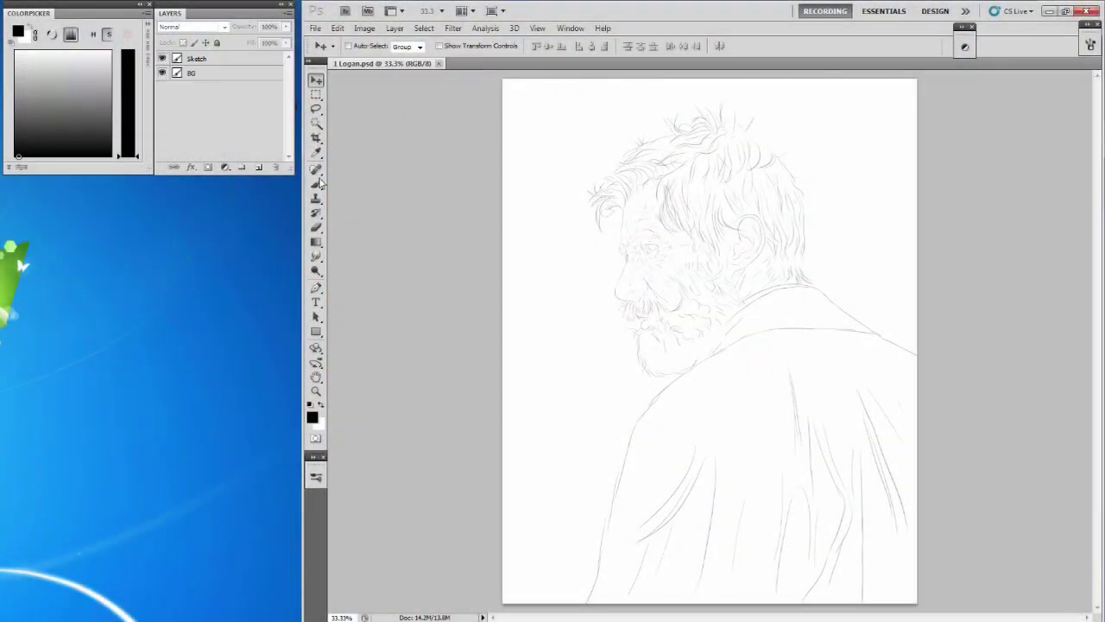
With the Brush tool active, float a smaller second window of 1 Logan.psd at the canvas's left.
left_click(317, 183)
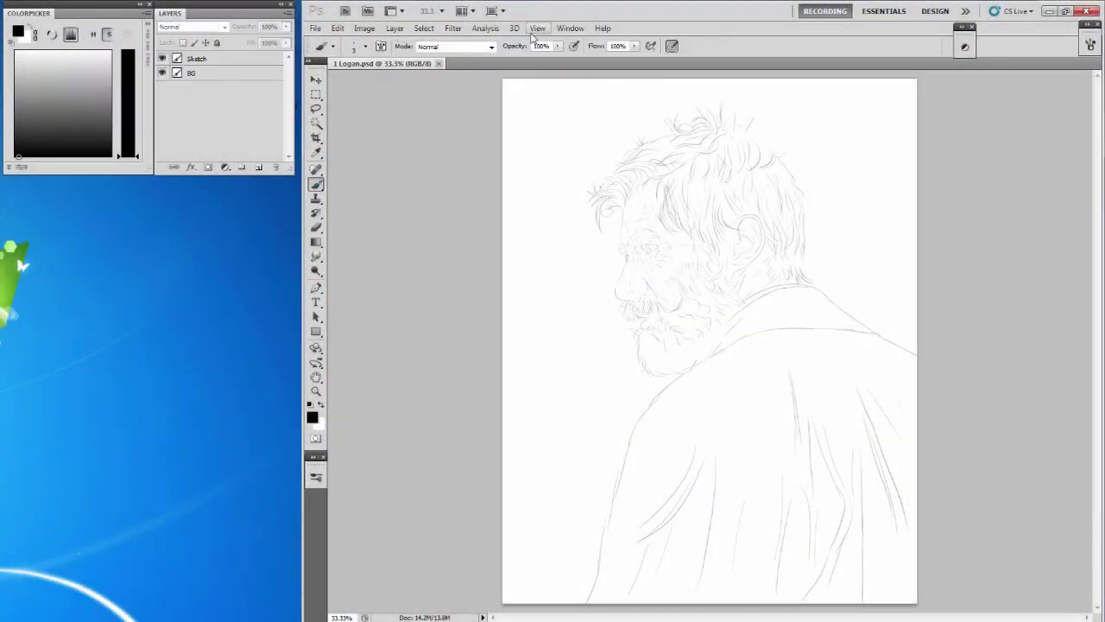
left_click(569, 28)
left_click(812, 160)
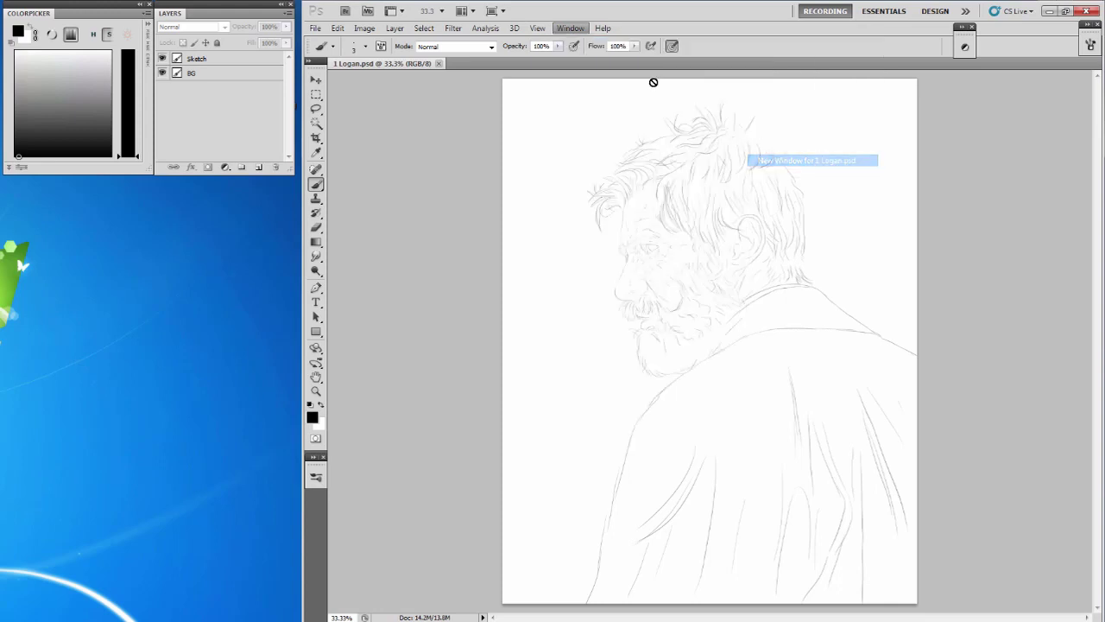
mouse_move(534, 65)
left_mouse_down()
mouse_move(394, 100)
mouse_move(434, 312)
left_mouse_up()
left_click_drag(506, 329, 96, 192)
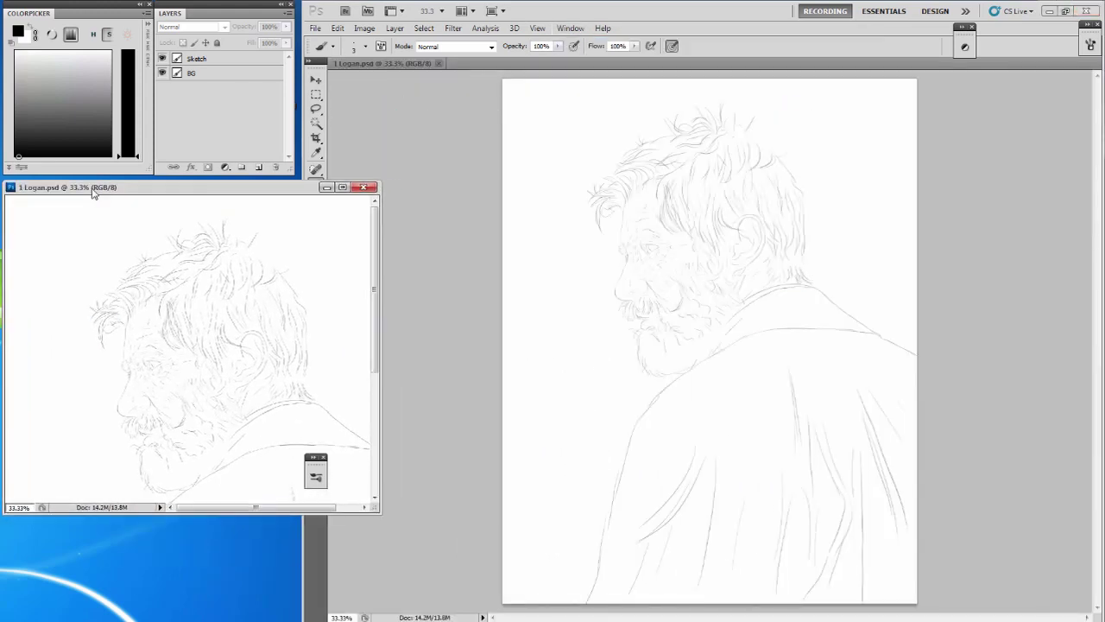
left_click_drag(381, 511, 292, 615)
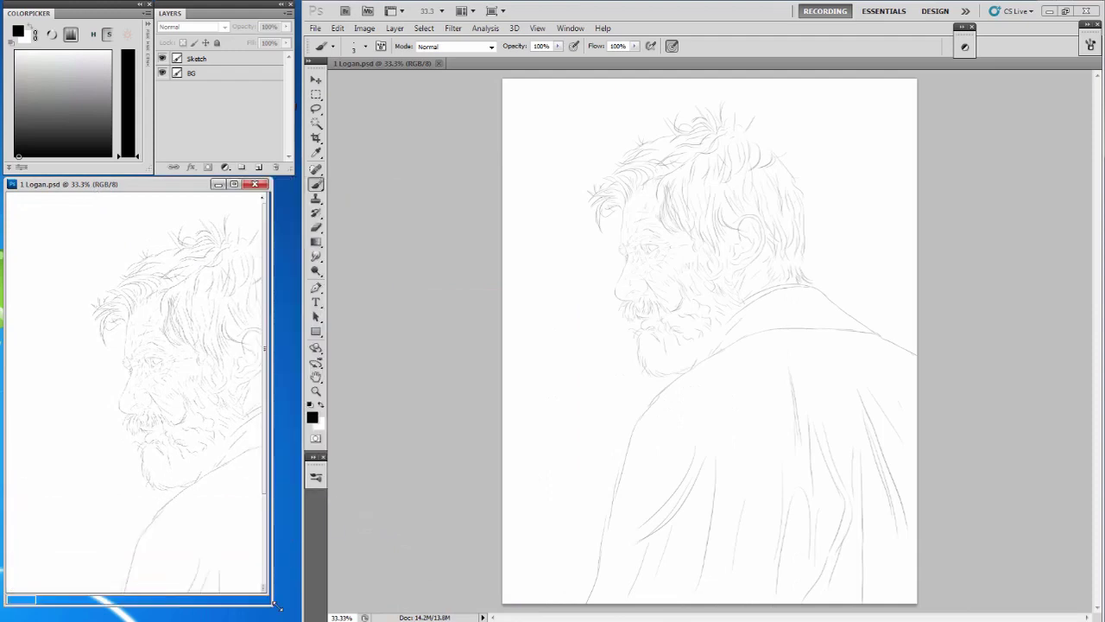
left_click(431, 65)
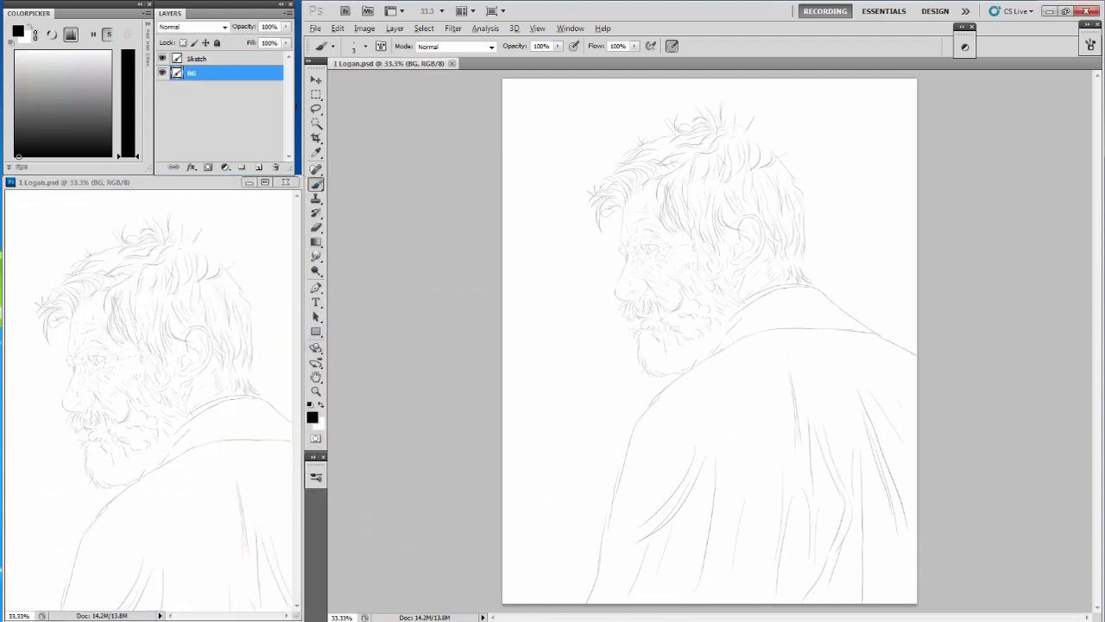
Fill the BG layer with grey-teal and softly lighten it around the head and shoulder.
left_click(62, 110)
key("alt+BackSpace")
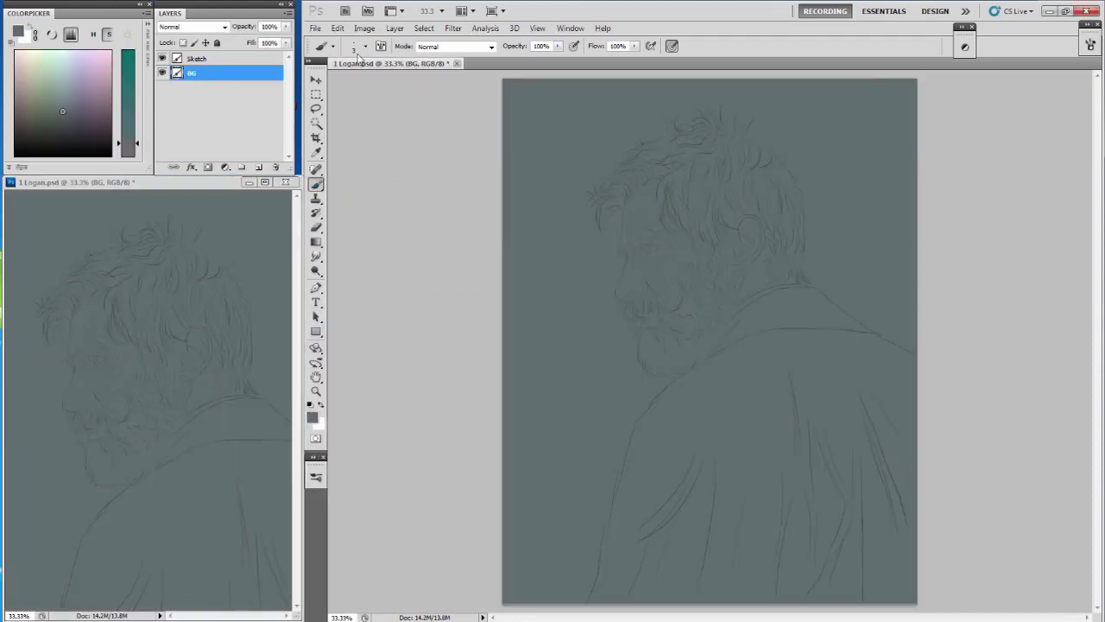
left_click(363, 47)
left_click(523, 48)
mouse_move(637, 174)
left_mouse_down()
mouse_move(624, 227)
mouse_move(648, 276)
mouse_move(809, 210)
mouse_move(758, 367)
left_mouse_up()
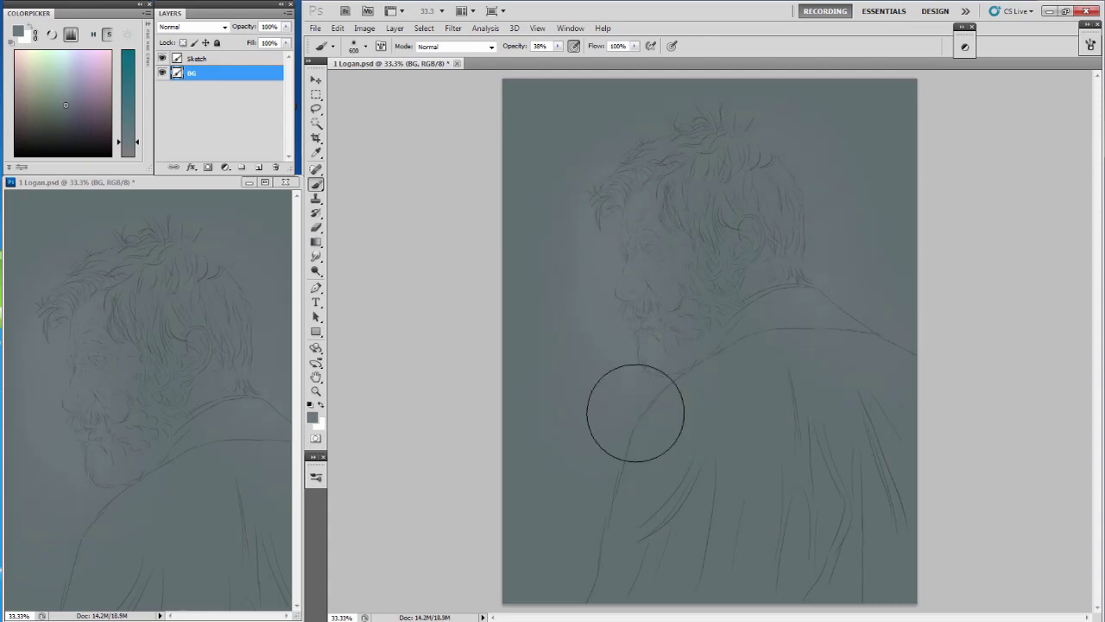
Pick a slightly darker grey-teal and a 300 px soft brush, zoomed in on the face.
left_click(509, 111, "alt")
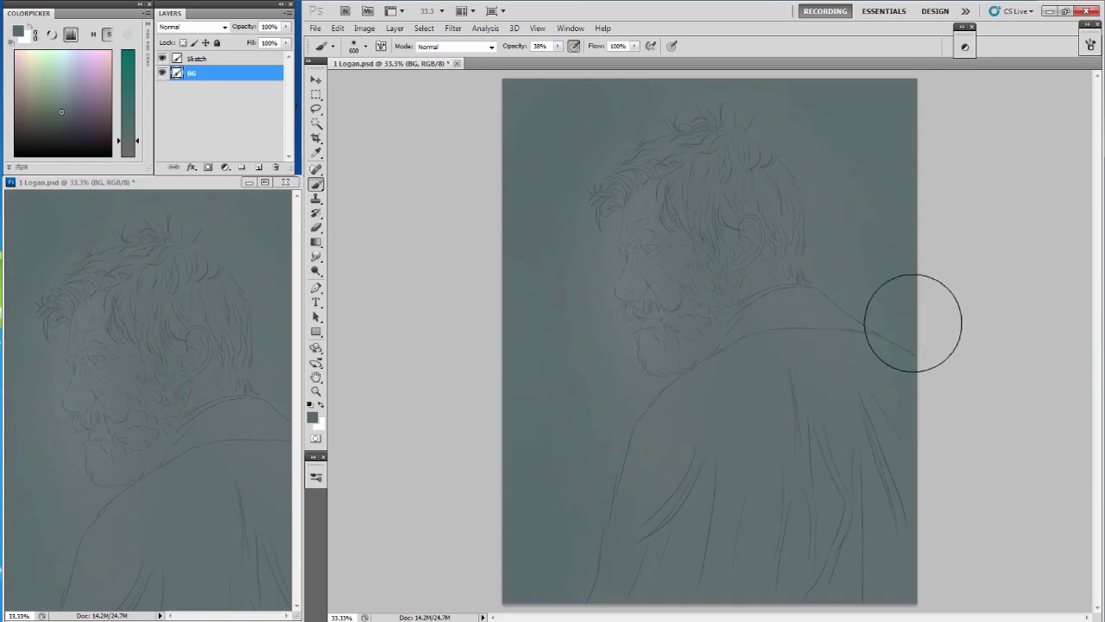
left_click(366, 45)
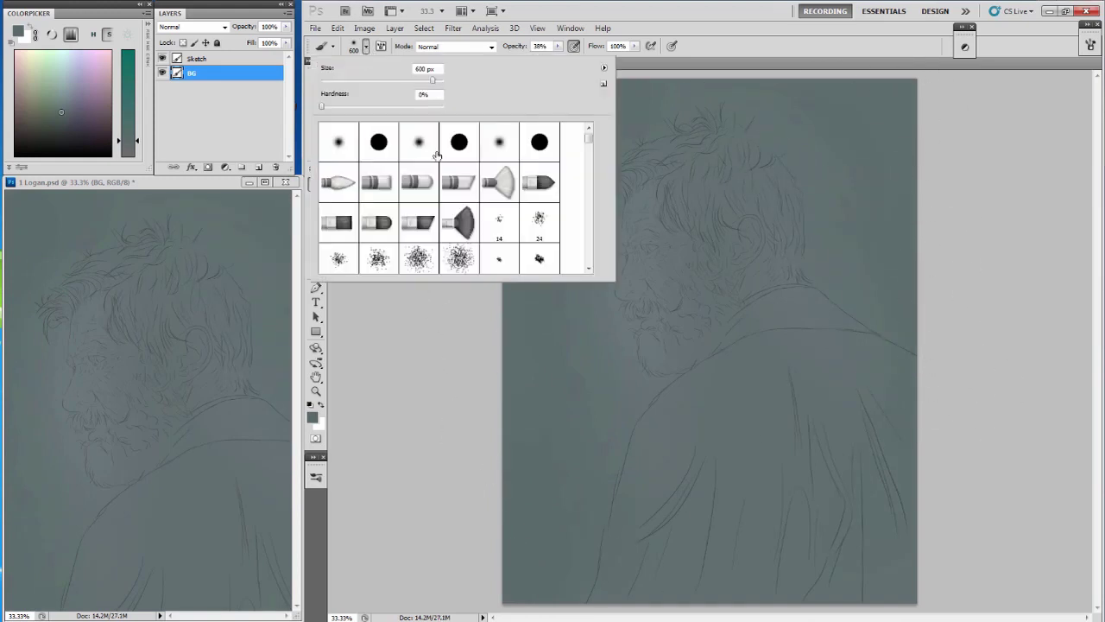
left_click(505, 182)
key("Return")
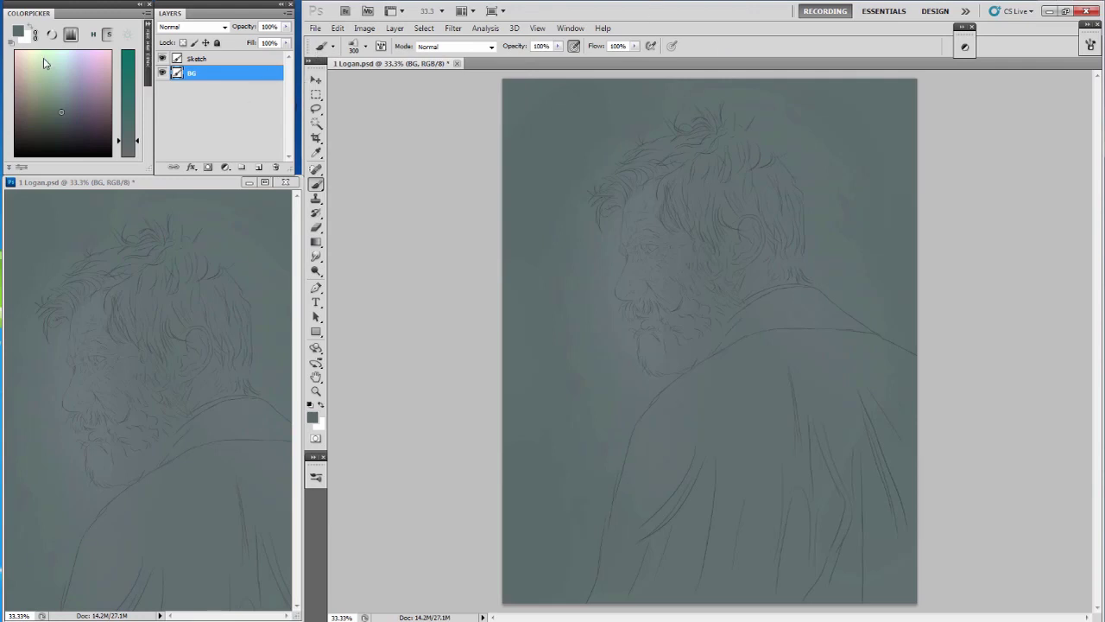
key("ctrl+plus")
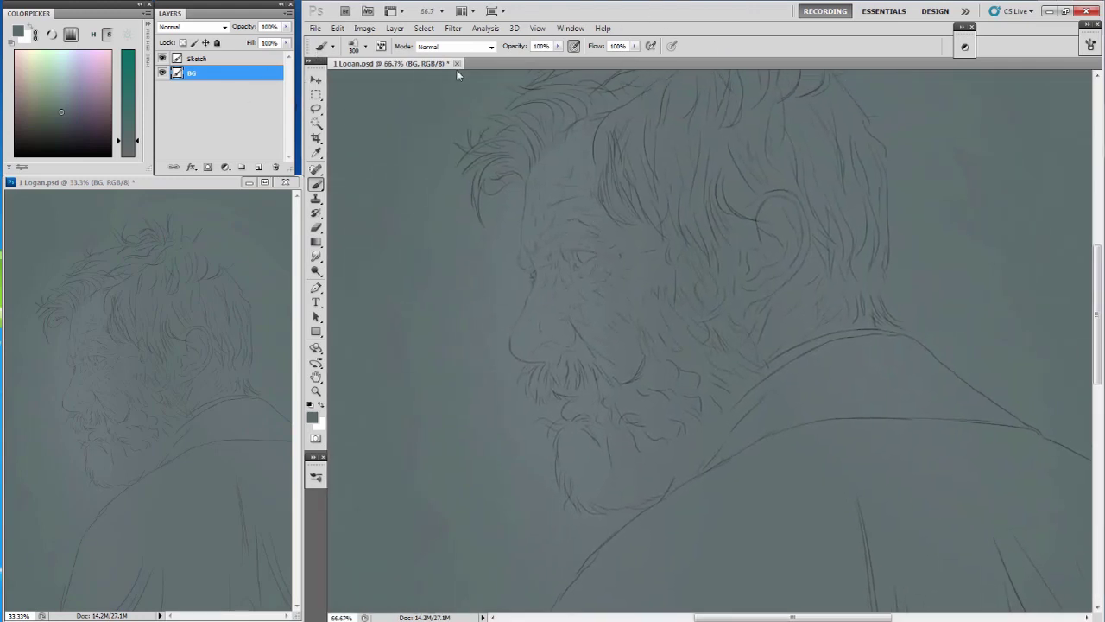
Add a new layer named Shade and paint a red skin patch across the cheek.
left_click(277, 167)
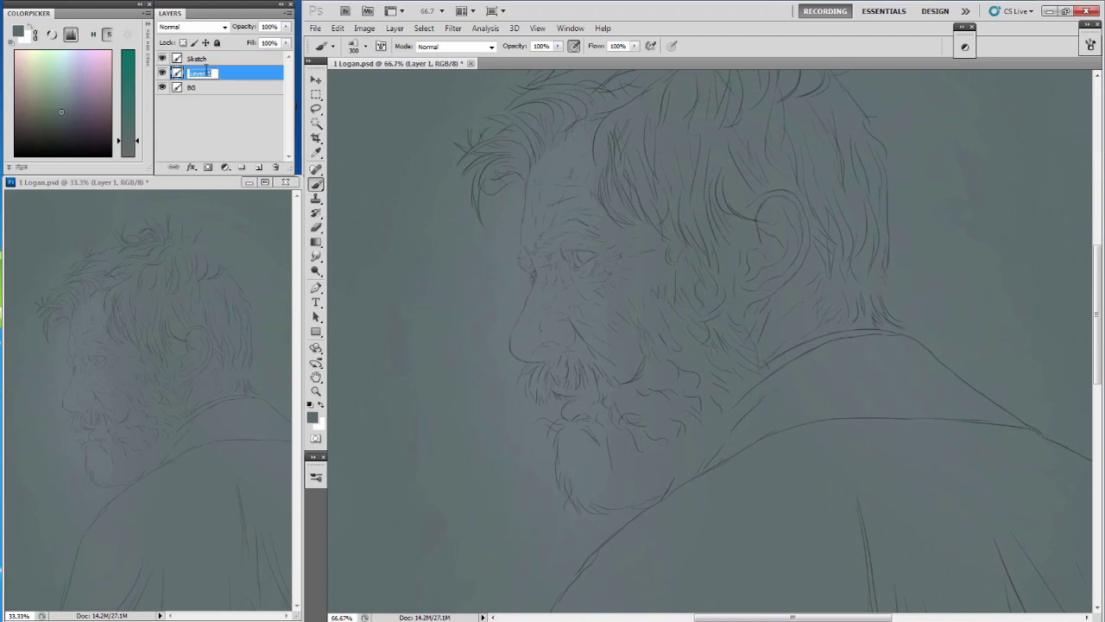
type("Shade")
key("Return")
mouse_move(582, 289)
left_mouse_down()
mouse_move(620, 288)
mouse_move(595, 228)
mouse_move(599, 254)
left_mouse_up()
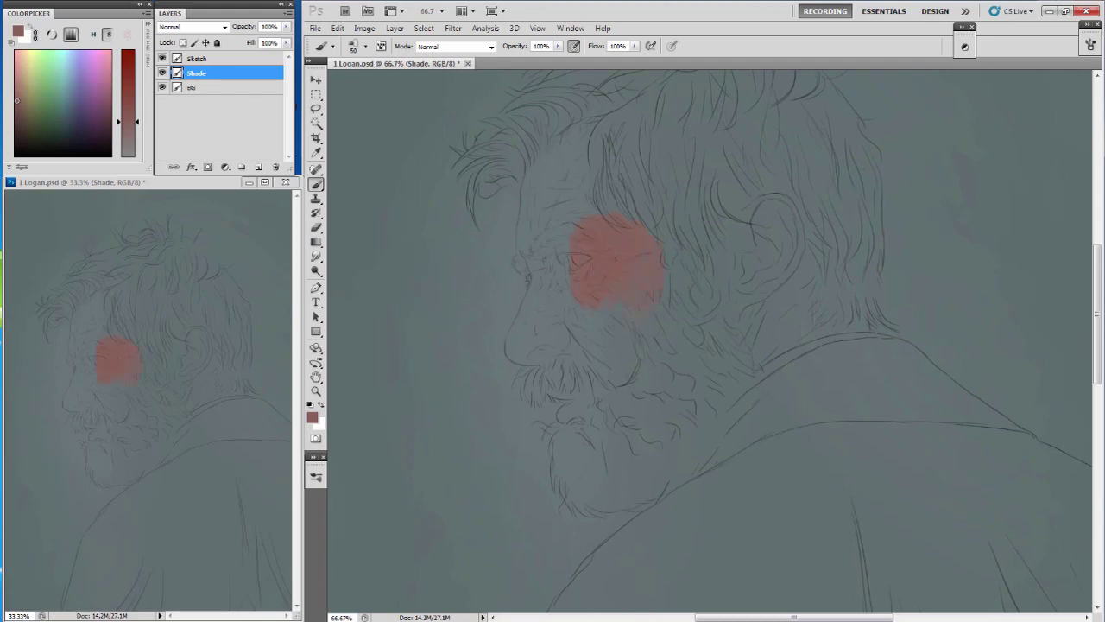
key("ctrl+plus")
key("ctrl+plus")
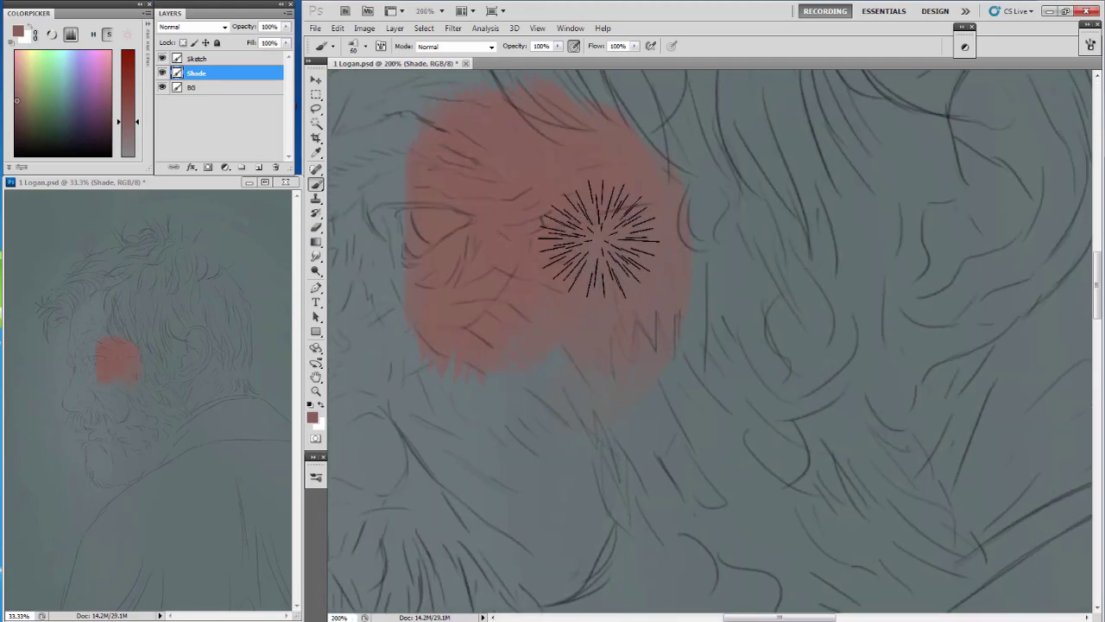
key("bracketright")
mouse_move(639, 212)
left_mouse_down()
mouse_move(734, 291)
mouse_move(723, 178)
mouse_move(785, 255)
mouse_move(803, 247)
mouse_move(716, 313)
mouse_move(665, 313)
mouse_move(699, 393)
mouse_move(637, 443)
mouse_move(535, 305)
mouse_move(587, 473)
left_mouse_up()
Lock the Sketch layer and spread red skin tone over the face and nose.
mouse_move(531, 337)
left_mouse_down()
mouse_move(457, 313)
mouse_move(575, 267)
mouse_move(441, 518)
mouse_move(501, 297)
left_mouse_up()
key("ctrl+plus")
left_click(198, 58)
left_click(205, 42)
left_click(196, 72)
mouse_move(500, 298)
left_mouse_down()
mouse_move(477, 412)
mouse_move(616, 452)
mouse_move(604, 216)
mouse_move(648, 423)
mouse_move(752, 320)
mouse_move(777, 365)
mouse_move(484, 459)
mouse_move(607, 399)
mouse_move(486, 288)
mouse_move(520, 116)
mouse_move(533, 301)
mouse_move(938, 251)
mouse_move(642, 116)
mouse_move(679, 375)
mouse_move(809, 192)
mouse_move(868, 505)
mouse_move(458, 337)
mouse_move(508, 394)
mouse_move(647, 289)
mouse_move(503, 455)
mouse_move(605, 388)
mouse_move(587, 470)
left_mouse_up()
Paint skin tone over the ear and begin the dark beard along the mouth, jaw and chin.
key("ctrl+minus")
mouse_move(871, 248)
left_mouse_down()
mouse_move(648, 310)
mouse_move(681, 320)
mouse_move(797, 406)
left_mouse_up()
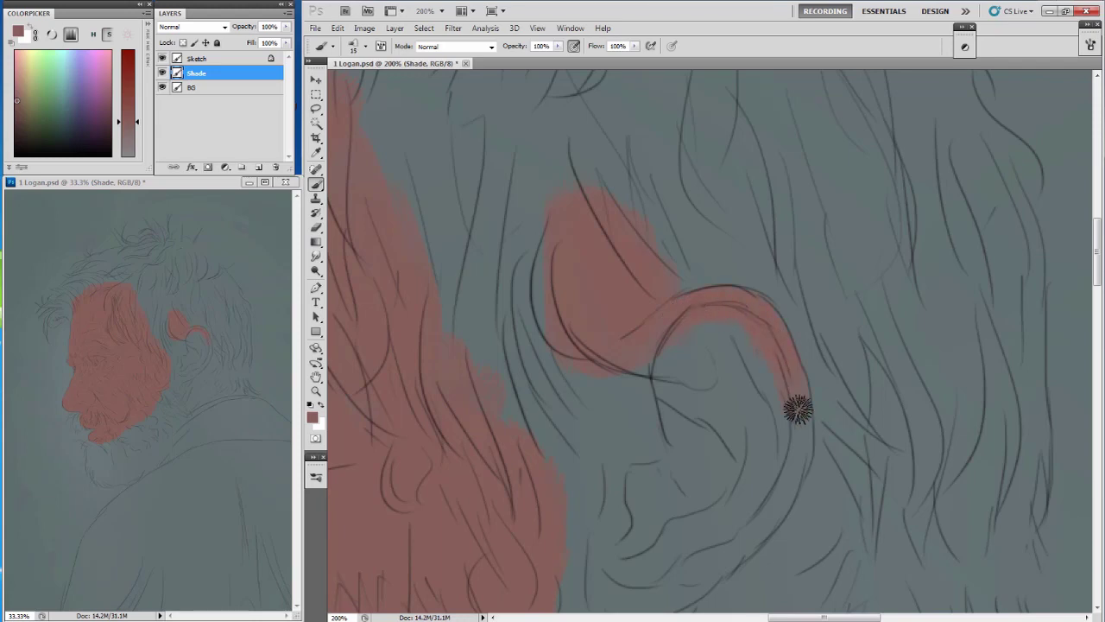
key("ctrl+minus")
mouse_move(546, 336)
left_mouse_down()
mouse_move(617, 373)
mouse_move(611, 432)
mouse_move(564, 438)
mouse_move(571, 527)
mouse_move(613, 457)
mouse_move(661, 443)
mouse_move(681, 475)
left_mouse_up()
mouse_move(618, 344)
left_mouse_down()
mouse_move(673, 406)
mouse_move(643, 527)
mouse_move(624, 535)
mouse_move(723, 446)
left_mouse_up()
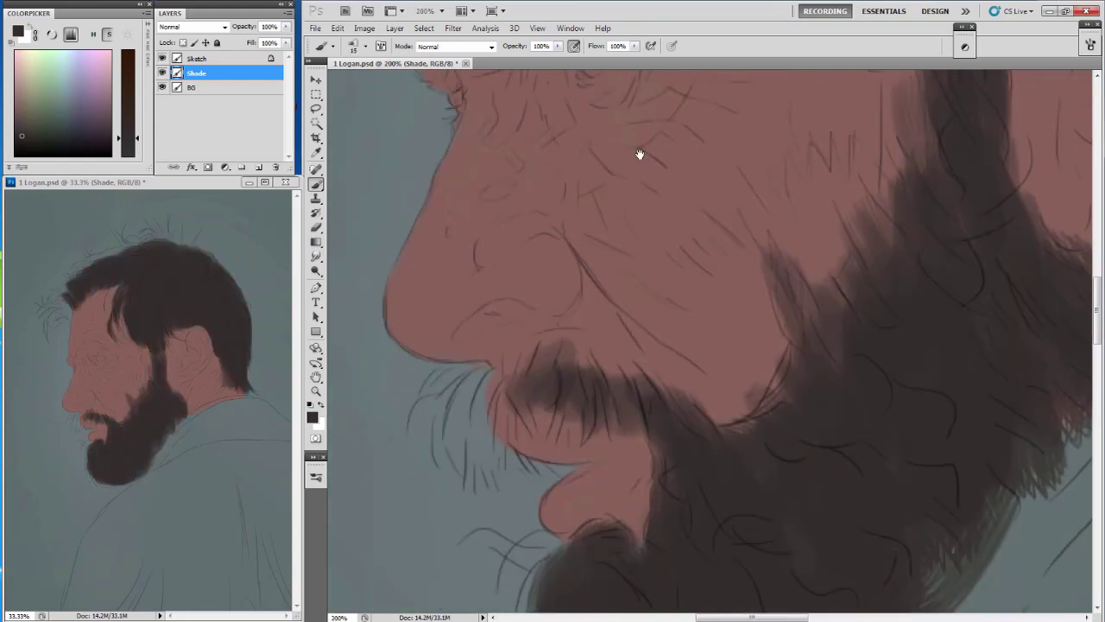
Fill the beard, mustache and left and lower hair tufts with dark brown.
mouse_move(552, 332)
left_mouse_down()
mouse_move(459, 394)
mouse_move(620, 377)
mouse_move(669, 449)
mouse_move(523, 452)
left_mouse_up()
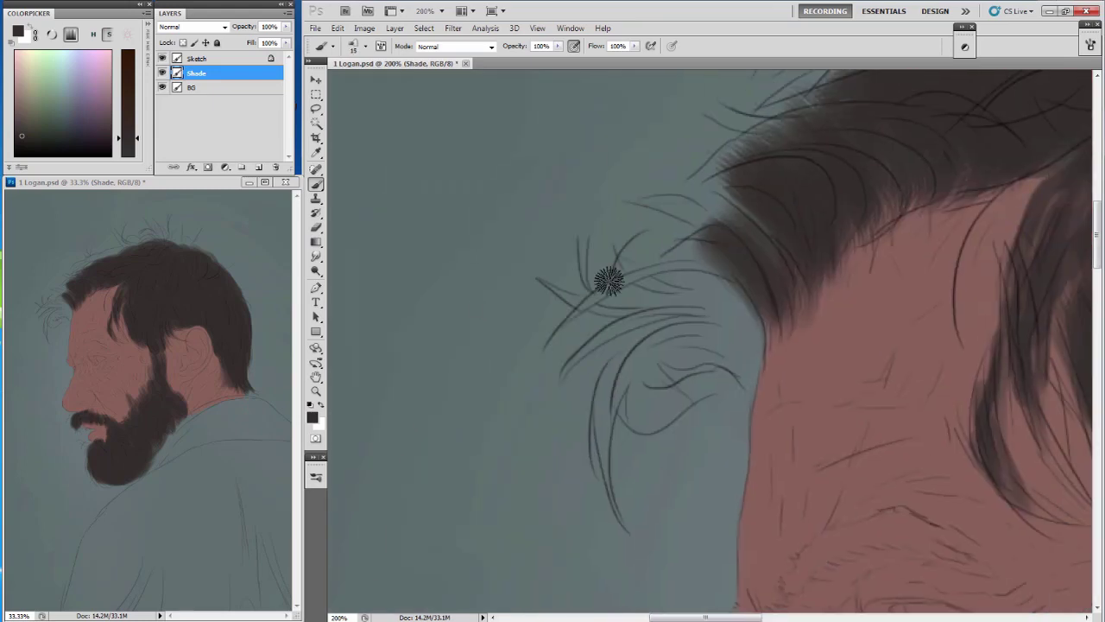
left_click_drag(609, 281, 592, 349)
left_click_drag(747, 311, 544, 285)
mouse_move(751, 259)
left_mouse_down()
mouse_move(705, 278)
mouse_move(638, 253)
mouse_move(777, 336)
mouse_move(898, 194)
left_mouse_up()
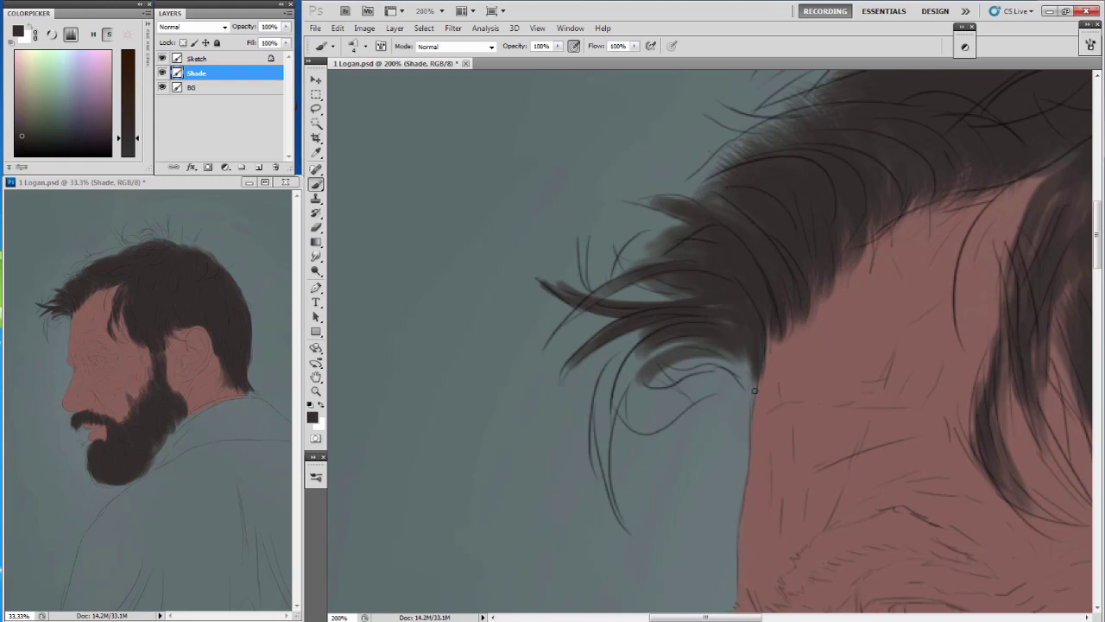
mouse_move(738, 358)
left_mouse_down()
mouse_move(665, 369)
mouse_move(618, 406)
left_mouse_up()
left_click_drag(648, 341, 605, 497)
Darken the top of the hair mass and build dark strands along its upper edge.
left_click_drag(754, 227, 564, 391)
left_click_drag(596, 259, 480, 319)
left_click_drag(708, 216, 561, 336)
left_click_drag(647, 293, 432, 385)
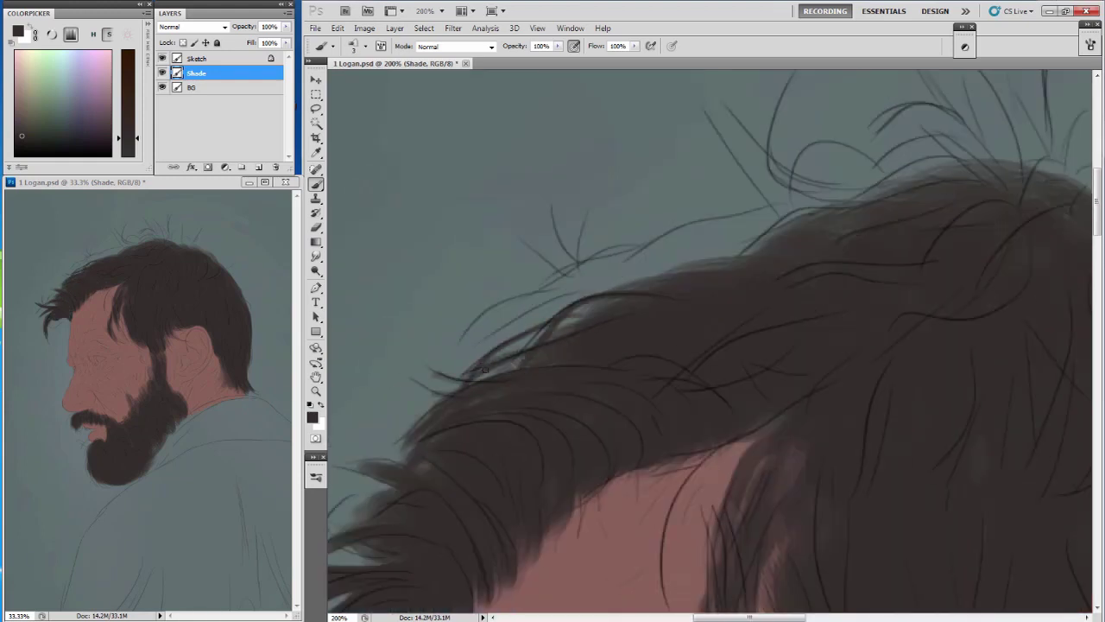
mouse_move(862, 212)
left_mouse_down()
mouse_move(716, 202)
mouse_move(613, 276)
mouse_move(639, 278)
left_mouse_up()
left_click_drag(656, 257, 494, 335)
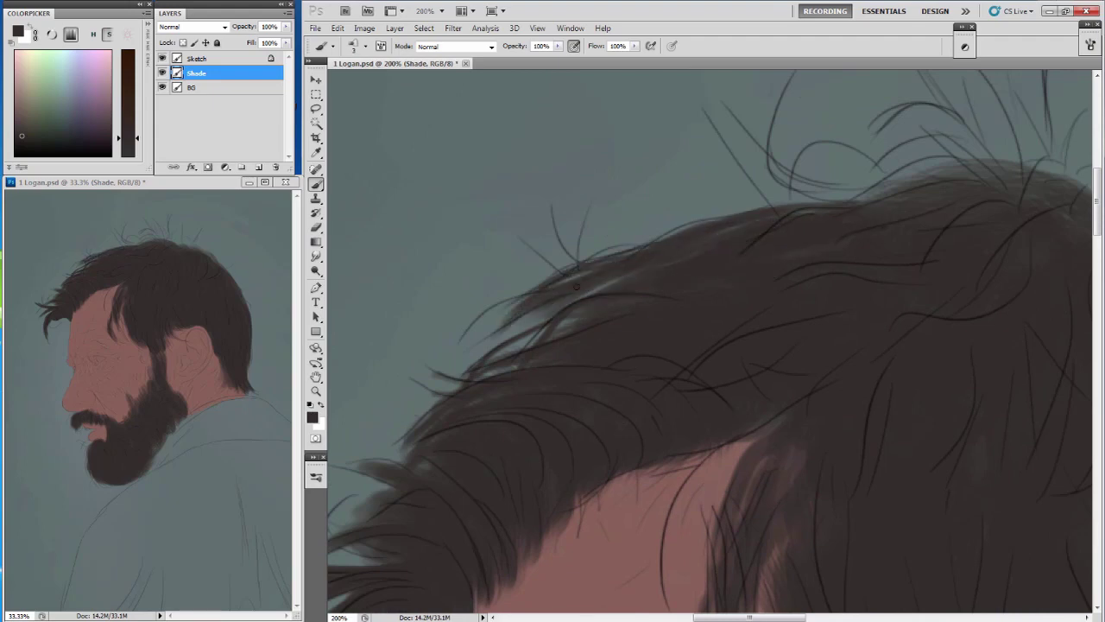
left_click_drag(596, 285, 479, 375)
left_click_drag(866, 236, 866, 345)
left_click_drag(777, 220, 561, 329)
mouse_move(950, 285)
left_mouse_down()
mouse_move(795, 350)
mouse_move(701, 285)
mouse_move(616, 87)
left_mouse_up()
Darken the hair edge above the ear and paint a near-black collar over the shoulders.
left_click_drag(691, 406, 605, 260)
left_click_drag(639, 332, 535, 432)
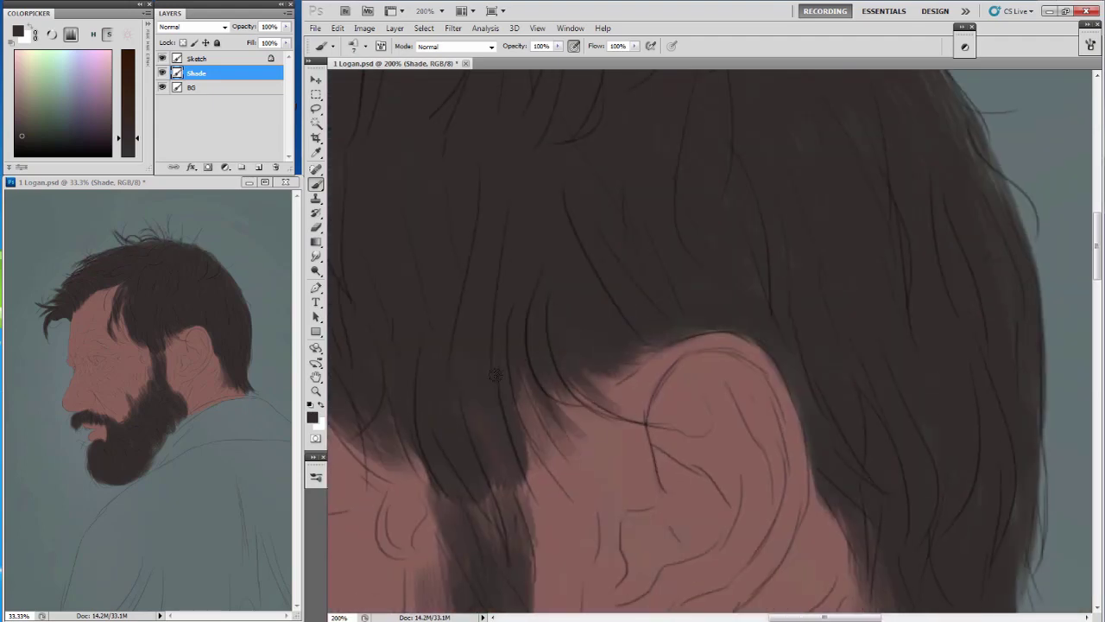
left_click_drag(562, 380, 484, 536)
mouse_move(777, 243)
left_mouse_down()
mouse_move(630, 372)
mouse_move(537, 480)
left_mouse_up()
left_click_drag(580, 433, 923, 345)
mouse_move(889, 302)
left_mouse_down()
mouse_move(734, 242)
mouse_move(915, 224)
left_mouse_up()
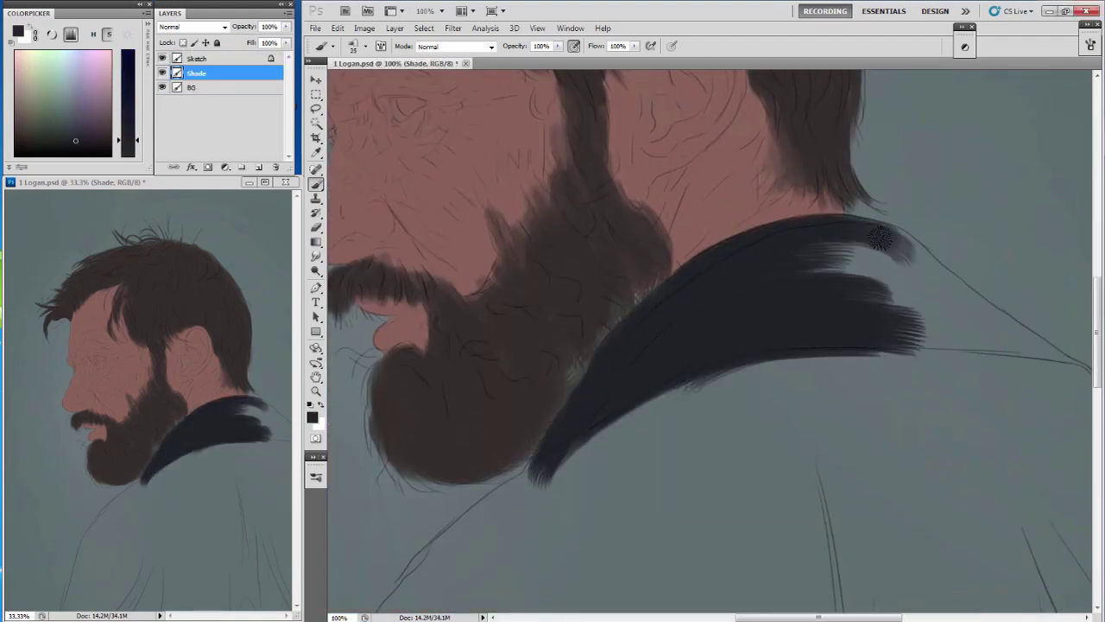
left_click_drag(820, 224, 917, 302)
mouse_move(803, 147)
left_mouse_down()
mouse_move(855, 216)
mouse_move(842, 199)
left_mouse_up()
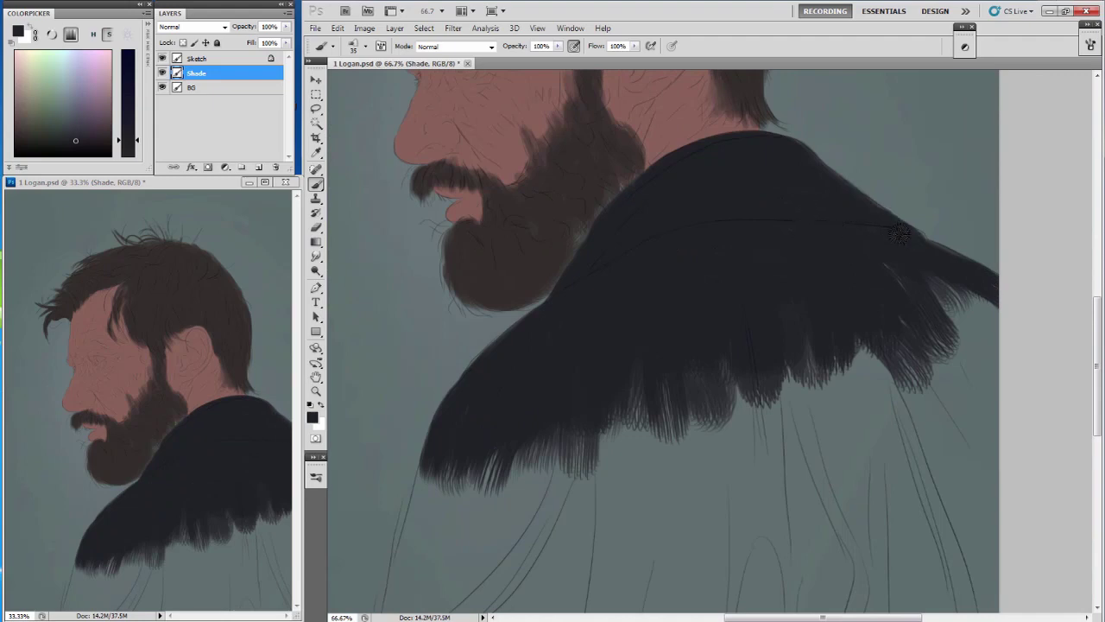
Darken the BG layer with Levels: black input 25 and midtone 0.87.
left_click(315, 27)
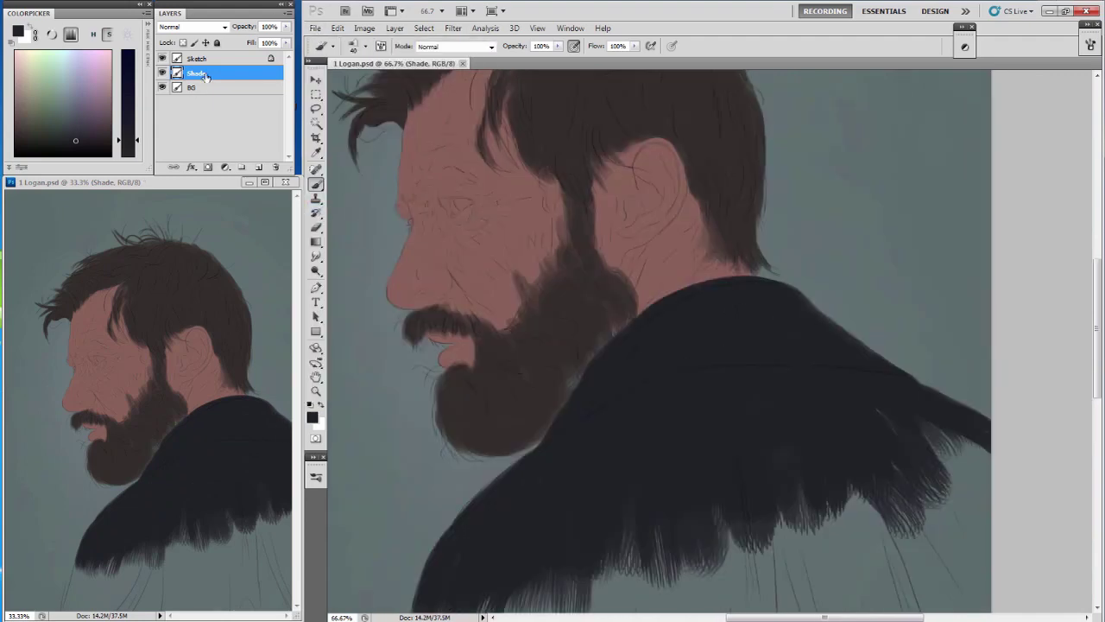
left_click(191, 87)
left_click(365, 28)
left_click(530, 70)
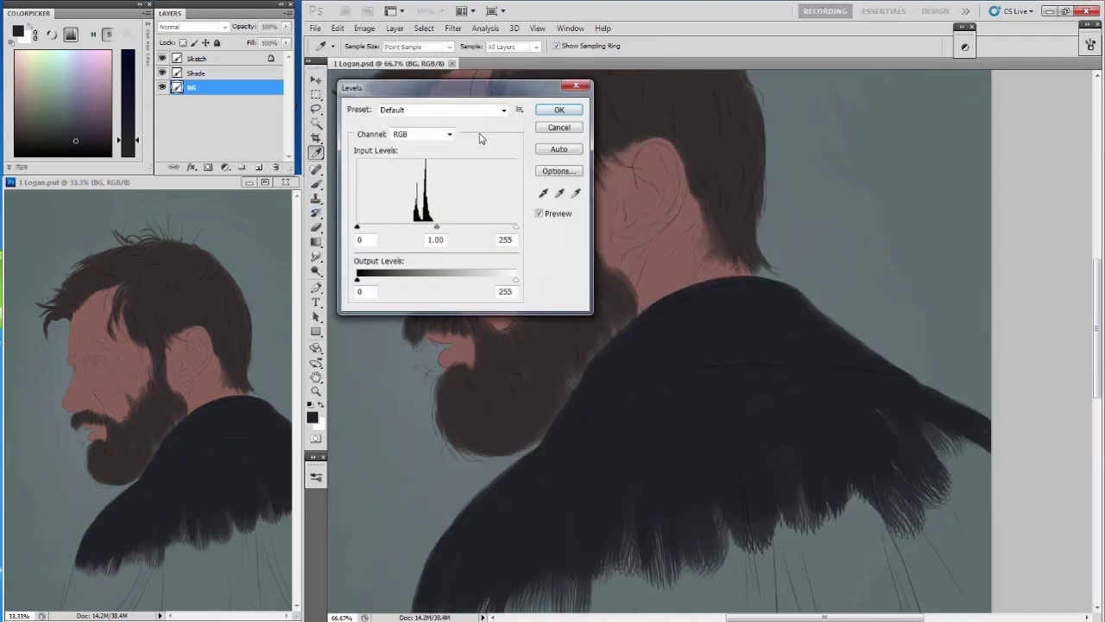
left_click_drag(436, 227, 440, 228)
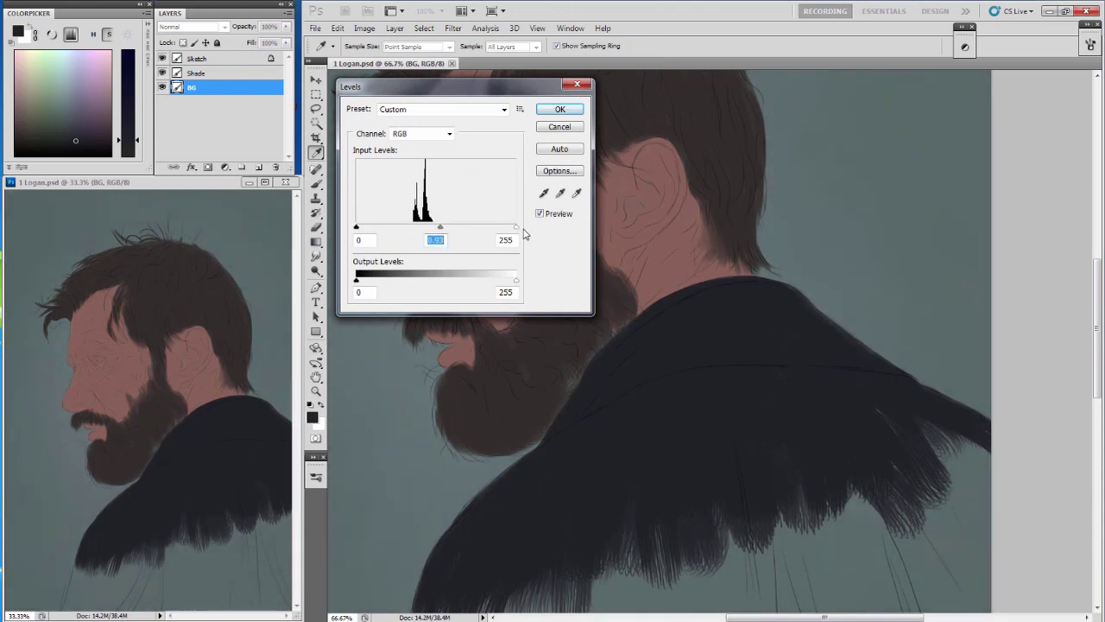
left_click_drag(355, 228, 372, 229)
left_click_drag(445, 228, 449, 231)
left_click(560, 108)
Lock the BG layer's transparency and return to the Shade layer with the brush.
key("b")
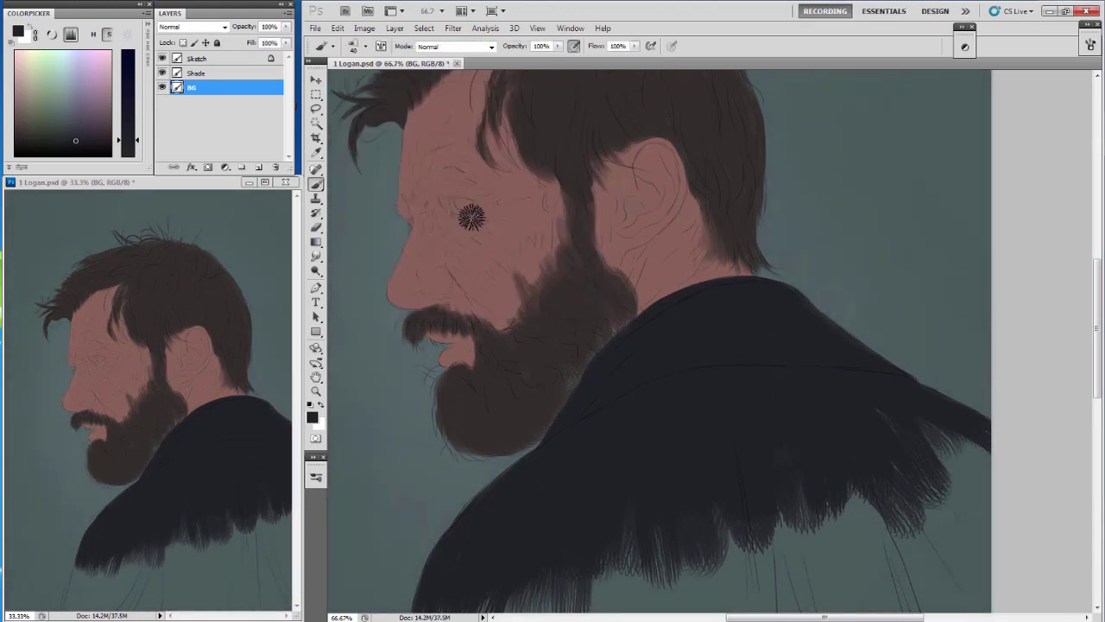
left_click(183, 42)
key("alt+bracketright")
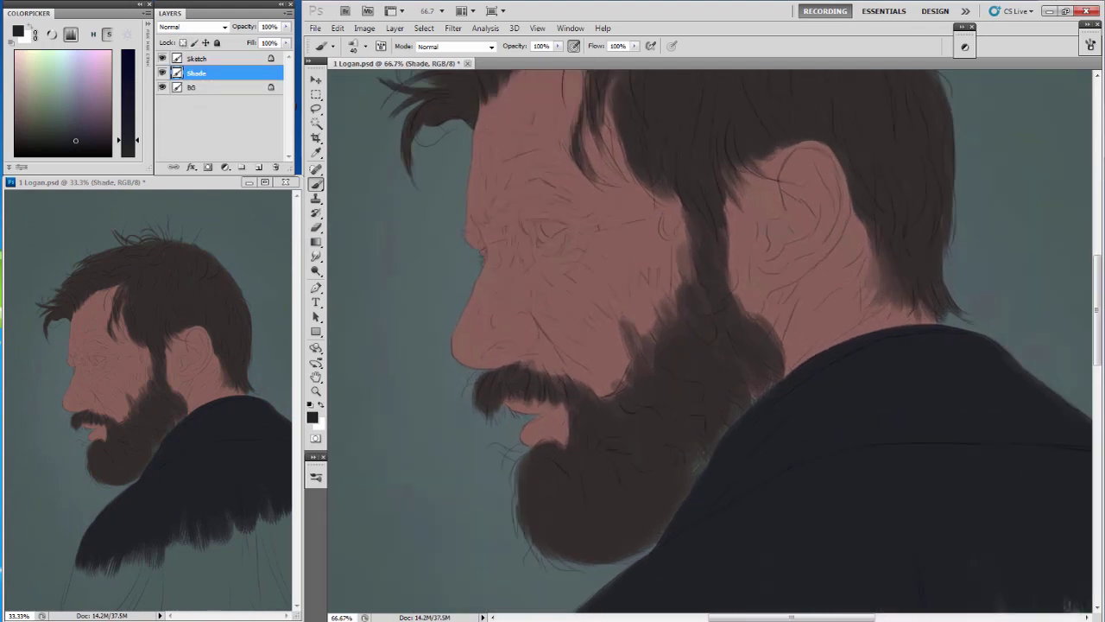
scroll(536, 269, "up", 3)
Set the brush to 35% opacity with a darker reddish colour and darken the inner eye corner.
left_click(537, 269, "alt")
key("3")
key("5")
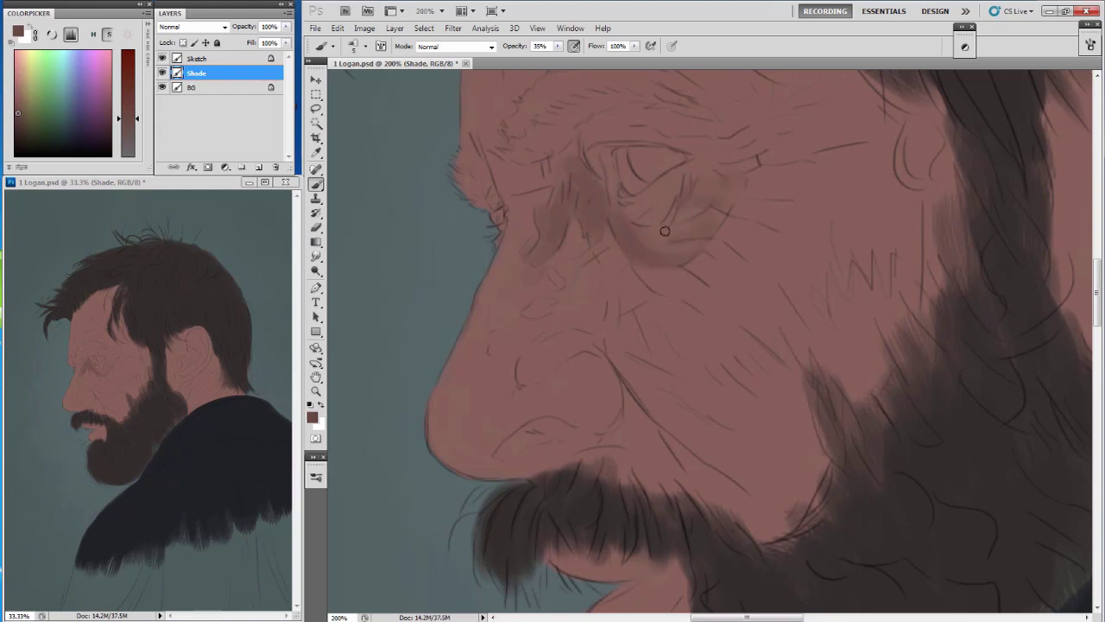
left_click(628, 190, "alt")
key("bracketleft")
key("bracketleft")
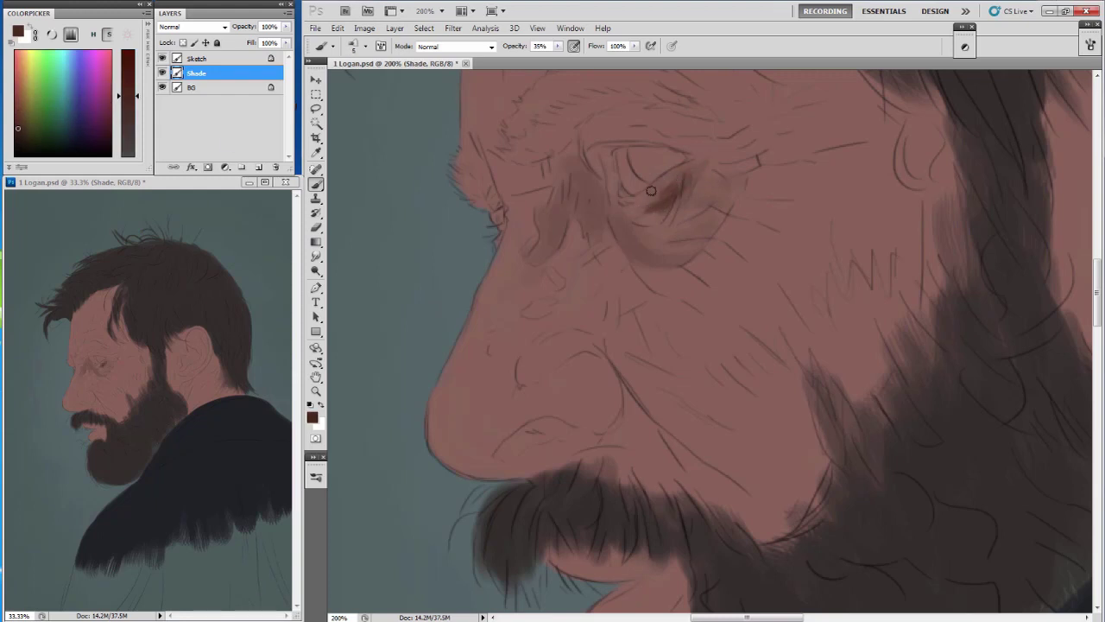
scroll(612, 296, "up", 1)
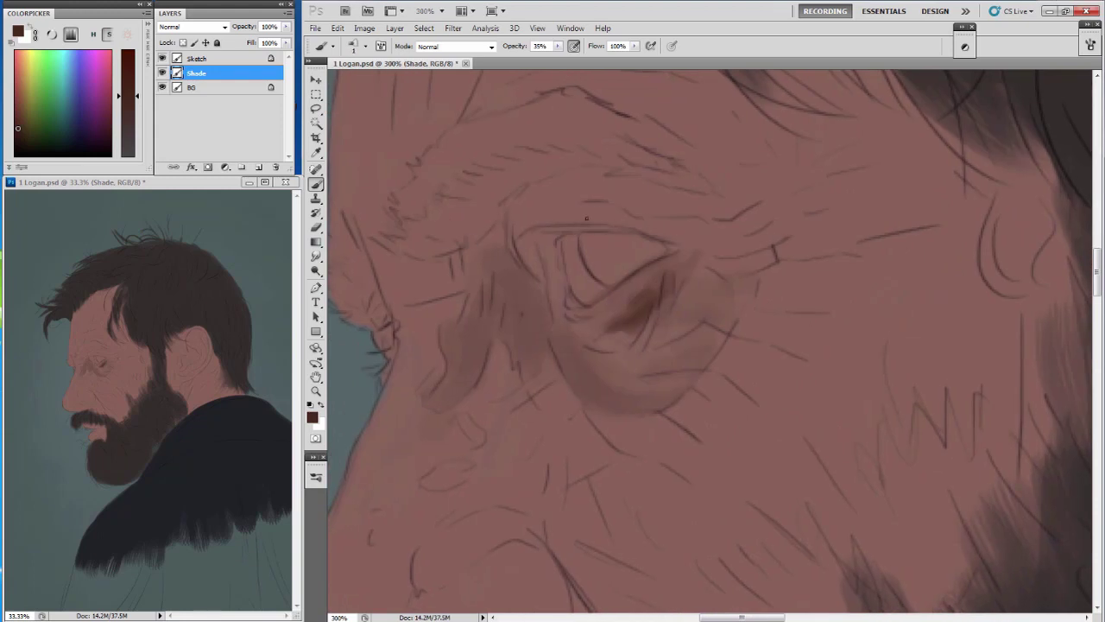
key("bracketright")
mouse_move(551, 254)
left_mouse_down()
mouse_move(484, 250)
mouse_move(567, 350)
mouse_move(553, 329)
left_mouse_up()
Shade the brow above the inner eye corner and along the lower brow with a smaller brush.
key("bracketleft")
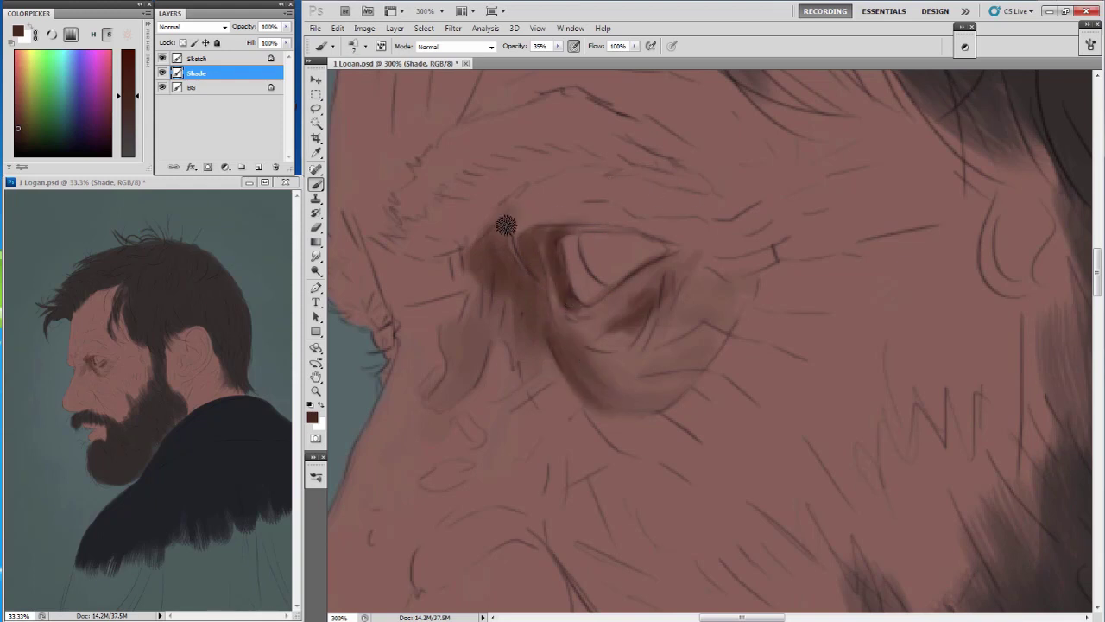
mouse_move(506, 227)
left_mouse_down()
mouse_move(447, 217)
mouse_move(521, 184)
mouse_move(464, 225)
mouse_move(472, 187)
left_mouse_up()
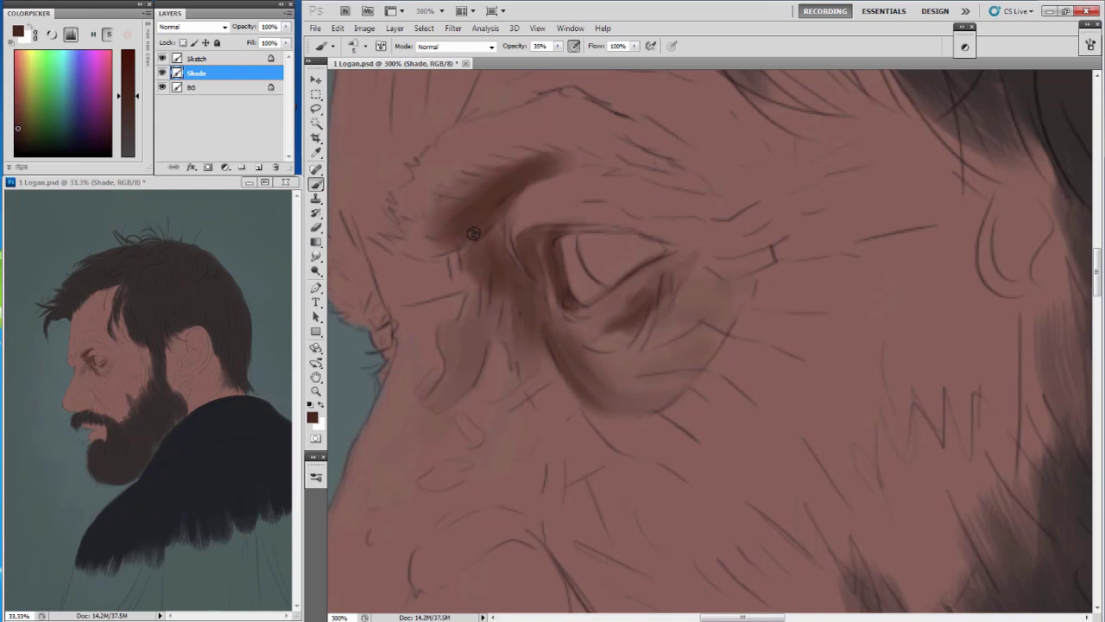
left_click_drag(513, 234, 478, 216)
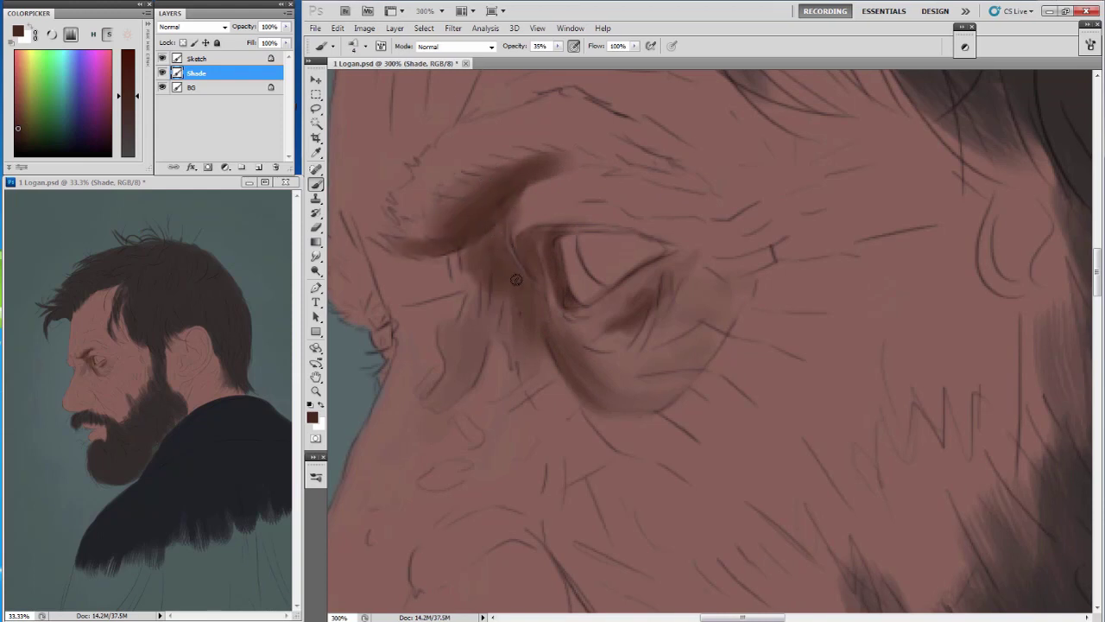
left_click_drag(527, 285, 510, 259)
scroll(533, 301, "down", 1)
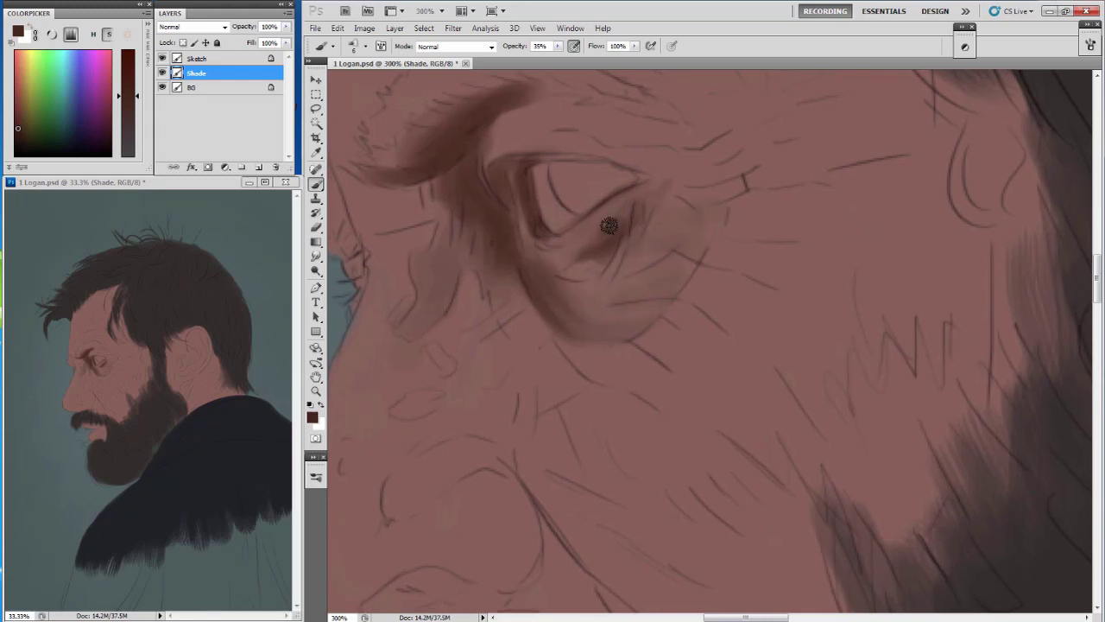
scroll(647, 197, "up", 3)
Add dark shading near the outer brow and light greyish-brown strokes right of the eye.
mouse_move(686, 234)
left_mouse_down()
mouse_move(654, 259)
mouse_move(681, 254)
mouse_move(651, 250)
left_mouse_up()
left_click_drag(707, 277, 671, 226)
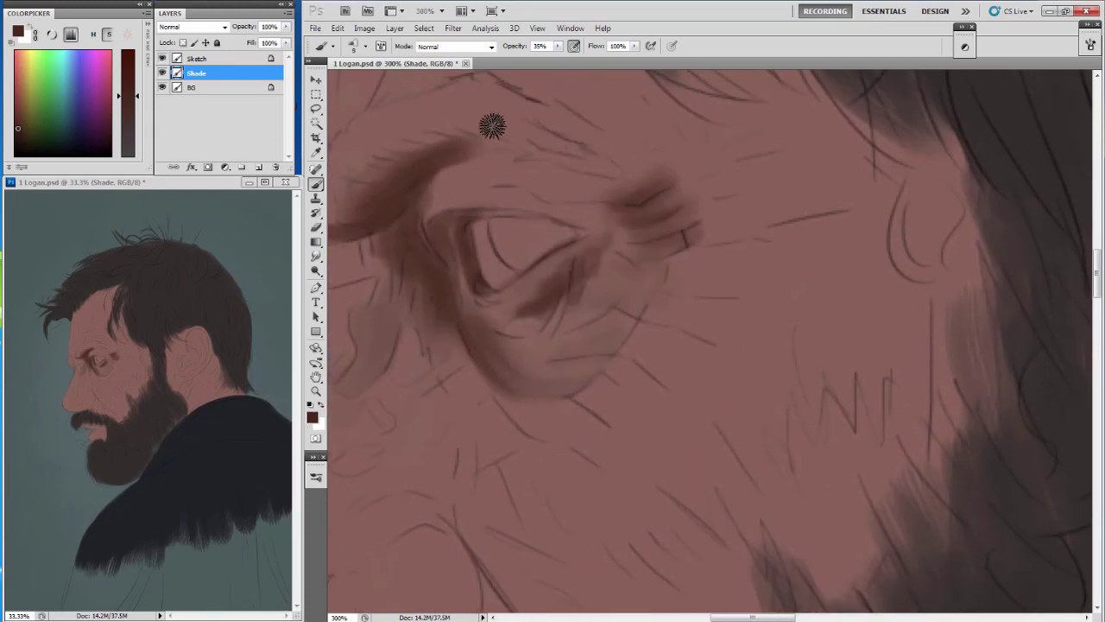
left_click(616, 259, "alt")
mouse_move(617, 259)
left_mouse_down()
mouse_move(647, 264)
mouse_move(607, 251)
mouse_move(664, 239)
left_mouse_up()
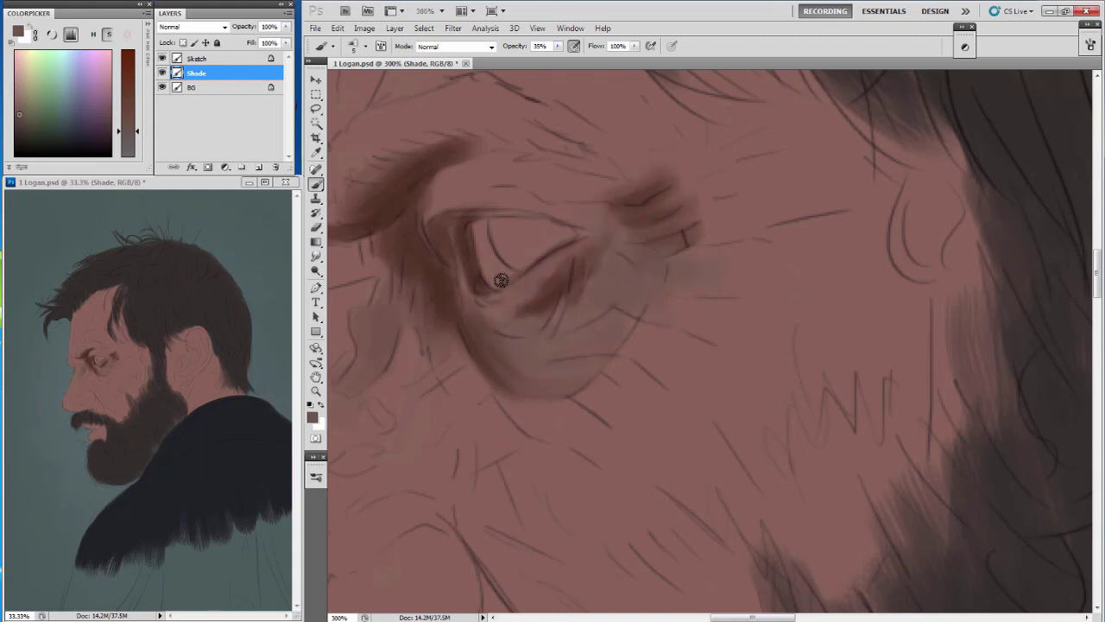
Paint a light band on the upper eyelid and darken its top and the eye corner.
left_click(499, 196, "alt")
key("bracketleft")
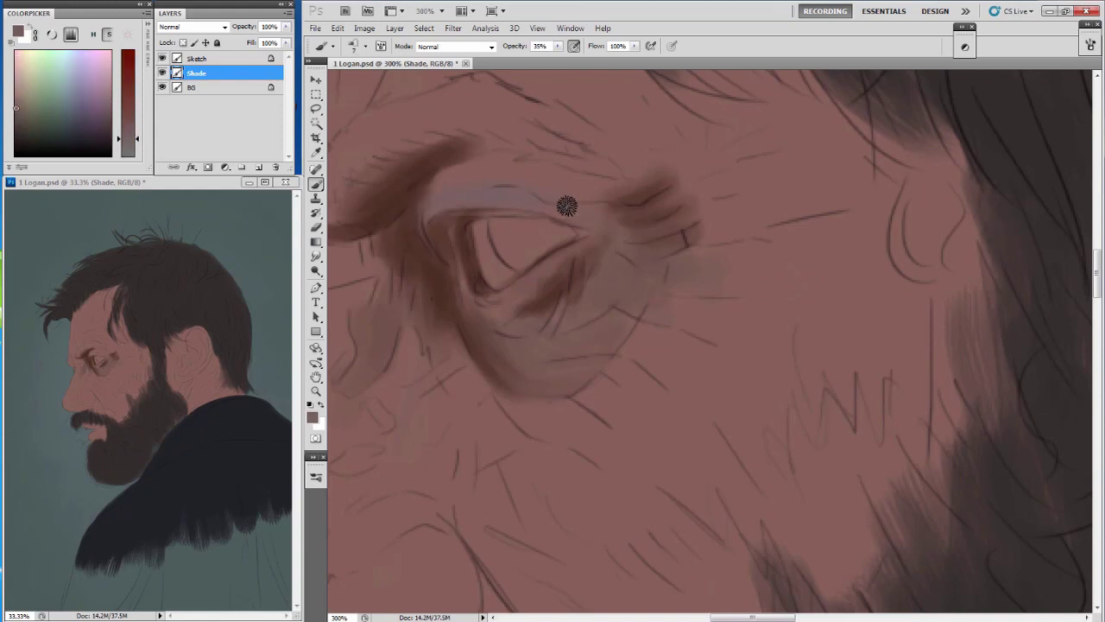
left_click_drag(457, 189, 528, 156)
key("bracketleft")
key("bracketleft")
key("bracketleft")
left_click(604, 193, "alt")
left_click_drag(609, 196, 570, 218)
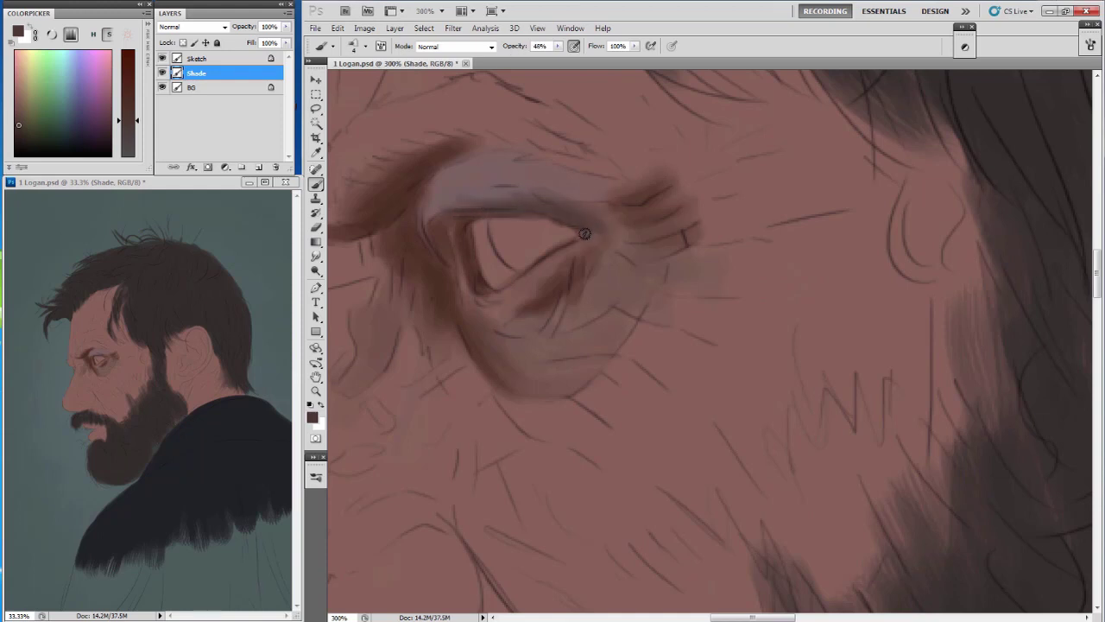
key("bracketright")
mouse_move(575, 192)
left_mouse_down()
mouse_move(528, 164)
mouse_move(571, 177)
left_mouse_up()
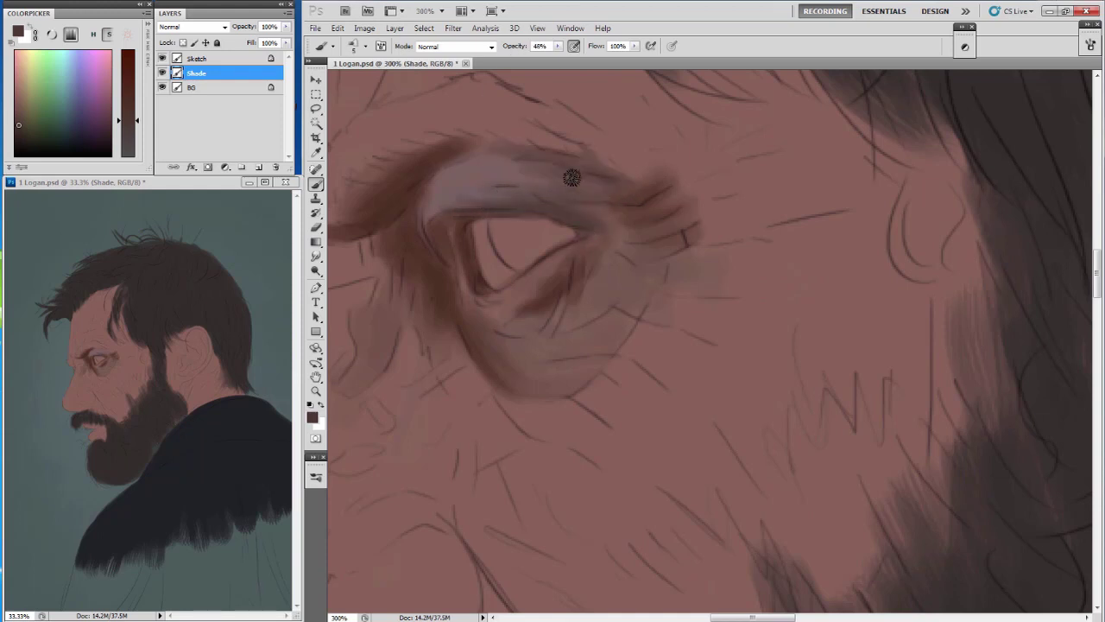
Deepen the lower-eyelid and outer-corner shadows in dark reddish-brown, then zoom closer on the eye.
key("bracketright")
left_click(400, 194, "alt")
left_click_drag(373, 221, 399, 194)
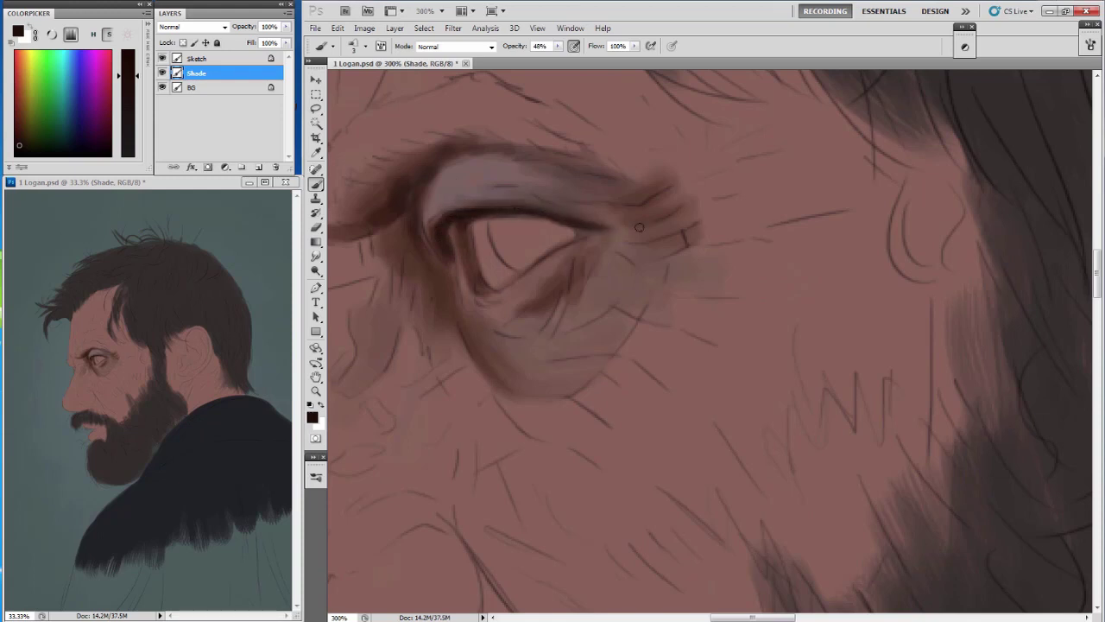
left_click(508, 321, "alt")
left_click_drag(509, 322, 520, 296)
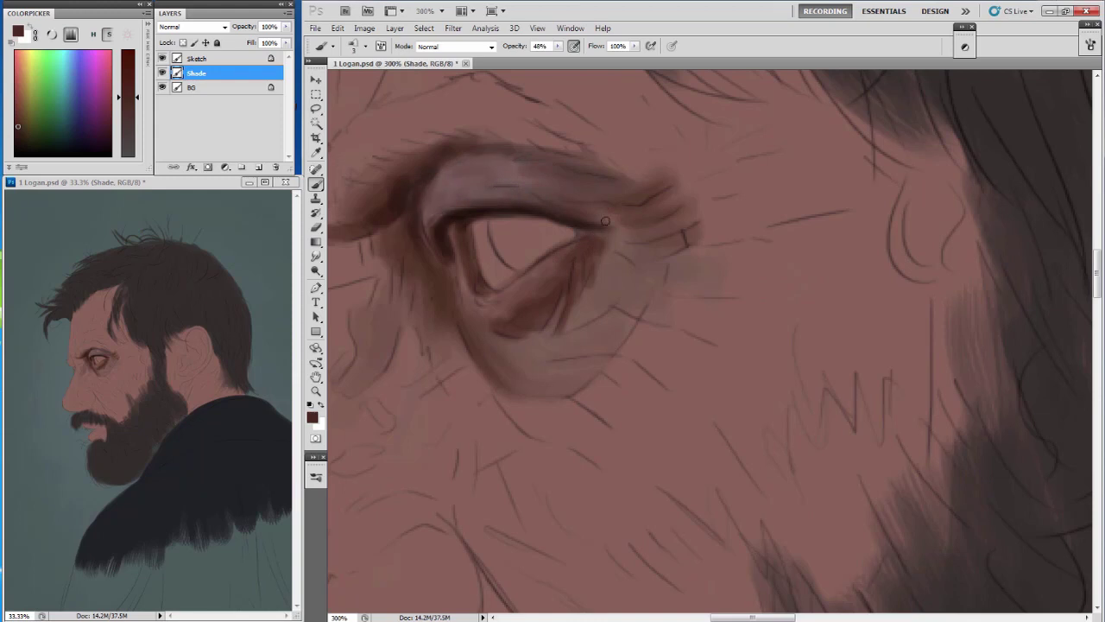
left_click_drag(595, 248, 630, 259)
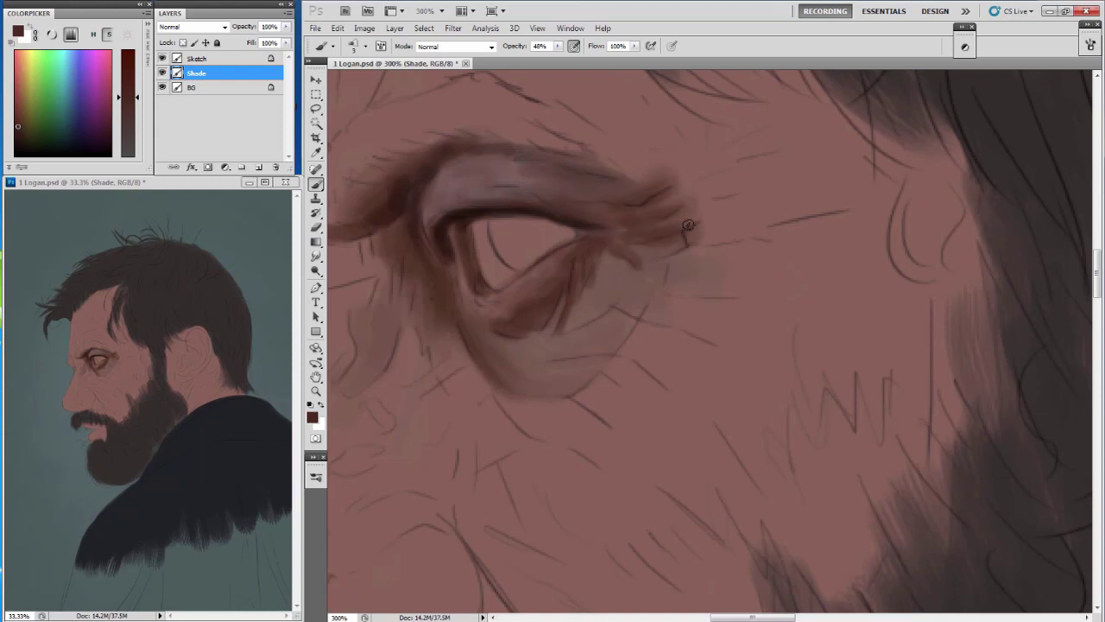
mouse_move(556, 354)
left_mouse_down()
mouse_move(536, 353)
mouse_move(641, 296)
mouse_move(549, 328)
mouse_move(489, 365)
mouse_move(556, 381)
mouse_move(552, 424)
mouse_move(623, 406)
mouse_move(520, 423)
left_mouse_up()
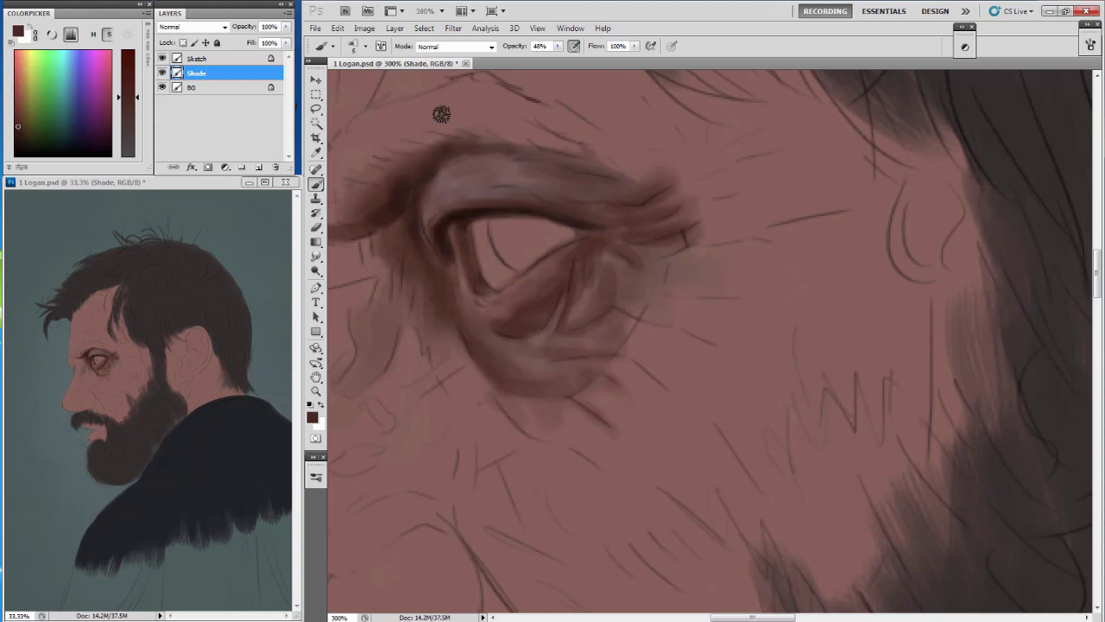
mouse_move(501, 147)
left_mouse_down()
mouse_move(522, 173)
mouse_move(666, 178)
left_mouse_up()
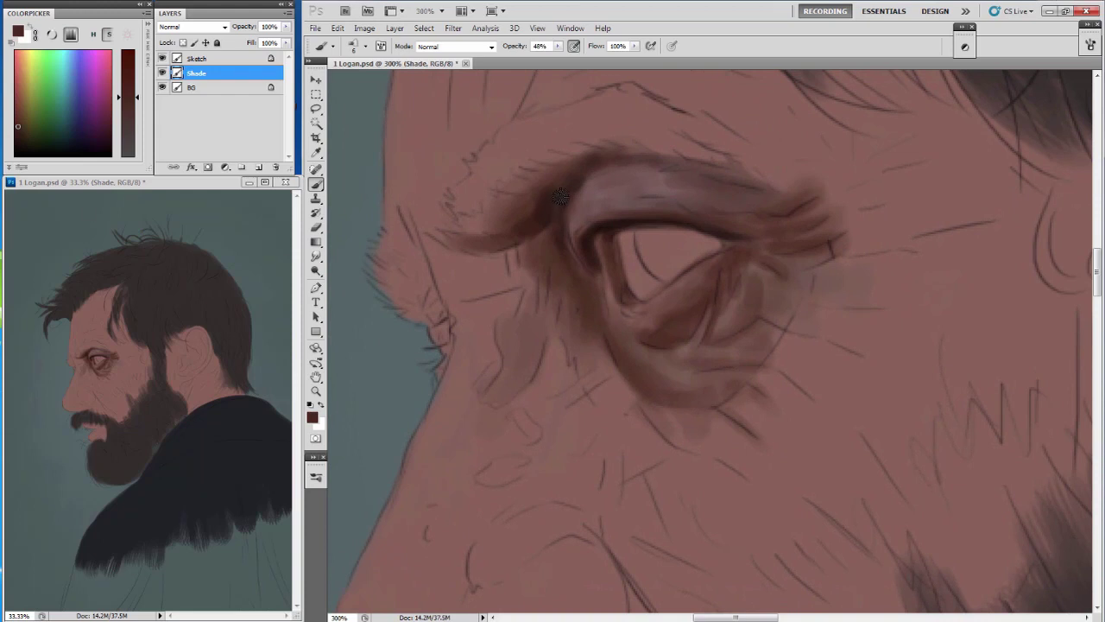
key("ctrl+plus")
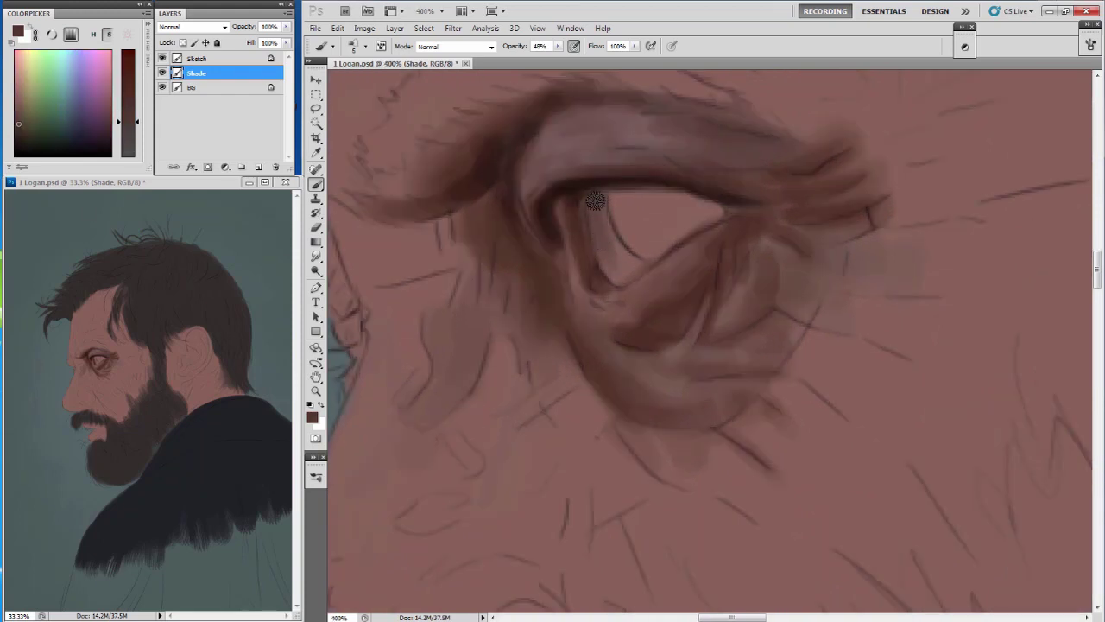
Set the Sketch layer opacity to 100% and go back to the Shade layer.
left_click(197, 58)
left_click(269, 26)
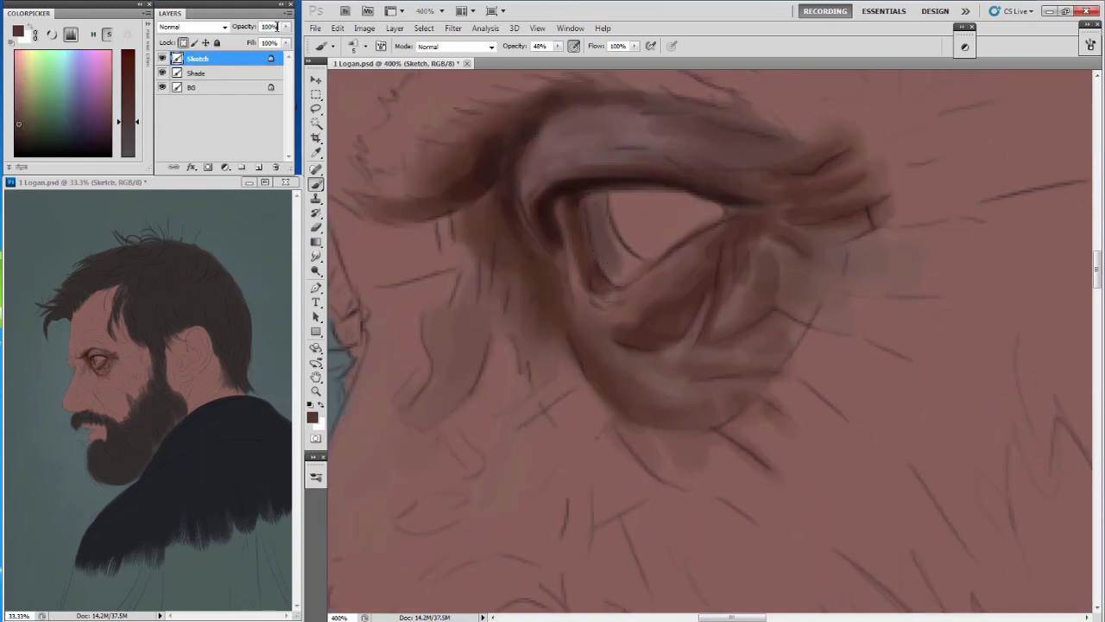
type("0100")
key("Return")
left_click(204, 73)
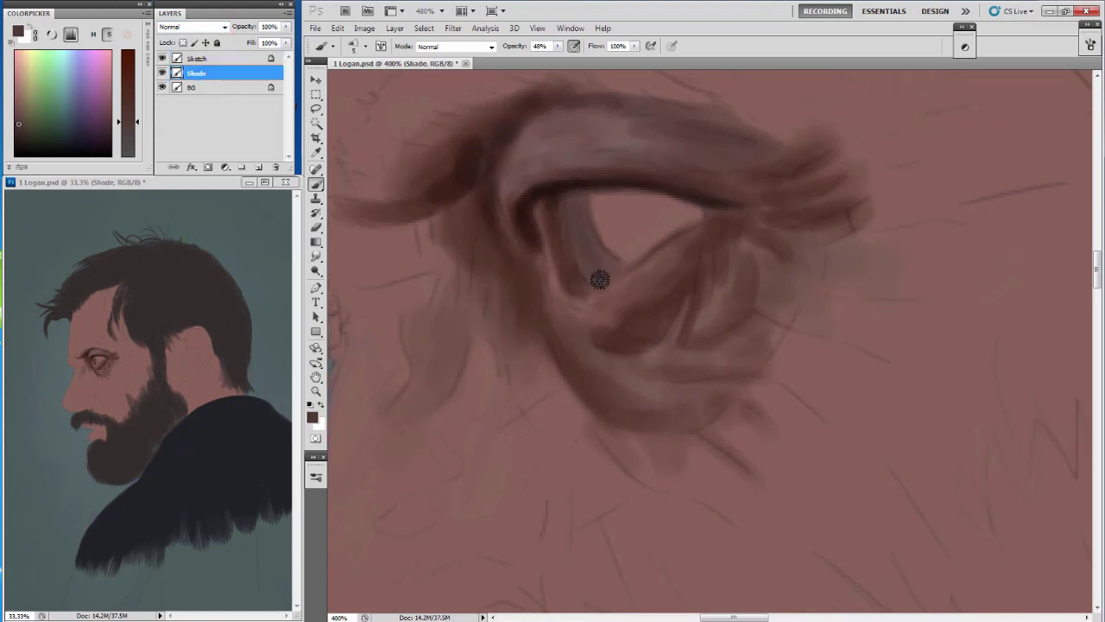
Paint grey-purple strokes inside the eye and darken them with a sampled brown.
mouse_move(592, 211)
left_mouse_down()
mouse_move(629, 251)
mouse_move(677, 210)
left_mouse_up()
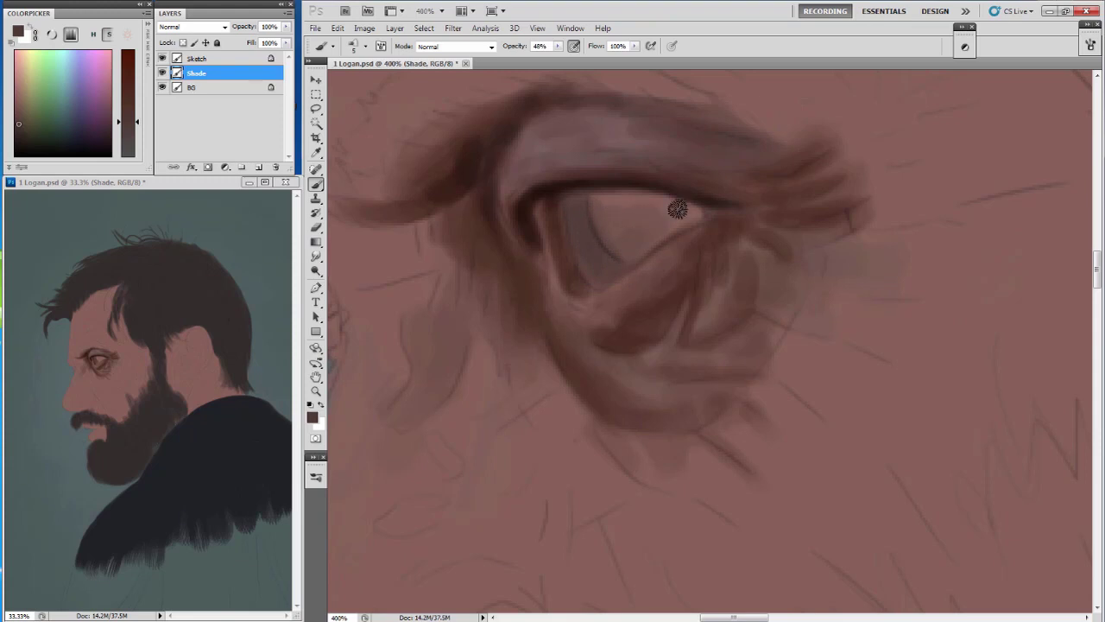
left_click(598, 216, "alt")
mouse_move(604, 204)
left_mouse_down()
mouse_move(635, 245)
mouse_move(629, 254)
mouse_move(697, 217)
mouse_move(593, 195)
mouse_move(617, 207)
mouse_move(686, 209)
left_mouse_up()
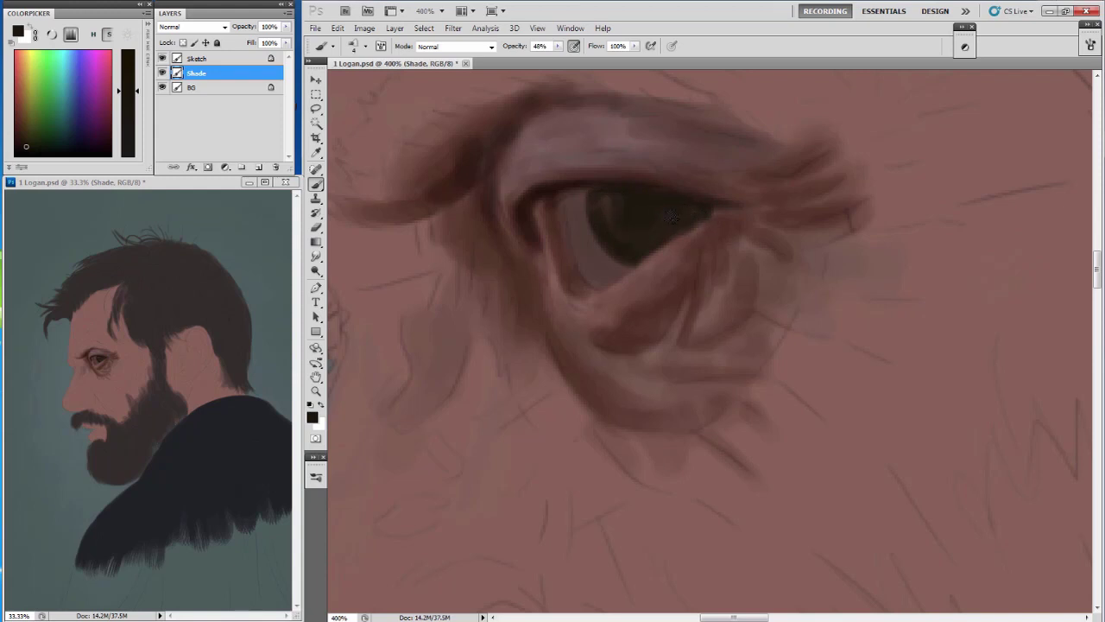
Add a darker stroke on the iris and sample dark brown, blue-grey and mauve tones.
left_click(648, 216, "alt")
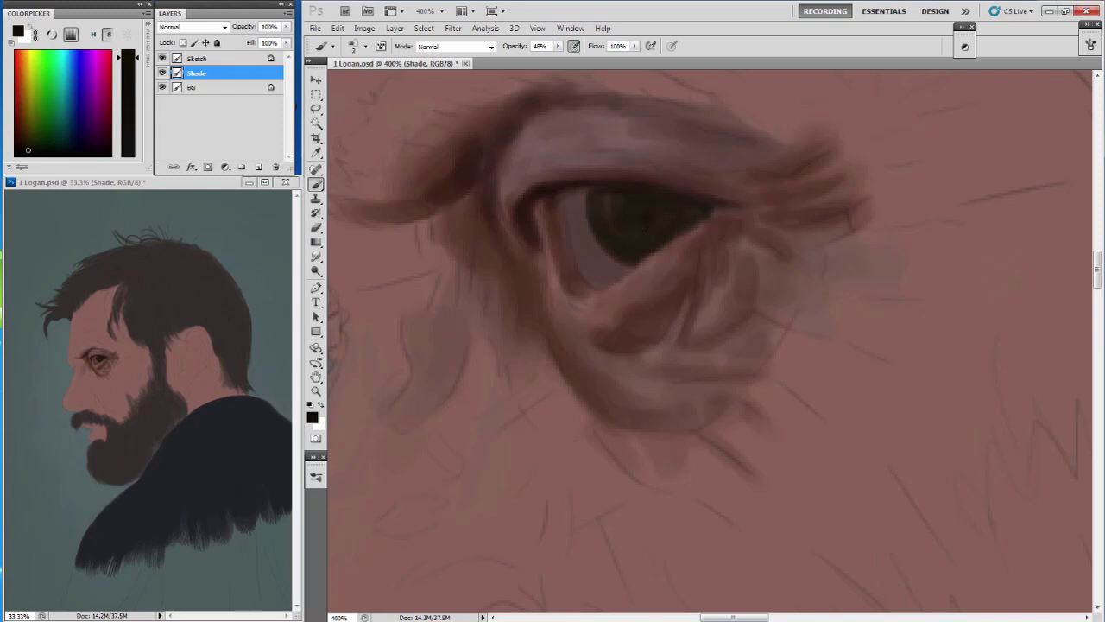
left_click_drag(640, 227, 665, 203)
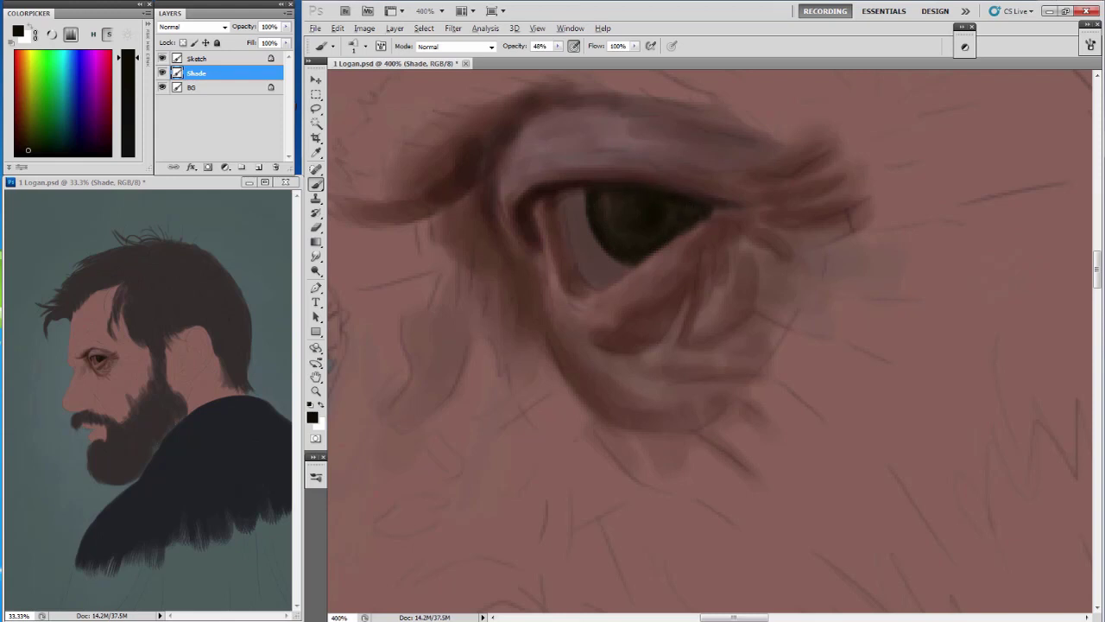
left_click(643, 220, "alt")
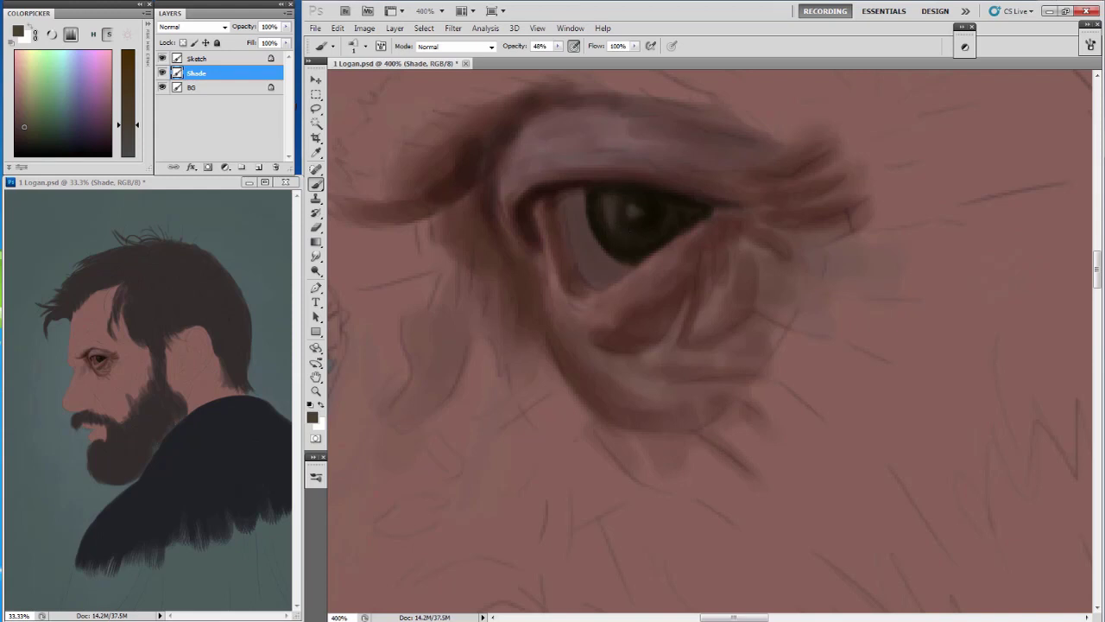
left_click(275, 222, "alt")
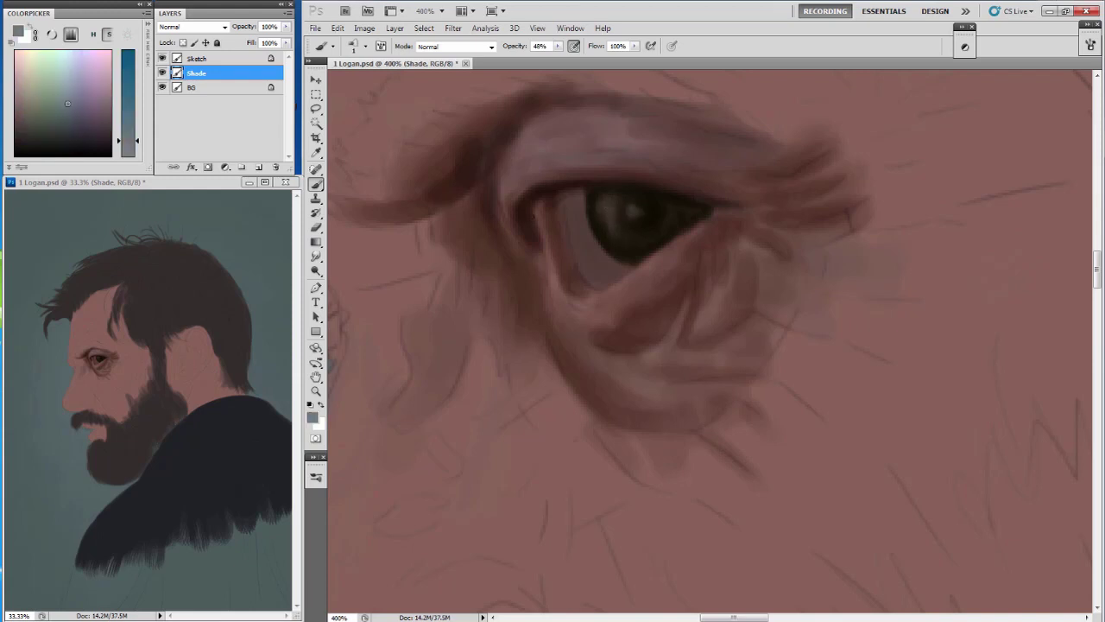
left_click(583, 240, "alt")
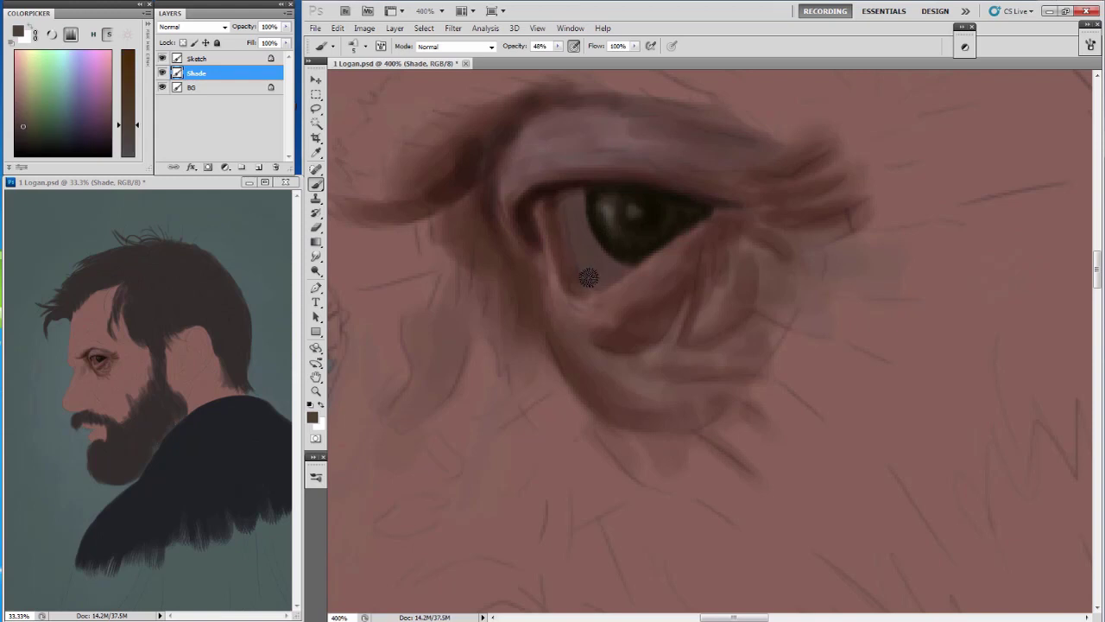
left_click(585, 247, "alt")
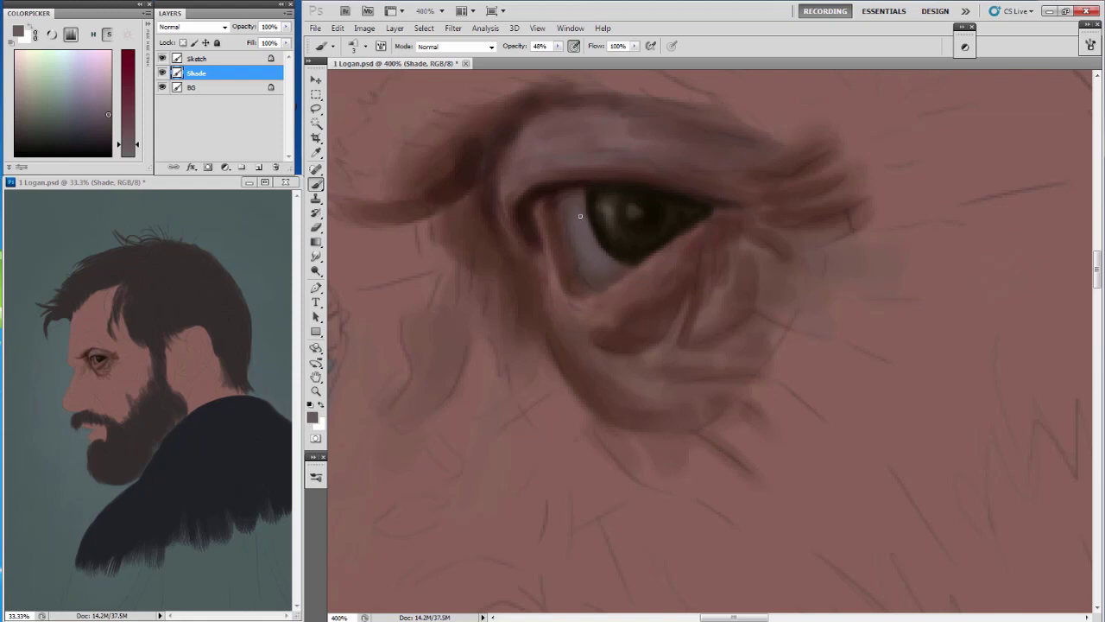
Pick a near-black, lower brush opacity to 53%, and dab shading at the eye corner.
left_click(635, 203, "alt")
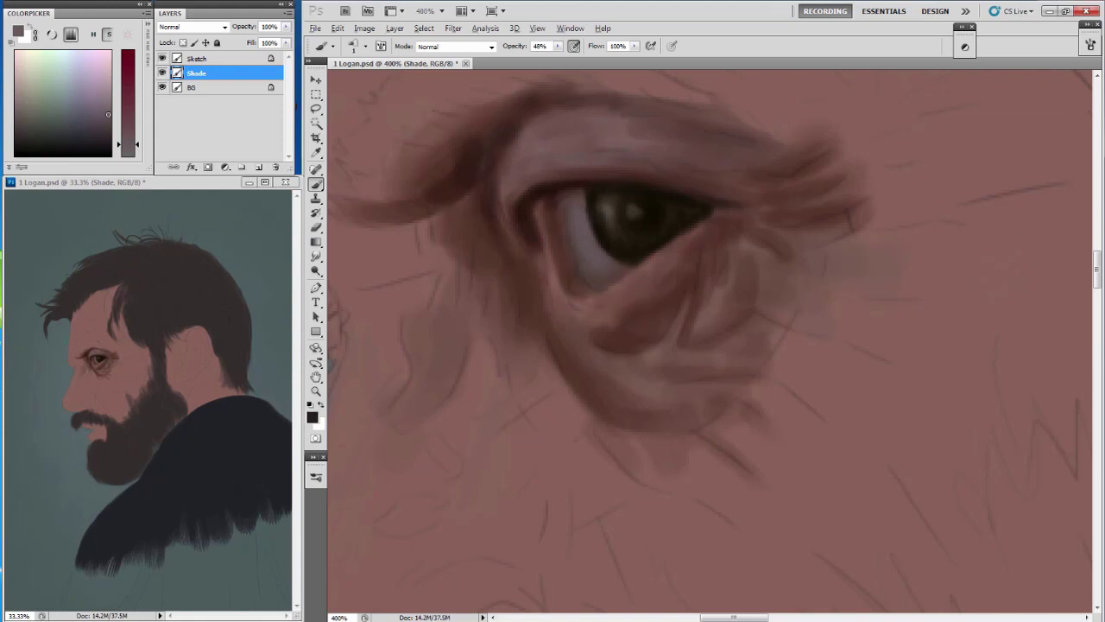
left_click(606, 192, "alt")
left_click(654, 210, "alt")
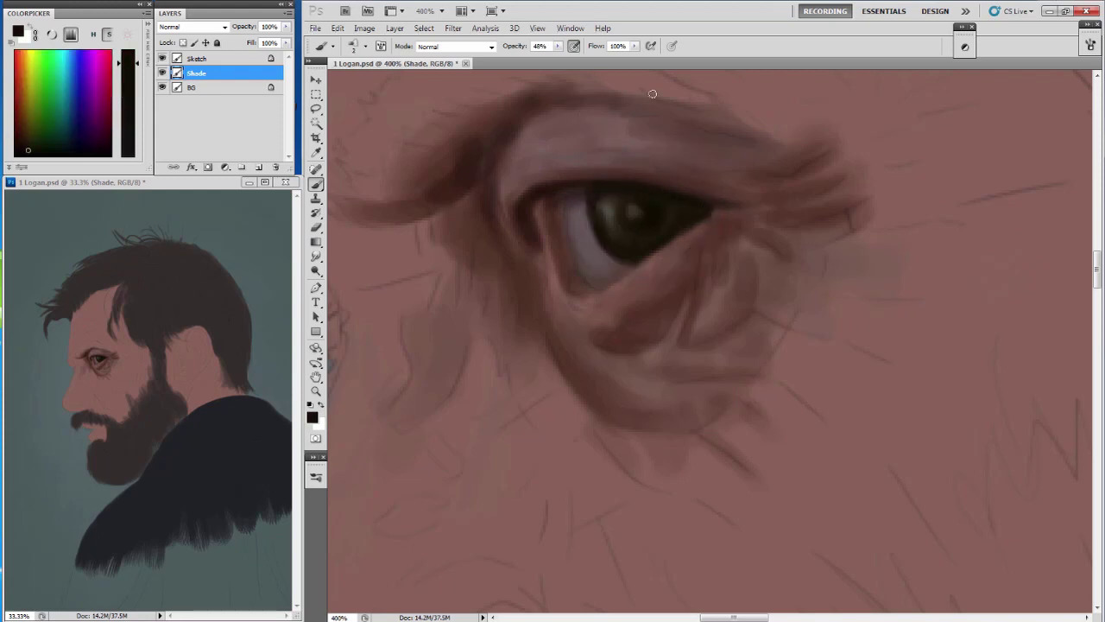
left_click(528, 207, "alt")
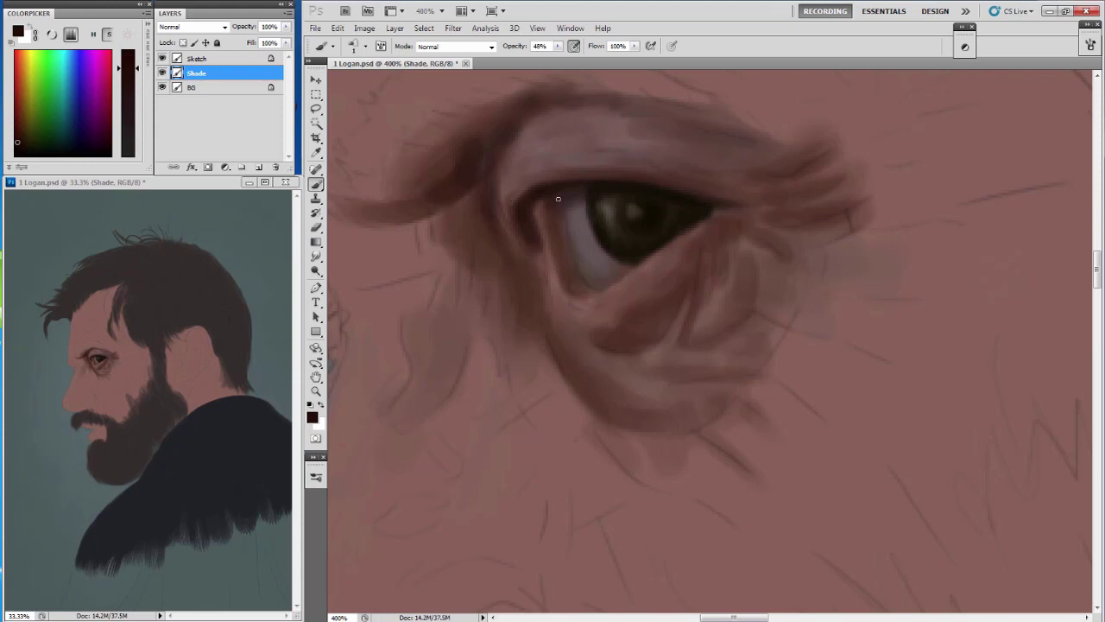
left_click_drag(516, 46, 509, 45)
mouse_move(560, 218)
left_mouse_down()
mouse_move(573, 288)
mouse_move(585, 291)
left_mouse_up()
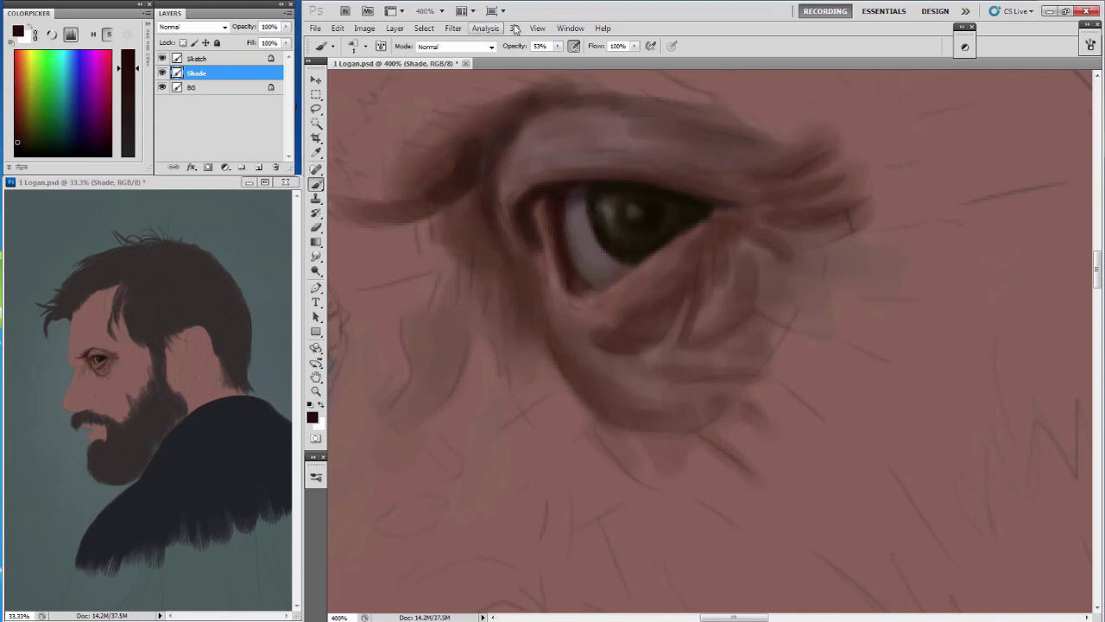
Dock a new 1 Logan.psd window at 200% above the 400% close-up, both framed on the eye.
left_click(570, 28)
mouse_move(579, 42)
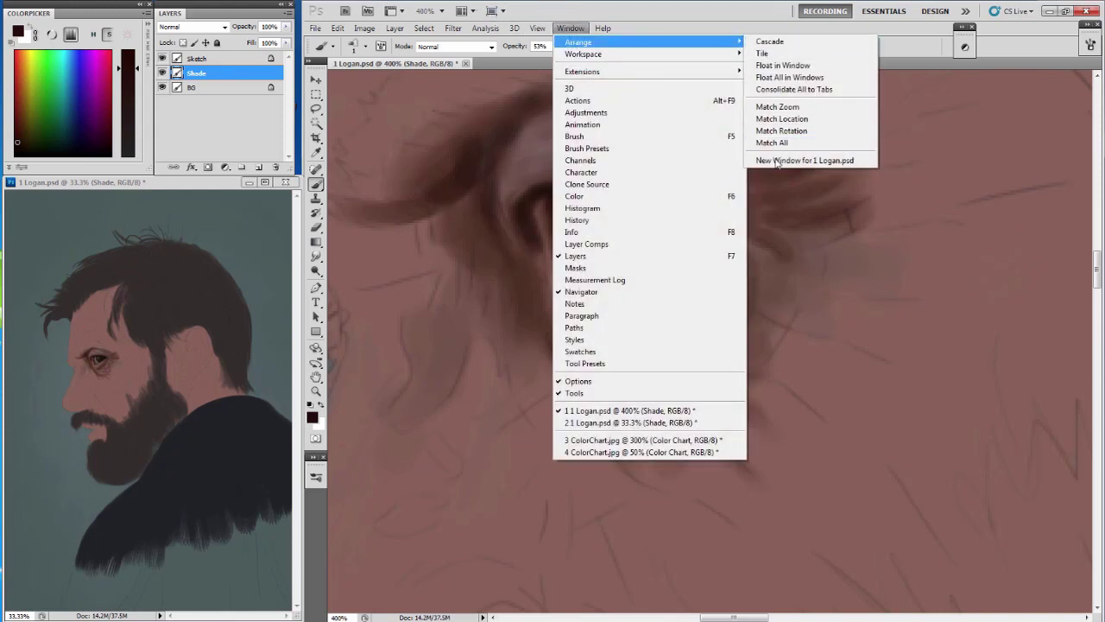
left_click(805, 160)
left_click_drag(579, 64, 530, 153)
mouse_move(605, 153)
left_mouse_down()
mouse_move(594, 63)
mouse_move(626, 77)
left_mouse_up()
key("ctrl+plus")
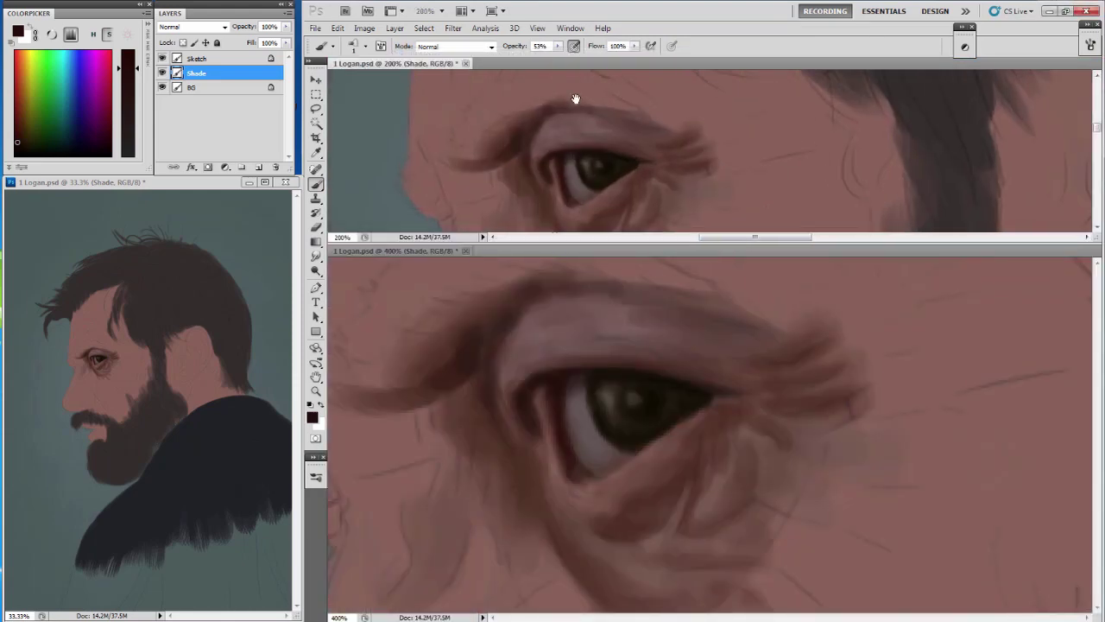
left_click_drag(595, 139, 591, 102)
mouse_move(566, 395)
left_mouse_down()
mouse_move(566, 373)
mouse_move(540, 362)
mouse_move(557, 445)
left_mouse_up()
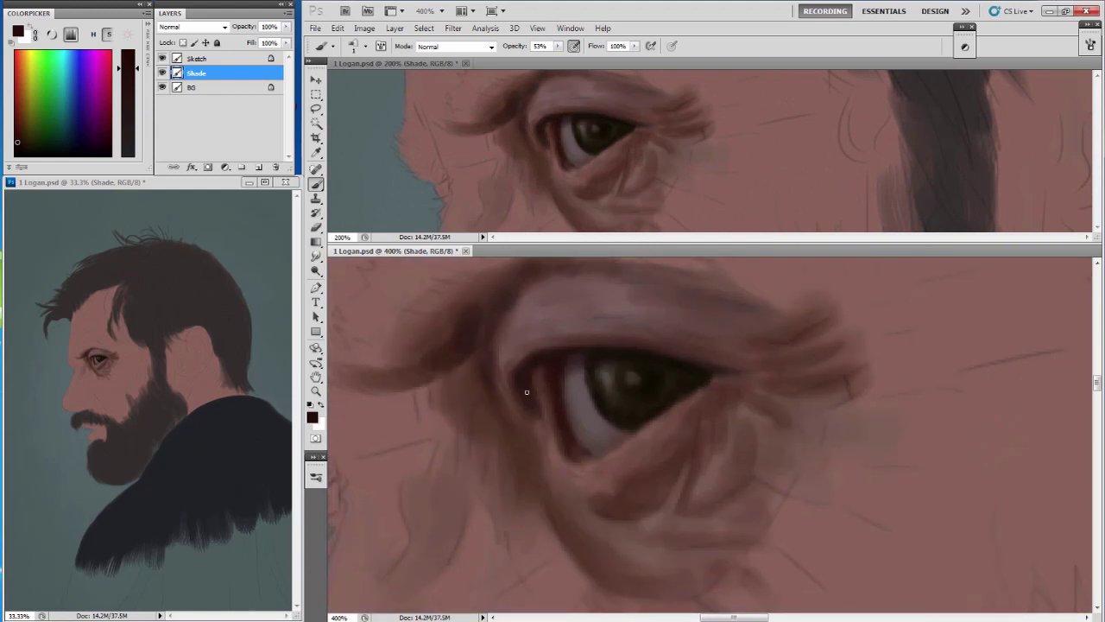
Darken the inner eye corner and lid line, and add a thin dark reddish line on the lower eyelid.
key("bracketright")
left_click_drag(540, 367, 574, 353)
left_click_drag(561, 402, 522, 363)
left_click(516, 368, "alt")
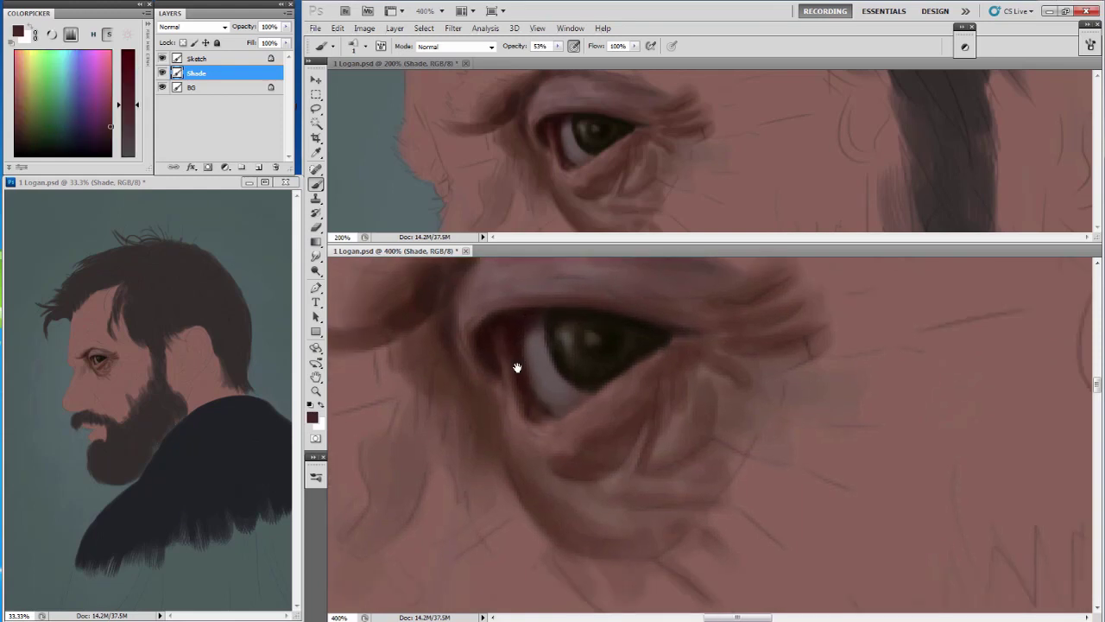
key("bracketleft")
left_click_drag(570, 310, 544, 287)
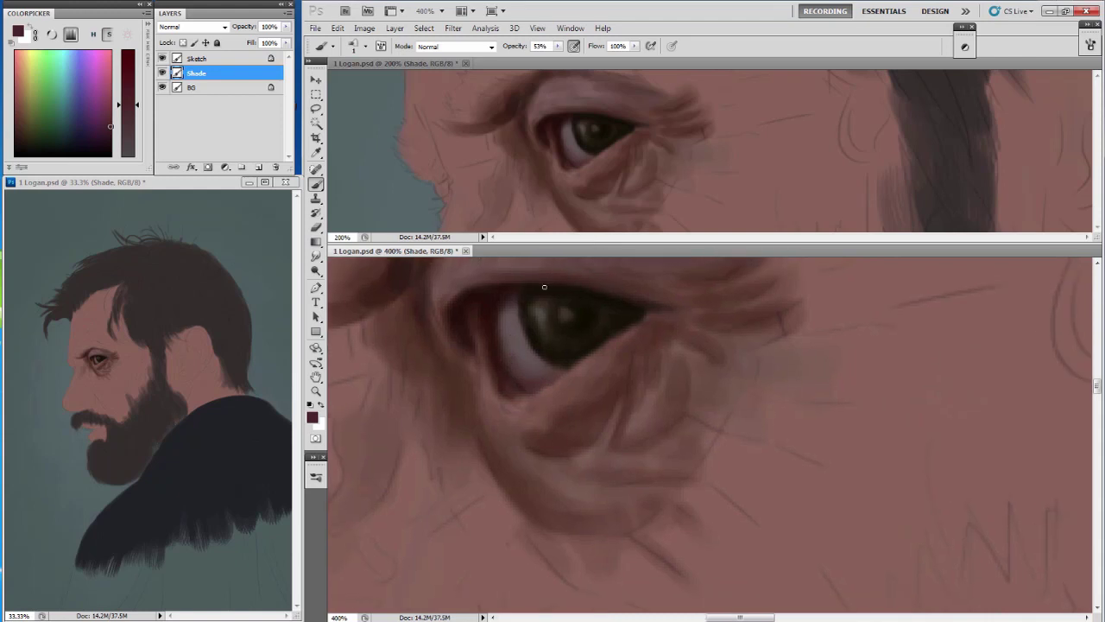
left_click_drag(527, 410, 501, 397)
Shade the inner eye corner darker with broad and fine near-black strokes.
left_click(479, 366, "alt")
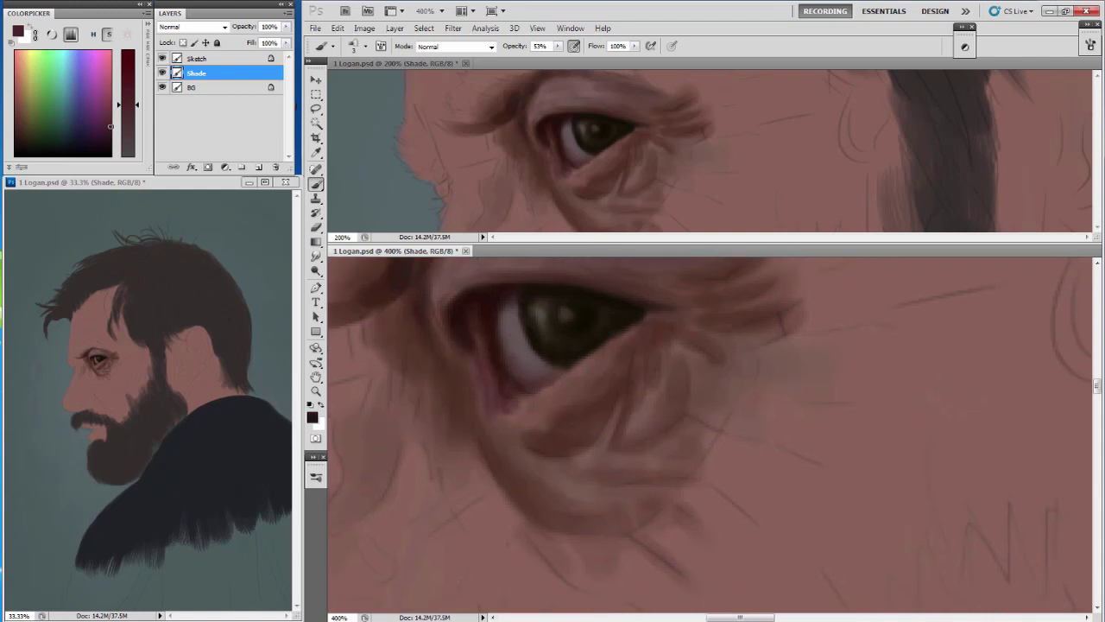
key("bracketright")
key("bracketright")
key("bracketright")
mouse_move(444, 360)
left_mouse_down()
mouse_move(469, 377)
mouse_move(461, 383)
left_mouse_up()
key("bracketleft")
key("bracketleft")
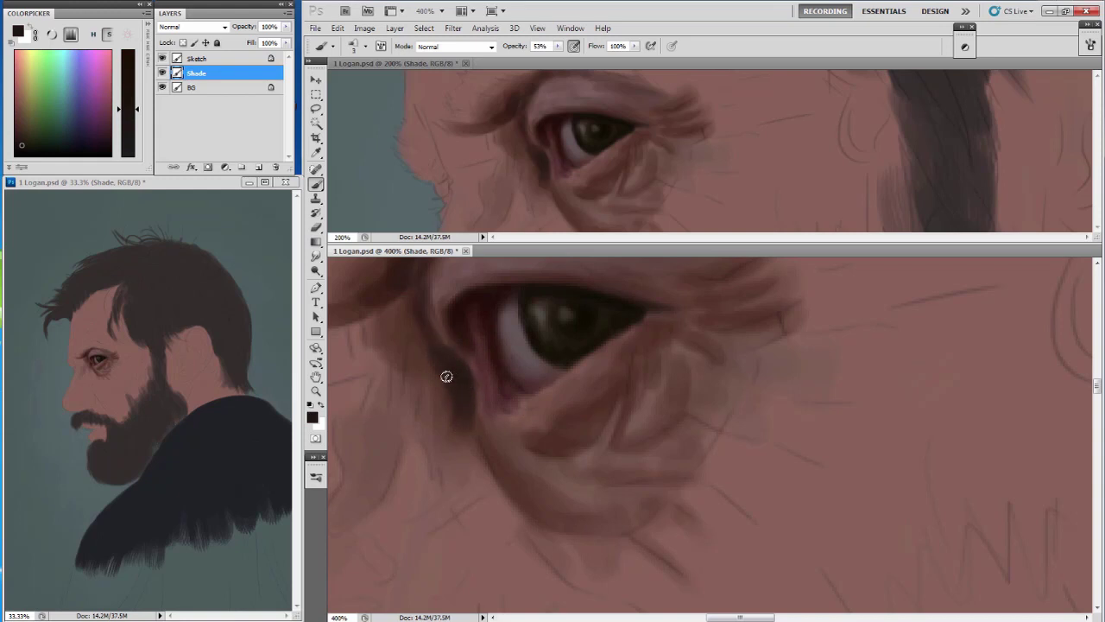
key("bracketleft")
key("bracketleft")
left_click_drag(459, 349, 447, 338)
key("bracketright")
key("bracketright")
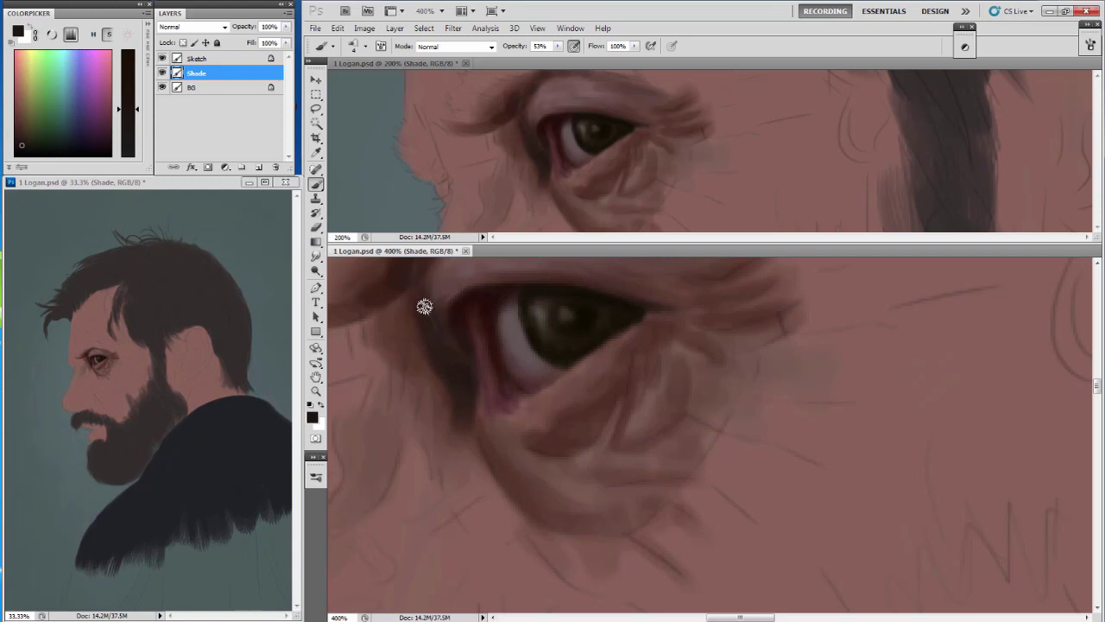
Draw a fine near-black line along the lower-eyelid crease.
left_click_drag(475, 399, 463, 373)
key("bracketleft")
key("bracketleft")
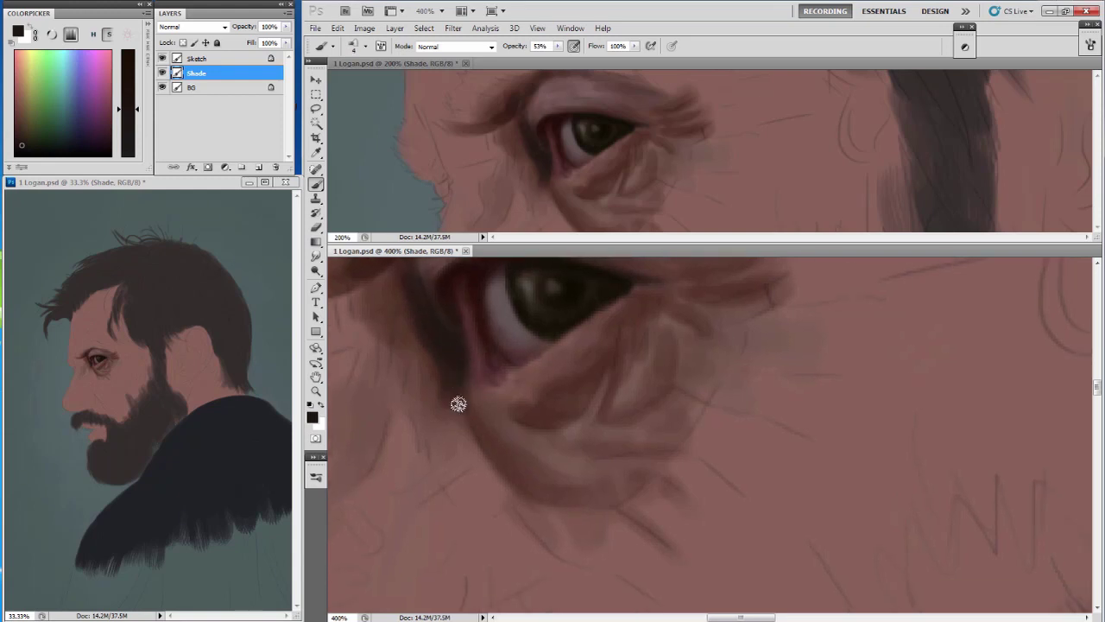
left_click(459, 402, "alt")
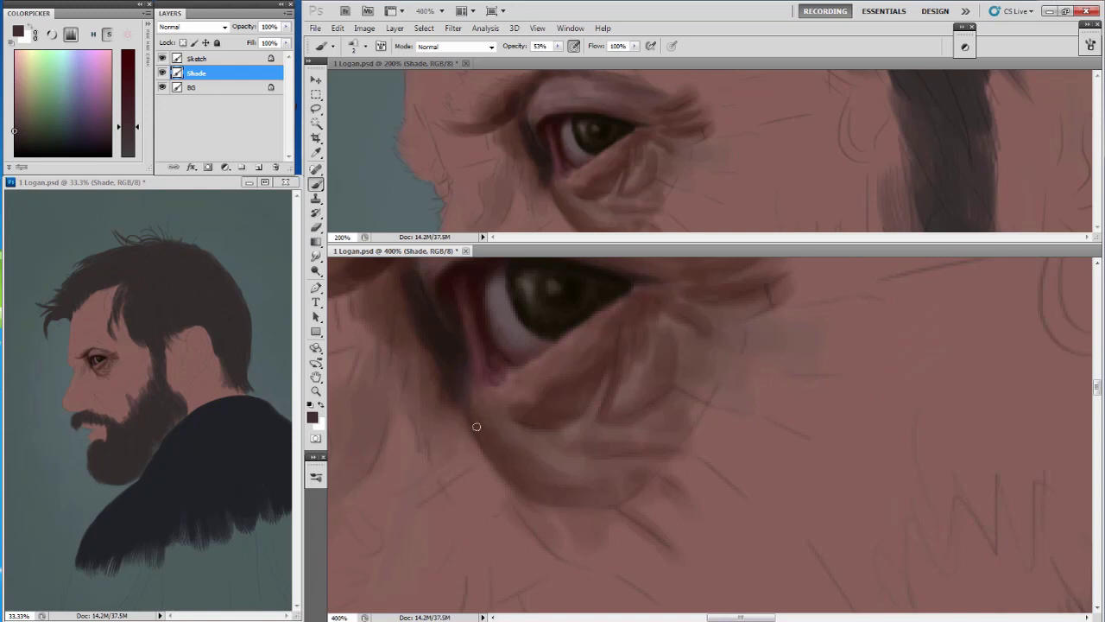
key("bracketleft")
left_click(469, 390, "alt")
mouse_move(469, 402)
left_mouse_down()
mouse_move(471, 427)
mouse_move(511, 480)
left_mouse_up()
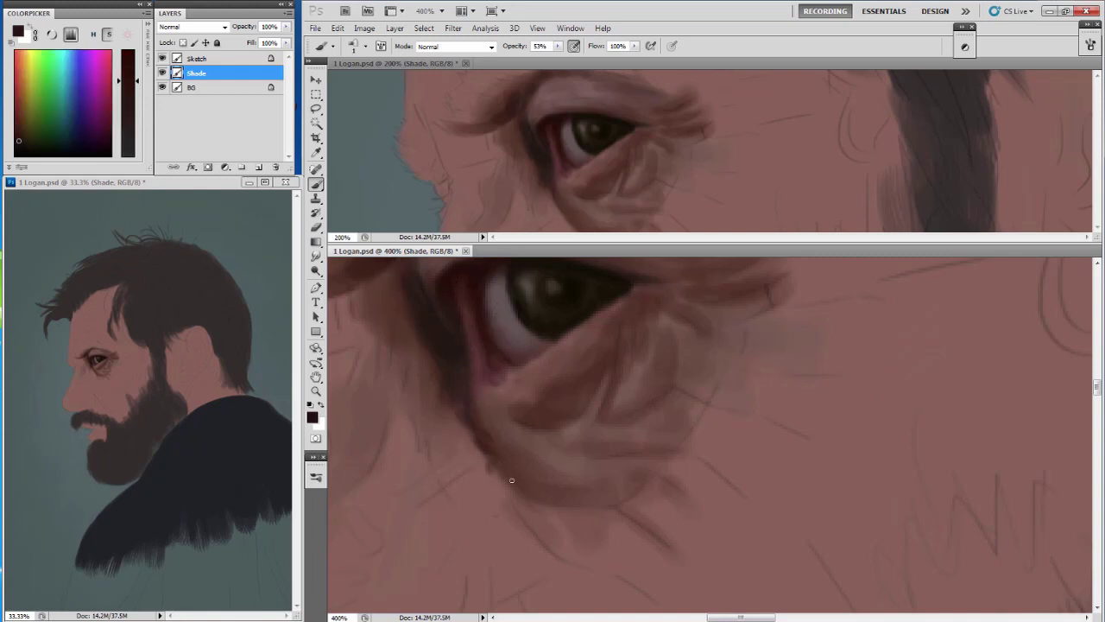
left_click_drag(479, 279, 539, 391)
Paint a light highlight along the upper eyelid crease.
left_click(493, 444, "alt")
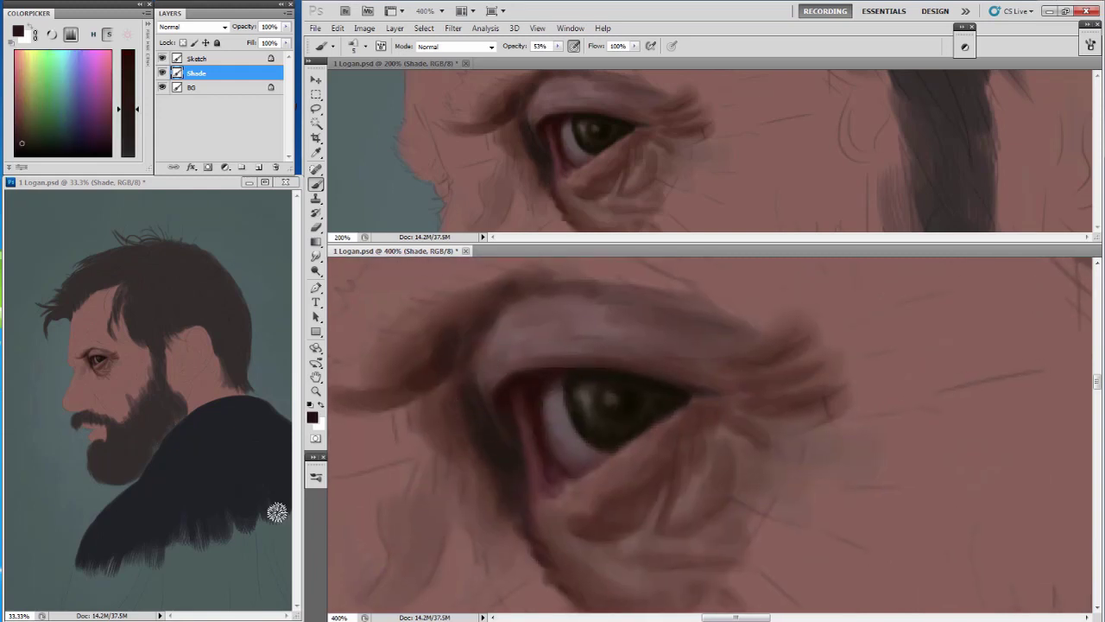
left_click(276, 513, "alt")
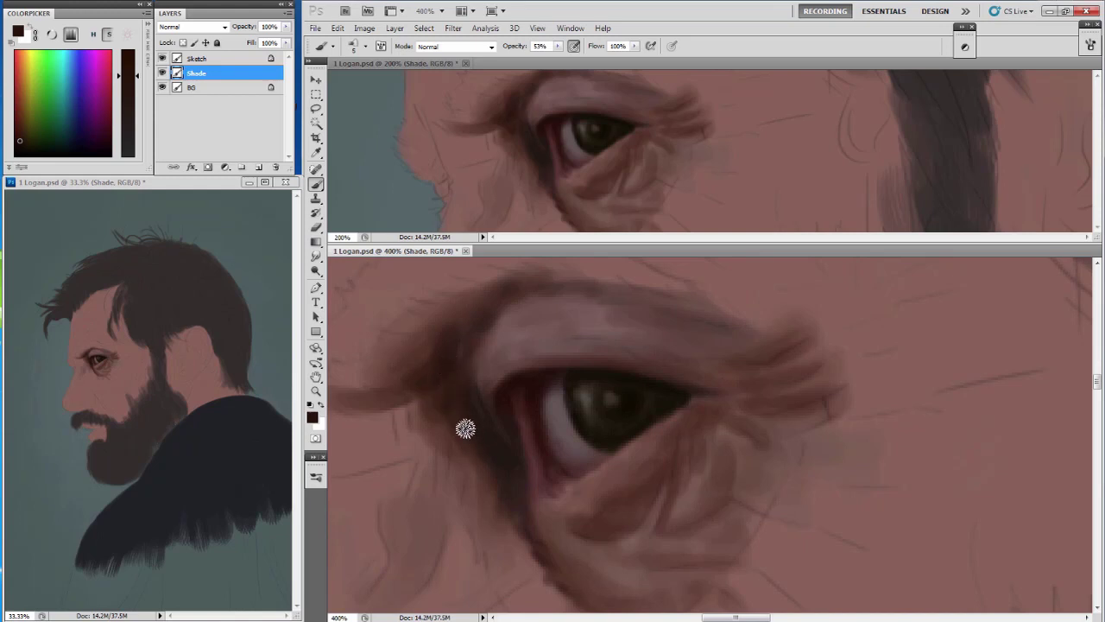
left_click(485, 466, "alt")
left_click_drag(466, 432, 501, 337)
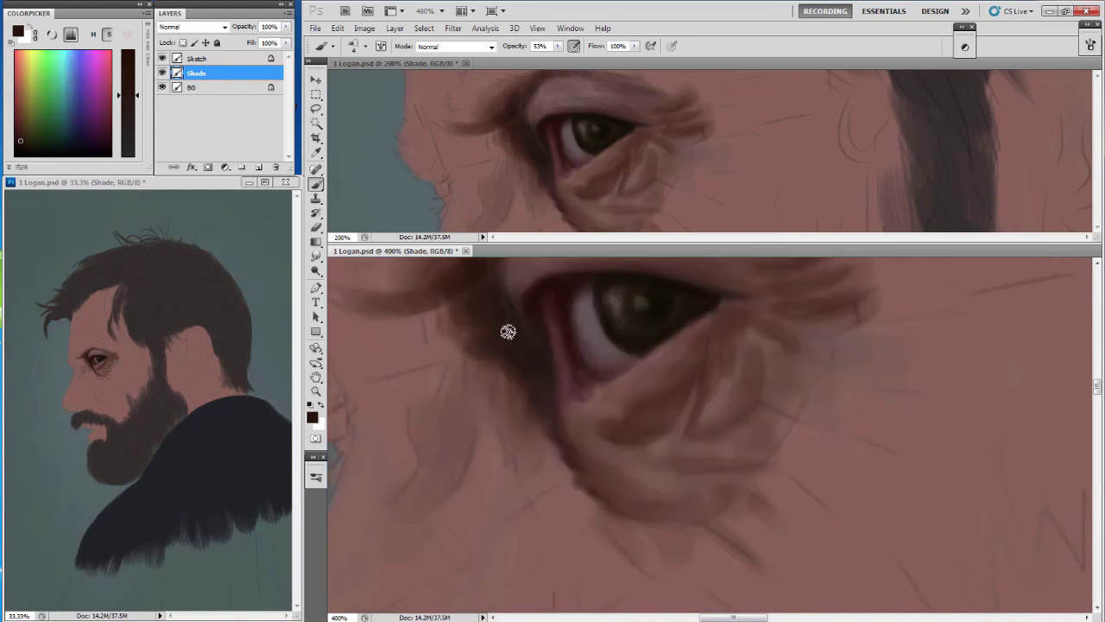
left_click_drag(590, 321, 512, 442)
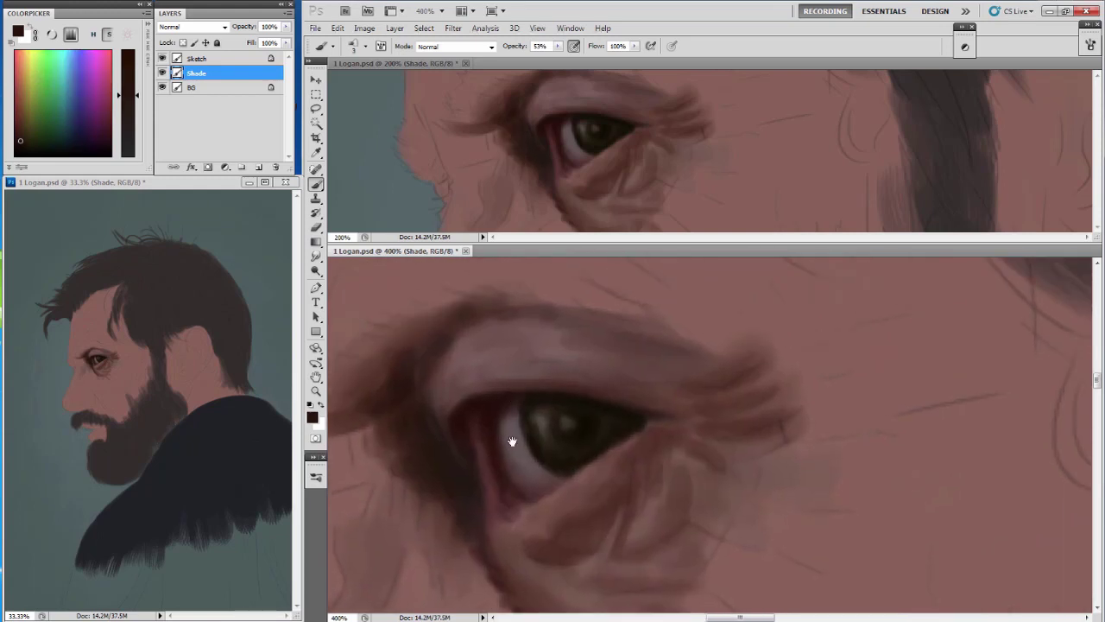
left_click_drag(458, 389, 656, 372)
Darken the eyelid near the inner corner and the upper lash line on both sides of the iris.
left_click(436, 406, "alt")
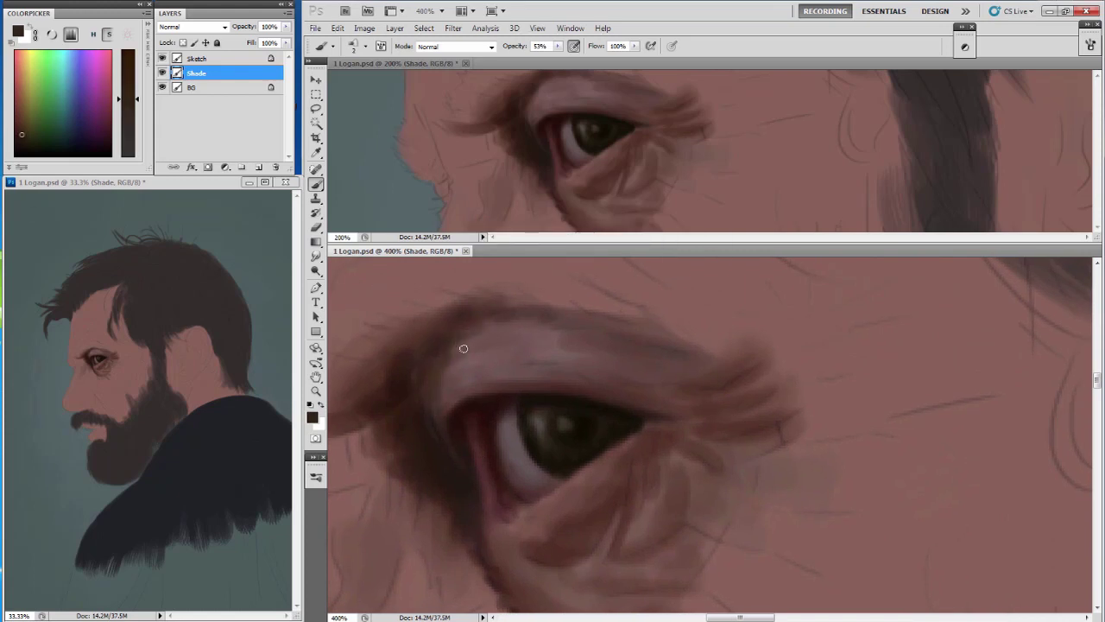
left_click_drag(492, 327, 453, 396)
left_click(456, 393, "alt")
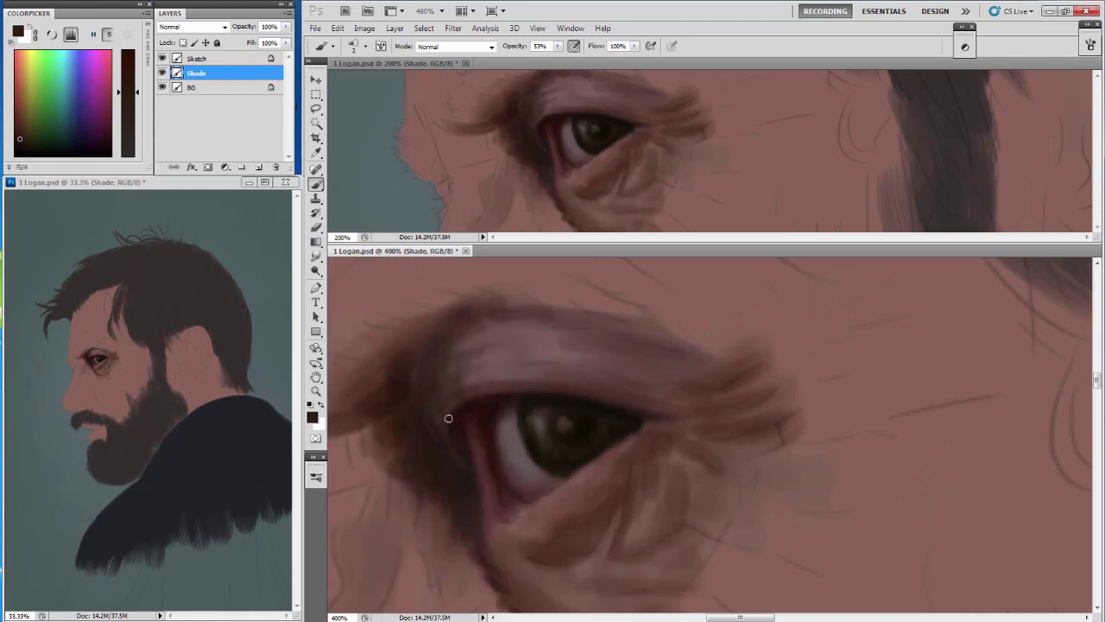
left_click_drag(489, 386, 464, 395)
left_click_drag(640, 412, 676, 406)
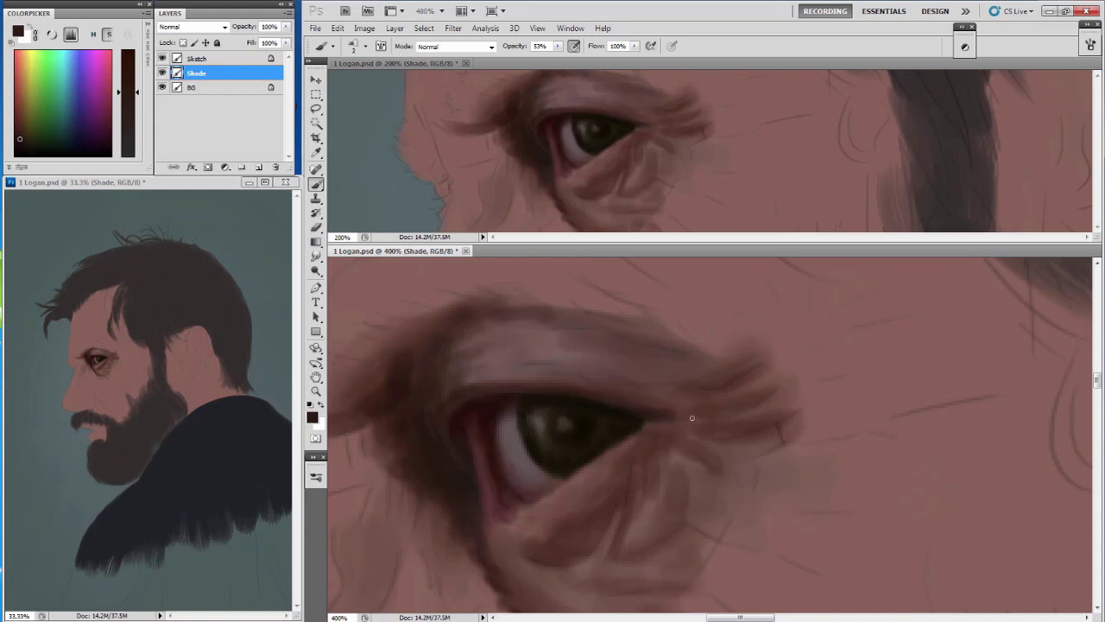
Add dark reddish-brown strokes at the outer eye corner and along the upper eyelid crease.
left_click(644, 398, "alt")
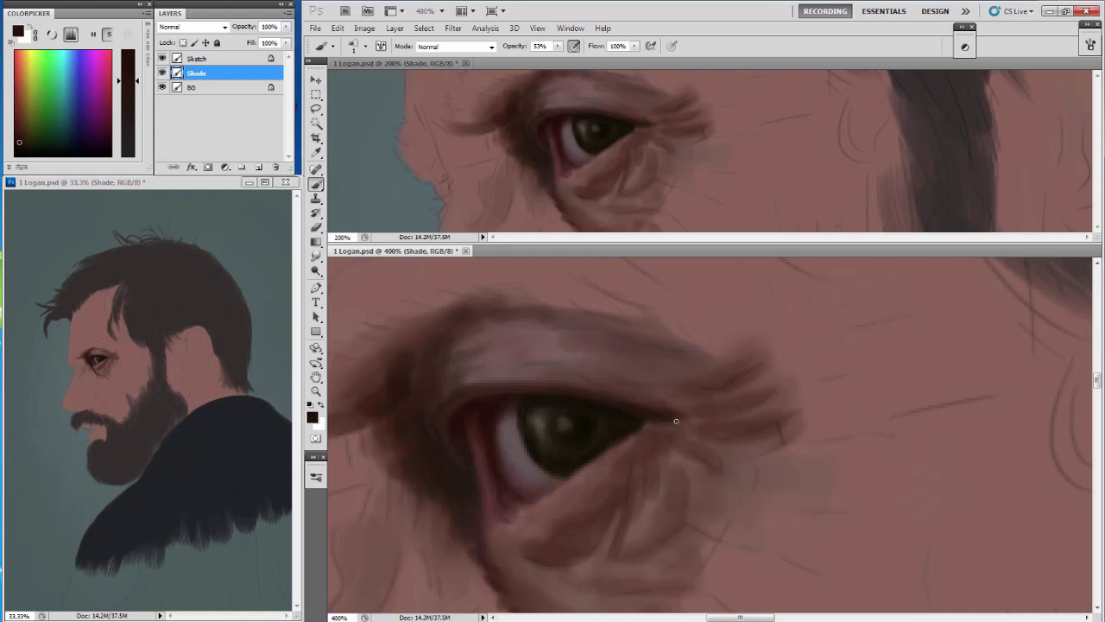
left_click(609, 406, "alt")
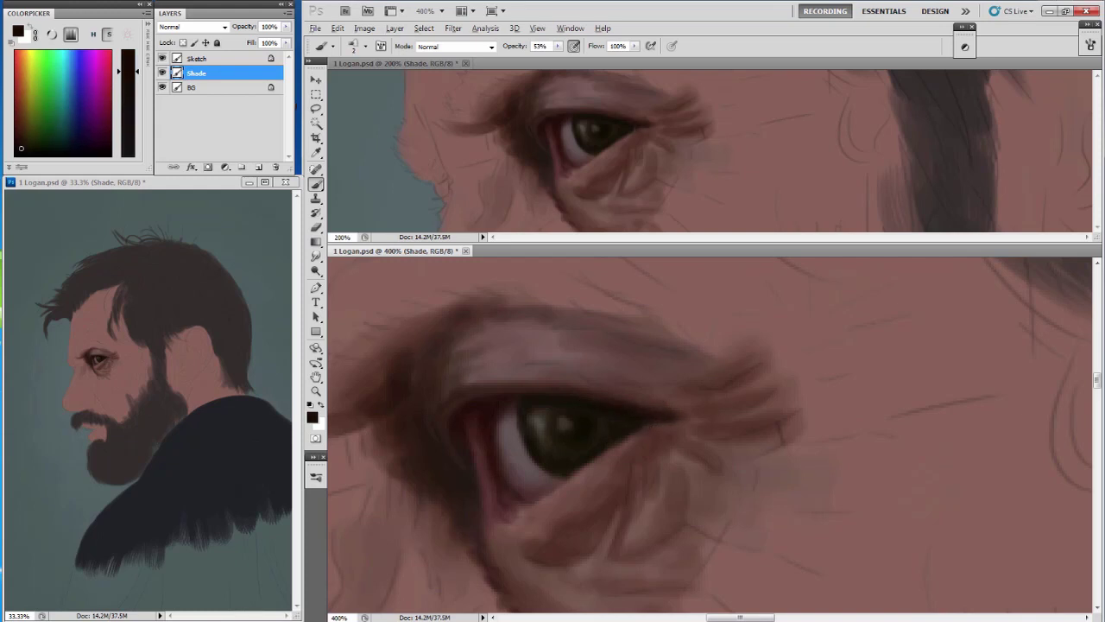
left_click(661, 424, "alt")
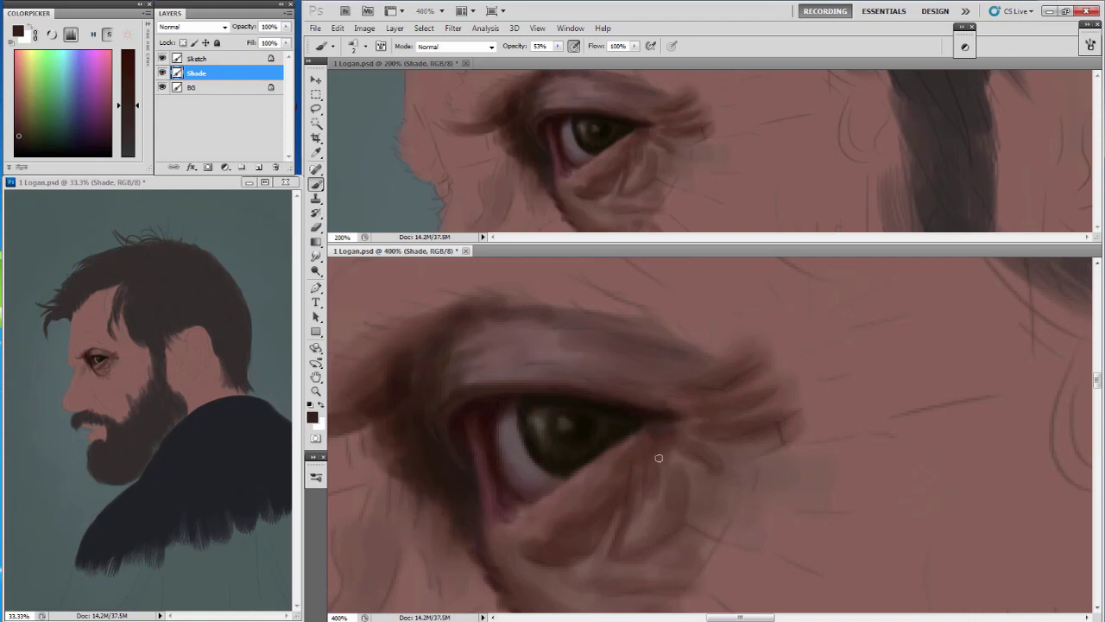
left_click_drag(670, 421, 732, 443)
left_click(685, 394, "alt")
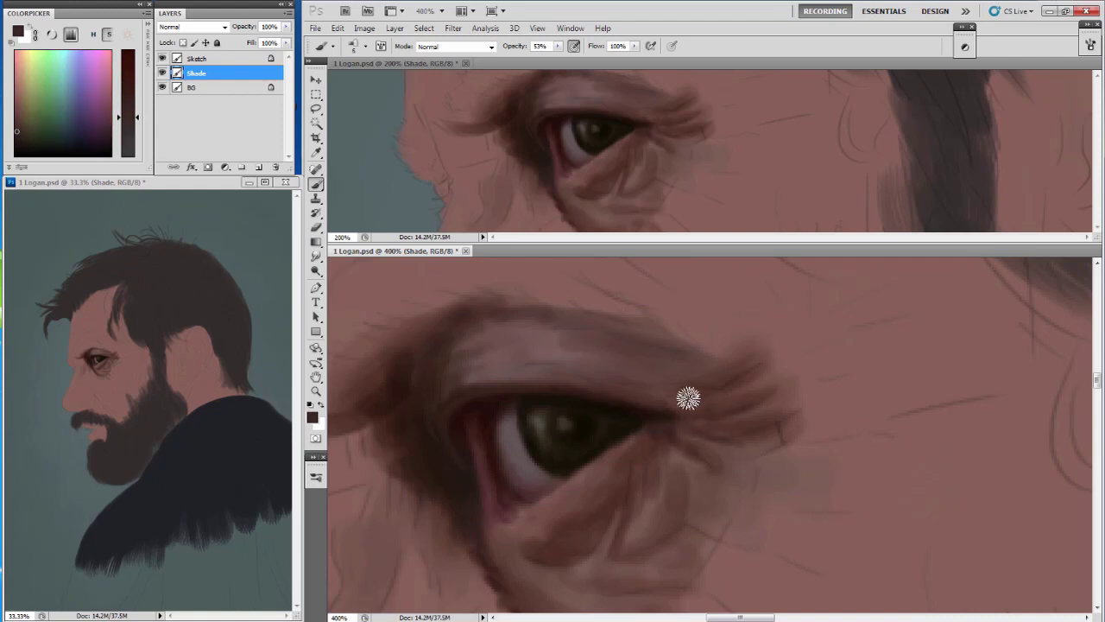
left_click_drag(665, 389, 686, 395)
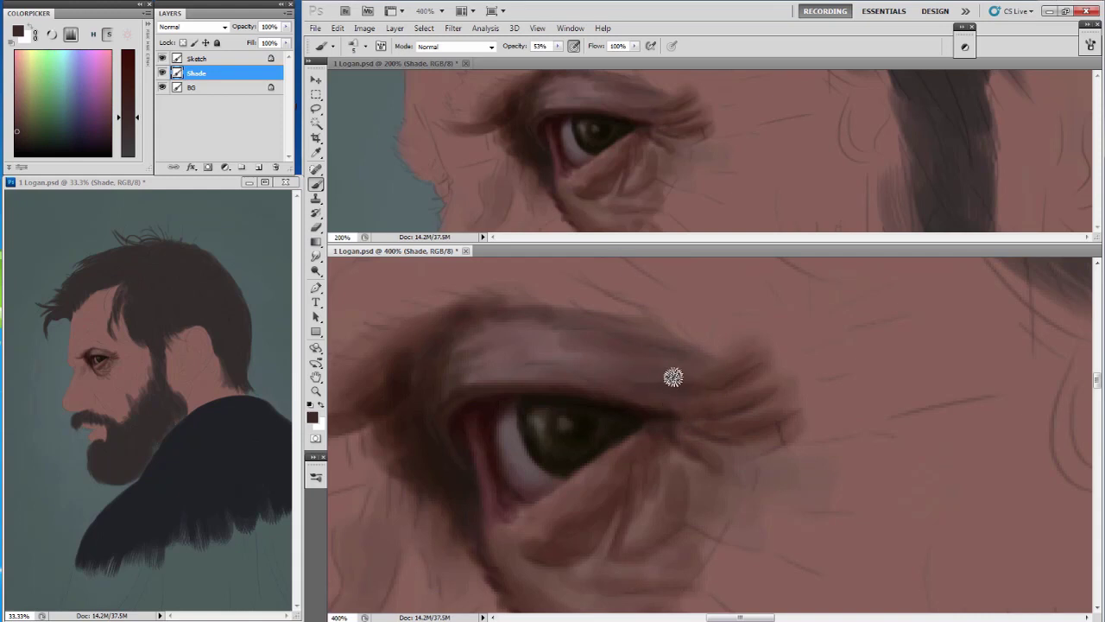
left_click_drag(606, 350, 702, 369)
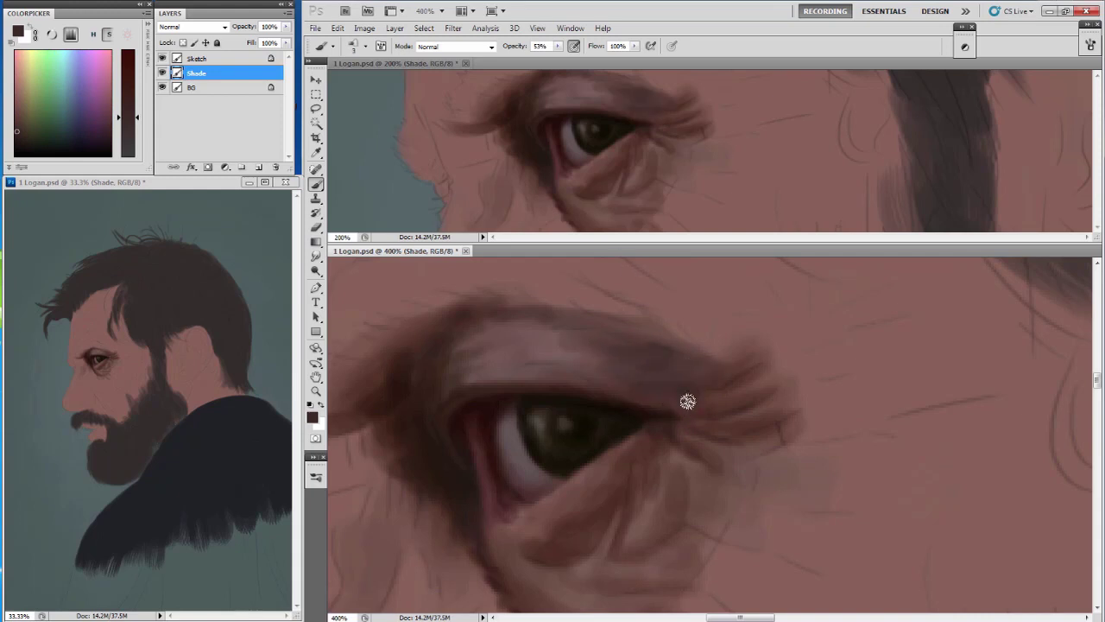
Lighten the upper eyelid with faint light mauve highlight strokes.
left_click(556, 334, "alt")
left_click(582, 320, "alt")
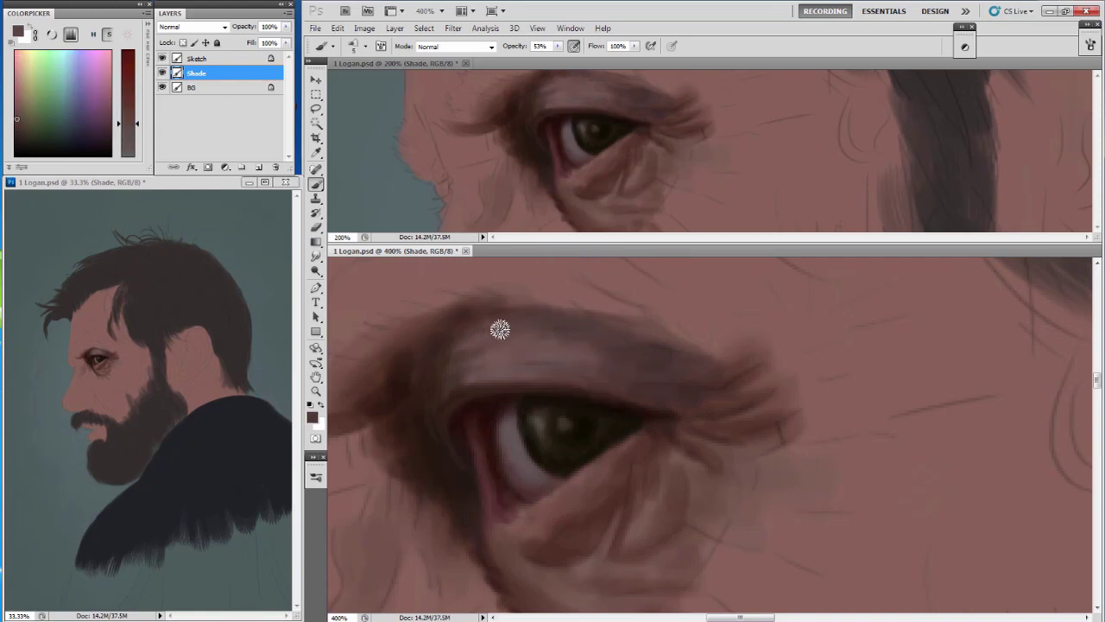
left_click(486, 385, "alt")
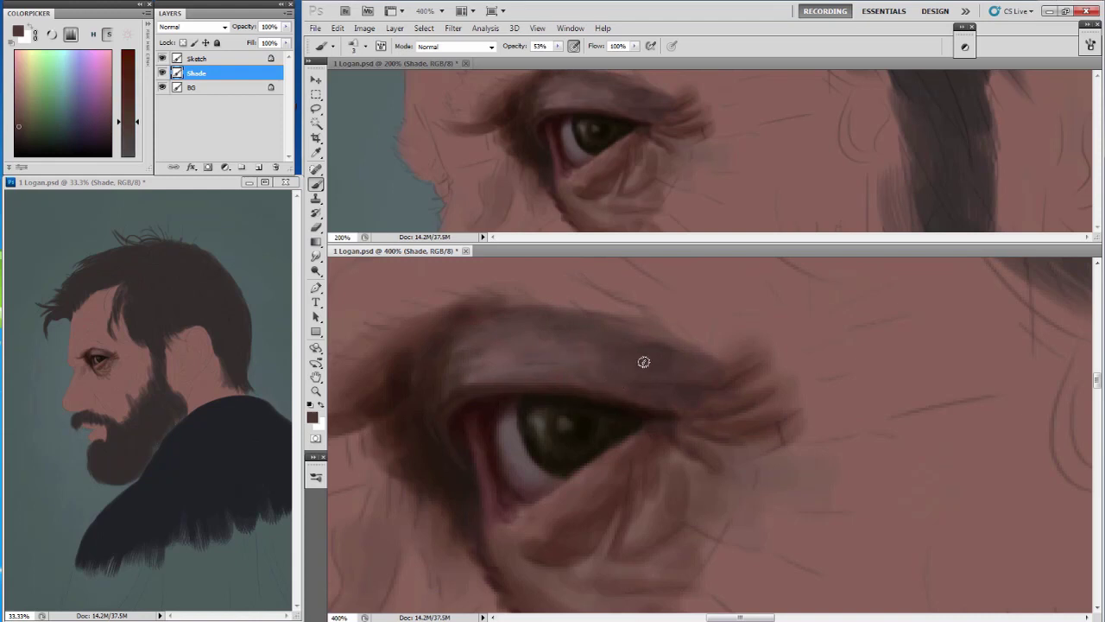
left_click(488, 369, "alt")
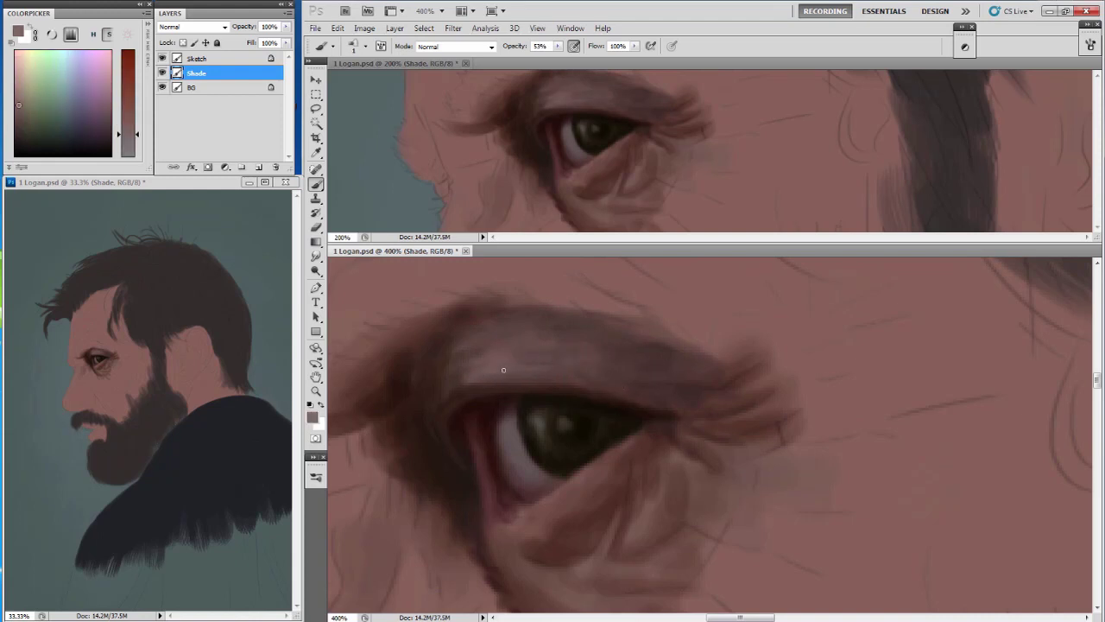
left_click_drag(504, 369, 605, 380)
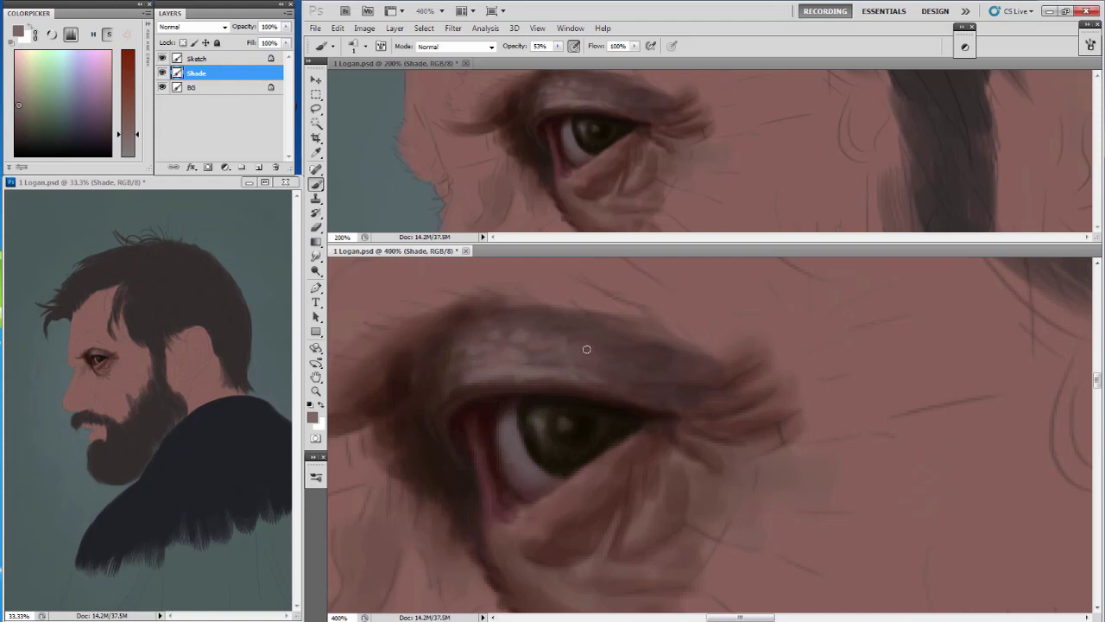
mouse_move(586, 349)
left_mouse_down()
mouse_move(636, 353)
mouse_move(675, 374)
left_mouse_up()
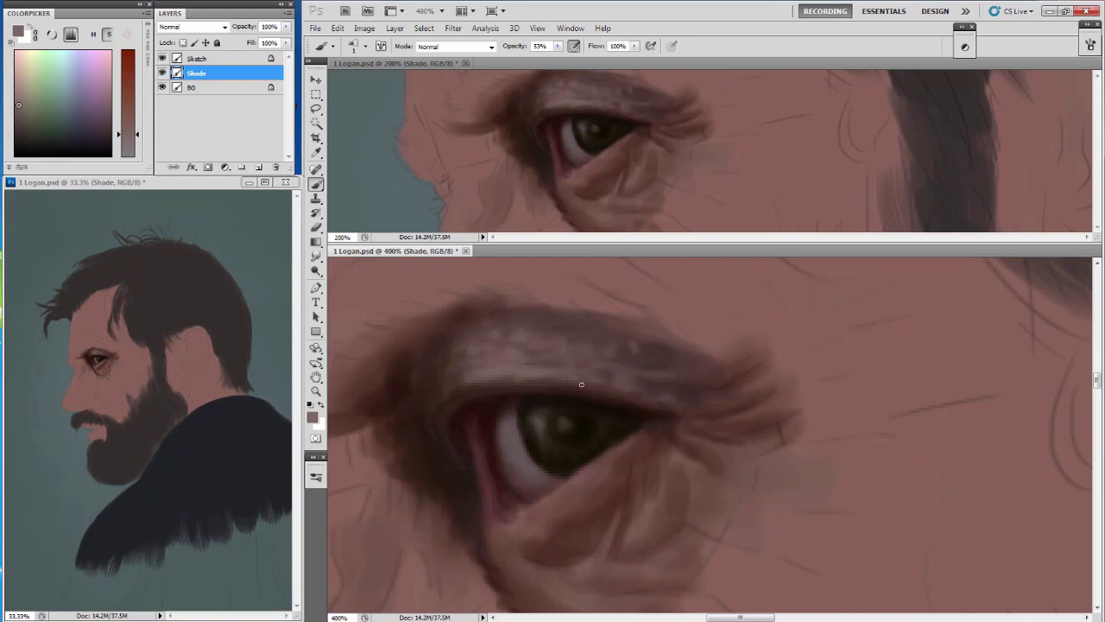
Add darker brown marks on the upper eyelid and pick a lighter brown.
left_click(629, 361, "alt")
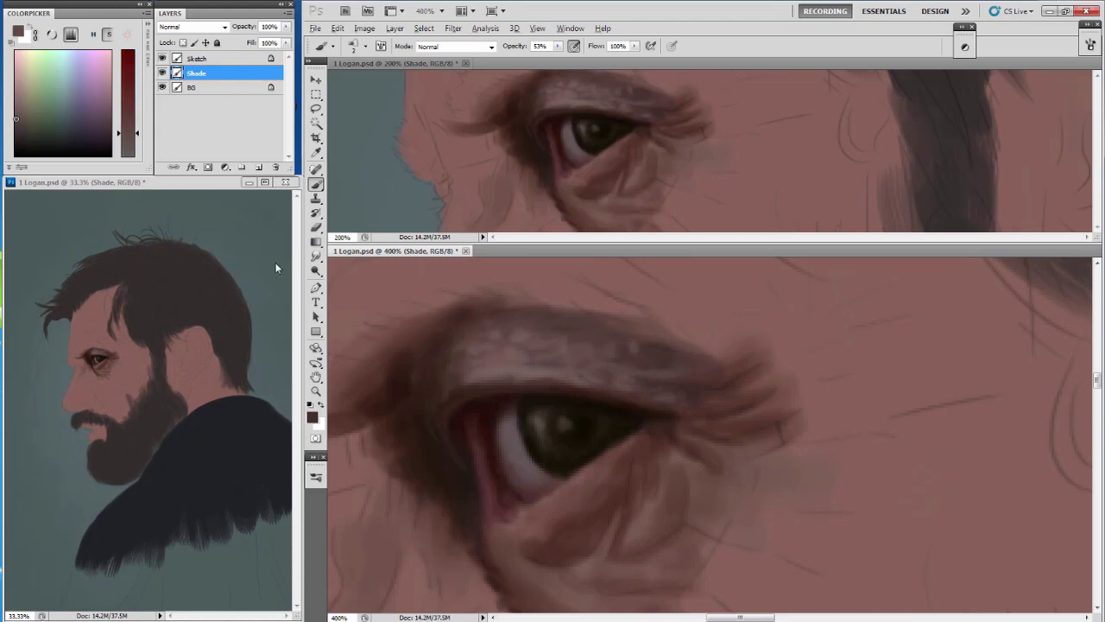
left_click_drag(633, 345, 657, 344)
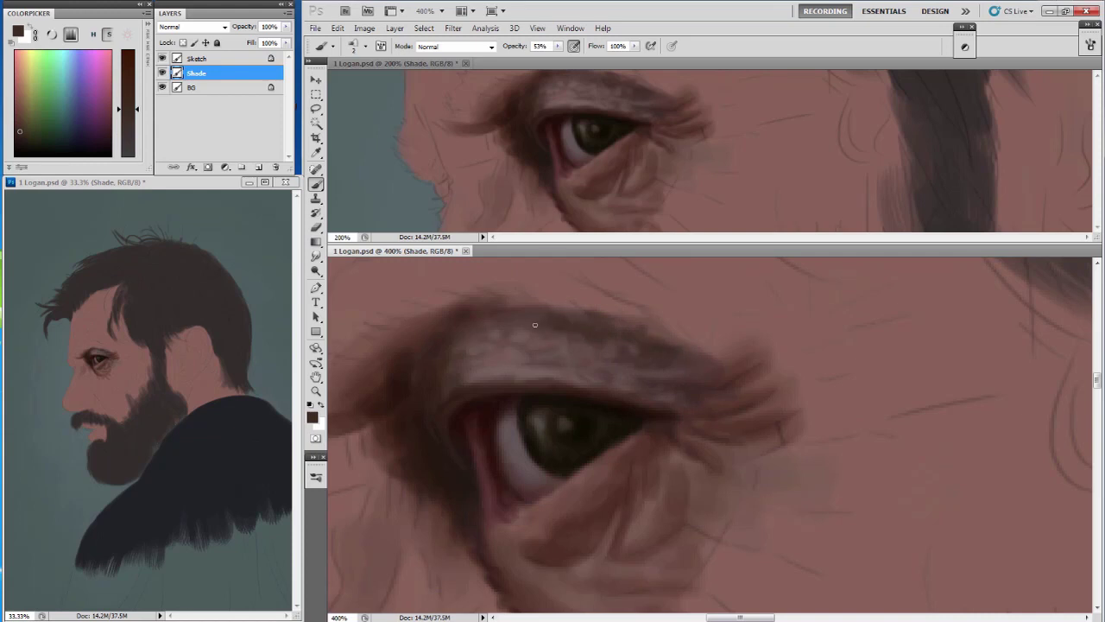
key("bracketright")
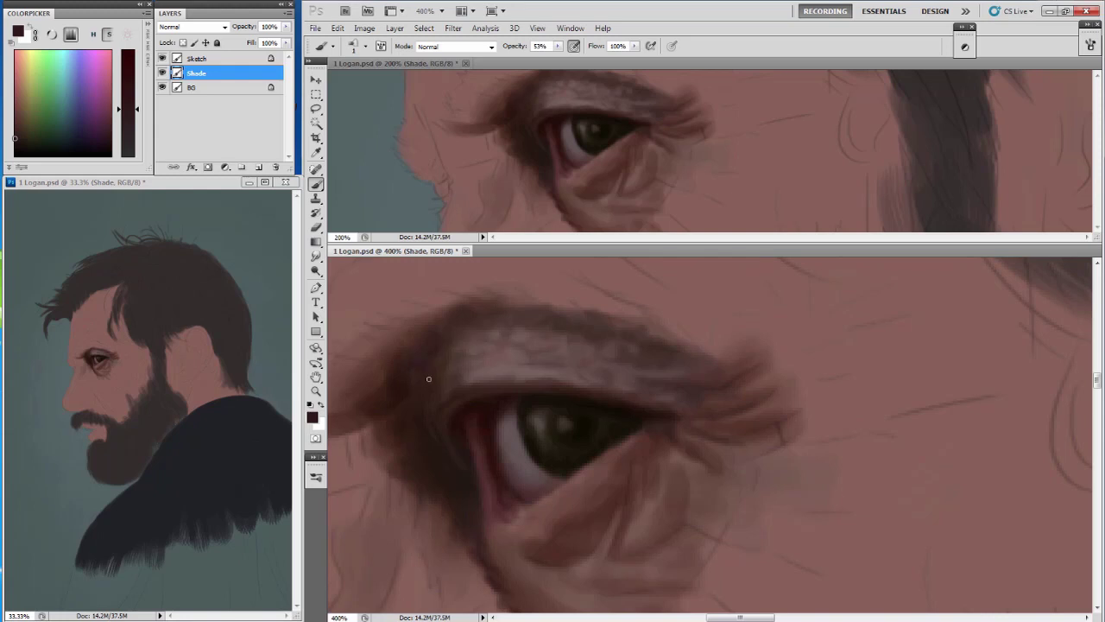
left_click(19, 127)
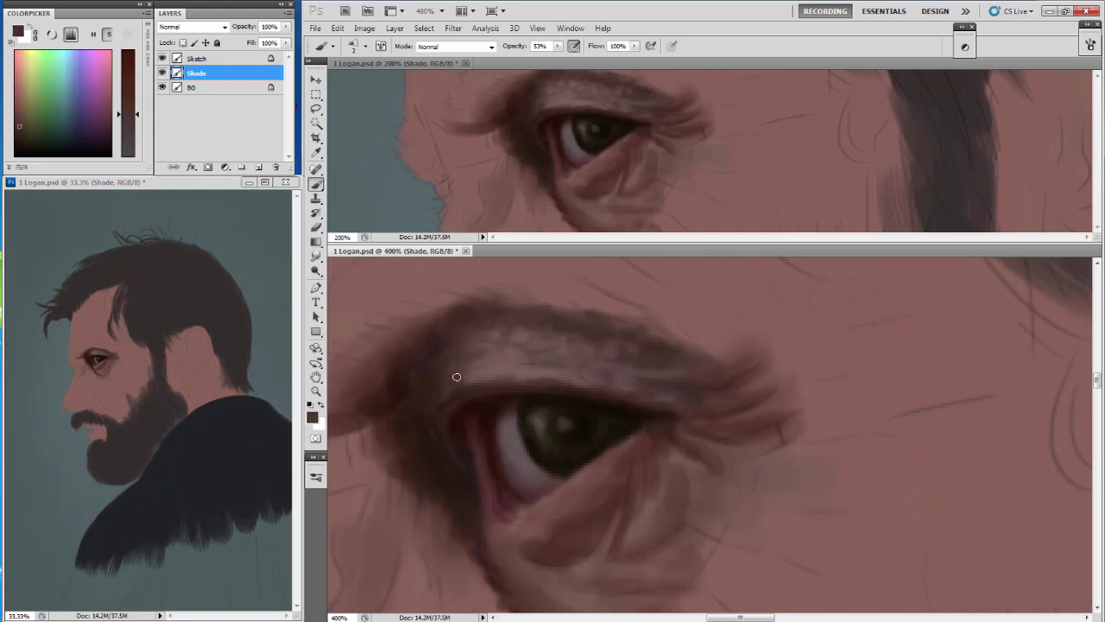
Reframe the eye close-up and sample pink-brown to very dark brown tones around the brow.
left_click_drag(429, 334, 400, 296)
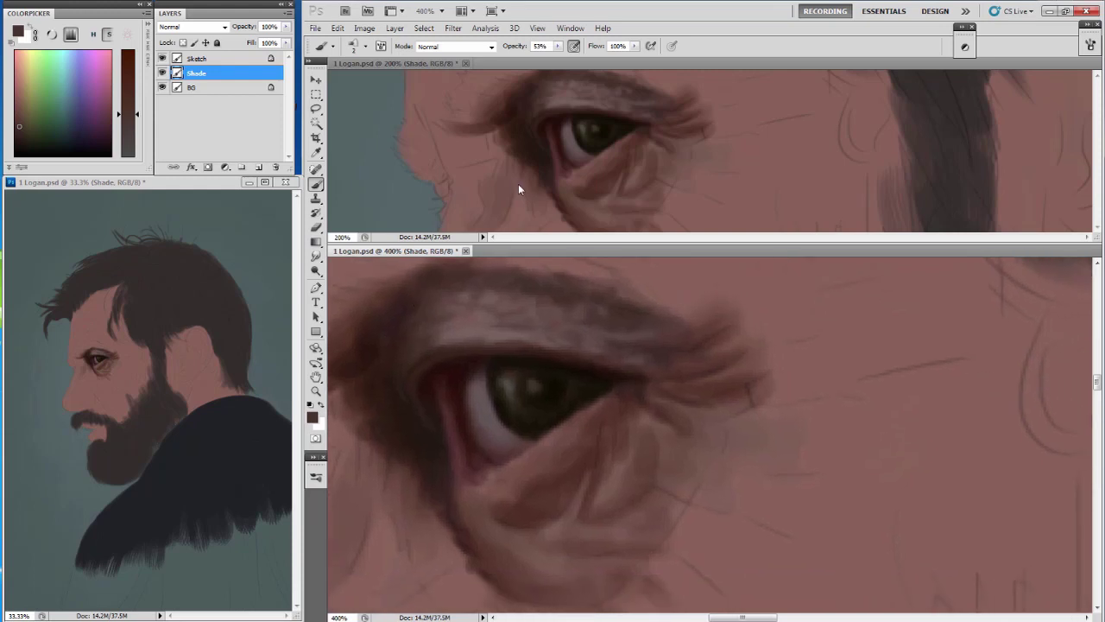
left_click_drag(624, 109, 606, 136)
left_click(458, 333, "alt")
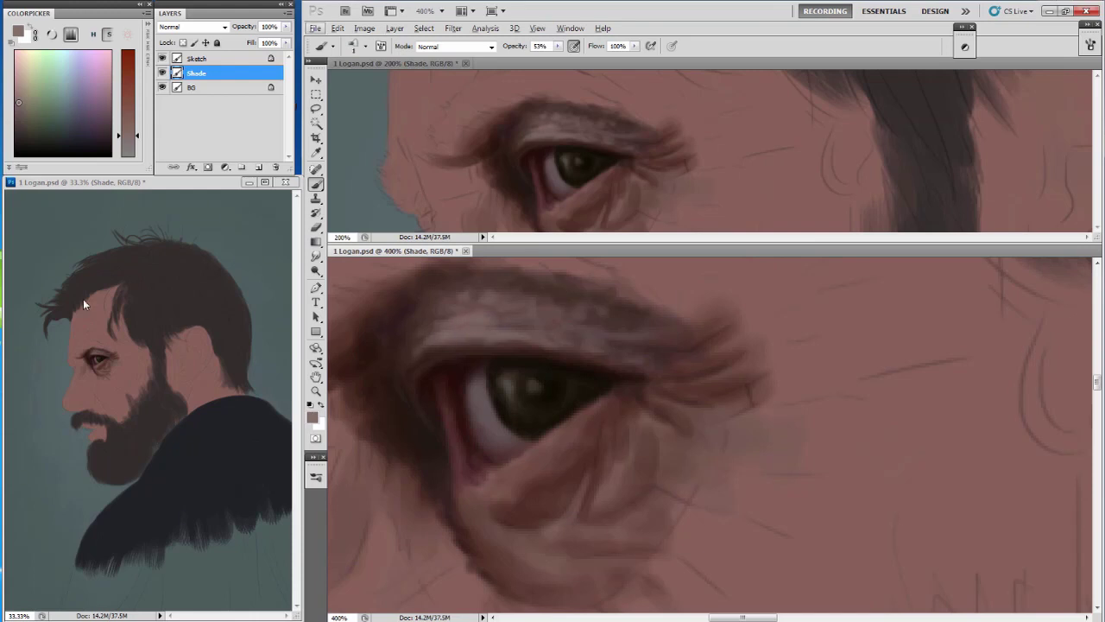
left_click(467, 325, "alt")
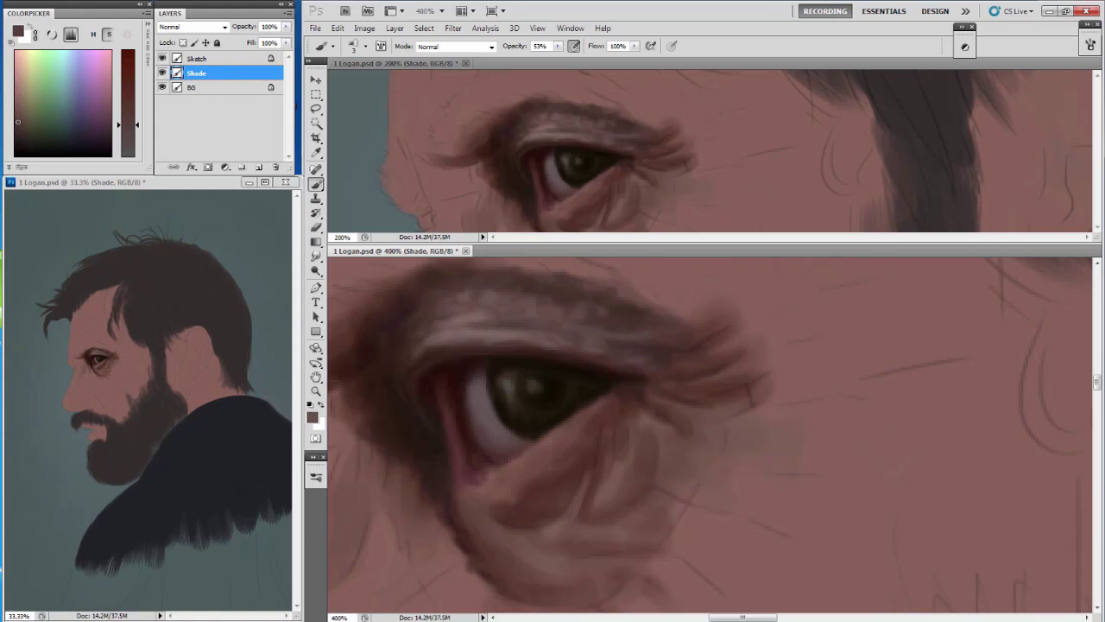
left_click(473, 306, "alt")
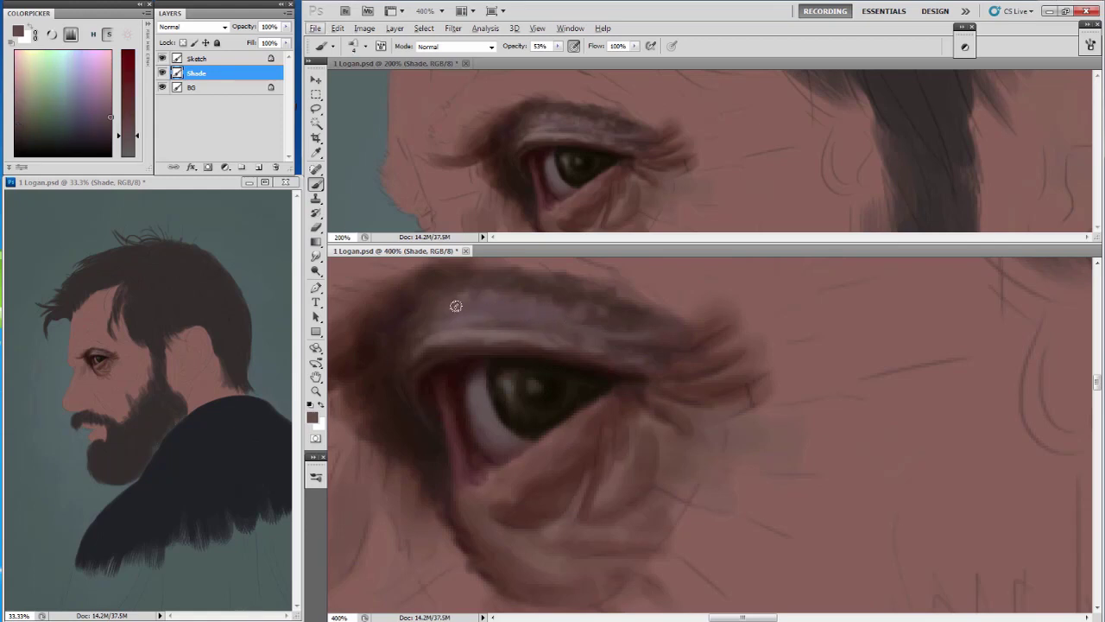
left_click(389, 334, "alt")
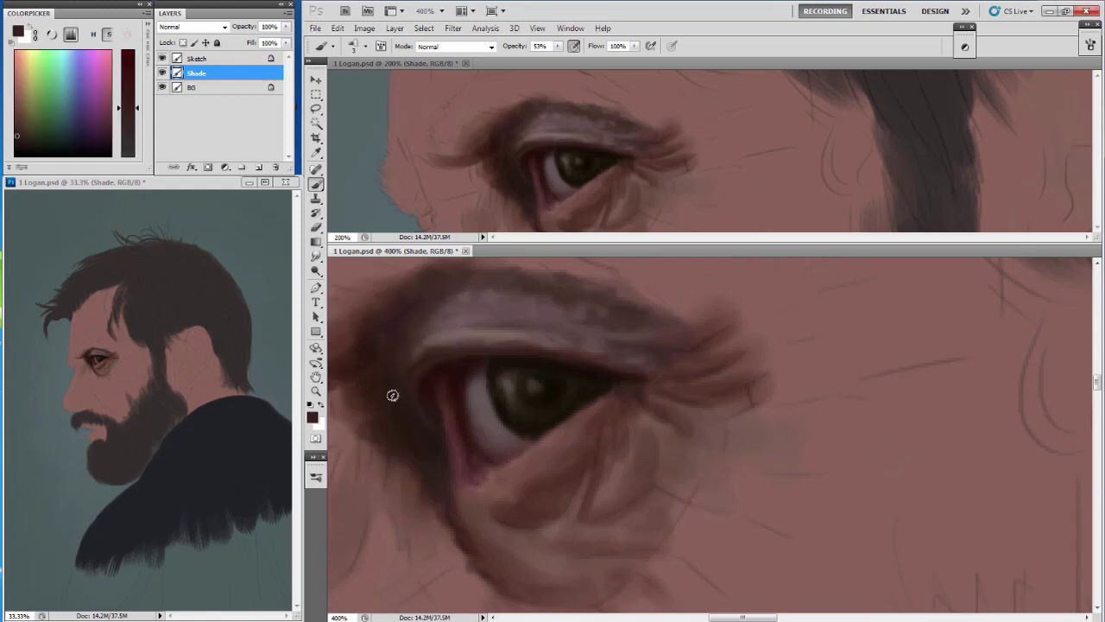
left_click(427, 432, "alt")
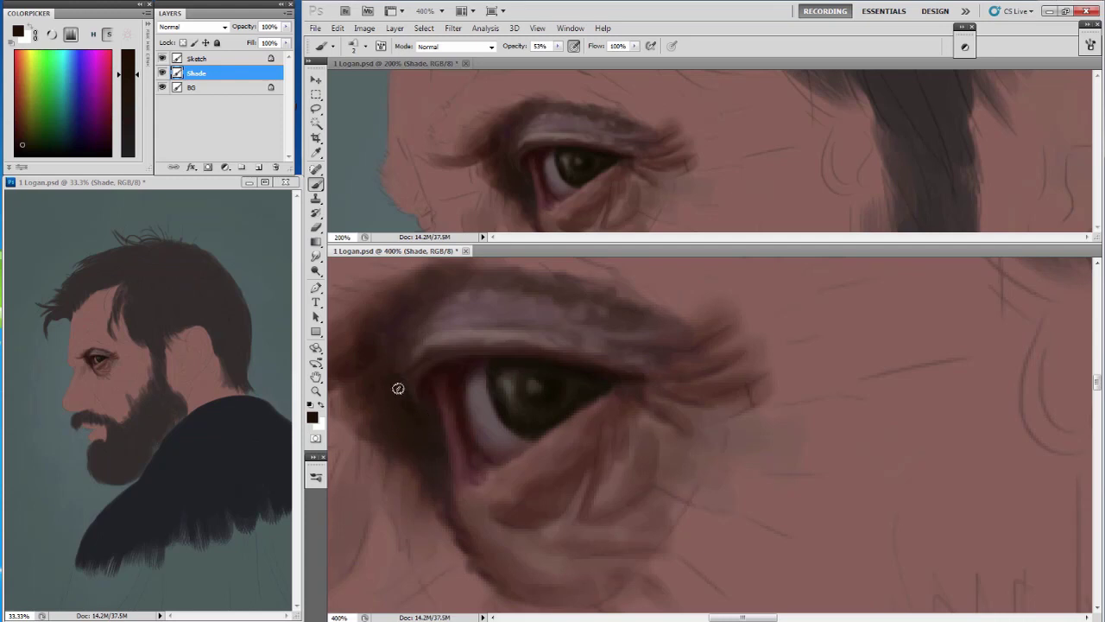
Deepen dark shading left of the eye, at the outer brow and below the eye corner.
left_click(368, 345, "alt")
left_click_drag(368, 346, 372, 320)
left_click_drag(385, 390, 469, 320)
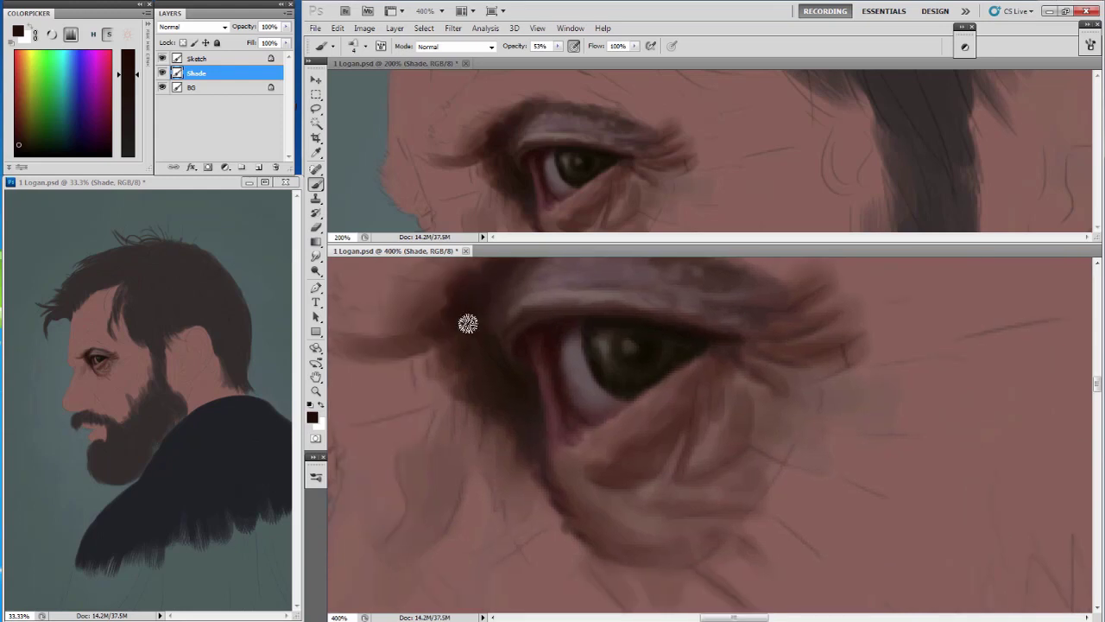
left_click_drag(443, 280, 459, 310)
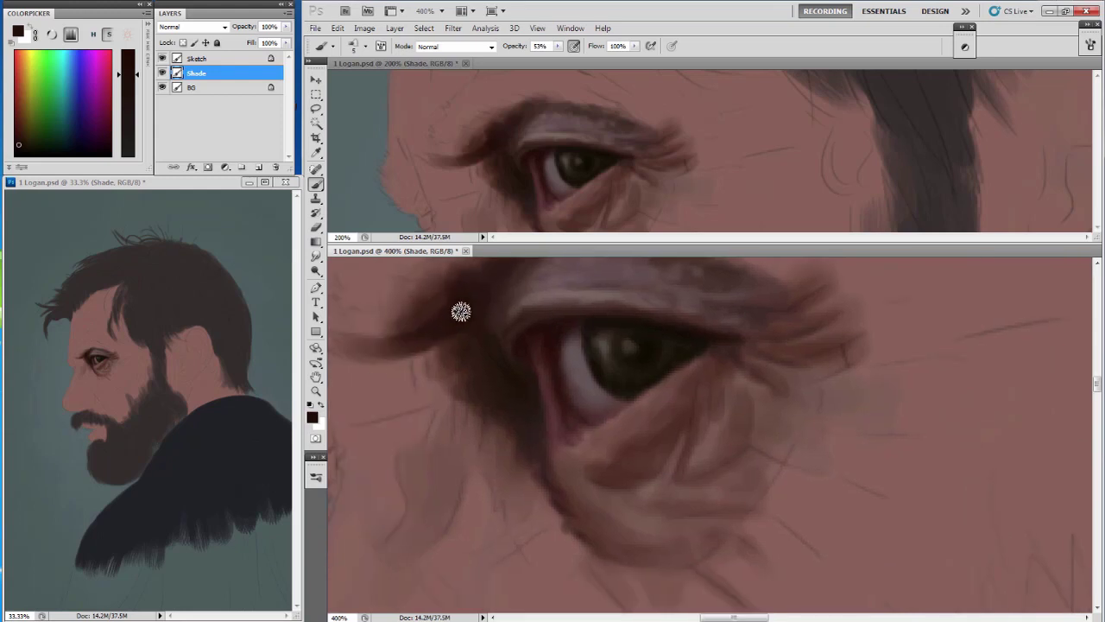
left_click_drag(461, 349, 473, 389)
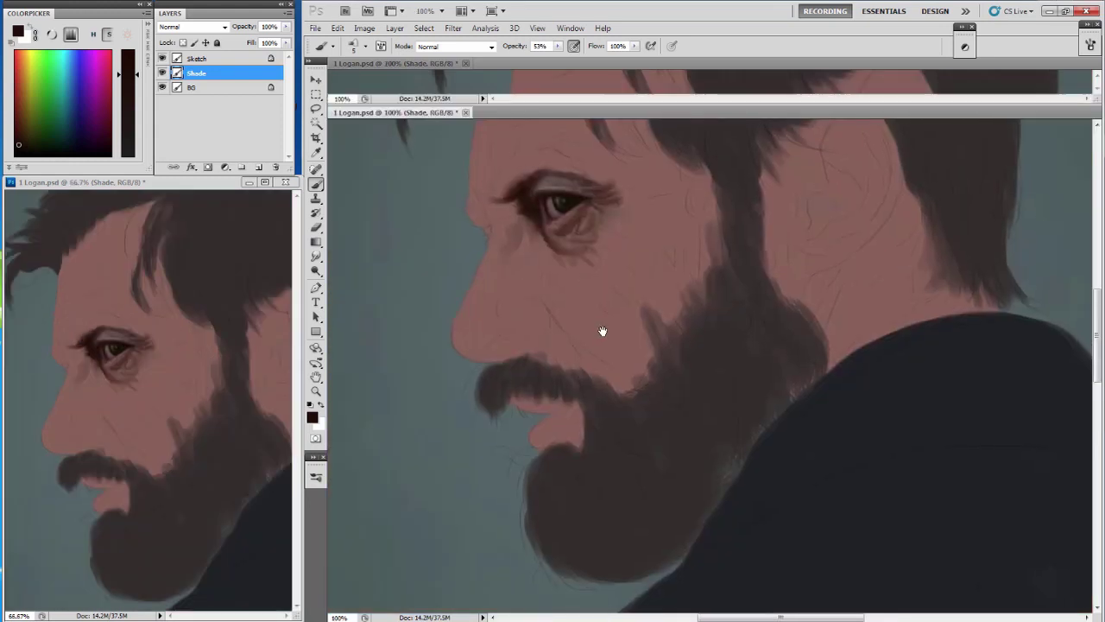
Highlight the nose bridge in muted pink and paint dark red along the nose side and nostril.
left_click(522, 323, "alt")
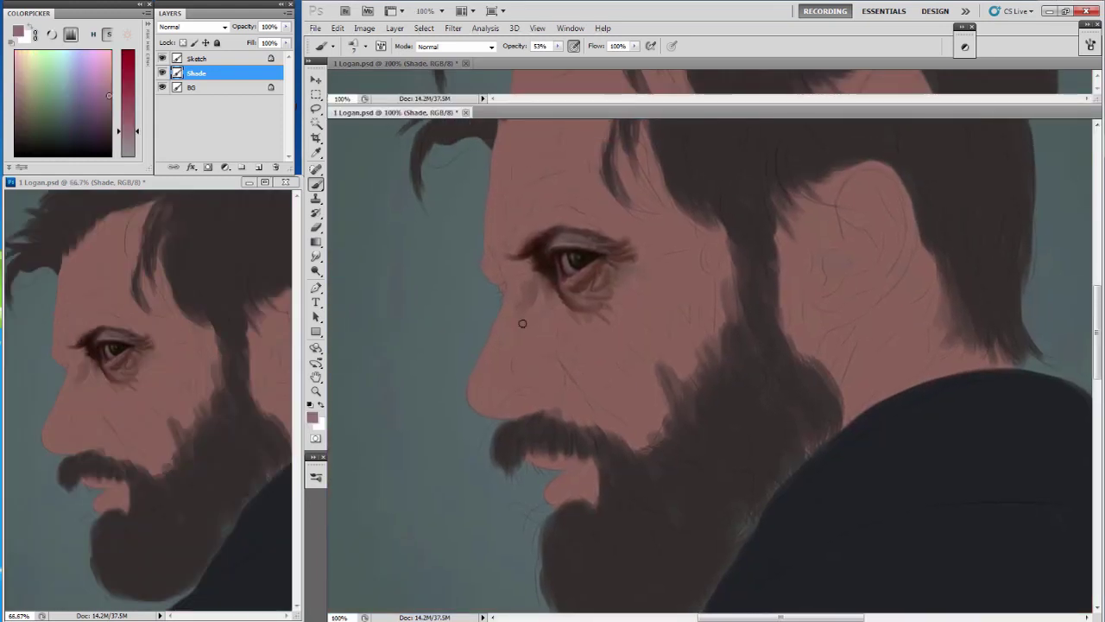
mouse_move(509, 335)
left_mouse_down()
mouse_move(486, 388)
mouse_move(522, 364)
left_mouse_up()
left_click(522, 326, "alt")
key("bracketleft")
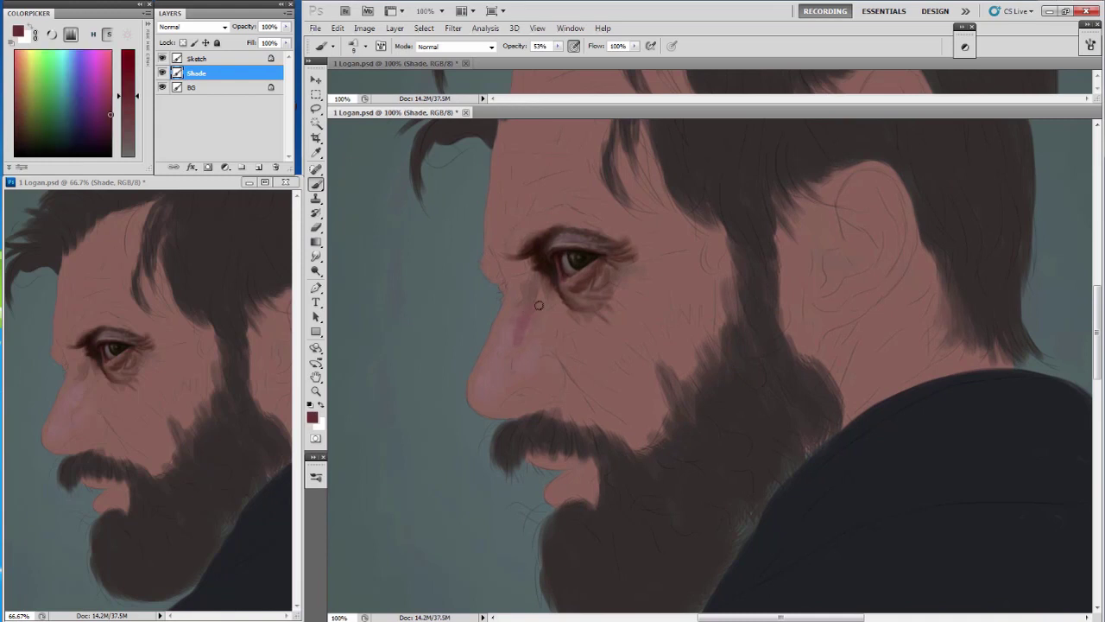
left_click_drag(518, 331, 519, 310)
key("bracketright")
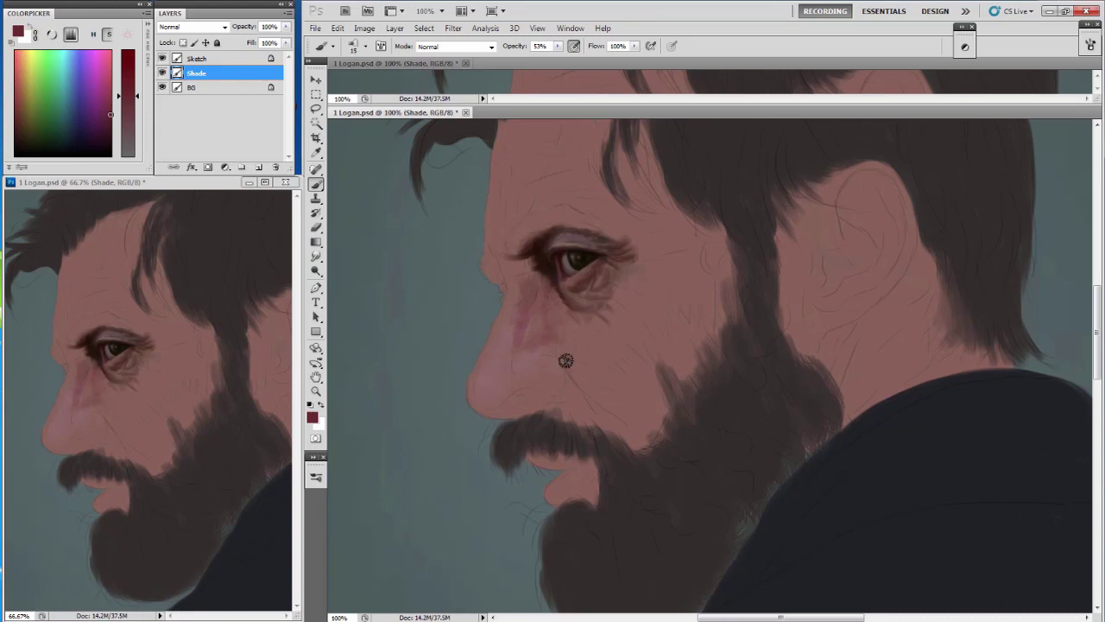
left_click_drag(548, 354, 536, 362)
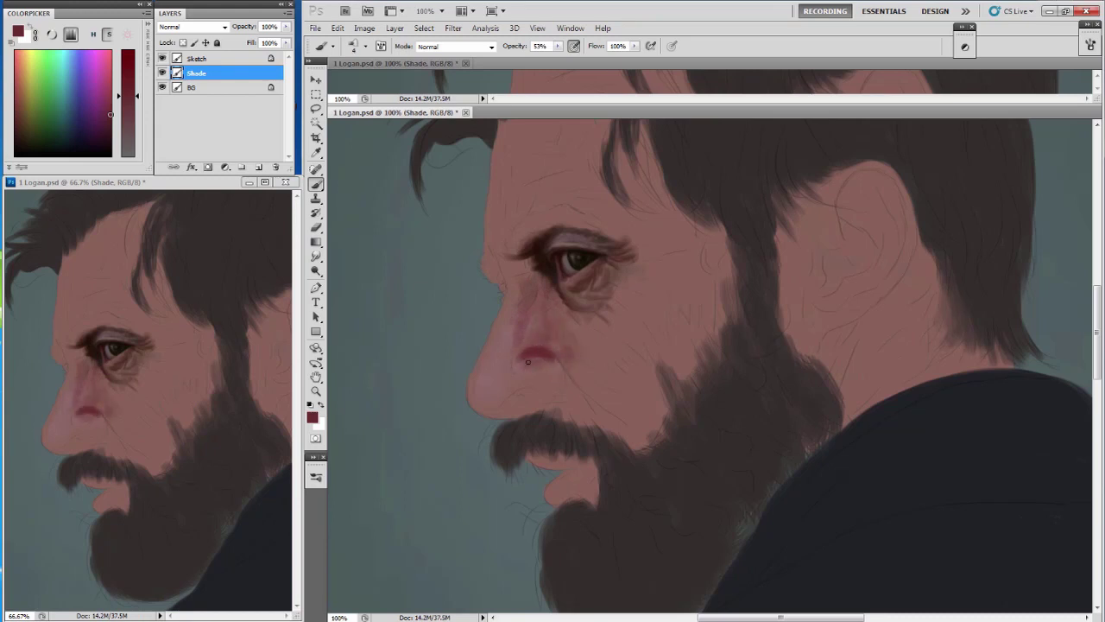
left_click_drag(557, 373, 539, 362)
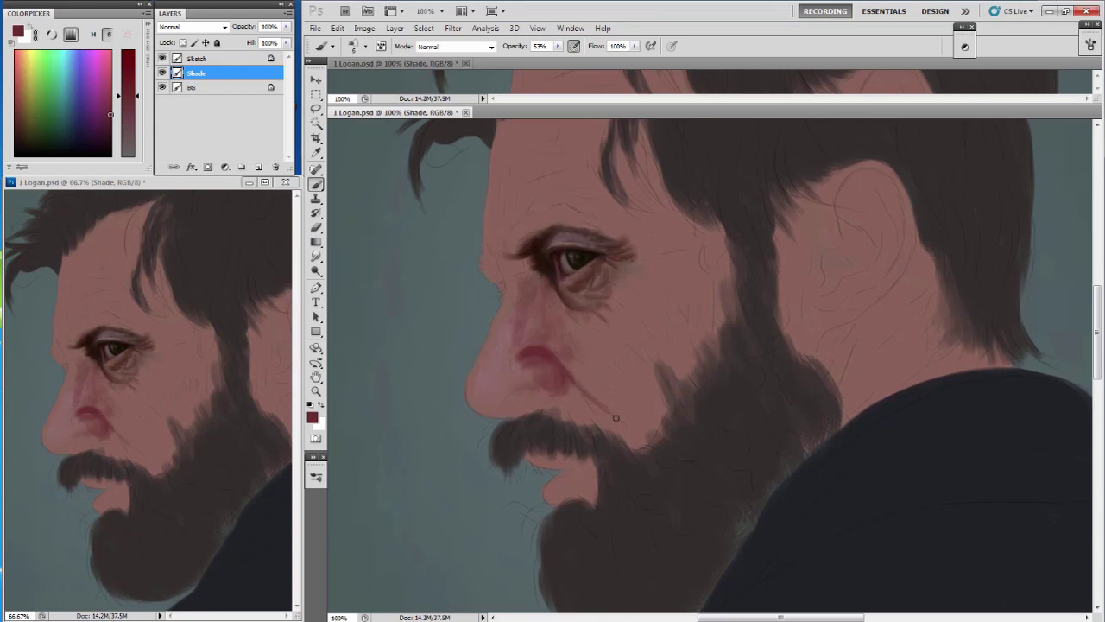
Blush the cheek with reddish shading near the beard and soften the beard edge.
left_click(578, 410, "alt")
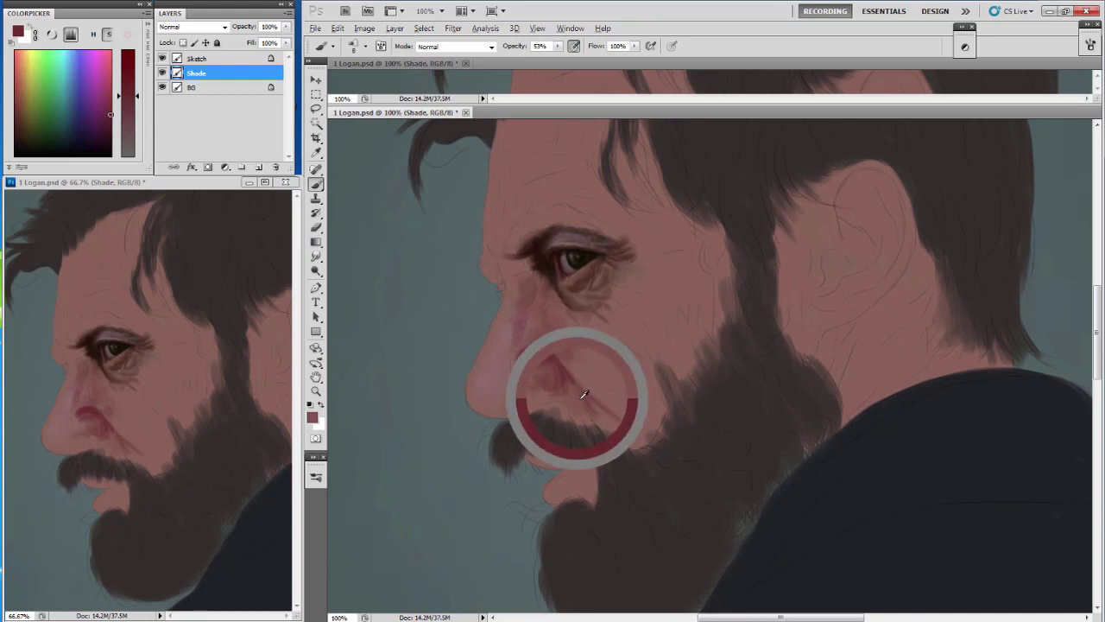
key("bracketright")
key("bracketright")
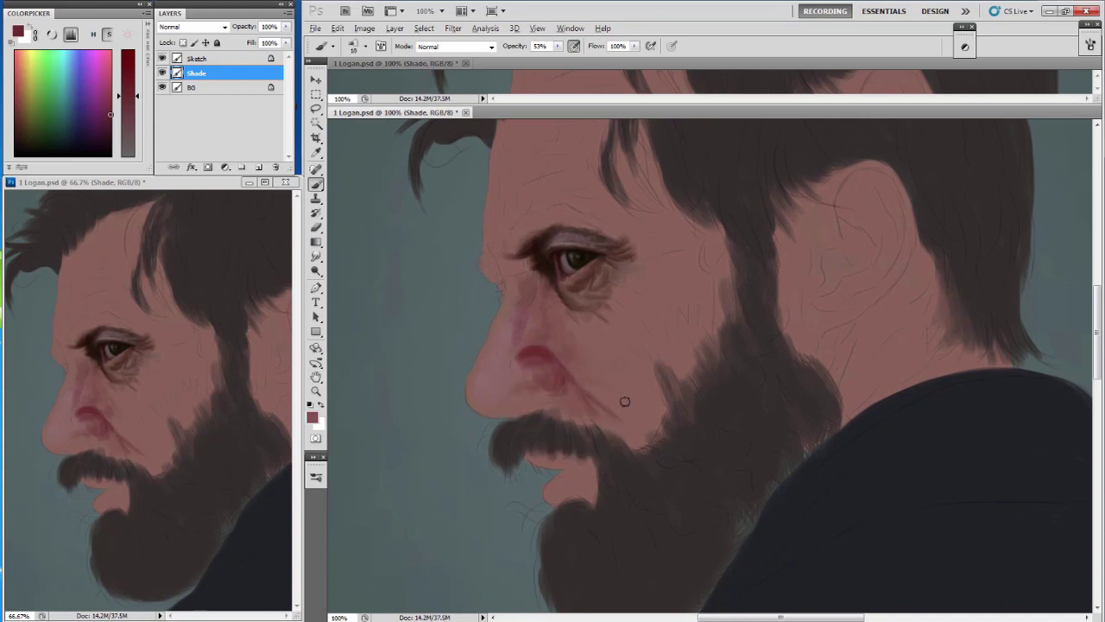
left_click(596, 394, "alt")
key("bracketright")
left_click_drag(614, 396, 636, 385)
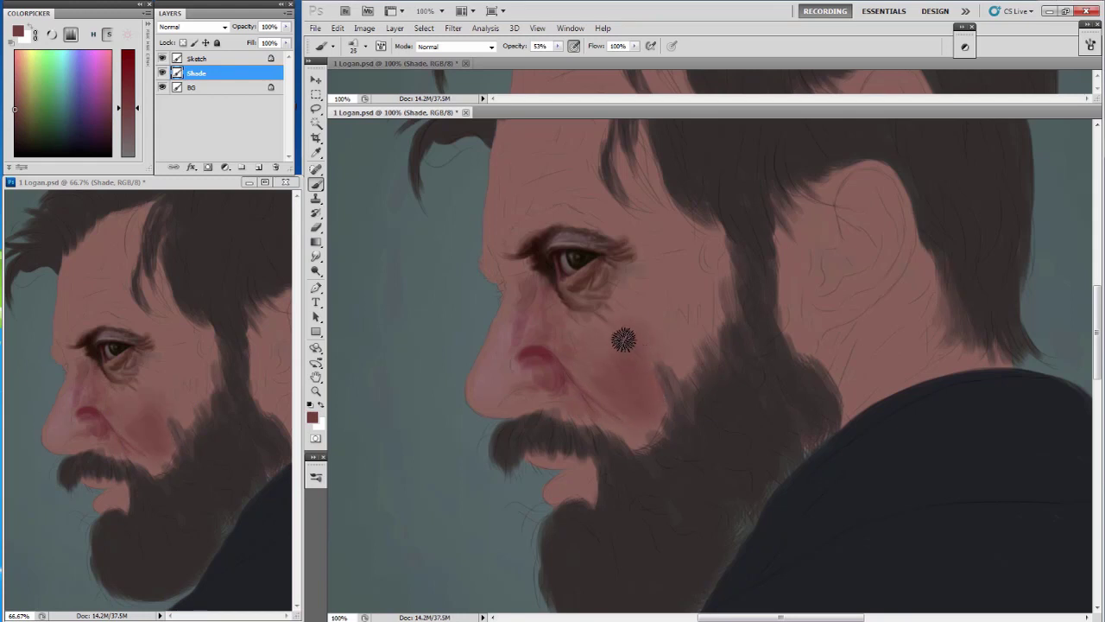
key("bracketleft")
key("bracketleft")
left_click_drag(651, 395, 682, 345)
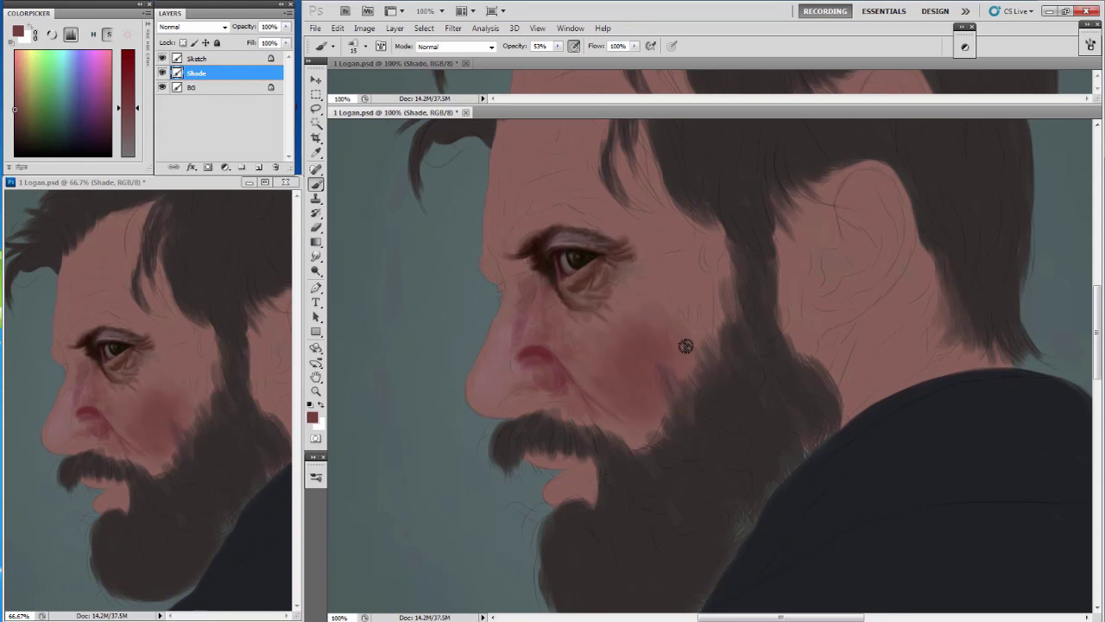
mouse_move(654, 387)
left_mouse_down()
mouse_move(685, 332)
mouse_move(719, 322)
left_mouse_up()
key("bracketright")
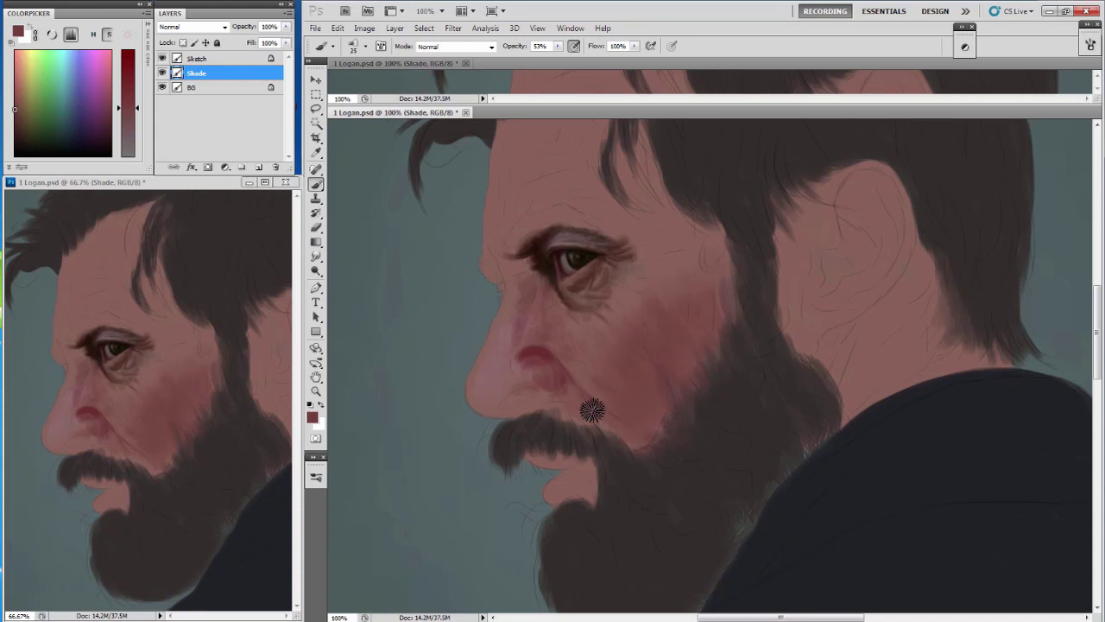
mouse_move(592, 410)
left_mouse_down()
mouse_move(609, 477)
mouse_move(585, 498)
left_mouse_up()
Paint sampled colour strokes onto the lower lip.
key("bracketleft")
left_click(535, 460, "alt")
left_click(571, 471, "alt")
key("bracketright")
left_click(585, 467, "alt")
key("bracketleft")
left_click(580, 476, "alt")
key("bracketleft")
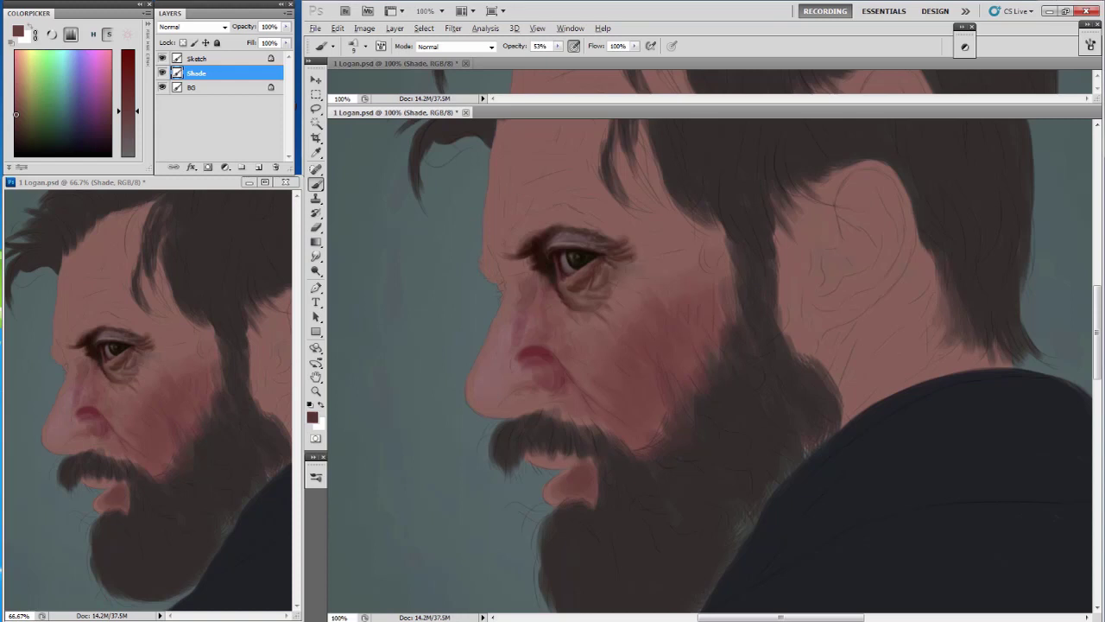
Repaint and darken the shading under the nose tip.
left_click(481, 403, "alt")
mouse_move(476, 403)
left_mouse_down()
mouse_move(508, 388)
mouse_move(492, 406)
mouse_move(528, 395)
left_mouse_up()
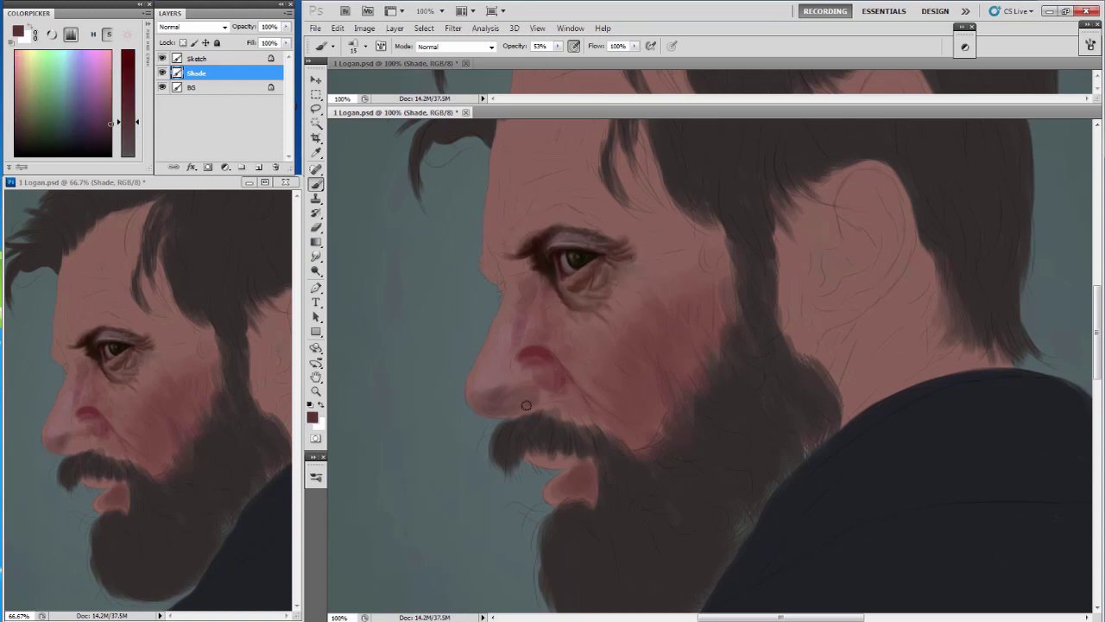
left_click(538, 352, "alt")
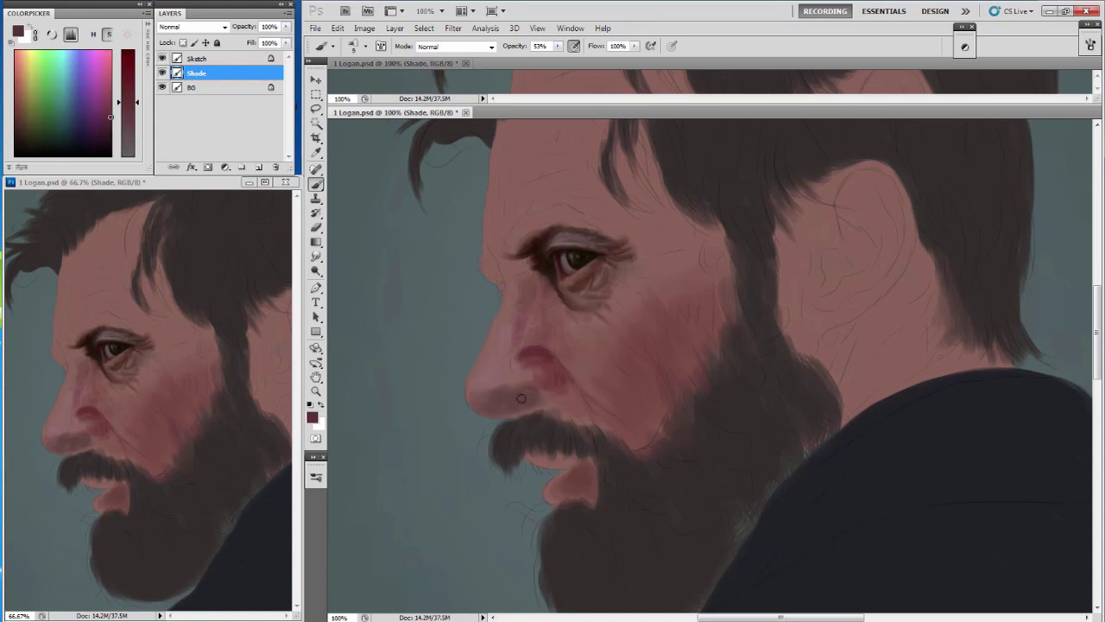
left_click_drag(533, 411, 551, 408)
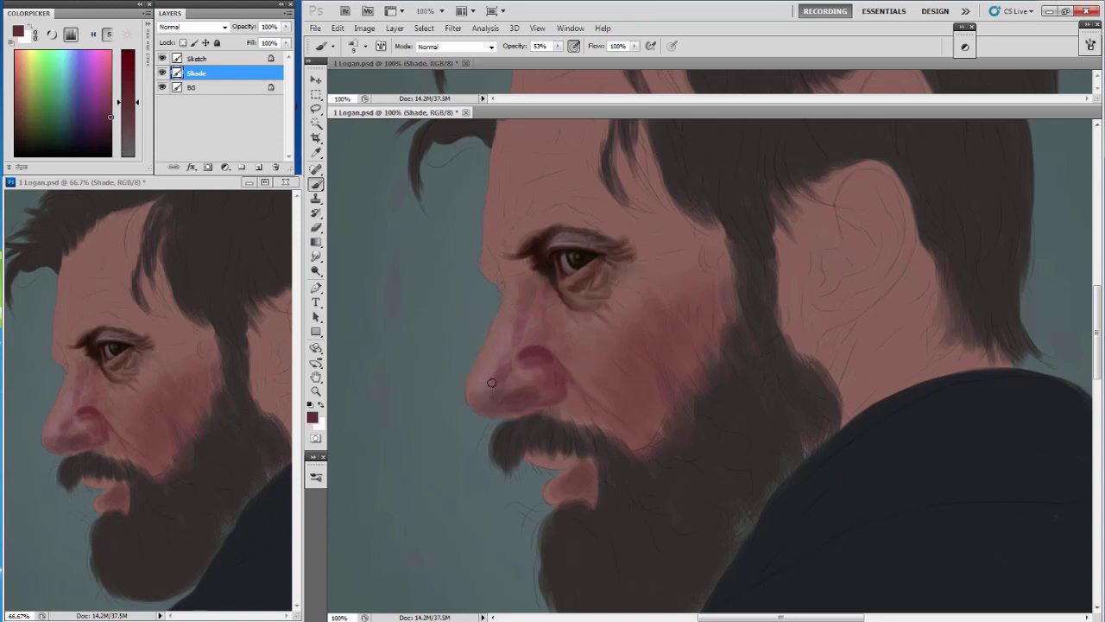
Float the second portrait view, dock it beside the canvas at 133%, and frame the nose.
scroll(504, 329, "up", 2)
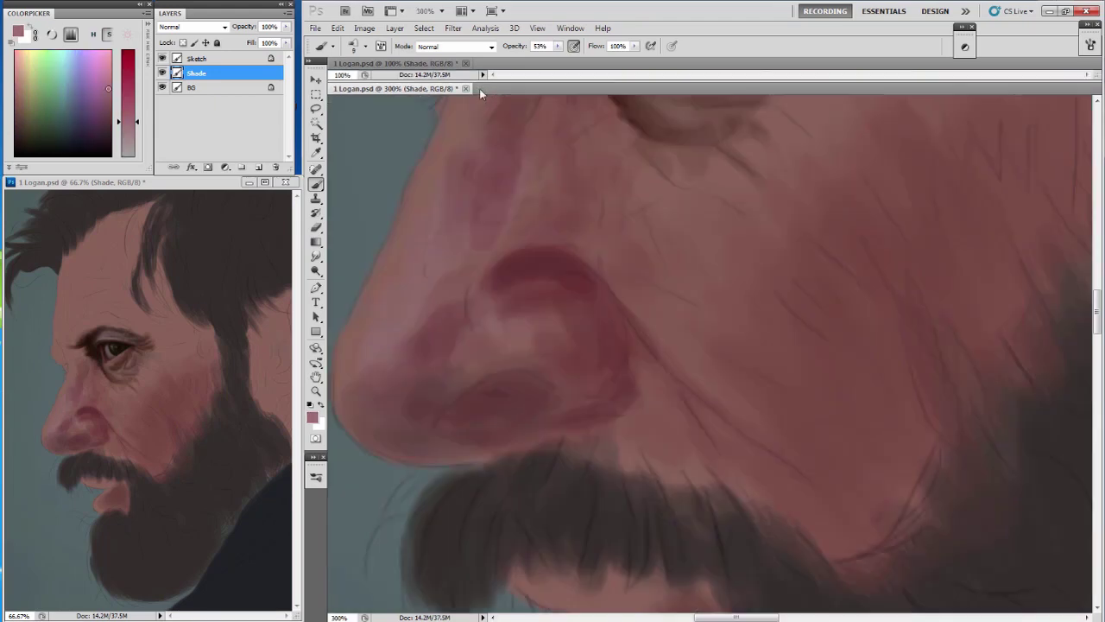
mouse_move(429, 63)
left_mouse_down()
mouse_move(525, 265)
mouse_move(1036, 259)
left_mouse_up()
mouse_move(713, 242)
left_mouse_down()
mouse_move(957, 235)
mouse_move(895, 247)
left_mouse_up()
scroll(1046, 271, "up", 1)
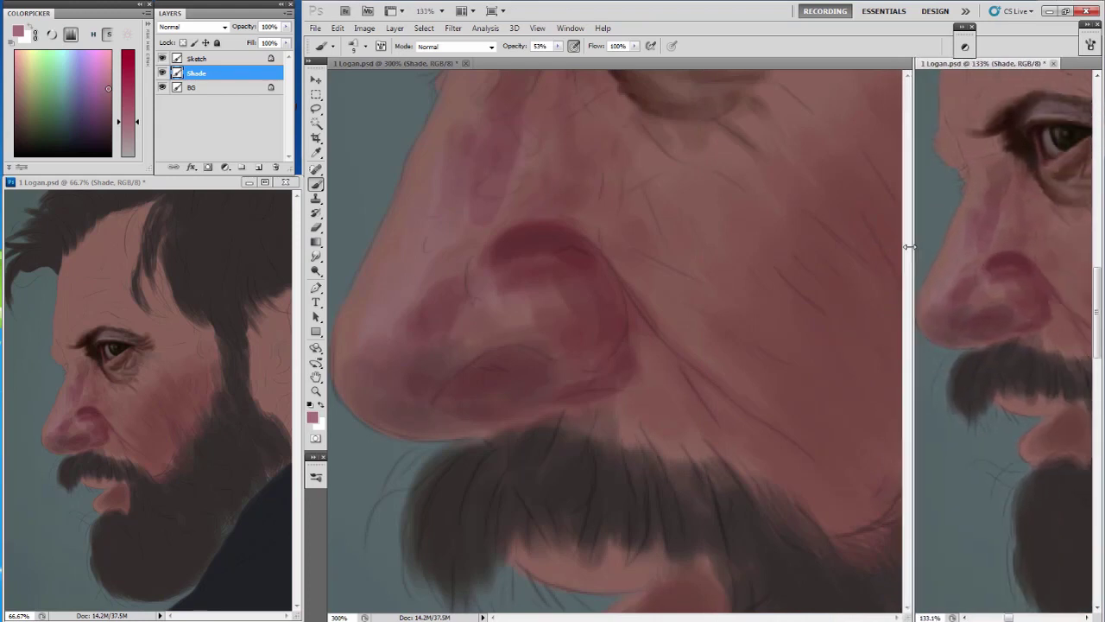
left_click_drag(995, 328, 947, 305)
mouse_move(458, 229)
left_mouse_down()
mouse_move(545, 297)
mouse_move(502, 273)
left_mouse_up()
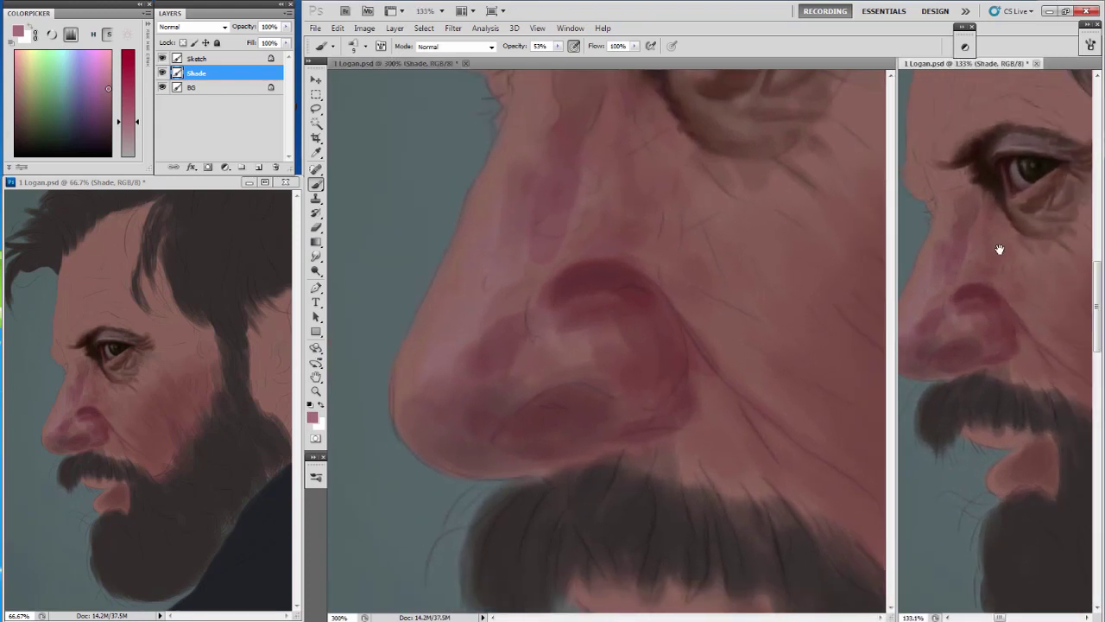
Cover the nostril's red top with lighter pink at higher opacity and soften the cheek crease.
left_click(585, 289, "alt")
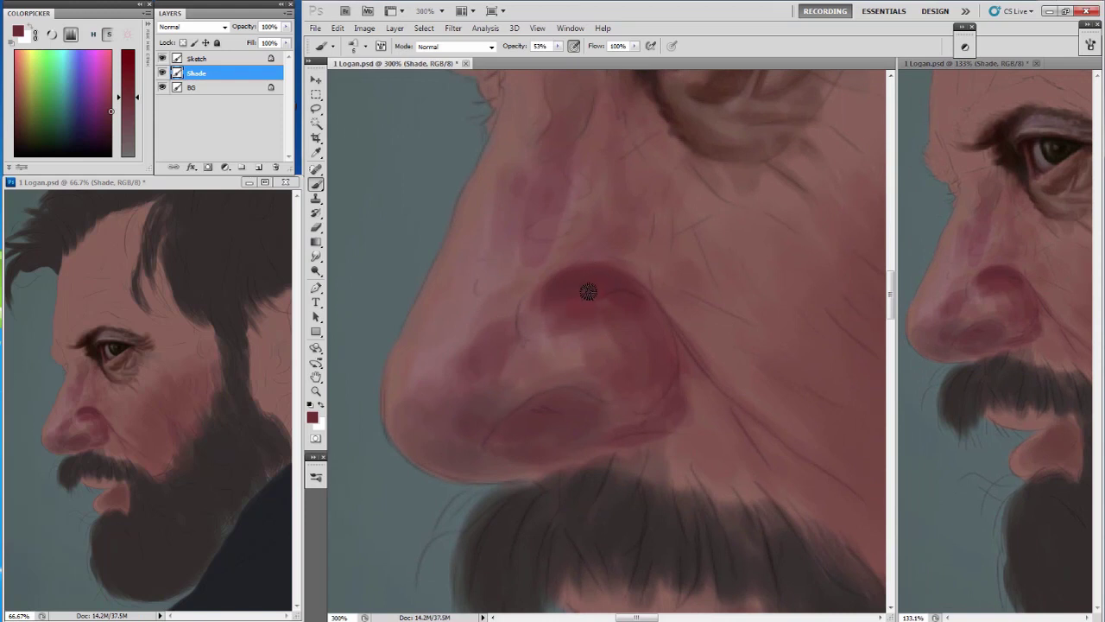
left_click(603, 243, "alt")
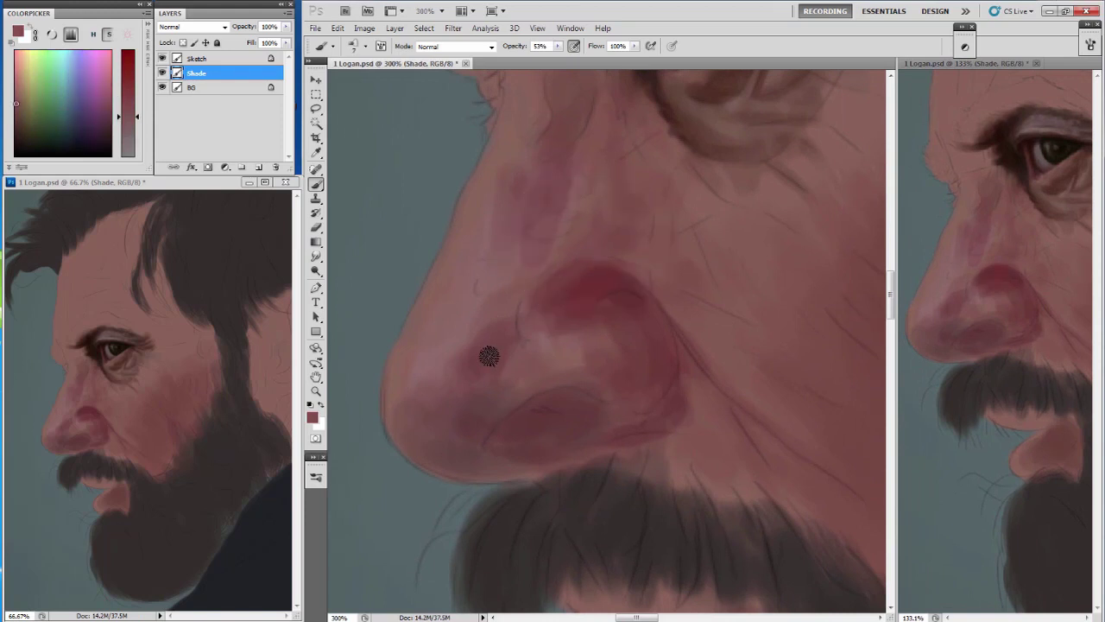
left_click(601, 274, "alt")
mouse_move(538, 267)
left_mouse_down()
mouse_move(562, 302)
mouse_move(532, 298)
mouse_move(575, 270)
left_mouse_up()
key("6")
key("8")
left_click_drag(565, 308, 632, 266)
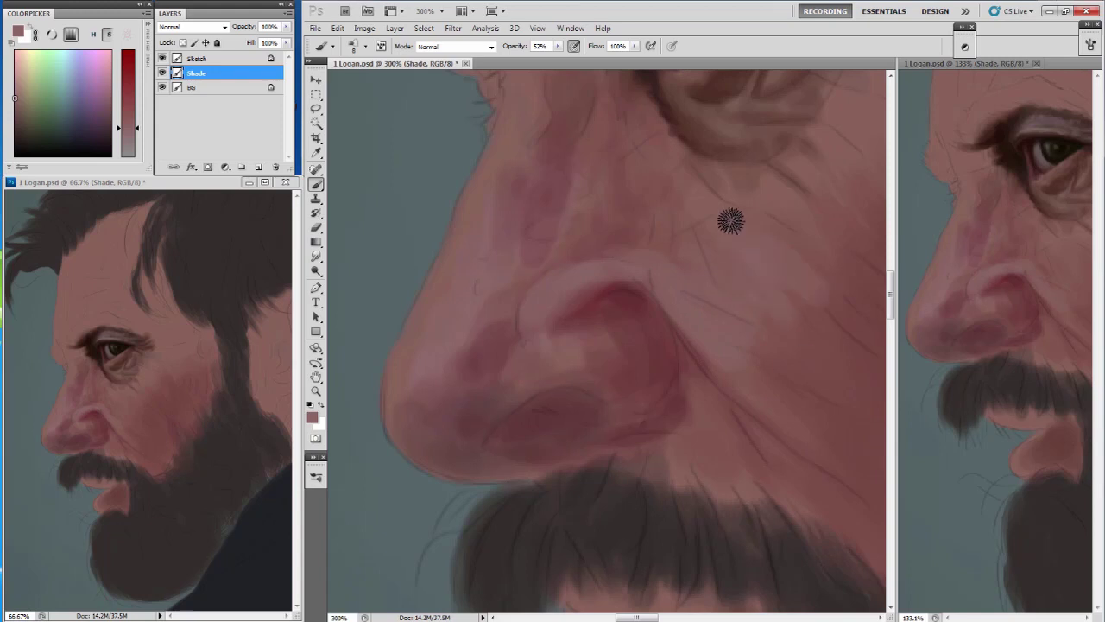
left_click_drag(745, 378, 769, 331)
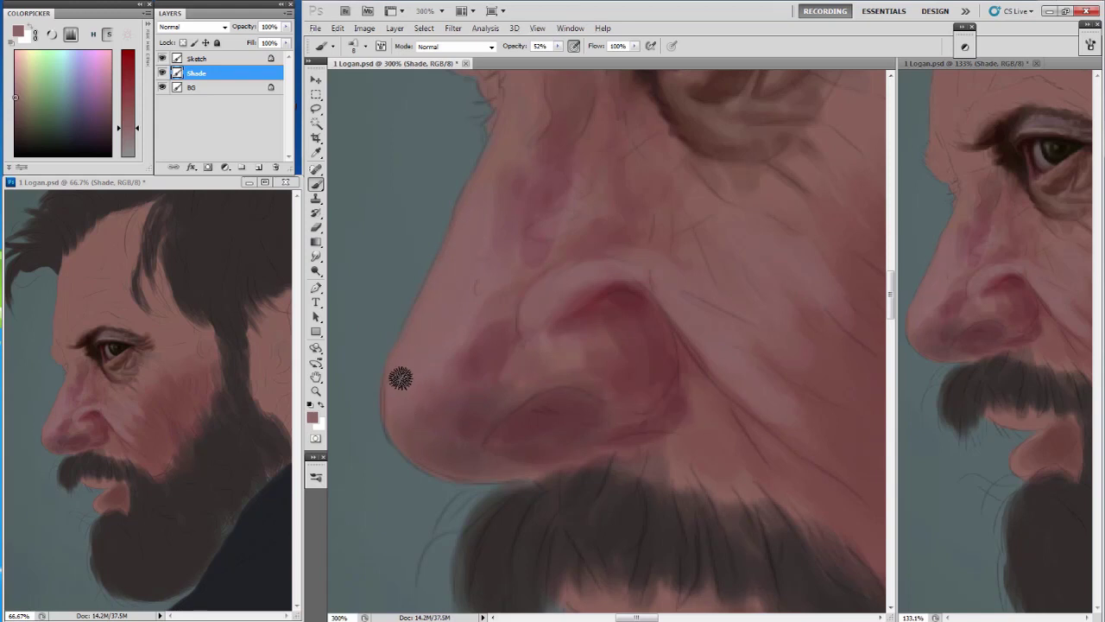
Darken the nostril's right rim with dark maroon.
scroll(486, 216, "up", 3)
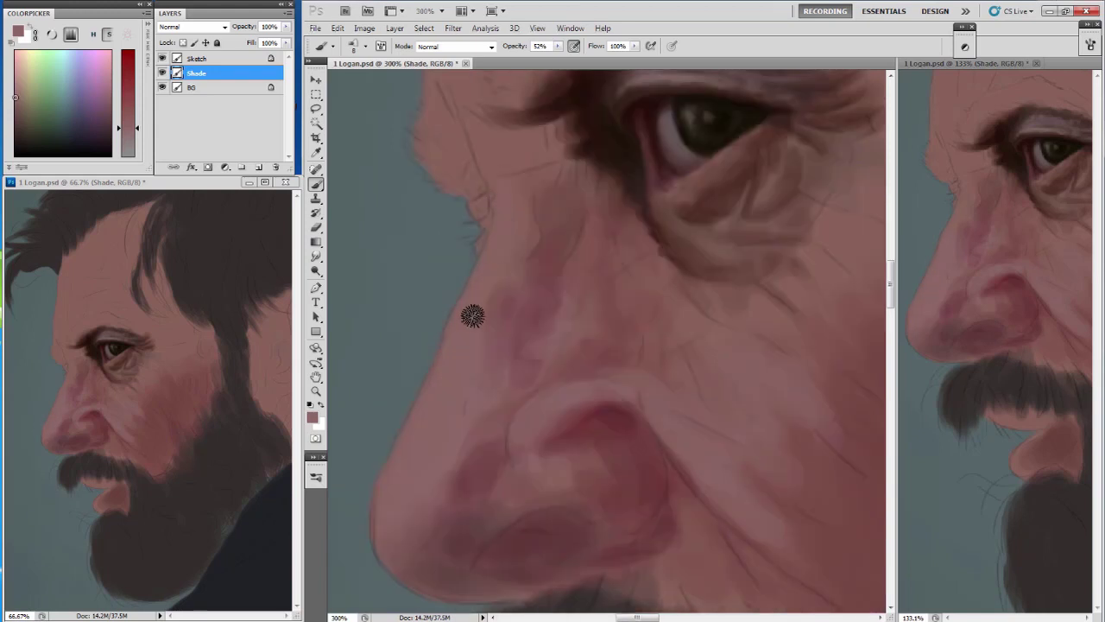
scroll(492, 208, "down", 3)
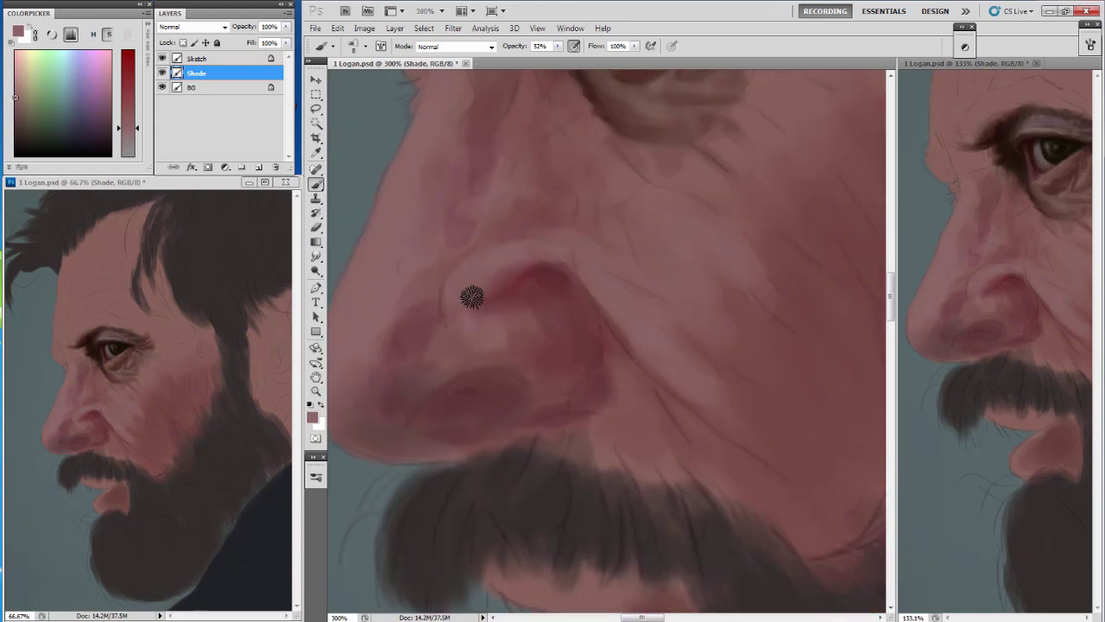
left_click(555, 277, "alt")
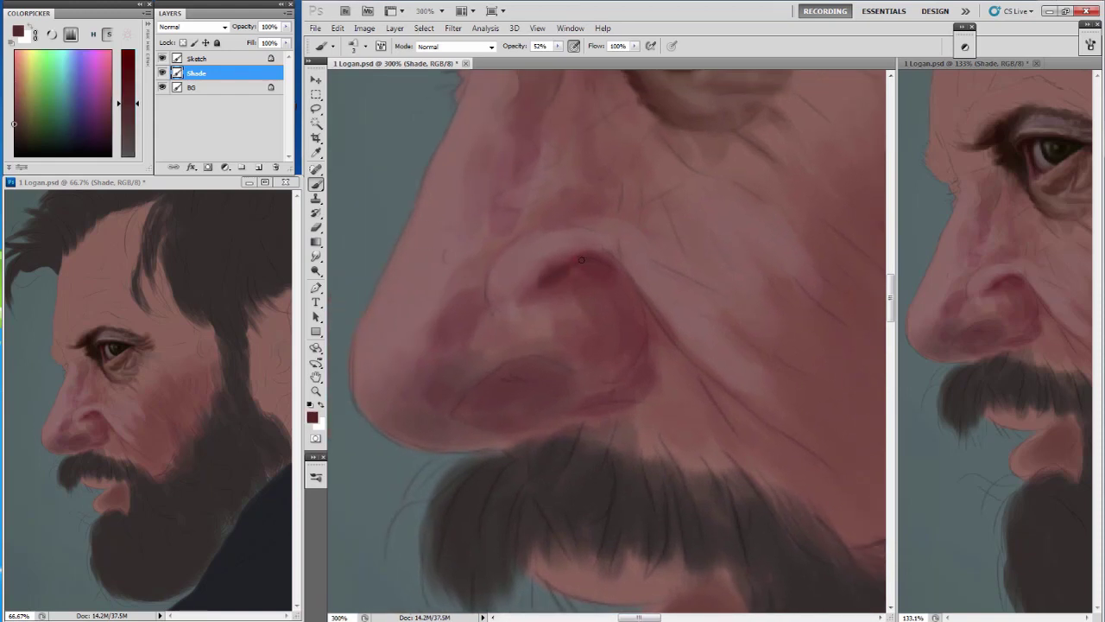
key("bracketleft")
left_click_drag(580, 272, 633, 345)
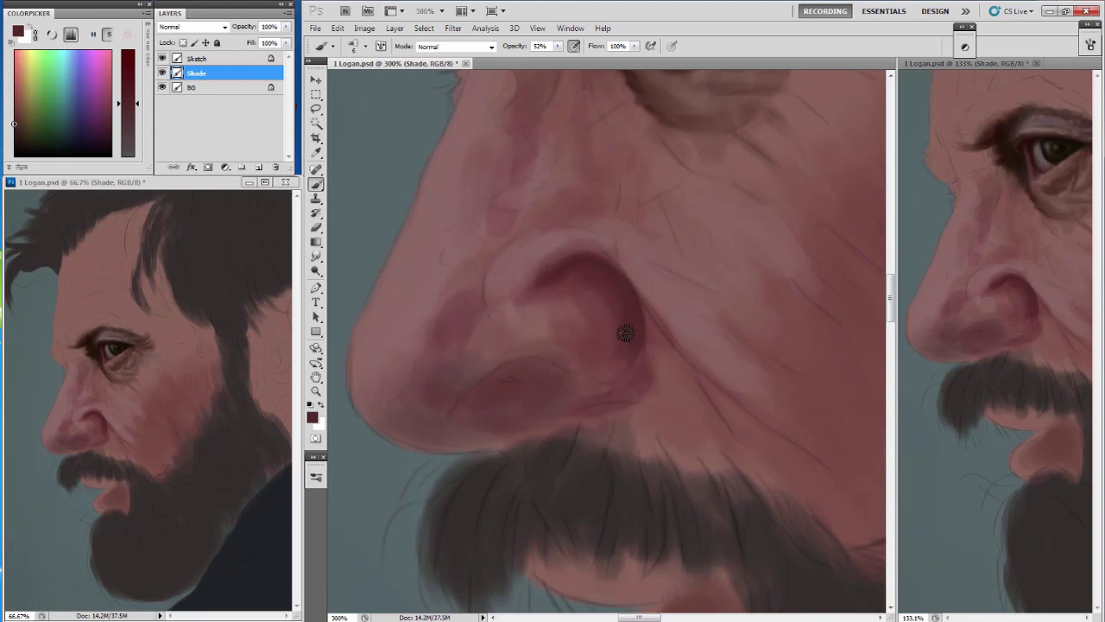
Deepen the nostril rim shadow and add a thin dark line along it.
scroll(604, 336, "down", 1)
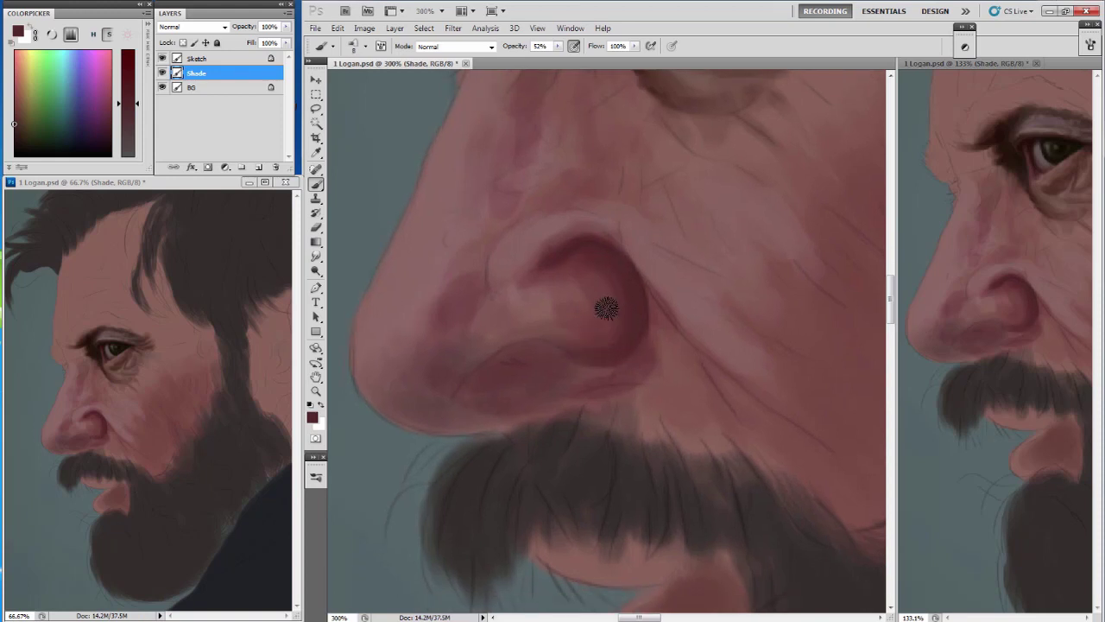
key("bracketright")
key("bracketright")
key("bracketright")
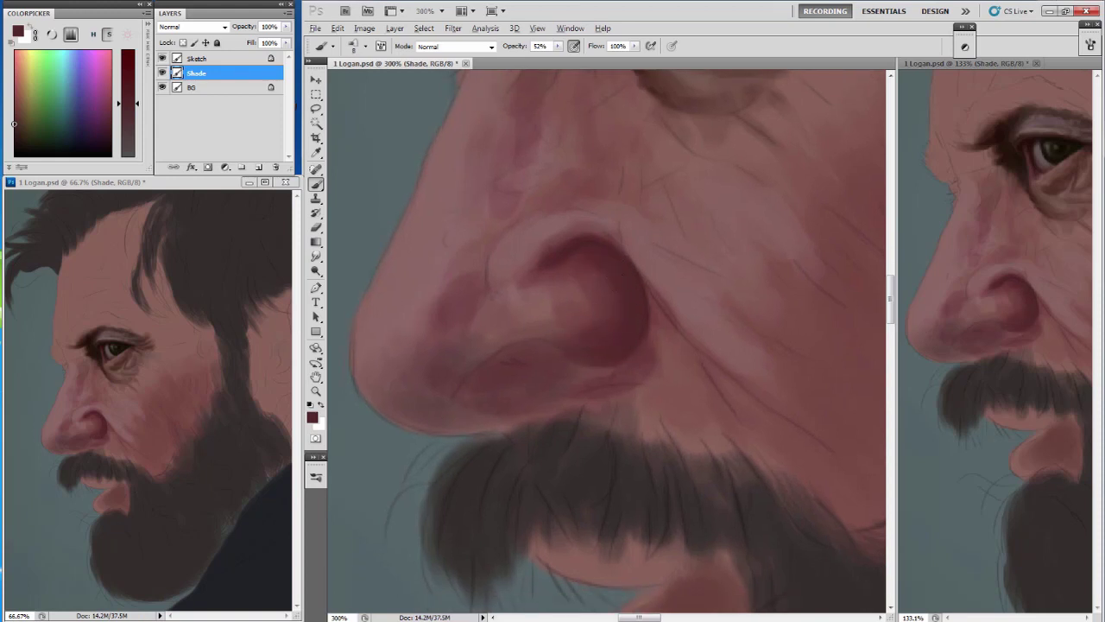
left_click(495, 280, "alt")
left_click_drag(625, 277, 641, 328)
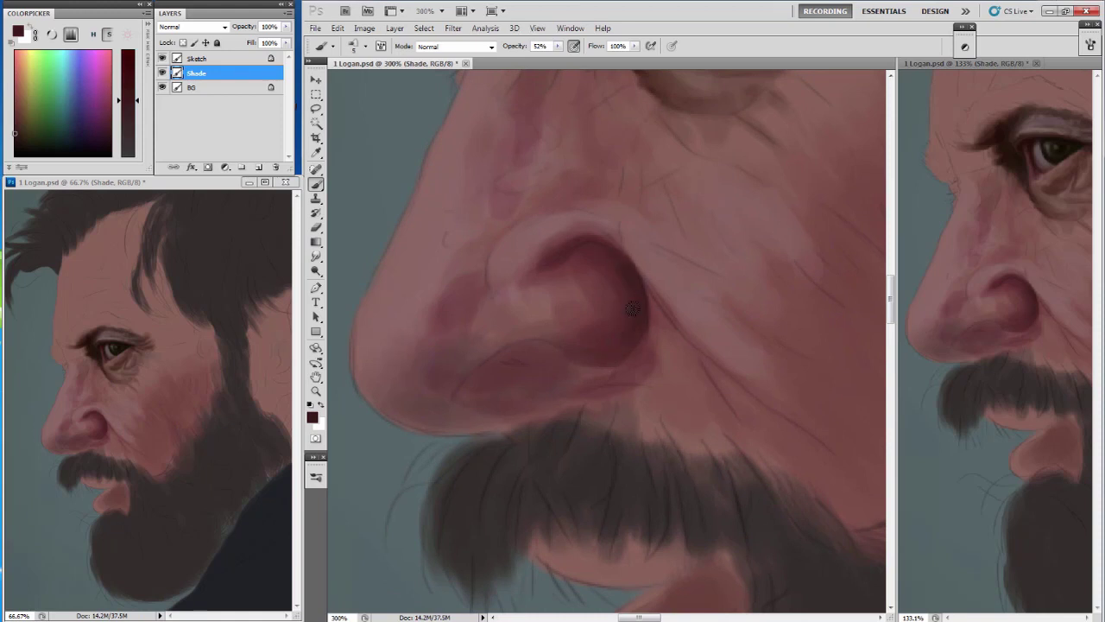
key("bracketleft")
key("bracketleft")
key("bracketleft")
left_click_drag(639, 258, 643, 327)
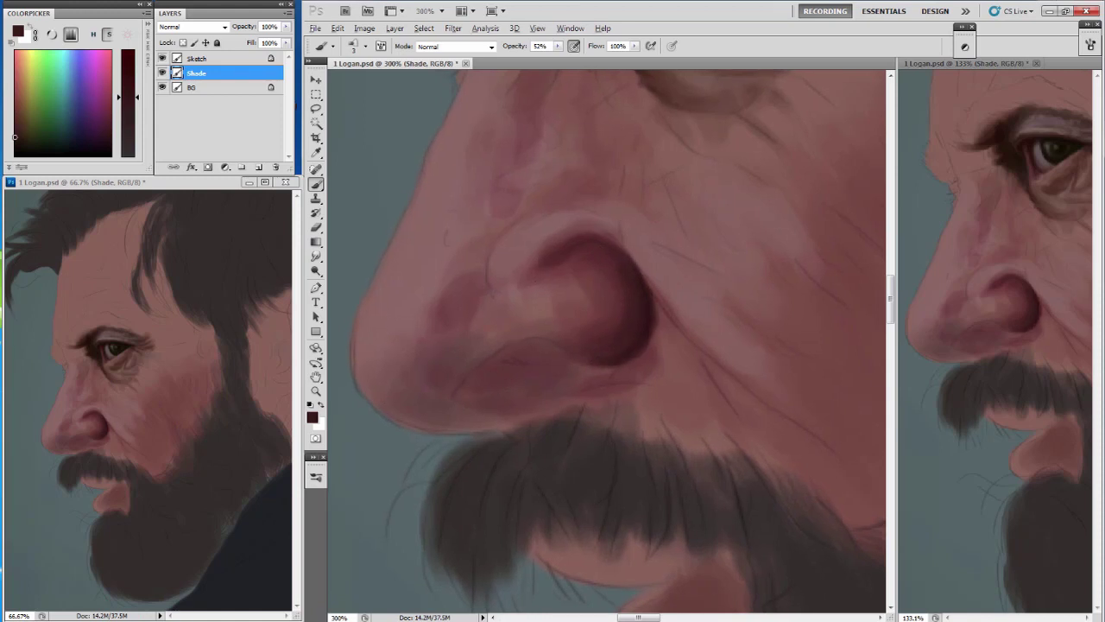
left_click(535, 173, "alt")
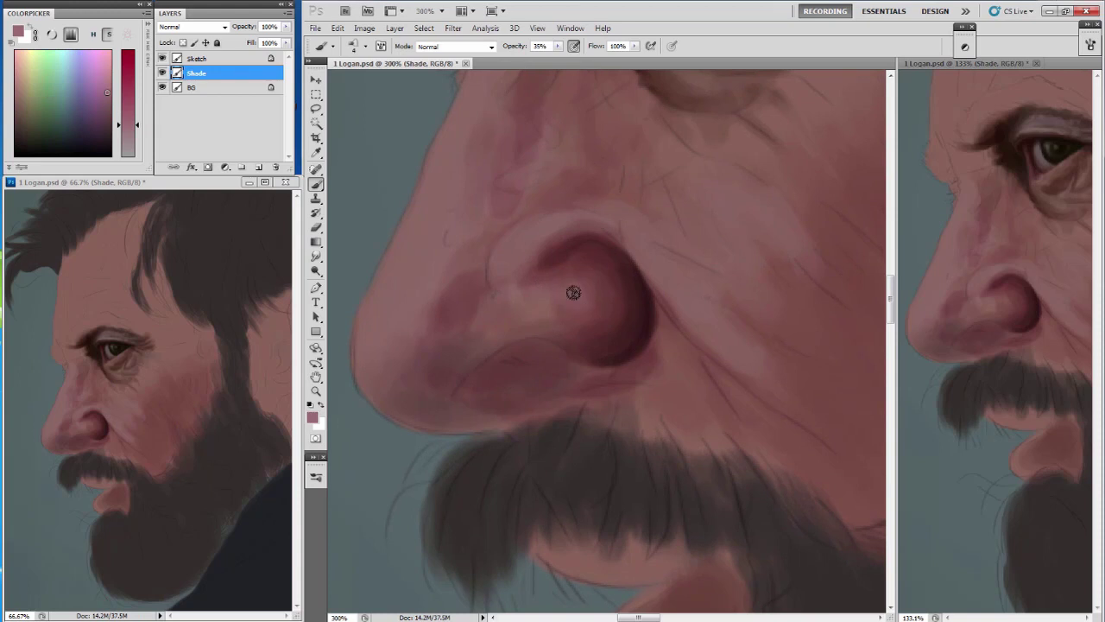
Lighten the inside of the nostril wing and stroke light pink across it.
key("bracketright")
key("bracketright")
mouse_move(582, 281)
left_mouse_down()
mouse_move(595, 328)
mouse_move(599, 301)
mouse_move(565, 313)
mouse_move(558, 277)
left_mouse_up()
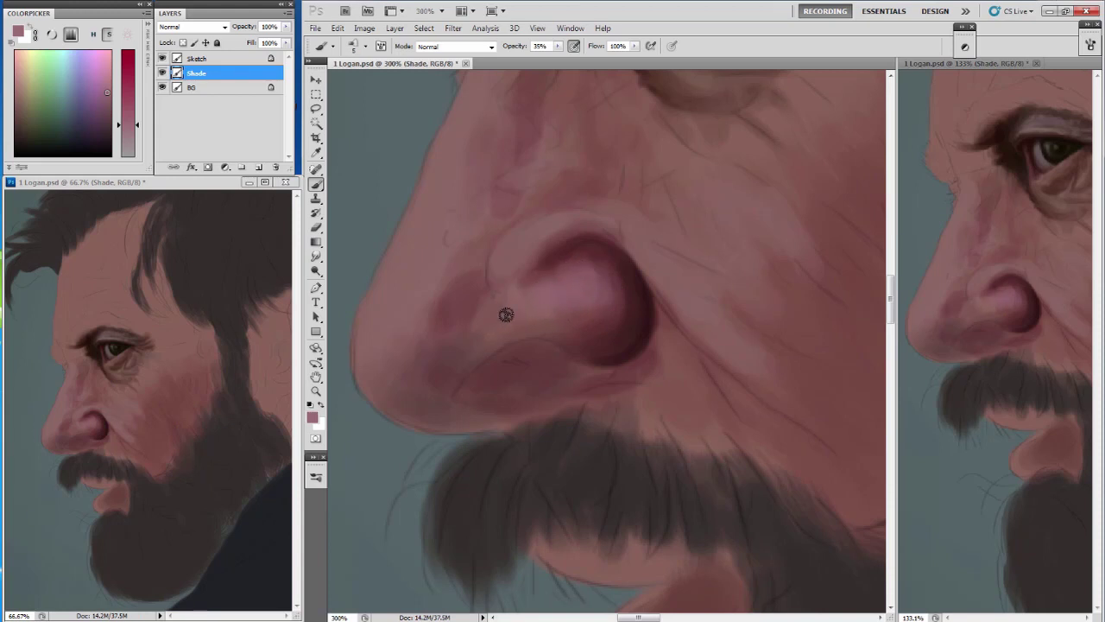
left_click(568, 319, "alt")
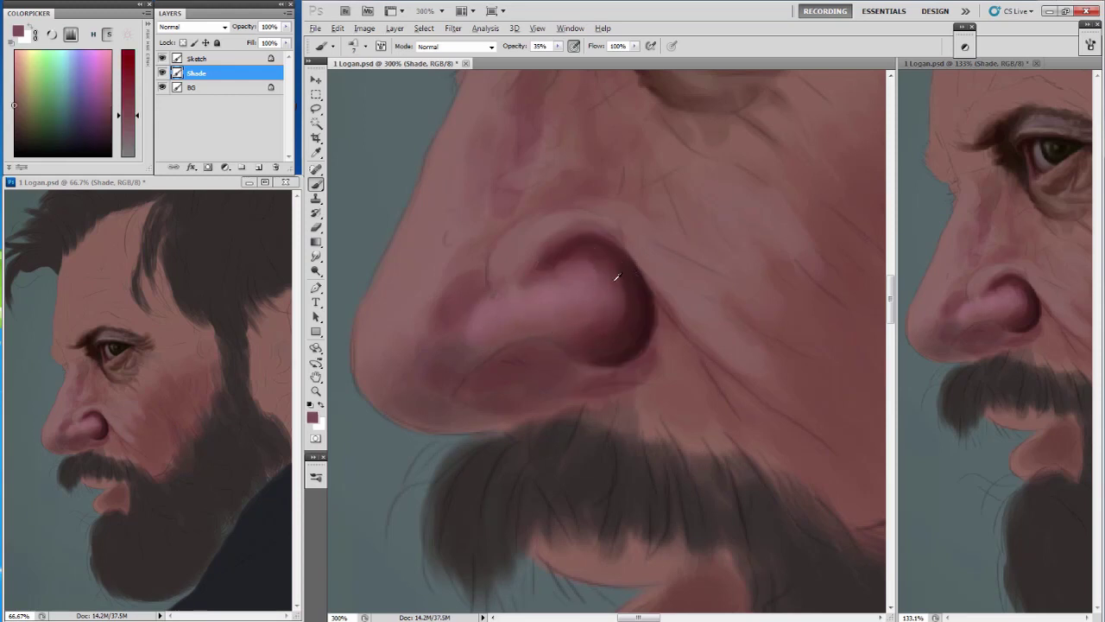
left_click(614, 285, "alt")
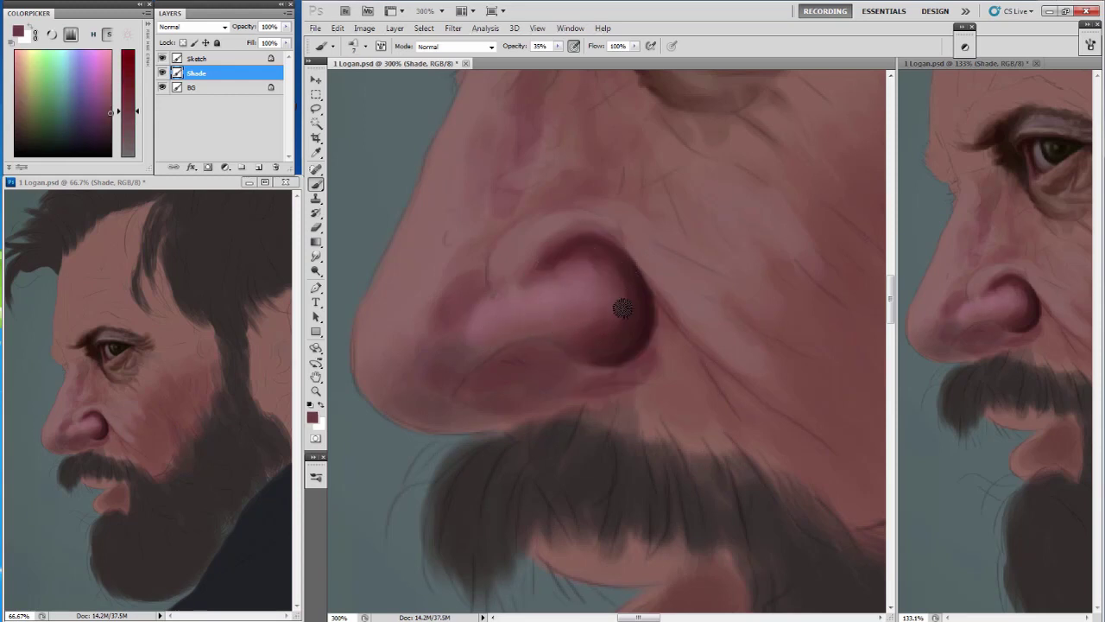
left_click(566, 327, "alt")
key("bracketleft")
key("bracketleft")
key("bracketleft")
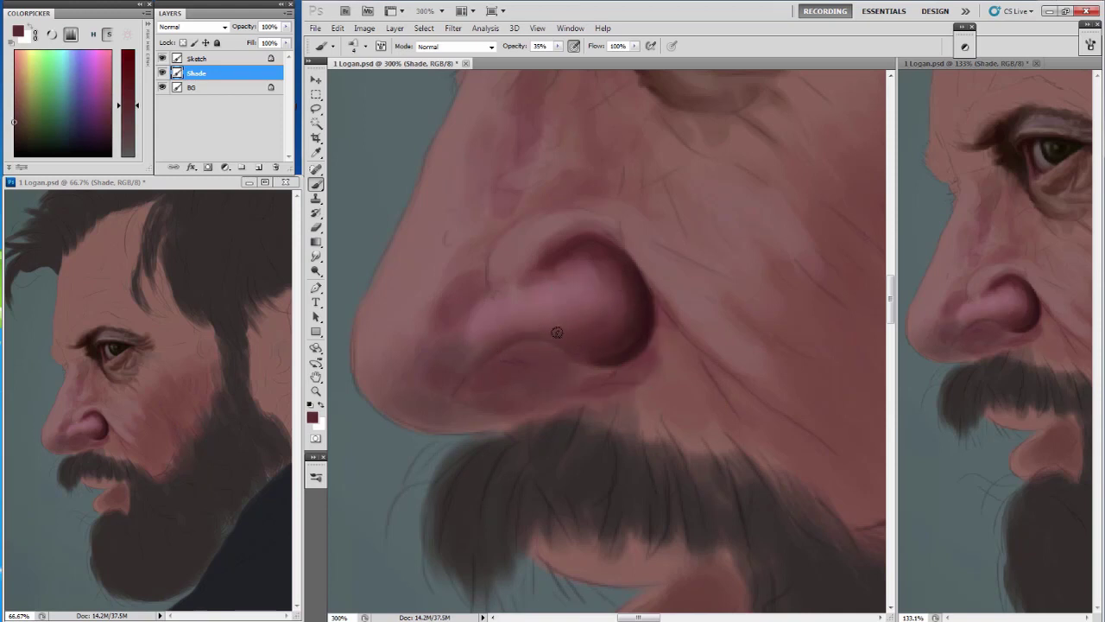
key("bracketright")
key("bracketright")
key("bracketleft")
key("bracketleft")
left_click(528, 223, "alt")
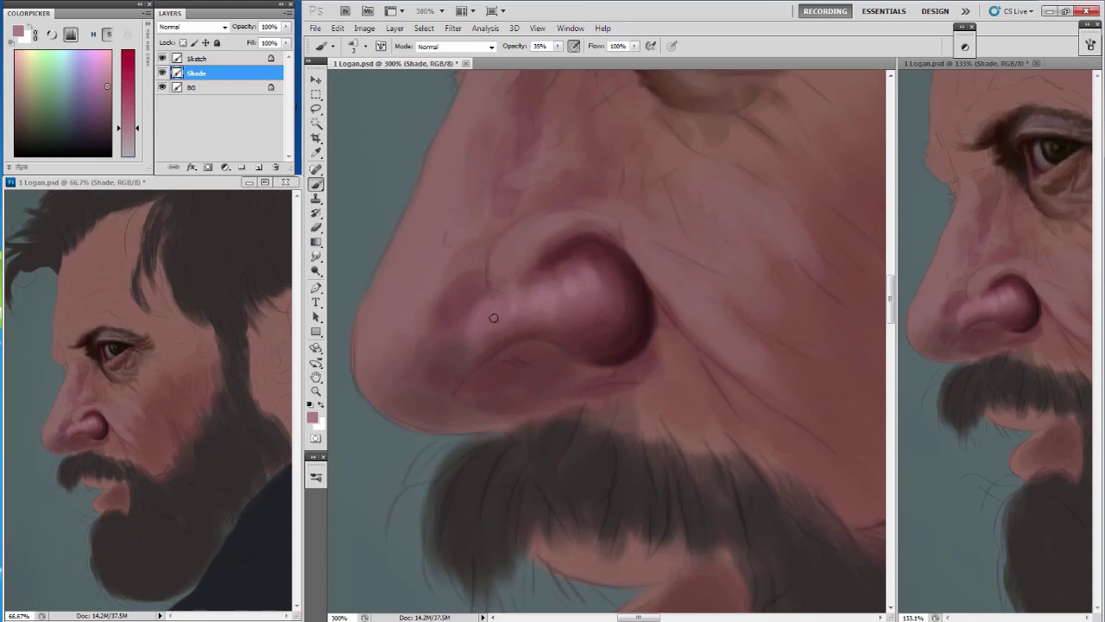
left_click_drag(493, 318, 579, 302)
Dab fine light pink highlights along the top of the nose wing.
key("bracketleft")
key("bracketleft")
left_click(484, 253, "alt")
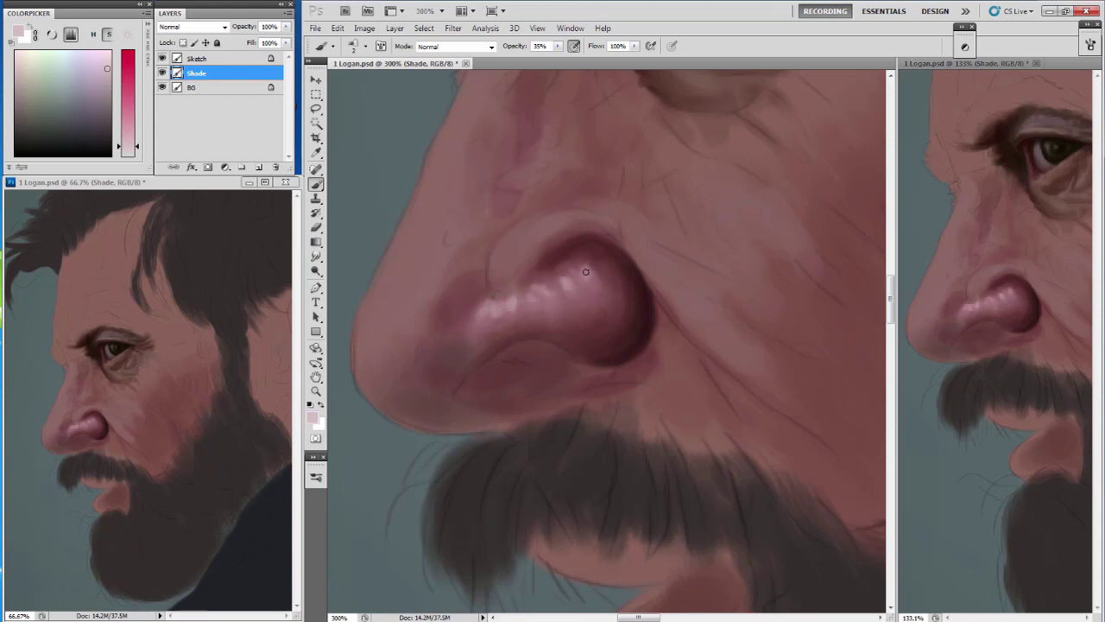
left_click(596, 276, "alt")
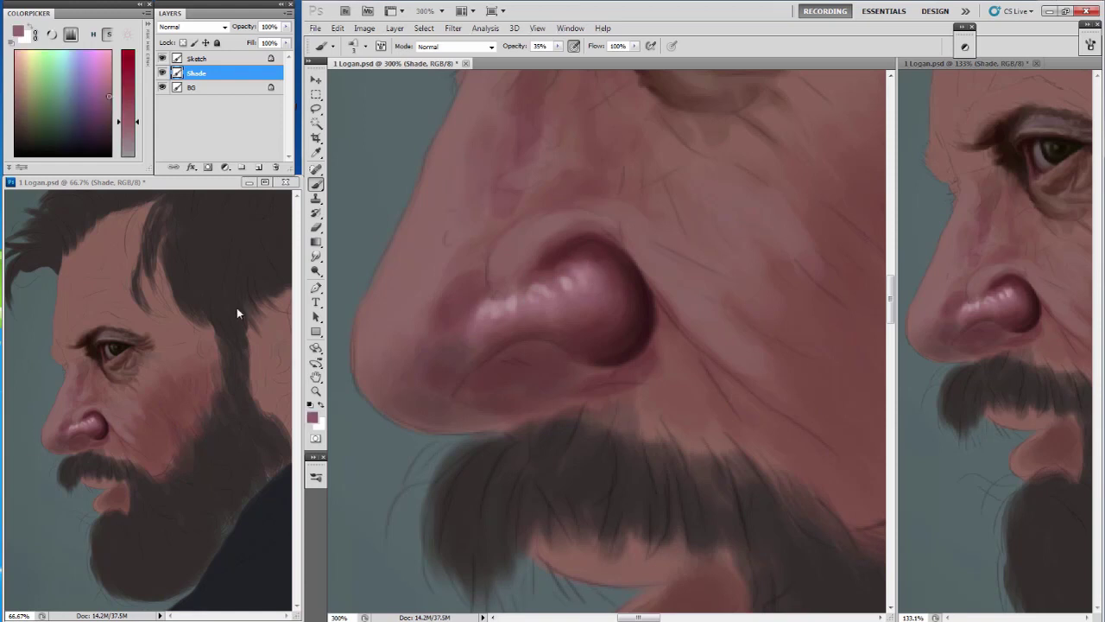
left_click(545, 249, "alt")
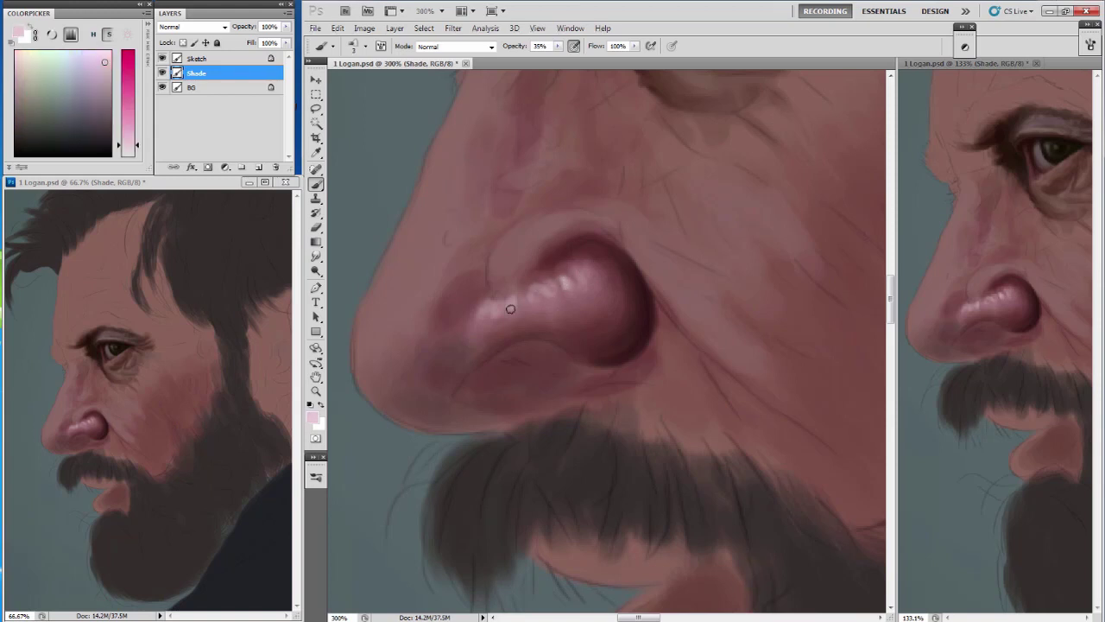
mouse_move(510, 241)
left_mouse_down()
mouse_move(526, 234)
mouse_move(504, 260)
left_mouse_up()
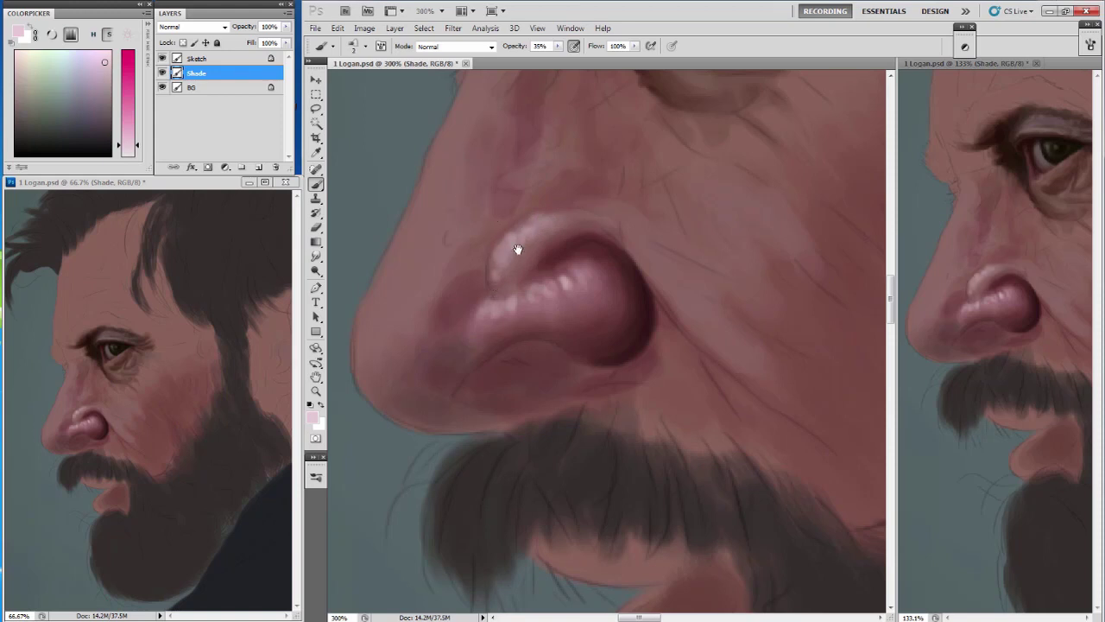
left_click_drag(518, 250, 527, 248)
left_click(565, 311, "alt")
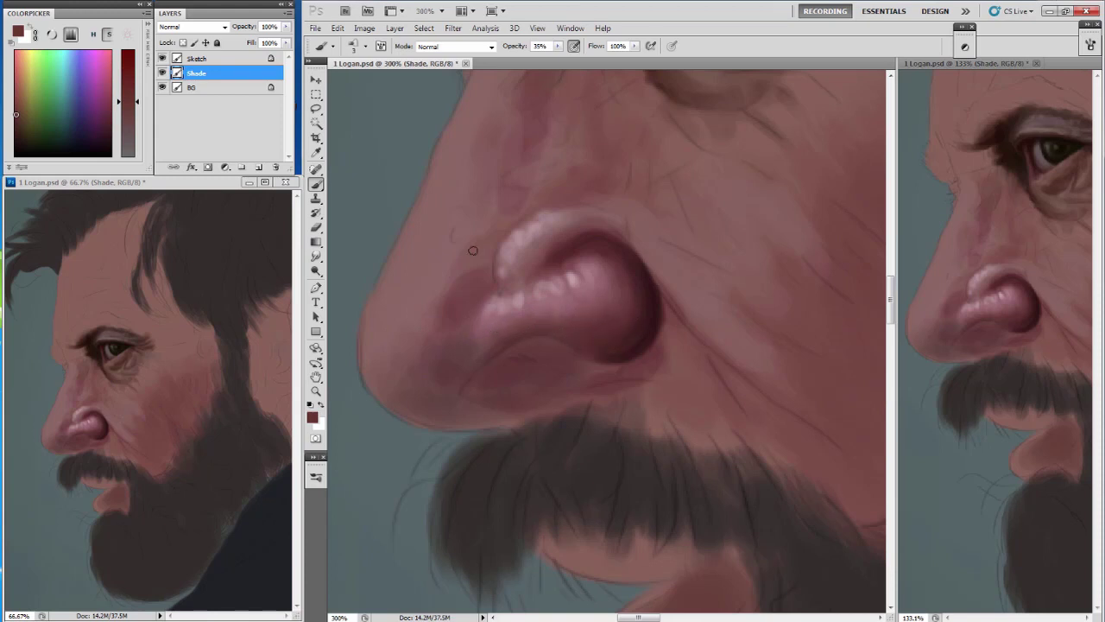
Paint dark red shading under the nose tip on the Shade layer.
mouse_move(477, 278)
left_mouse_down()
mouse_move(499, 280)
mouse_move(487, 289)
left_mouse_up()
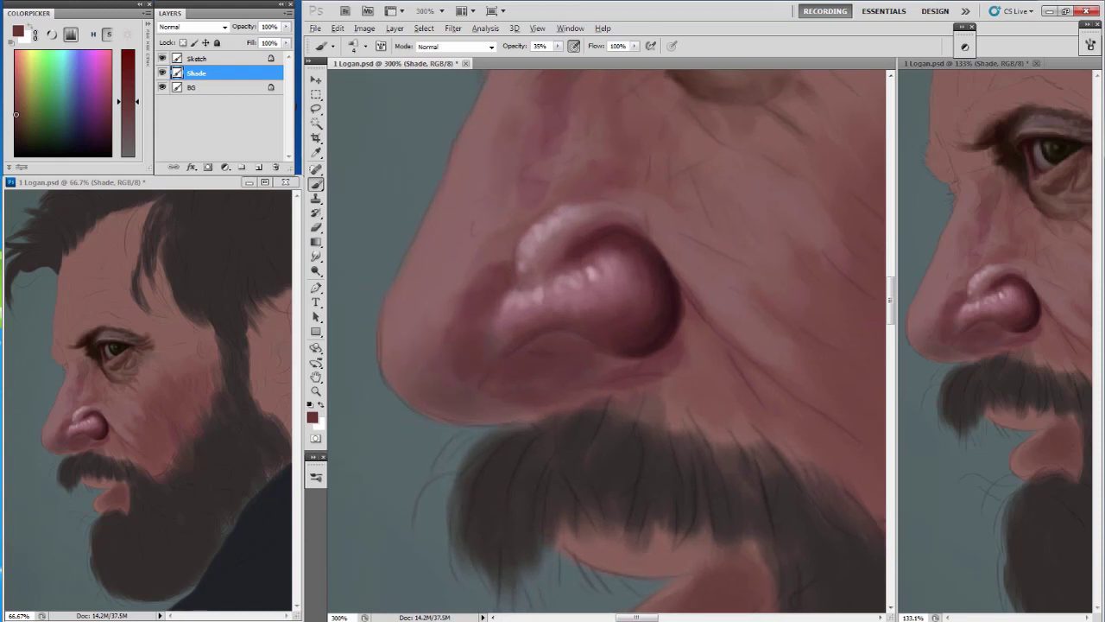
left_click(111, 139)
left_click_drag(518, 365, 561, 339)
mouse_move(508, 366)
left_mouse_down()
mouse_move(565, 333)
mouse_move(587, 359)
left_mouse_up()
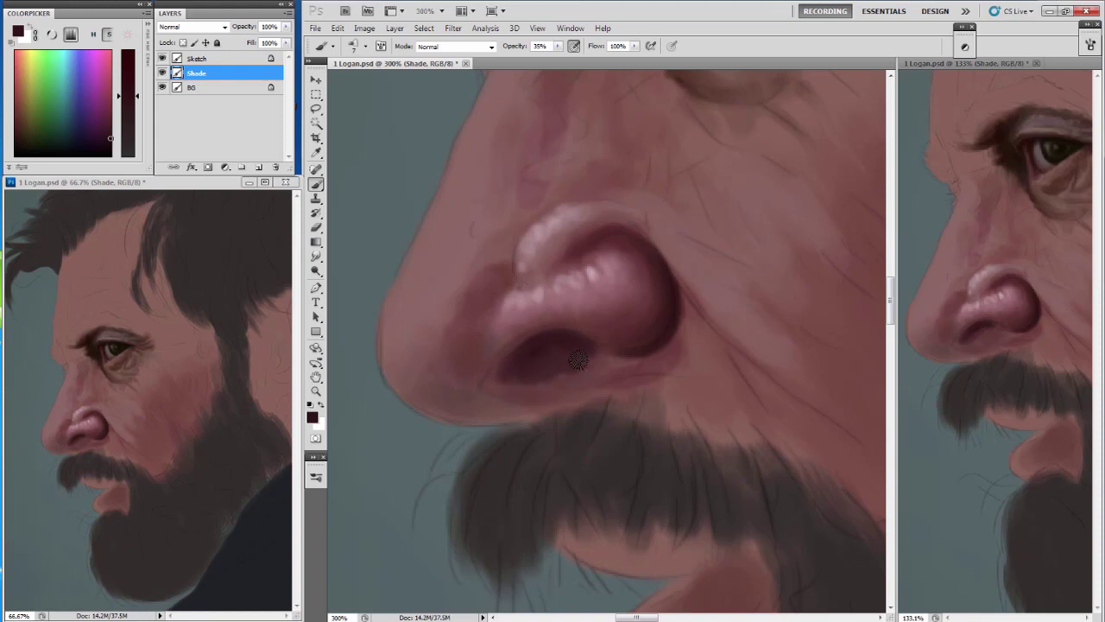
scroll(533, 339, "right", 1)
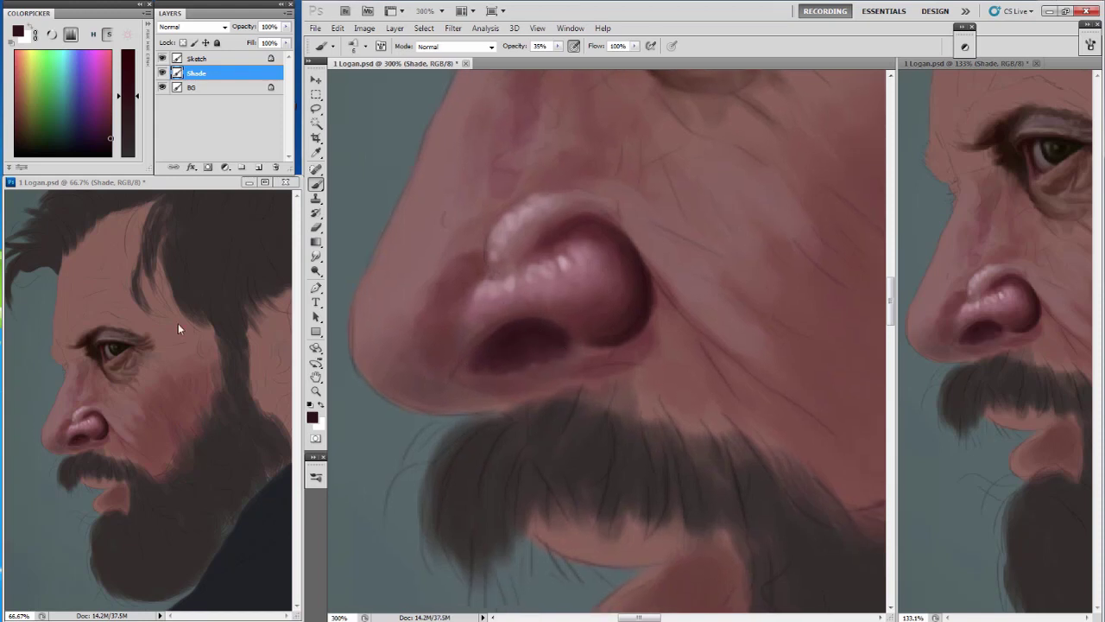
Sample dark maroon tones from the nostril and darken the shading beneath it.
left_click(539, 337, "alt")
left_click(514, 341, "alt")
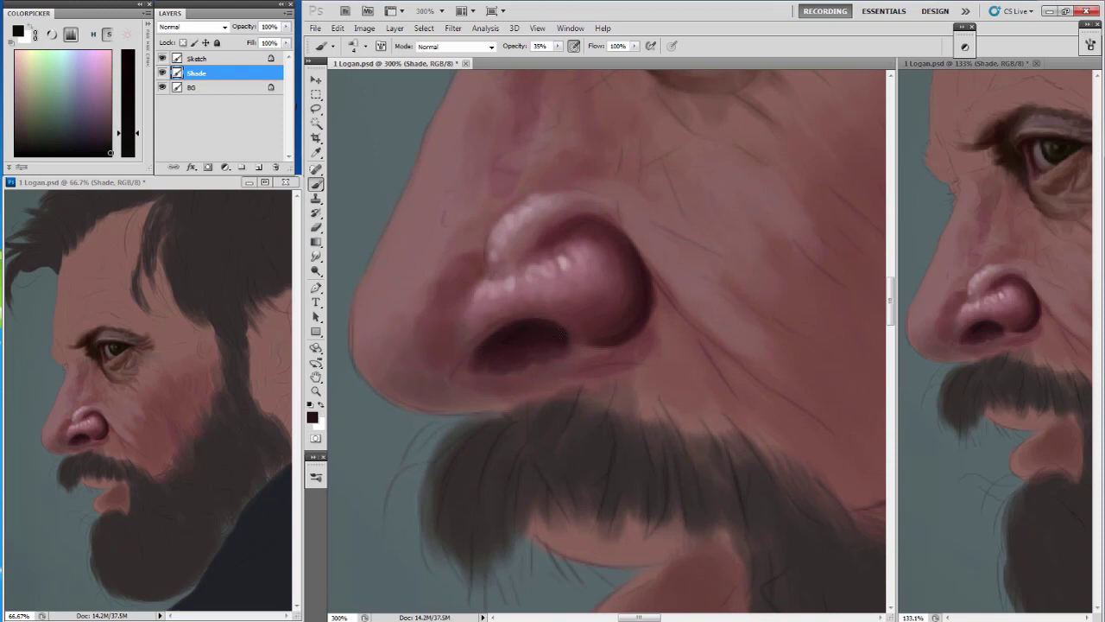
left_click(535, 346, "alt")
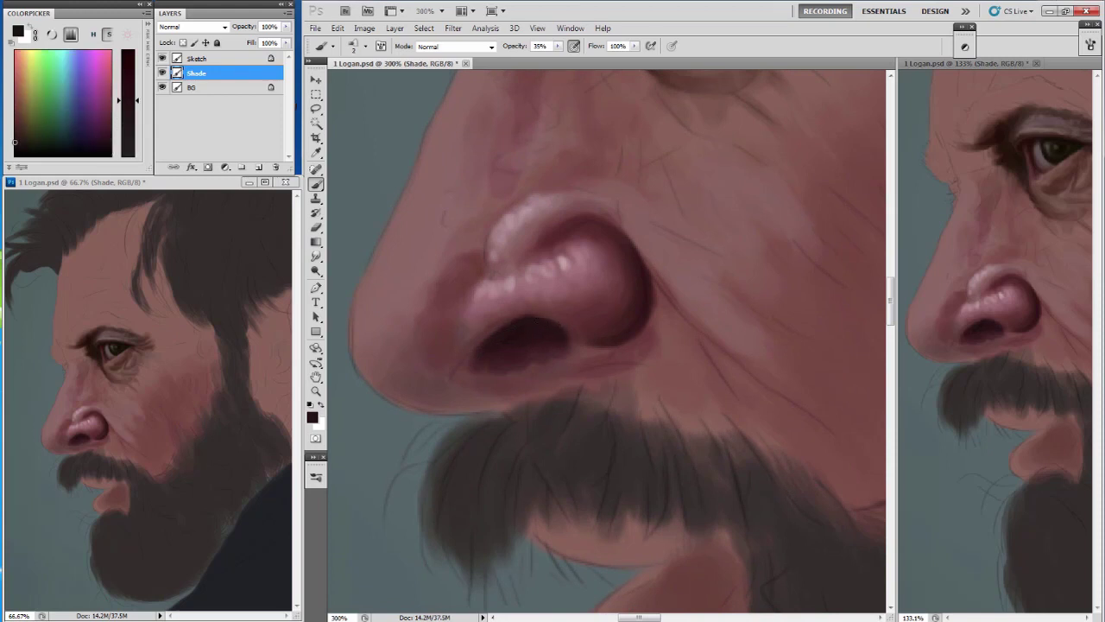
left_click(533, 312, "alt")
left_click(549, 315, "alt")
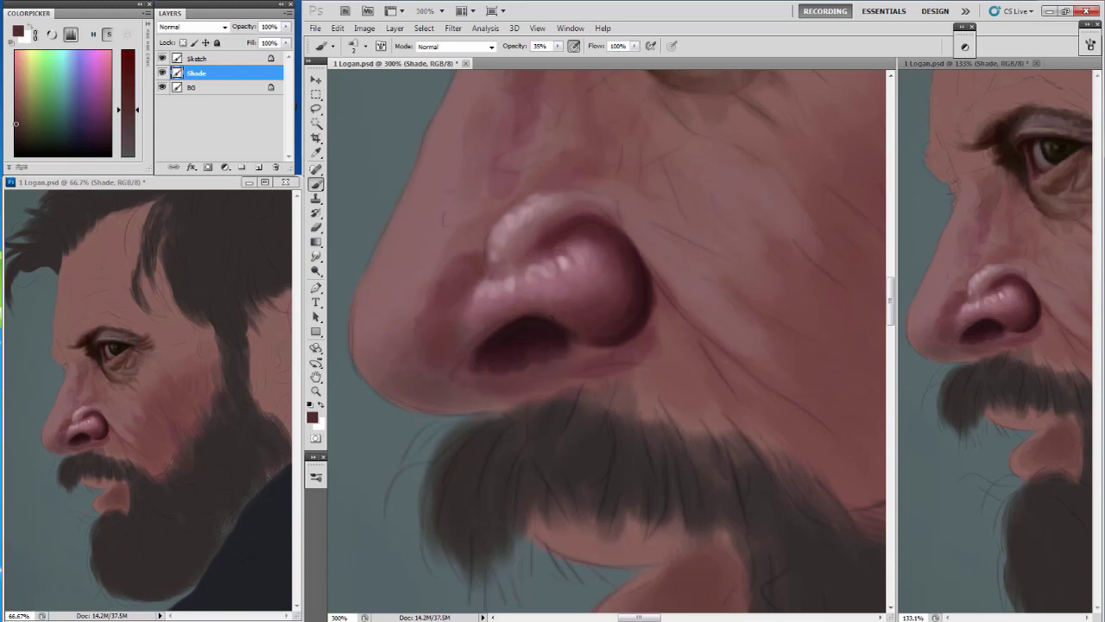
left_click(577, 343, "alt")
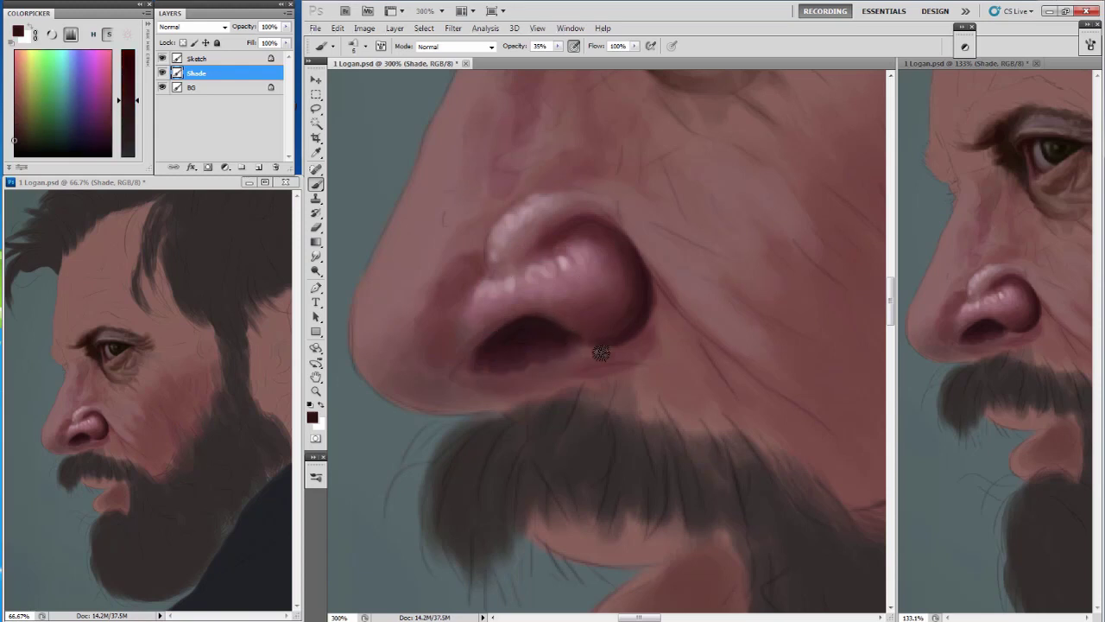
left_click(604, 349, "alt")
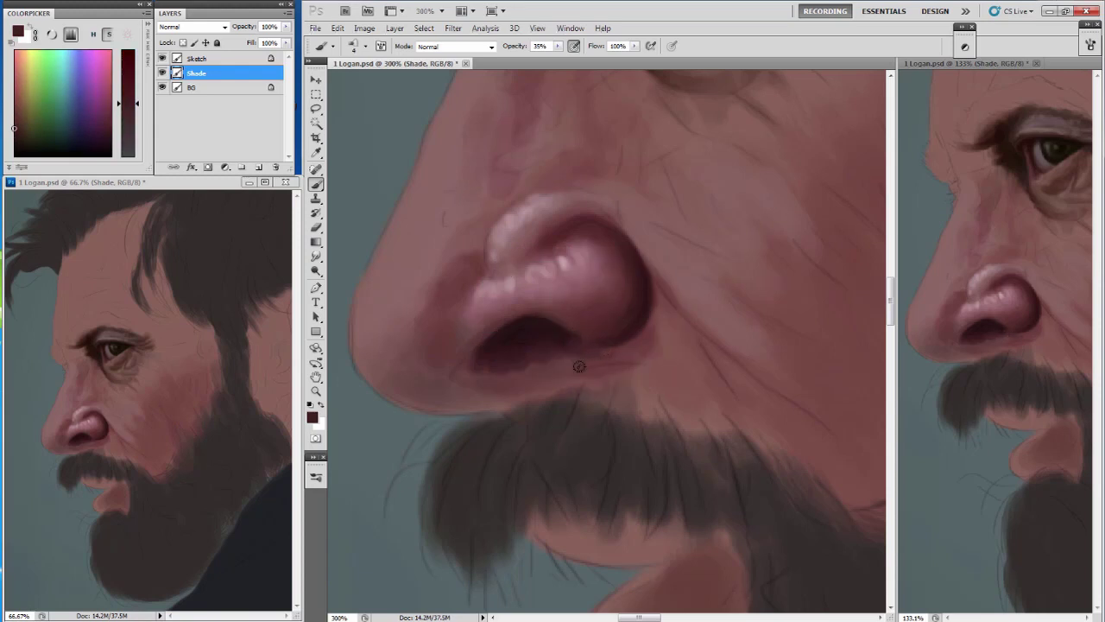
mouse_move(578, 366)
left_mouse_down()
mouse_move(528, 376)
mouse_move(575, 365)
mouse_move(549, 381)
left_mouse_up()
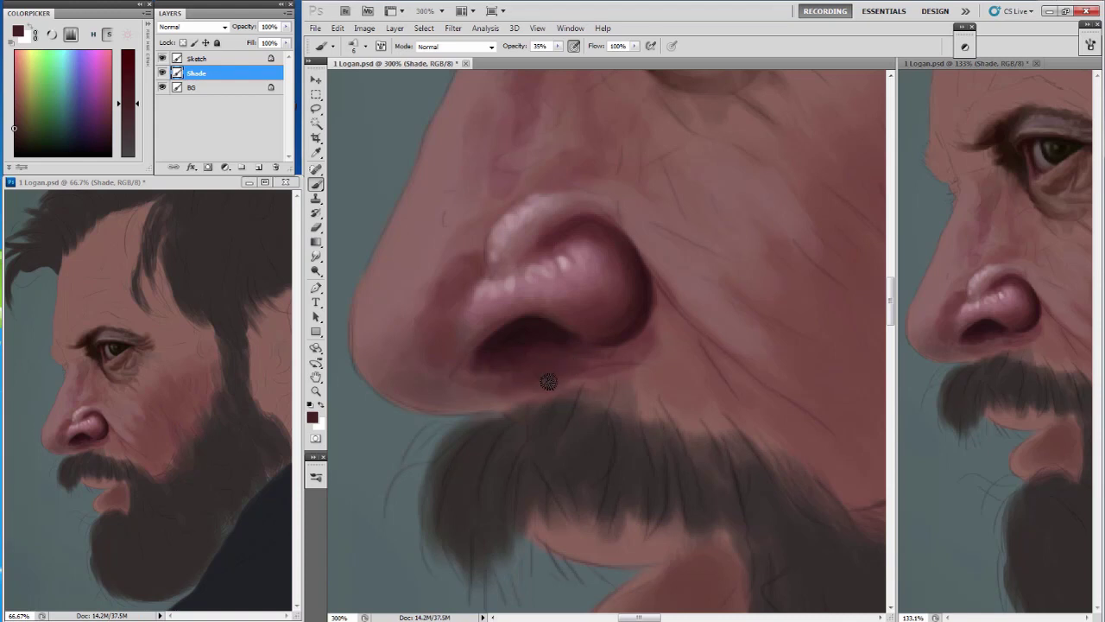
At 51% brush opacity, darken the shadow along the nostril's right edge.
left_click_drag(513, 46, 527, 46)
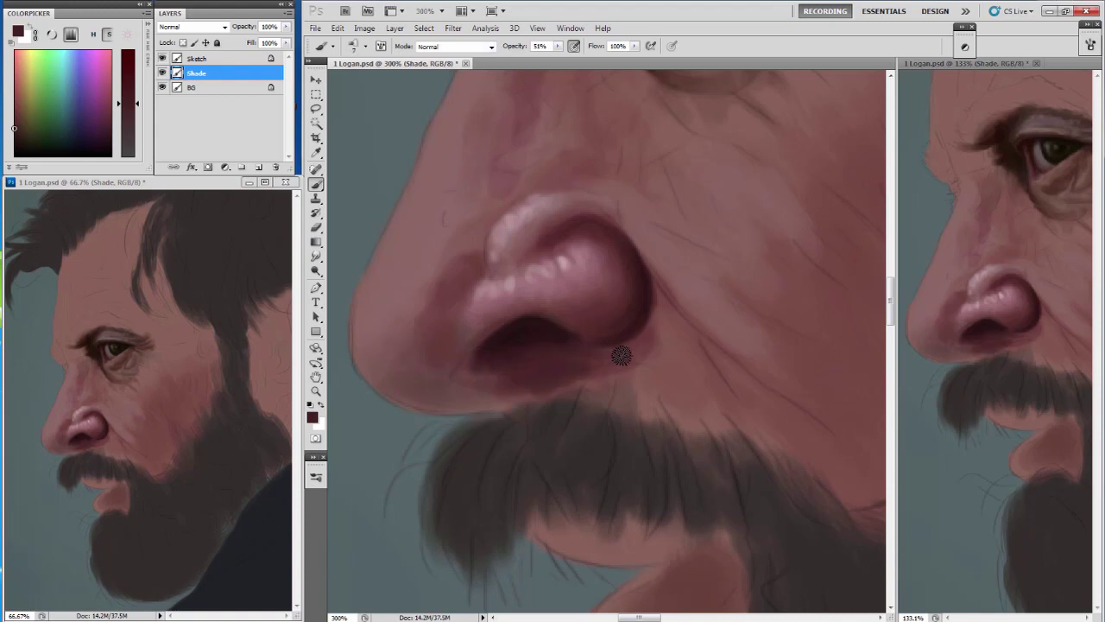
left_click(610, 365, "alt")
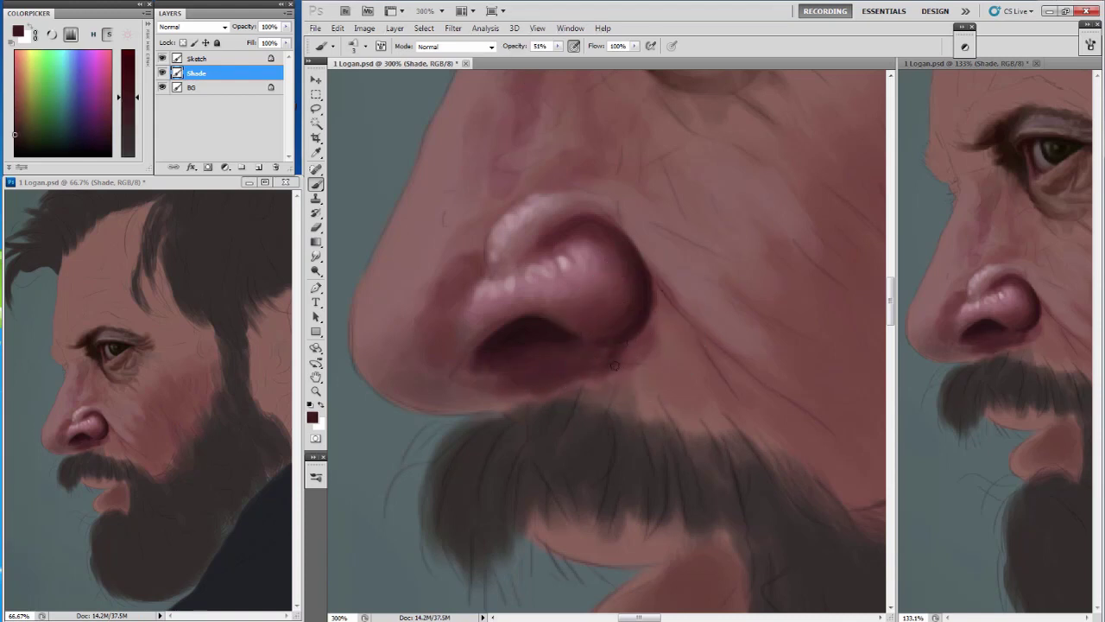
left_click_drag(628, 342, 654, 310)
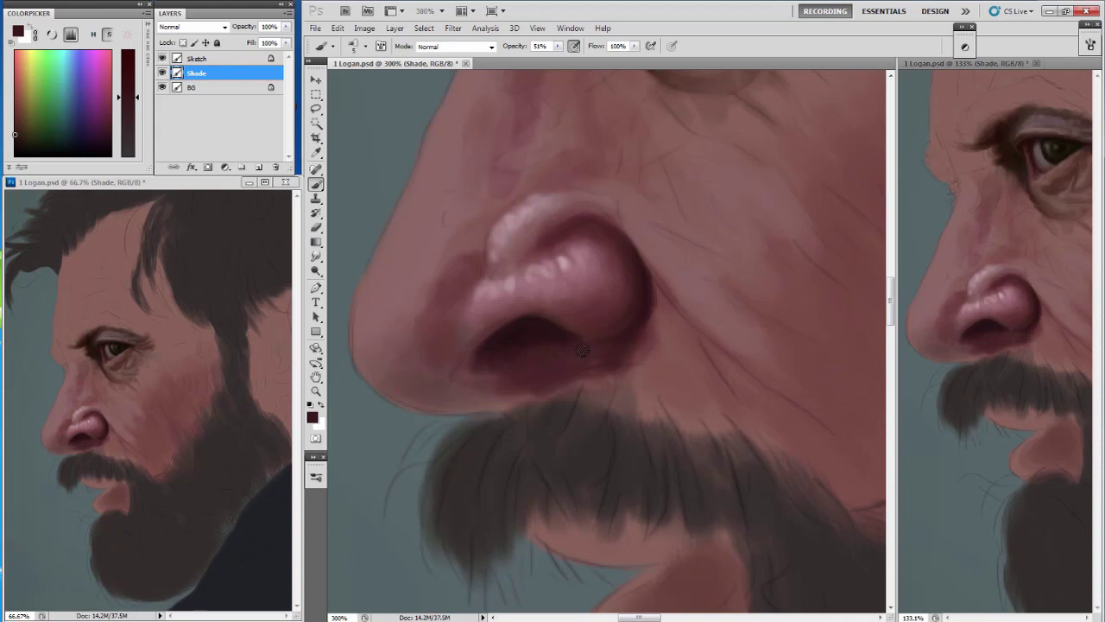
Deepen the nostril shadow edge and the area beneath it with near-black.
left_click(523, 329, "alt")
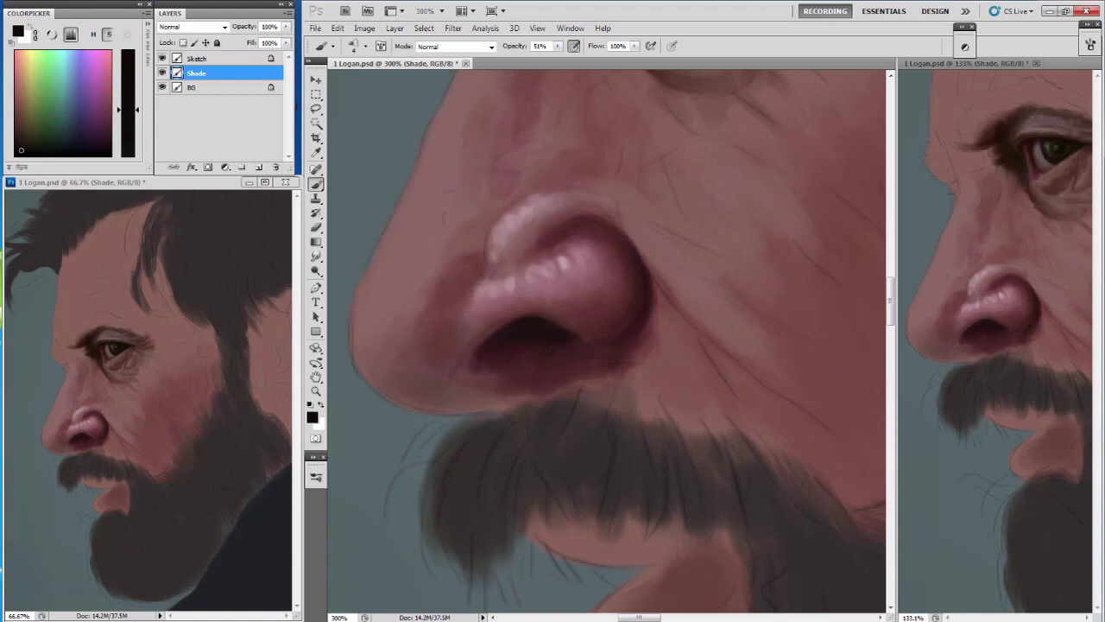
mouse_move(489, 350)
left_mouse_down()
mouse_move(504, 348)
mouse_move(518, 375)
left_mouse_up()
left_click(466, 374, "alt")
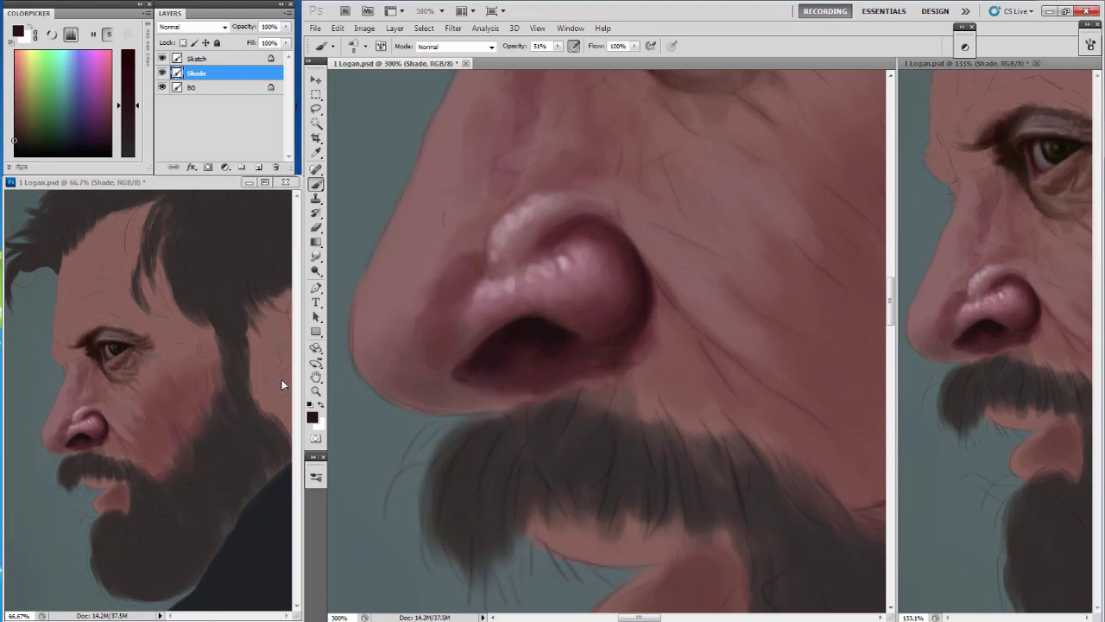
mouse_move(485, 328)
left_mouse_down()
mouse_move(493, 351)
mouse_move(546, 347)
left_mouse_up()
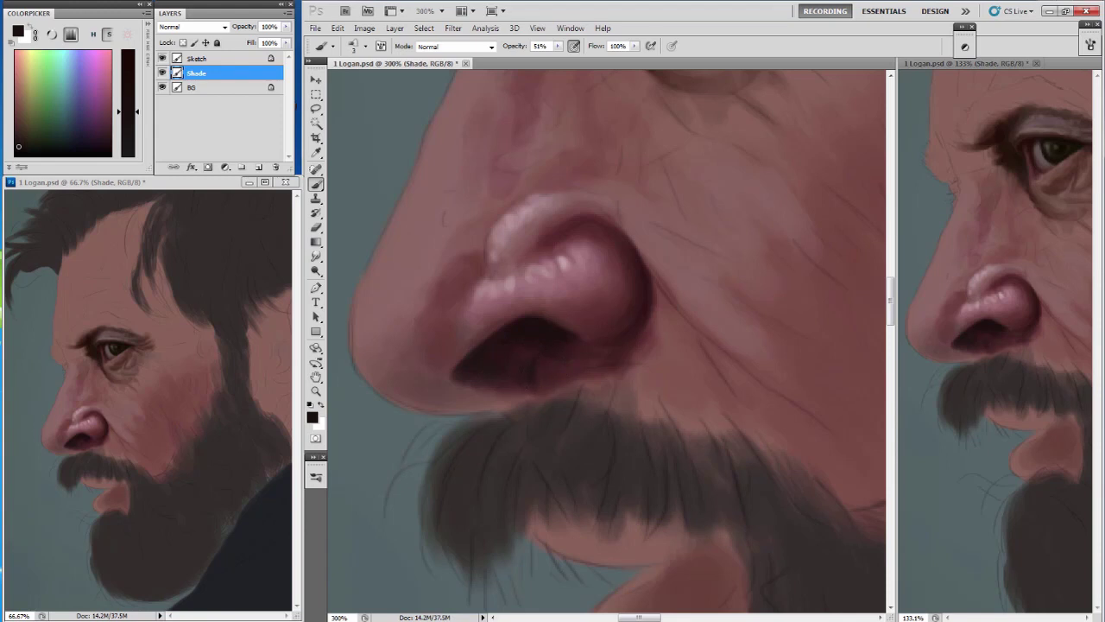
Add darker shadow strokes along the underside of the nose tip.
left_click(541, 354, "alt")
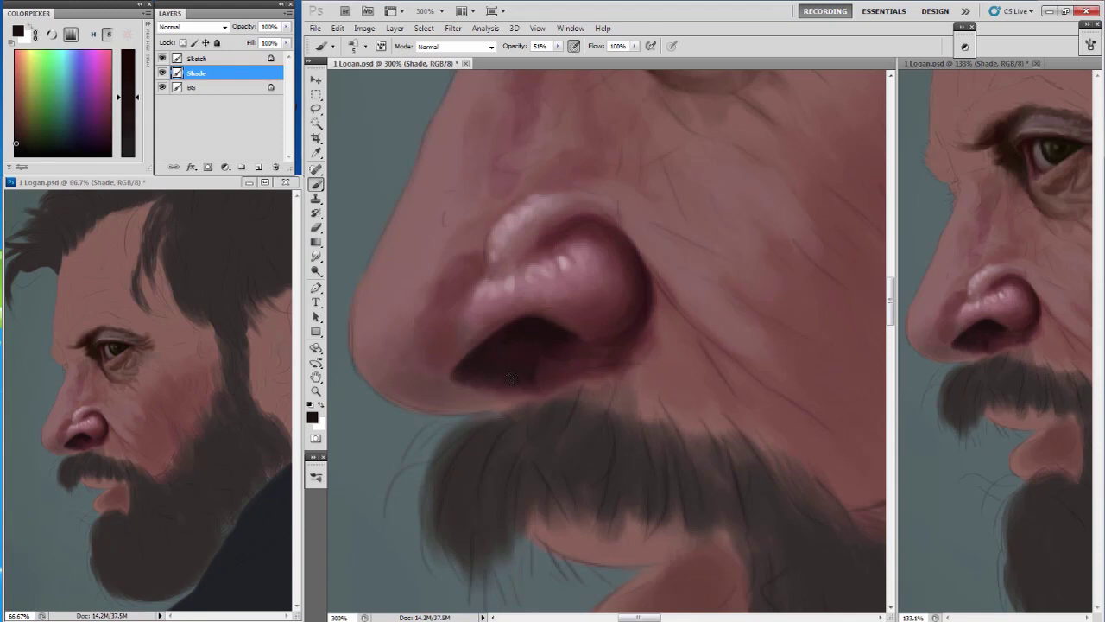
left_click(380, 380, "alt")
left_click_drag(377, 377, 398, 395)
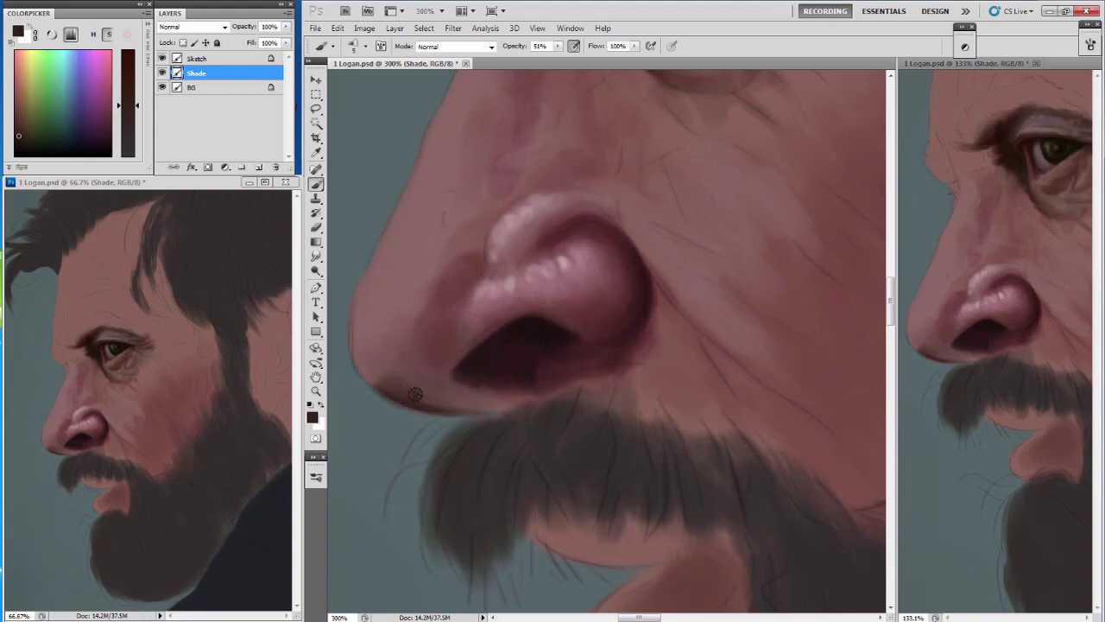
mouse_move(498, 405)
left_mouse_down()
mouse_move(451, 409)
mouse_move(522, 395)
mouse_move(427, 395)
left_mouse_up()
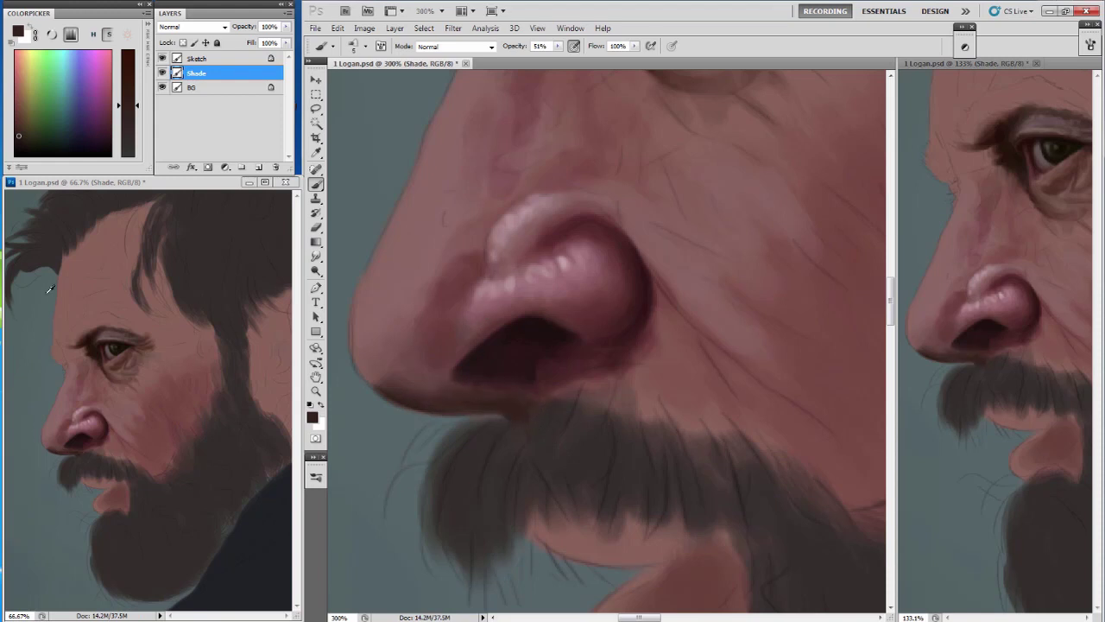
Sample muted tones and paint a darker patch left of the nostril.
left_click(465, 381, "alt")
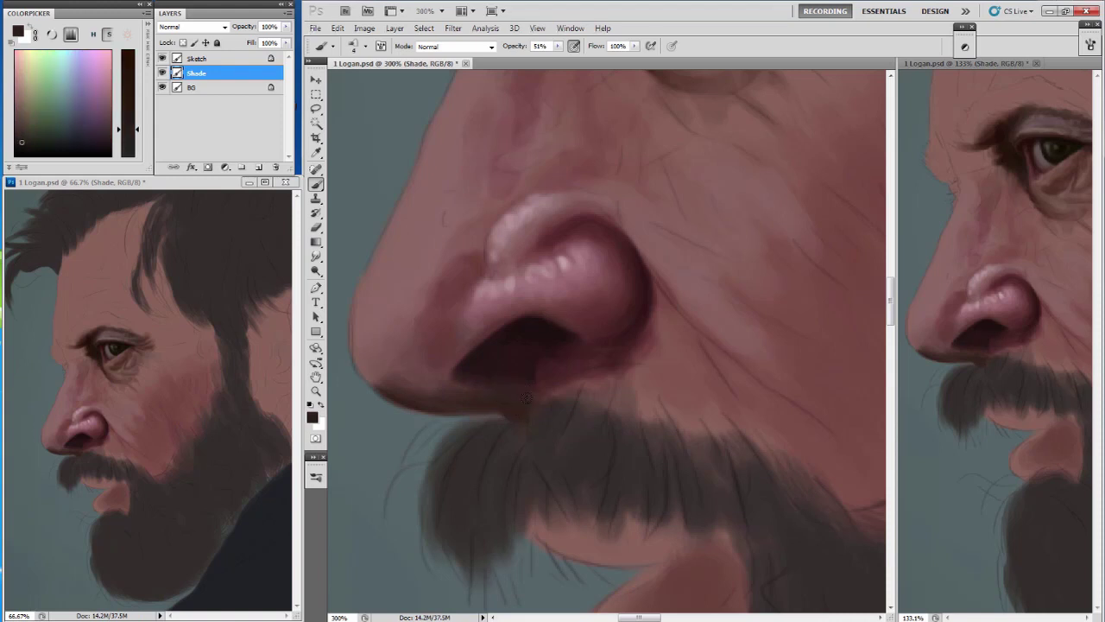
left_click(486, 325, "alt")
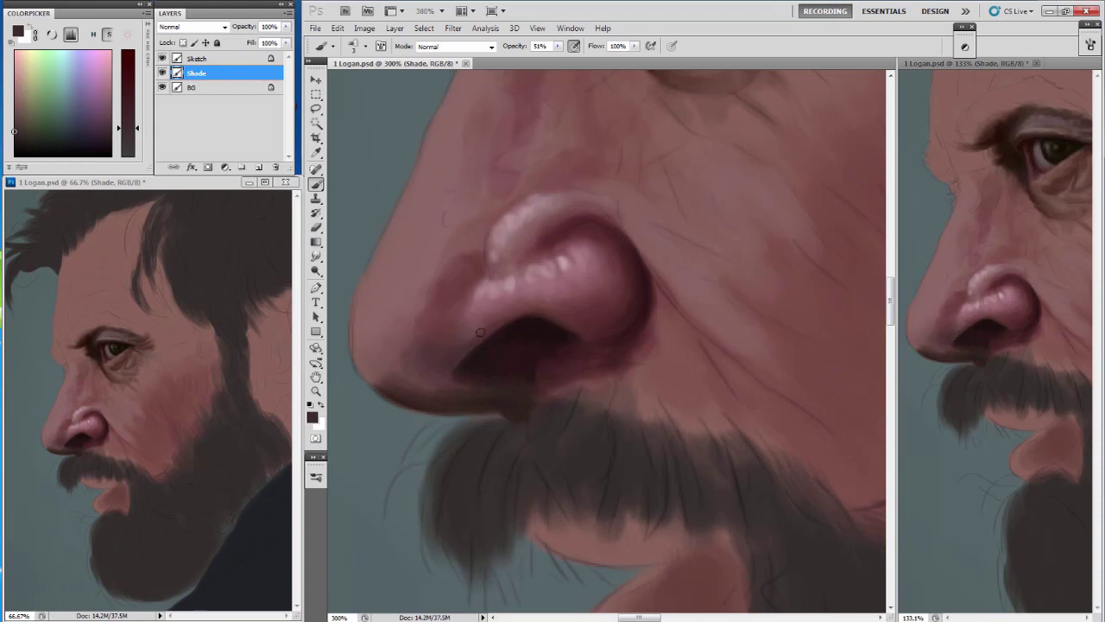
left_click(472, 381, "alt")
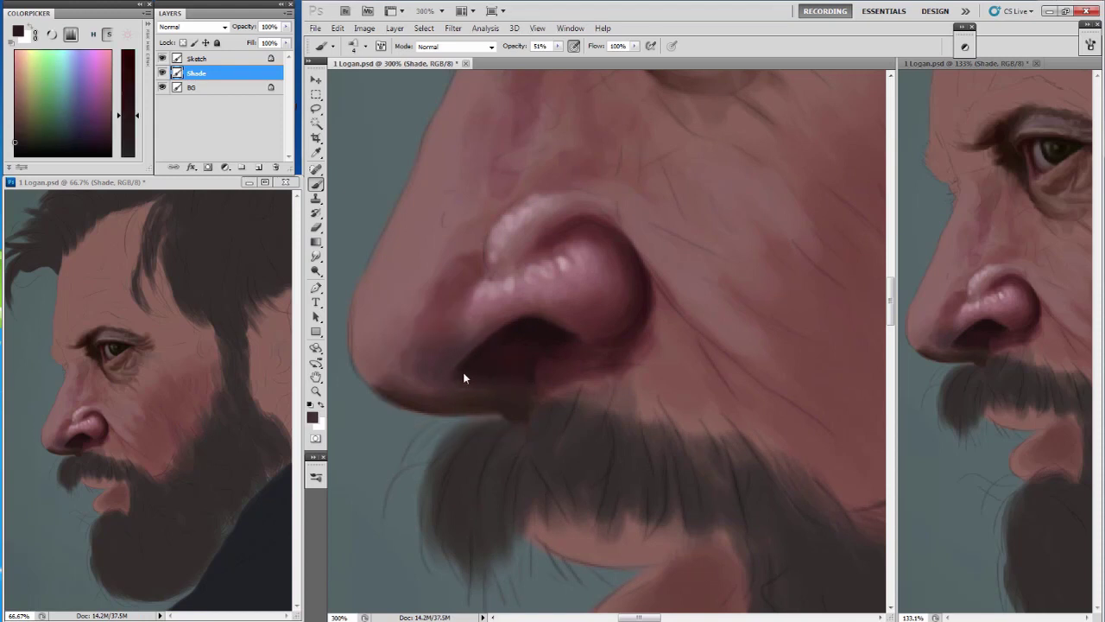
left_click(485, 377, "alt")
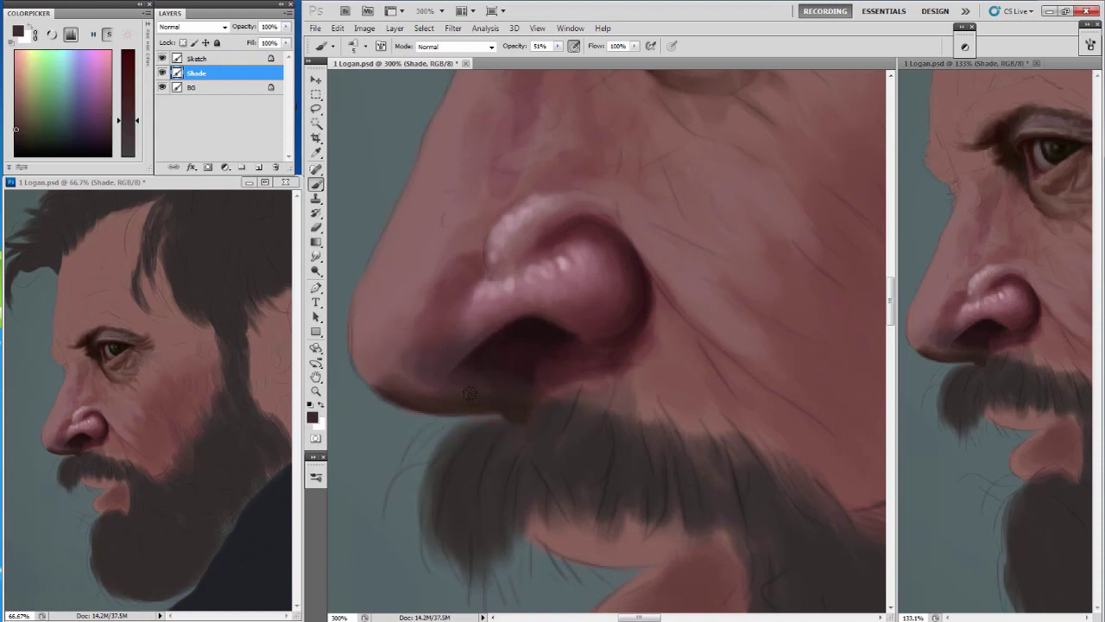
left_click_drag(383, 246, 456, 259)
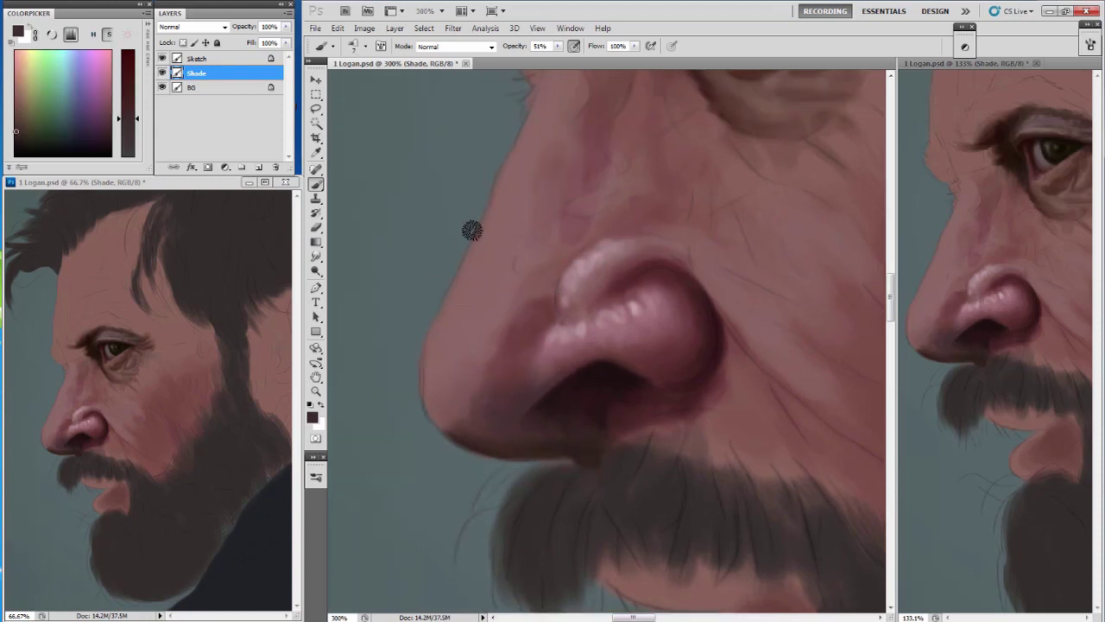
left_click(486, 389, "alt")
mouse_move(470, 380)
left_mouse_down()
mouse_move(501, 365)
mouse_move(469, 388)
mouse_move(474, 407)
mouse_move(448, 414)
left_mouse_up()
Add more shading on the nostril's left side, then sample a light pink skin tone.
left_click(501, 366, "alt")
left_click(500, 376, "alt")
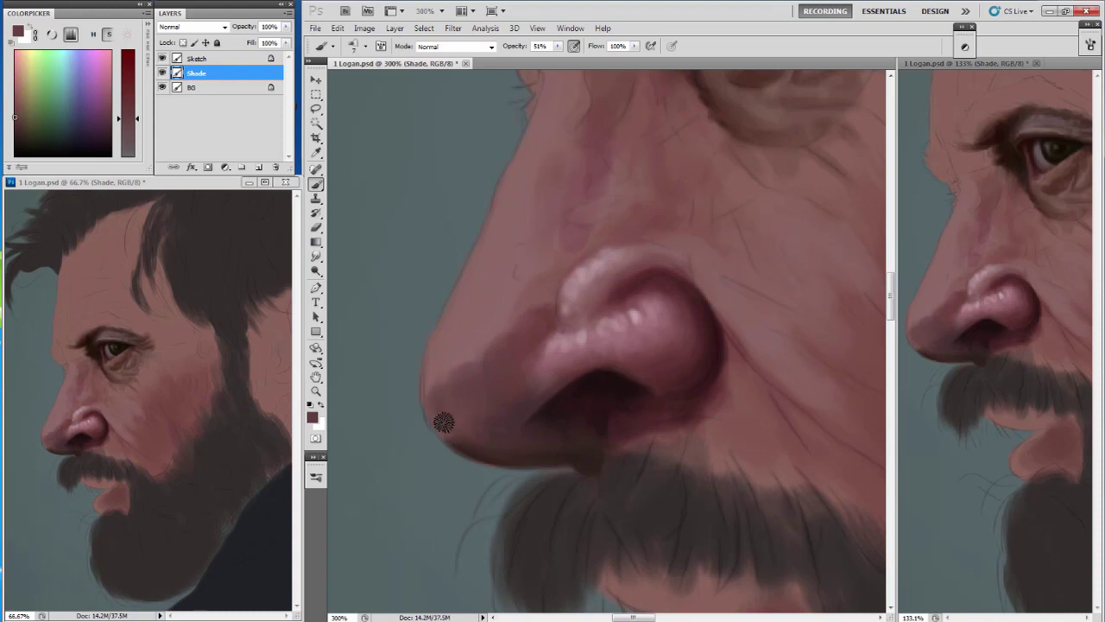
left_click(464, 433, "alt")
left_click(465, 433, "alt")
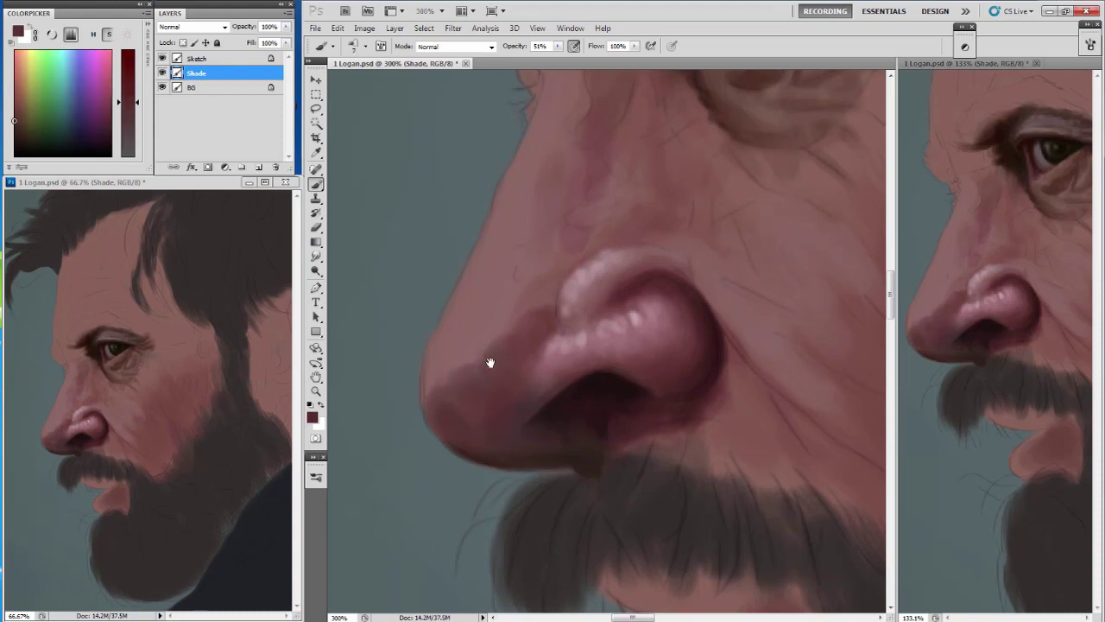
left_click_drag(496, 388, 509, 413)
left_click(527, 336, "alt")
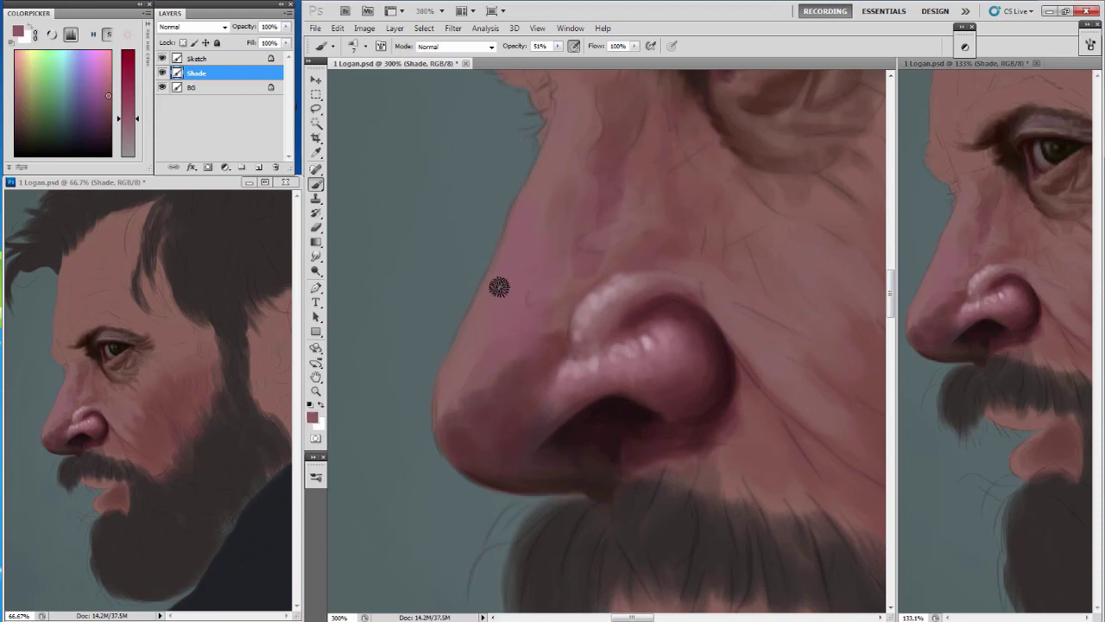
Paint light pink highlight strokes above the nostril with a smaller brush.
left_click(217, 222, "alt")
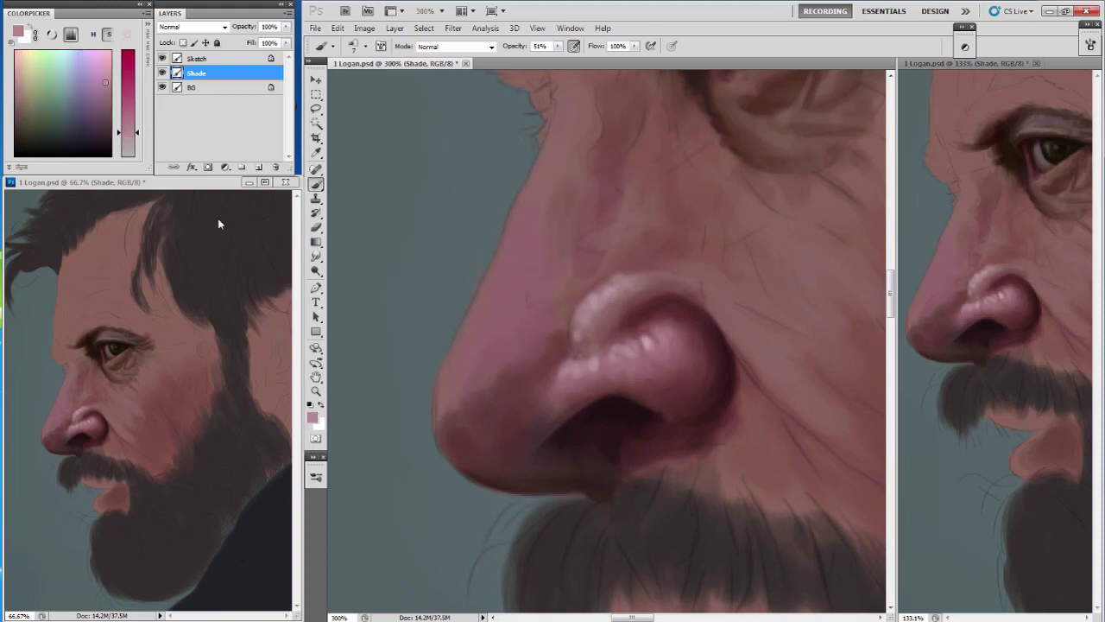
key("bracketleft")
left_click(605, 302, "alt")
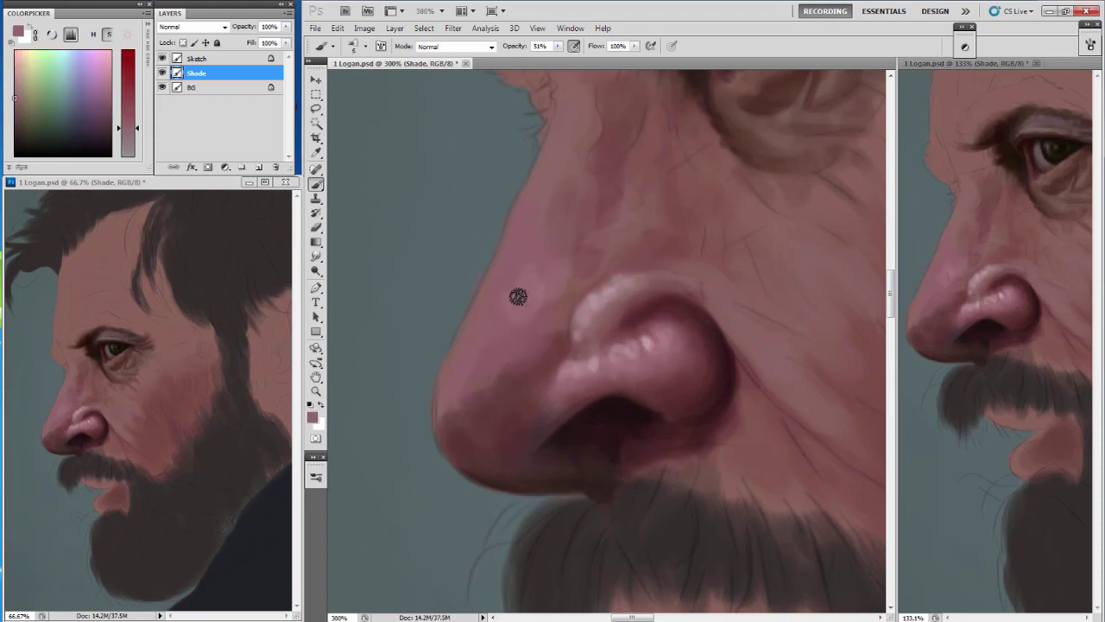
left_click(609, 290, "alt")
key("bracketleft")
key("bracketleft")
key("bracketleft")
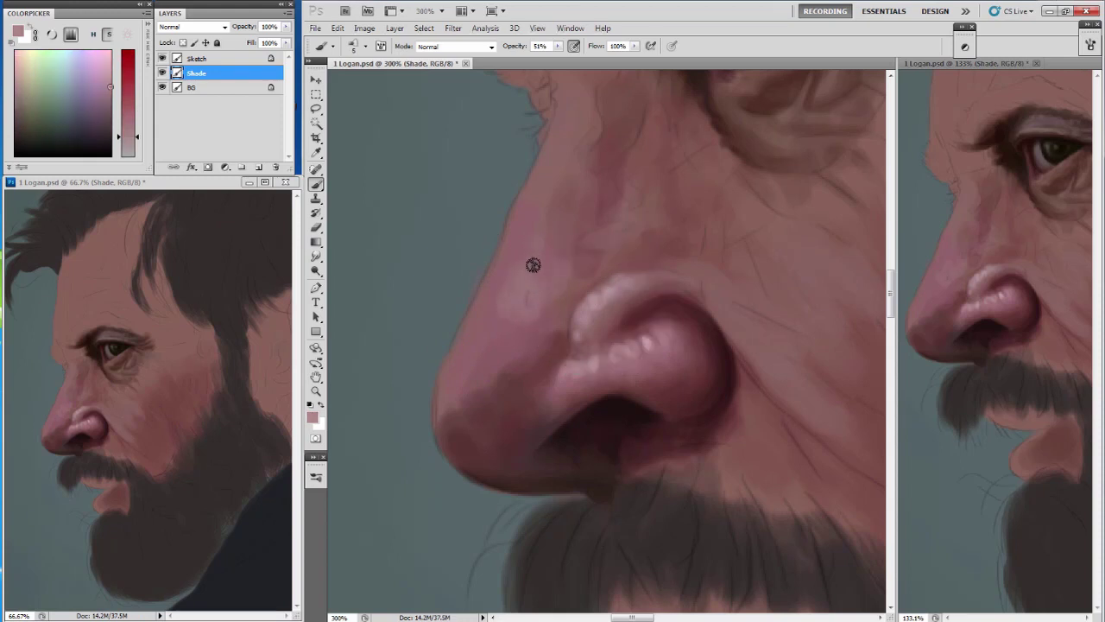
left_click_drag(553, 259, 564, 288)
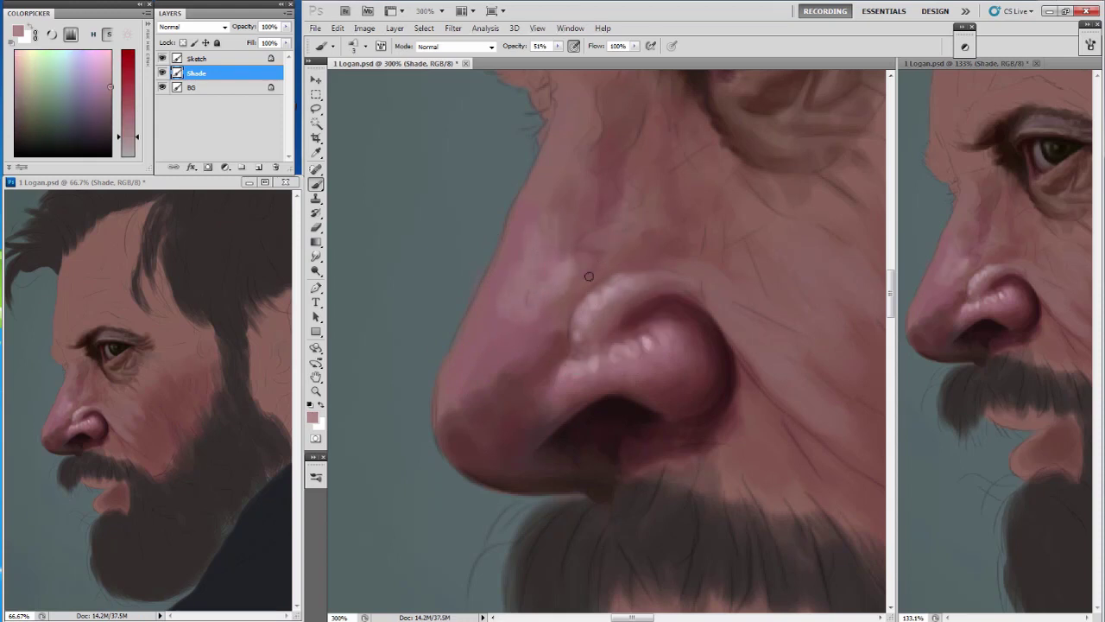
key("bracketright")
left_click_drag(630, 270, 645, 267)
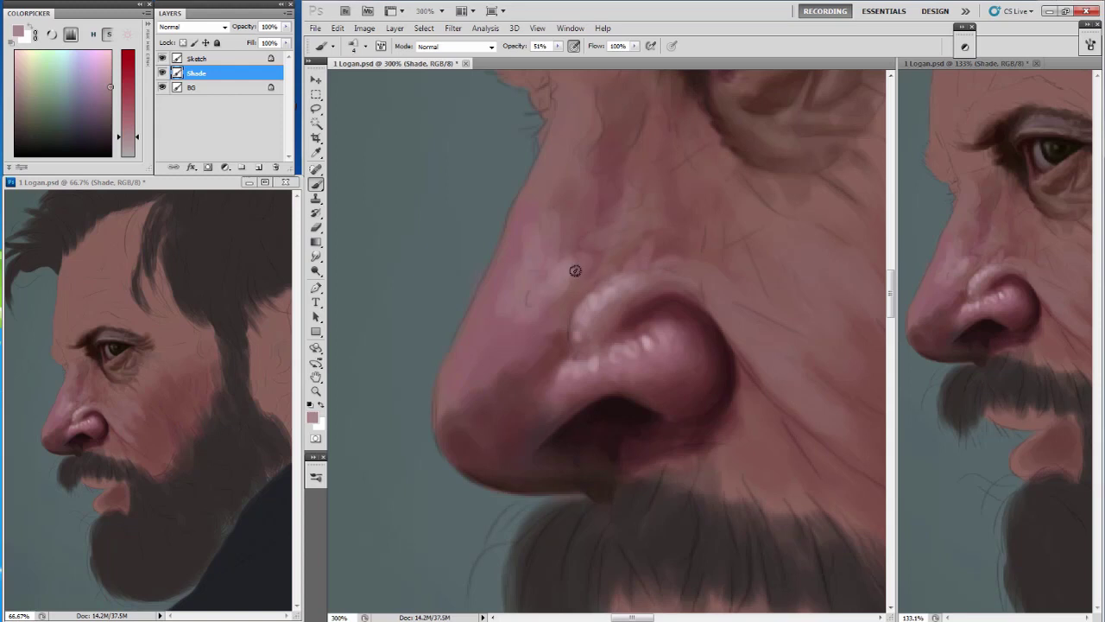
key("bracketright")
key("bracketright")
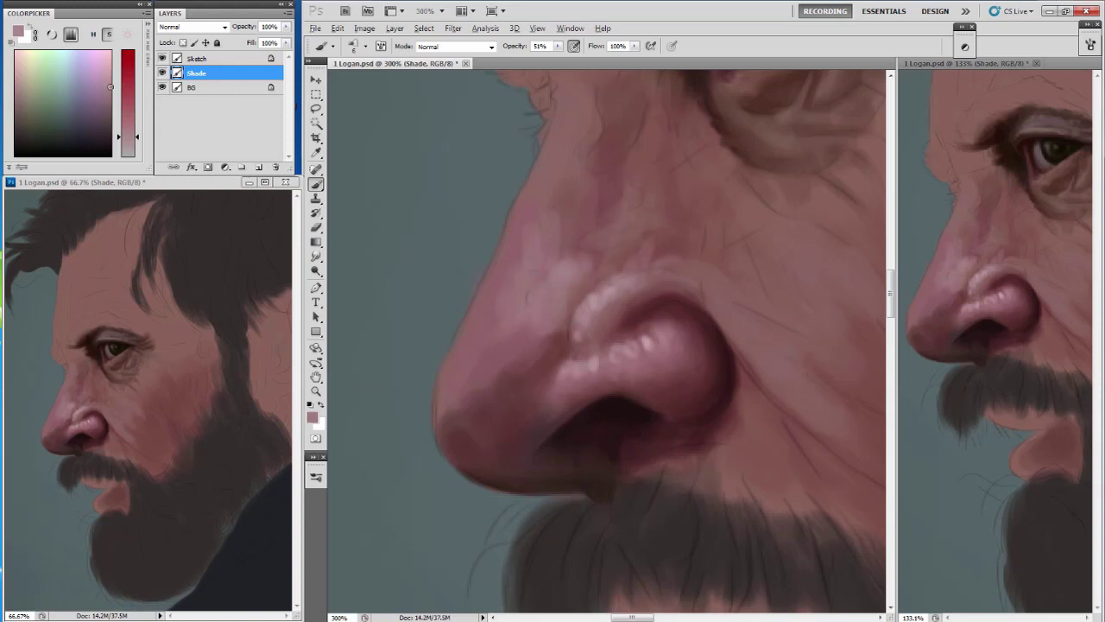
Add saturated light pink highlights along the side of the nose.
left_click(507, 319, "alt")
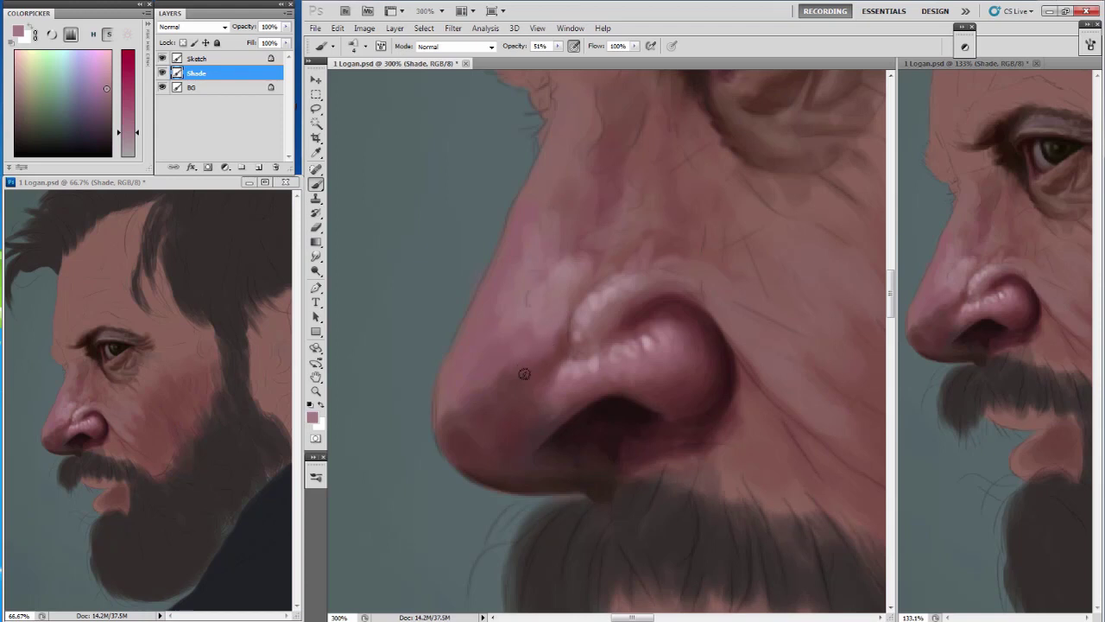
left_click_drag(524, 373, 510, 374)
left_click_drag(478, 340, 506, 350)
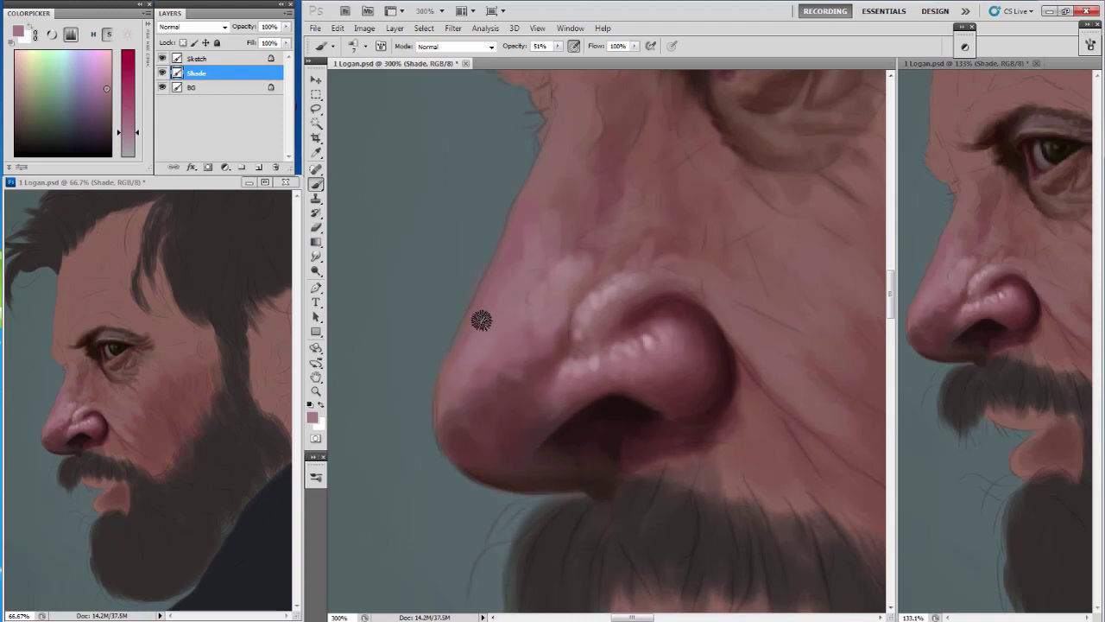
left_click(474, 373, "alt")
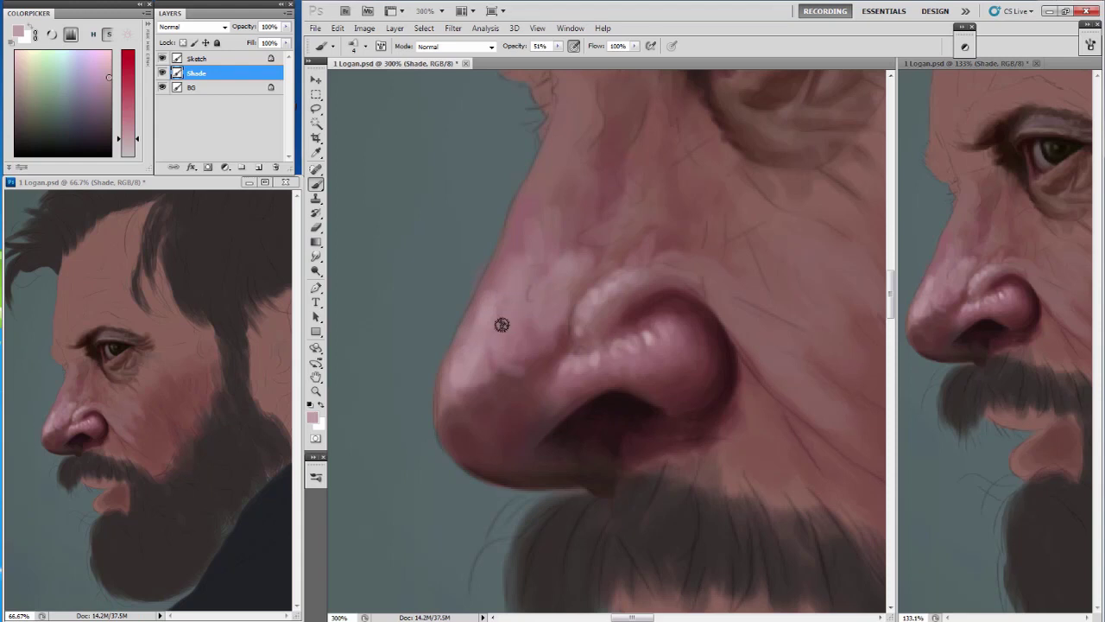
scroll(502, 324, "up", 2)
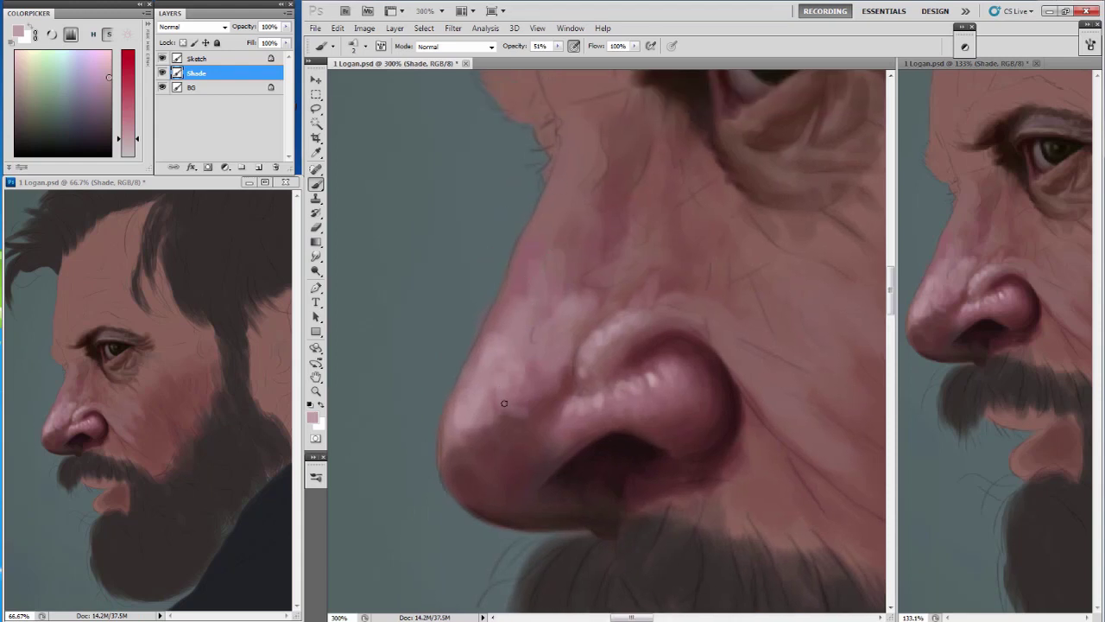
Sample darker mauve tones and switch to dark maroon for shading.
left_click(531, 362, "alt")
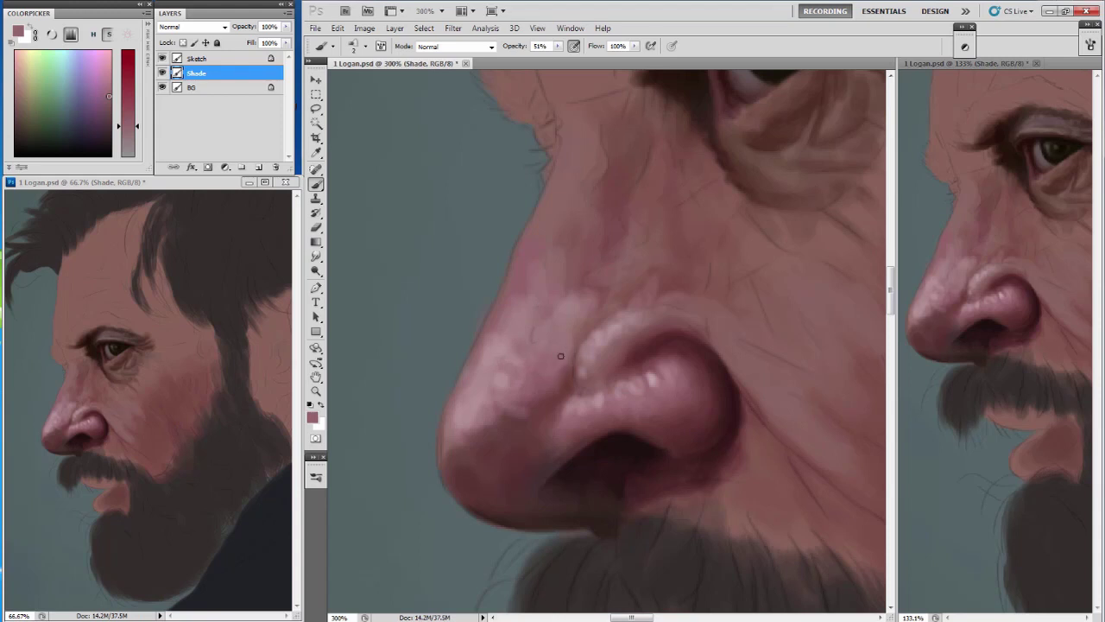
left_click(583, 338, "alt")
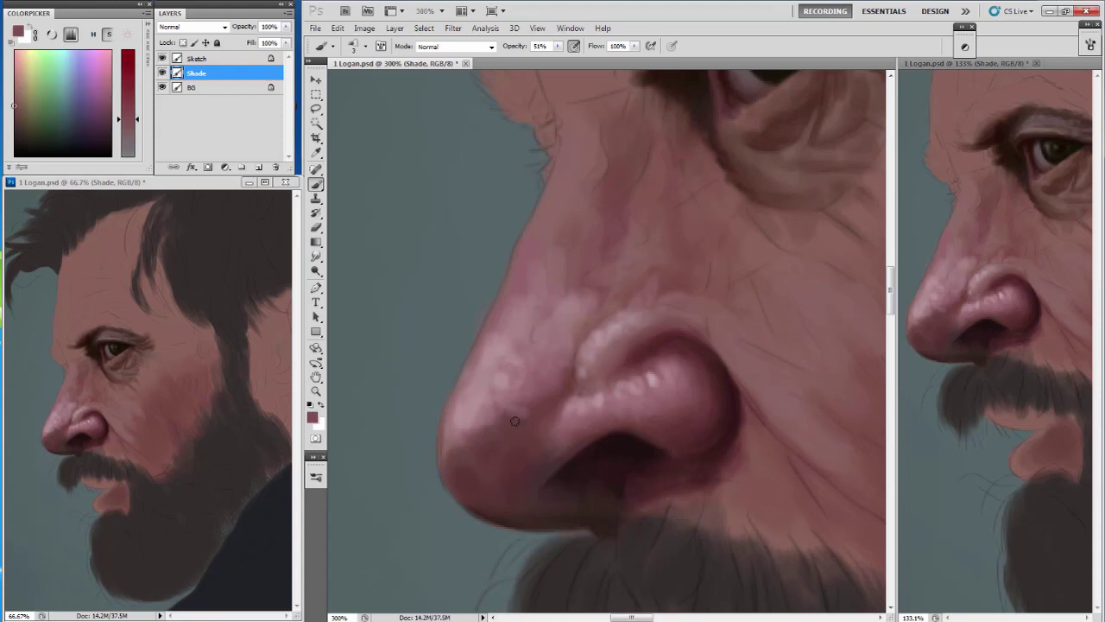
left_click(551, 393, "alt")
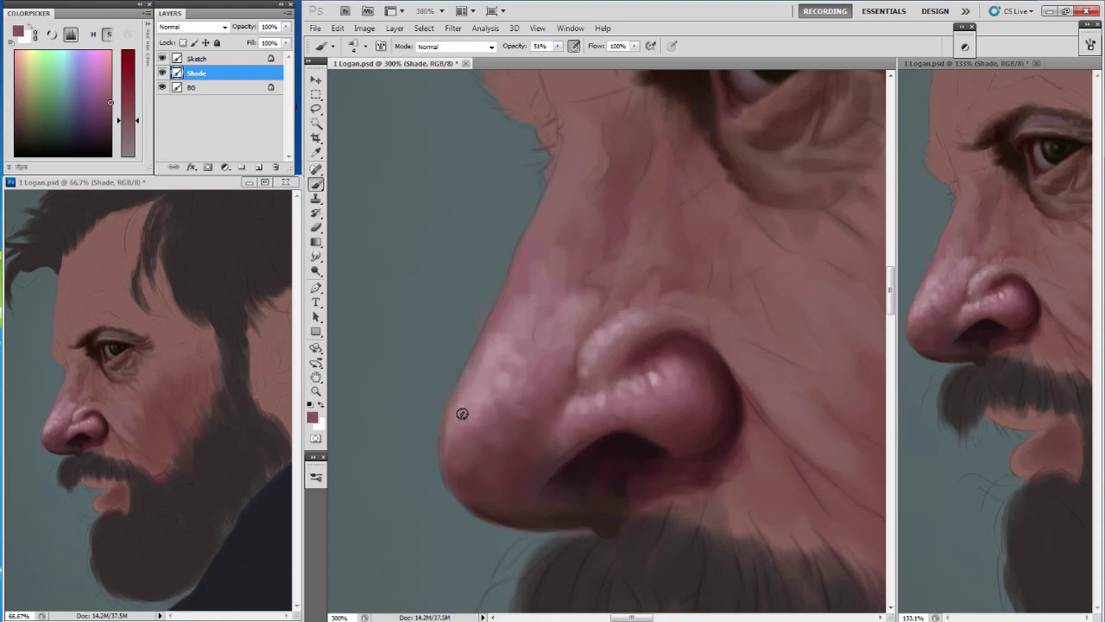
left_click(534, 421, "alt")
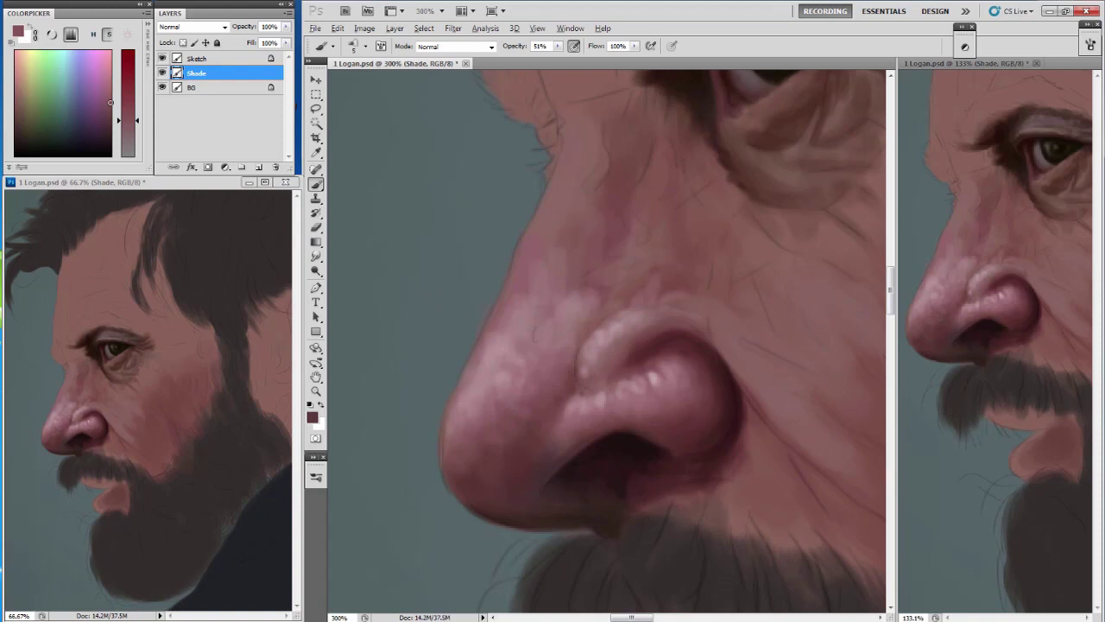
Choose deeper and lighter maroon shades and adjust the brush size for nostril shading.
left_click(524, 478, "alt")
key("bracketright")
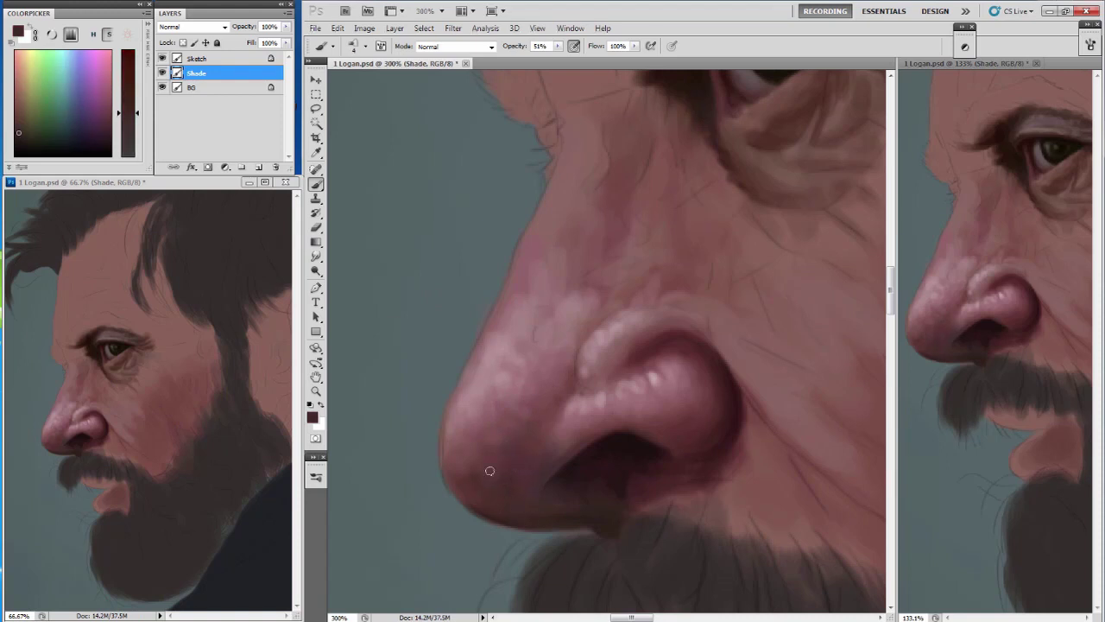
key("bracketright")
left_click(614, 417, "alt")
key("bracketleft")
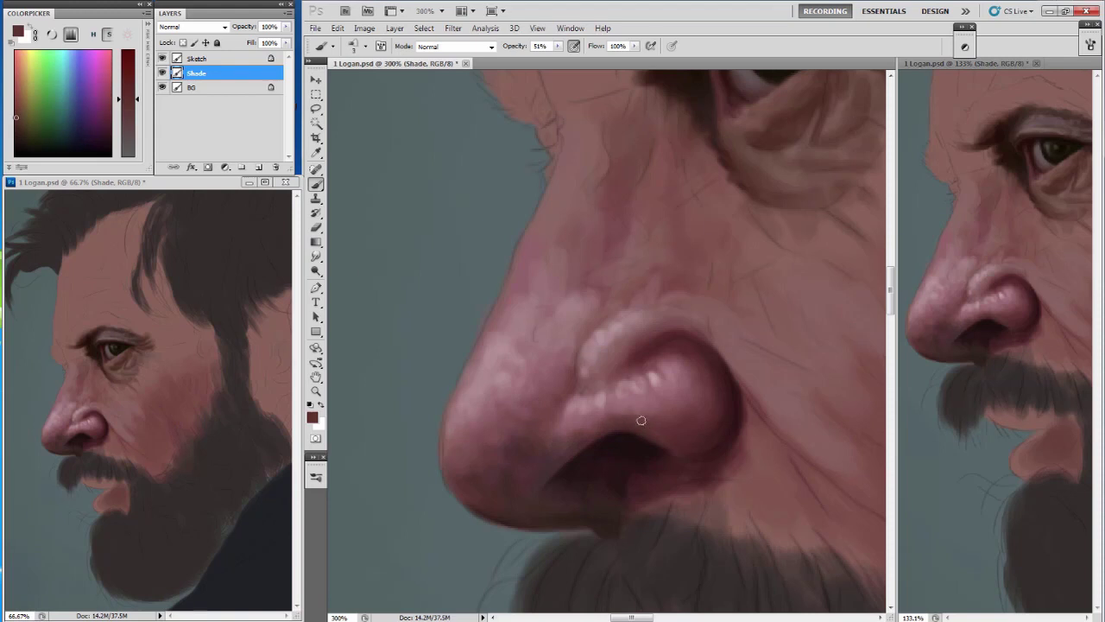
left_click(577, 441, "alt")
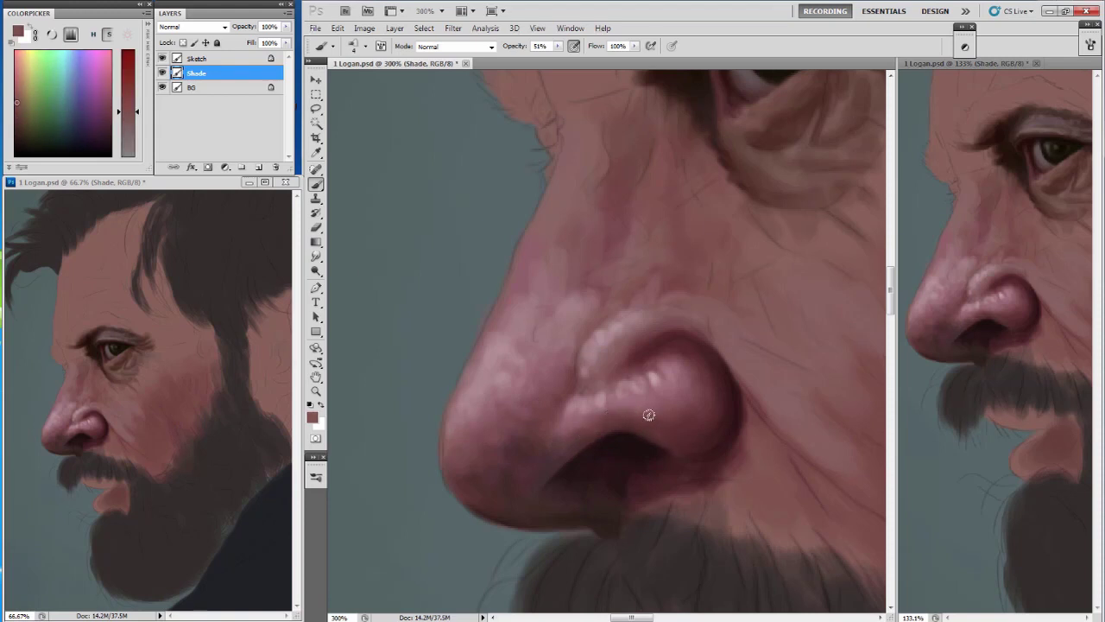
key("bracketright")
Sample a light pink and paint light strokes along the nose's left edge.
left_click(579, 423, "alt")
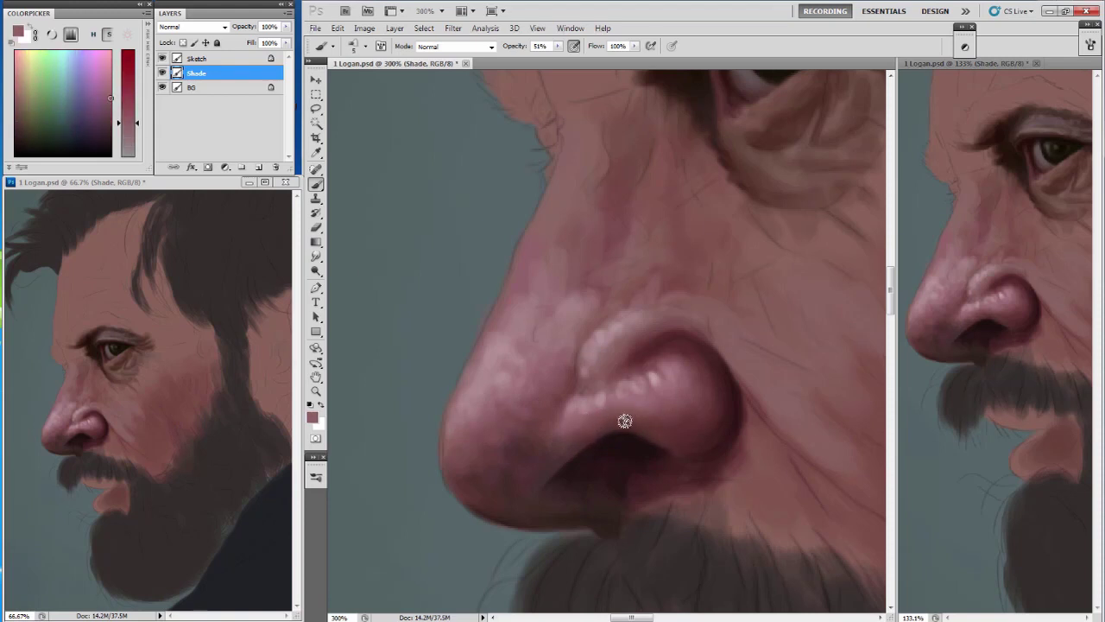
left_click(595, 399, "alt")
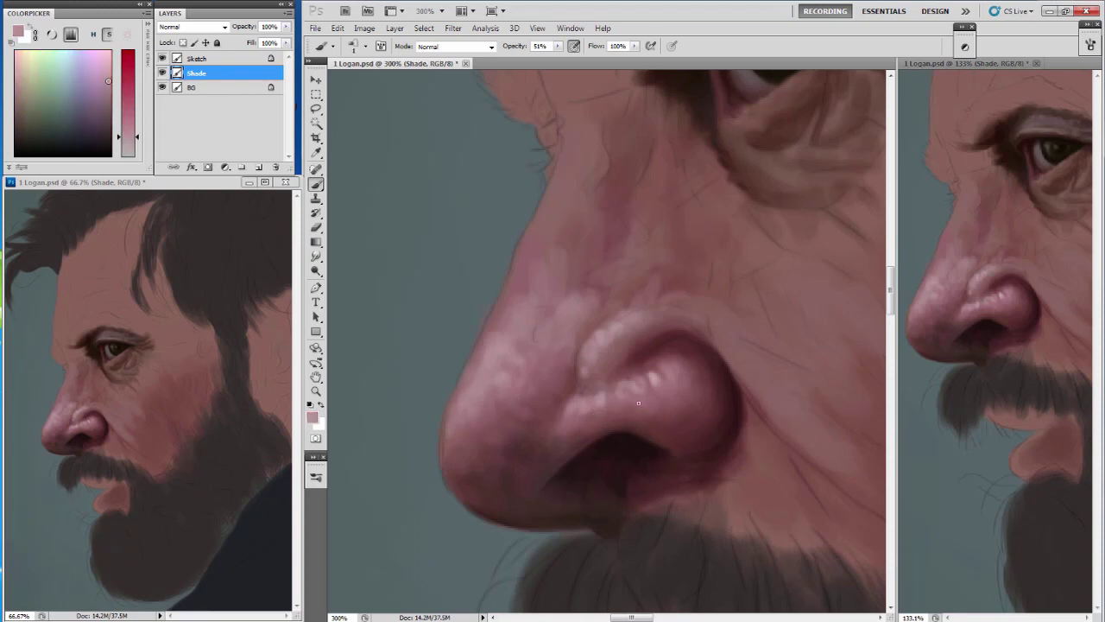
key("bracketright")
key("bracketright")
left_click(516, 401, "alt")
left_click(494, 363, "alt")
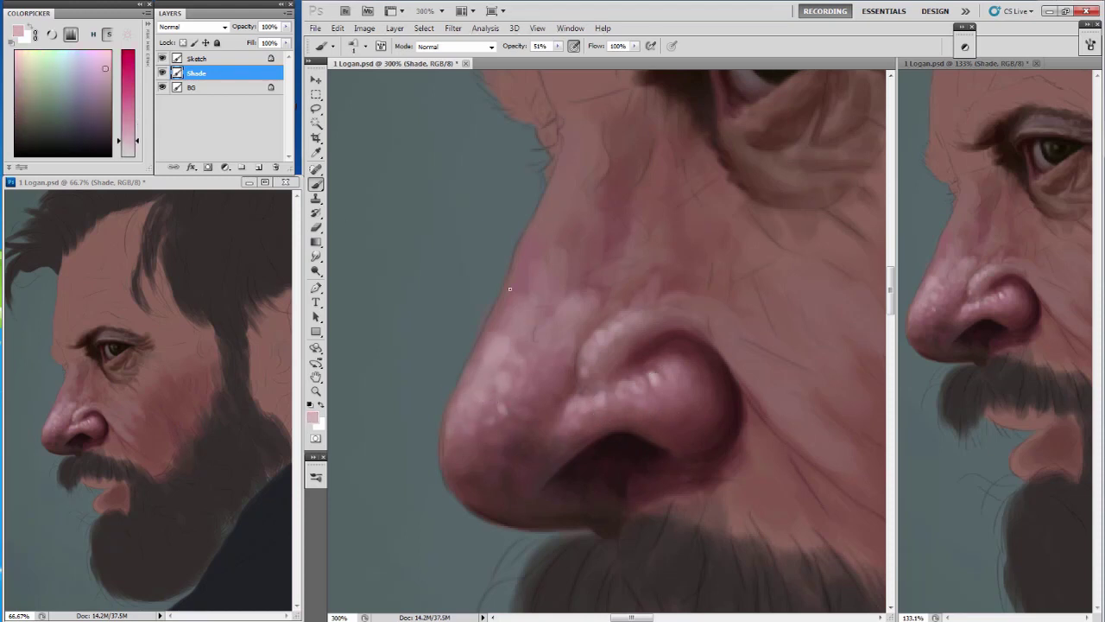
mouse_move(505, 324)
left_mouse_down()
mouse_move(502, 291)
mouse_move(475, 352)
mouse_move(526, 303)
left_mouse_up()
Lighten the nose's left edge with a long fine stroke.
mouse_move(484, 340)
left_mouse_down()
mouse_move(455, 382)
mouse_move(447, 453)
left_mouse_up()
scroll(461, 384, "down", 1)
key("bracketleft")
key("bracketright")
key("bracketright")
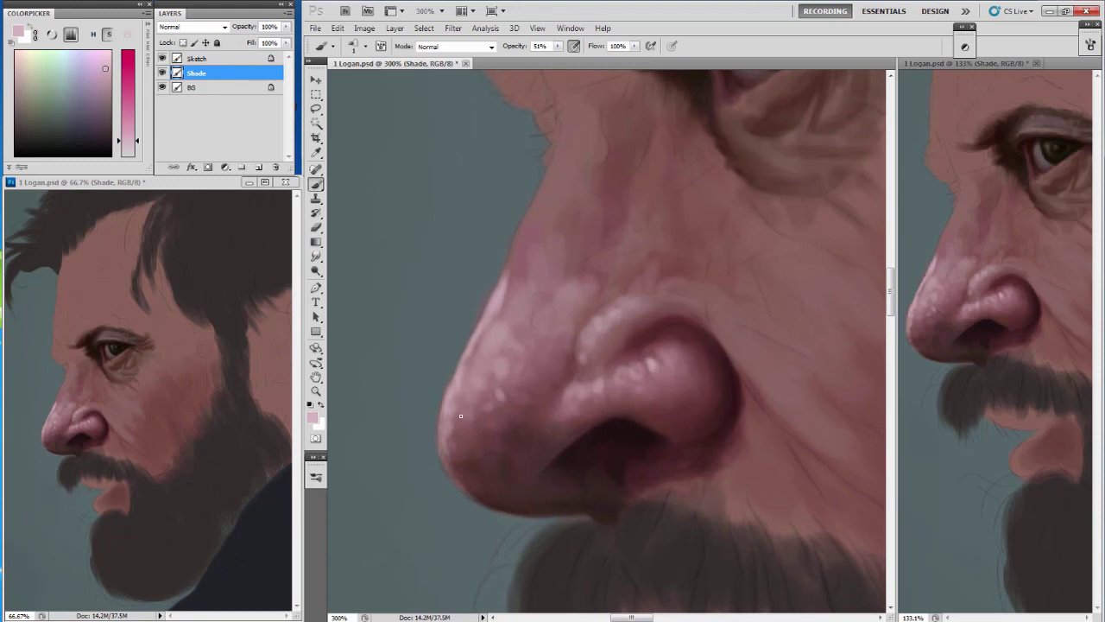
left_click_drag(435, 337, 450, 413)
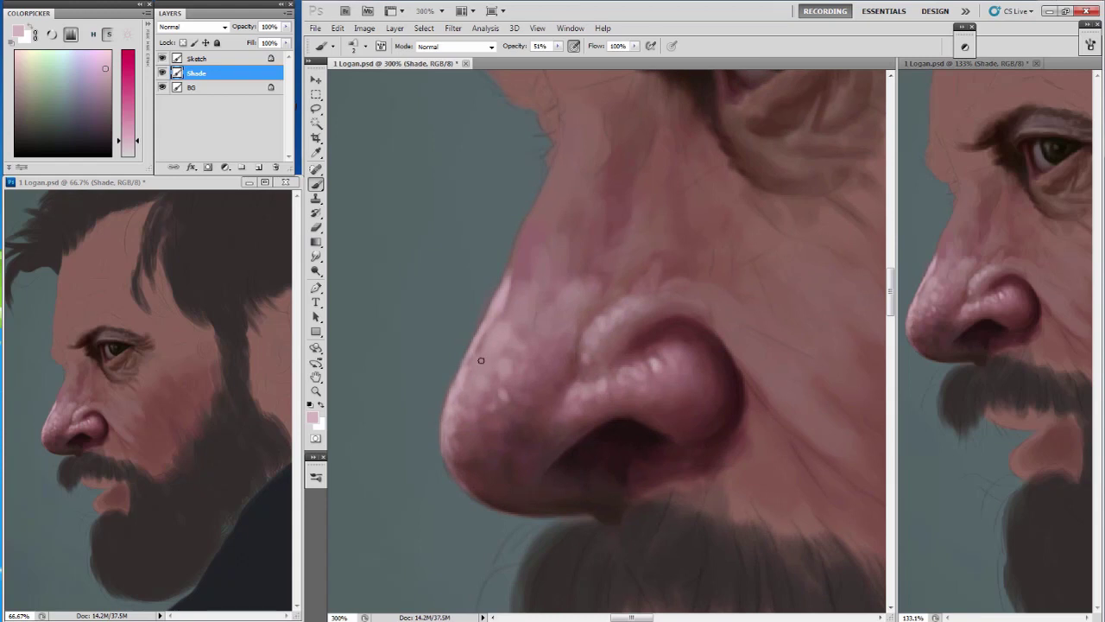
mouse_move(553, 216)
left_mouse_down()
mouse_move(535, 307)
mouse_move(489, 335)
left_mouse_up()
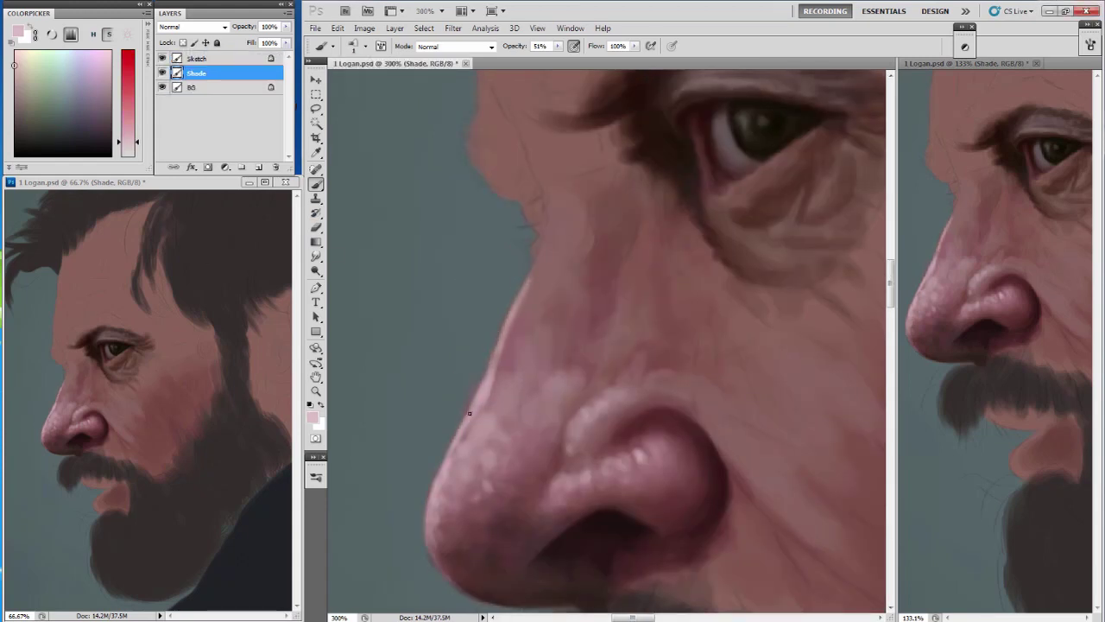
Lock transparent pixels on the Shade layer and lighten the upper nose bridge with pink.
key("slash")
key("bracketright")
key("bracketright")
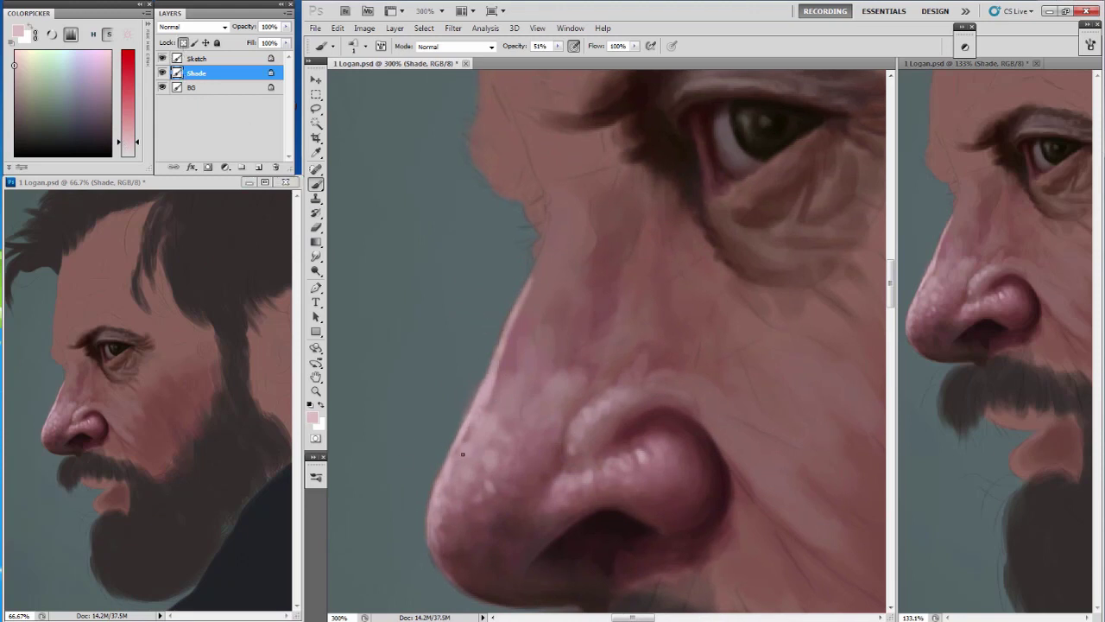
mouse_move(544, 235)
left_mouse_down()
mouse_move(532, 311)
mouse_move(553, 298)
mouse_move(530, 333)
left_mouse_up()
left_click(530, 333, "alt")
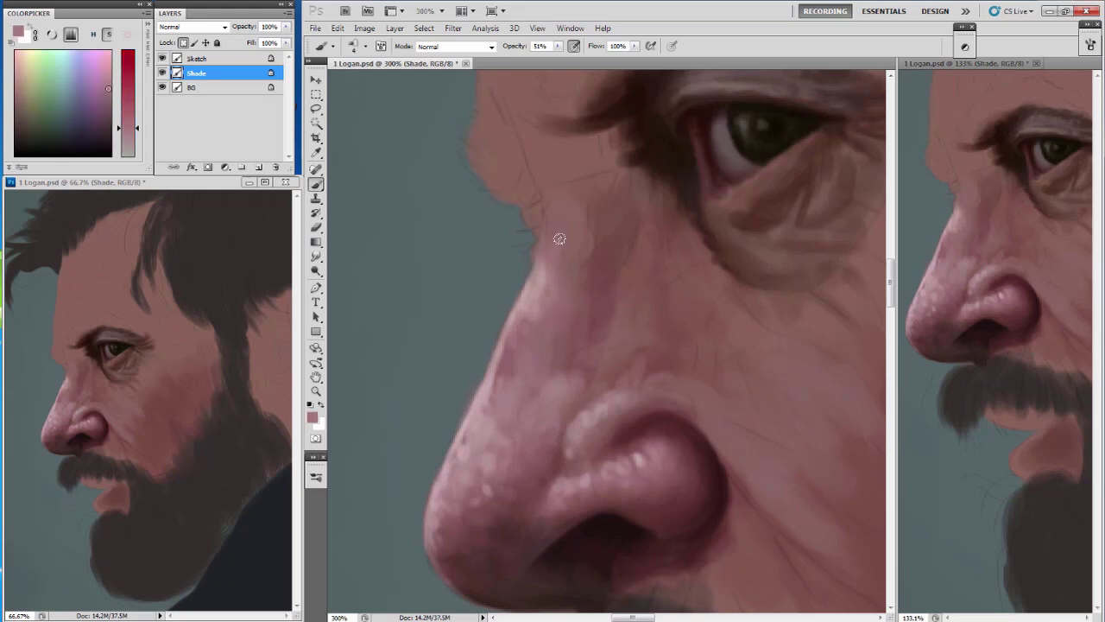
key("bracketright")
left_click_drag(555, 267, 555, 323)
Blend the bright pink spot into the bridge and dab faint mauve blotches.
key("bracketright")
key("bracketright")
key("bracketright")
mouse_move(577, 278)
left_mouse_down()
mouse_move(552, 306)
mouse_move(547, 353)
mouse_move(587, 354)
mouse_move(620, 335)
left_mouse_up()
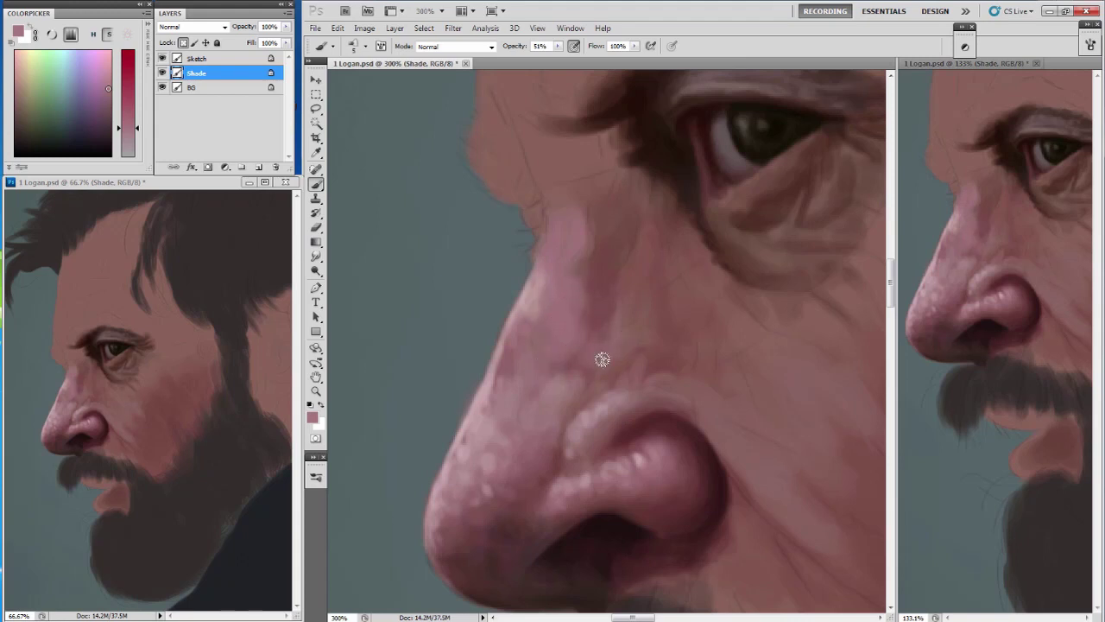
left_click(598, 327, "alt")
key("bracketright")
key("bracketright")
key("bracketright")
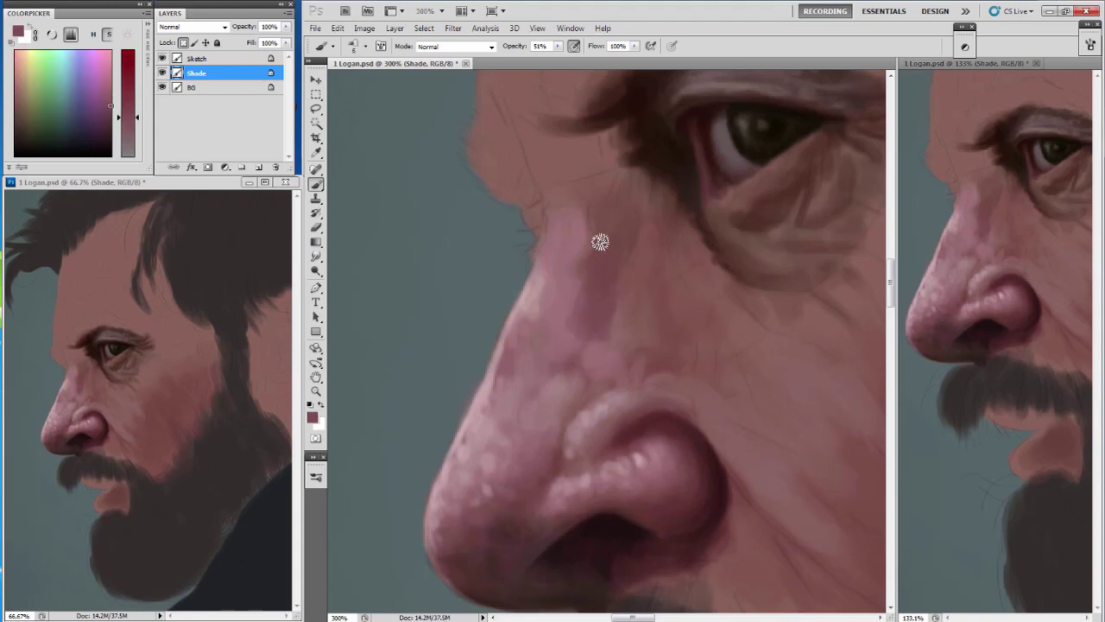
left_click_drag(575, 267, 575, 304)
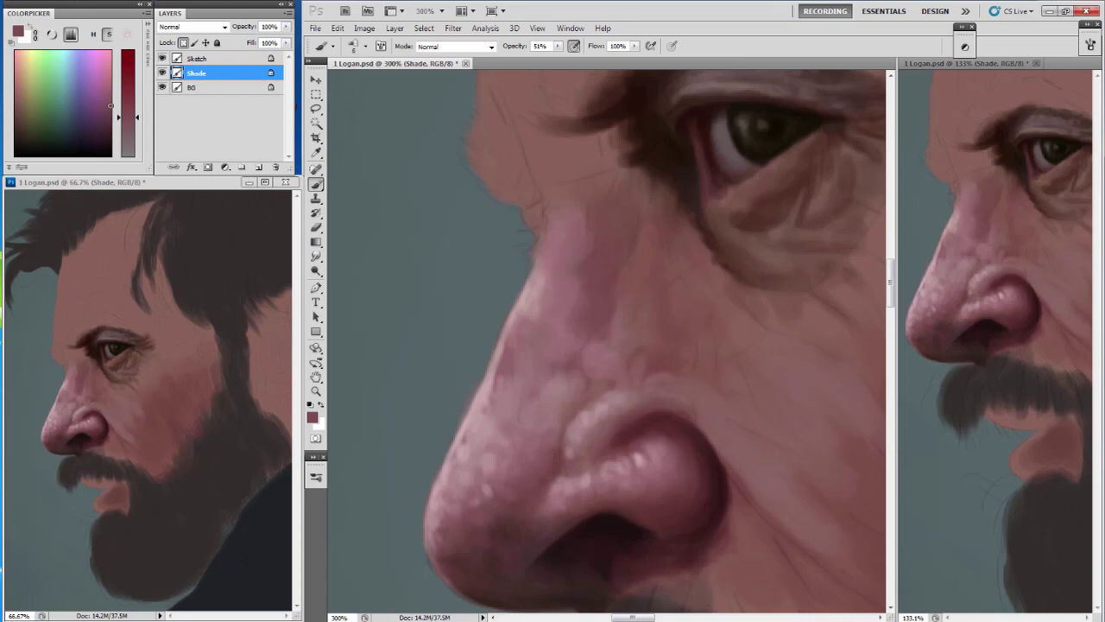
Add light pink strokes along the nose edge and faint dark mauve spots up the nose.
left_click(518, 284, "alt")
key("bracketleft")
key("bracketleft")
left_click_drag(503, 380, 543, 303)
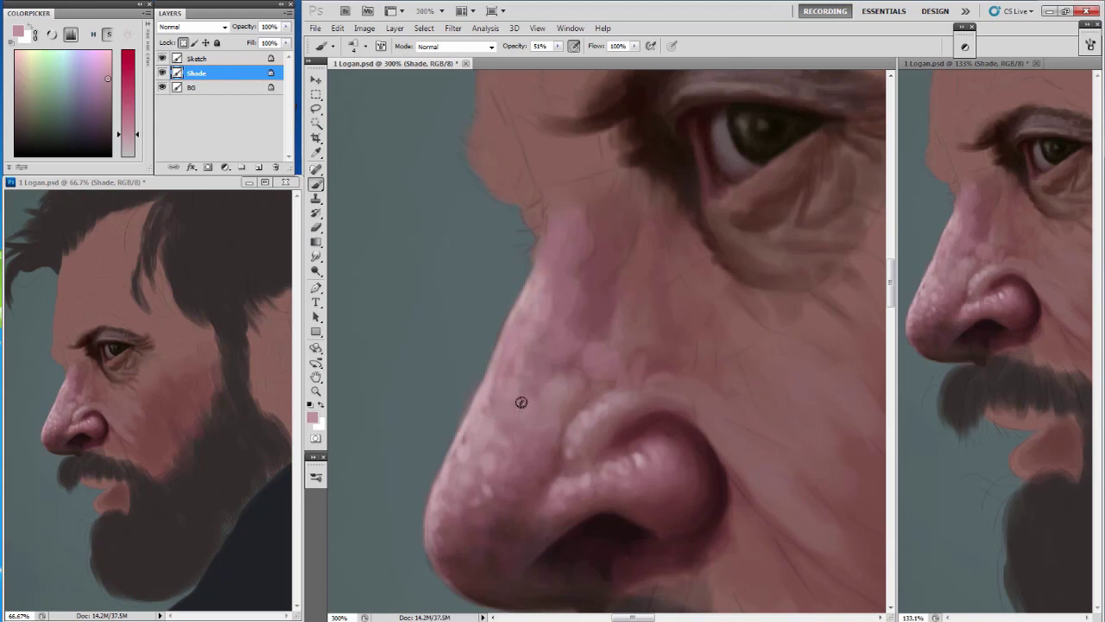
left_click(543, 386, "alt")
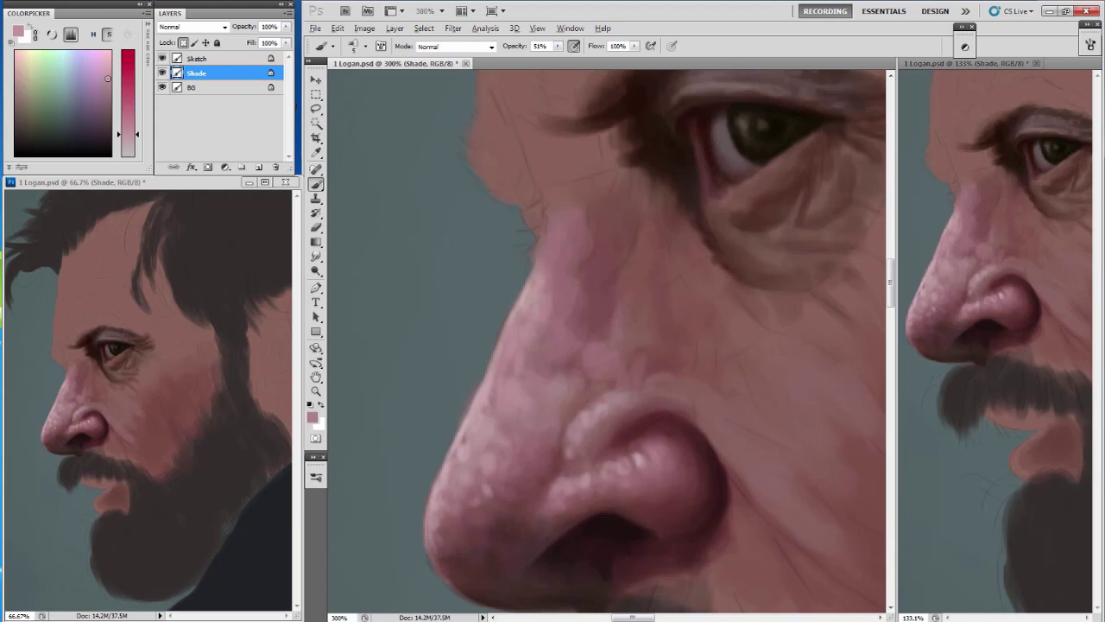
left_click(500, 393, "alt")
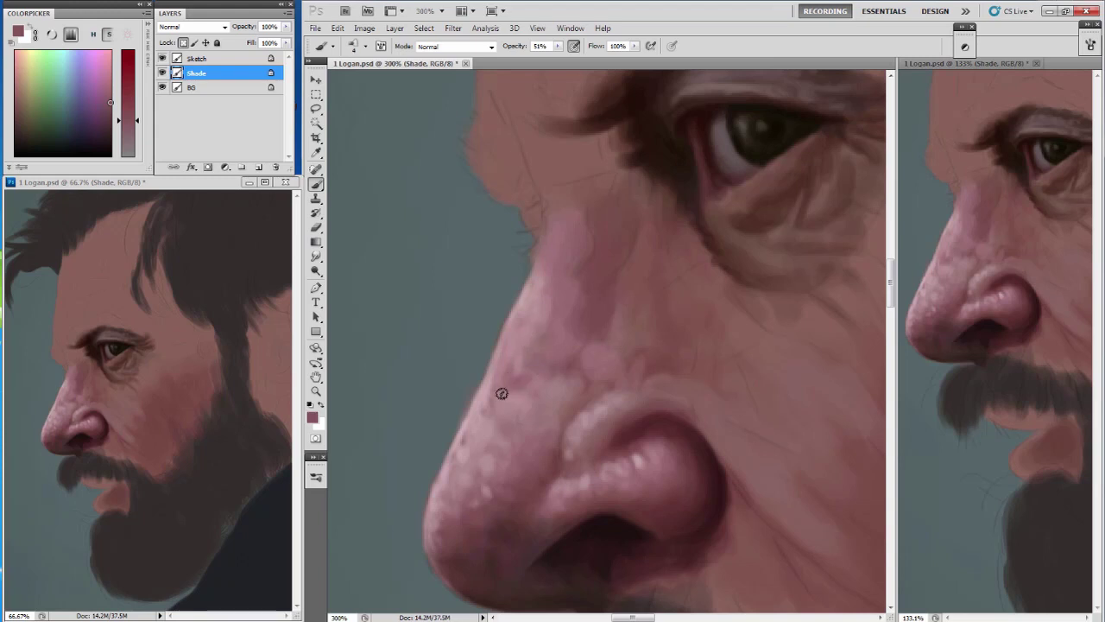
left_click_drag(559, 365, 557, 352)
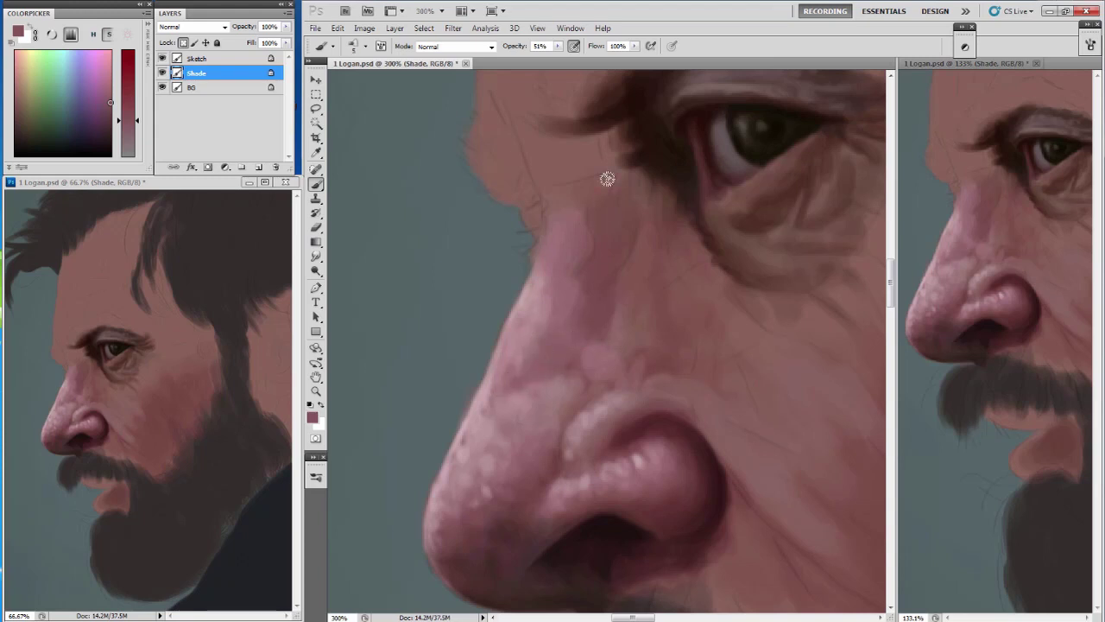
left_click(109, 95)
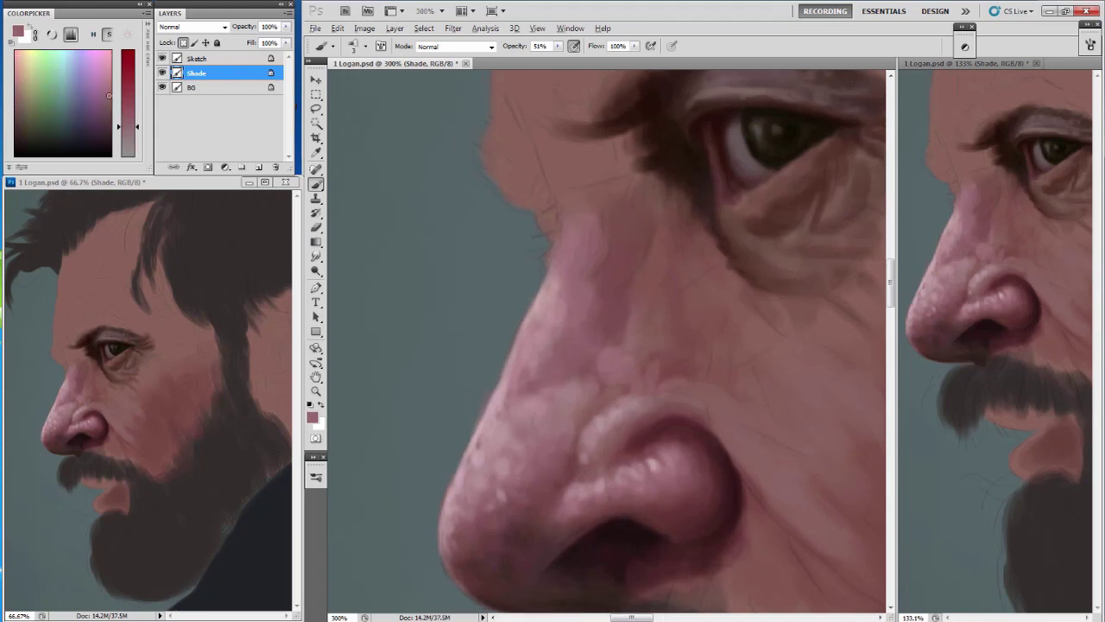
left_click(587, 345, "alt")
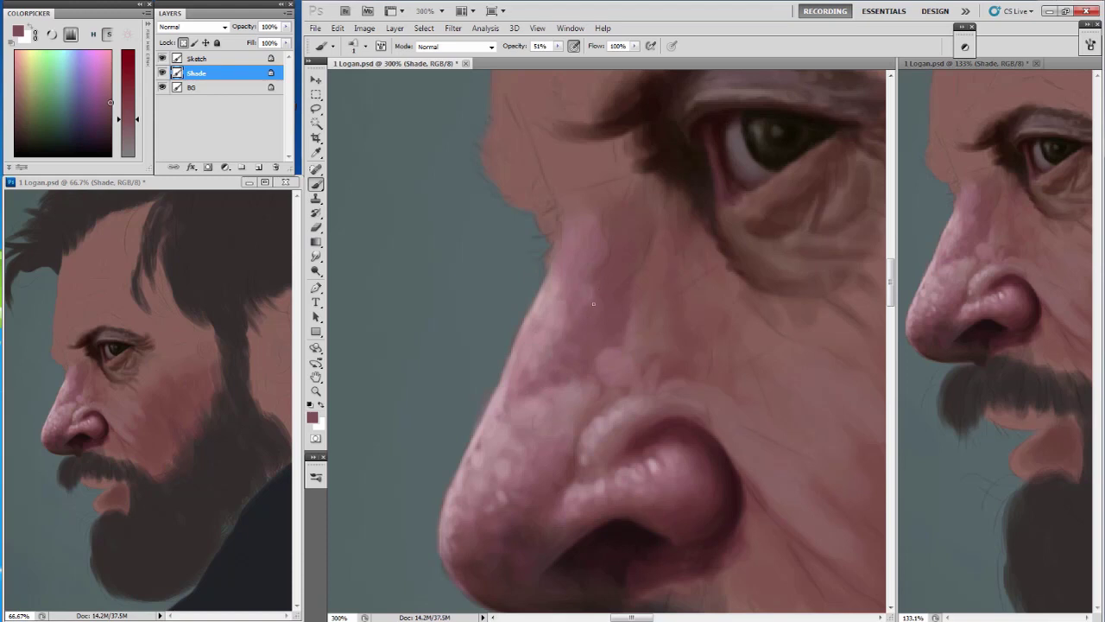
Pick a darker red, enlarge the brush slightly and darken a small patch on the nose.
left_click(644, 253, "alt")
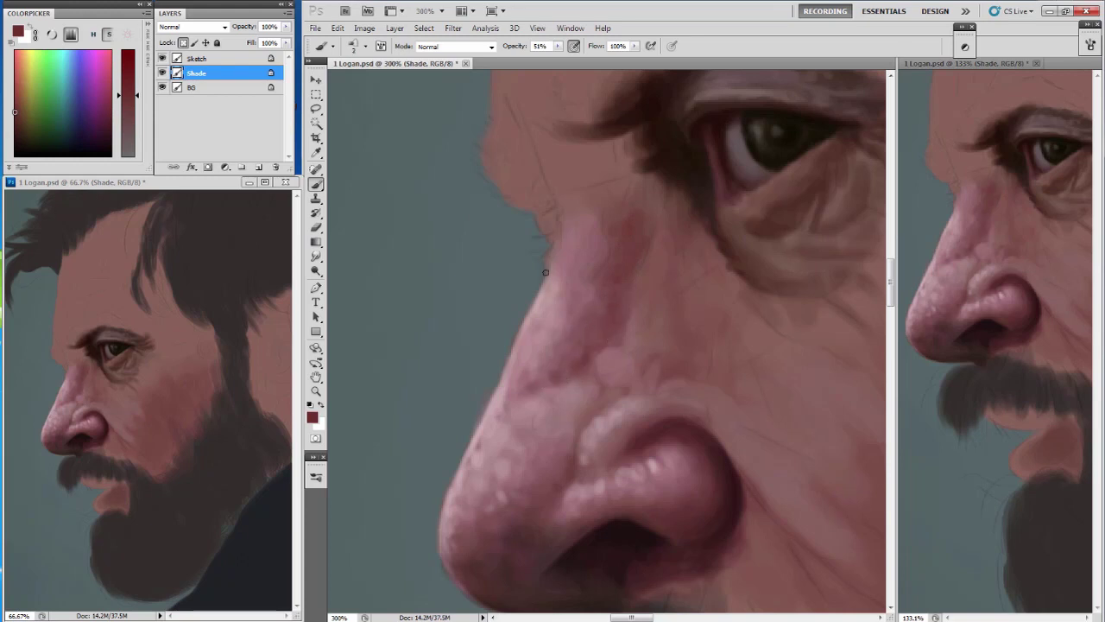
left_click_drag(592, 345, 543, 316)
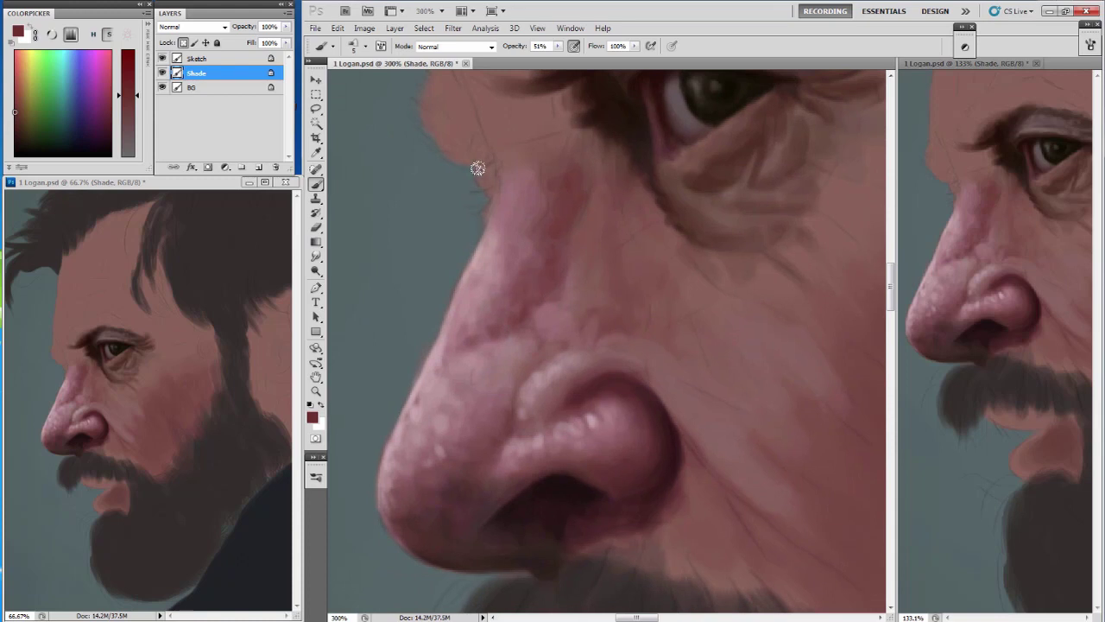
left_click_drag(468, 358, 476, 306)
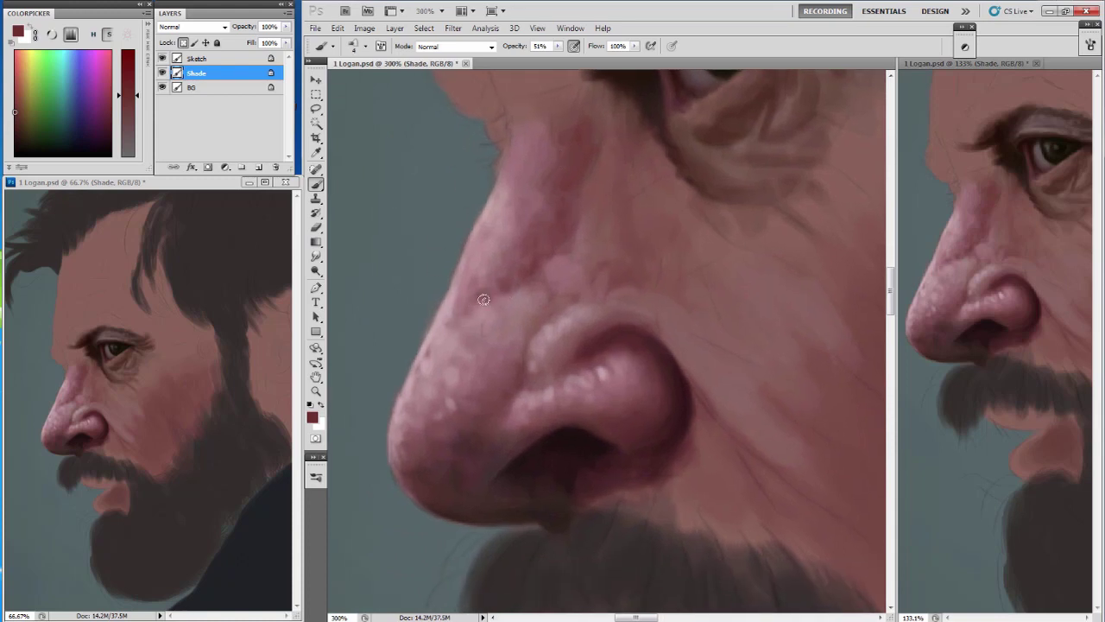
left_click(522, 303, "alt")
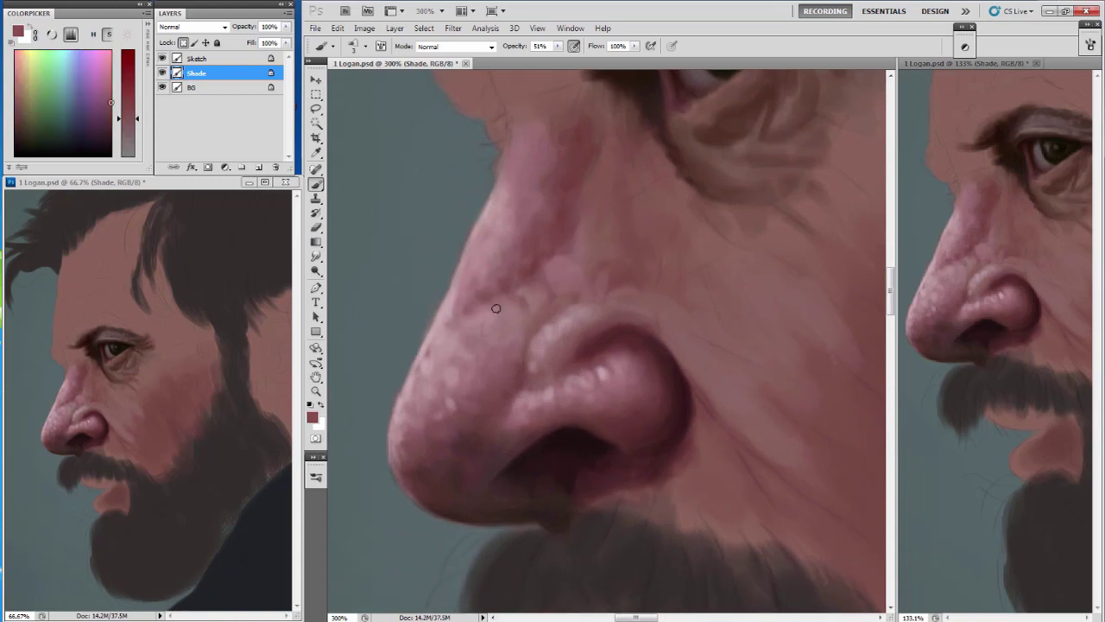
key("bracketright")
left_click_drag(516, 291, 529, 288)
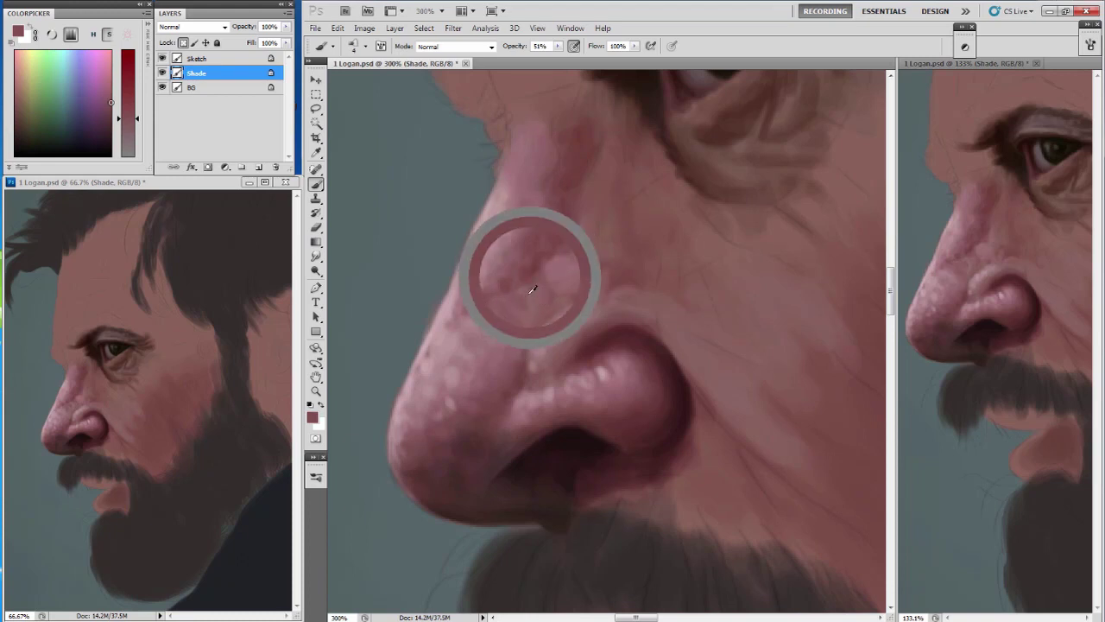
Sample fresh skin tones from the nose and reframe the view on the upper nose.
left_click(510, 318, "alt")
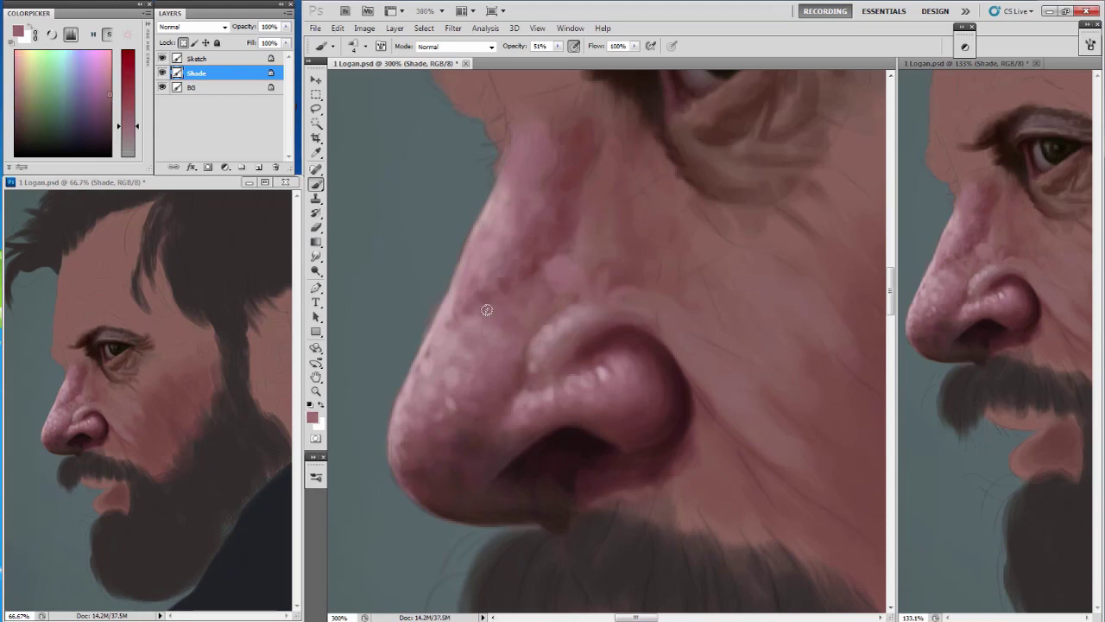
left_click(493, 202, "alt")
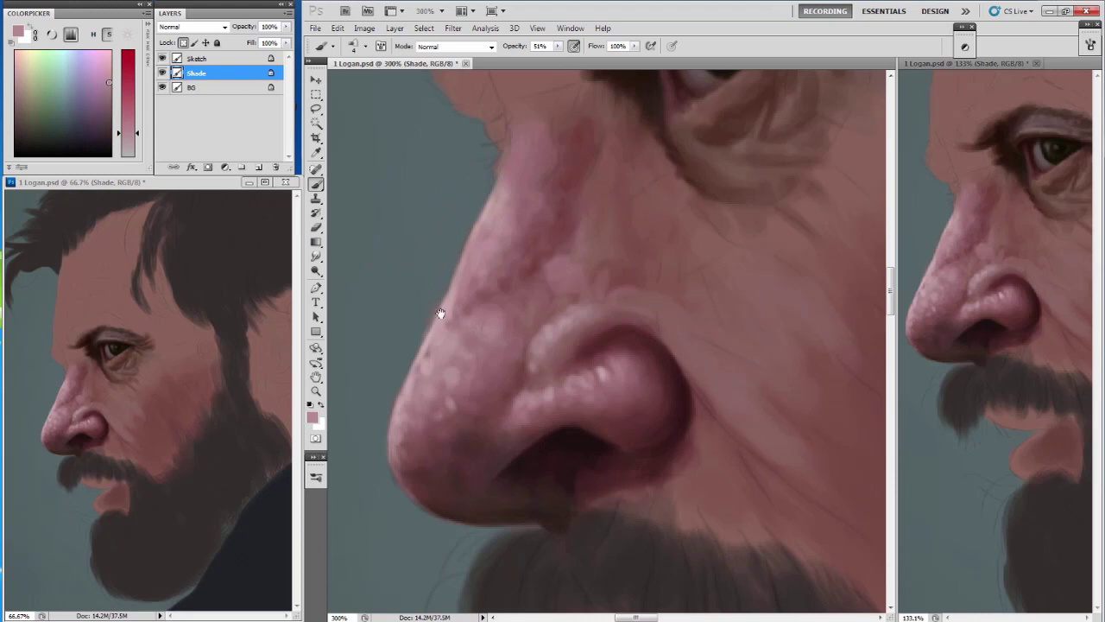
scroll(466, 336, "up", 1)
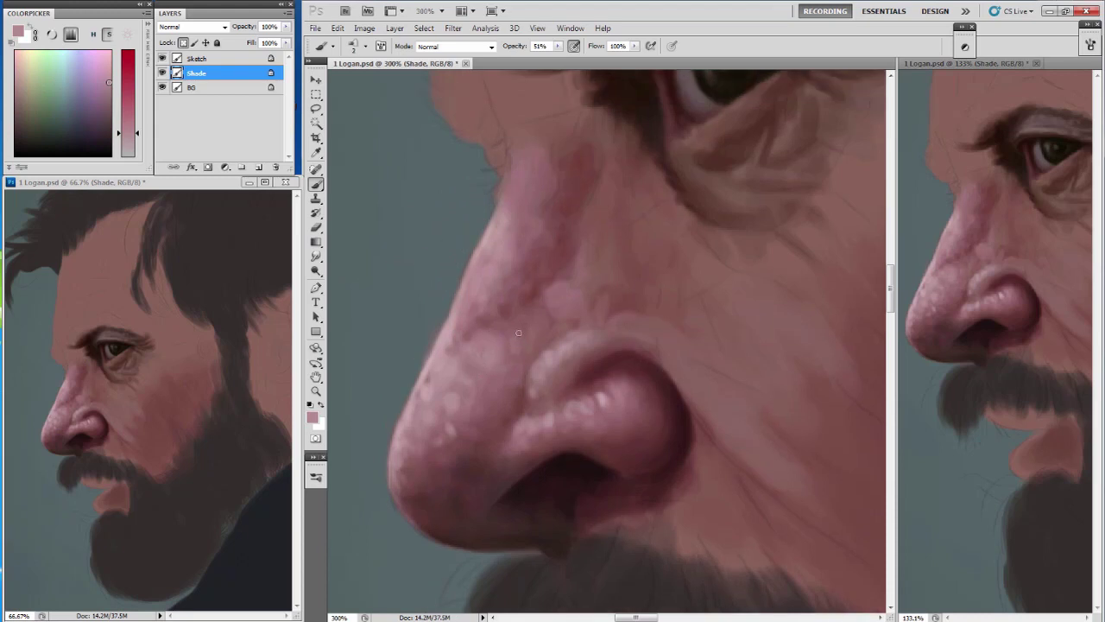
scroll(497, 250, "up", 1)
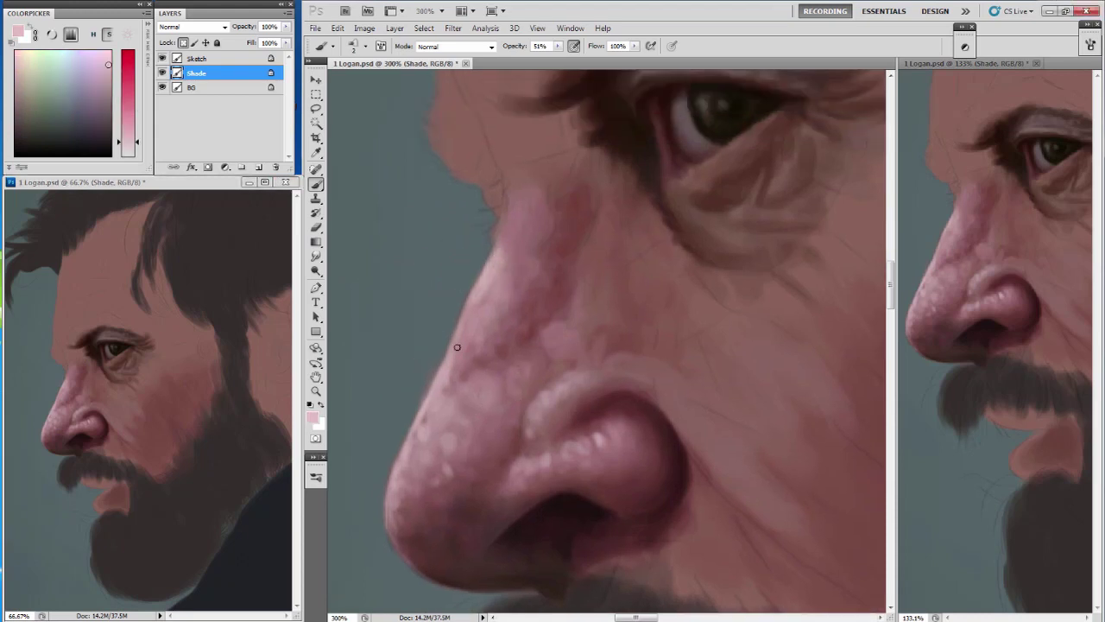
scroll(449, 347, "down", 1)
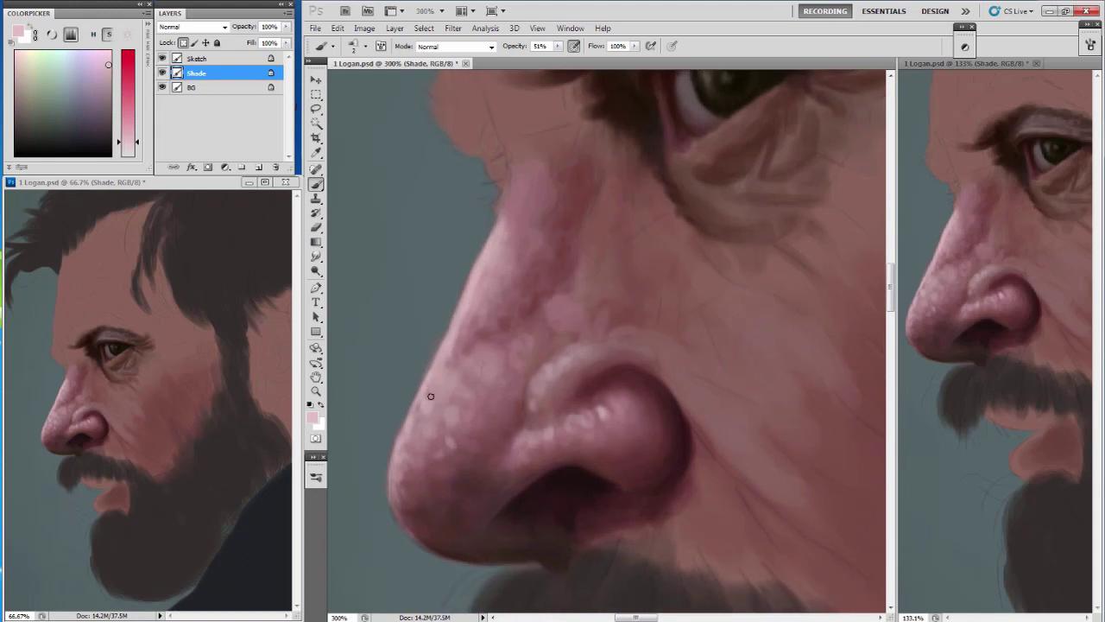
scroll(430, 395, "down", 3)
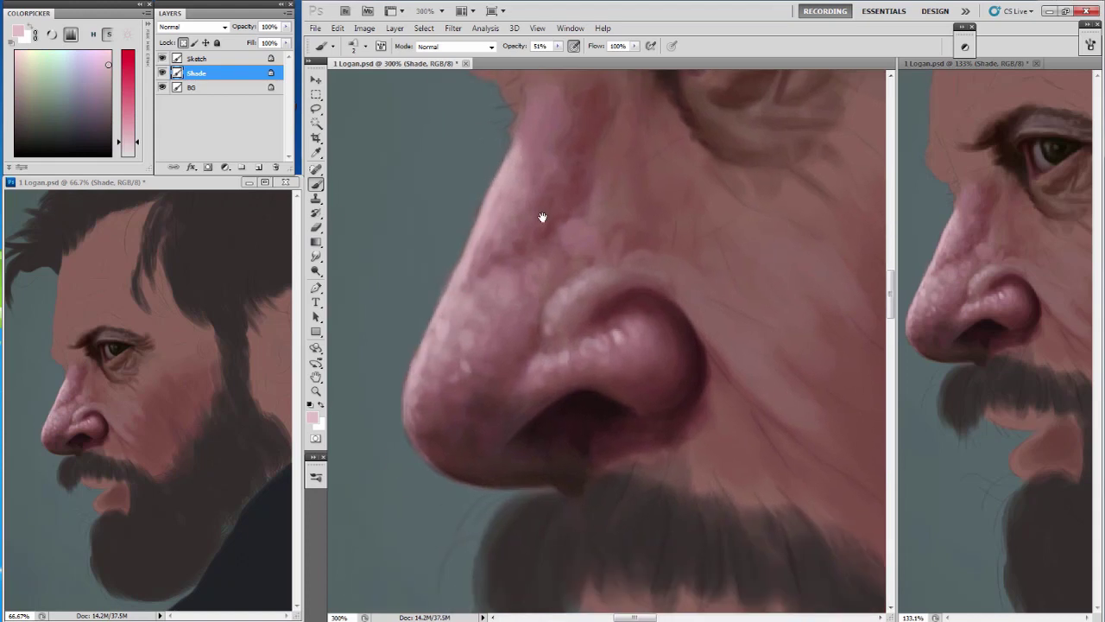
scroll(529, 251, "up", 5)
scroll(453, 363, "down", 4)
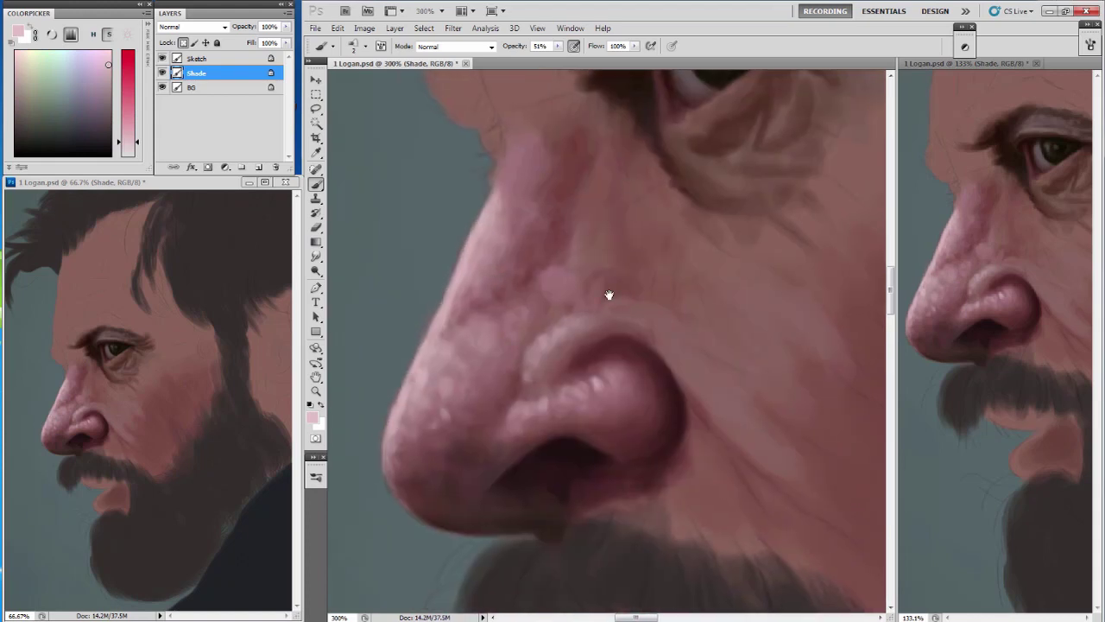
scroll(505, 288, "right", 2)
scroll(488, 229, "down", 1)
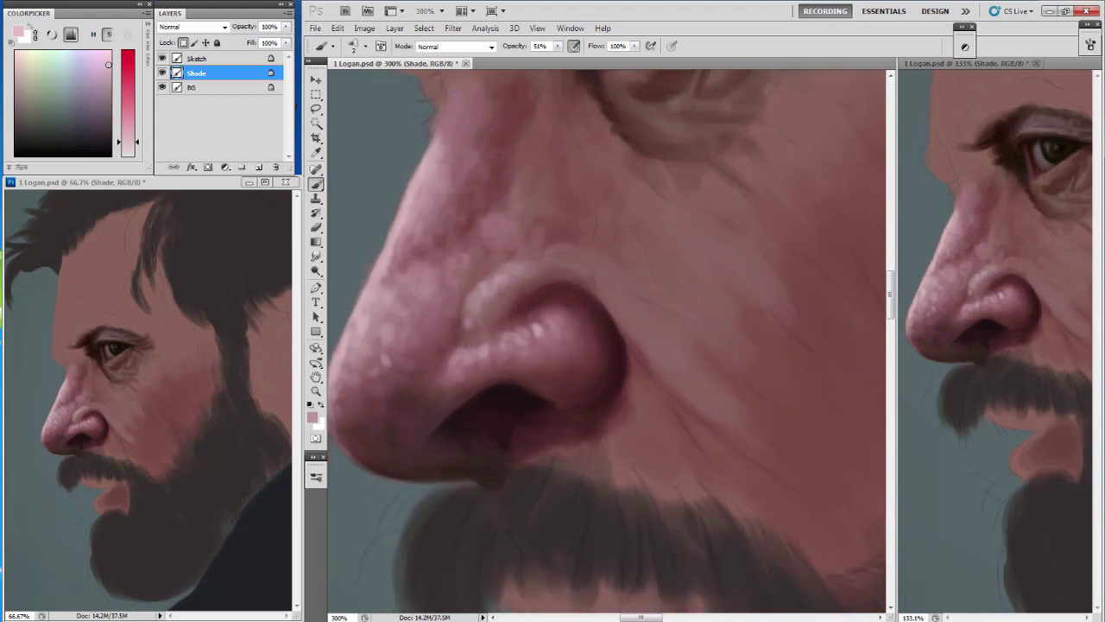
Sample progressively lighter skin tones, ending on a near-white highlight colour.
left_click(424, 205, "alt")
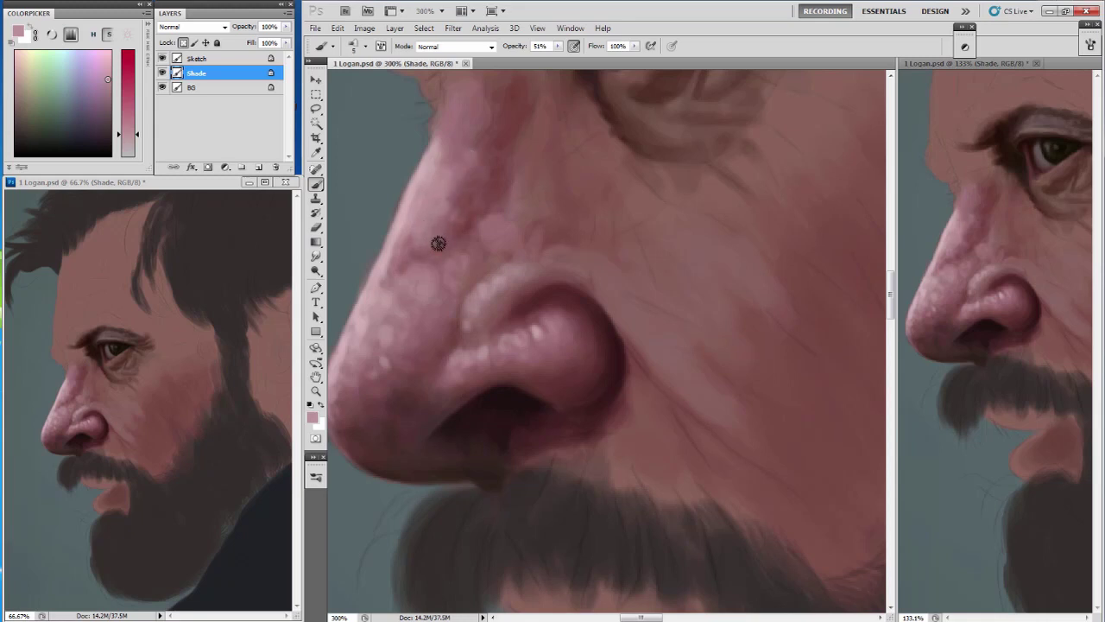
left_click(429, 229, "alt")
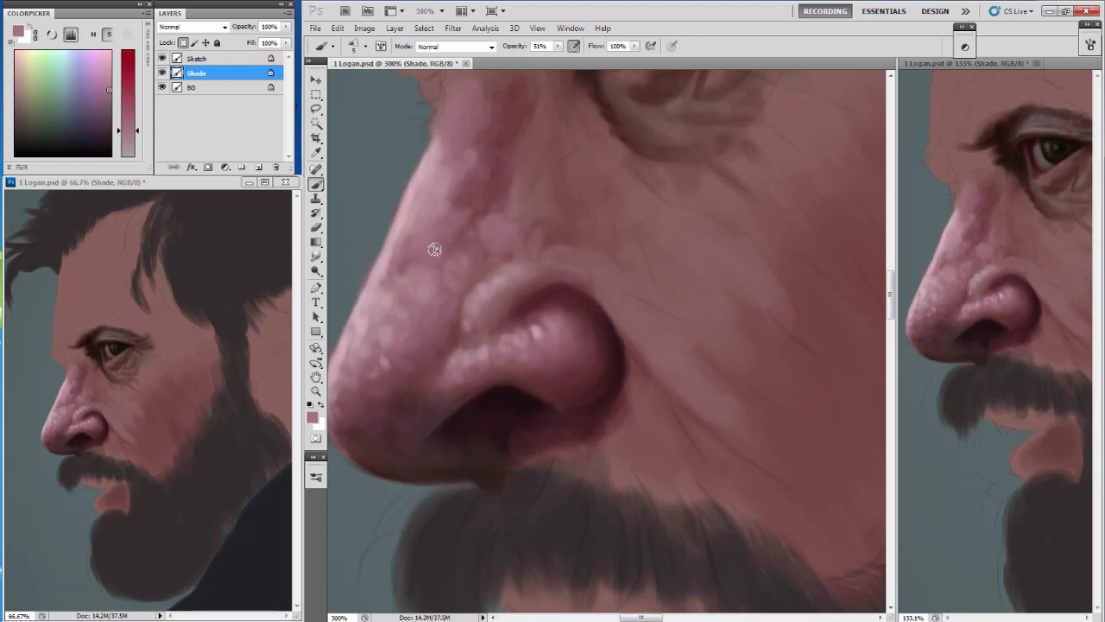
key("bracketright")
left_click(404, 245, "alt")
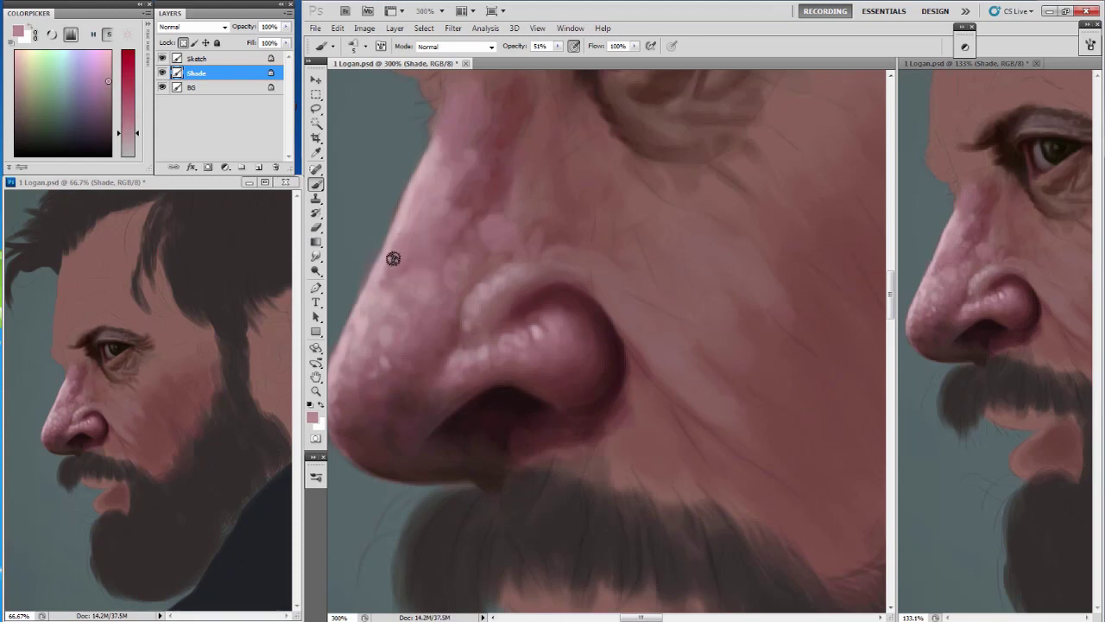
key("bracketleft")
key("bracketleft")
left_click(394, 256, "alt")
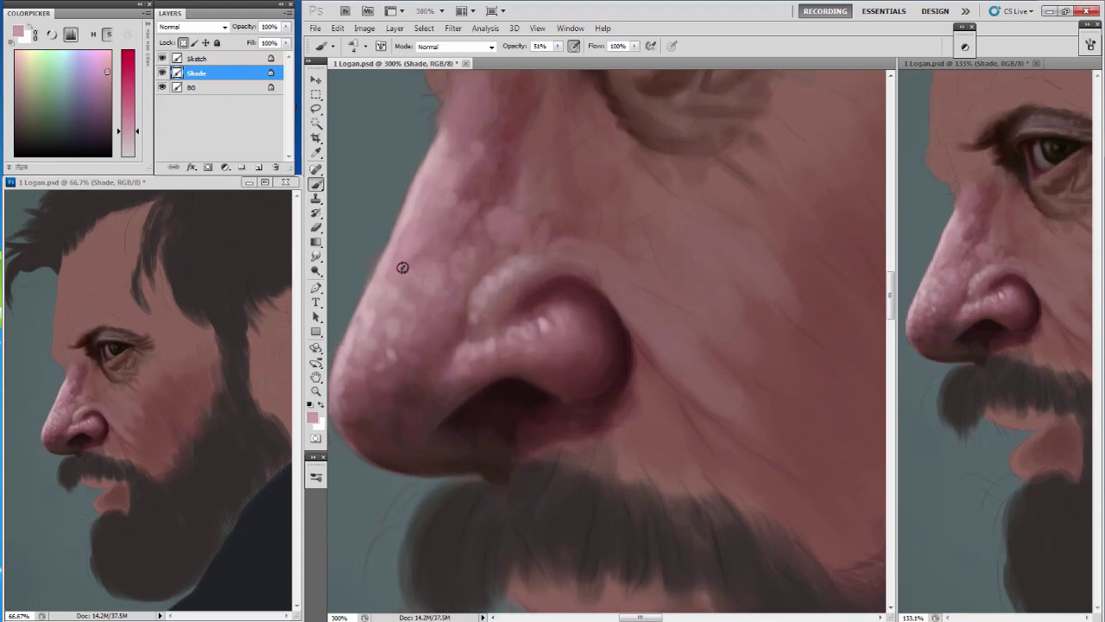
left_click(436, 258, "alt")
Dab pale pink highlight speckles along the nose and its ridge.
mouse_move(437, 276)
left_mouse_down()
mouse_move(476, 255)
mouse_move(467, 261)
left_mouse_up()
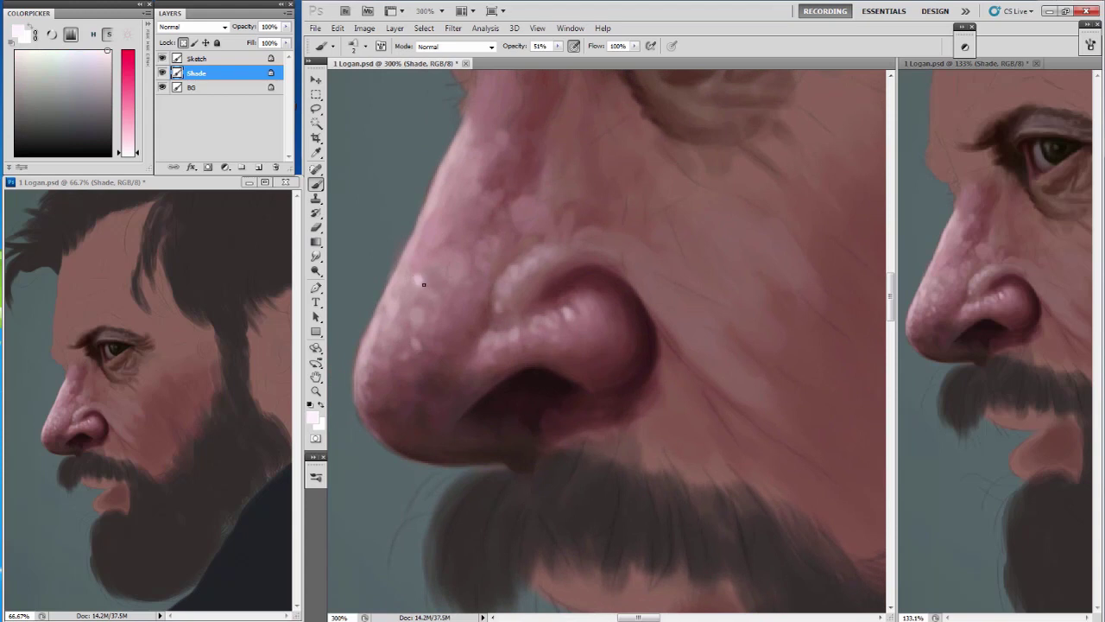
left_click(425, 265)
left_click(437, 270)
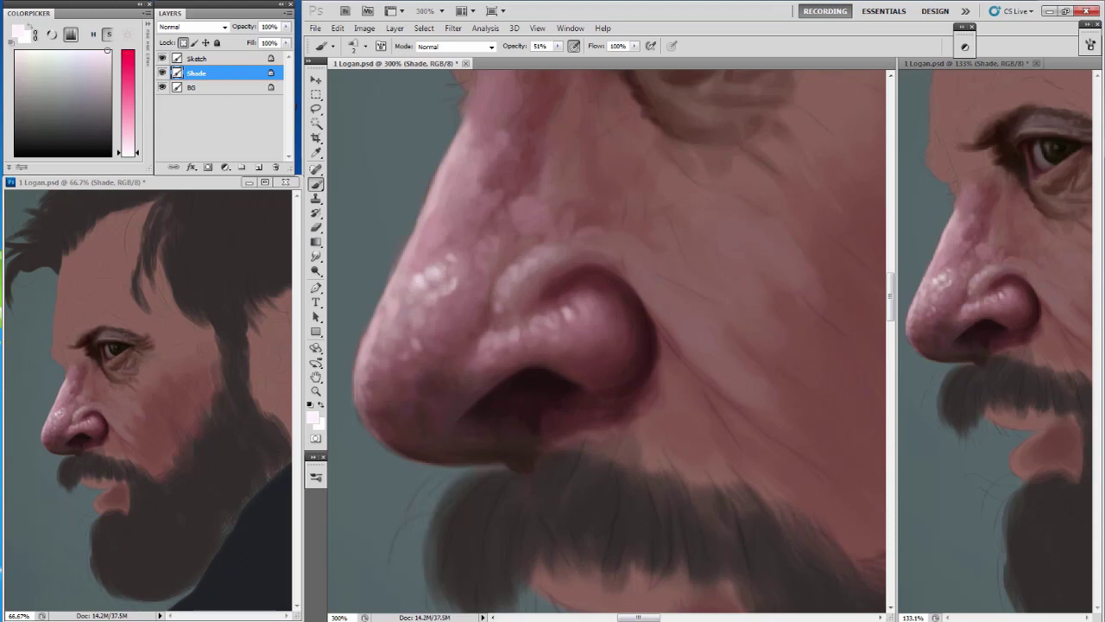
left_click(427, 285, "alt")
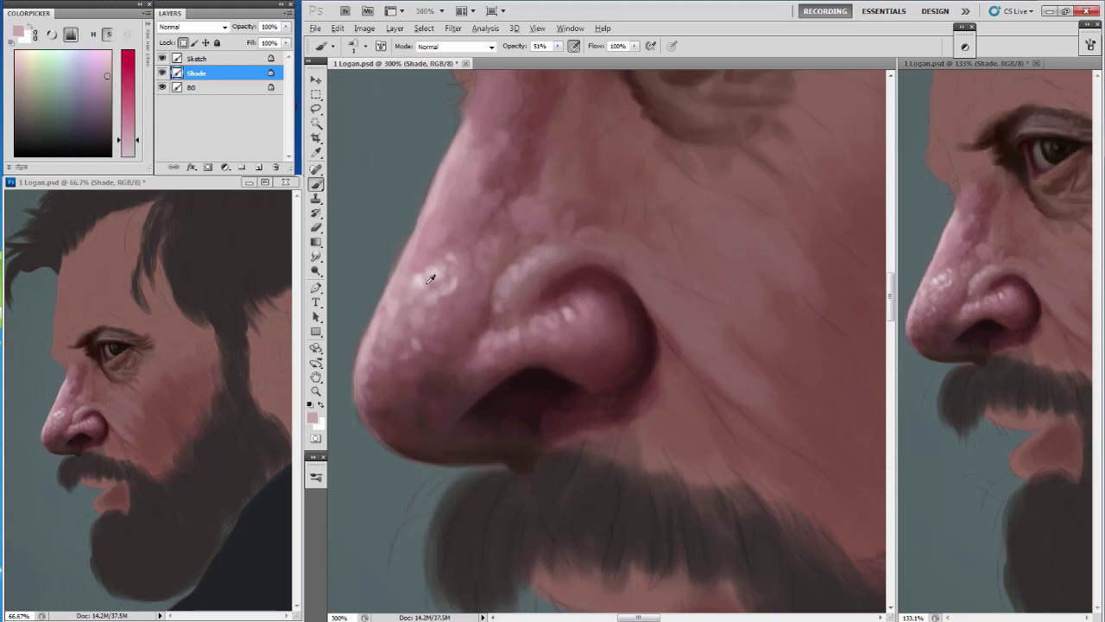
left_click(430, 279, "alt")
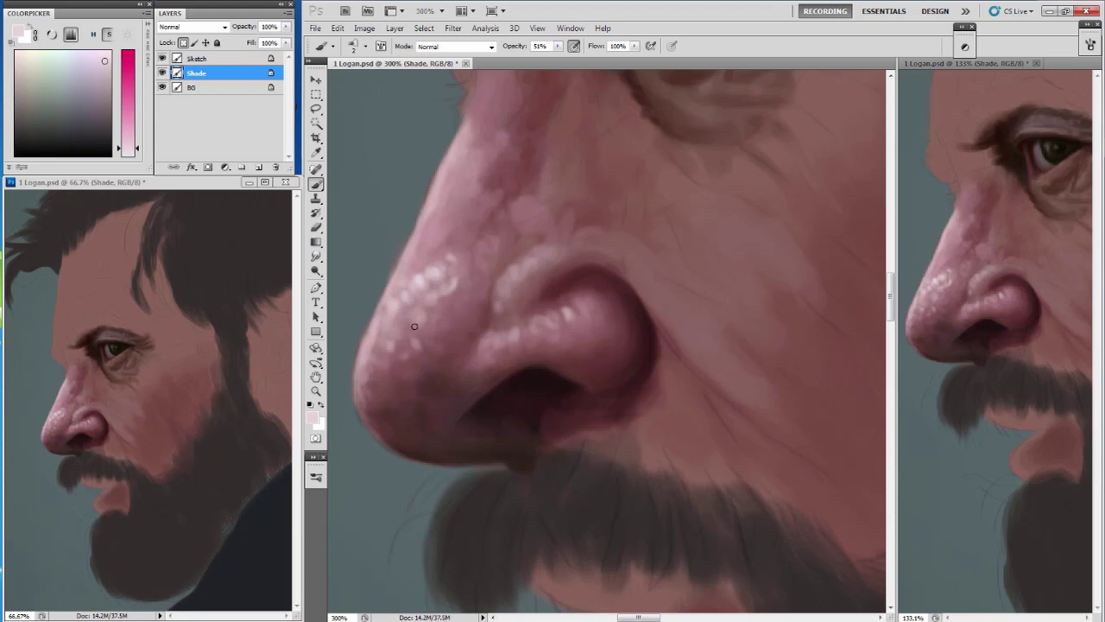
scroll(446, 268, "up", 3)
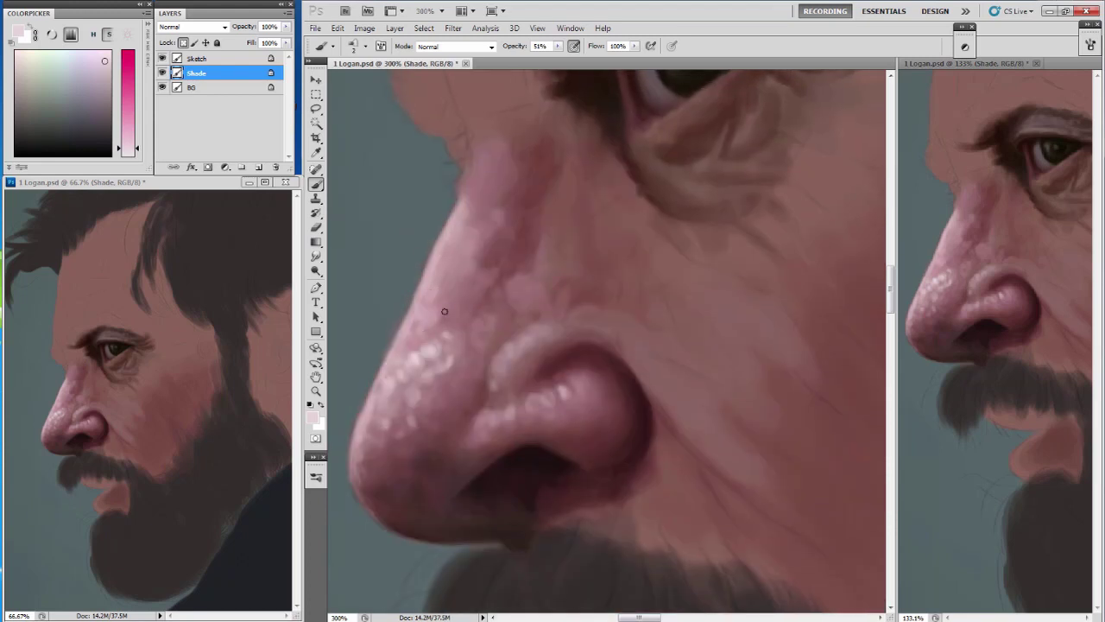
left_click(472, 232)
left_click_drag(434, 284, 493, 192)
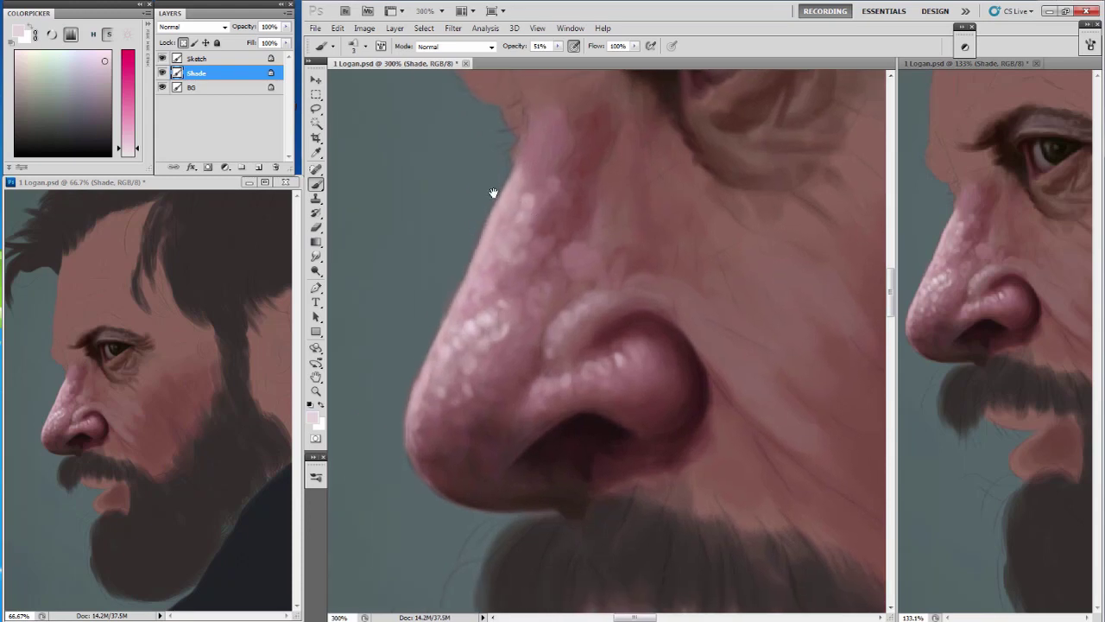
key("ctrl+plus")
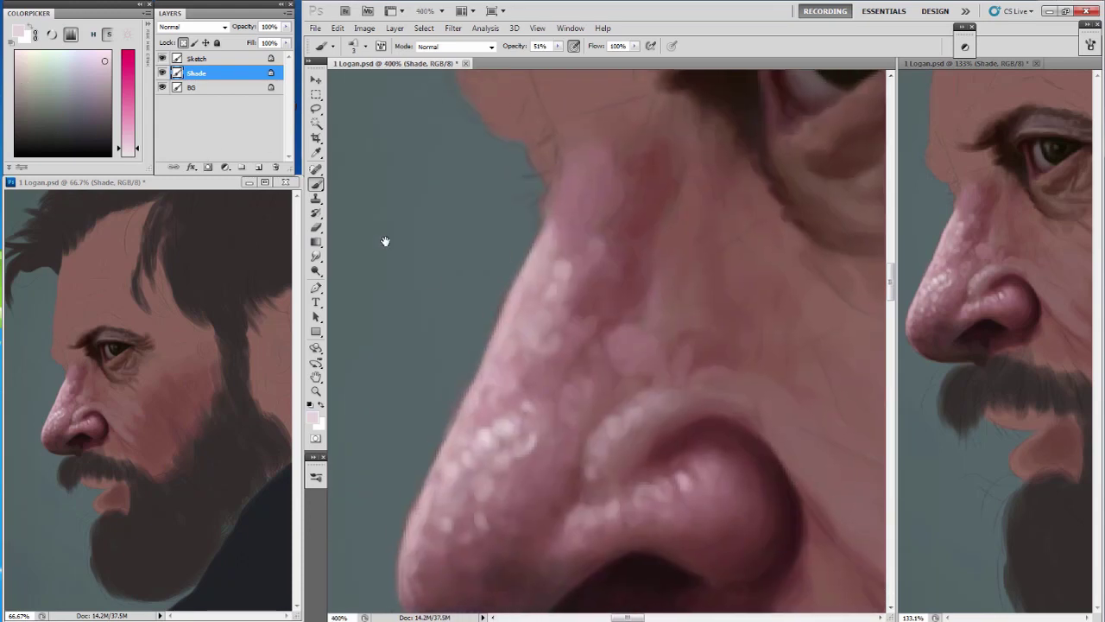
At 600% with the pixel grid hidden, paint light strokes along the nose edge.
key("bracketleft")
key("ctrl+plus")
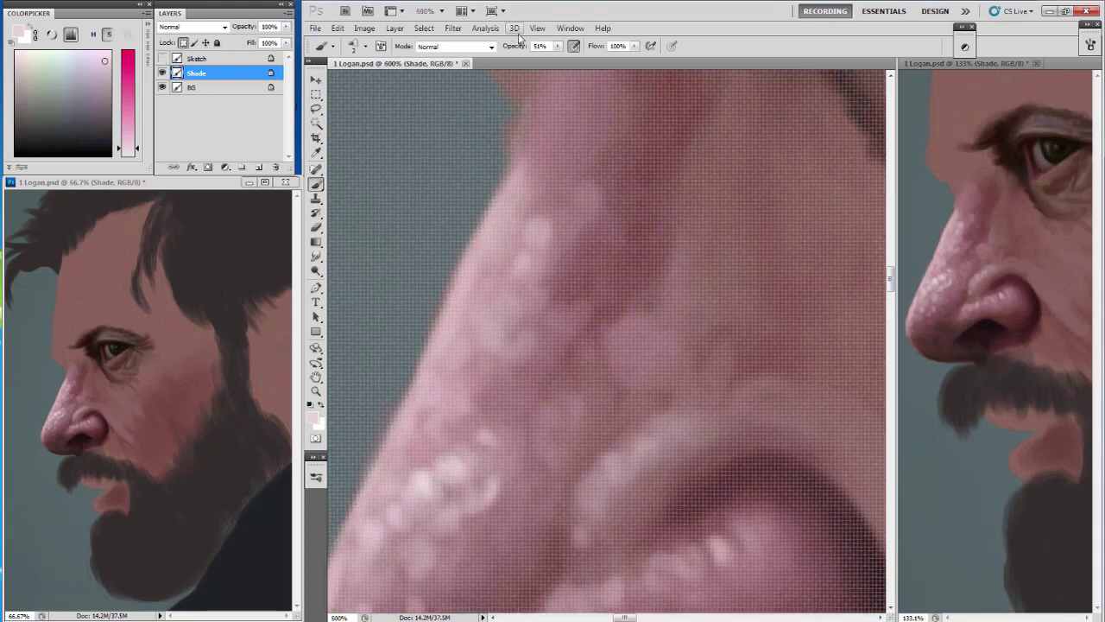
left_click(537, 28)
left_click(547, 201)
mouse_move(546, 195)
left_mouse_down()
mouse_move(527, 255)
mouse_move(574, 180)
mouse_move(564, 230)
mouse_move(498, 328)
mouse_move(469, 420)
mouse_move(513, 284)
mouse_move(466, 390)
left_mouse_up()
key("bracketright")
key("bracketright")
key("bracketleft")
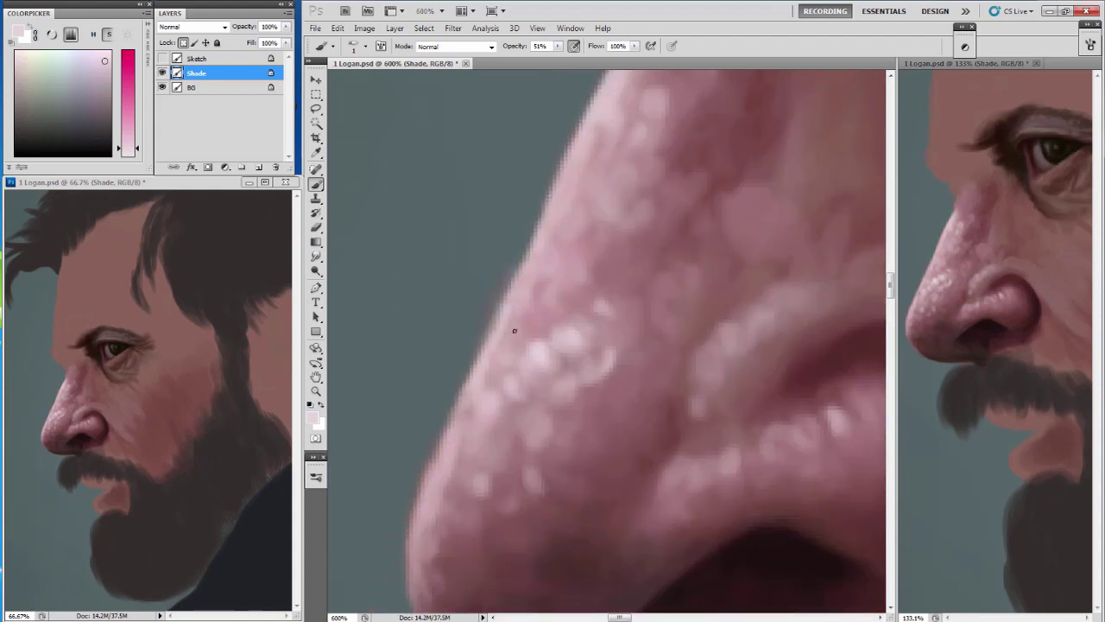
left_click_drag(514, 331, 506, 316)
key("bracketright")
mouse_move(468, 387)
left_mouse_down()
mouse_move(495, 331)
mouse_move(461, 394)
mouse_move(500, 262)
mouse_move(463, 362)
left_mouse_up()
key("bracketright")
Unlock transparent pixels on the Shade layer and trim the nose edge with background grey.
left_click(474, 342, "alt")
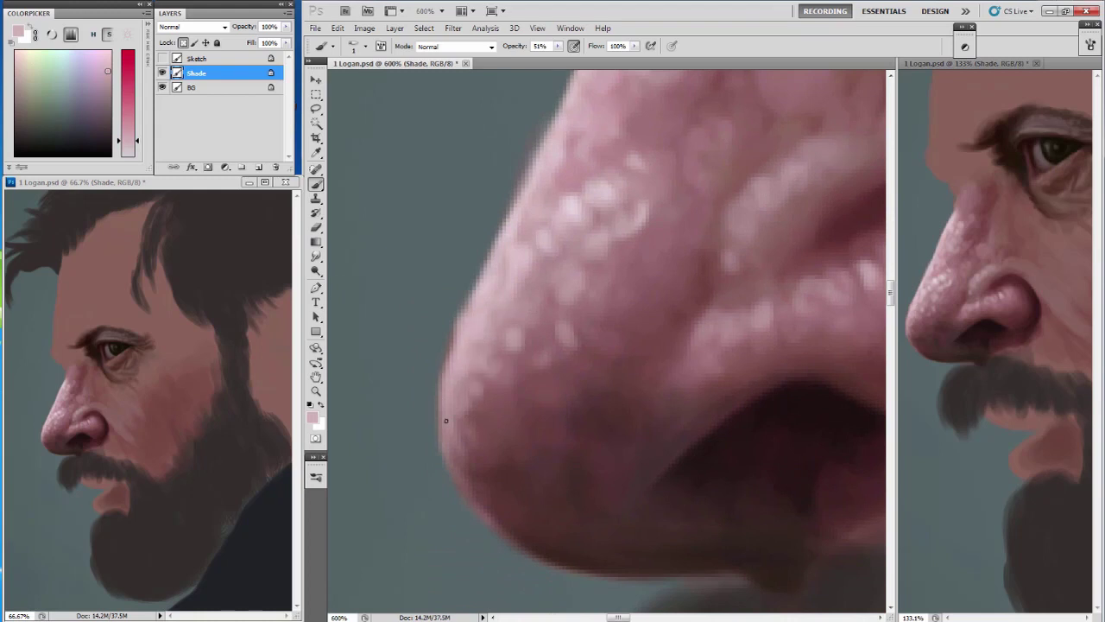
left_click(556, 233, "alt")
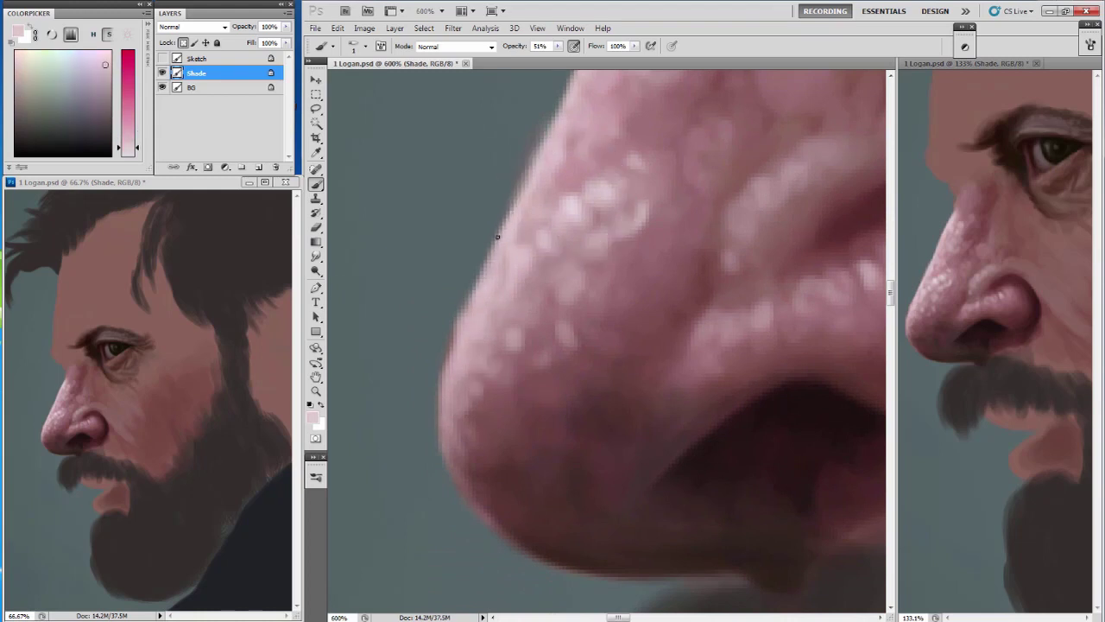
left_click_drag(515, 238, 493, 318)
left_click_drag(546, 200, 485, 342)
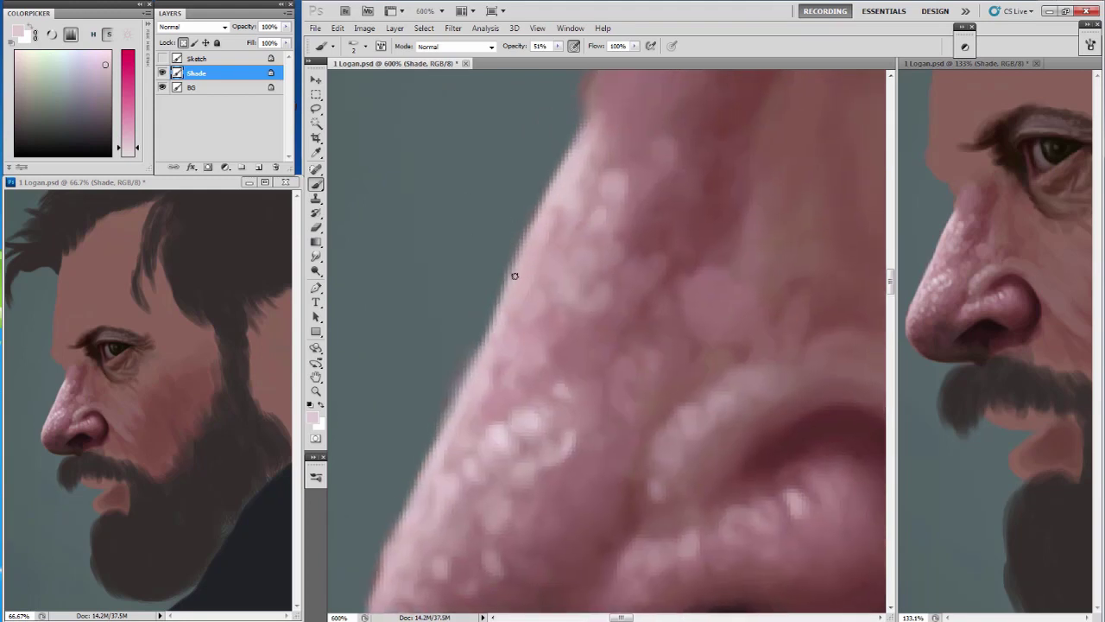
left_click(182, 43)
mouse_move(520, 208)
left_mouse_down()
mouse_move(481, 394)
mouse_move(514, 239)
mouse_move(464, 318)
left_mouse_up()
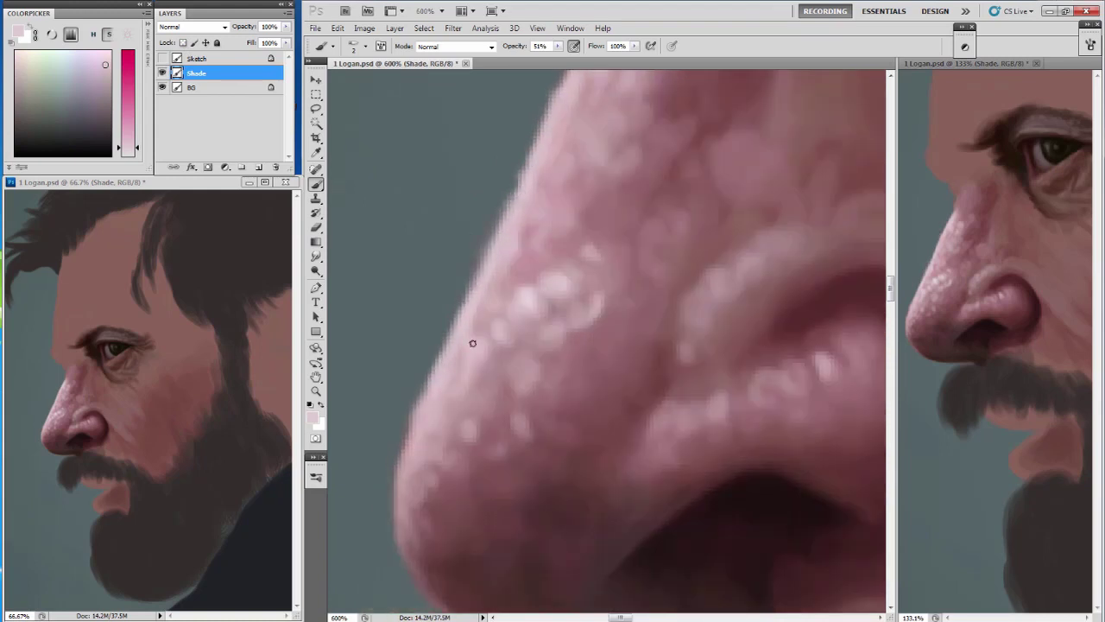
Paint a darker muted pink-brown along the nose tip's lower edge.
left_click_drag(427, 393, 354, 574)
scroll(535, 219, "down", 5)
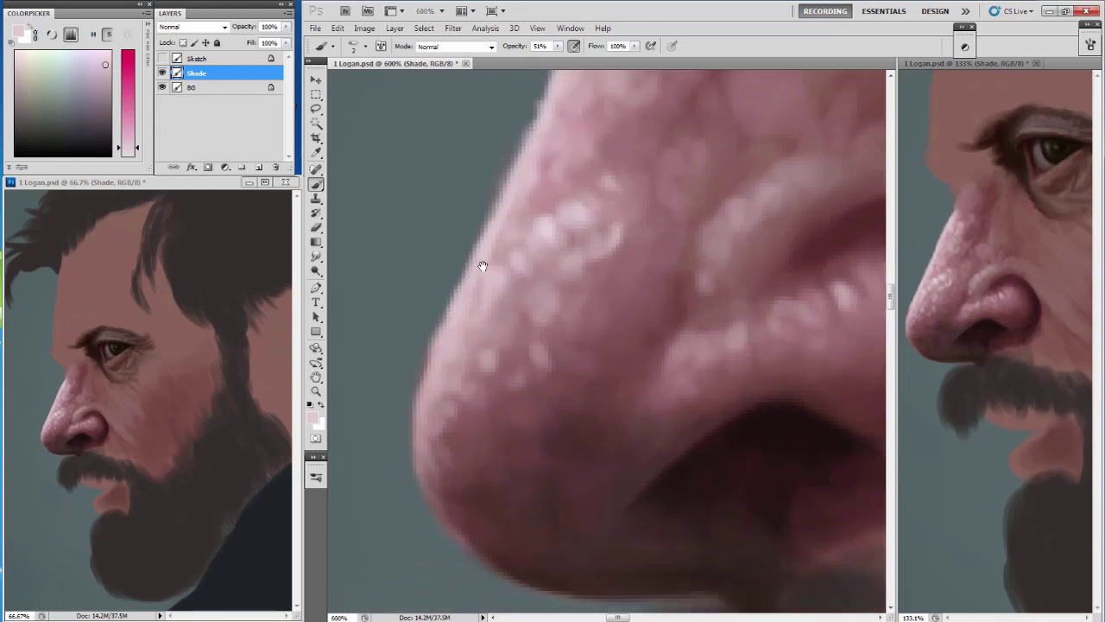
left_click(446, 319, "alt")
left_click_drag(454, 391, 426, 308)
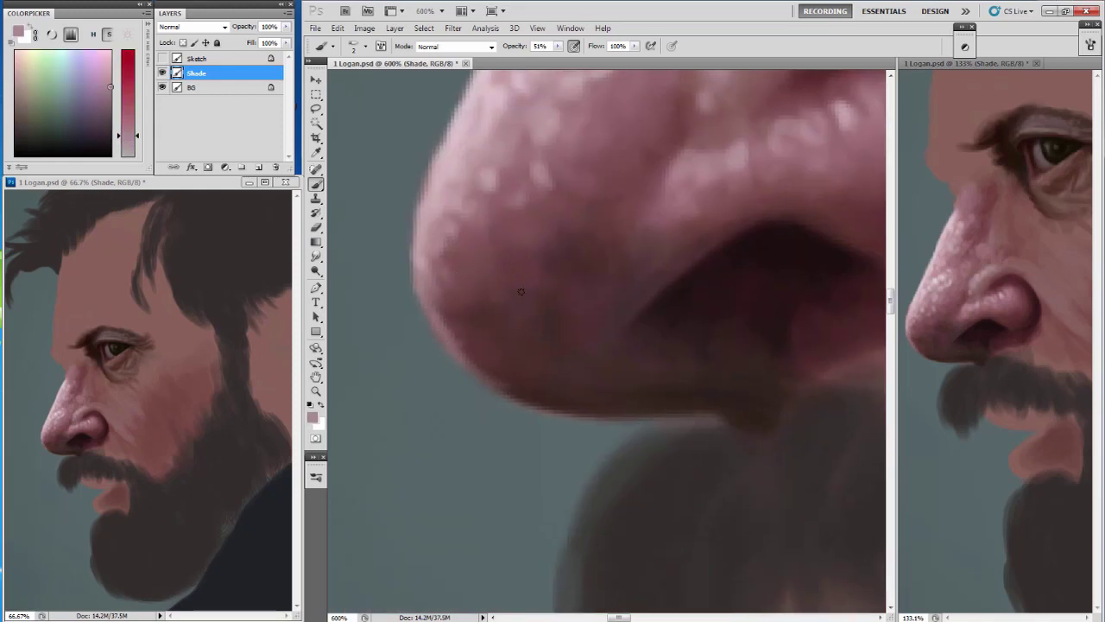
left_click(465, 348, "alt")
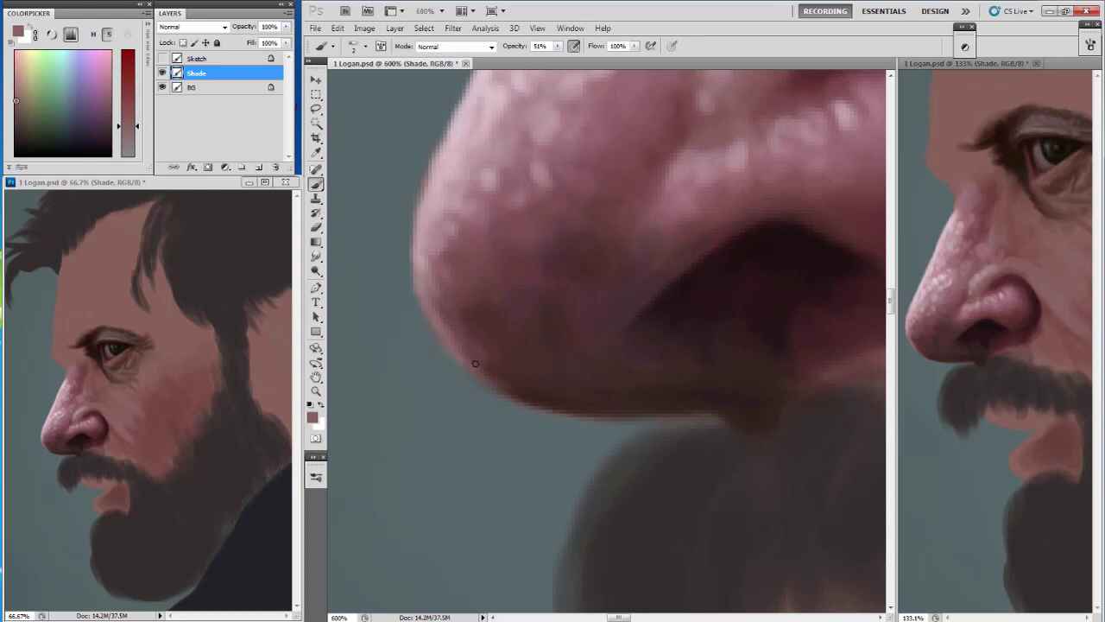
left_click_drag(475, 364, 510, 390)
key("ctrl+minus")
Choose a lighter pink and then a darker red-brown, fine-tuning the brush size.
mouse_move(668, 276)
left_mouse_down()
mouse_move(625, 319)
mouse_move(607, 228)
mouse_move(582, 222)
left_mouse_up()
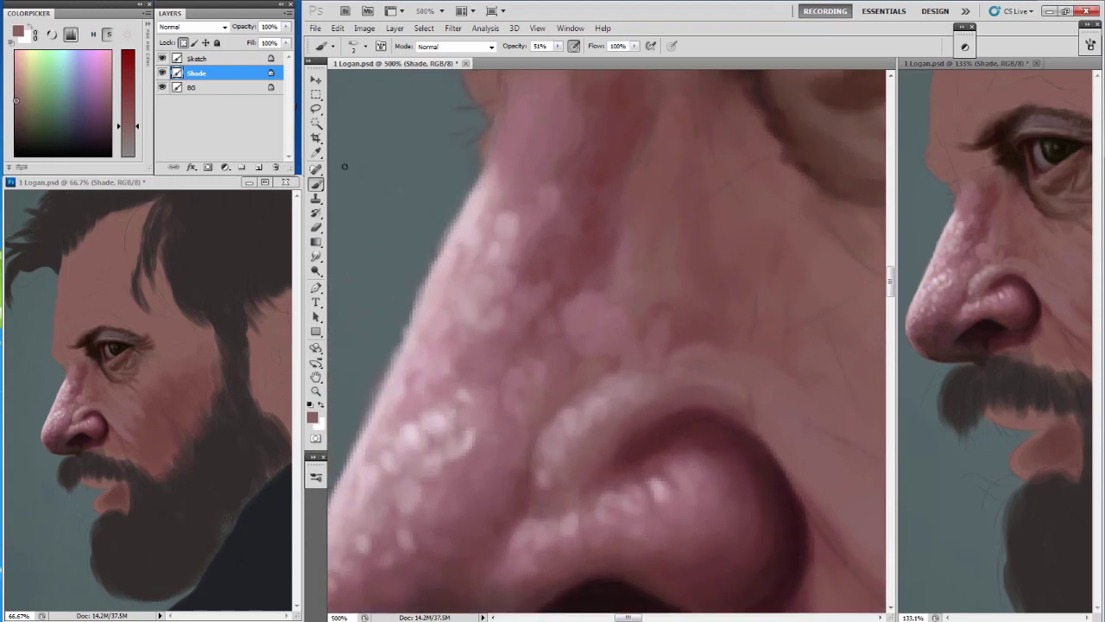
left_click(107, 93)
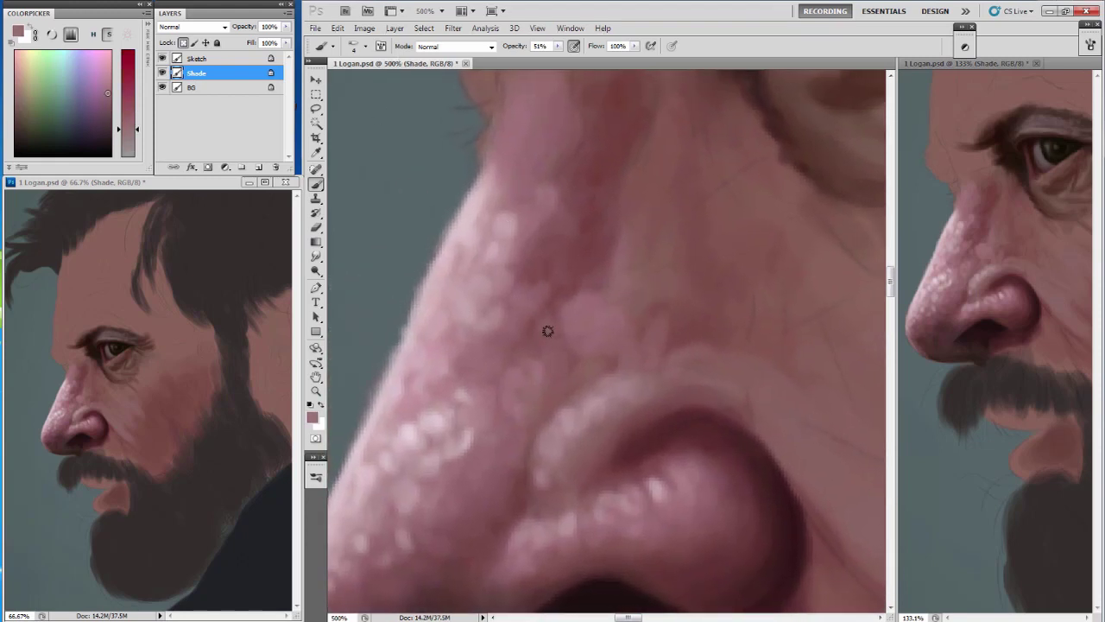
key("bracketright")
key("bracketright")
key("bracketright")
left_click(583, 205, "alt")
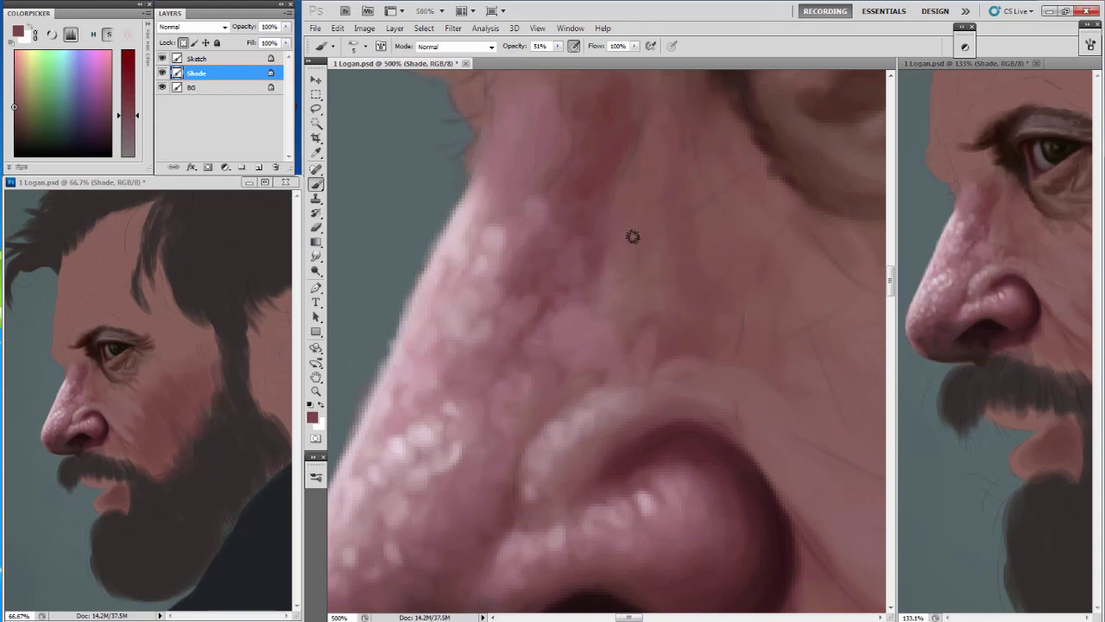
key("bracketright")
key("bracketright")
key("bracketleft")
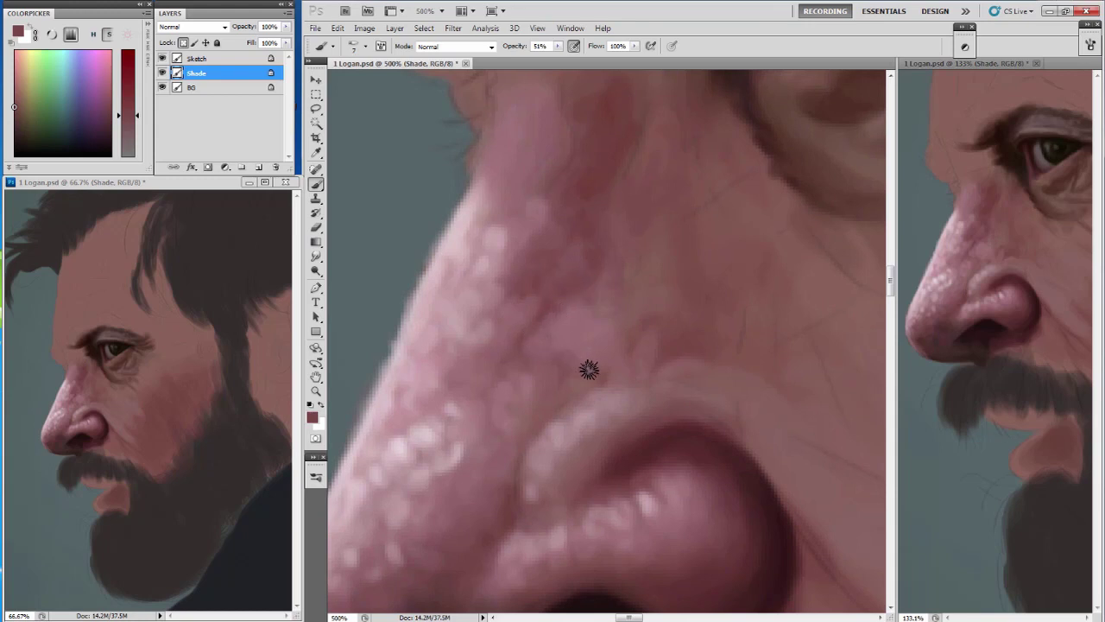
key("bracketright")
key("bracketright")
key("bracketleft")
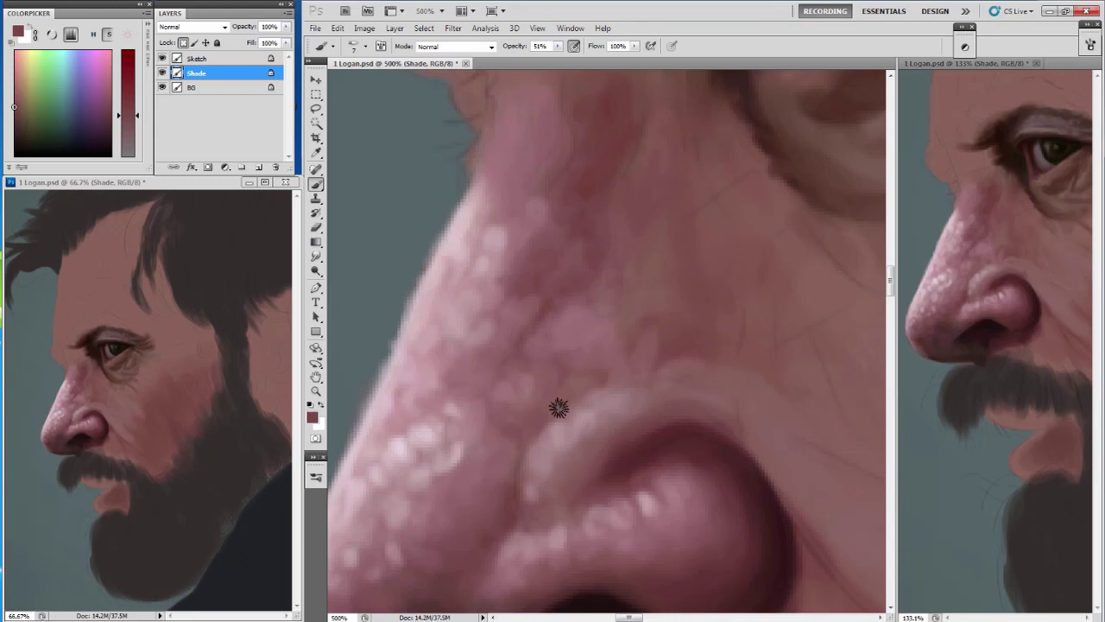
Paint fine pale highlights along the upper nostril edge and ridge.
left_click_drag(549, 385, 570, 251)
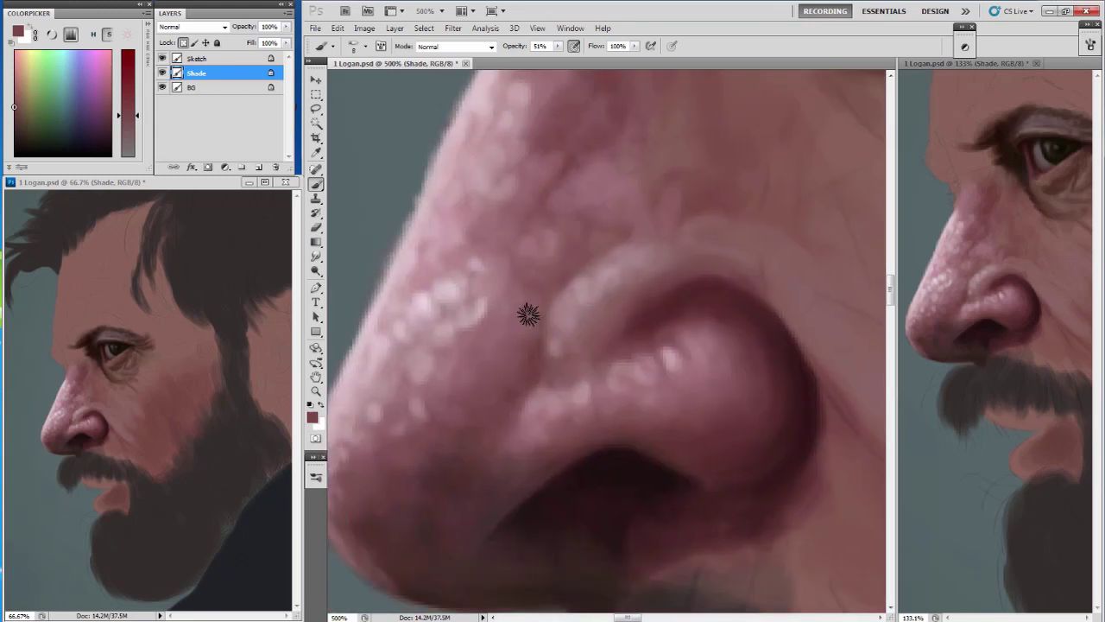
key("bracketleft")
key("bracketleft")
key("bracketleft")
left_click(512, 364, "alt")
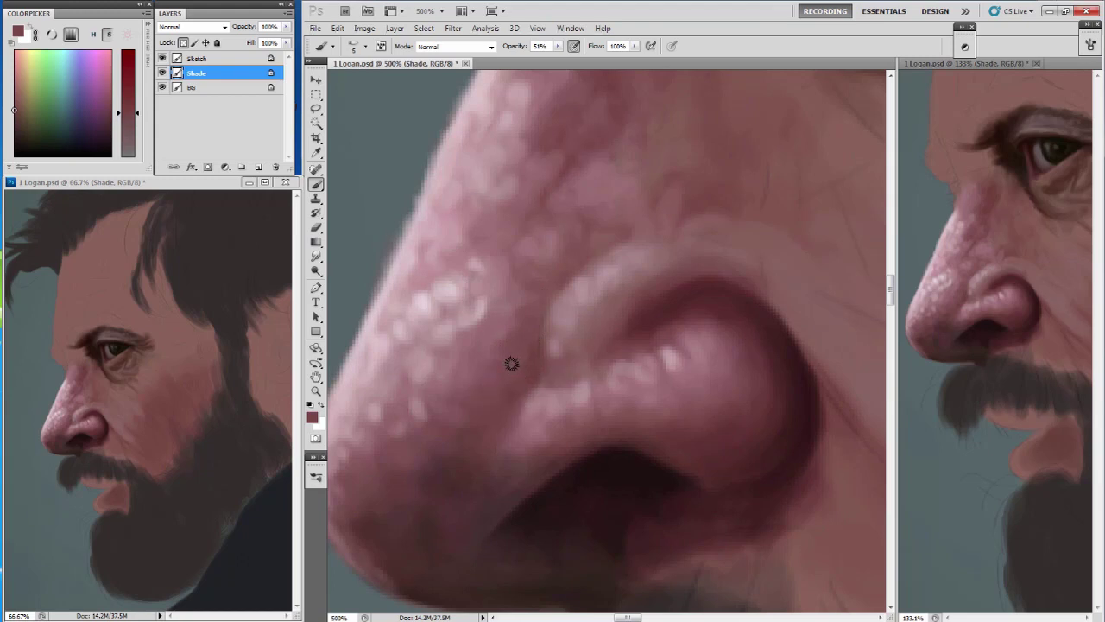
left_click(565, 313, "alt")
key("bracketleft")
key("bracketleft")
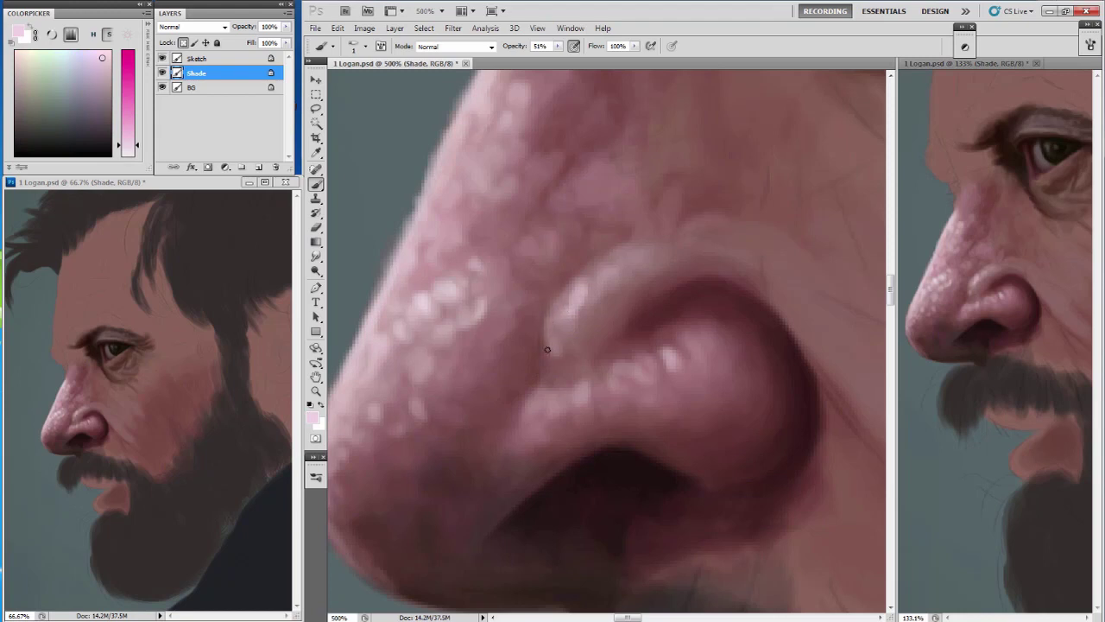
left_click_drag(568, 292, 553, 316)
key("bracketleft")
left_click_drag(596, 261, 586, 278)
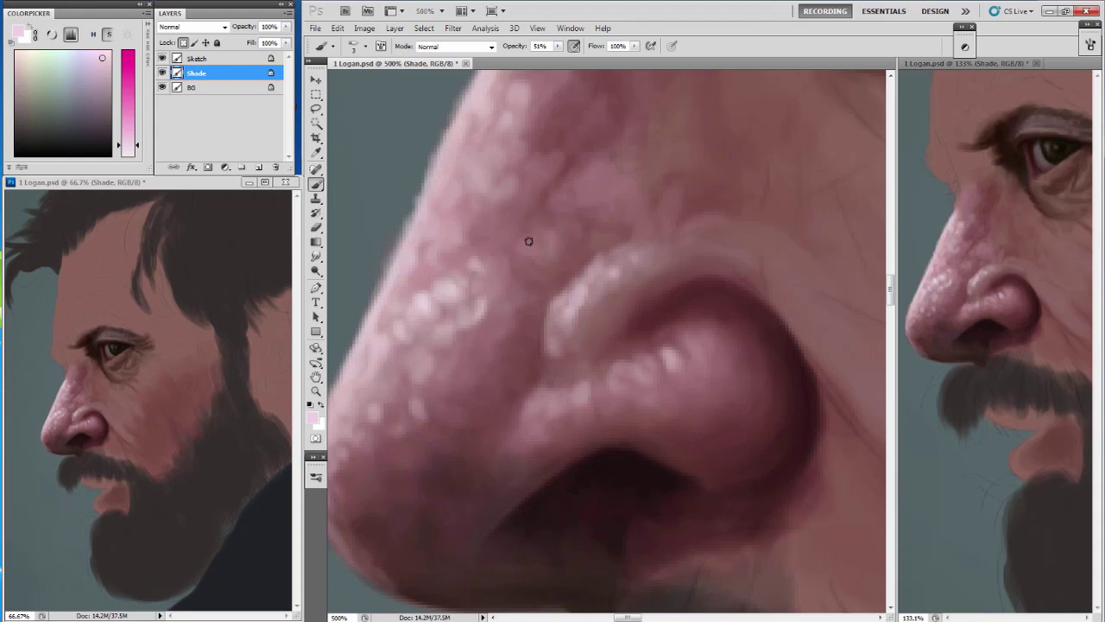
key("bracketleft")
Sample a darker pink and enlarge the brush, checking the brush tip choices.
left_click(450, 222, "alt")
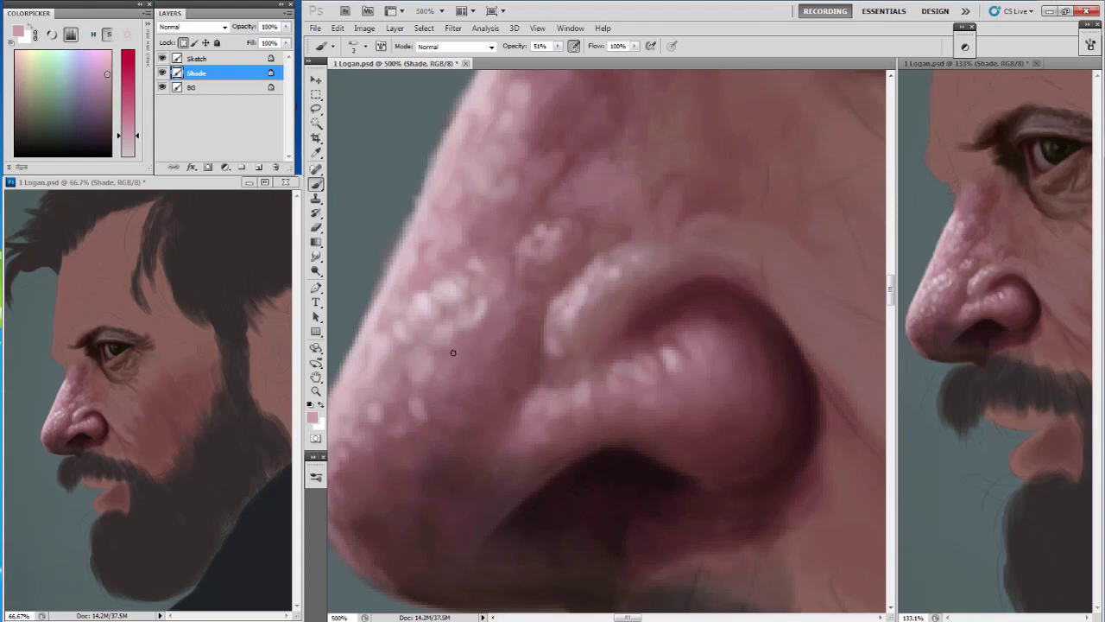
scroll(467, 337, "up", 2)
key("bracketright")
key("bracketright")
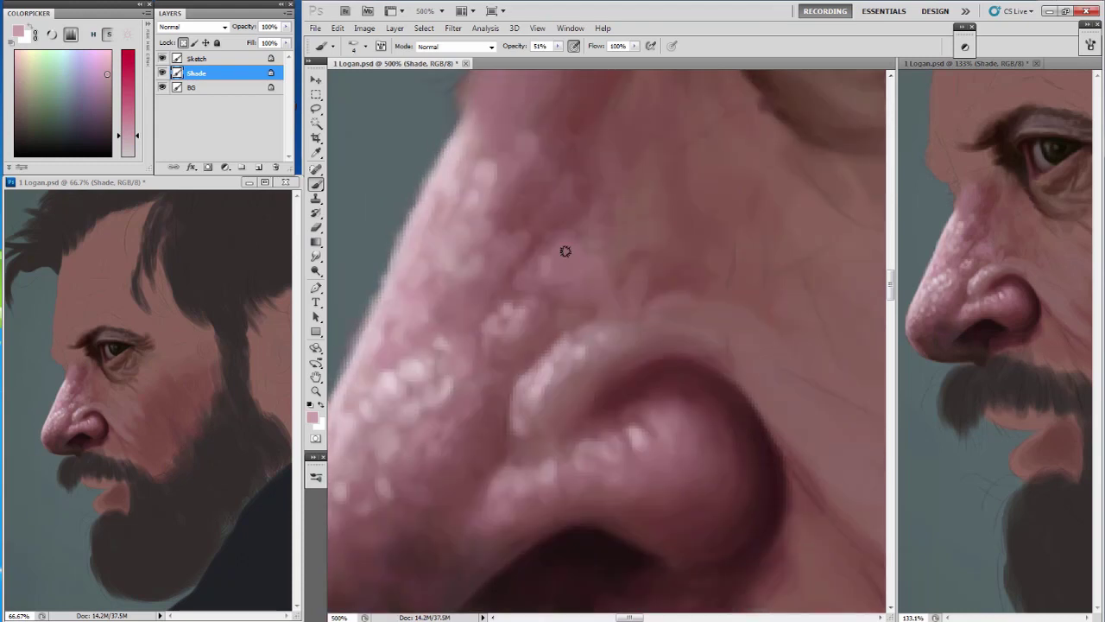
key("bracketright")
left_click(366, 47)
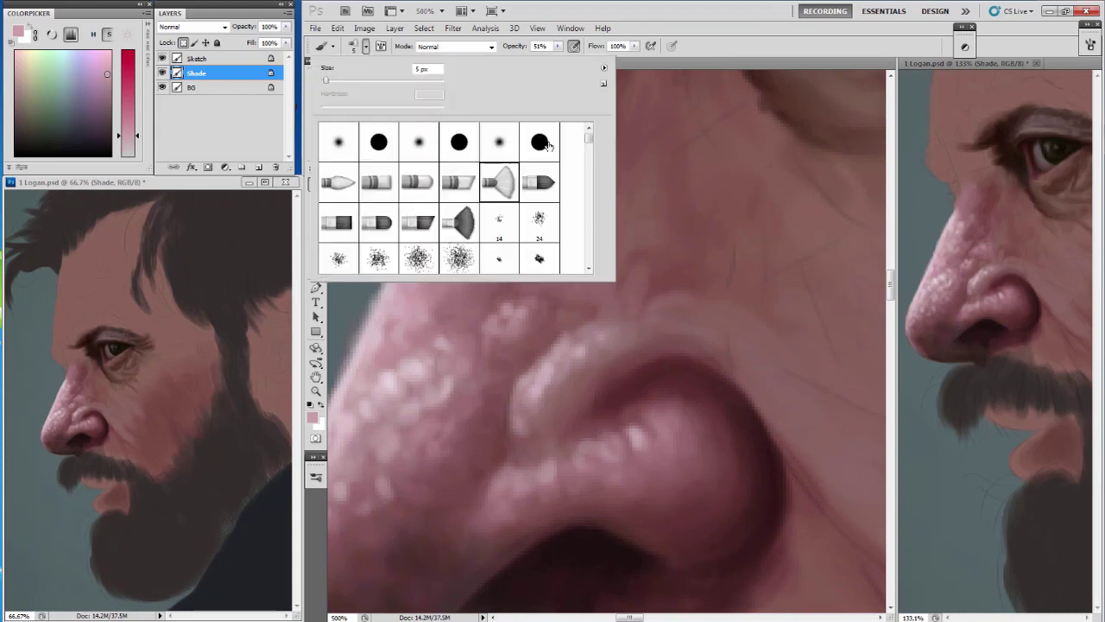
left_click(692, 32)
At 400%, blend a light skin tone onto the cheek beside the nostril.
key("ctrl+minus")
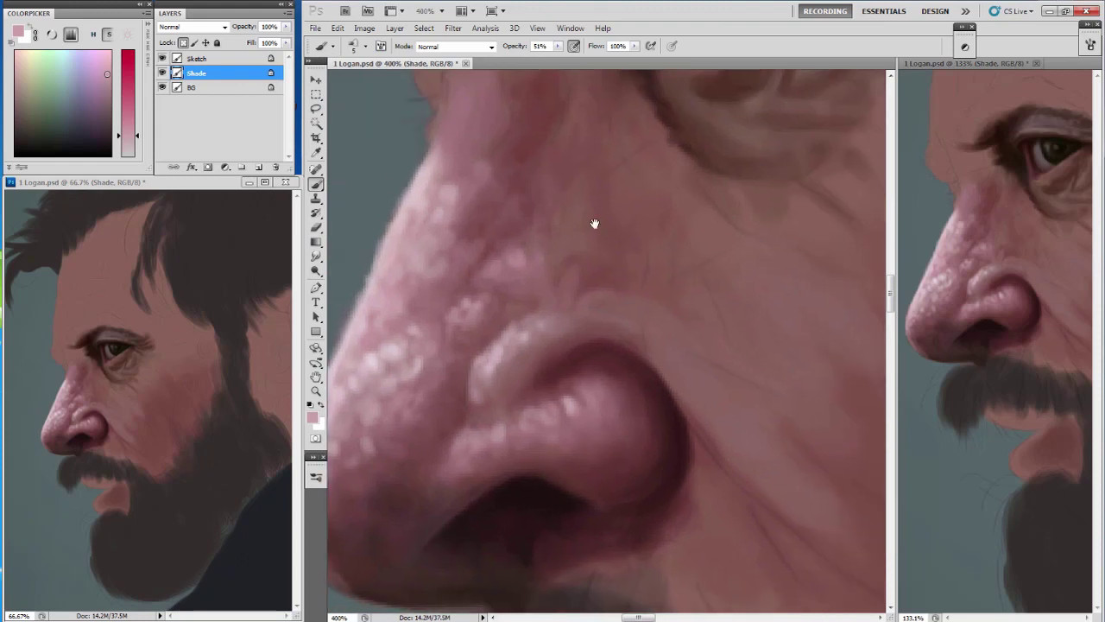
scroll(371, 176, "down", 3)
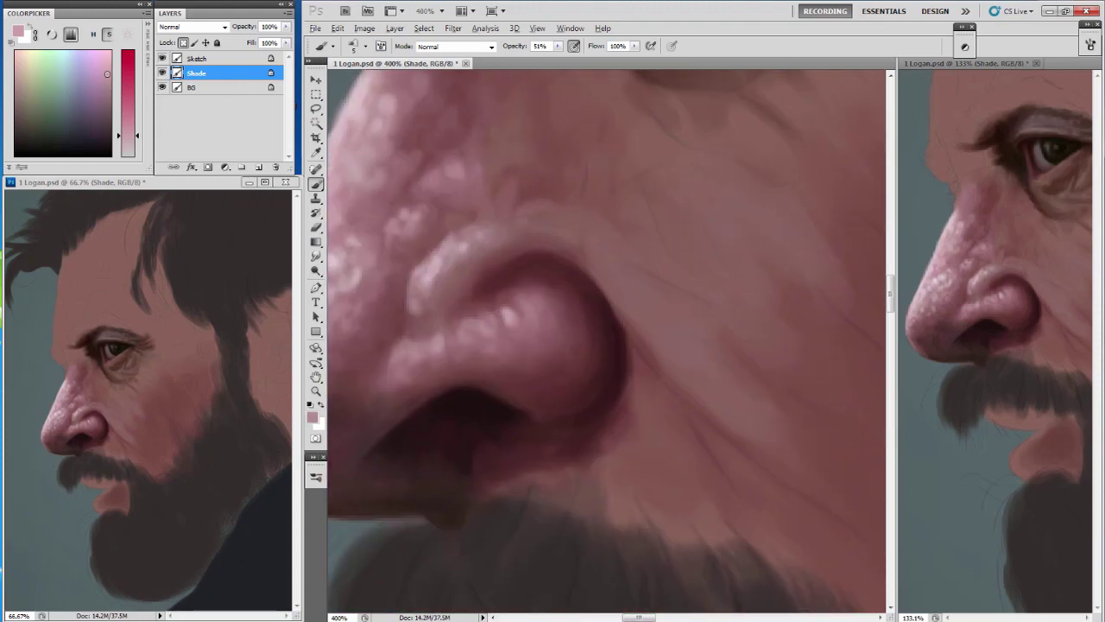
left_click_drag(682, 224, 631, 343)
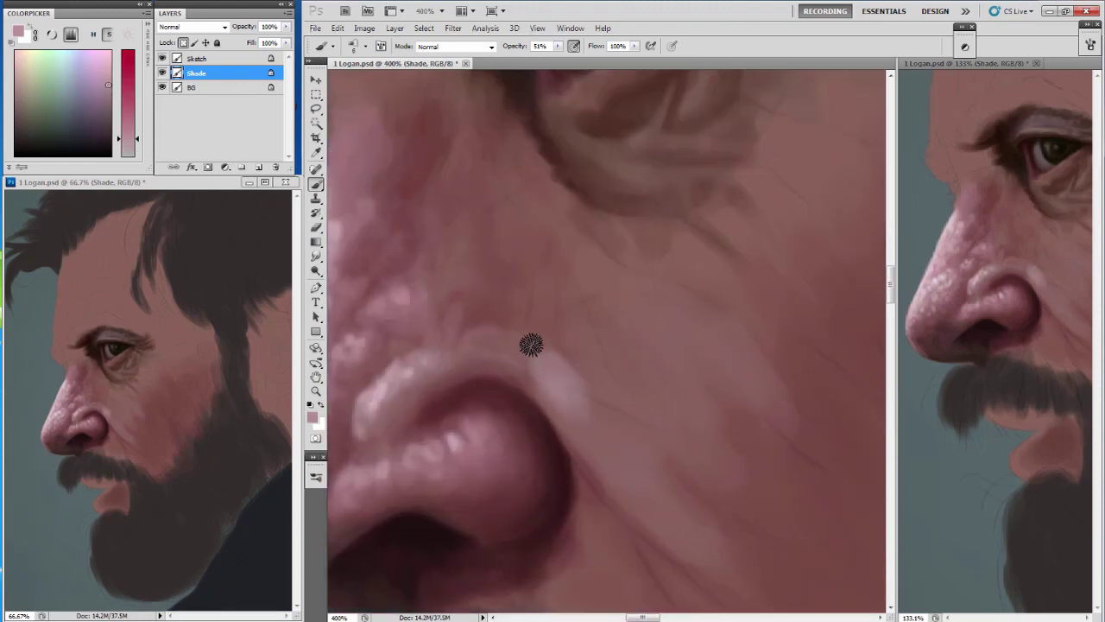
mouse_move(531, 345)
left_mouse_down()
mouse_move(585, 380)
mouse_move(585, 352)
mouse_move(636, 390)
mouse_move(604, 397)
mouse_move(653, 412)
mouse_move(606, 371)
left_mouse_up()
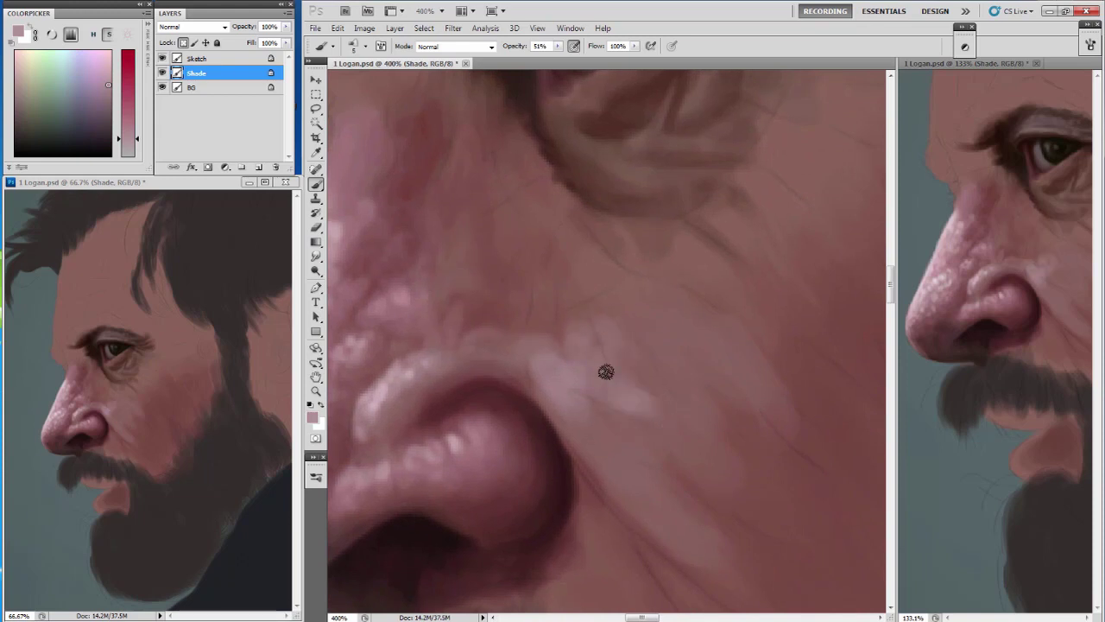
left_click_drag(562, 400, 510, 365)
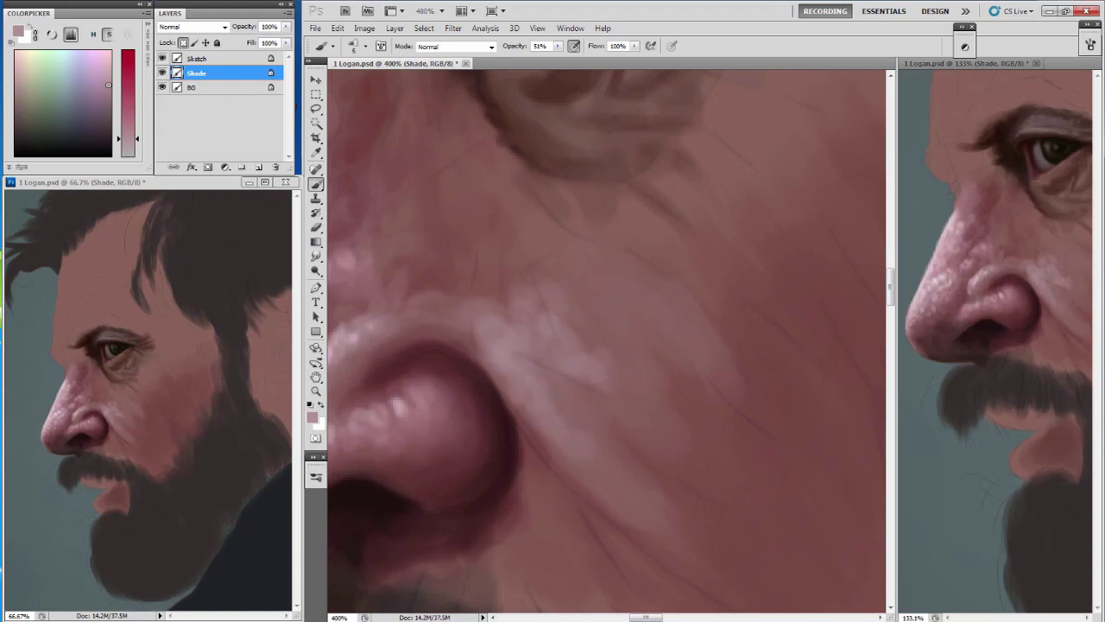
key("ctrl+minus")
key("ctrl+minus")
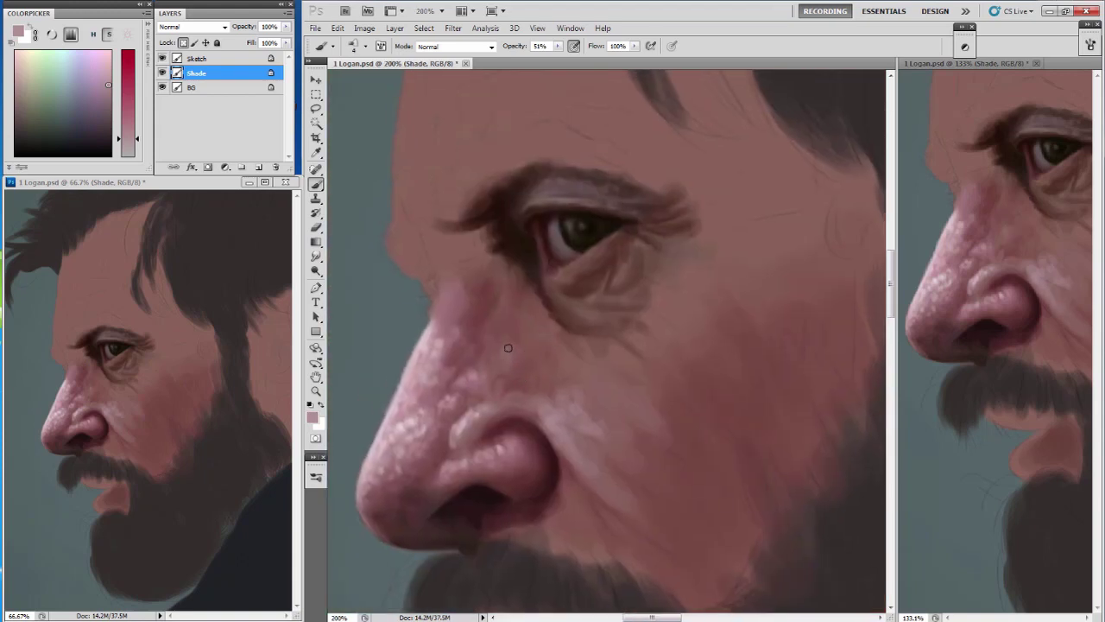
Add faint light strokes on the nose bridge and lighten the cheek beside the nose.
mouse_move(508, 347)
left_mouse_down()
mouse_move(516, 380)
mouse_move(535, 371)
left_mouse_up()
left_click(507, 354, "alt")
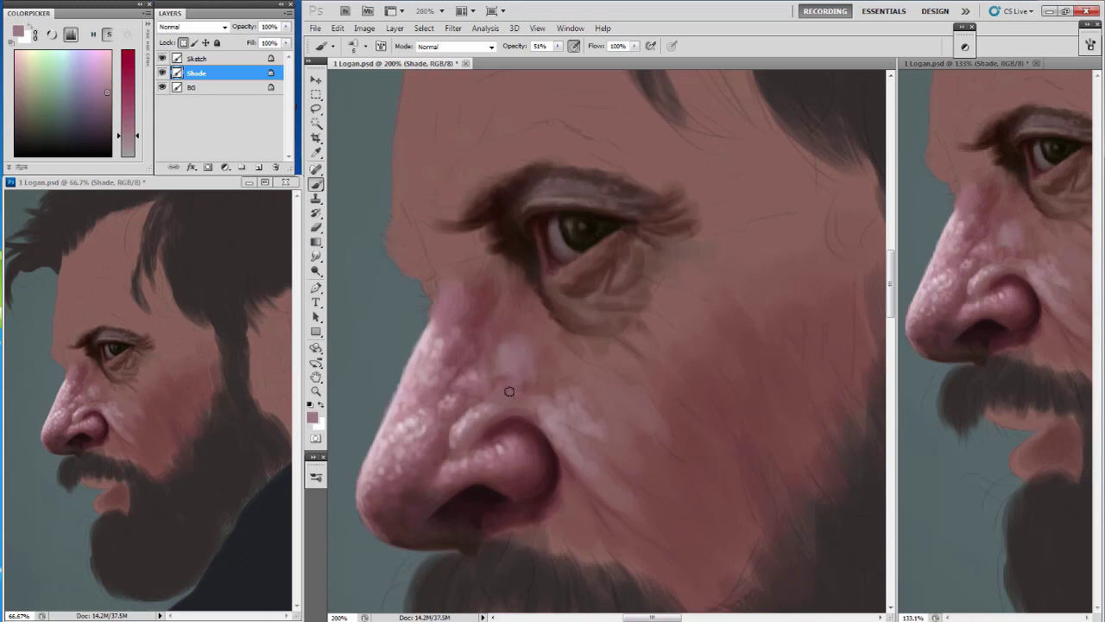
mouse_move(509, 397)
left_mouse_down()
mouse_move(533, 389)
mouse_move(503, 375)
left_mouse_up()
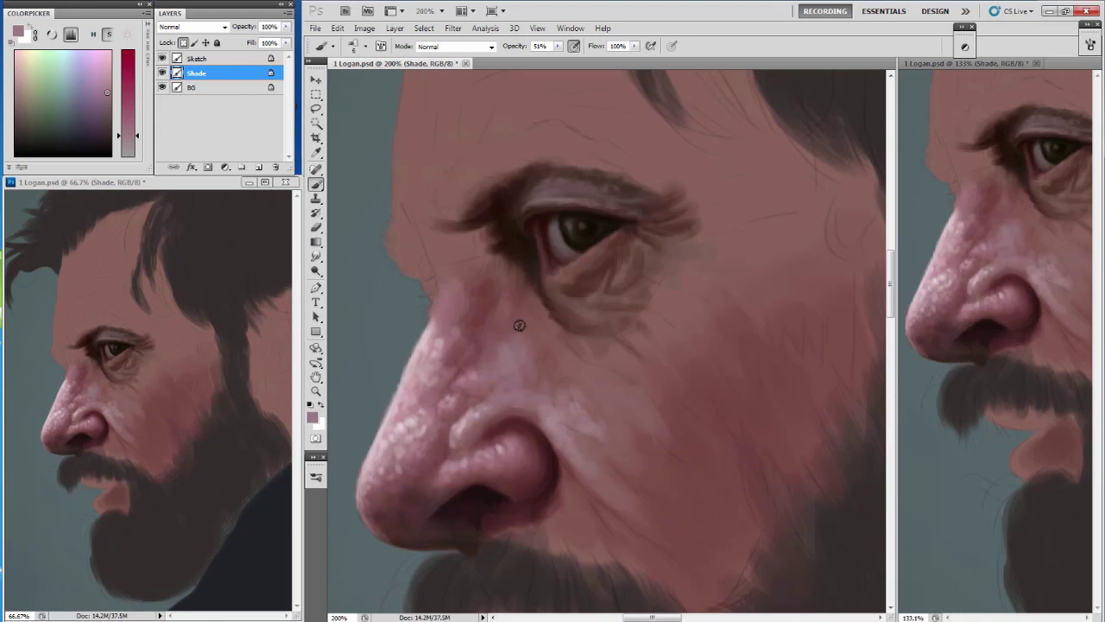
left_click_drag(548, 357, 586, 378)
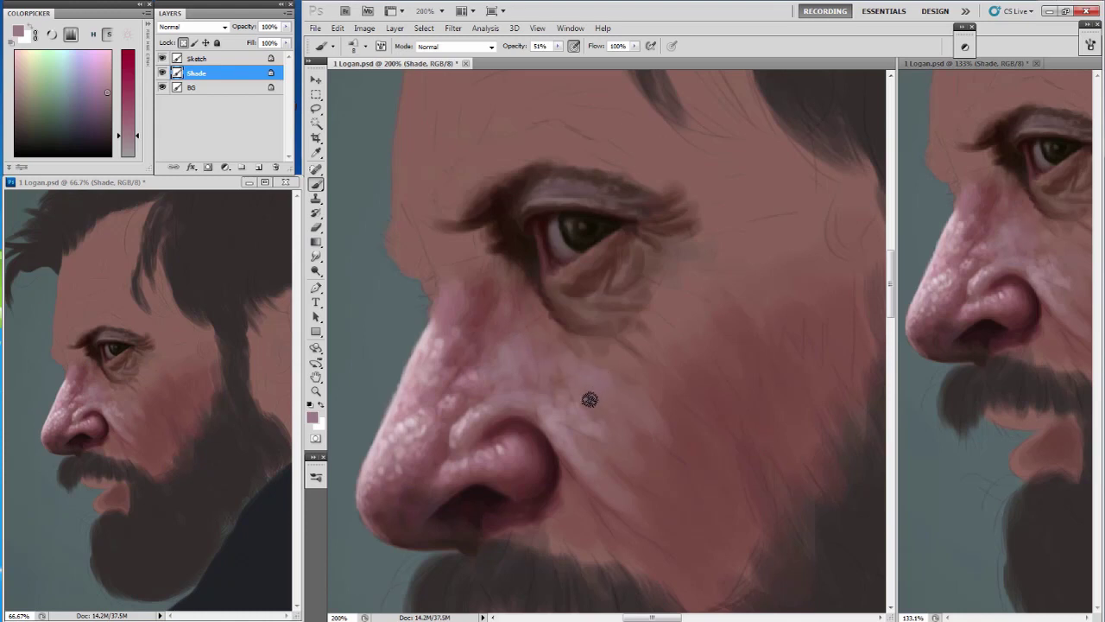
mouse_move(599, 420)
left_mouse_down()
mouse_move(618, 418)
mouse_move(585, 400)
left_mouse_up()
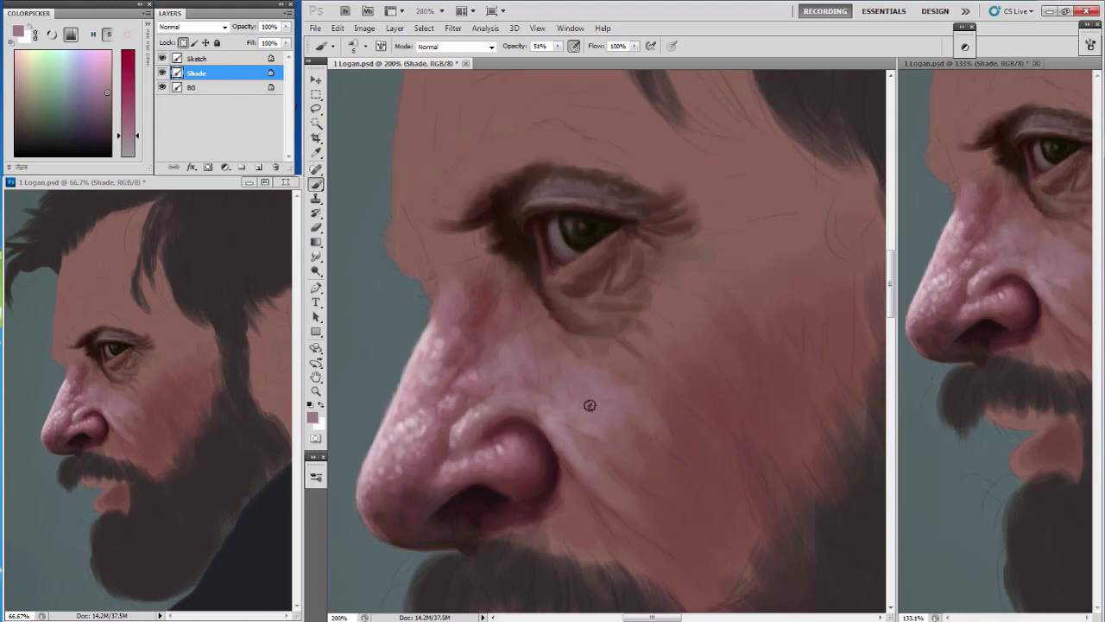
left_click_drag(639, 439, 562, 370)
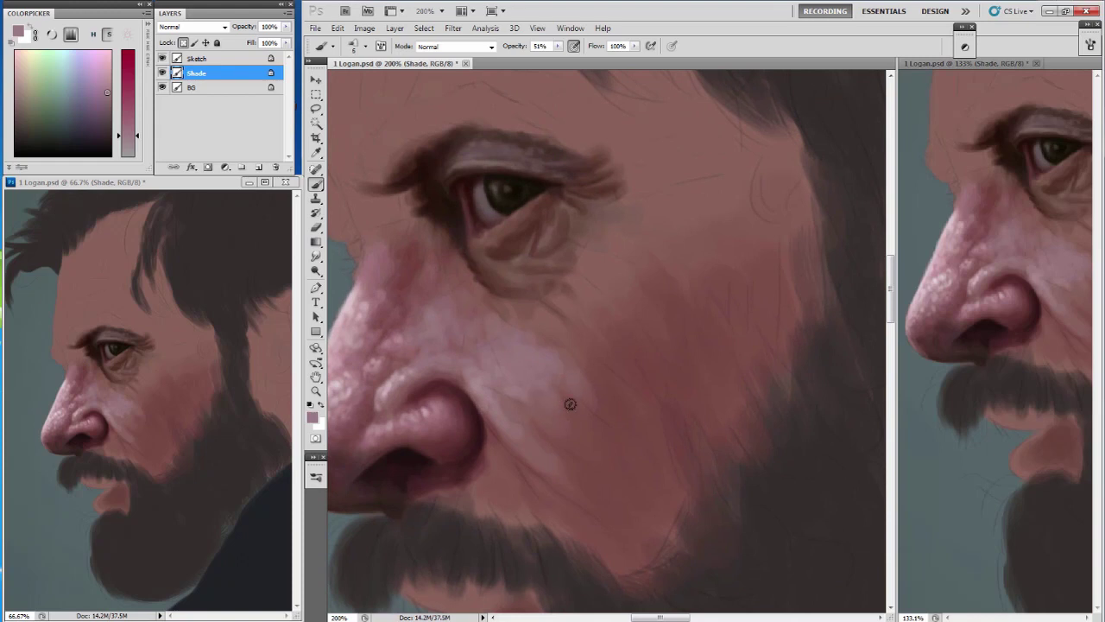
Pick a darker brownish pink, then close the extra 133% document view.
left_click(572, 403, "alt")
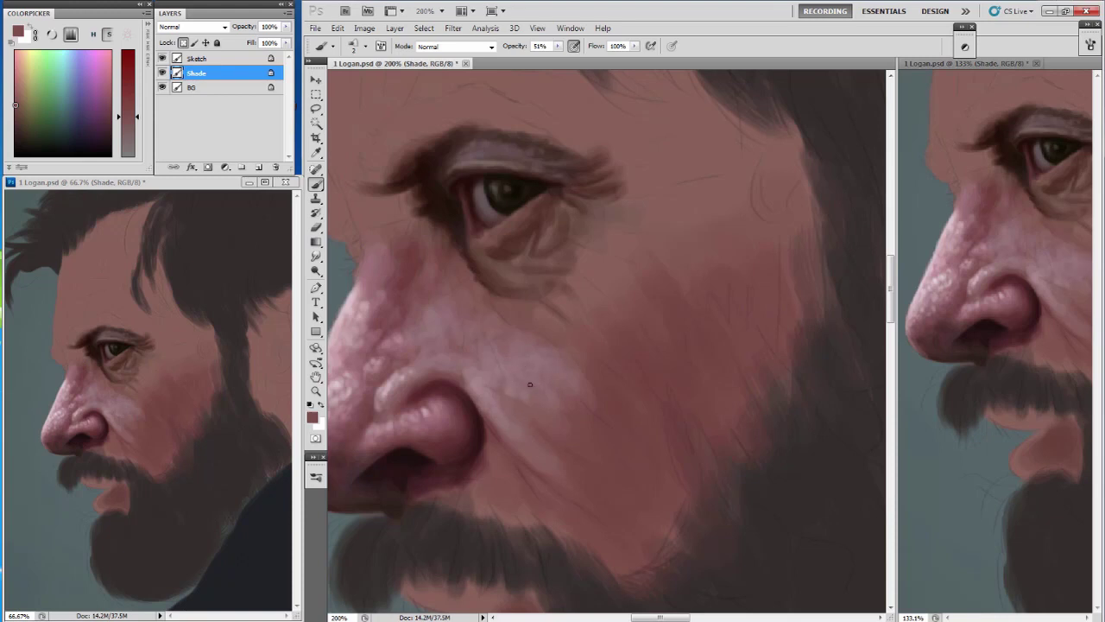
key("bracketright")
left_click(509, 405, "alt")
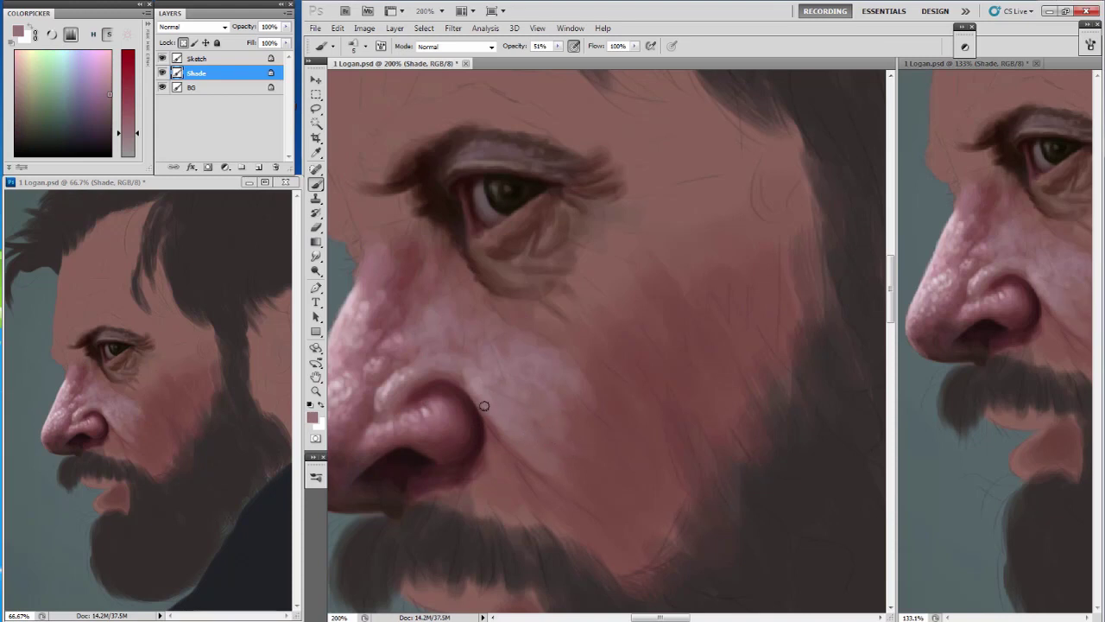
left_click(488, 406, "alt")
left_click(1039, 62)
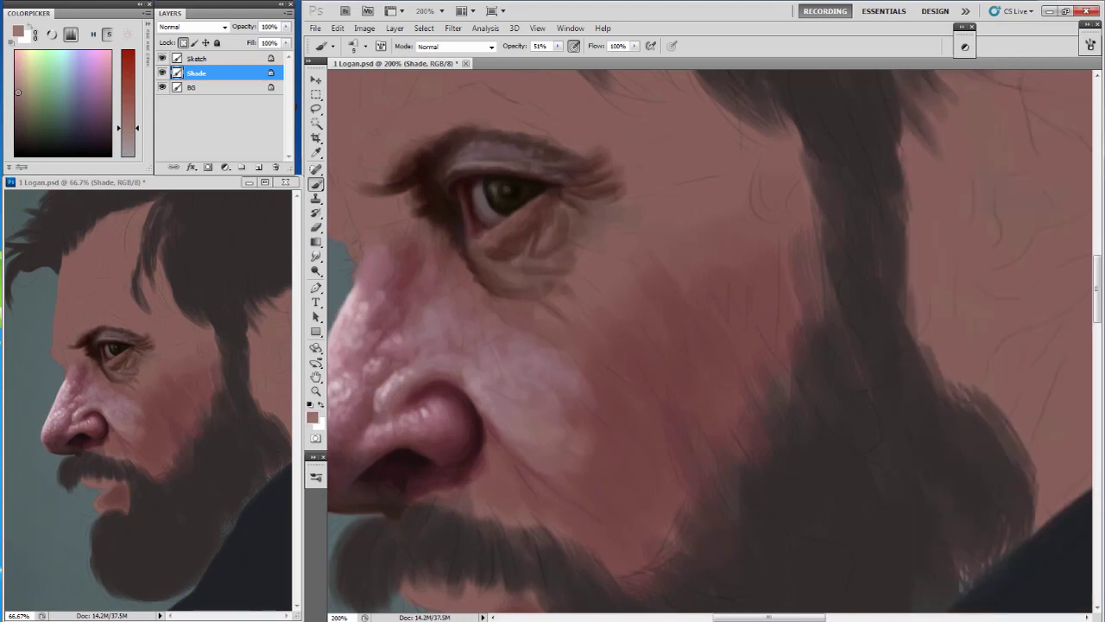
Sample dark brown and light pink skin colours and frame the beard and moustache.
left_click(606, 482, "alt")
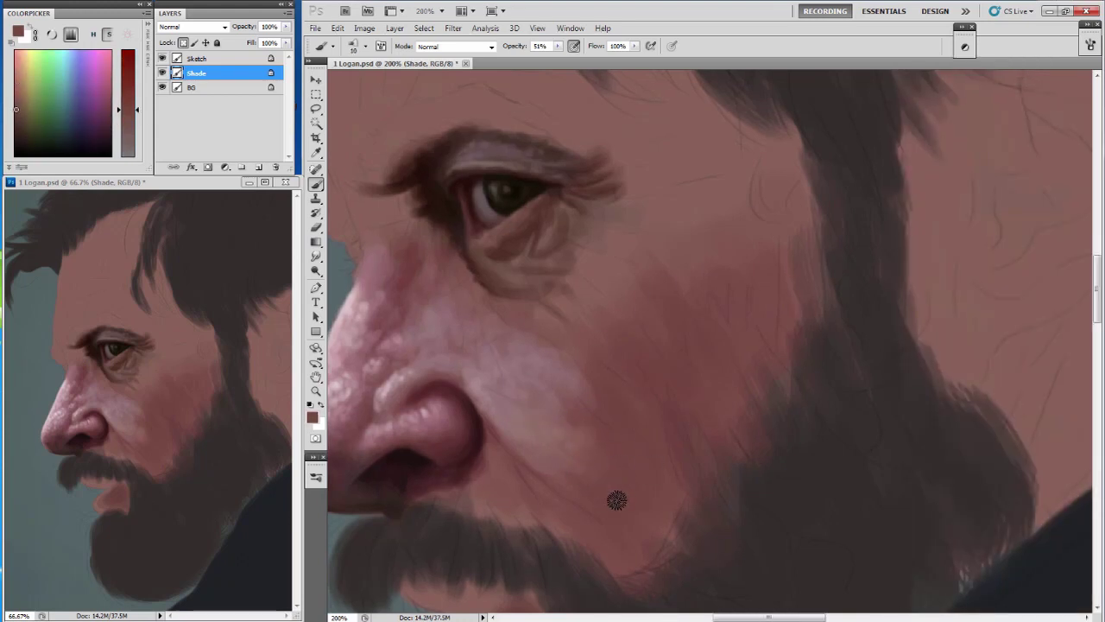
left_click(31, 341, "alt")
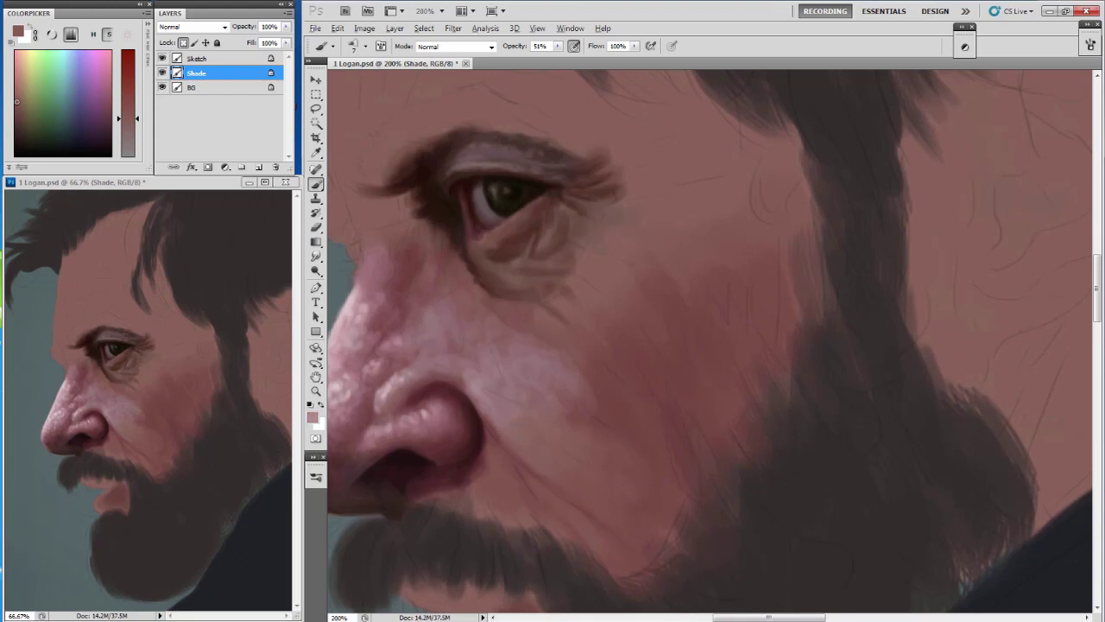
left_click(516, 386, "alt")
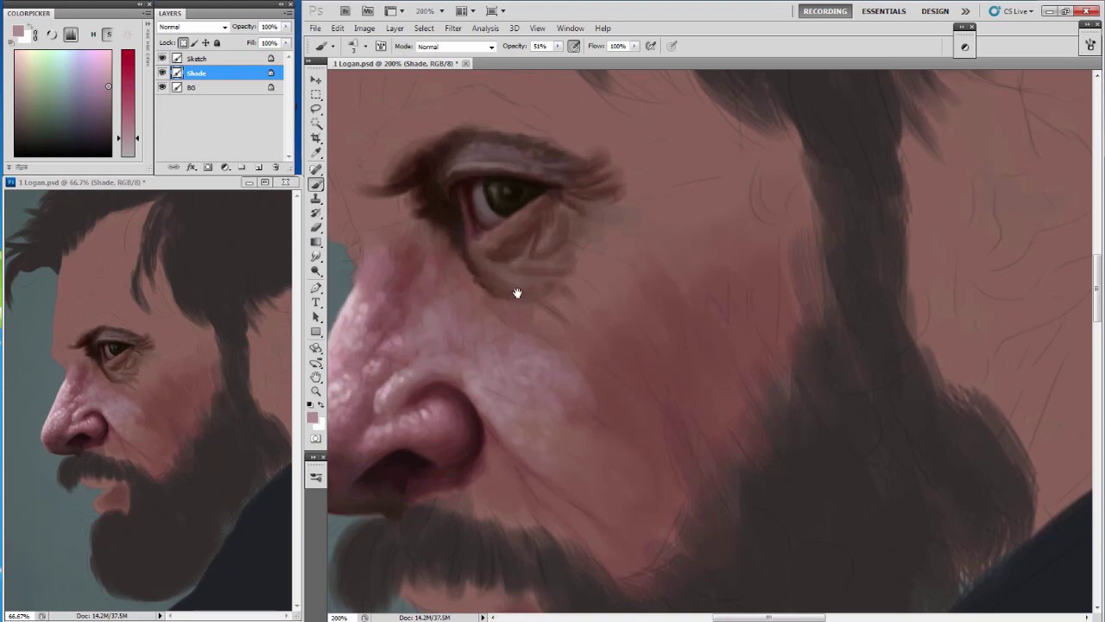
left_click_drag(516, 293, 592, 369)
left_click(751, 507, "alt")
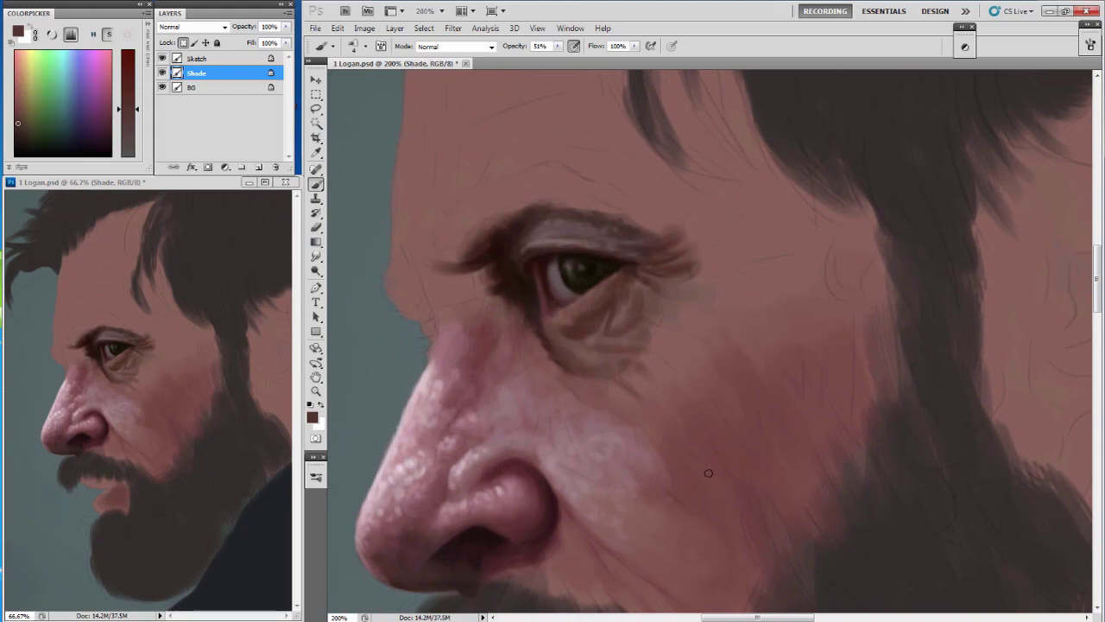
left_click(778, 548, "alt")
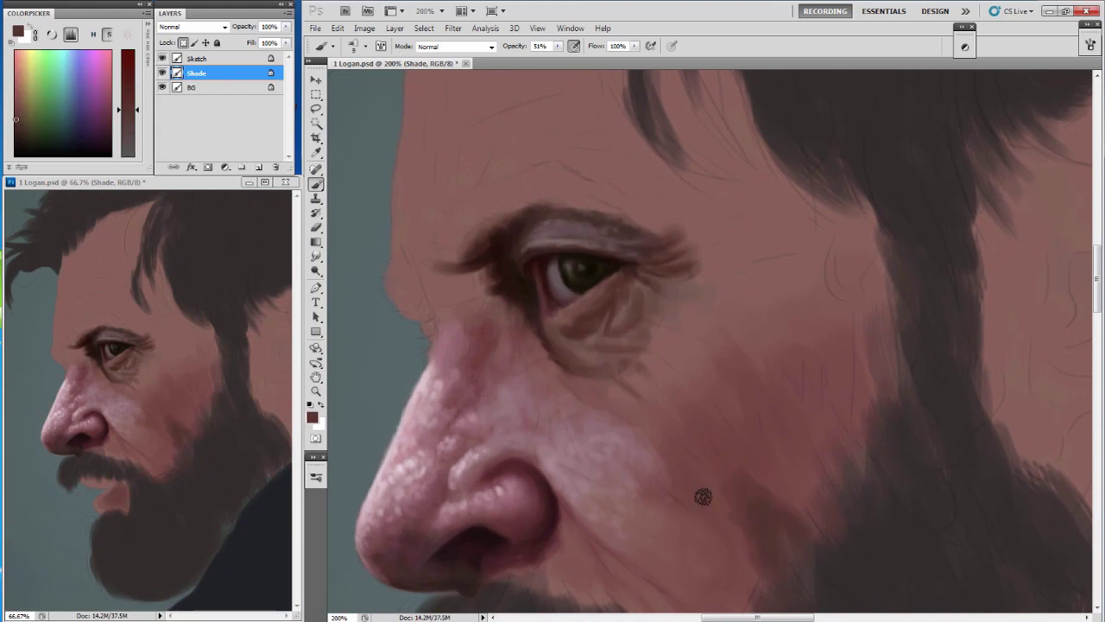
left_click_drag(723, 508, 653, 365)
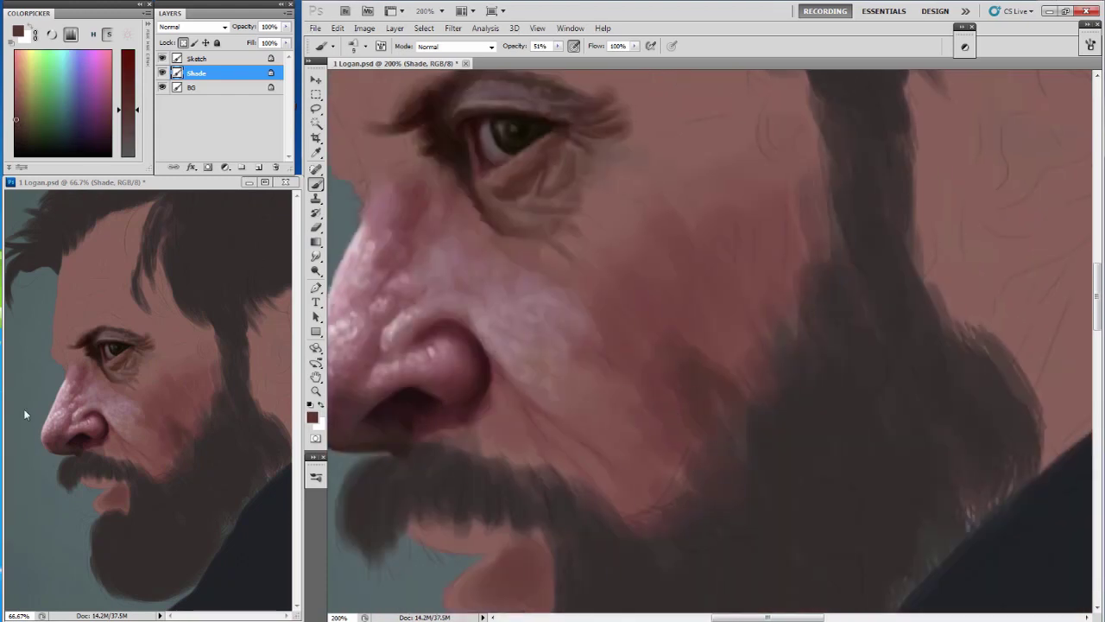
Shrink the brush to a tiny tip and sample slightly darker skin colours.
key("bracketright")
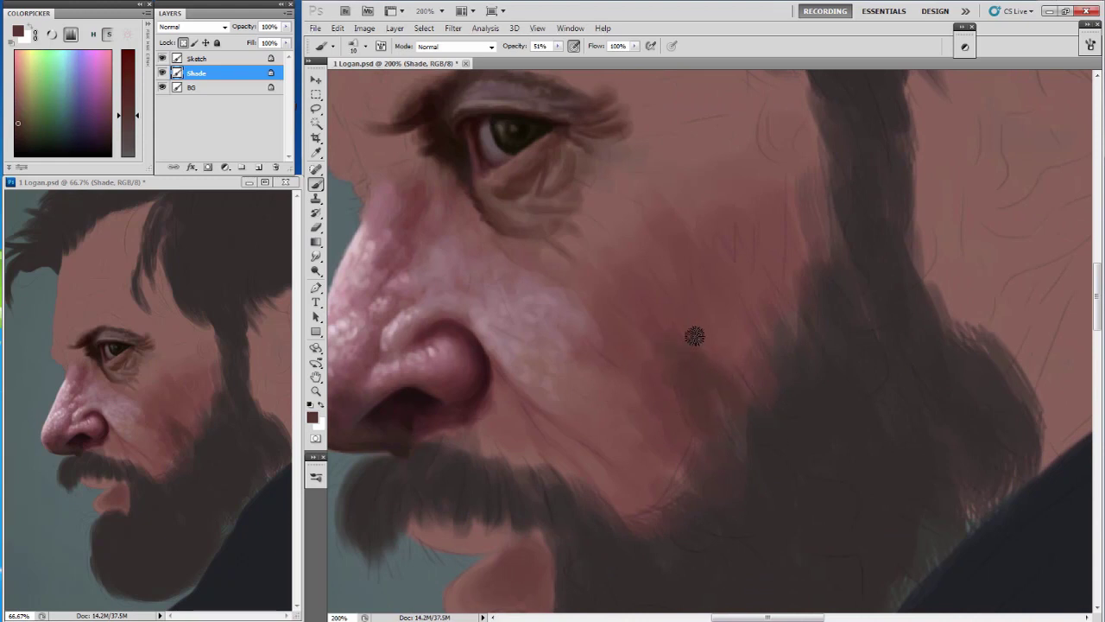
key("bracketleft")
left_click(148, 467, "alt")
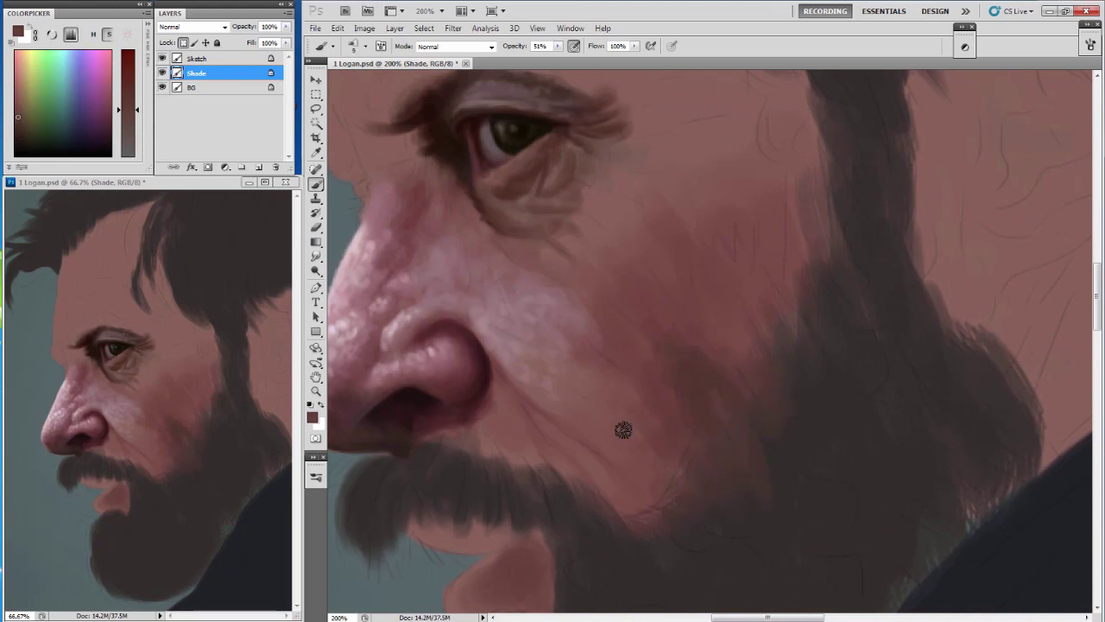
key("bracketleft")
key("bracketleft")
key("bracketleft")
left_click(518, 387, "alt")
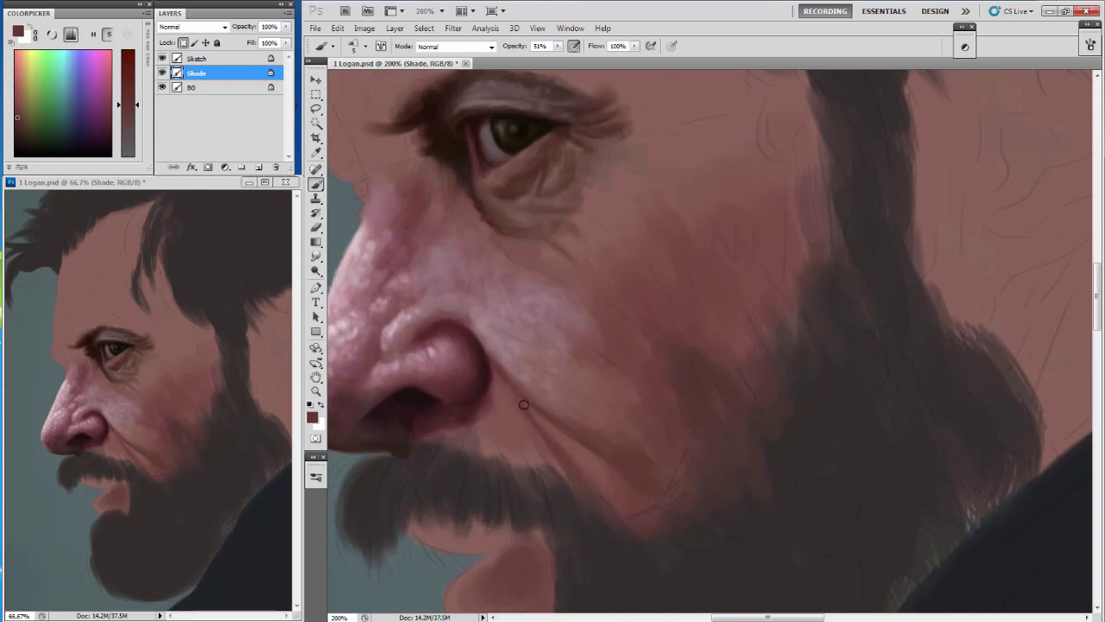
key("bracketleft")
key("bracketleft")
key("bracketleft")
left_click(498, 376, "alt")
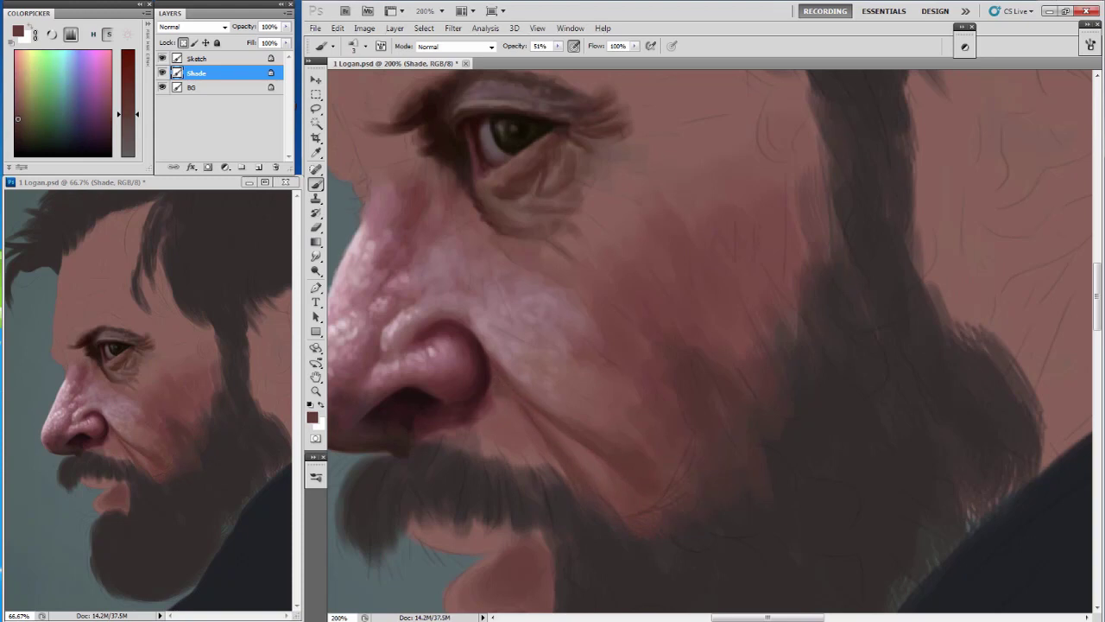
left_click(497, 376, "alt")
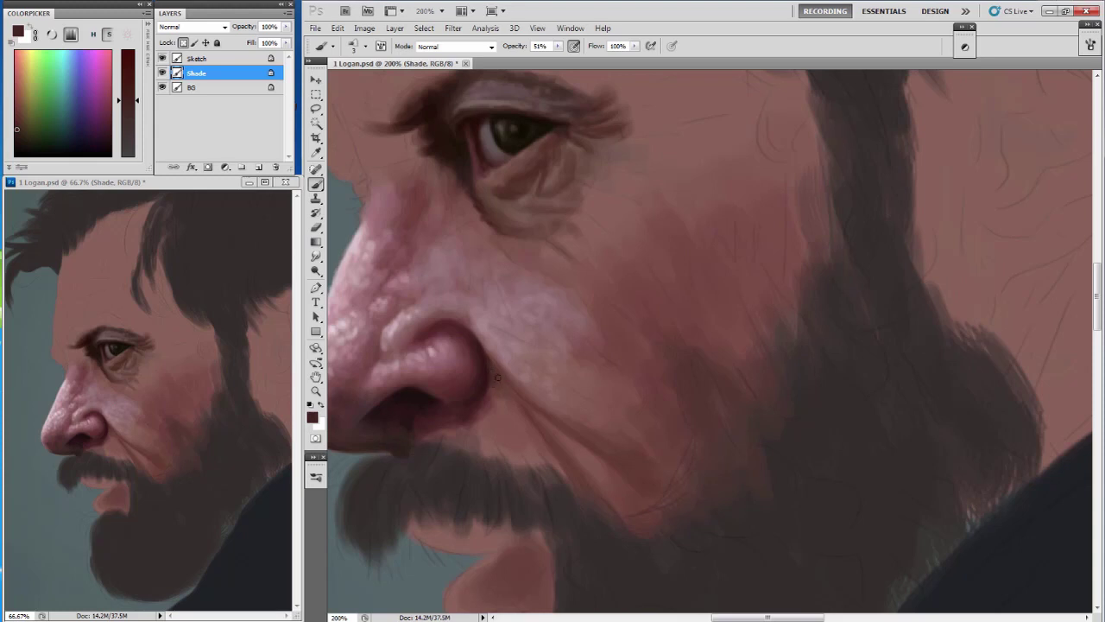
With a 2-5 px brush, sample very dark tones and paint shading under the nostril.
key("bracketleft")
left_click(488, 356, "alt")
key("bracketright")
key("bracketright")
key("bracketright")
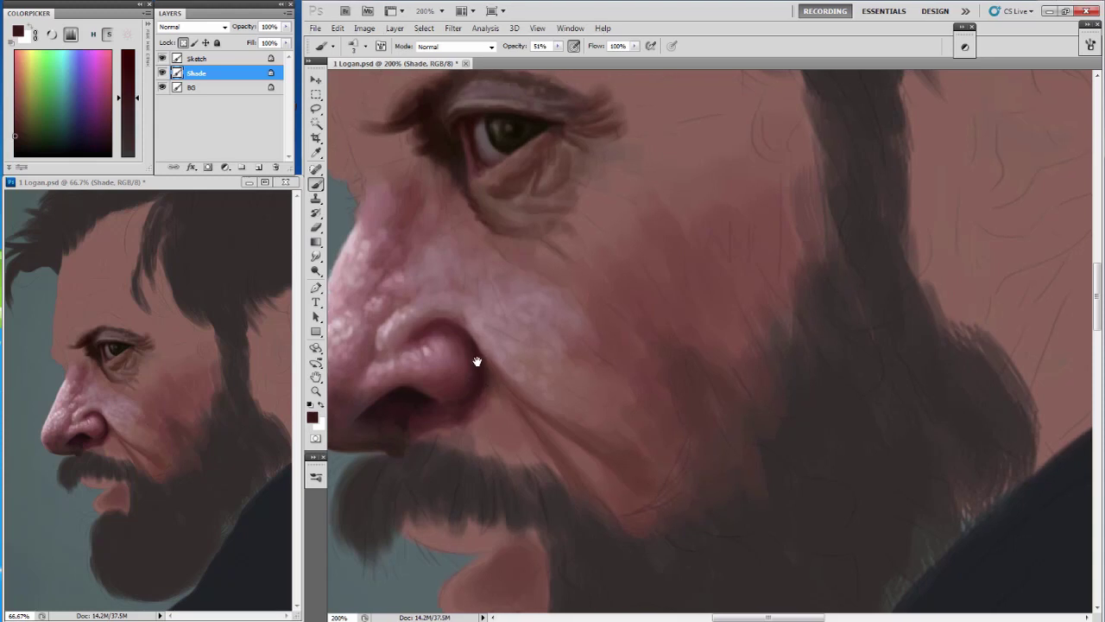
left_click(491, 382, "alt")
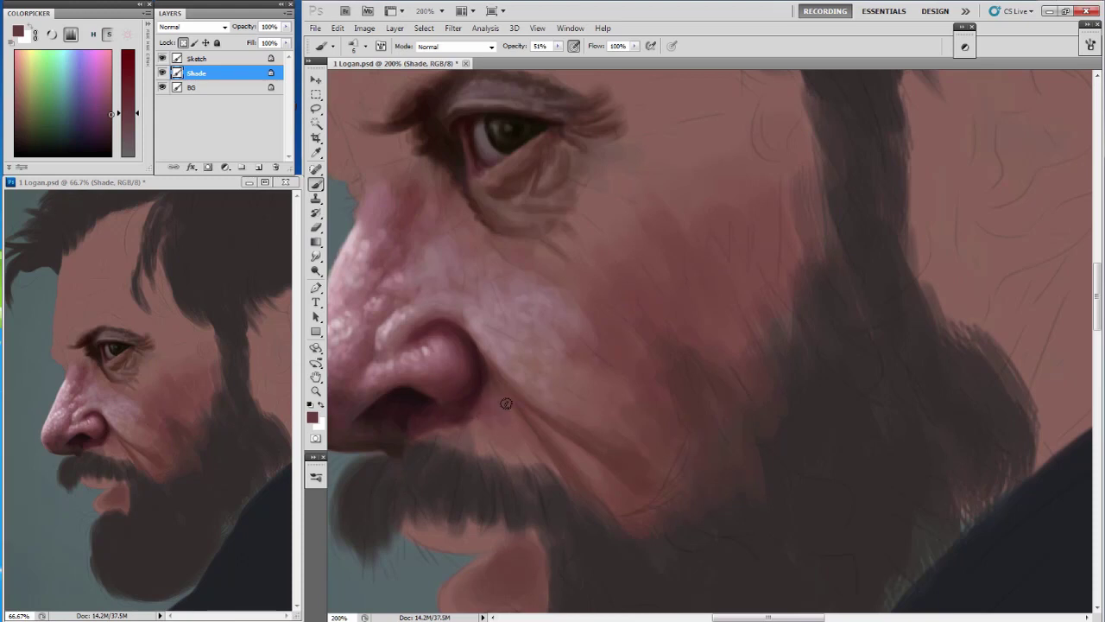
key("bracketleft")
key("bracketleft")
key("bracketleft")
key("bracketright")
key("bracketright")
left_click(450, 415, "alt")
left_click(471, 403, "alt")
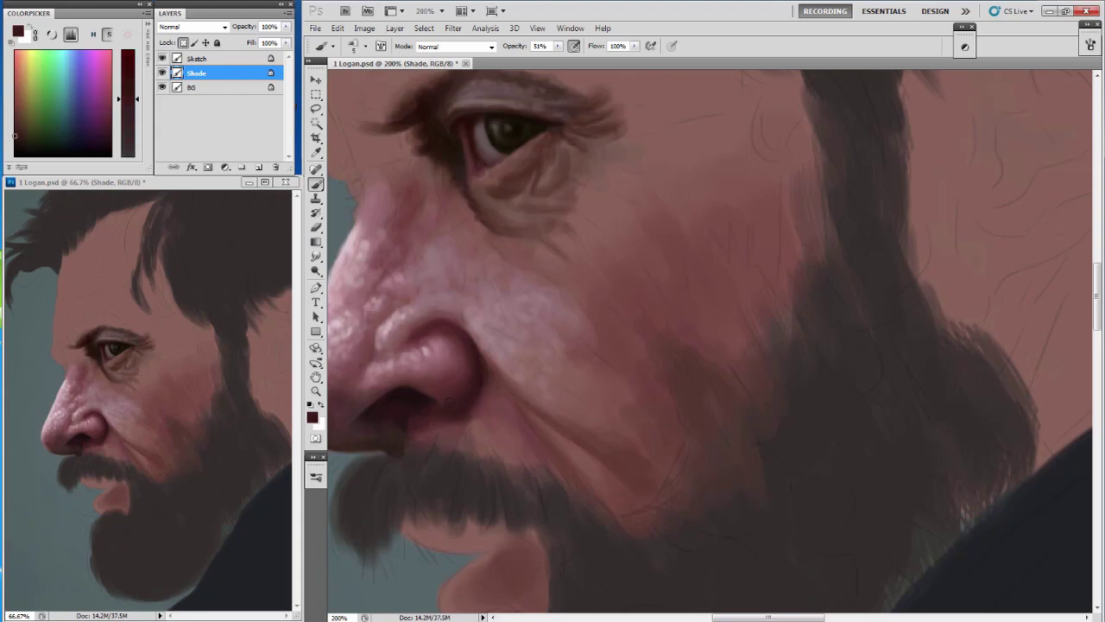
mouse_move(424, 432)
left_mouse_down()
mouse_move(462, 424)
mouse_move(458, 442)
left_mouse_up()
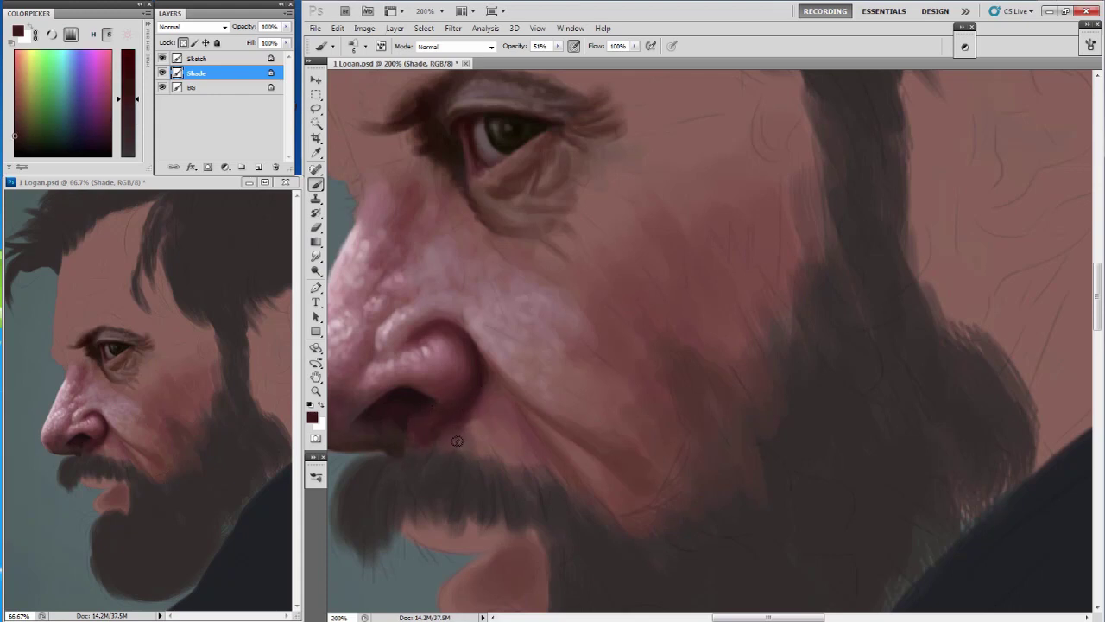
Sample pink and darker brown skin tones from the cheek at brush size 4.
left_click(502, 420, "alt")
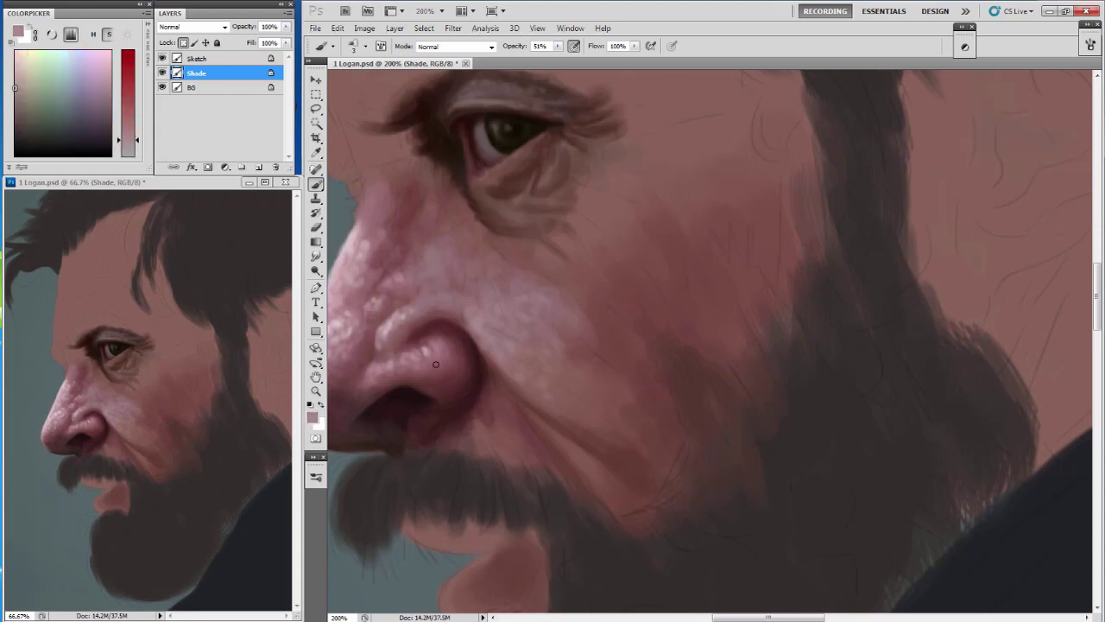
key("bracketright")
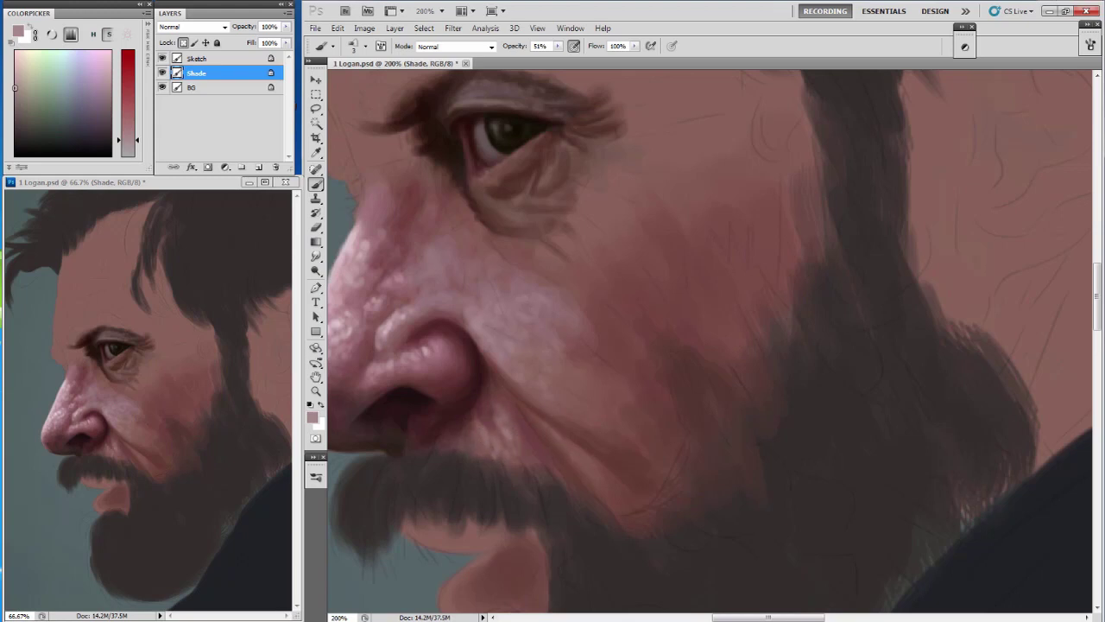
left_click(587, 417, "alt")
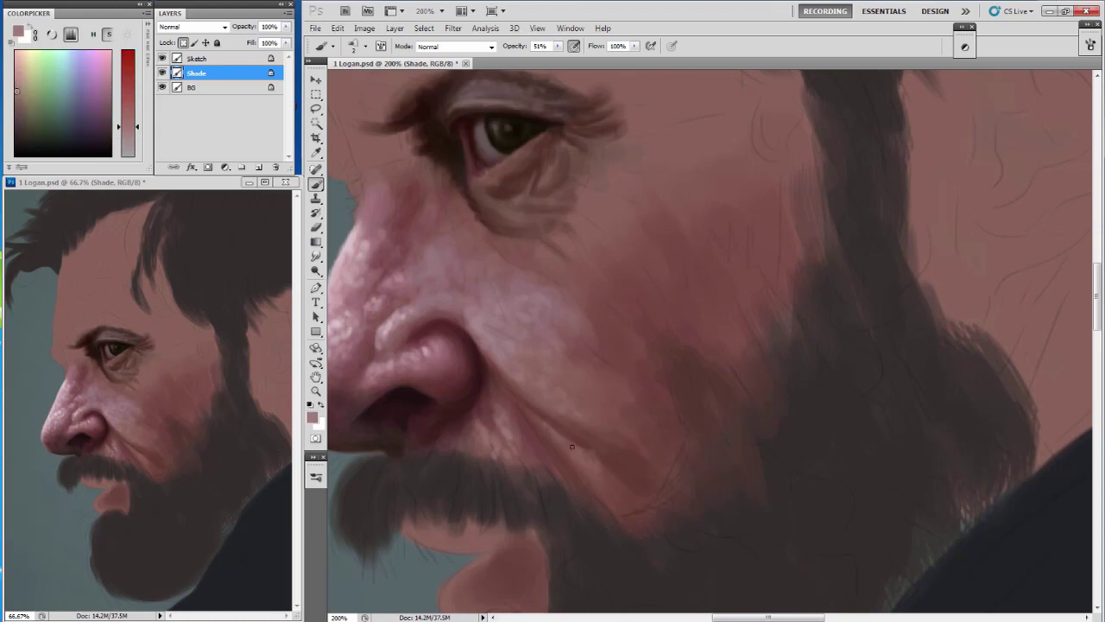
left_click(18, 119)
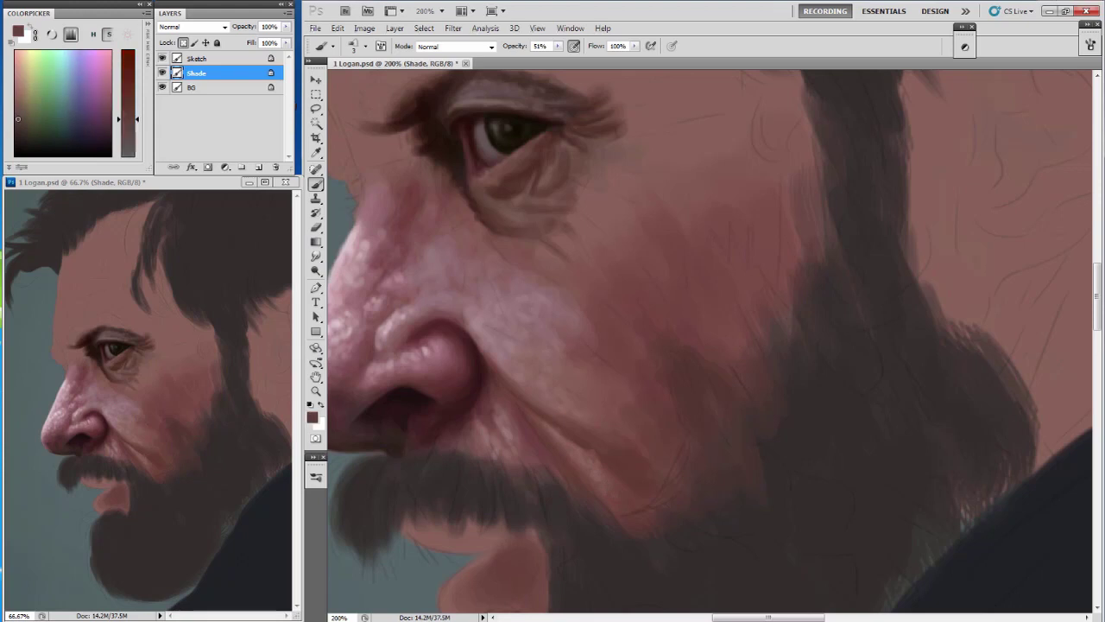
left_click(541, 400, "alt")
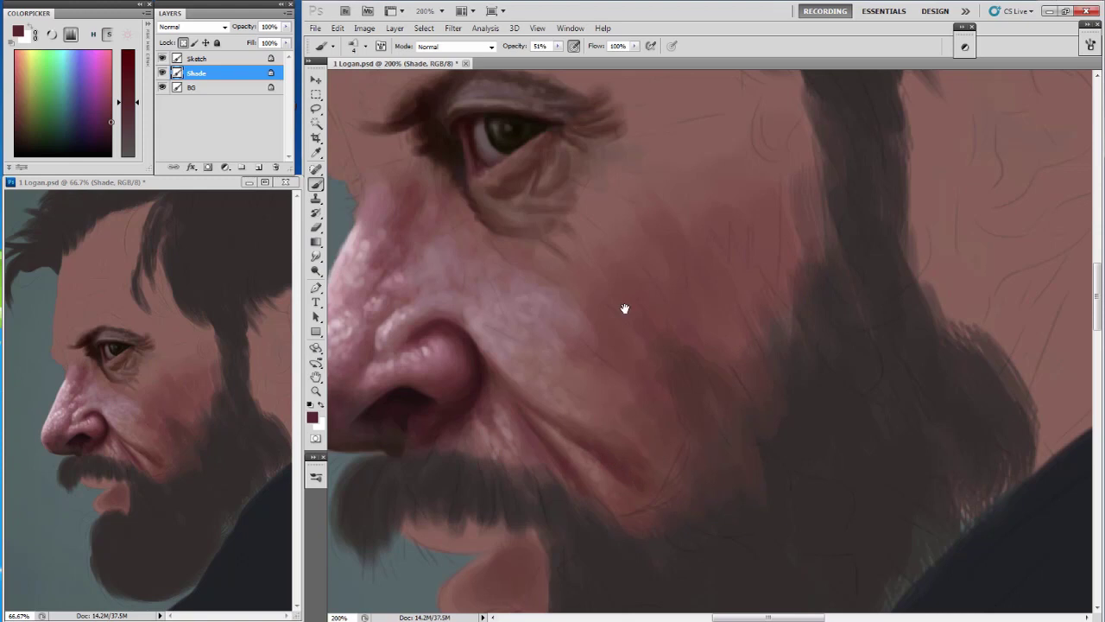
Sample a muted pink from the skin and set the brush to size 9 with the eye in view.
left_click_drag(625, 308, 582, 258)
left_click(506, 347, "alt")
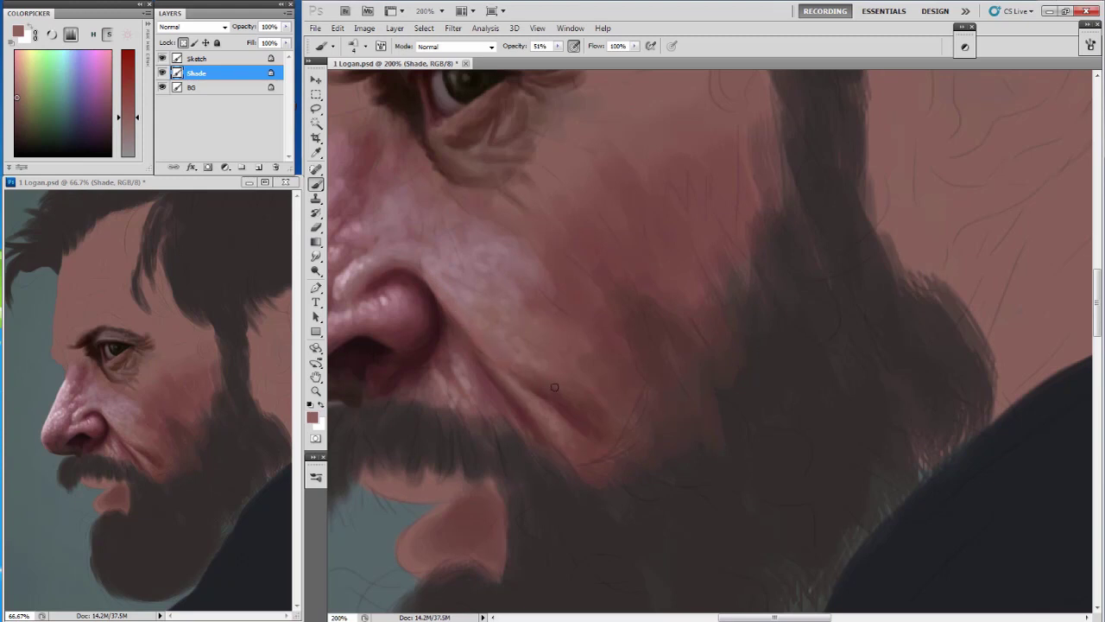
left_click_drag(545, 266, 560, 319)
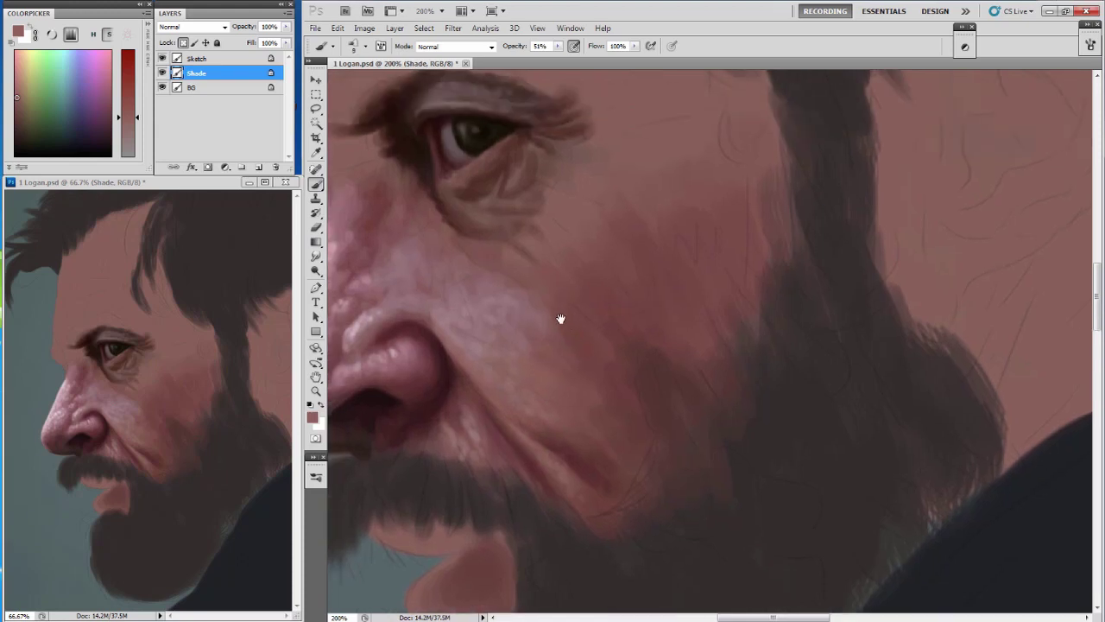
key("bracketright")
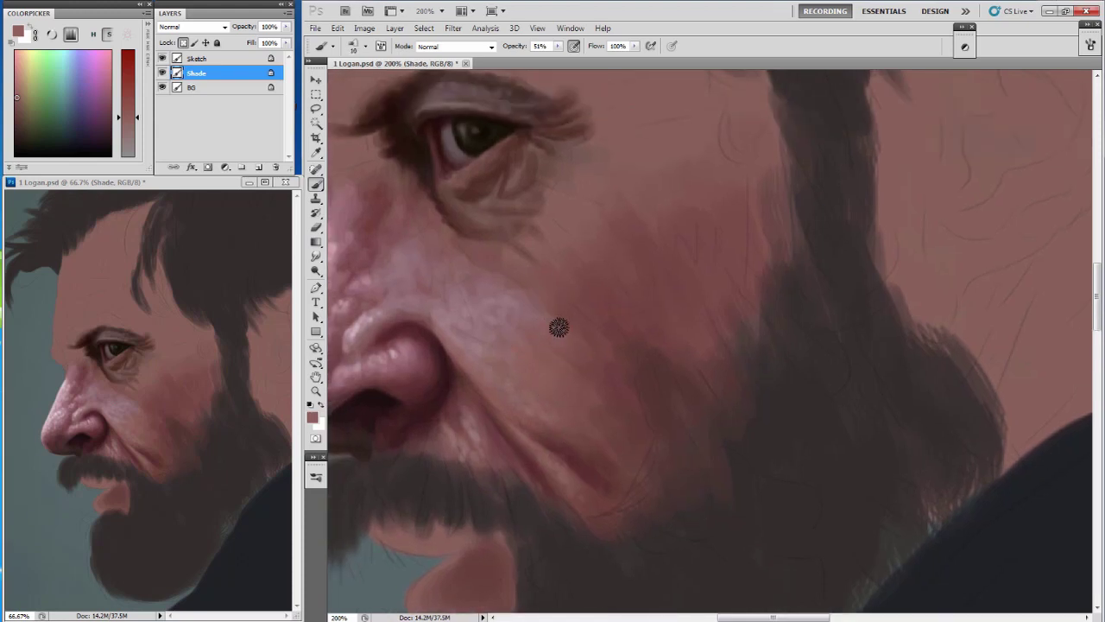
key("bracketleft")
Sample dark brown and lighter pink cheek tones, switching the brush between sizes 9 and 10.
left_click(456, 440, "alt")
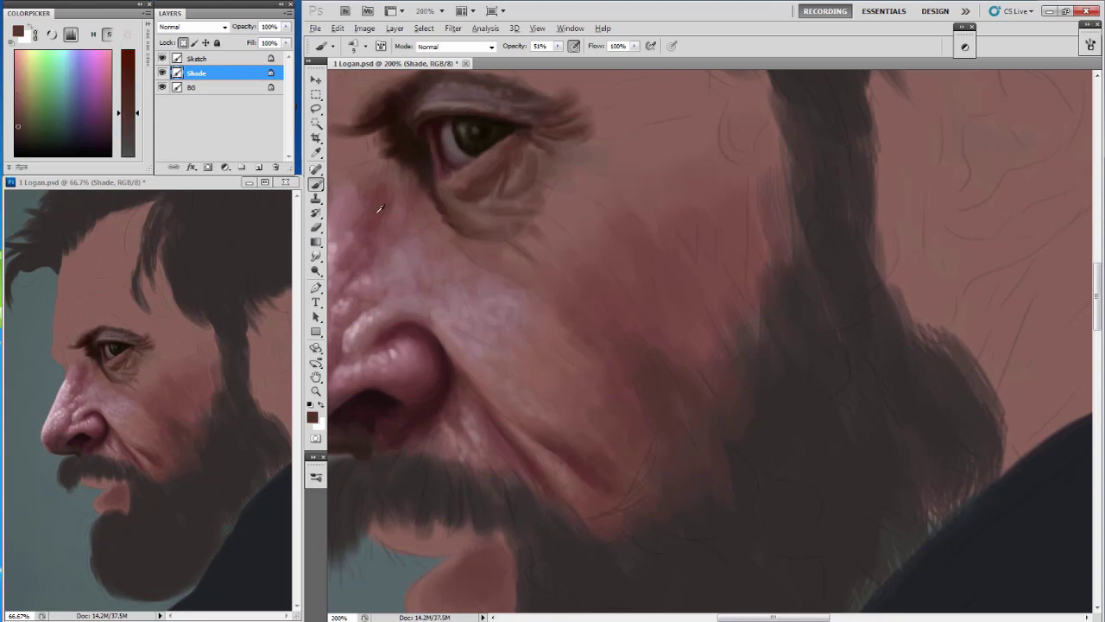
left_click(618, 349, "alt")
key("bracketright")
left_click(179, 426, "alt")
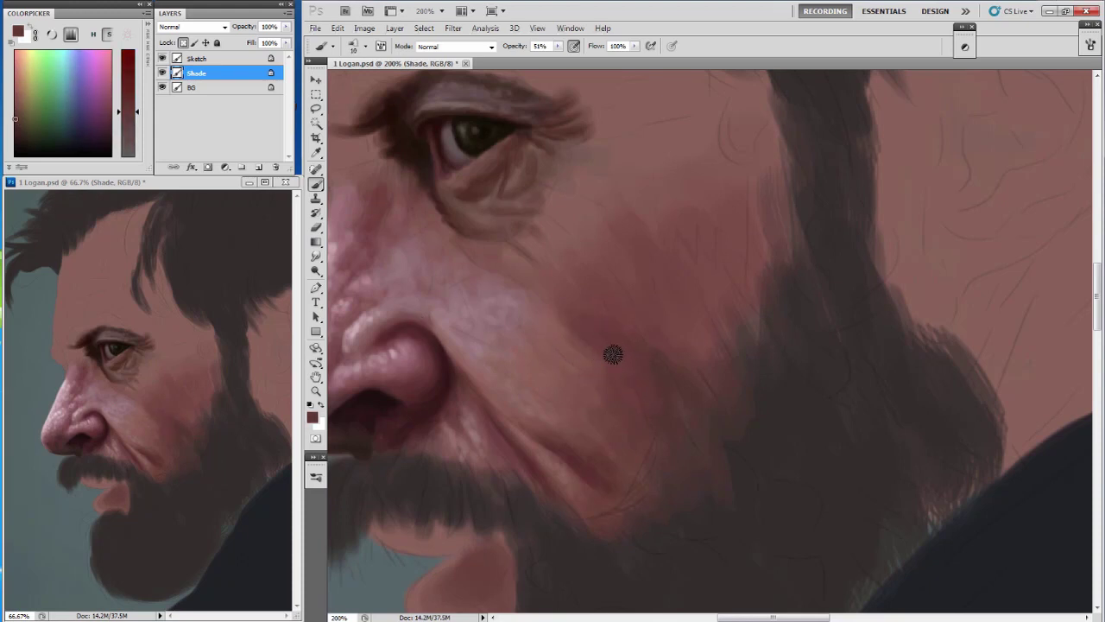
left_click(605, 387, "alt")
key("bracketleft")
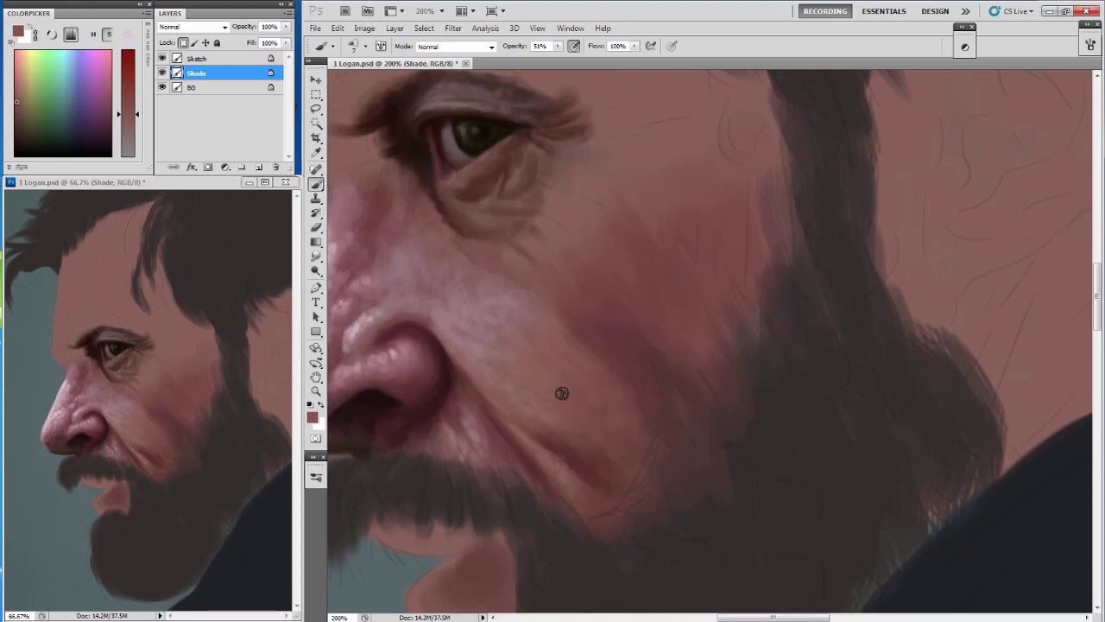
left_click(540, 366, "alt")
Shrink the brush from size 4 down to 1 while resampling skin colour for fine wrinkles.
key("bracketleft")
key("bracketleft")
key("bracketleft")
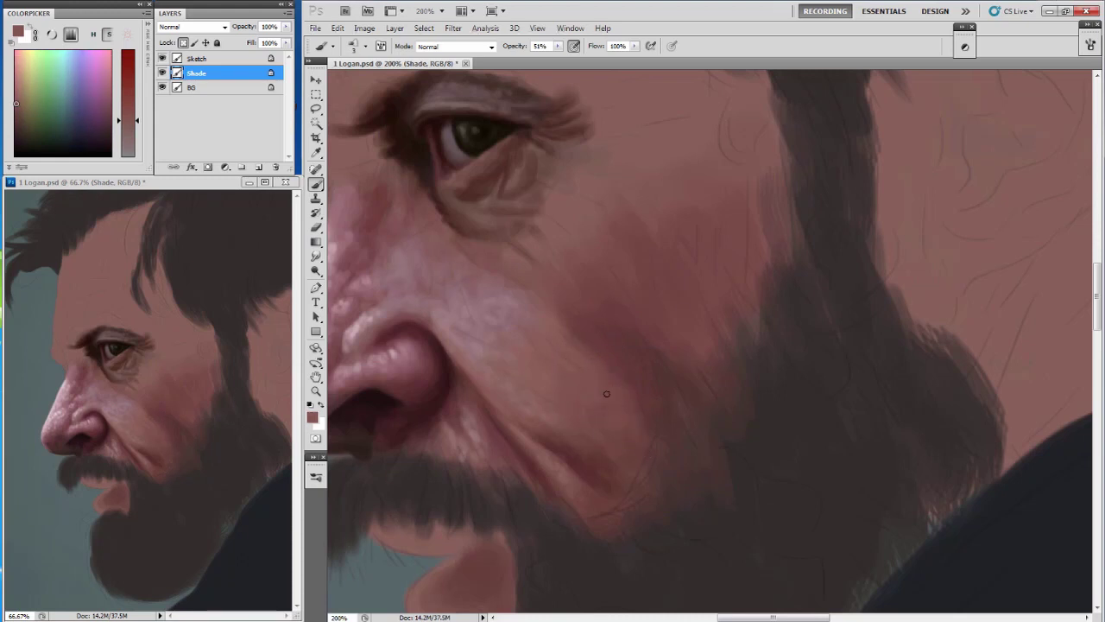
key("bracketleft")
left_click(542, 348, "alt")
key("bracketleft")
left_click(518, 352, "alt")
key("bracketleft")
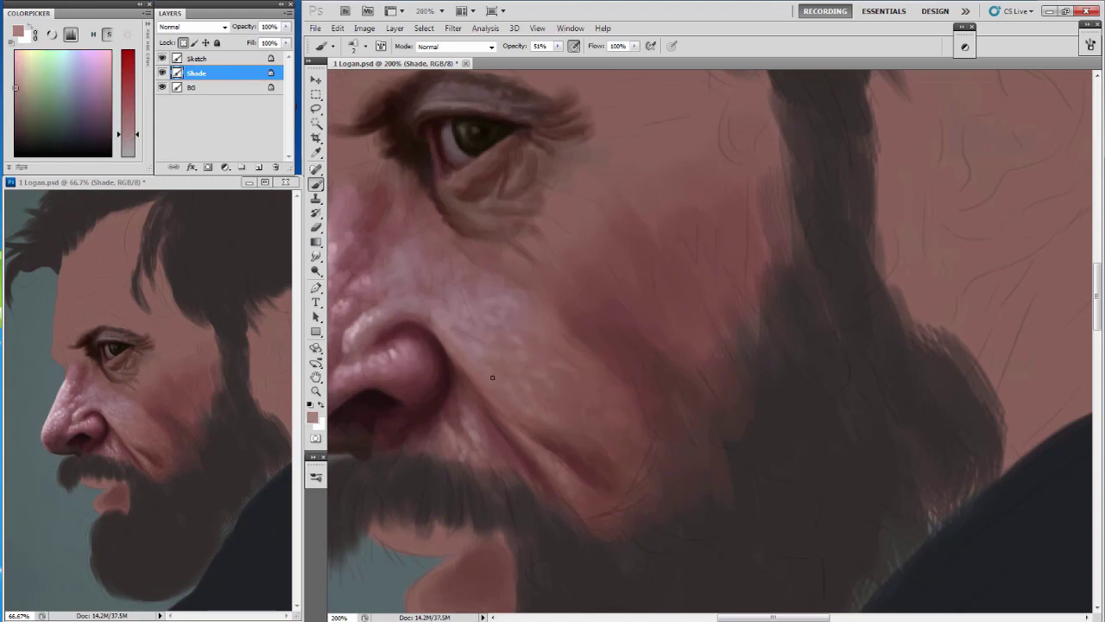
key("bracketleft")
scroll(527, 322, "up", 2)
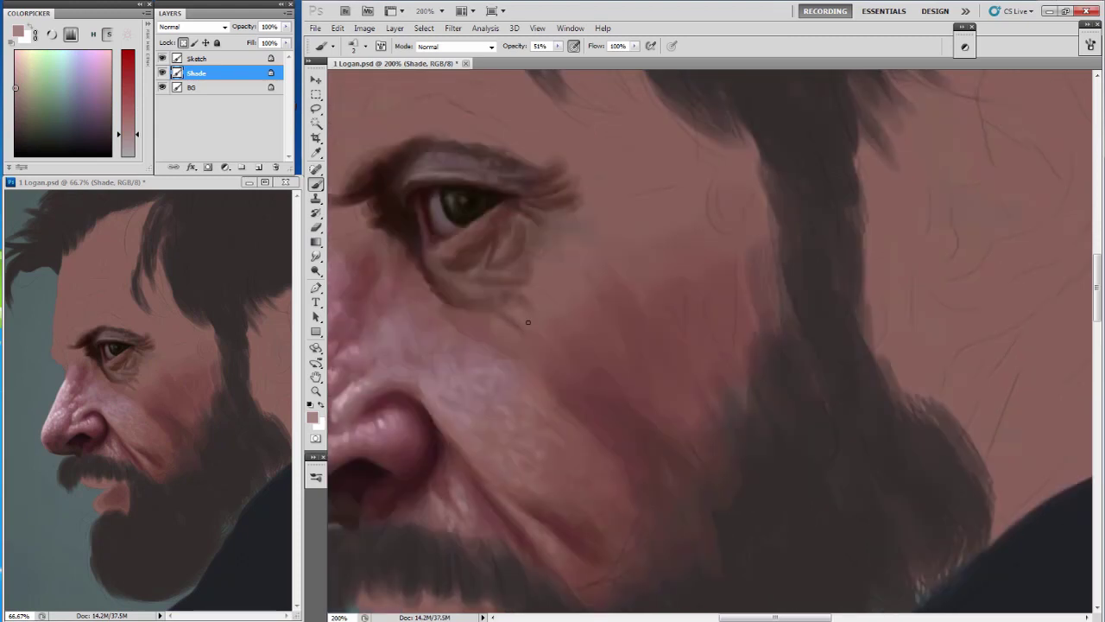
Sample maroon, brown, mauve and saturated tones to paint fine wrinkle detail and cheek highlights.
left_click(563, 289, "alt")
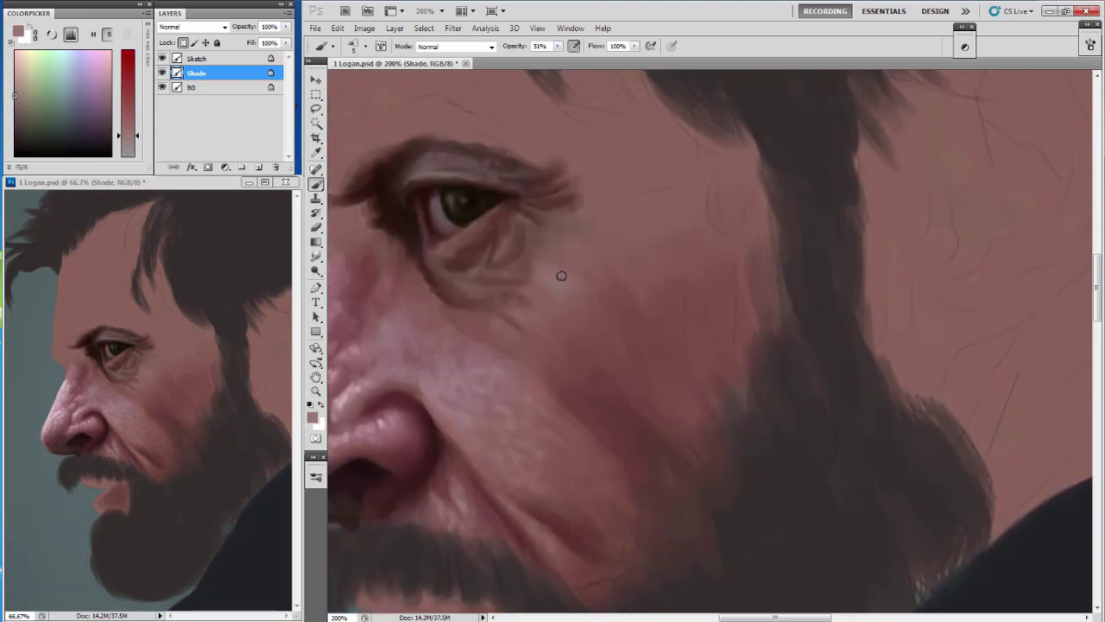
key("bracketleft")
key("bracketleft")
left_click(477, 315, "alt")
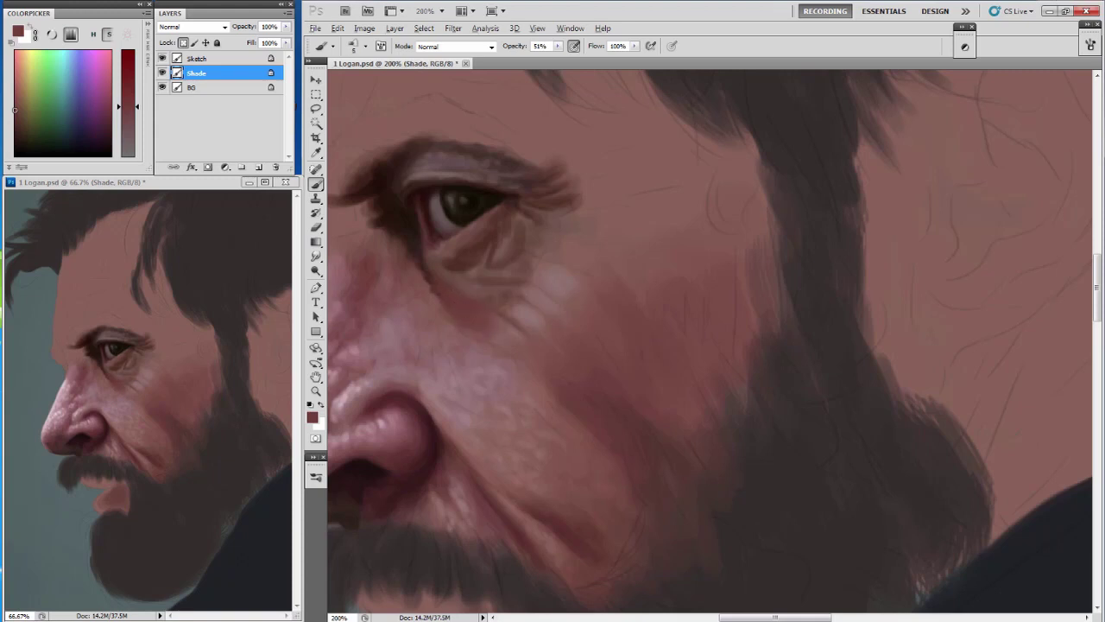
left_click(409, 262, "alt")
left_click(439, 285, "alt")
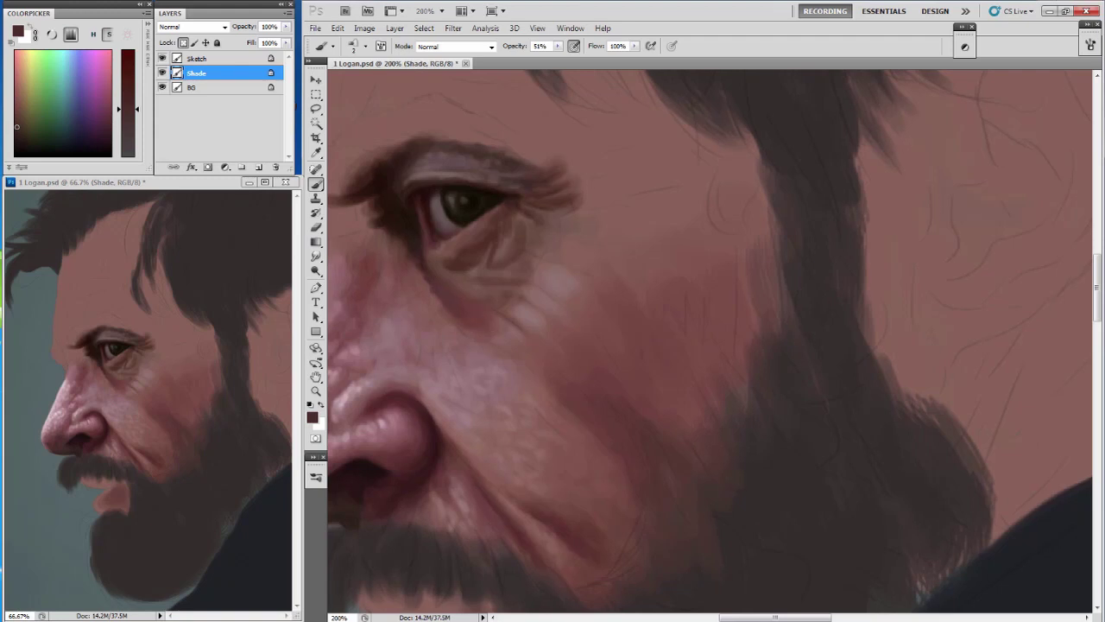
left_click(426, 296, "alt")
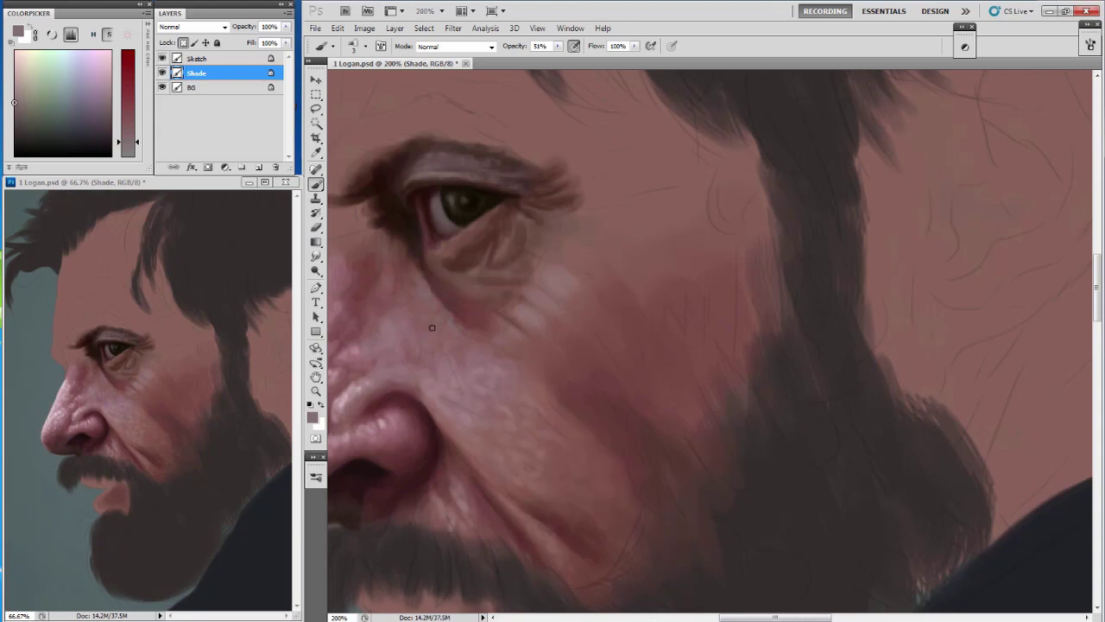
left_click(447, 346, "alt")
left_click(409, 300, "alt")
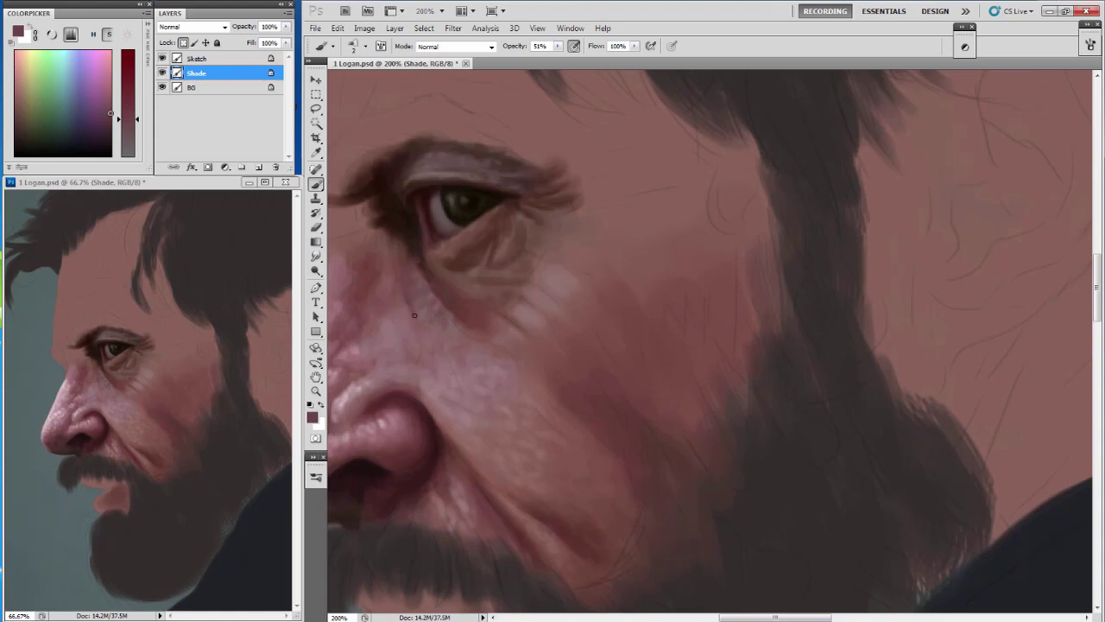
left_click_drag(430, 273, 488, 277)
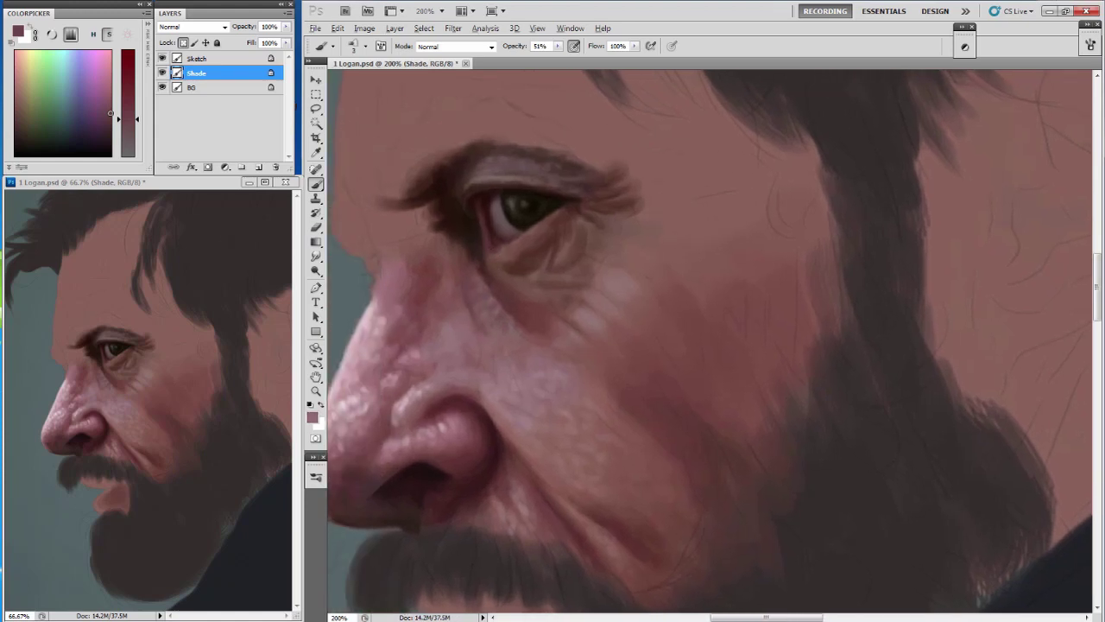
Sample light pinks and a dark reddish tone, dab a pale highlight onto the nose, then shrink the brush.
left_click(392, 296, "alt")
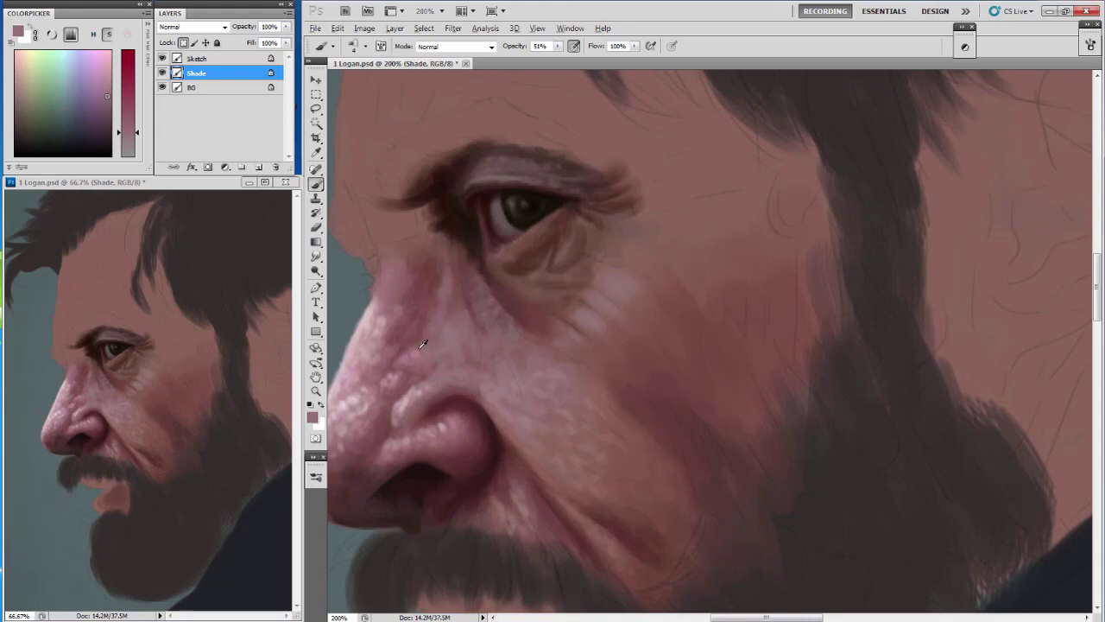
left_click(377, 355, "alt")
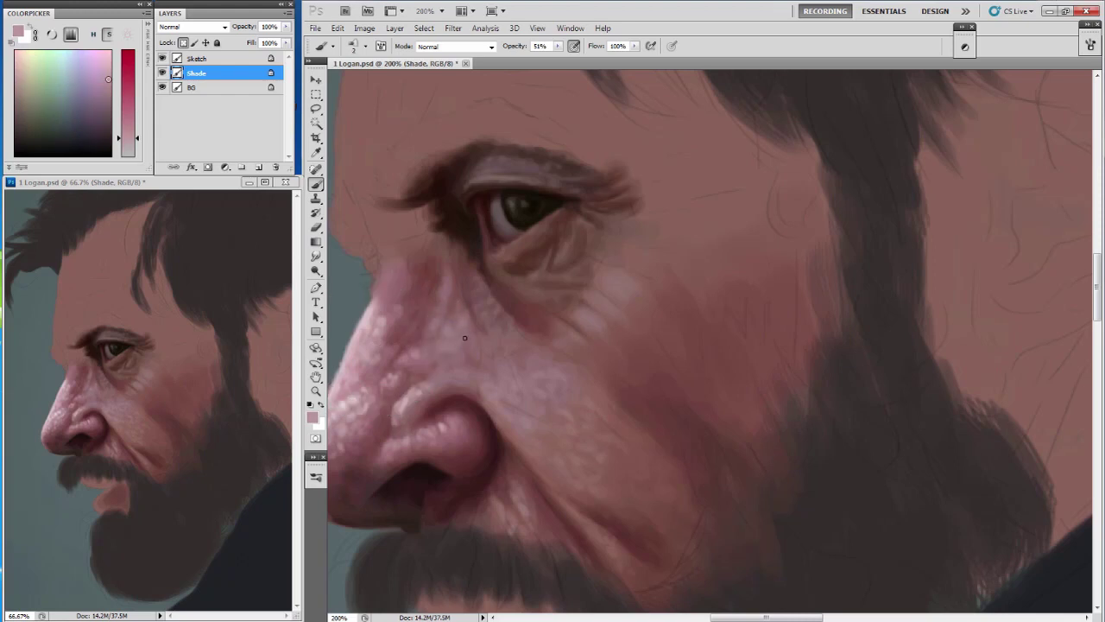
key("bracketright")
key("bracketright")
key("bracketright")
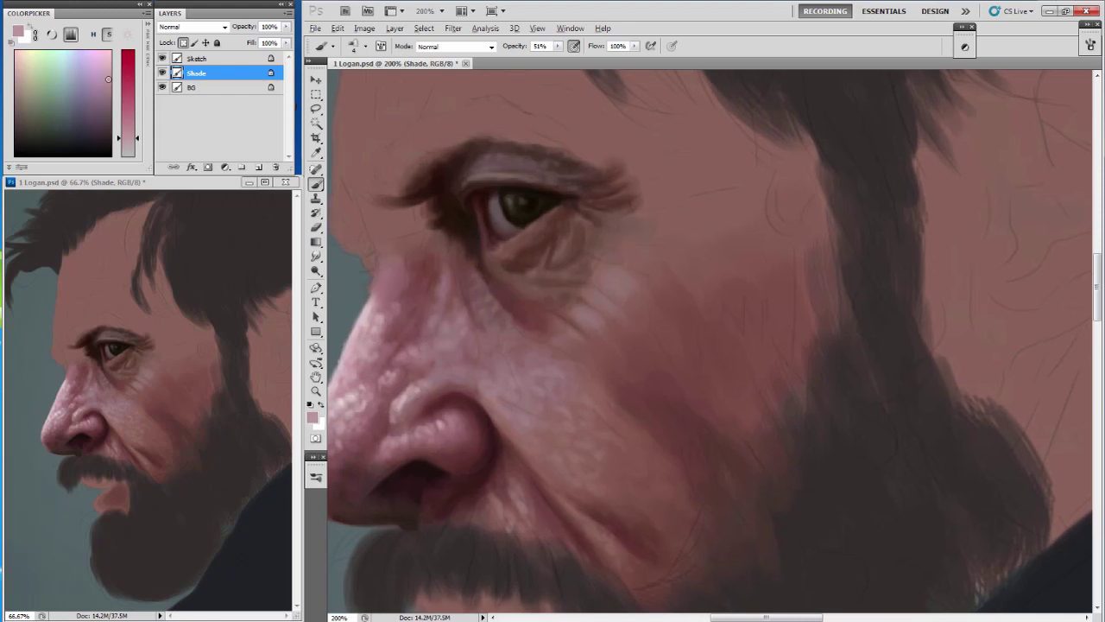
left_click(420, 270, "alt")
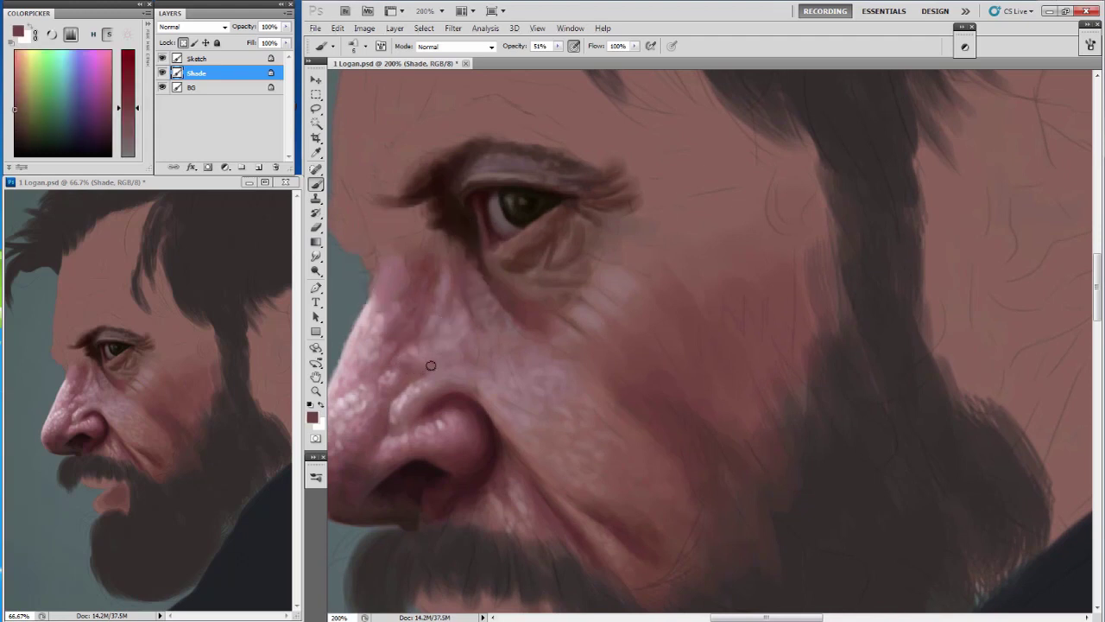
scroll(418, 347, "down", 1)
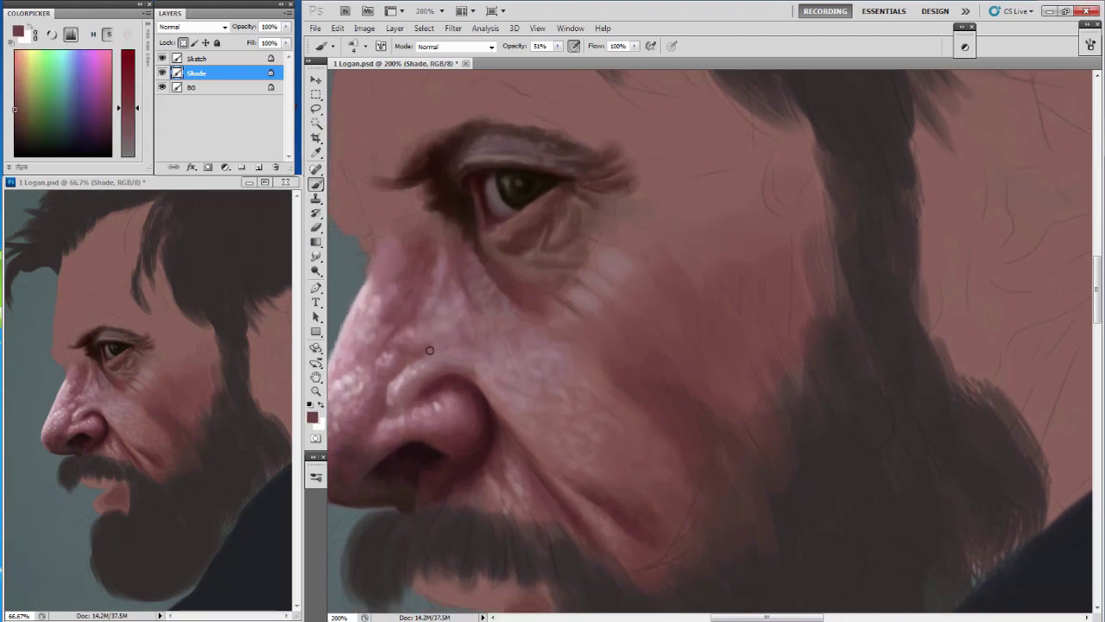
left_click(430, 345, "alt")
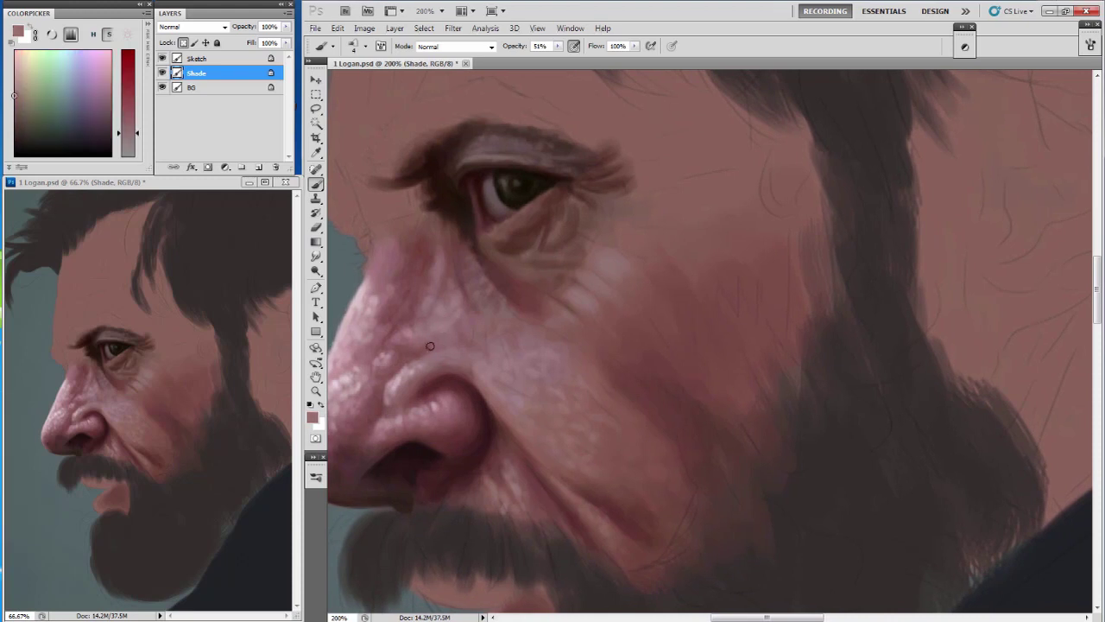
left_click(454, 347, "alt")
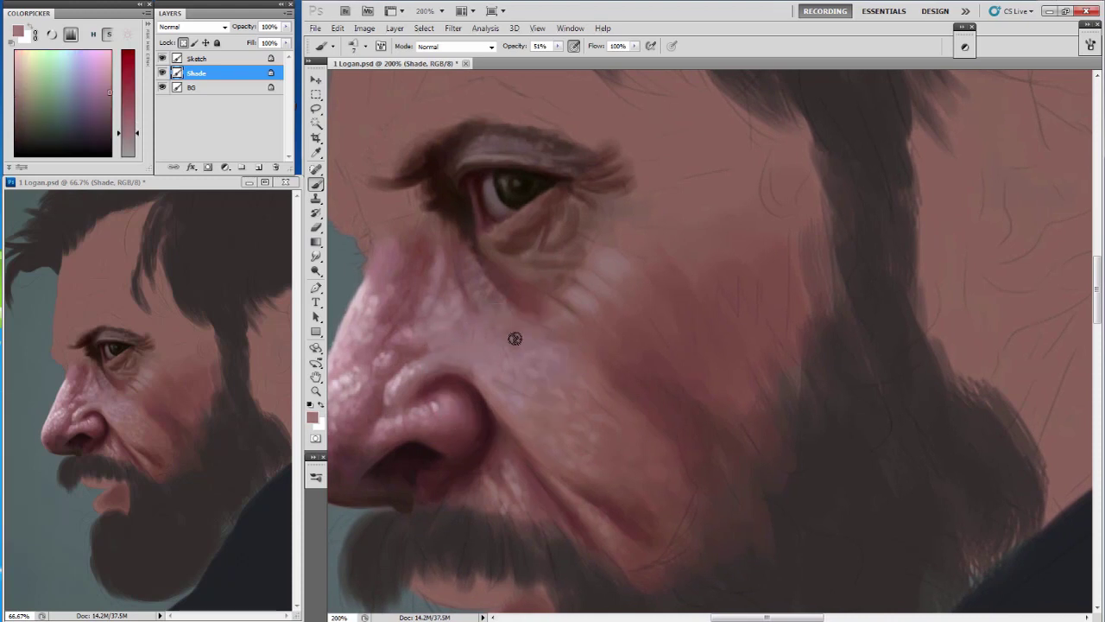
left_click(445, 354, "alt")
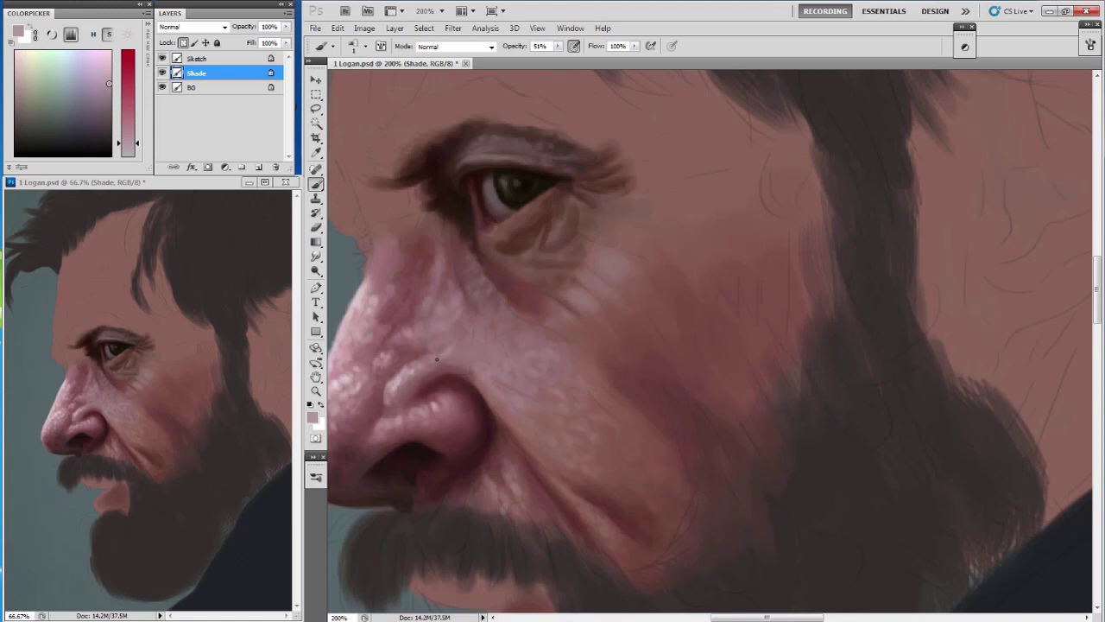
left_click_drag(406, 370, 407, 355)
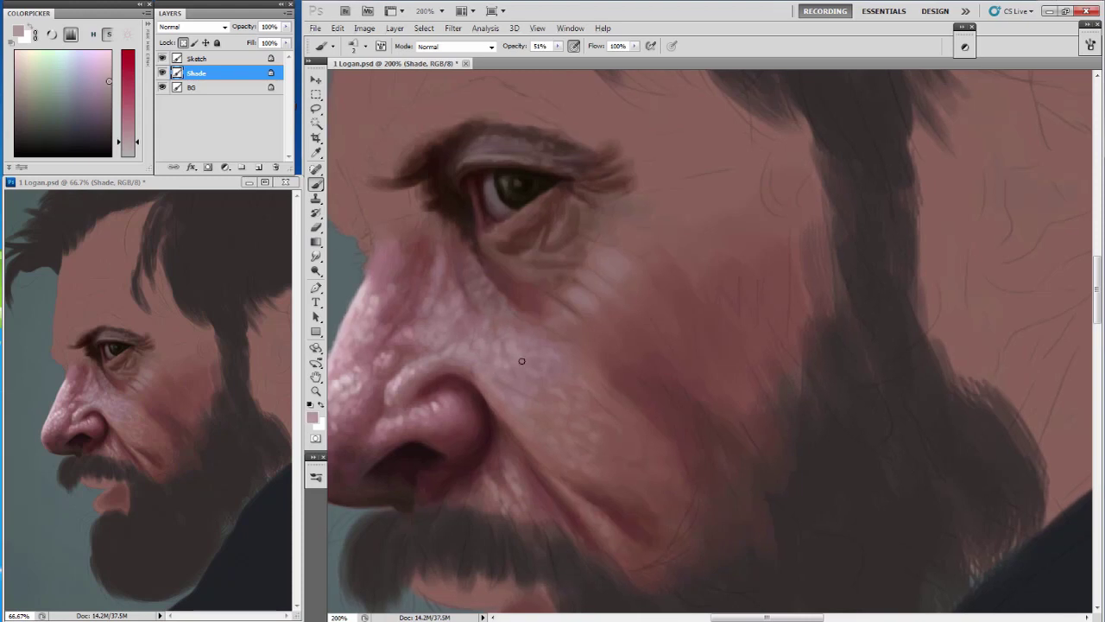
key("bracketleft")
key("bracketleft")
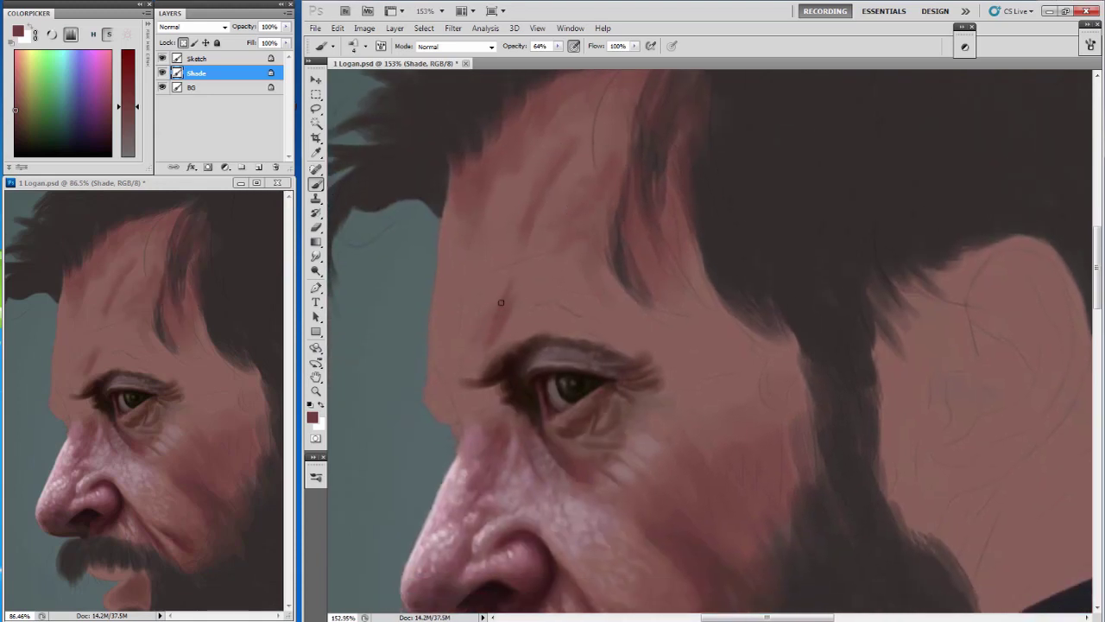
Paint a dark forehead wrinkle, skin tone over the temple hair edge, and fine dark inner-brow marks.
mouse_move(519, 264)
left_mouse_down()
mouse_move(484, 323)
mouse_move(580, 274)
mouse_move(620, 274)
left_mouse_up()
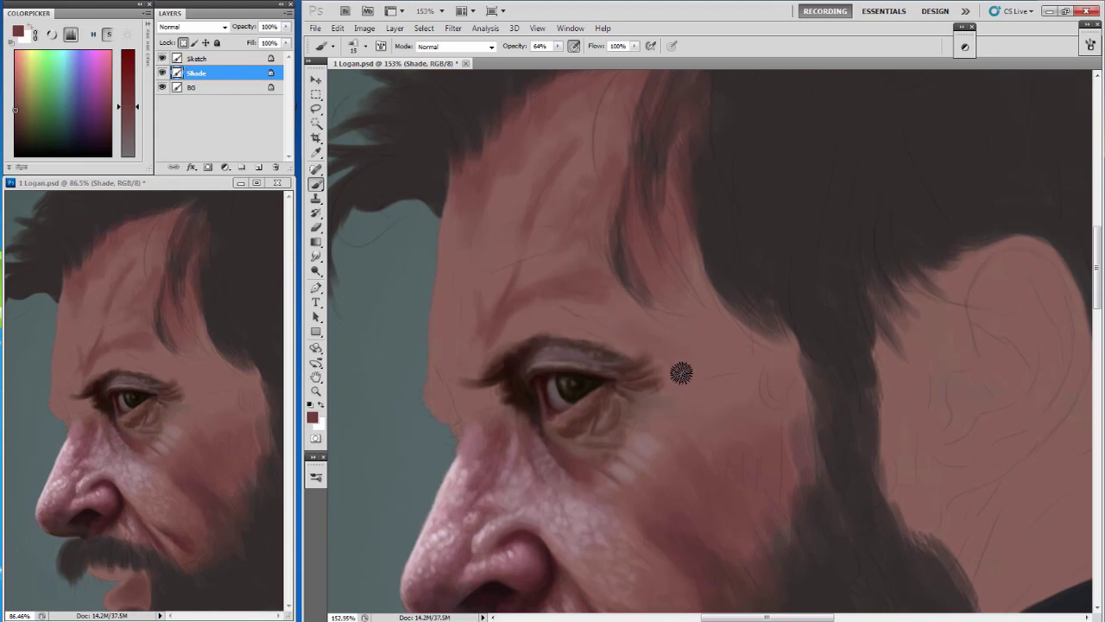
mouse_move(660, 323)
left_mouse_down()
mouse_move(703, 308)
mouse_move(770, 365)
mouse_move(785, 401)
left_mouse_up()
key("bracketright")
key("bracketleft")
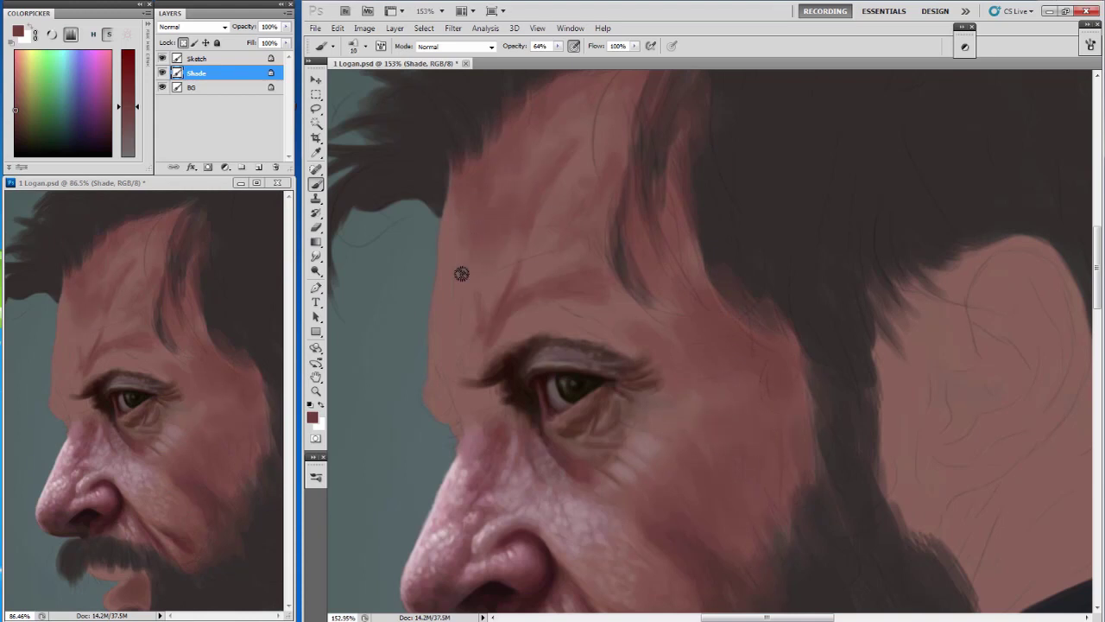
key("bracketleft")
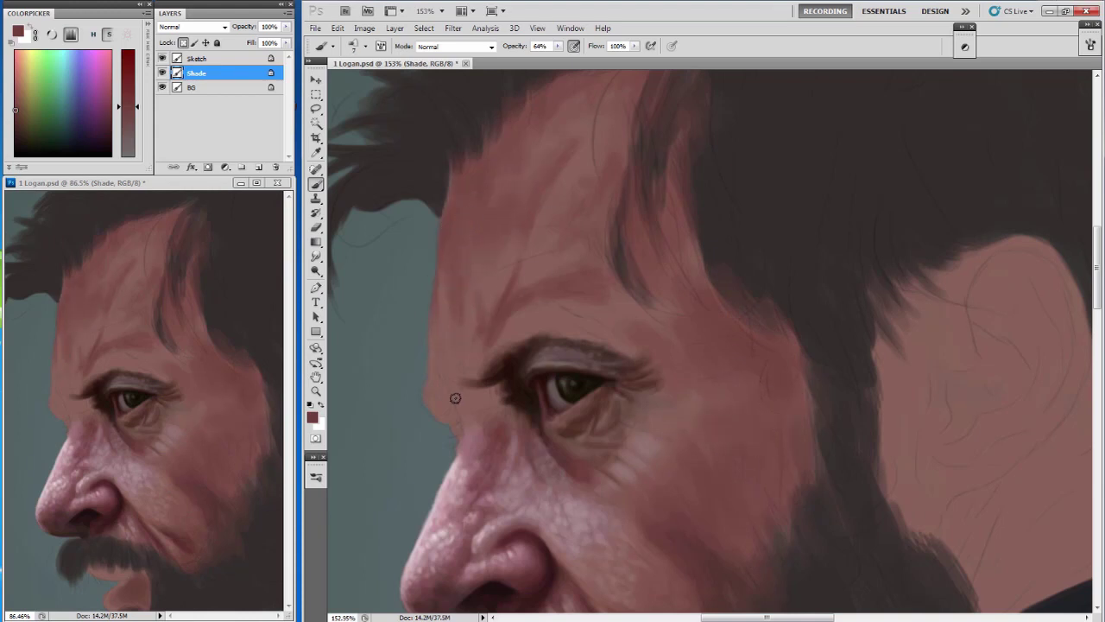
left_click_drag(444, 419, 479, 394)
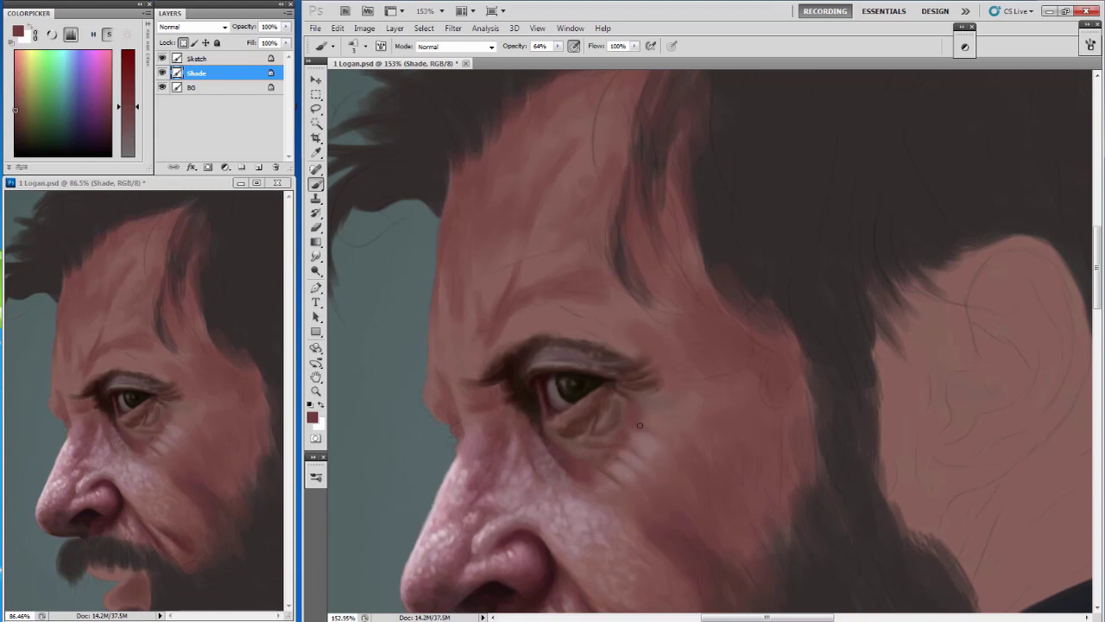
Adjust the paint colour and shade the front edge of the ear.
left_click_drag(699, 587, 648, 466)
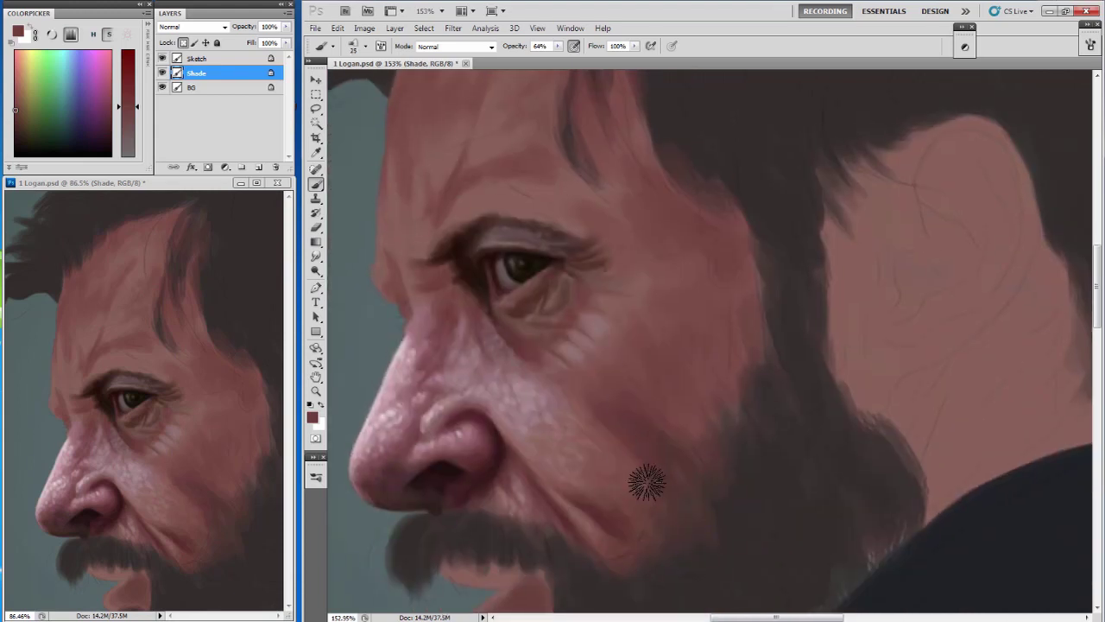
left_click(681, 433, "alt")
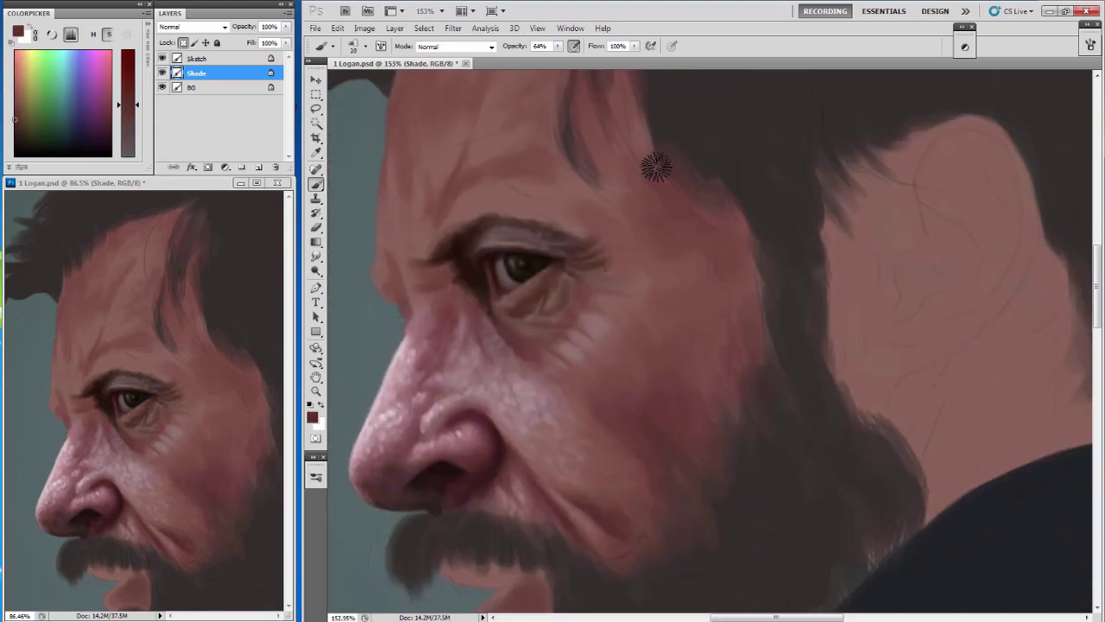
left_click_drag(825, 266, 660, 288)
mouse_move(664, 259)
left_mouse_down()
mouse_move(755, 167)
mouse_move(730, 254)
mouse_move(742, 297)
mouse_move(691, 337)
left_mouse_up()
Darken the front and inner ear and lighten the back of the ear and neck.
left_click_drag(717, 294, 665, 405)
left_click_drag(267, 423, 118, 387)
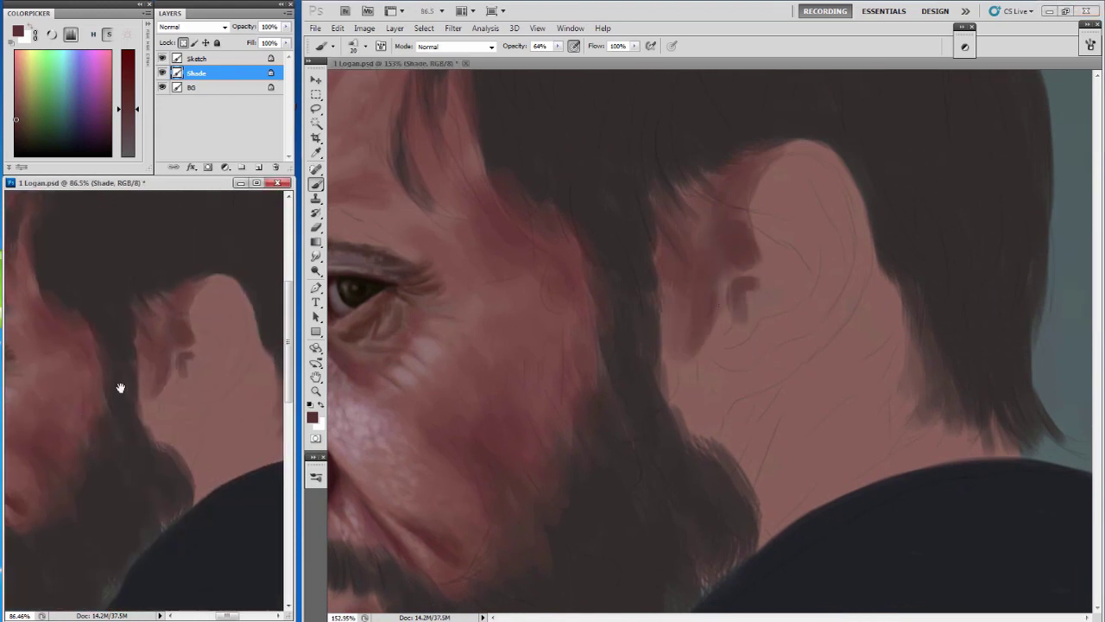
mouse_move(682, 346)
left_mouse_down()
mouse_move(659, 252)
mouse_move(662, 351)
mouse_move(716, 343)
mouse_move(696, 424)
mouse_move(846, 262)
mouse_move(816, 160)
mouse_move(774, 180)
mouse_move(764, 206)
mouse_move(775, 278)
mouse_move(743, 297)
mouse_move(730, 346)
left_mouse_up()
mouse_move(797, 263)
left_mouse_down()
mouse_move(829, 229)
mouse_move(809, 301)
mouse_move(872, 340)
mouse_move(995, 464)
mouse_move(797, 420)
mouse_move(764, 508)
mouse_move(788, 470)
mouse_move(748, 464)
left_mouse_up()
left_click(806, 165, "alt")
Zoom in and paint reddish-dark strokes along the ear's upper rim, inner hollow, lower rim and earlobe.
key("ctrl+plus")
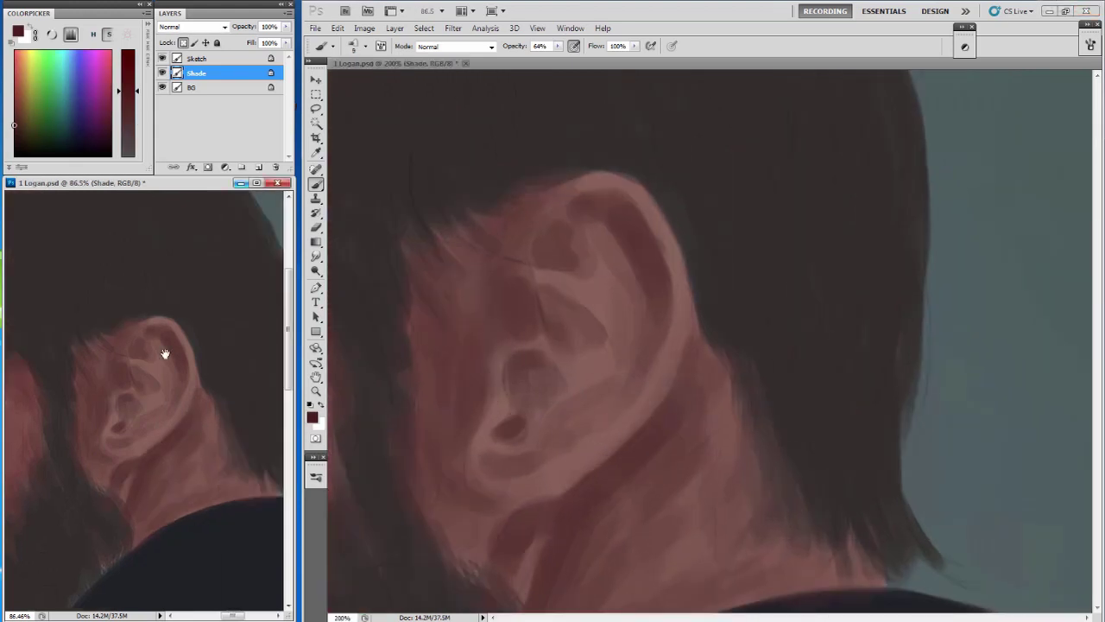
mouse_move(570, 209)
left_mouse_down()
mouse_move(610, 205)
mouse_move(659, 254)
mouse_move(658, 346)
left_mouse_up()
mouse_move(575, 195)
left_mouse_down()
mouse_move(623, 188)
mouse_move(670, 294)
mouse_move(663, 272)
mouse_move(544, 254)
mouse_move(583, 274)
left_mouse_up()
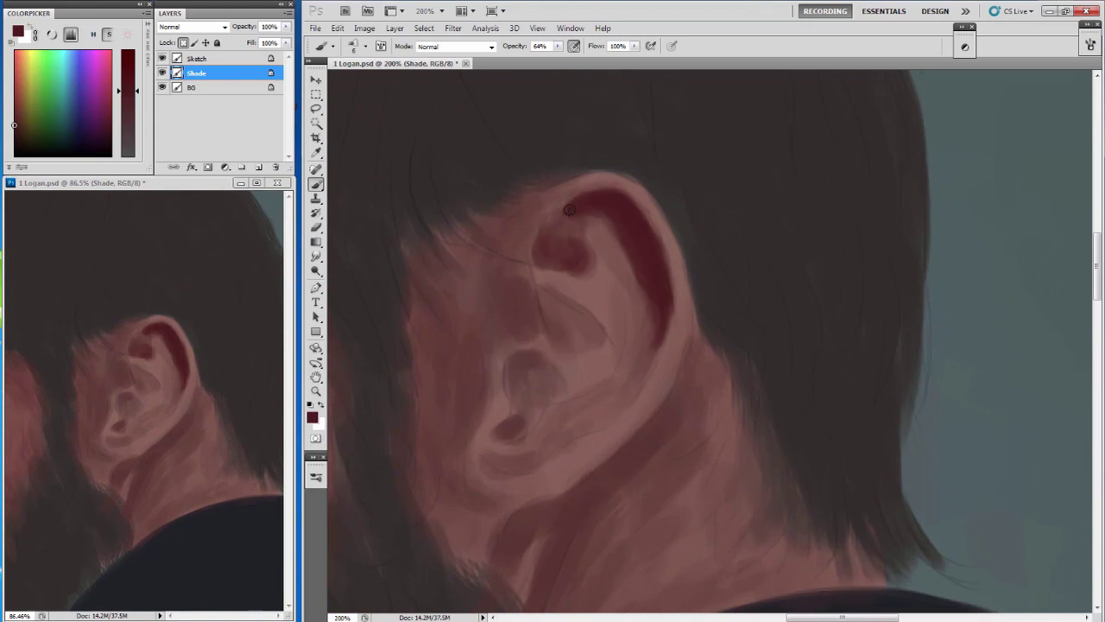
left_click_drag(557, 203, 574, 241)
mouse_move(584, 430)
left_mouse_down()
mouse_move(639, 377)
mouse_move(654, 321)
left_mouse_up()
left_click_drag(626, 398, 660, 346)
left_click_drag(539, 457, 494, 464)
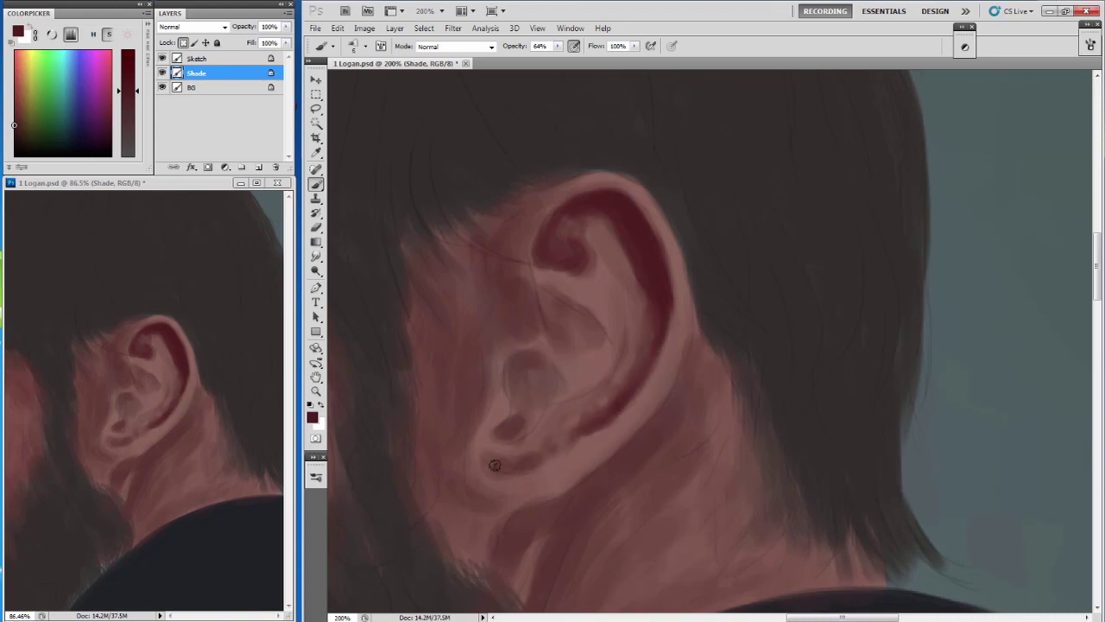
Repaint the ear's upper inner curl, then sample a desaturated skin tone and a light pinkish-grey.
left_click_drag(147, 378, 243, 318)
left_click_drag(616, 282, 608, 251)
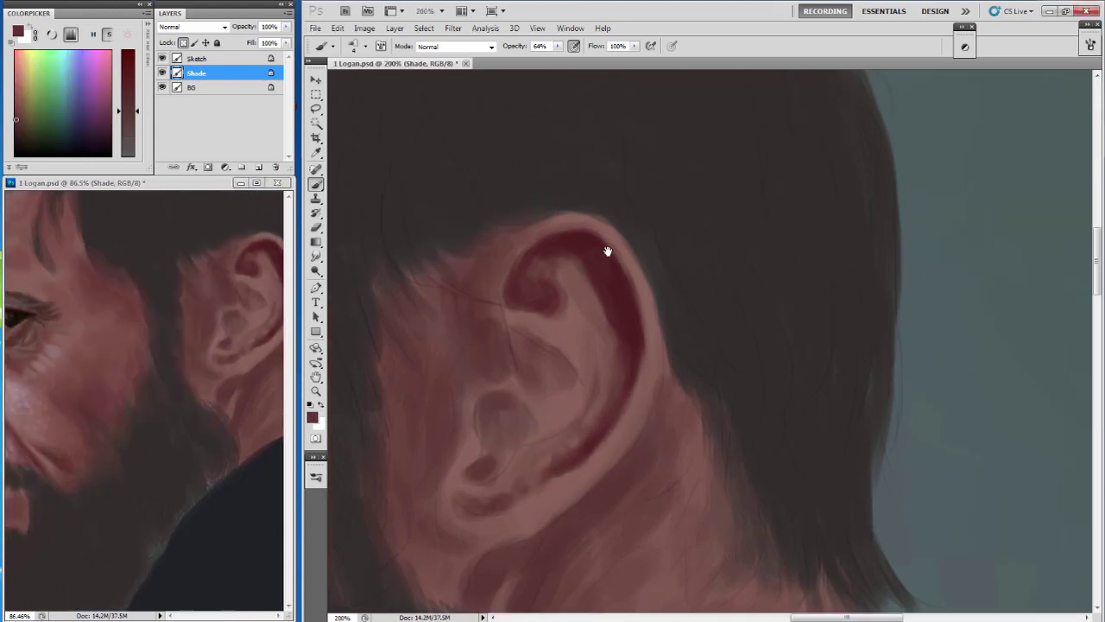
mouse_move(543, 273)
left_mouse_down()
mouse_move(566, 278)
mouse_move(518, 324)
mouse_move(587, 363)
mouse_move(523, 356)
mouse_move(571, 389)
left_mouse_up()
left_click(553, 352, "alt")
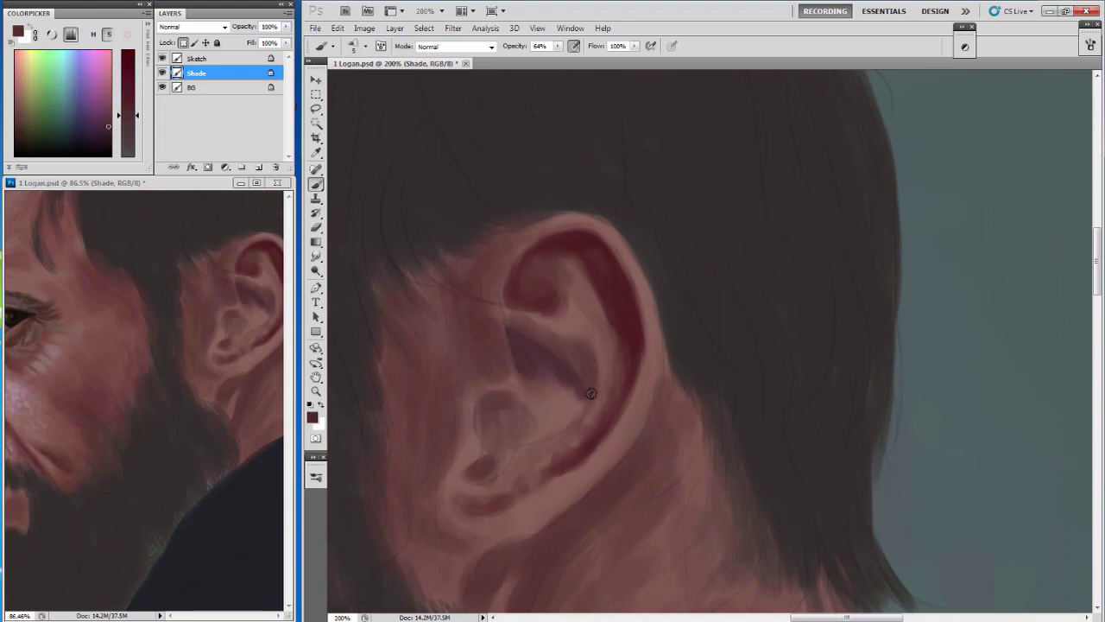
left_click_drag(372, 311, 727, 285)
left_click(422, 587, "alt")
left_click_drag(973, 223, 584, 353)
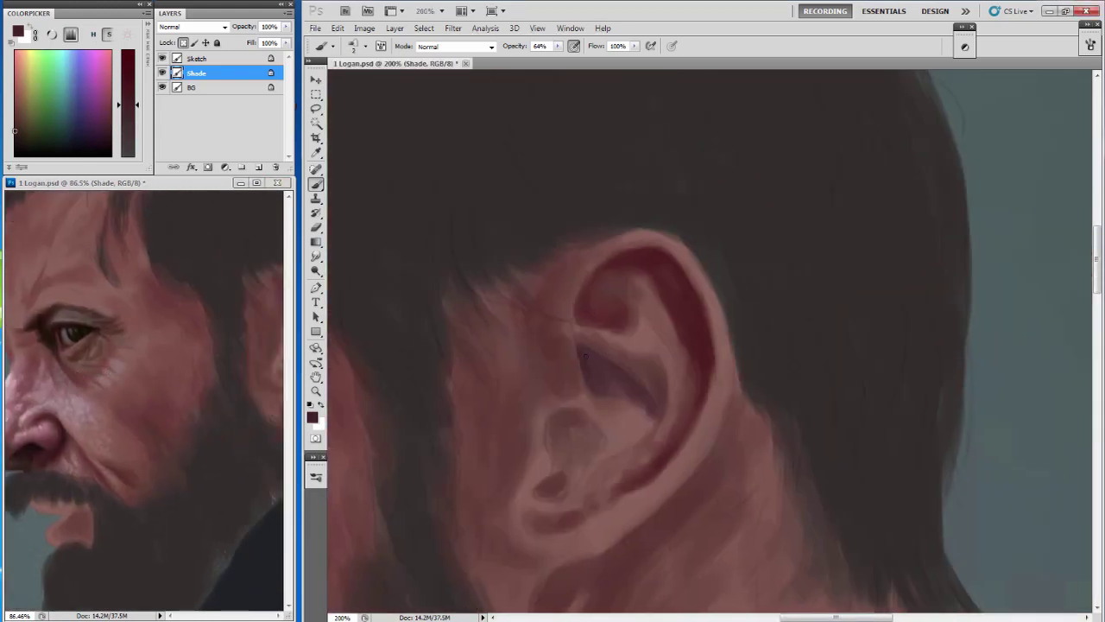
scroll(684, 281, "down", 5)
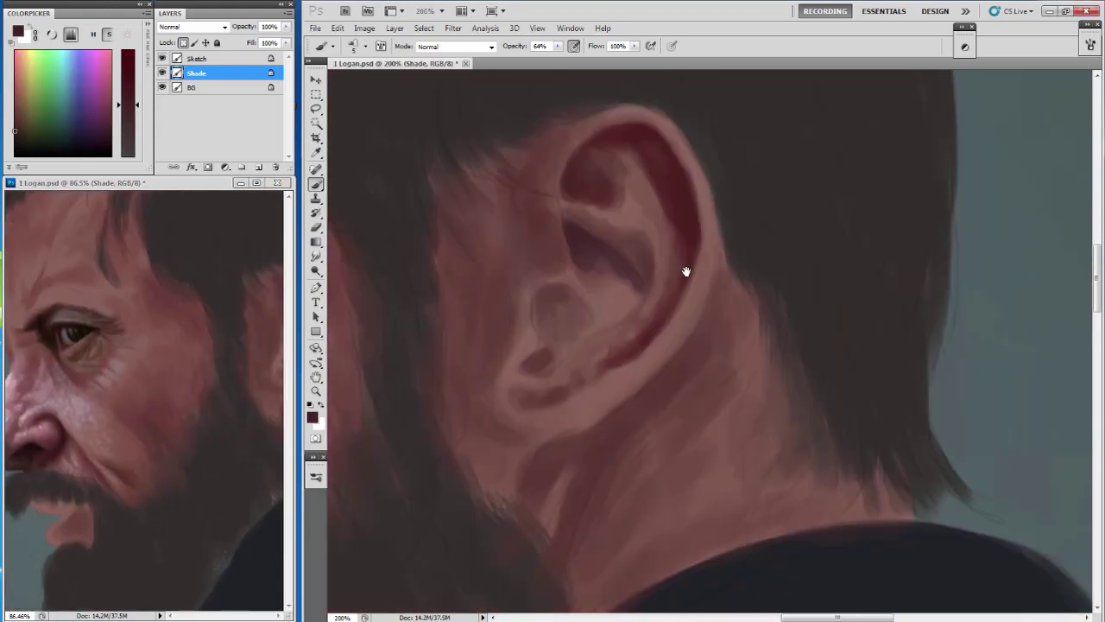
scroll(682, 271, "down", 1)
left_click(165, 222, "alt")
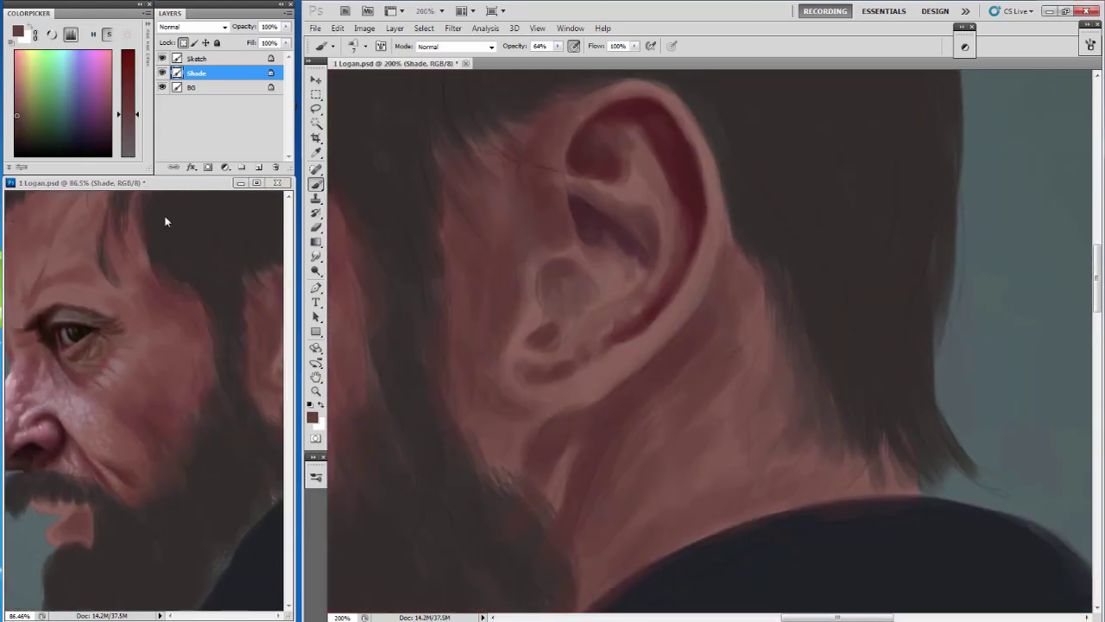
Paint dark red-brown strokes down the front of the ear and into the ear canal.
left_click(596, 220, "alt")
left_click(593, 238, "alt")
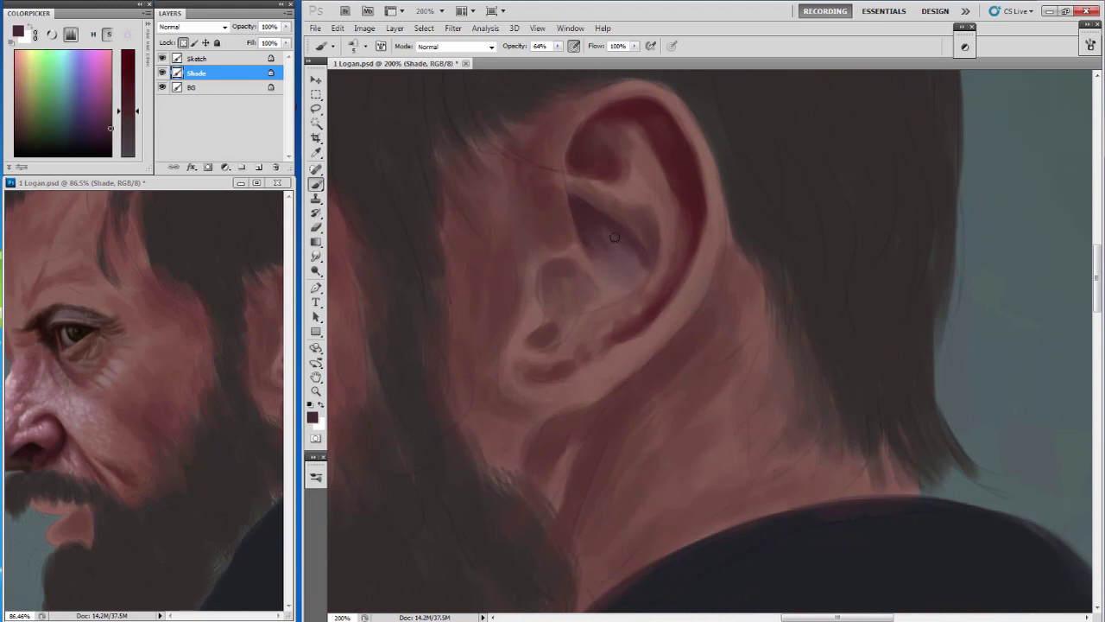
left_click_drag(542, 178, 563, 244)
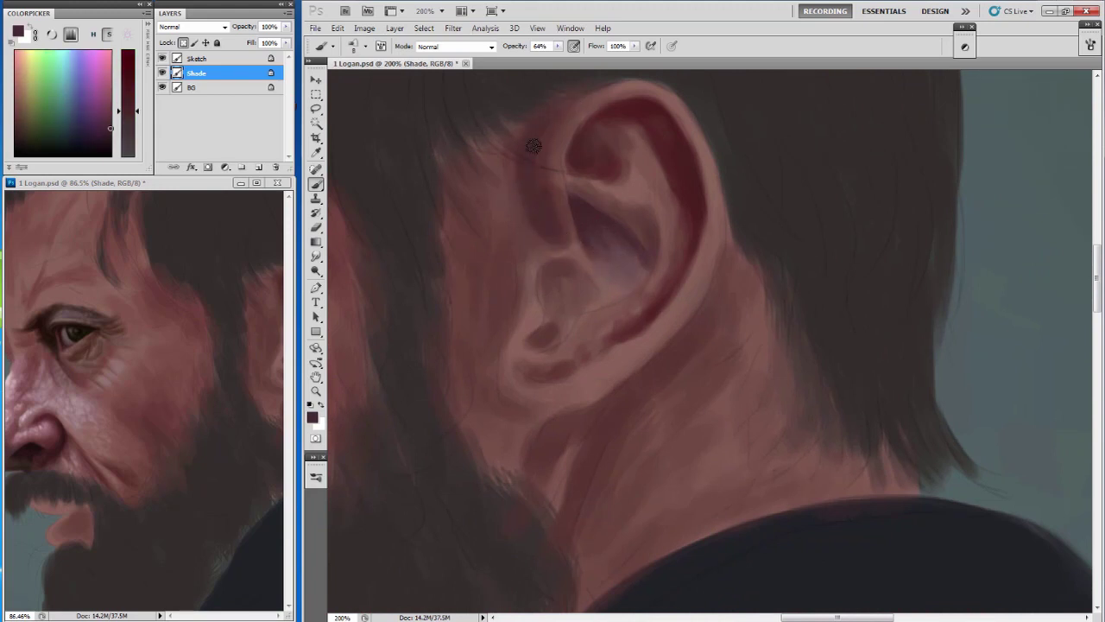
left_click_drag(216, 432, 152, 302)
mouse_move(575, 240)
left_mouse_down()
mouse_move(520, 359)
mouse_move(550, 350)
left_mouse_up()
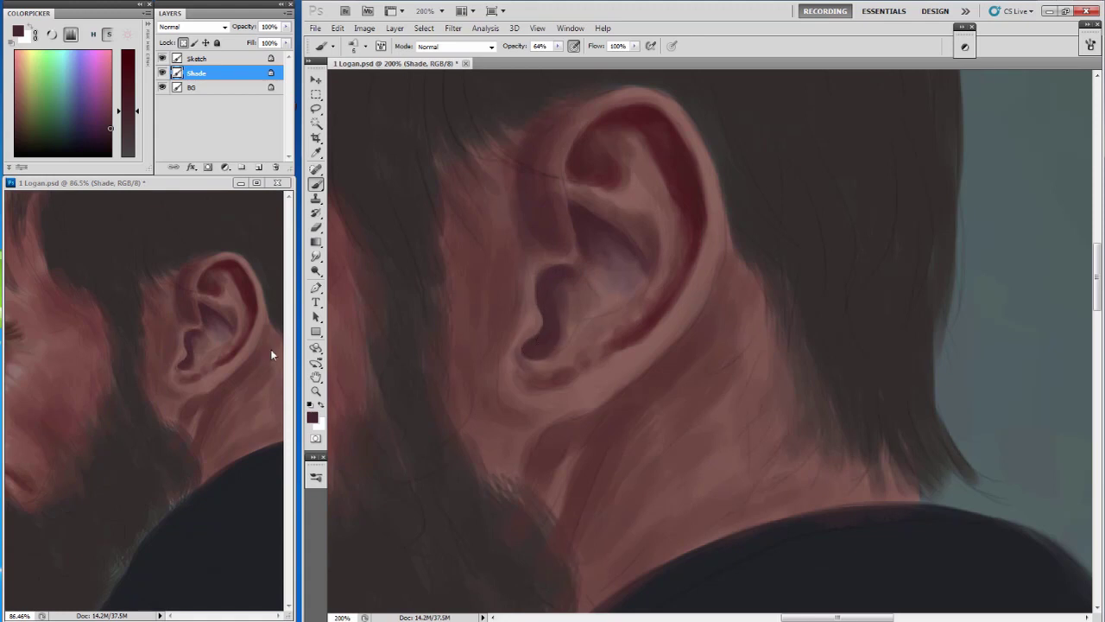
left_click(560, 310, "alt")
mouse_move(552, 302)
left_mouse_down()
mouse_move(539, 285)
mouse_move(572, 272)
mouse_move(546, 346)
mouse_move(596, 302)
mouse_move(635, 293)
left_mouse_up()
Darken the inner bowl of the ear and add a pale pink highlight along the antihelix.
left_click(563, 343, "alt")
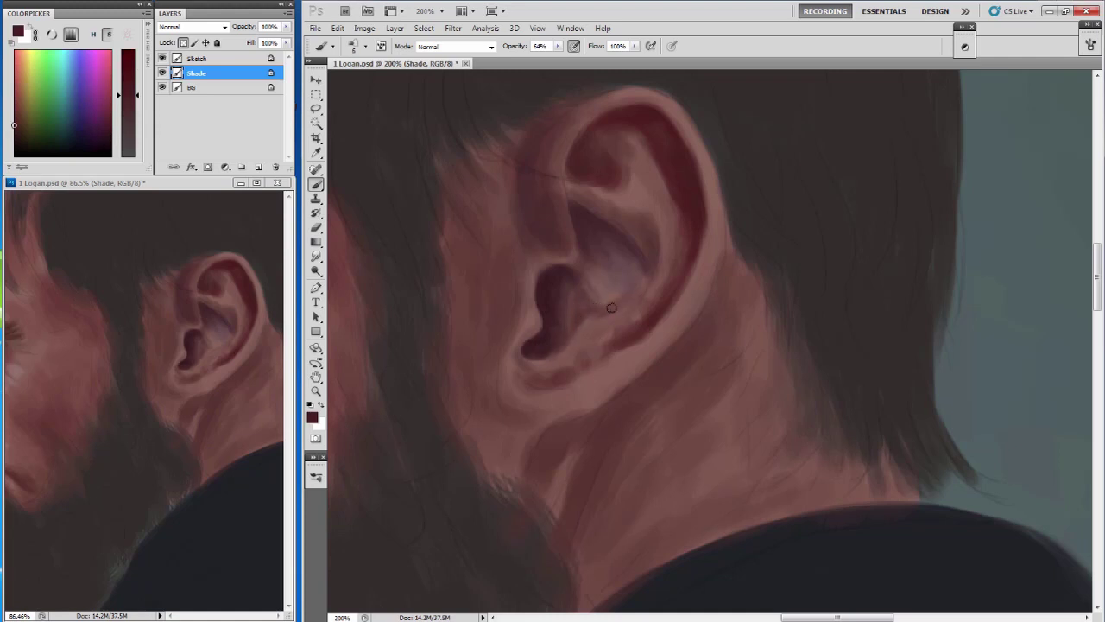
mouse_move(644, 255)
left_mouse_down()
mouse_move(625, 263)
mouse_move(646, 272)
left_mouse_up()
left_click_drag(647, 223, 647, 245)
left_click(659, 223, "alt")
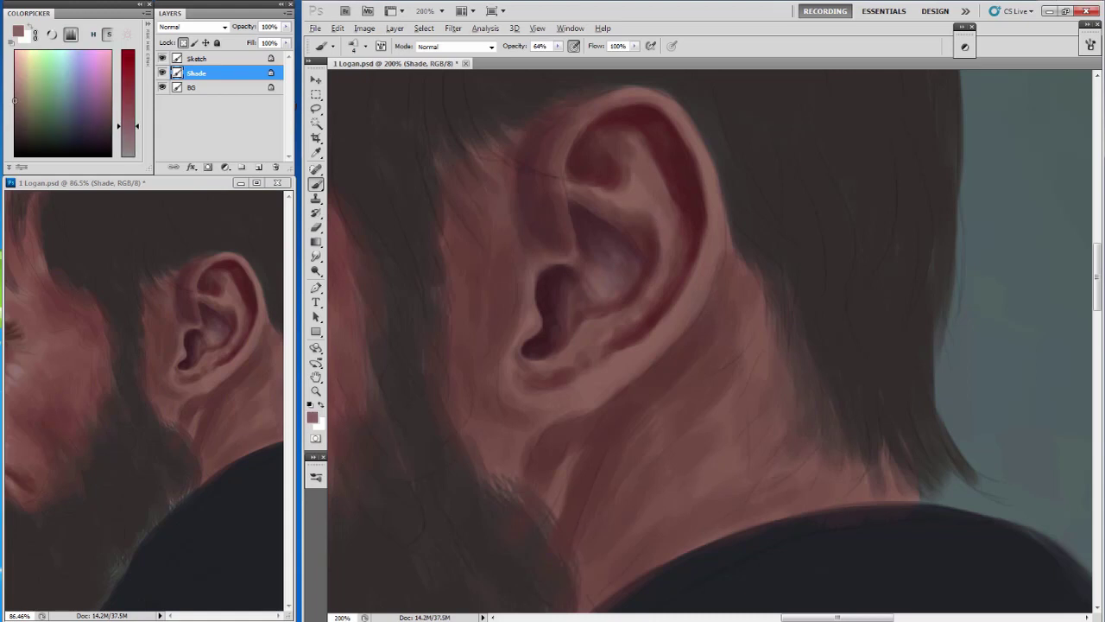
left_click(665, 227, "alt")
mouse_move(643, 211)
left_mouse_down()
mouse_move(641, 297)
mouse_move(563, 359)
left_mouse_up()
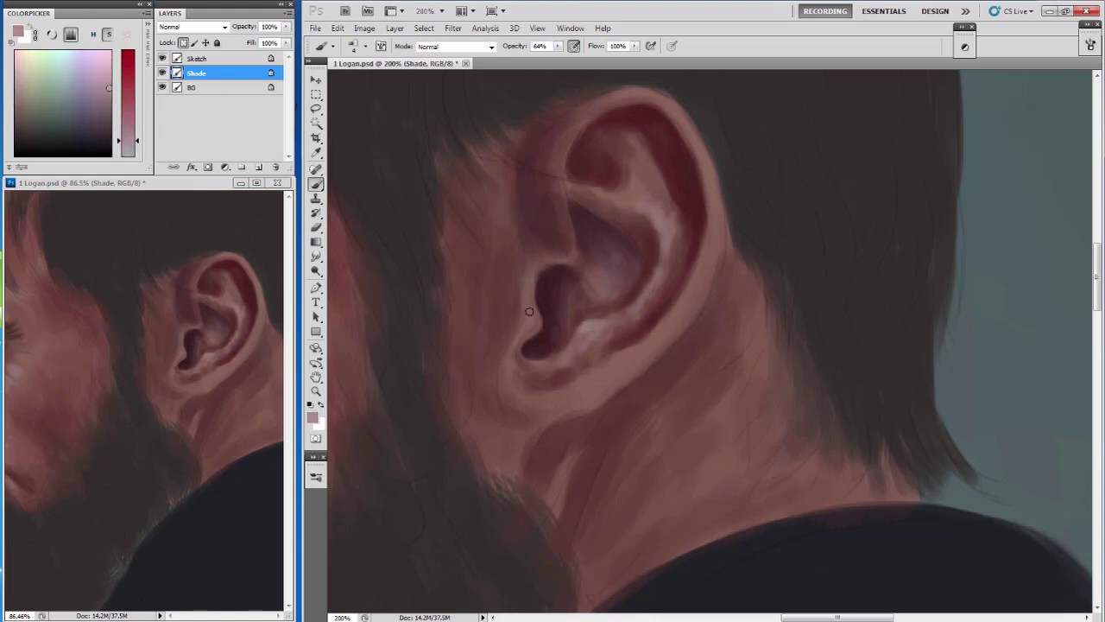
Shade the ear's outer rim down to the lobe in dark red, then pick darker and light pink colours.
left_click_drag(626, 197, 607, 247)
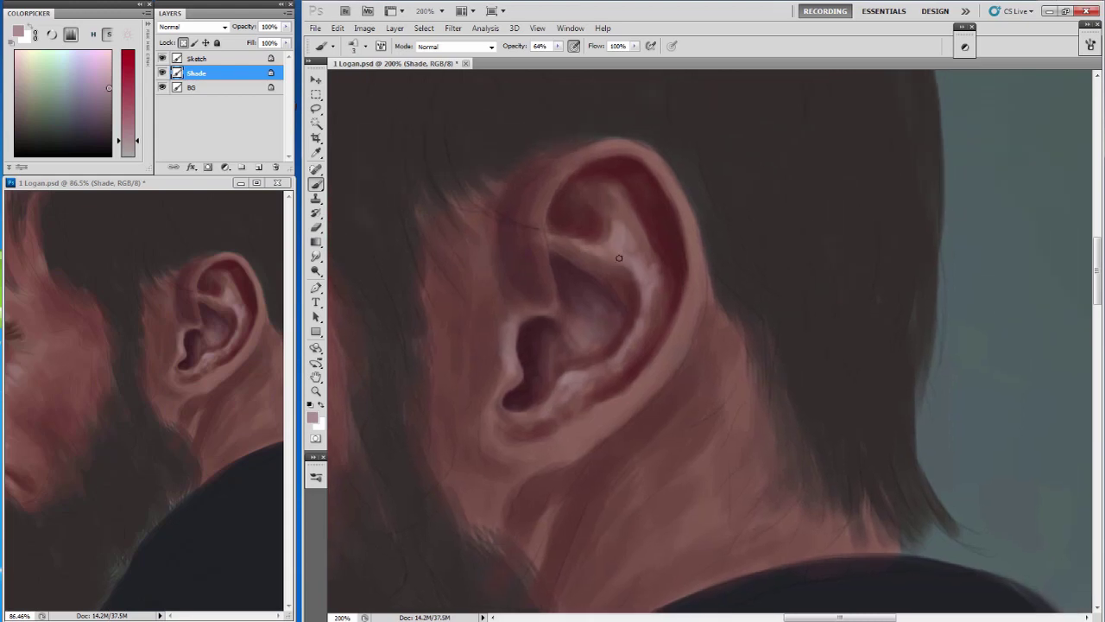
left_click(619, 147, "alt")
mouse_move(660, 172)
left_mouse_down()
mouse_move(691, 274)
mouse_move(679, 335)
mouse_move(693, 279)
mouse_move(589, 427)
left_mouse_up()
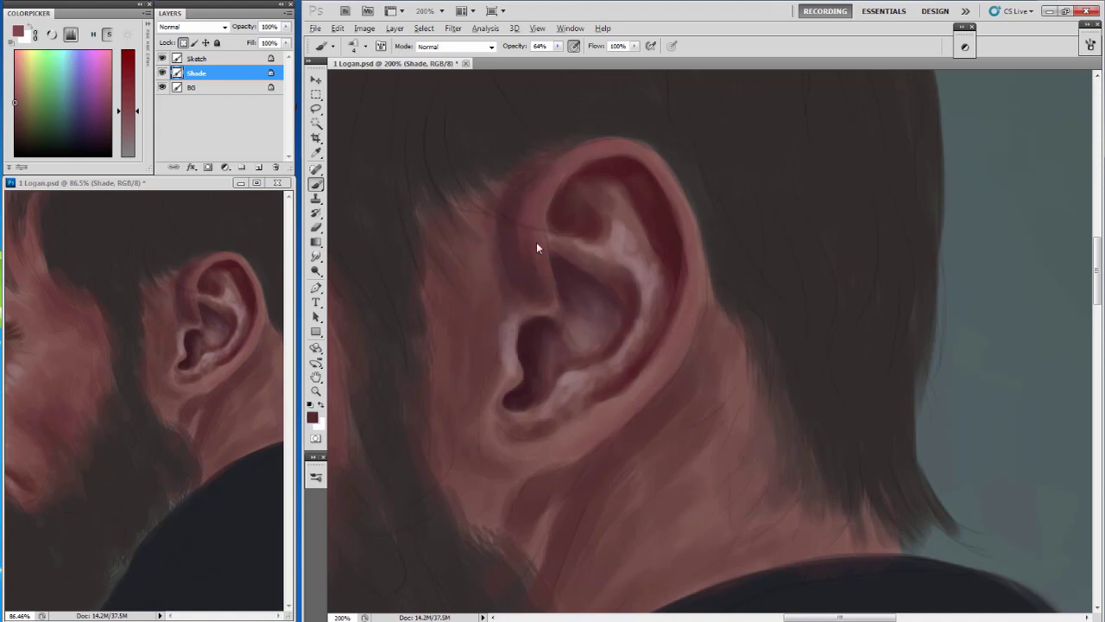
left_click(520, 216, "alt")
left_click(596, 149, "alt")
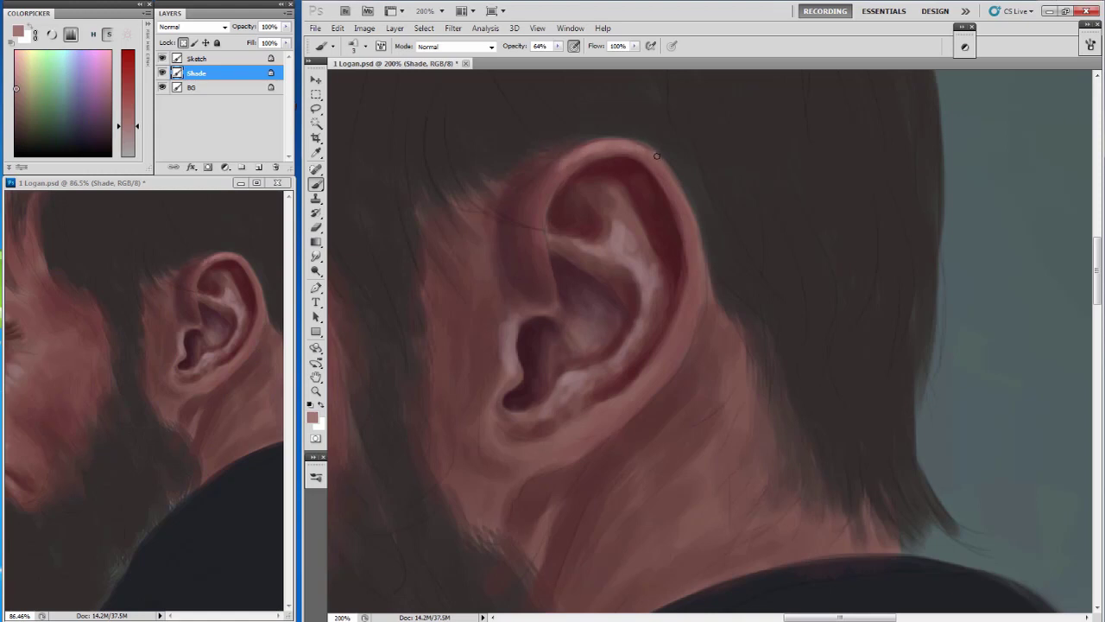
Paint dark red-brown lines along the jaw below the earlobe and sample several neck skin tones.
left_click_drag(525, 352, 598, 175)
left_click(598, 175, "alt")
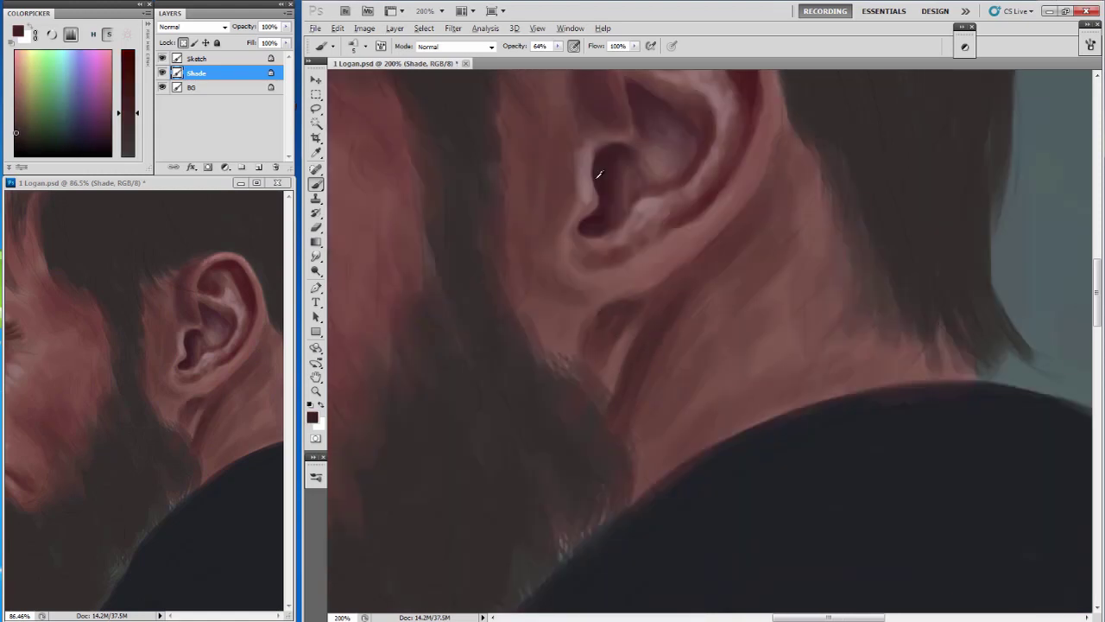
left_click(609, 341, "alt")
left_click_drag(652, 290, 599, 318)
left_click_drag(669, 280, 644, 308)
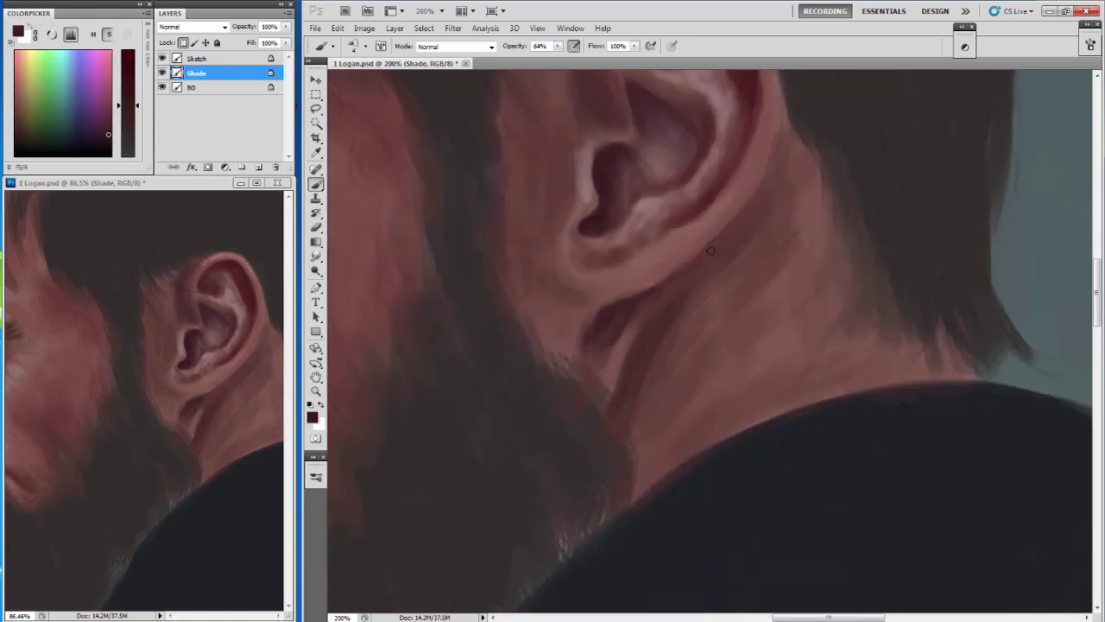
left_click(732, 226, "alt")
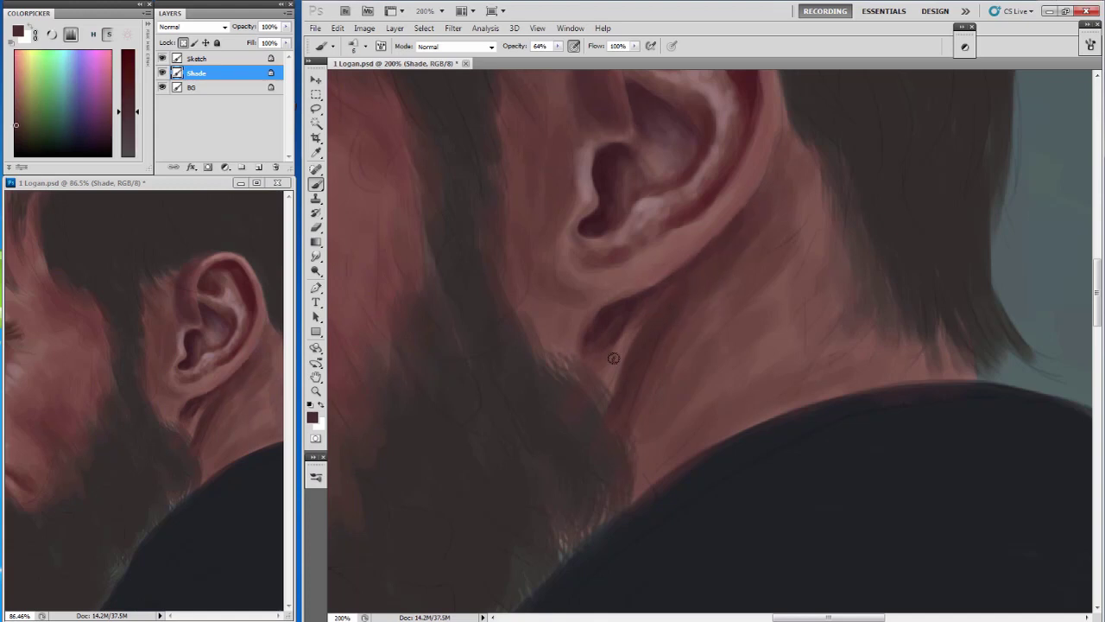
left_click(584, 365, "alt")
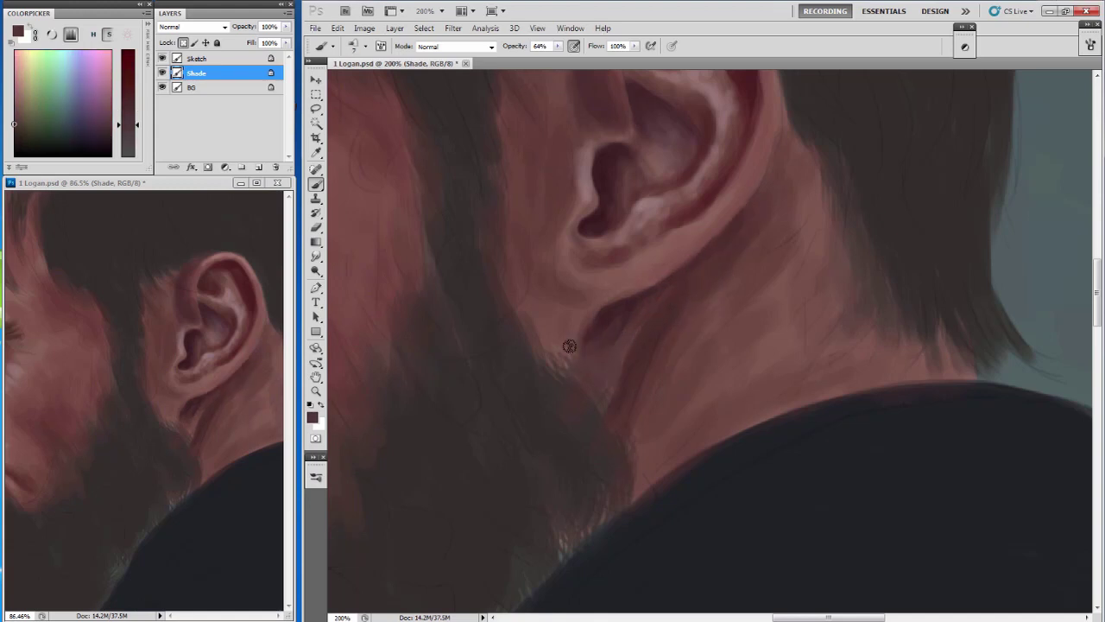
left_click(570, 336, "alt")
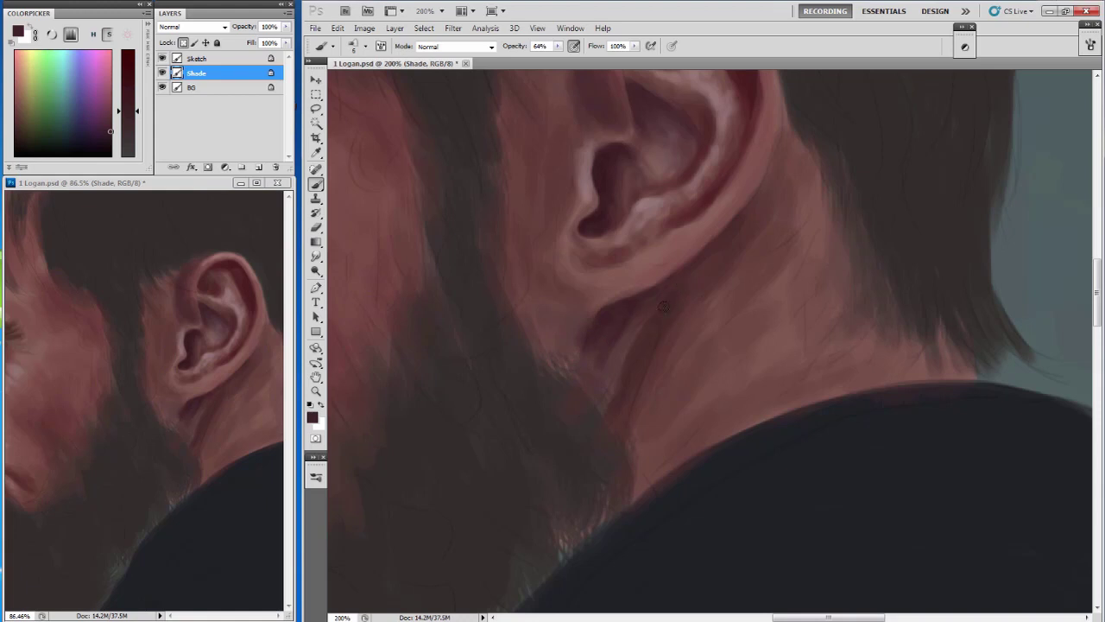
left_click(667, 361, "alt")
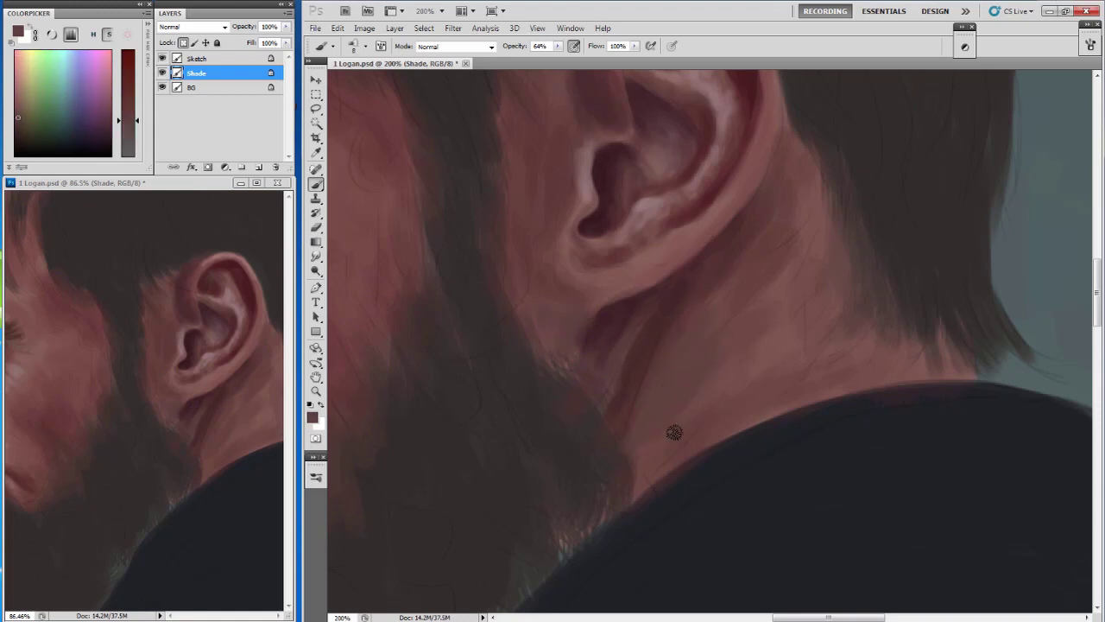
Sample neck tones at brush size 15 and paint a lighter stroke down the side of the neck.
left_click(733, 264, "alt")
key("bracketright")
key("bracketright")
key("bracketright")
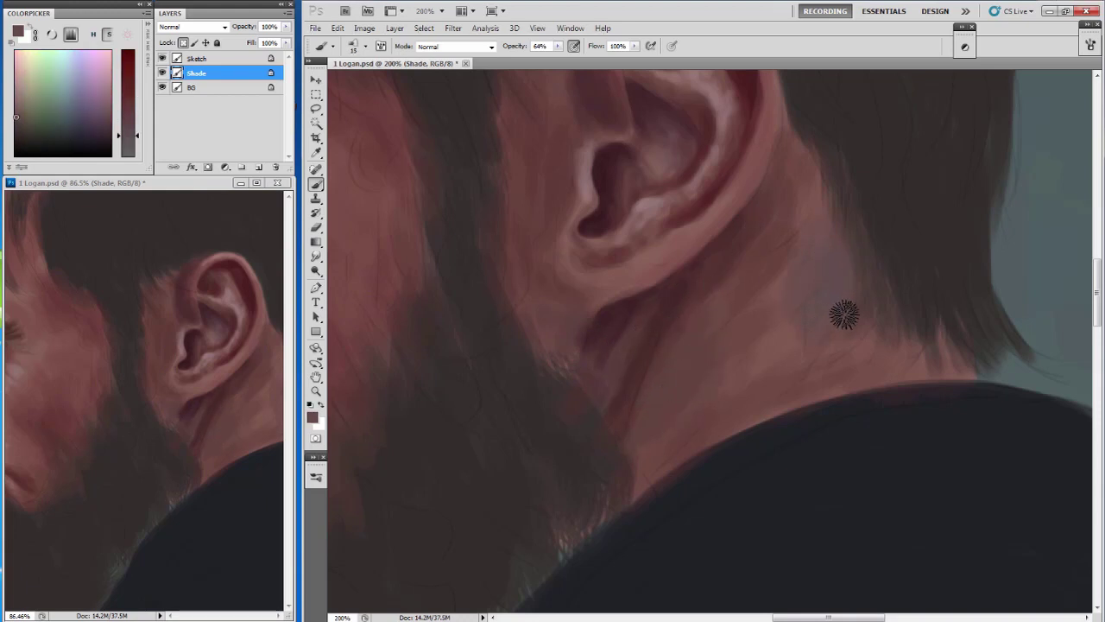
left_click(827, 285, "alt")
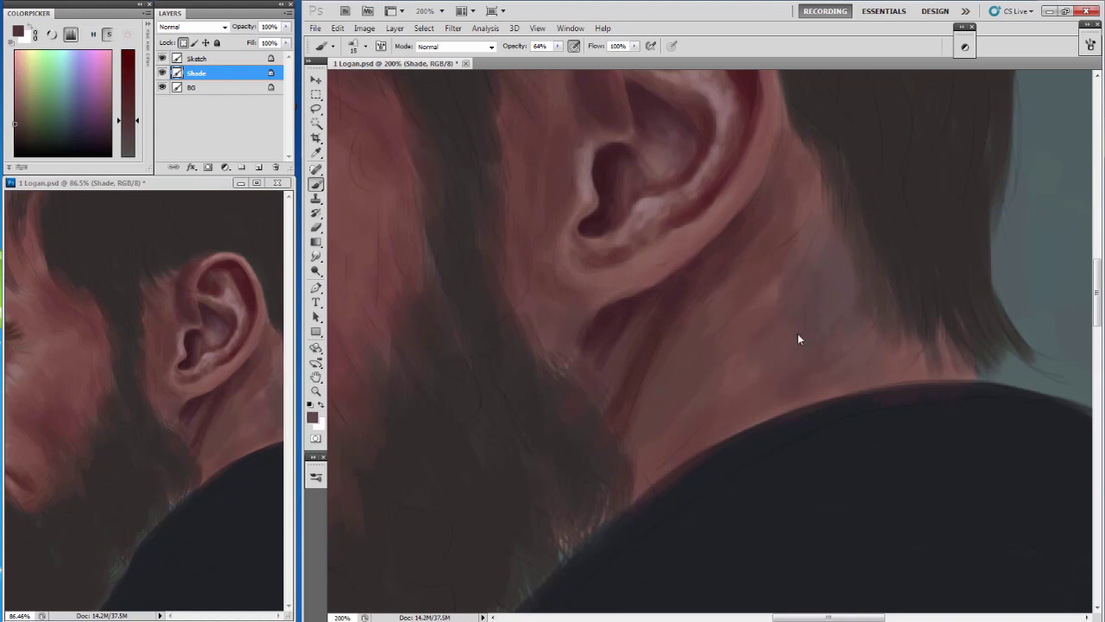
left_click(817, 260, "alt")
left_click_drag(222, 445, 127, 436)
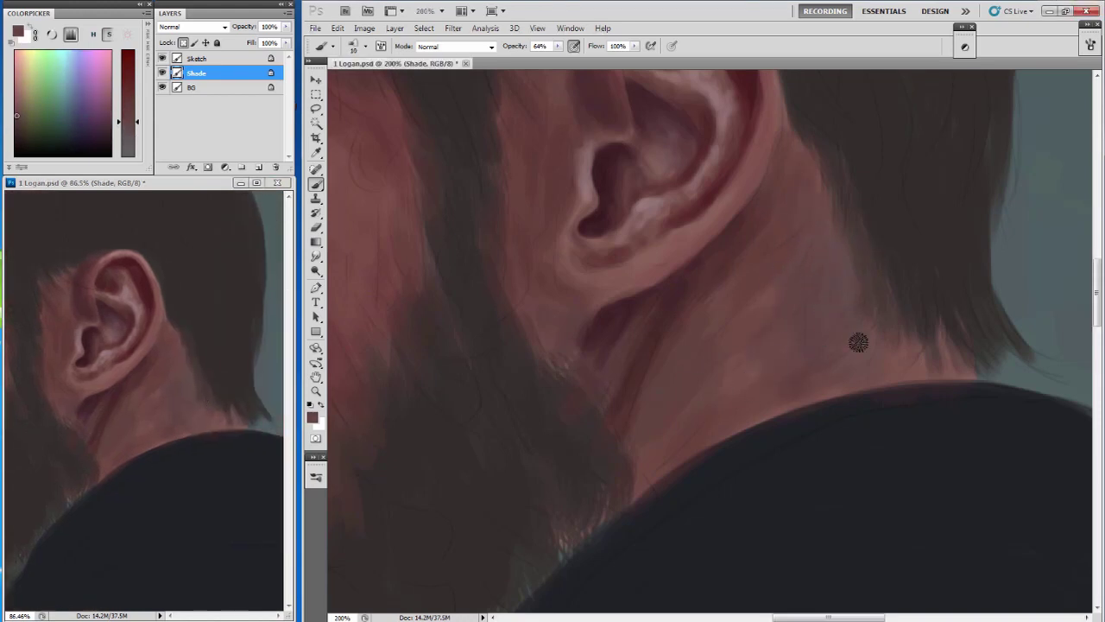
left_click(771, 378, "alt")
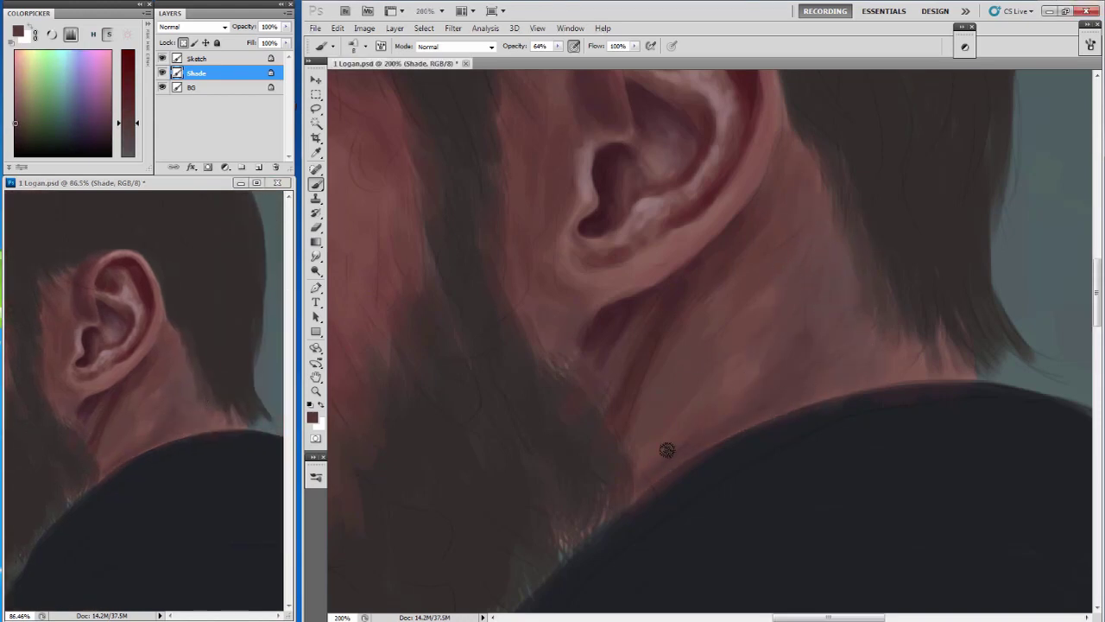
left_click_drag(760, 318, 708, 390)
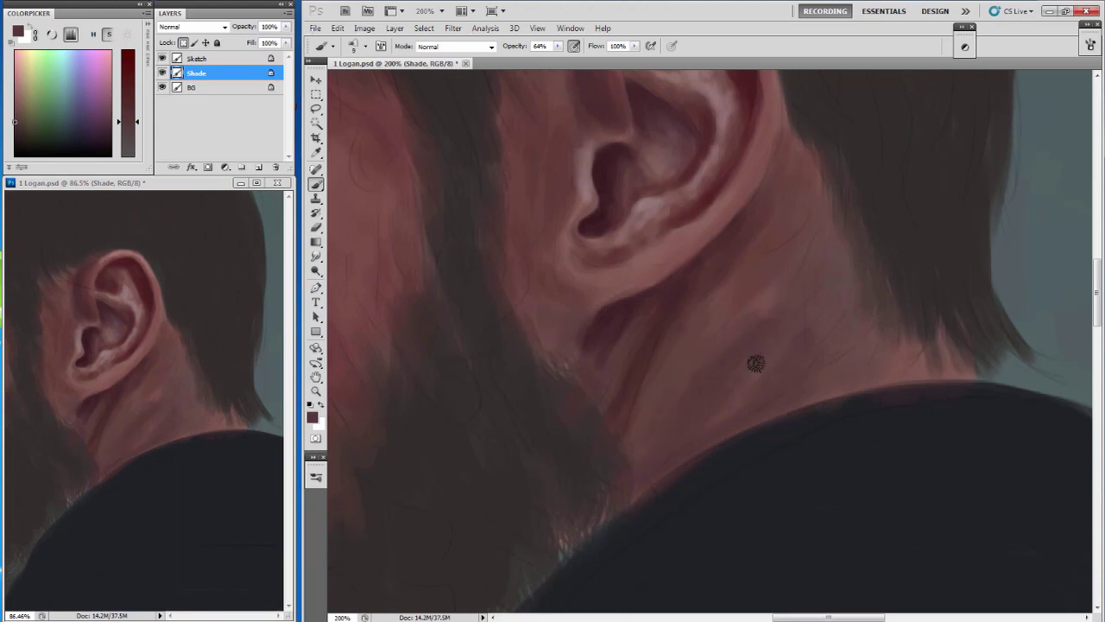
Sample darker reds and neck tones while resizing the brush between 5 and 20.
left_click(745, 404, "alt")
key("bracketleft")
key("bracketleft")
key("bracketleft")
left_click(700, 310, "alt")
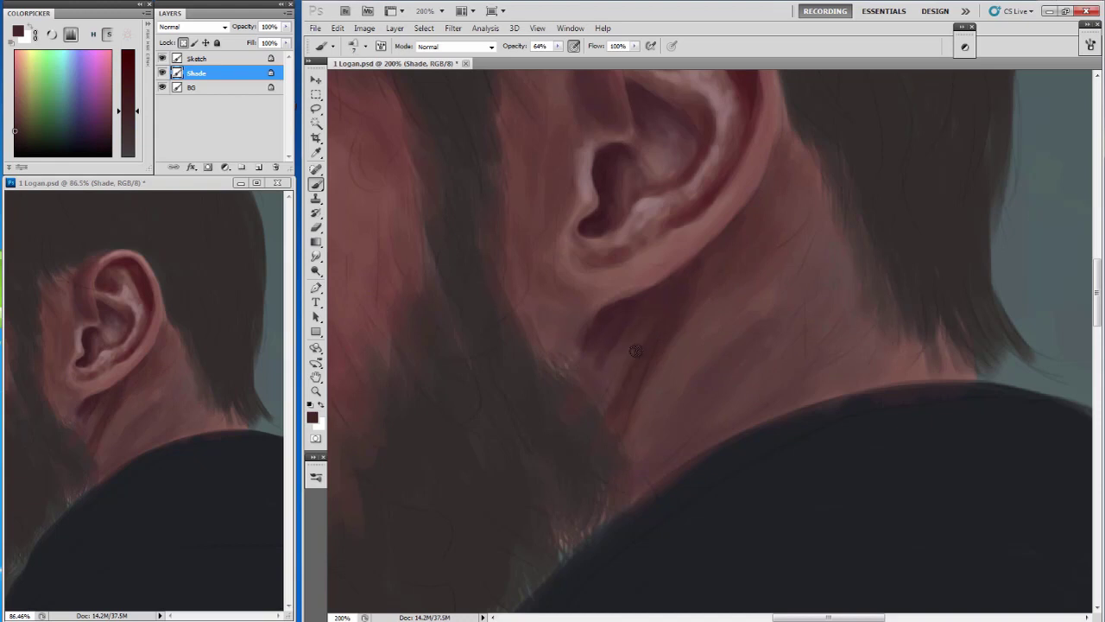
left_click(271, 481, "alt")
key("bracketright")
key("bracketright")
left_click(741, 279, "alt")
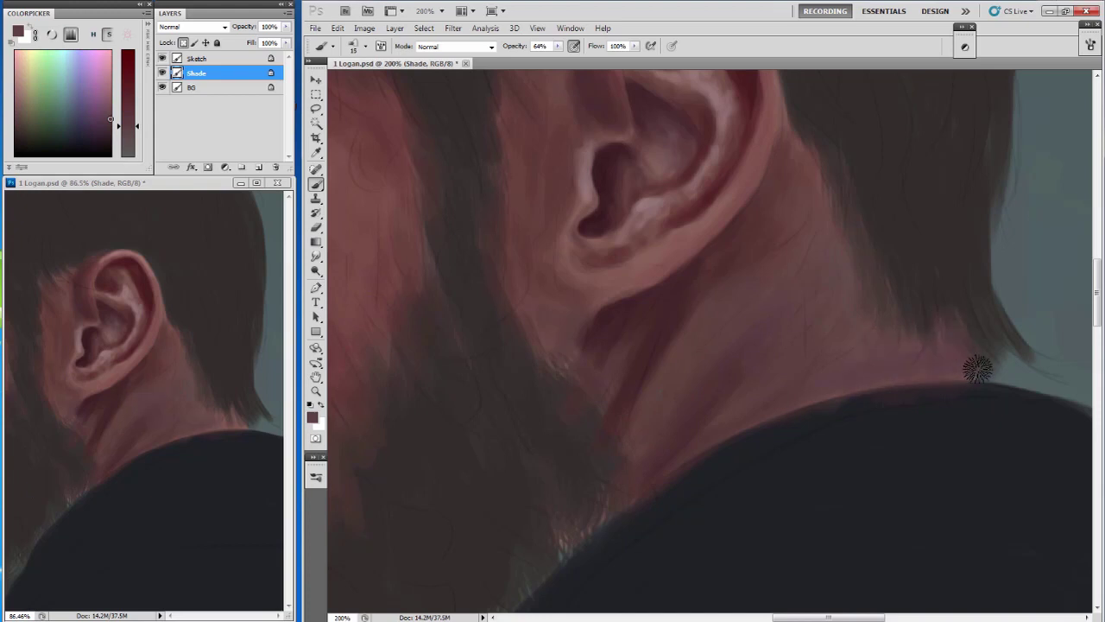
key("bracketright")
left_click(691, 251, "alt")
key("bracketleft")
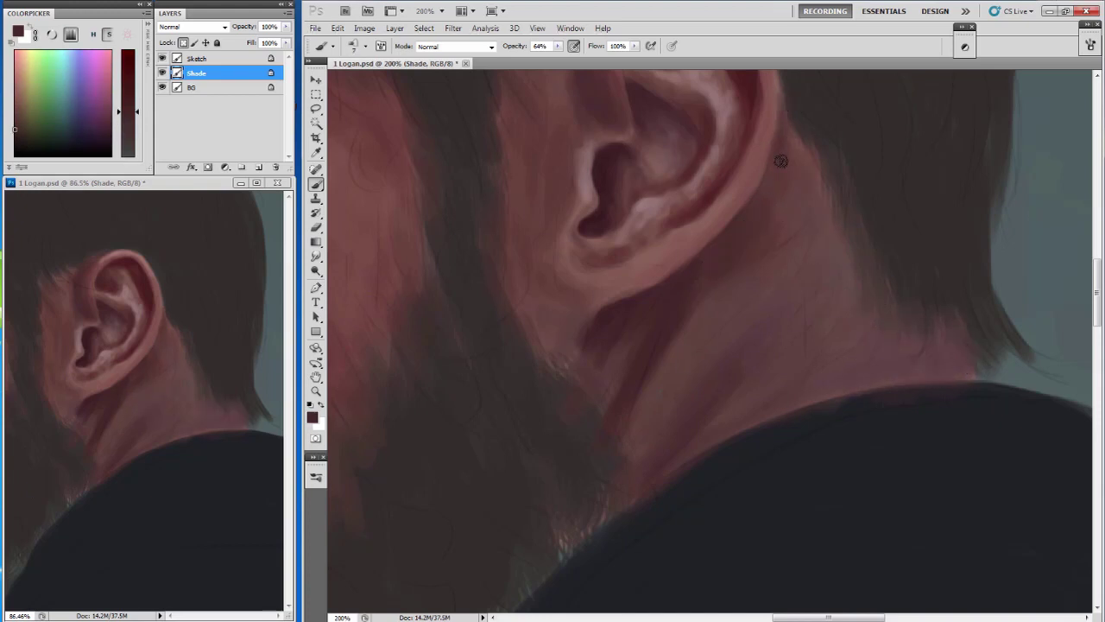
key("bracketright")
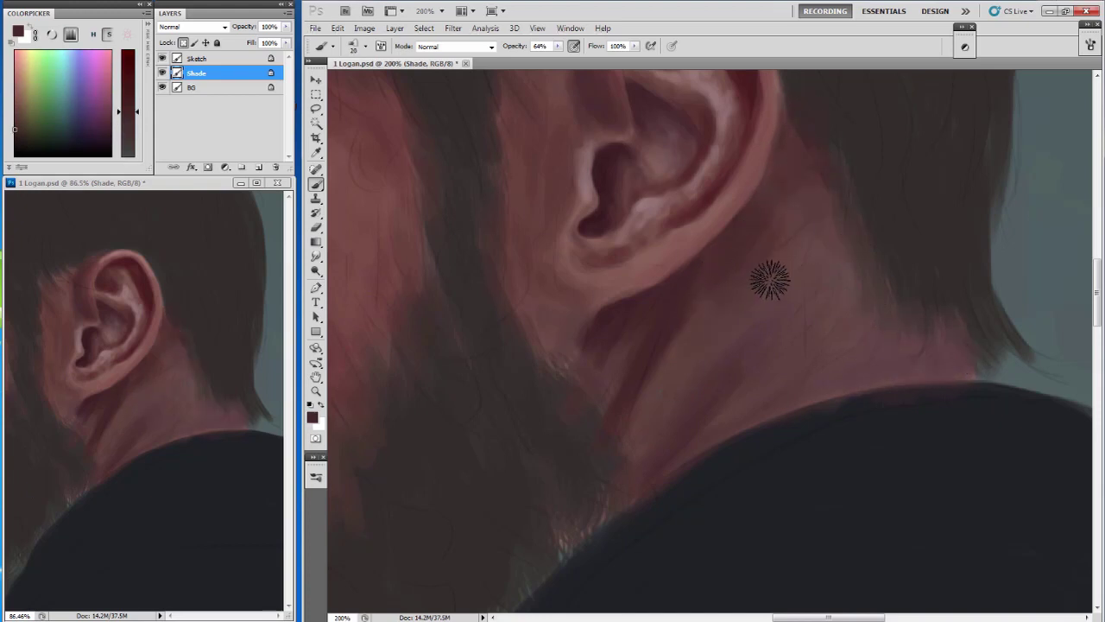
left_click(725, 303, "alt")
Sample lighter and slightly darker skin tones from the neck with a smaller brush.
left_click_drag(769, 320, 739, 334)
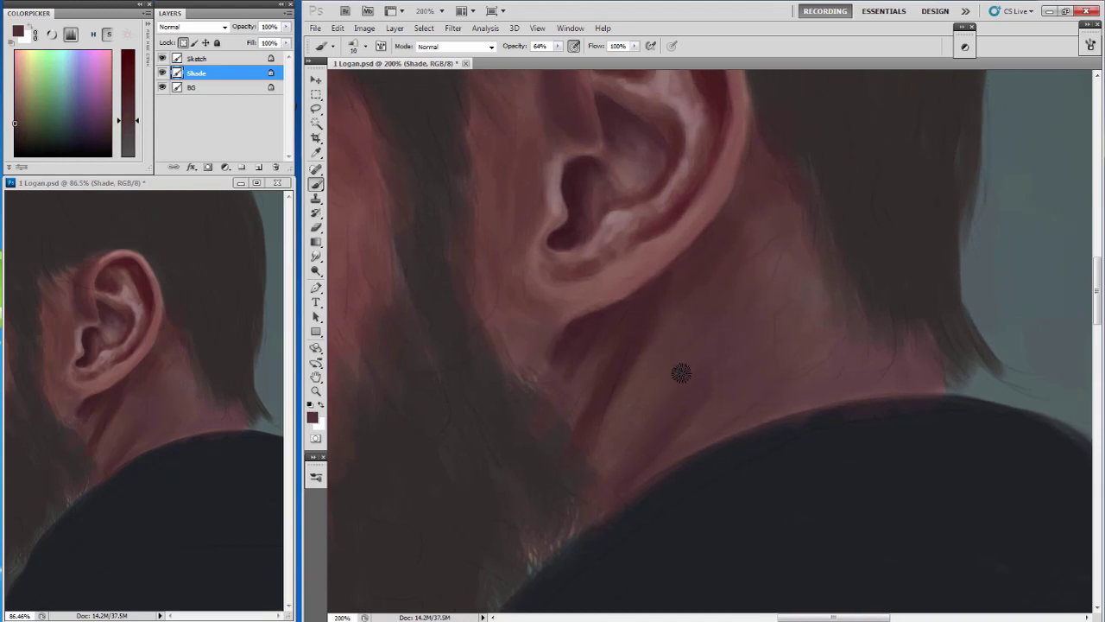
left_click(809, 281, "alt")
key("bracketleft")
left_click(809, 281, "alt")
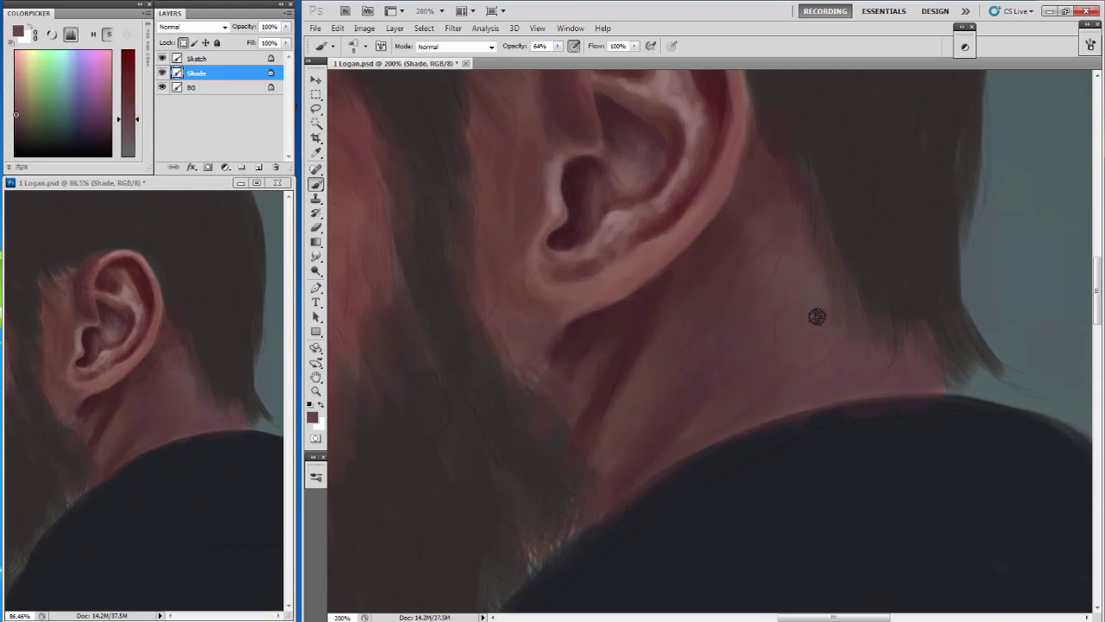
left_click(818, 316, "alt")
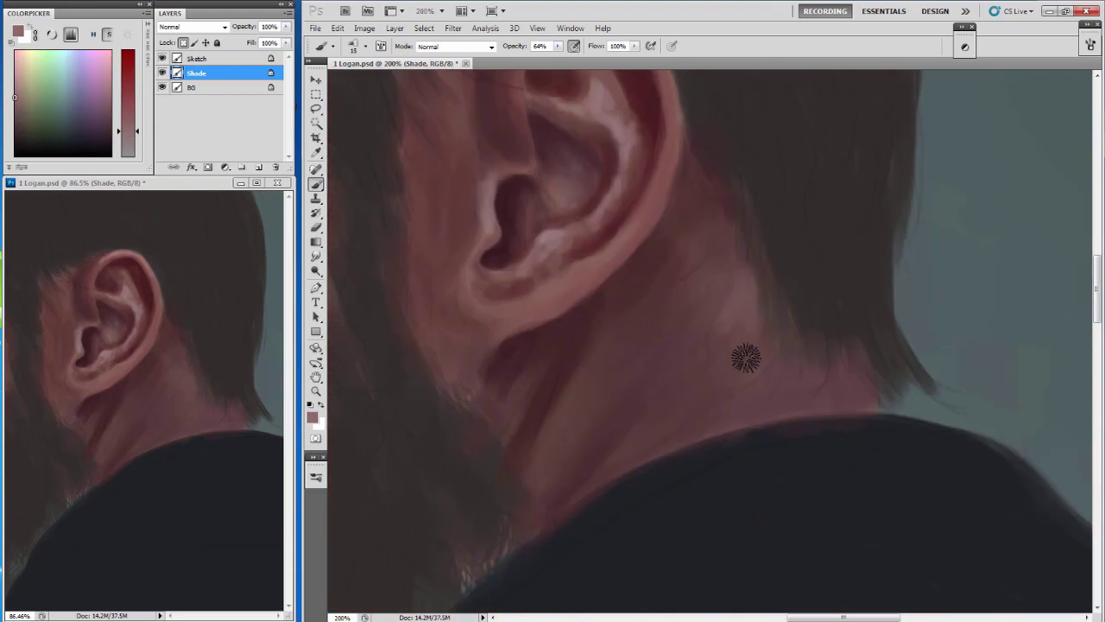
left_click(718, 341, "alt")
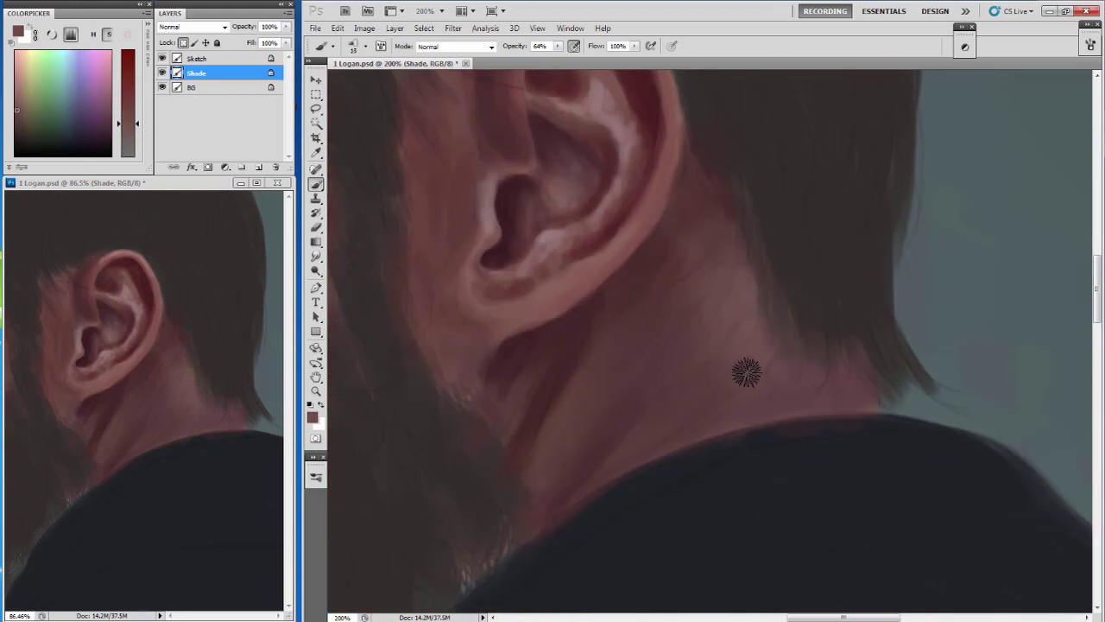
left_click(689, 302, "alt")
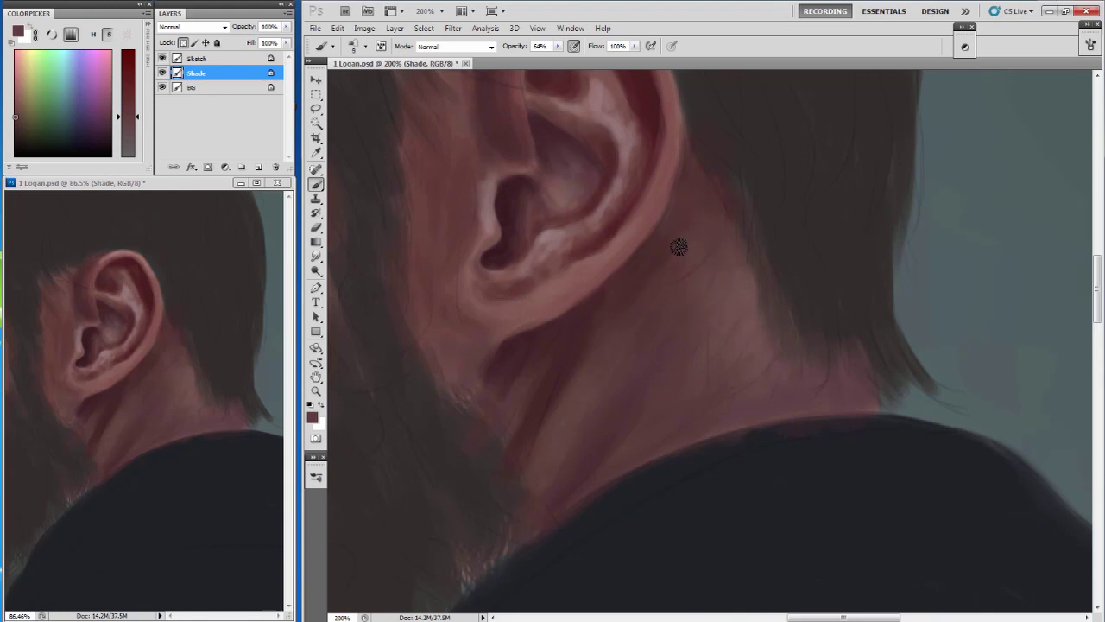
Paint dark shadow strokes behind the earlobe, then sample a new skin colour at brush size 20.
mouse_move(538, 389)
left_mouse_down()
mouse_move(648, 443)
mouse_move(833, 355)
left_mouse_up()
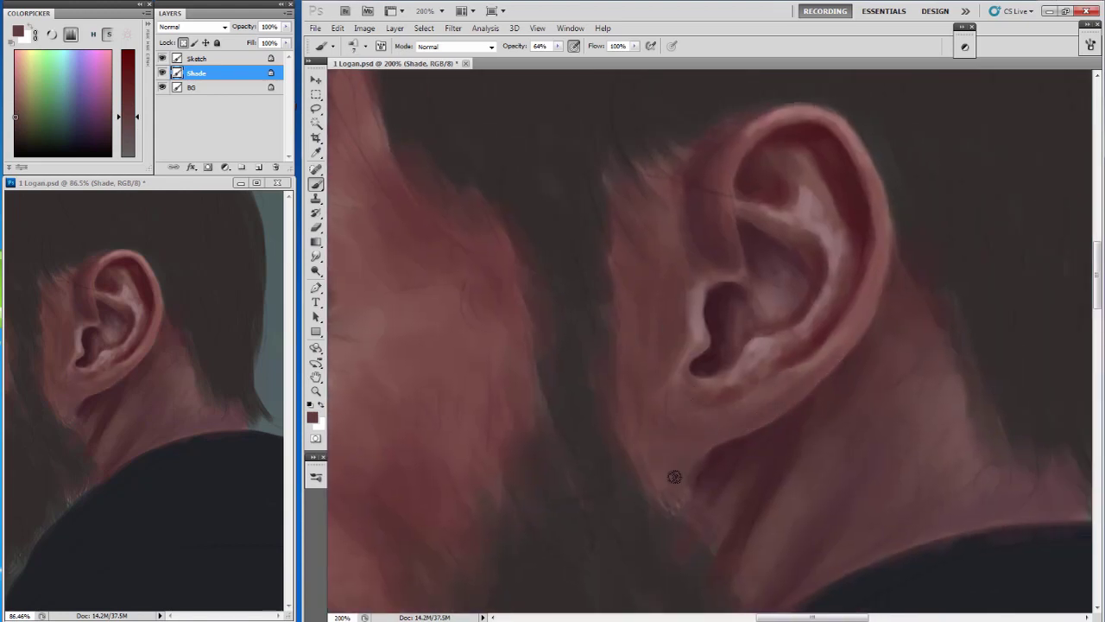
left_click(661, 429, "alt")
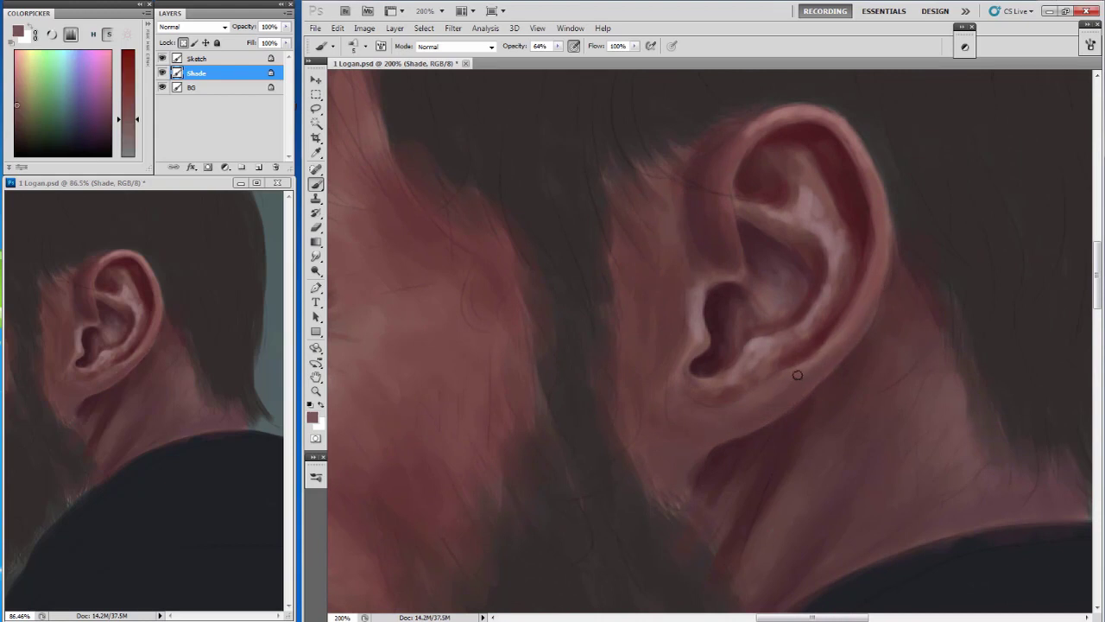
left_click(770, 355, "alt")
left_click(829, 200, "alt")
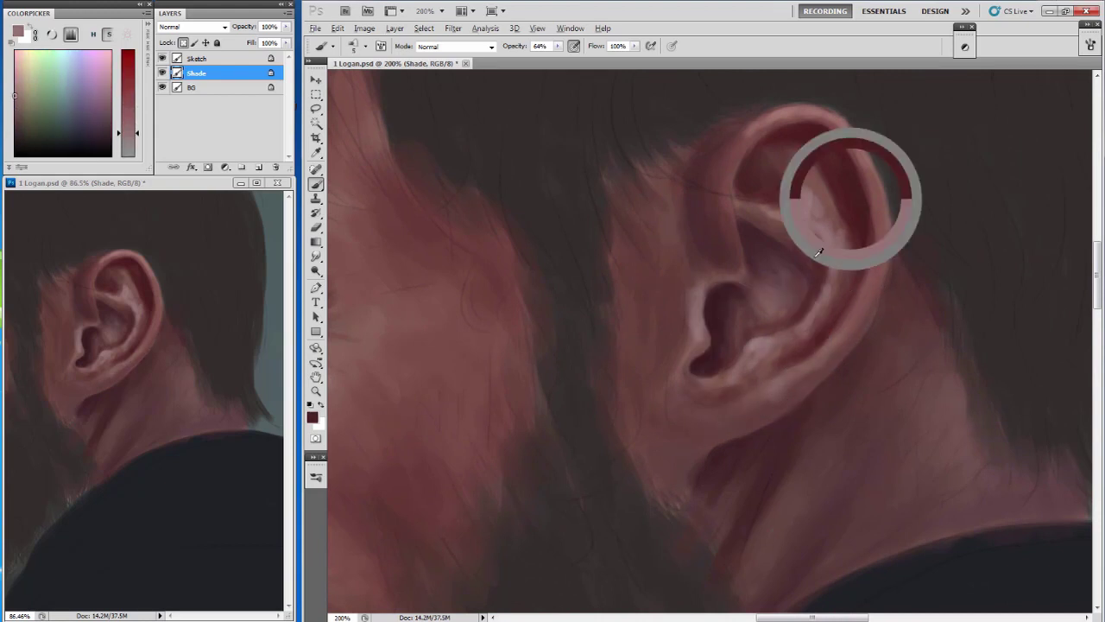
mouse_move(729, 411)
left_mouse_down()
mouse_move(679, 426)
mouse_move(664, 385)
left_mouse_up()
left_click_drag(675, 430, 670, 380)
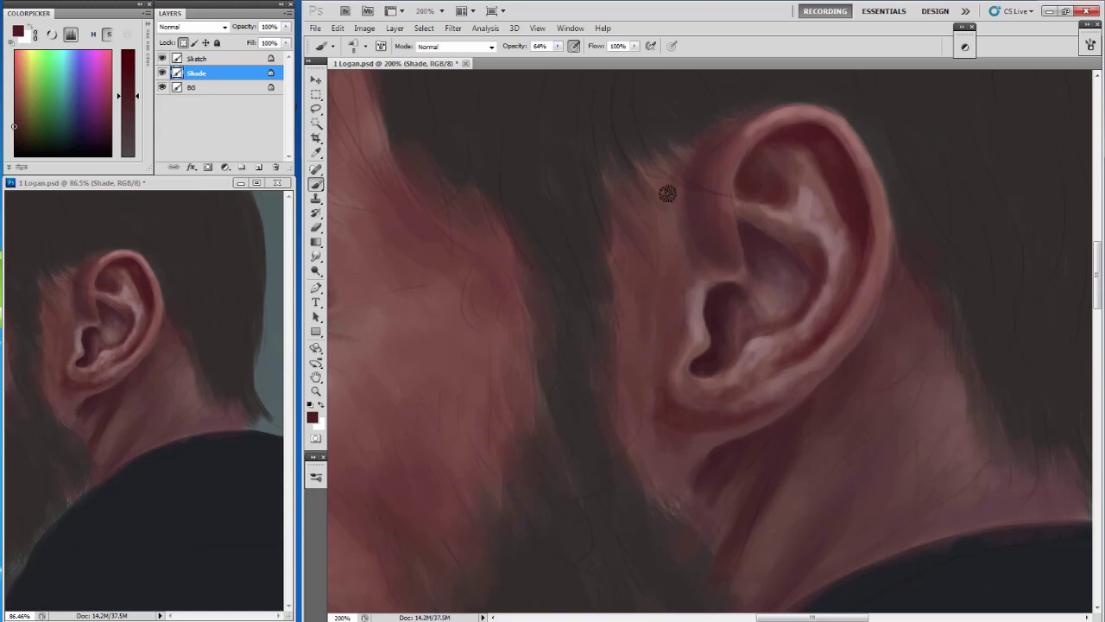
left_click(626, 224, "alt")
key("period")
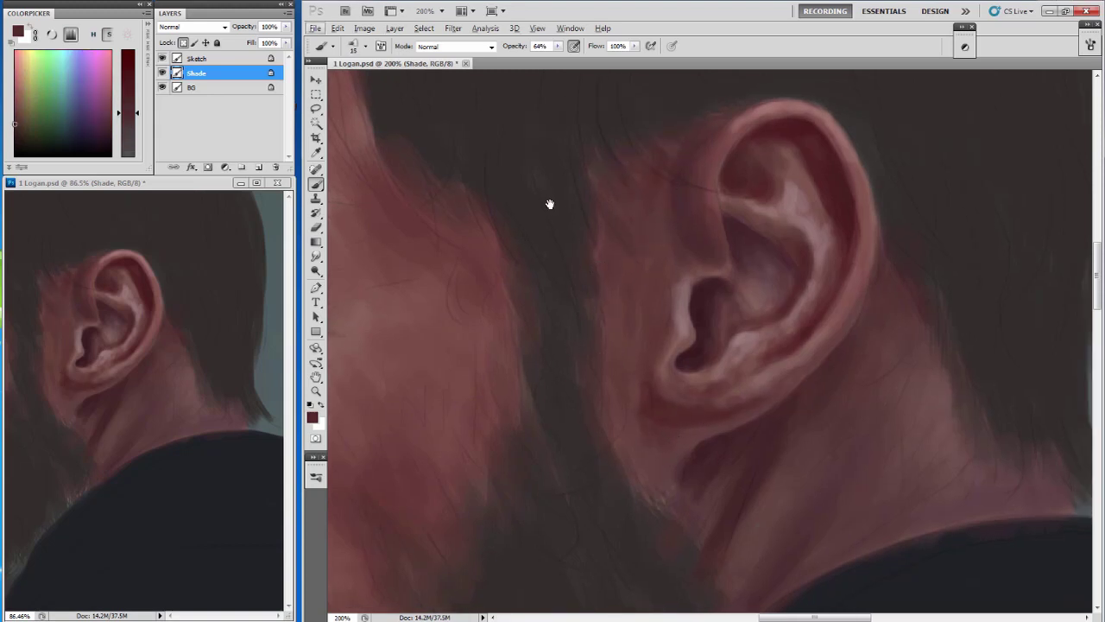
Sample cheek skin tones and fine-tune the brush size for edge work.
scroll(548, 202, "left", 5)
left_click(570, 309, "alt")
key("bracketright")
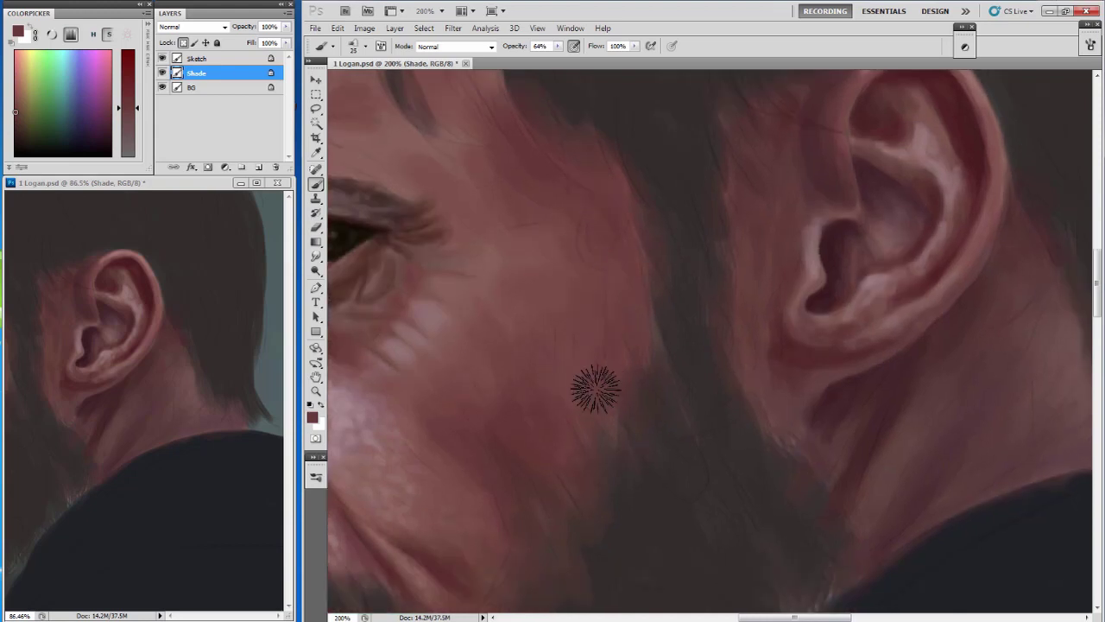
left_click(592, 387, "alt")
key("bracketleft")
key("bracketleft")
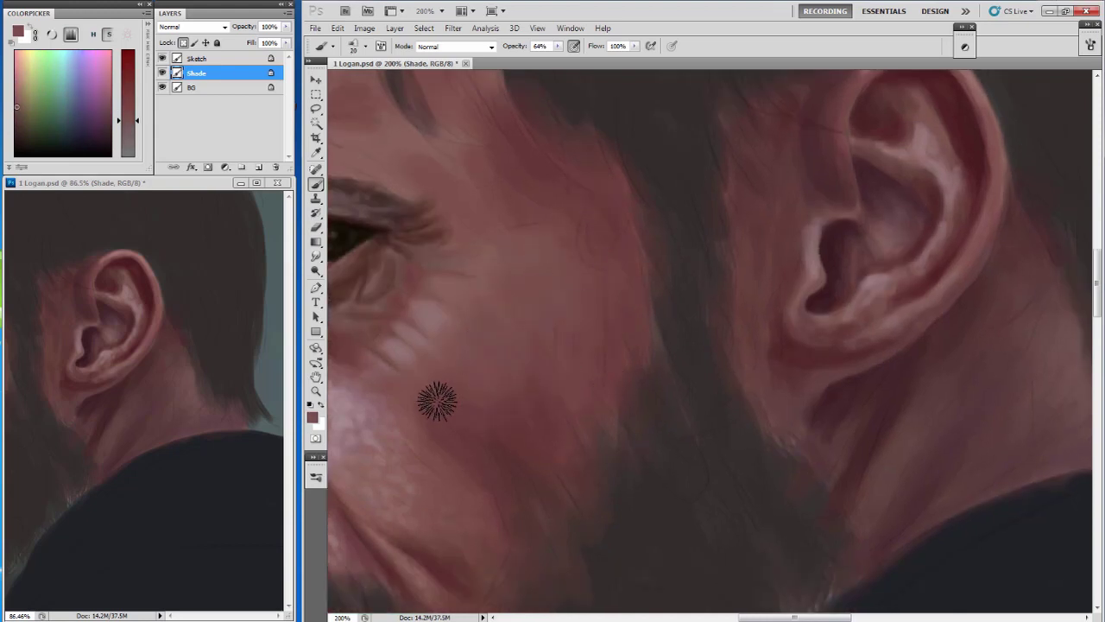
key("bracketleft")
left_click(480, 265, "alt")
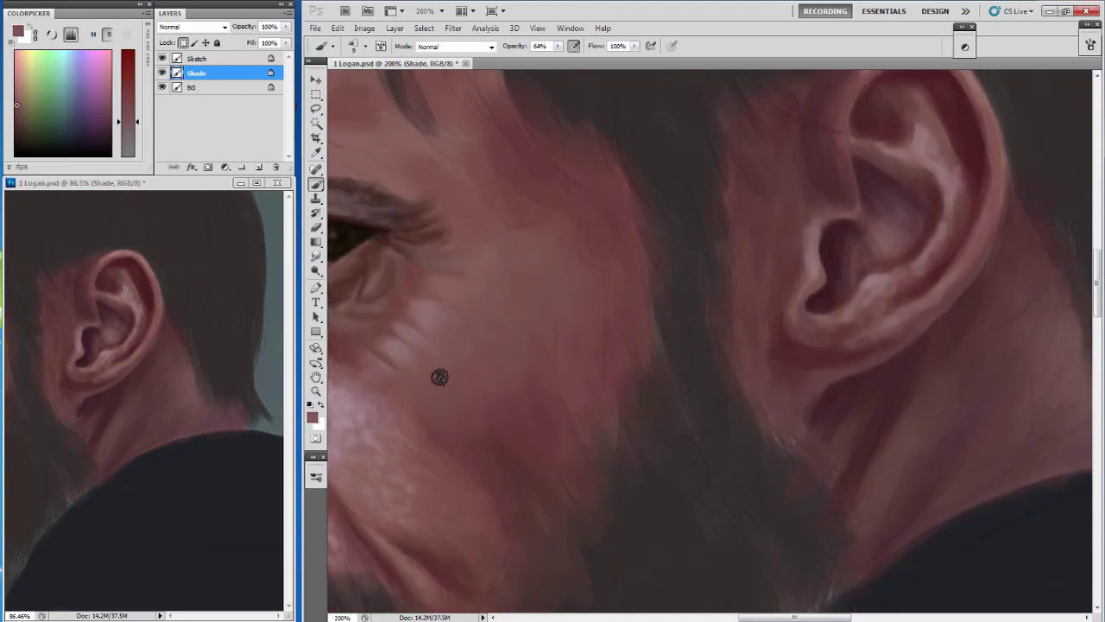
left_click(523, 298, "alt")
key("bracketright")
Bring the eye into view and paint a light skin-tone stroke along the face's front edge.
left_click_drag(93, 379, 163, 377)
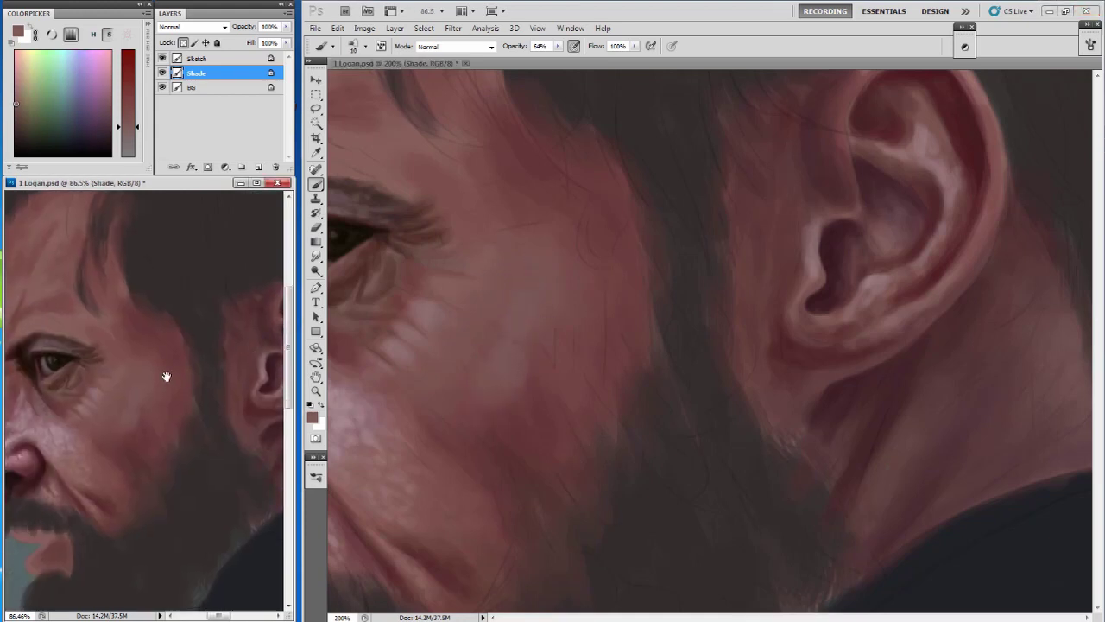
mouse_move(452, 402)
left_mouse_down()
mouse_move(702, 323)
mouse_move(724, 461)
left_mouse_up()
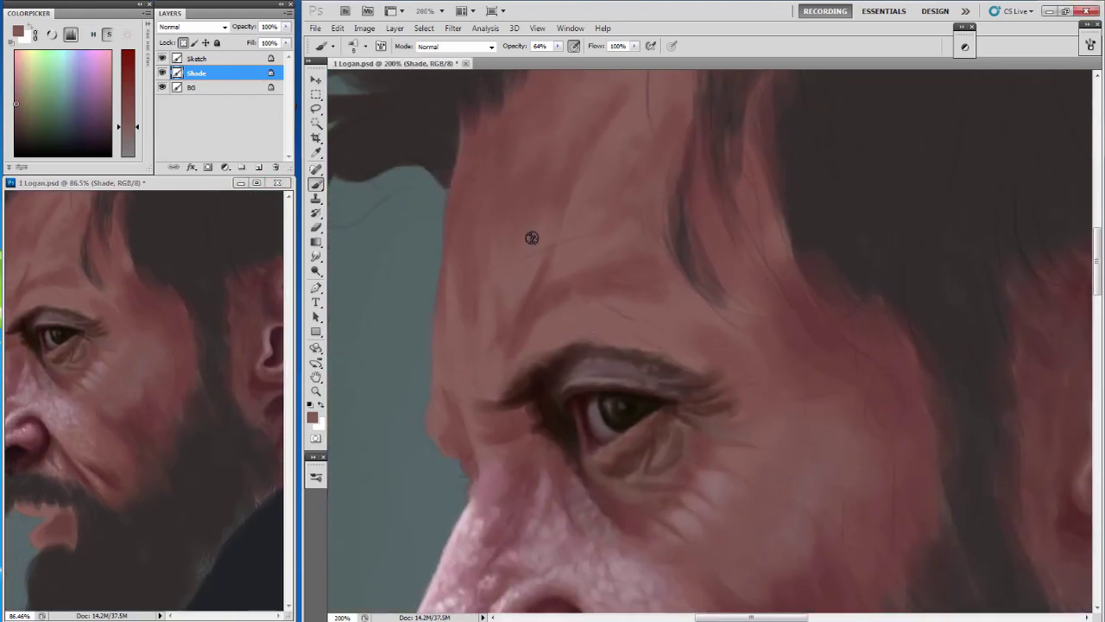
left_click(572, 264, "alt")
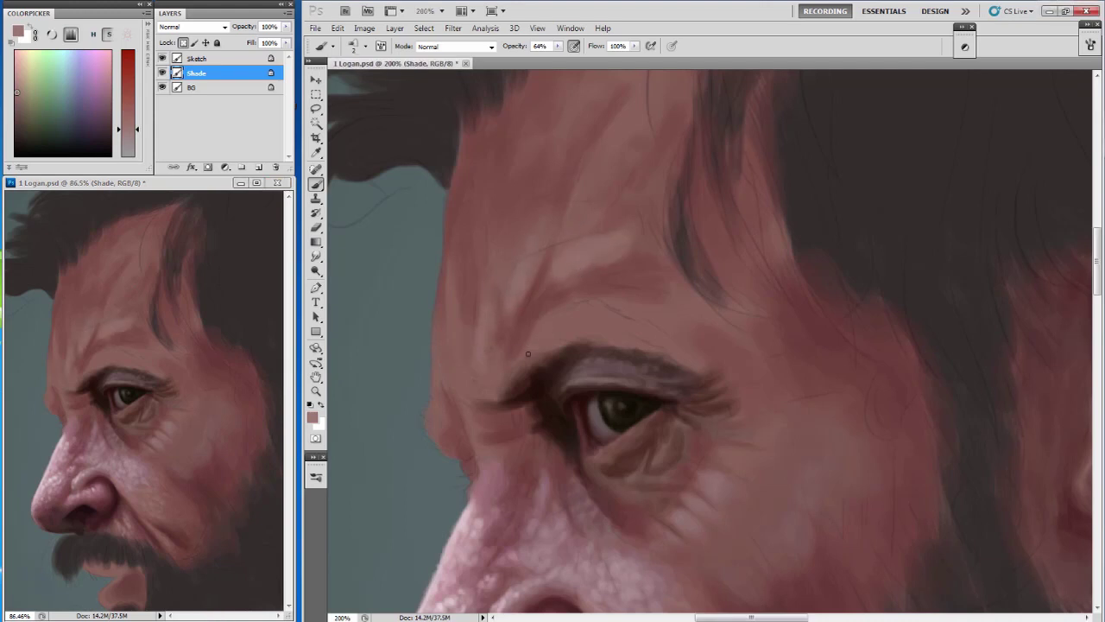
key("bracketright")
key("bracketright")
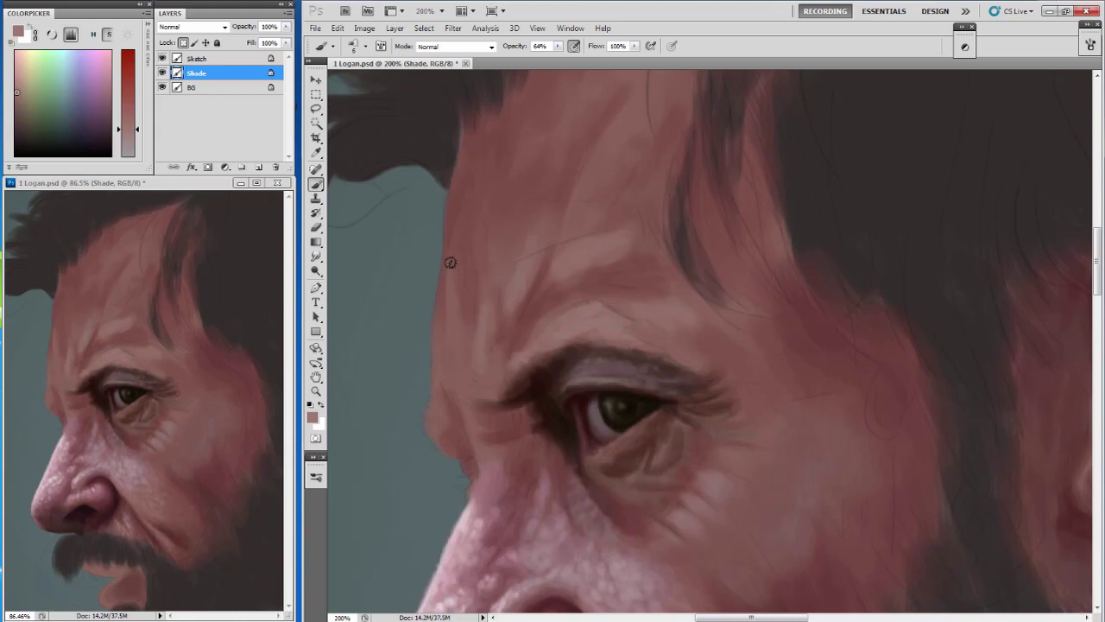
left_click_drag(446, 259, 447, 344)
Add faint dark brown strokes below the eyebrow near the eye.
left_click(569, 354, "alt")
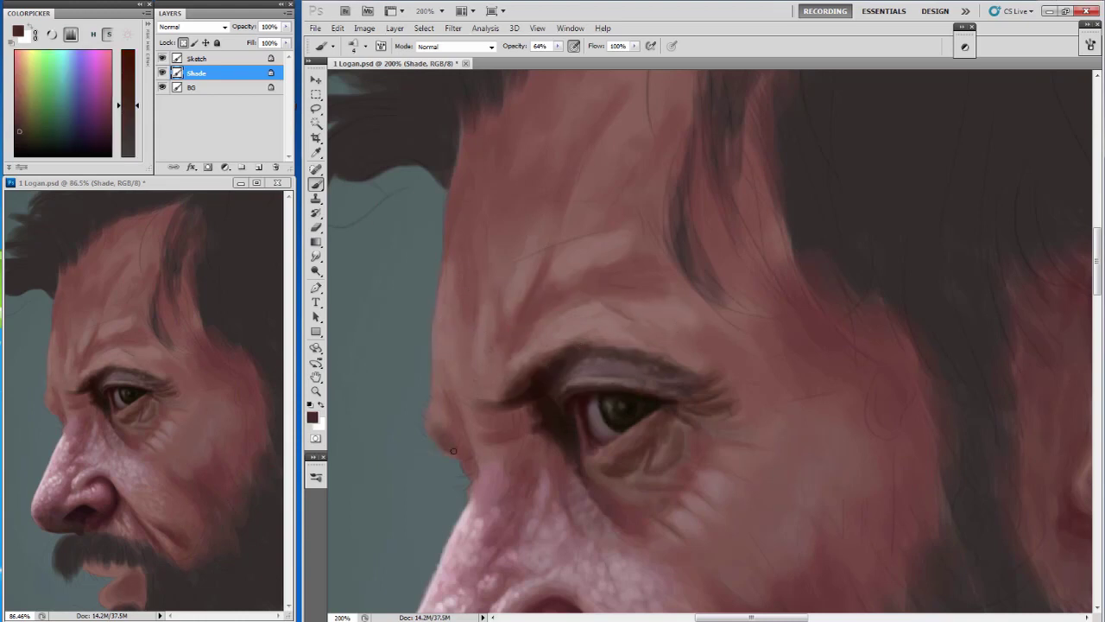
left_click_drag(451, 453, 453, 413)
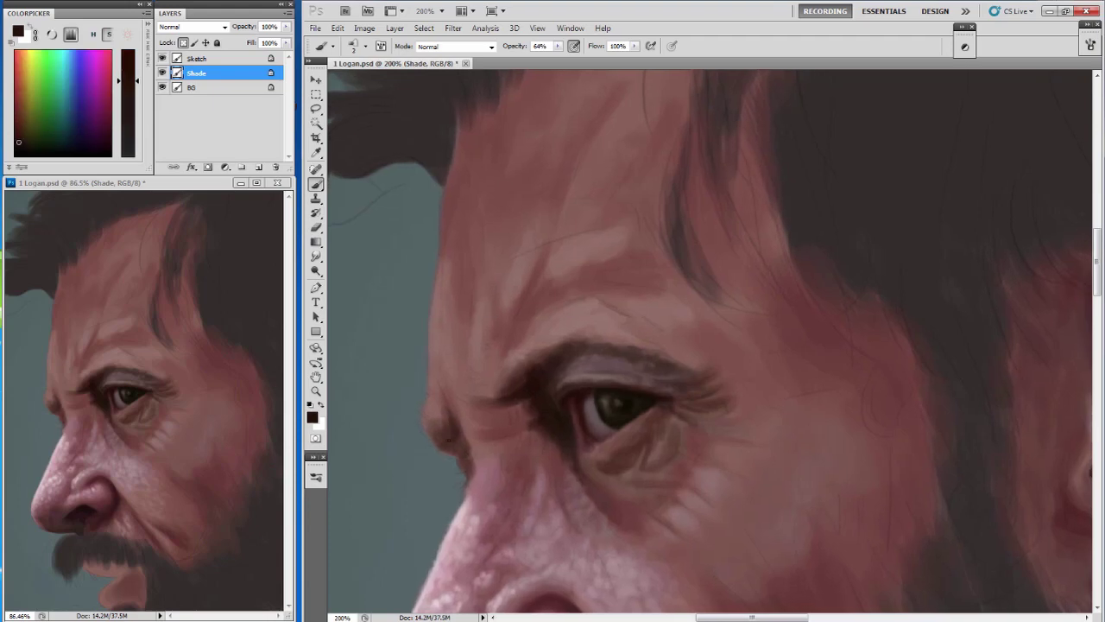
left_click_drag(578, 138, 543, 176)
Sample light pink skin tones and paint a first highlight on the forehead.
scroll(497, 206, "down", 3)
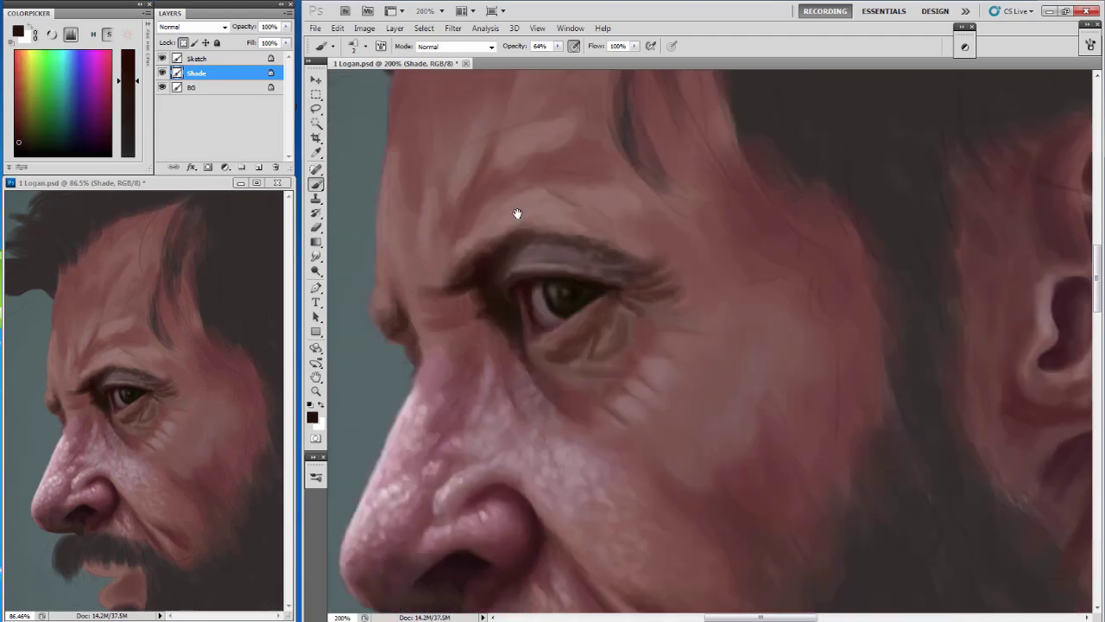
scroll(518, 216, "down", 4)
scroll(654, 227, "up", 2)
scroll(654, 227, "up", 3)
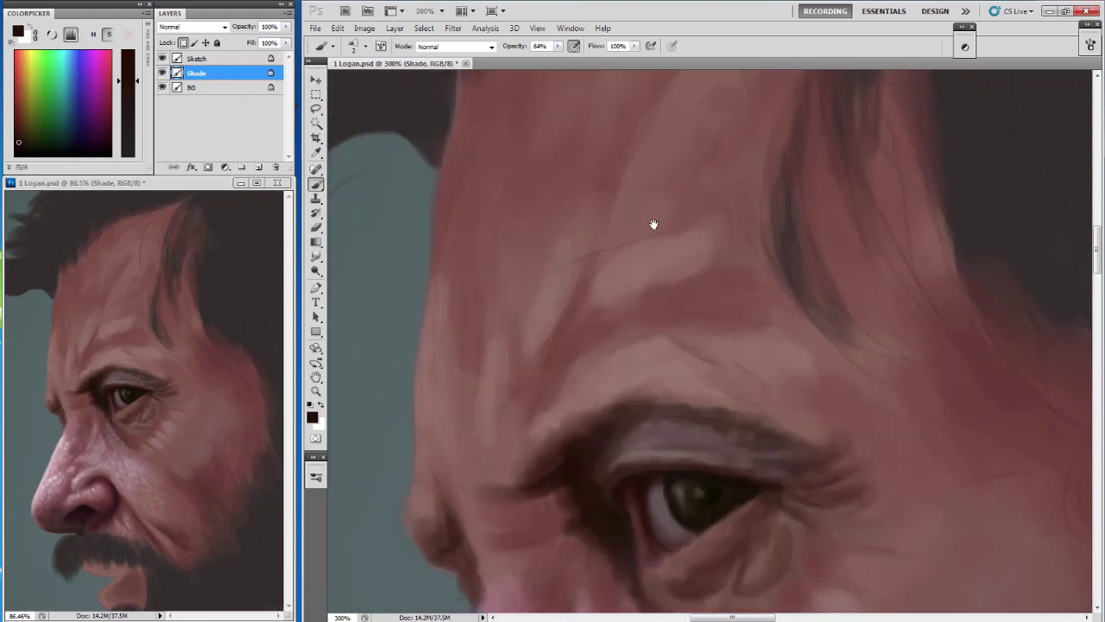
left_click(473, 315, "alt")
left_click_drag(473, 315, 465, 316)
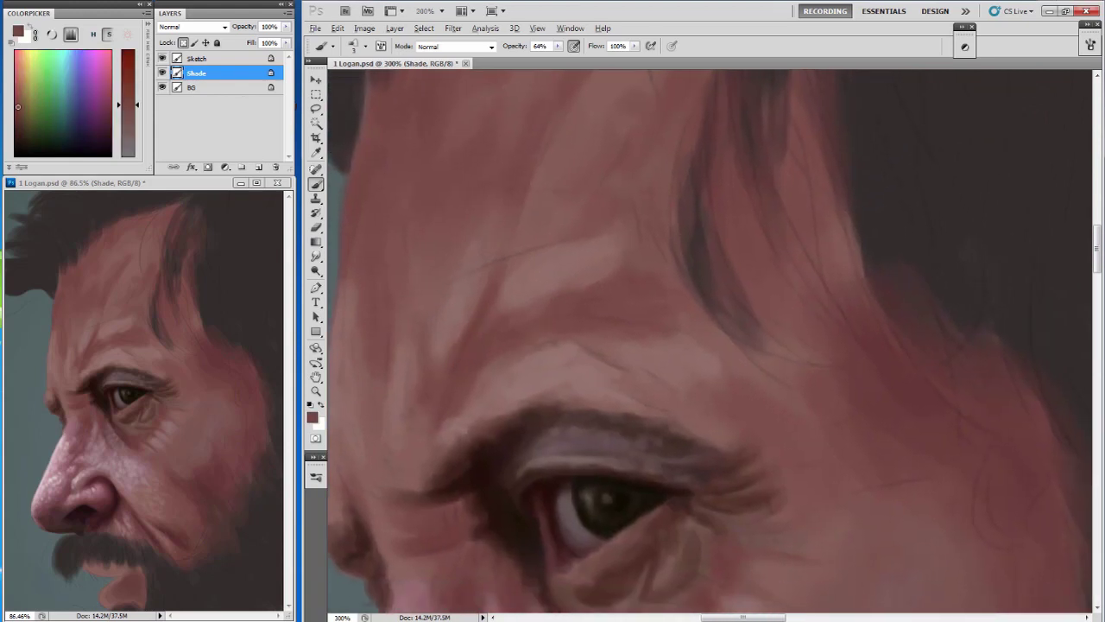
left_click(501, 307, "alt")
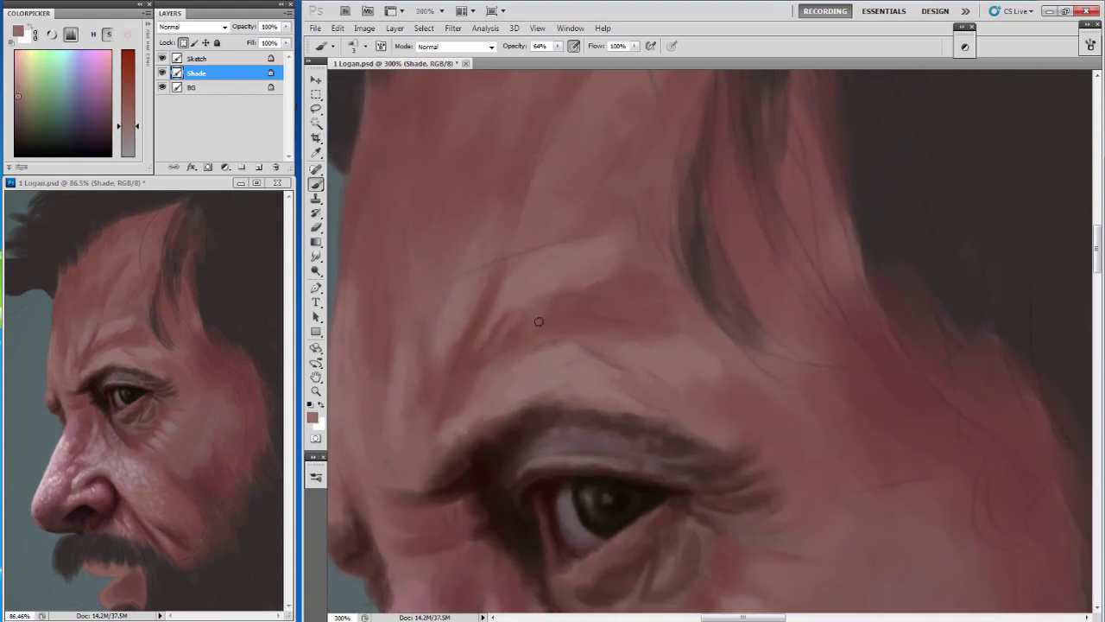
left_click(528, 261, "alt")
left_click_drag(527, 266, 508, 290)
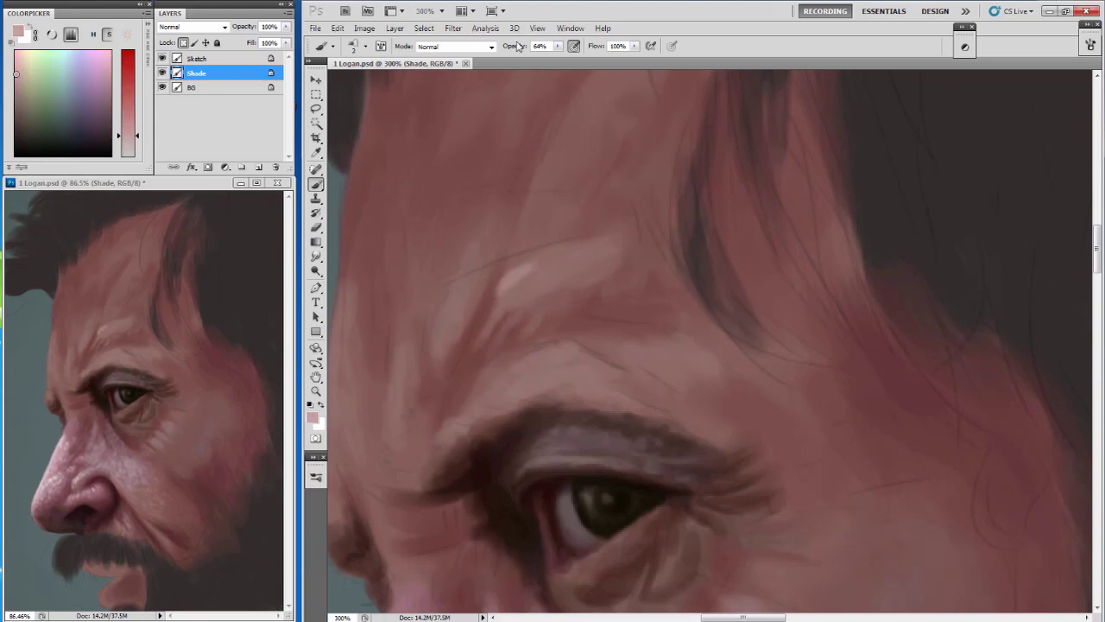
With a smaller brush, add more light pink highlight strokes across the forehead.
left_click(506, 289, "alt")
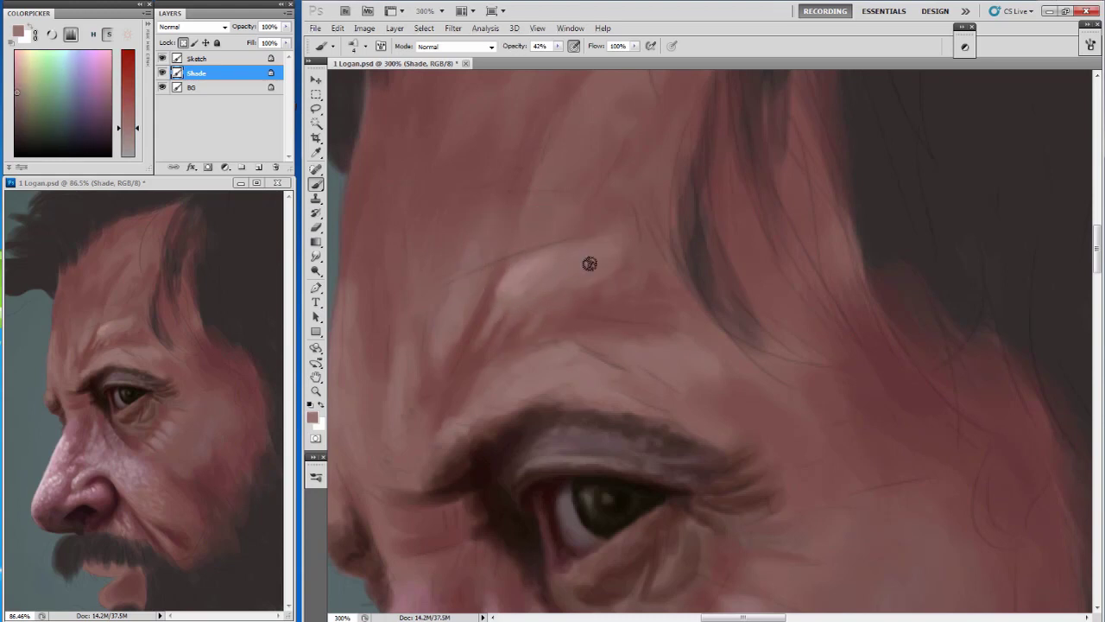
scroll(538, 241, "down", 1)
key("bracketleft")
key("bracketleft")
key("bracketleft")
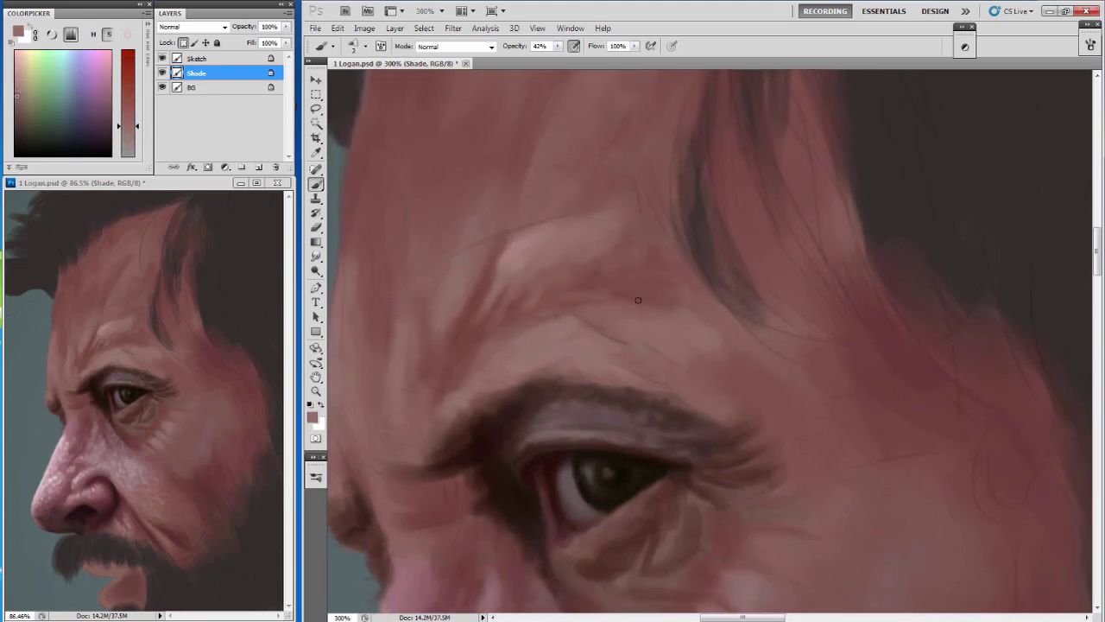
left_click(525, 294, "alt")
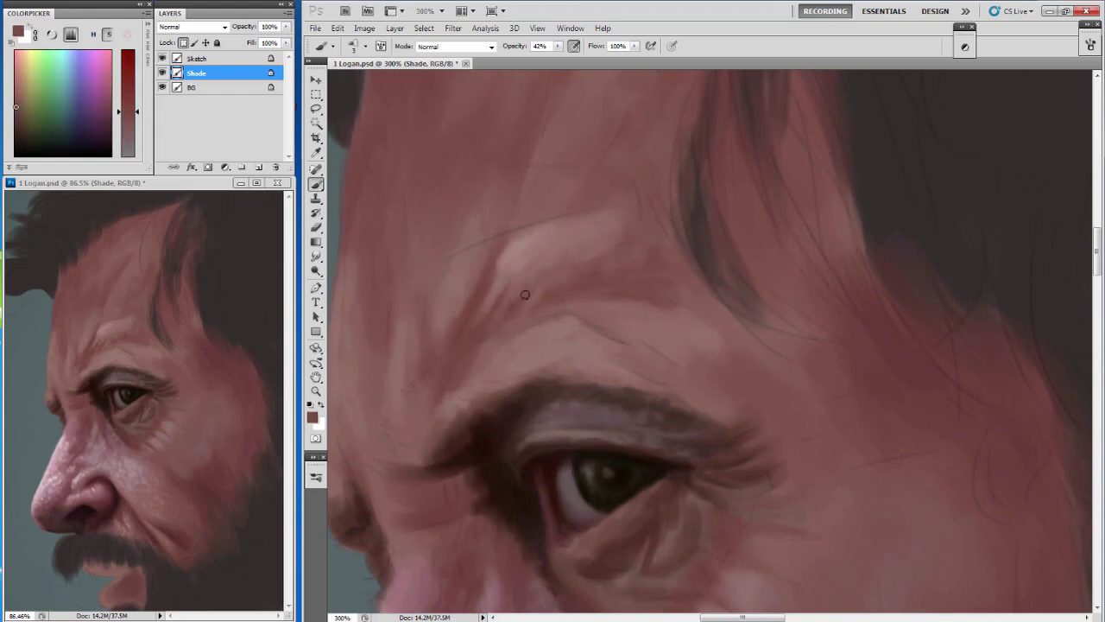
left_click(703, 179, "alt")
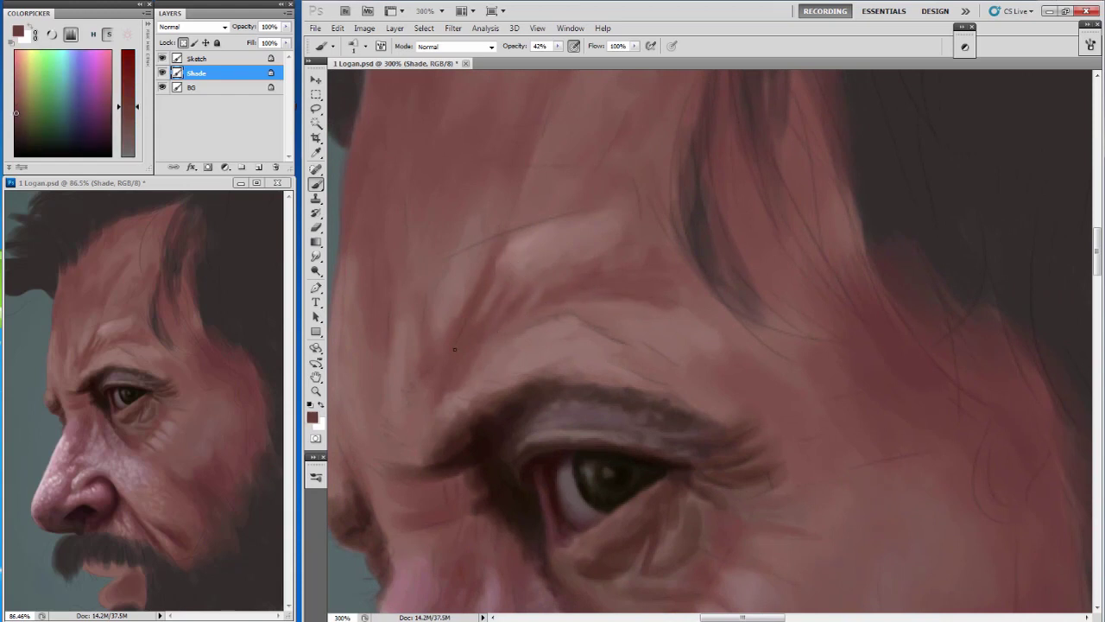
scroll(495, 333, "down", 1)
left_click(493, 267, "alt")
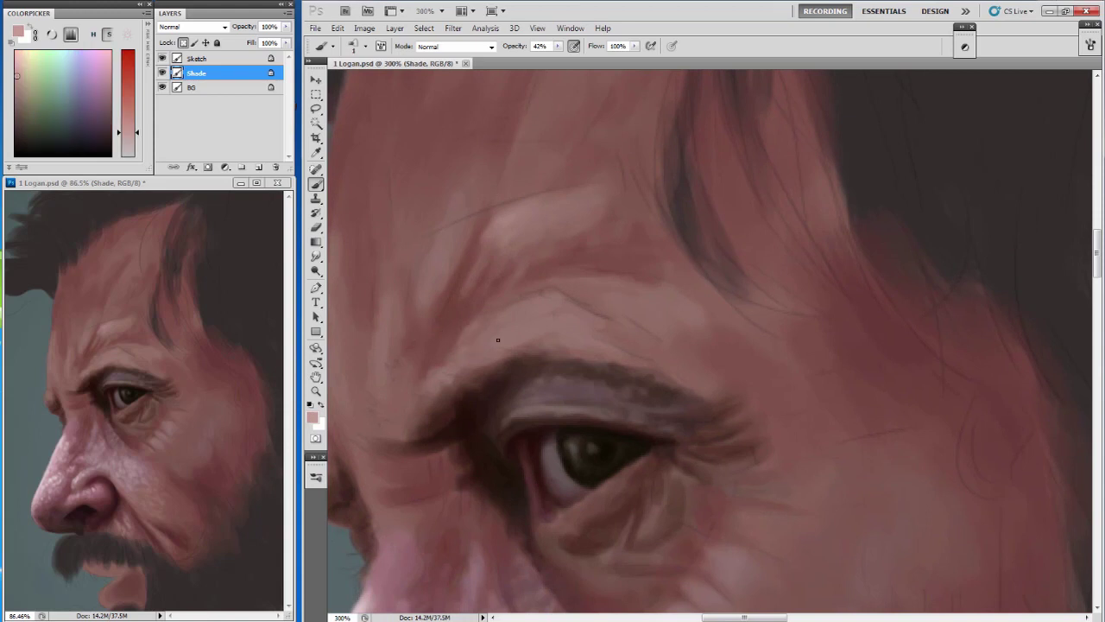
scroll(570, 210, "down", 1)
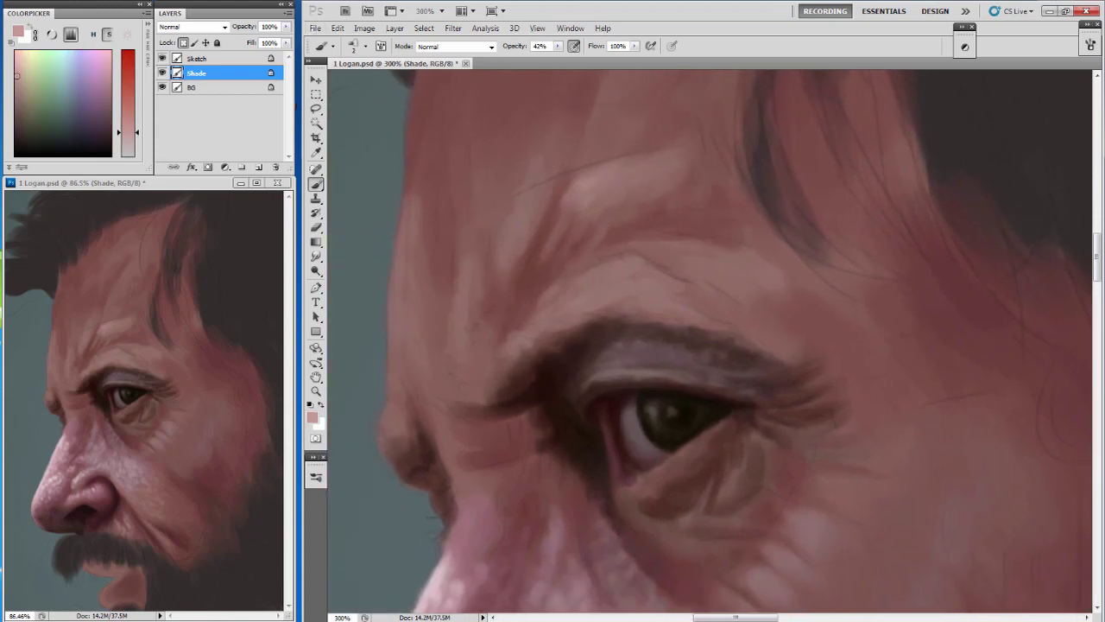
scroll(543, 187, "up", 1)
scroll(542, 188, "up", 1)
mouse_move(543, 167)
left_mouse_down()
mouse_move(506, 182)
mouse_move(508, 216)
left_mouse_up()
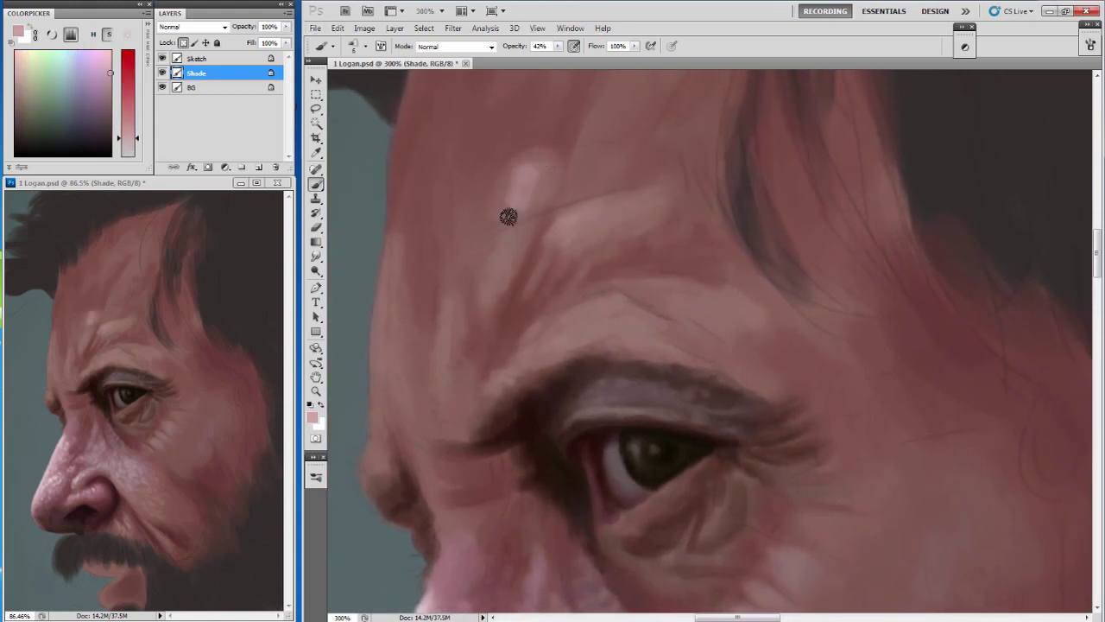
mouse_move(557, 190)
left_mouse_down()
mouse_move(604, 153)
mouse_move(582, 165)
left_mouse_up()
Brighten the forehead wrinkle and the strokes down toward the brow and the face's left edge.
left_click(584, 167, "alt")
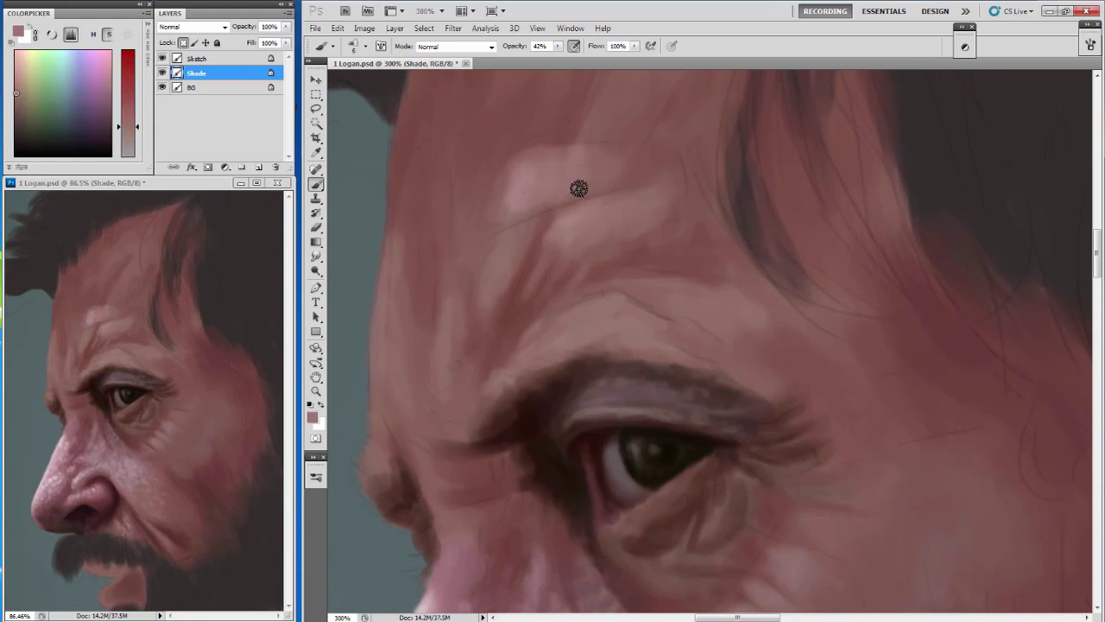
left_click(523, 177, "alt")
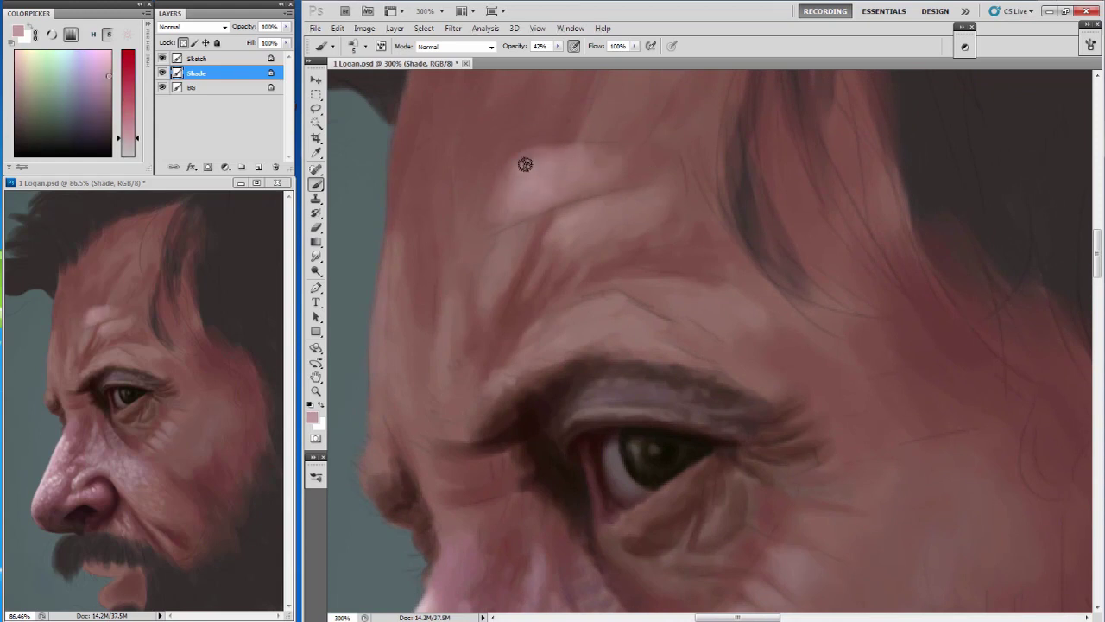
left_click_drag(525, 164, 566, 142)
left_click_drag(582, 189, 587, 185)
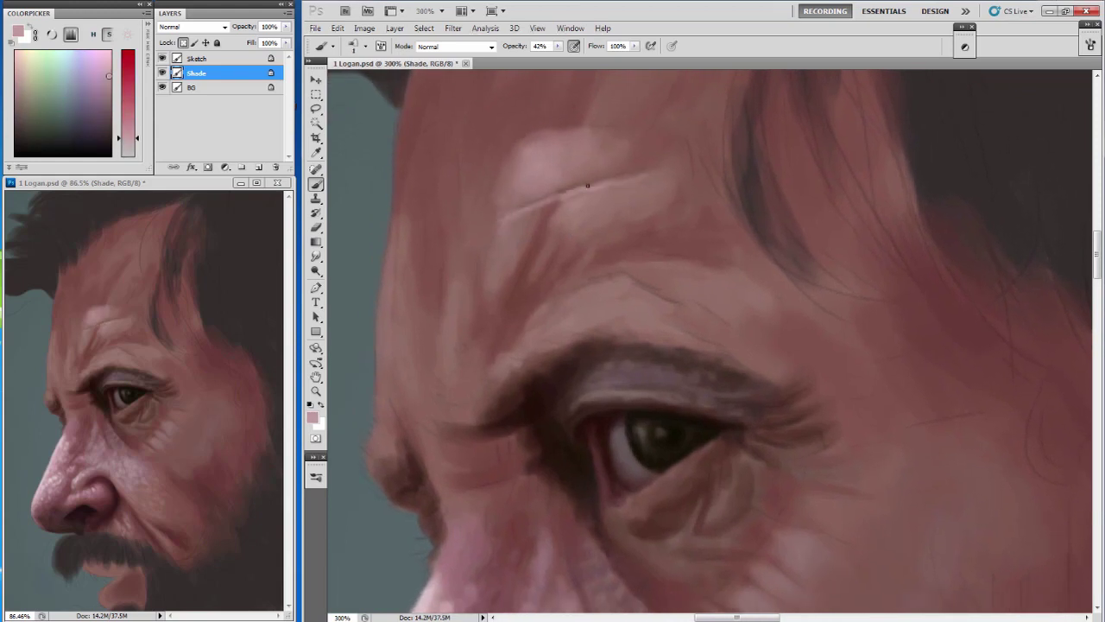
mouse_move(515, 222)
left_mouse_down()
mouse_move(533, 217)
mouse_move(485, 291)
left_mouse_up()
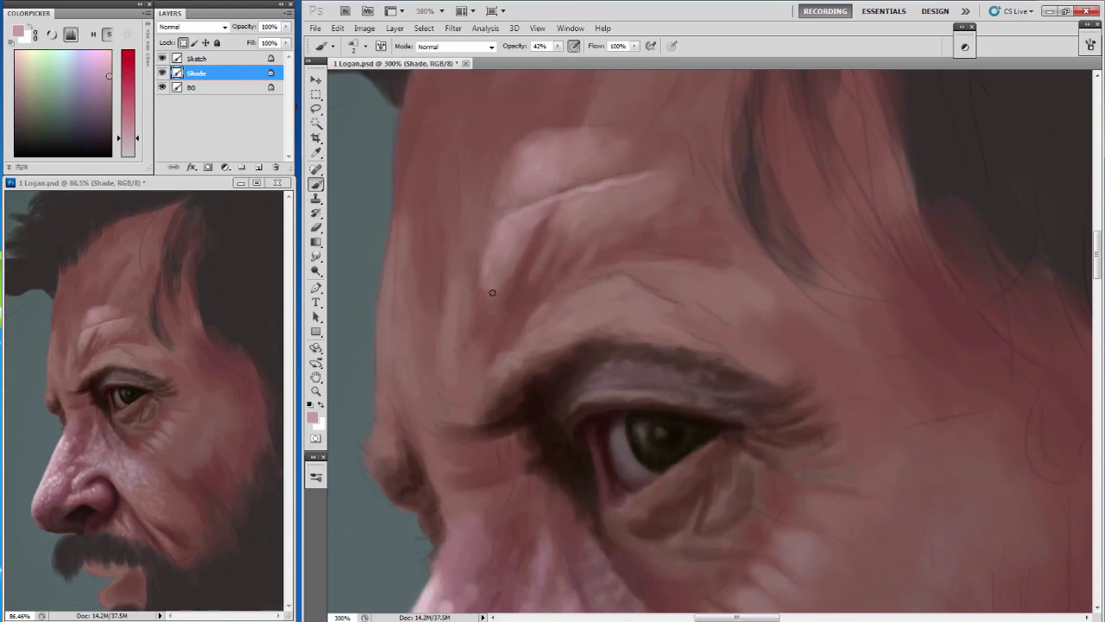
left_click_drag(449, 257, 453, 326)
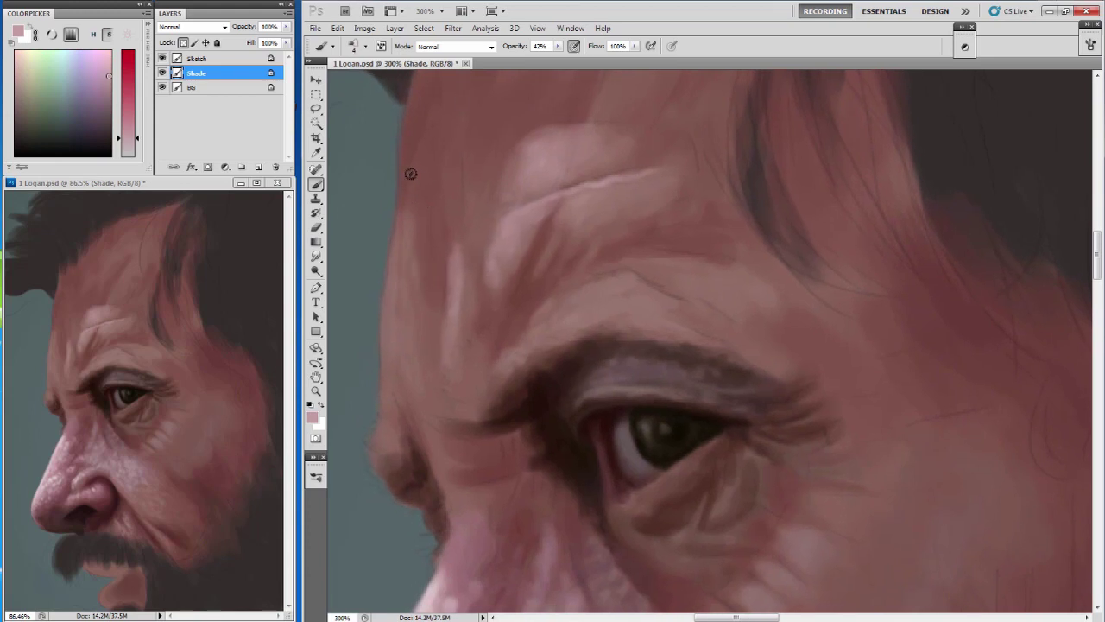
mouse_move(402, 259)
left_mouse_down()
mouse_move(421, 287)
mouse_move(402, 366)
mouse_move(426, 320)
left_mouse_up()
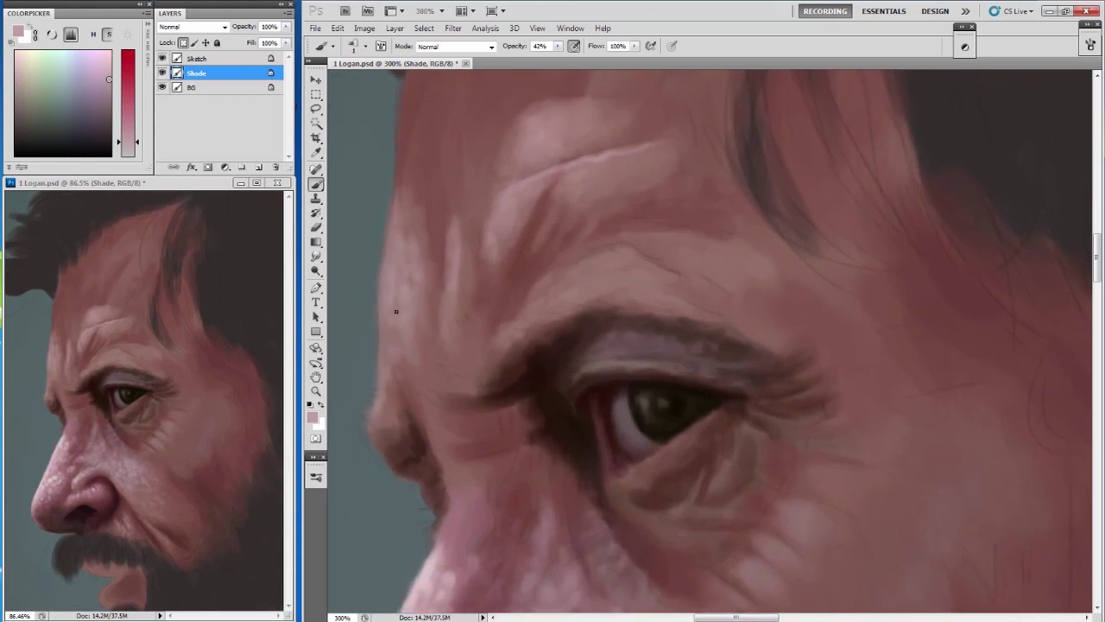
Sample fresh pink and red skin tones around the eye and forehead.
left_click(508, 250, "alt")
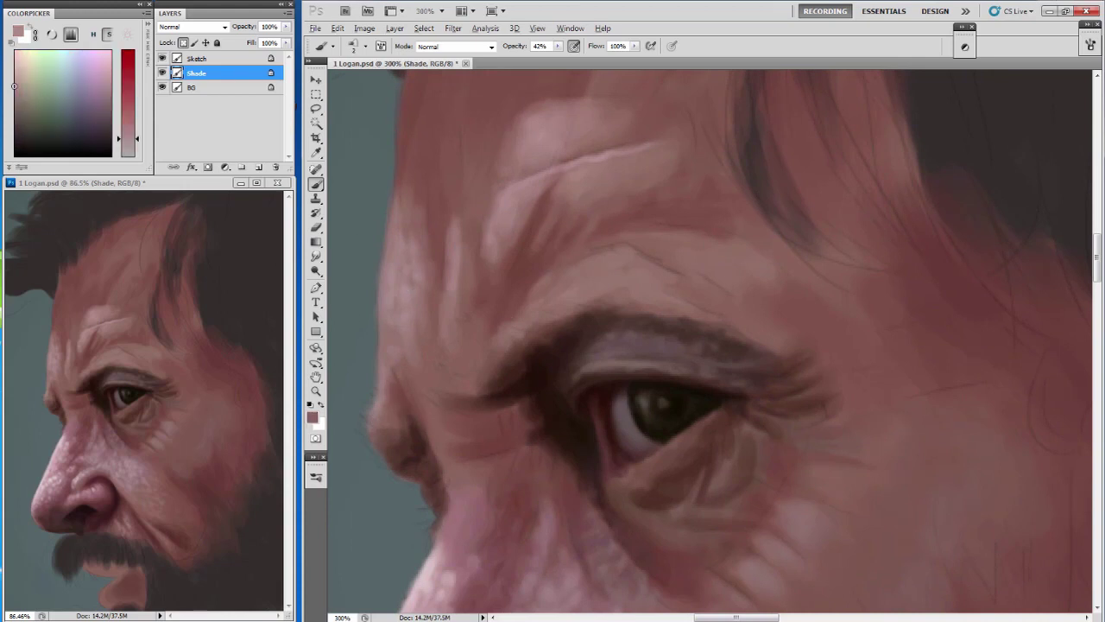
left_click(411, 373, "alt")
left_click_drag(448, 485, 448, 418)
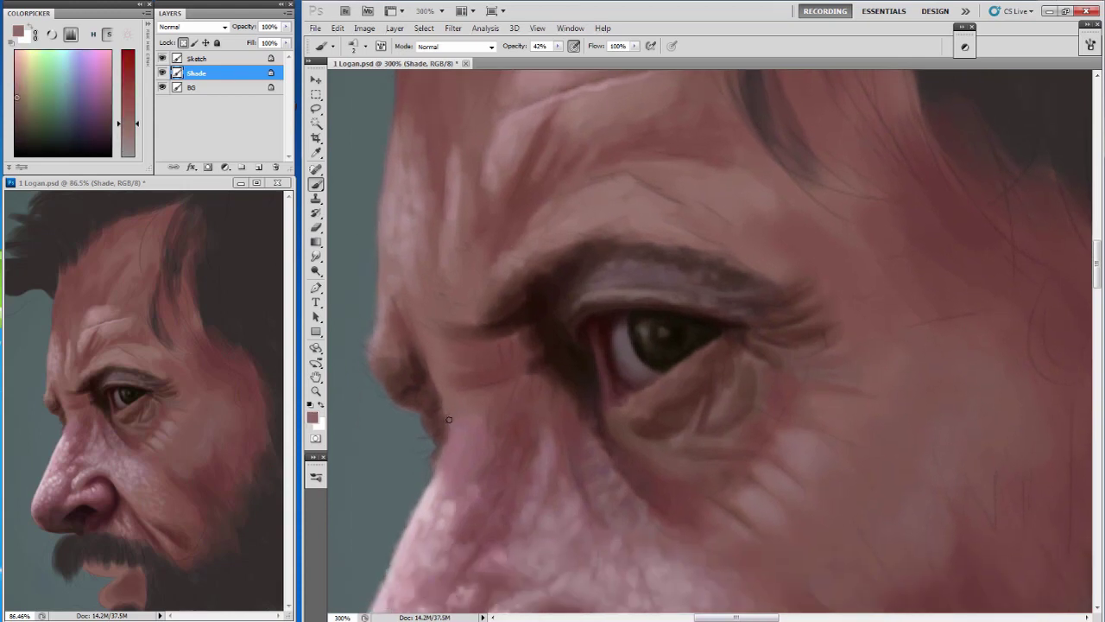
left_click(437, 473, "alt")
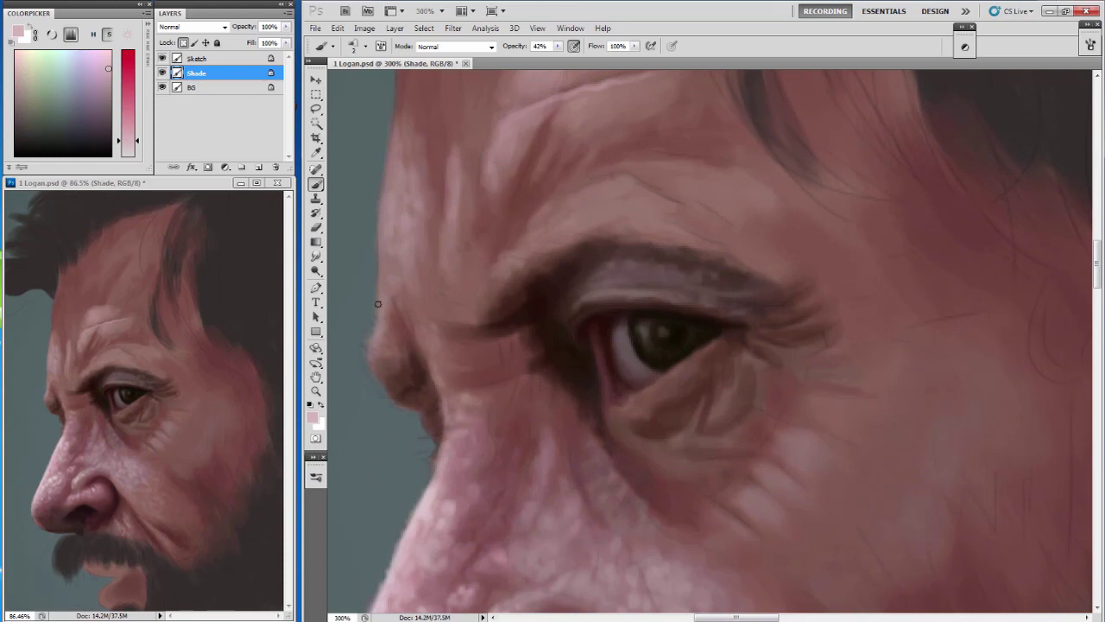
mouse_move(388, 344)
left_mouse_down()
mouse_move(367, 423)
mouse_move(416, 430)
left_mouse_up()
left_click(375, 370, "alt")
left_click(381, 364, "alt")
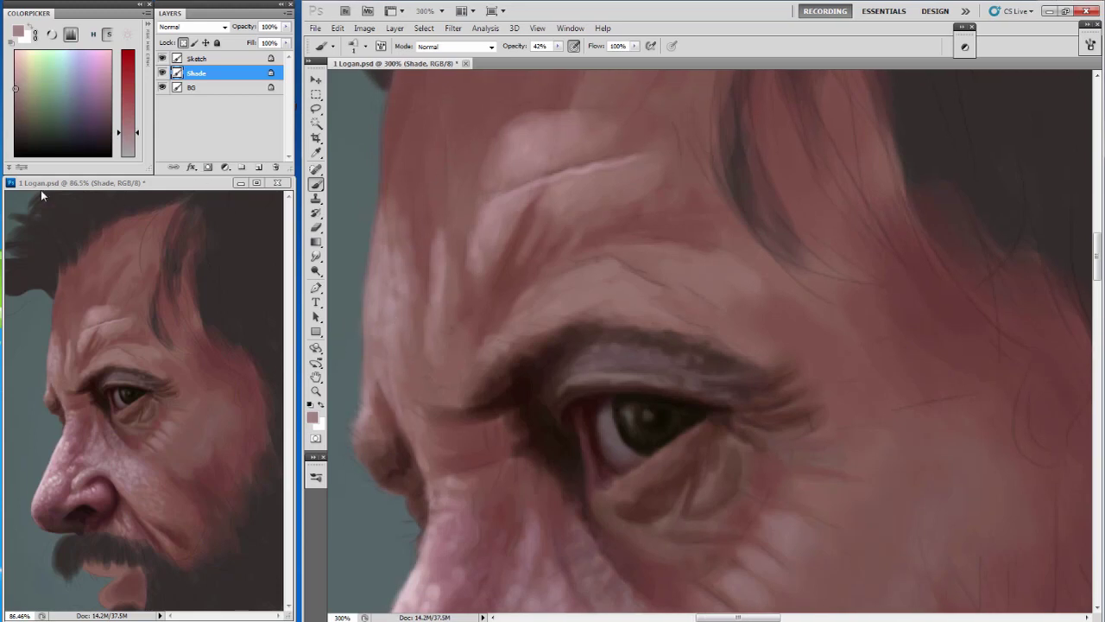
left_click(397, 422, "alt")
left_click(386, 399, "alt")
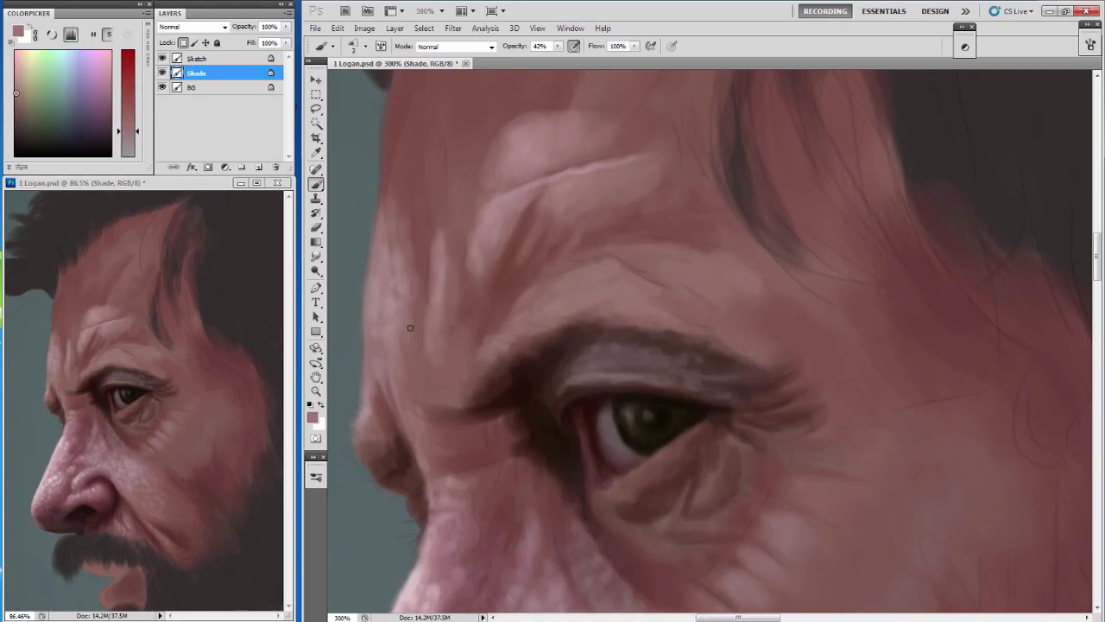
left_click(400, 395, "alt")
Paint lighter highlights along the brow ridge with newly sampled skin tones.
mouse_move(400, 308)
left_mouse_down()
mouse_move(411, 415)
mouse_move(424, 414)
left_mouse_up()
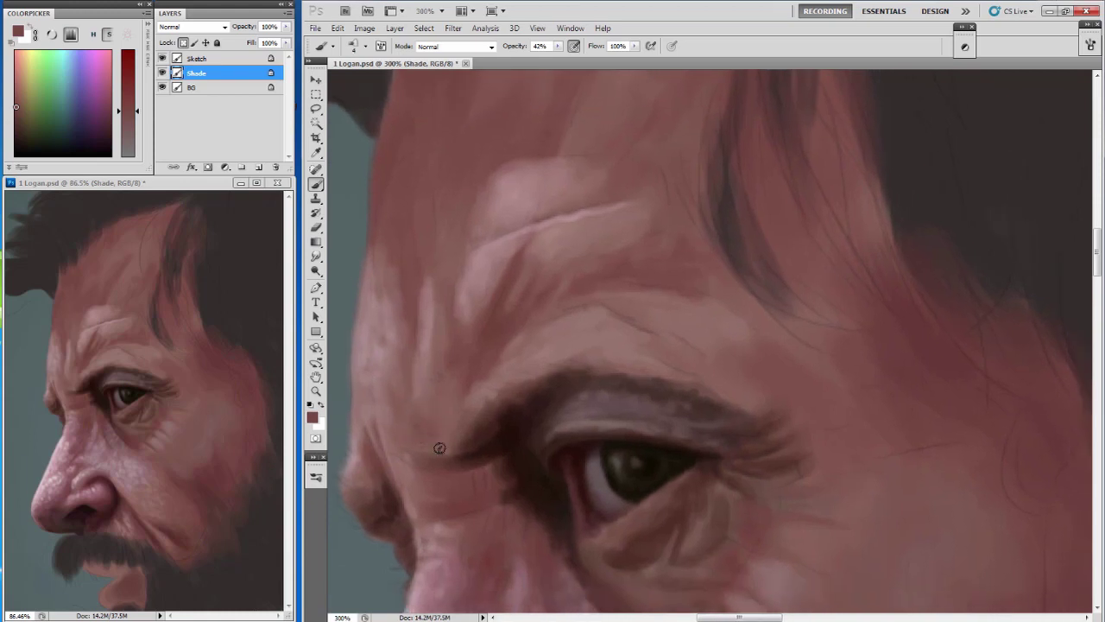
left_click(426, 405, "alt")
left_click(547, 247, "alt")
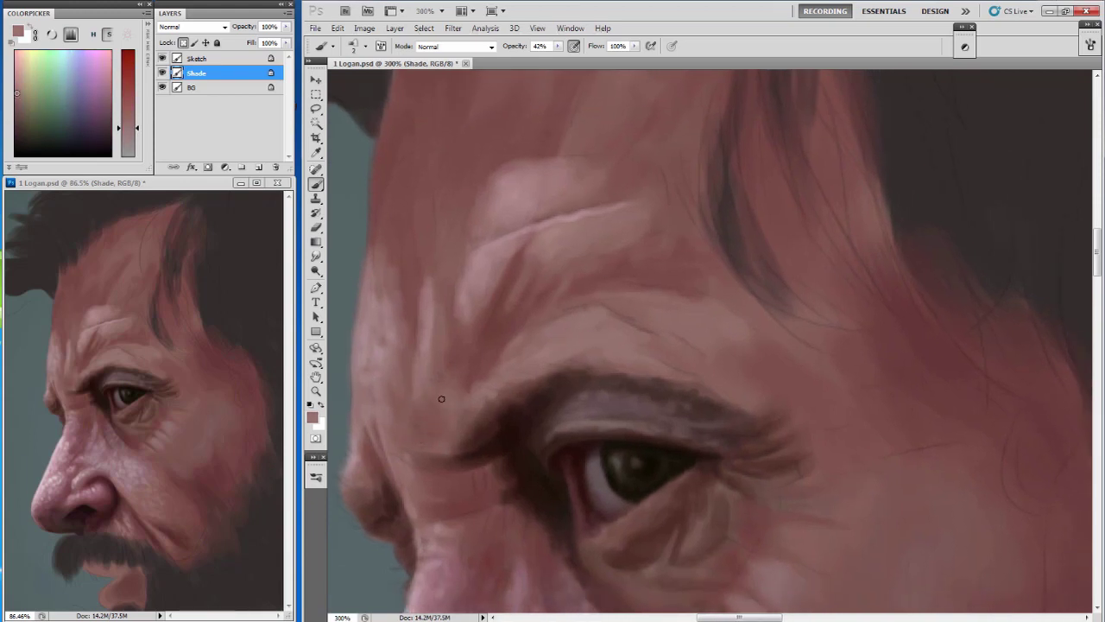
left_click(453, 388, "alt")
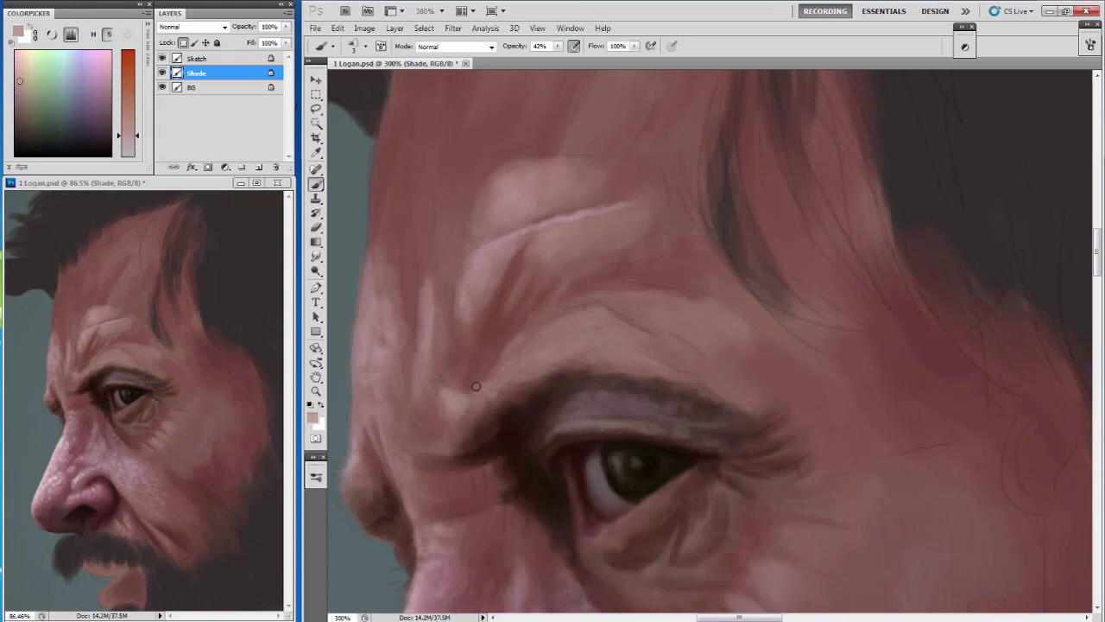
mouse_move(476, 387)
left_mouse_down()
mouse_move(498, 363)
mouse_move(545, 345)
left_mouse_up()
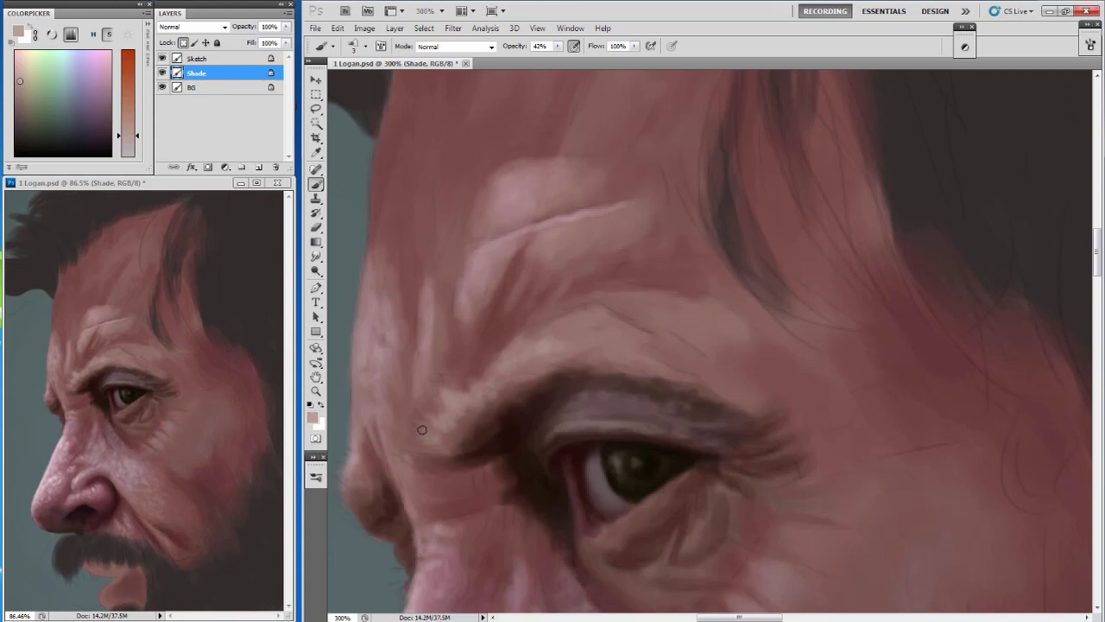
left_click_drag(528, 242, 496, 262)
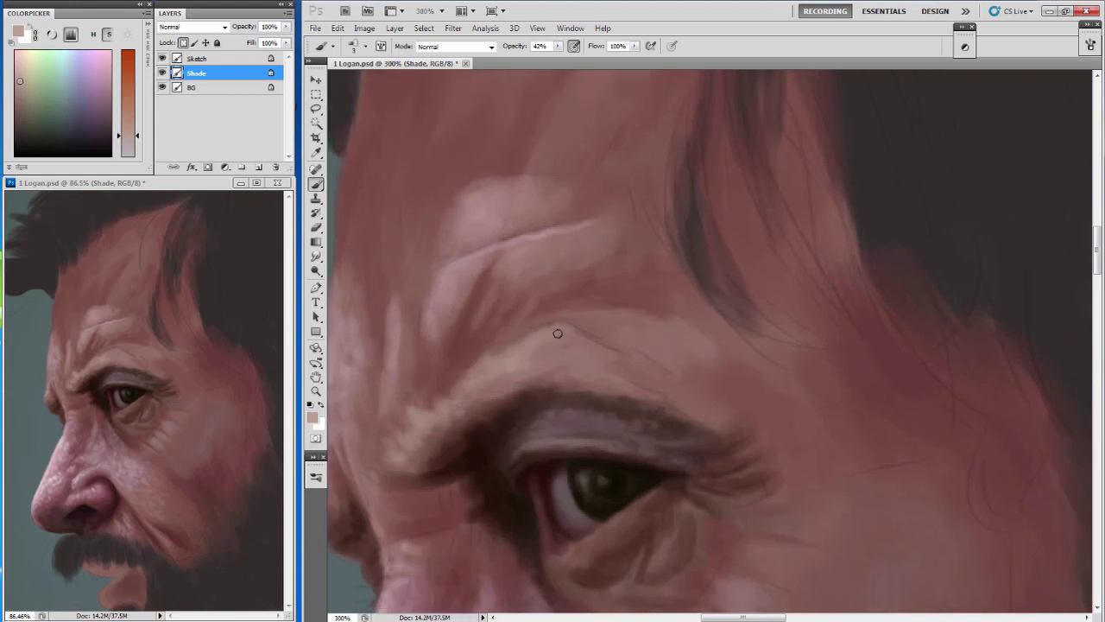
left_click_drag(597, 274, 605, 254)
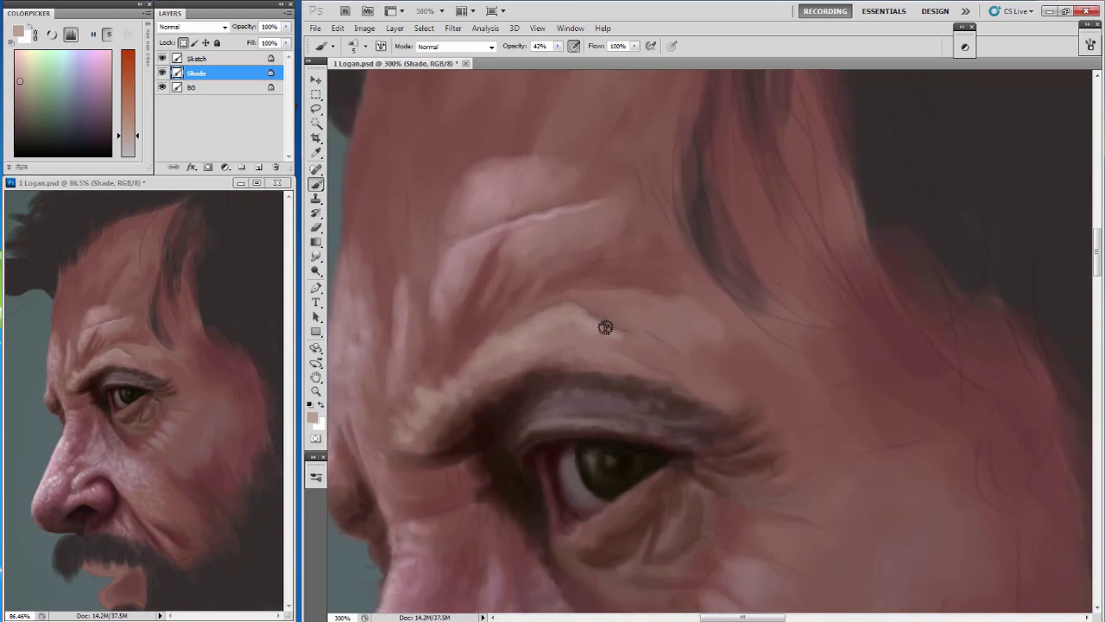
left_click(562, 360, "alt")
Darken the brow shadow above the eye with dark brown strokes.
left_click_drag(599, 364, 682, 392)
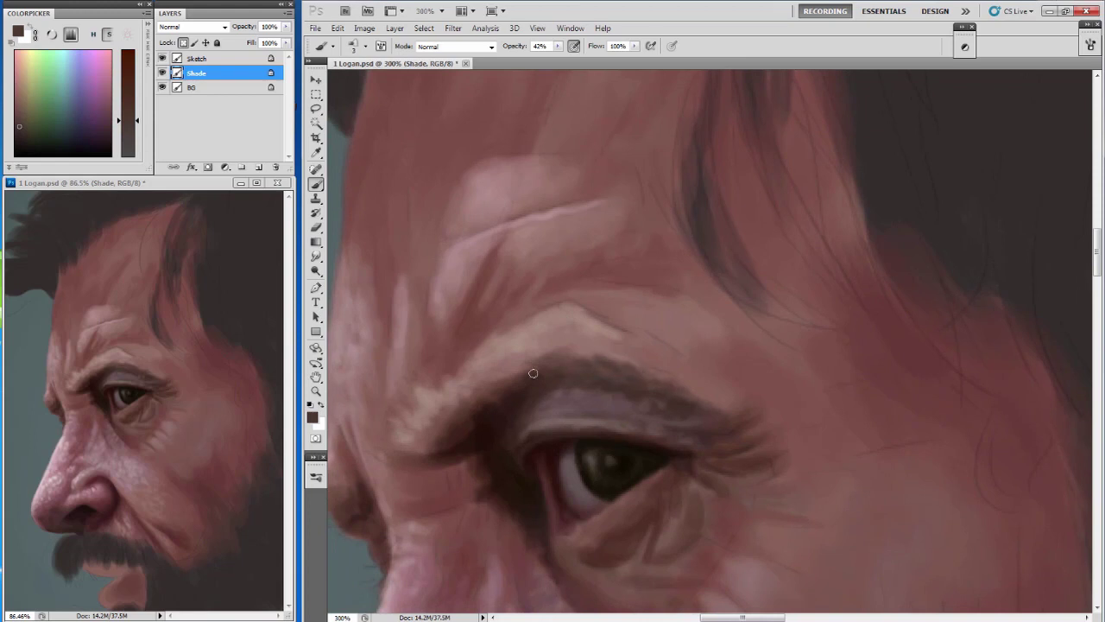
left_click_drag(497, 375, 531, 360)
left_click(511, 399, "alt")
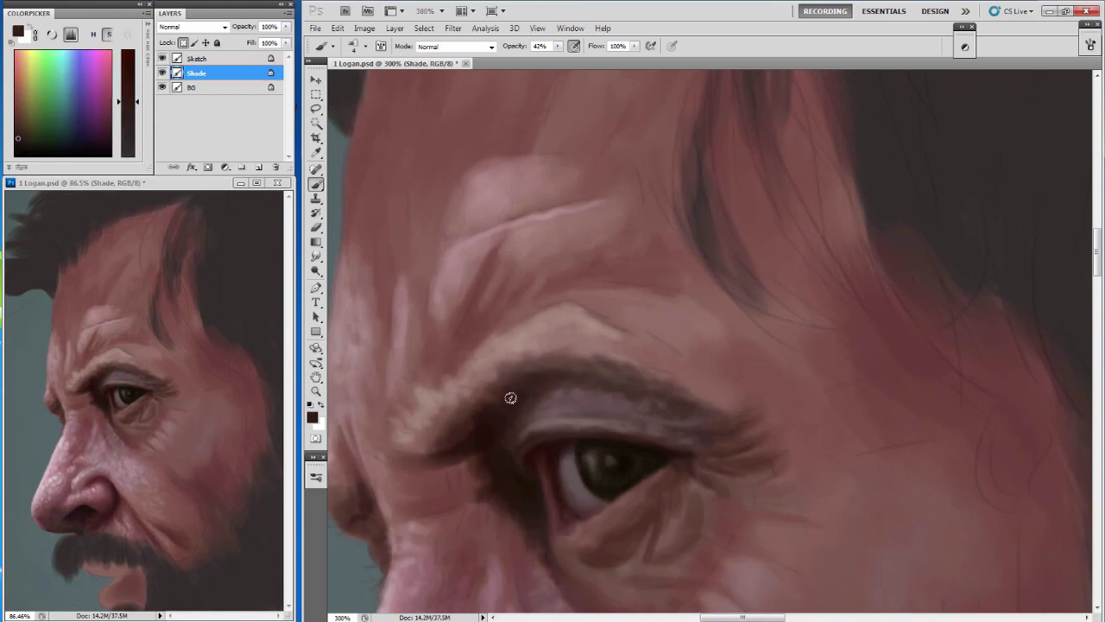
left_click(466, 430, "alt")
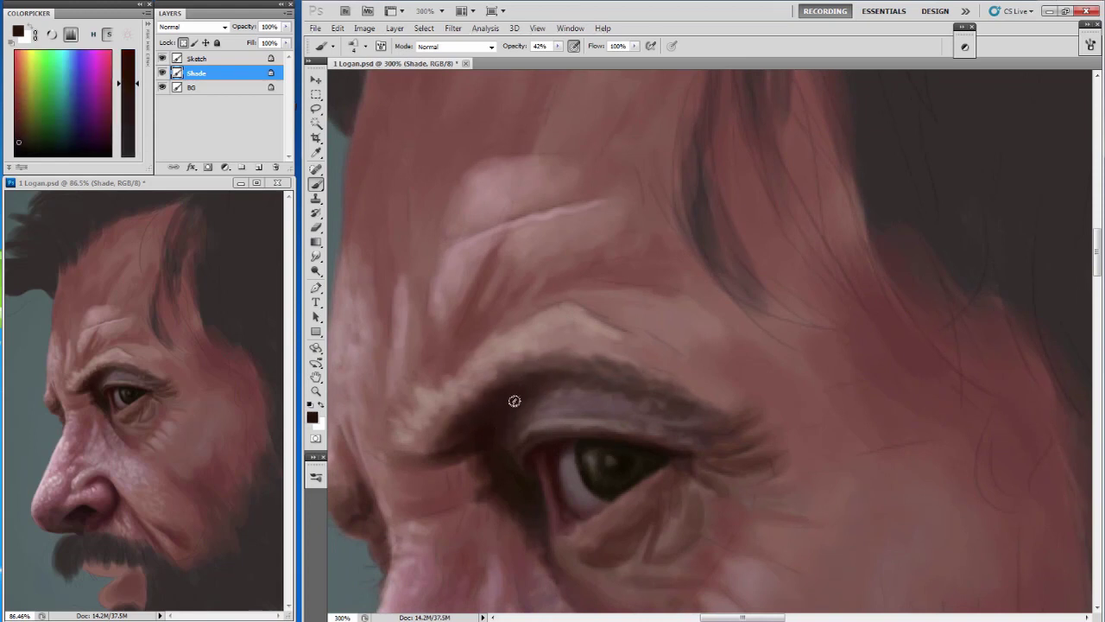
left_click(495, 432, "alt")
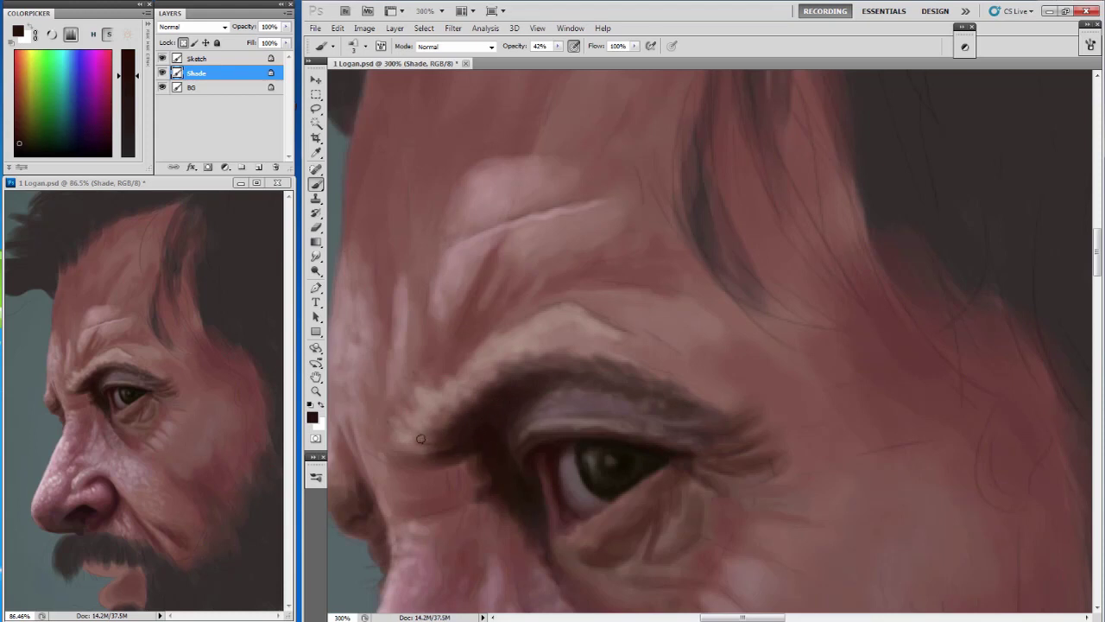
Sample darker tones around the brow, eyelid and inner eye corner to deepen the shading.
left_click_drag(486, 268, 498, 215)
left_click(431, 436, "alt")
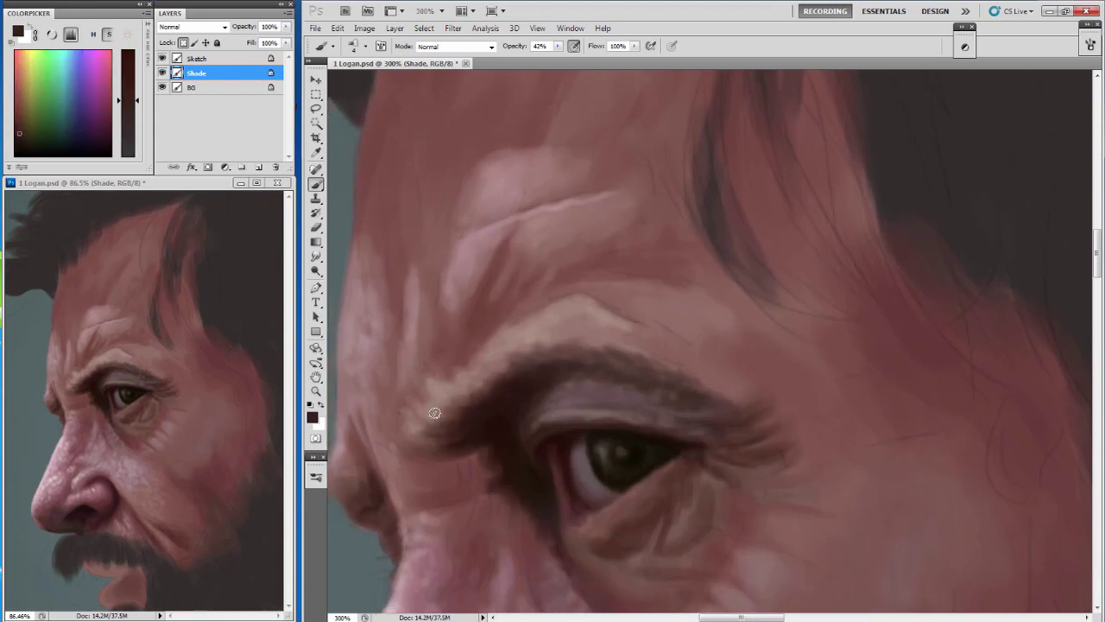
left_click_drag(550, 280, 533, 180)
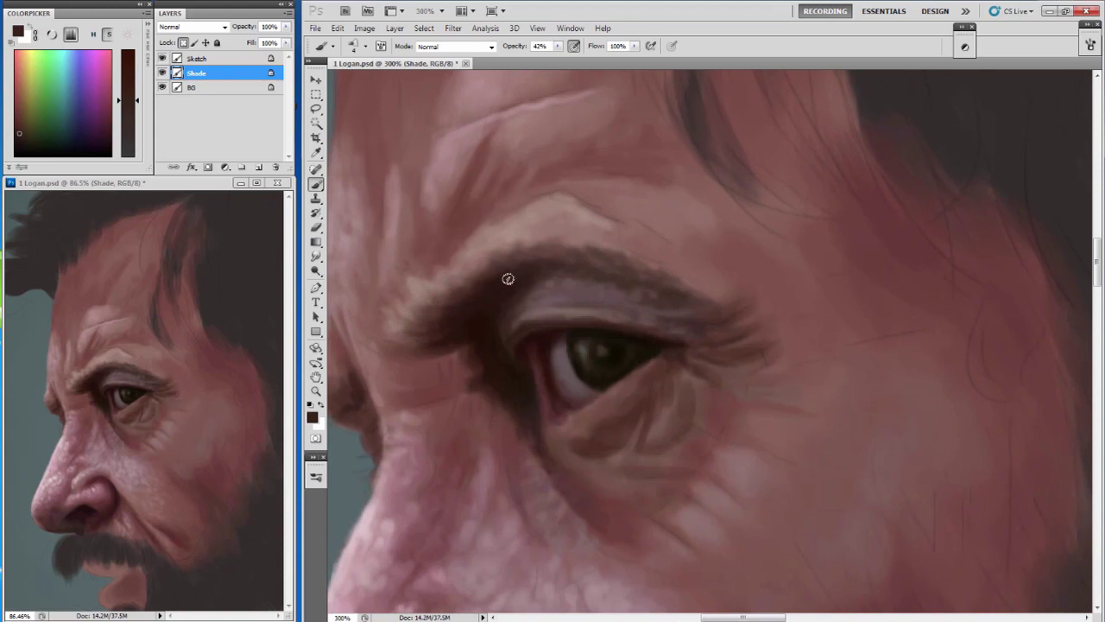
left_click(395, 149, "alt")
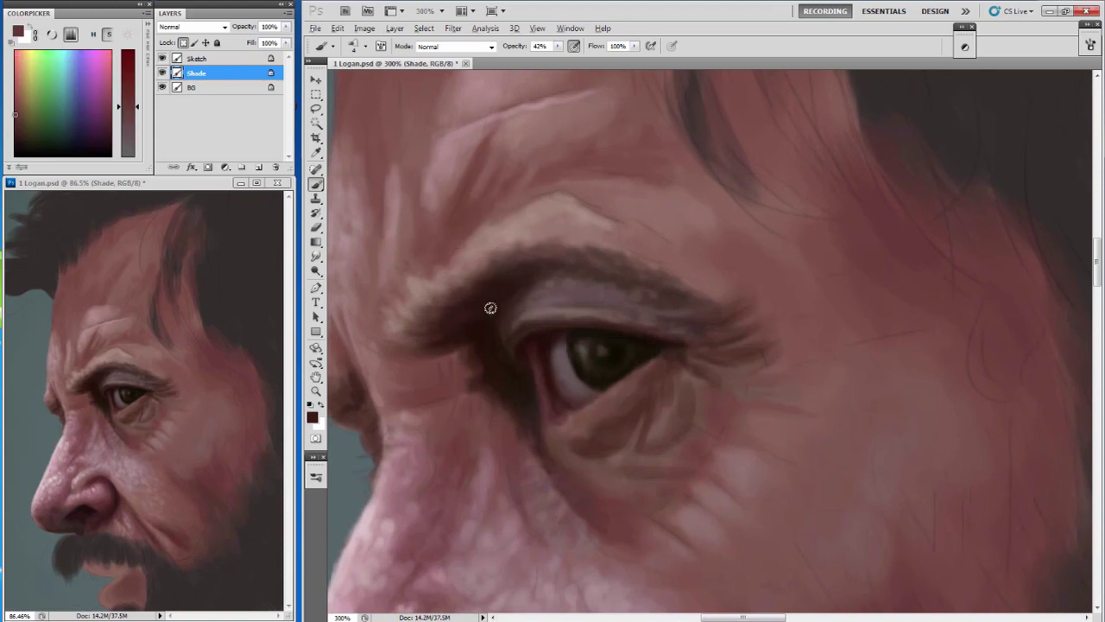
left_click(490, 308, "alt")
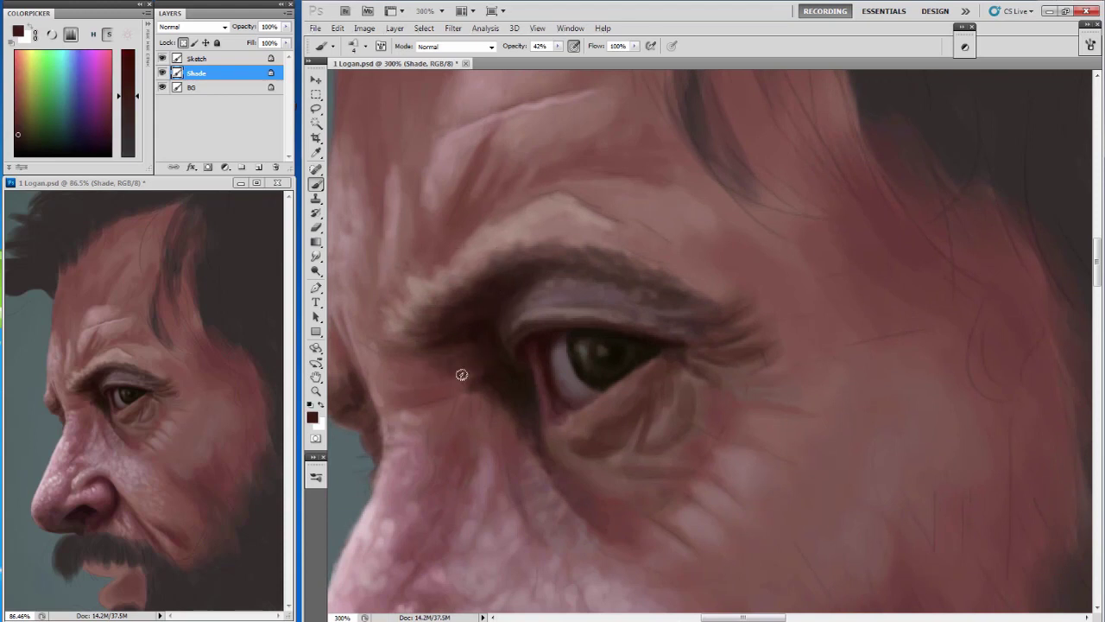
left_click(493, 327, "alt")
left_click(478, 347, "alt")
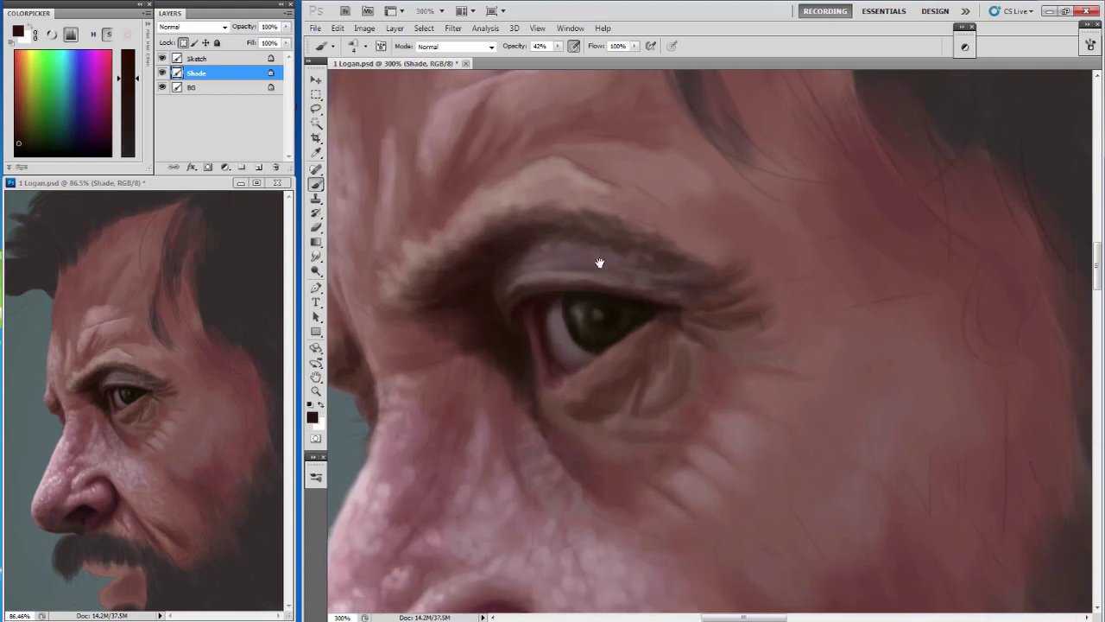
scroll(600, 259, "up", 3)
left_click(647, 271, "alt")
Repaint the skin near the forehead hairline with light pink strokes.
scroll(582, 141, "up", 3)
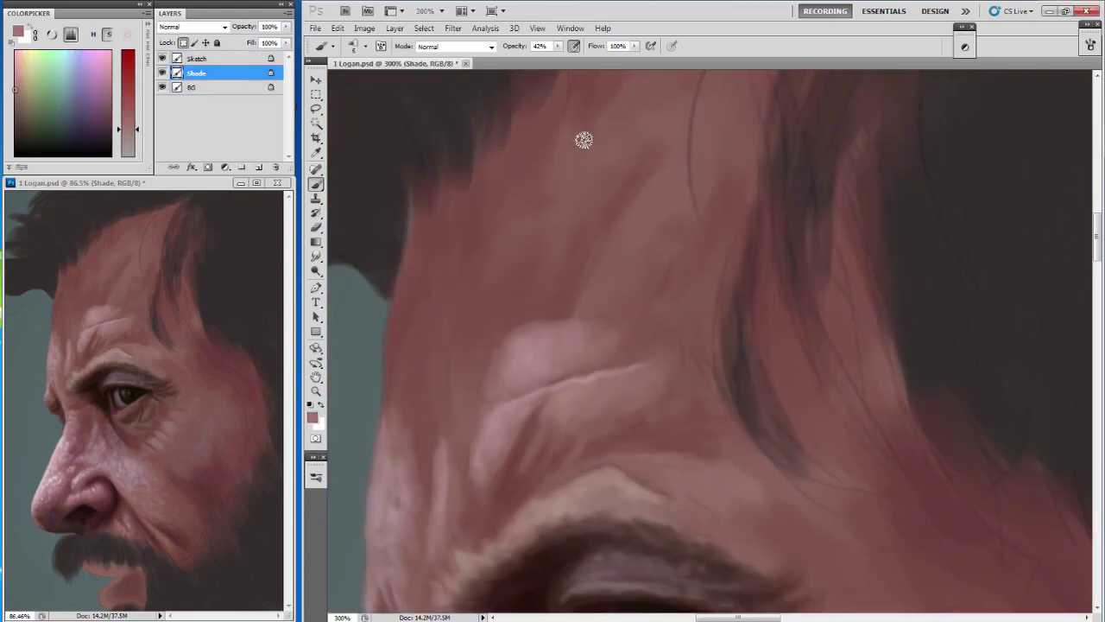
key("ctrl+minus")
left_click(652, 159, "alt")
left_click_drag(742, 131, 678, 177)
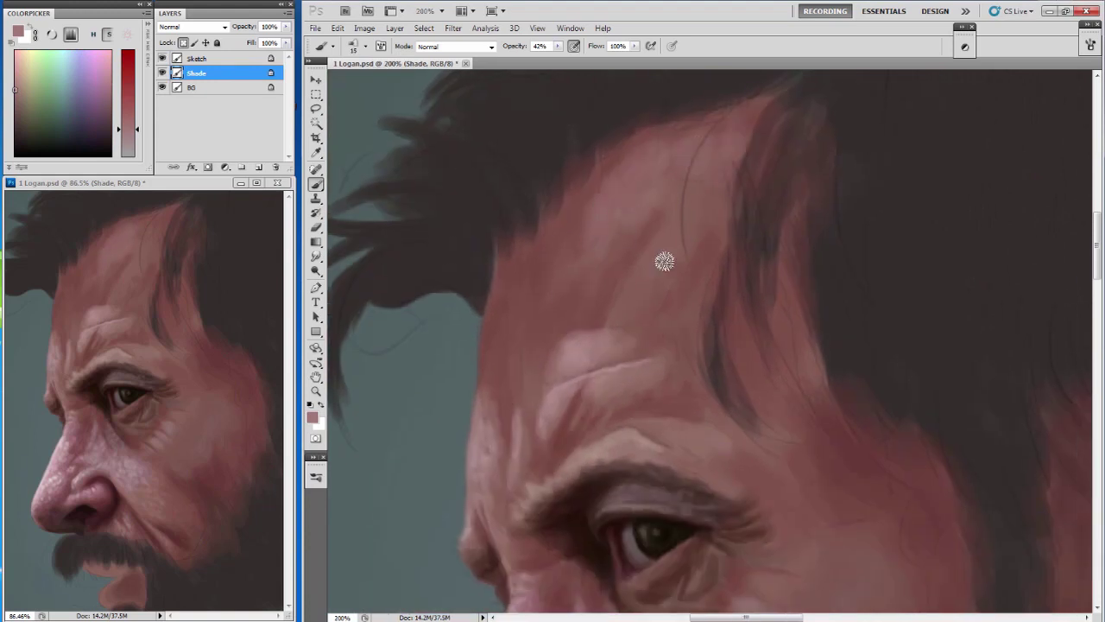
key("bracketright")
mouse_move(604, 285)
left_mouse_down()
mouse_move(562, 221)
mouse_move(601, 198)
left_mouse_up()
left_click(624, 314, "alt")
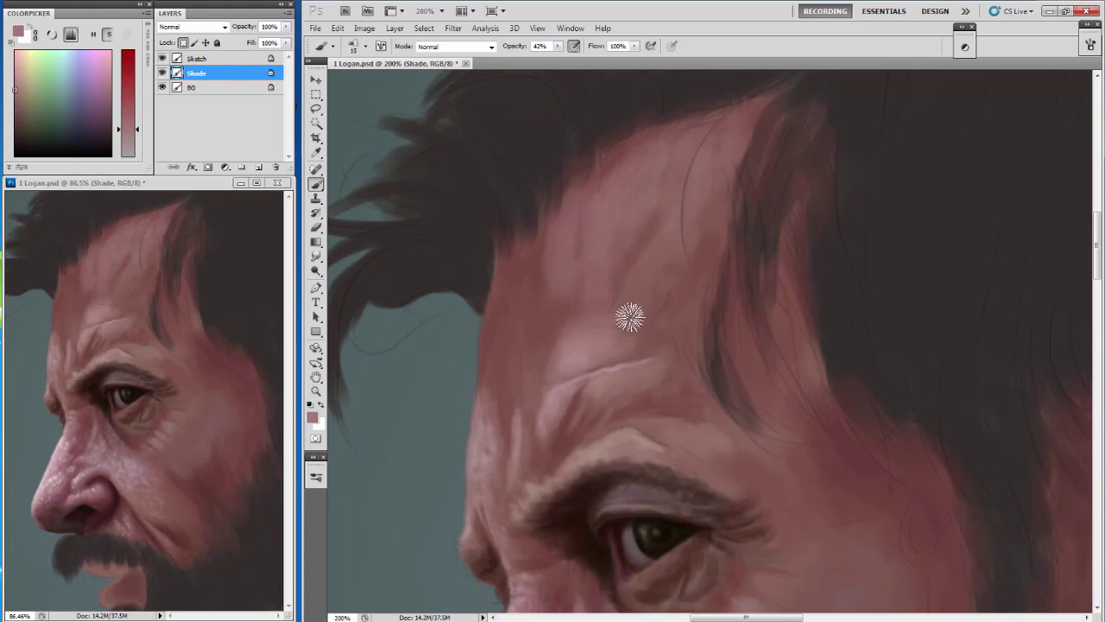
left_click_drag(689, 149, 625, 254)
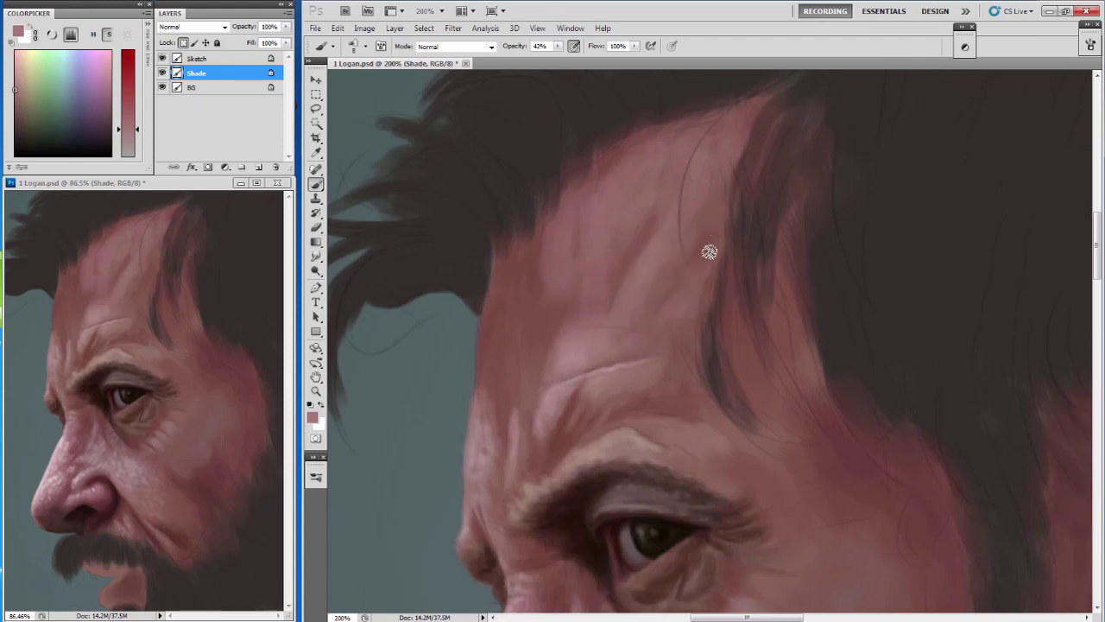
Lighten the forehead's left edge with sampled mauve-pink skin tones.
mouse_move(661, 382)
left_mouse_down()
mouse_move(630, 340)
mouse_move(679, 191)
left_mouse_up()
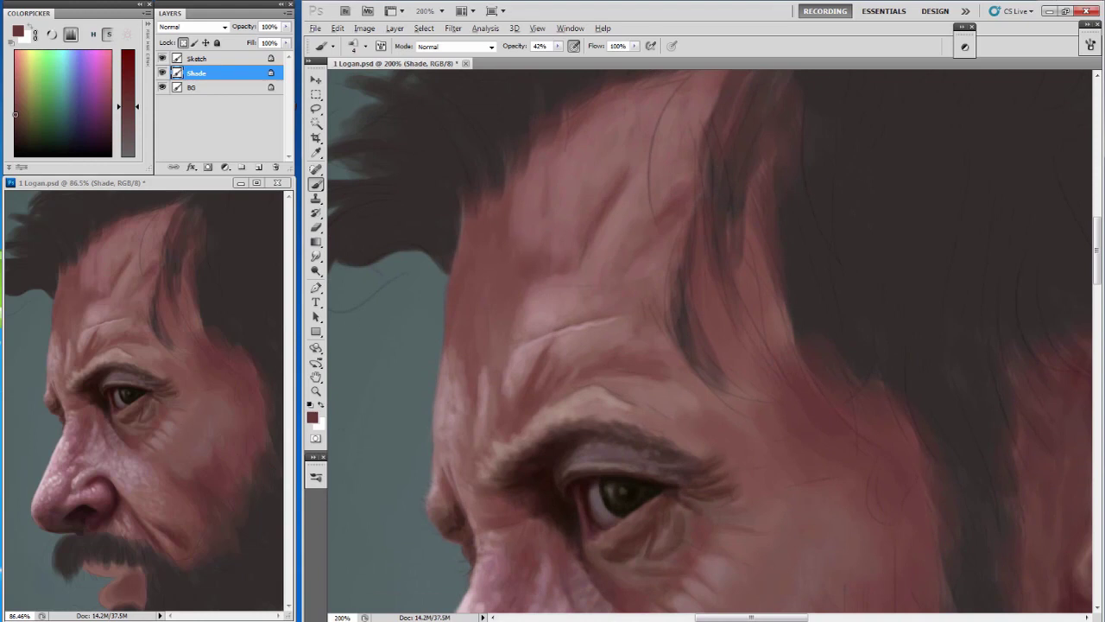
left_click(488, 259, "alt")
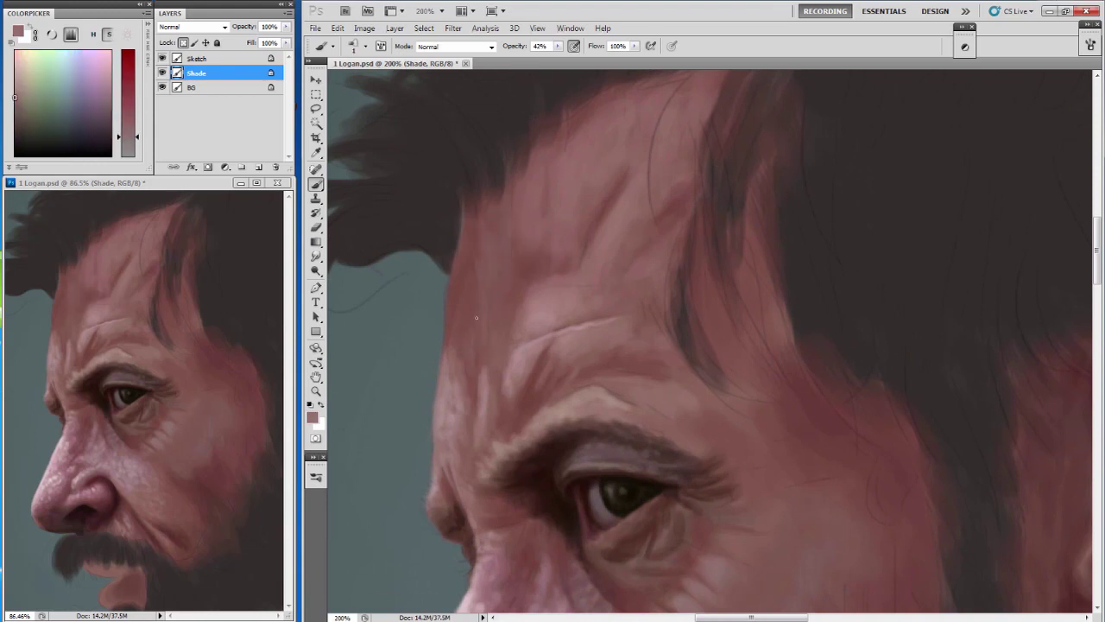
mouse_move(461, 268)
left_mouse_down()
mouse_move(451, 325)
mouse_move(461, 279)
mouse_move(466, 363)
left_mouse_up()
left_click(489, 271, "alt")
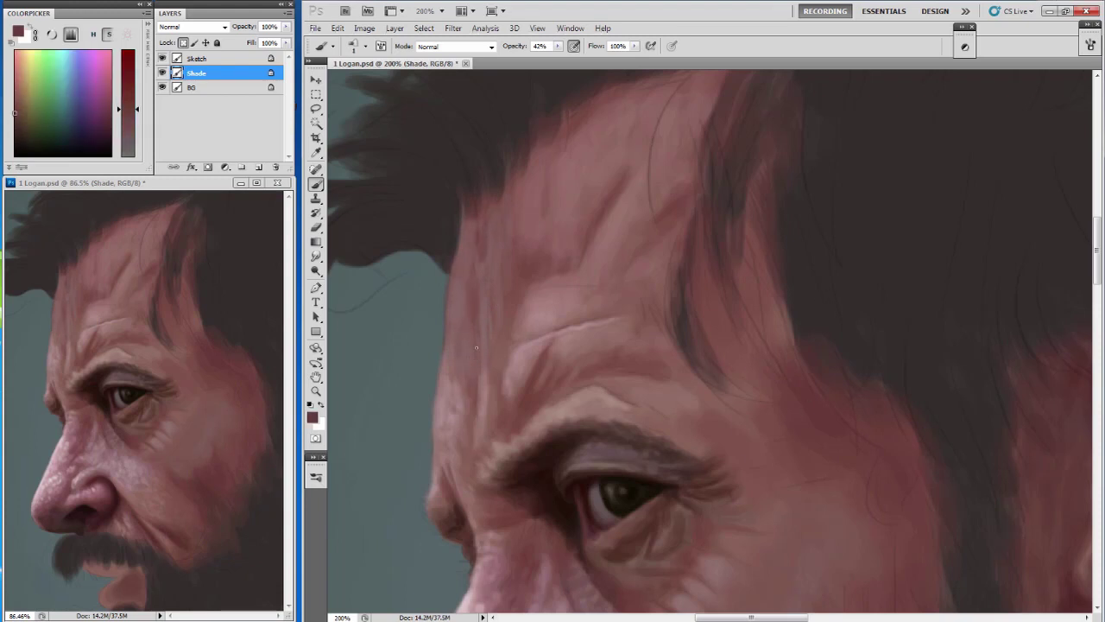
left_click(486, 323, "alt")
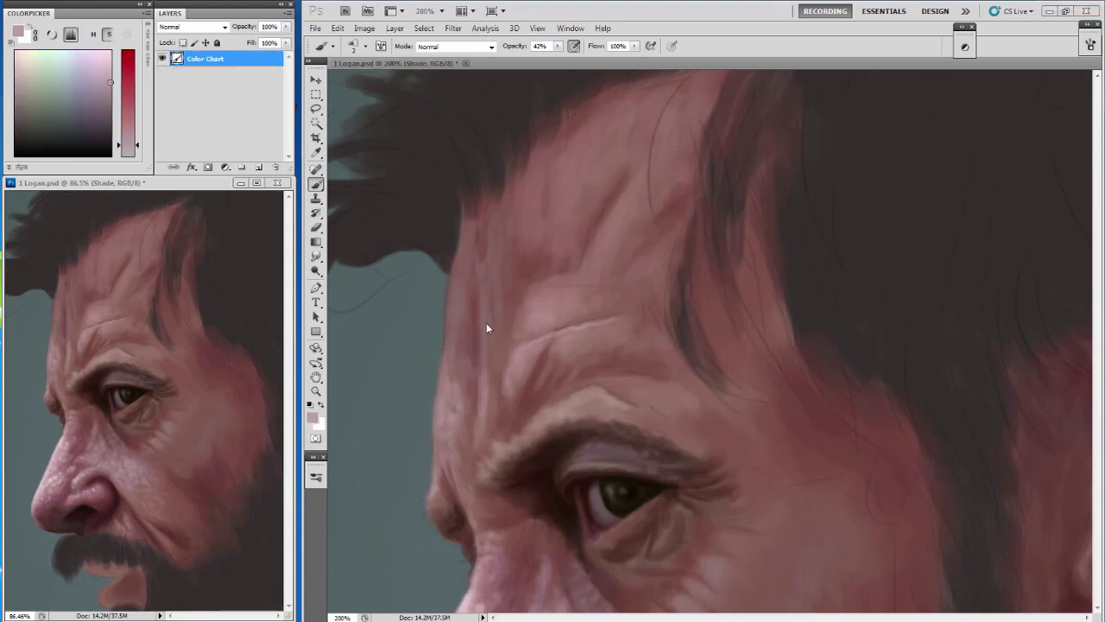
left_click_drag(452, 300, 446, 364)
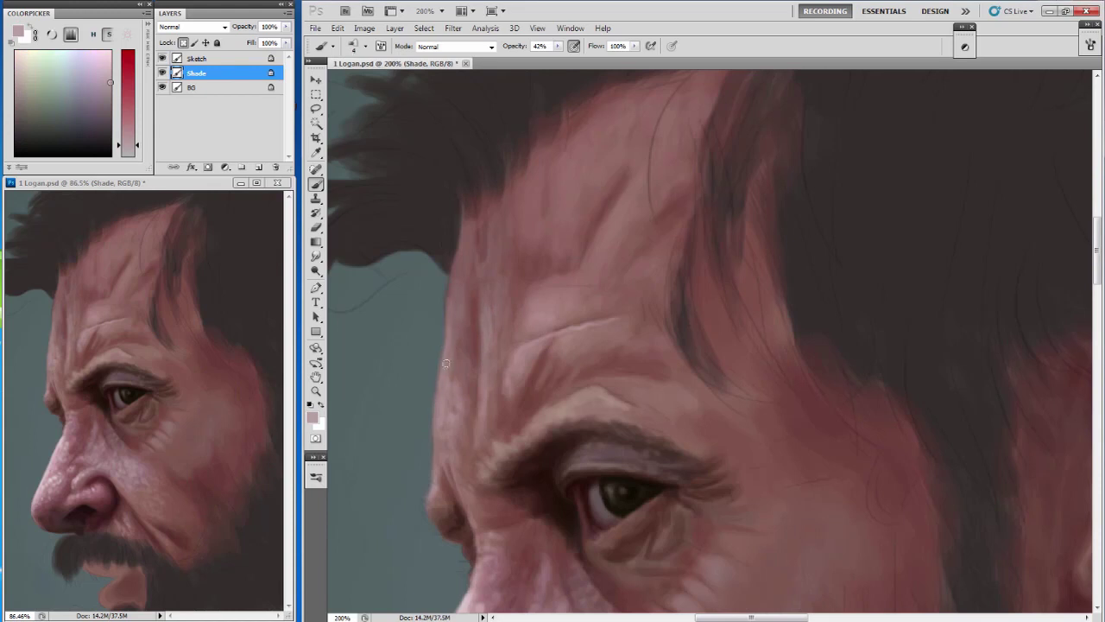
left_click(473, 317, "alt")
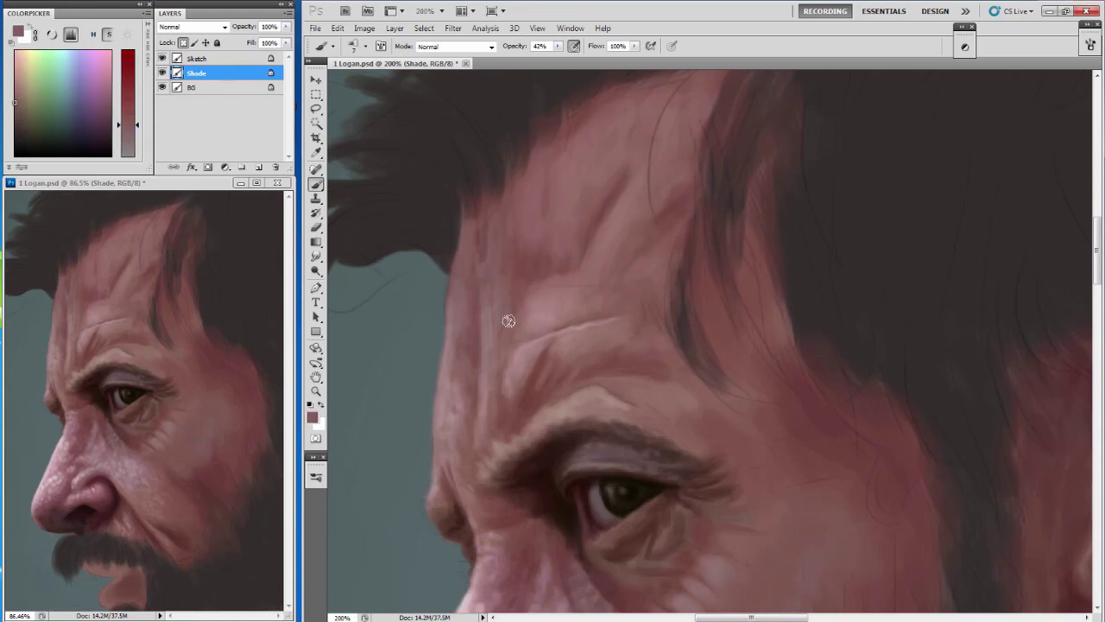
left_click_drag(499, 333, 494, 335)
left_click(475, 386, "alt")
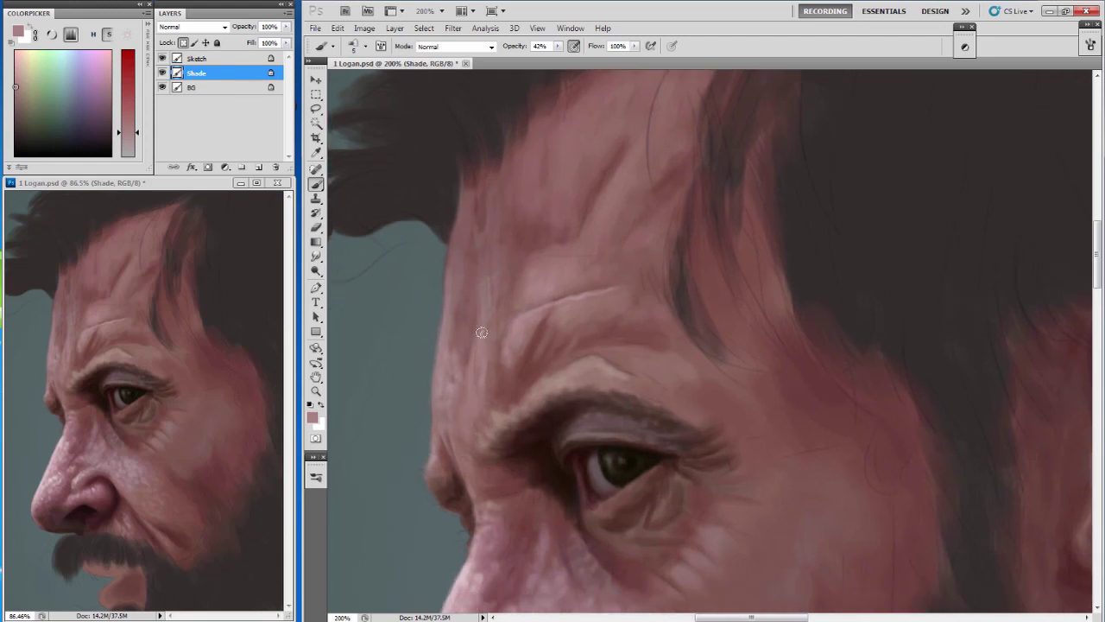
Brighten the forehead near the hairline and along the brow ridge with light pink.
scroll(472, 374, "up", 3)
left_click(497, 291, "alt")
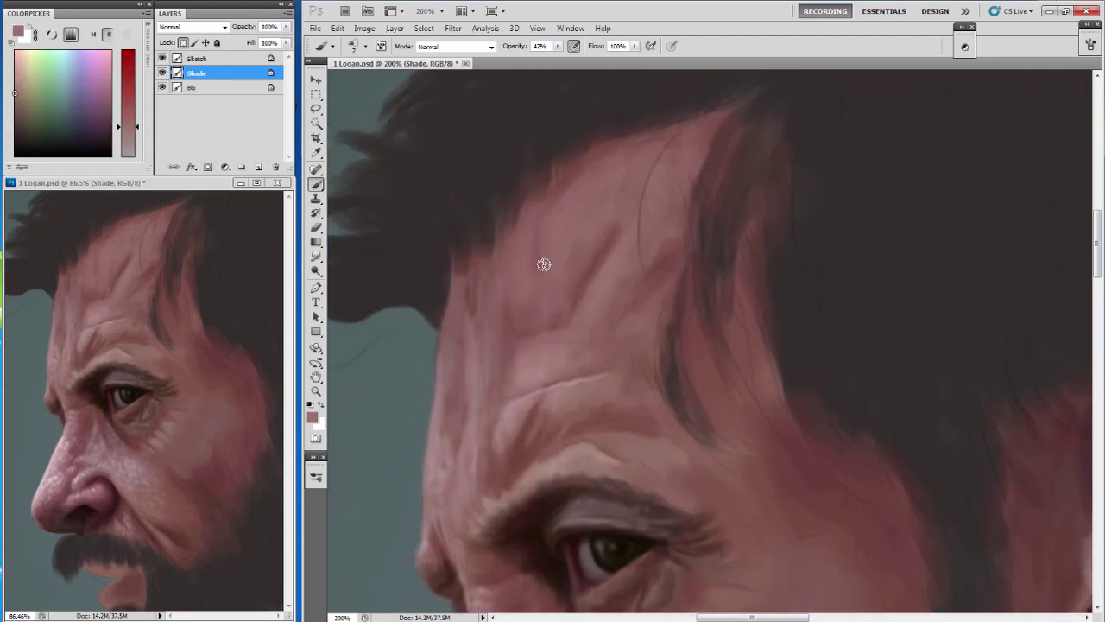
left_click(522, 359, "alt")
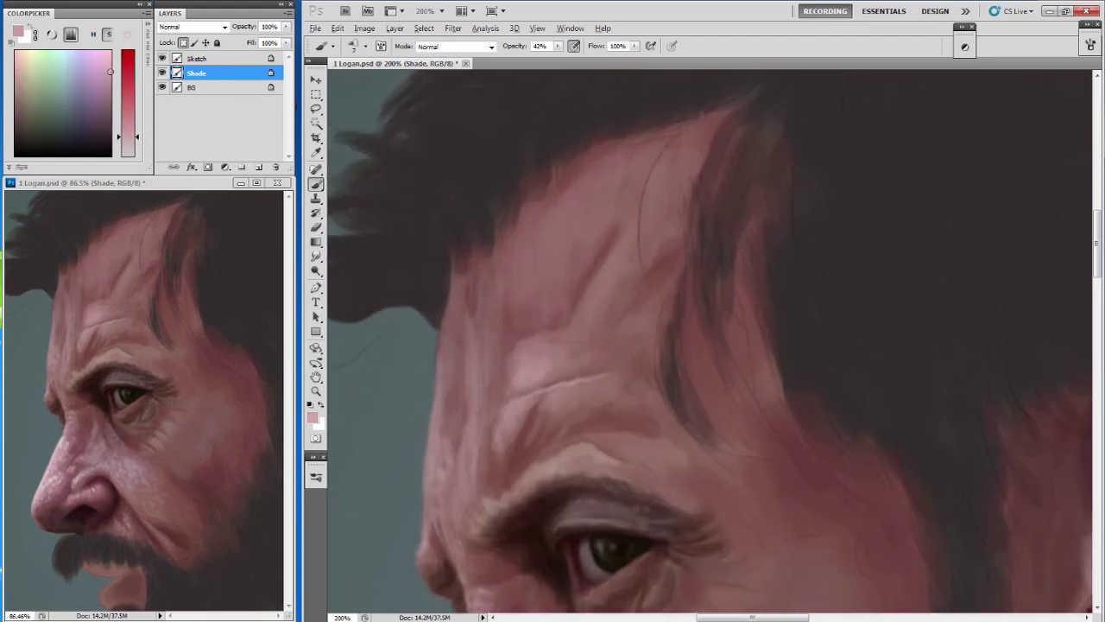
left_click_drag(571, 243, 560, 232)
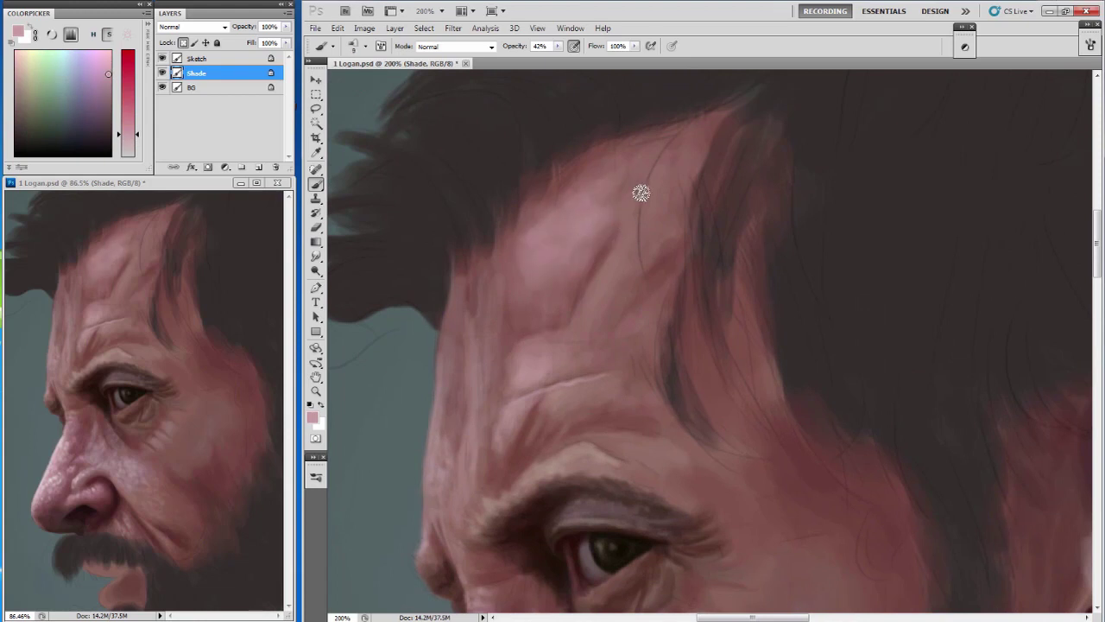
left_click_drag(638, 237, 607, 252)
mouse_move(609, 292)
left_mouse_down()
mouse_move(557, 350)
mouse_move(497, 331)
left_mouse_up()
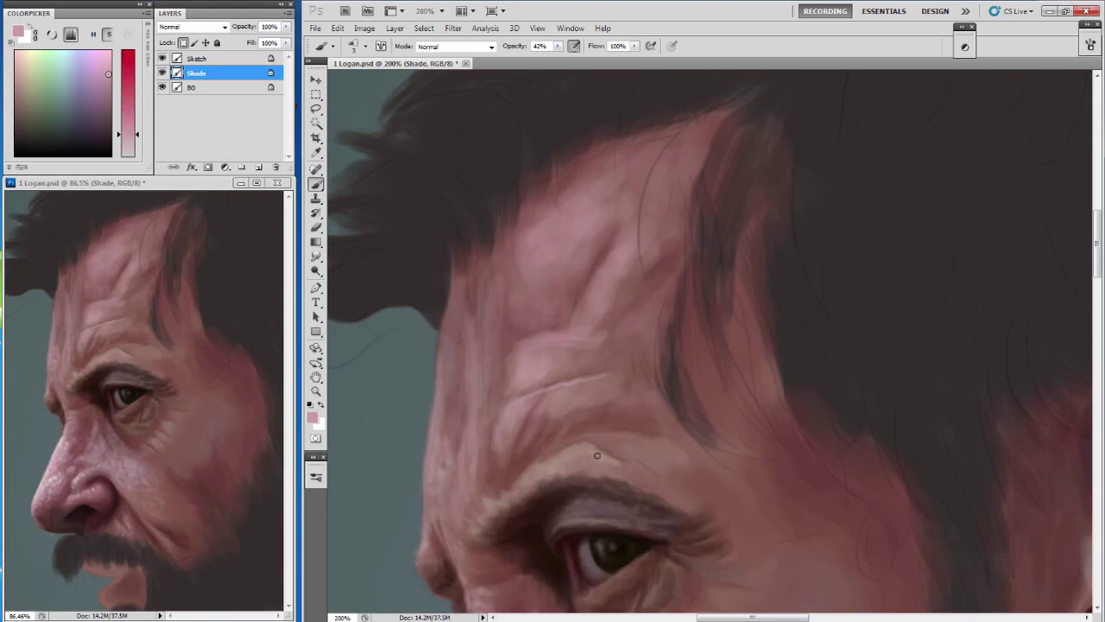
scroll(552, 431, "down", 3)
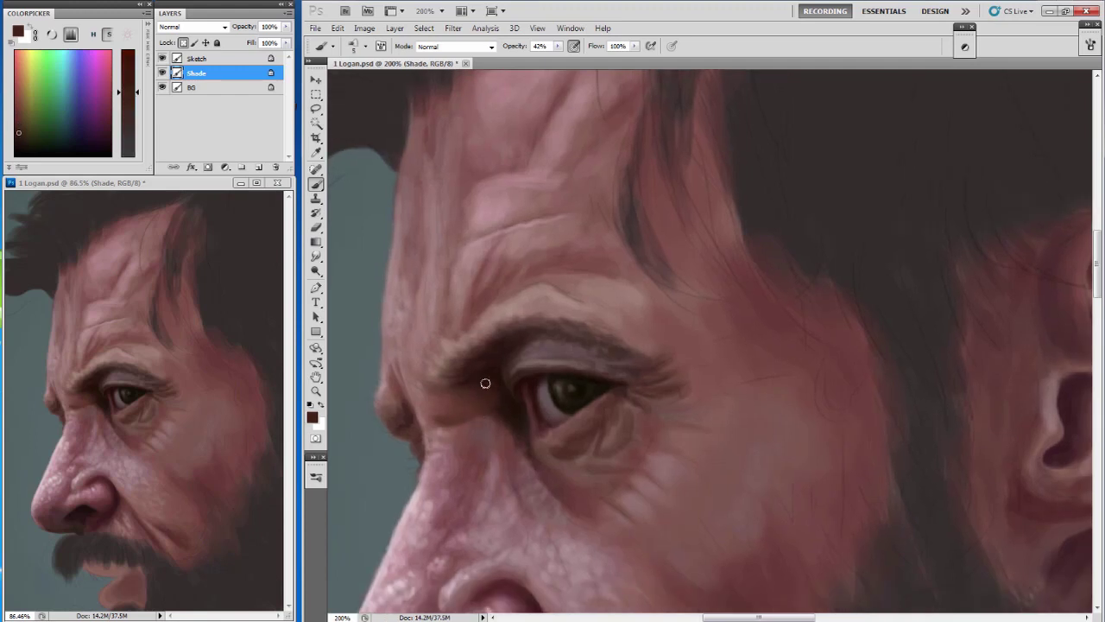
Lighten the skin below the eye corner with a pinkish-brown cheek tone.
left_click(494, 424, "alt")
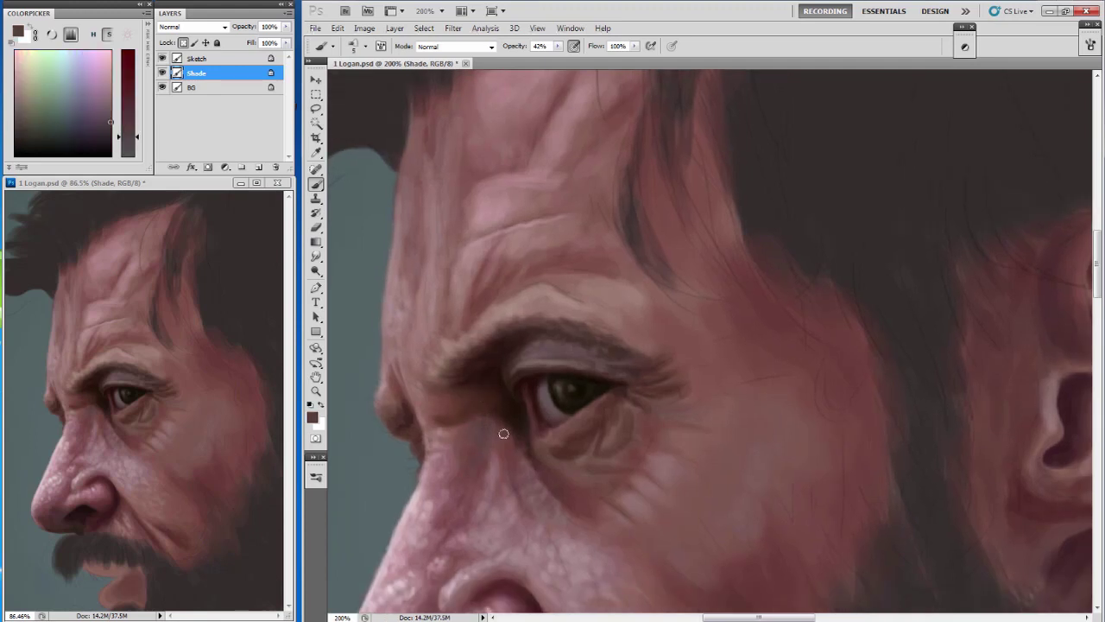
left_click(468, 383, "alt")
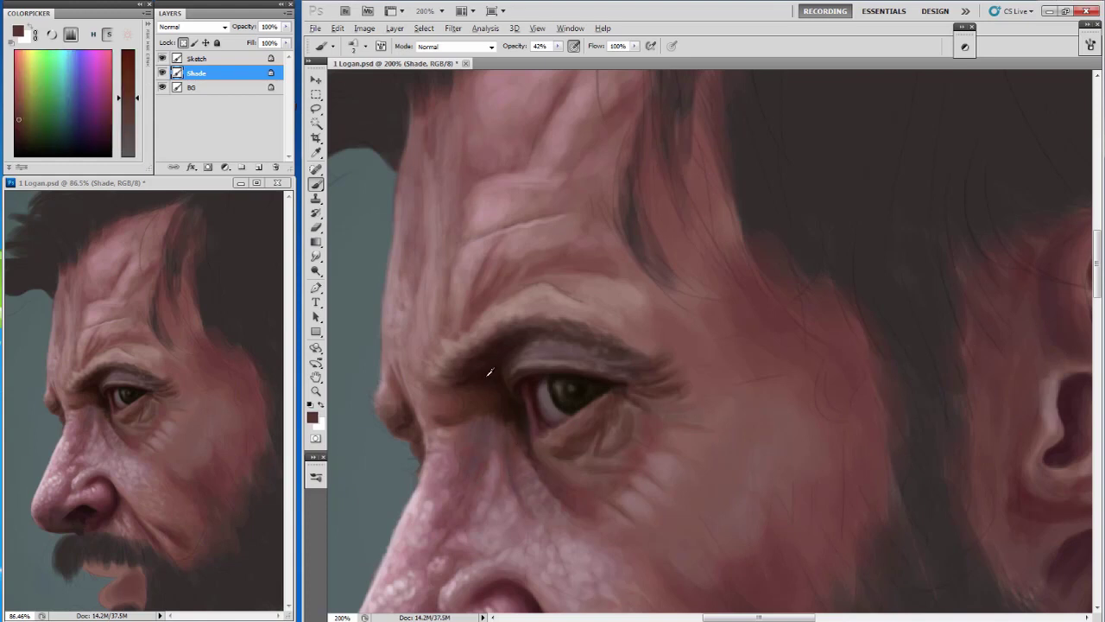
left_click(499, 405, "alt")
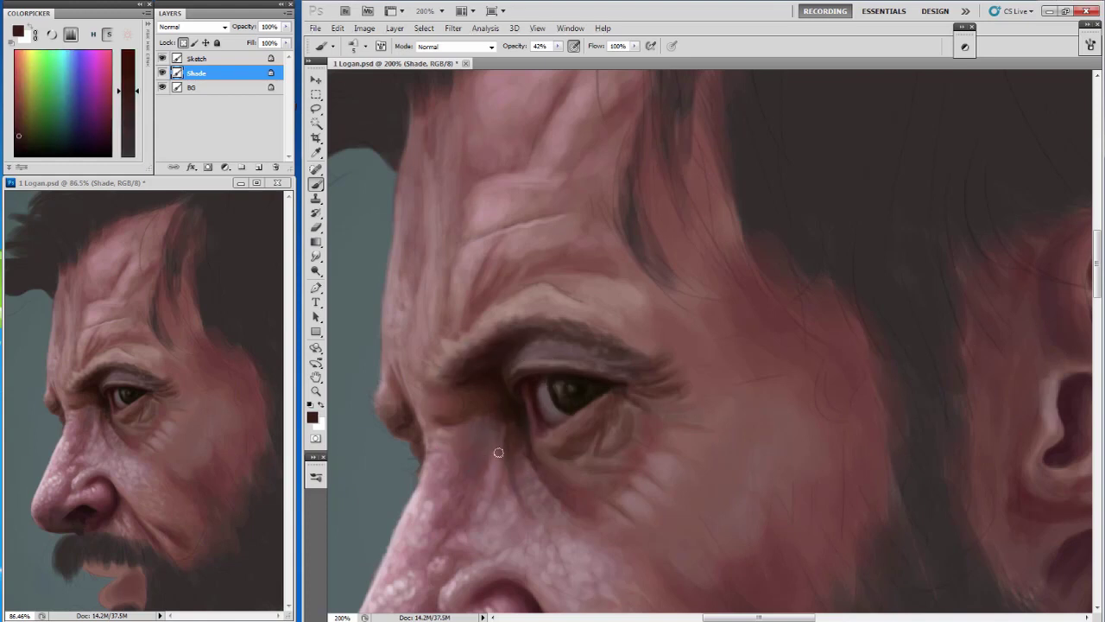
left_click(474, 533, "alt")
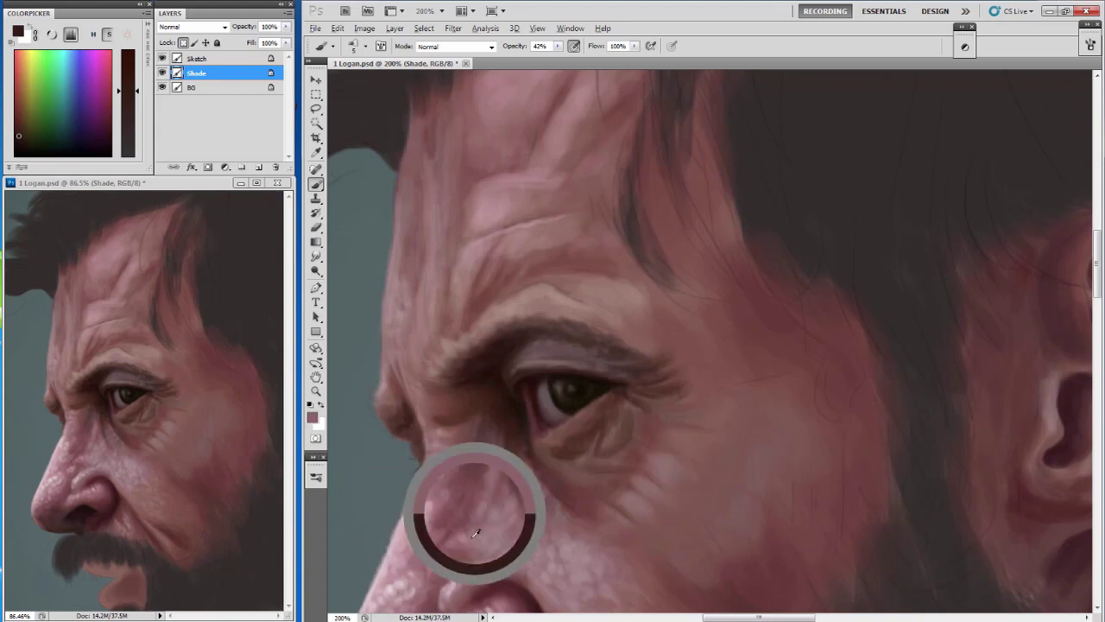
left_click_drag(463, 446, 457, 462)
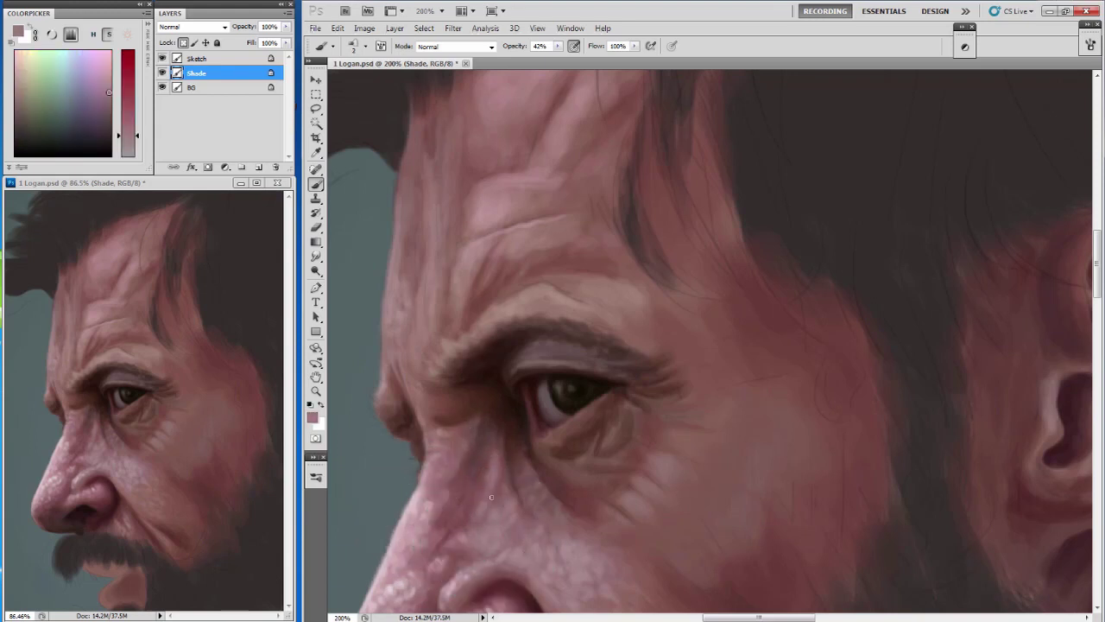
Soften the lower eyelid with a light pinkish-grey stroke.
left_click(574, 486, "alt")
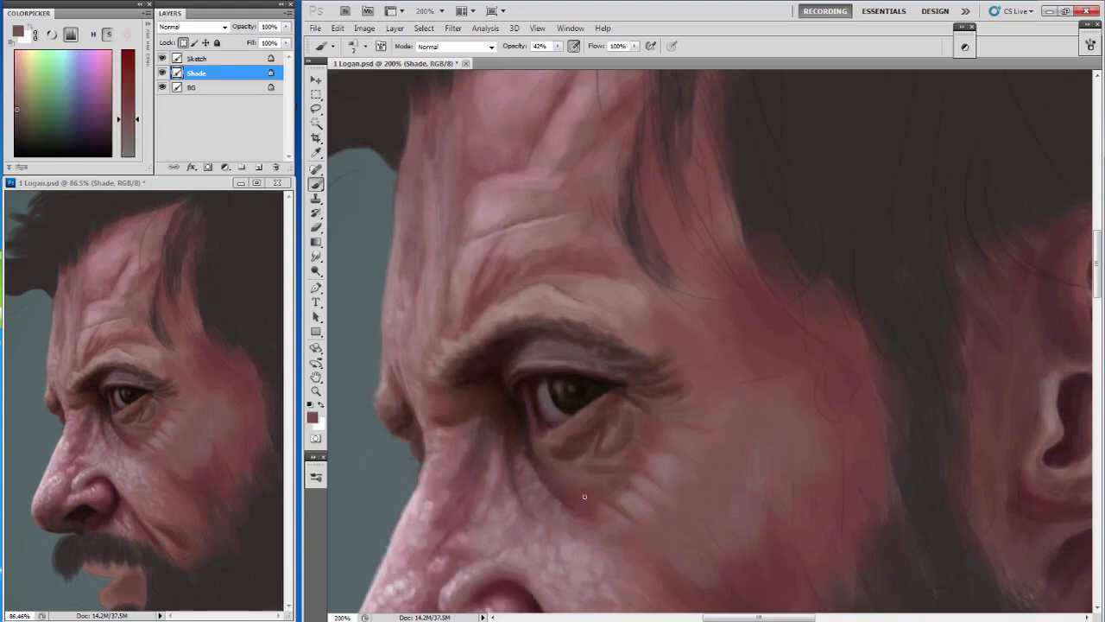
left_click(618, 477, "alt")
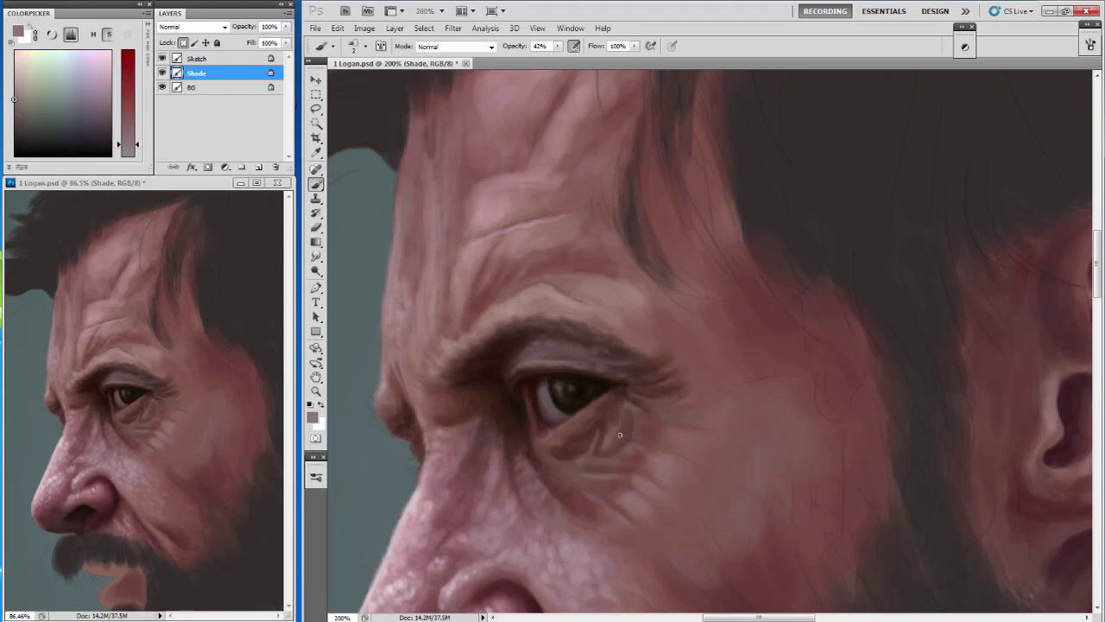
left_click_drag(574, 423, 589, 411)
left_click(657, 472, "alt")
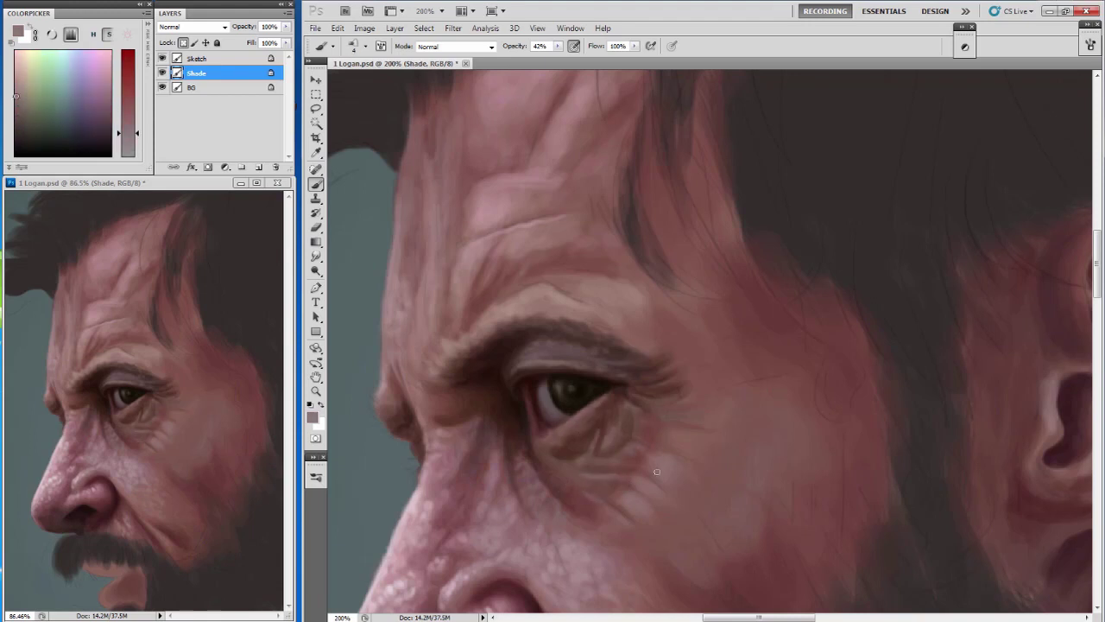
left_click(661, 492, "alt")
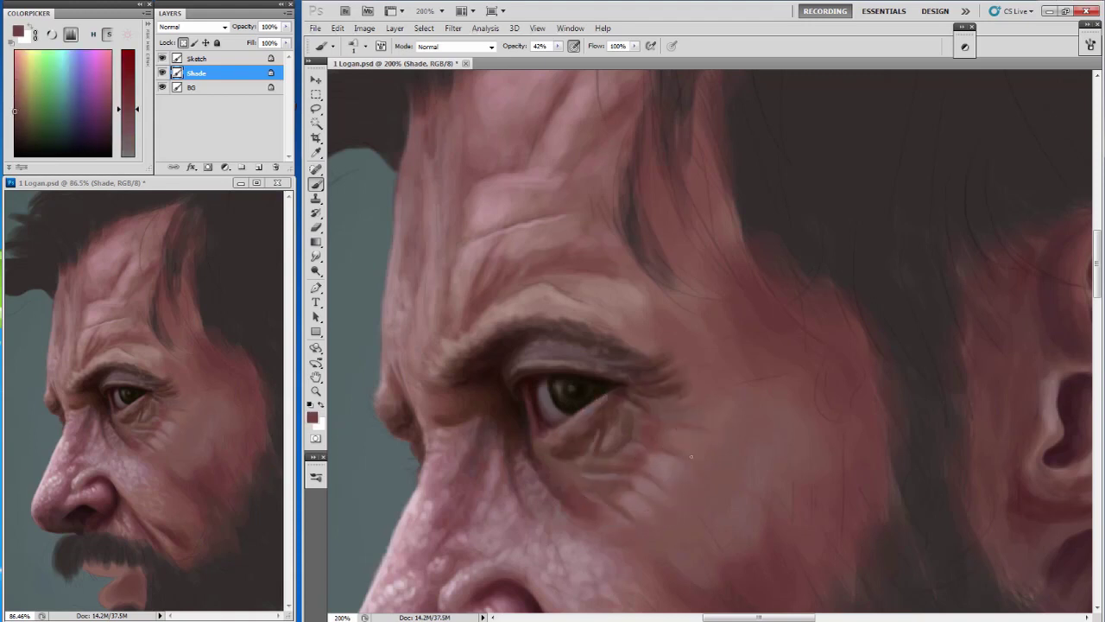
left_click_drag(667, 402, 656, 397)
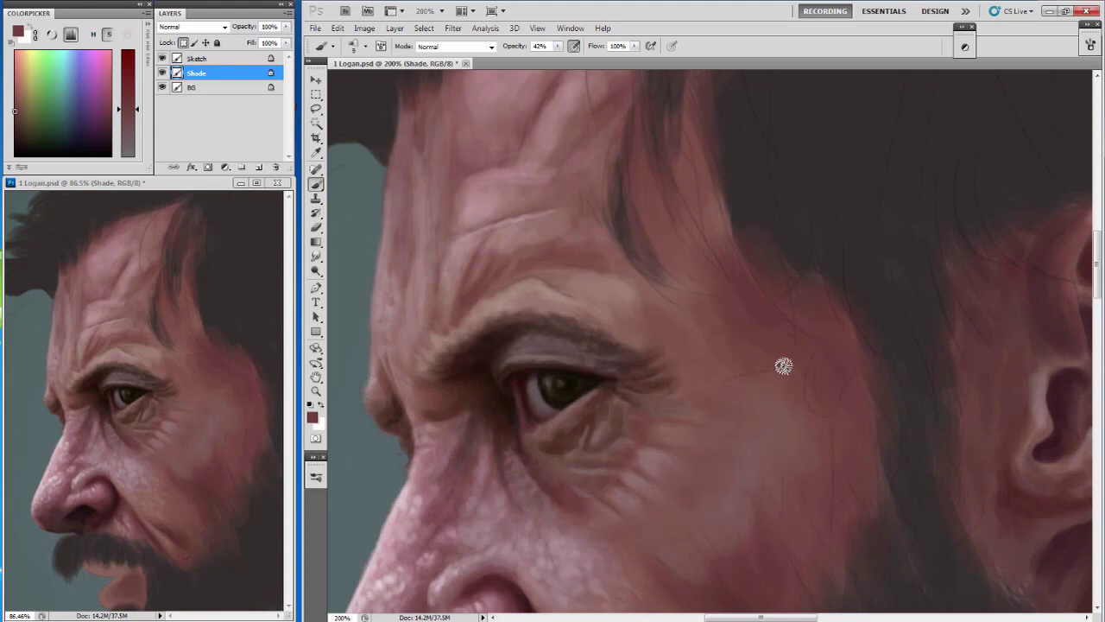
Sample dark reds from the cheek and survey the face before returning to the eye.
left_click_drag(728, 470, 686, 401)
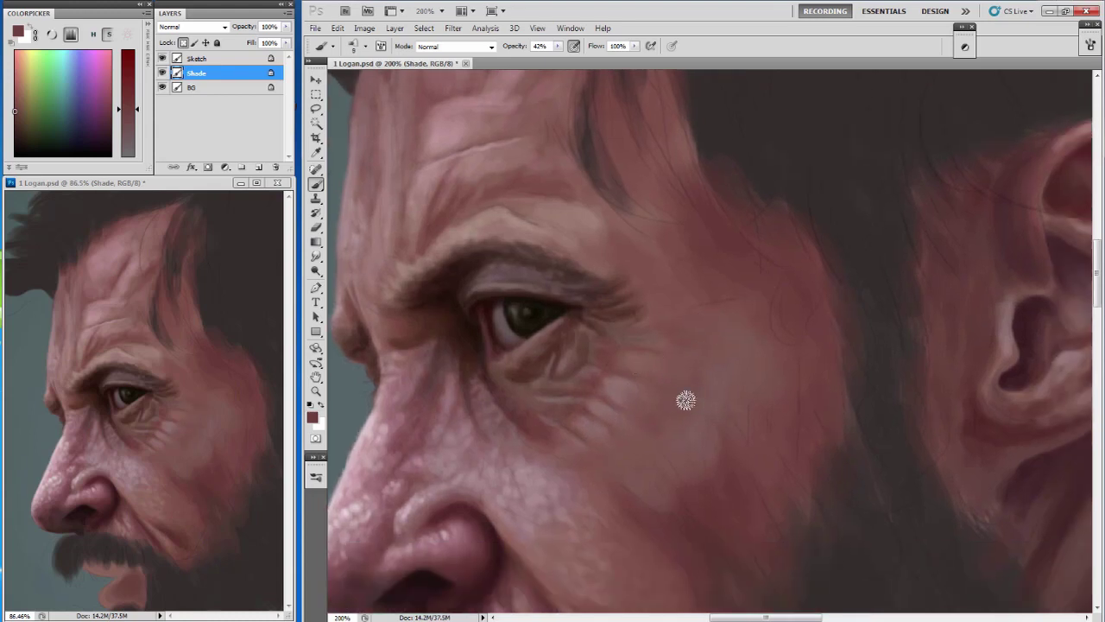
left_click(549, 448, "alt")
left_click(596, 441, "alt")
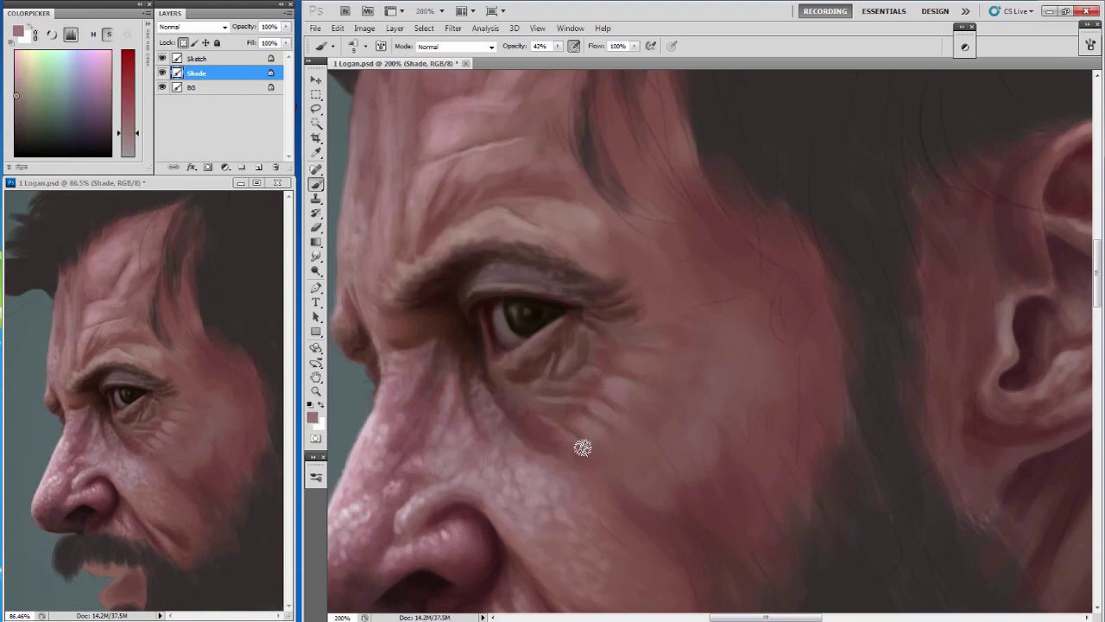
left_click_drag(592, 476, 562, 434)
left_click(568, 446, "alt")
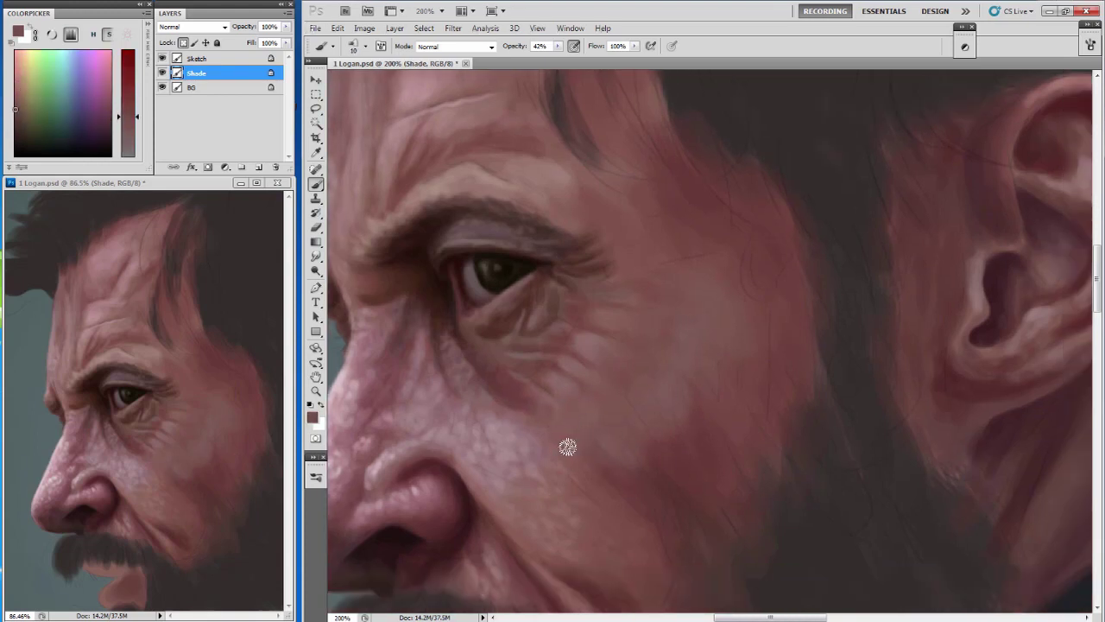
left_click(672, 501, "alt")
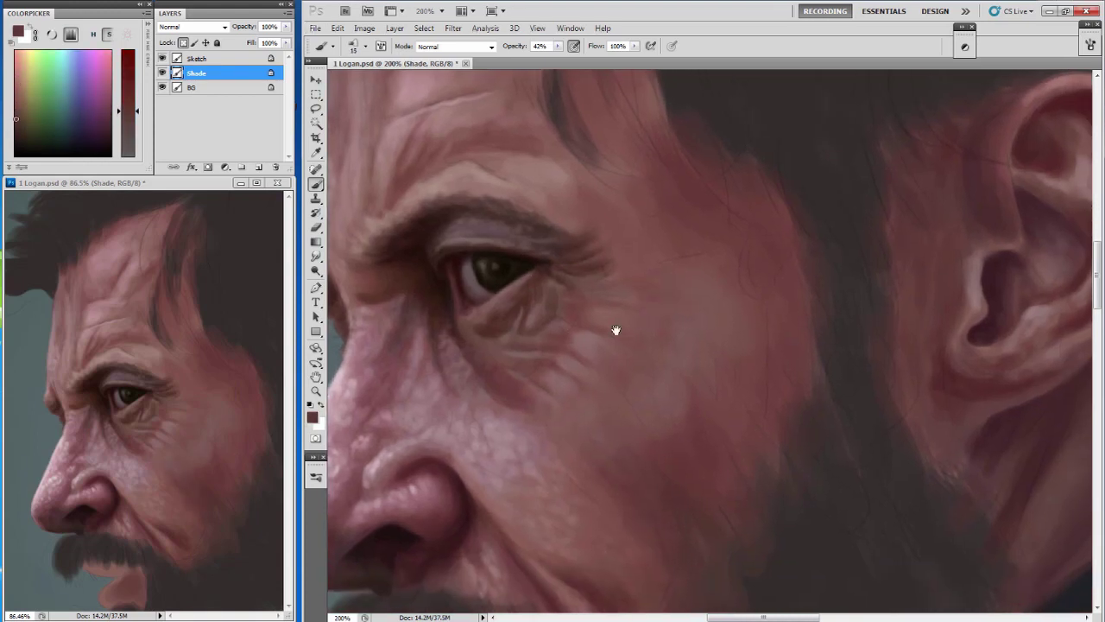
left_click_drag(596, 618, 633, 288)
left_click_drag(633, 130, 615, 412)
left_click_drag(662, 153, 563, 363)
Sample darker skin tones near the hairline and shrink the brush for fine detail.
left_click(592, 217, "alt")
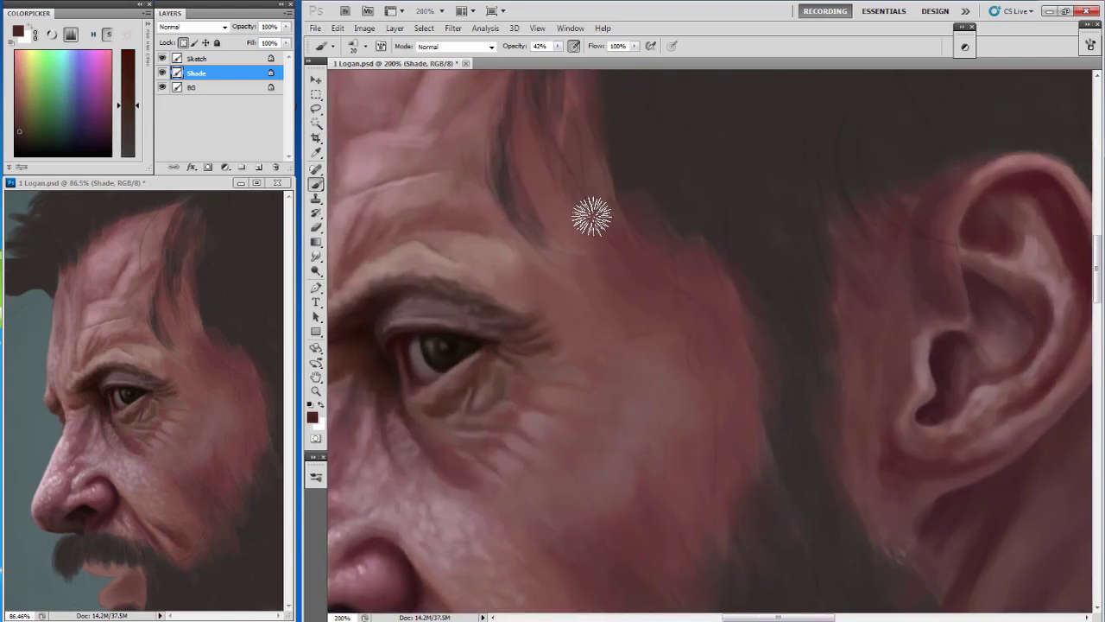
left_click(552, 251, "alt")
key("bracketleft")
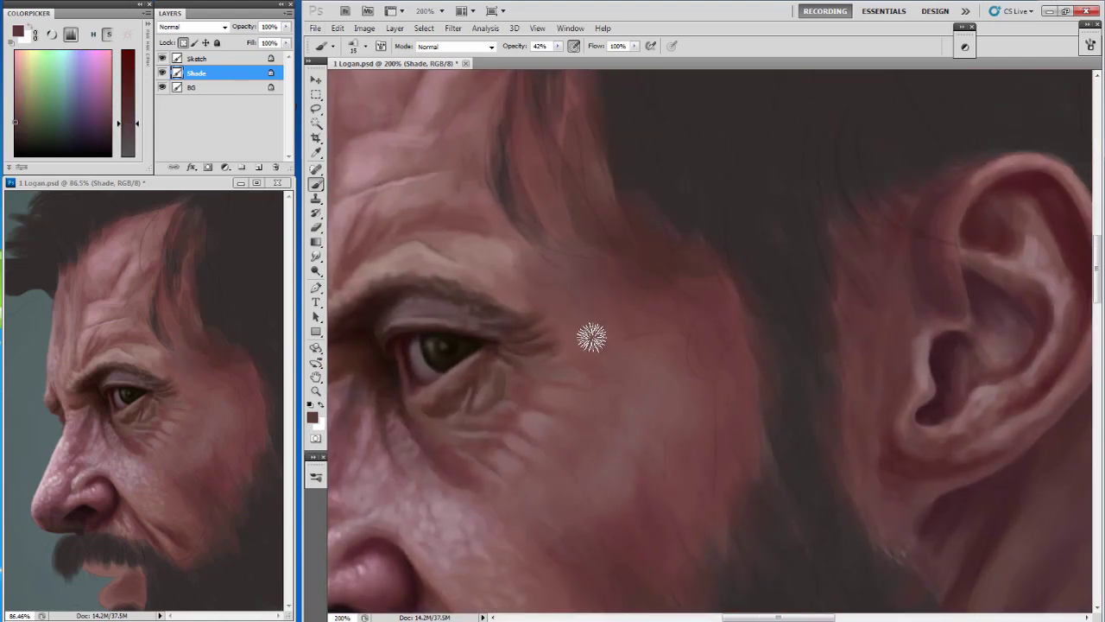
key("bracketleft")
key("bracketleft")
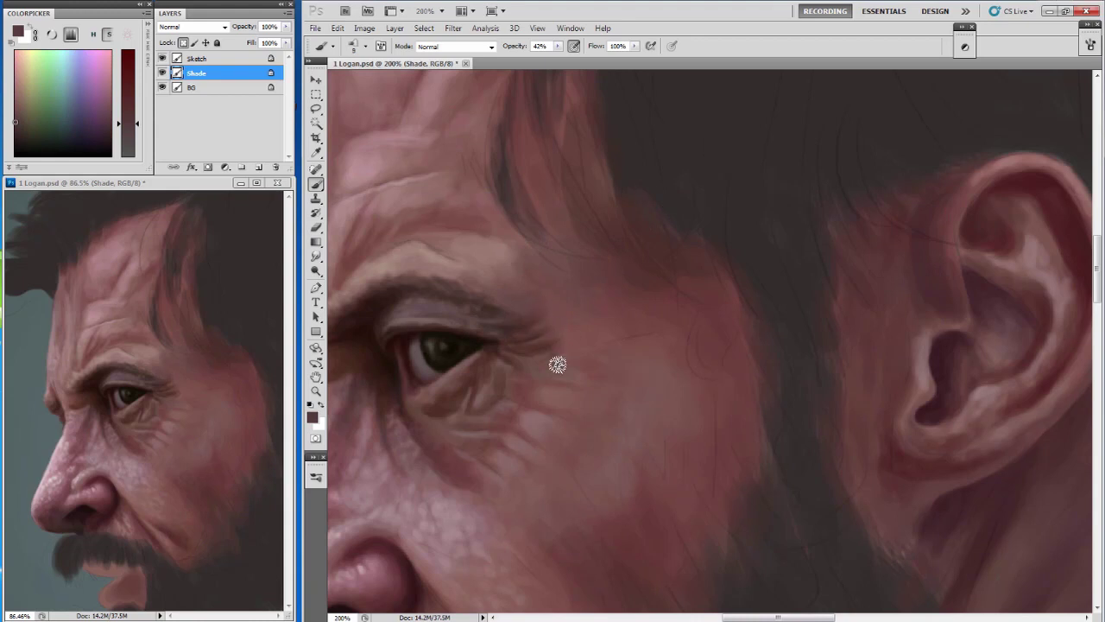
key("bracketright")
key("bracketright")
left_click(627, 224, "alt")
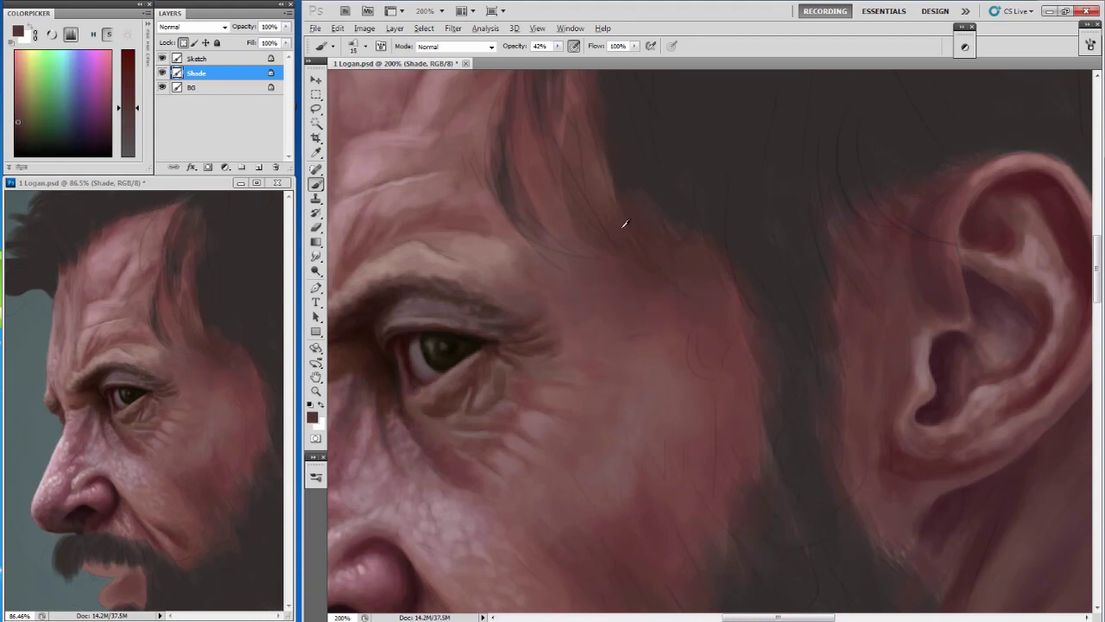
key("bracketleft")
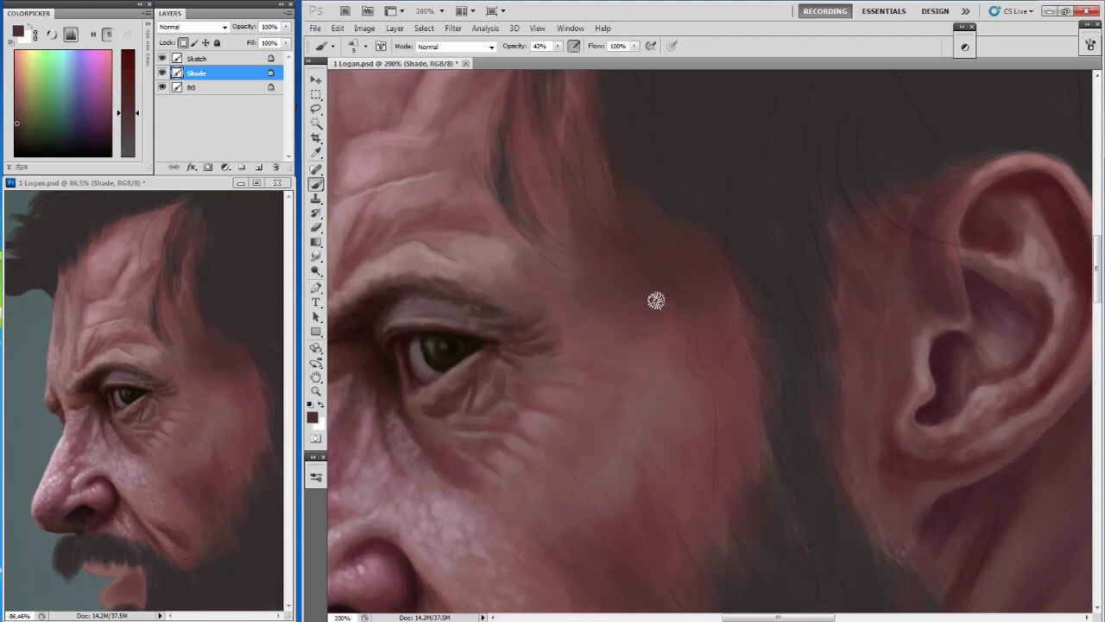
Paint a small dark wrinkle above the eye in a darker sampled colour.
left_click(654, 301, "alt")
left_click(665, 311, "alt")
scroll(599, 259, "left", 2)
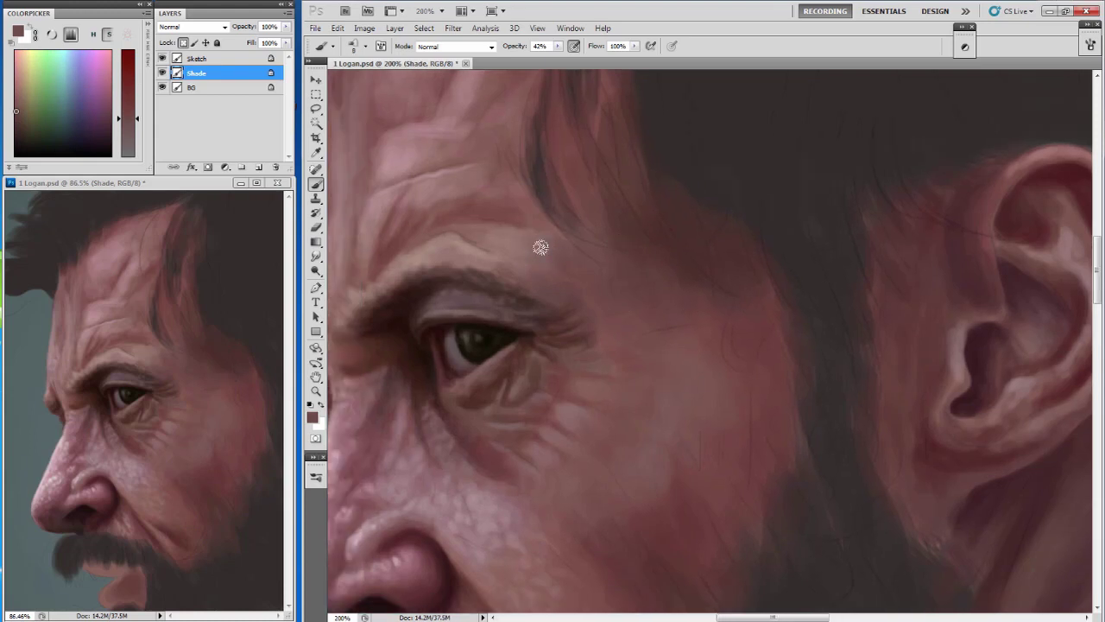
scroll(342, 275, "left", 1)
left_click(342, 275, "alt")
left_click_drag(520, 249, 538, 252)
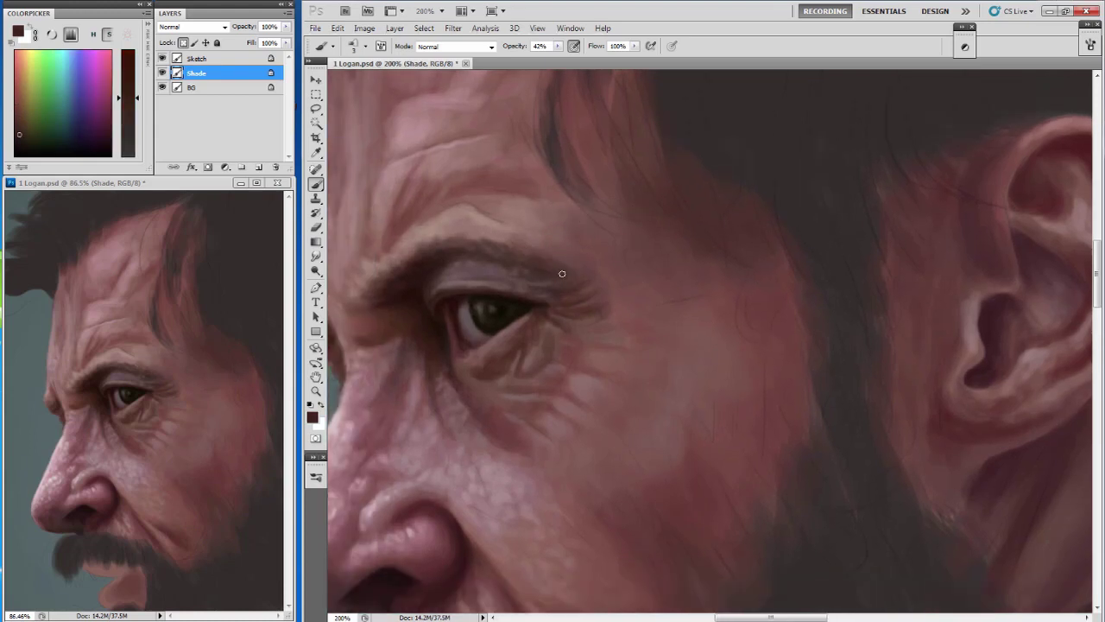
Add fine red-brown crease strokes near the eye with a small brush.
key("bracketright")
key("bracketleft")
left_click_drag(596, 309, 567, 275)
left_click(499, 345, "alt")
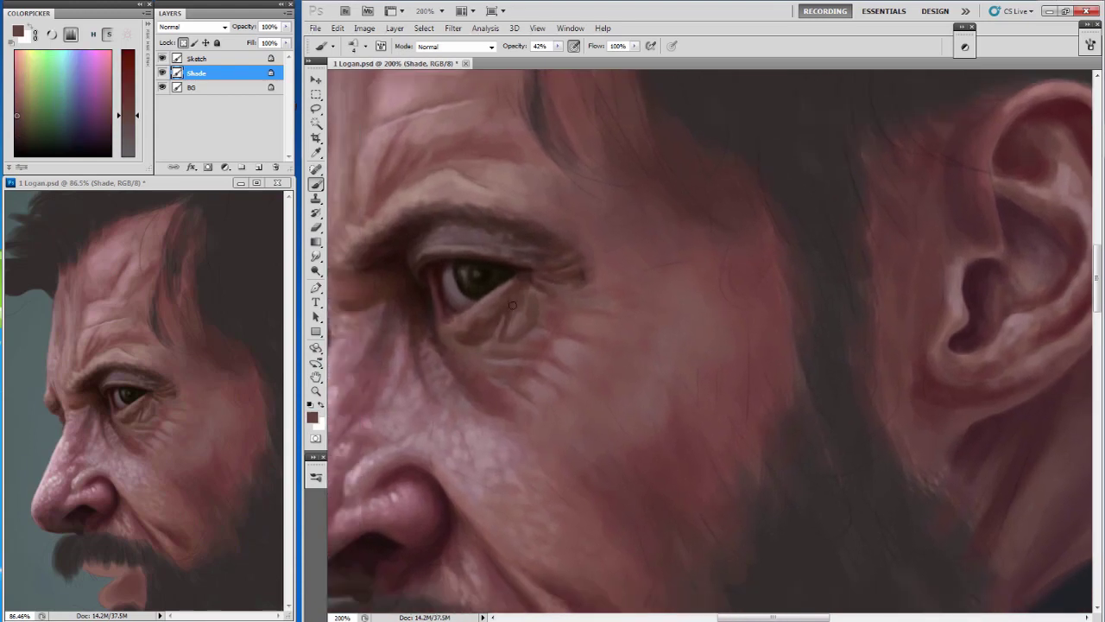
mouse_move(513, 321)
left_mouse_down()
mouse_move(504, 316)
mouse_move(477, 344)
left_mouse_up()
left_click(84, 383, "alt")
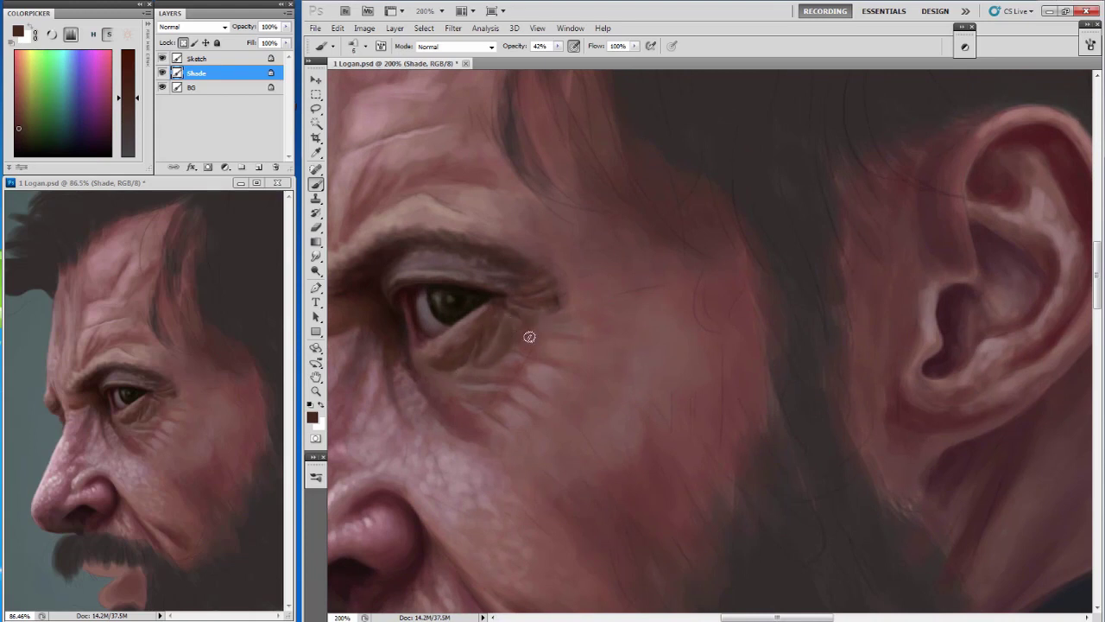
Repaint the lower lip in a soft muted pink sampled from the lip.
scroll(528, 339, "down", 5)
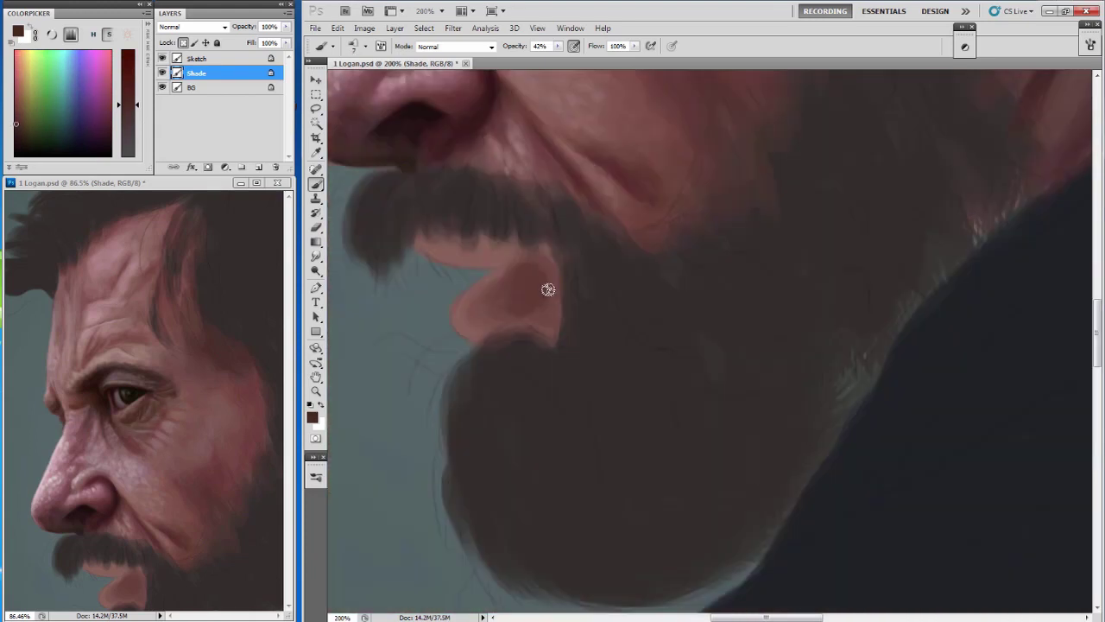
left_click(493, 296, "alt")
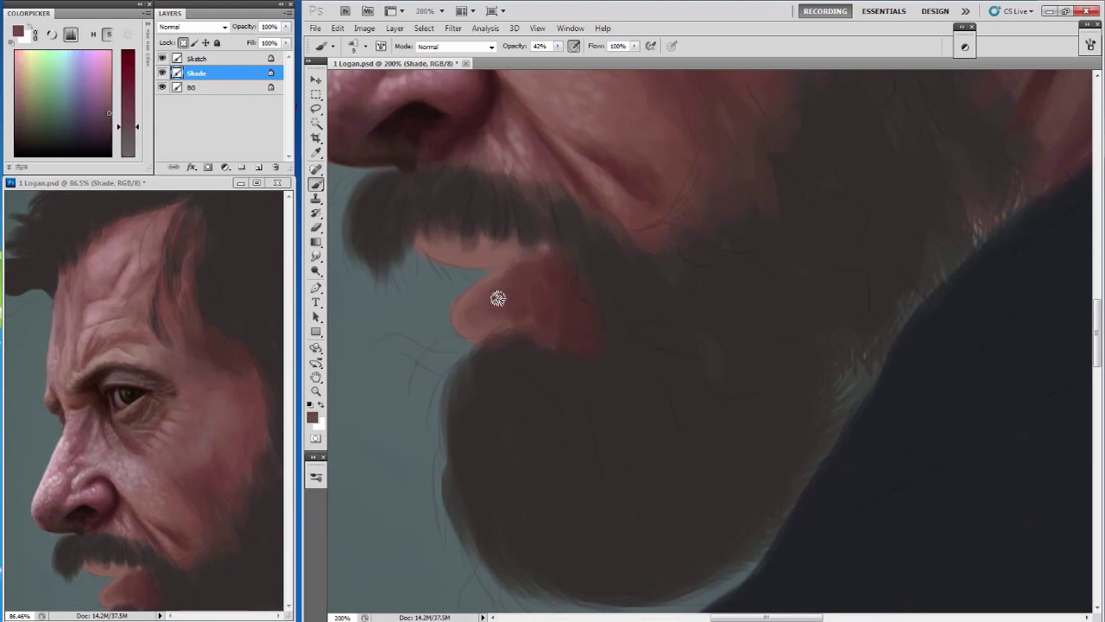
left_click_drag(476, 323, 520, 306)
left_click(491, 335, "alt")
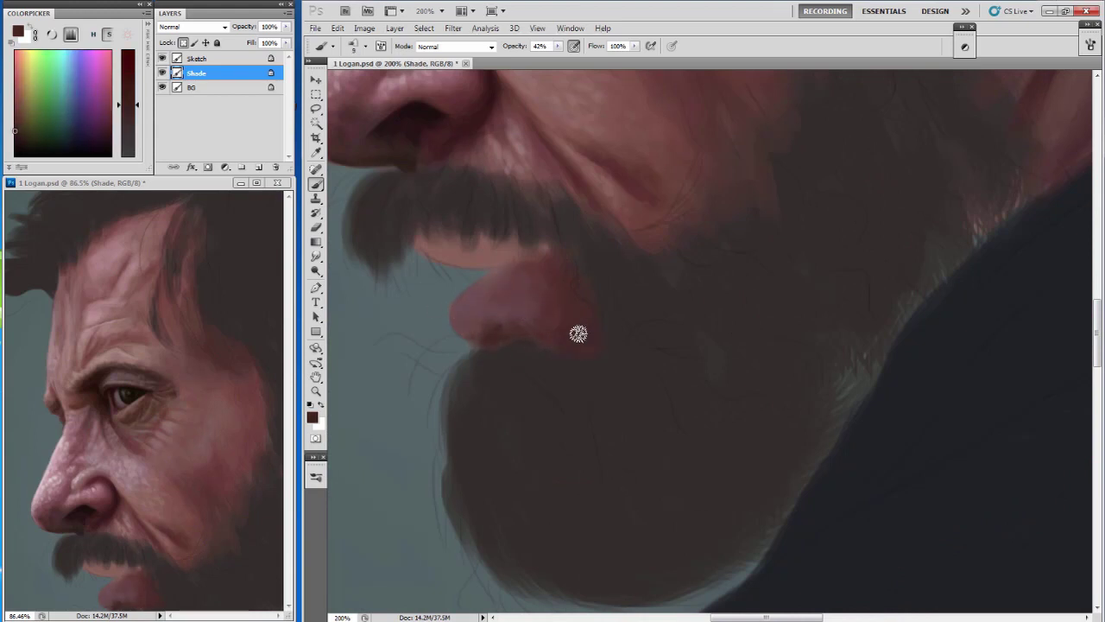
left_click(505, 288, "alt")
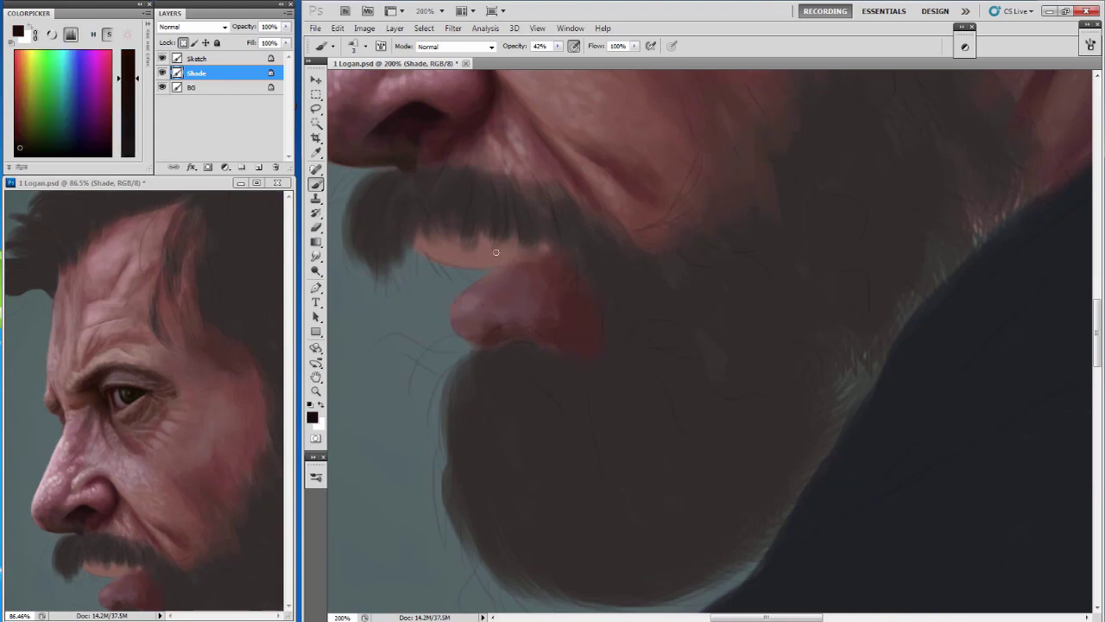
Paint a near-black edge along the upper lip and shade it reddish-maroon beneath the moustache.
left_click(475, 298, "alt")
left_click_drag(483, 278, 542, 259)
left_click(465, 121, "alt")
mouse_move(439, 247)
left_mouse_down()
mouse_move(527, 259)
mouse_move(513, 242)
mouse_move(466, 227)
left_mouse_up()
left_click(468, 136, "alt")
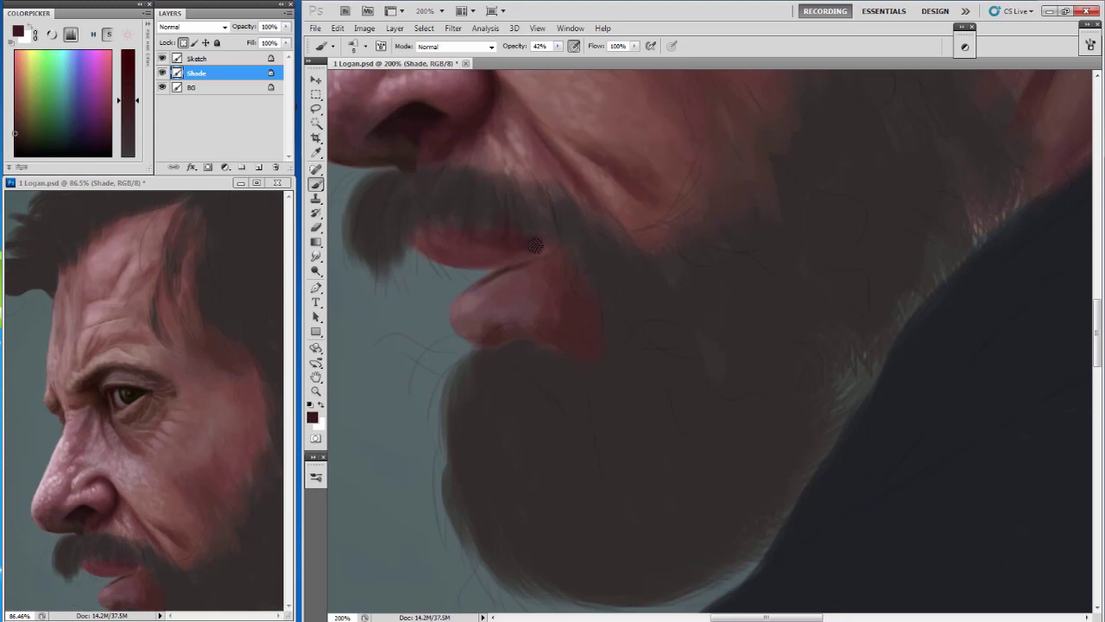
mouse_move(546, 251)
left_mouse_down()
mouse_move(505, 261)
mouse_move(457, 238)
mouse_move(518, 265)
left_mouse_up()
Shrink the brush to a very fine size and resample pink and dark maroon lip tones.
key("bracketleft")
key("bracketleft")
key("bracketright")
key("bracketright")
key("bracketright")
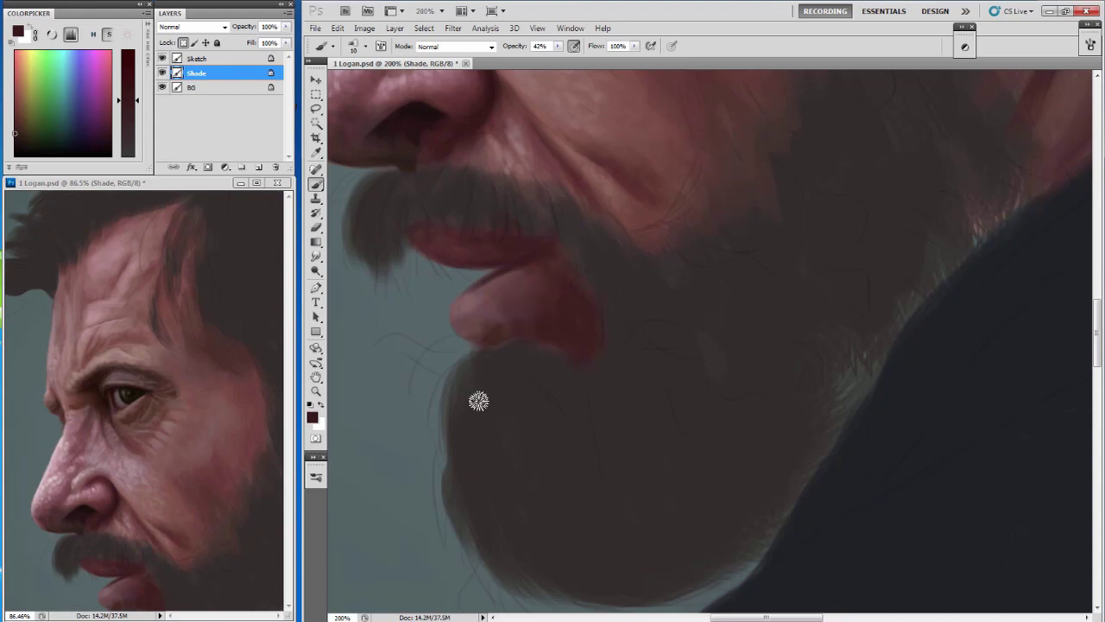
key("bracketleft")
key("bracketleft")
key("bracketleft")
left_click(468, 301, "alt")
key("bracketleft")
key("bracketleft")
key("bracketleft")
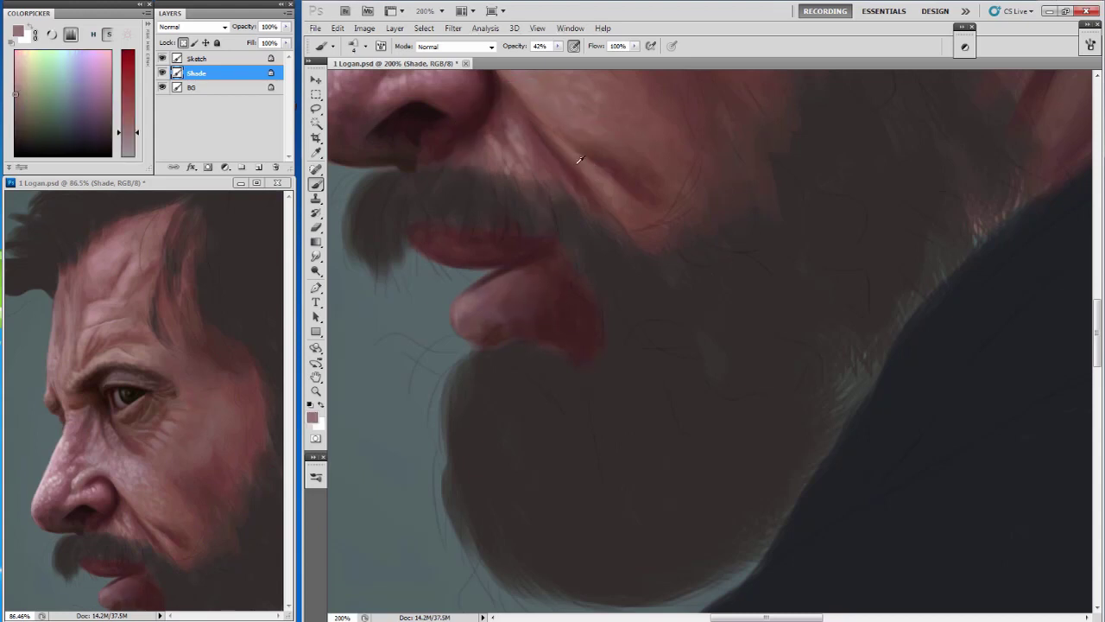
left_click(434, 248, "alt")
Pan across the nose and cheek, then zoom out to view the whole head.
left_click_drag(527, 245, 574, 348)
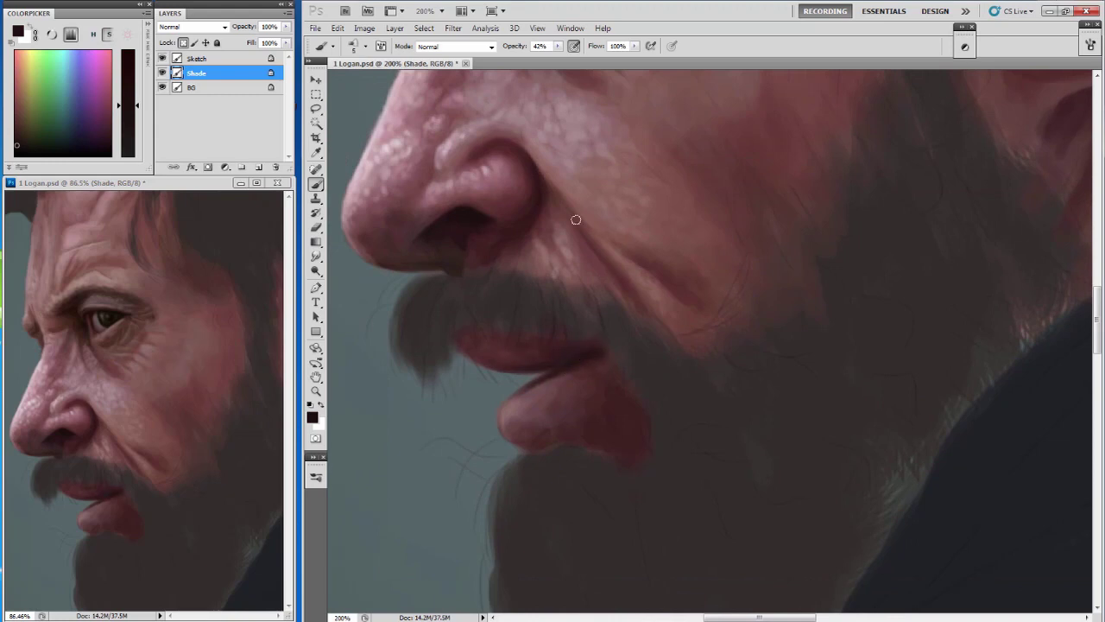
left_click_drag(550, 113, 605, 217)
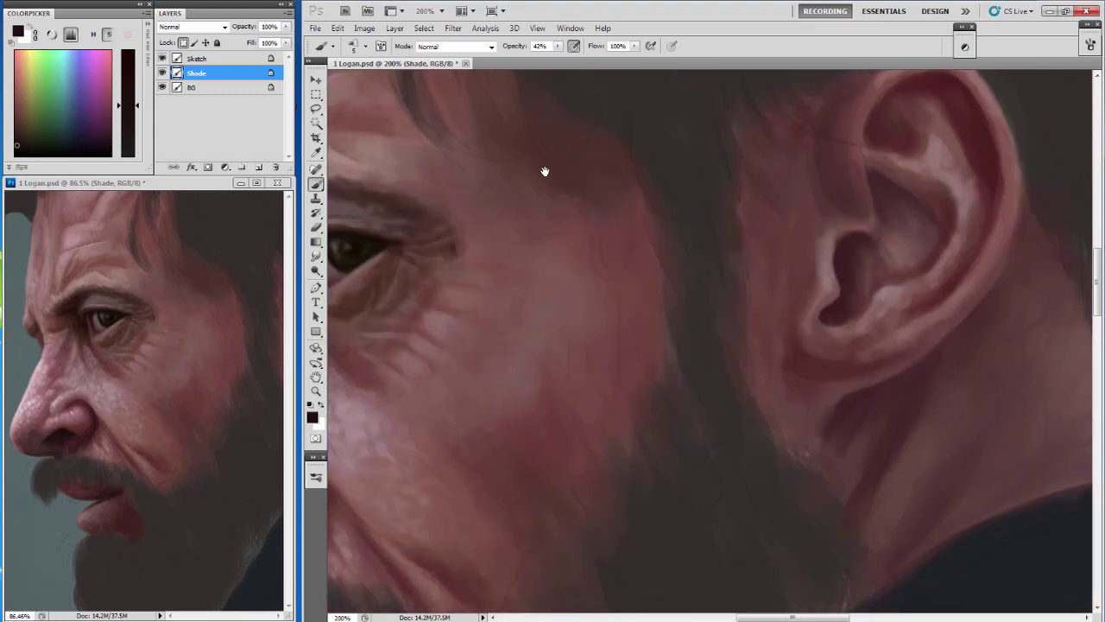
key("ctrl+minus")
left_click_drag(677, 86, 599, 297)
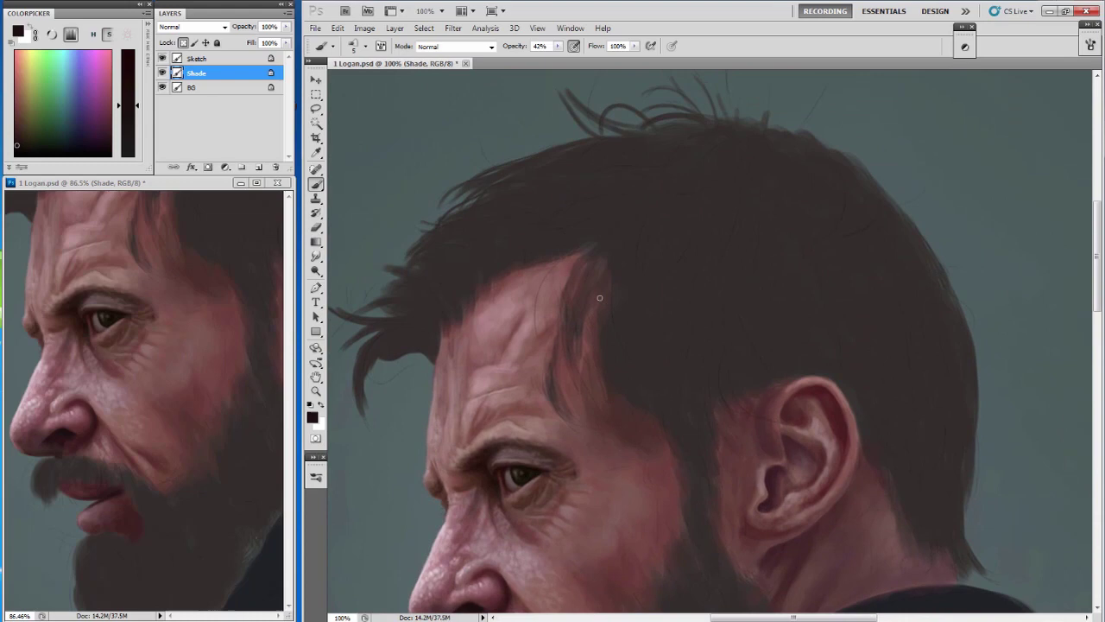
Add a new layer above Shade named 'hair'.
left_click(258, 167)
double_click(195, 73)
type("hair")
key("Return")
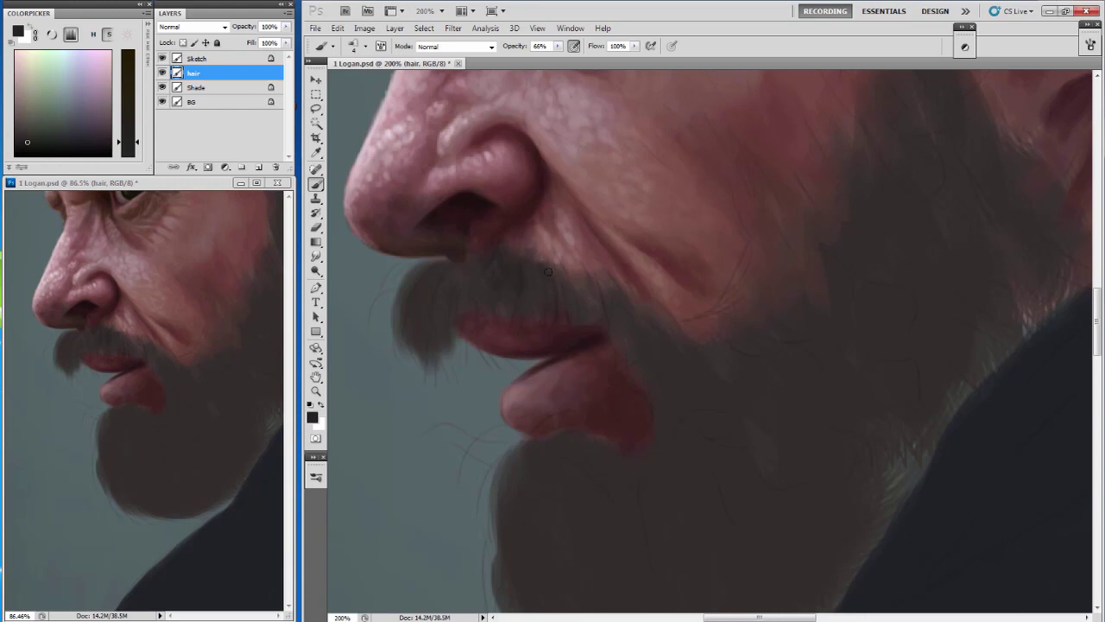
Paint a dark strand into the moustache, adjusting the brush size.
key("bracketright")
left_click_drag(582, 298, 576, 272)
key("bracketright")
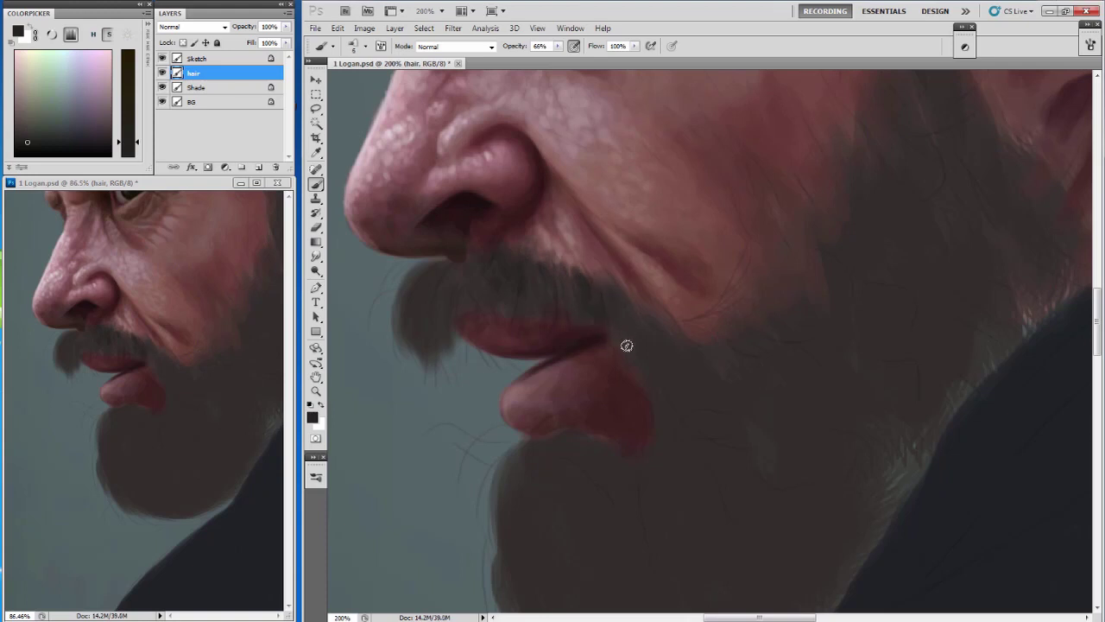
key("bracketright")
key("bracketright")
key("bracketleft")
key("bracketleft")
left_click_drag(432, 285, 435, 287)
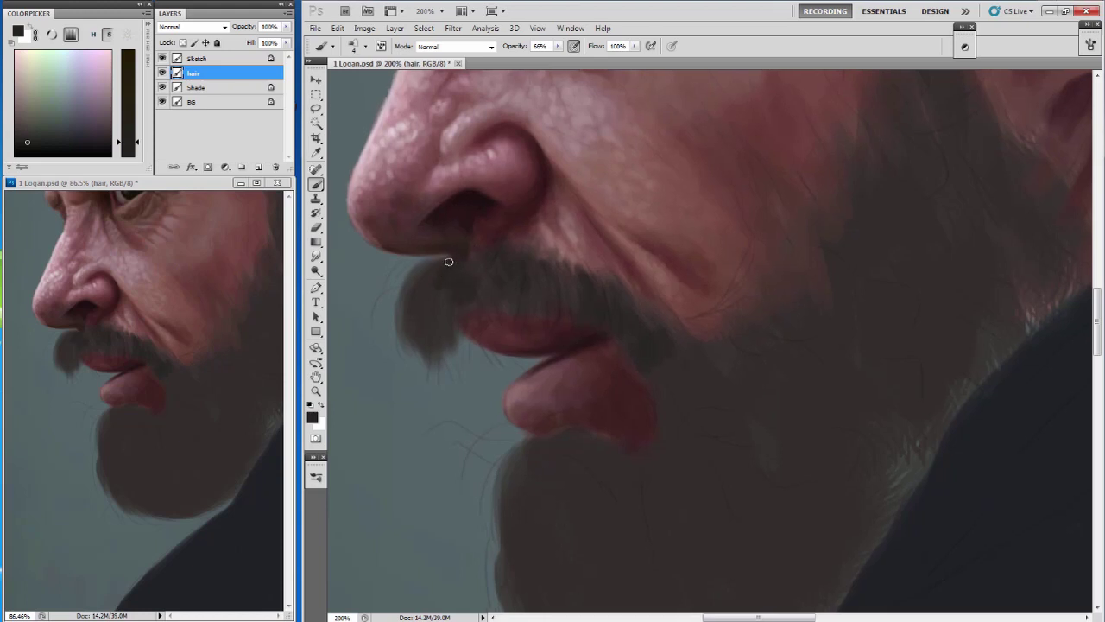
Darken a moustache patch with a sampled darker colour and switch to a new brush tip.
left_click(484, 256, "alt")
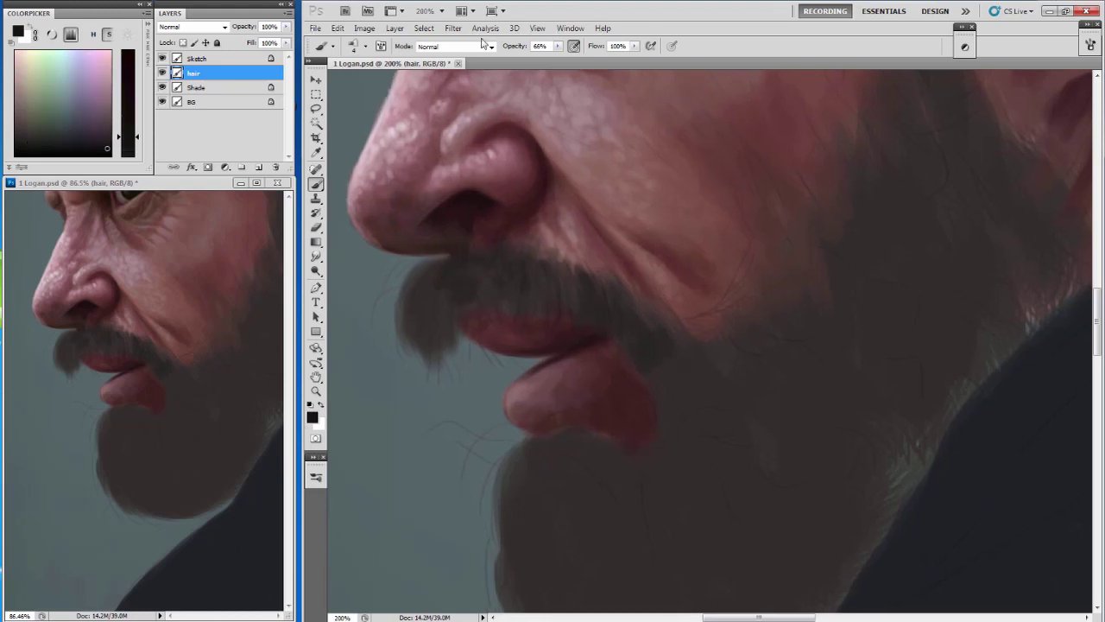
mouse_move(484, 271)
left_mouse_down()
mouse_move(477, 249)
mouse_move(475, 293)
mouse_move(524, 306)
mouse_move(537, 269)
mouse_move(531, 304)
mouse_move(451, 292)
mouse_move(440, 320)
mouse_move(457, 316)
left_mouse_up()
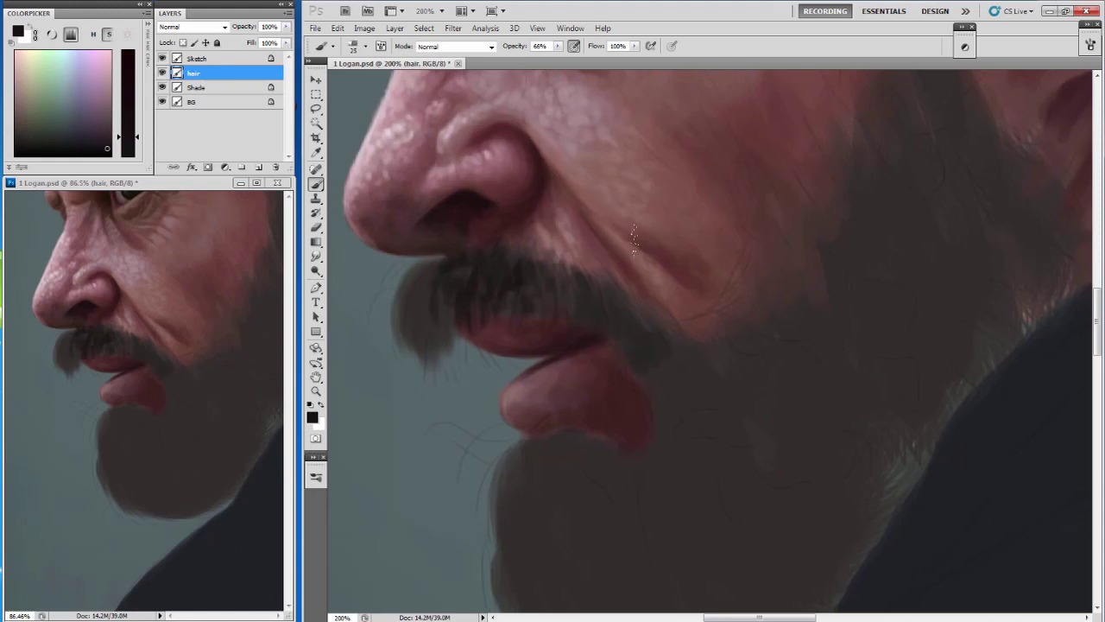
left_click(365, 47)
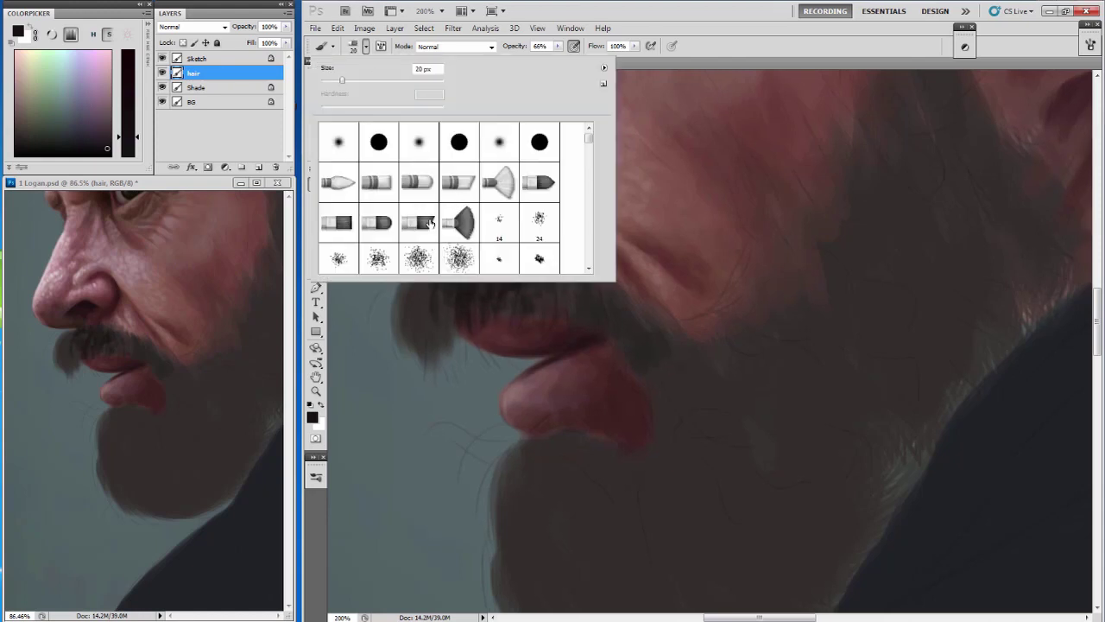
left_click(722, 202)
scroll(528, 248, "up", 2)
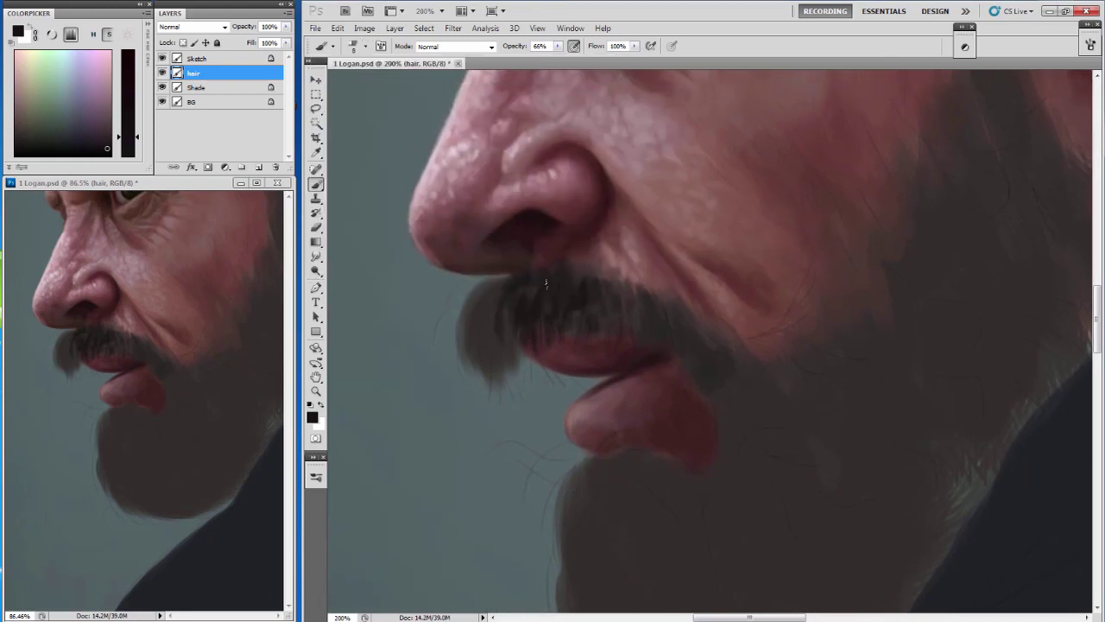
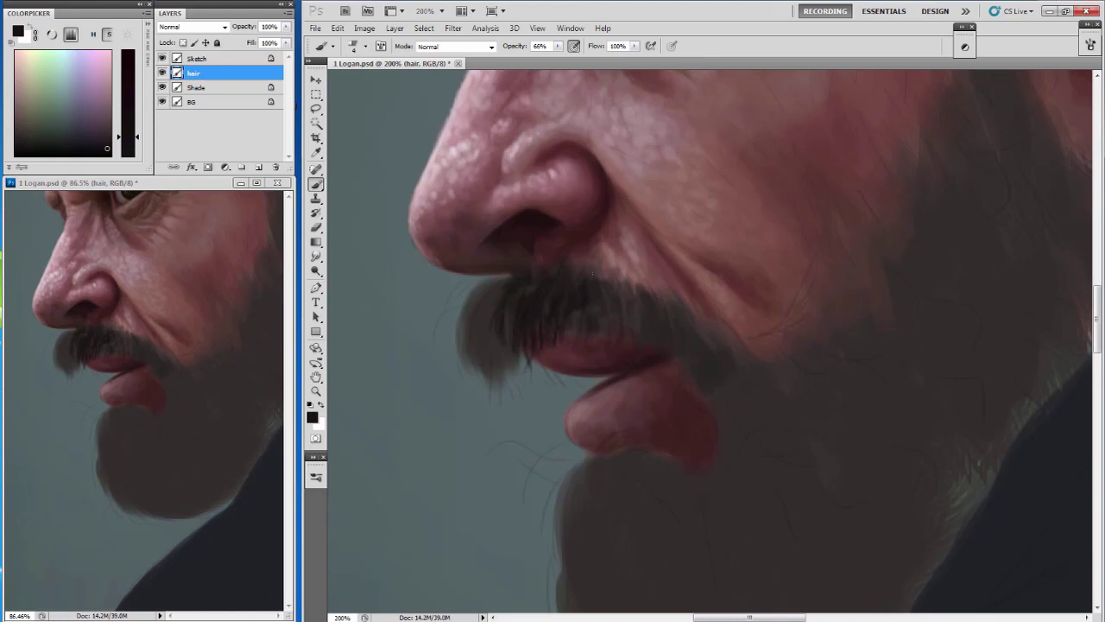
Sample a grey and paint the first light strands into the moustache at 100% opacity.
left_click(486, 234, "alt")
key("ctrl+plus")
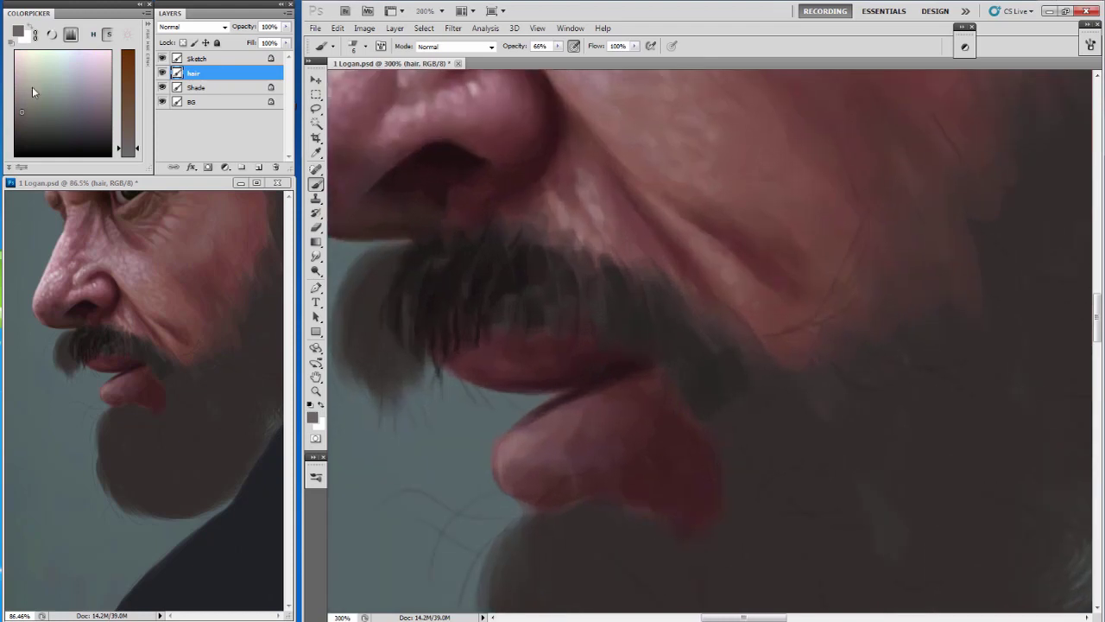
left_click_drag(602, 274, 614, 268)
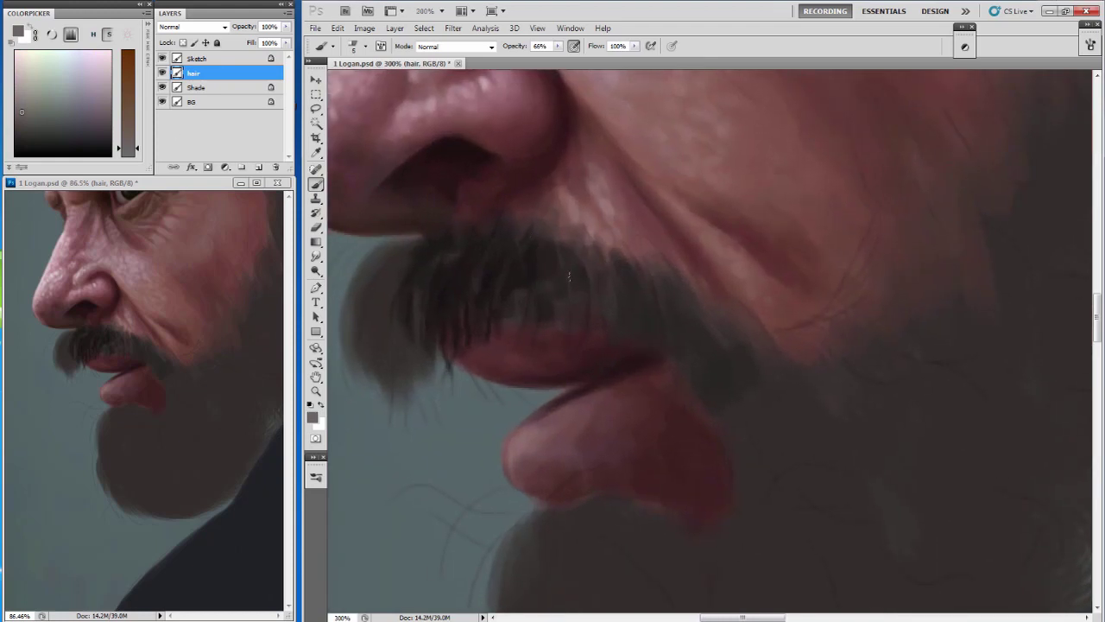
left_click_drag(572, 250, 591, 320)
key("0")
left_click_drag(582, 257, 586, 306)
left_click_drag(586, 251, 600, 287)
Paint more thin light strands across the middle and left of the moustache.
mouse_move(596, 259)
left_mouse_down()
mouse_move(617, 309)
mouse_move(584, 309)
left_mouse_up()
mouse_move(566, 251)
left_mouse_down()
mouse_move(572, 288)
mouse_move(554, 294)
left_mouse_up()
left_click_drag(537, 250, 546, 300)
left_click_drag(561, 261, 566, 301)
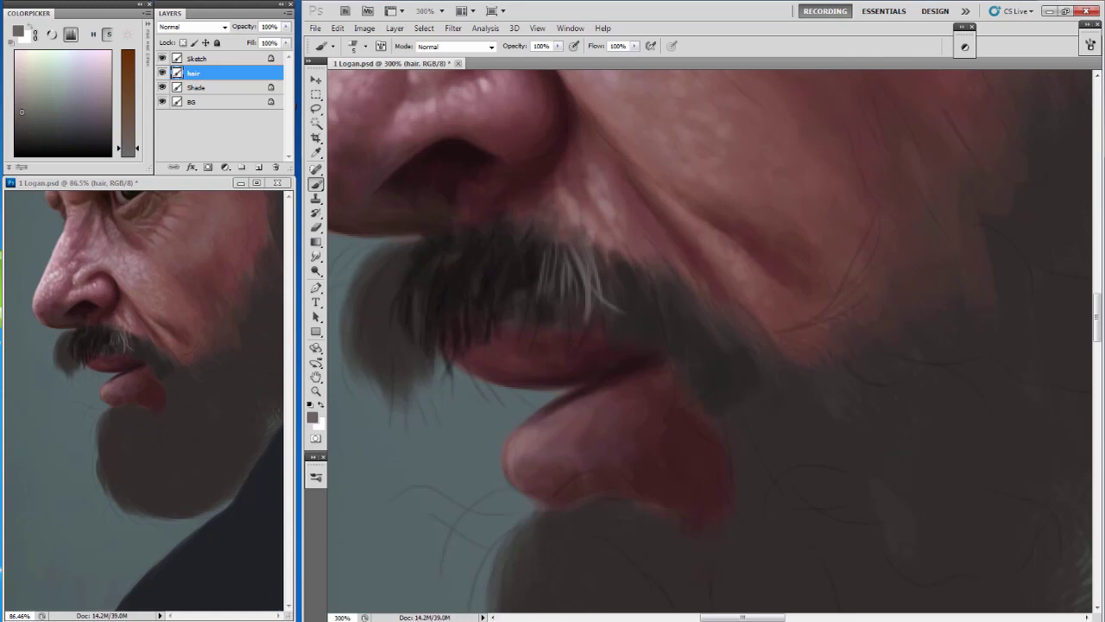
left_click_drag(547, 245, 553, 306)
Add light strands curving down the left side and near the moustache's right end.
left_click_drag(526, 242, 501, 303)
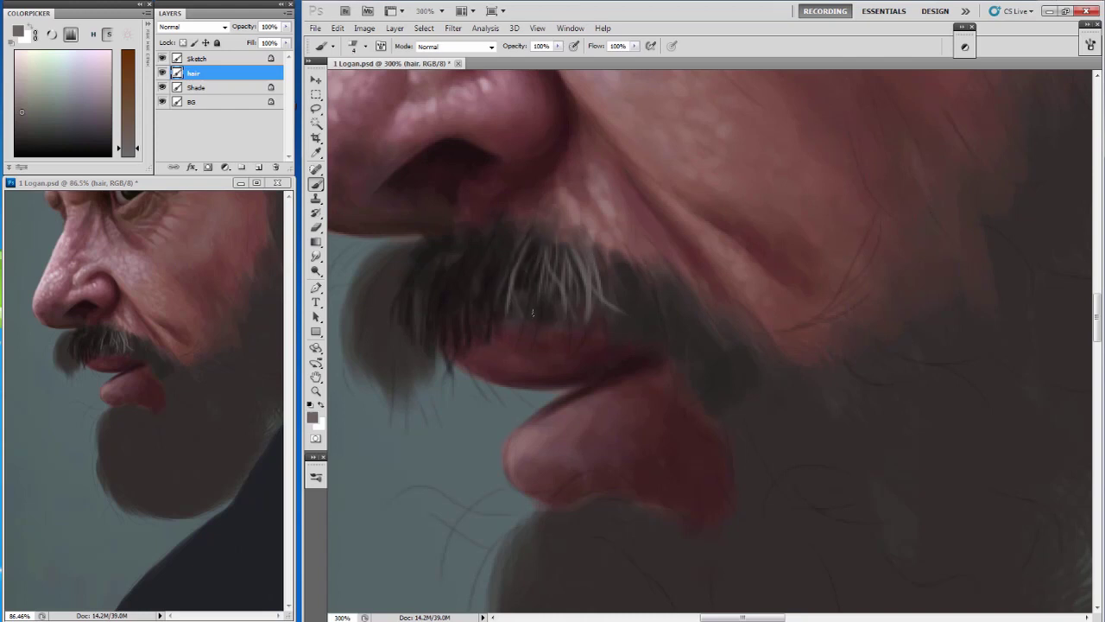
left_click_drag(525, 251, 531, 301)
mouse_move(506, 247)
left_mouse_down()
mouse_move(496, 286)
mouse_move(466, 309)
left_mouse_up()
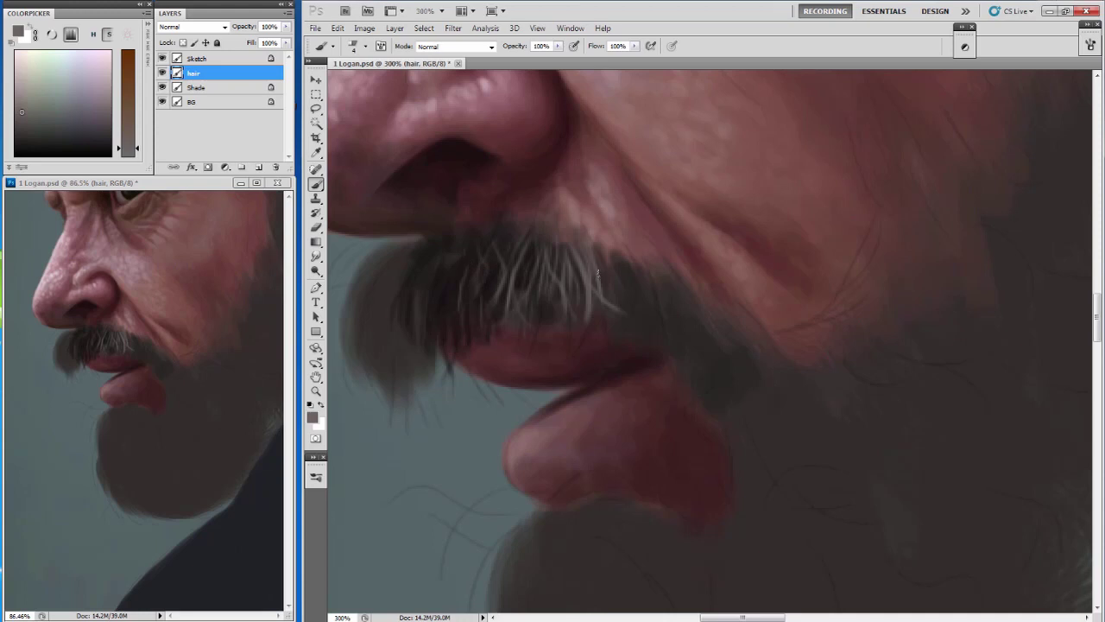
mouse_move(614, 273)
left_mouse_down()
mouse_move(609, 302)
mouse_move(631, 323)
left_mouse_up()
left_click_drag(656, 288, 651, 329)
Sample a near-black and darken some light strands on the moustache's right side.
left_click(455, 260, "alt")
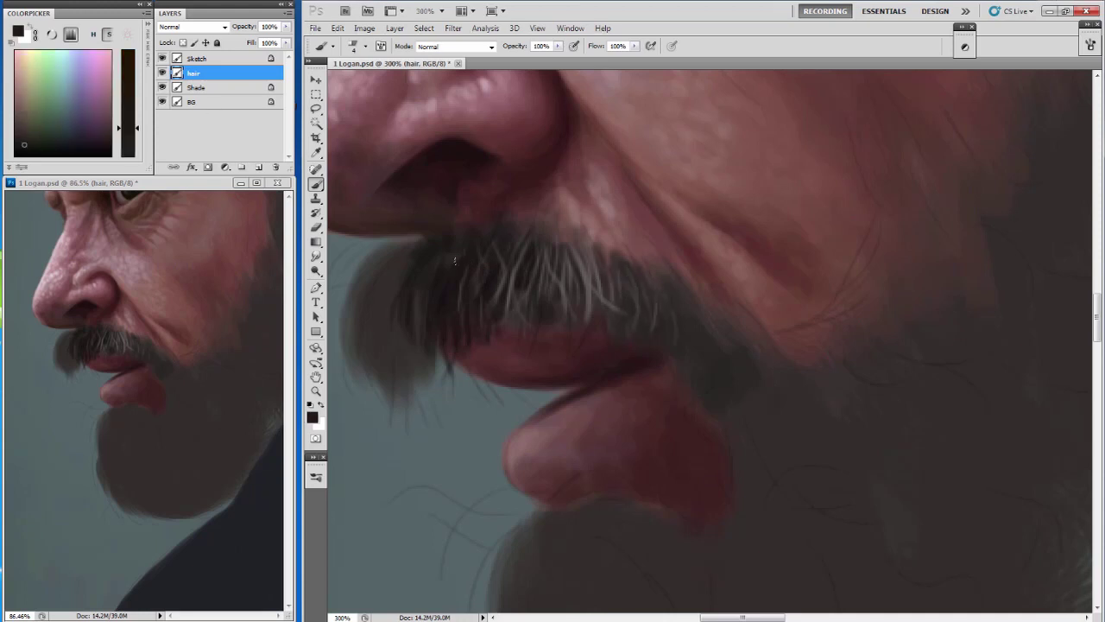
mouse_move(640, 279)
left_mouse_down()
mouse_move(639, 324)
mouse_move(651, 311)
left_mouse_up()
left_click_drag(607, 273, 600, 300)
left_click(357, 46)
left_click_drag(604, 42, 545, 55)
Turn on airbrush build-up and repaint hairs across the moustache.
left_click_drag(601, 243, 706, 258)
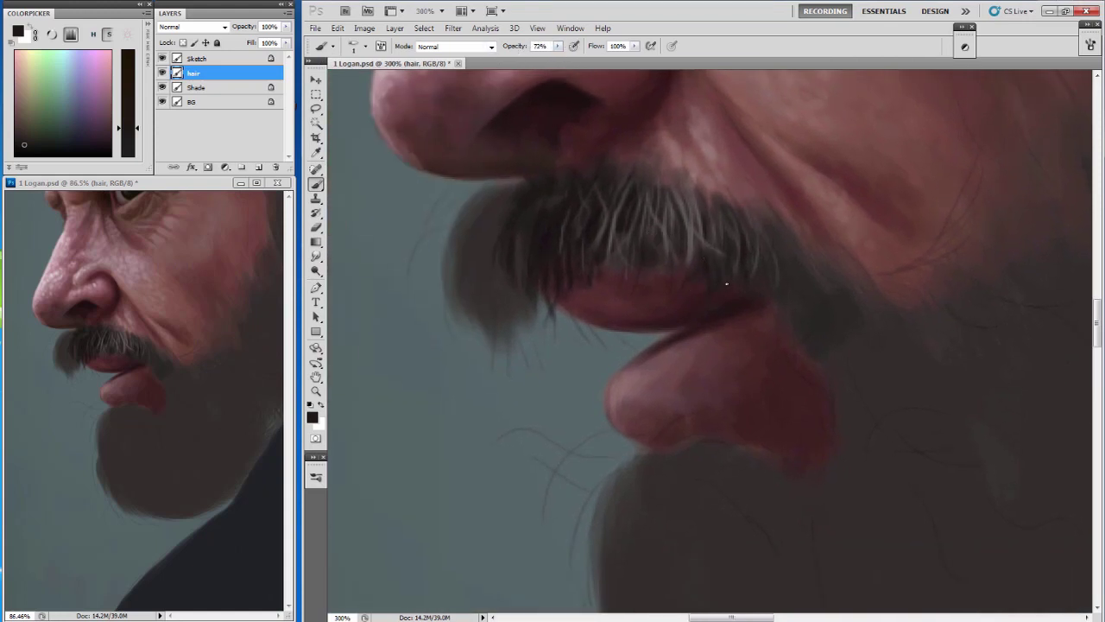
key("shift+alt+p")
left_click_drag(659, 251, 666, 288)
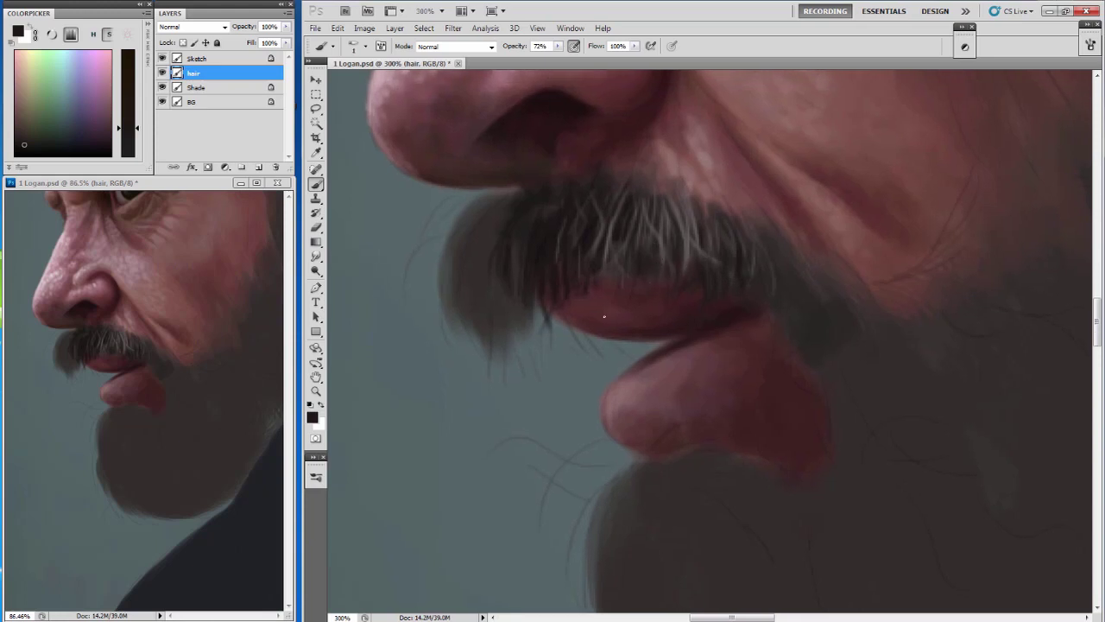
left_click_drag(682, 197, 617, 251)
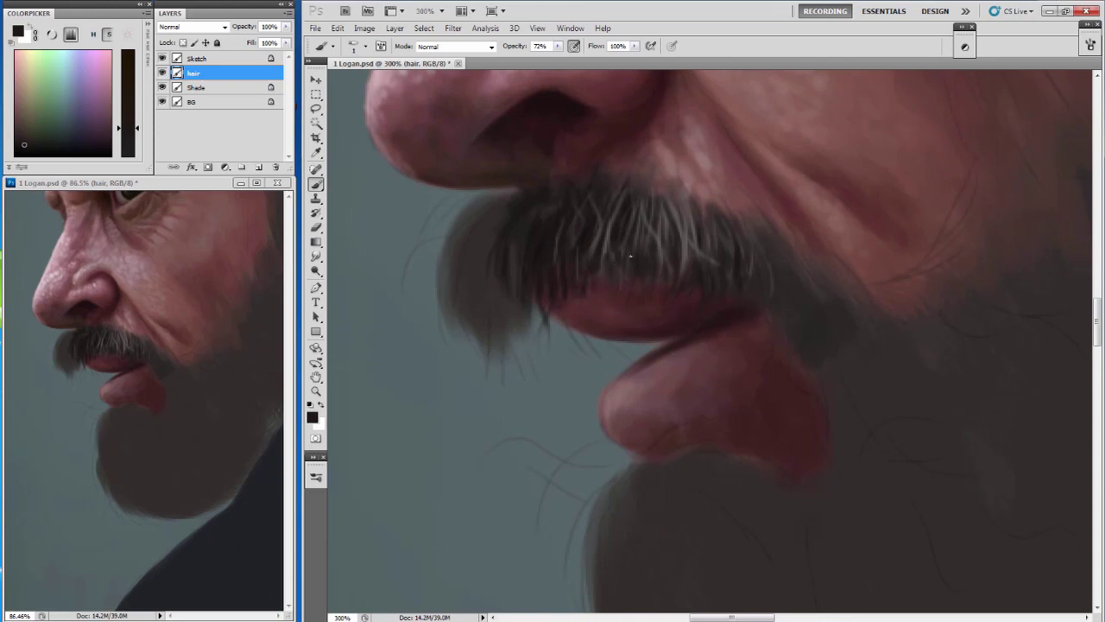
Sample a darker reddish tone and paint a thin dark strand near the moustache tip with a size 4 brush.
left_click(617, 267, "alt")
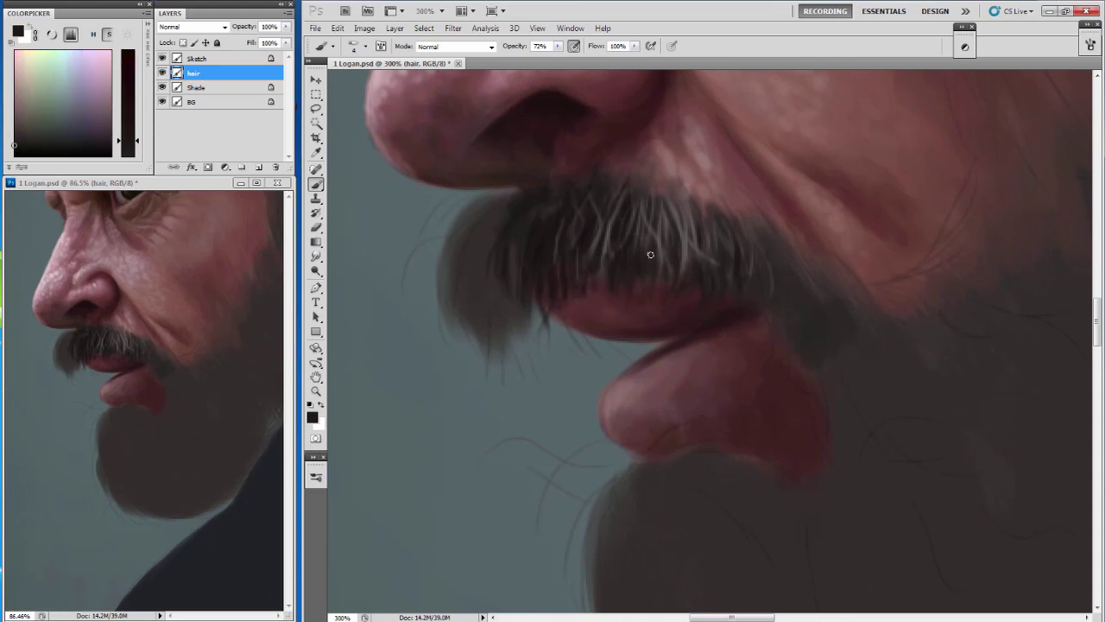
key("bracketright")
left_click_drag(542, 293, 531, 322)
left_click(531, 322, "alt")
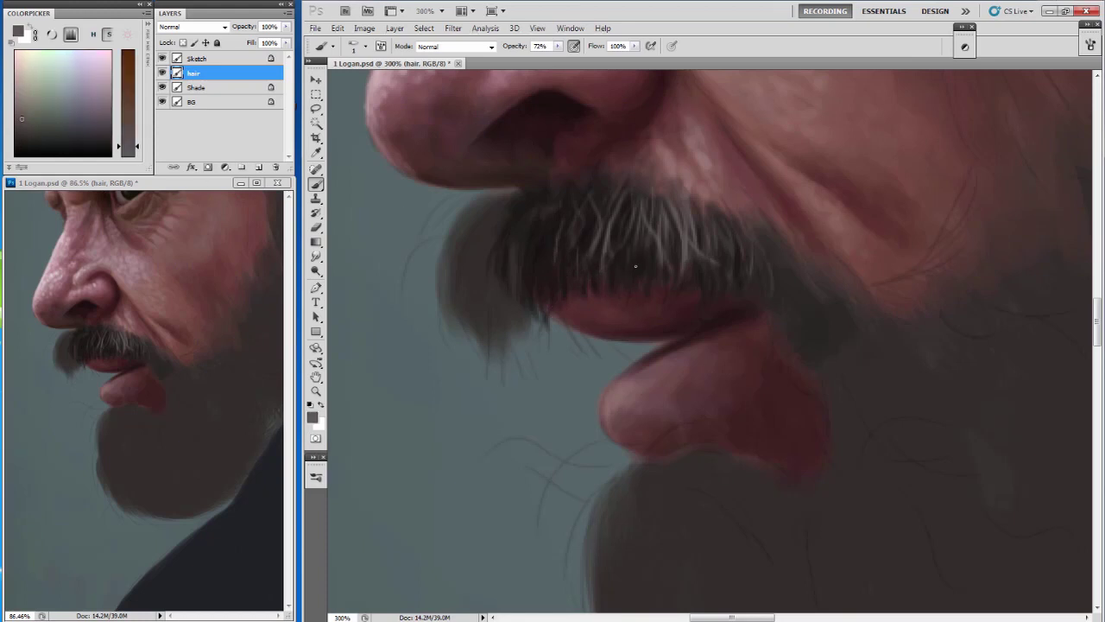
Paint light grey and grey-orange strands across the moustache.
mouse_move(623, 278)
left_mouse_down()
mouse_move(635, 236)
mouse_move(639, 259)
left_mouse_up()
mouse_move(590, 275)
left_mouse_down()
mouse_move(583, 243)
mouse_move(563, 251)
left_mouse_up()
mouse_move(671, 275)
left_mouse_down()
mouse_move(602, 267)
mouse_move(589, 242)
left_mouse_up()
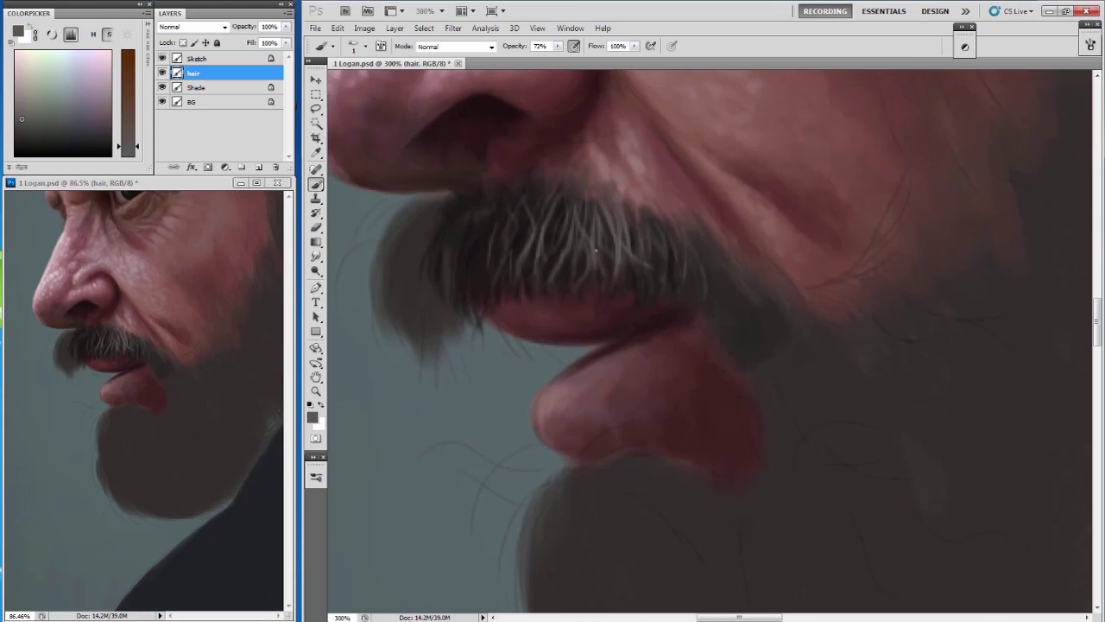
mouse_move(577, 290)
left_mouse_down()
mouse_move(589, 242)
mouse_move(611, 288)
left_mouse_up()
left_click(20, 84)
left_click_drag(578, 219, 591, 252)
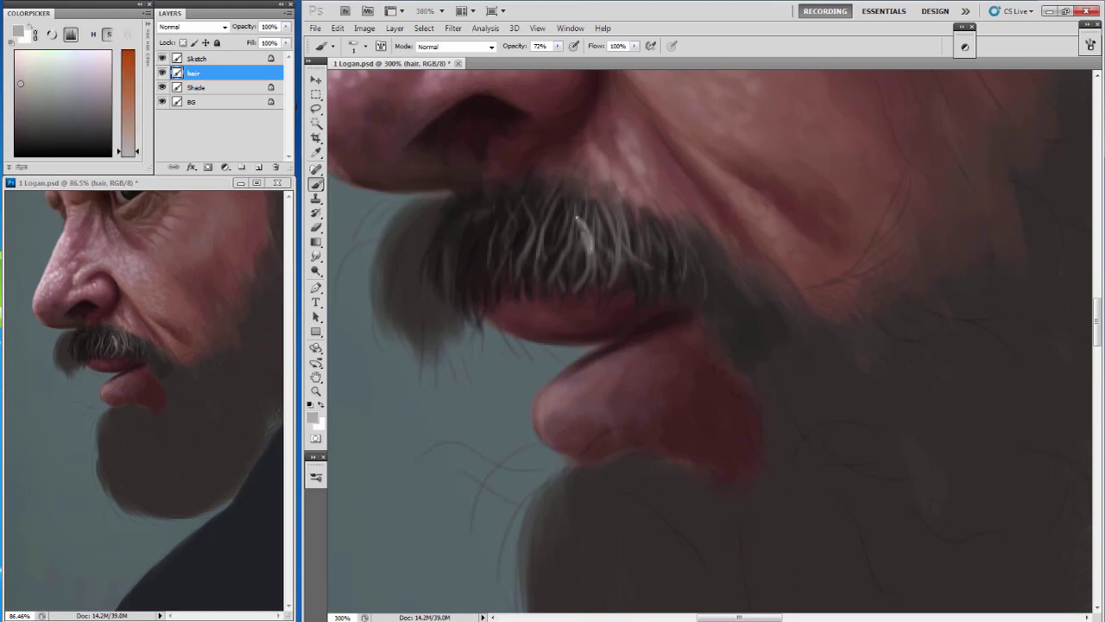
With airbrush re-enabled, add more light strands toward the moustache's right.
left_click(575, 46)
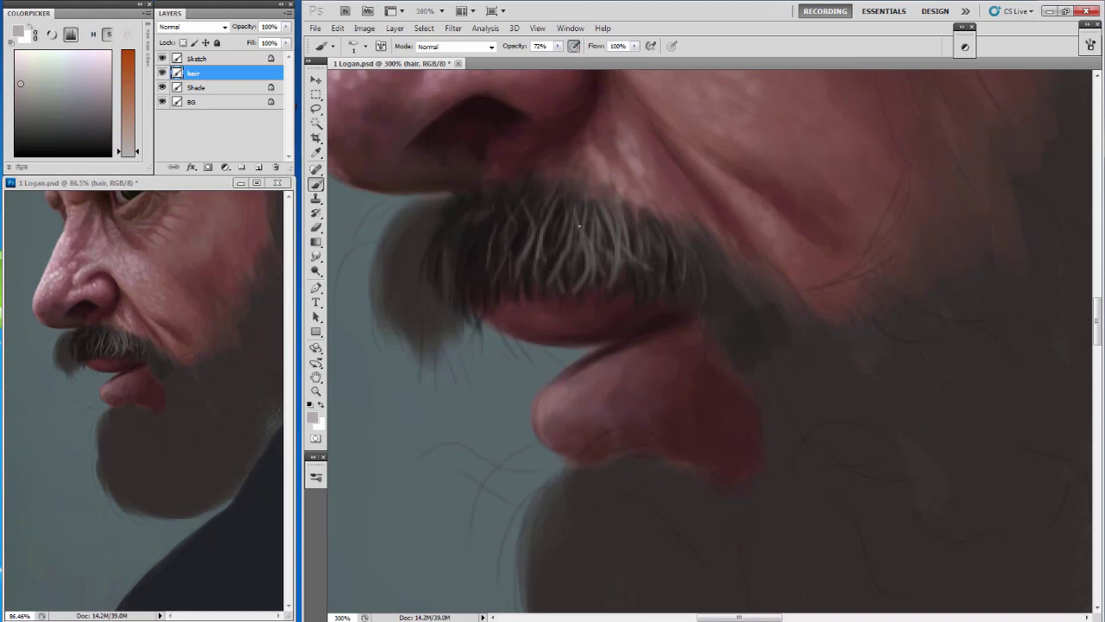
mouse_move(602, 210)
left_mouse_down()
mouse_move(612, 251)
mouse_move(630, 254)
left_mouse_up()
mouse_move(605, 206)
left_mouse_down()
mouse_move(631, 249)
mouse_move(615, 256)
left_mouse_up()
mouse_move(620, 231)
left_mouse_down()
mouse_move(623, 272)
mouse_move(647, 263)
left_mouse_up()
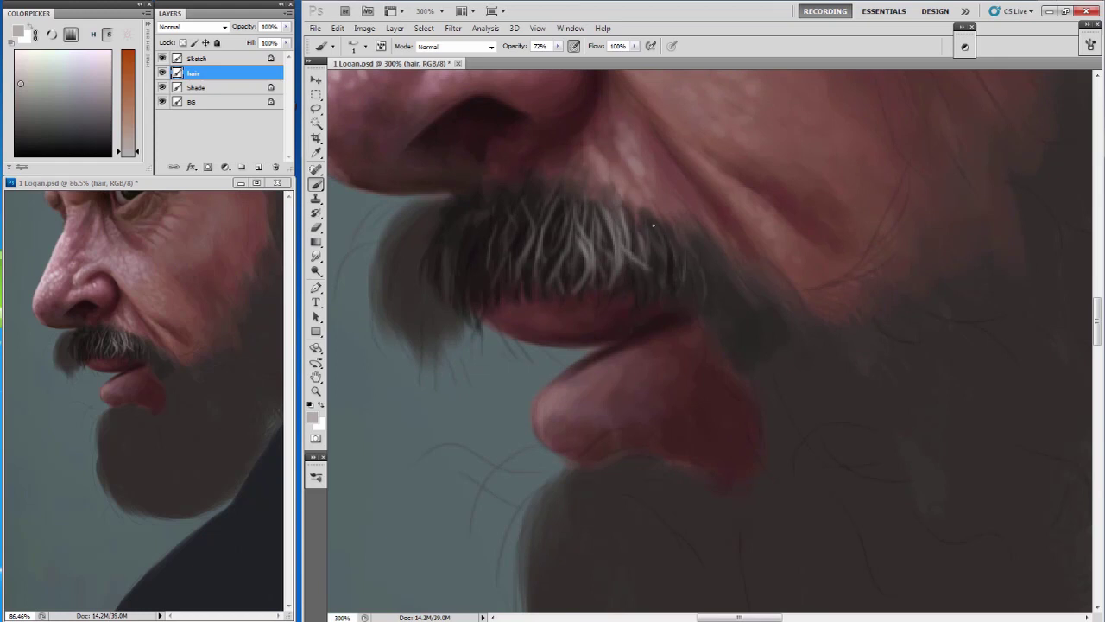
mouse_move(654, 226)
left_mouse_down()
mouse_move(666, 266)
mouse_move(647, 296)
left_mouse_up()
left_click_drag(599, 257, 606, 268)
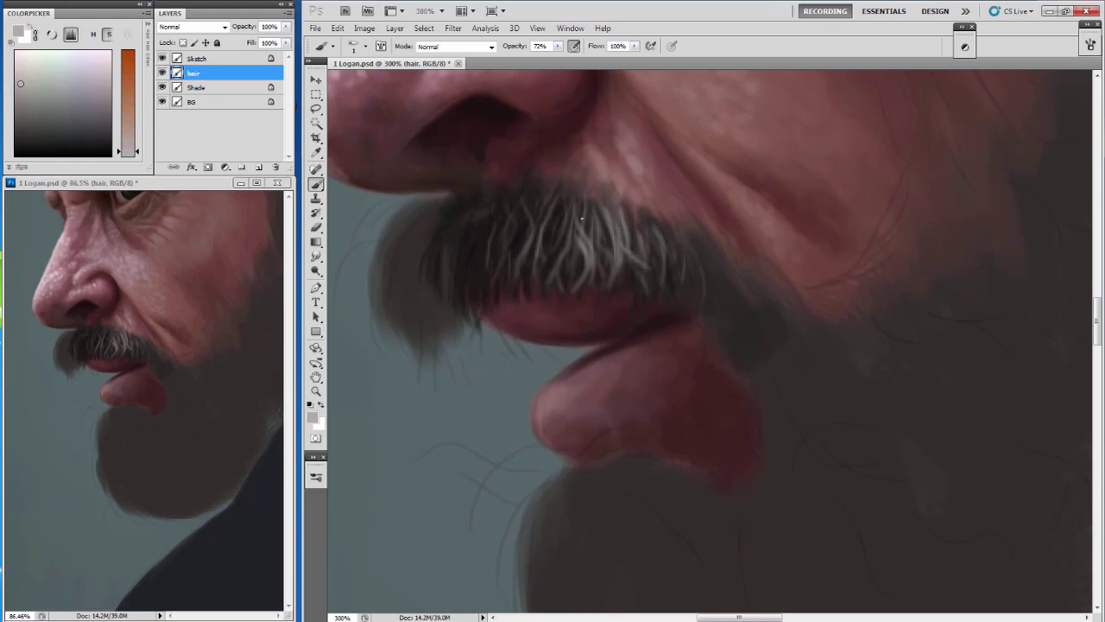
Paint short light strands at the moustache's top, then move to the Shade layer.
left_click_drag(547, 216, 538, 251)
left_click_drag(522, 208, 529, 228)
scroll(553, 188, "up", 3)
key("alt+bracketleft")
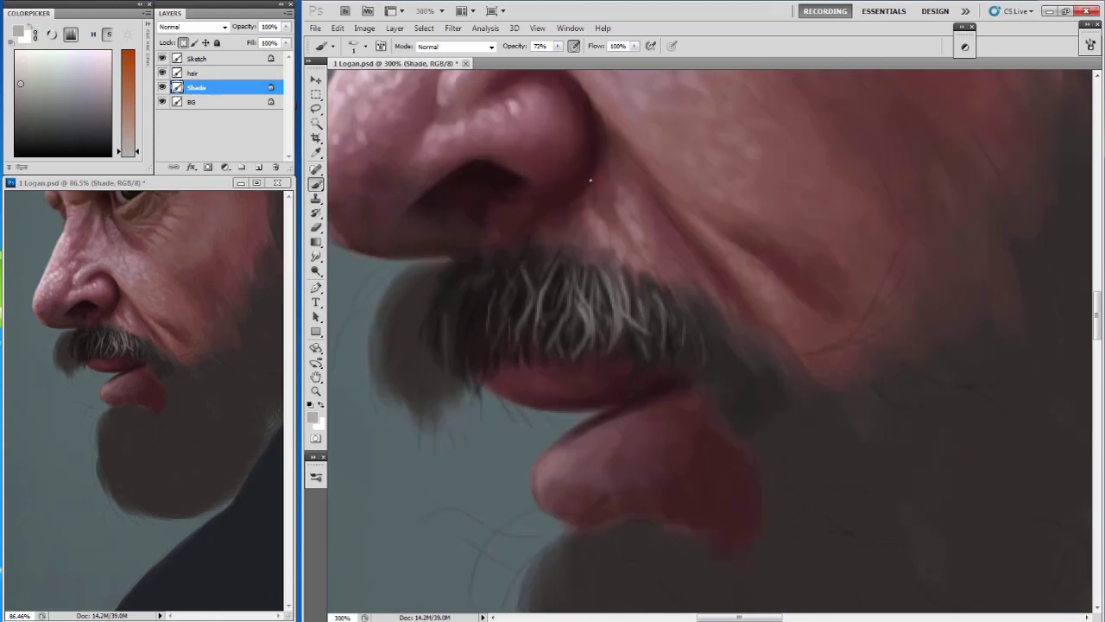
left_click(594, 248, "alt")
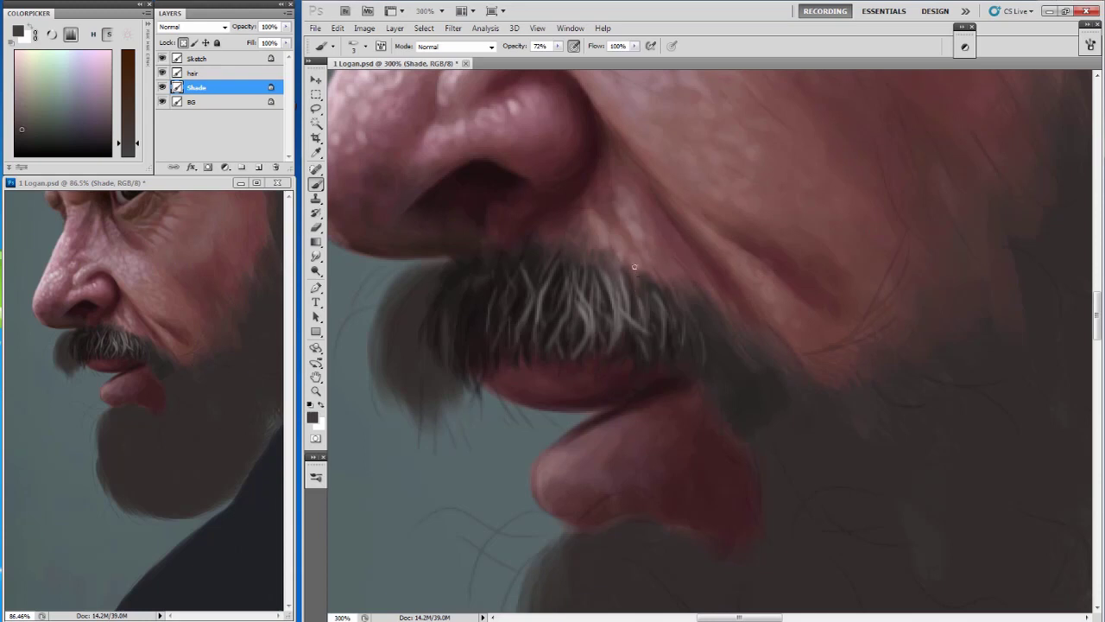
left_click(316, 256)
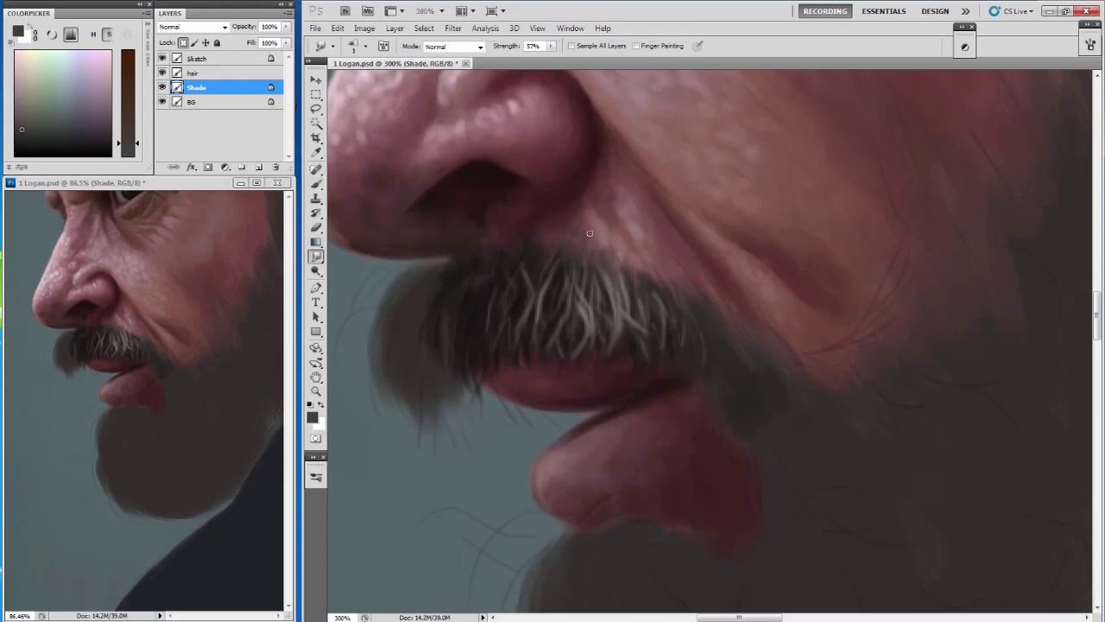
key("6")
key("8")
key("bracketright")
key("bracketright")
key("bracketleft")
key("bracketright")
key("bracketleft")
key("bracketright")
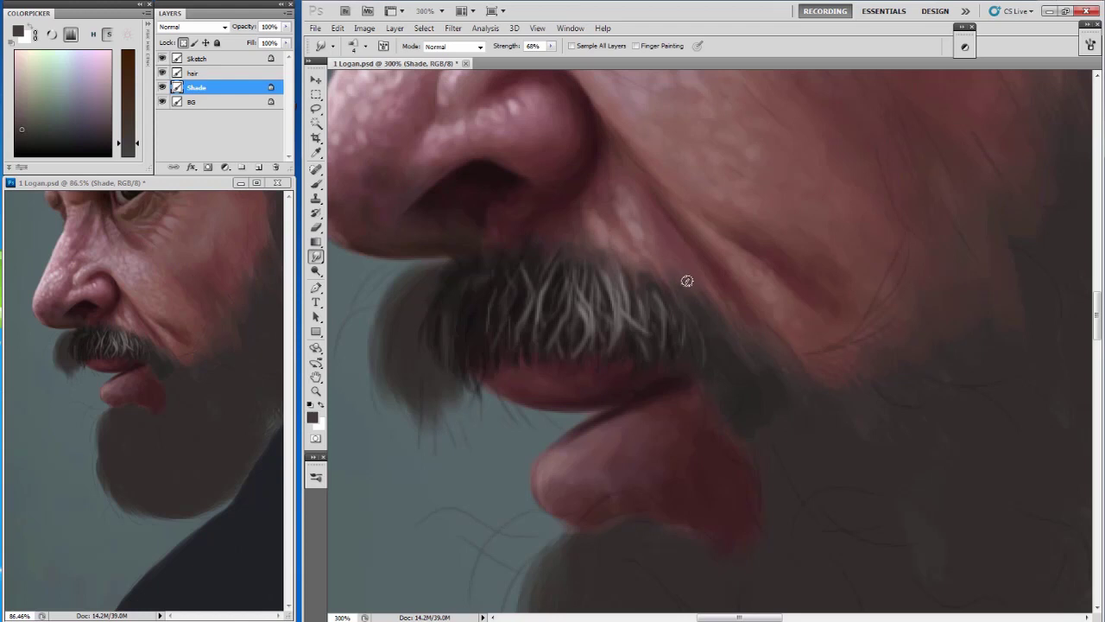
key("bracketright")
key("bracketright")
left_click(193, 74)
key("b")
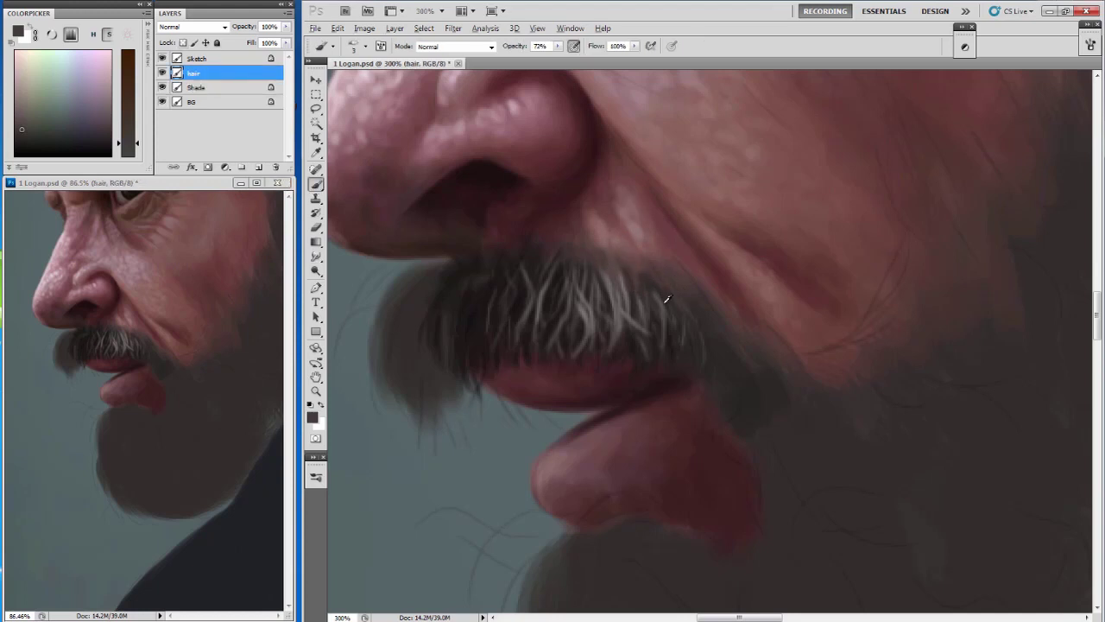
Sample a greyish pink skin tone and lighten the skin just above the moustache with a size 4 brush.
left_click(667, 299, "alt")
key("bracketright")
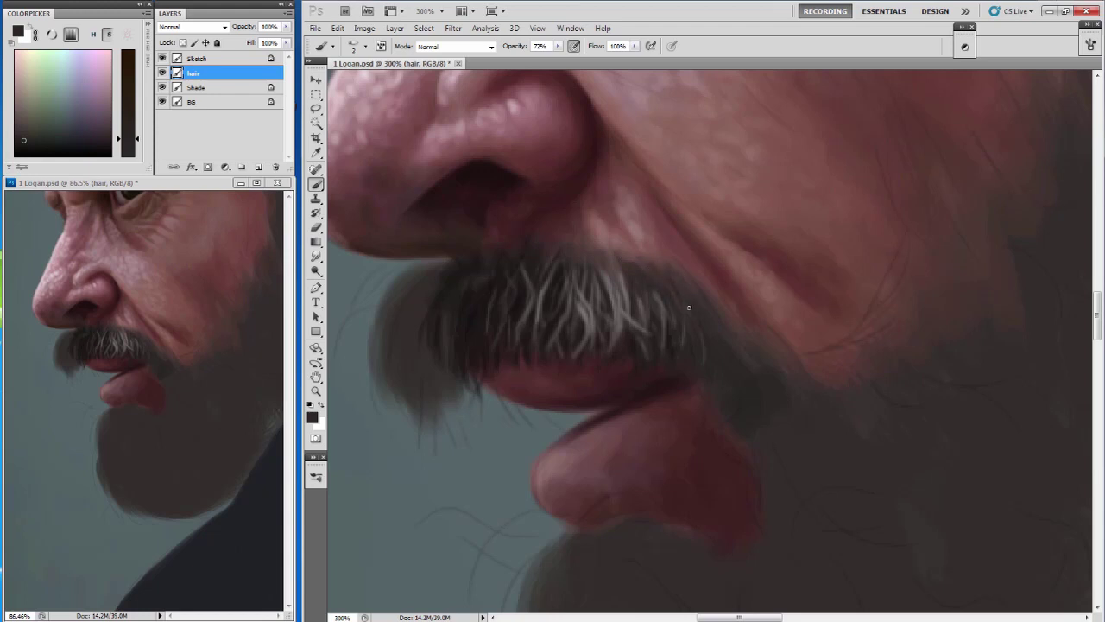
left_click(698, 292, "alt")
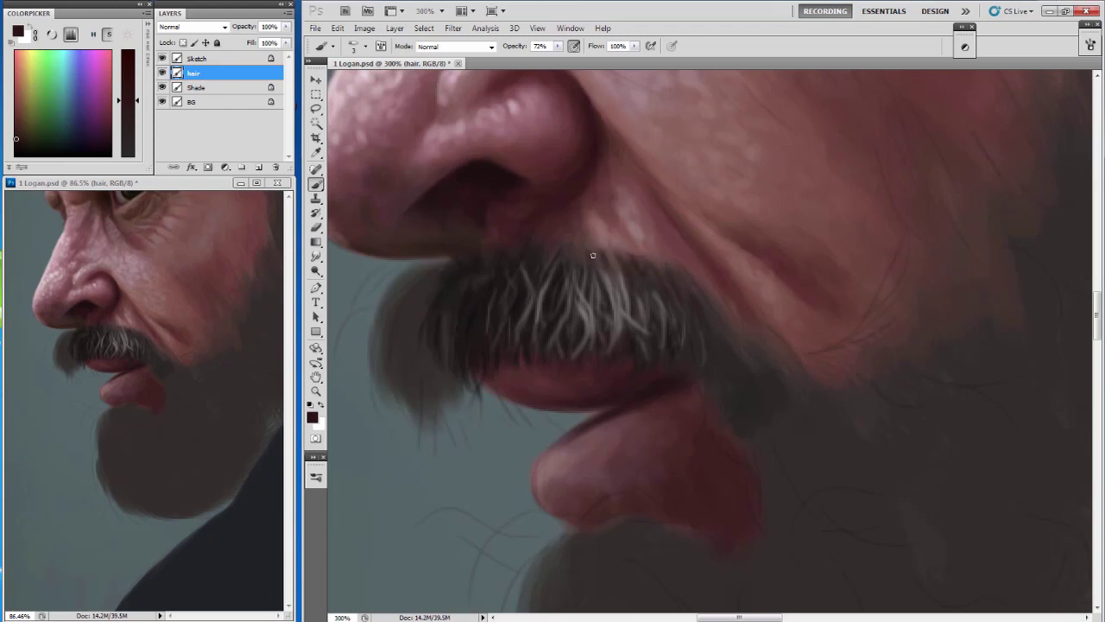
left_click(577, 227, "alt")
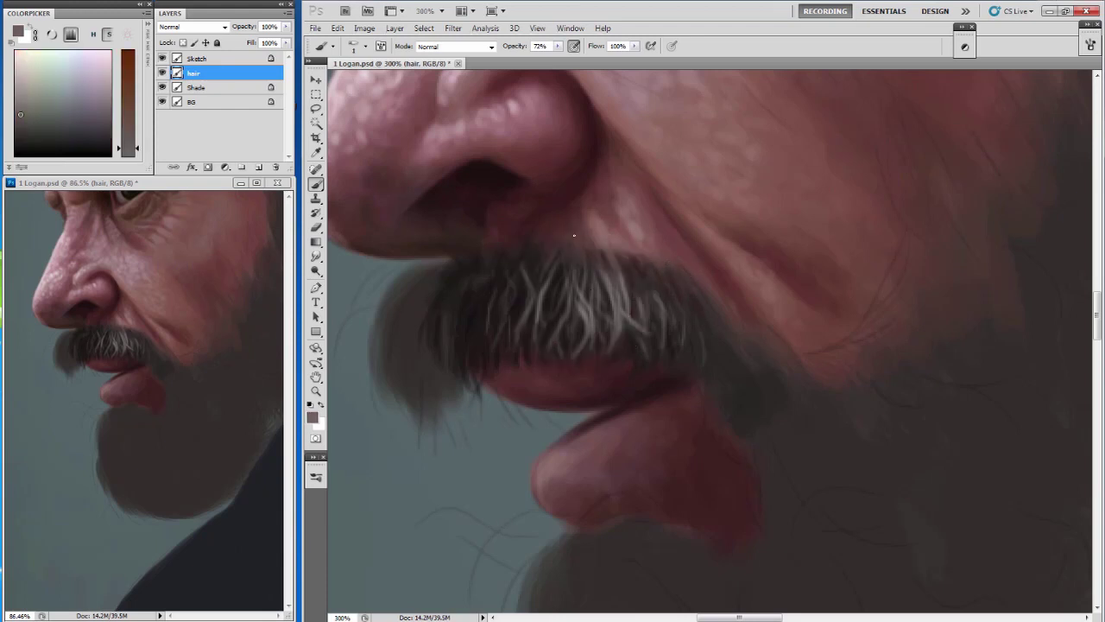
left_click_drag(540, 259, 562, 238)
Paint thin light orange-grey strands into the lower moustache.
left_click_drag(594, 203, 557, 254)
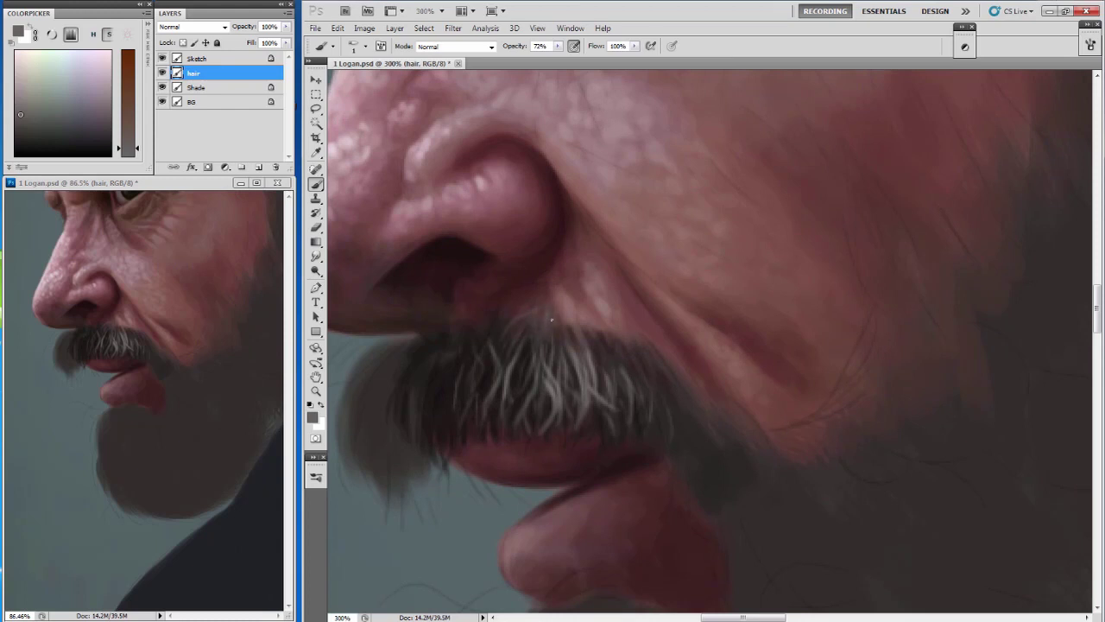
left_click_drag(550, 320, 551, 369)
left_click_drag(541, 322, 541, 355)
left_click_drag(555, 328, 554, 349)
left_click(554, 320, "alt")
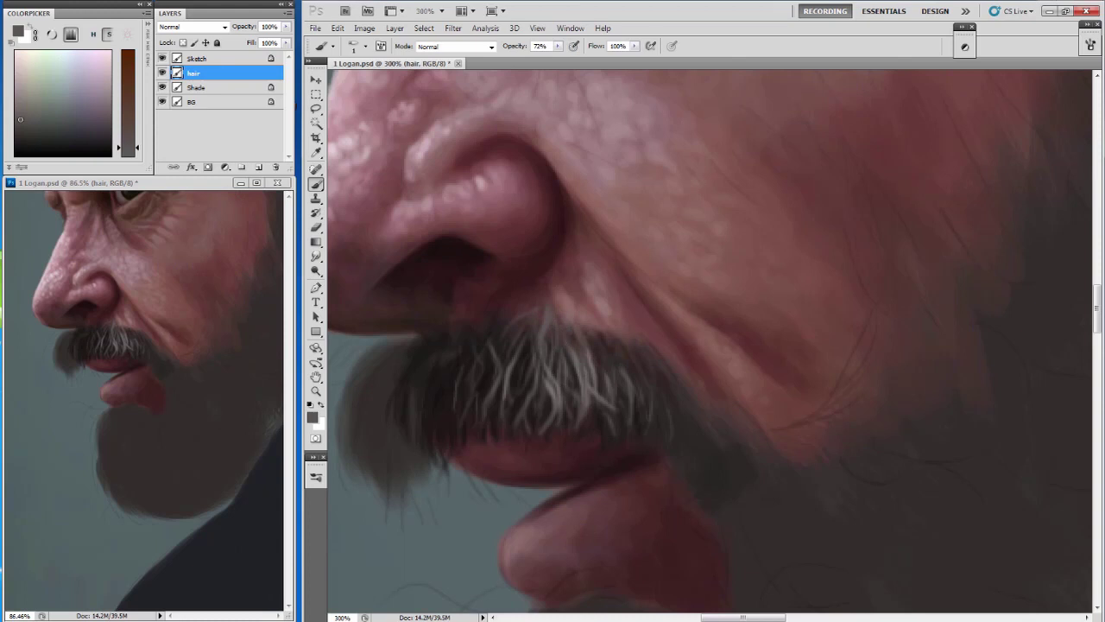
left_click(557, 320, "alt")
left_click_drag(566, 309, 573, 356)
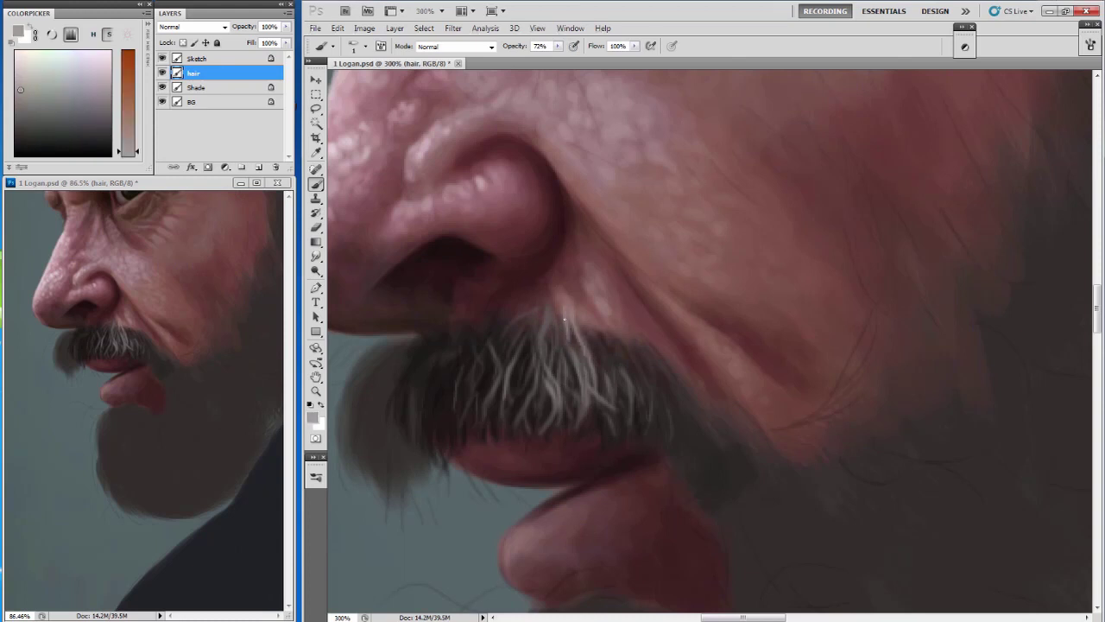
With airbrush on, add faint light strands toward the moustache's right edge.
left_click(574, 46)
mouse_move(609, 356)
left_mouse_down()
mouse_move(600, 329)
mouse_move(671, 409)
mouse_move(696, 415)
left_mouse_up()
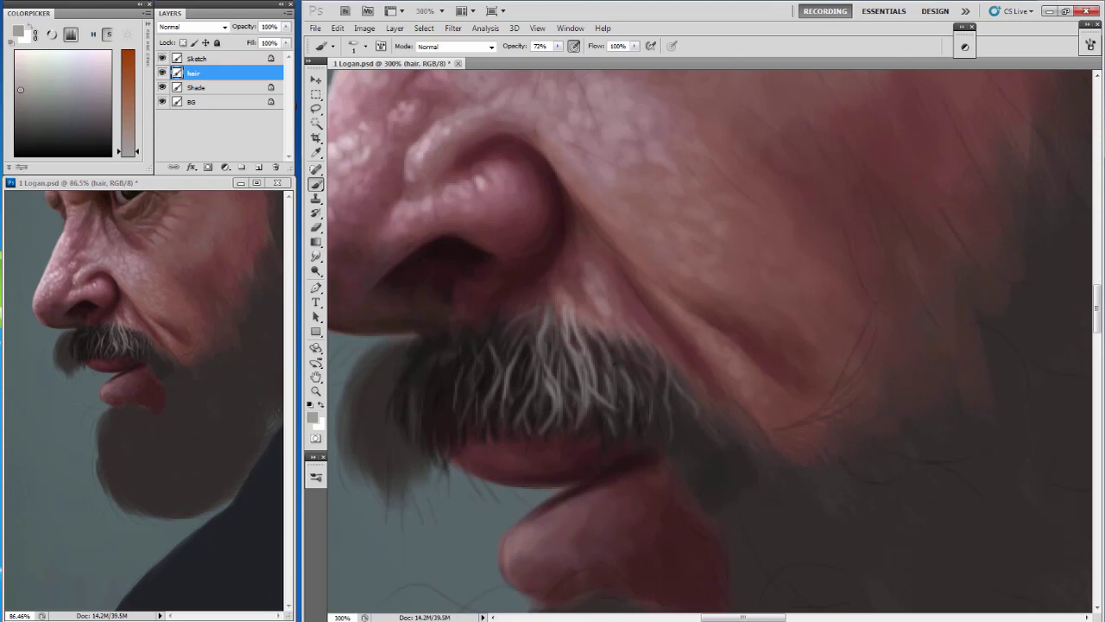
left_click_drag(620, 347, 650, 399)
left_click_drag(553, 309, 605, 415)
mouse_move(647, 380)
left_mouse_down()
mouse_move(667, 430)
mouse_move(650, 420)
left_mouse_up()
left_click_drag(628, 356, 667, 433)
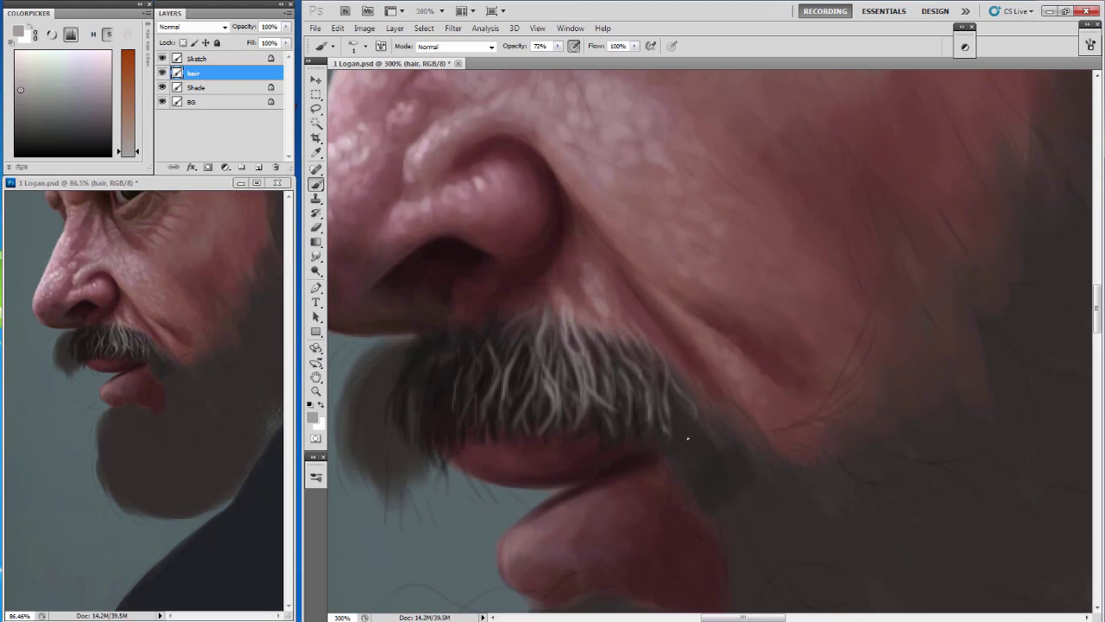
Reset the colour to black and paint dark strands at the moustache's right edge with a size 6 brush.
key("d")
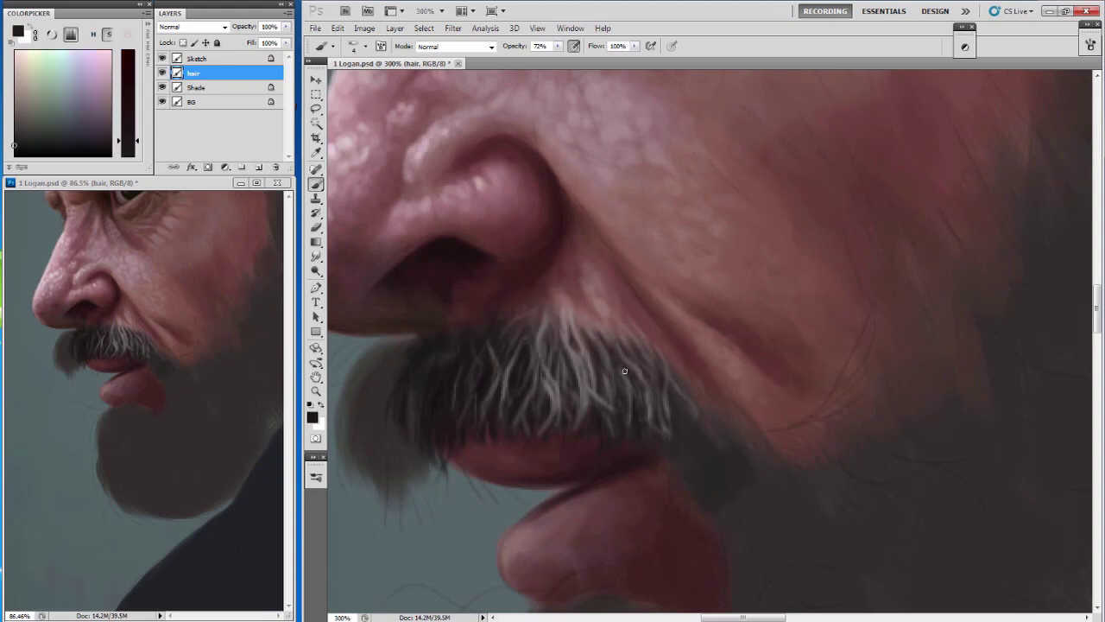
key("bracketright")
key("bracketright")
key("bracketright")
mouse_move(645, 394)
left_mouse_down()
mouse_move(650, 427)
mouse_move(661, 421)
mouse_move(671, 440)
left_mouse_up()
left_click_drag(643, 364, 644, 385)
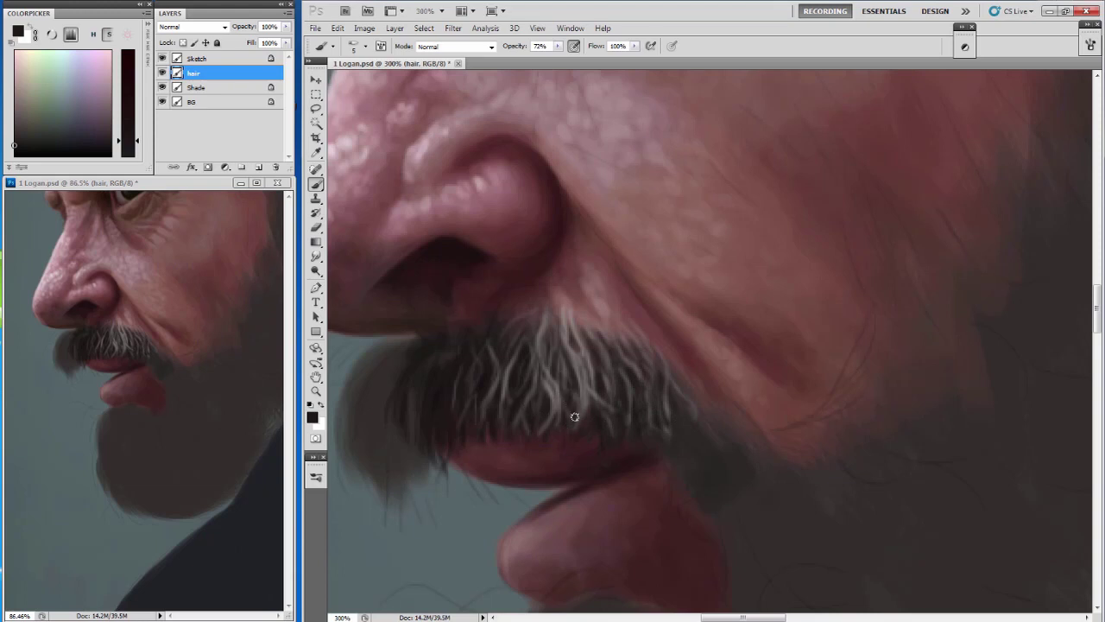
Save the painting, then switch to the Shade layer with a small brush preset.
left_click(316, 27)
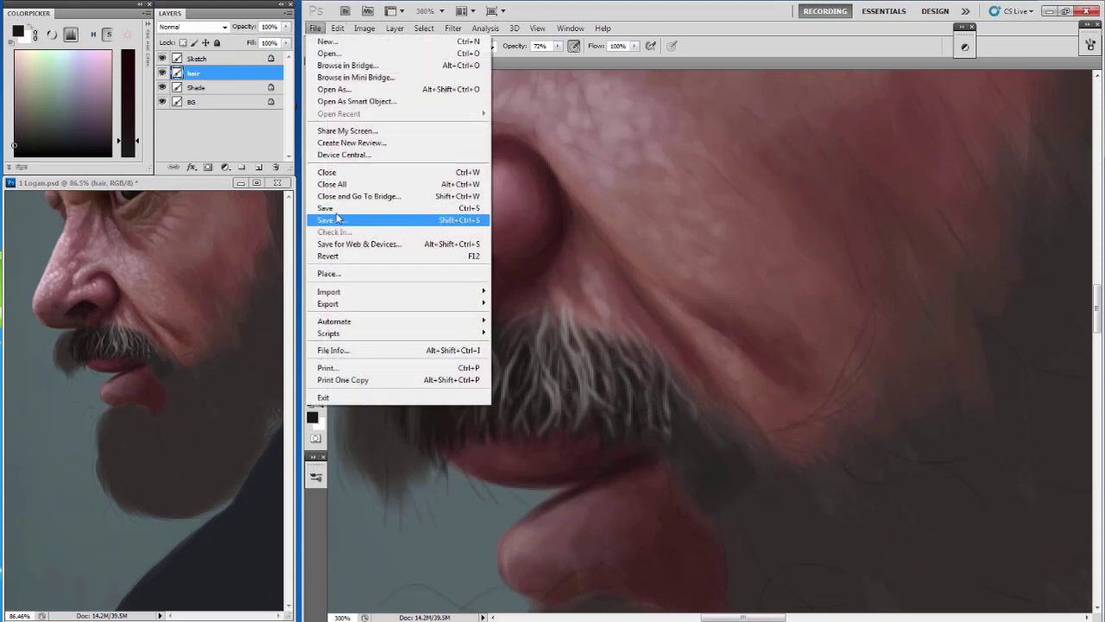
left_click(363, 145)
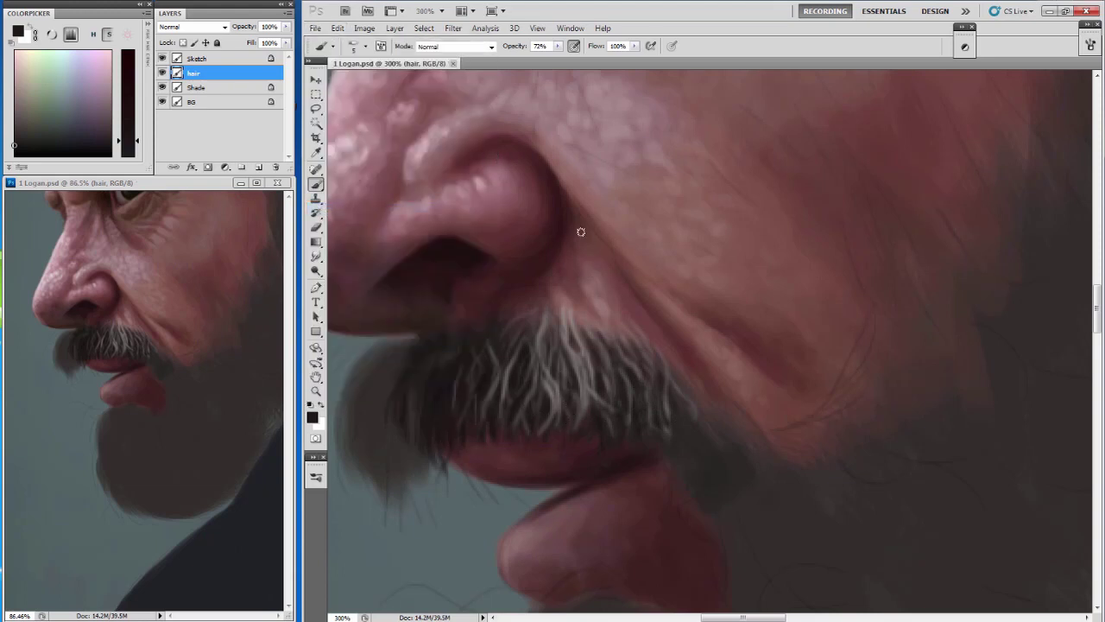
left_click(216, 88)
left_click(361, 46)
left_click(499, 182)
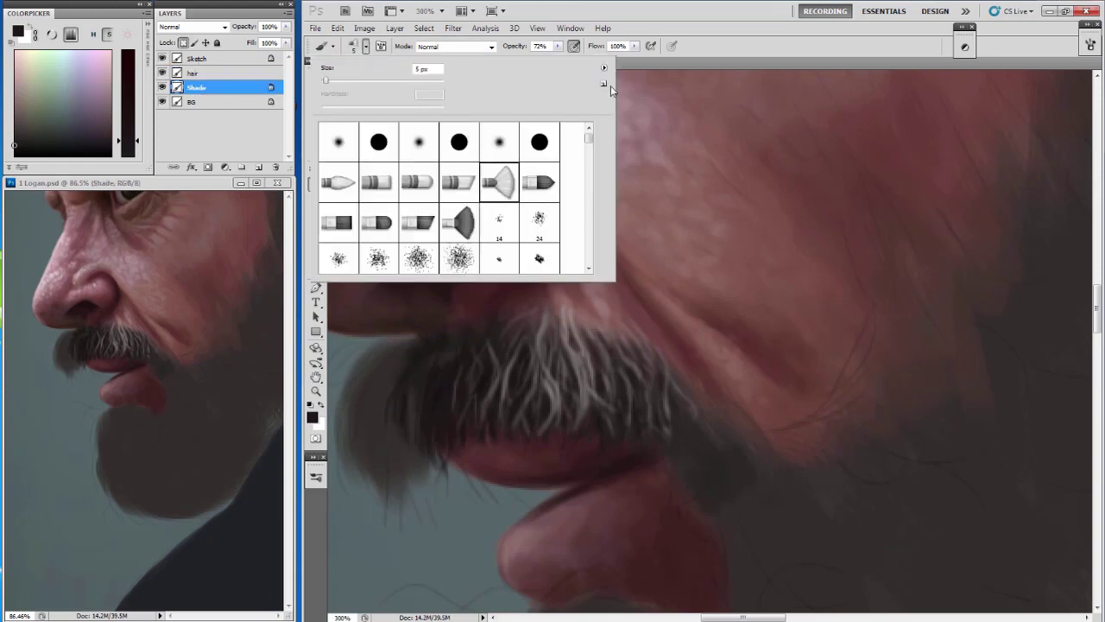
Sample a pink skin tone and paint soft strokes beside the nostril at 62% opacity.
key("Return")
left_click(559, 286, "alt")
key("6")
key("2")
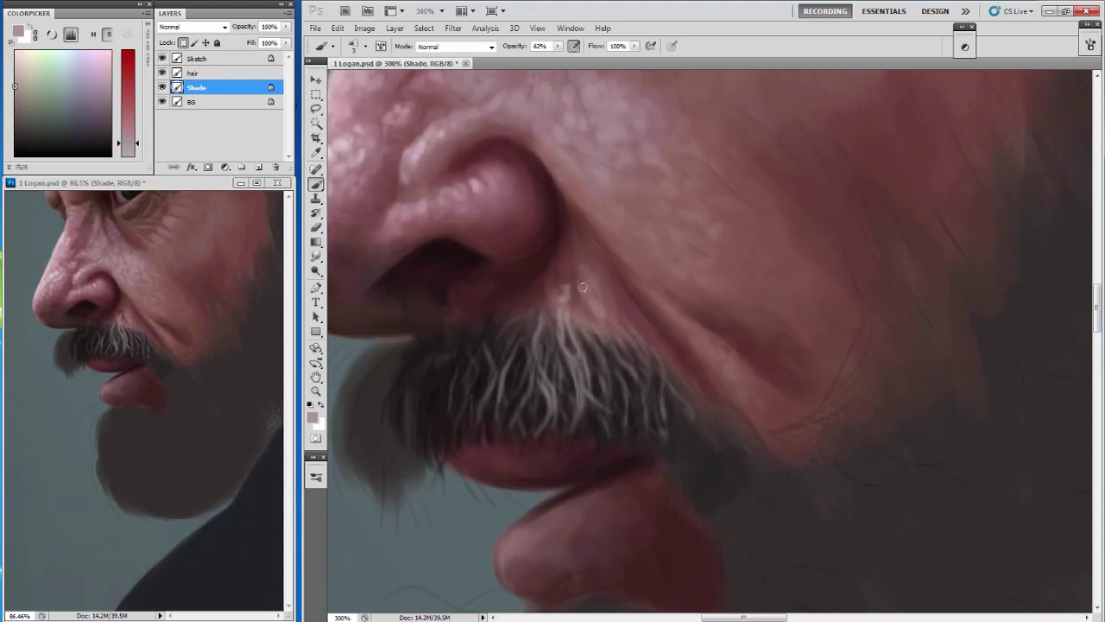
mouse_move(580, 285)
left_mouse_down()
mouse_move(565, 311)
mouse_move(625, 323)
mouse_move(653, 345)
left_mouse_up()
Sample a darker cheek tone and set opacity 47% with a size 2 brush.
left_click(639, 327, "alt")
key("4")
key("7")
key("bracketleft")
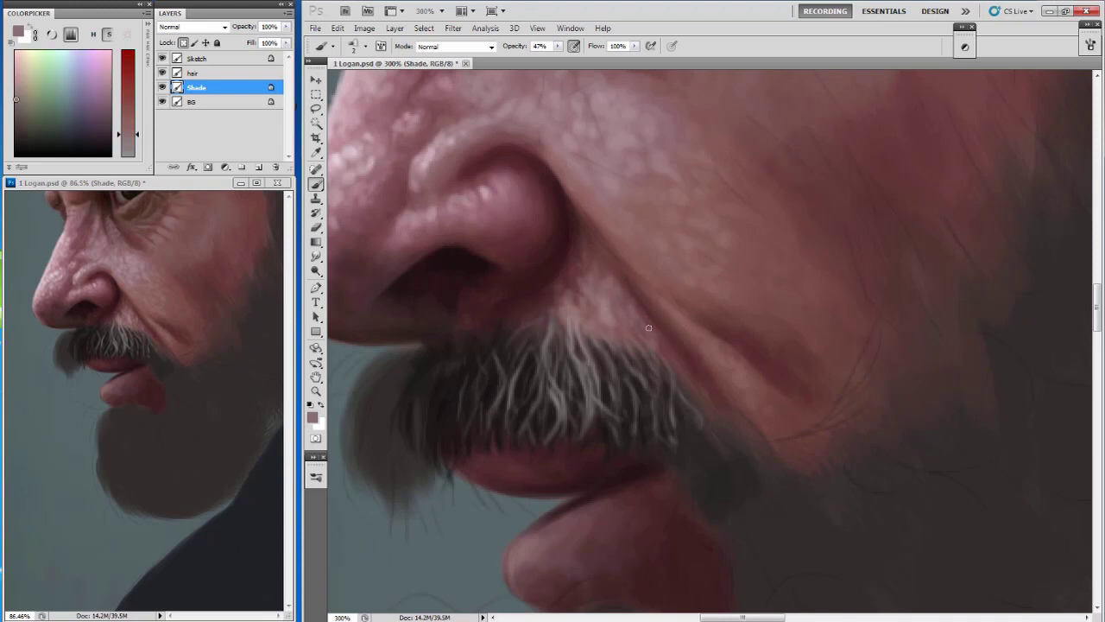
left_click_drag(673, 291, 586, 256)
Sample darker reds and lighter pinks around the cheek fold, adjusting brush size between 2 and 4.
left_click(501, 210, "alt")
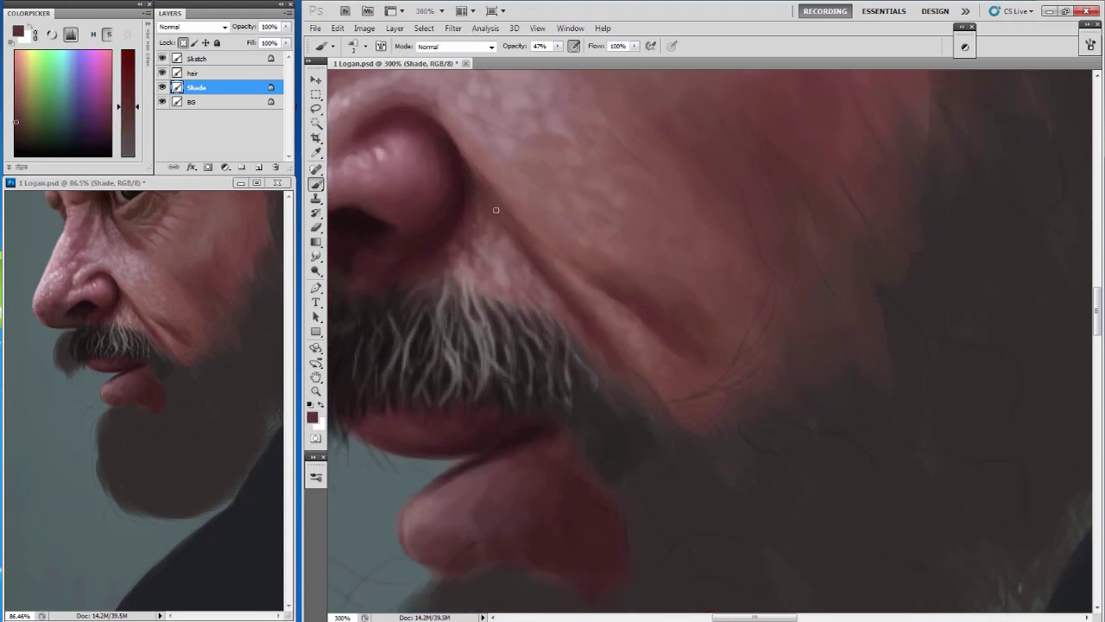
left_click(425, 246, "alt")
key("bracketright")
key("bracketright")
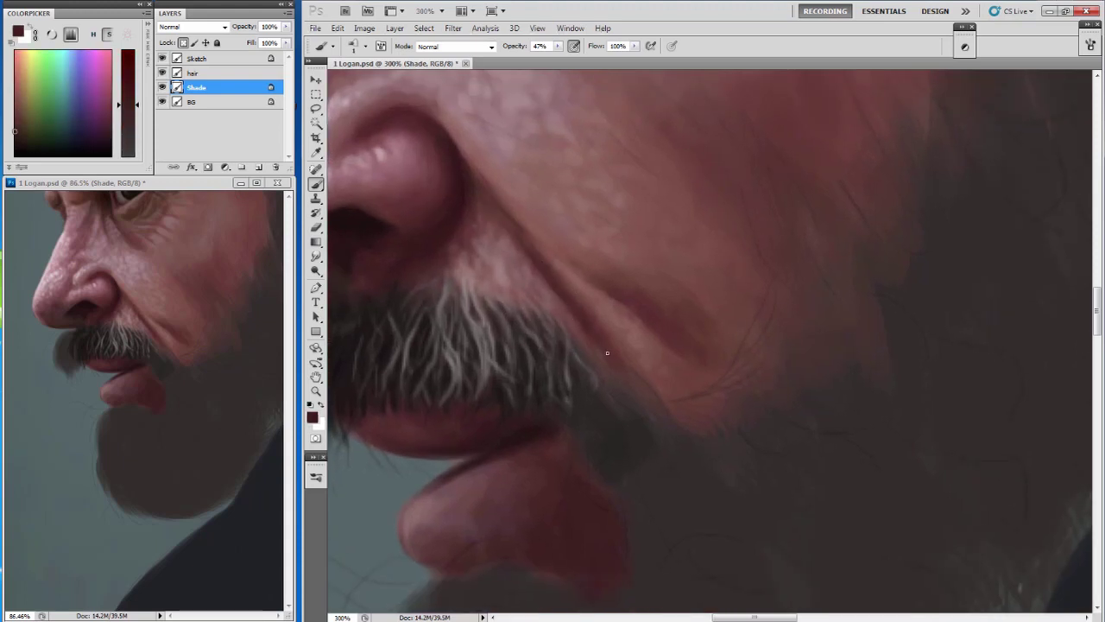
left_click(553, 275, "alt")
key("bracketleft")
key("bracketleft")
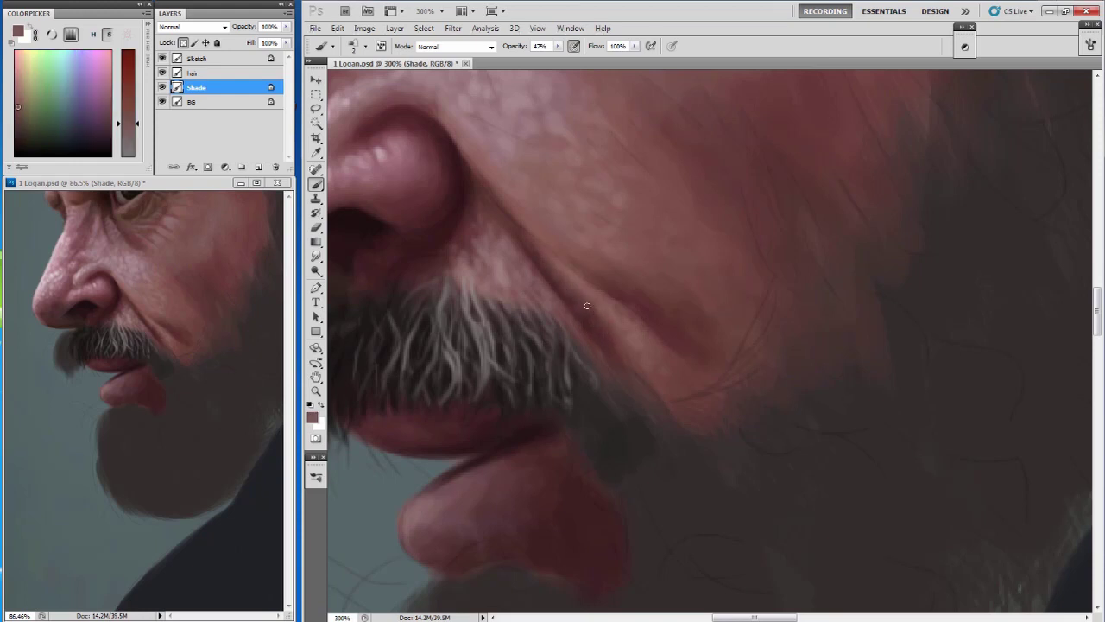
left_click(623, 305, "alt")
key("bracketright")
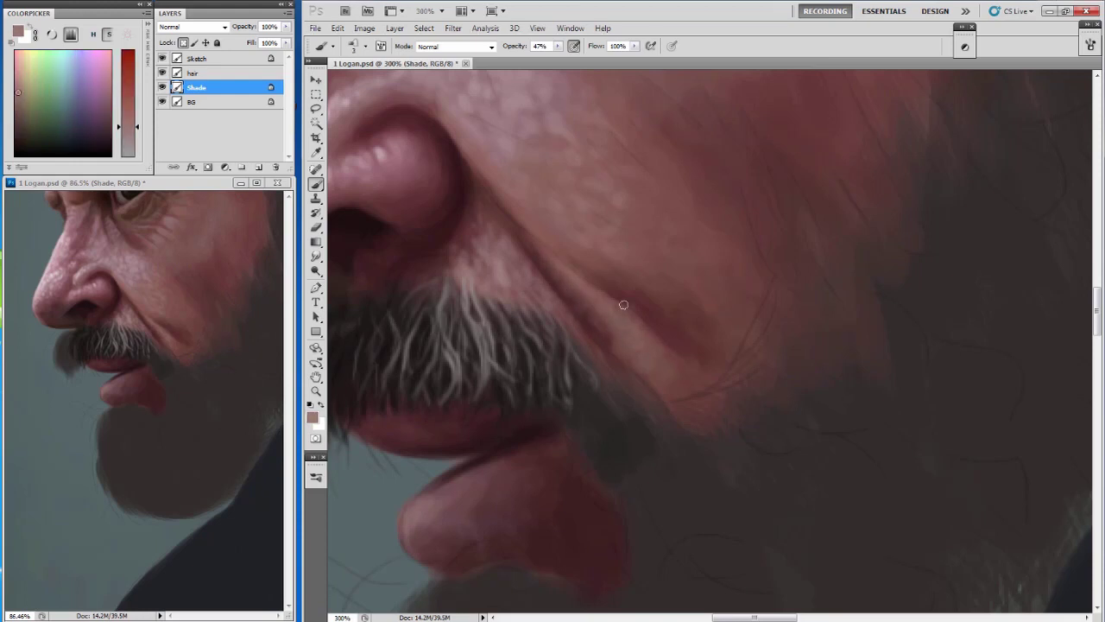
Sample darker skin tones from the fold beside the mustache with a size 2–5 brush.
left_click_drag(655, 362, 682, 461)
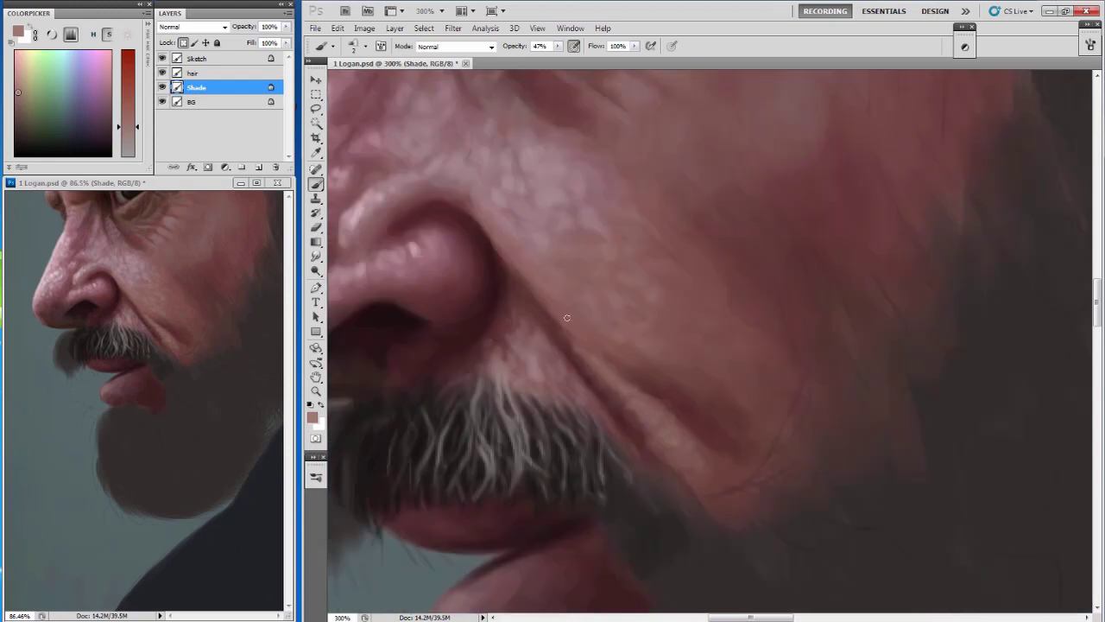
left_click(567, 318, "alt")
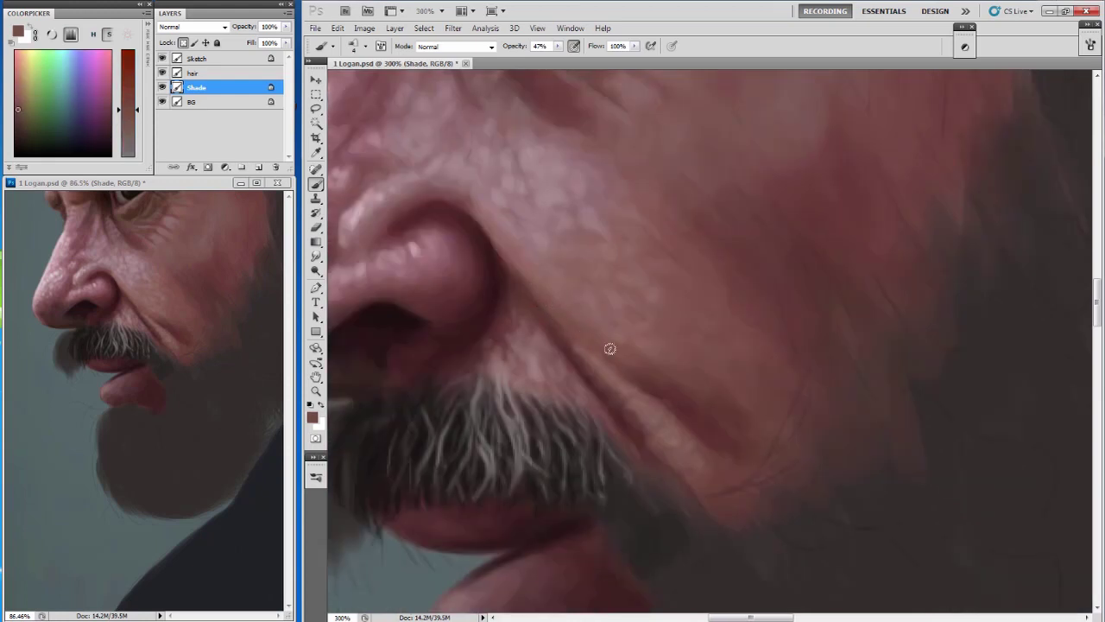
left_click(560, 321, "alt")
key("bracketleft")
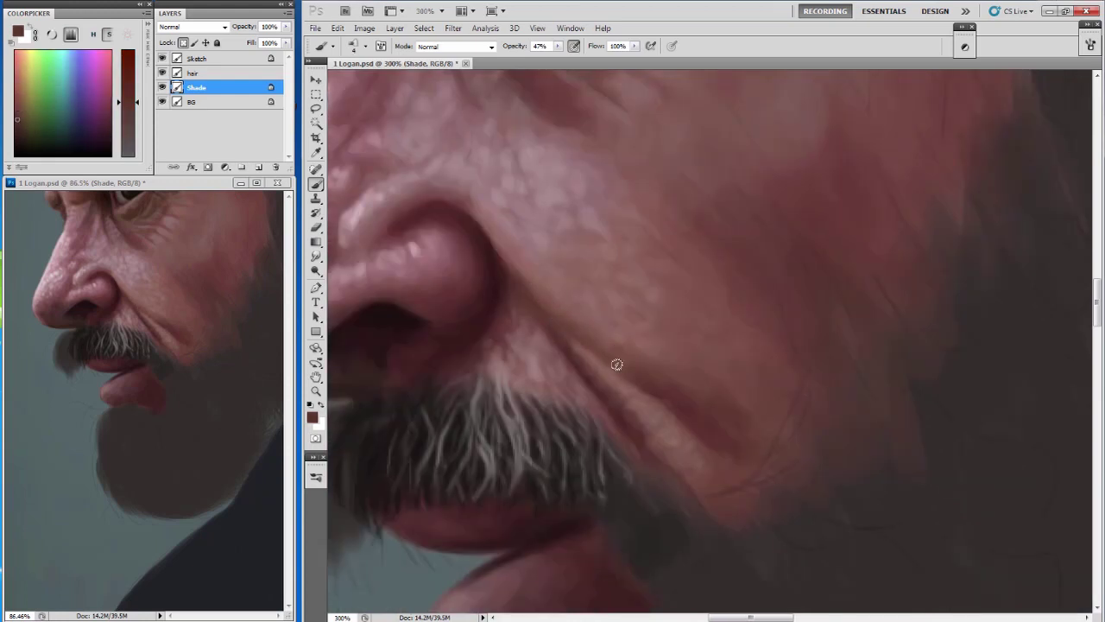
key("bracketright")
key("bracketright")
key("bracketright")
key("bracketleft")
key("bracketleft")
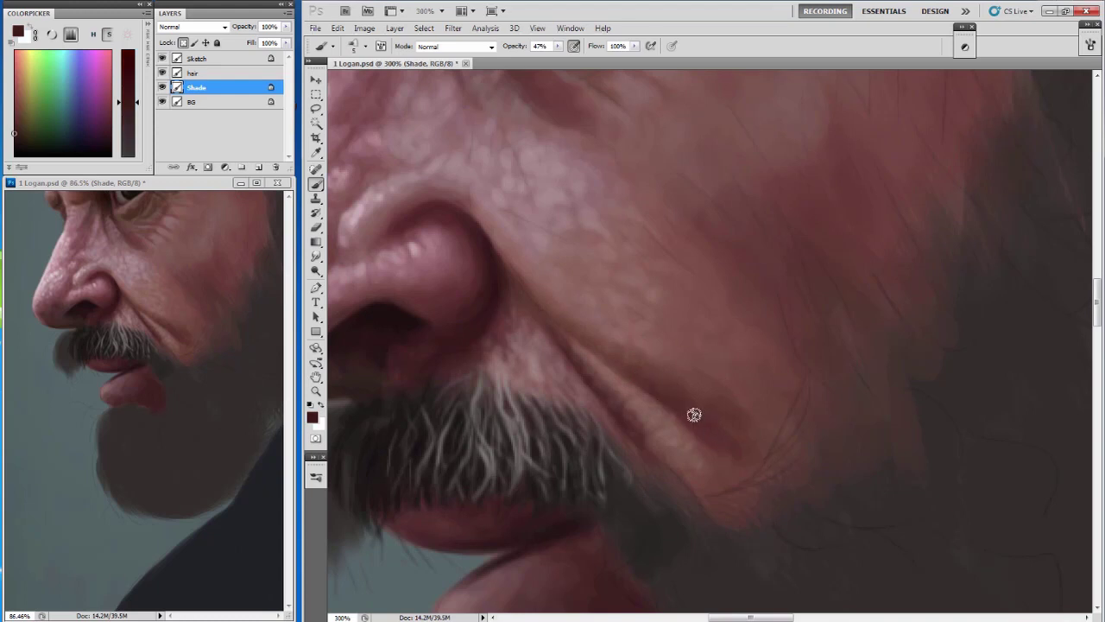
Sample lighter, warmer, redder and dark red-brown fold tones with a size 3–4 brush.
left_click(676, 410, "alt")
left_click(628, 329, "alt")
left_click(628, 329, "alt")
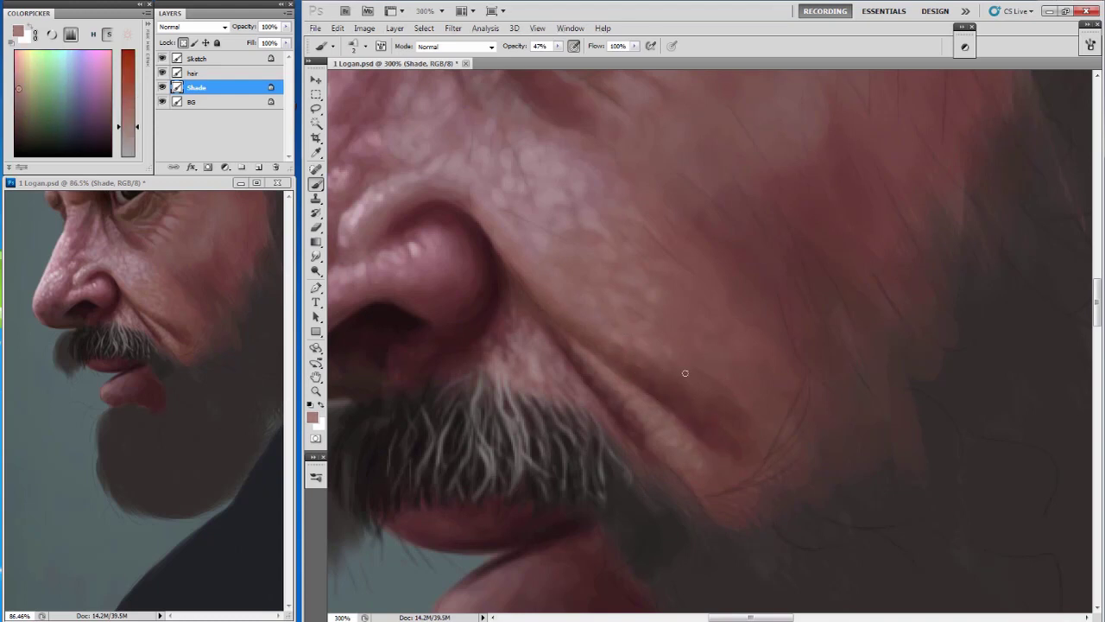
left_click(593, 251, "alt")
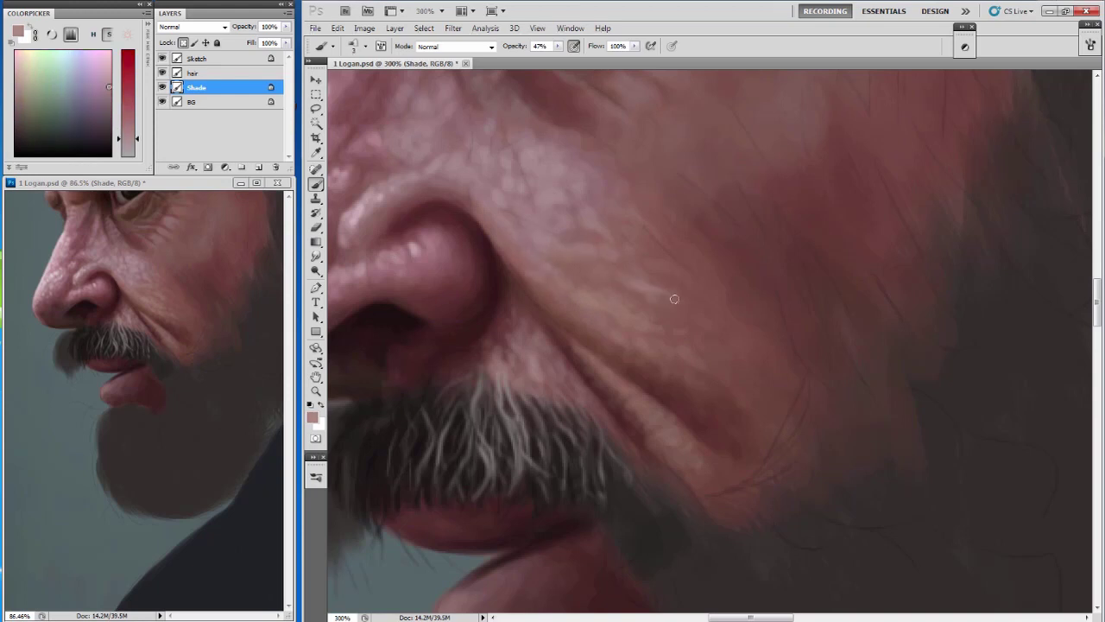
left_click(647, 291, "alt")
key("bracketright")
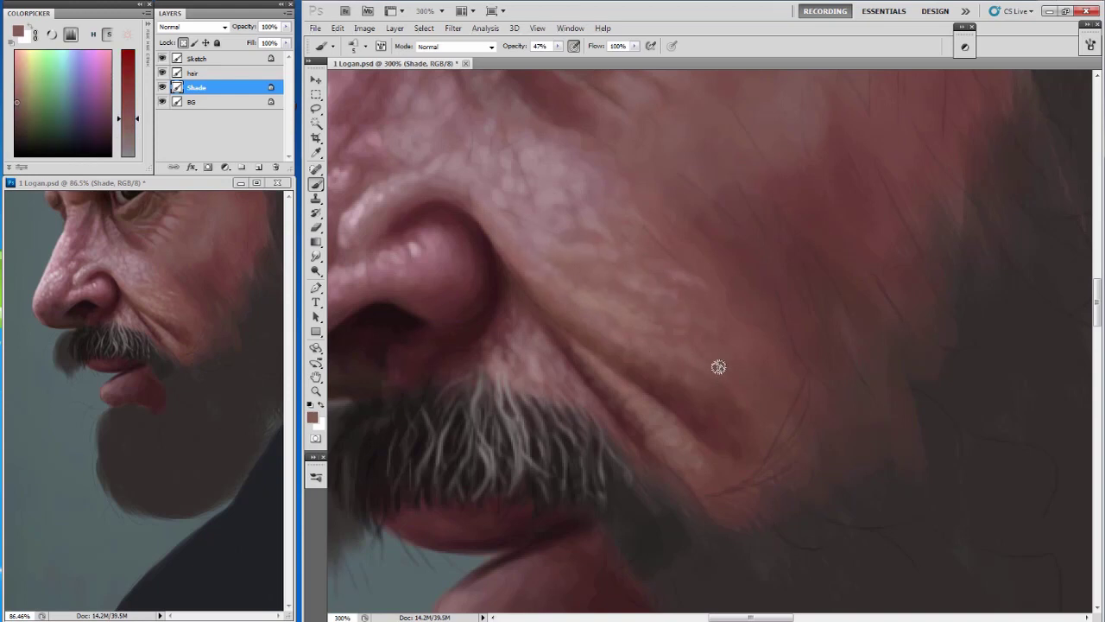
left_click(662, 406, "alt")
key("bracketright")
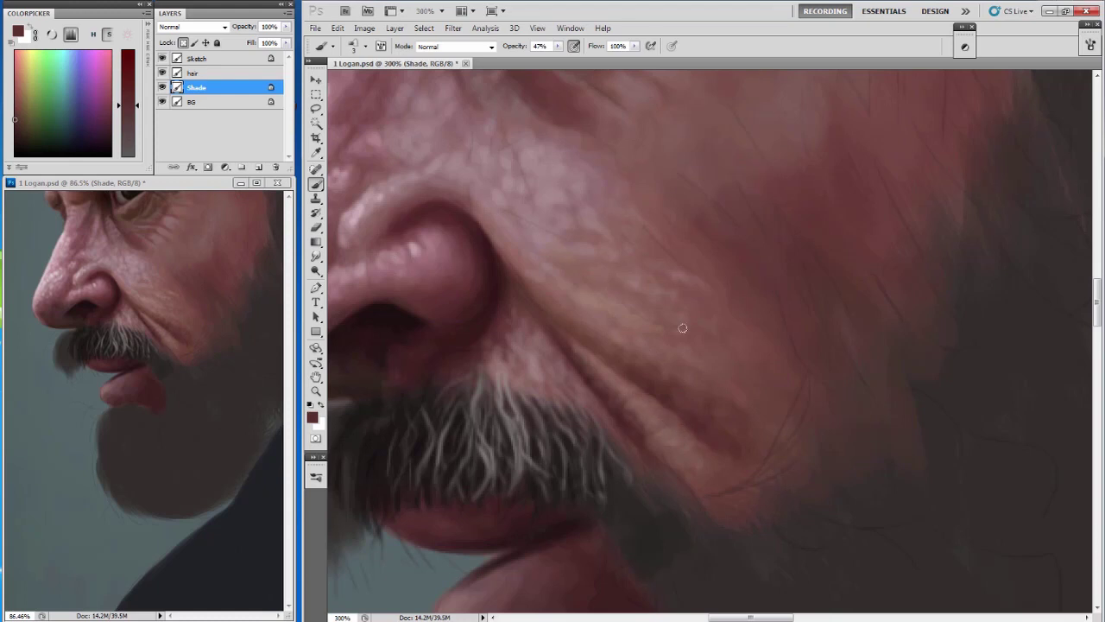
left_click_drag(548, 387, 623, 303)
Sample a series of pinks and reds beside the nostril with a size 5 brush.
key("bracketright")
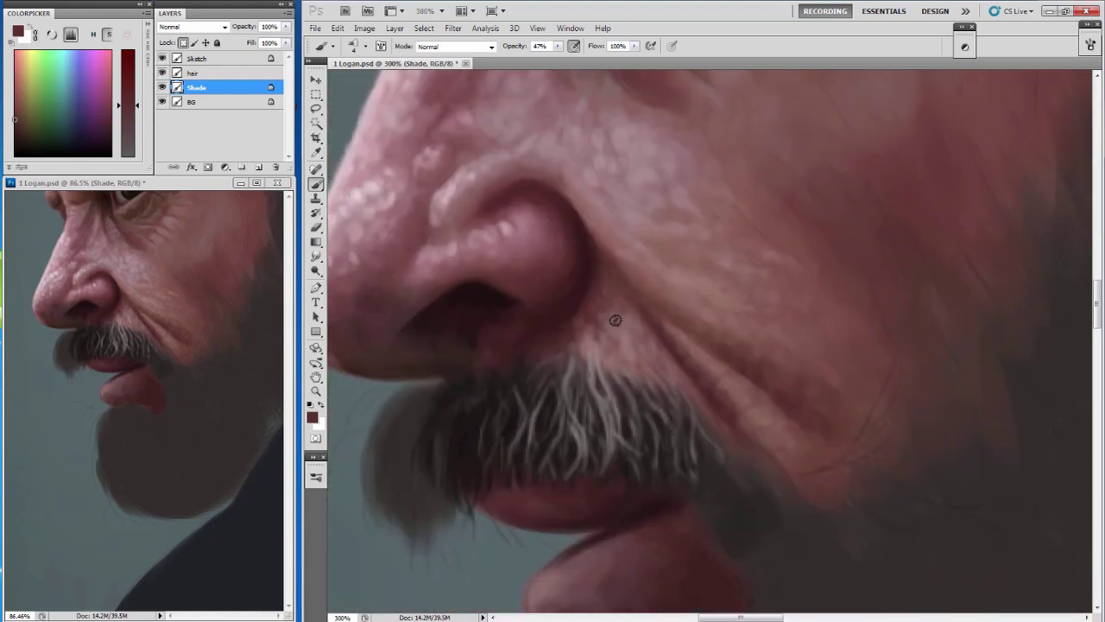
left_click_drag(636, 198, 538, 313)
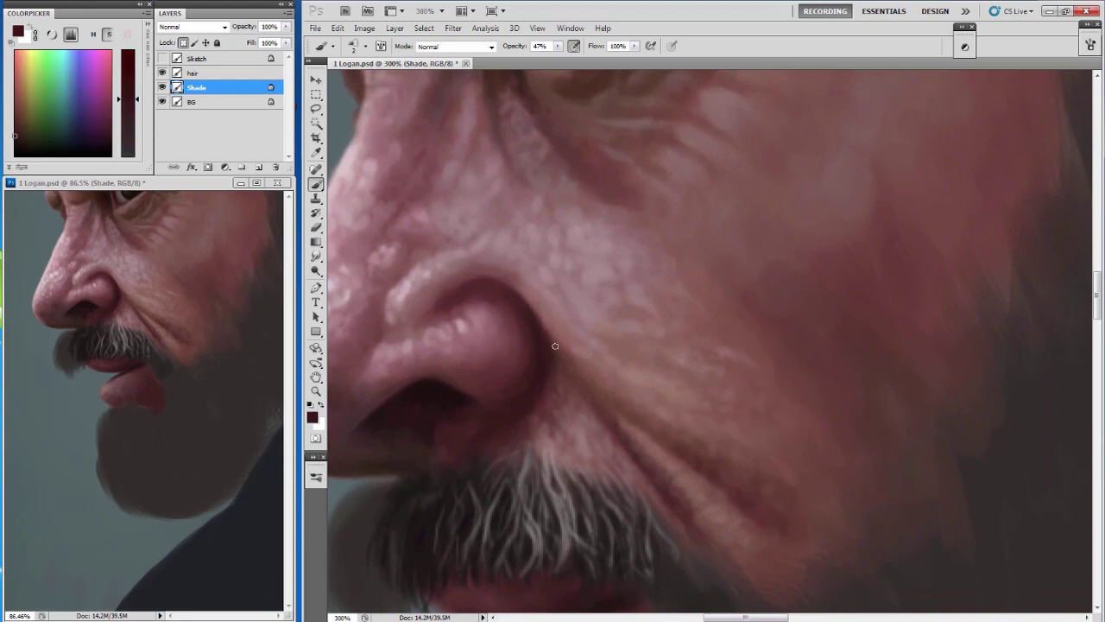
left_click(569, 372, "alt")
left_click(518, 288, "alt")
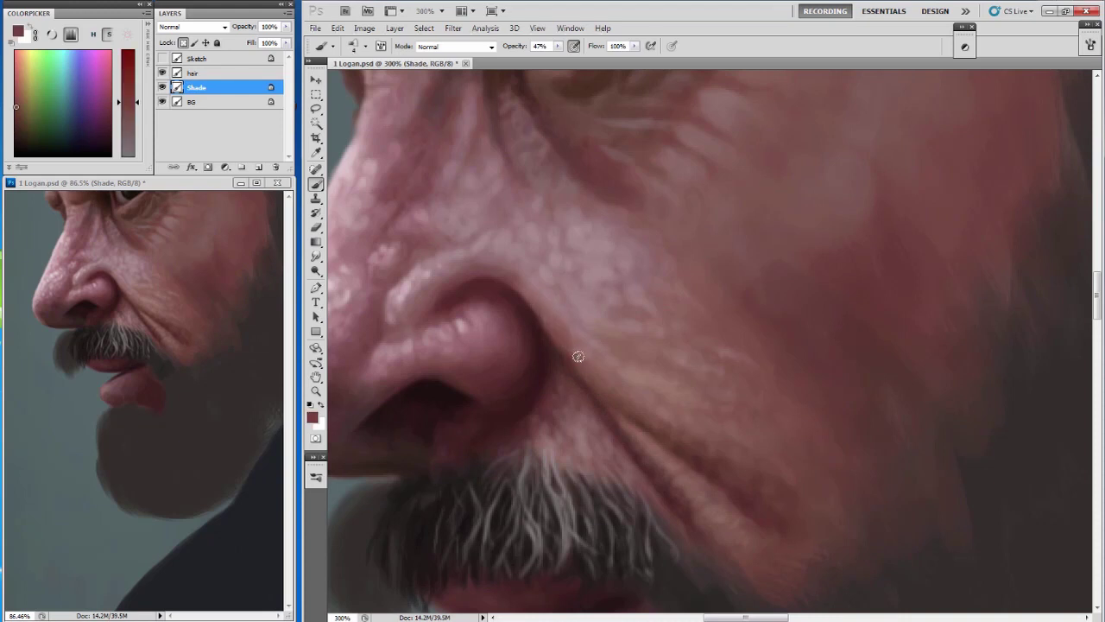
left_click(536, 316, "alt")
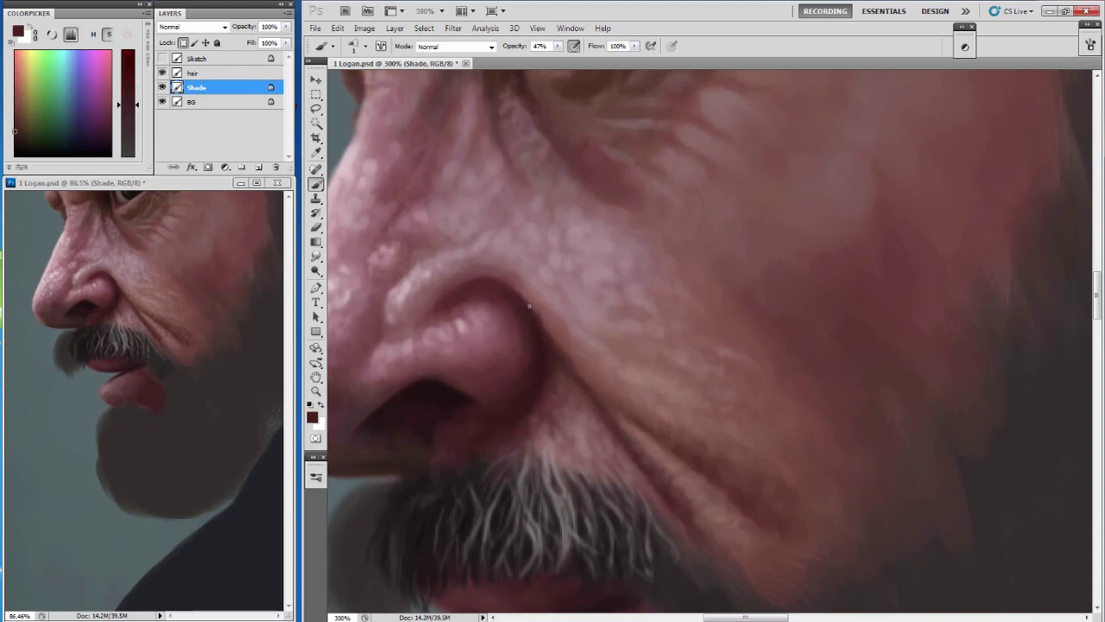
left_click(550, 324, "alt")
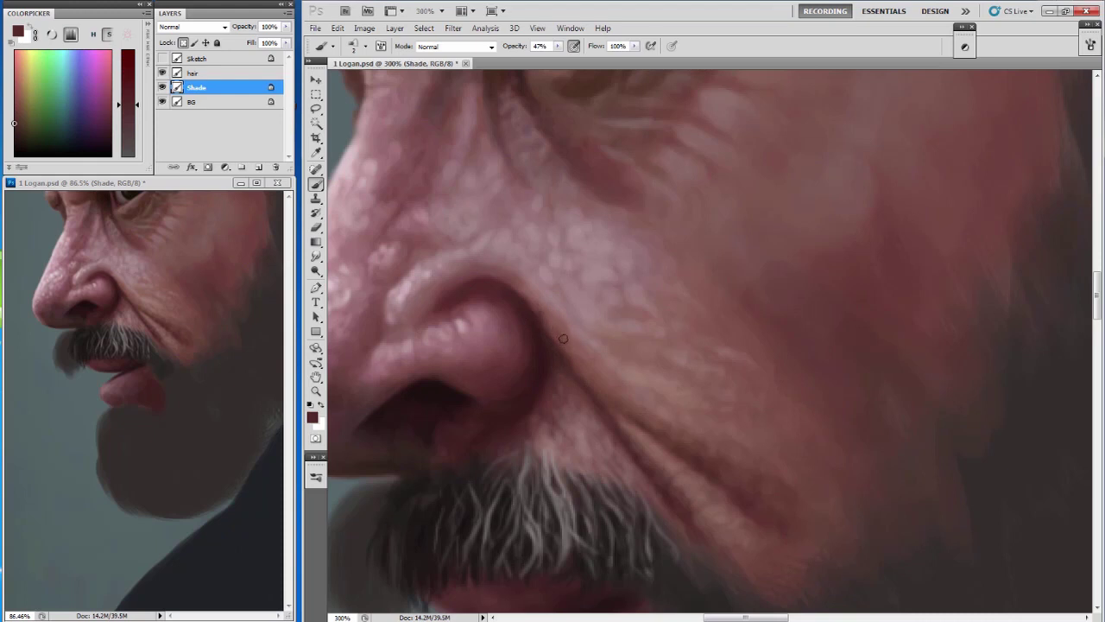
left_click(552, 255, "alt")
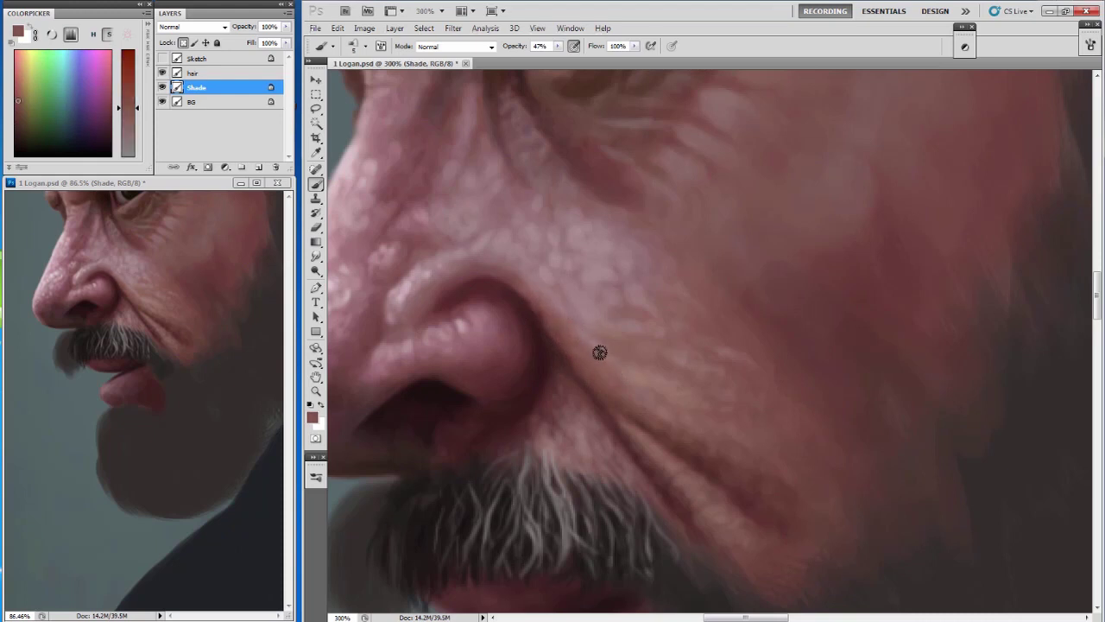
left_click(541, 285, "alt")
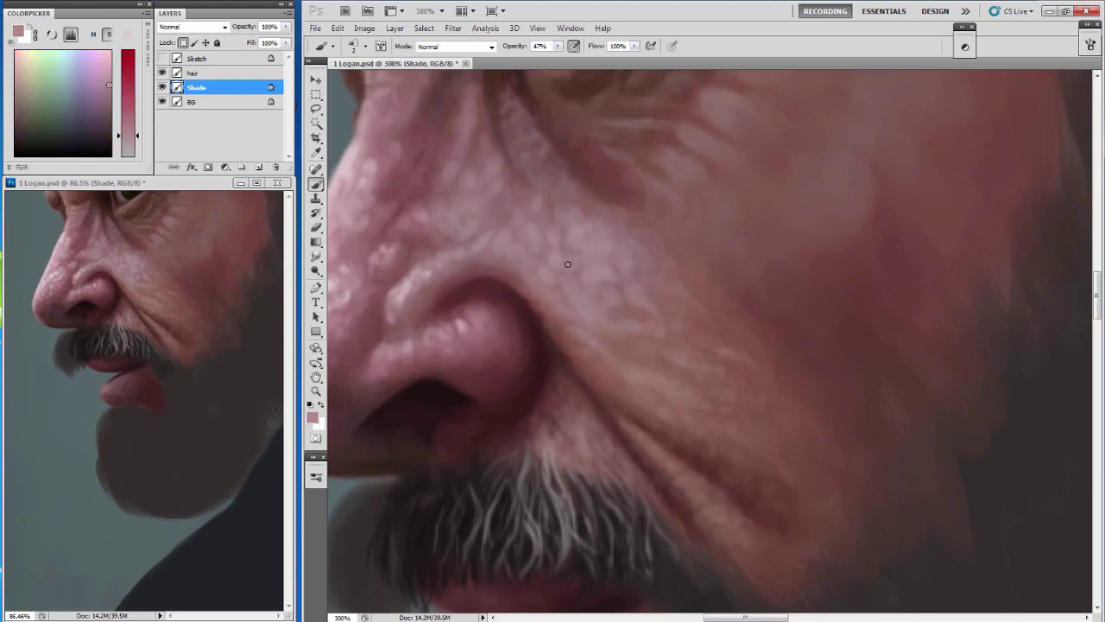
Centre the eye, sample the eyebrow's dark maroon, and show the Sketch layer again.
scroll(567, 263, "down", 2)
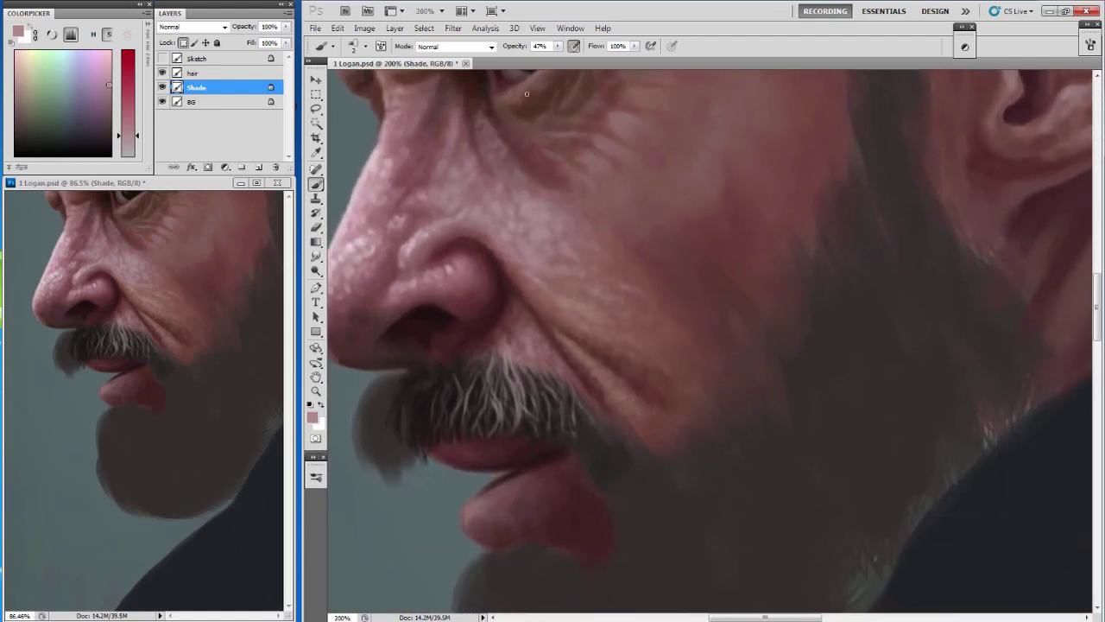
left_click_drag(526, 93, 578, 239)
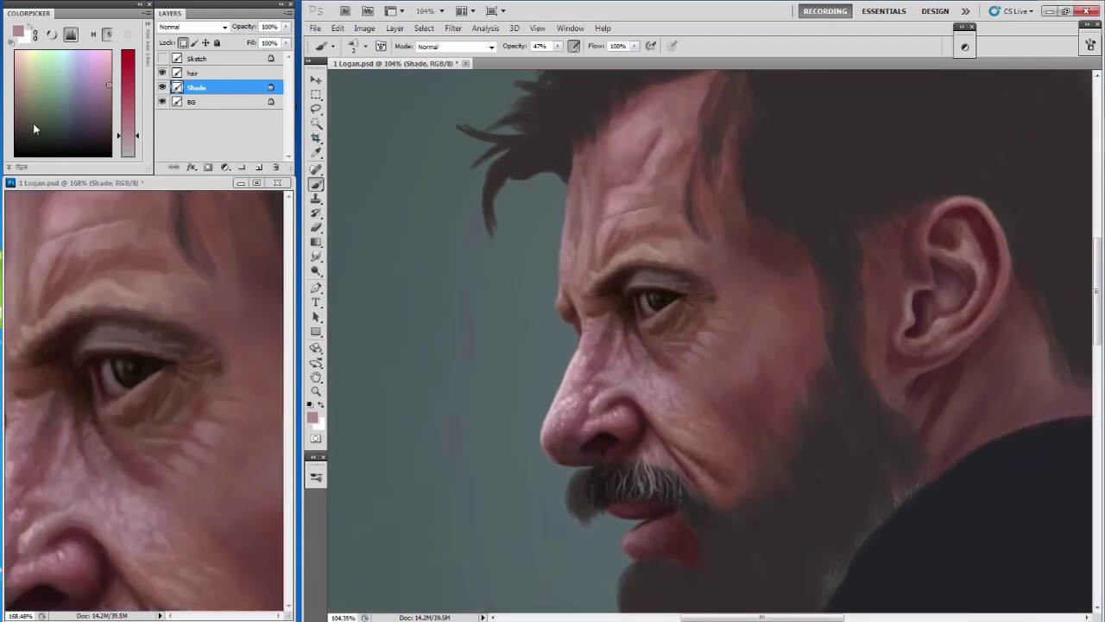
scroll(666, 320, "up", 5)
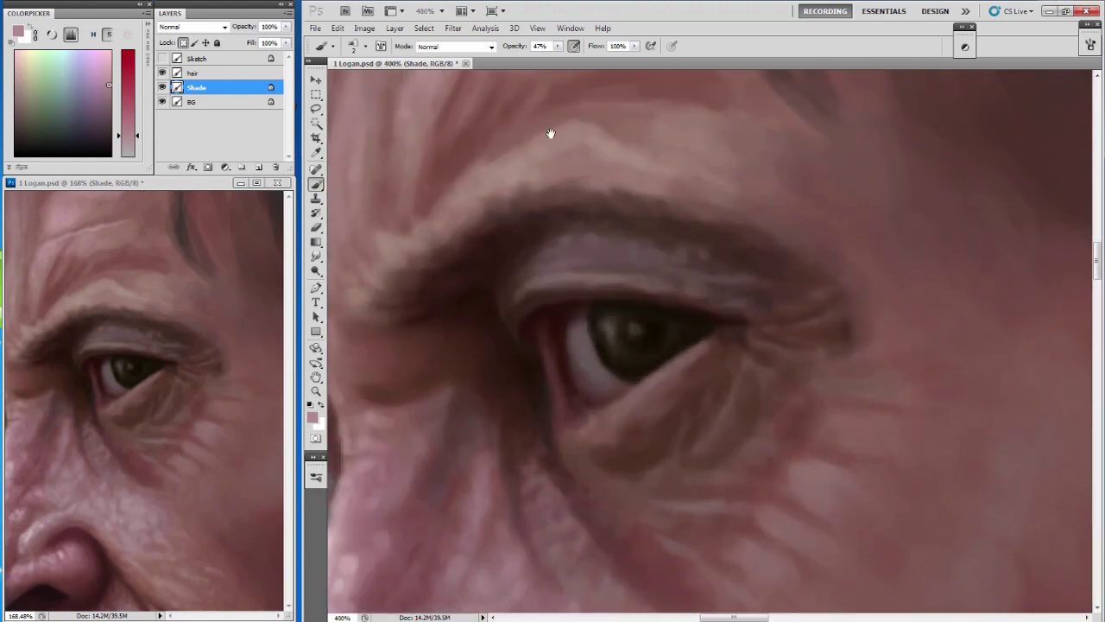
left_click_drag(529, 153, 512, 157)
left_click_drag(487, 236, 526, 251)
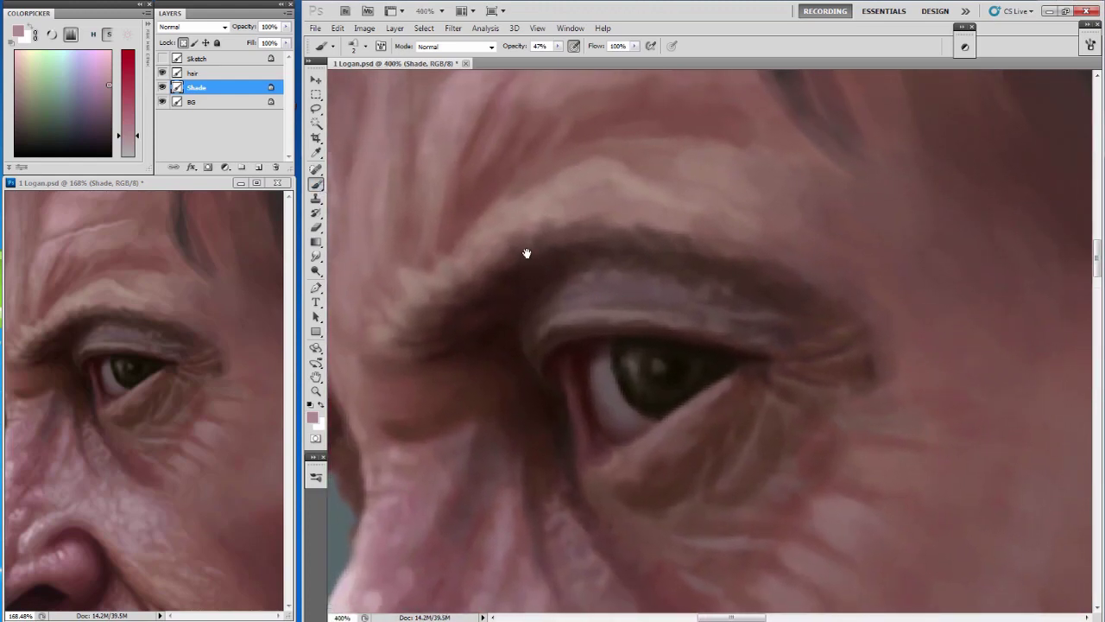
left_click(584, 234, "alt")
left_click(162, 58)
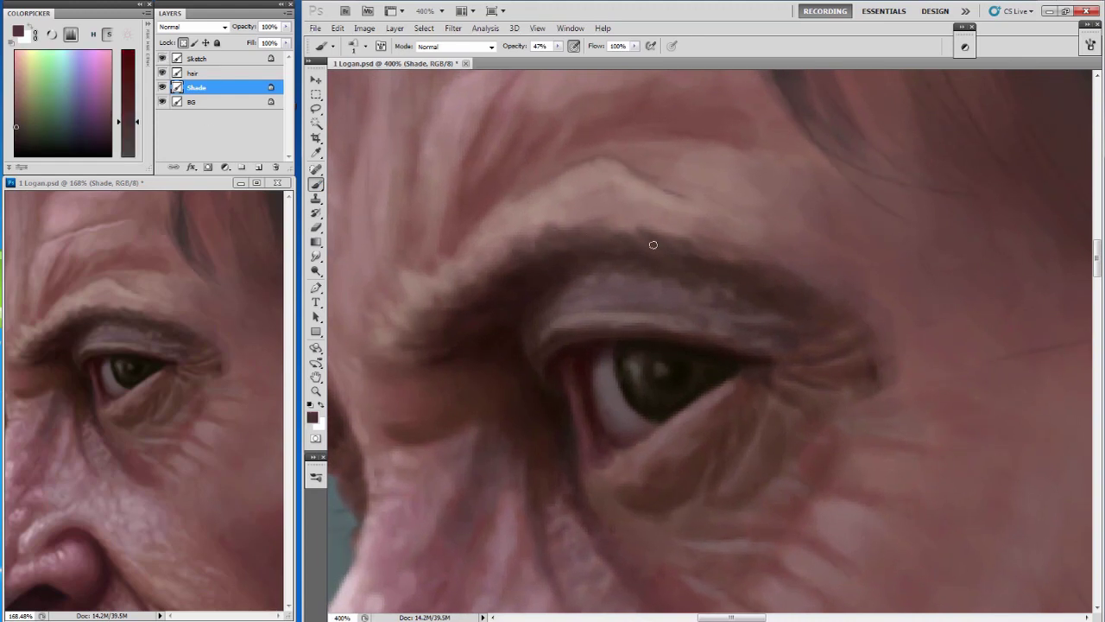
Sample darker maroon and mauve eyelid tones with a smaller brush.
left_click(629, 256, "alt")
key("bracketleft")
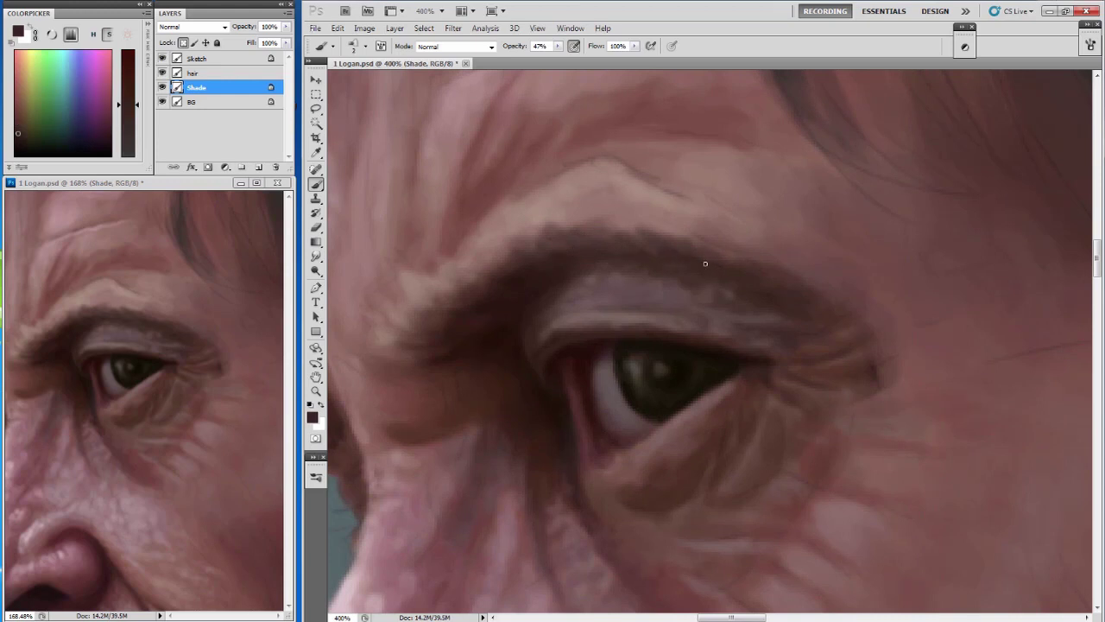
left_click(733, 281, "alt")
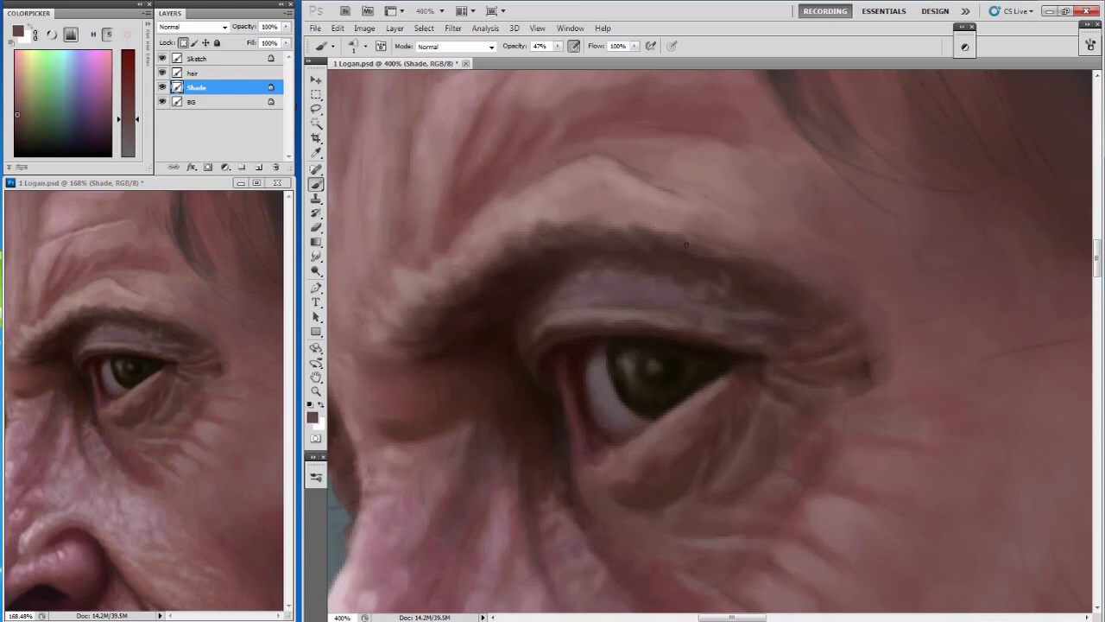
left_click_drag(664, 233, 655, 252)
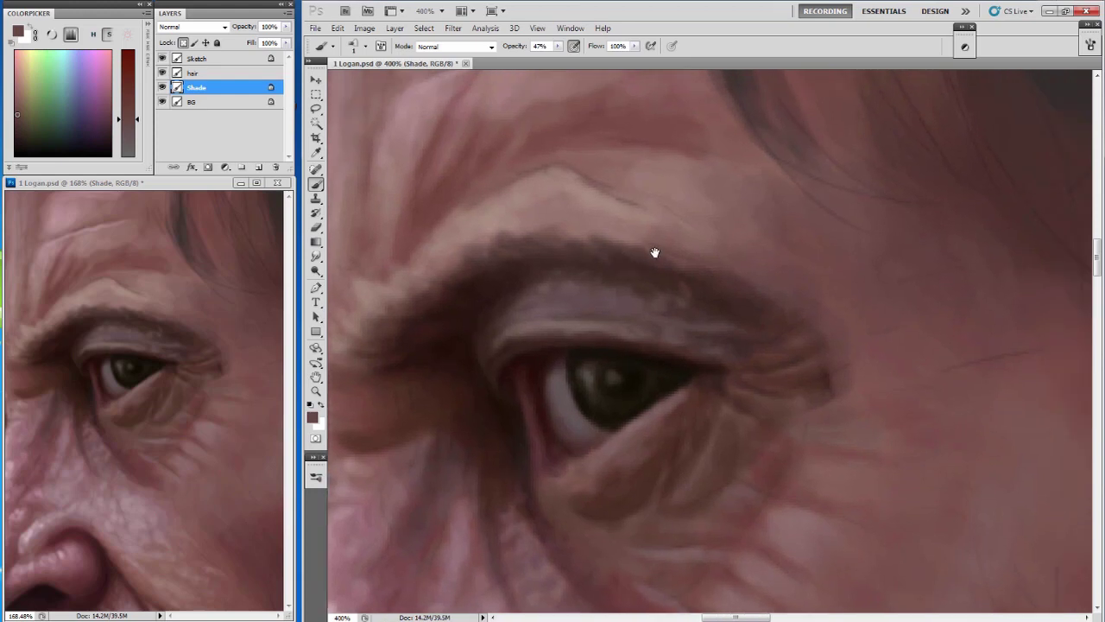
left_click(669, 292, "alt")
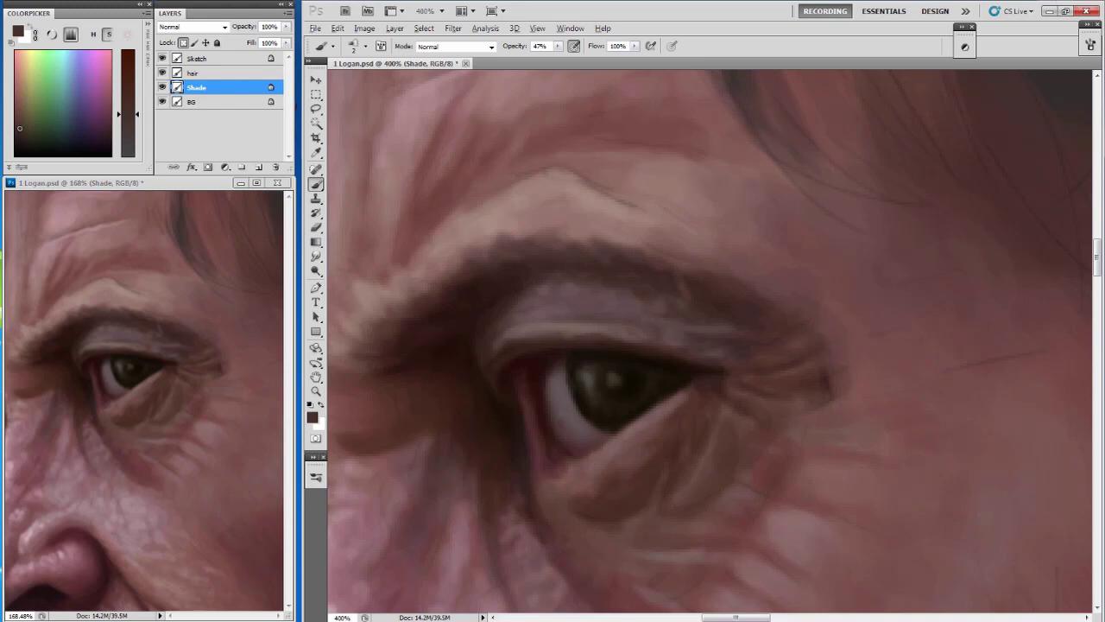
Choose a darker brown paint colour, then sample a slightly lighter forehead tone.
left_click(19, 132)
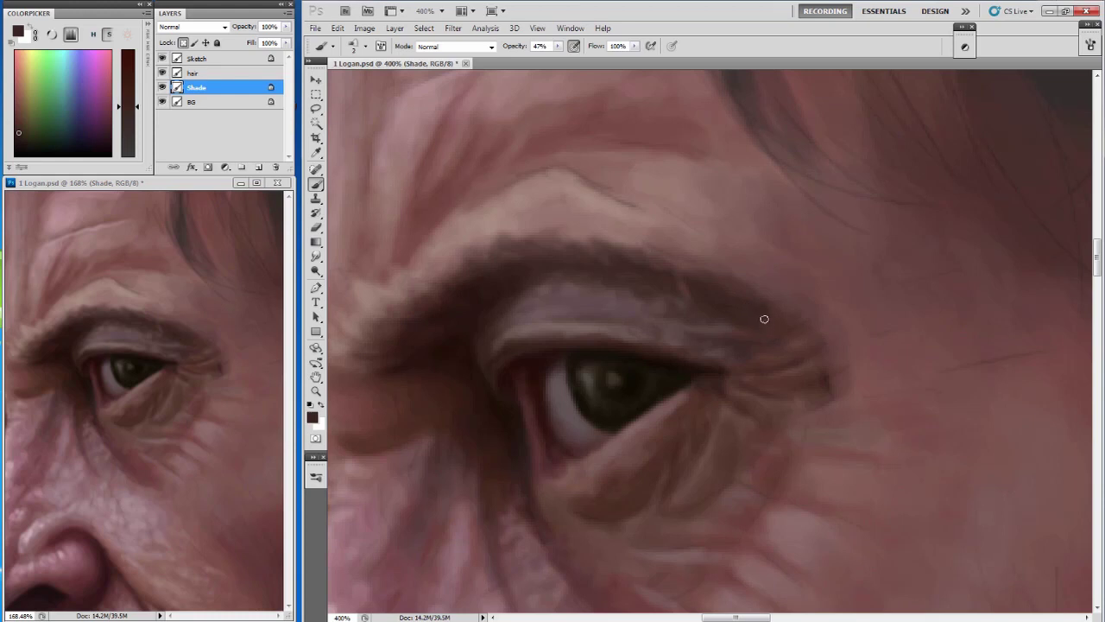
left_click(703, 290, "alt")
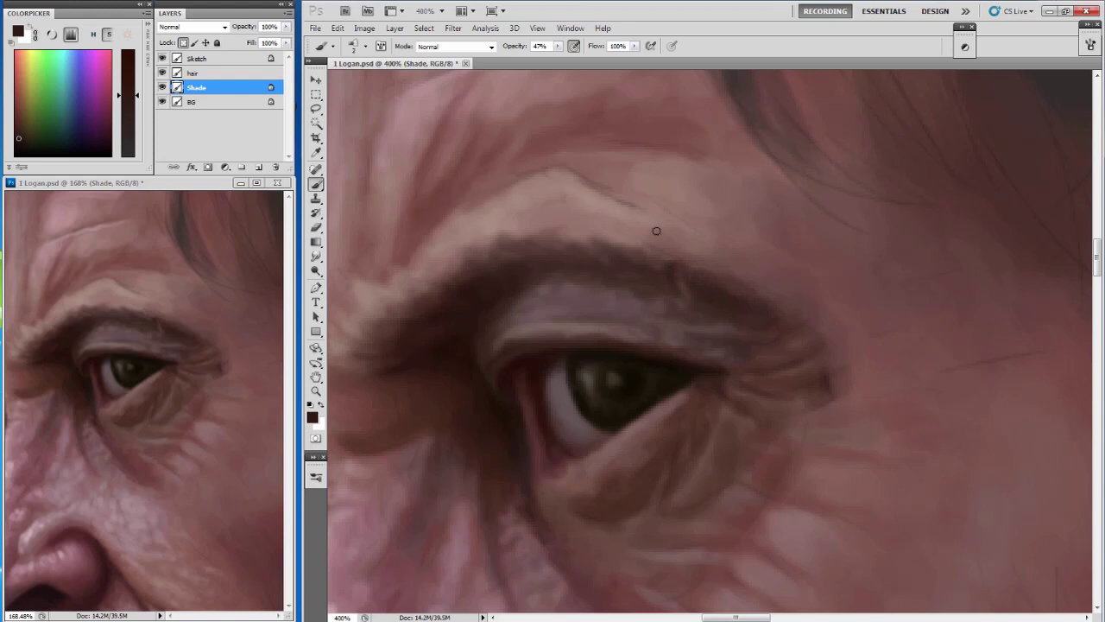
left_click(382, 193, "alt")
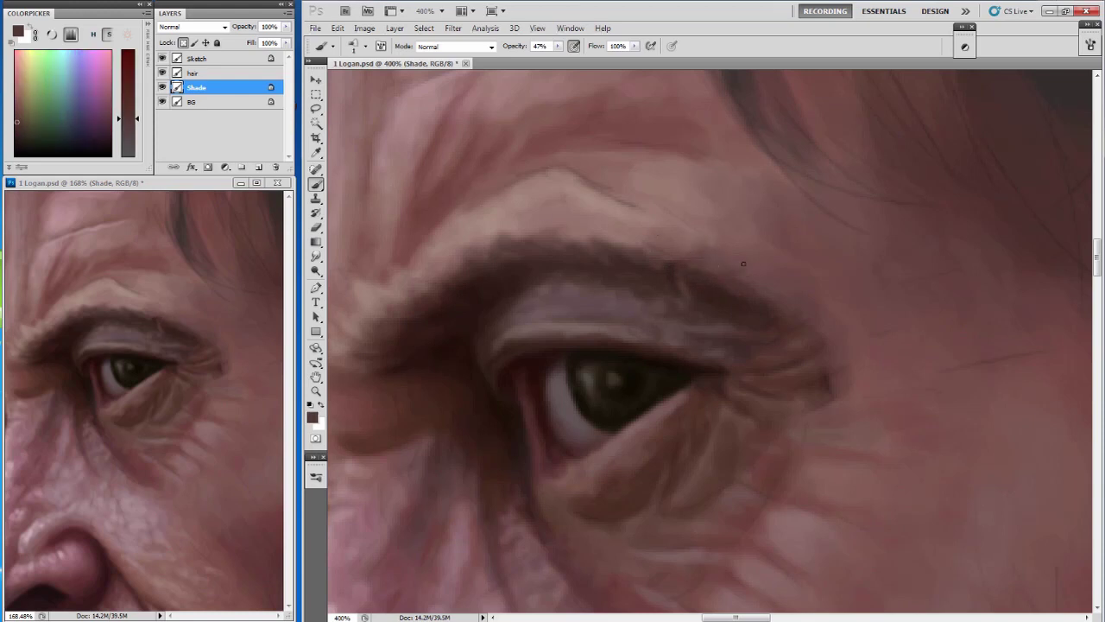
With a slightly larger brush, sample light pink and darker skin tones around the eyebrow.
key("]")
key("]")
key("]")
key("]")
left_click(616, 208, "alt")
left_click_drag(616, 208, 576, 205)
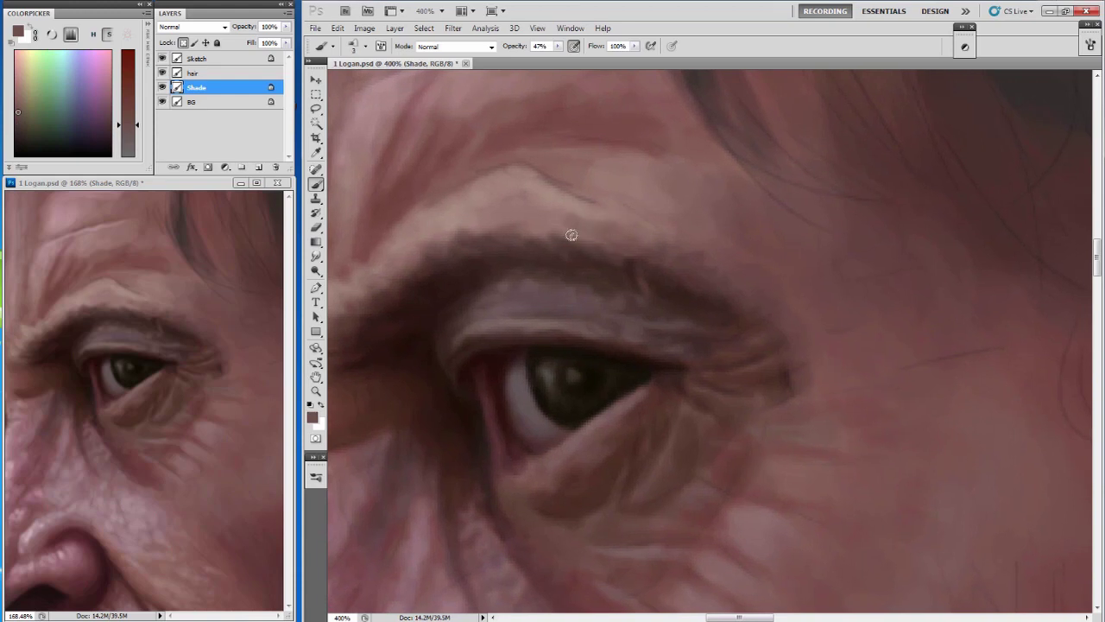
left_click(596, 252, "alt")
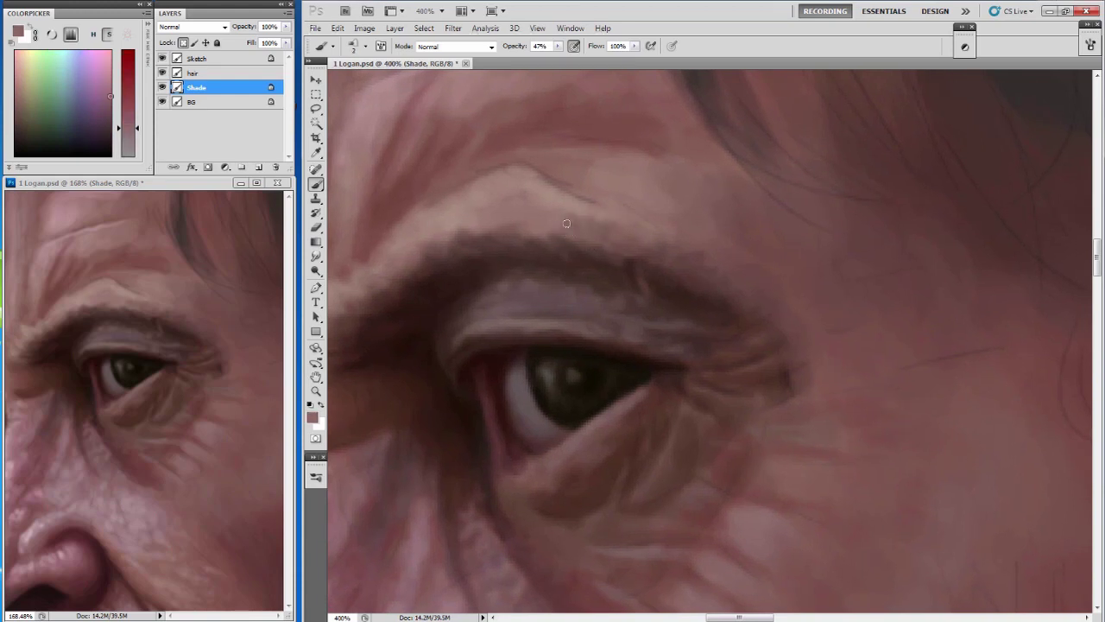
left_click(622, 240, "alt")
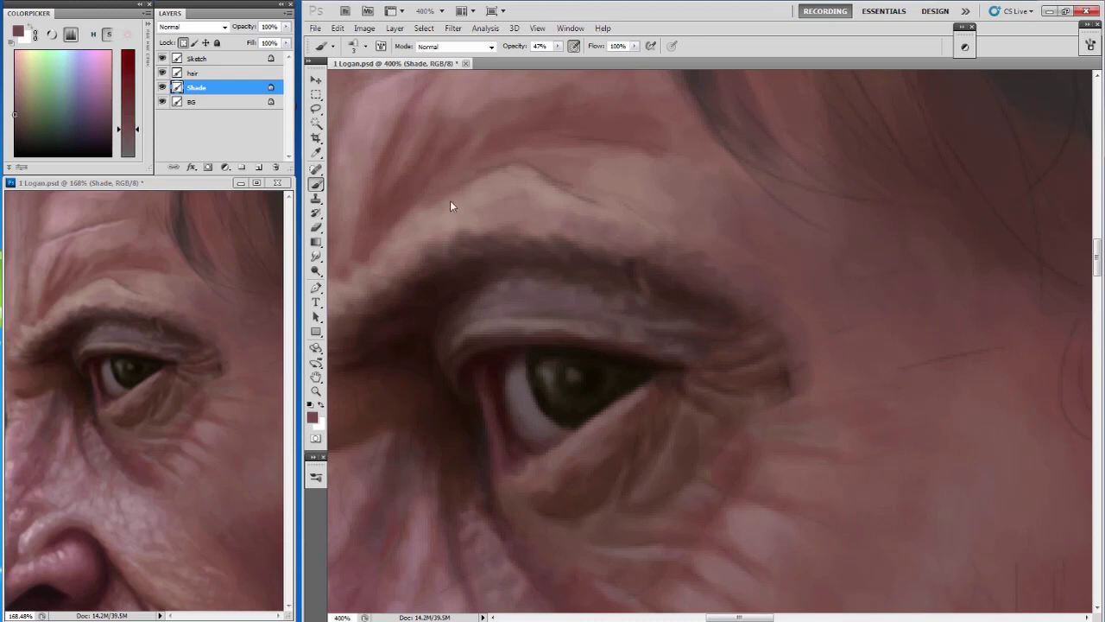
left_click(640, 252, "alt")
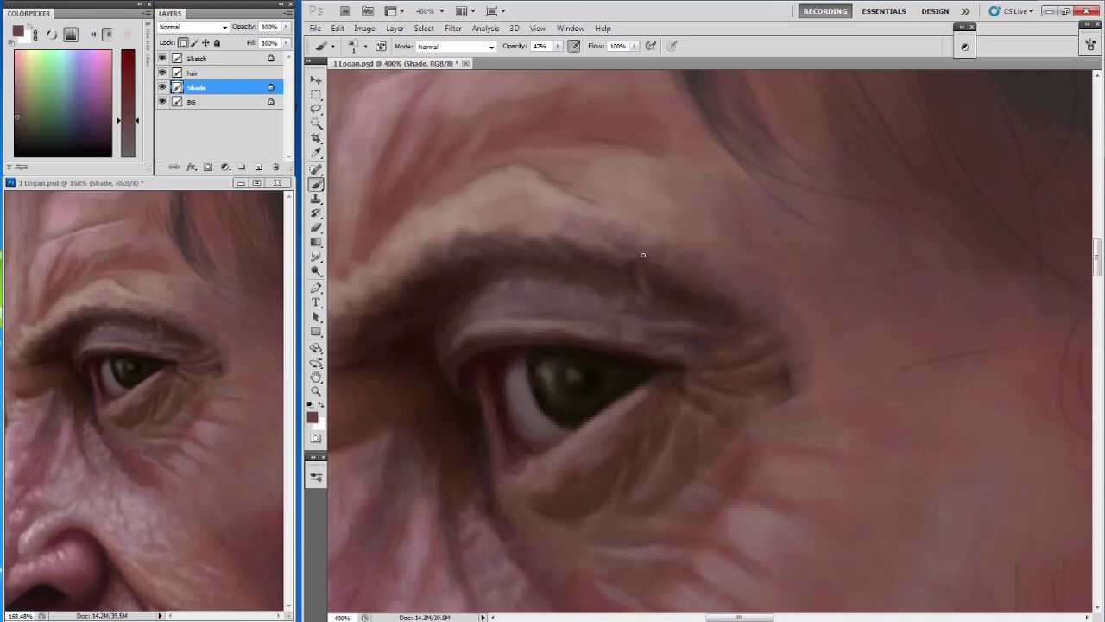
left_click(599, 247, "alt")
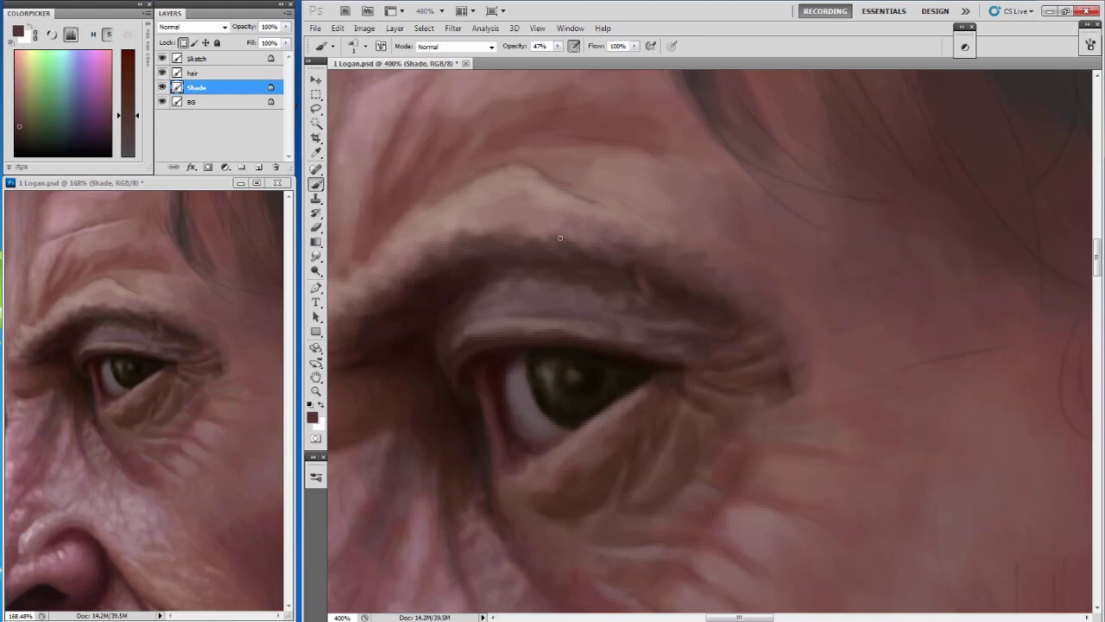
left_click_drag(565, 239, 624, 258)
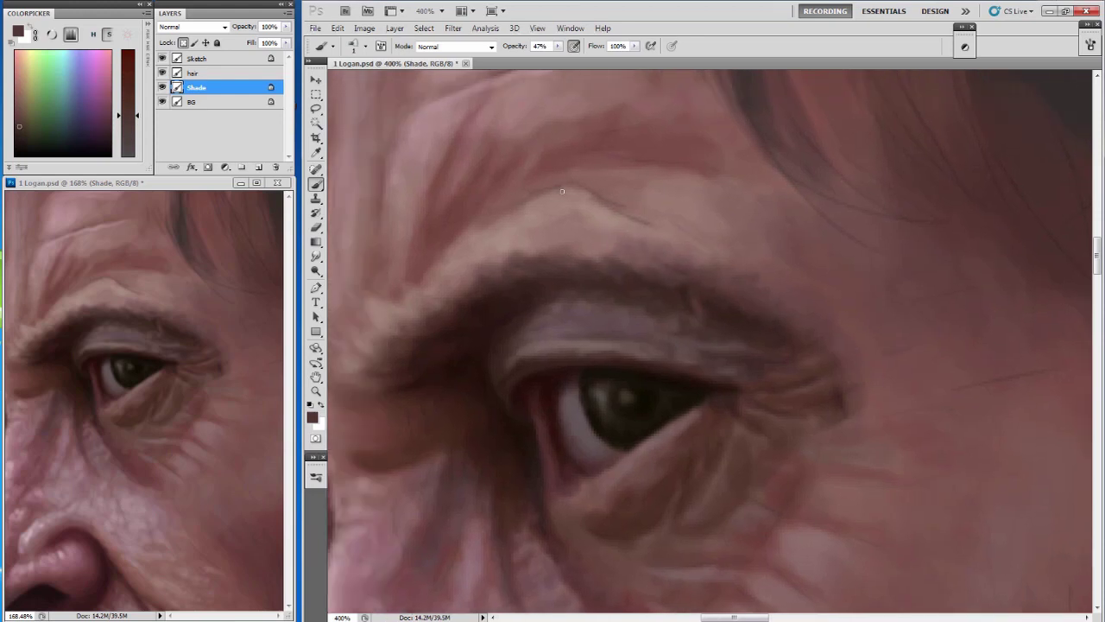
left_click(643, 233, "alt")
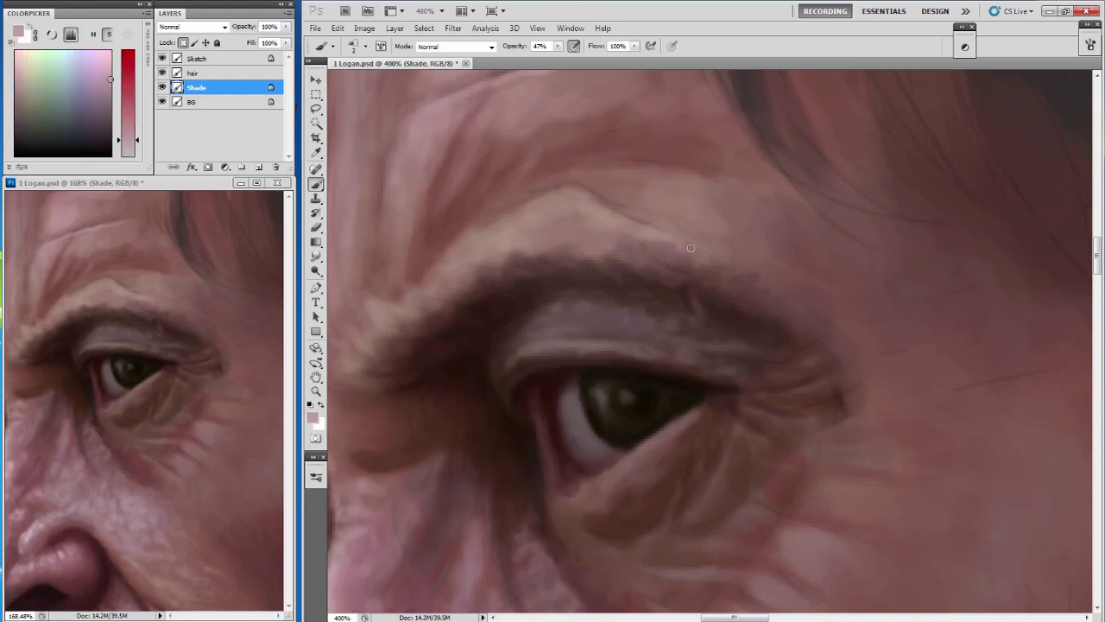
Set brush opacity to 54% and sample a dark reddish-brown from the brow skin.
left_click_drag(561, 50, 558, 72)
left_click(685, 249, "alt")
left_click_drag(686, 250, 647, 239)
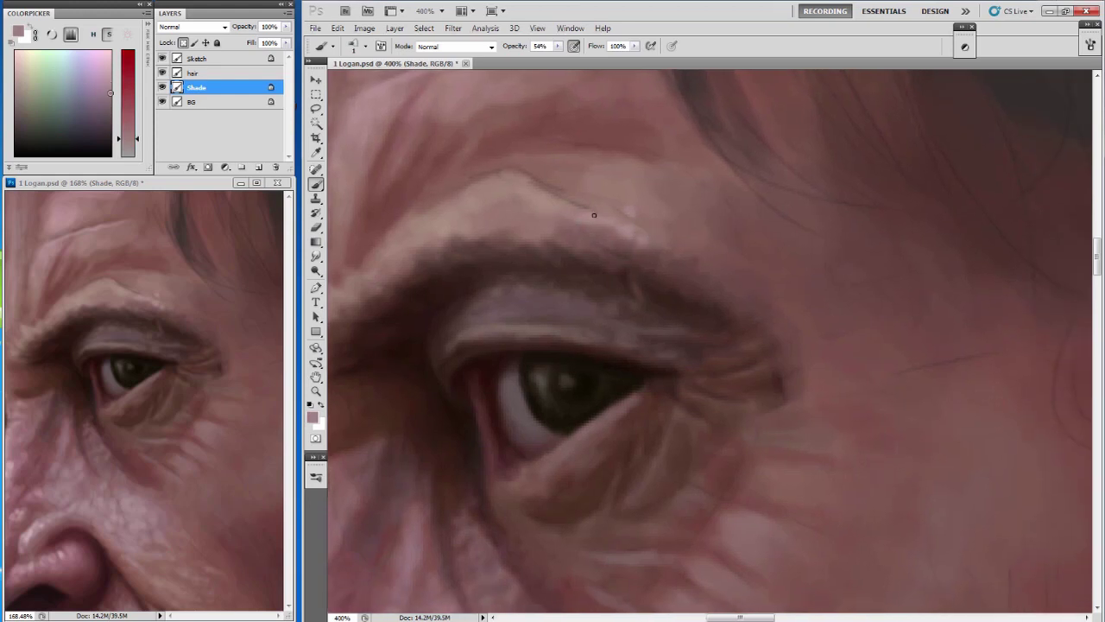
left_click_drag(594, 215, 616, 237)
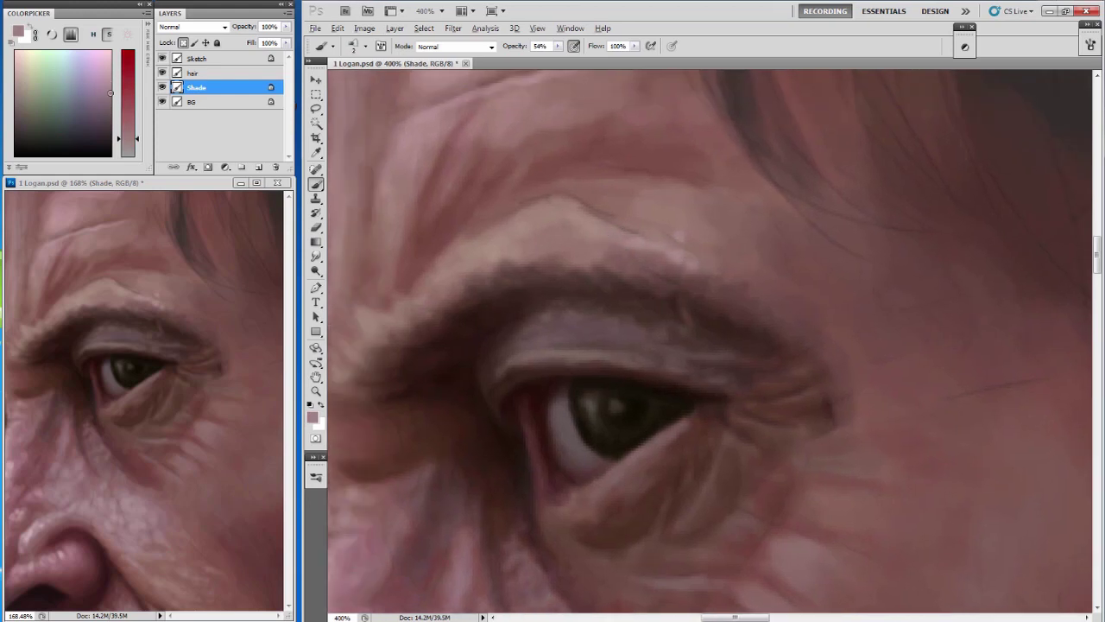
left_click(518, 285, "alt")
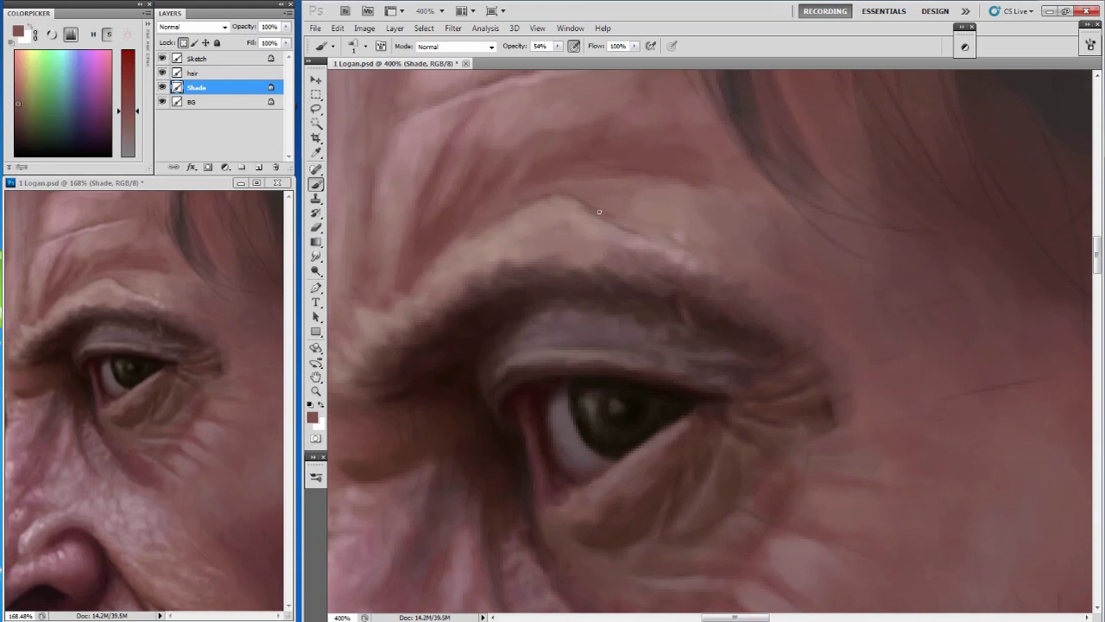
mouse_move(594, 212)
left_mouse_down()
mouse_move(595, 200)
mouse_move(675, 232)
left_mouse_up()
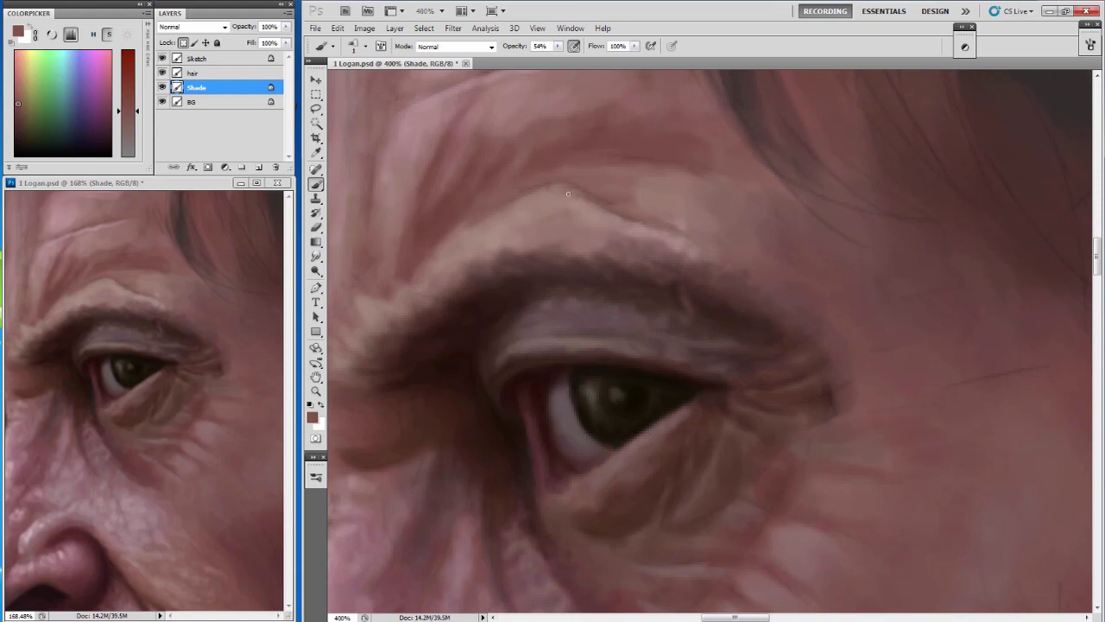
Darken the brow highlight's top edge and add small pink highlights on the brow.
left_click_drag(583, 192, 554, 200)
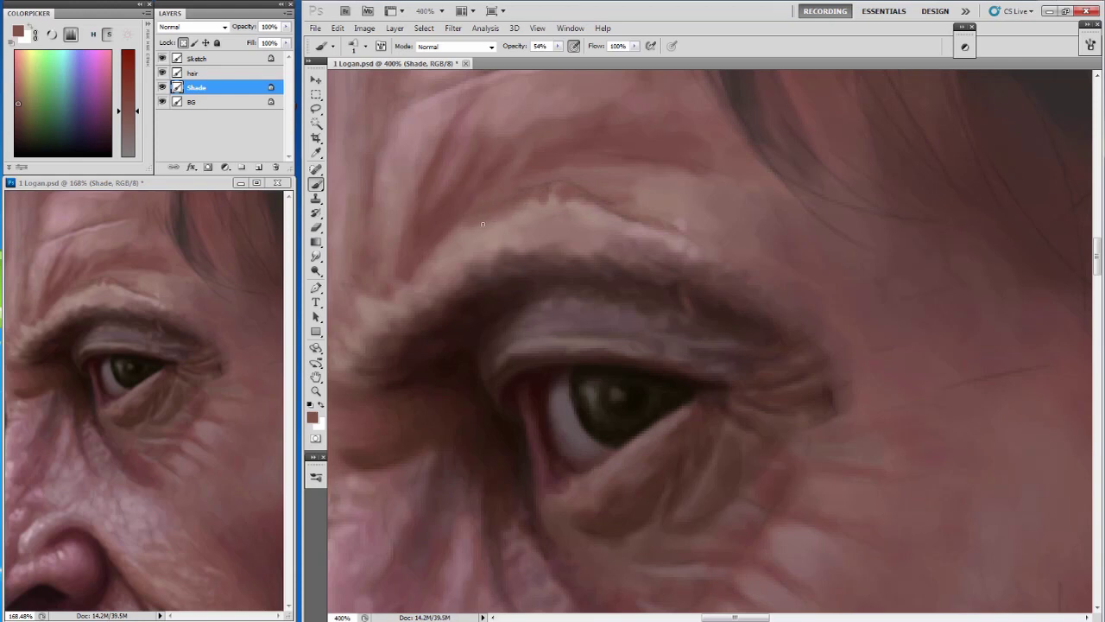
left_click_drag(483, 224, 472, 226)
left_click(417, 230, "alt")
left_click(466, 229, "alt")
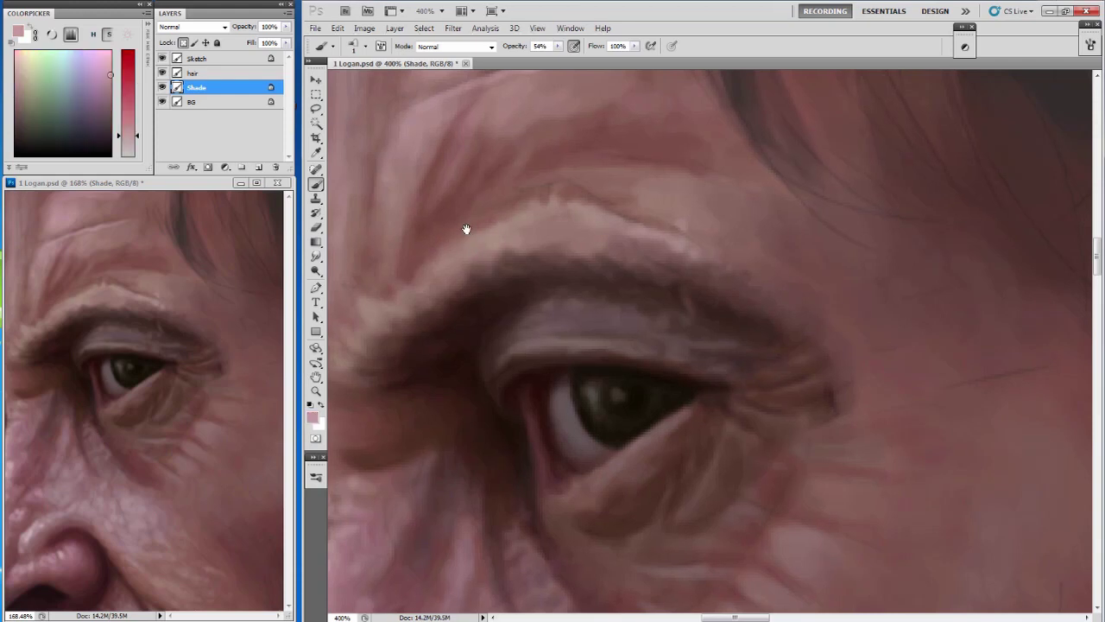
mouse_move(484, 239)
left_mouse_down()
mouse_move(482, 230)
mouse_move(529, 222)
left_mouse_up()
left_click_drag(576, 208, 577, 218)
left_click(578, 218, "alt")
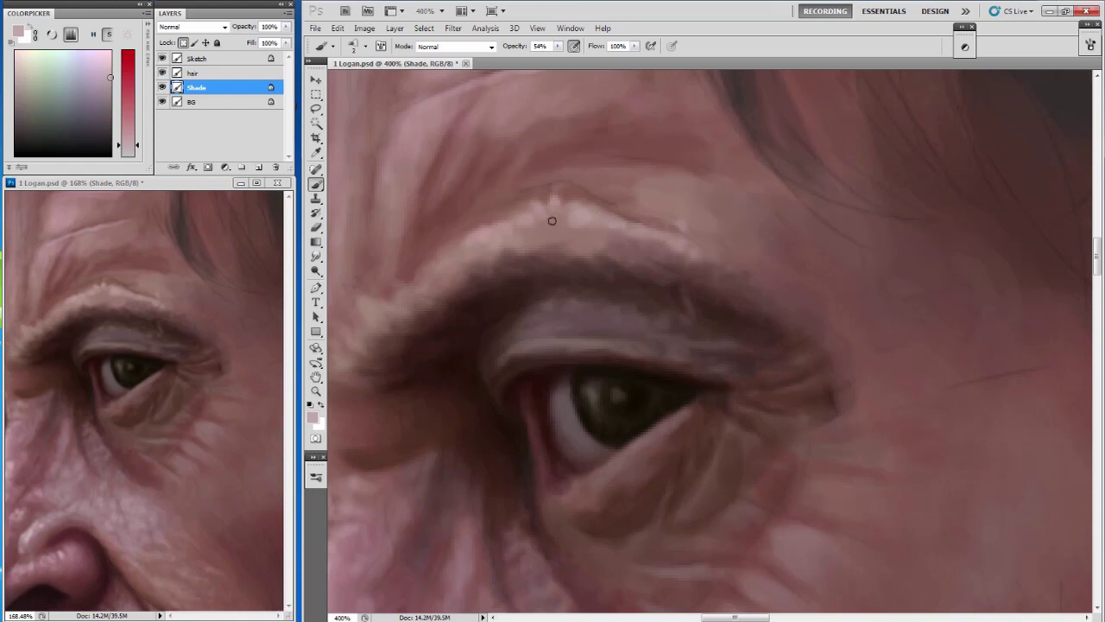
left_click_drag(554, 218, 565, 213)
Sample dark reddish-brown and dark brown tones from the brow skin and eyelid crease.
left_click(549, 236, "alt")
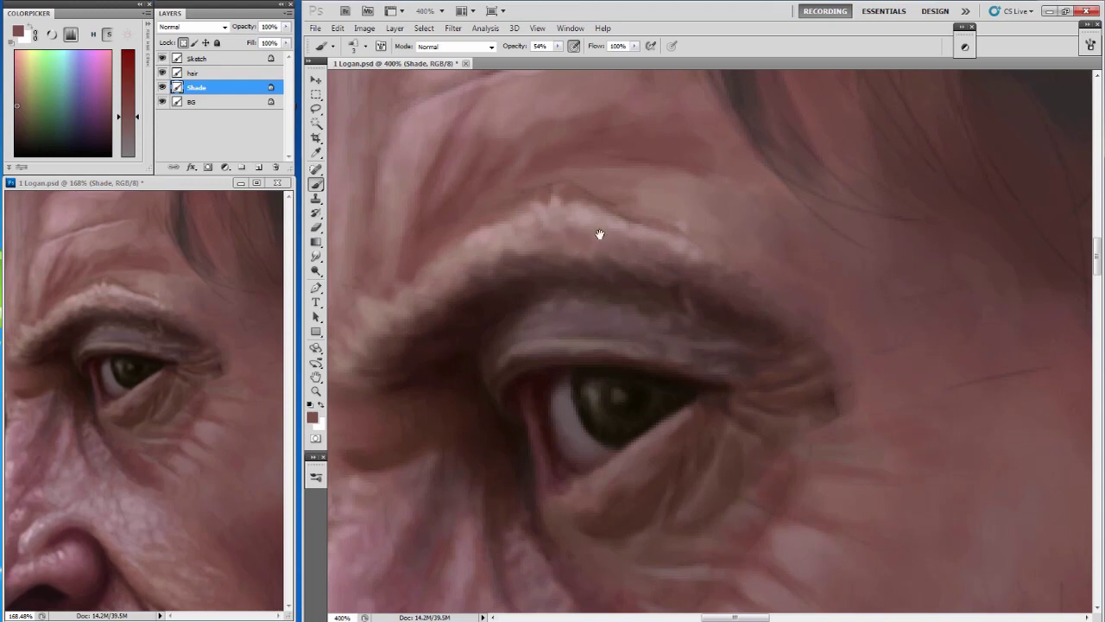
scroll(599, 234, "right", 1)
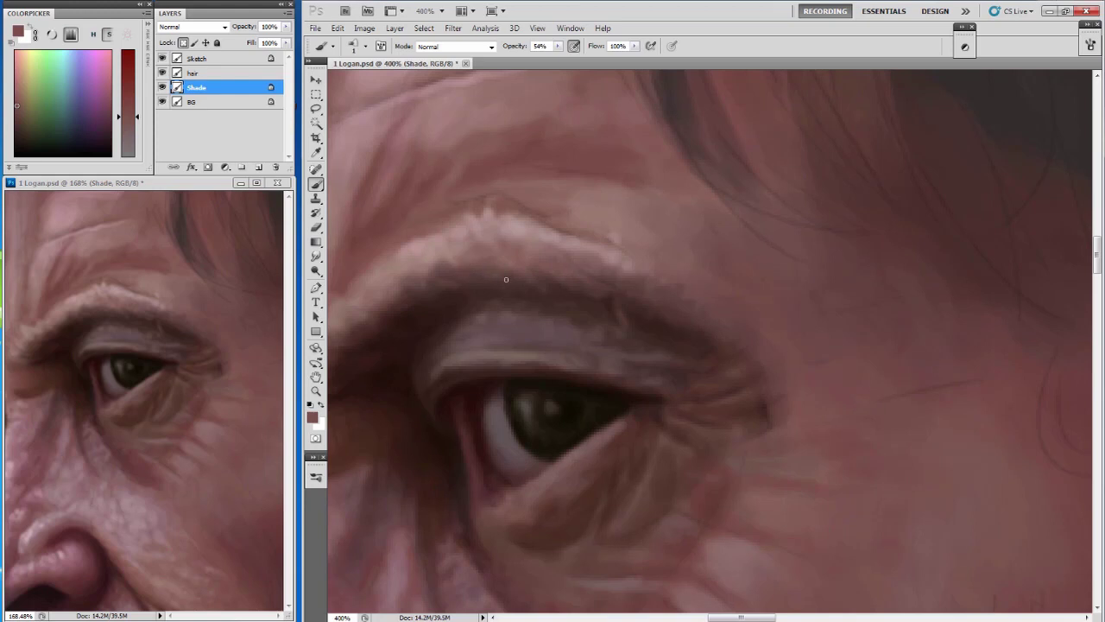
mouse_move(481, 203)
left_mouse_down()
mouse_move(533, 231)
mouse_move(520, 199)
left_mouse_up()
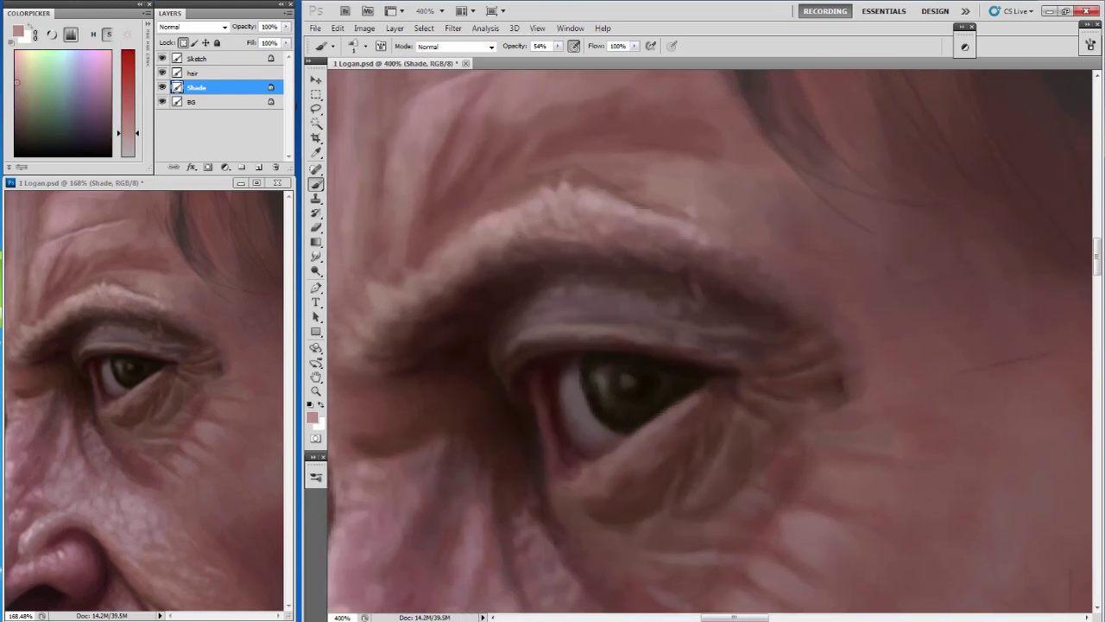
left_click(471, 242, "alt")
left_click(488, 260, "alt")
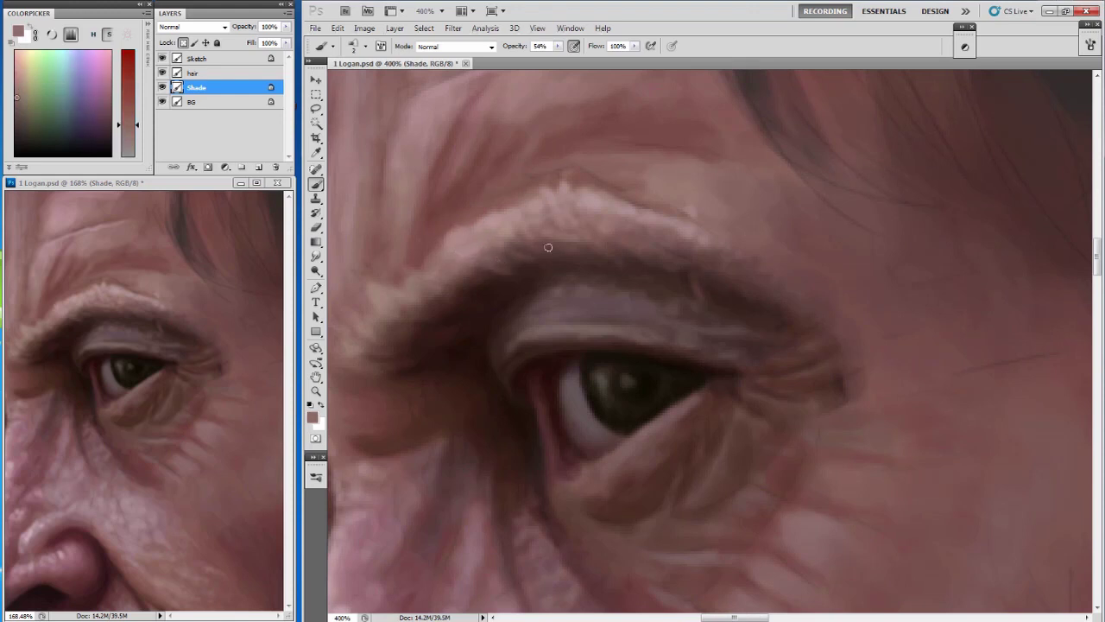
left_click_drag(492, 281, 504, 259)
left_click(504, 259, "alt")
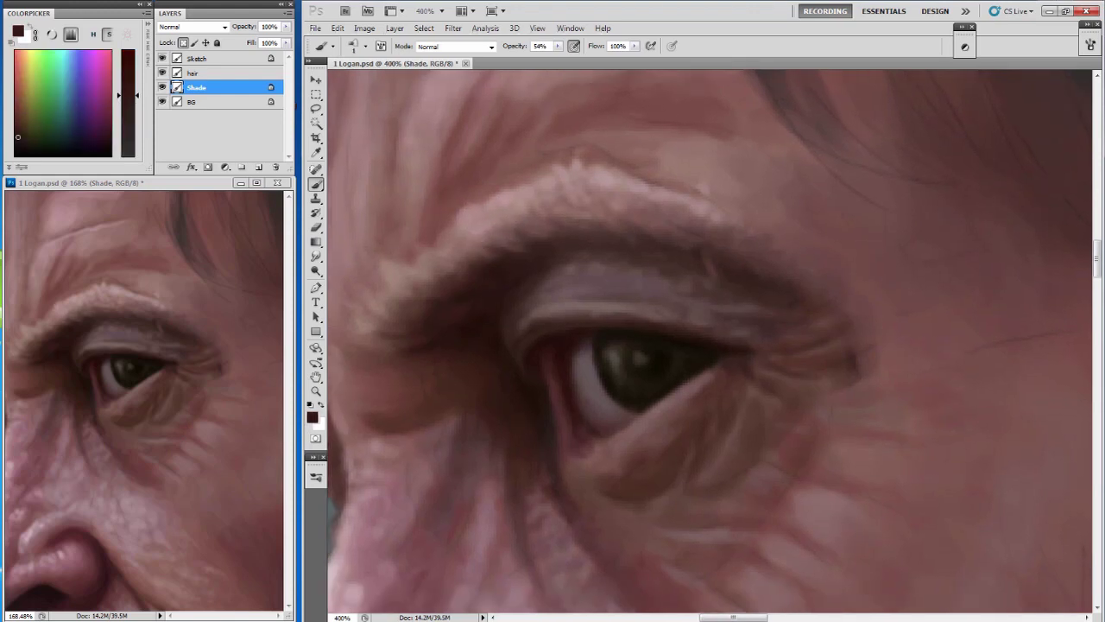
left_click(489, 231, "alt")
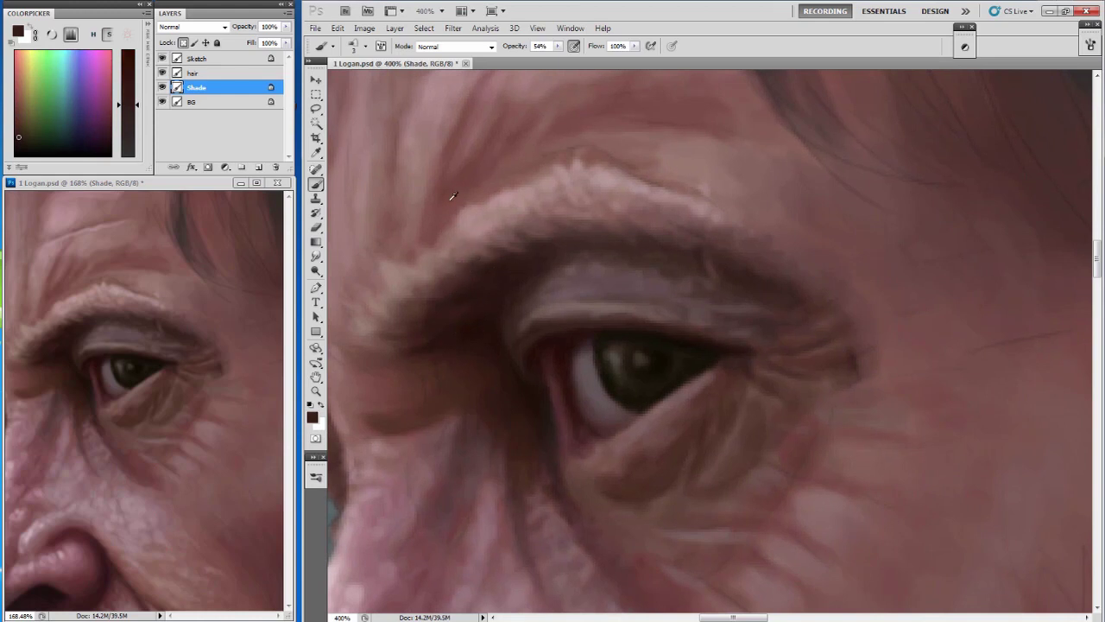
left_click(462, 274, "alt")
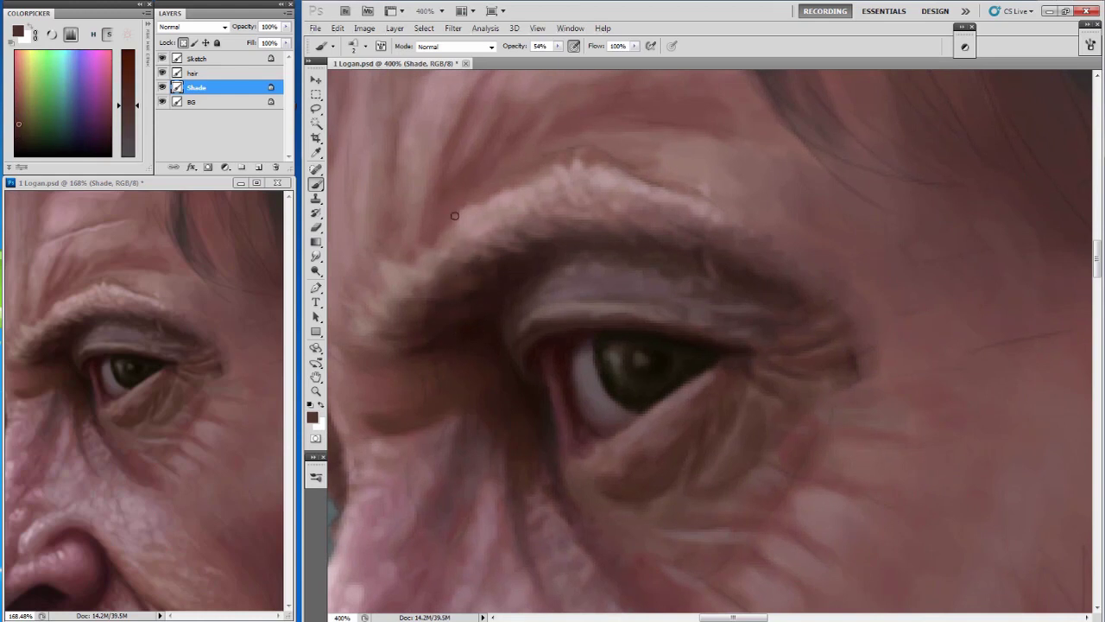
left_click(464, 298, "alt")
left_click(486, 323, "alt")
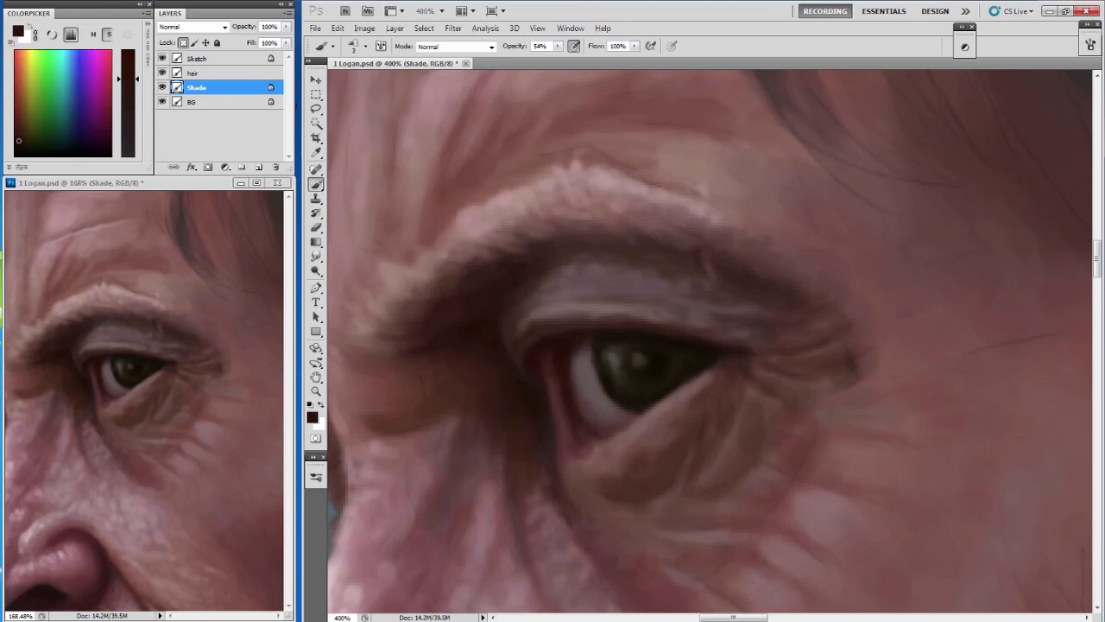
left_click(435, 256, "alt")
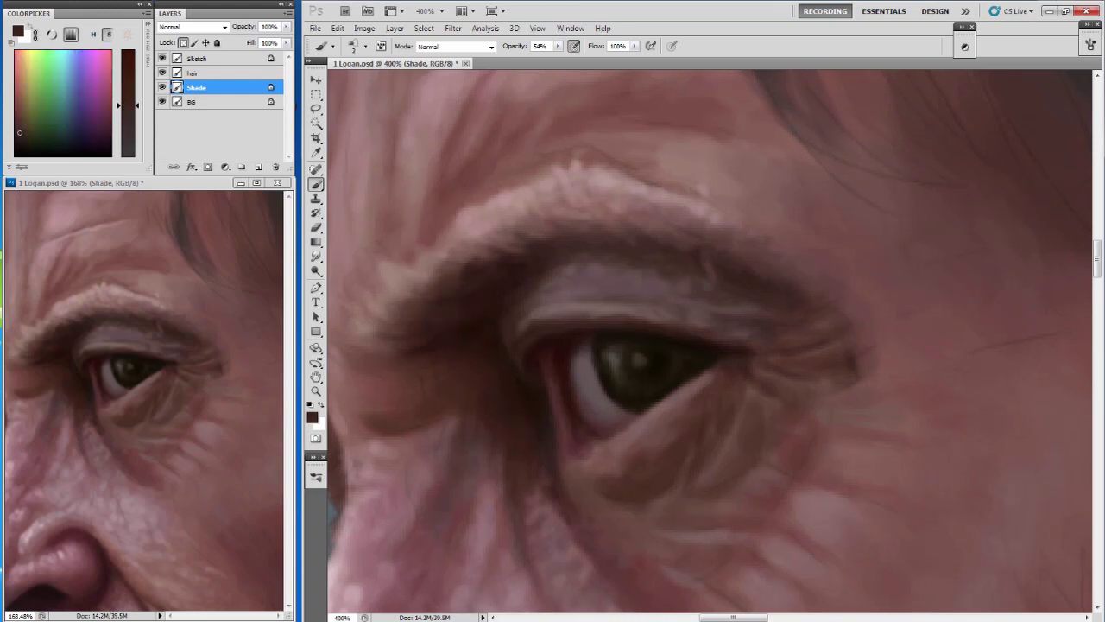
With a smaller brush, paint darker brown strokes under the eyebrow.
left_click_drag(399, 319, 410, 302)
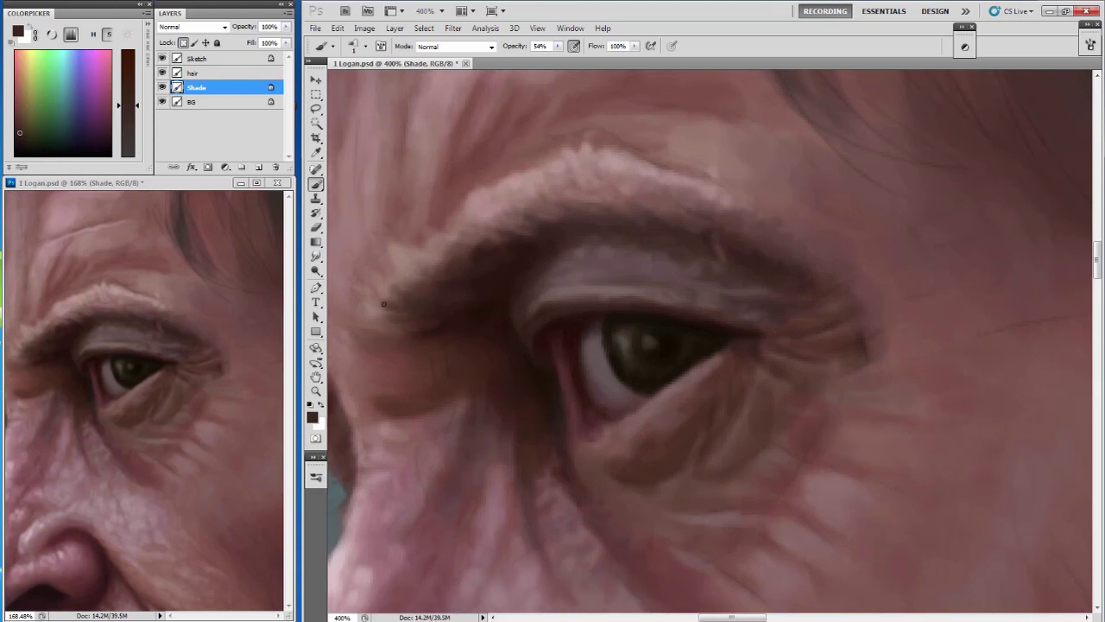
left_click(482, 275, "alt")
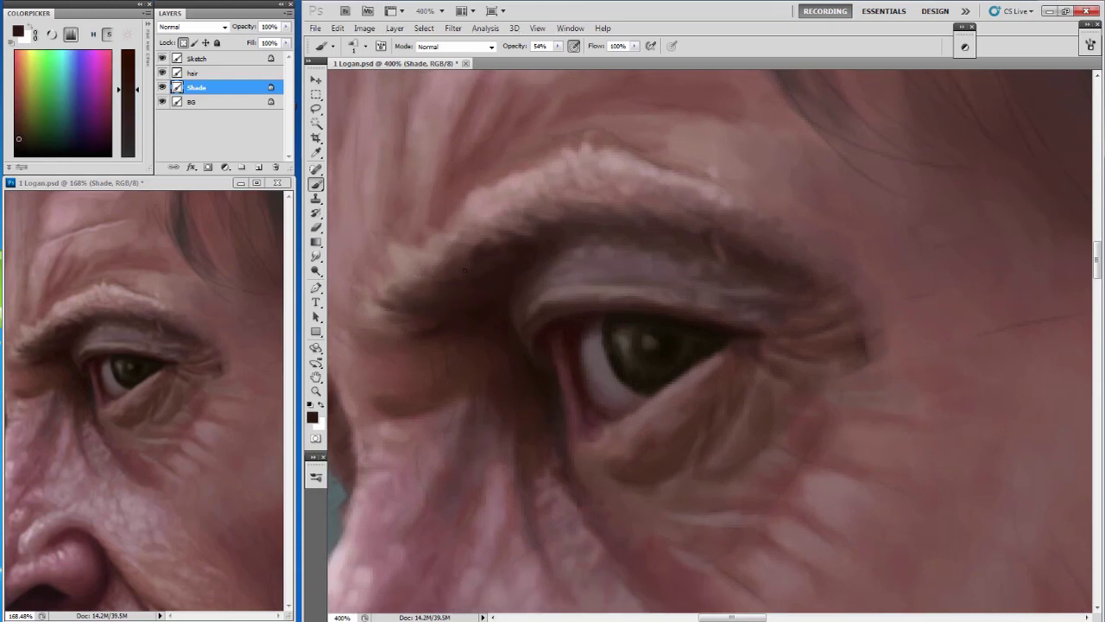
left_click(486, 299, "alt")
key("bracketleft")
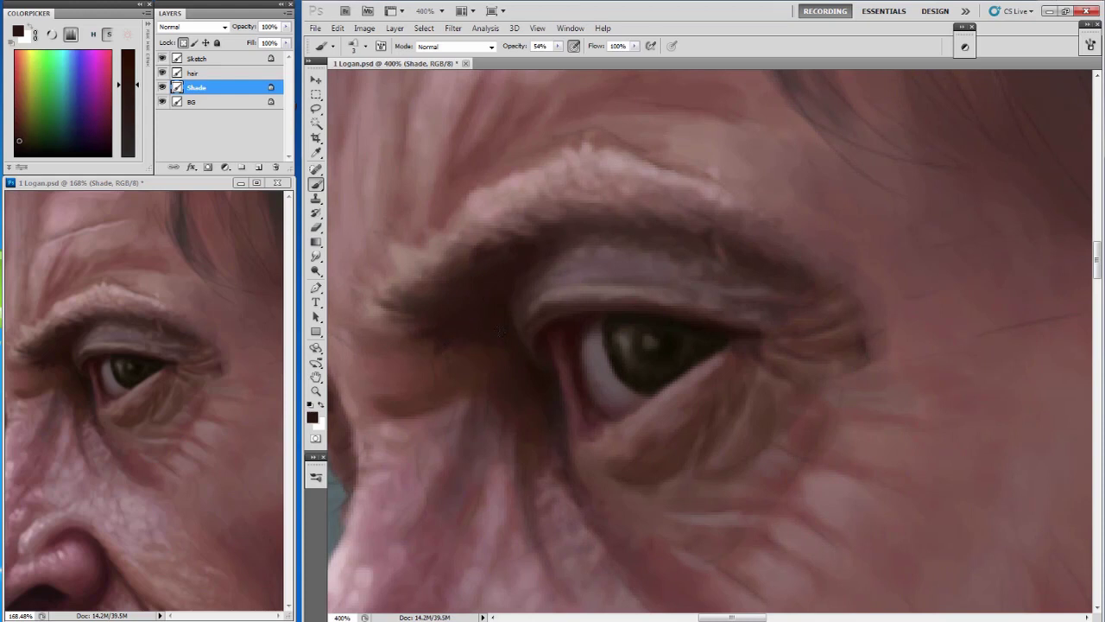
left_click(438, 363, "alt")
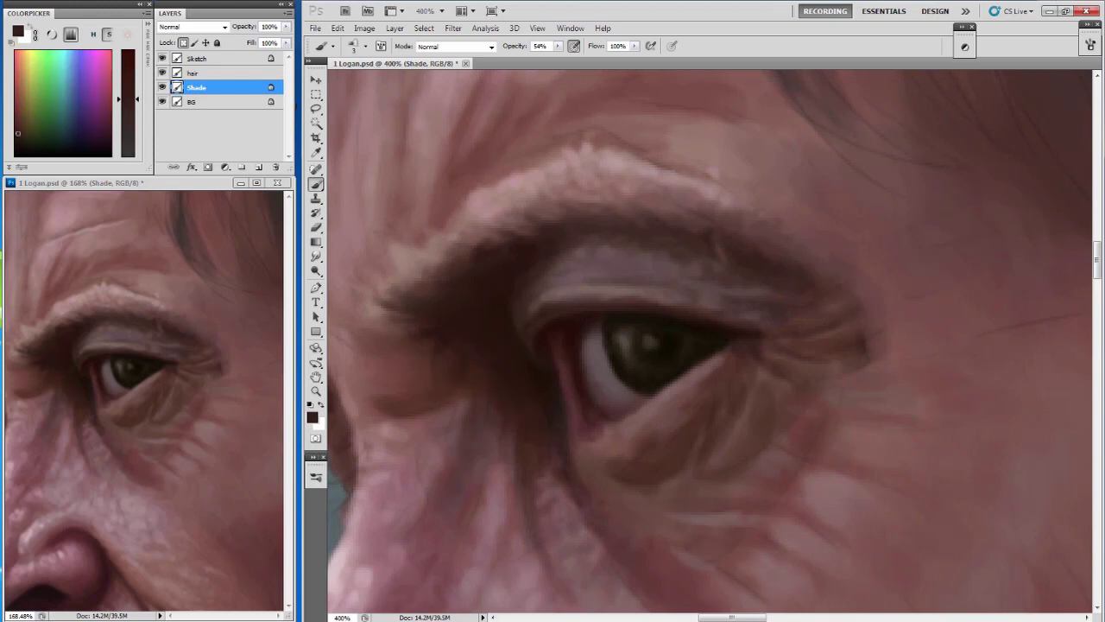
left_click(478, 321, "alt")
left_click_drag(457, 253, 469, 260)
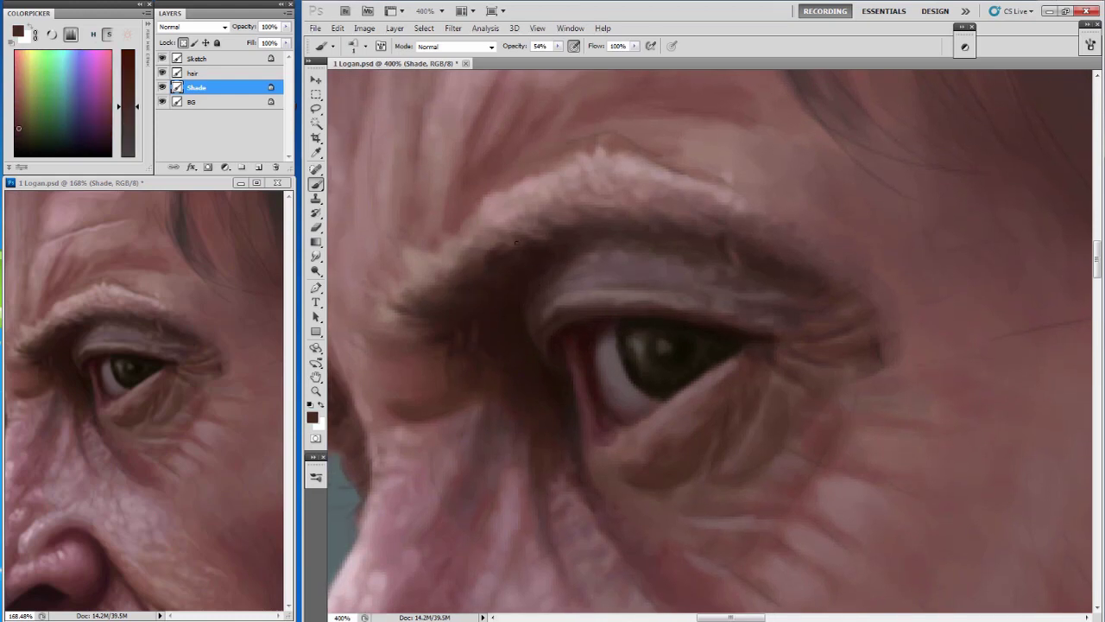
left_click(562, 222, "alt")
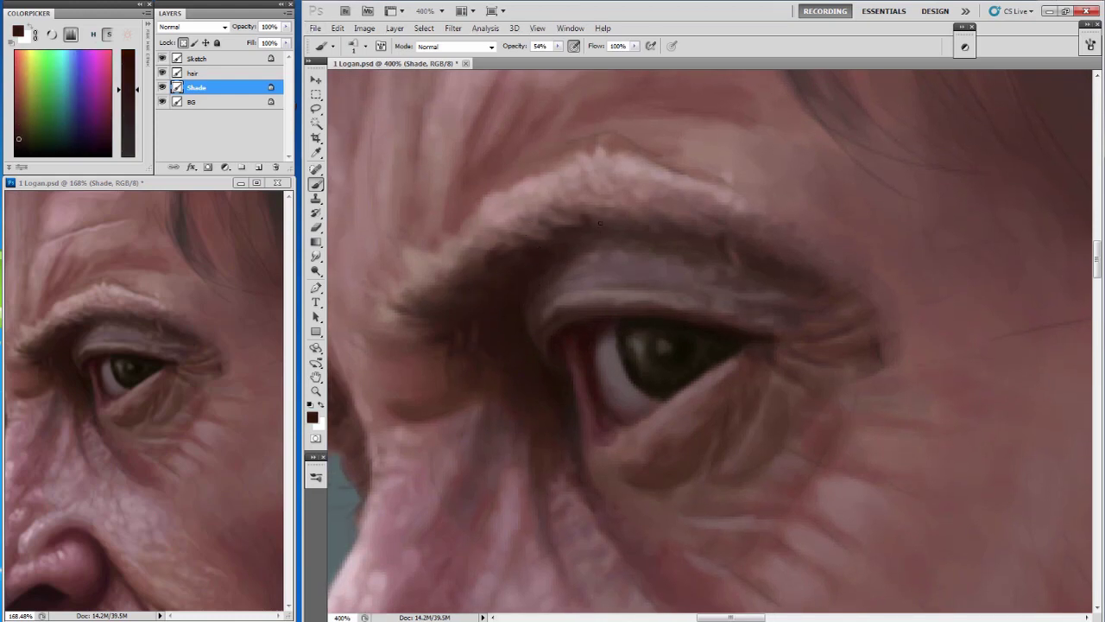
left_click_drag(600, 223, 572, 221)
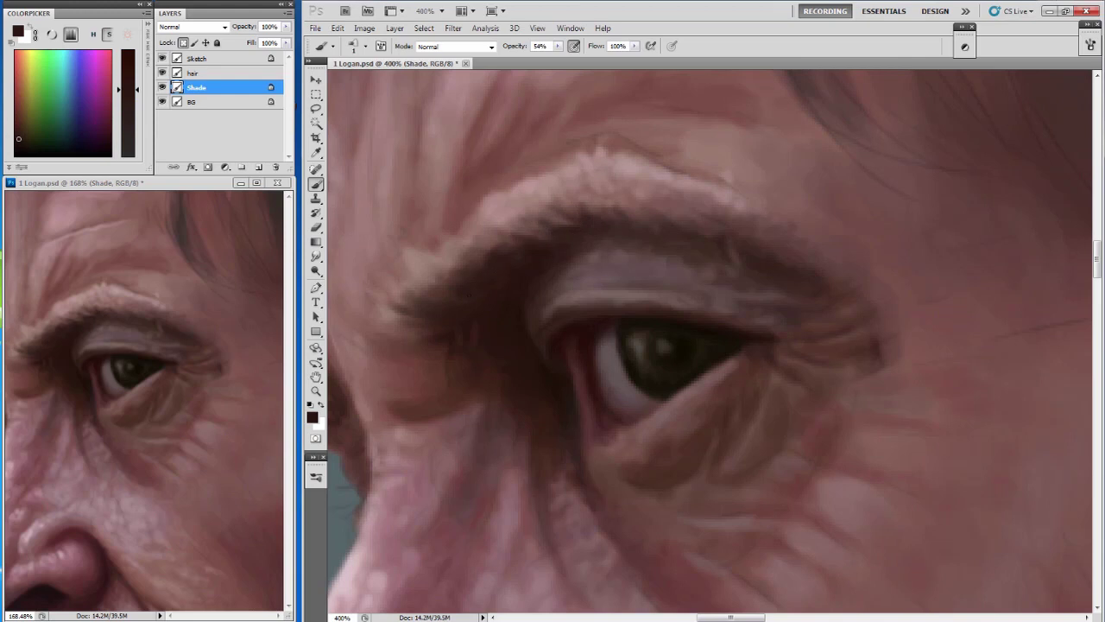
Dab mid reddish-brown paint near the eyebrow's outer end.
left_click_drag(452, 278, 498, 285)
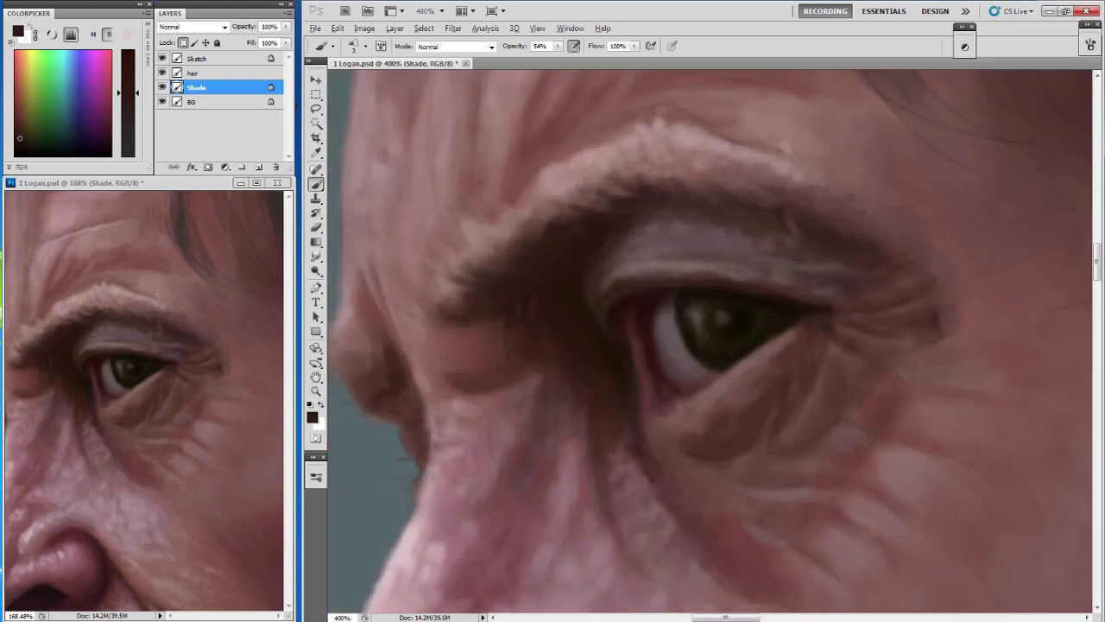
left_click(470, 299, "alt")
left_click(461, 292, "alt")
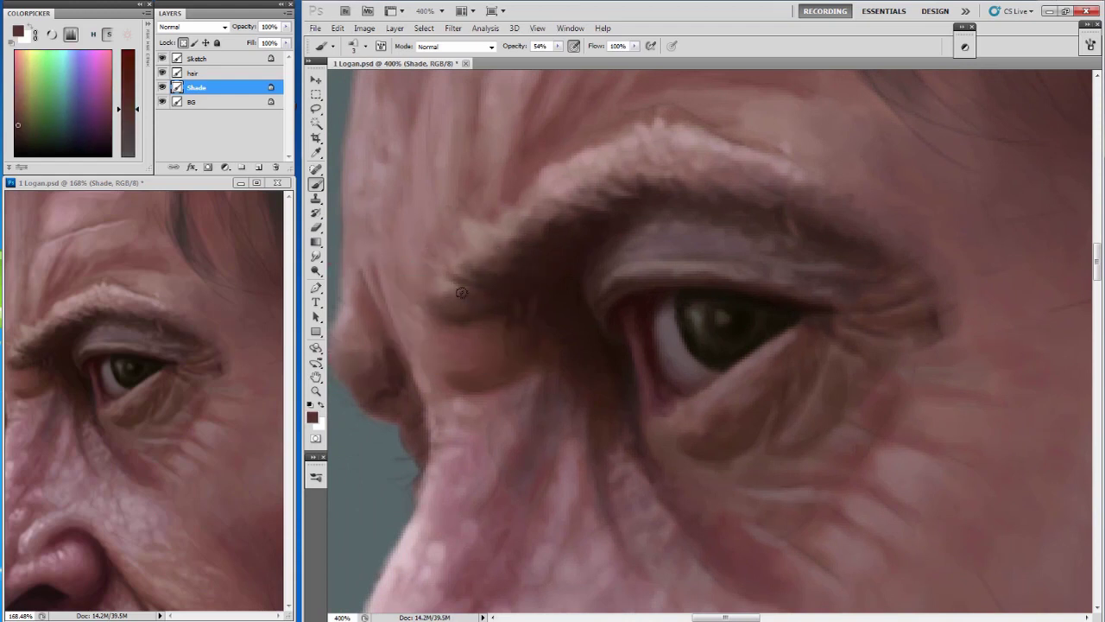
left_click(427, 278)
left_click(362, 199, "alt")
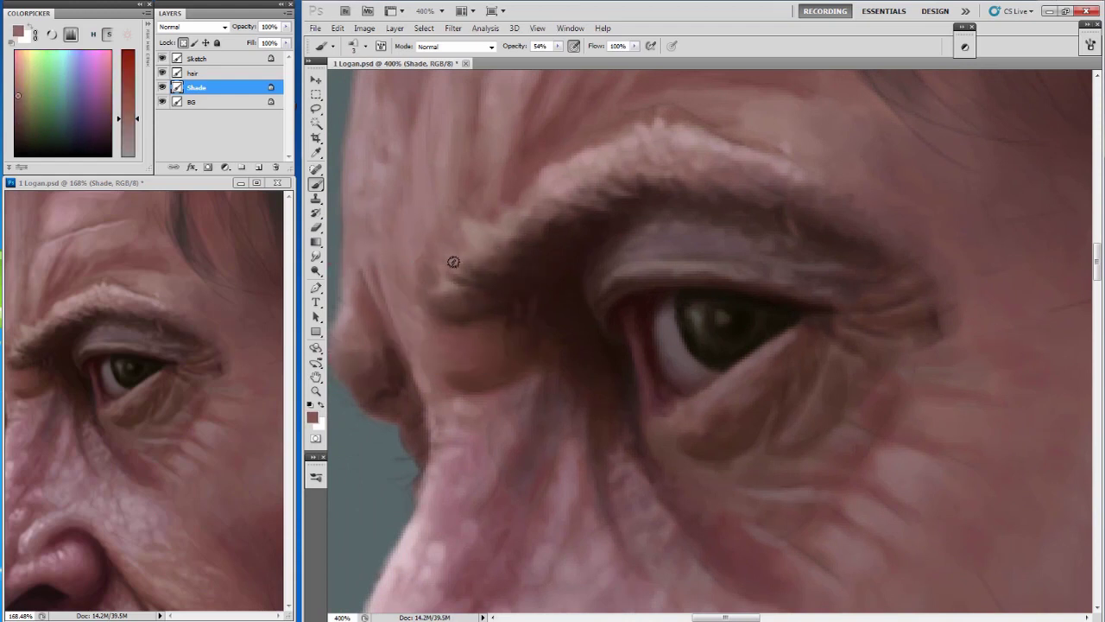
left_click(353, 161, "alt")
left_click_drag(415, 240, 389, 232)
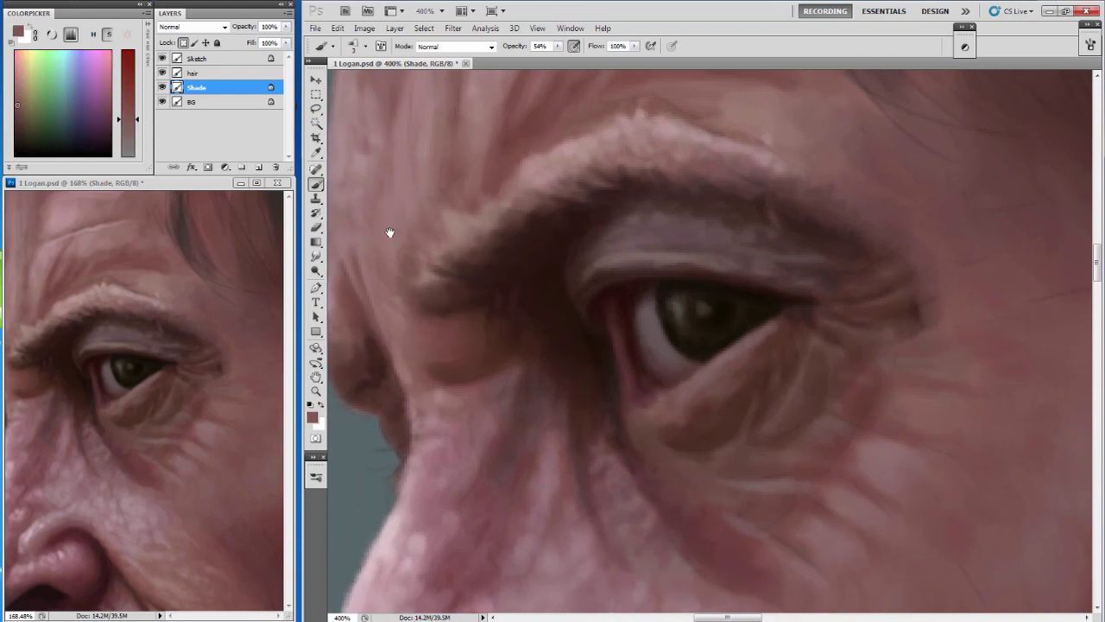
Pick light pink, mauve and dark brown tones, resizing the brush between sizes 1 and 3.
left_click(412, 285, "alt")
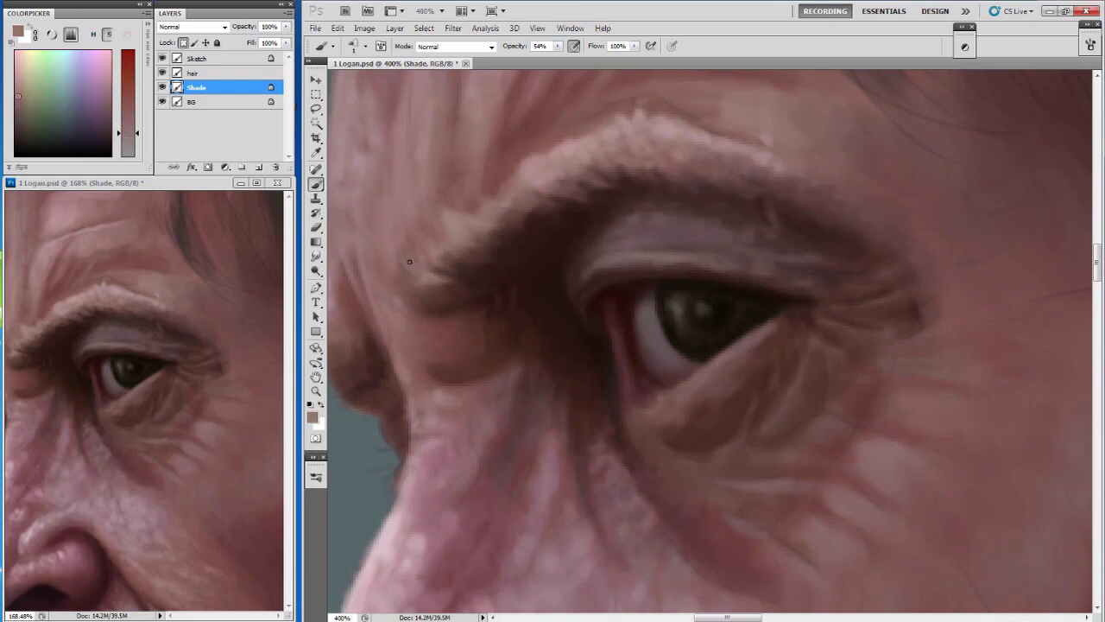
left_click(437, 252, "alt")
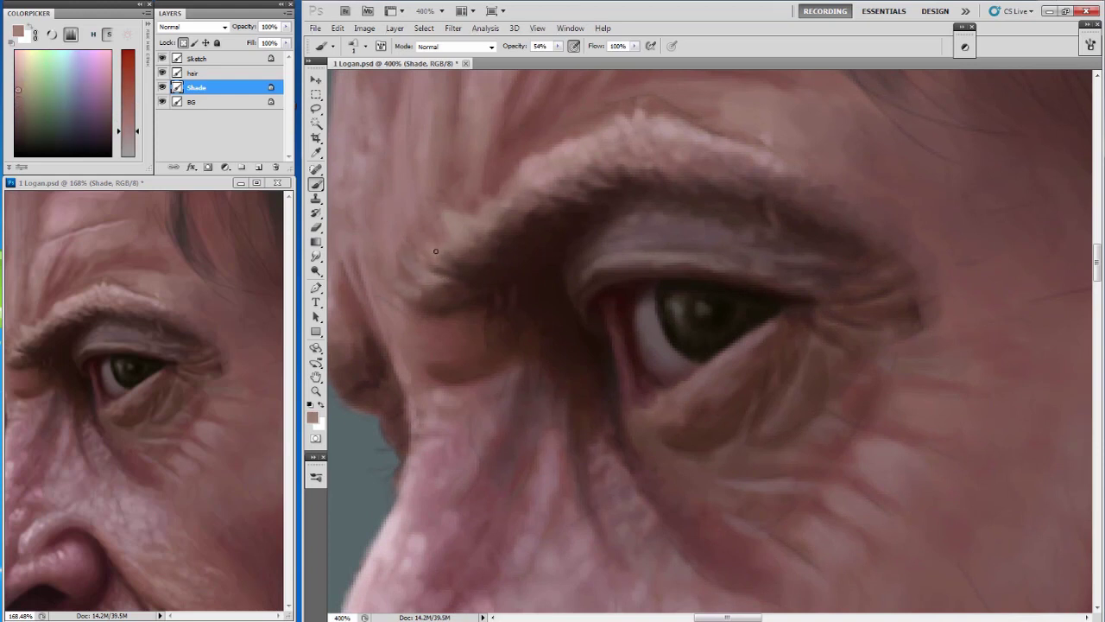
left_click(458, 217, "alt")
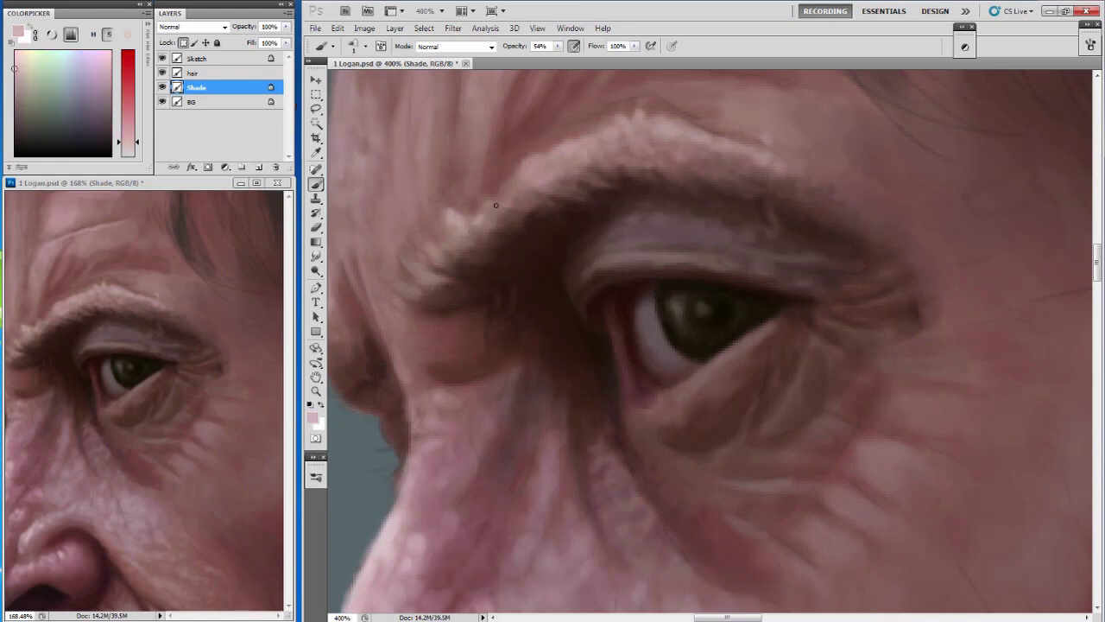
scroll(489, 207, "up", 1)
key("bracketleft")
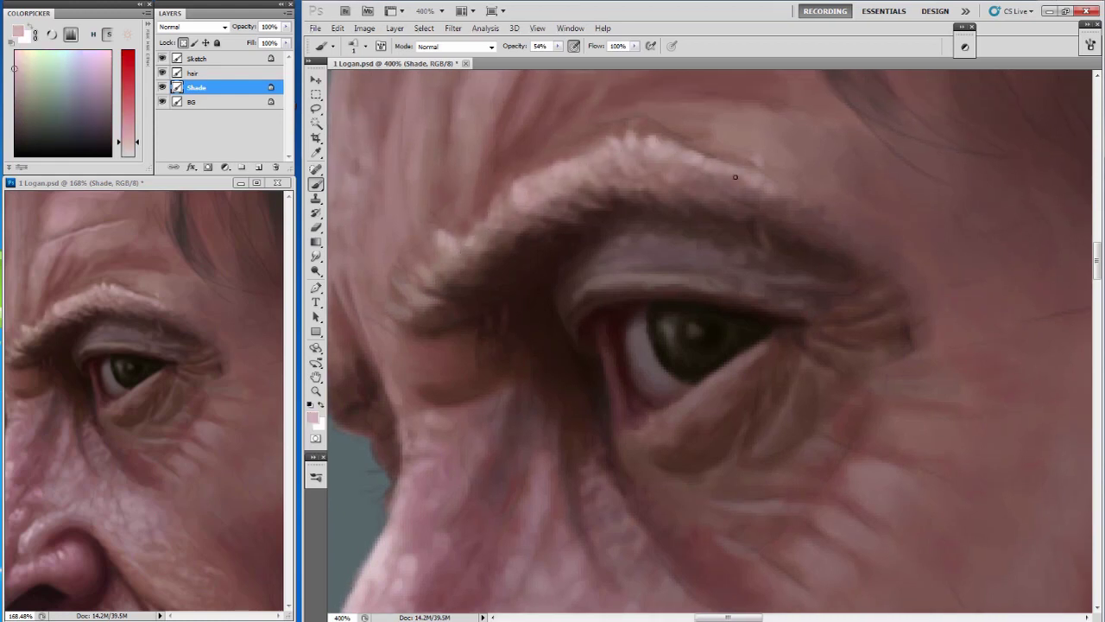
left_click(758, 185, "alt")
key("bracketright")
key("bracketright")
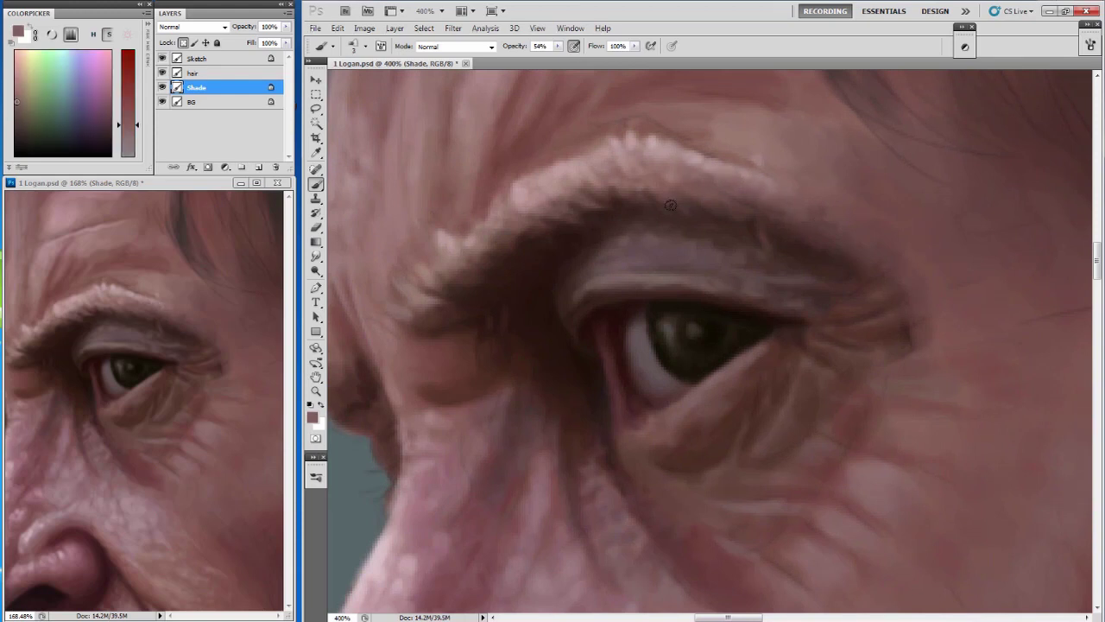
left_click(688, 219, "alt")
key("bracketleft")
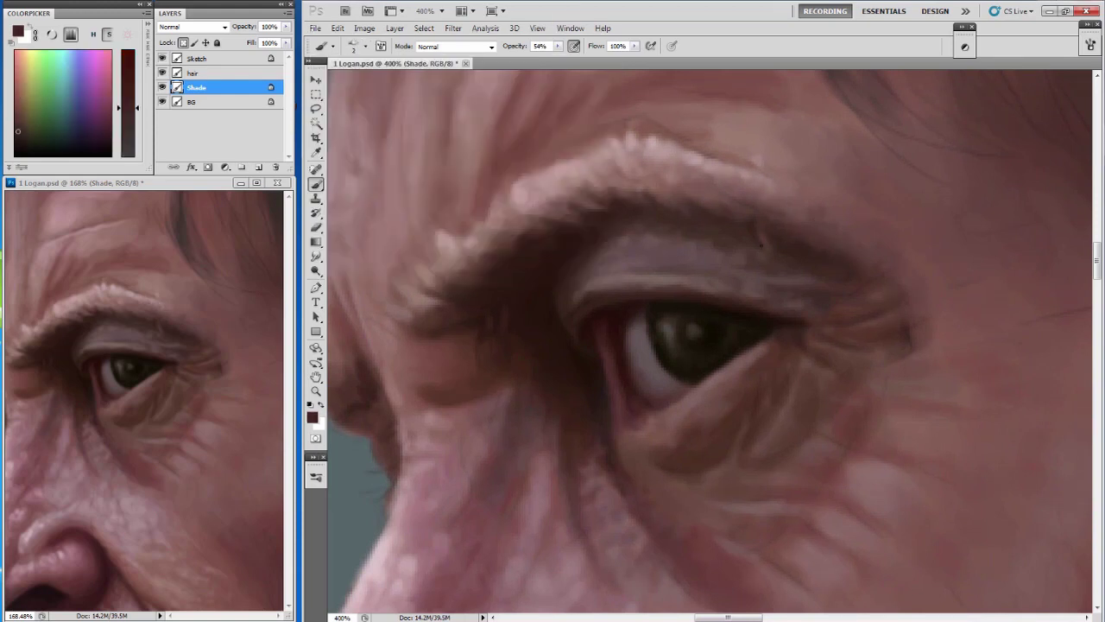
left_click(635, 208, "alt")
key("bracketleft")
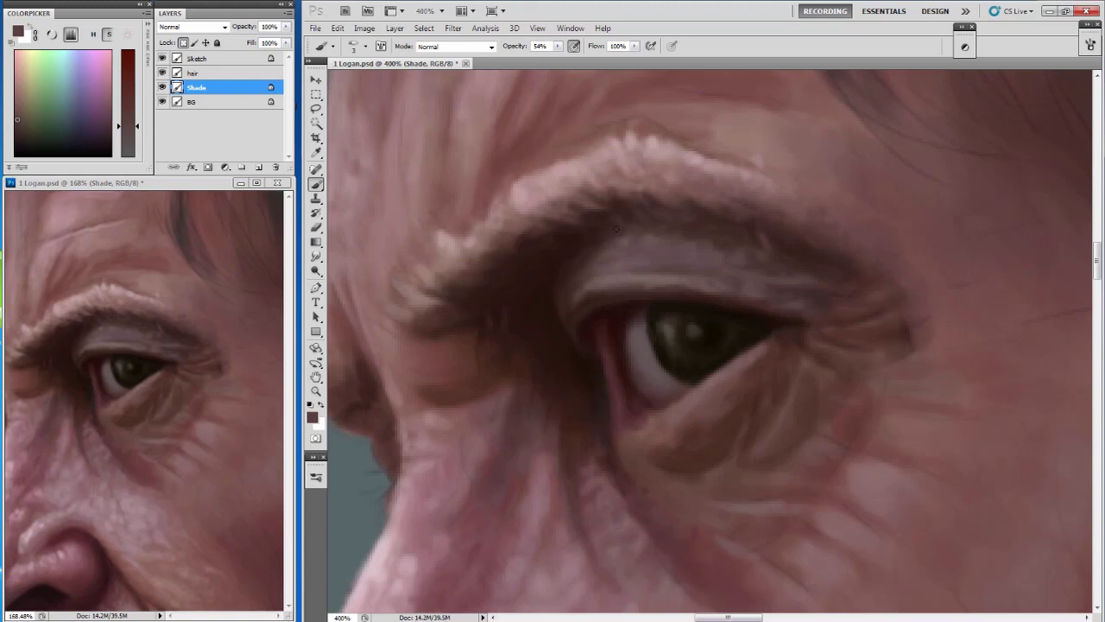
In the 400% close-up, paint a thin light stroke by the inner eye corner.
key("ctrl+Tab")
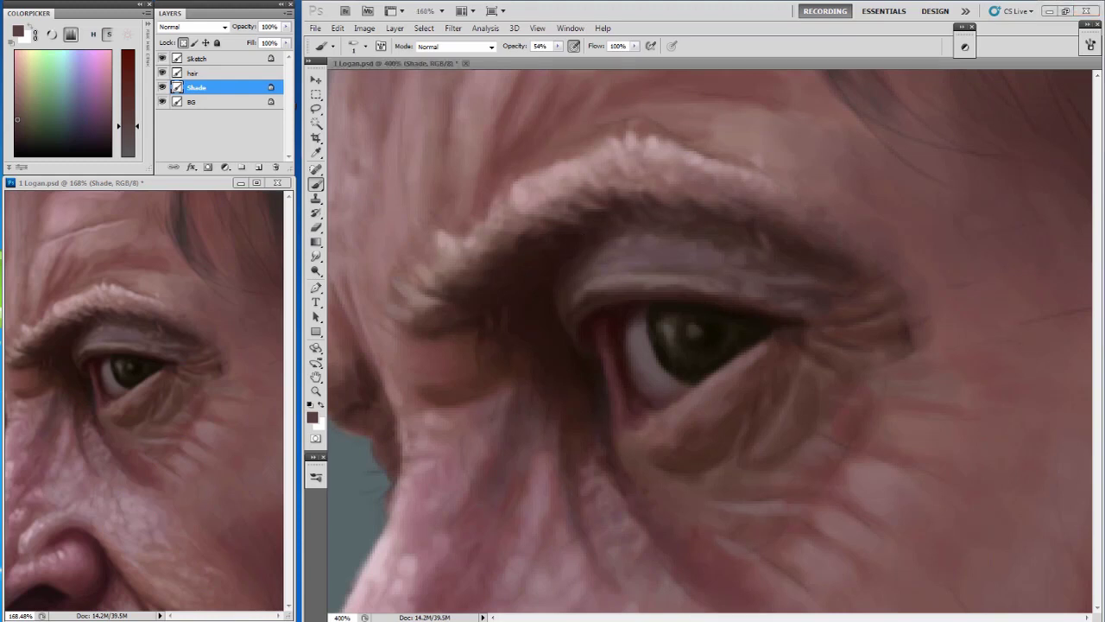
key("ctrl+Tab")
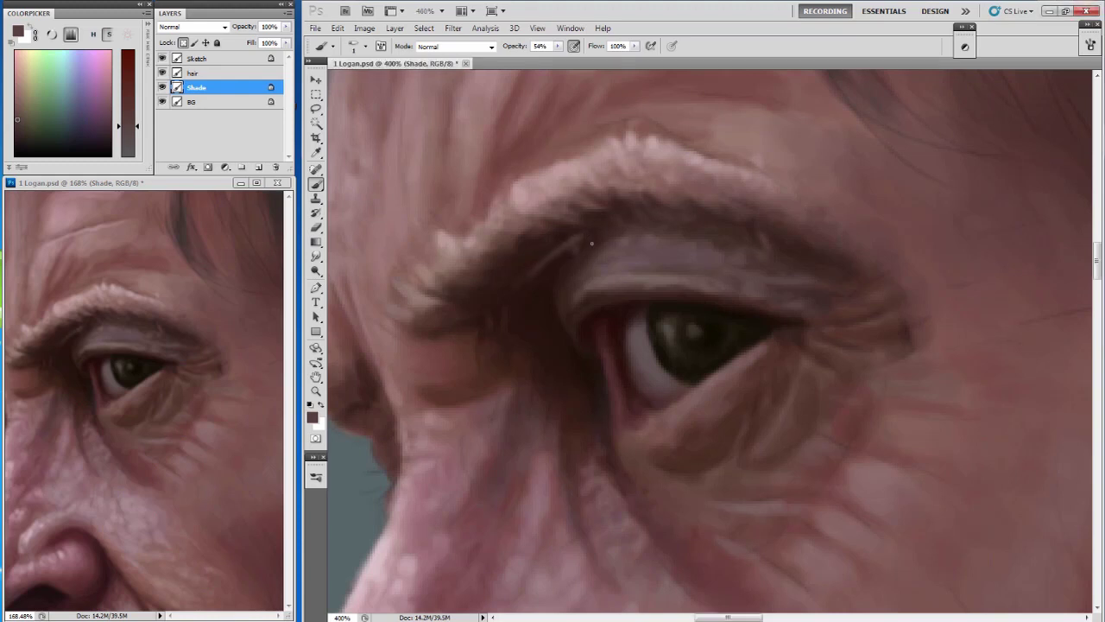
key("bracketleft")
left_click_drag(545, 291, 547, 306)
key("bracketright")
key("bracketright")
scroll(475, 190, "down", 2)
Paint light pink strokes below the brow, undoing some and retouching the skin.
left_click(565, 239, "alt")
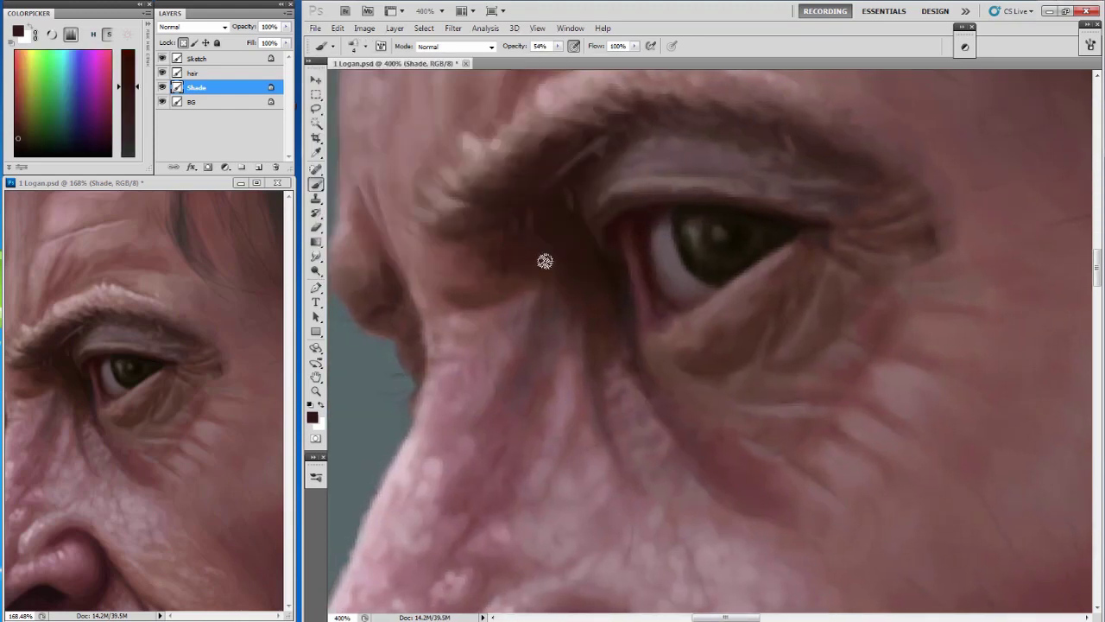
left_click(480, 277, "alt")
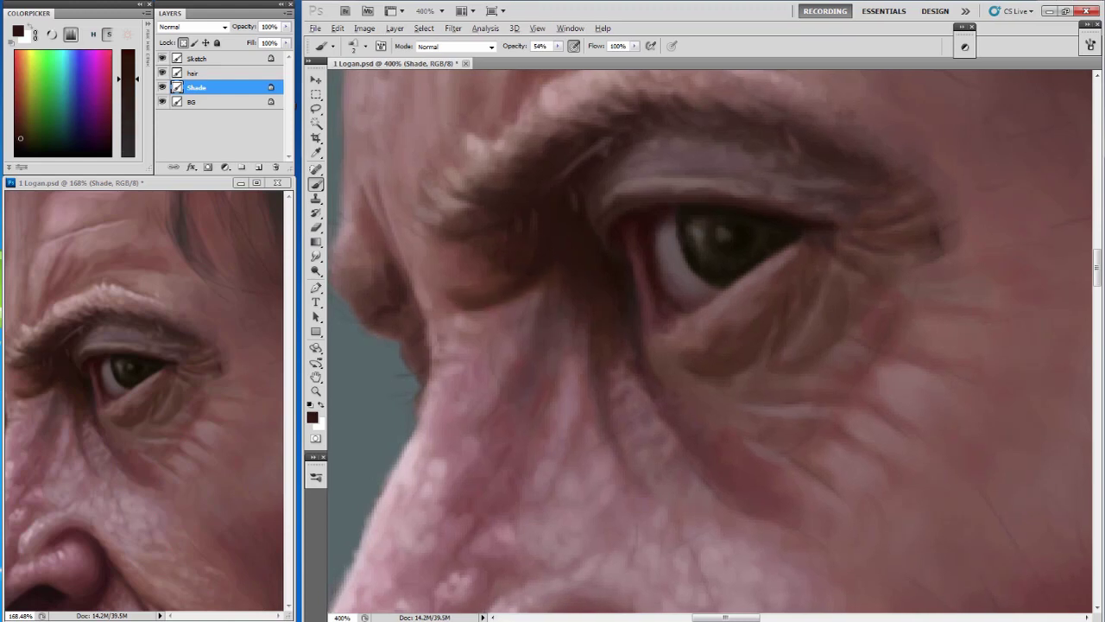
left_click(443, 297, "alt")
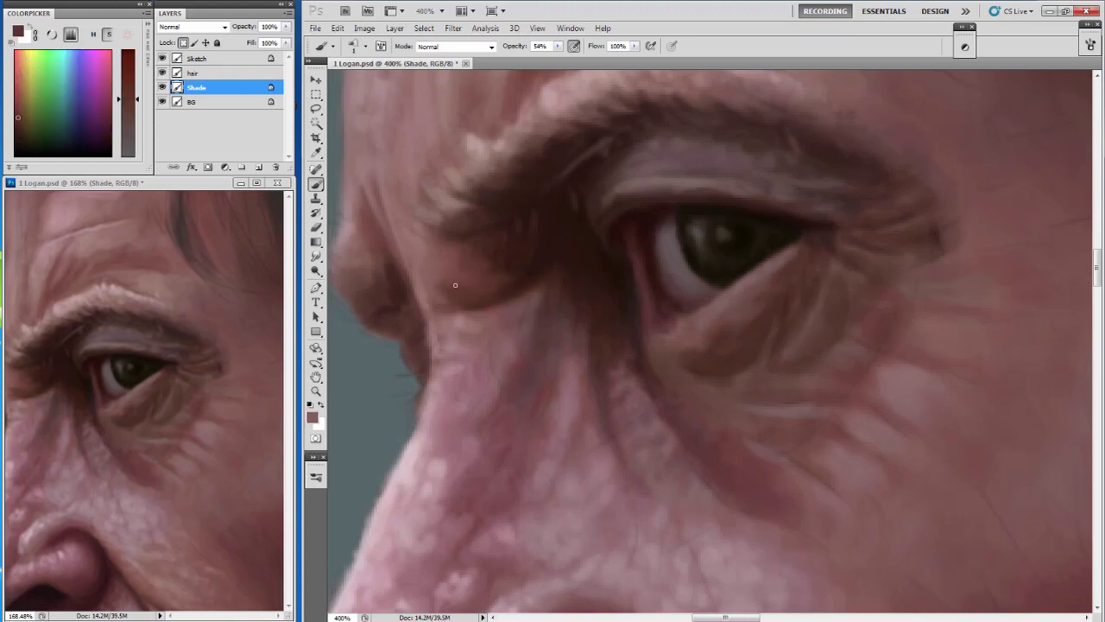
left_click(449, 283, "alt")
left_click(418, 279, "alt")
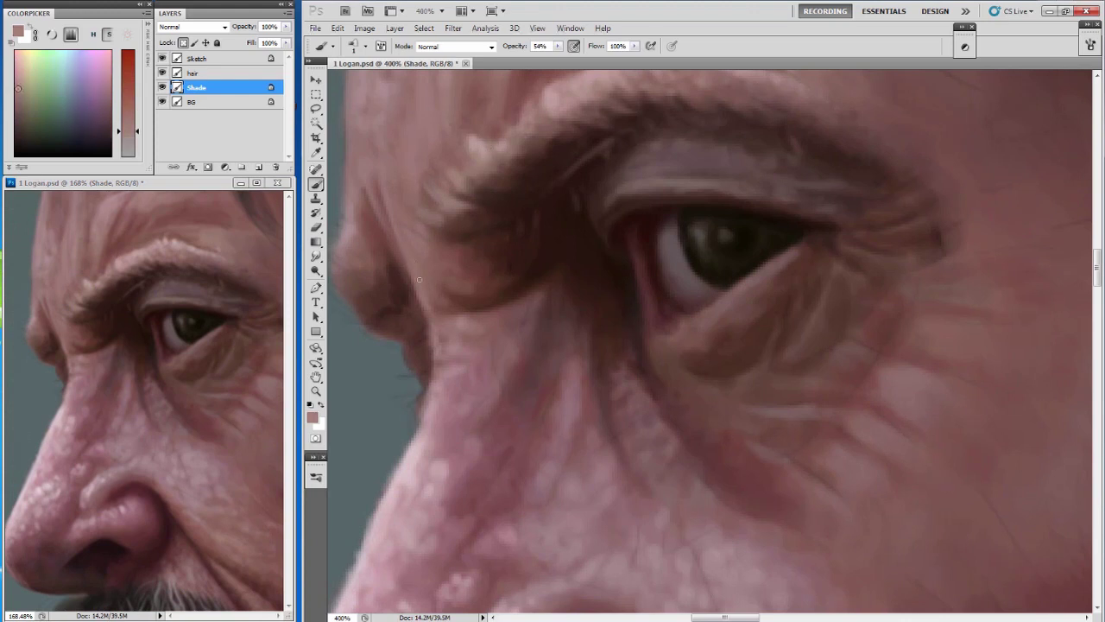
left_click_drag(488, 321, 540, 293)
left_click_drag(499, 325, 499, 393)
left_click(482, 363, "alt")
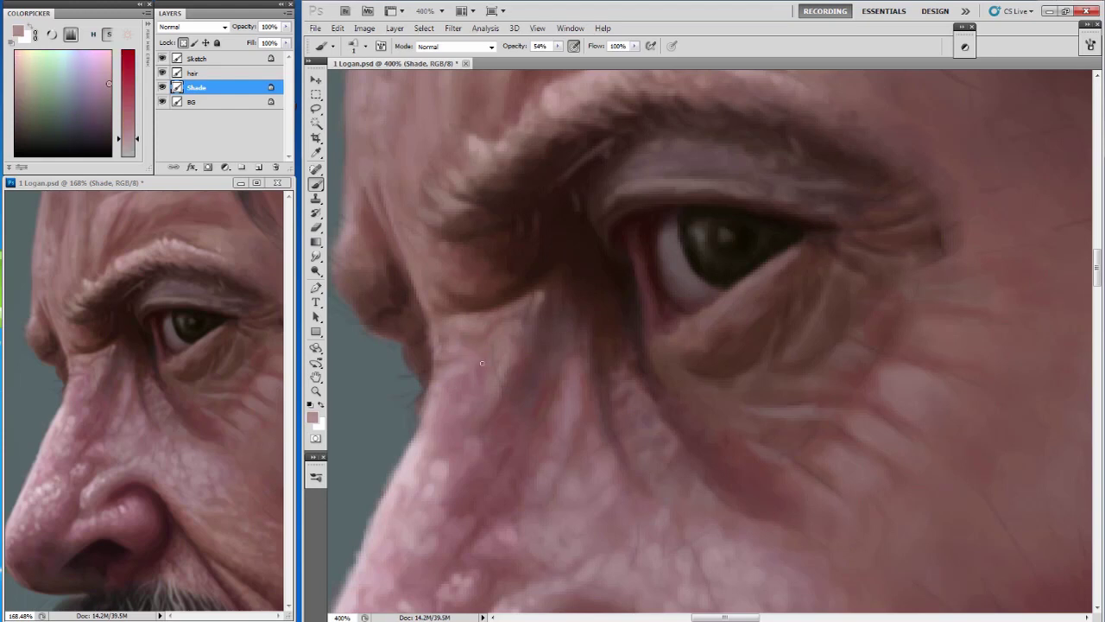
key("ctrl+z")
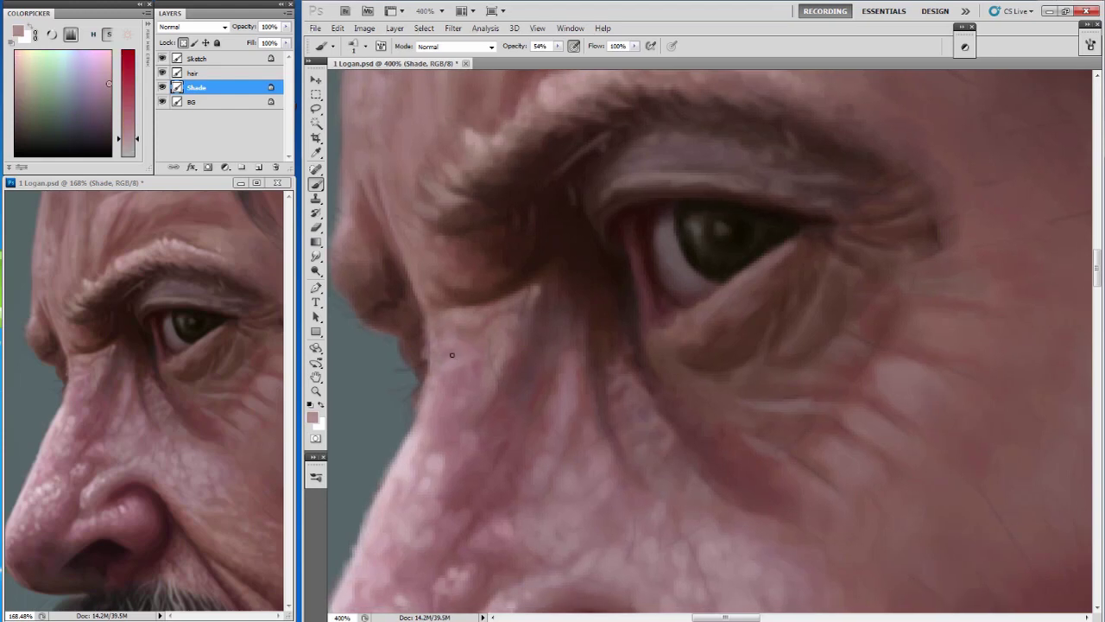
left_click_drag(451, 369, 454, 384)
Dab light pink highlights onto the nose bumps and beside the nose bridge.
left_click_drag(415, 354, 430, 313)
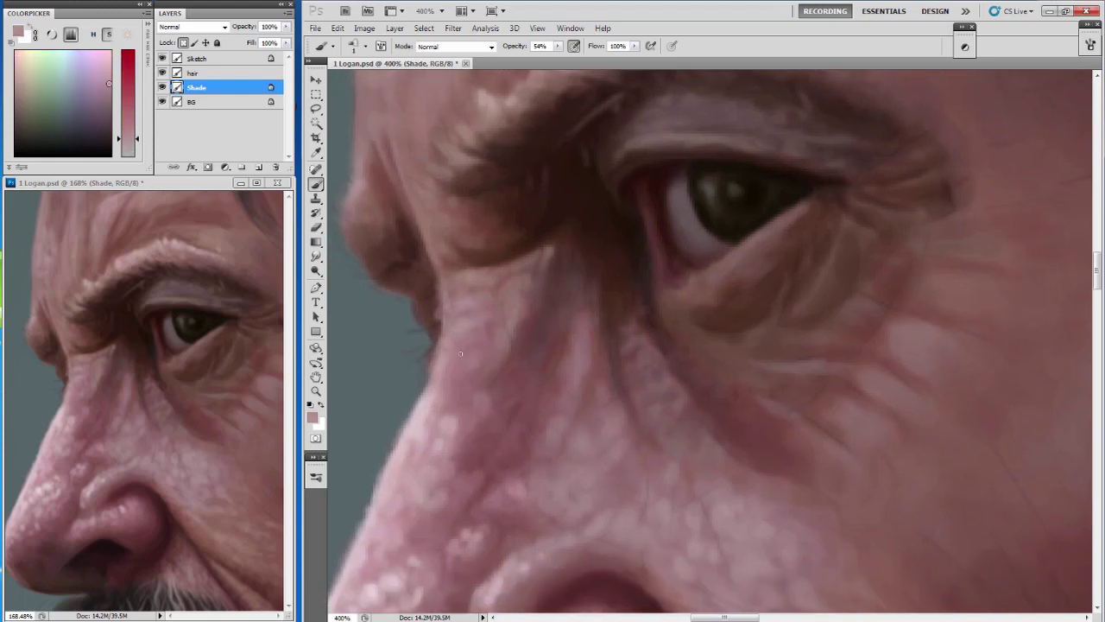
left_click(449, 370, "alt")
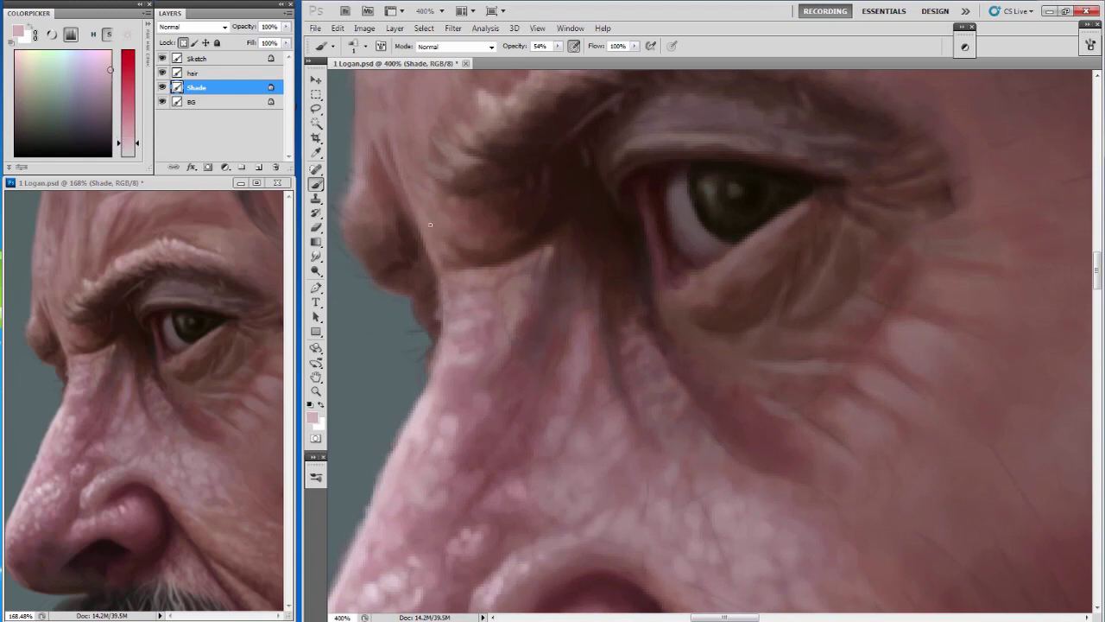
left_click_drag(444, 209, 433, 213)
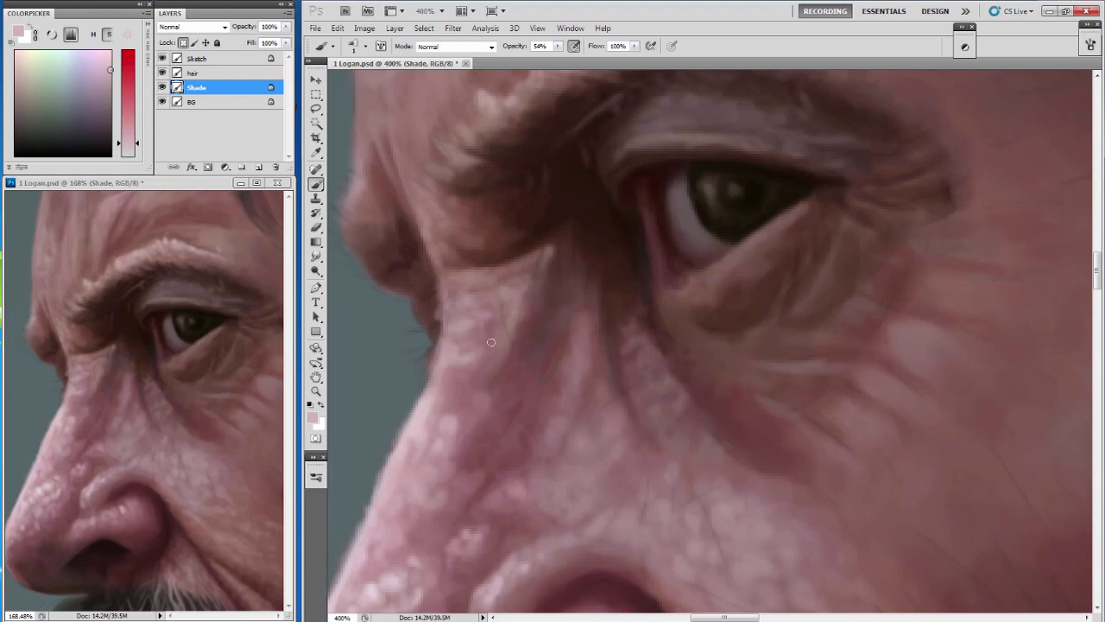
scroll(493, 318, "down", 1)
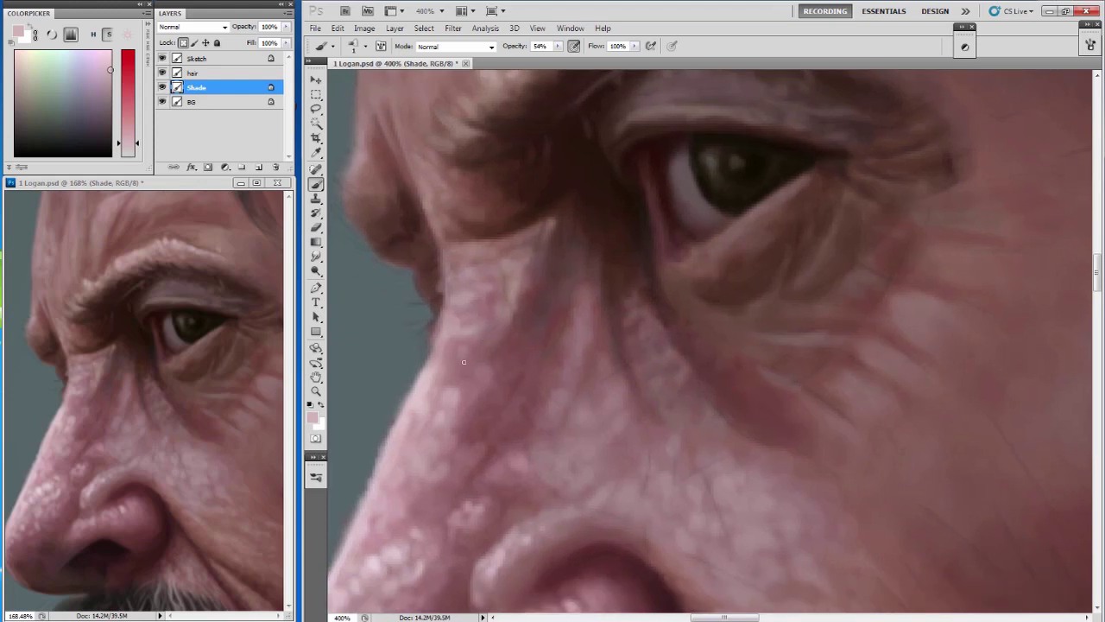
left_click_drag(473, 358, 468, 369)
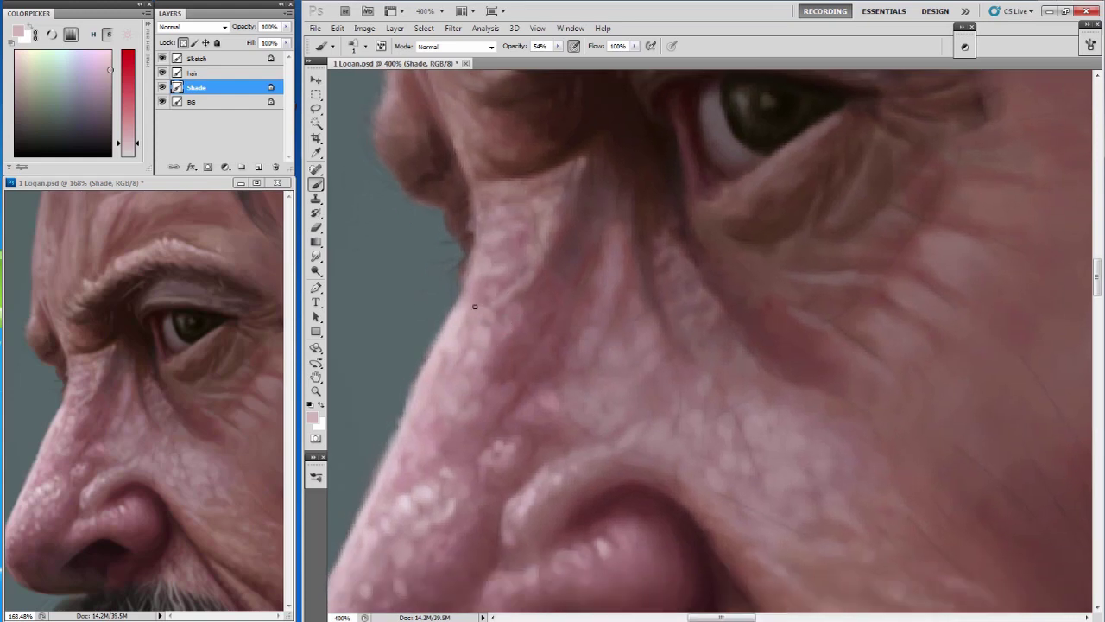
left_click_drag(474, 305, 480, 287)
scroll(427, 414, "down", 1)
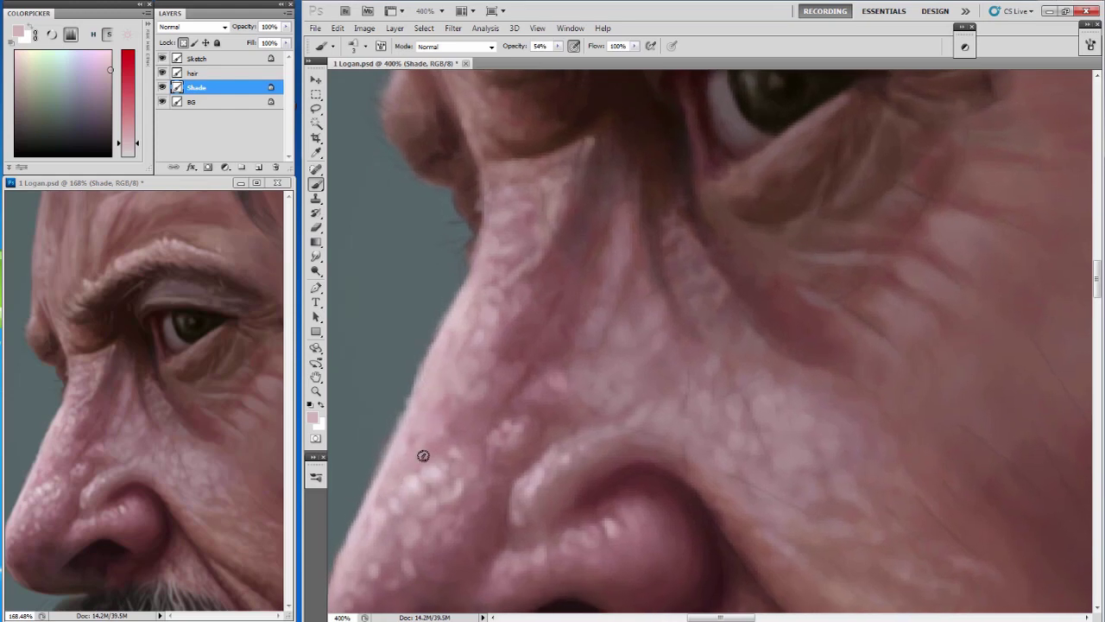
scroll(423, 455, "down", 1)
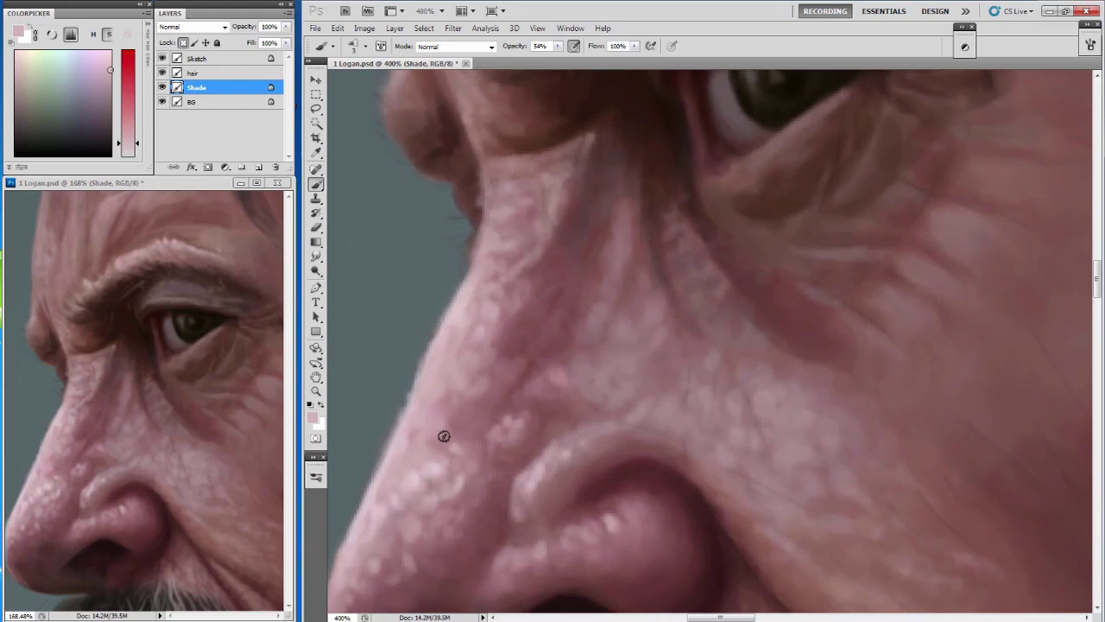
With a size-3 brush, touch up the nose bridge using darker and lighter pinks.
left_click(467, 419, "alt")
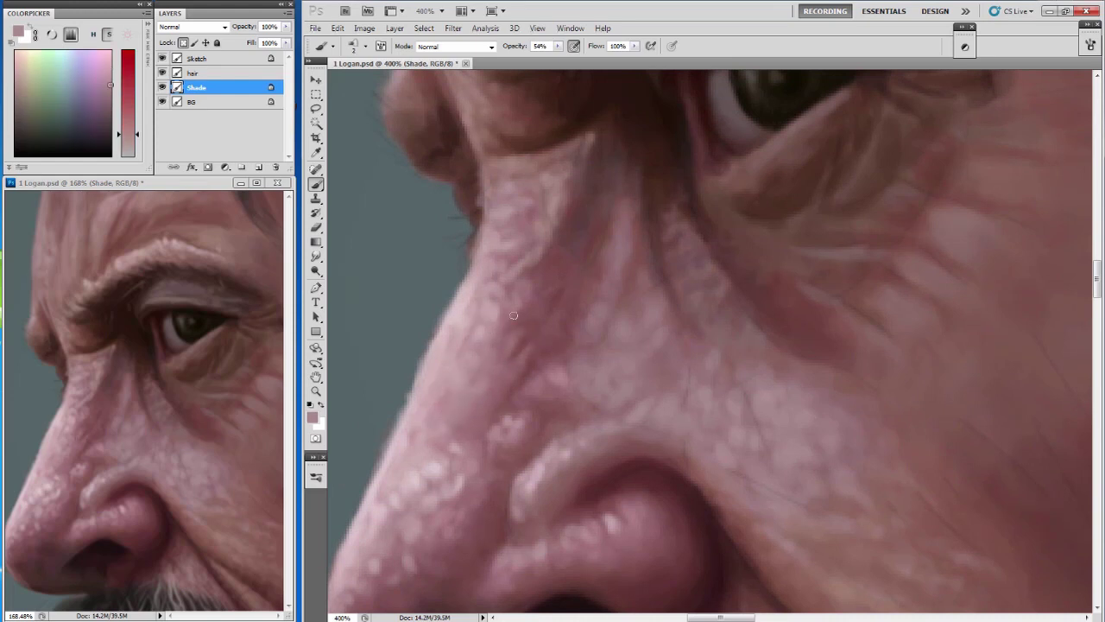
left_click(522, 272, "alt")
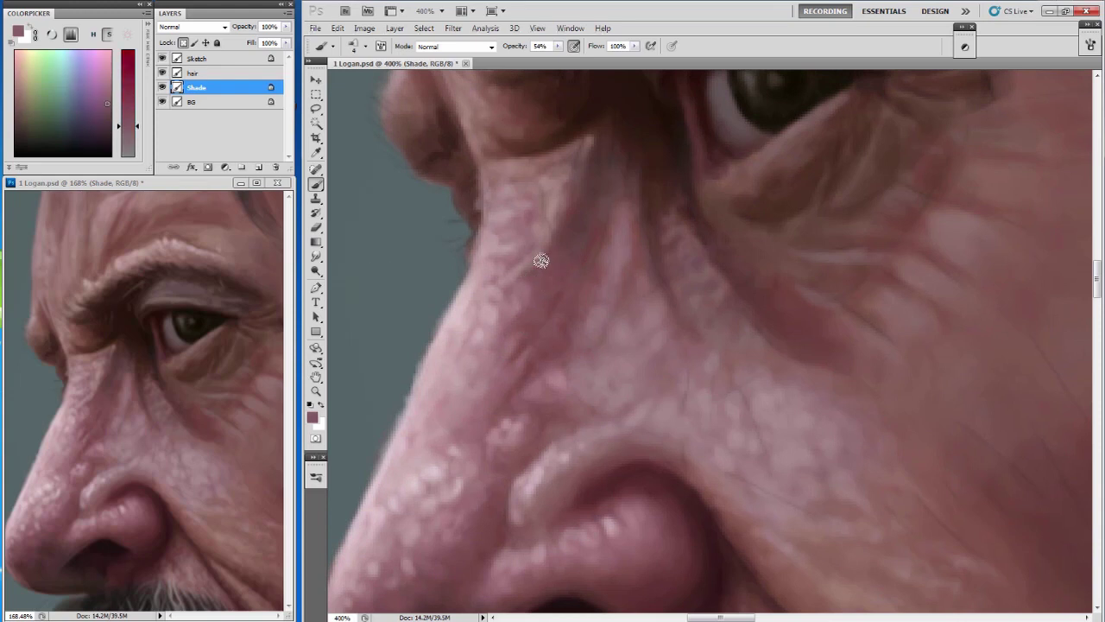
key("bracketleft")
left_click(495, 297, "alt")
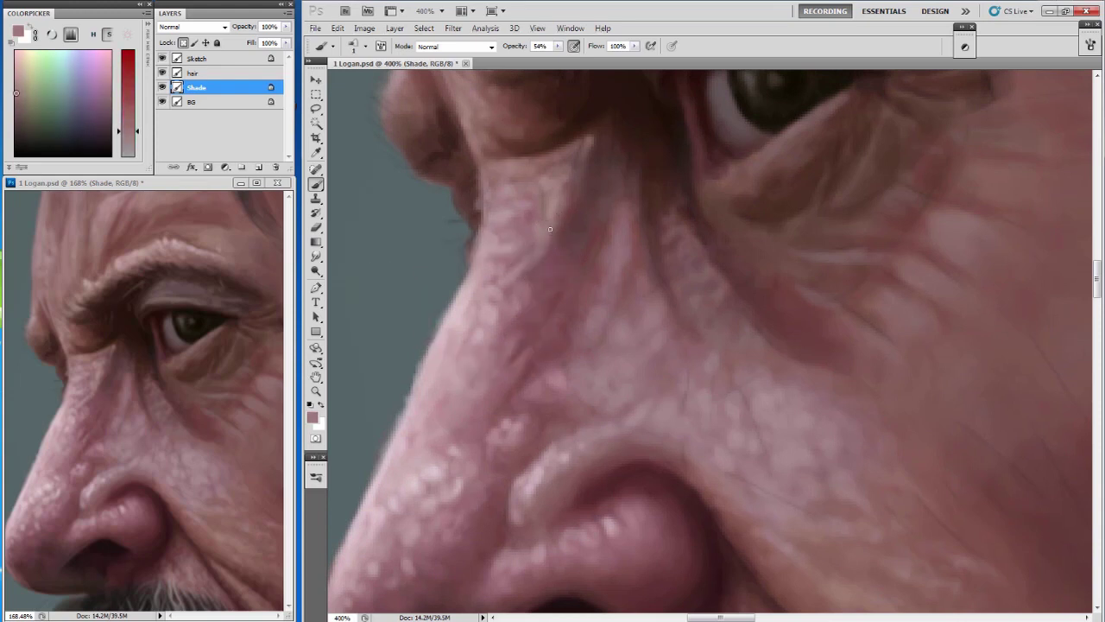
left_click_drag(552, 251, 558, 264)
left_click(603, 266, "alt")
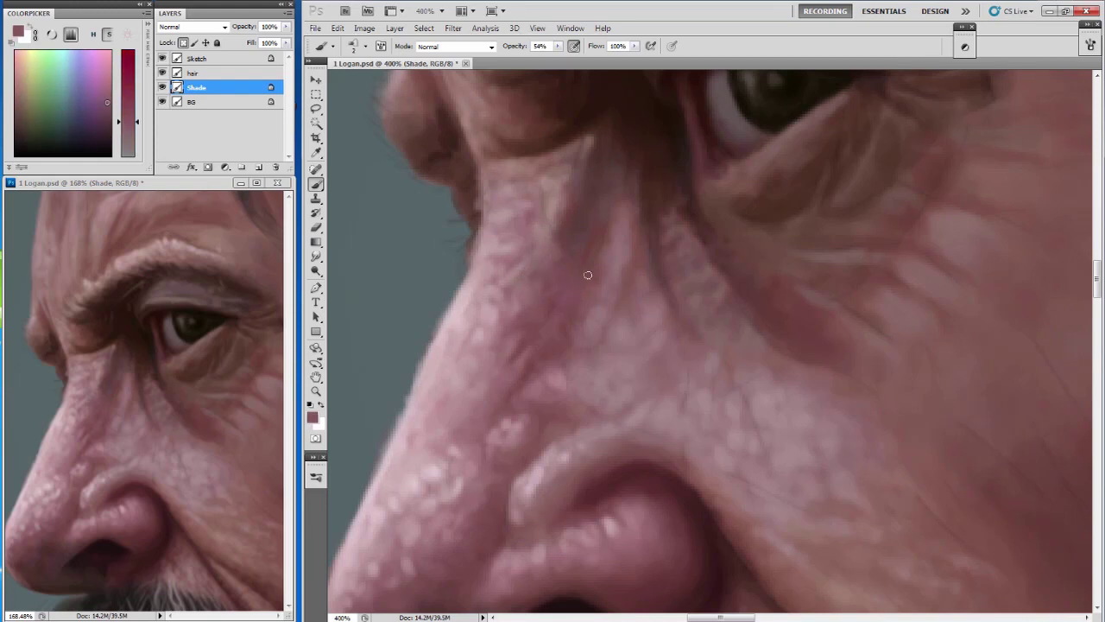
left_click(461, 260, "alt")
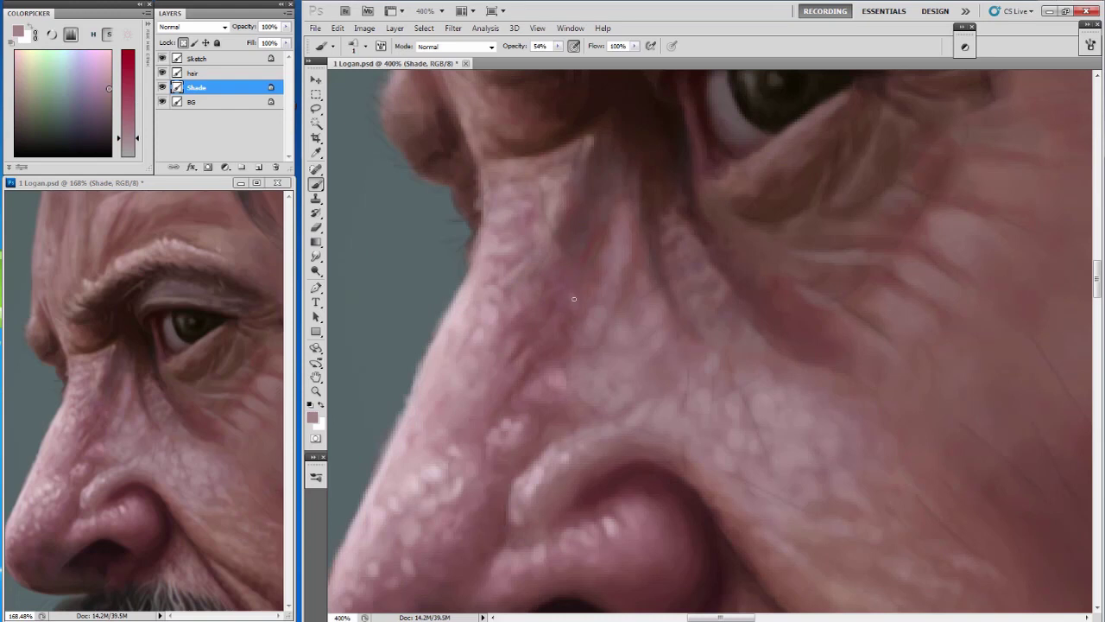
mouse_move(572, 316)
left_mouse_down()
mouse_move(574, 328)
mouse_move(589, 278)
mouse_move(606, 269)
left_mouse_up()
Sample nose skin colours and a darker shade for the creases, adjusting brush size.
left_click(555, 182, "alt")
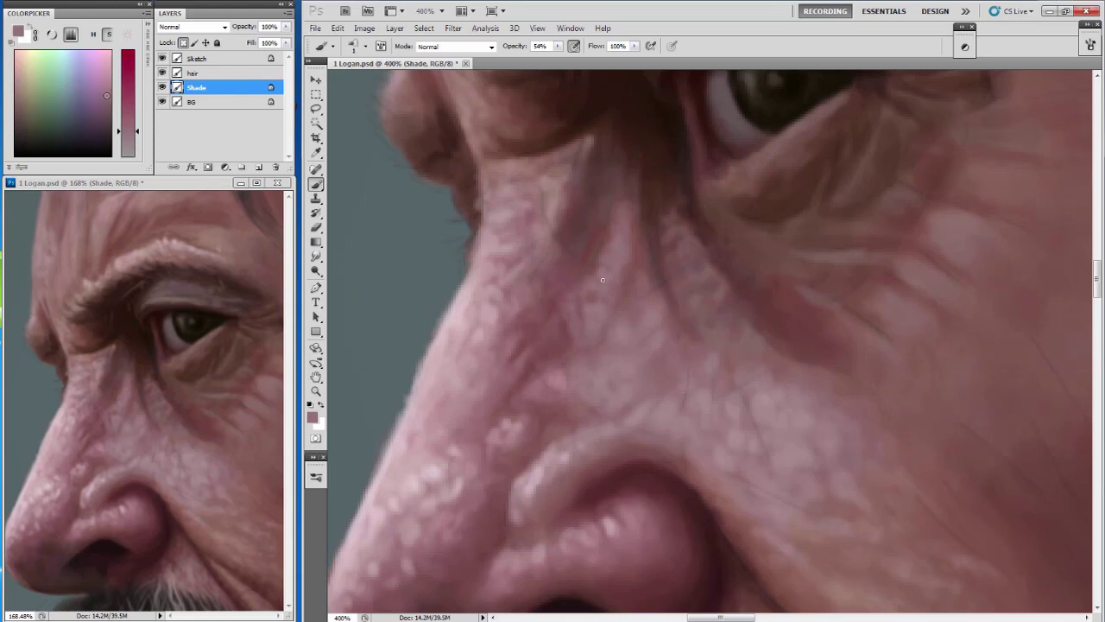
left_click(623, 200, "alt")
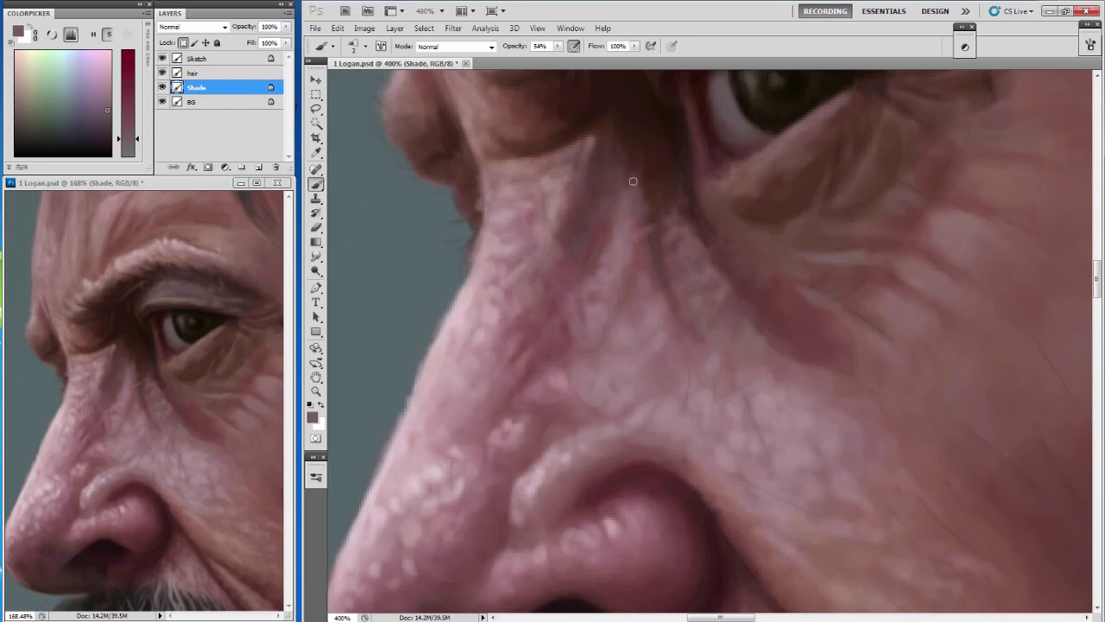
key("bracketright")
key("bracketright")
key("bracketright")
key("bracketright")
left_click(599, 175, "alt")
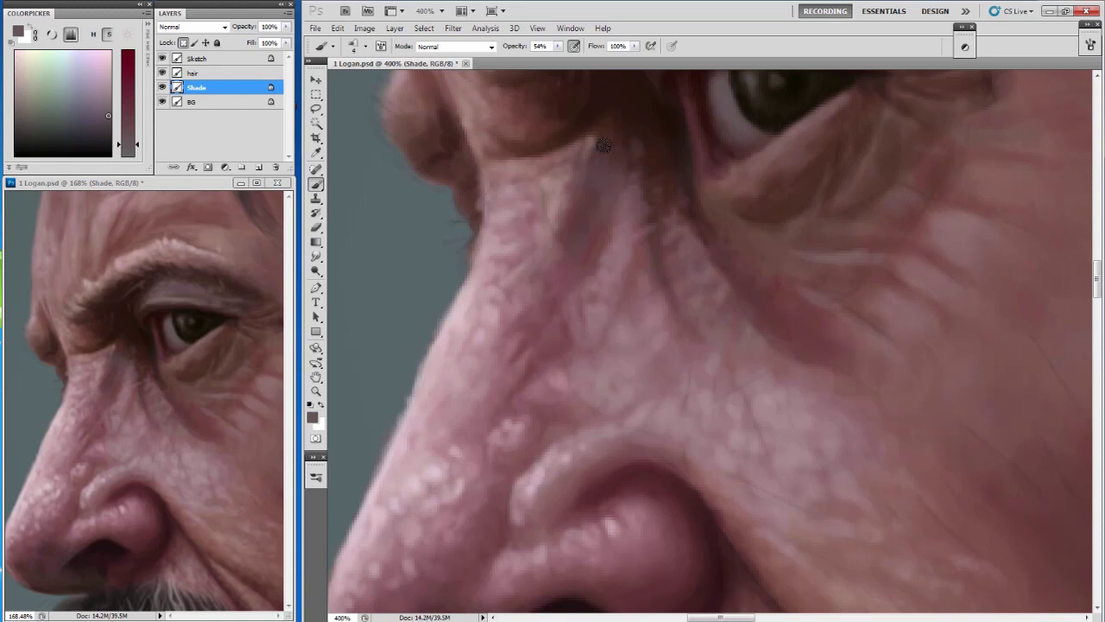
key("bracketleft")
key("bracketleft")
key("bracketleft")
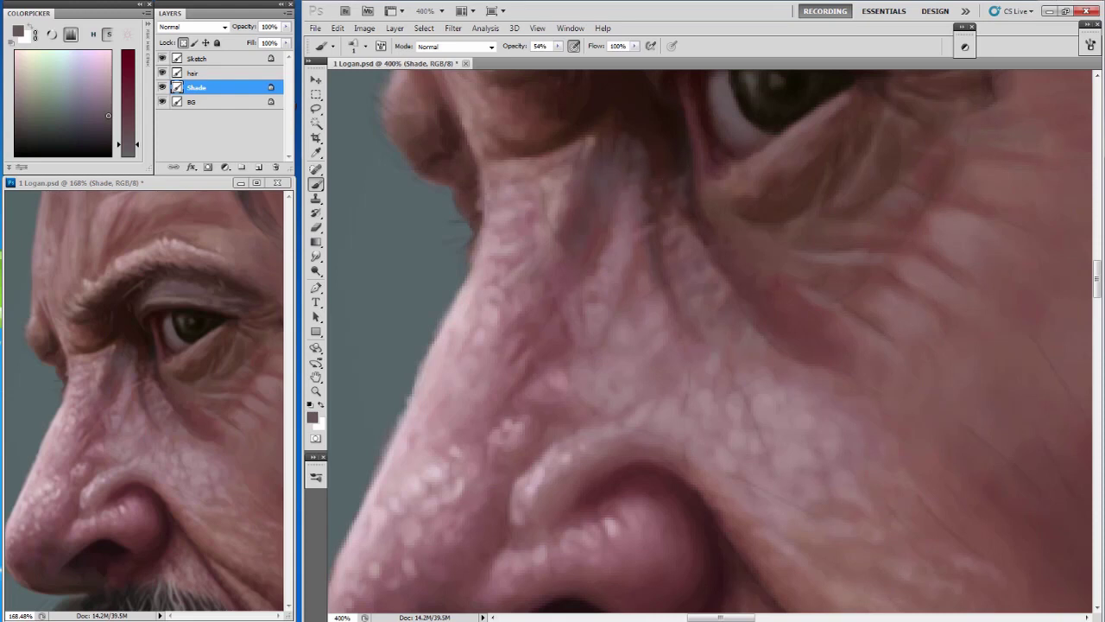
left_click(689, 207, "alt")
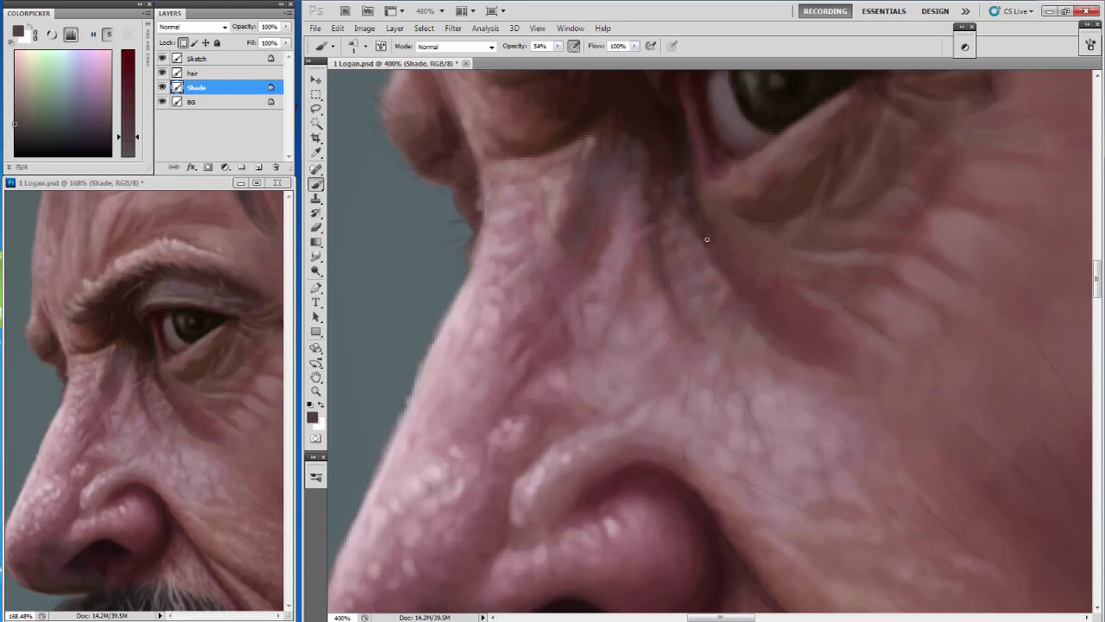
key("bracketright")
left_click(656, 207, "alt")
left_click_drag(657, 205, 663, 213)
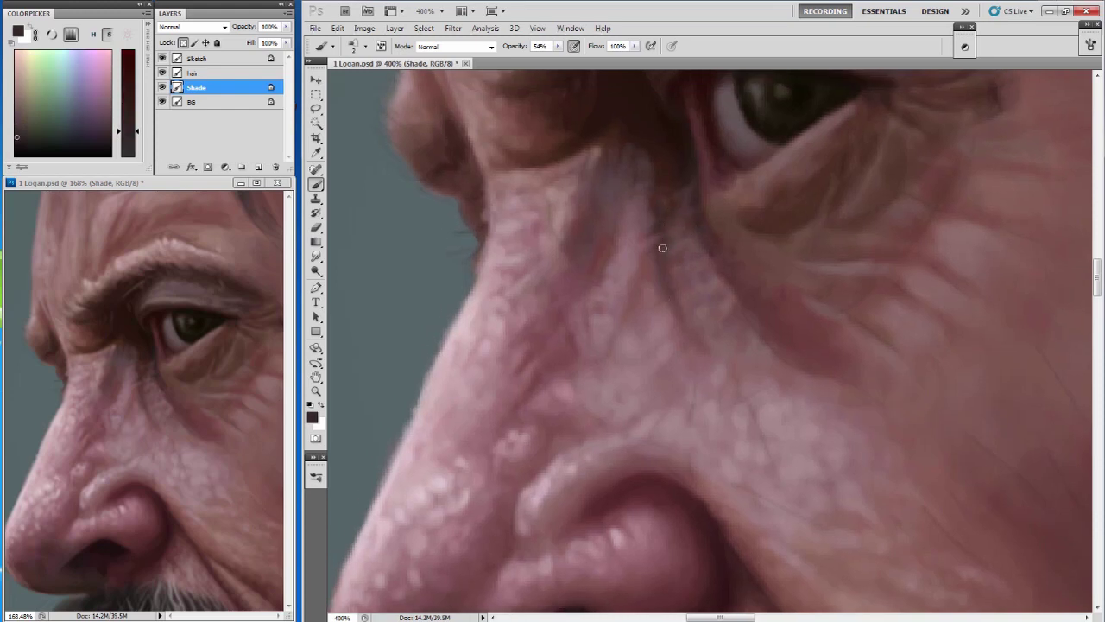
Paint dark creases below the inner eye corner and into the nose bridge crease.
left_click_drag(681, 190, 648, 231)
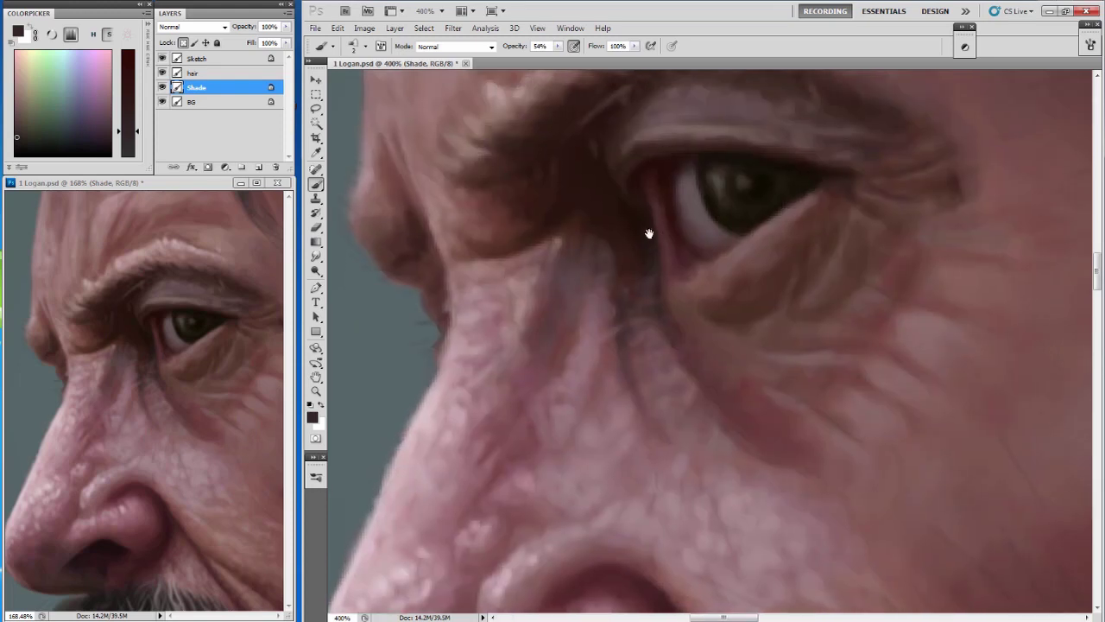
left_click(638, 228)
left_click(607, 239, "alt")
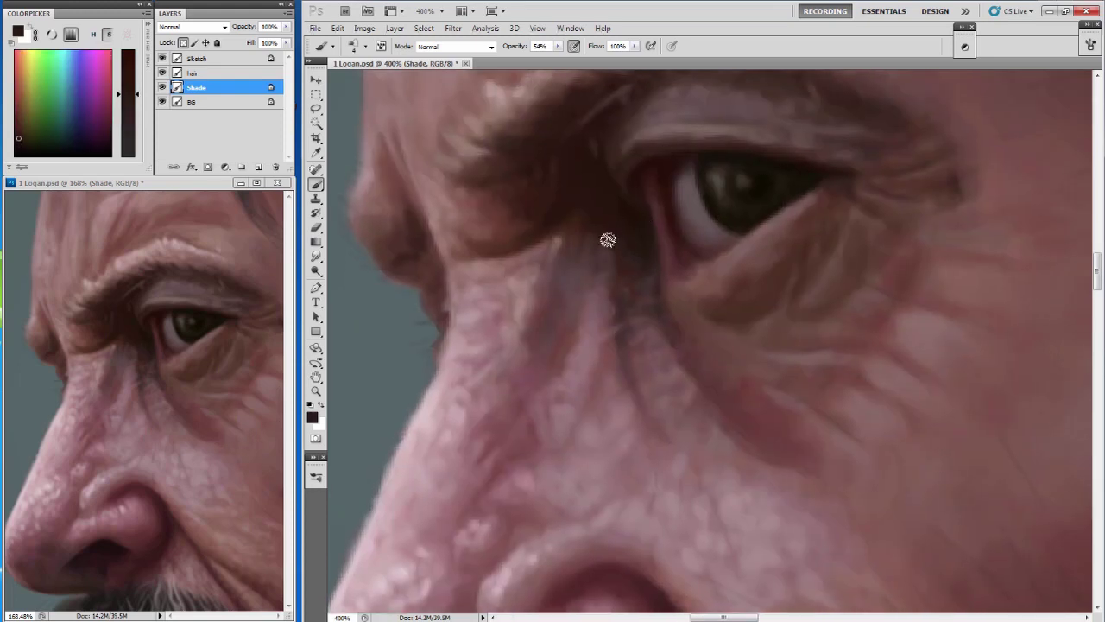
left_click(612, 227, "alt")
mouse_move(616, 273)
left_mouse_down()
mouse_move(626, 273)
mouse_move(615, 270)
left_mouse_up()
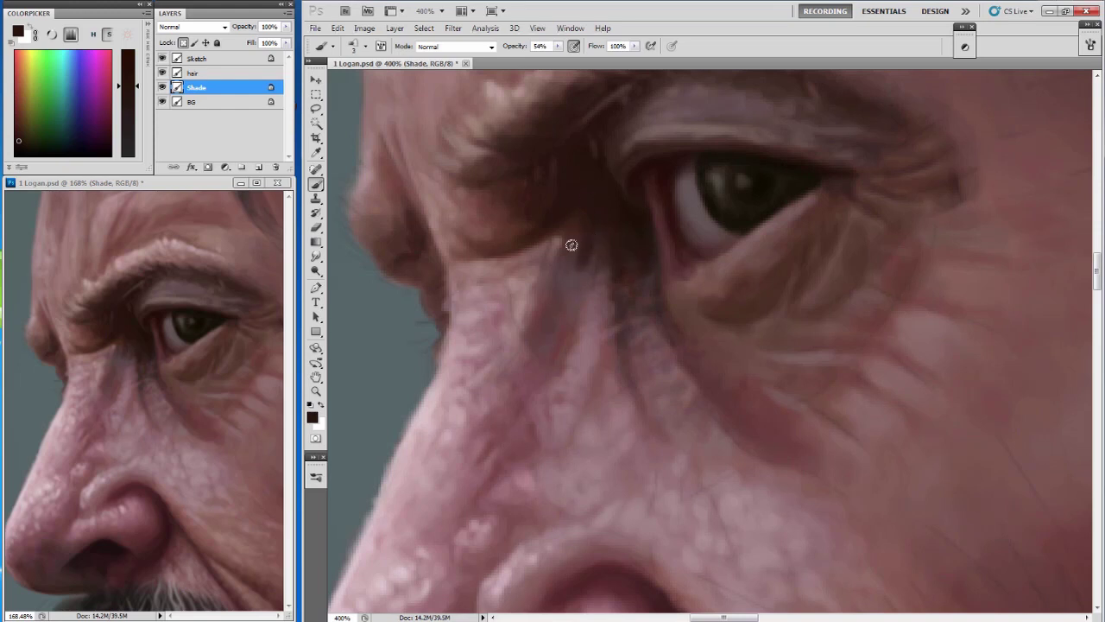
left_click_drag(571, 241, 561, 248)
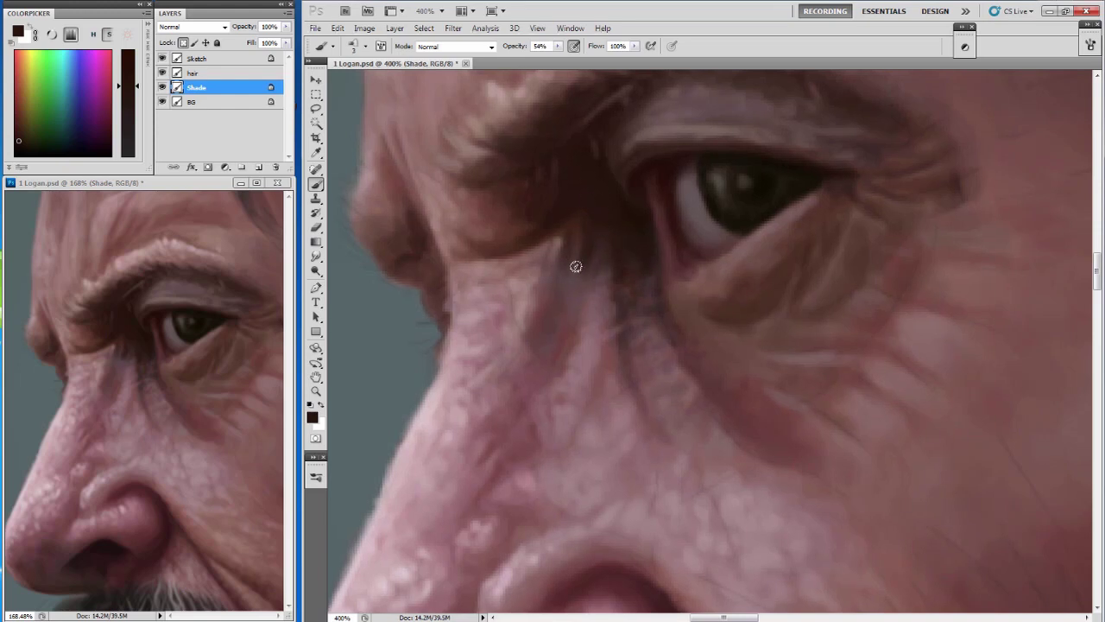
Switch to a smaller brush and sample lighter pink skin tones from the nose bridge.
left_click(570, 253, "alt")
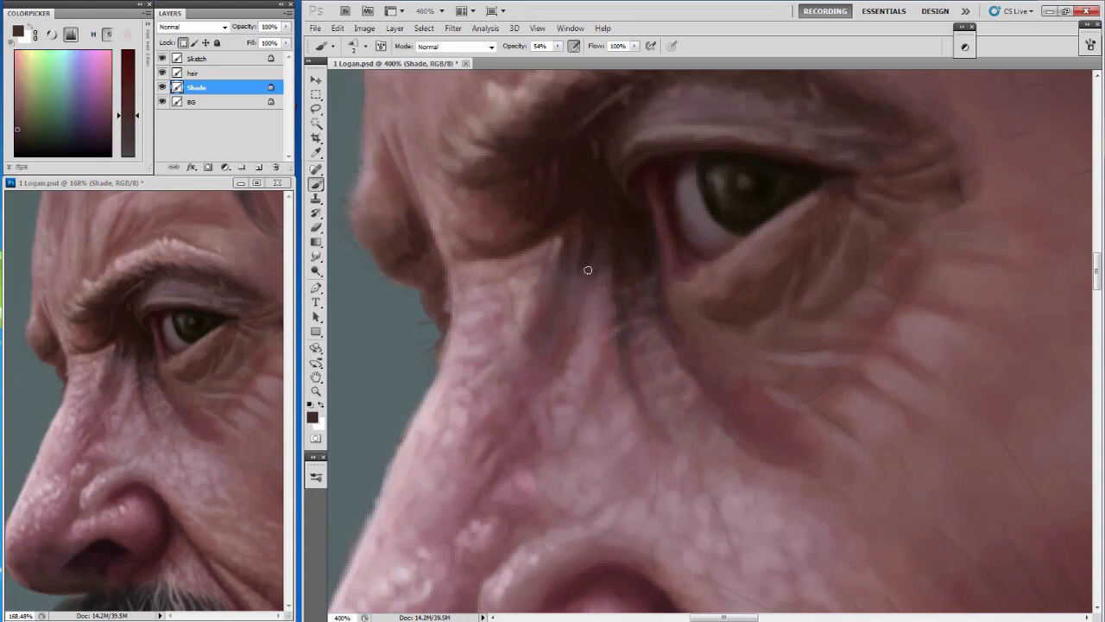
left_click(572, 288, "alt")
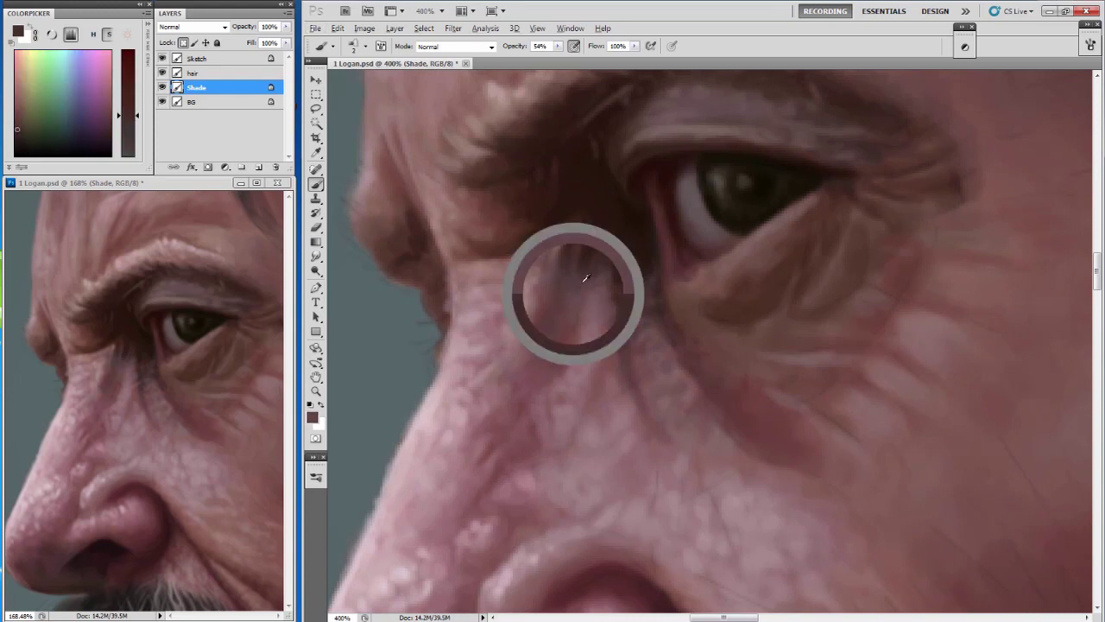
left_click(546, 330, "alt")
key("bracketleft")
key("bracketleft")
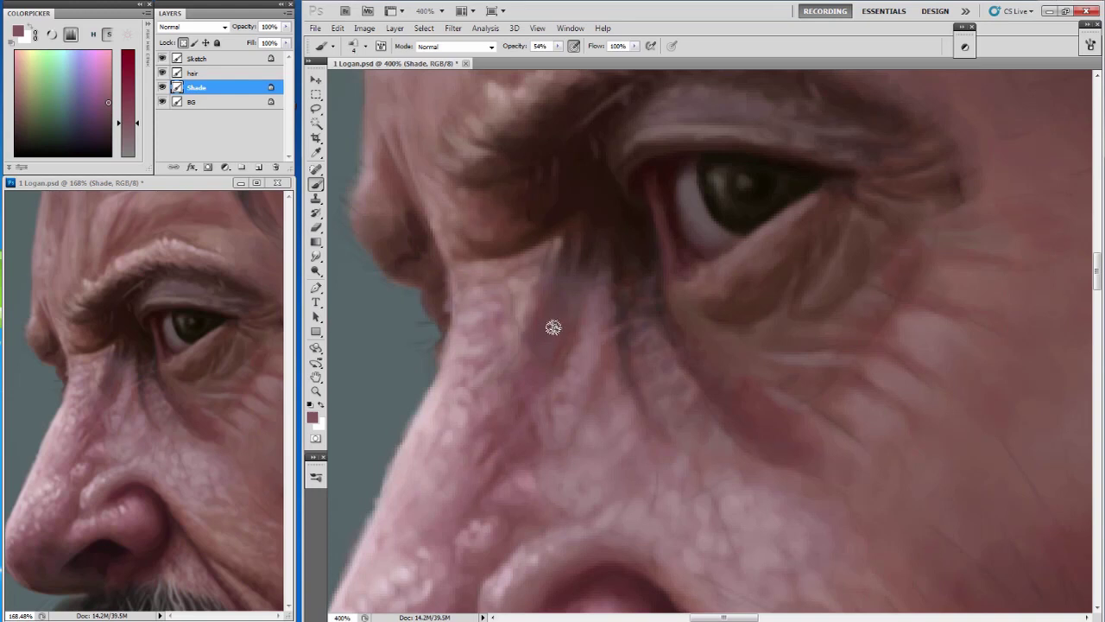
left_click_drag(556, 359, 565, 321)
left_click(527, 265, "alt")
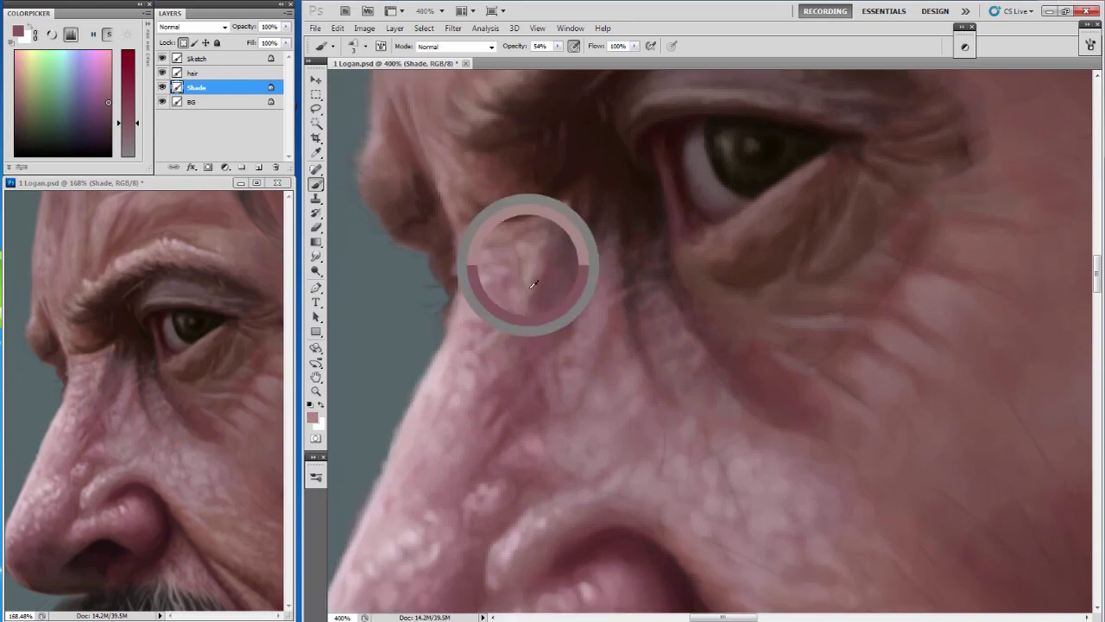
With a smaller brush, paint light pink strokes along the nose crease and lighten a patch of nose skin.
scroll(535, 336, "down", 2)
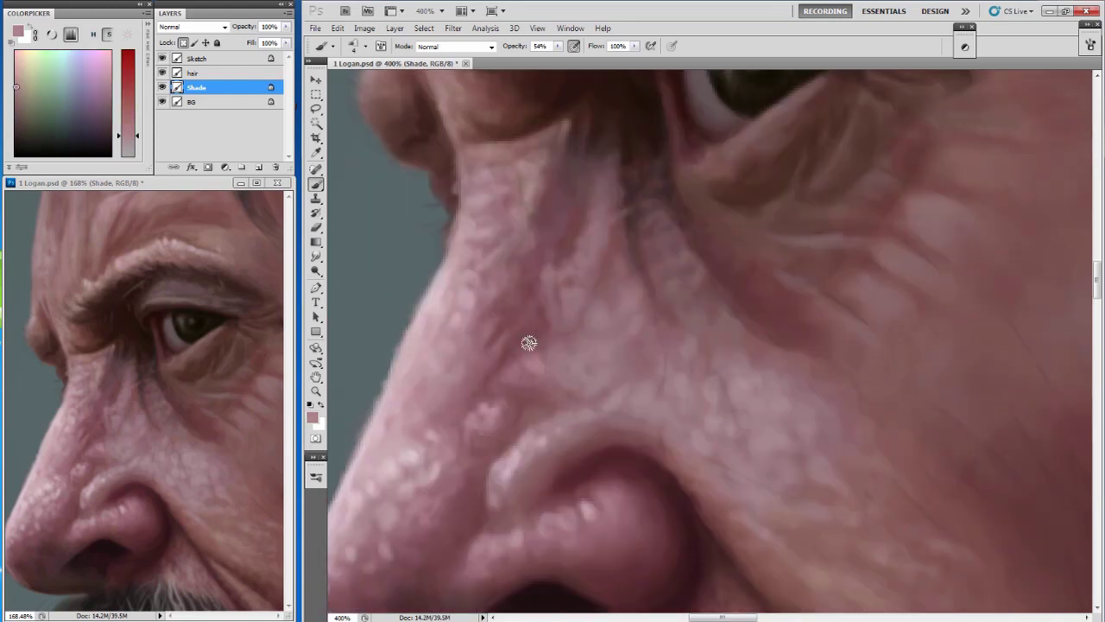
key("bracketleft")
mouse_move(533, 321)
left_mouse_down()
mouse_move(524, 340)
mouse_move(534, 333)
left_mouse_up()
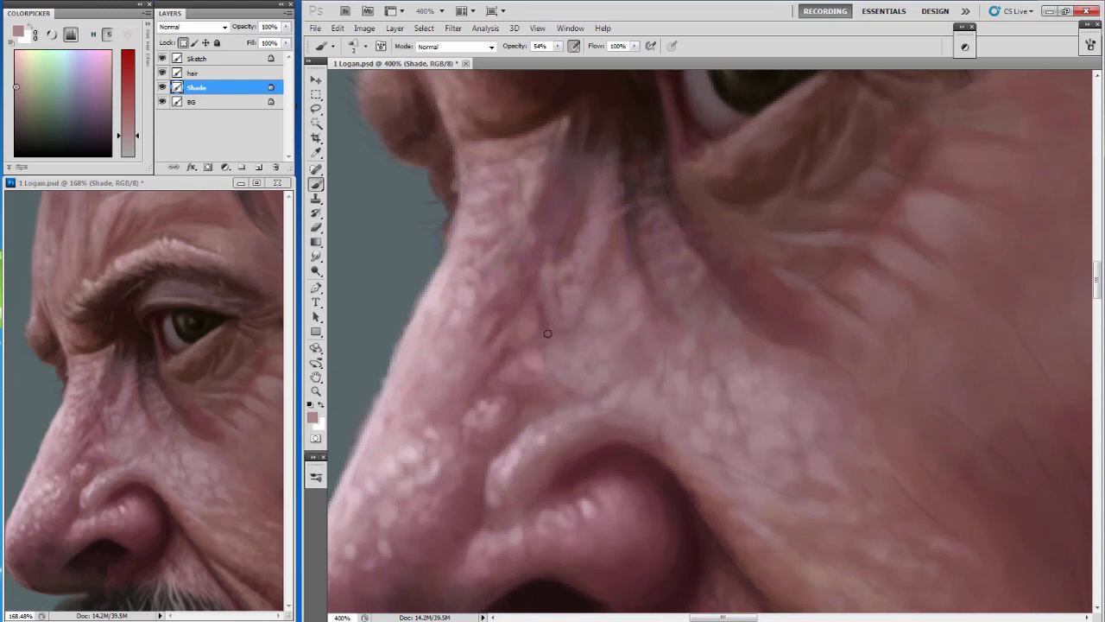
scroll(501, 328, "down", 1)
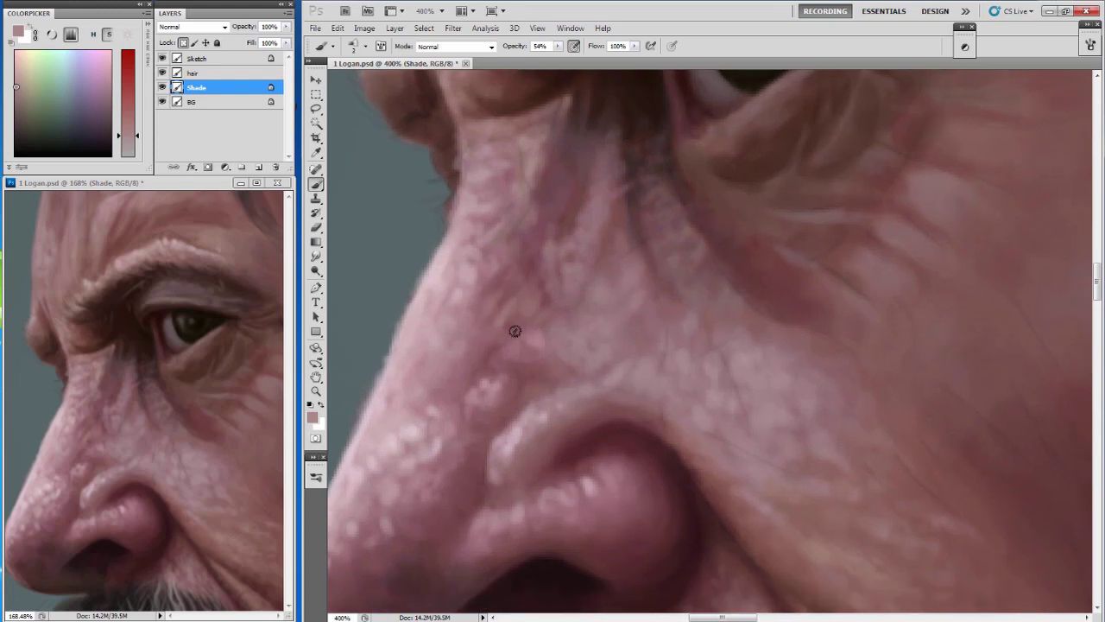
left_click(488, 333, "alt")
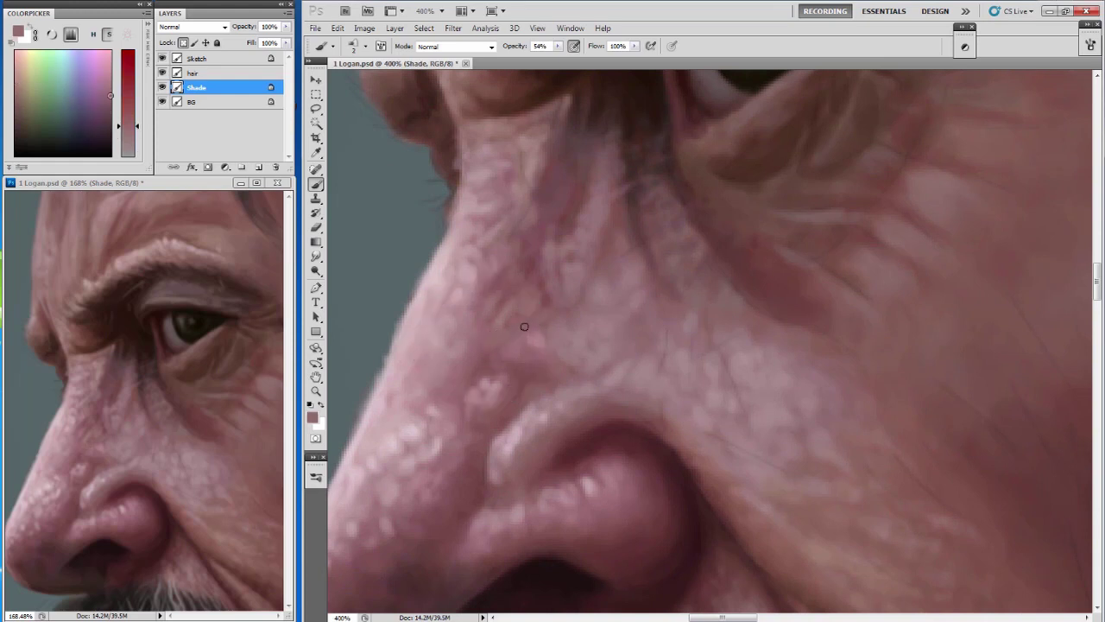
left_click(490, 363, "alt")
left_click(453, 382, "alt")
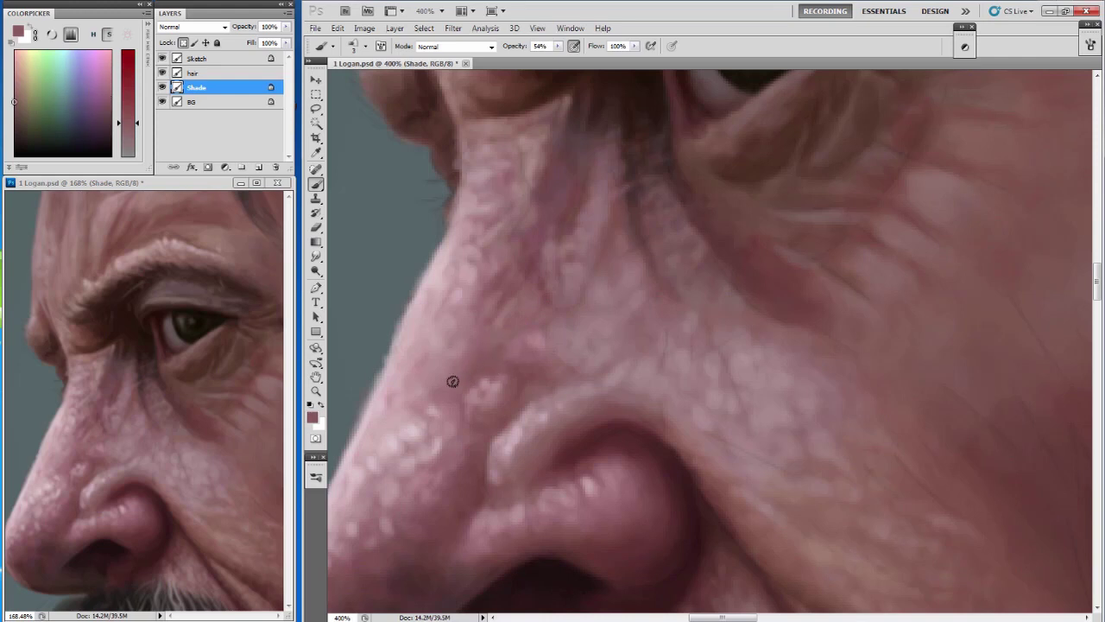
left_click(474, 275, "alt")
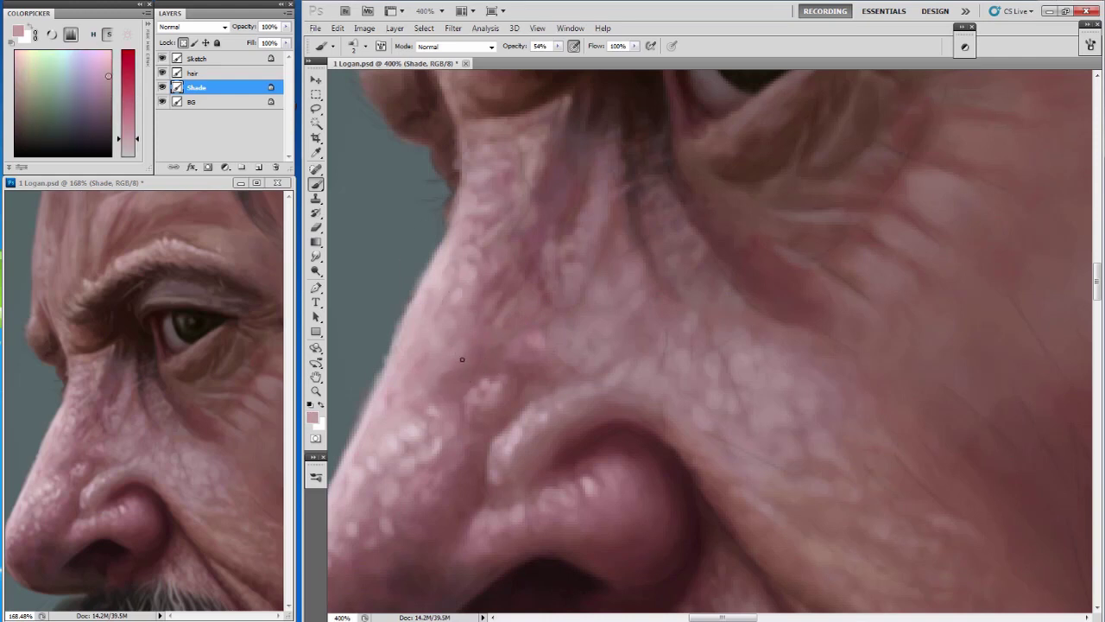
left_click_drag(442, 383, 438, 361)
left_click(462, 378, "alt")
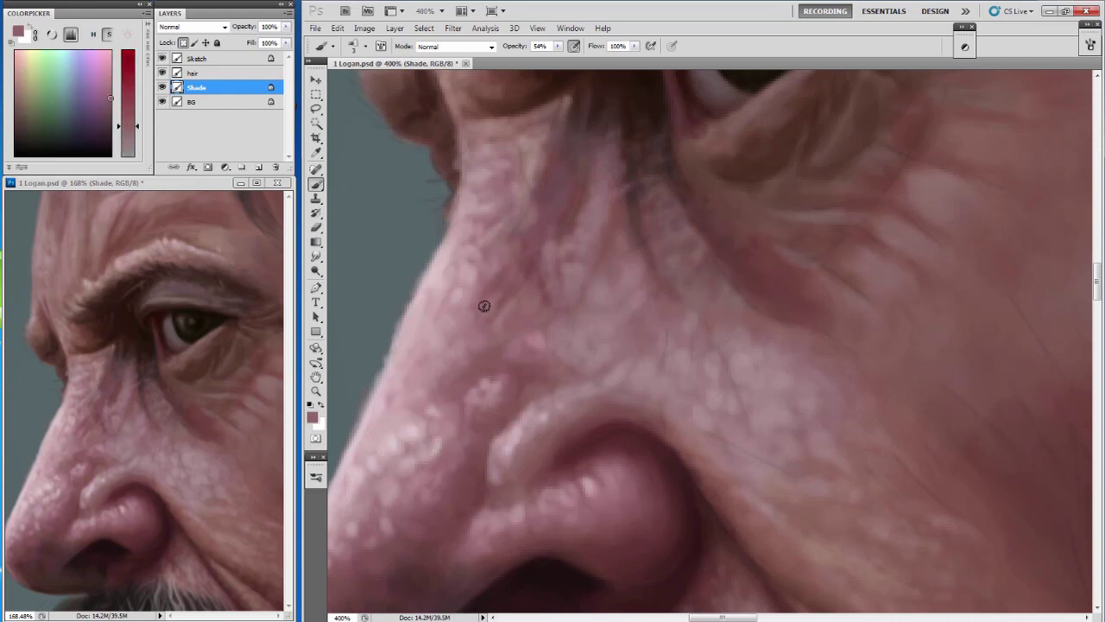
scroll(488, 312, "down", 1)
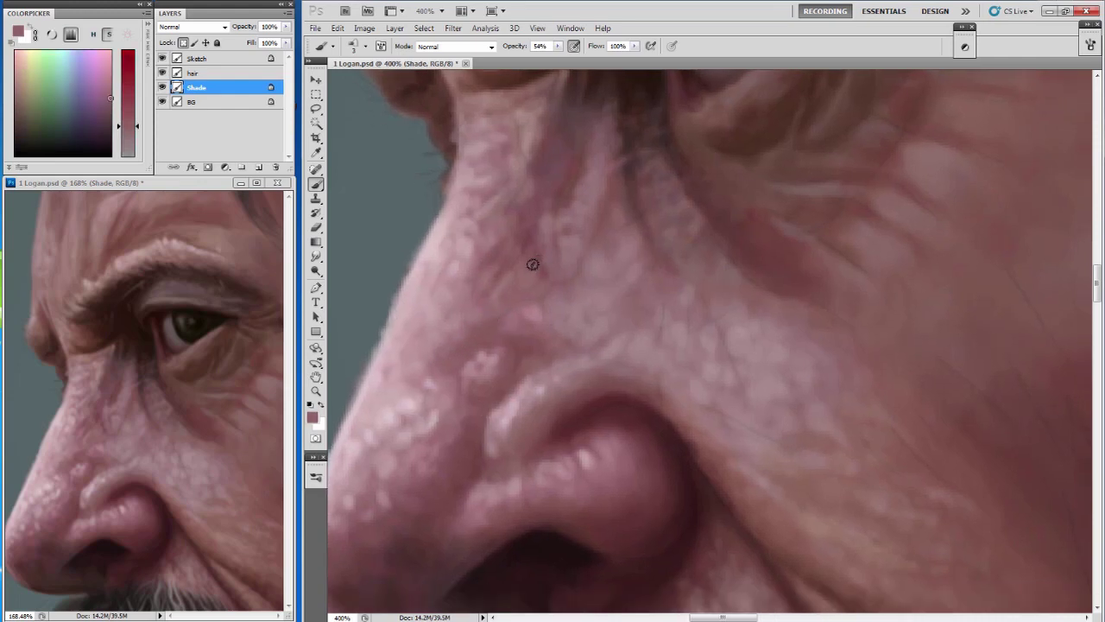
Check the painting without the Sketch layer, then dab light pink texture bumps on the nose.
scroll(518, 277, "down", 1)
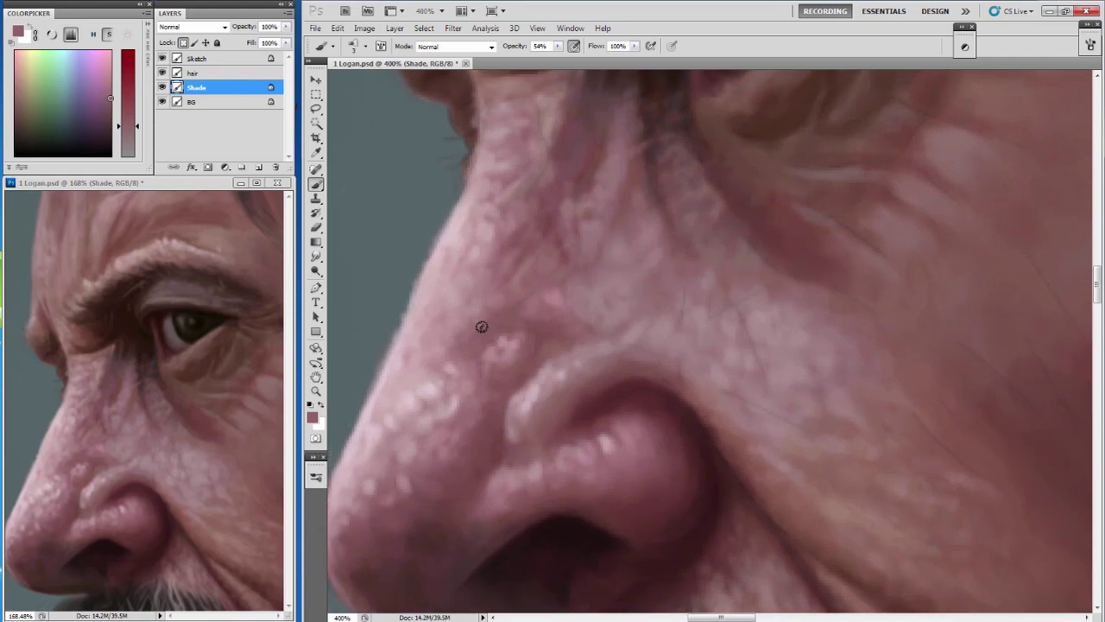
left_click(163, 59)
left_click(162, 59)
left_click(556, 346, "alt")
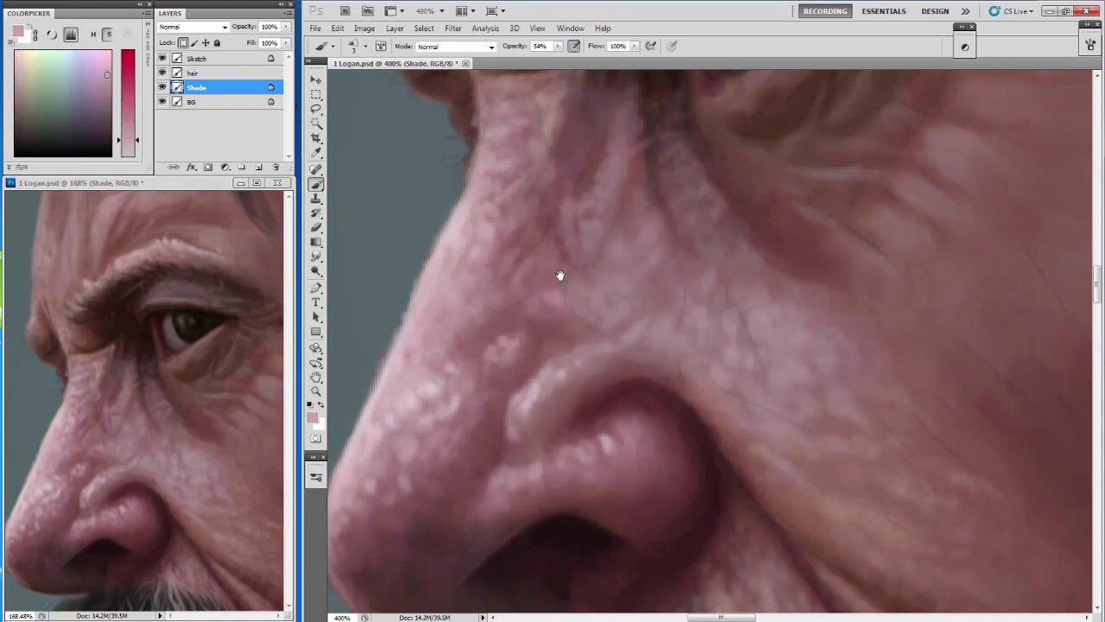
left_click_drag(539, 296, 536, 307)
left_click_drag(604, 267, 604, 291)
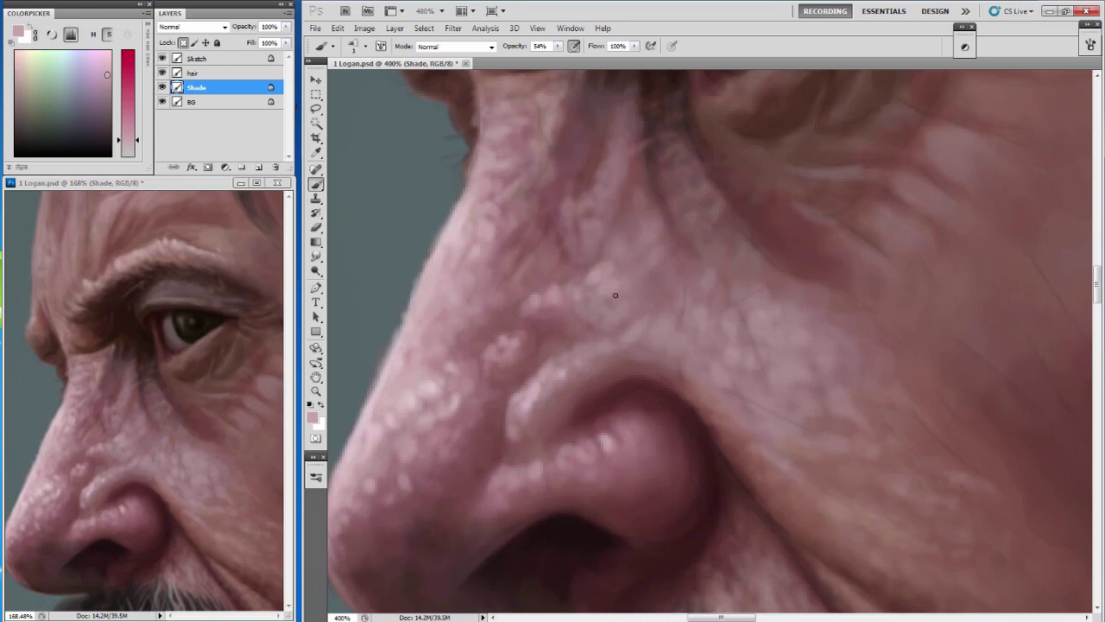
Sample several pink and mauve skin tones and brighten a spot of skin on the nose.
left_click(563, 229, "alt")
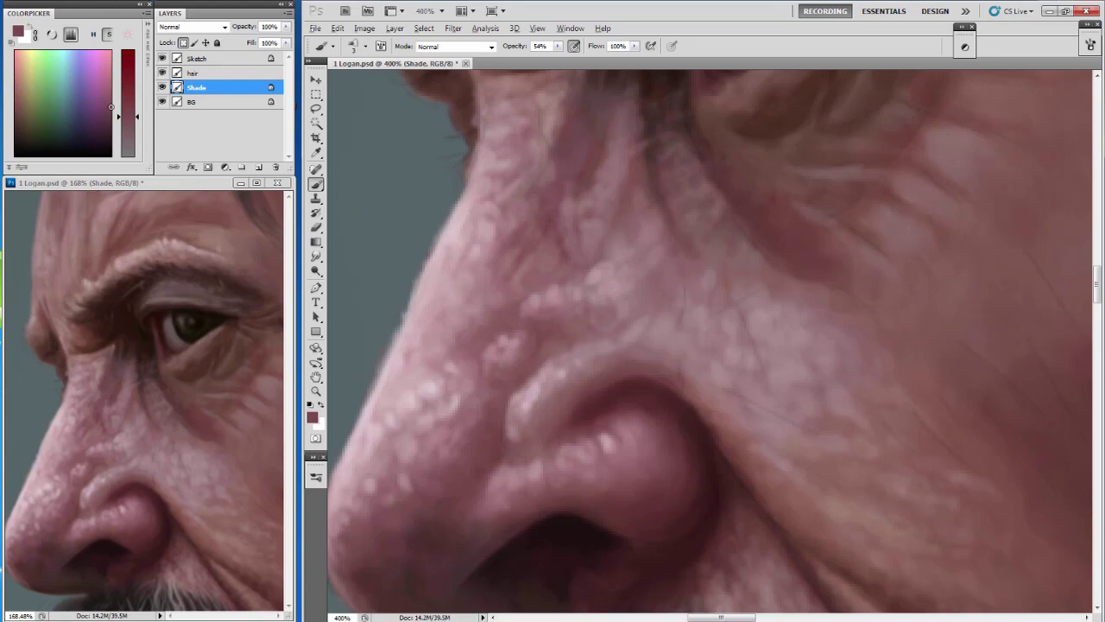
left_click(570, 314, "alt")
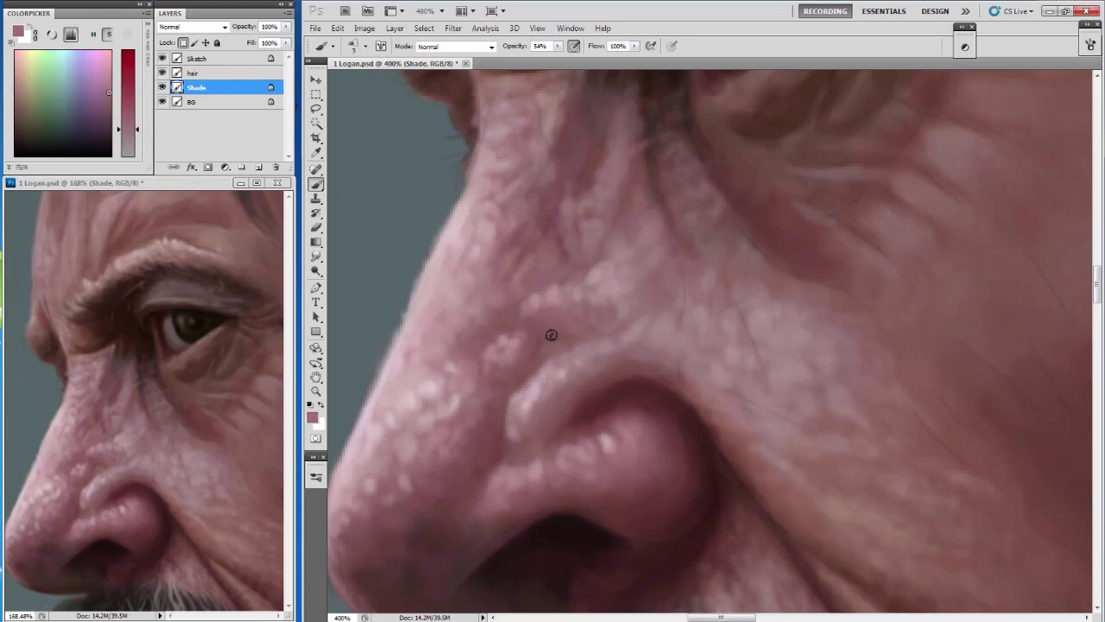
left_click(542, 329, "alt")
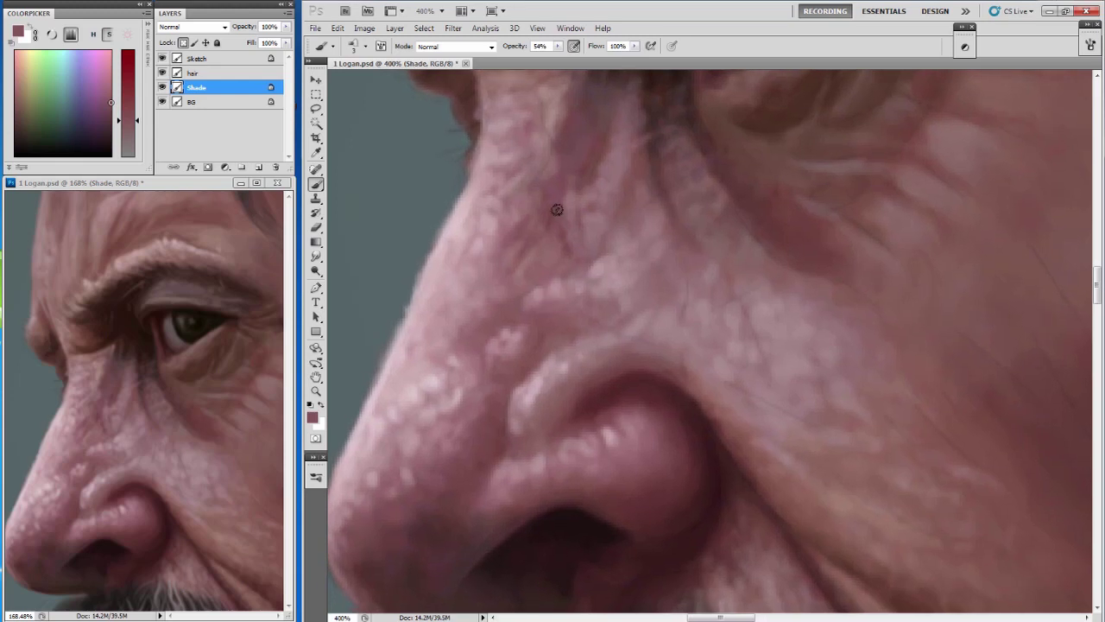
left_click(520, 304, "alt")
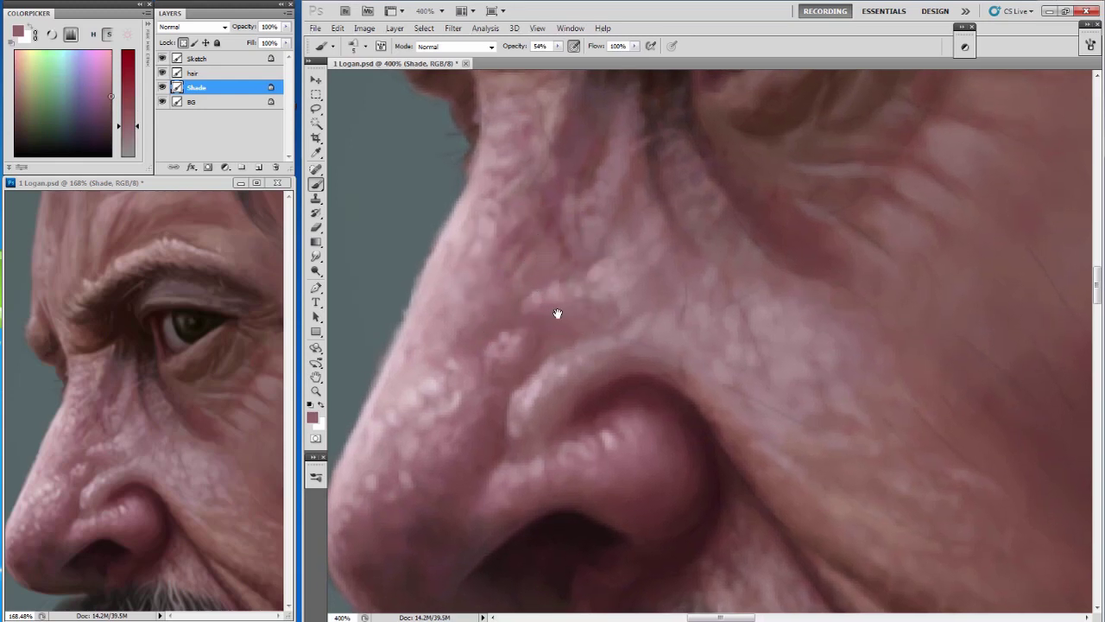
left_click_drag(556, 312, 548, 295)
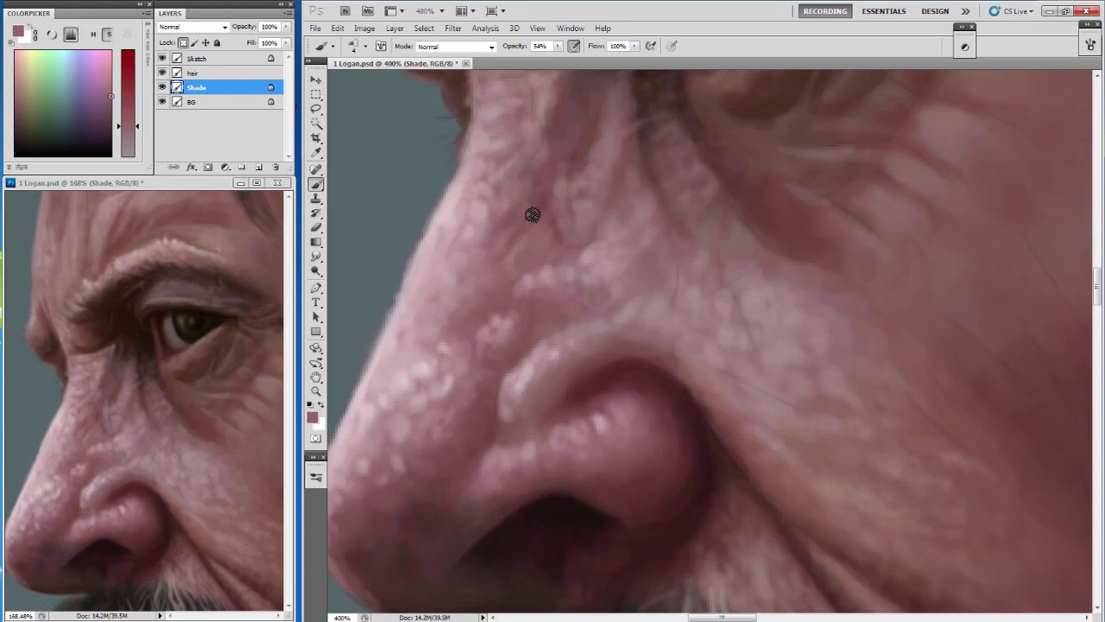
left_click(514, 320, "alt")
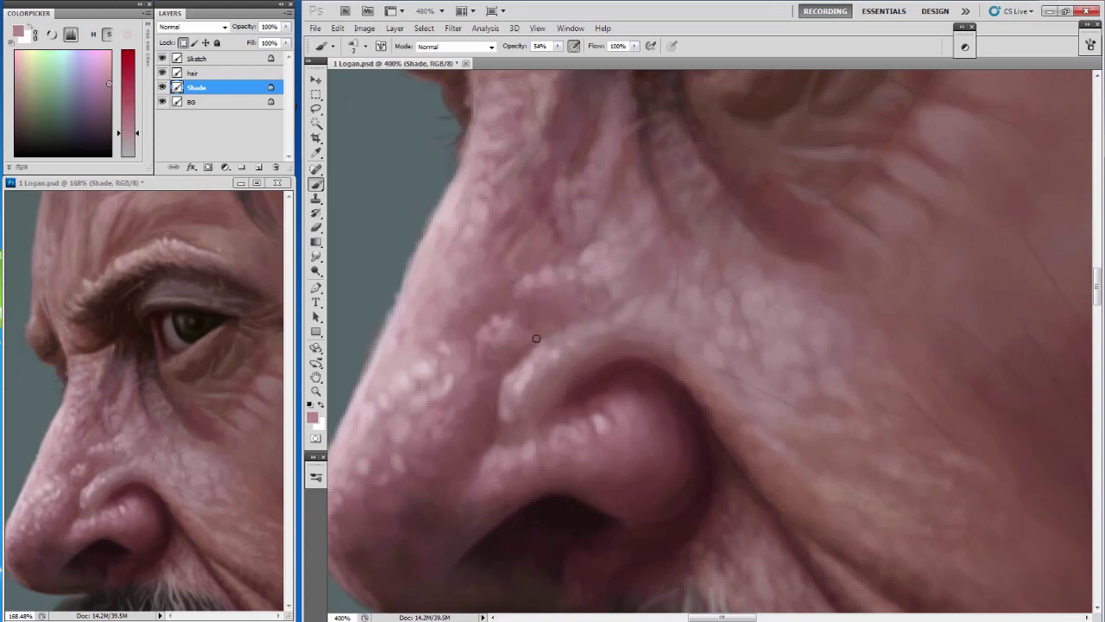
left_click_drag(509, 373, 513, 352)
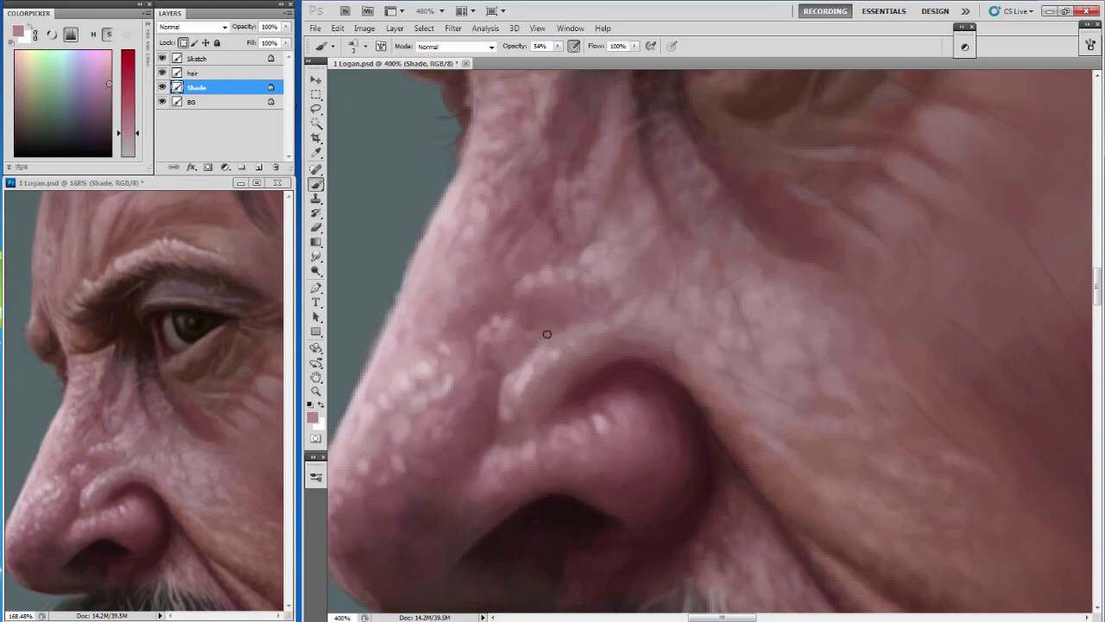
Brighten the skin near the nostril crease with light pink and shade the crease darker mauve.
left_click(504, 361, "alt")
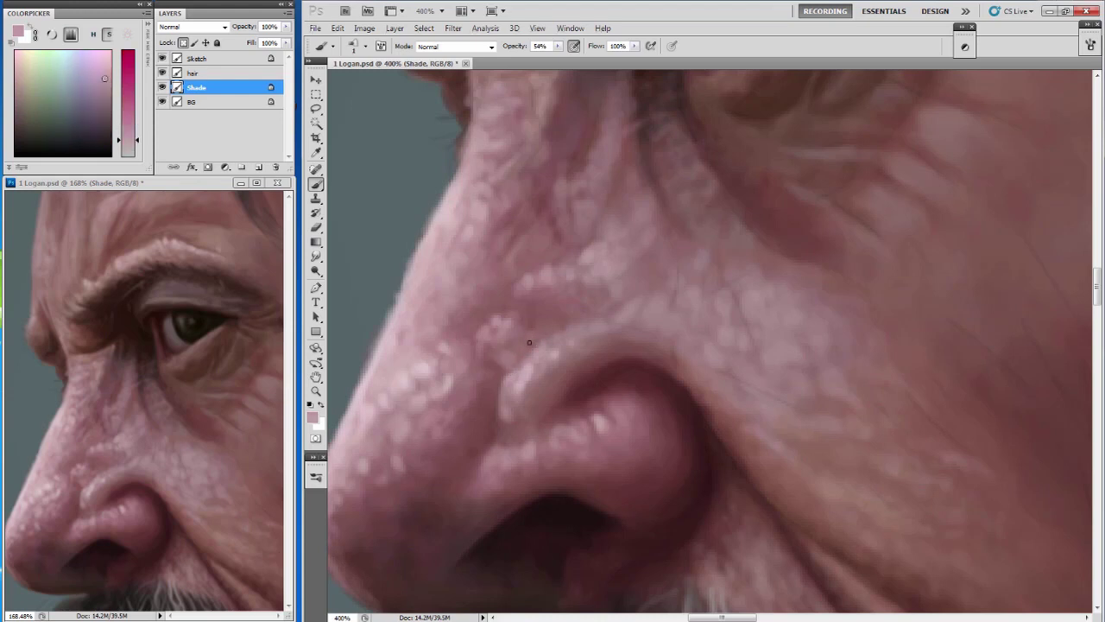
left_click(494, 323, "alt")
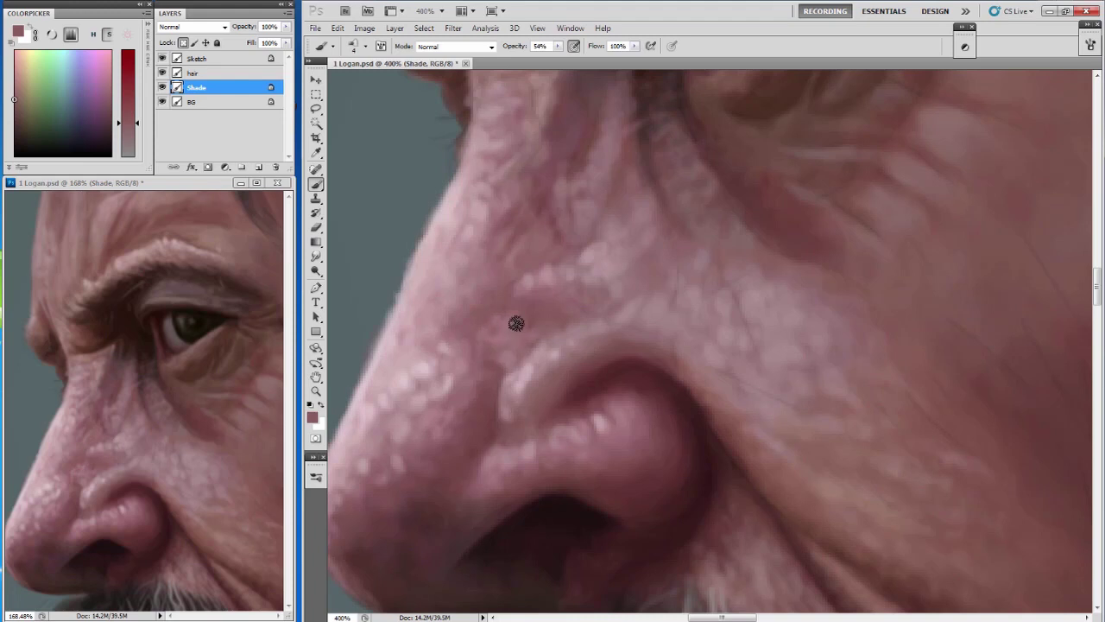
left_click(459, 191, "alt")
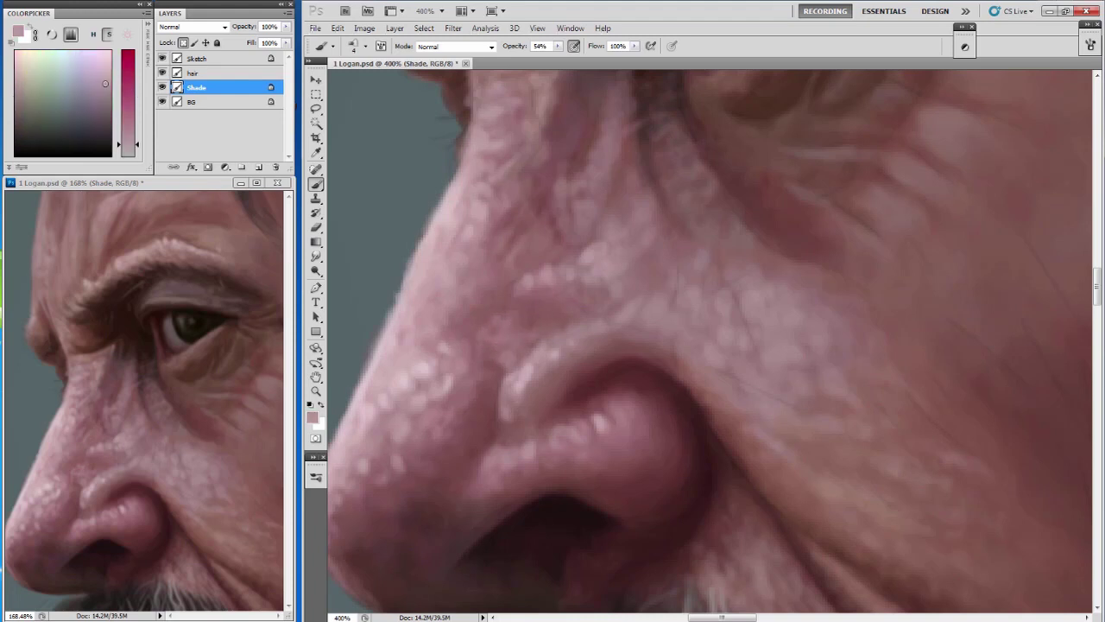
left_click(550, 311, "alt")
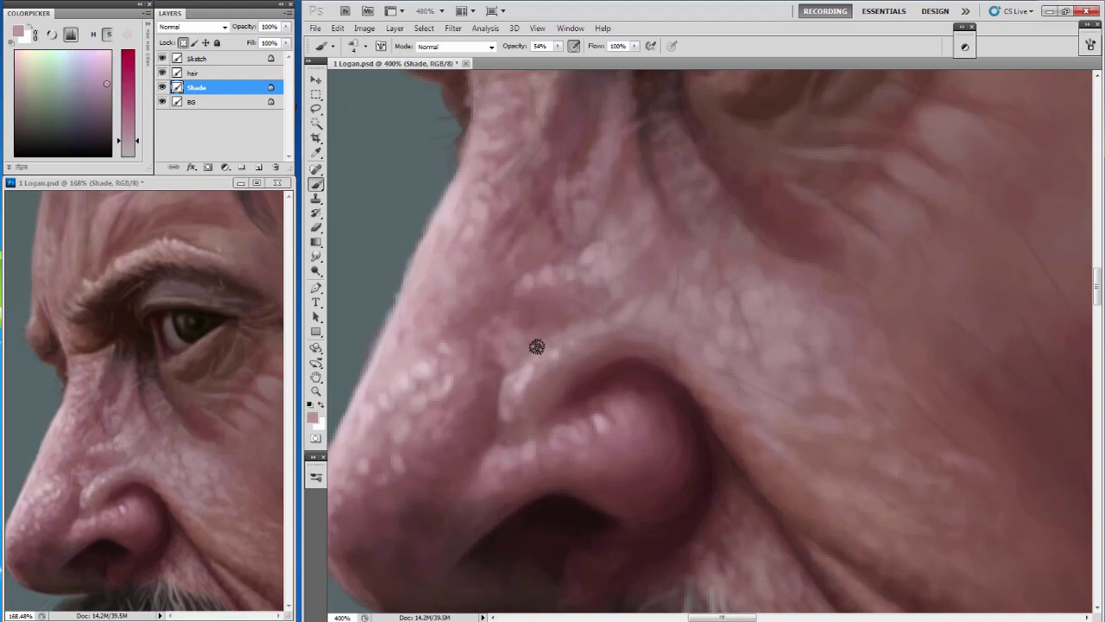
left_click(129, 483, "alt")
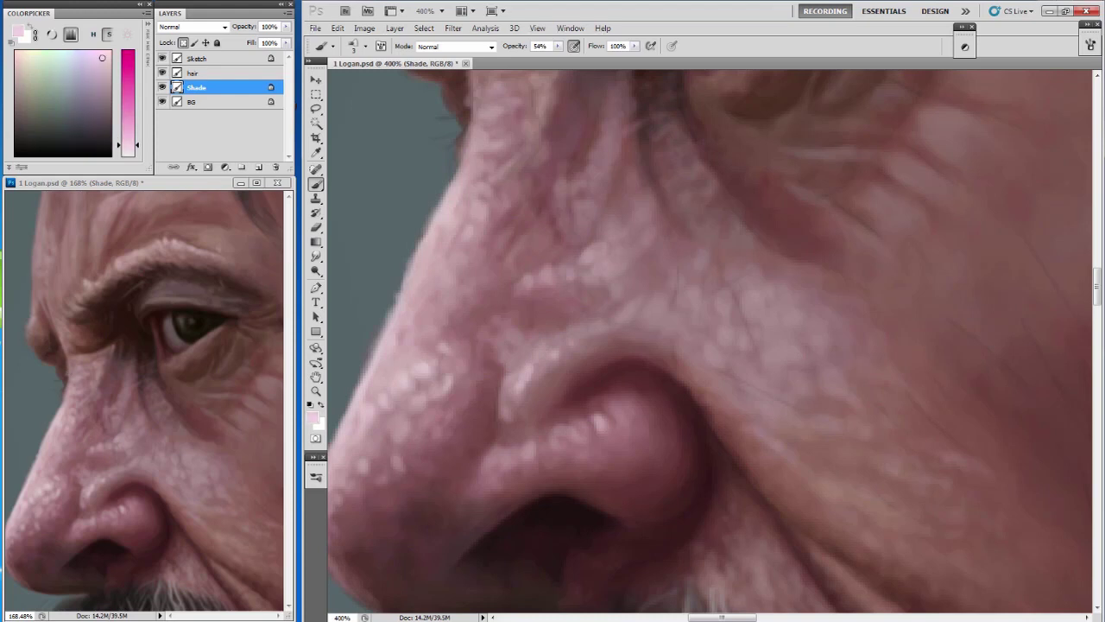
left_click_drag(516, 360, 529, 354)
left_click(537, 279, "alt")
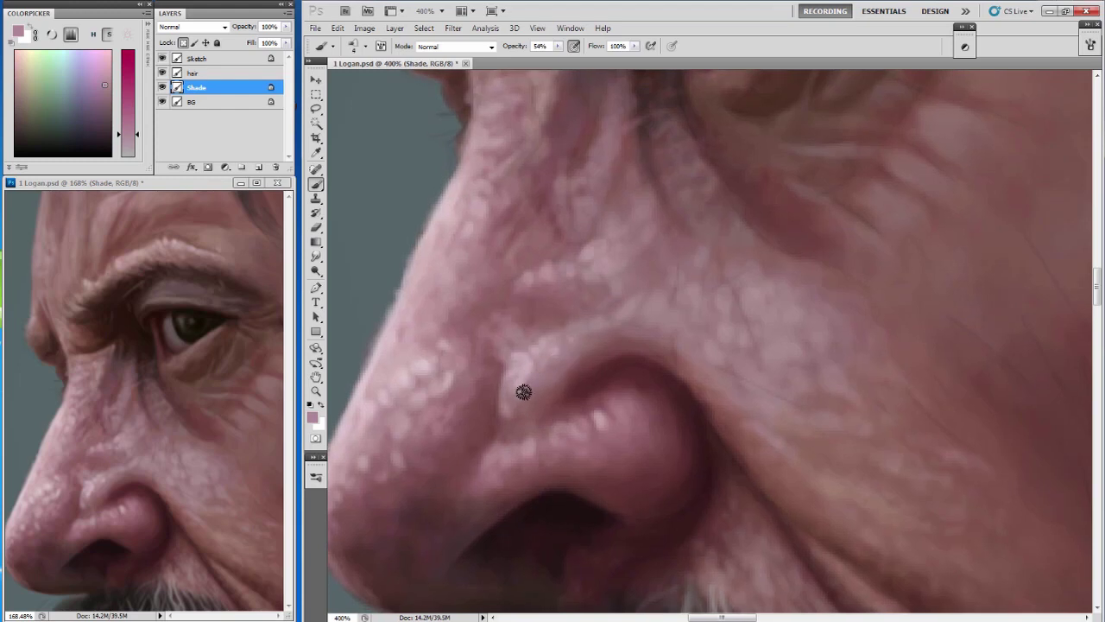
left_click_drag(521, 415, 542, 383)
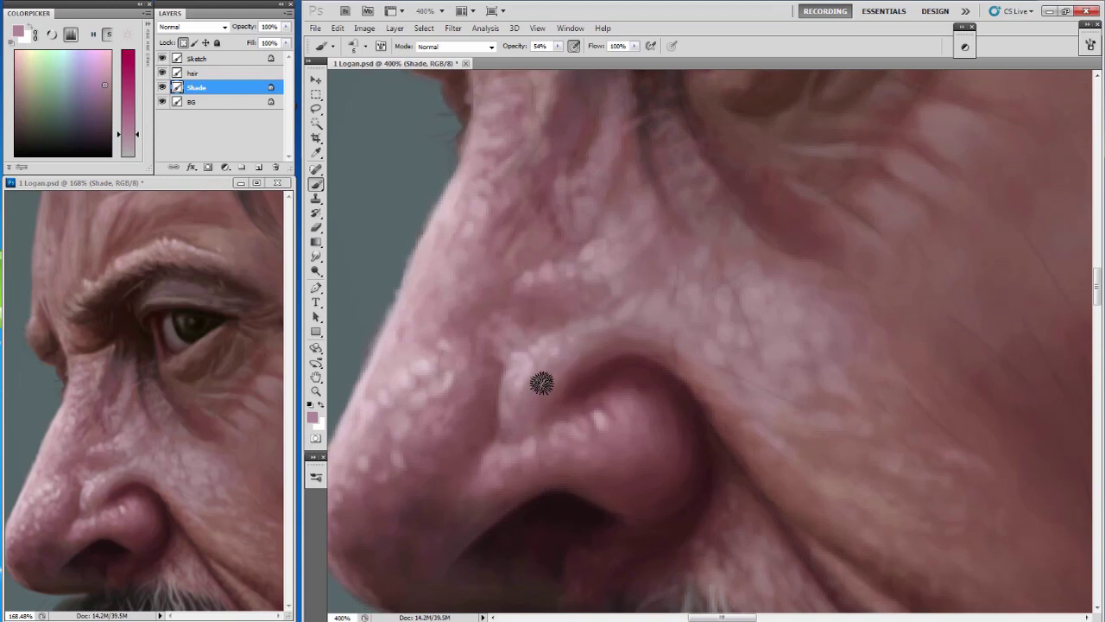
Deepen the upper nostril crease with a dark maroon shadow colour.
left_click(509, 389, "alt")
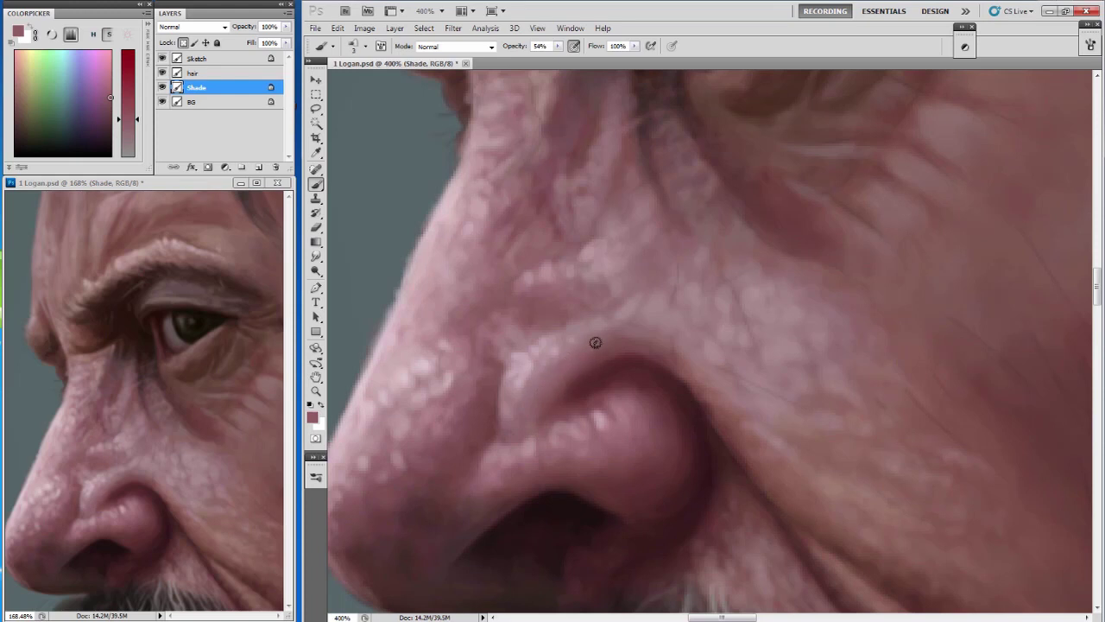
left_click_drag(566, 378, 535, 344)
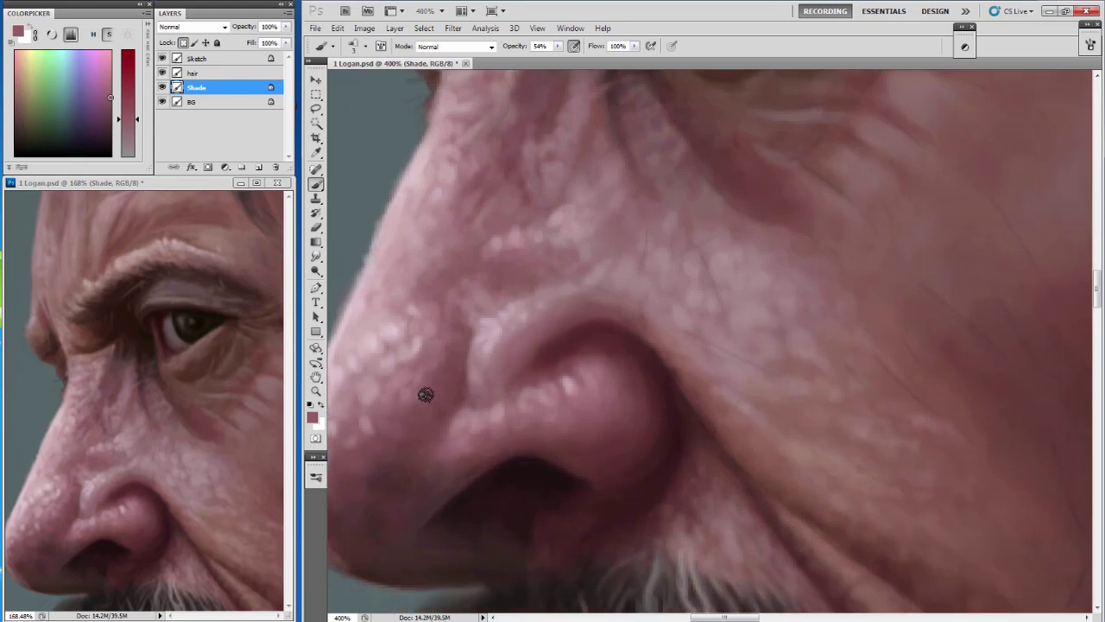
left_click(496, 386, "alt")
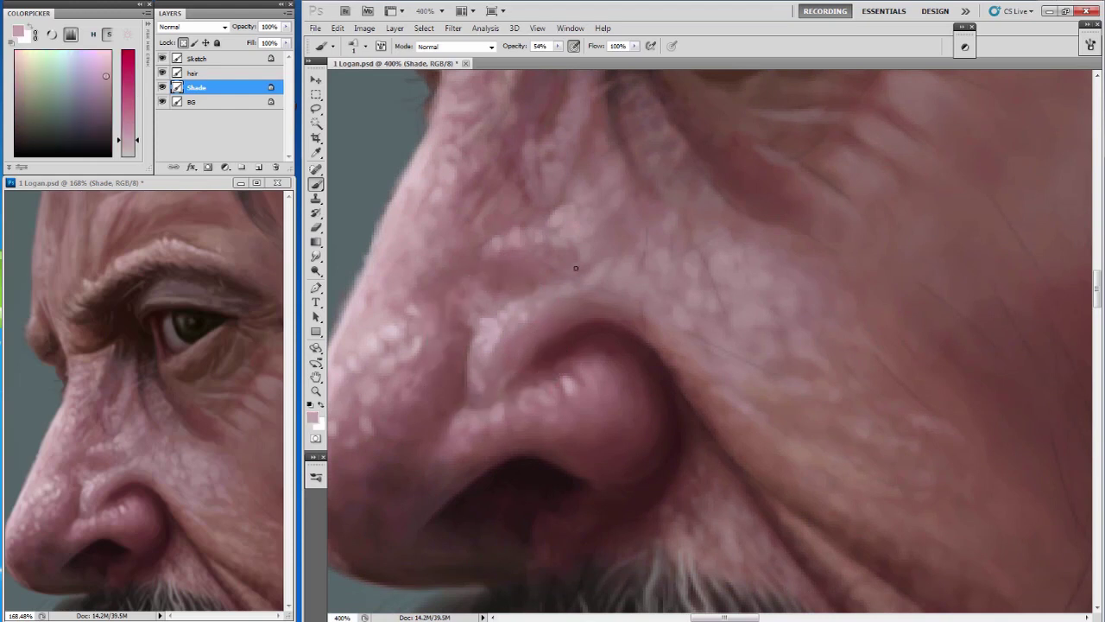
left_click(566, 332, "alt")
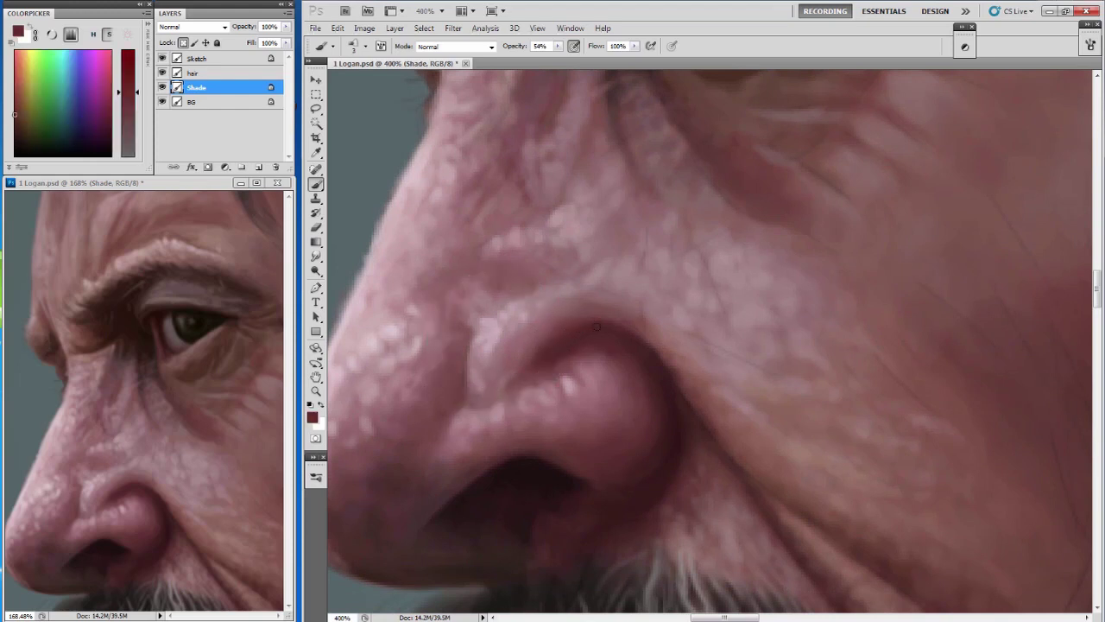
left_click_drag(541, 350, 556, 341)
Sample darker shadow tones around the nostril crease, then hide the Sketch layer.
left_click(660, 361, "alt")
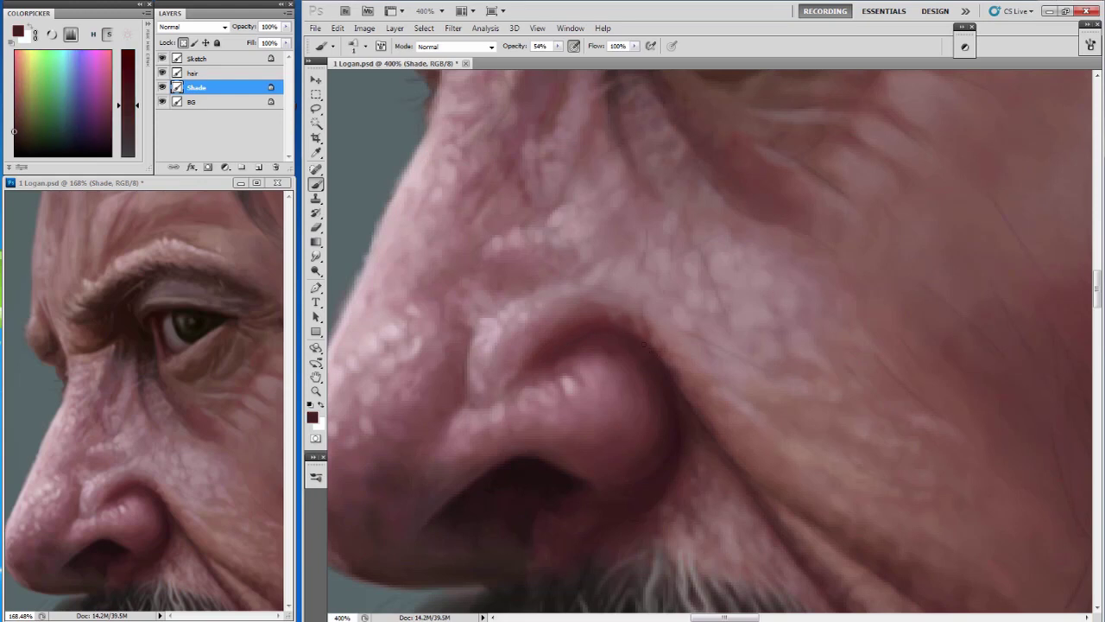
left_click(639, 337, "alt")
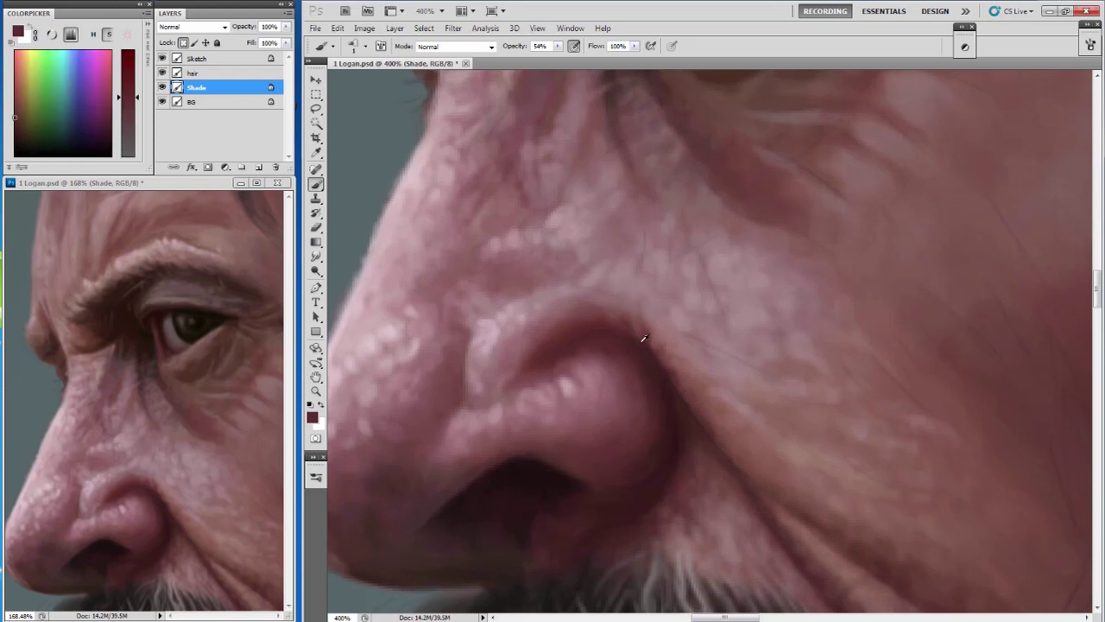
left_click(643, 338, "alt")
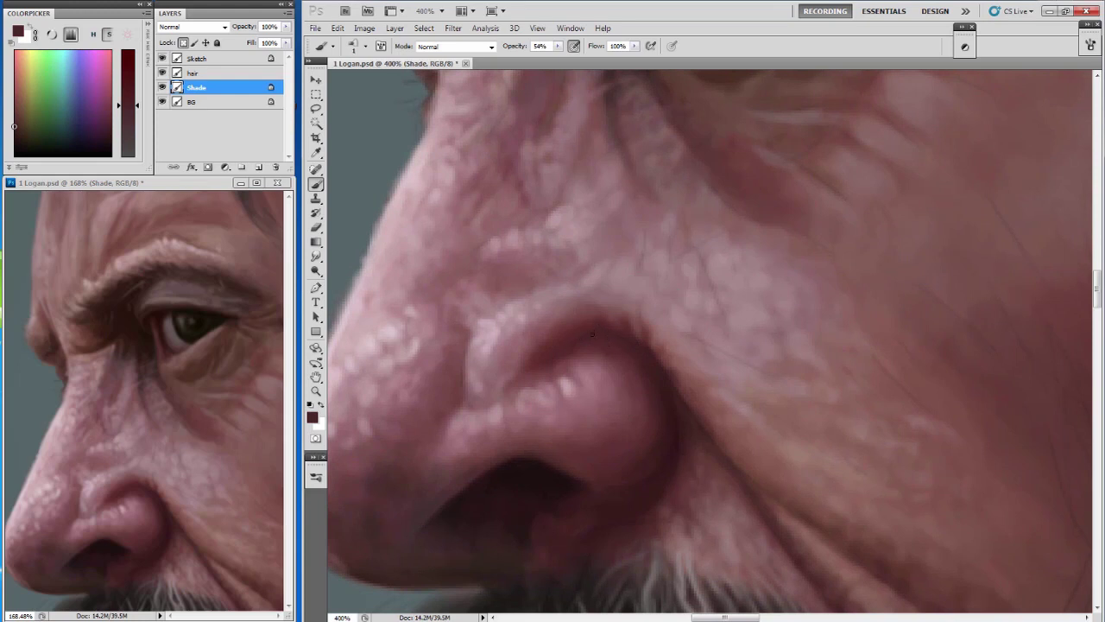
left_click(652, 367, "alt")
left_click(161, 58)
Pan around the nose sampling lighter pink and darker red skin tones.
left_click_drag(559, 275, 563, 269)
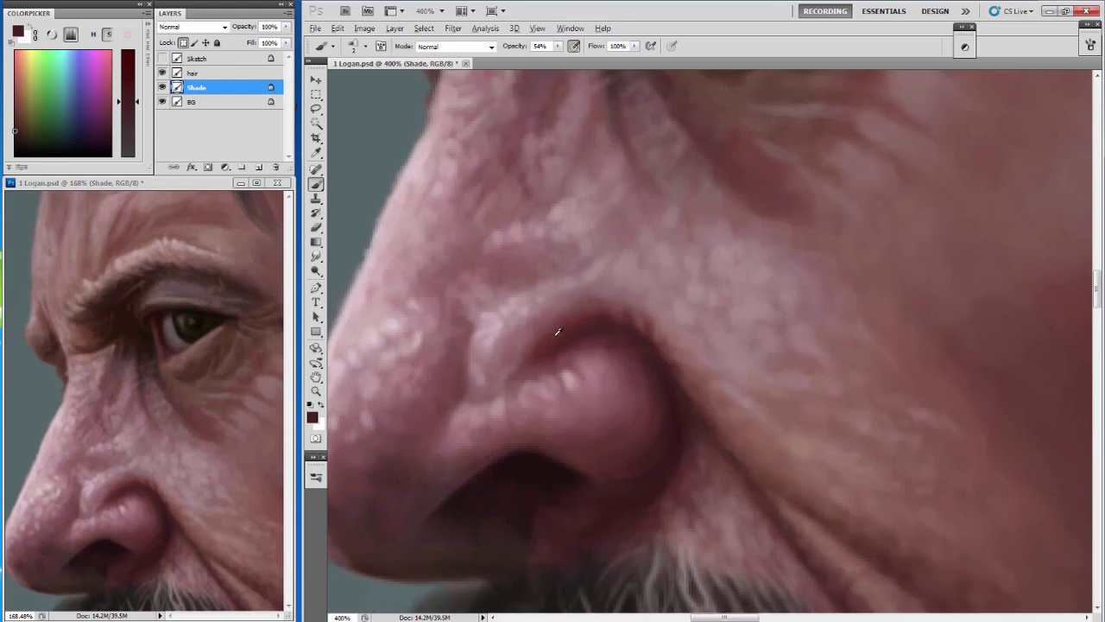
left_click(576, 330, "alt")
left_click(556, 349, "alt")
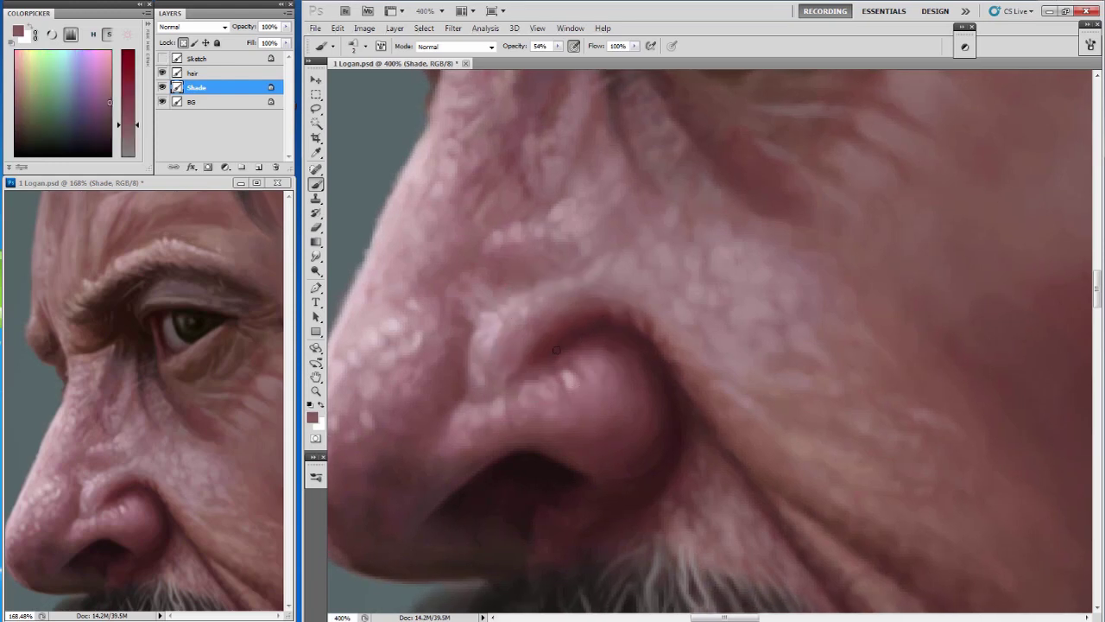
left_click(604, 369, "alt")
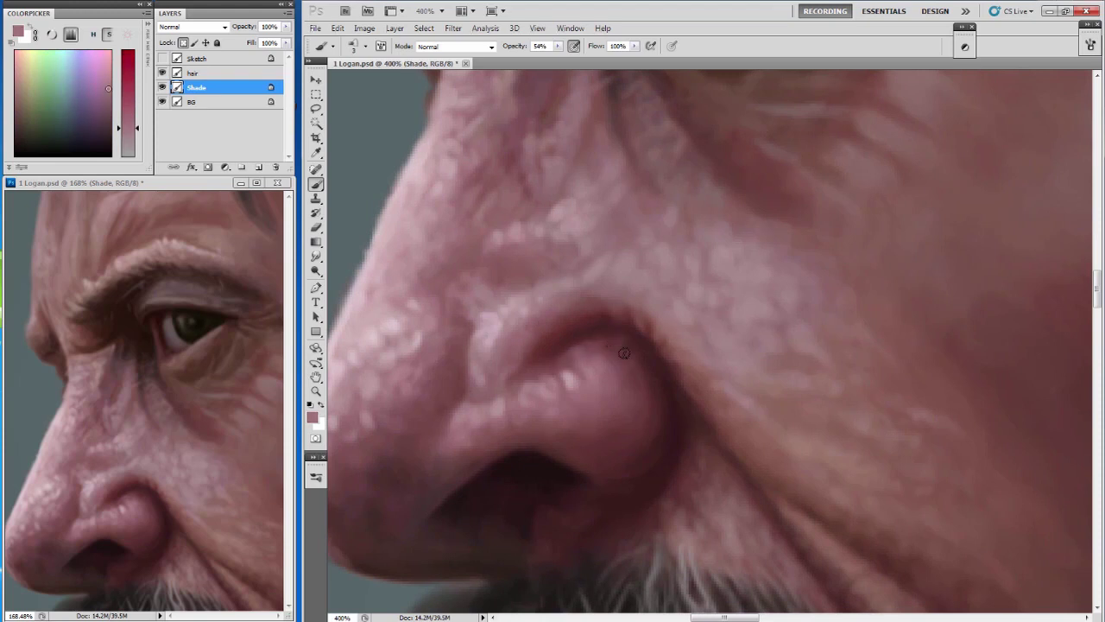
left_click(624, 343, "alt")
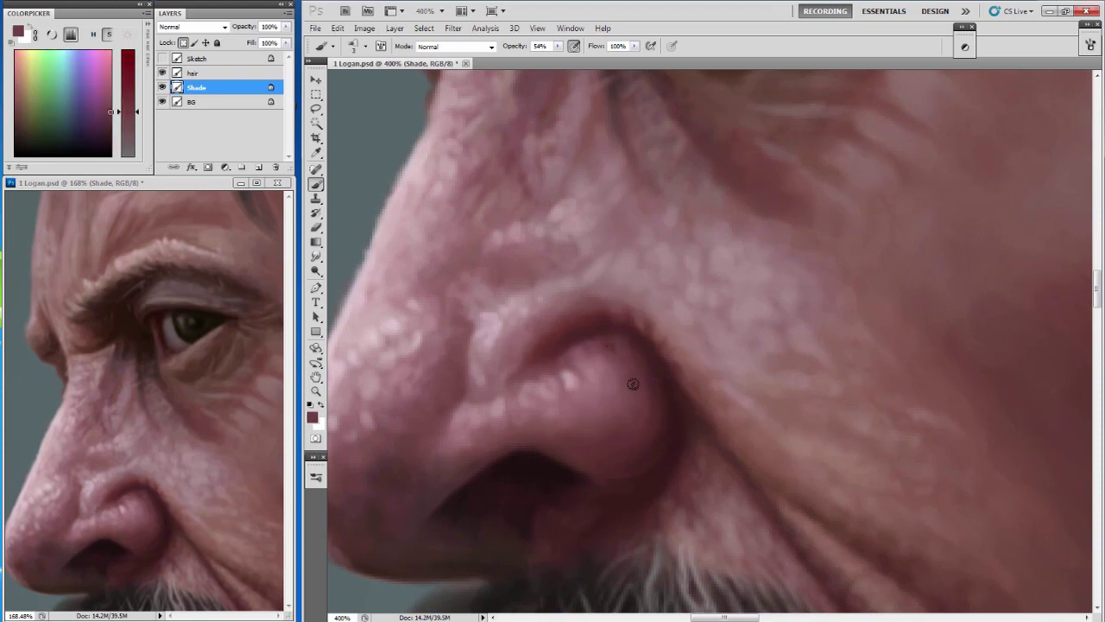
left_click_drag(580, 366, 580, 344)
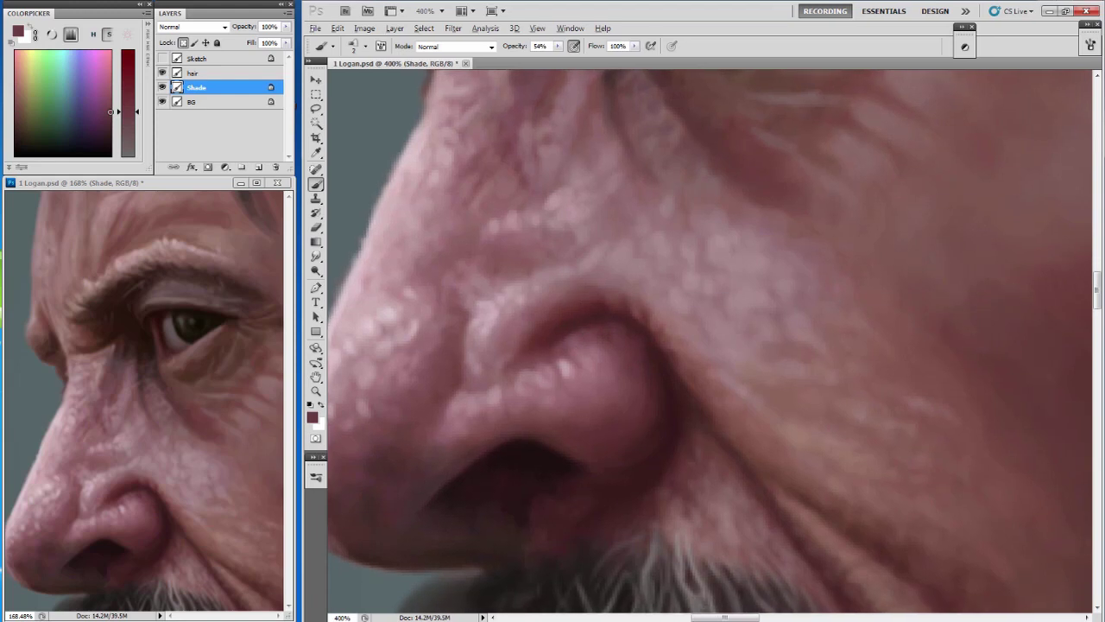
left_click(581, 343, "alt")
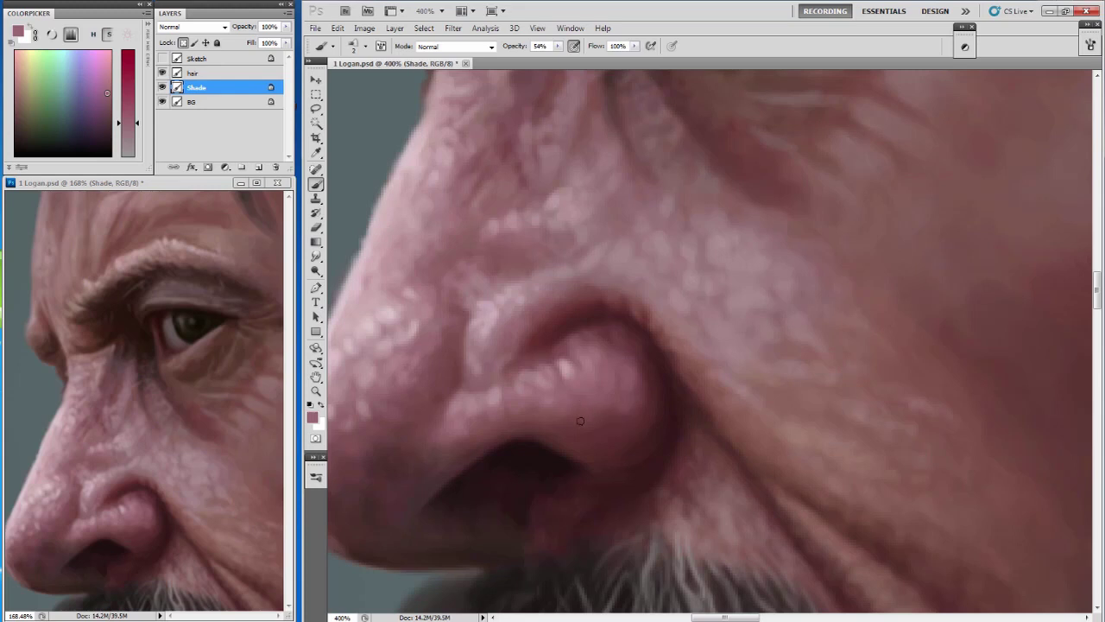
left_click_drag(581, 421, 572, 399)
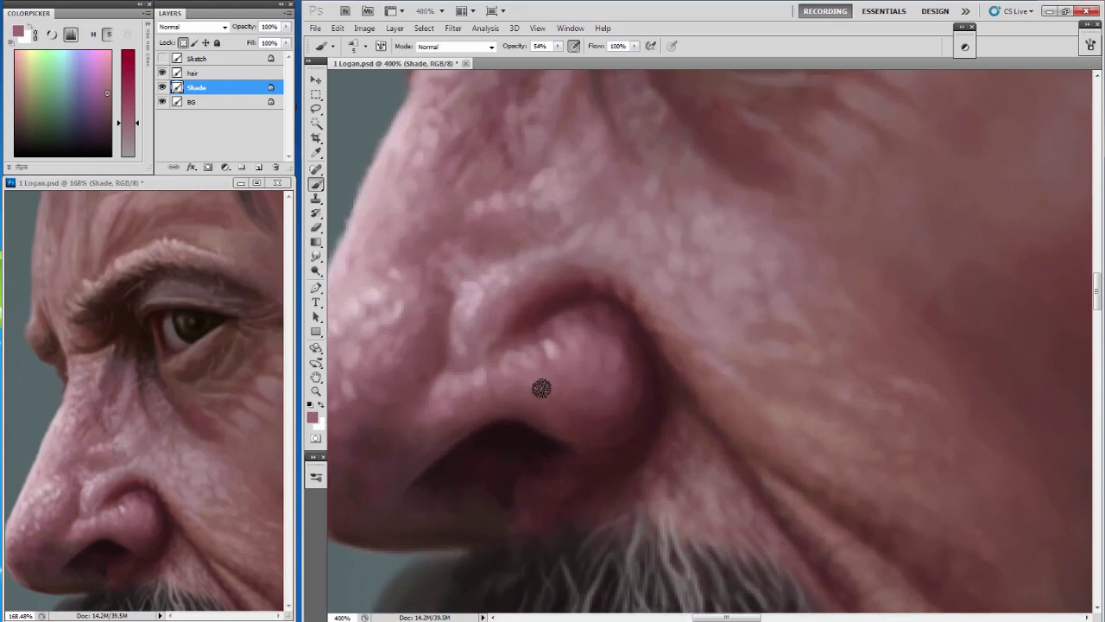
left_click_drag(545, 383, 555, 376)
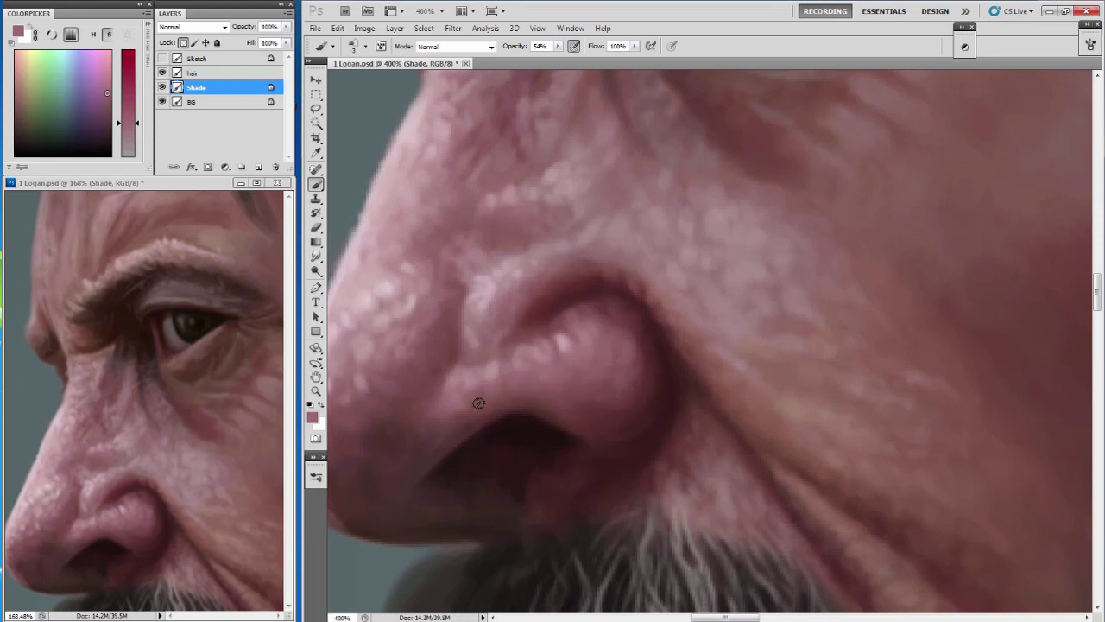
mouse_move(494, 393)
left_mouse_down()
mouse_move(506, 383)
mouse_move(475, 353)
left_mouse_up()
Dab light pink highlights onto the bumps on the side of the nose.
left_click(459, 337, "alt")
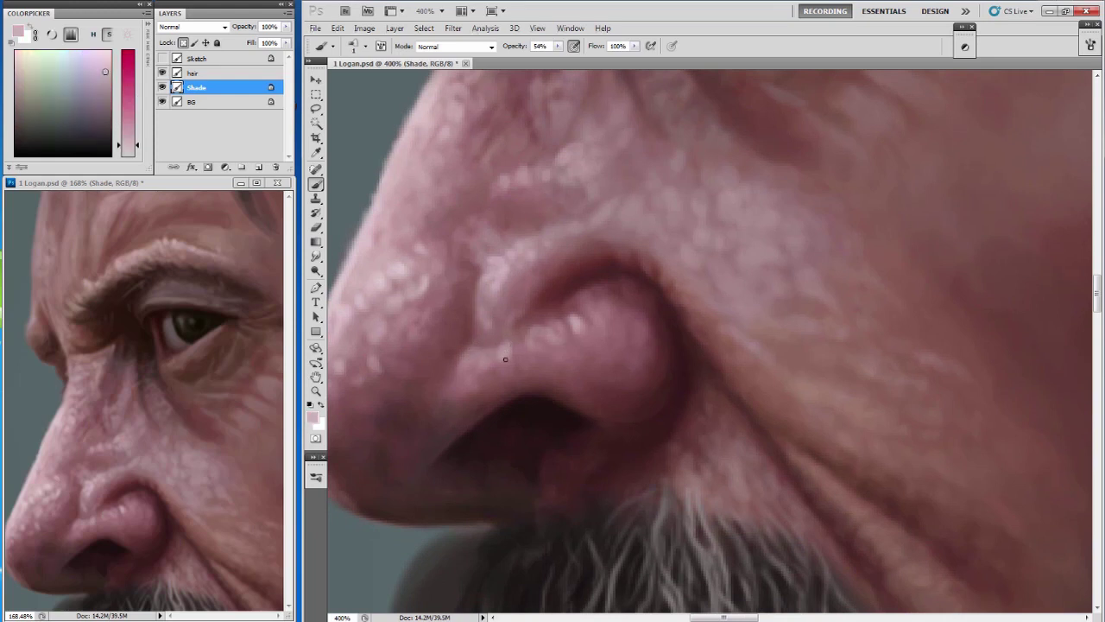
left_click_drag(477, 362, 474, 353)
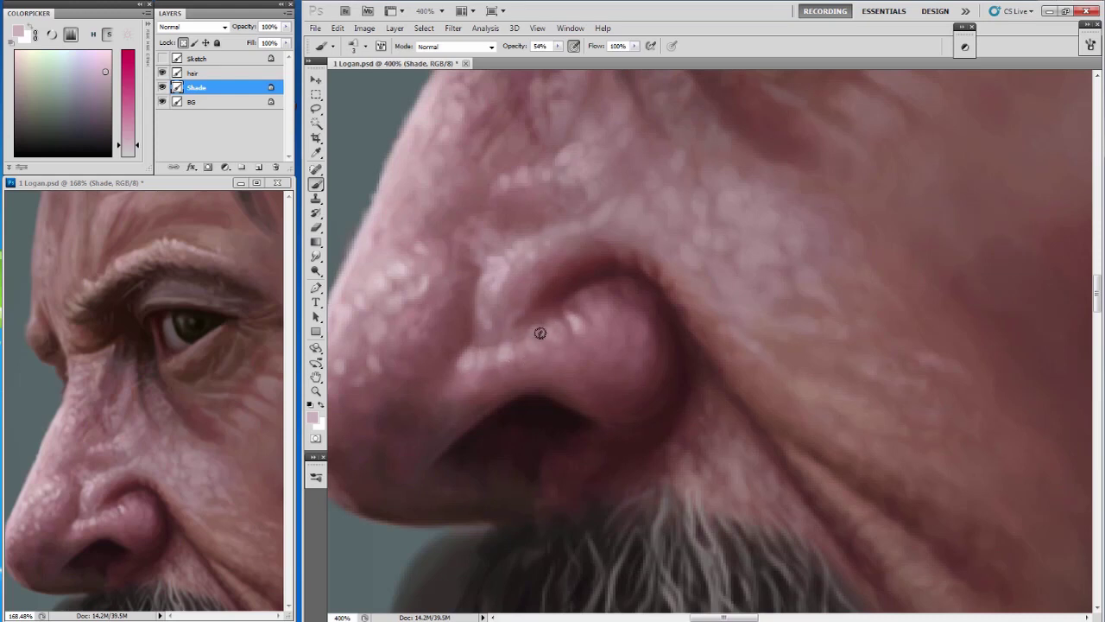
left_click_drag(508, 291, 493, 316)
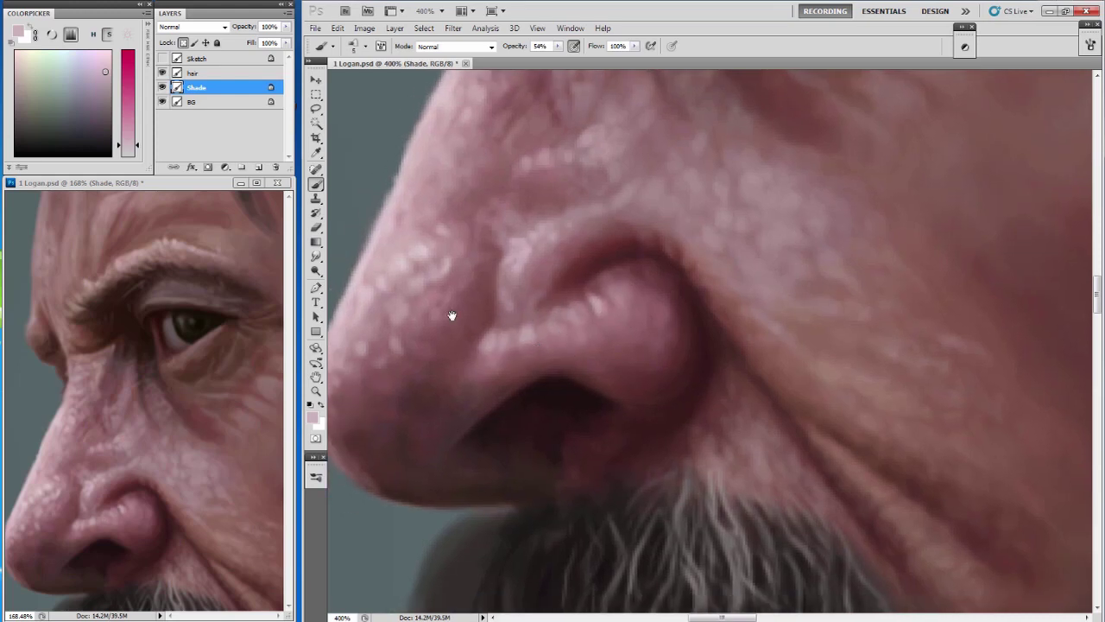
left_click_drag(72, 429, 92, 358)
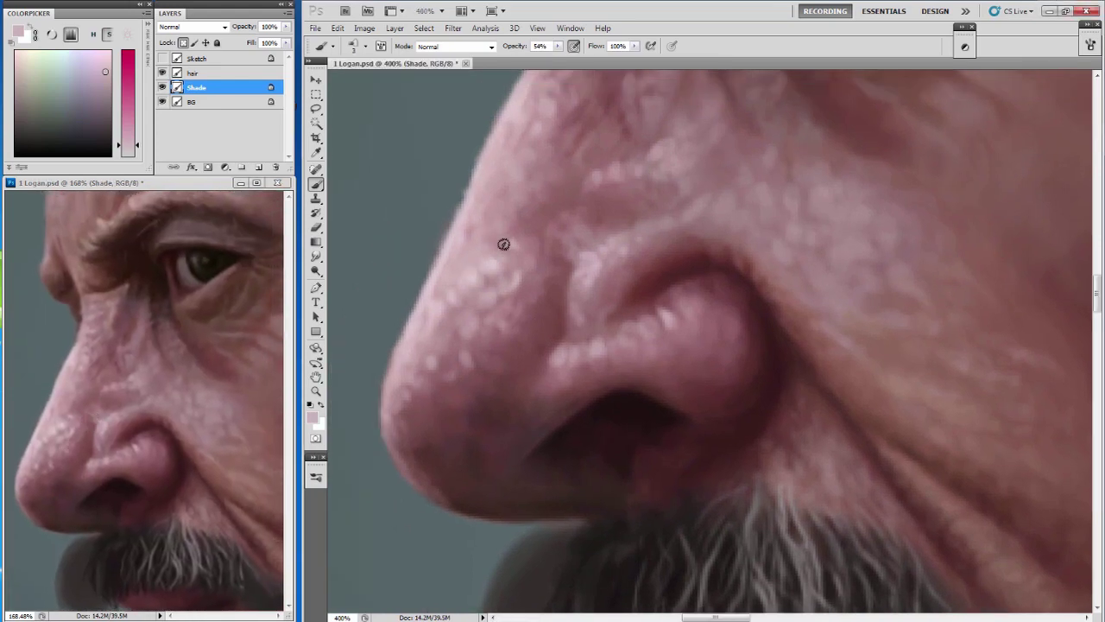
mouse_move(504, 244)
left_mouse_down()
mouse_move(493, 267)
mouse_move(518, 243)
mouse_move(501, 307)
mouse_move(458, 338)
mouse_move(541, 230)
left_mouse_up()
left_click(482, 272, "alt")
left_click(515, 227, "alt")
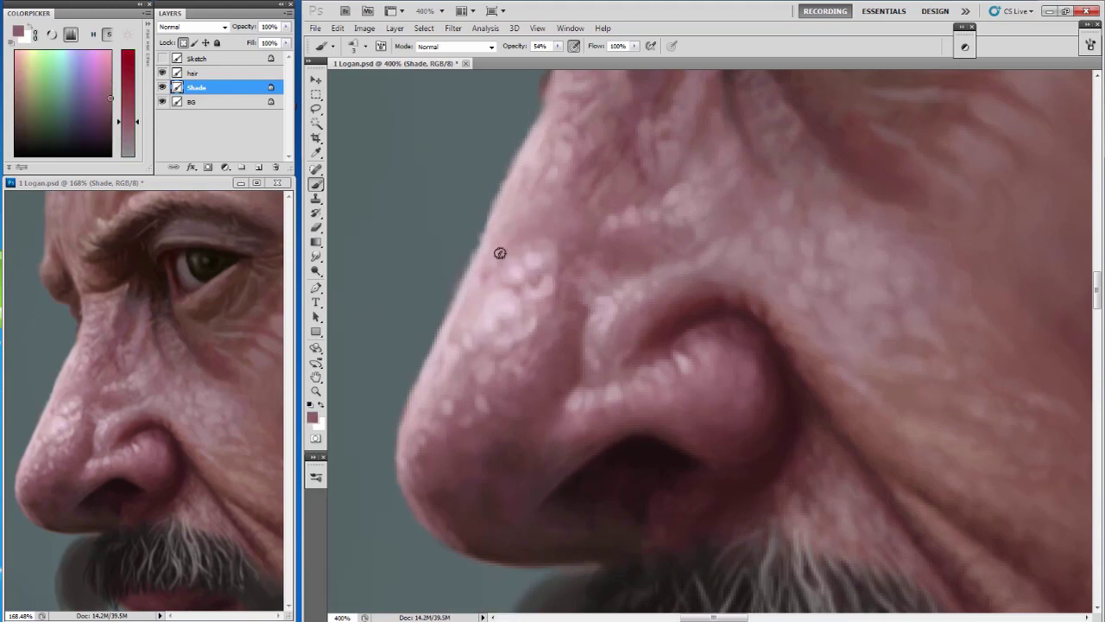
Sample red, brown and light pink nose tones while bringing the nostril into view.
left_click(596, 159, "alt")
left_click(557, 238, "alt")
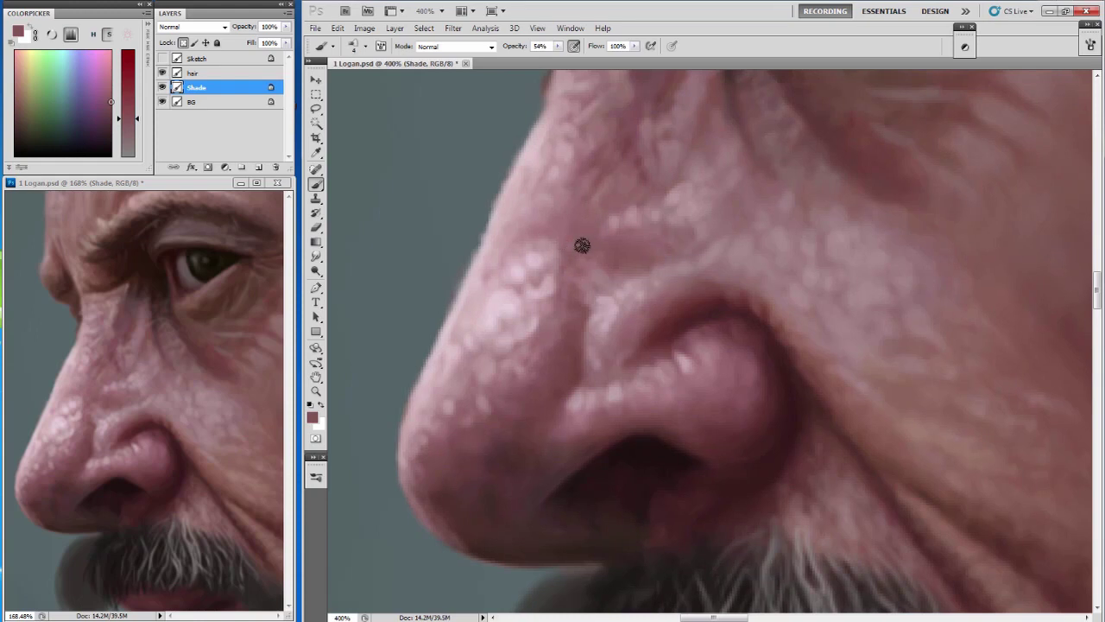
left_click(533, 309, "alt")
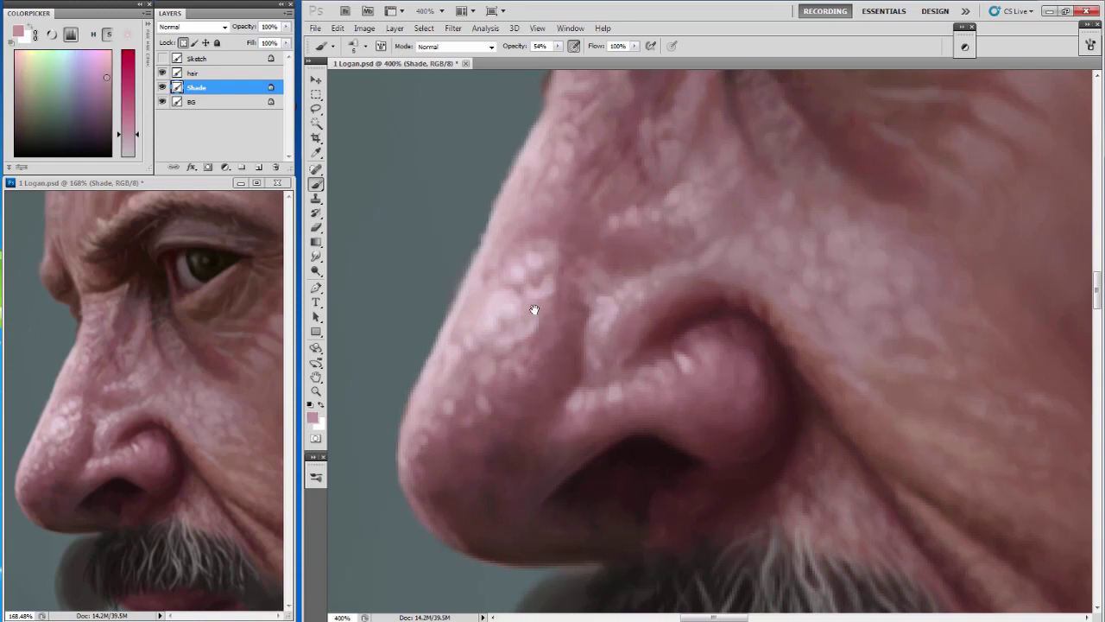
left_click_drag(533, 308, 552, 270)
left_click_drag(557, 345, 562, 336)
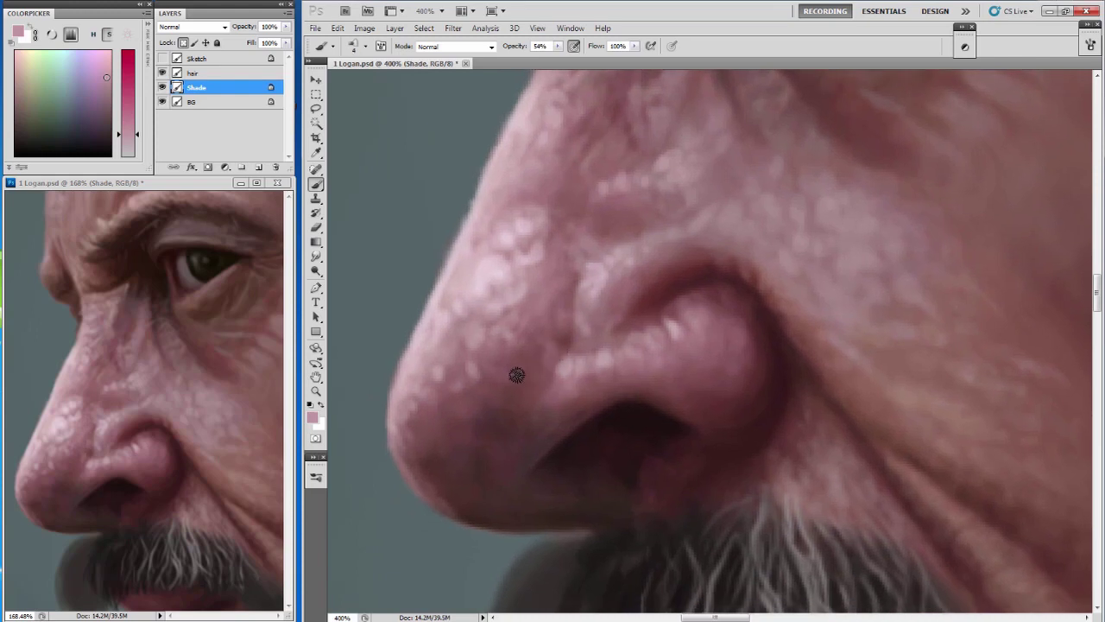
left_click(522, 371, "alt")
left_click_drag(541, 373, 523, 303)
left_click(506, 210, "alt")
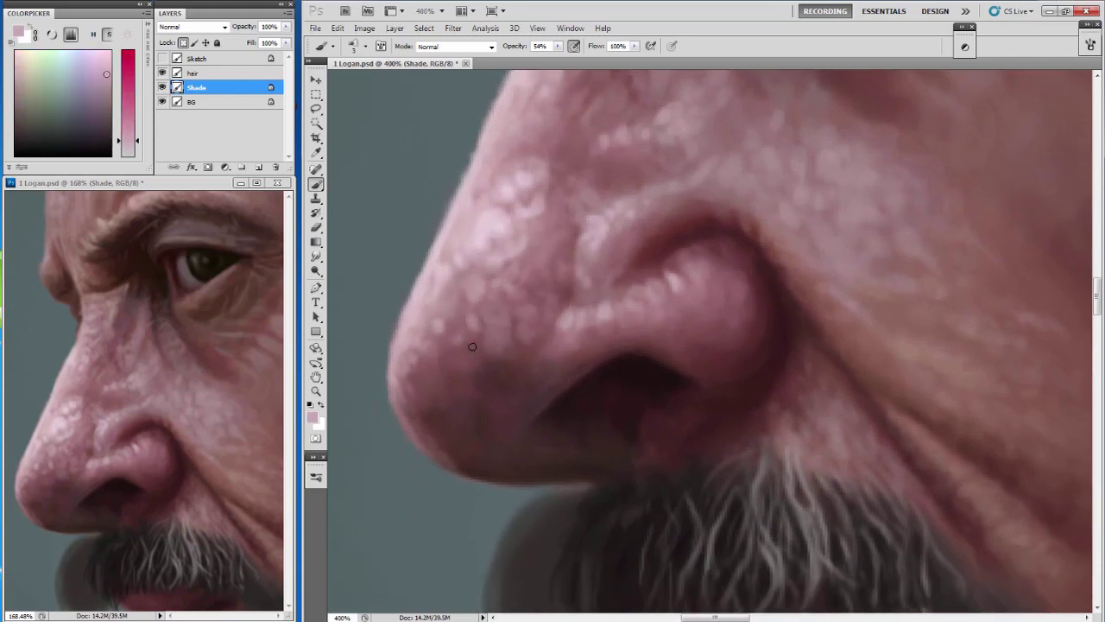
Pick darker red and light pink nose tones and make the brush smaller.
left_click(417, 358, "alt")
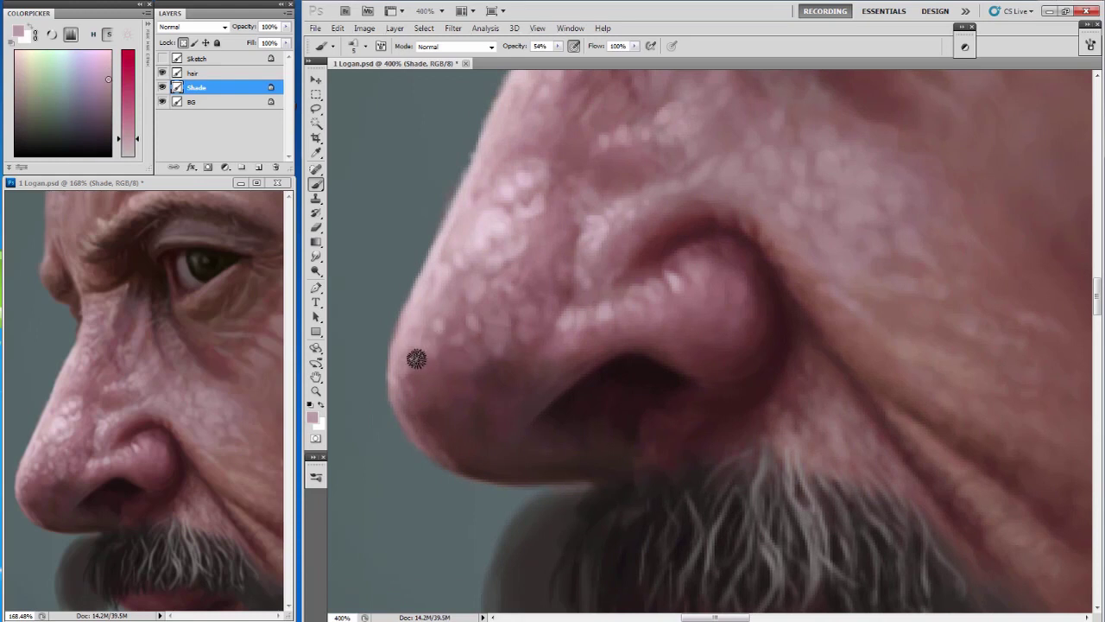
left_click(471, 220, "alt")
left_click(506, 238, "alt")
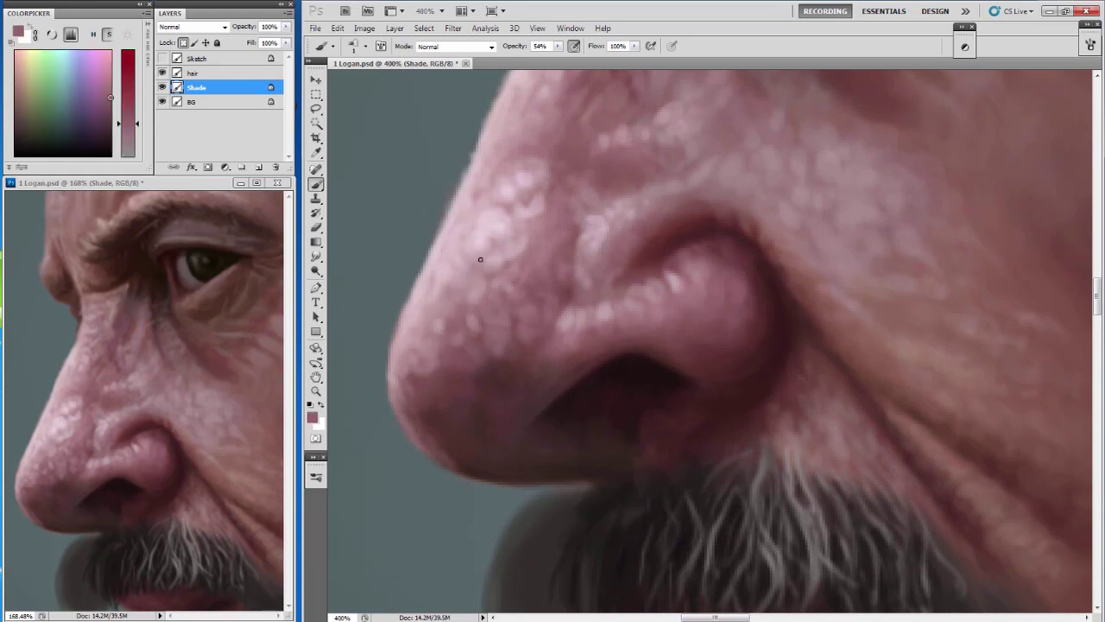
left_click_drag(499, 303, 492, 303)
left_click(490, 268, "alt")
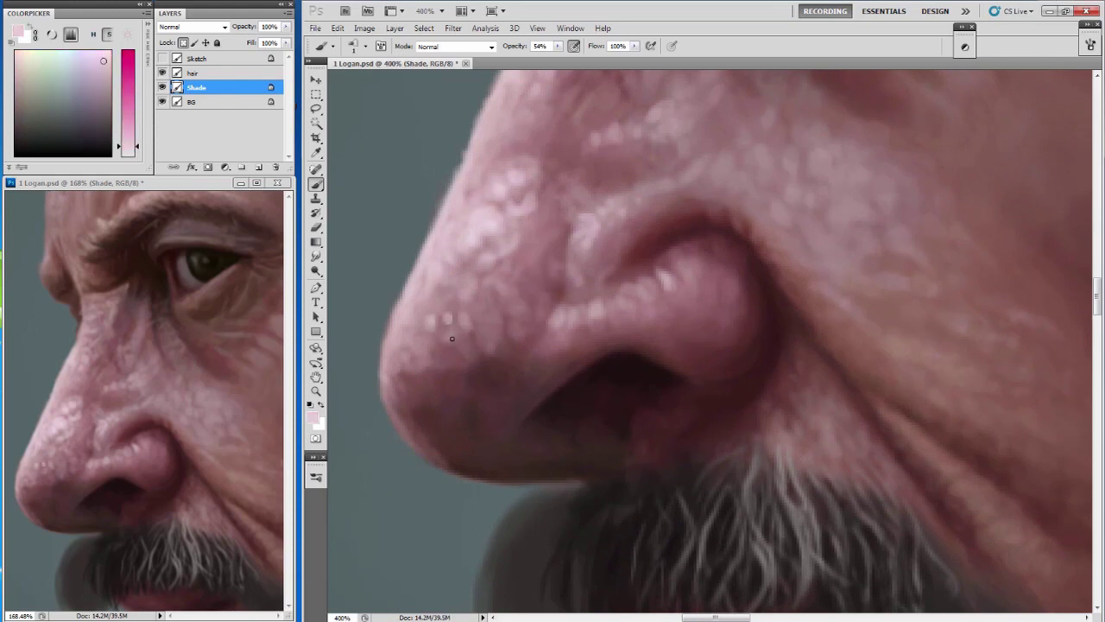
left_click_drag(459, 283, 430, 276)
left_click(469, 348, "alt")
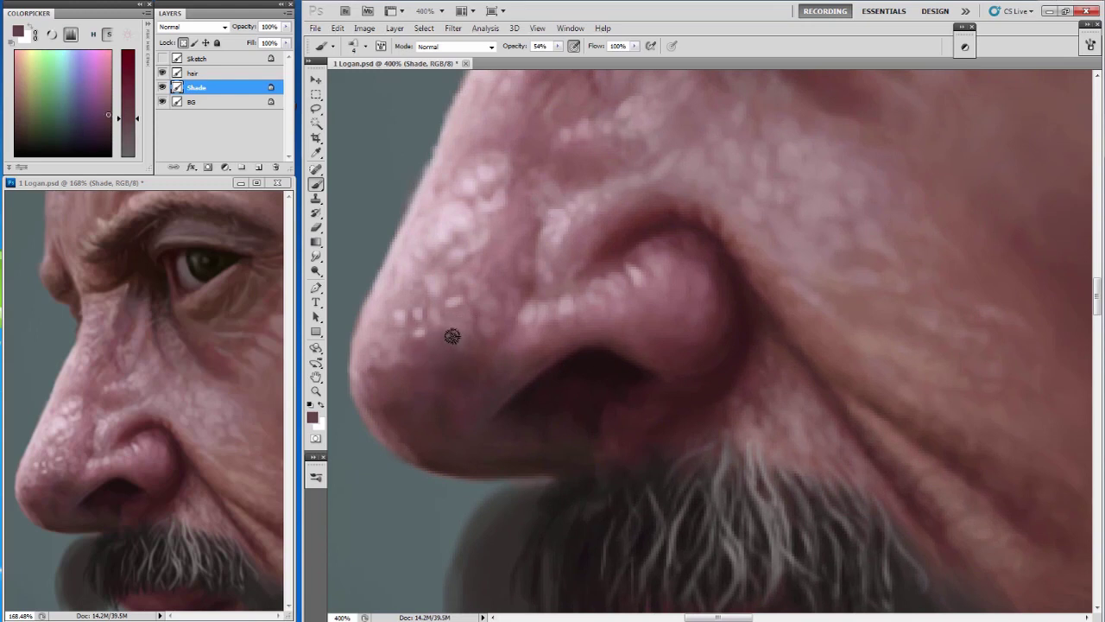
key("bracketleft")
key("bracketleft")
scroll(520, 353, "down", 1)
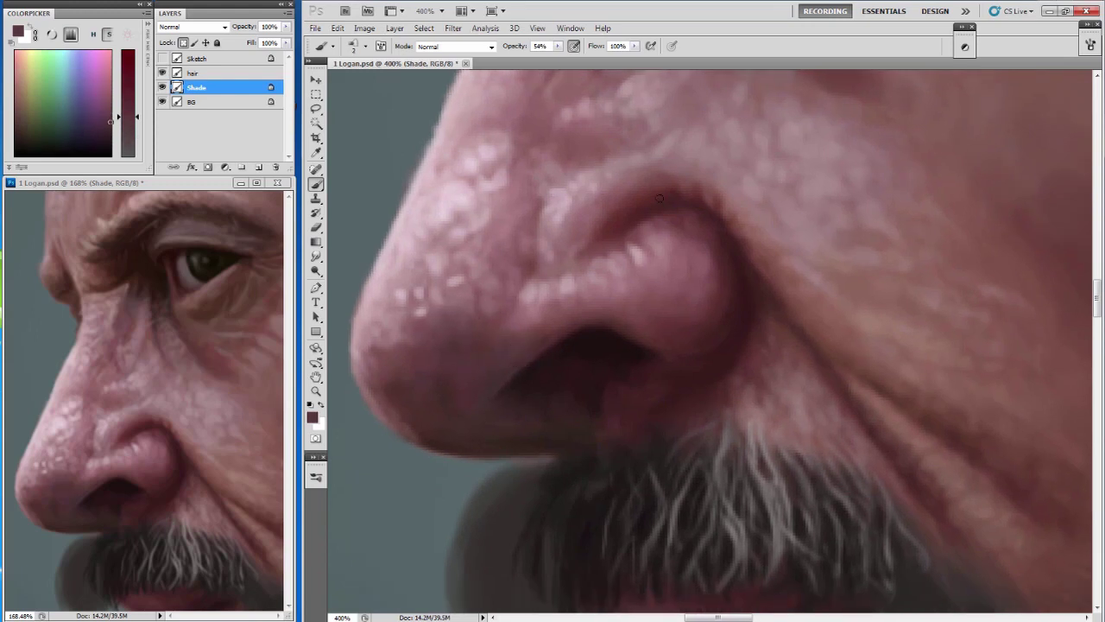
Sample dark red-brown and near-black nostril tones, fine-tuning the brush size.
left_click(590, 318, "alt")
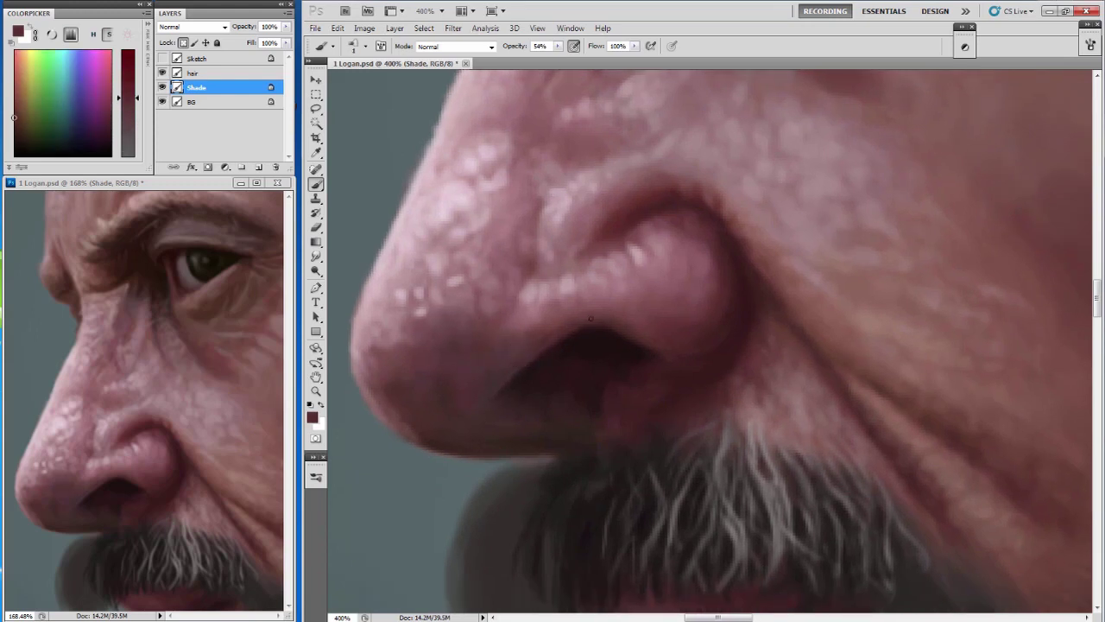
left_click(507, 298, "alt")
key("bracketleft")
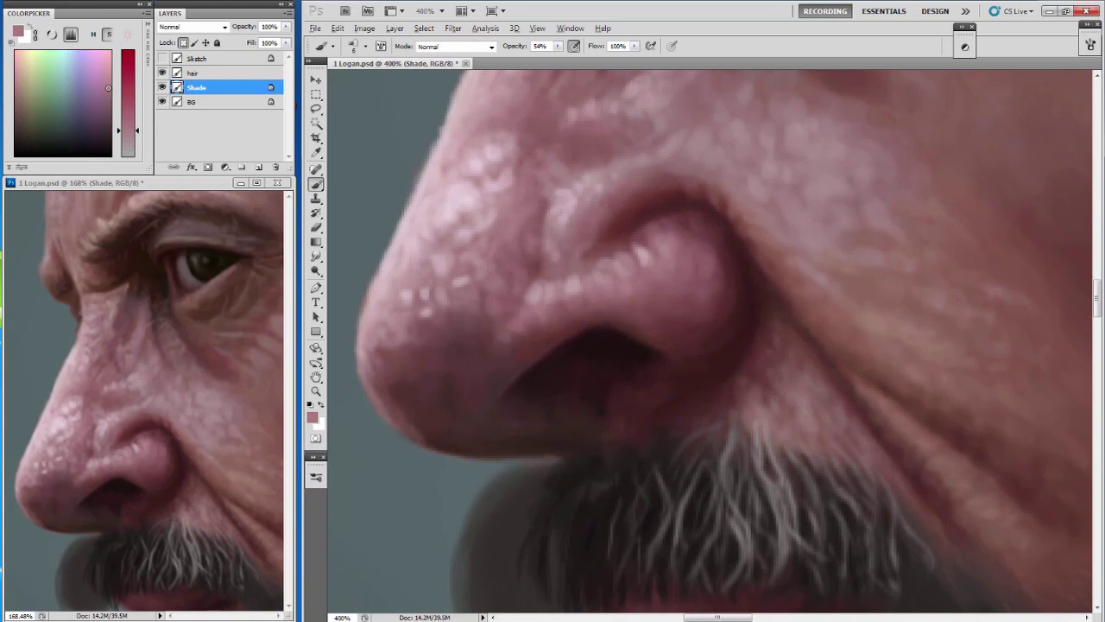
left_click(505, 332, "alt")
key("bracketright")
scroll(485, 377, "right", 1)
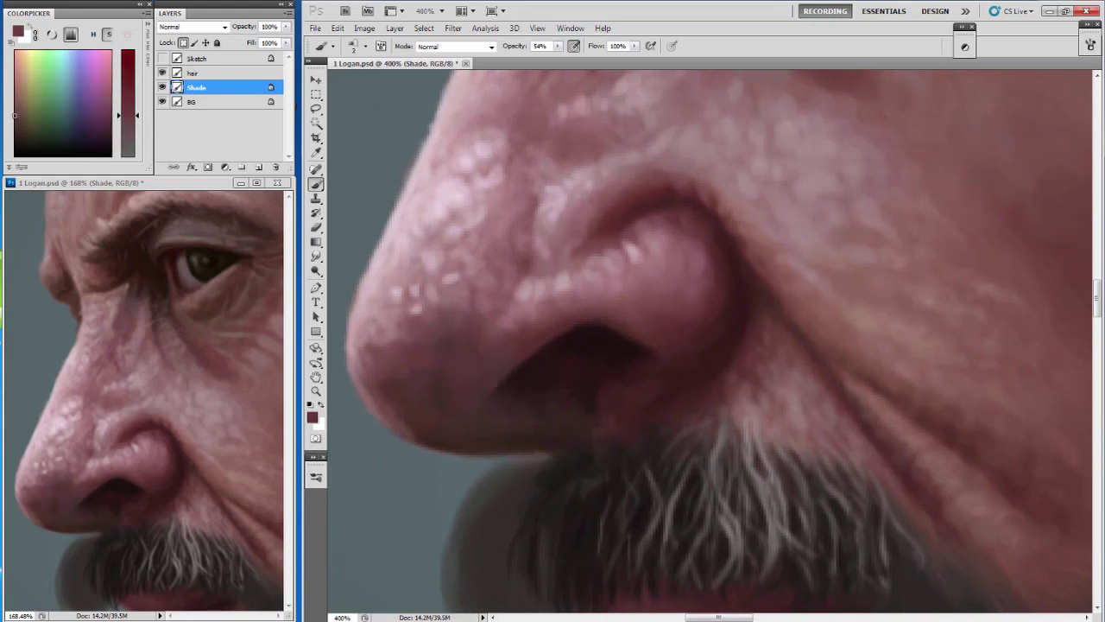
left_click(516, 359, "alt")
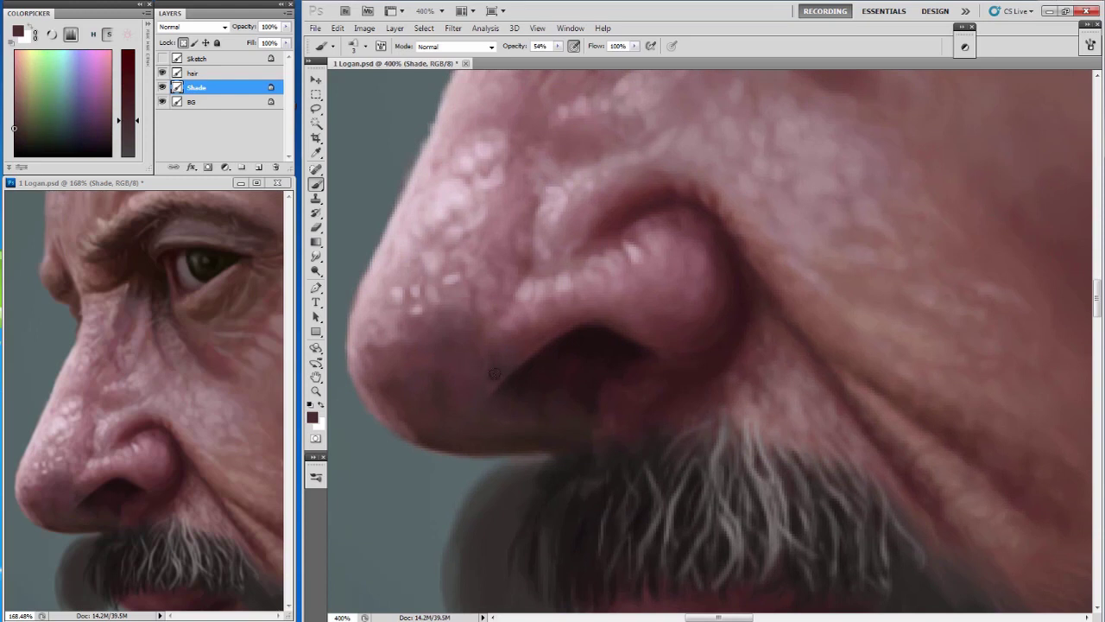
left_click(505, 369, "alt")
key("bracketright")
scroll(548, 291, "down", 1)
Darken the beard below the nose and repaint the nostril interior lighter and redder.
left_click(588, 357, "alt")
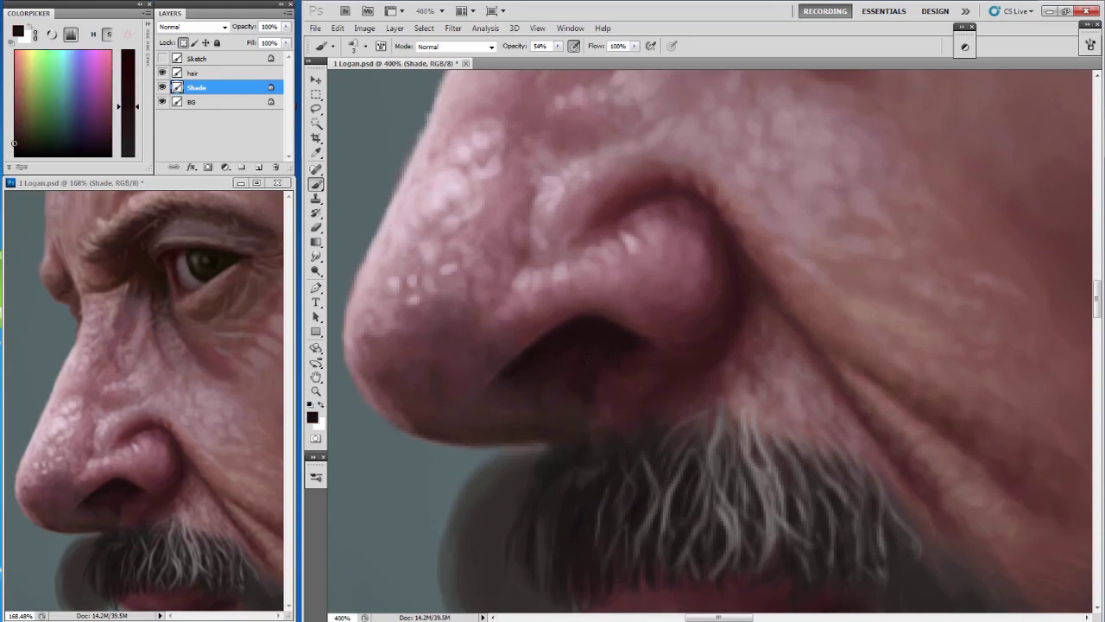
left_click(602, 376, "alt")
left_click(519, 399, "alt")
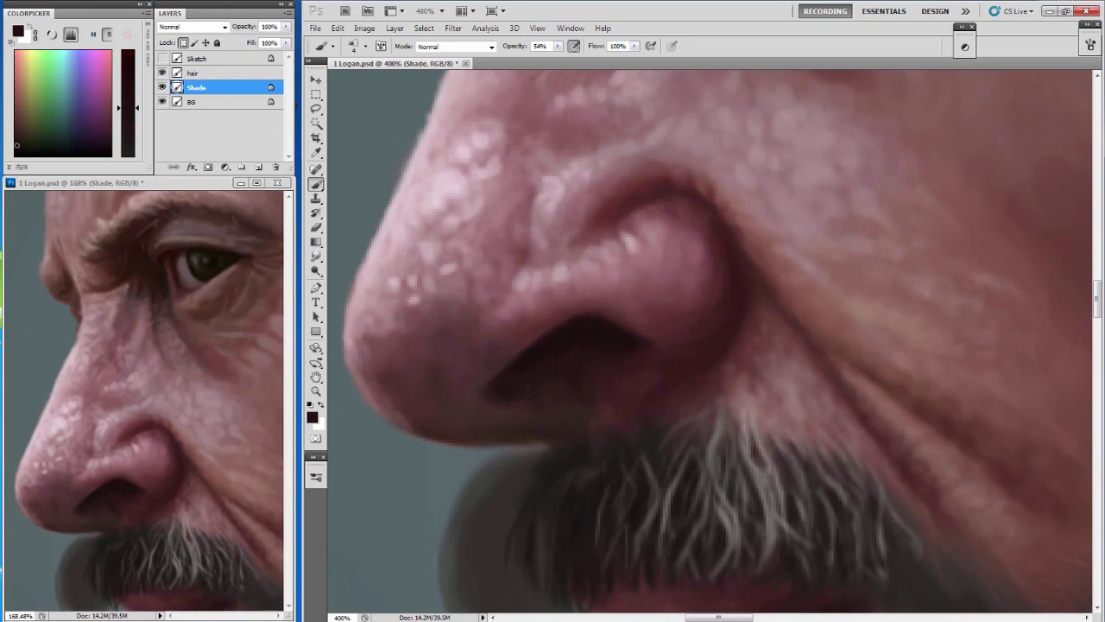
left_click_drag(751, 423, 713, 518)
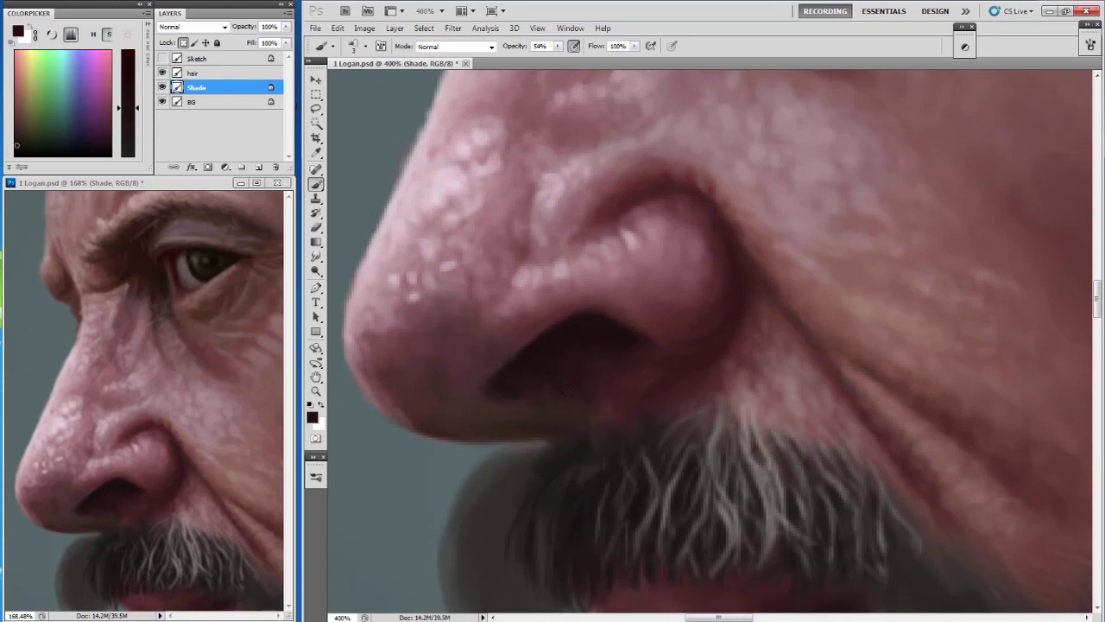
left_click_drag(568, 388, 536, 362)
left_click(552, 380, "alt")
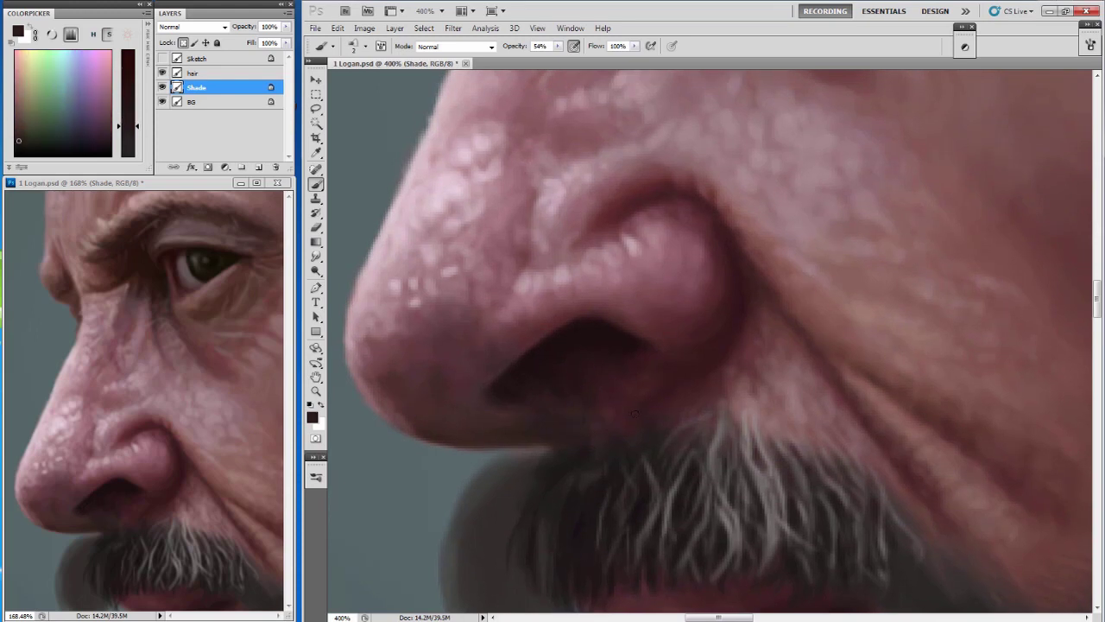
Paint a faint stroke along the moustache edge where it meets the nose.
left_click_drag(612, 423, 592, 404)
left_click(533, 427, "alt")
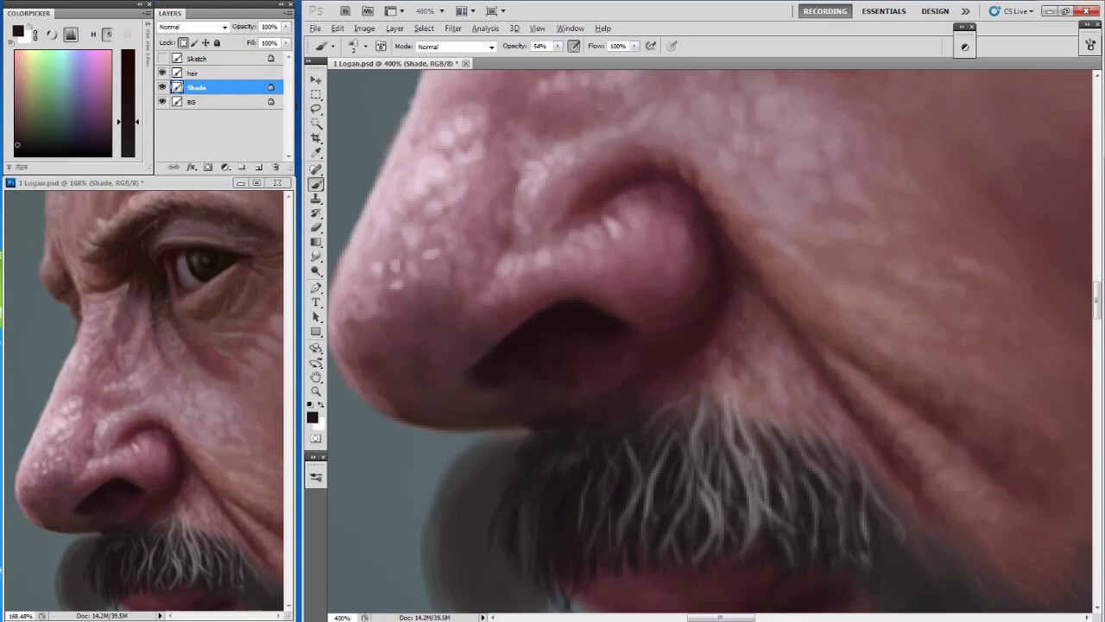
left_click(590, 399, "alt")
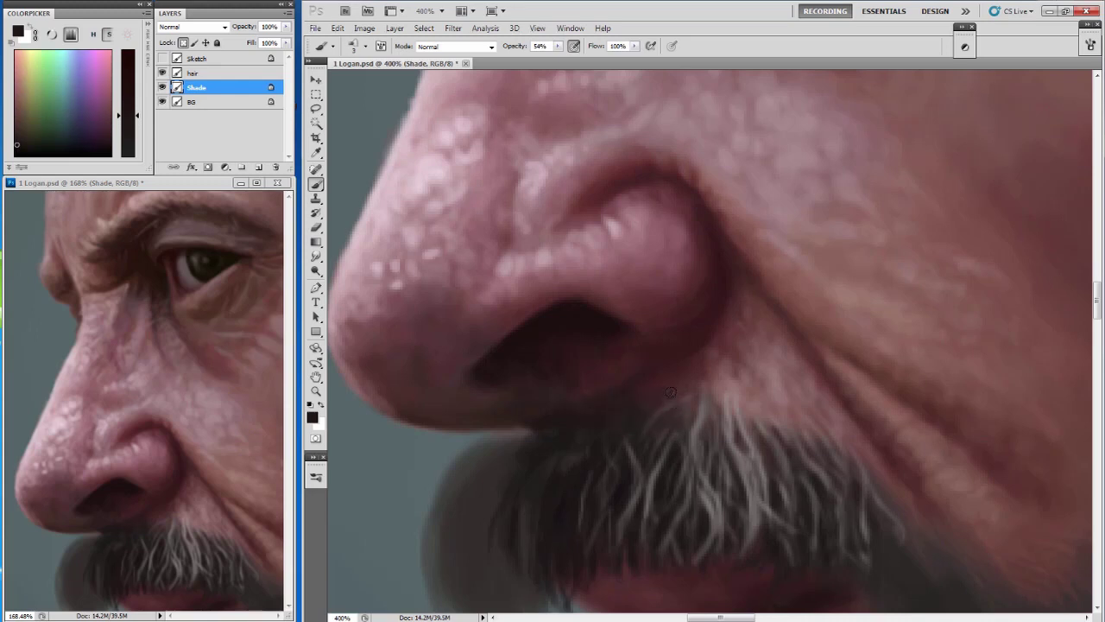
left_click_drag(670, 394, 694, 418)
left_click(679, 382, "alt")
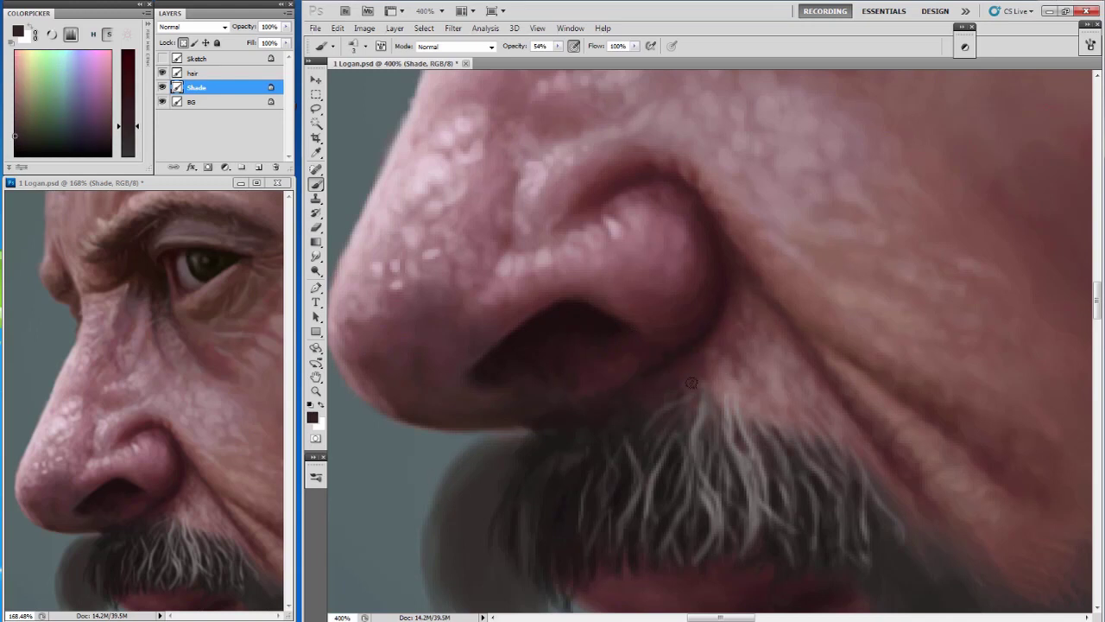
left_click_drag(521, 332, 556, 314)
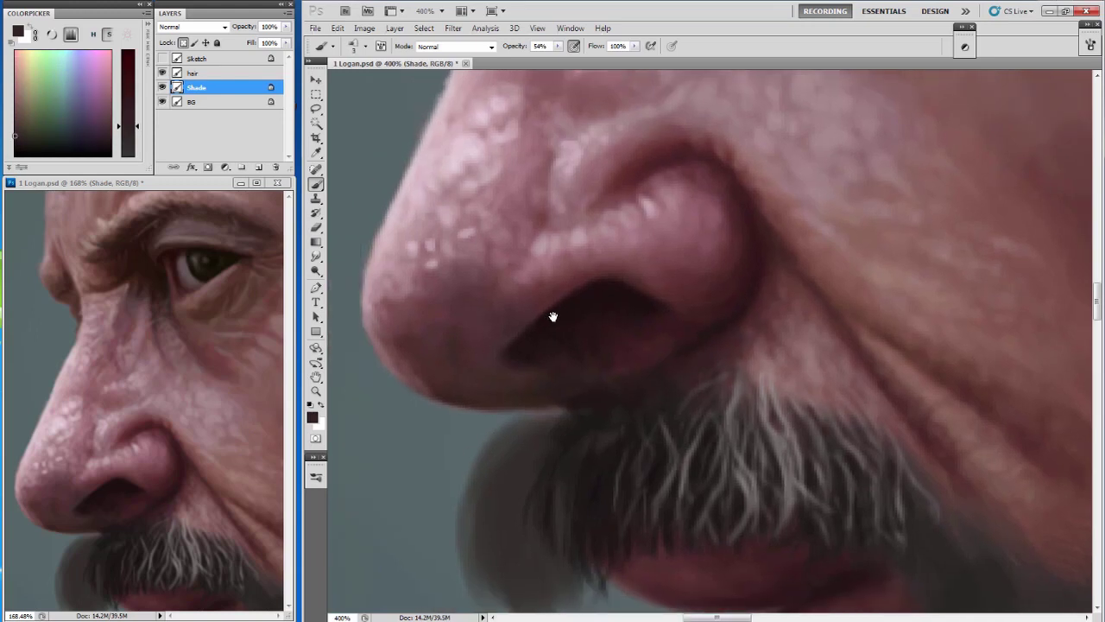
left_click(483, 317, "alt")
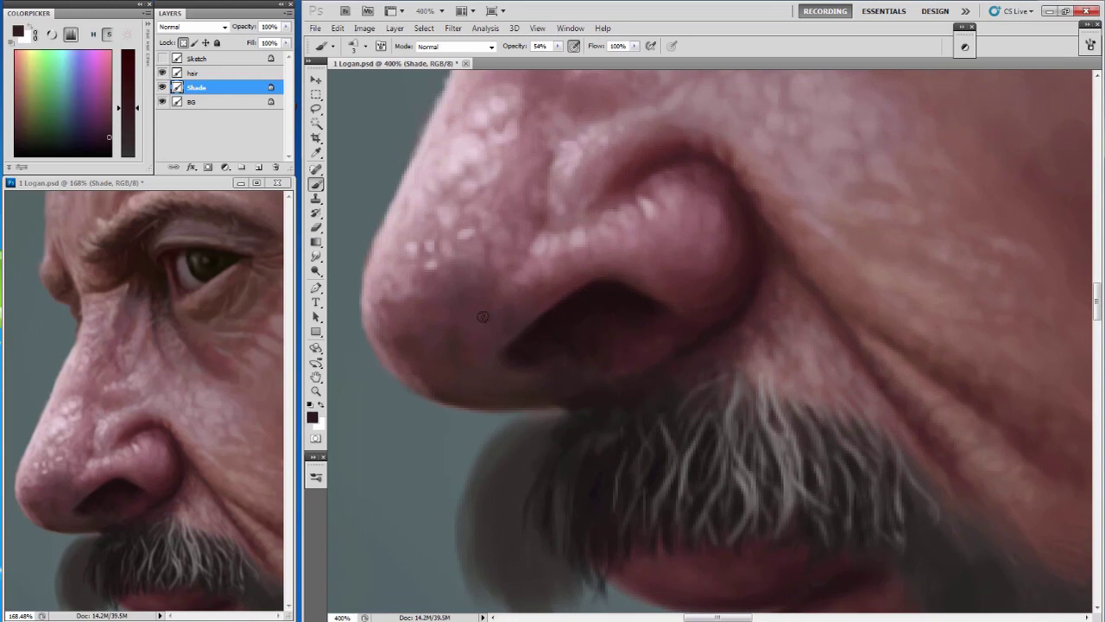
Sample lighter and darker skin tones near the nostril, adjusting the brush size.
left_click(473, 383, "alt")
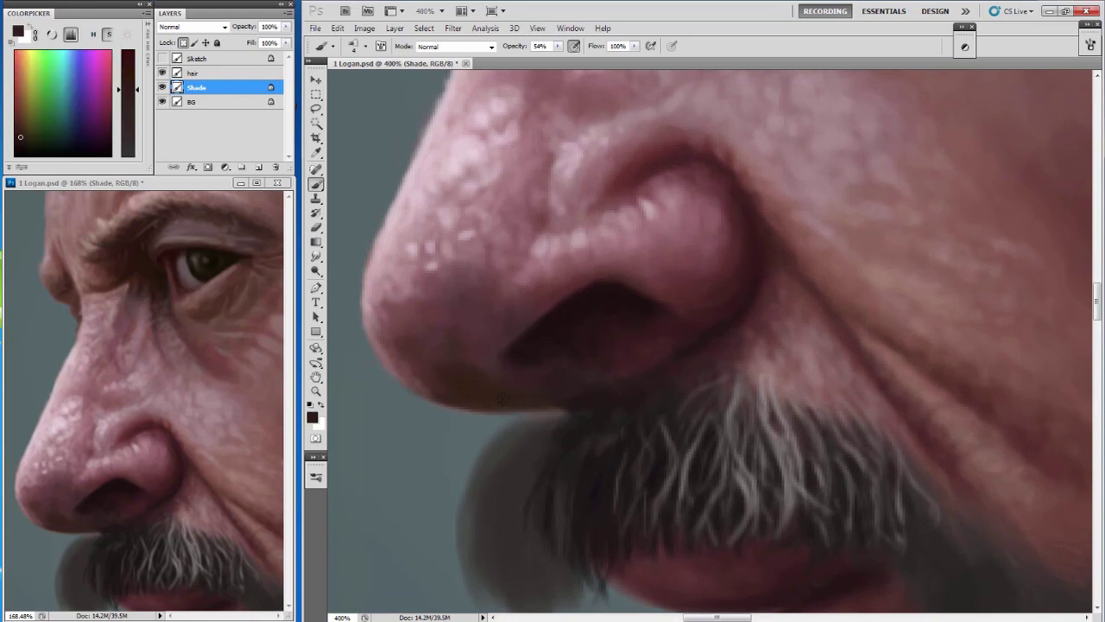
left_click(512, 340, "alt")
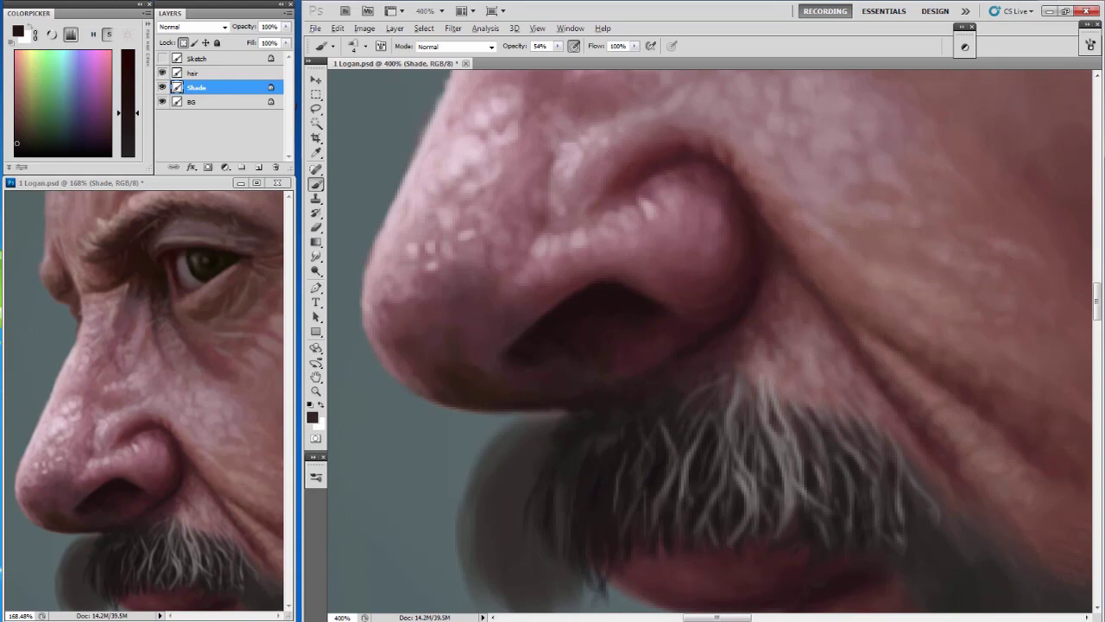
left_click(467, 351, "alt")
left_click(467, 381, "alt")
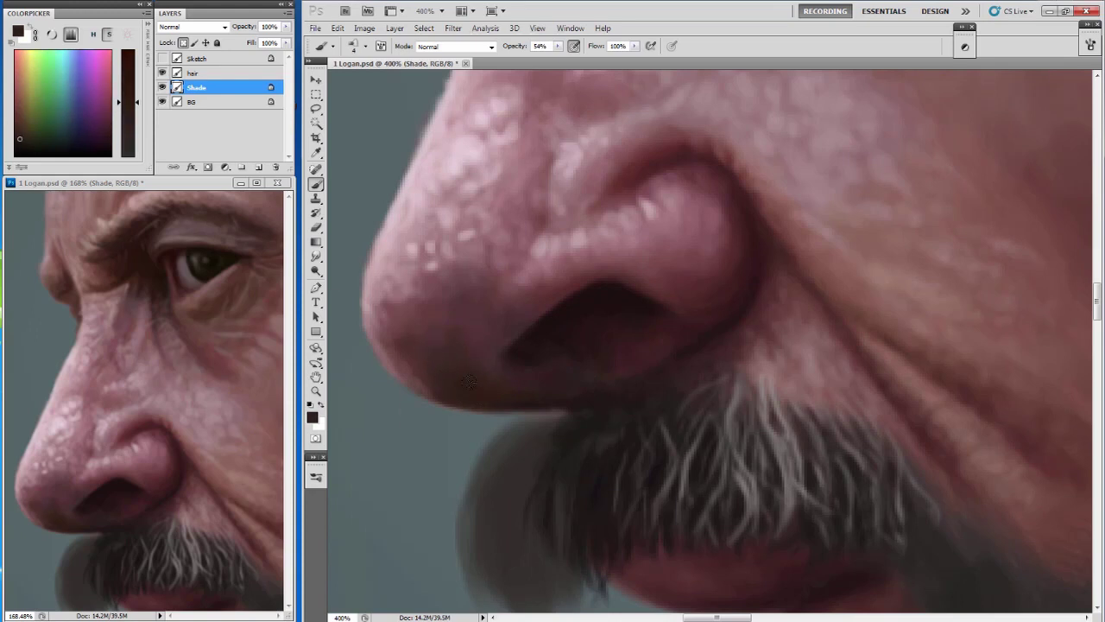
left_click(439, 390, "alt")
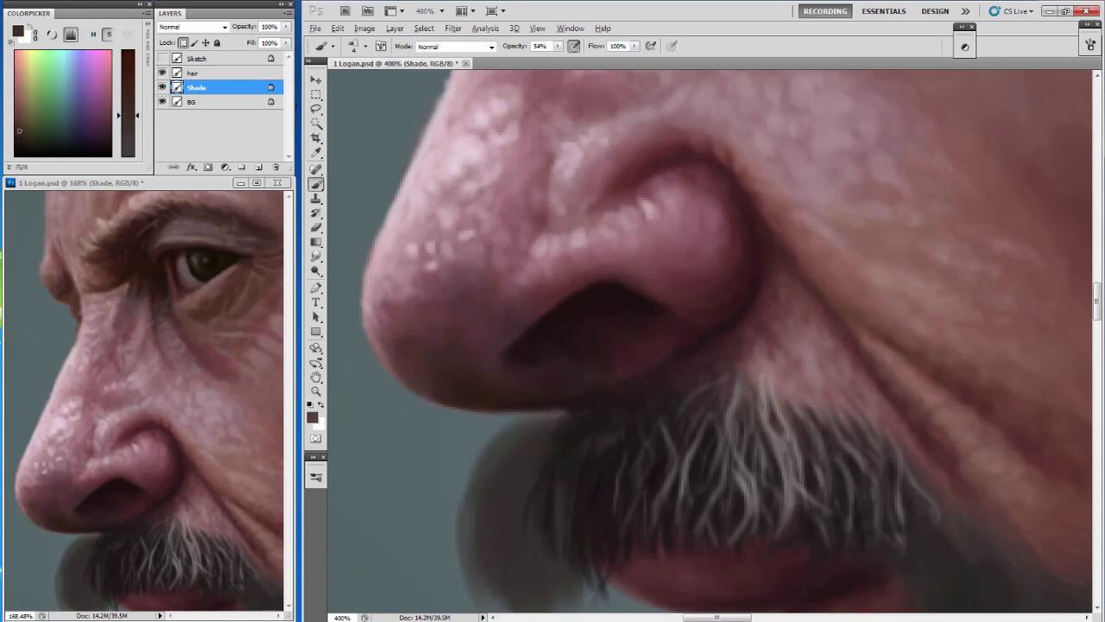
left_click(418, 354, "alt")
key("bracketright")
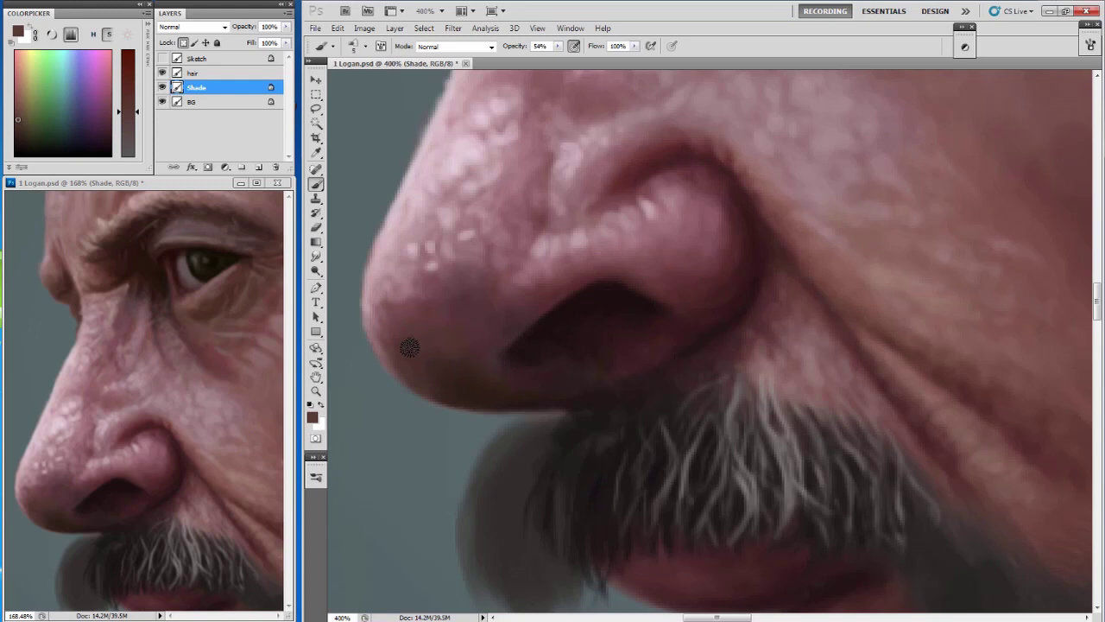
key("bracketleft")
key("bracketleft")
Sample tones along the nose edge and undo the last nose-edge and moustache strokes.
left_click(483, 318, "alt")
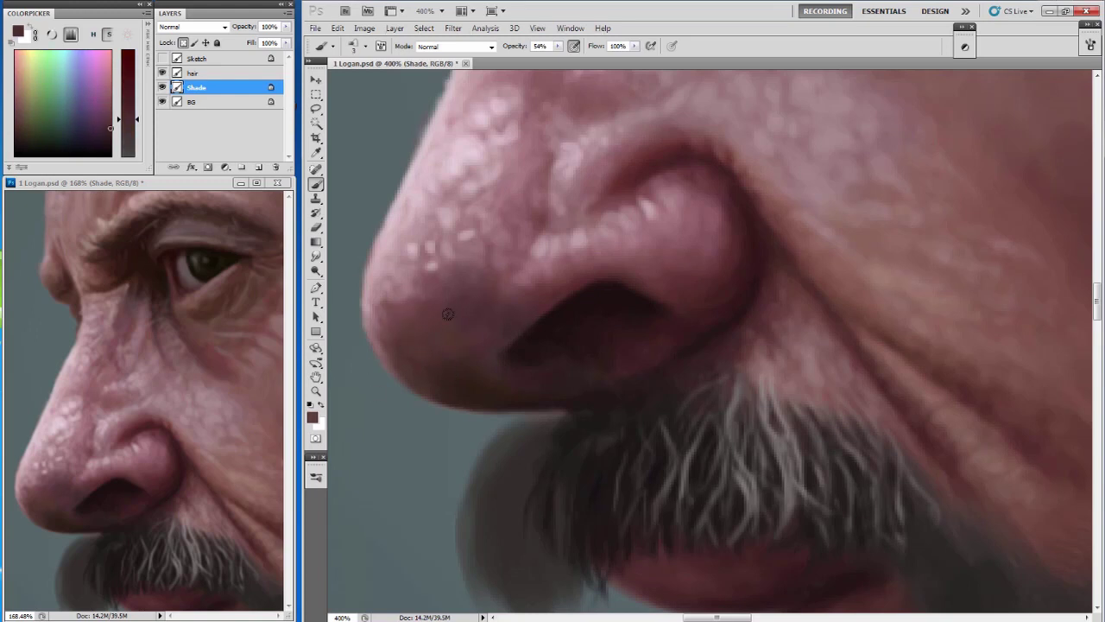
left_click(389, 313, "alt")
key("bracketleft")
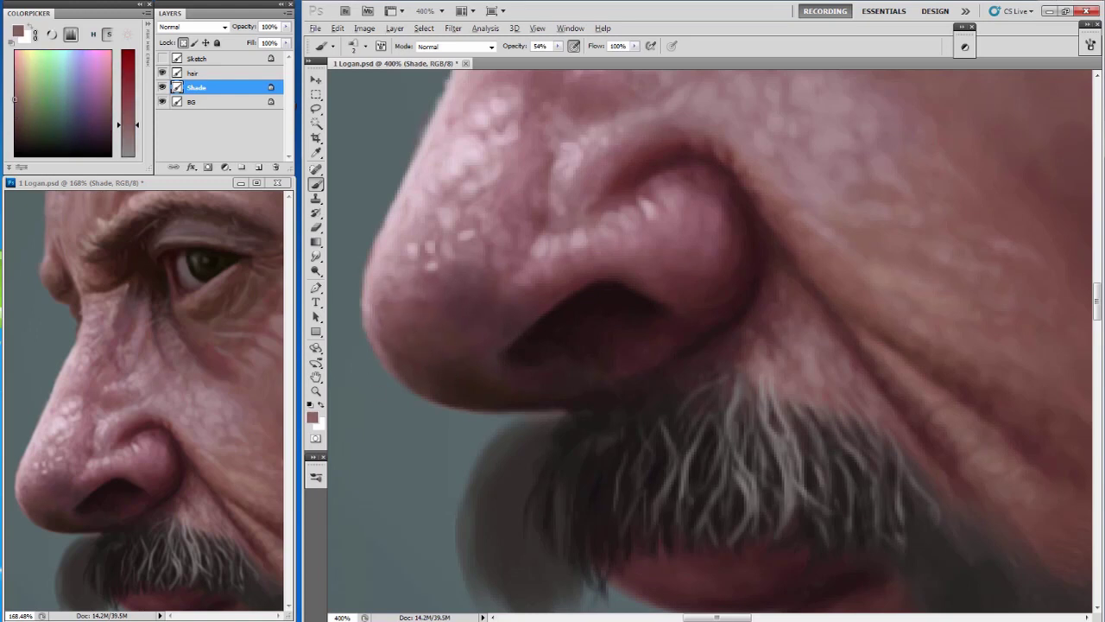
left_click(387, 318, "alt")
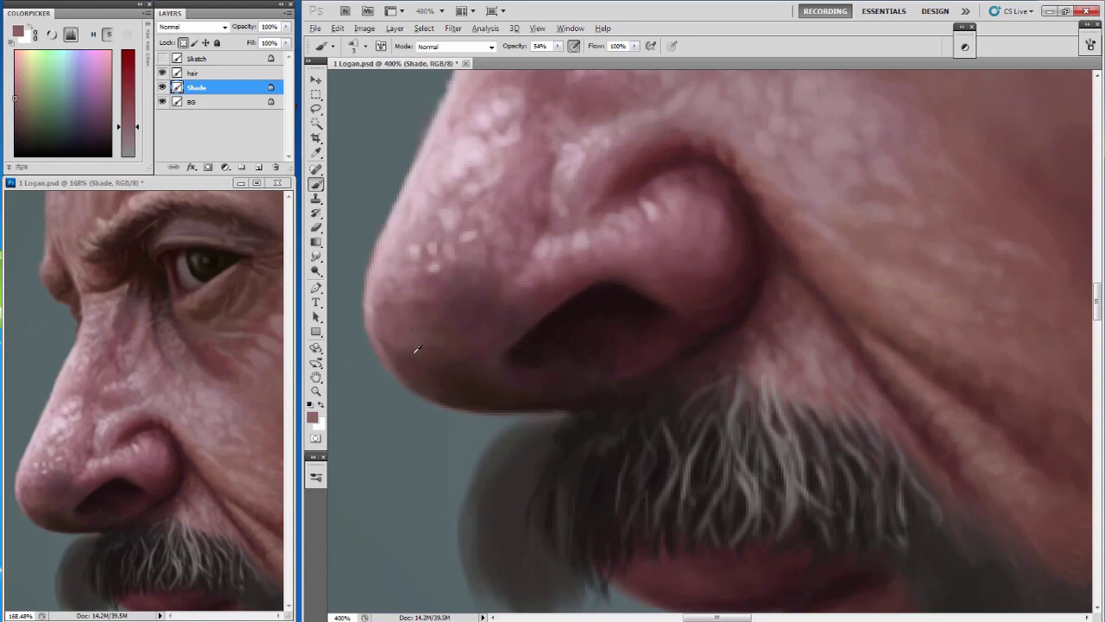
left_click(416, 349, "alt")
key("ctrl+z")
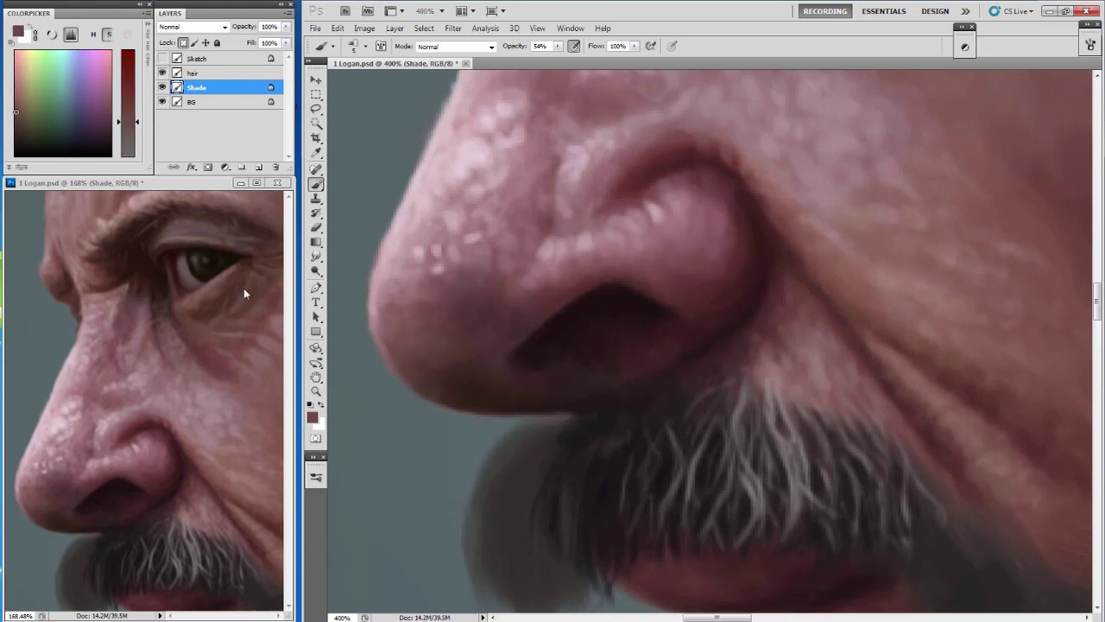
Lighten the lower edge of the nose tip, then bring the eye area into view.
left_click(404, 302, "alt")
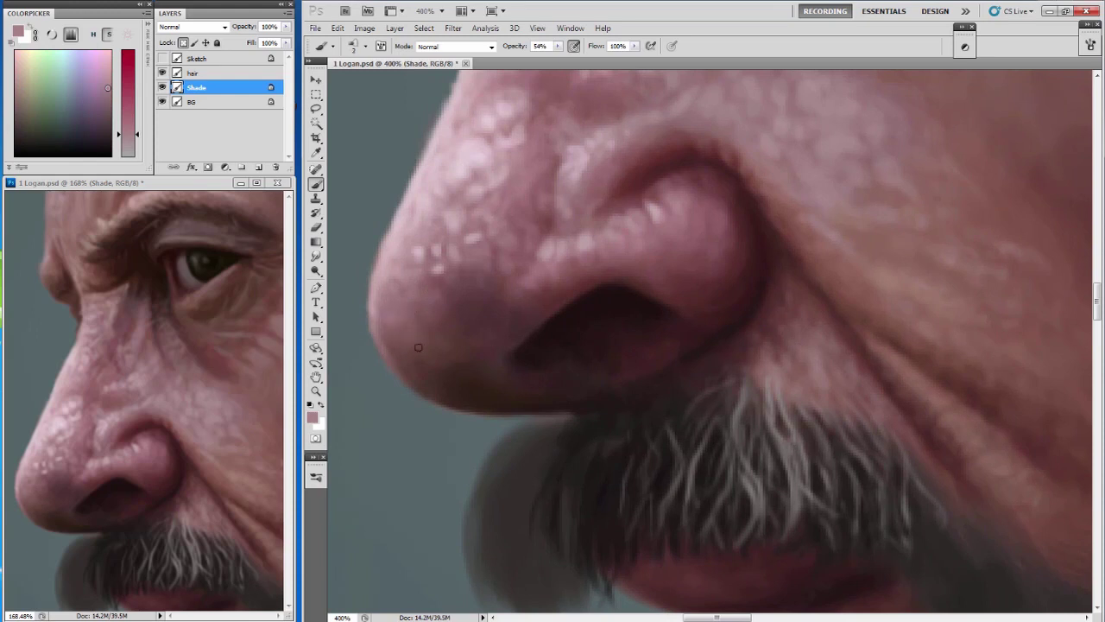
left_click(384, 356, "alt")
left_click(375, 323, "alt")
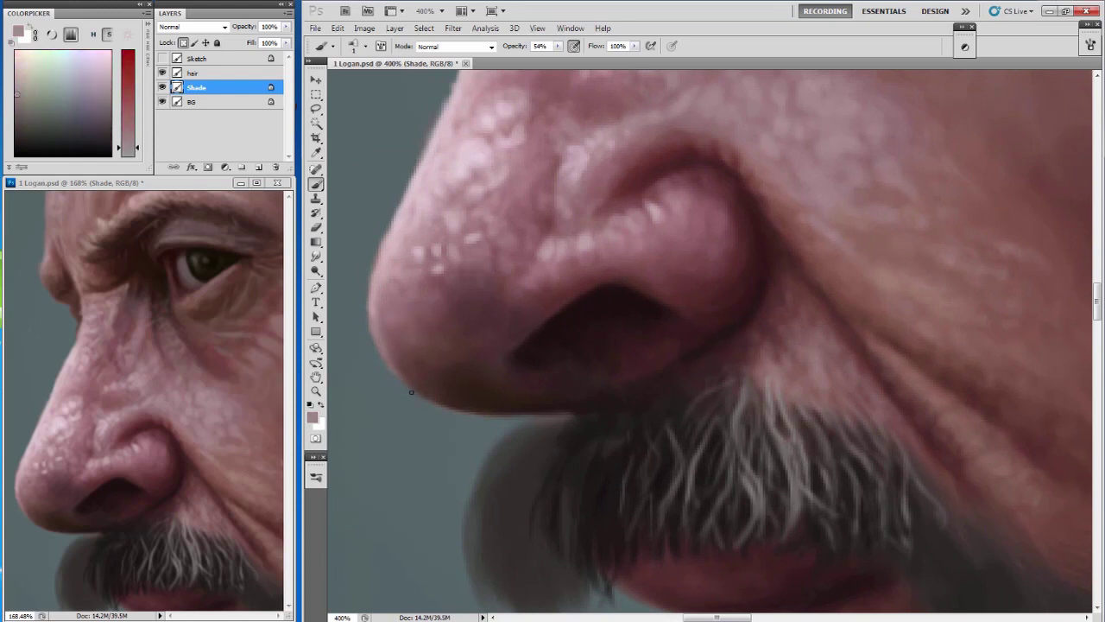
left_click_drag(424, 387, 453, 407)
left_click_drag(511, 224, 519, 279)
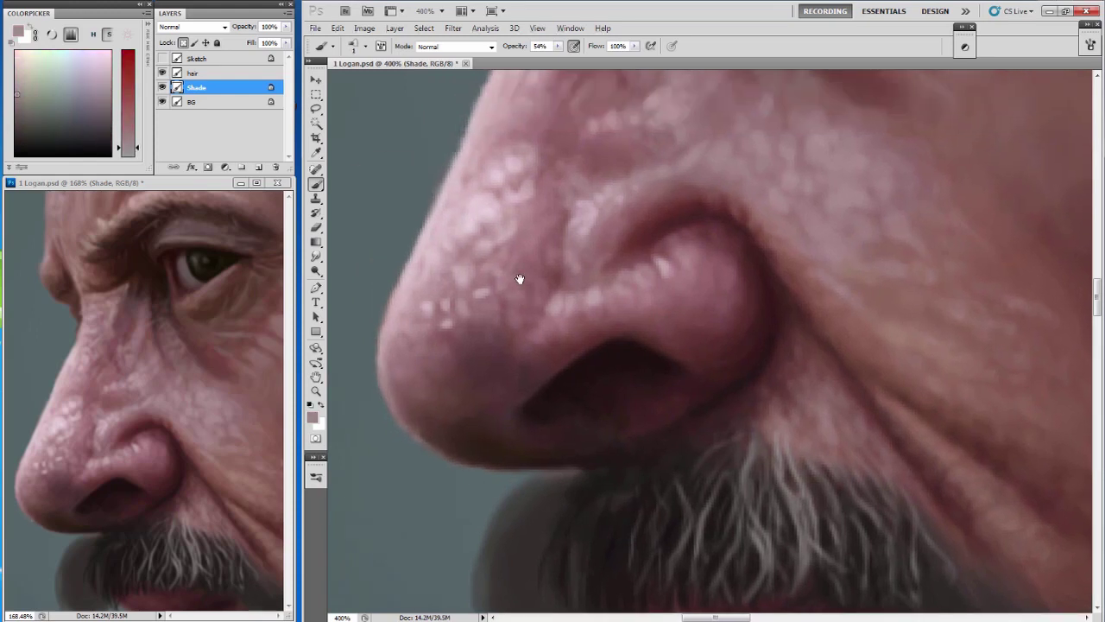
left_click(486, 310, "alt")
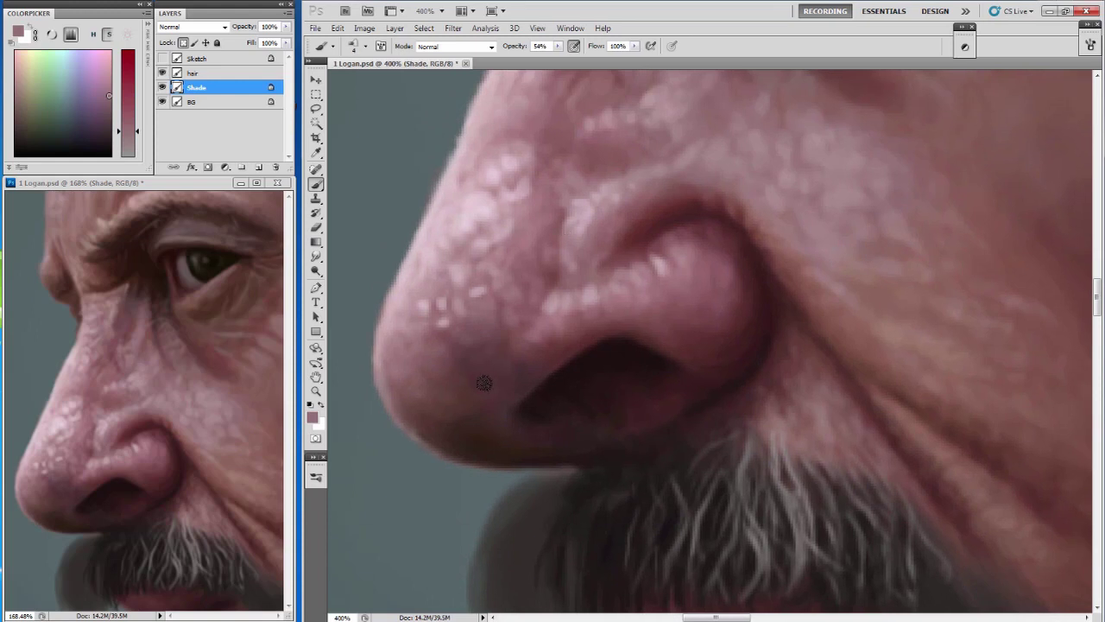
left_click(444, 351, "alt")
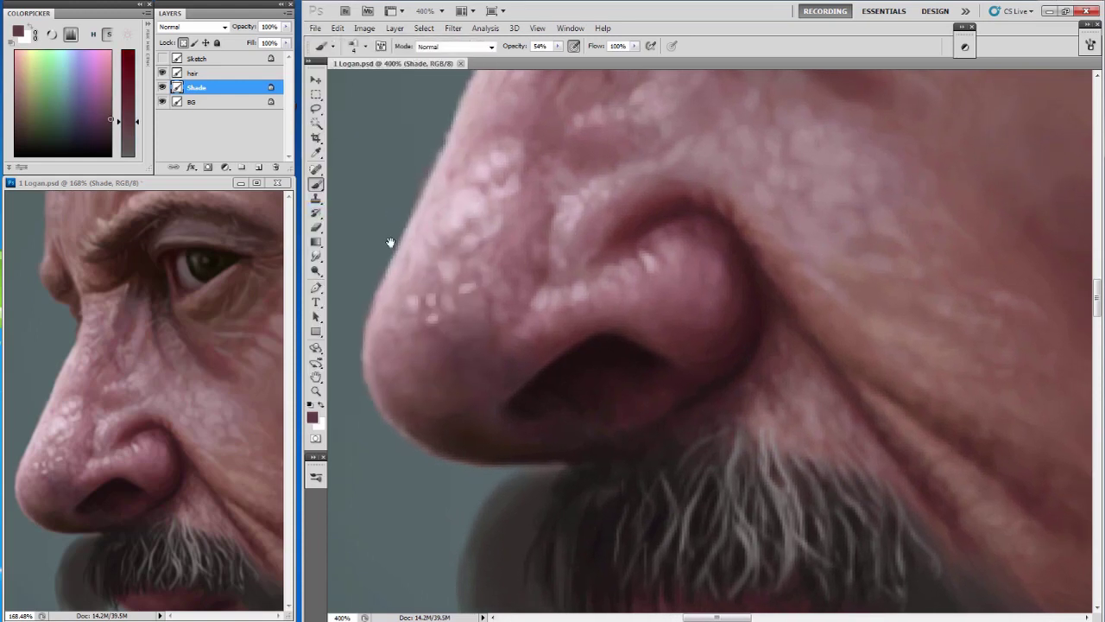
left_click(149, 272)
key("z")
left_click_drag(148, 272, 123, 358)
Sample dark brown and greyish skin tones and darken the crease line beside the eye.
key("b")
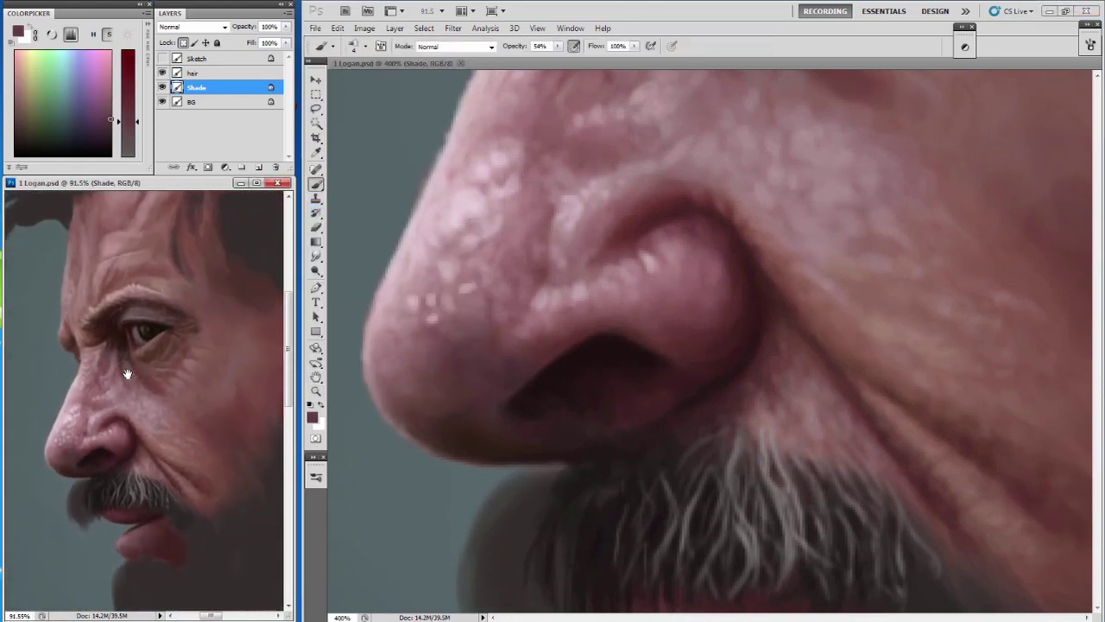
mouse_move(687, 210)
left_mouse_down()
mouse_move(592, 486)
mouse_move(525, 503)
left_mouse_up()
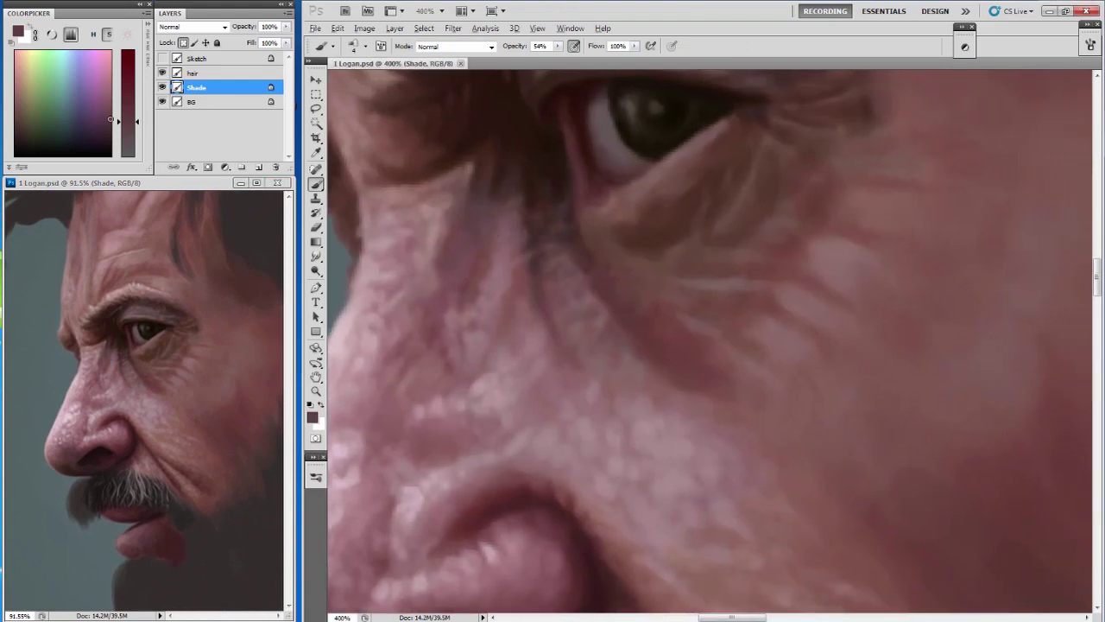
left_click_drag(425, 234, 385, 199)
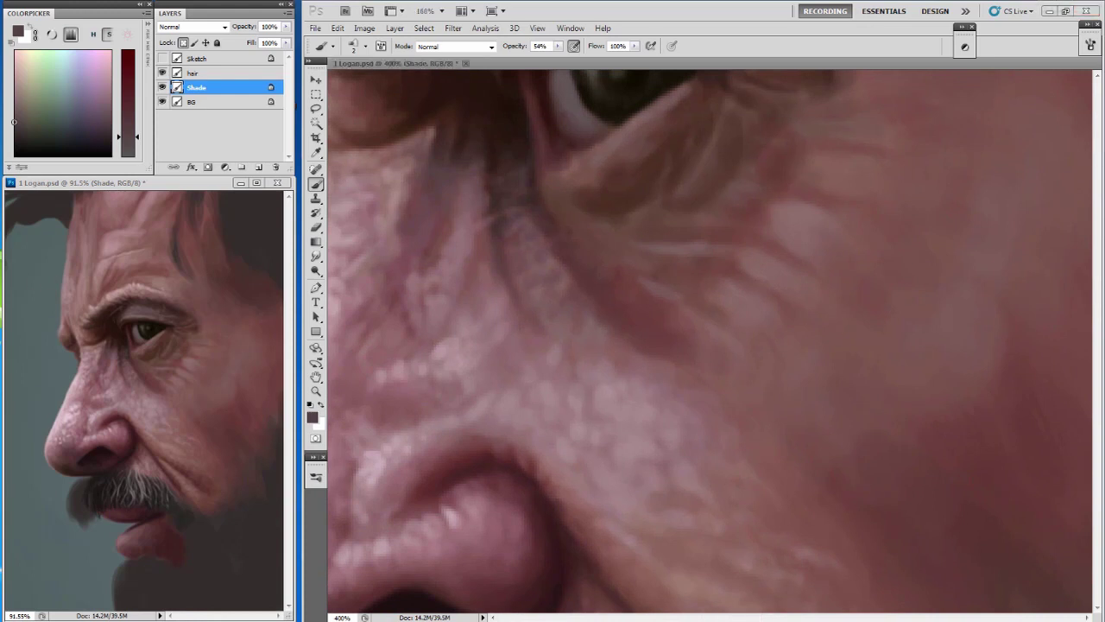
left_click_drag(521, 172, 522, 182)
left_click(523, 183, "alt")
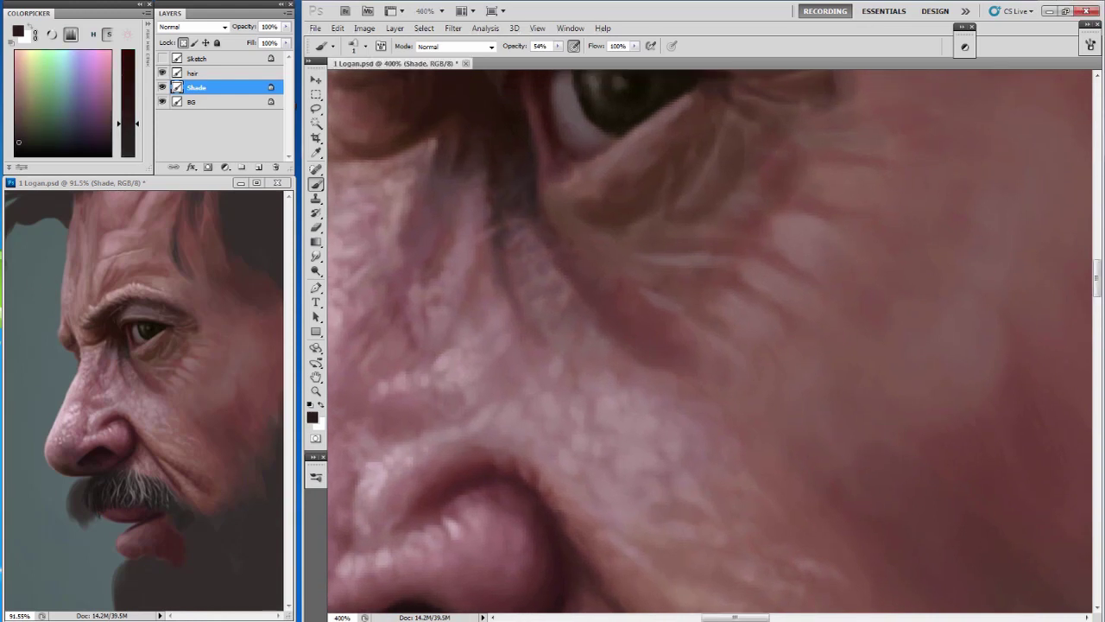
left_click(542, 226, "alt")
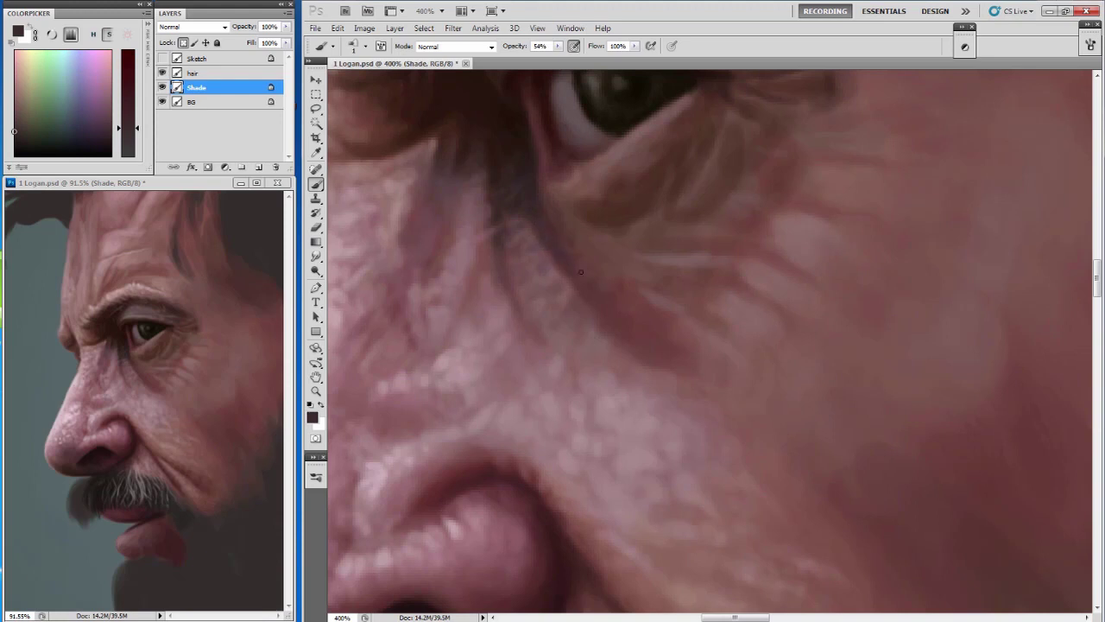
left_click(589, 290, "alt")
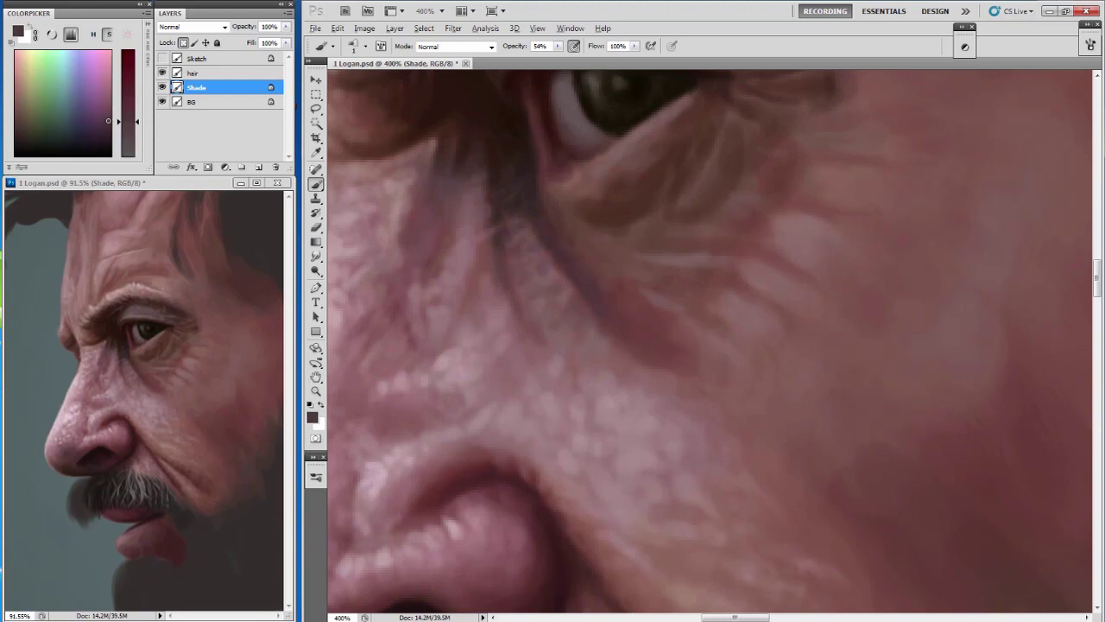
left_click(552, 266, "alt")
left_click(544, 259, "alt")
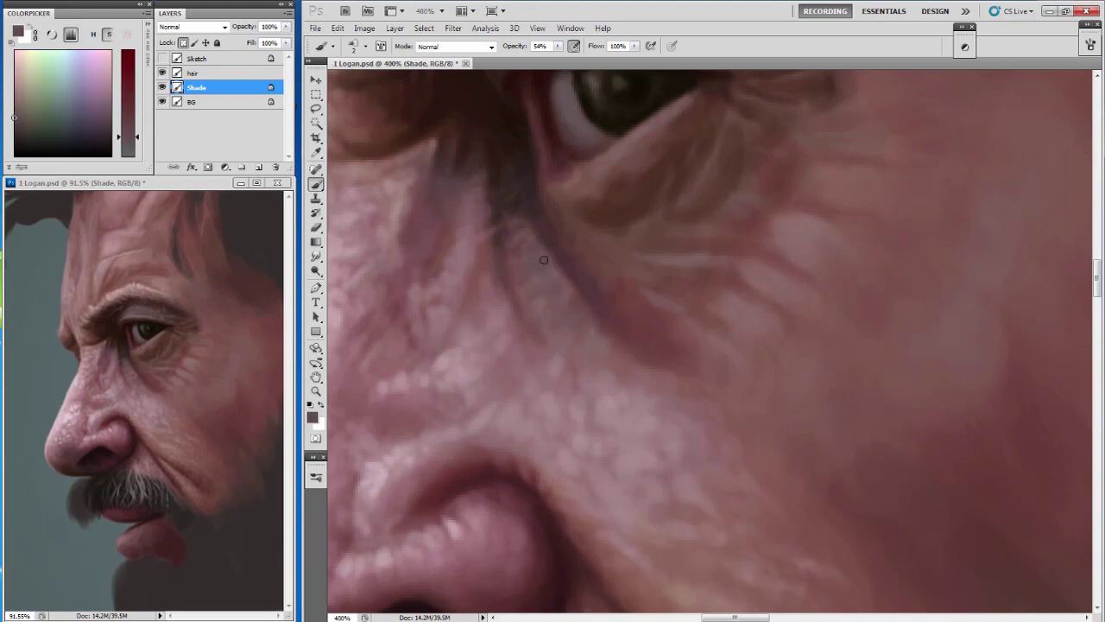
left_click_drag(517, 227, 582, 337)
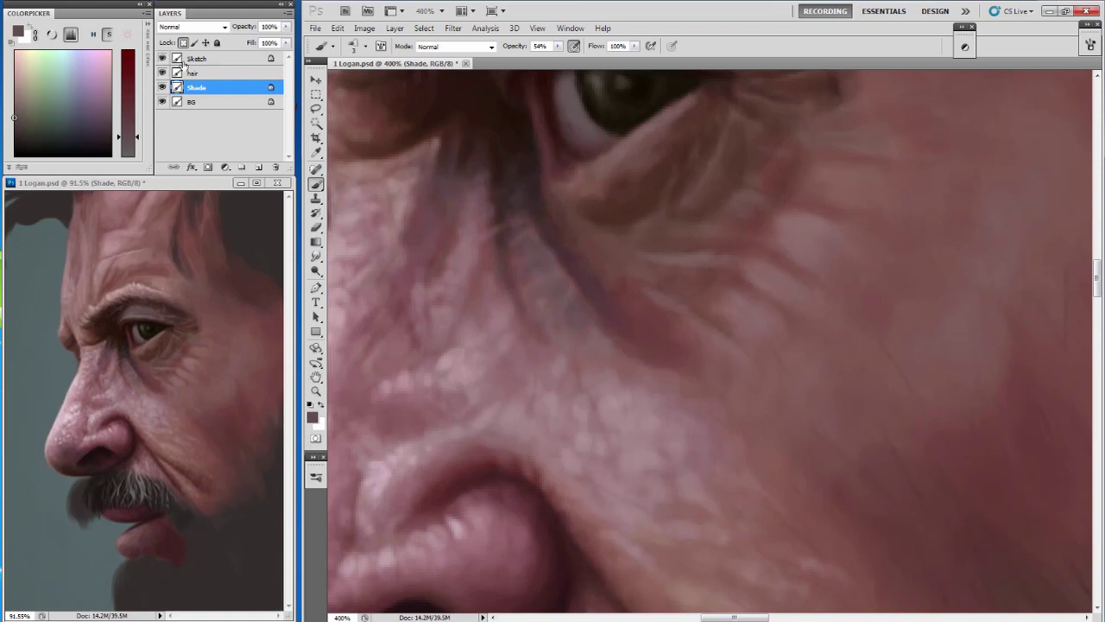
Darken the skin below the eye, switching the brush between 5 px and 2 px.
left_click(541, 257, "alt")
left_click(541, 295, "alt")
left_click(541, 269, "alt")
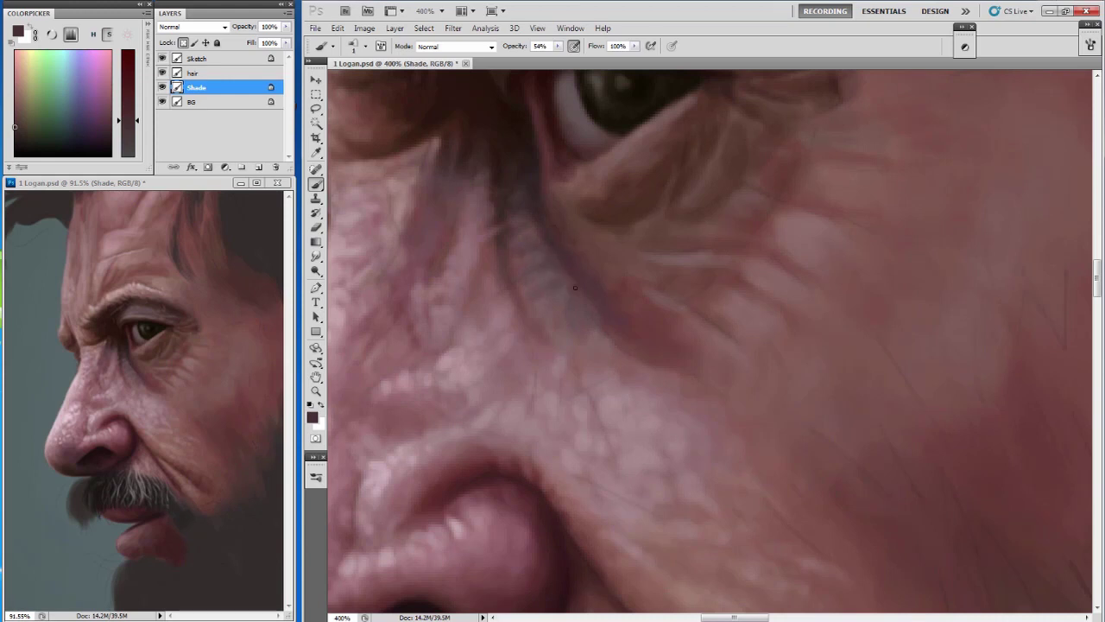
left_click(612, 256, "alt")
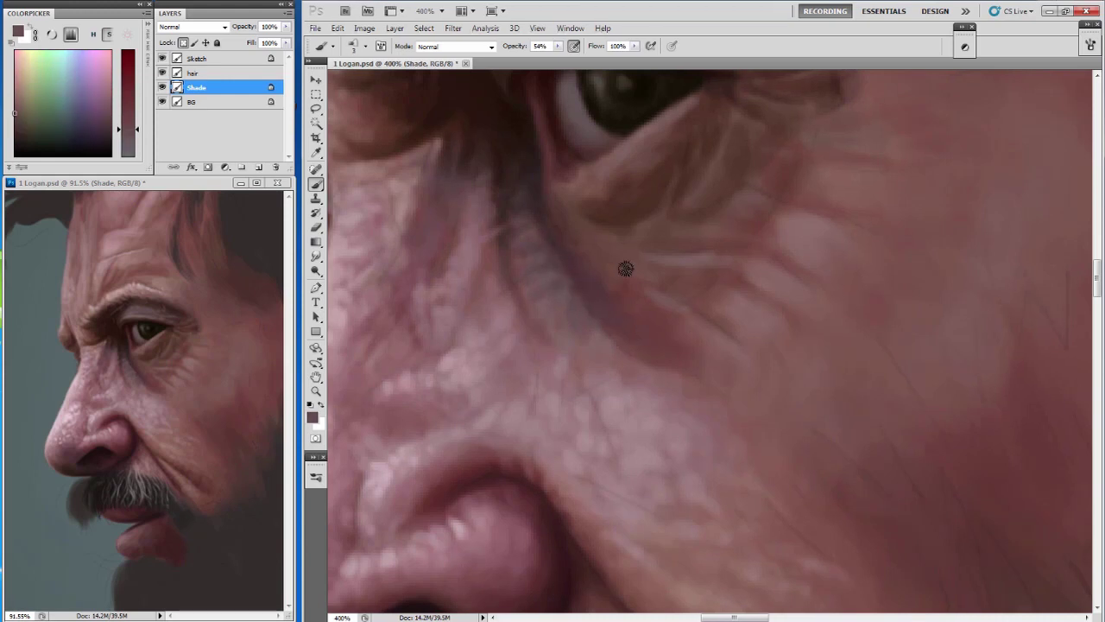
key("bracketright")
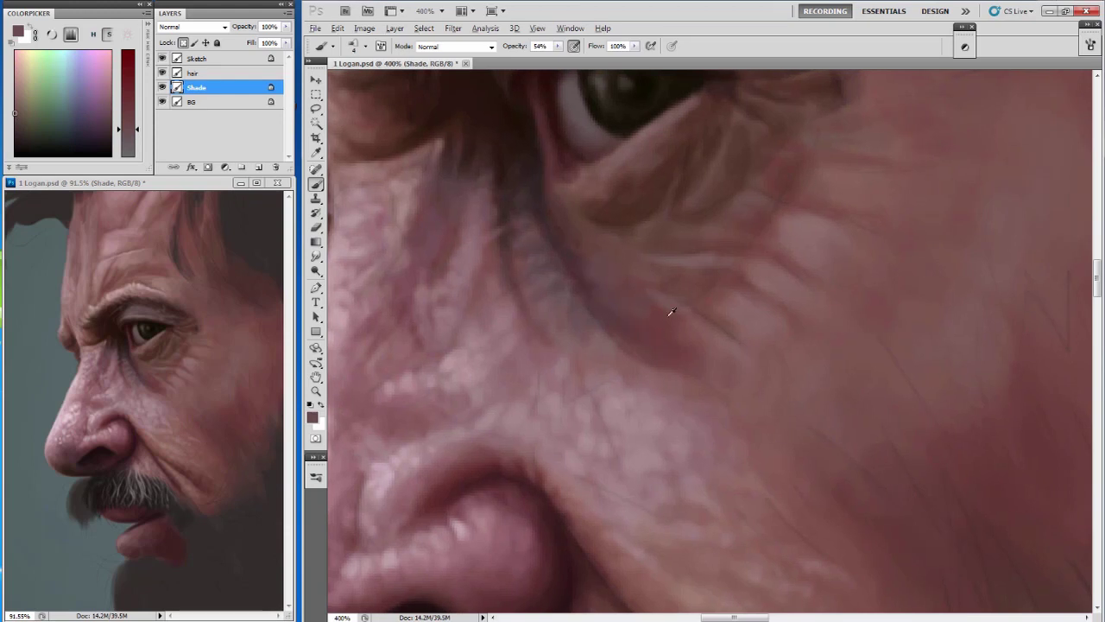
left_click(626, 307, "alt")
left_click(623, 289, "alt")
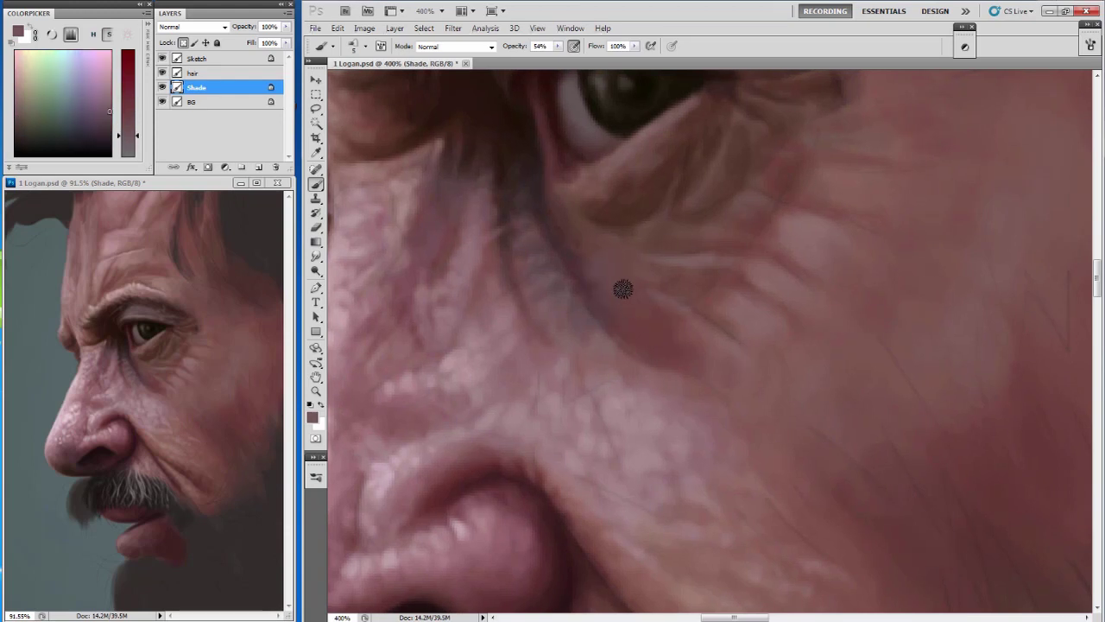
key("bracketleft")
key("bracketleft")
key("bracketleft")
left_click(583, 117, "alt")
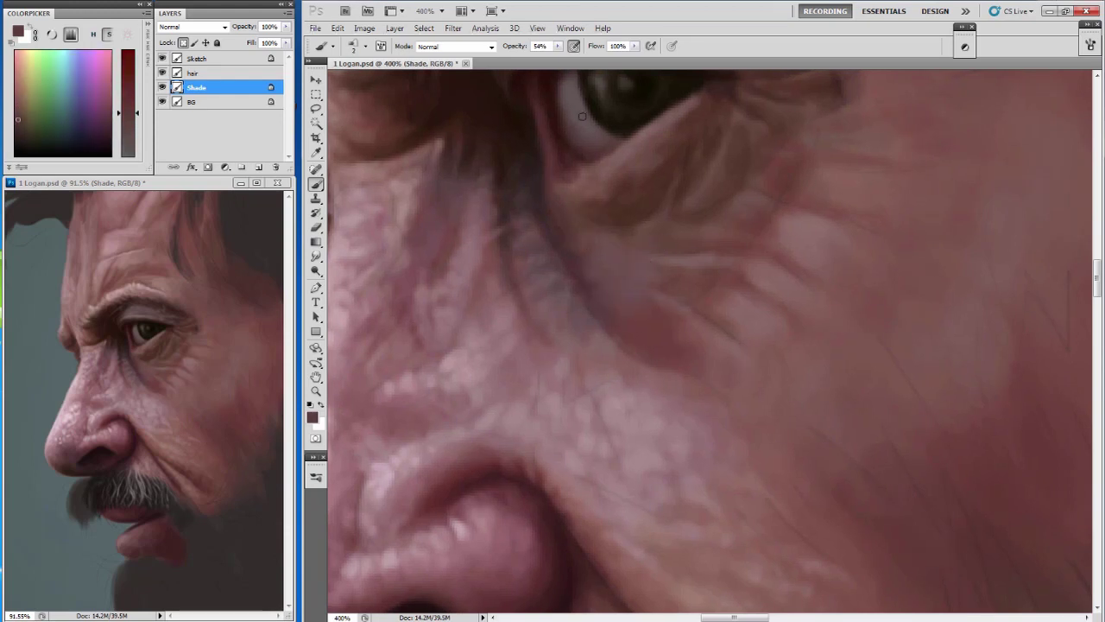
Sample a darker brown and draw a thin 2 px line along the under-eye crease.
left_click_drag(565, 205, 495, 244)
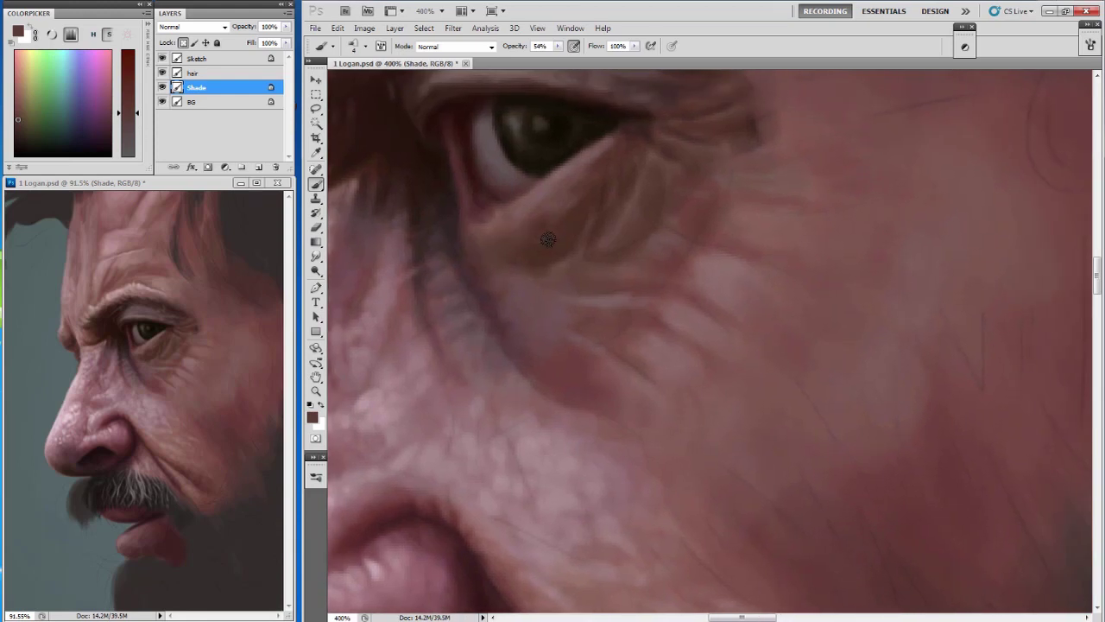
key("bracketright")
key("bracketright")
key("bracketright")
left_click(464, 175, "alt")
left_click_drag(464, 175, 447, 182)
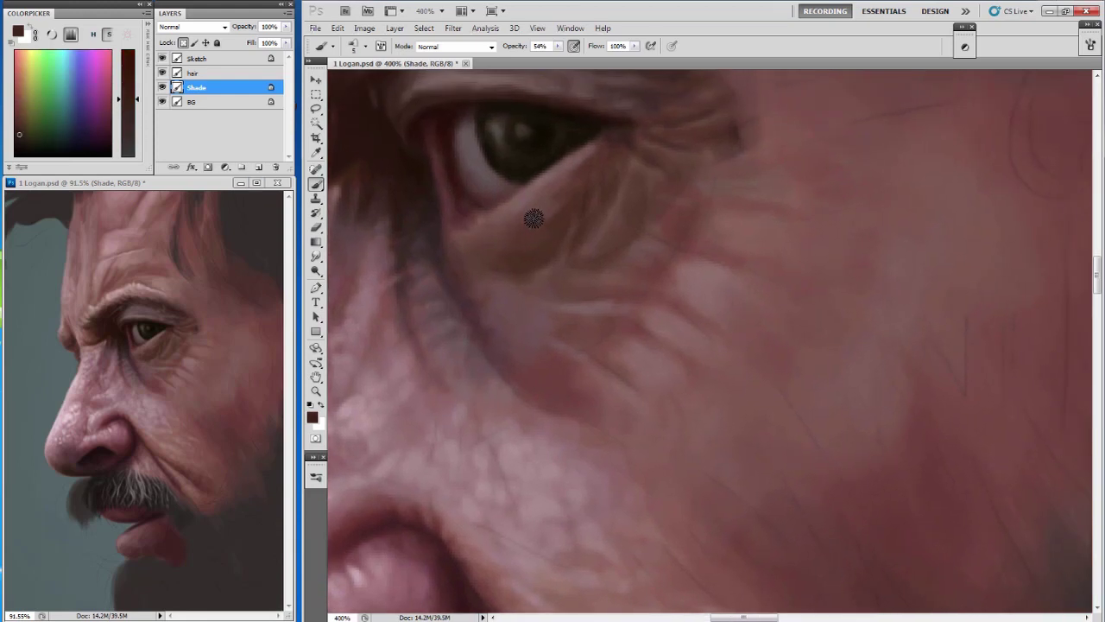
key("bracketleft")
key("bracketleft")
key("bracketleft")
key("bracketright")
left_click_drag(499, 230, 521, 209)
Sample under-eye skin tones and add a short dark stroke below the inner eye corner.
left_click(470, 249, "alt")
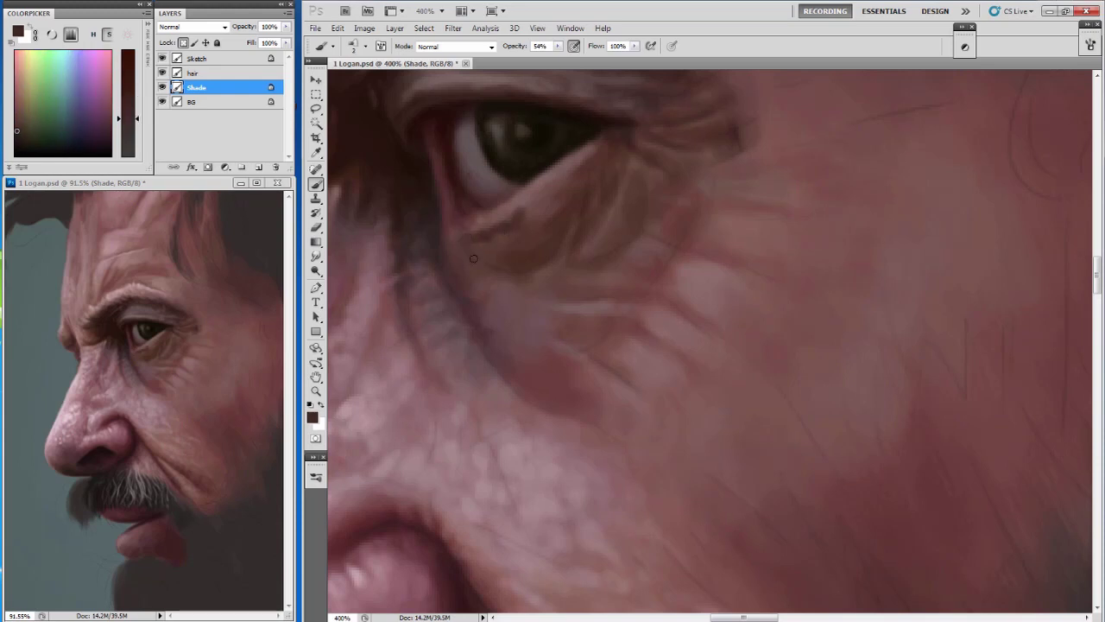
left_click(482, 225, "alt")
key("bracketleft")
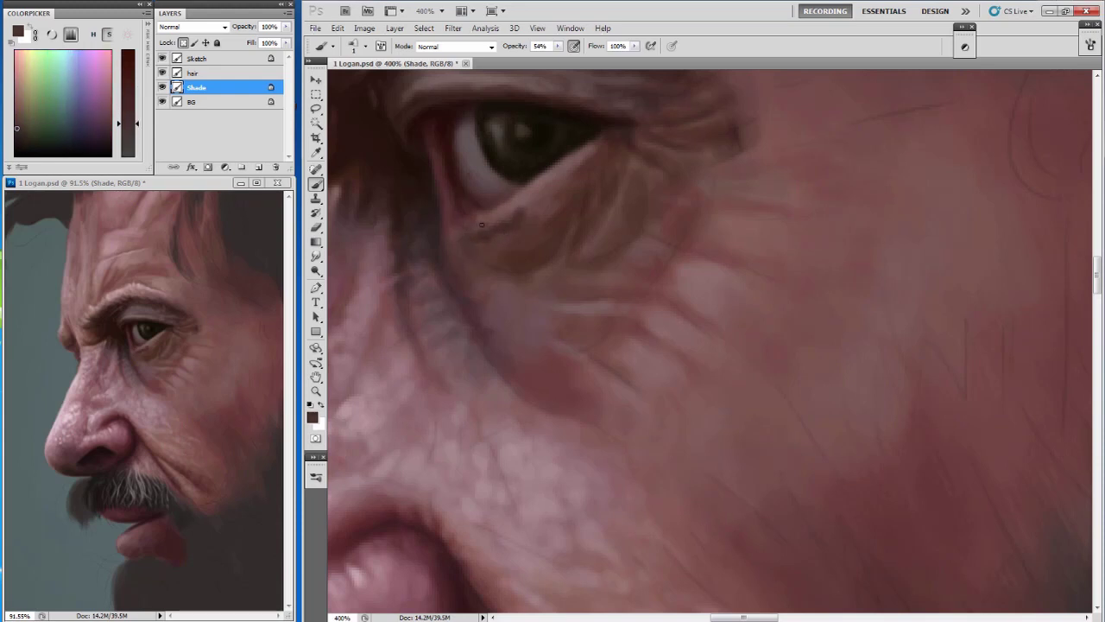
key("bracketright")
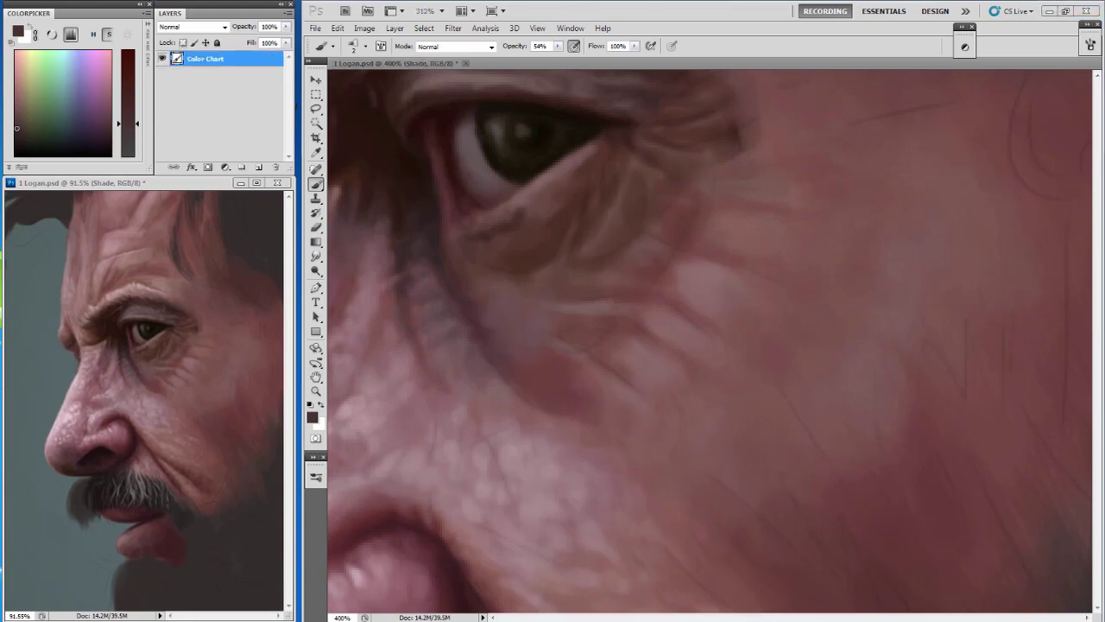
left_click(460, 251)
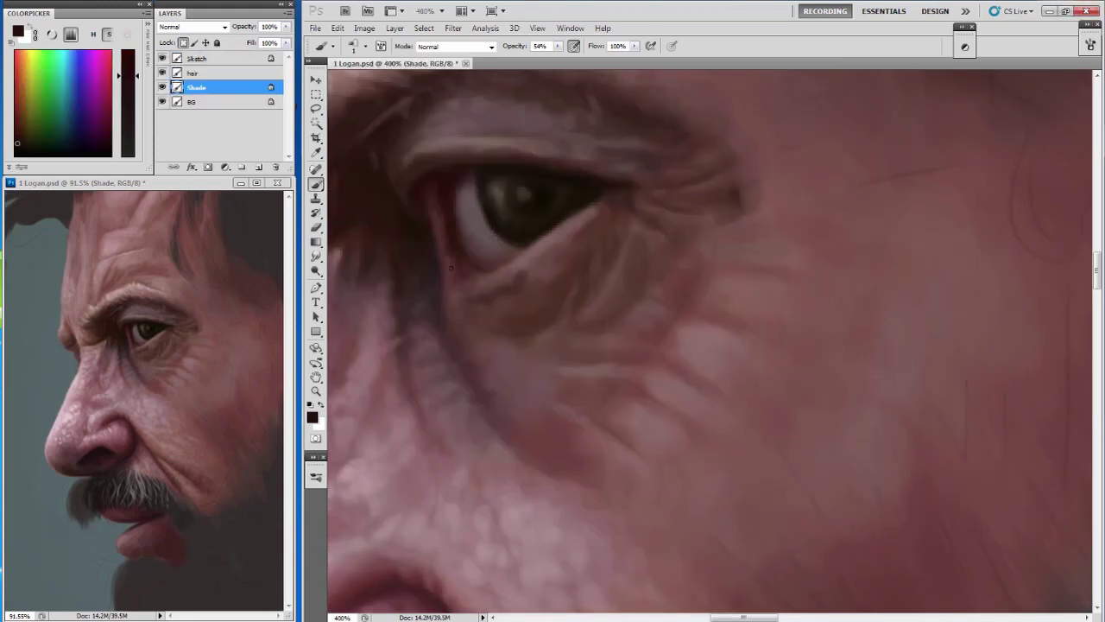
left_click_drag(457, 267, 455, 284)
Sample dark maroon skin tones and repaint the lower eyelid and eye corner.
left_click(486, 256, "alt")
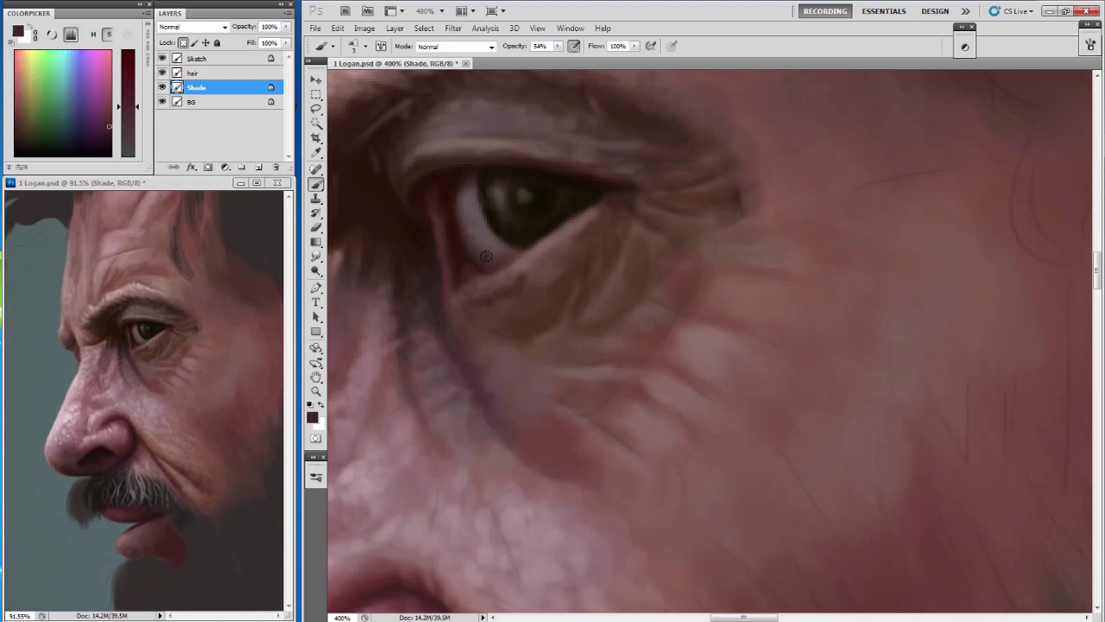
left_click(371, 238, "alt")
left_click(504, 269, "alt")
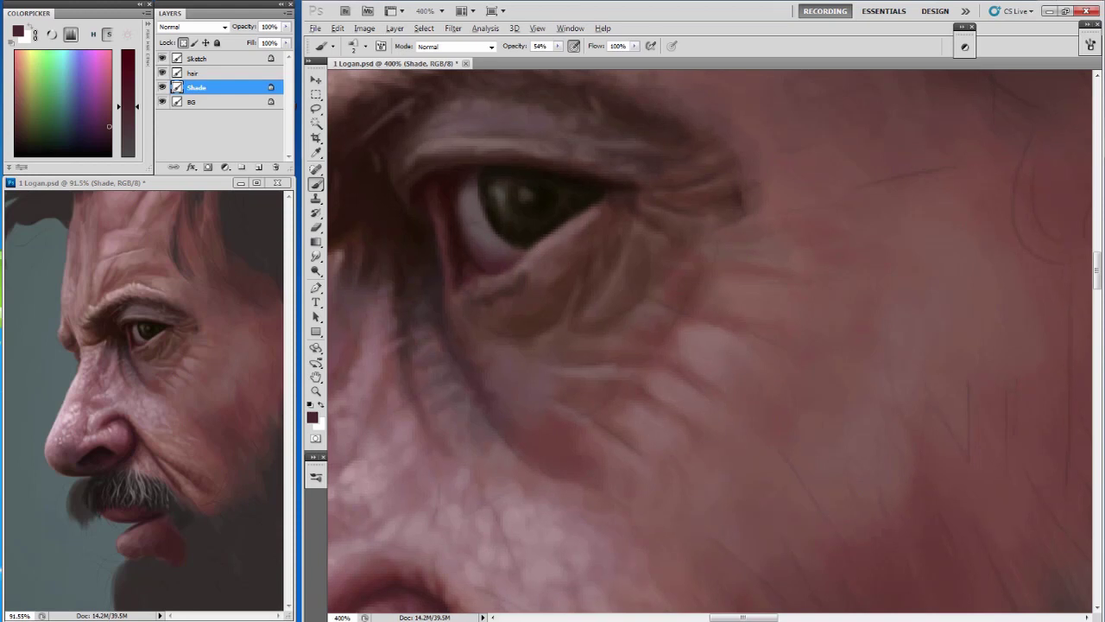
left_click(497, 287, "alt")
left_click(492, 277, "alt")
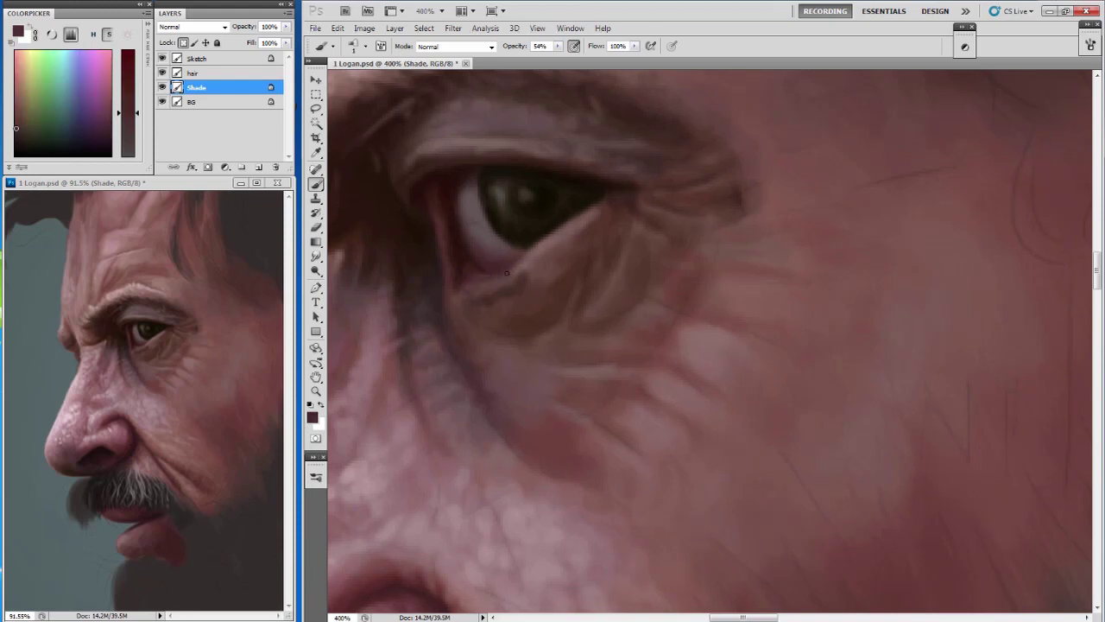
left_click_drag(510, 276, 495, 217)
Sample lighter mauve and near-black dark red tones around the inner eye corner.
left_click(488, 287, "alt")
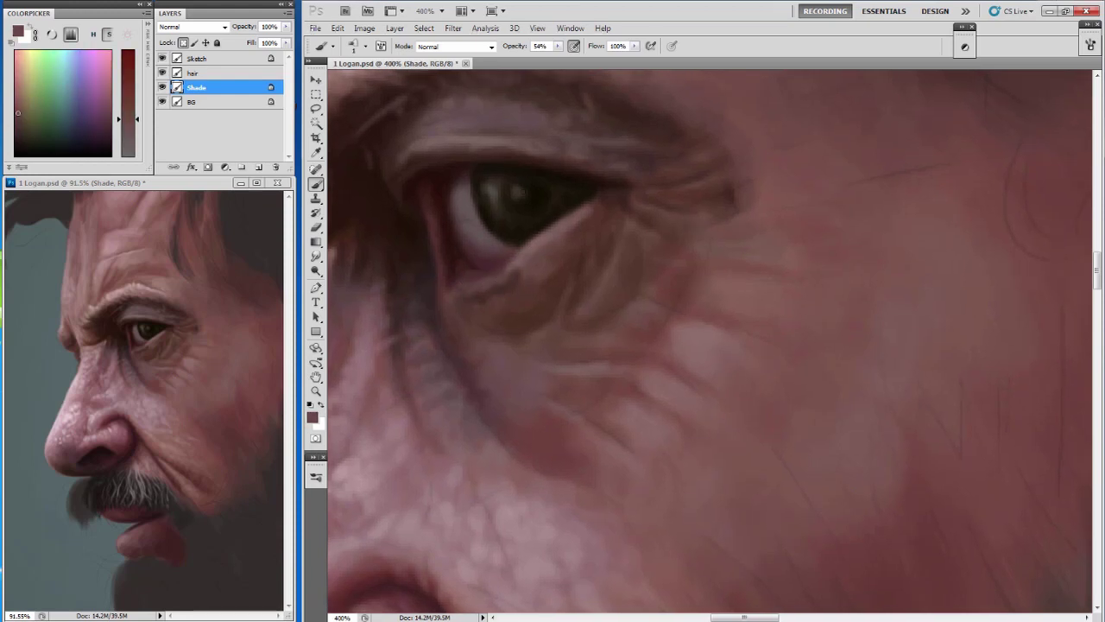
left_click(492, 282, "alt")
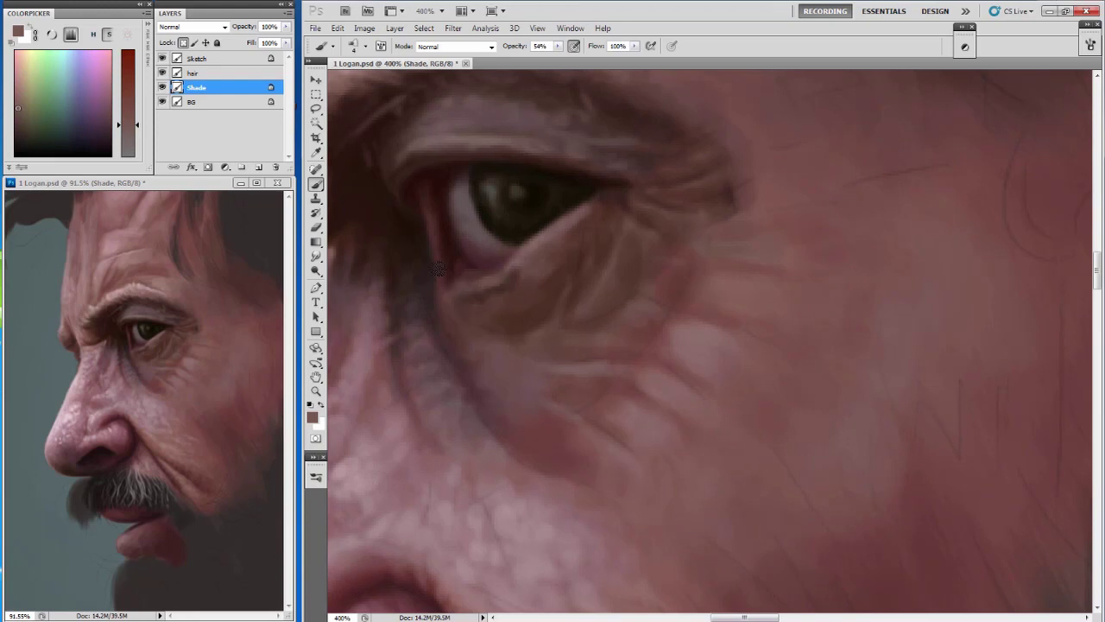
left_click_drag(461, 294, 442, 355)
left_click(413, 250, "alt")
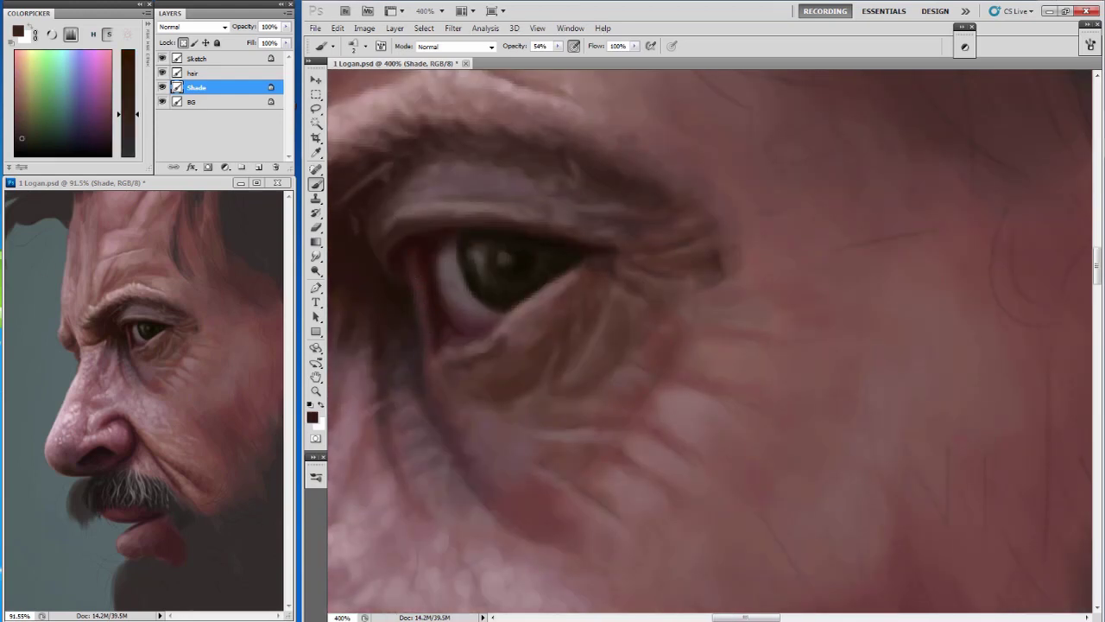
left_click(417, 264, "alt")
left_click(377, 219, "alt")
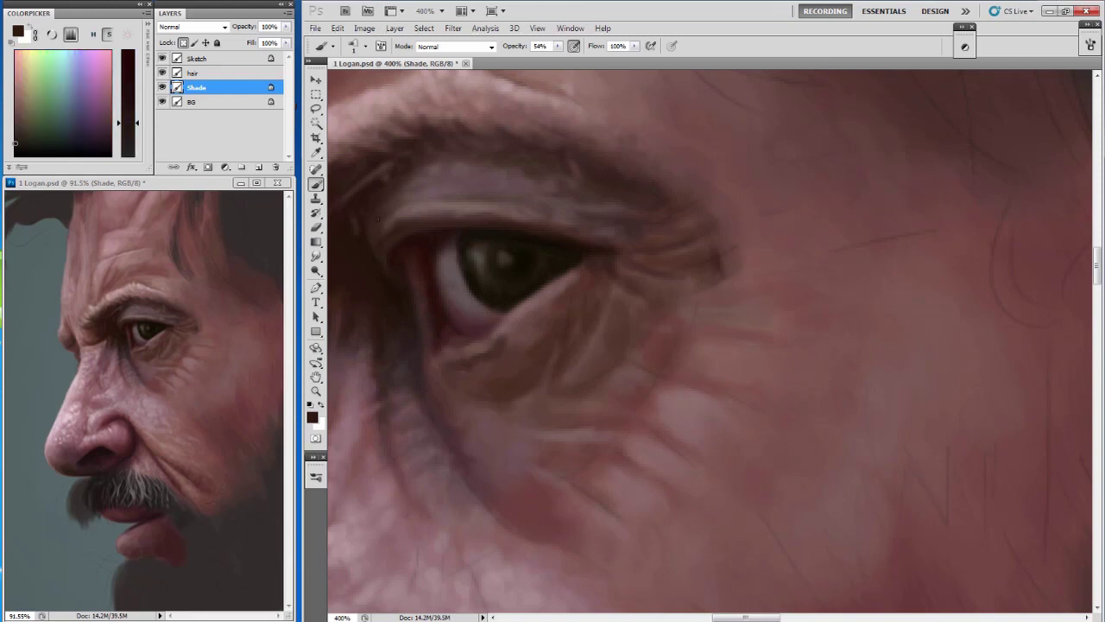
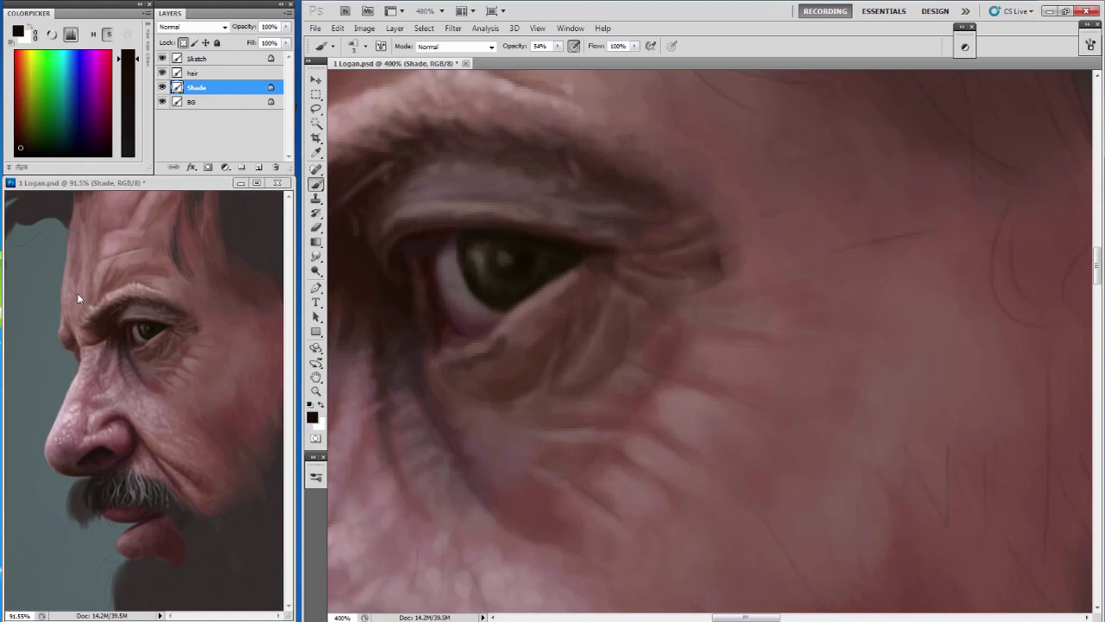
Darken the eye white and inner corner, then sample skin colours with a slightly larger brush.
left_click_drag(456, 259, 483, 310)
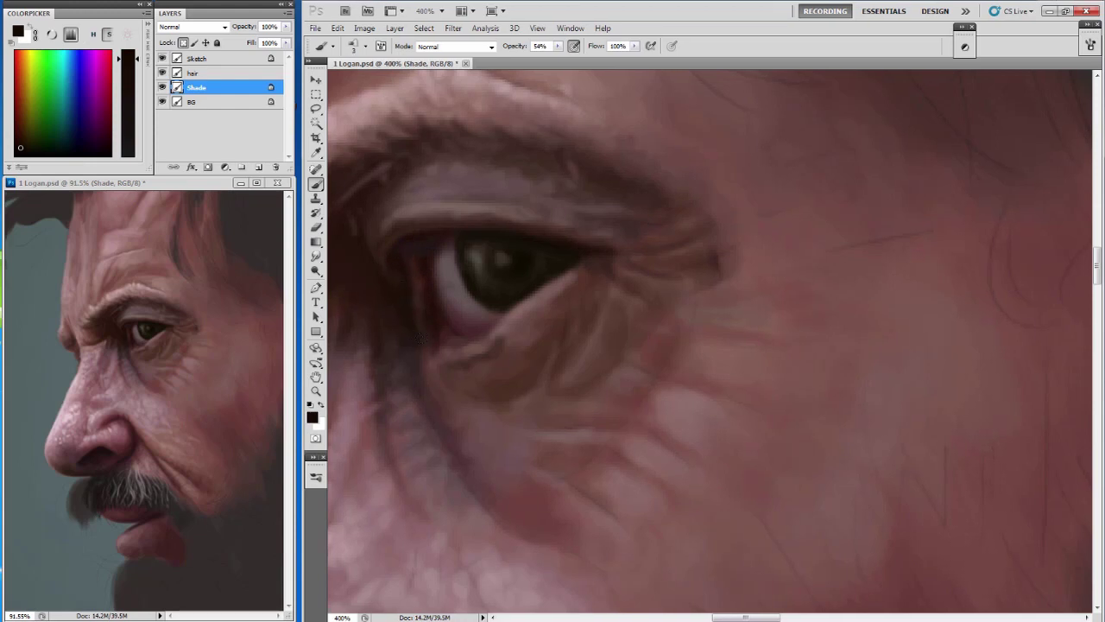
left_click(421, 340, "alt")
left_click(396, 302, "alt")
key("bracketright")
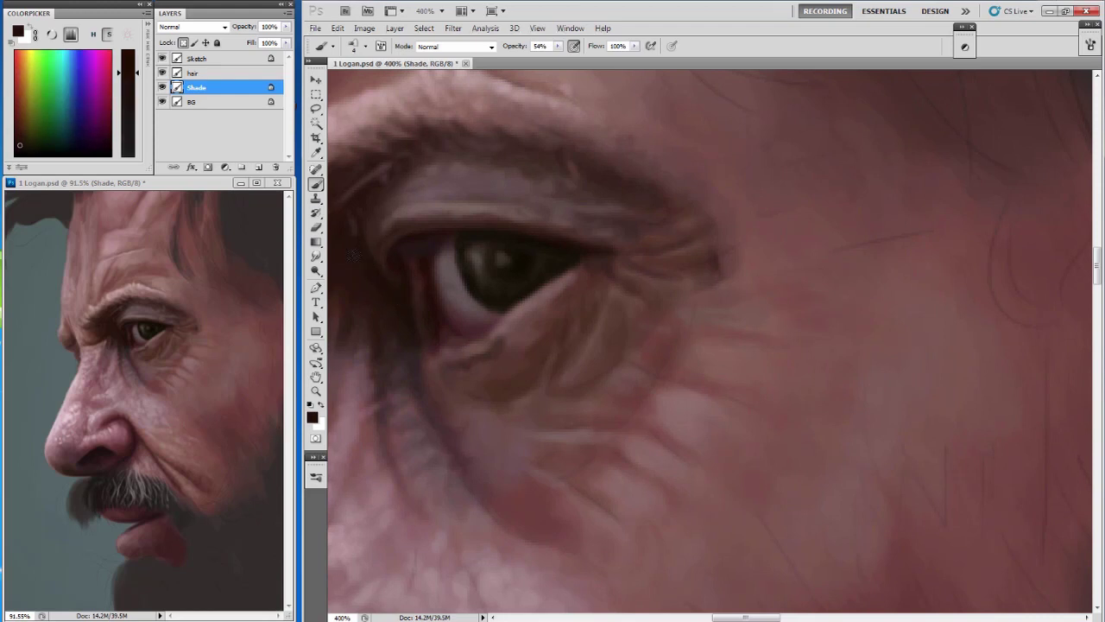
left_click_drag(404, 191, 471, 234)
left_click_drag(472, 285, 464, 278)
Darken the eyelid crease above the eye and hide the Sketch layer.
left_click(356, 316, "alt")
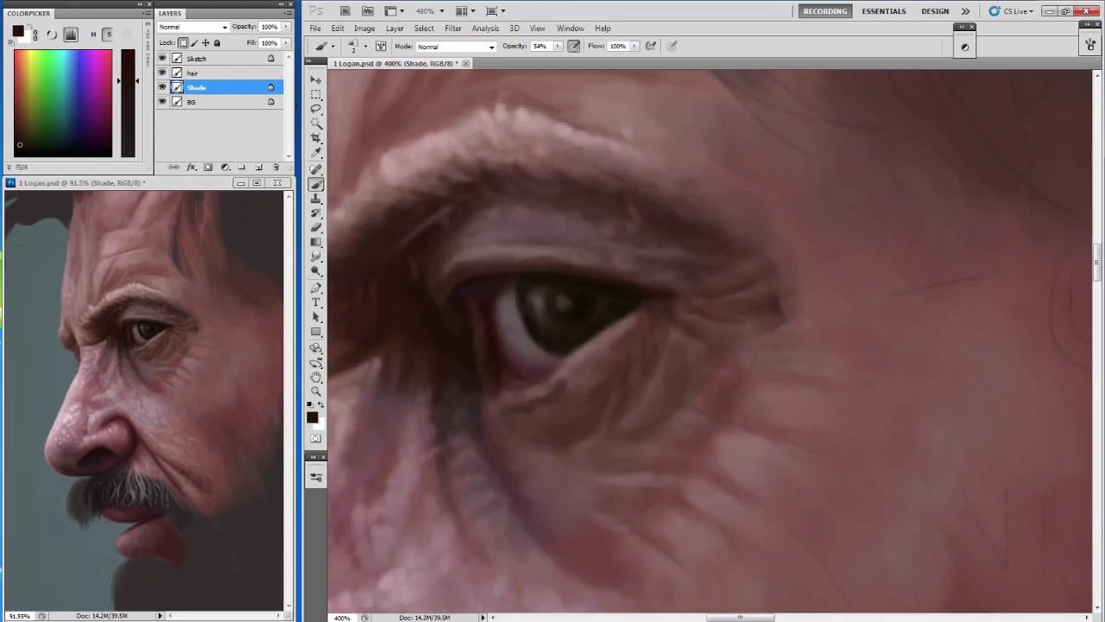
left_click(473, 333, "alt")
left_click_drag(464, 254, 447, 263)
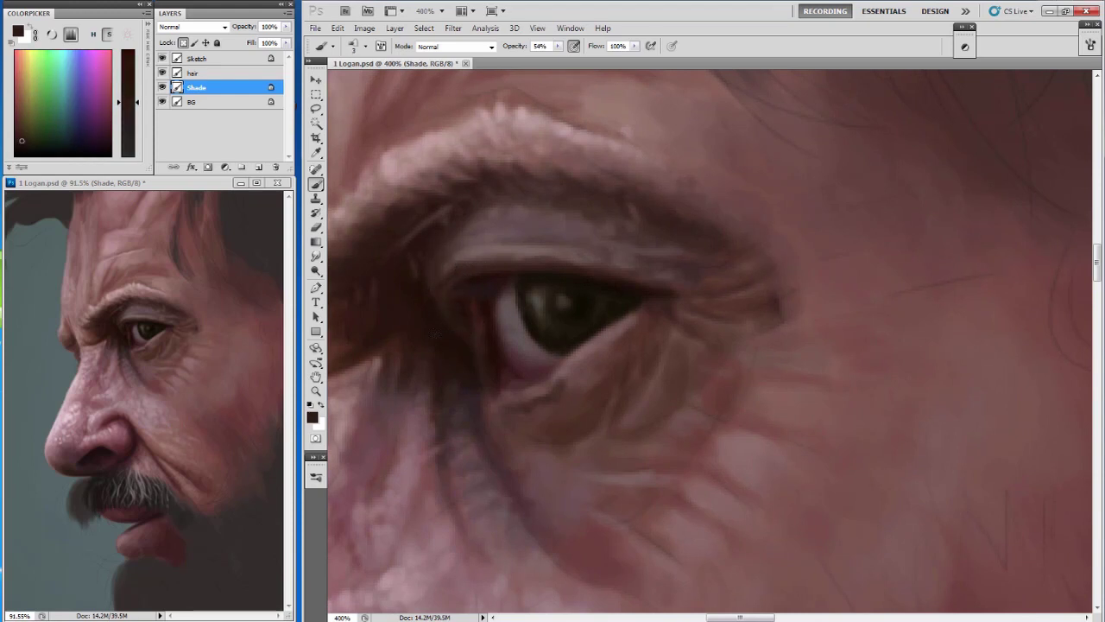
left_click(412, 302, "alt")
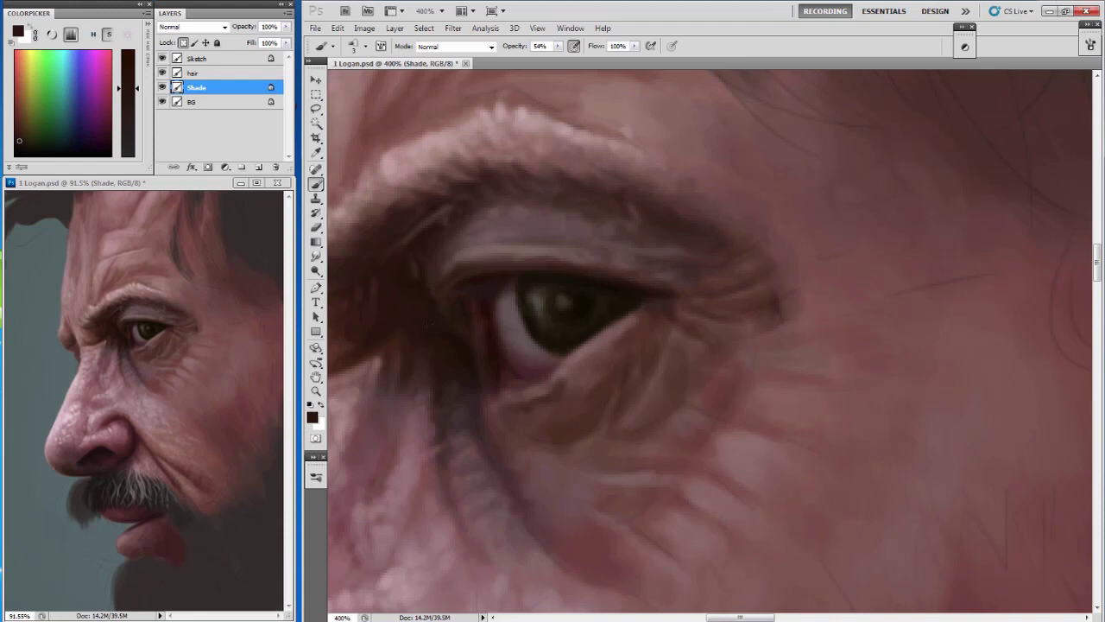
left_click(163, 58)
Paint light pink strokes on the lower-left skin and a dark touch beside the iris.
left_click(369, 225, "alt")
left_click_drag(466, 363, 406, 561)
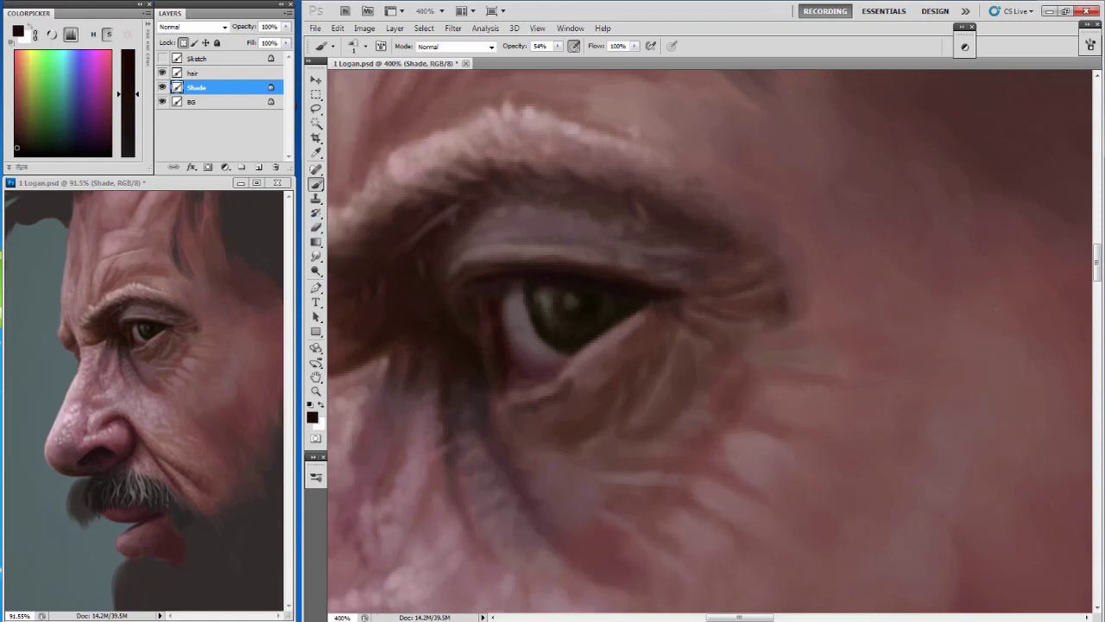
left_click_drag(506, 295, 522, 299)
left_click_drag(450, 335, 493, 288)
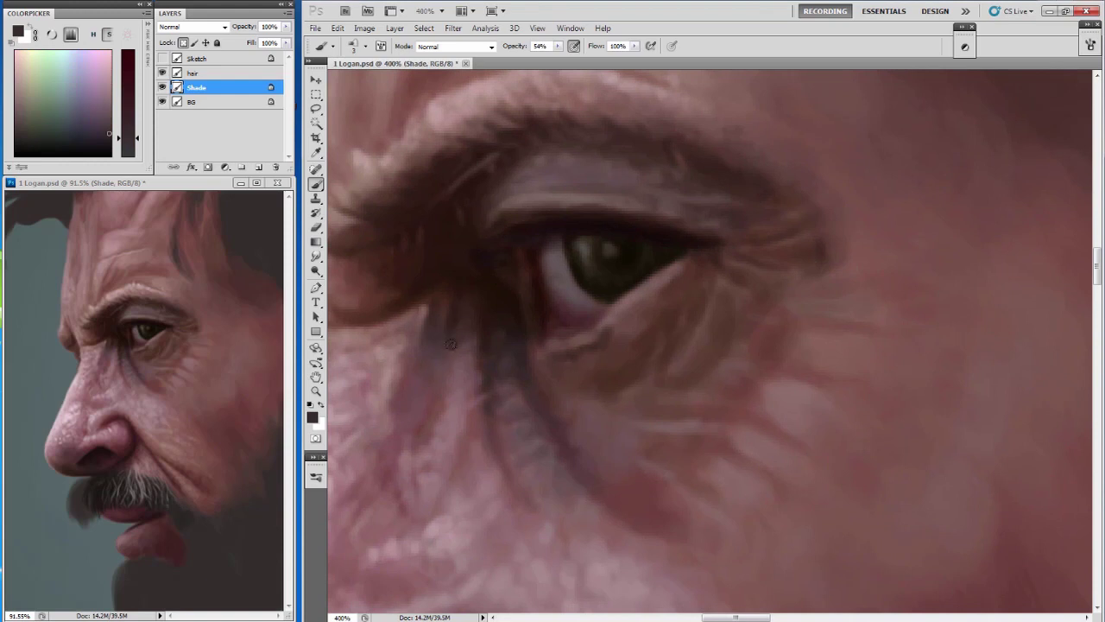
left_click_drag(499, 342, 494, 330)
Sample skin tones below the eye, resizing the brush from 1 to 5 and then 3.
left_click(484, 344, "alt")
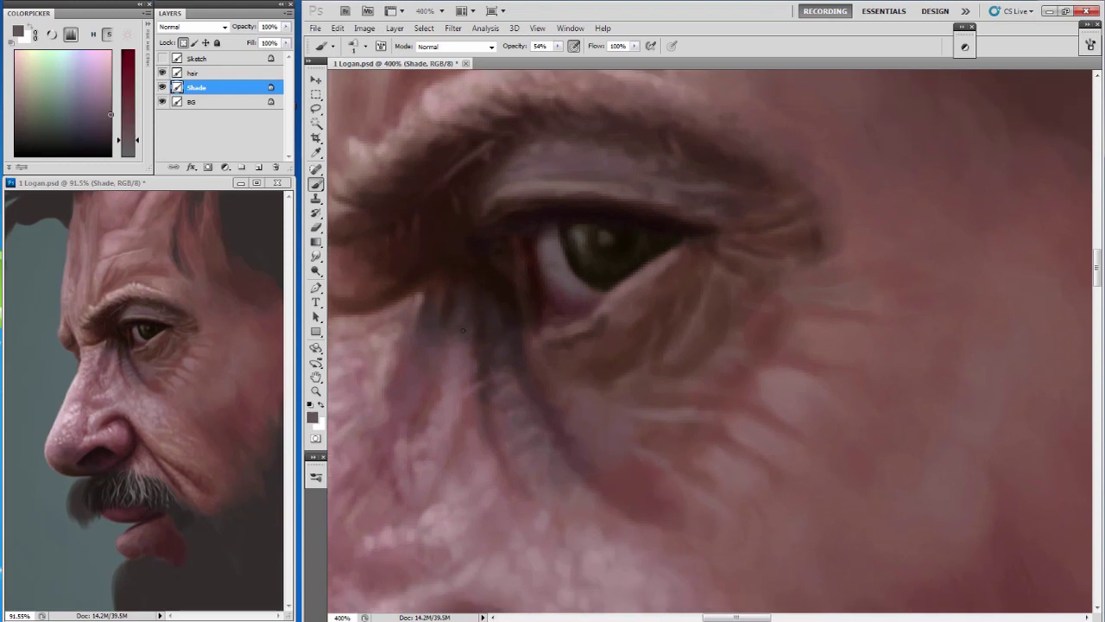
key("bracketleft")
key("bracketleft")
left_click(511, 430, "alt")
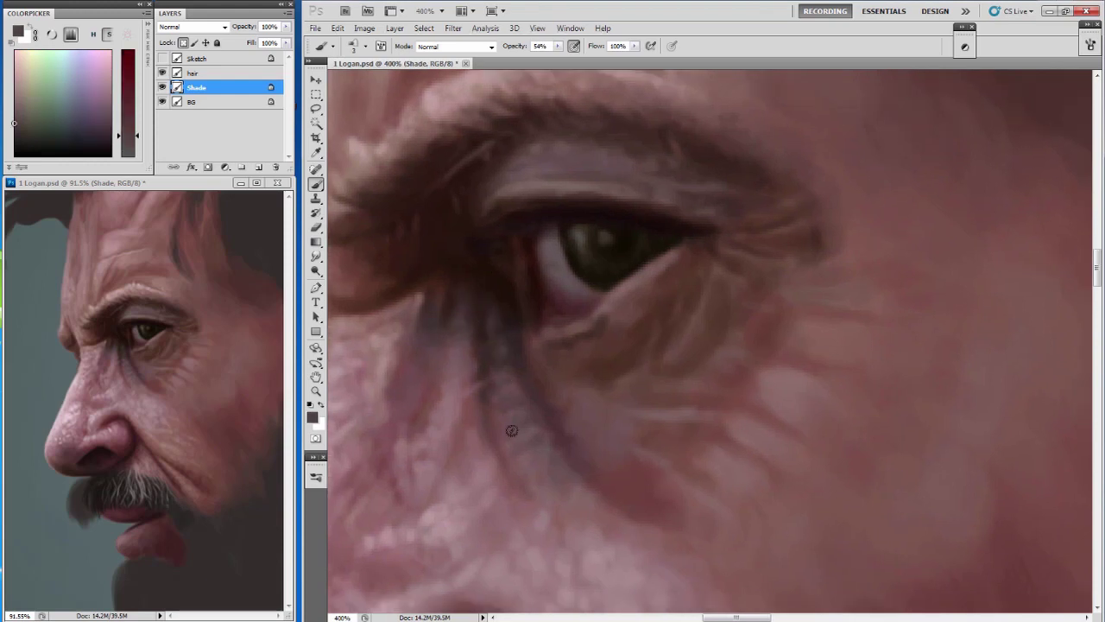
left_click_drag(499, 399, 478, 371)
key("bracketright")
key("bracketright")
left_click(499, 422, "alt")
key("bracketleft")
key("bracketleft")
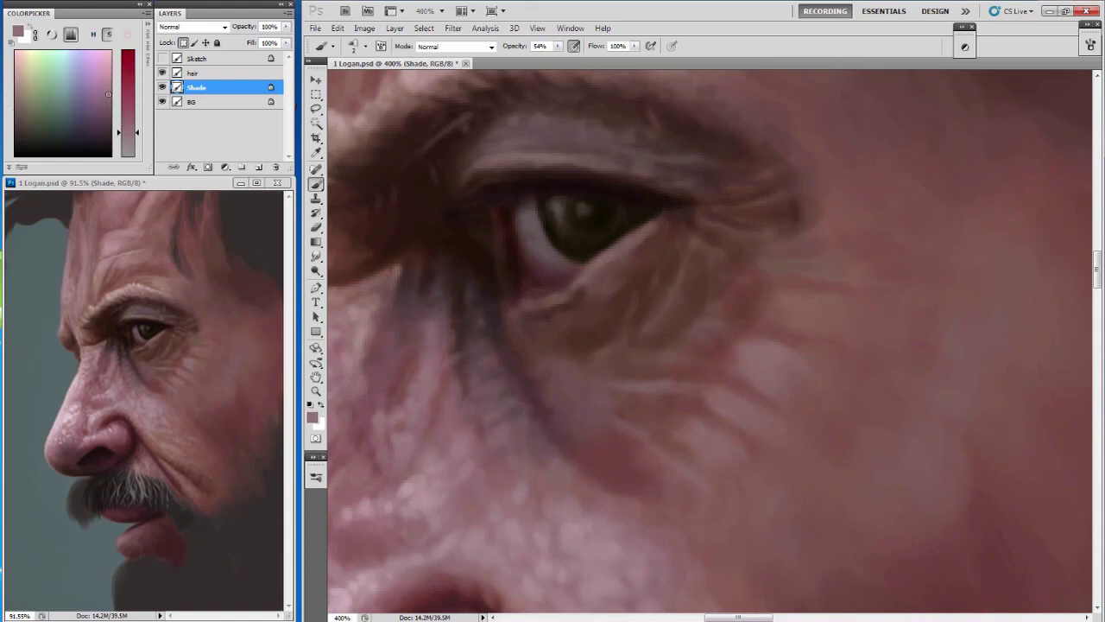
Sample dark brown and pinkish skin tones beside the eye for the cheek.
left_click(390, 270, "alt")
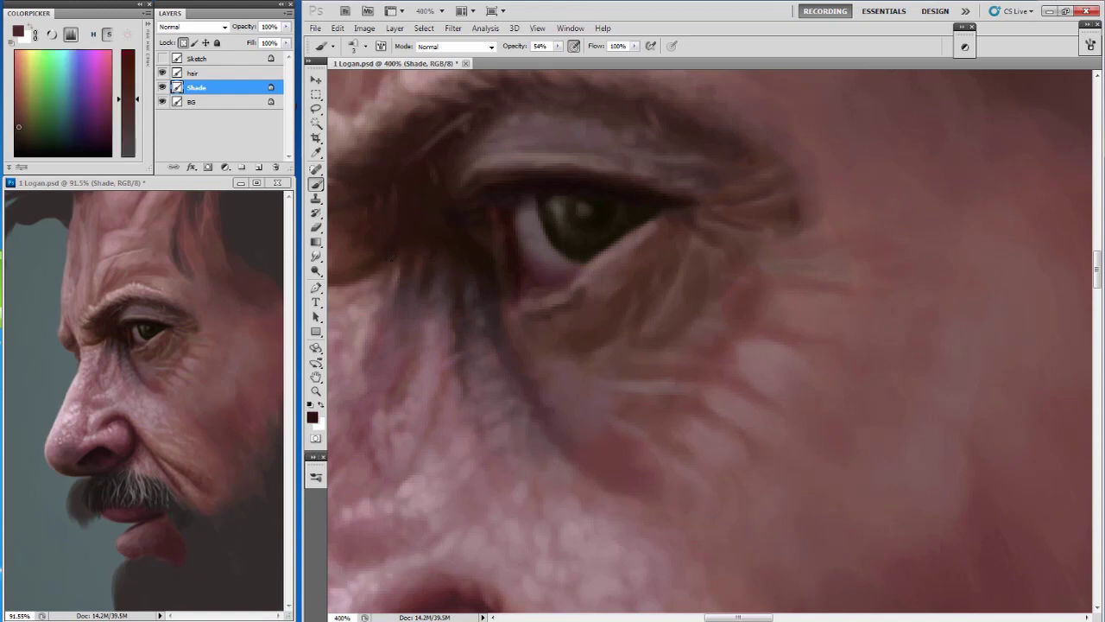
left_click(426, 295, "alt")
left_click_drag(570, 345, 493, 250)
left_click(481, 289, "alt")
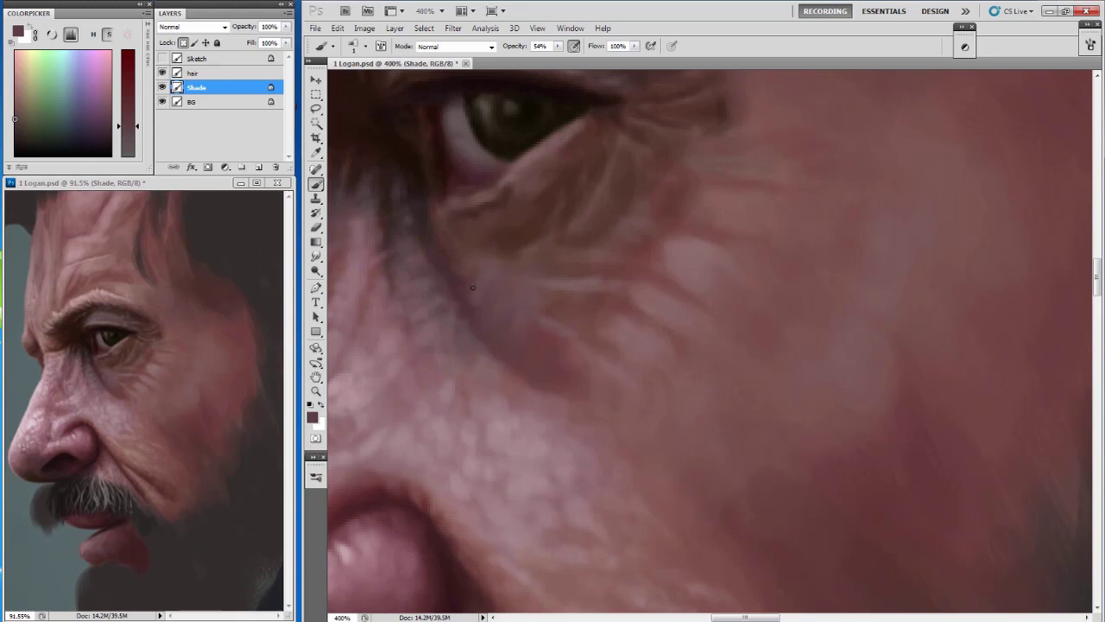
Sample light and dark brown face tones and raise the brush to size 2.
left_click(488, 297, "alt")
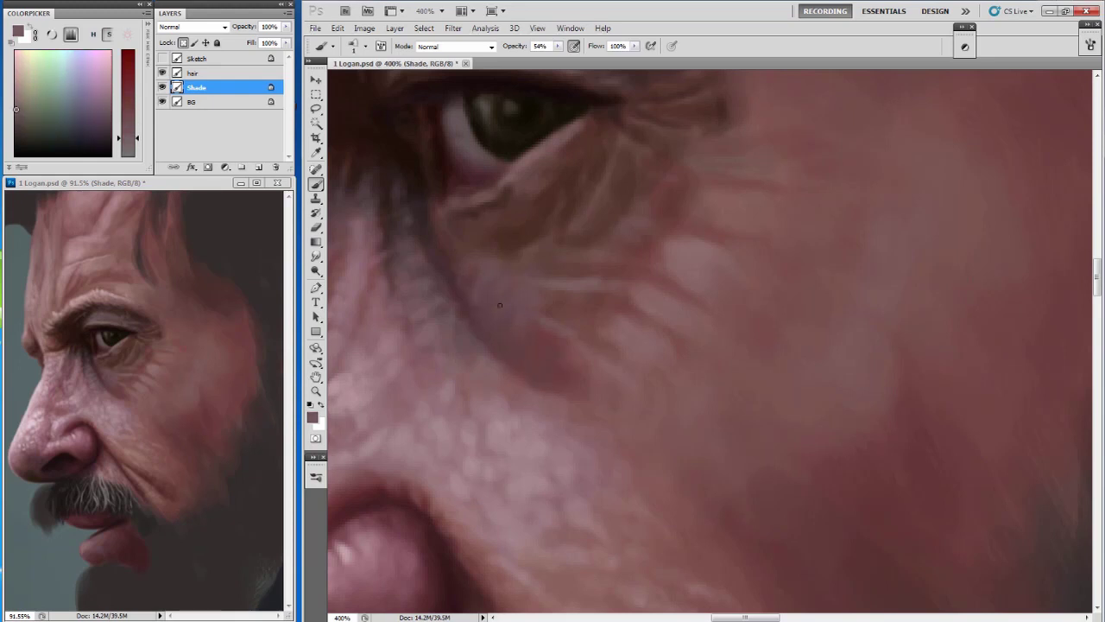
left_click(474, 251, "alt")
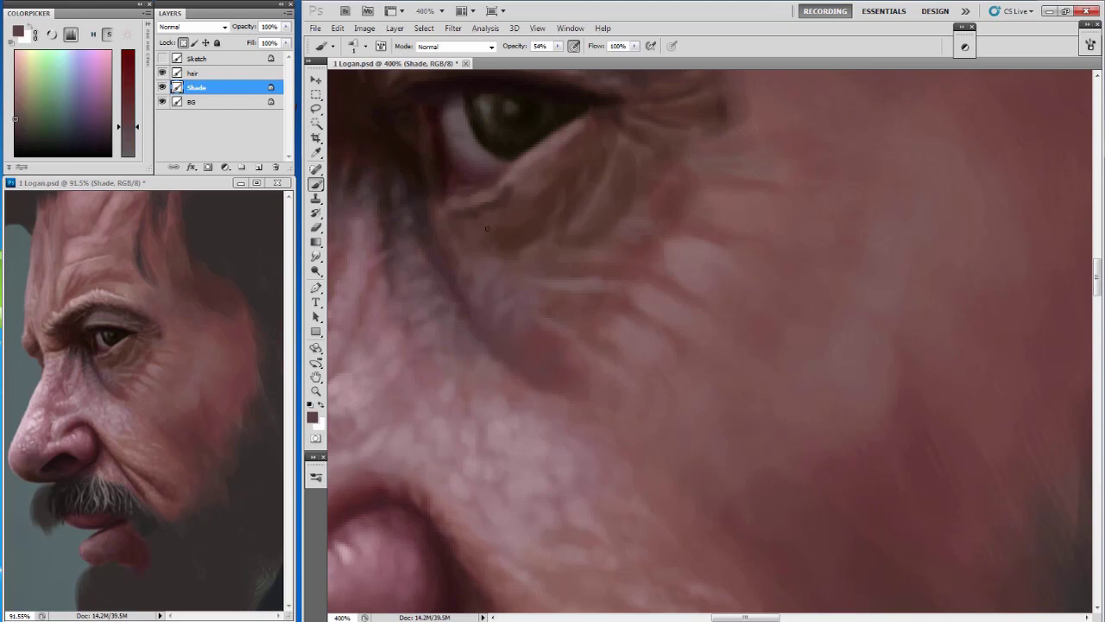
left_click(514, 229, "alt")
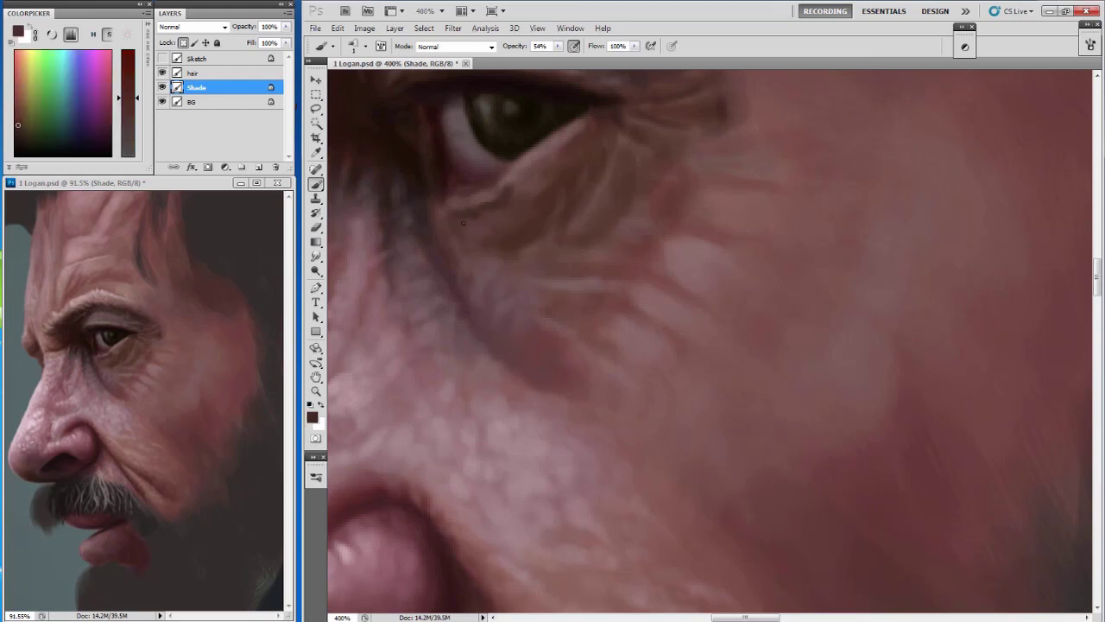
key("bracketright")
left_click(518, 244, "alt")
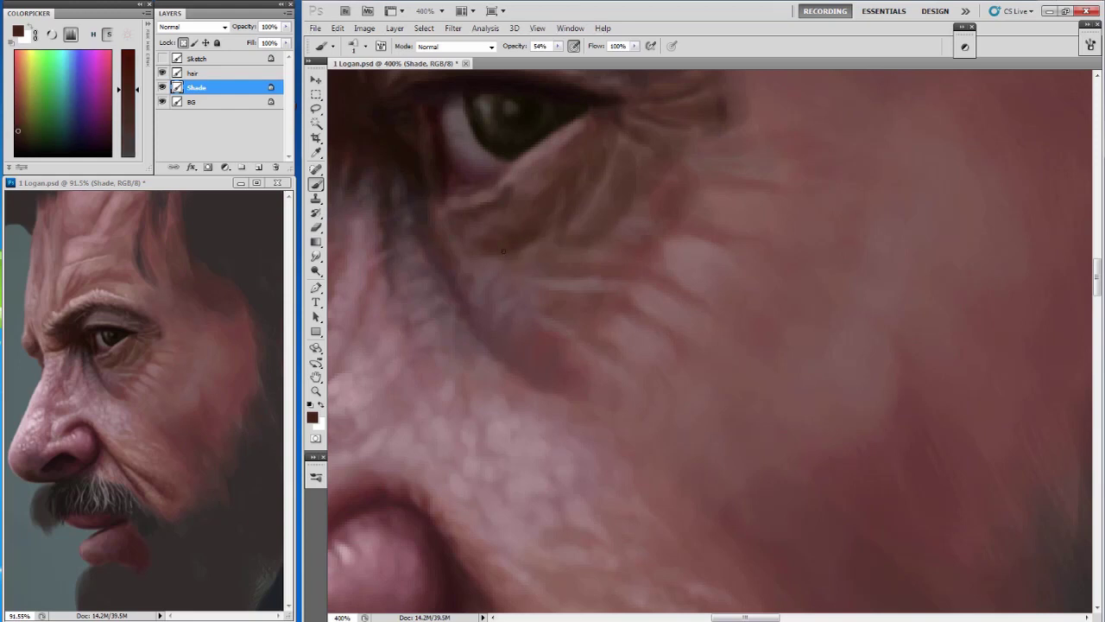
mouse_move(504, 251)
left_mouse_down()
mouse_move(452, 286)
mouse_move(486, 283)
left_mouse_up()
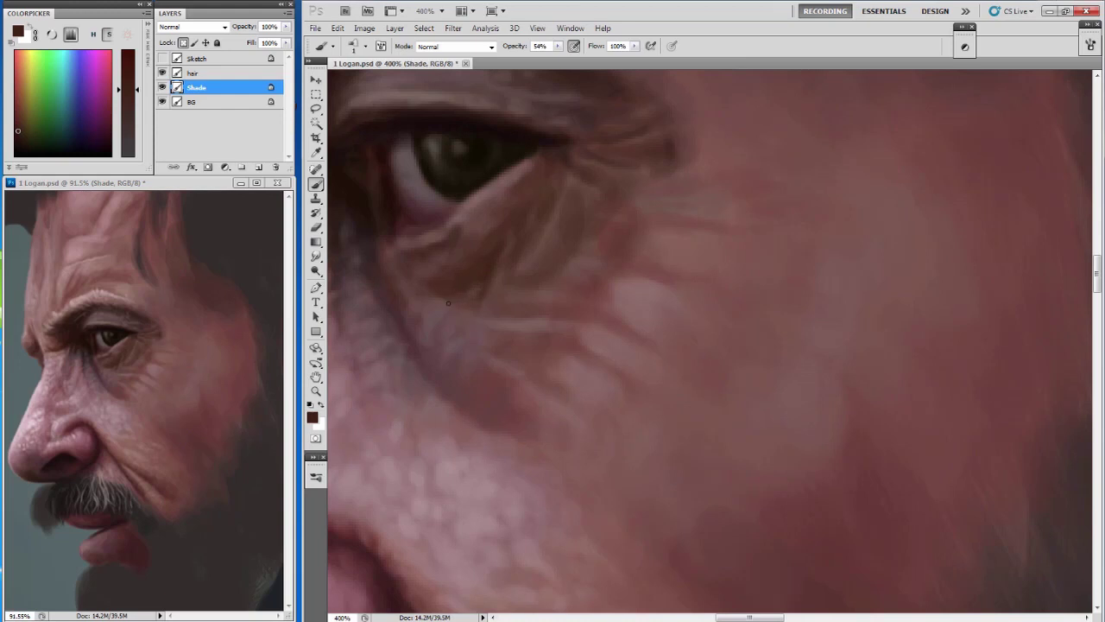
Lighten the lower eyelid fold and shade the skin beneath it with pinkish-brown.
left_click(437, 291, "alt")
left_click(433, 309, "alt")
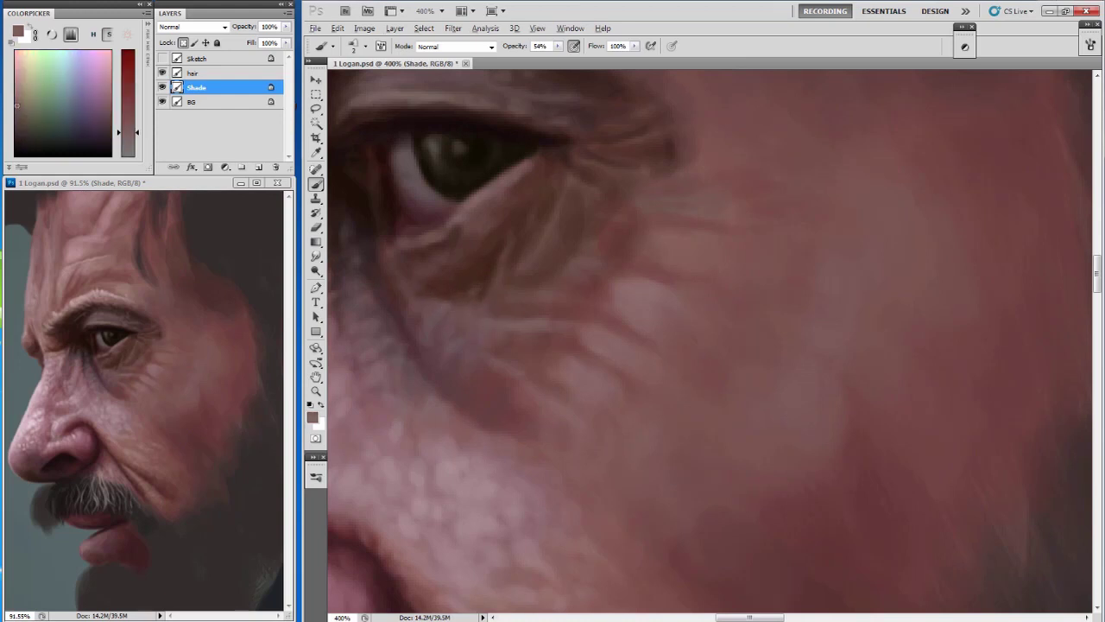
left_click_drag(506, 337, 439, 277)
left_click_drag(363, 185, 509, 116)
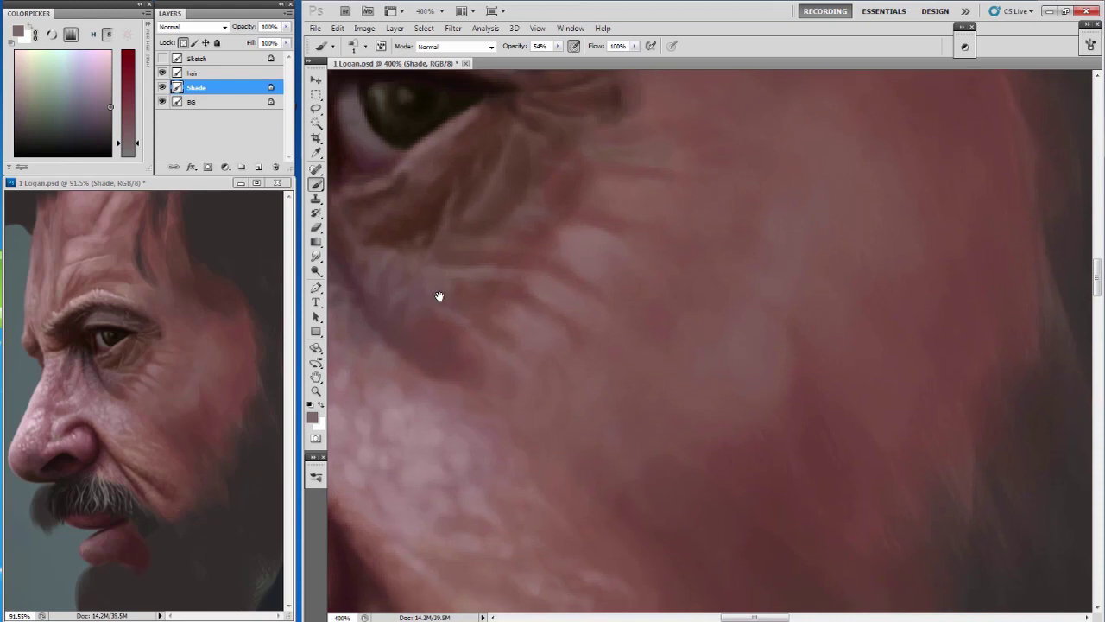
left_click_drag(447, 289, 484, 276)
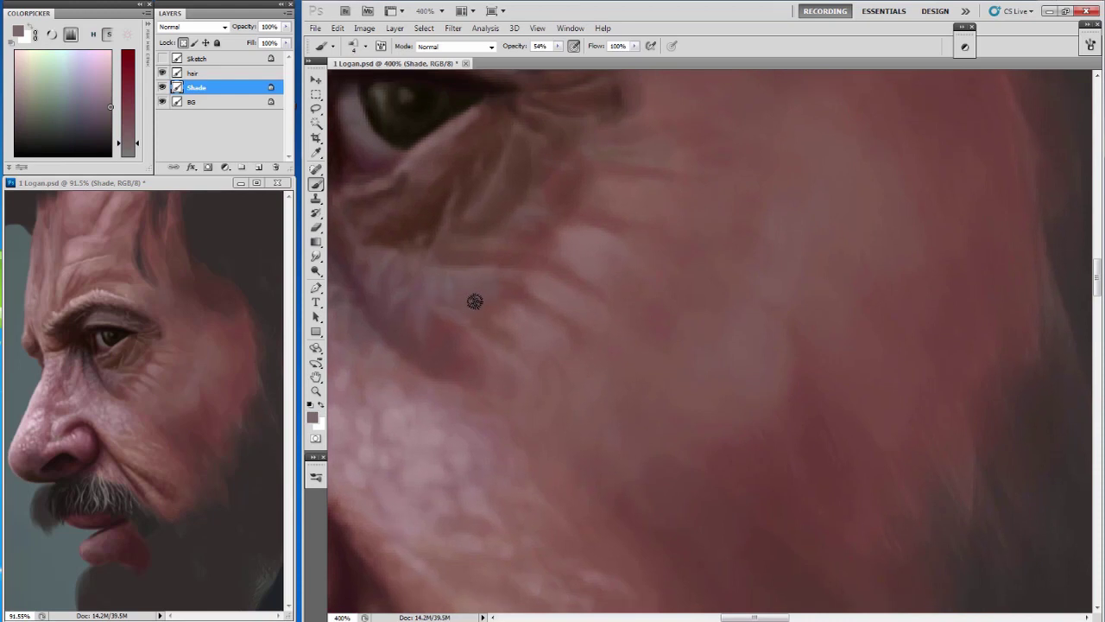
left_click_drag(452, 323, 478, 366)
Lighten the wrinkled skin beside the eye with a mauve tone.
left_click(477, 366, "alt")
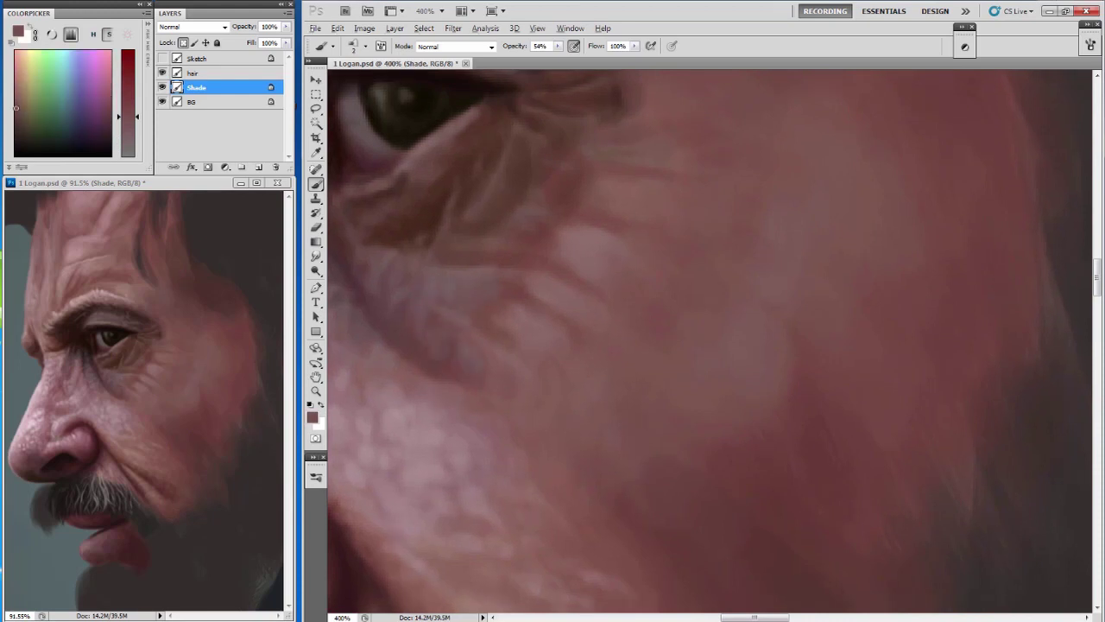
left_click(377, 316, "alt")
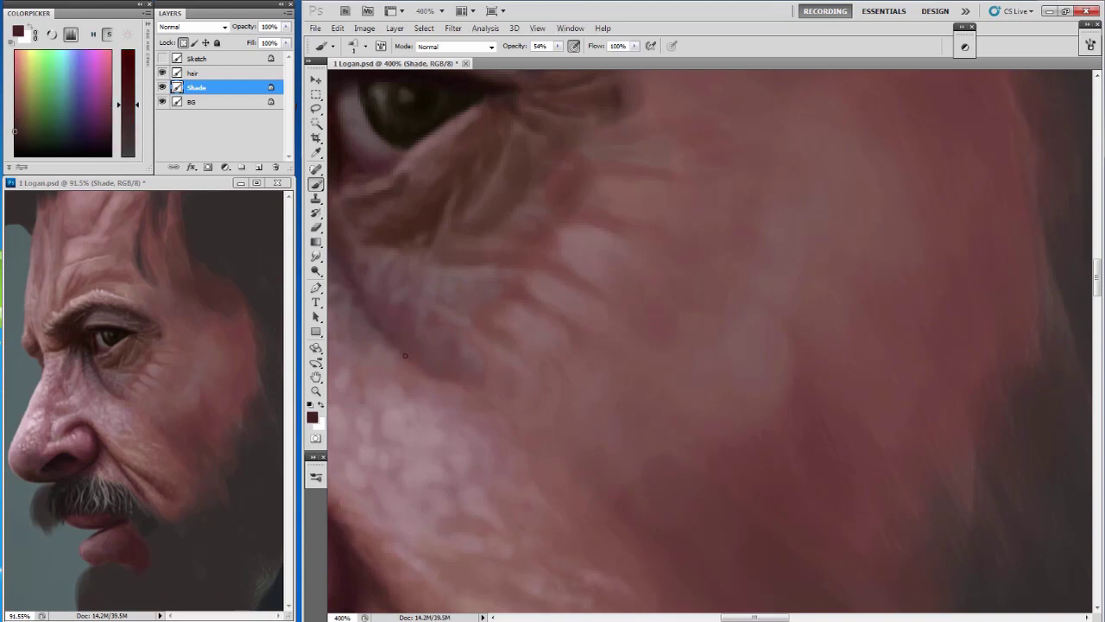
left_click(384, 241, "alt")
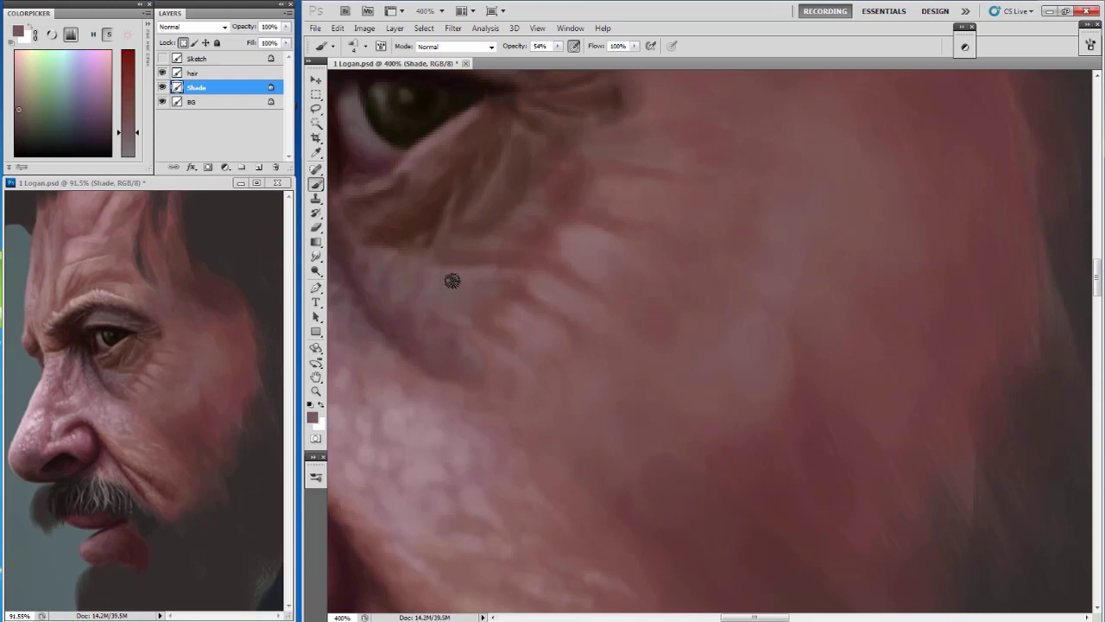
left_click_drag(345, 104, 509, 190)
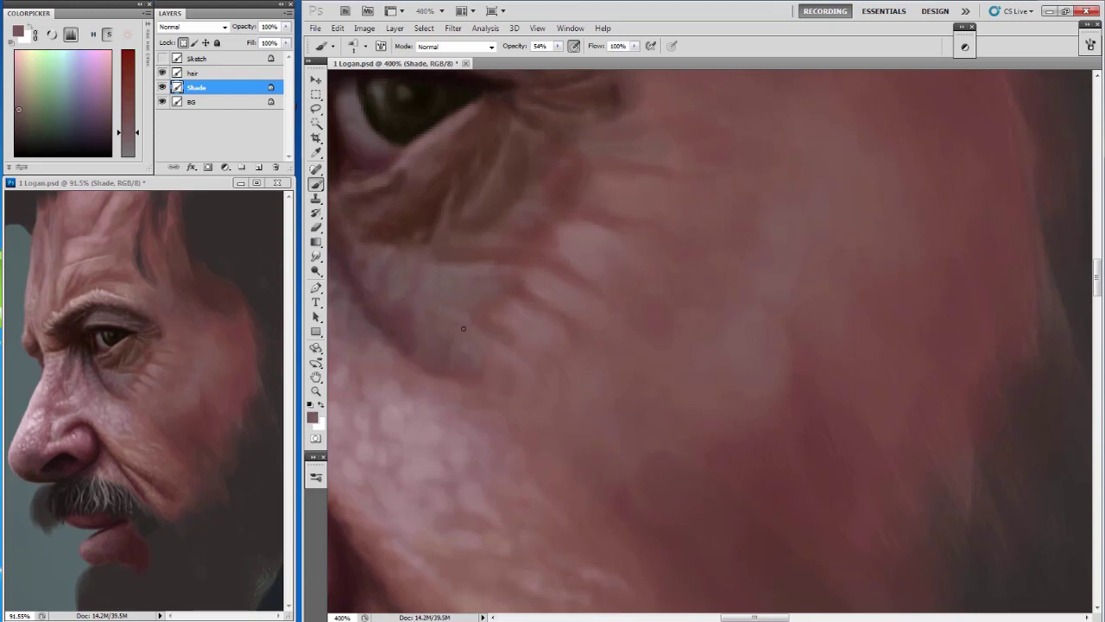
Sample reddish-brown and pink tones and paint pale pink highlights on the cheek wrinkles.
left_click(485, 361, "alt")
left_click(441, 374, "alt")
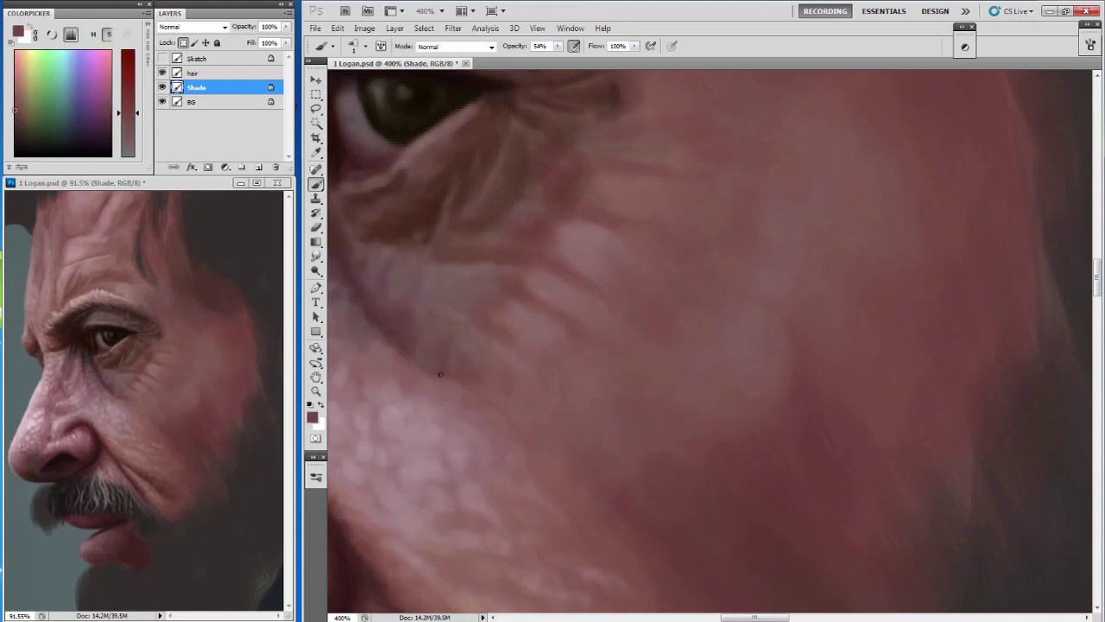
left_click(389, 351, "alt")
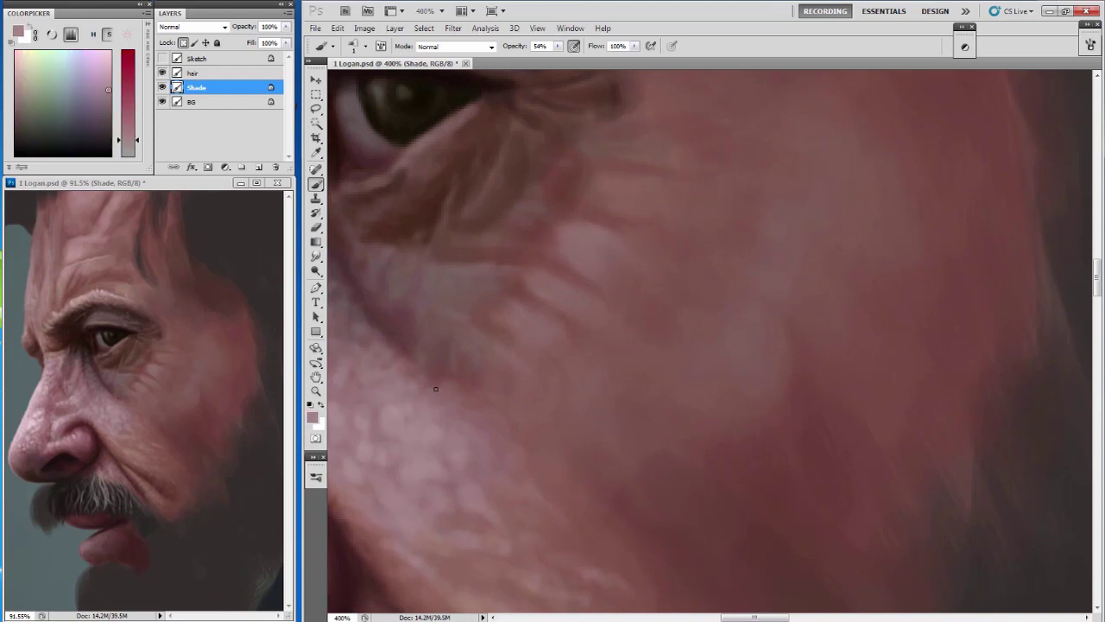
left_click_drag(430, 331, 419, 342)
left_click(432, 358, "alt")
left_click(456, 380, "alt")
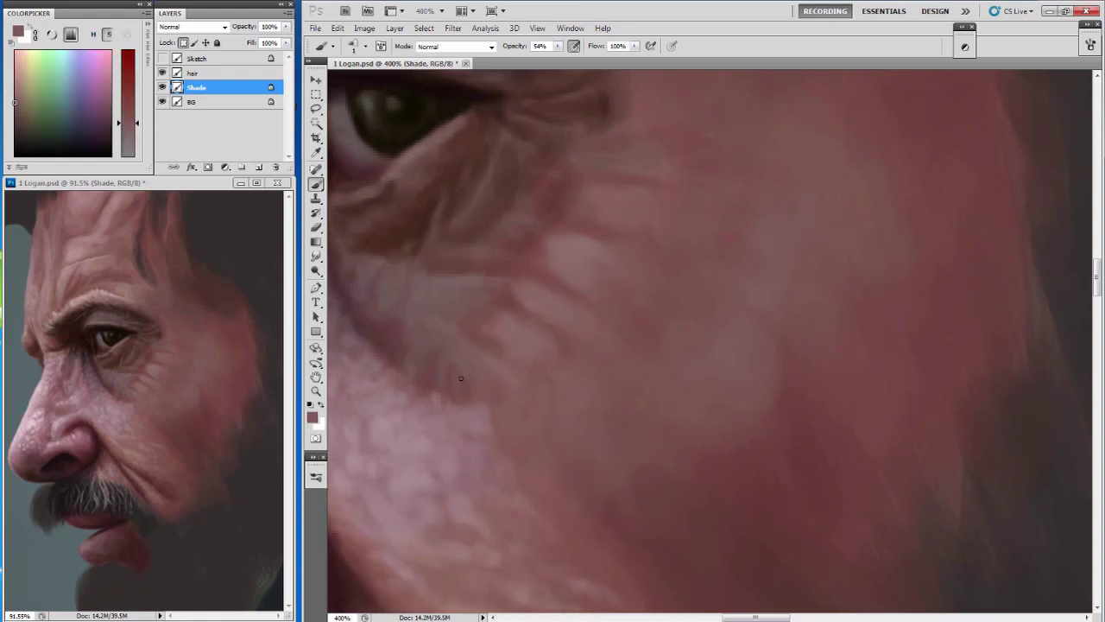
left_click(474, 395, "alt")
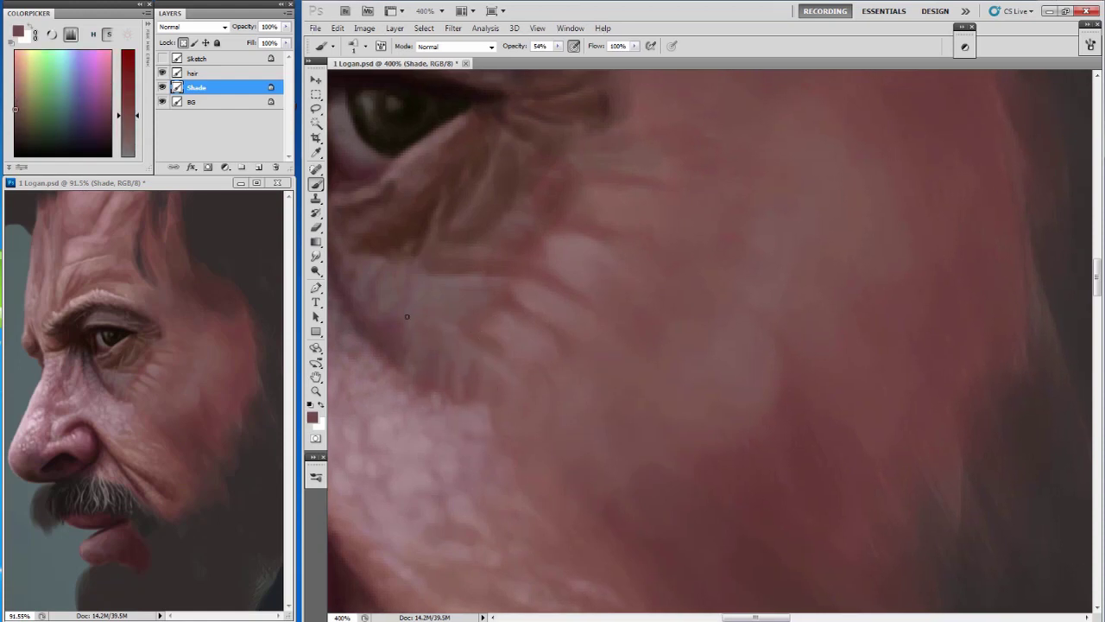
left_click(449, 307, "alt")
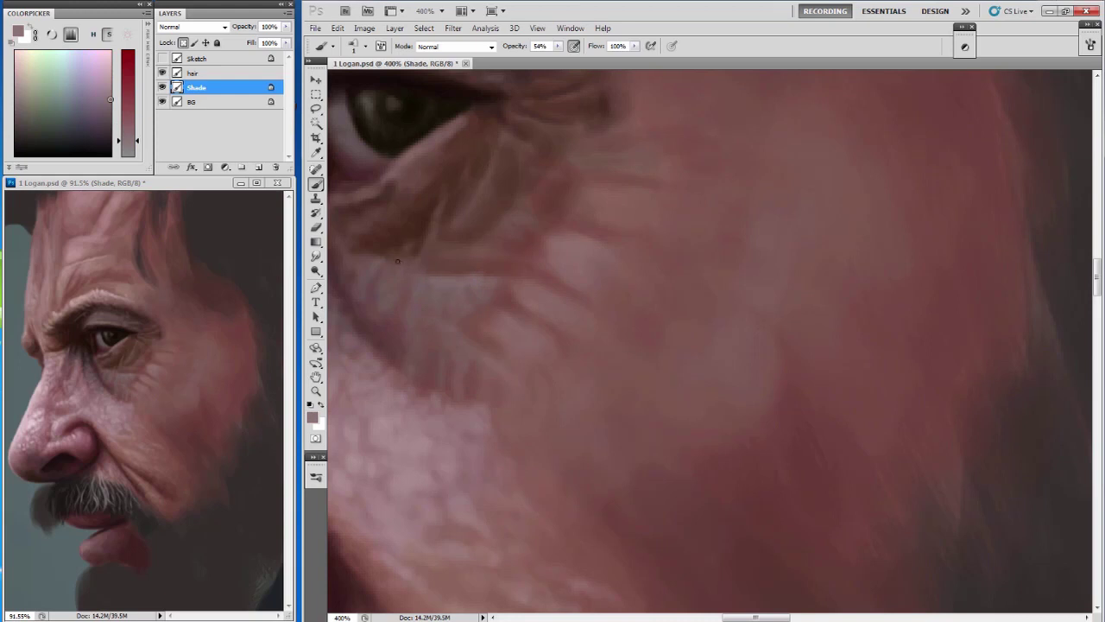
left_click(455, 332, "alt")
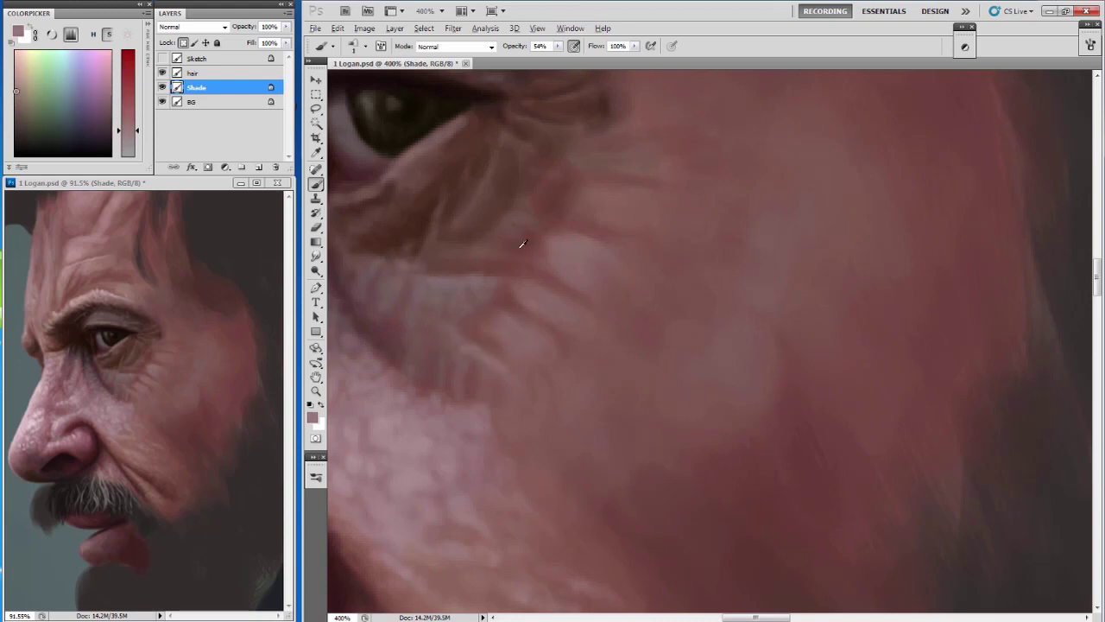
left_click(522, 244, "alt")
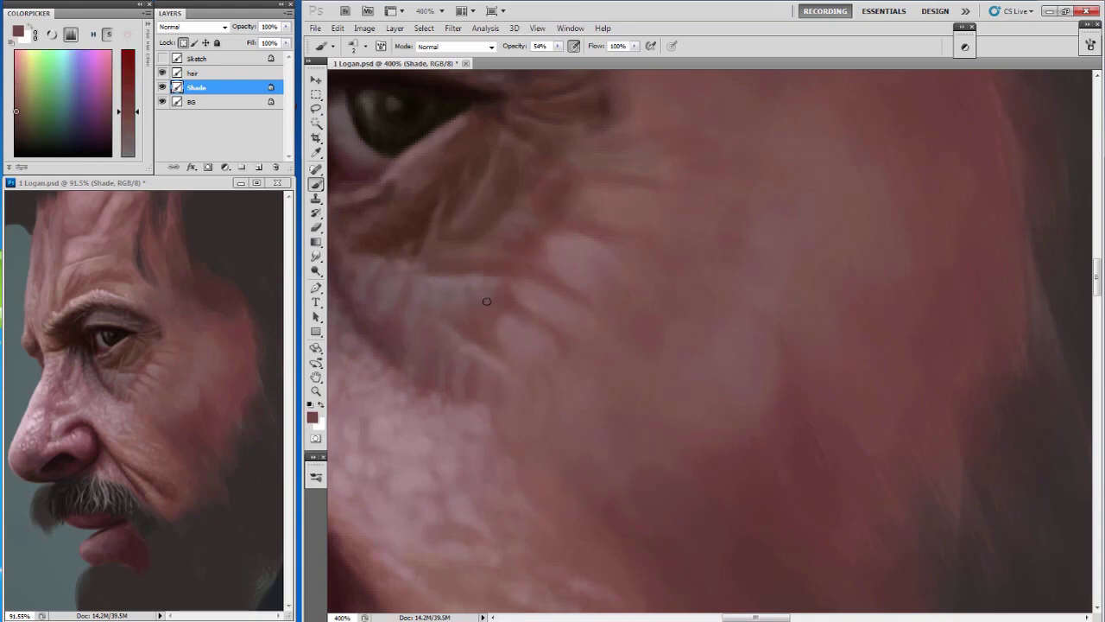
left_click(515, 309, "alt")
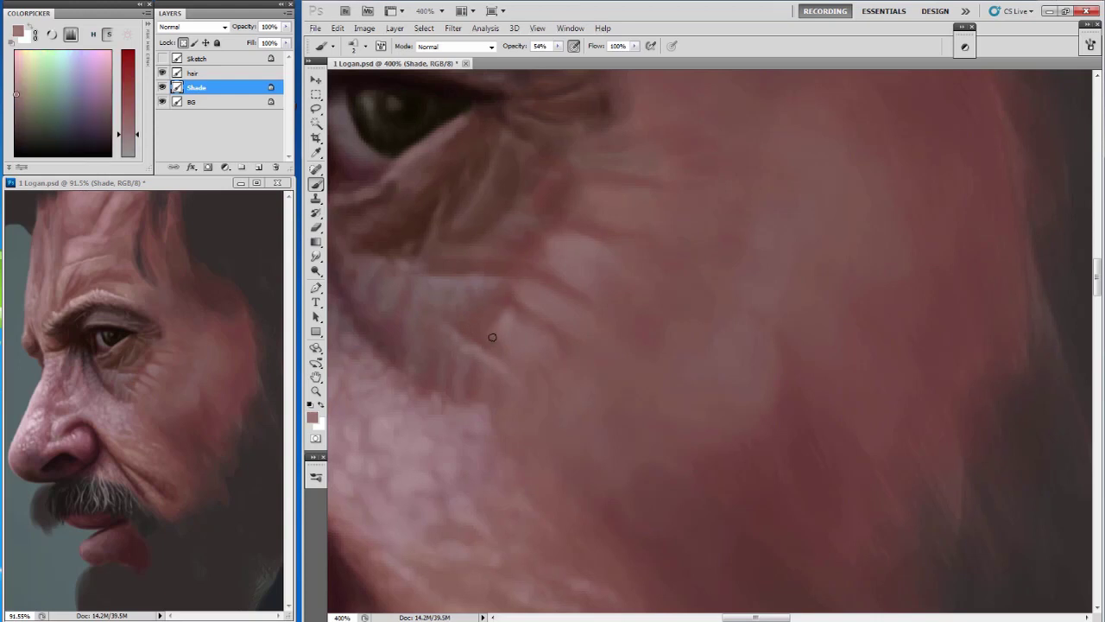
left_click_drag(520, 318, 521, 291)
Sample darker red and lighter pink skin tones along the cheek.
left_click(513, 277, "alt")
left_click(527, 284, "alt")
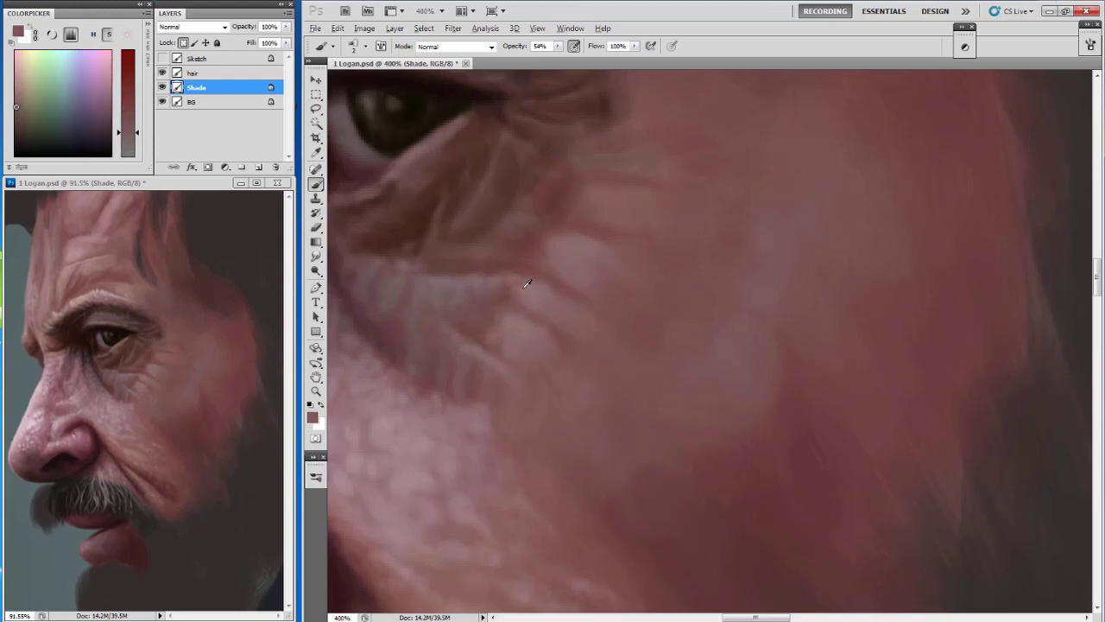
left_click_drag(483, 224, 436, 214)
left_click(544, 214, "alt")
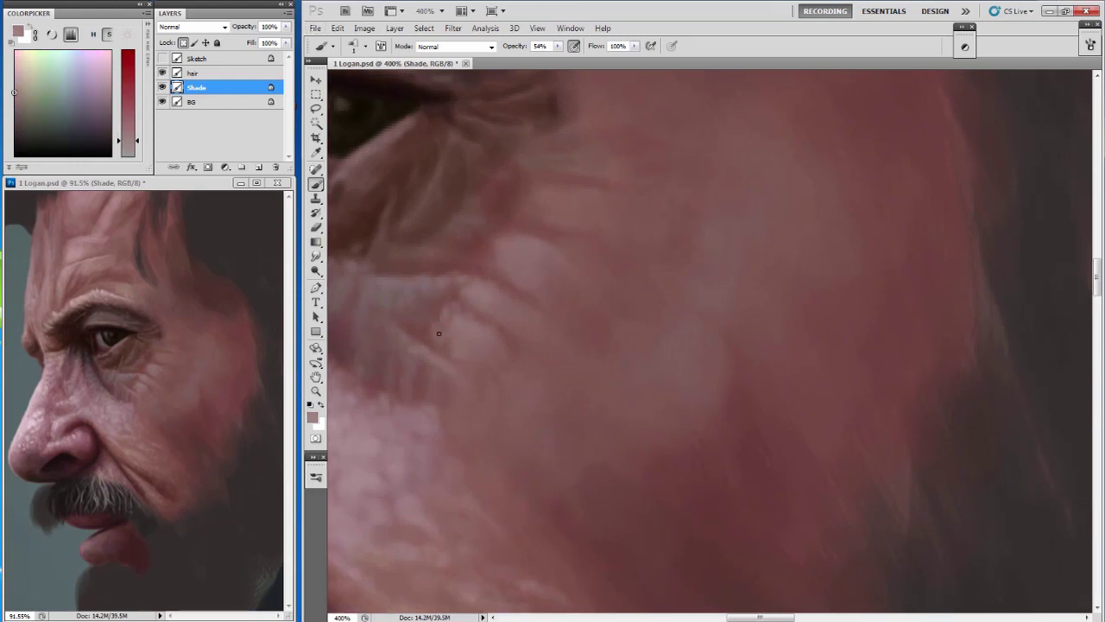
left_click(420, 365, "alt")
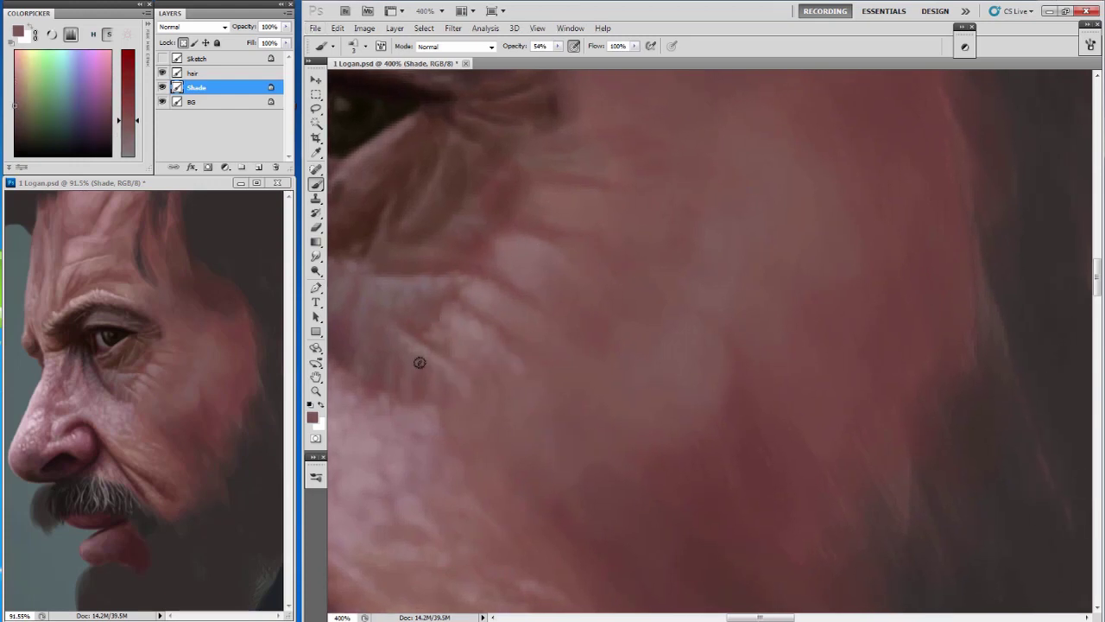
left_click(480, 291, "alt")
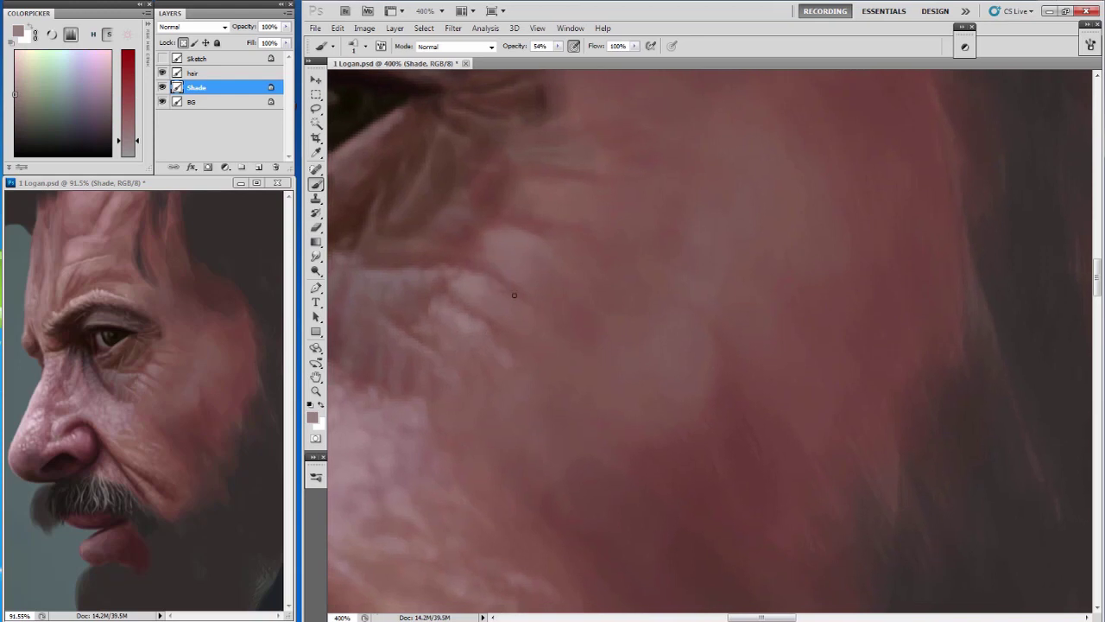
mouse_move(481, 291)
left_mouse_down()
mouse_move(501, 260)
mouse_move(569, 289)
left_mouse_up()
left_click(484, 284, "alt")
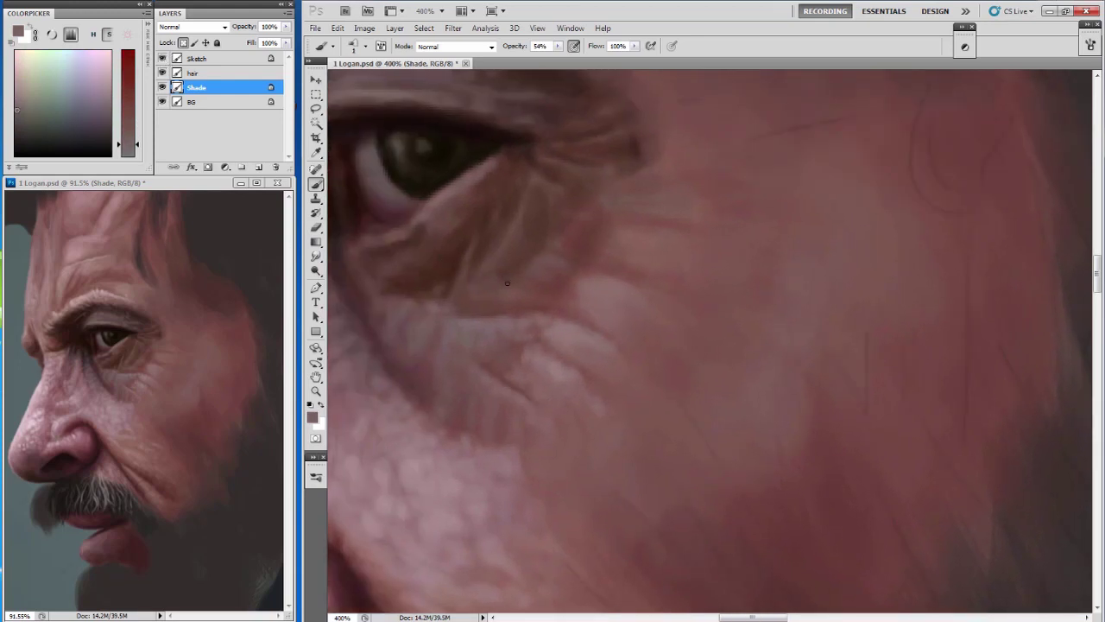
Hide the Sketch layer's lines and darken creases along the lower eyelid with a larger brush.
left_click(545, 272, "alt")
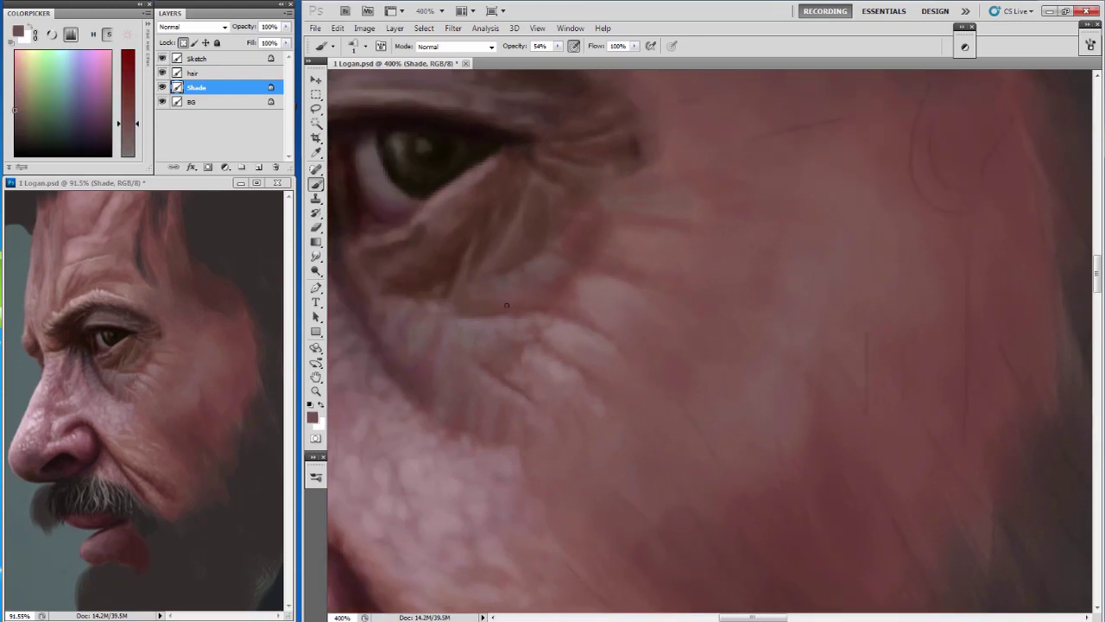
left_click(161, 58)
left_click(506, 298, "alt")
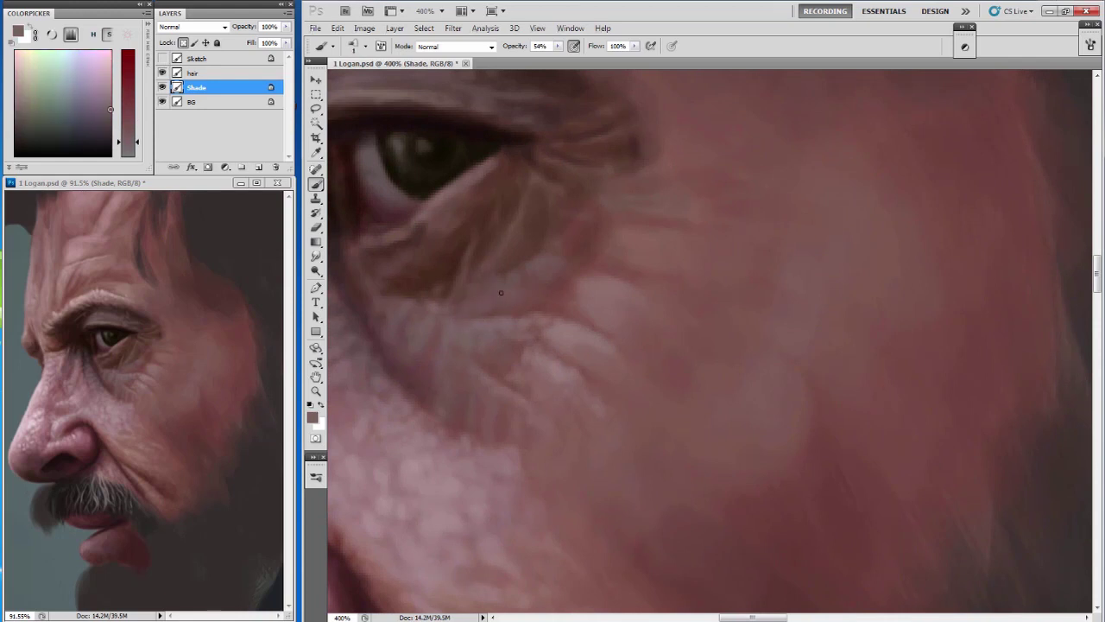
key("bracketright")
left_click_drag(498, 214, 450, 245)
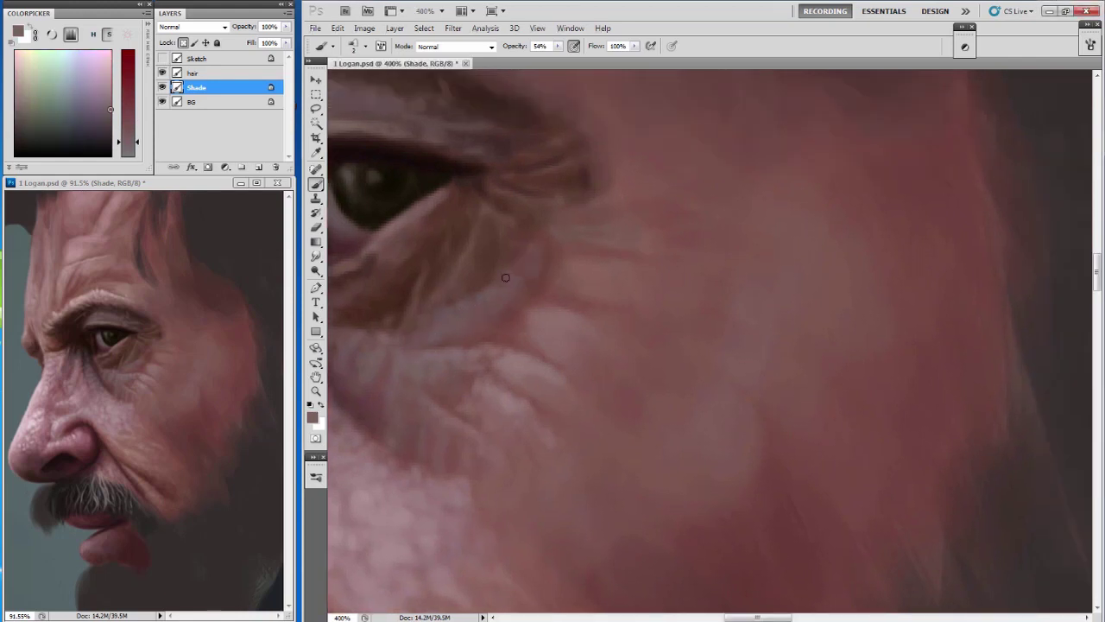
left_click(503, 304, "alt")
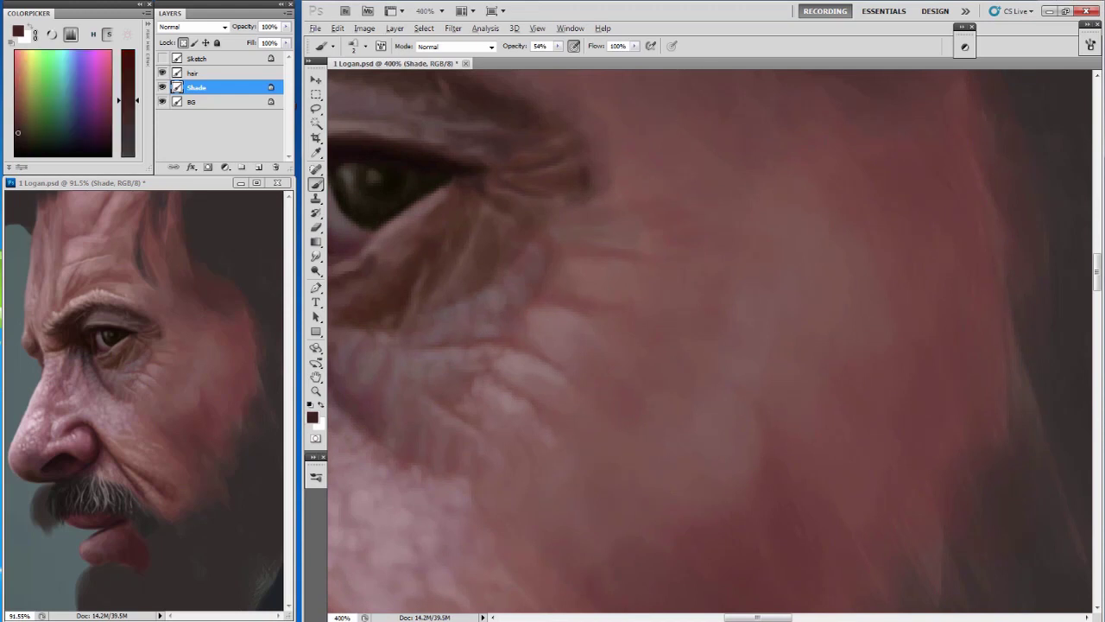
mouse_move(413, 259)
left_mouse_down()
mouse_move(397, 235)
mouse_move(384, 242)
left_mouse_up()
Sample lighter and darker skin tones and darken the area below the eye corner.
left_click(545, 238, "alt")
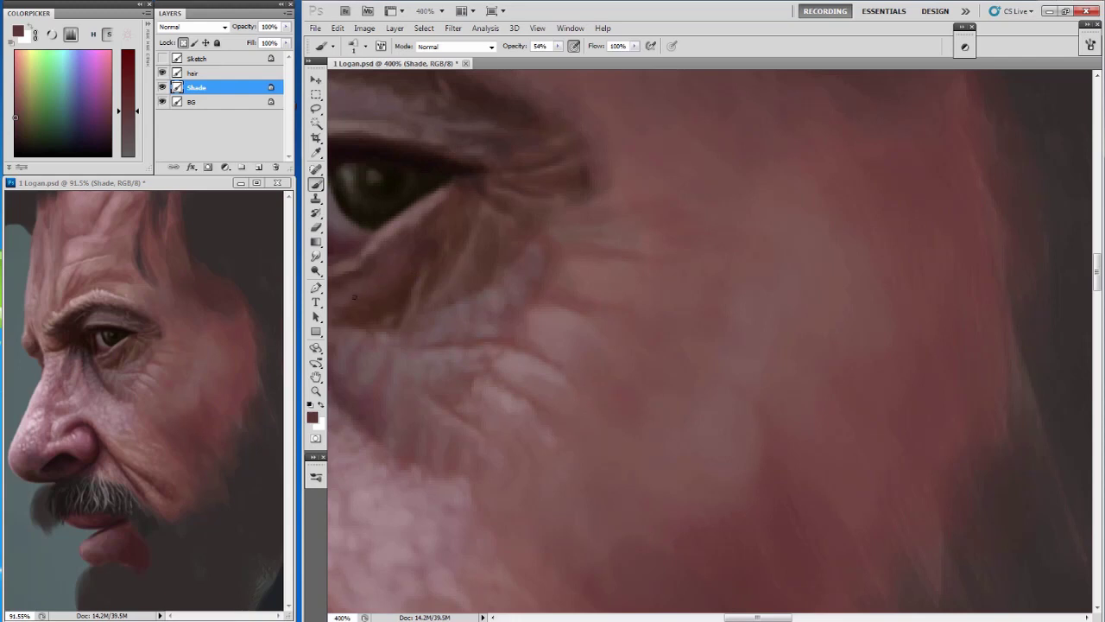
left_click_drag(354, 297, 375, 282)
left_click(398, 278, "alt")
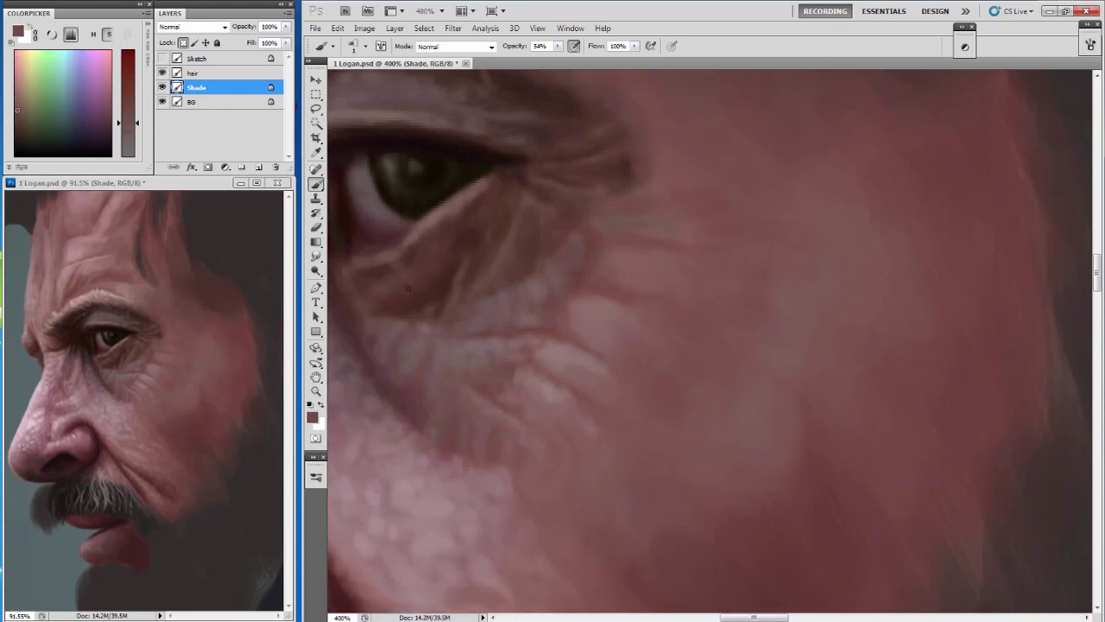
left_click_drag(482, 261, 444, 296)
left_click(444, 296, "alt")
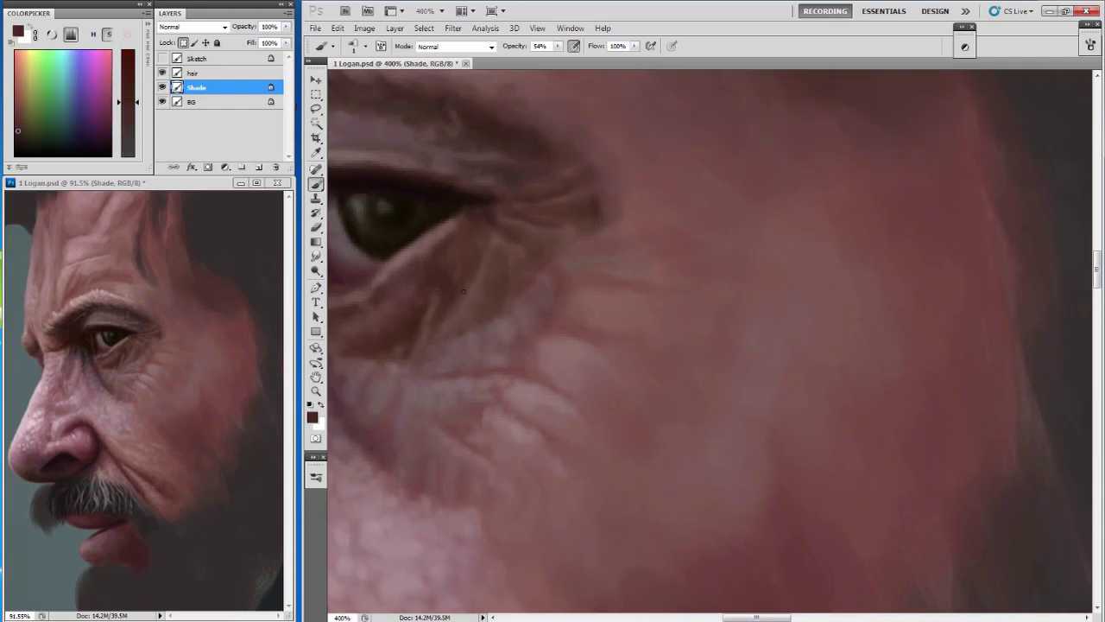
left_click(463, 292, "alt")
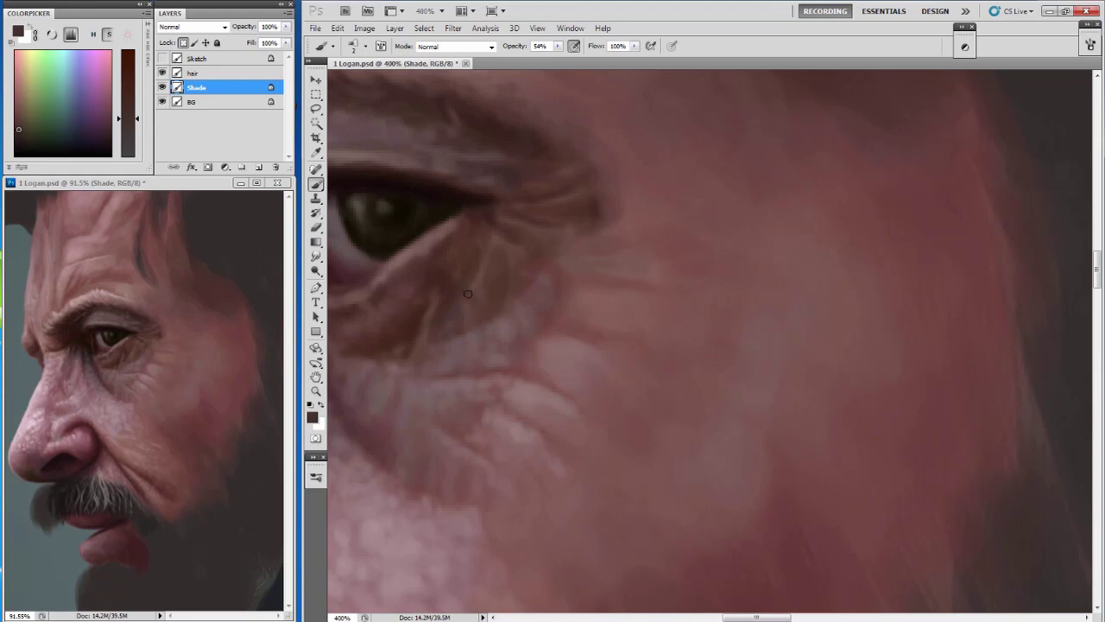
left_click(470, 277, "alt")
left_click(490, 213, "alt")
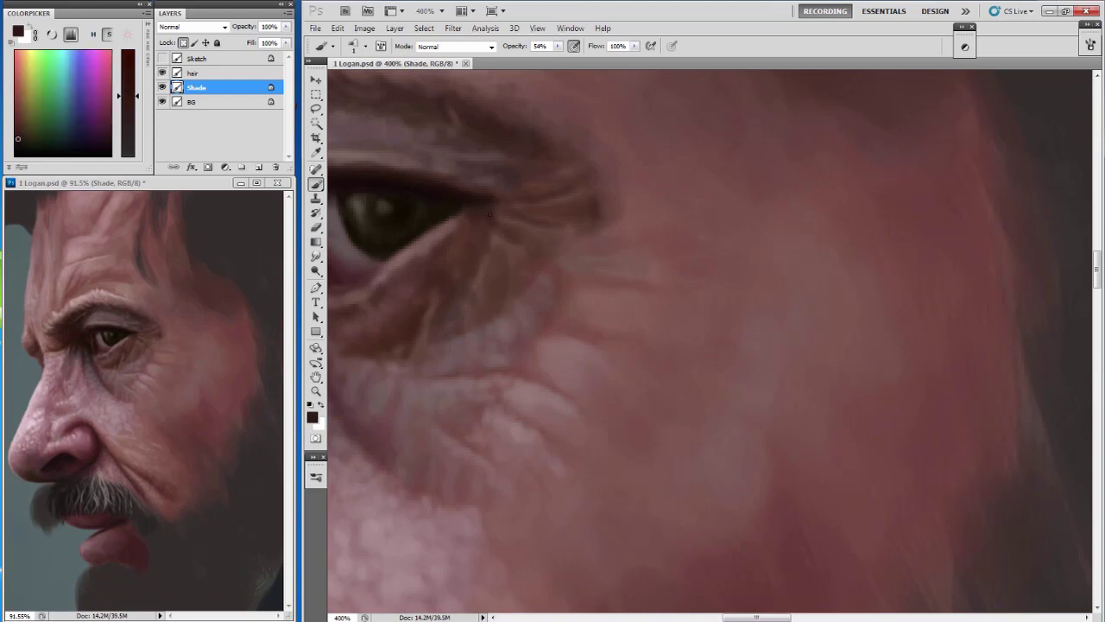
left_click(456, 226, "alt")
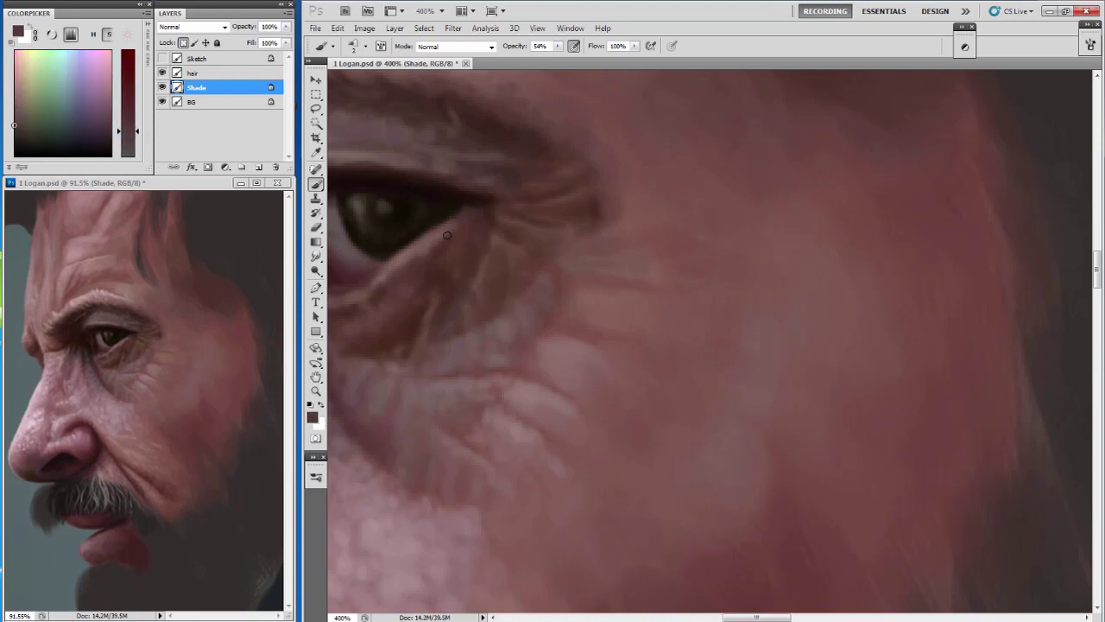
left_click_drag(447, 235, 424, 249)
Add dark brown strokes below the eye corner and pick up mauve-pink tones nearby.
left_click(404, 281, "alt")
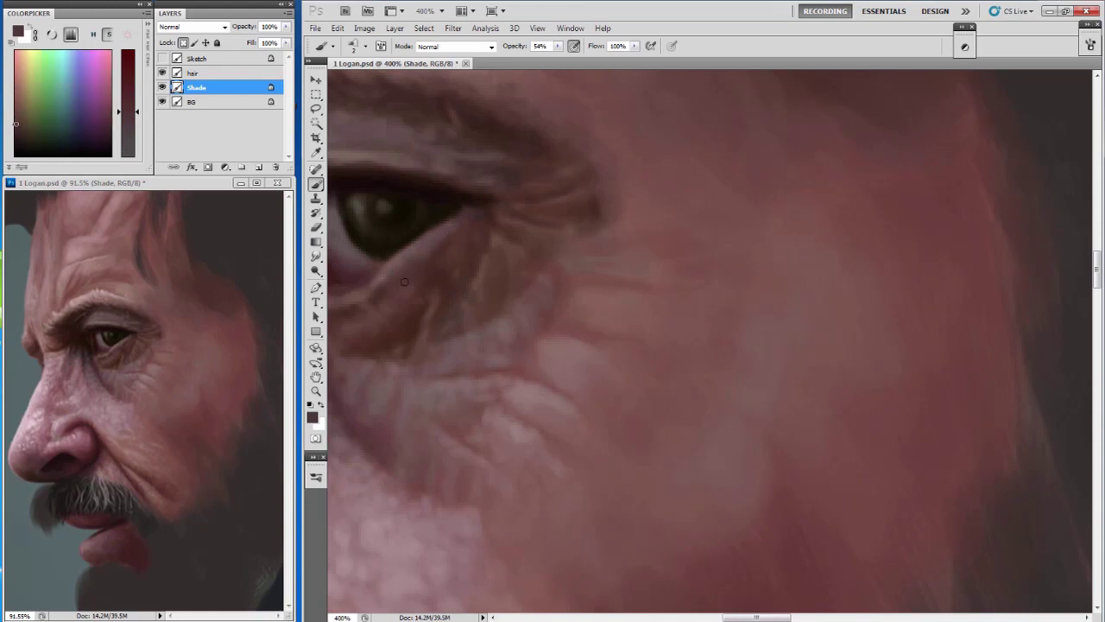
left_click(459, 268, "alt")
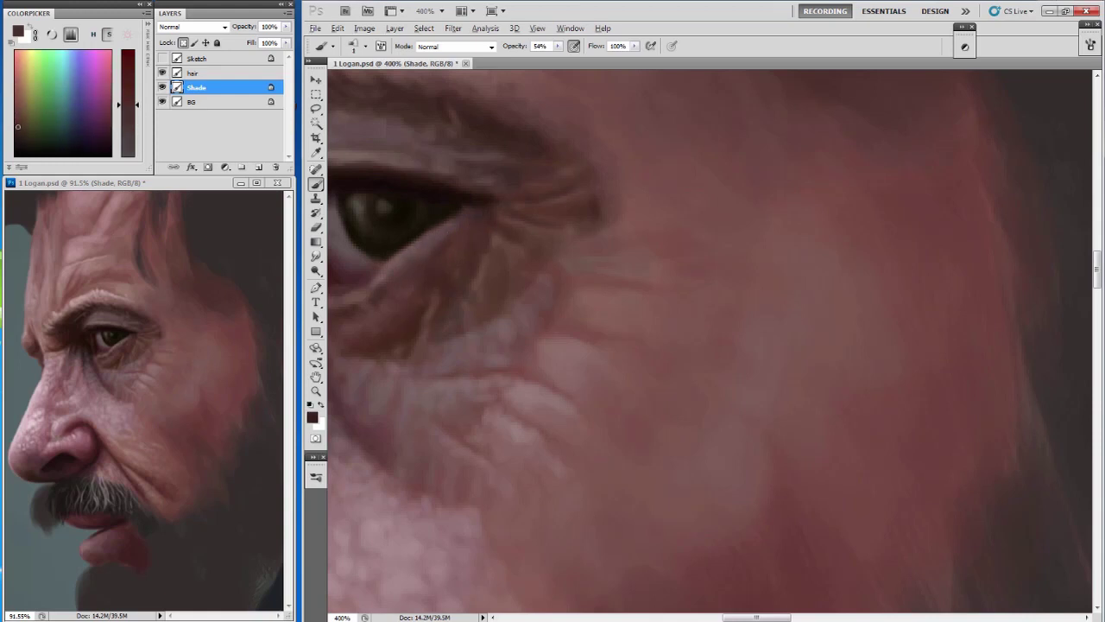
left_click_drag(479, 271, 447, 276)
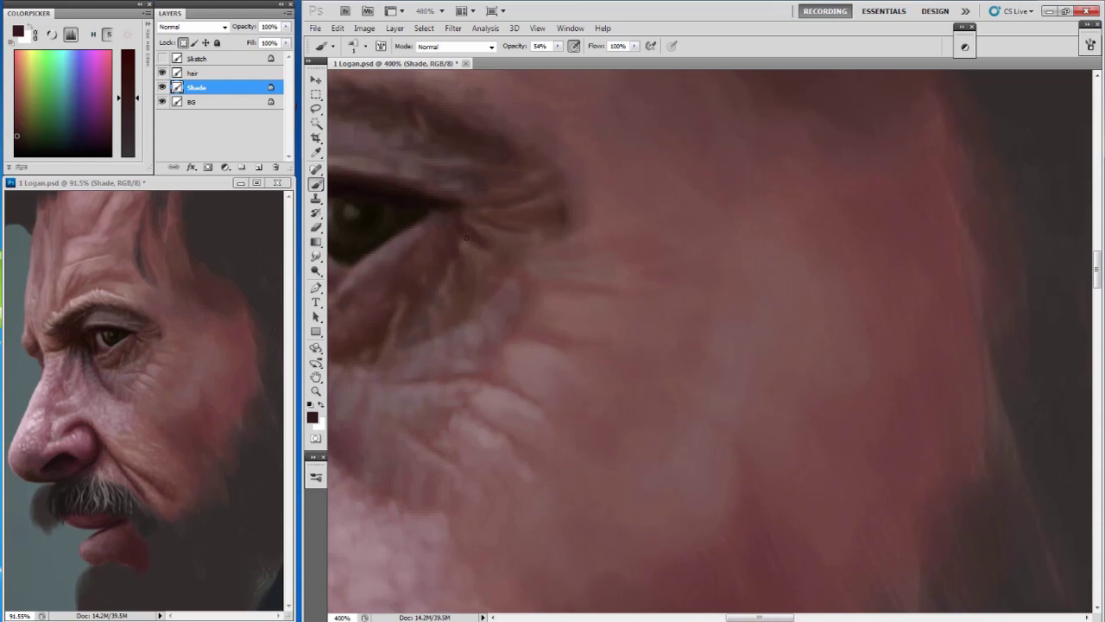
left_click_drag(468, 238, 433, 291)
left_click(460, 273, "alt")
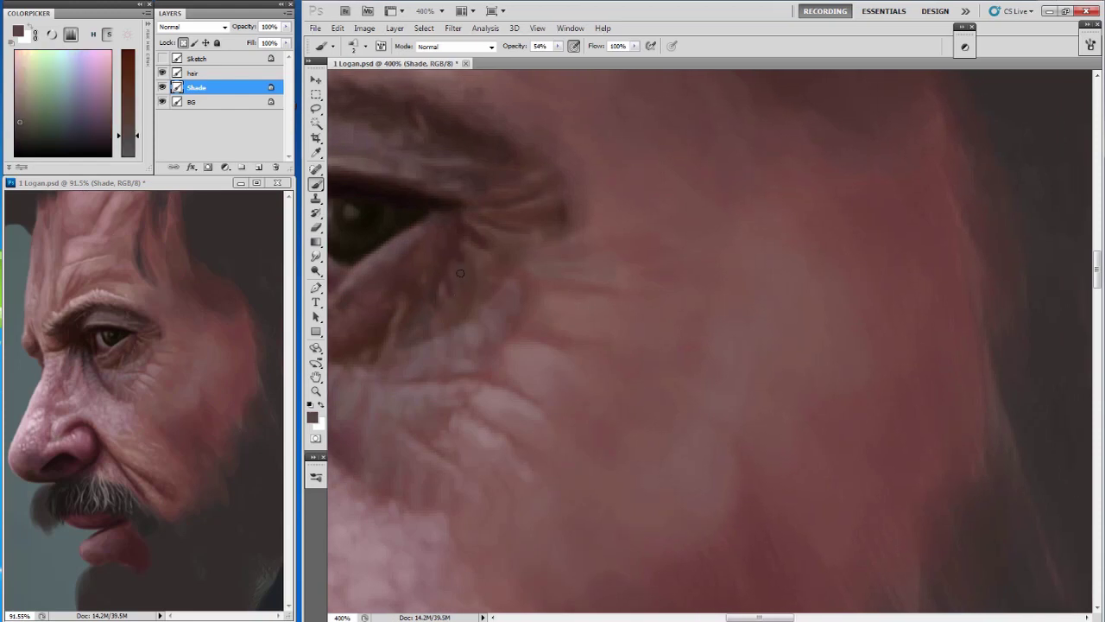
left_click(473, 263, "alt")
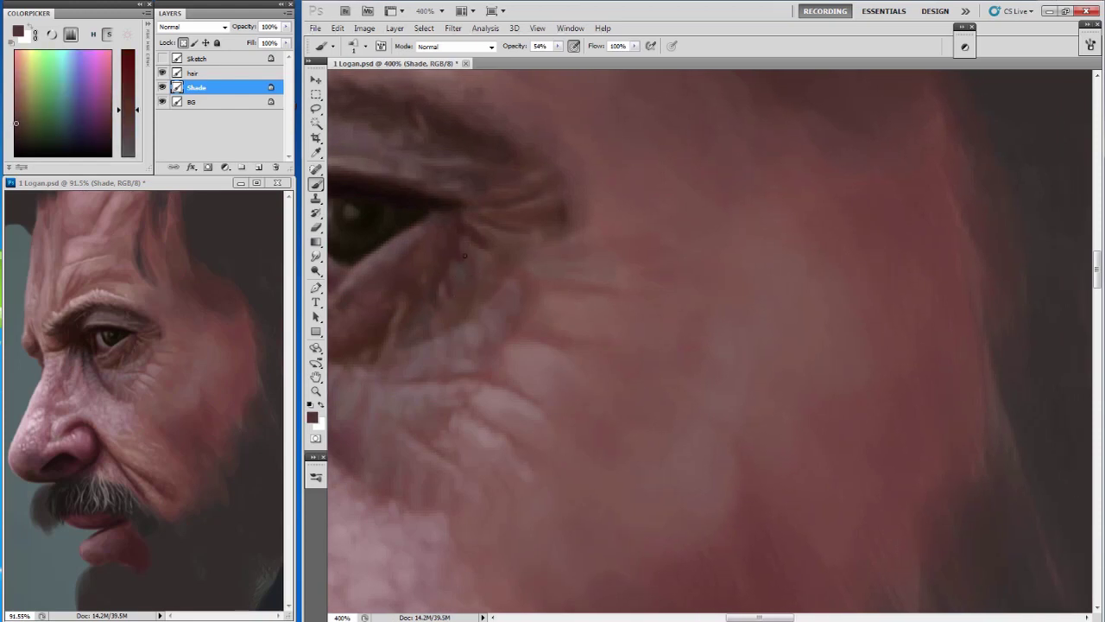
left_click(481, 260, "alt")
left_click(467, 262, "alt")
left_click(444, 329, "alt")
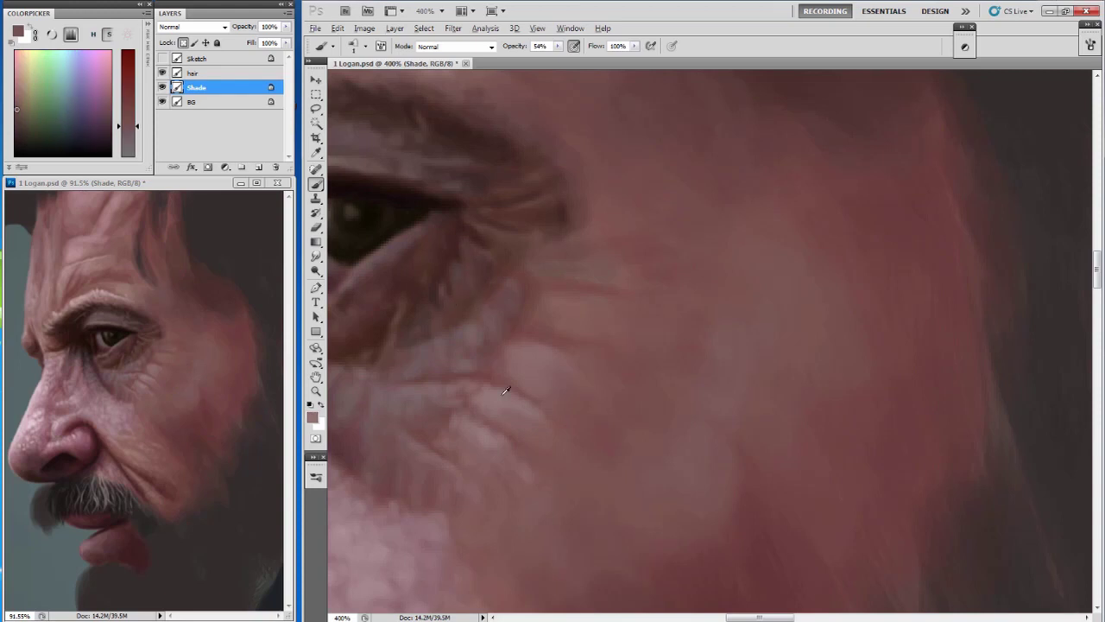
Paint a pale highlight below the eye and sample surrounding skin tones.
left_click_drag(449, 306, 441, 285)
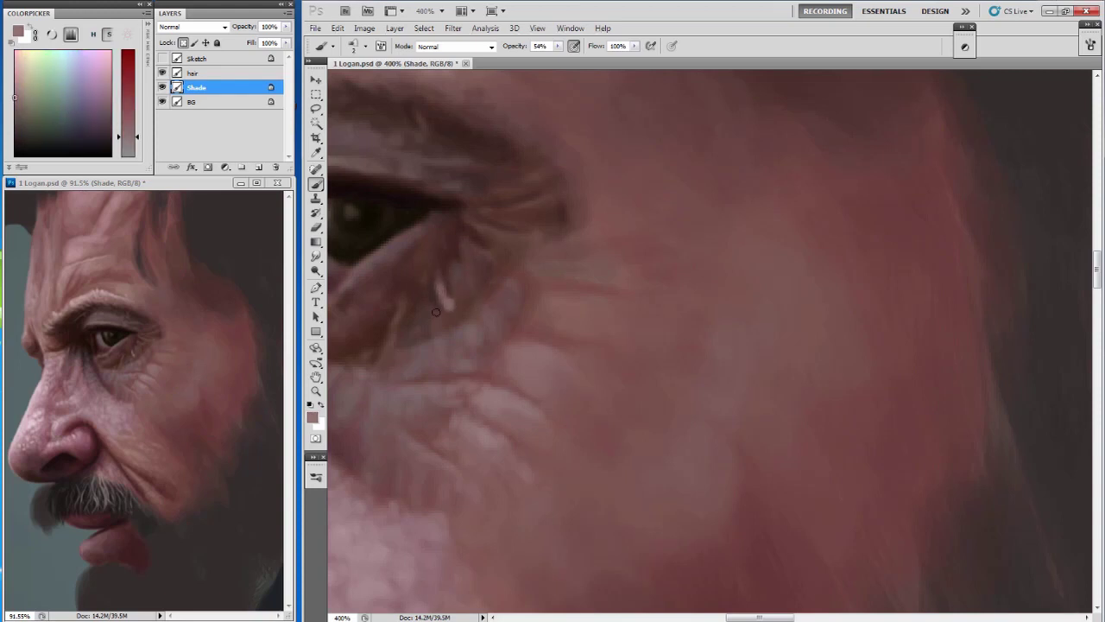
left_click(434, 330, "alt")
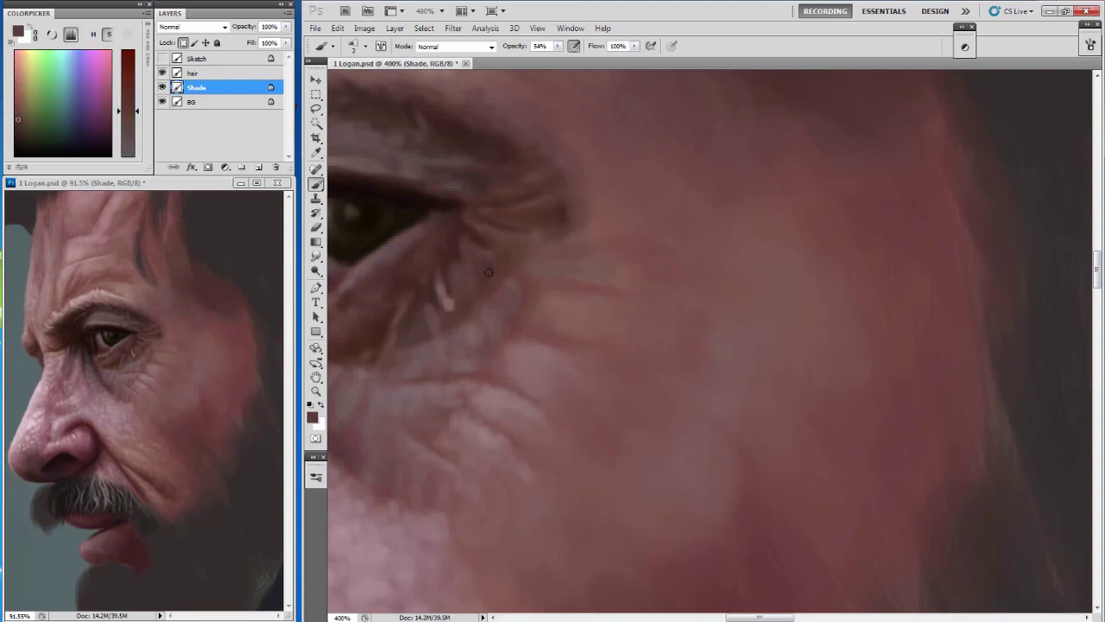
left_click(489, 272, "alt")
left_click(480, 362, "alt")
left_click(468, 278, "alt")
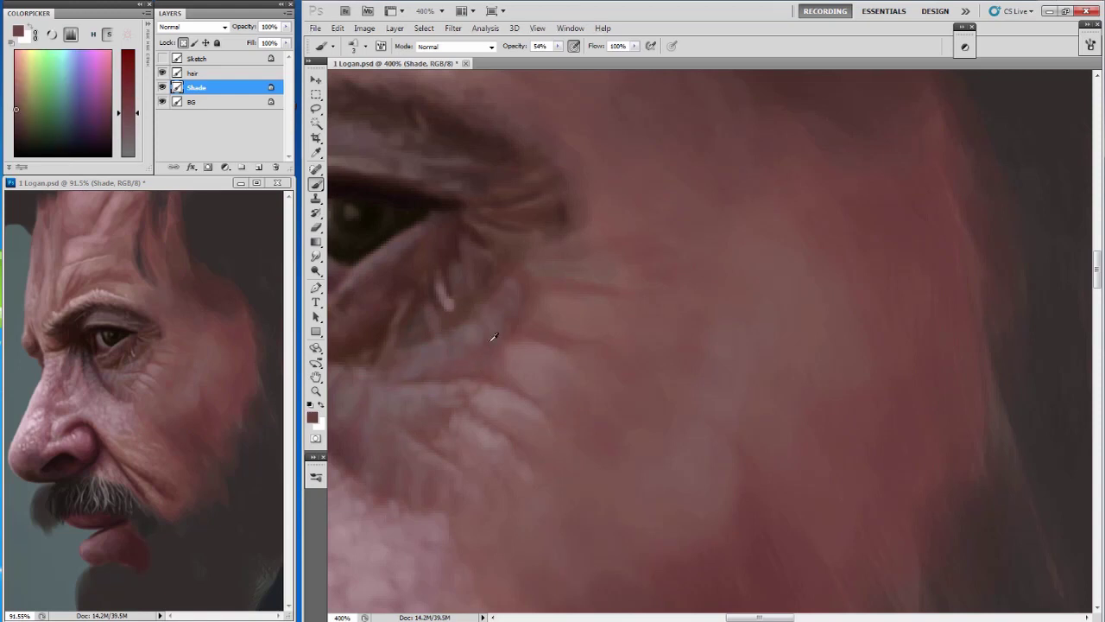
left_click_drag(572, 280, 489, 297)
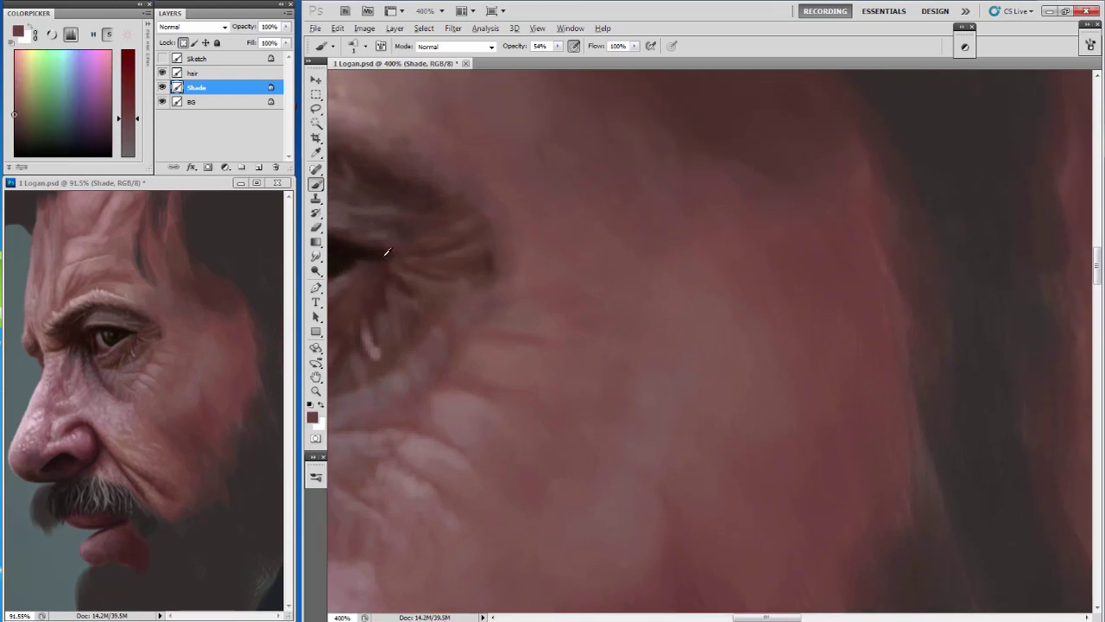
Sample lighter browns and darker shadow tones near the eye corner for wrinkles.
left_click(390, 261, "alt")
left_click(400, 259, "alt")
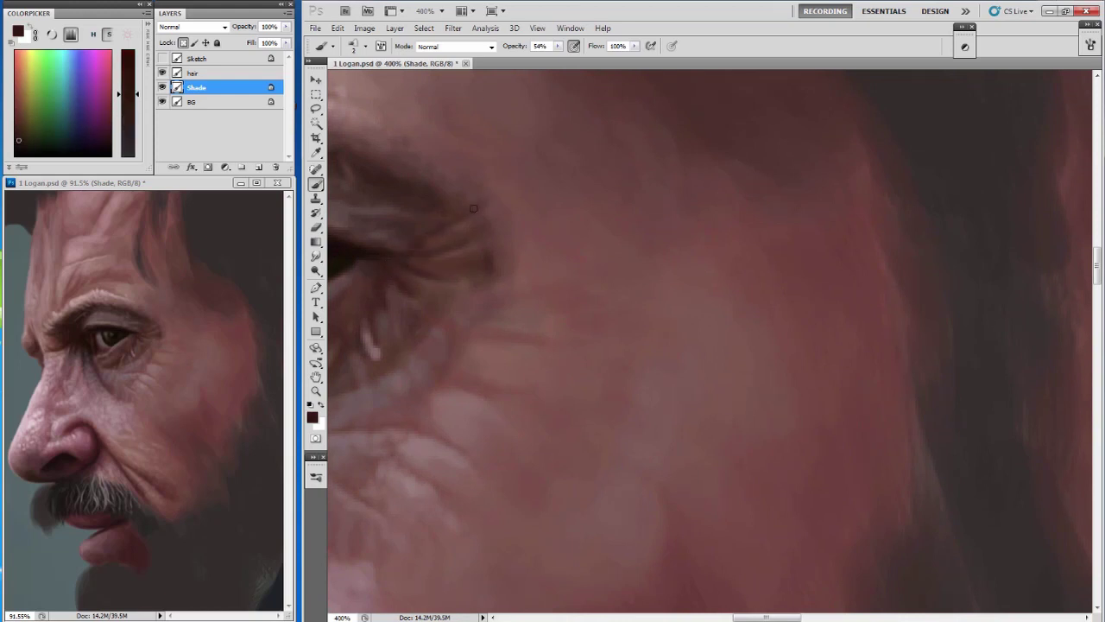
left_click(472, 254, "alt")
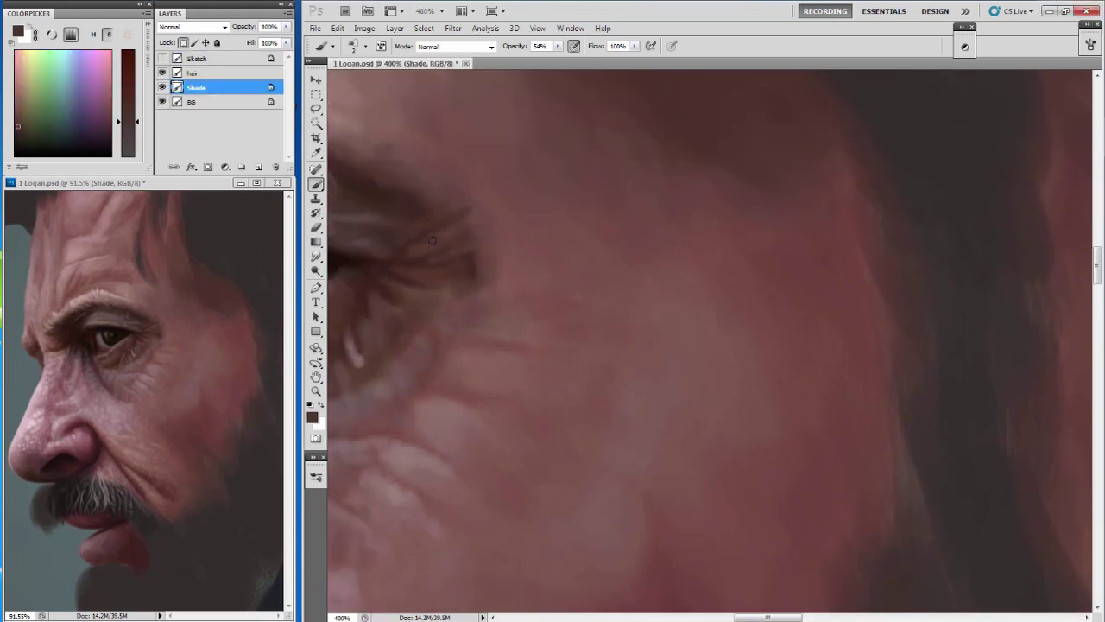
left_click(467, 272, "alt")
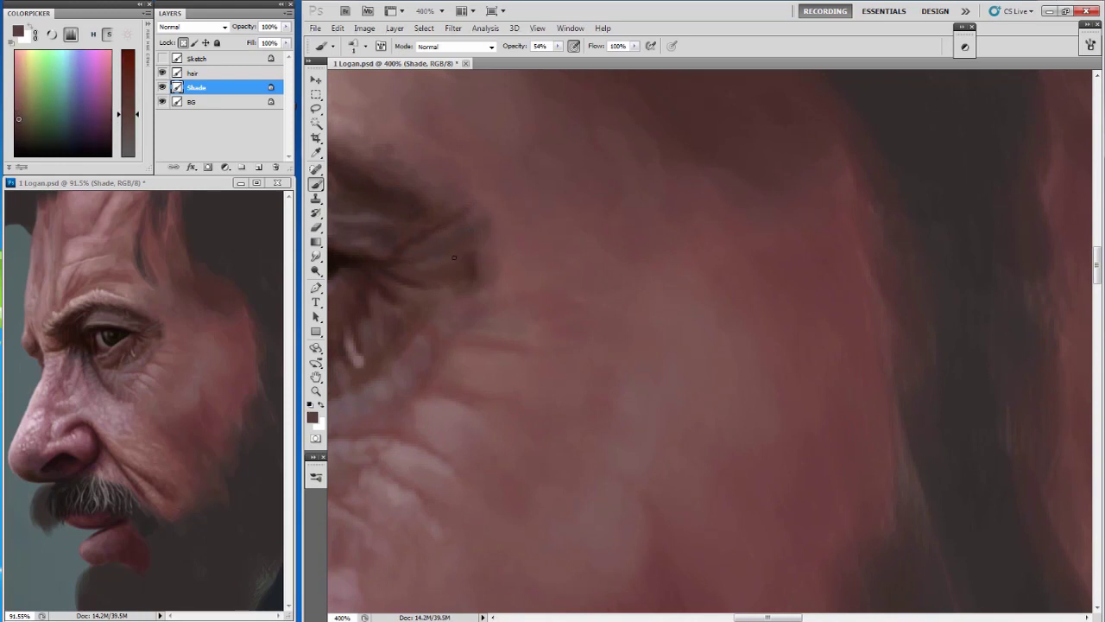
left_click(426, 252, "alt")
left_click(400, 246, "alt")
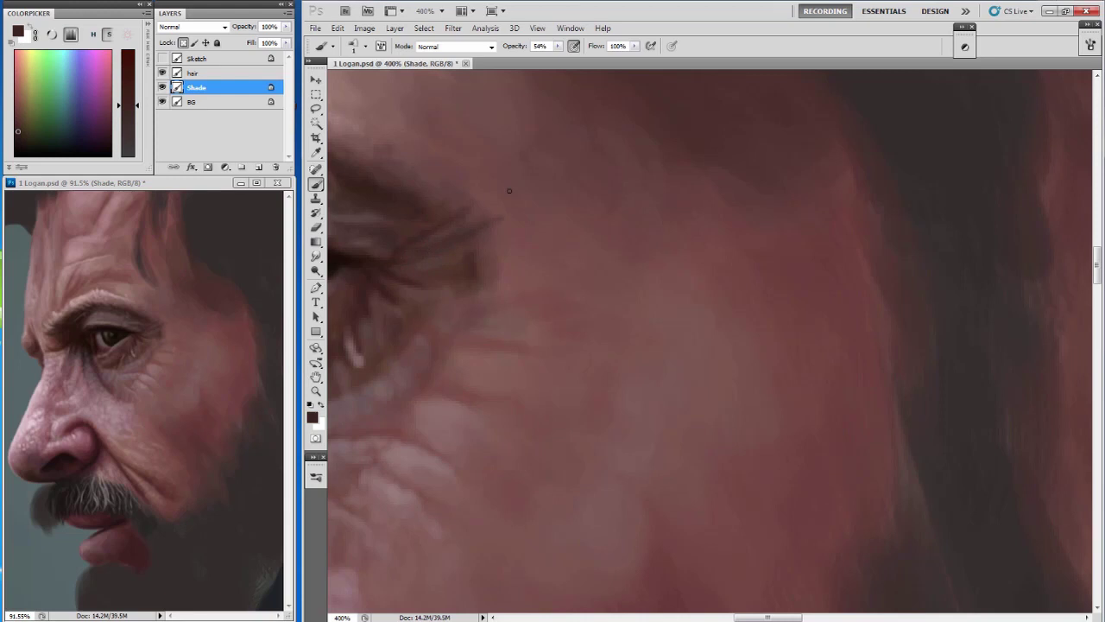
scroll(475, 235, "left", 1)
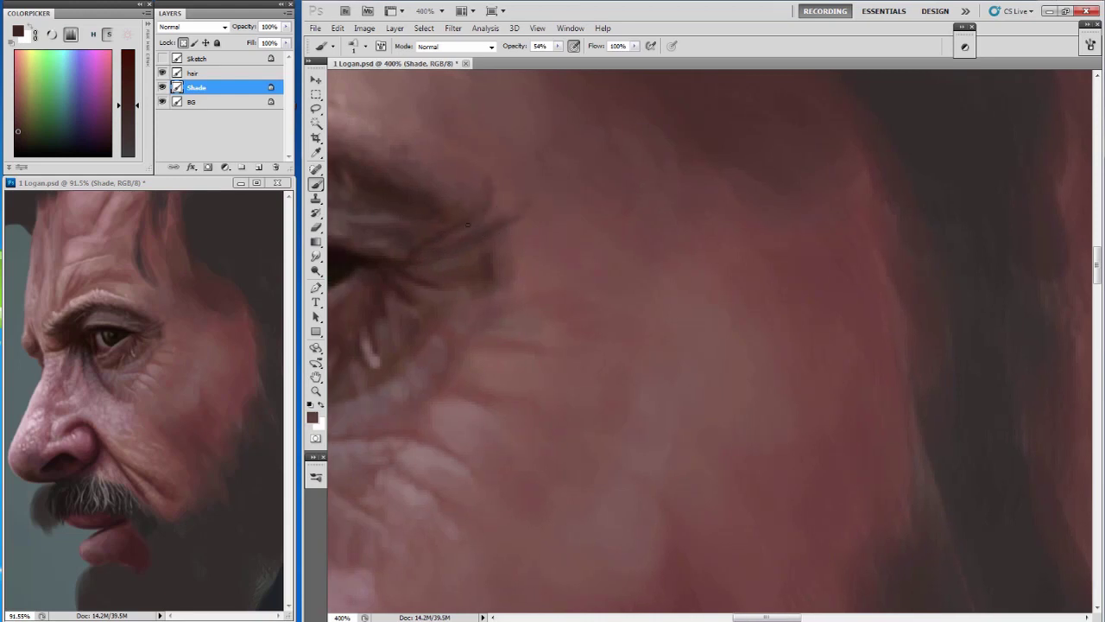
Alternate lighter reddish and darker crease tones while working the wrinkle lines.
left_click(482, 224, "alt")
left_click(481, 272, "alt")
left_click_drag(459, 218, 451, 212)
left_click(483, 263, "alt")
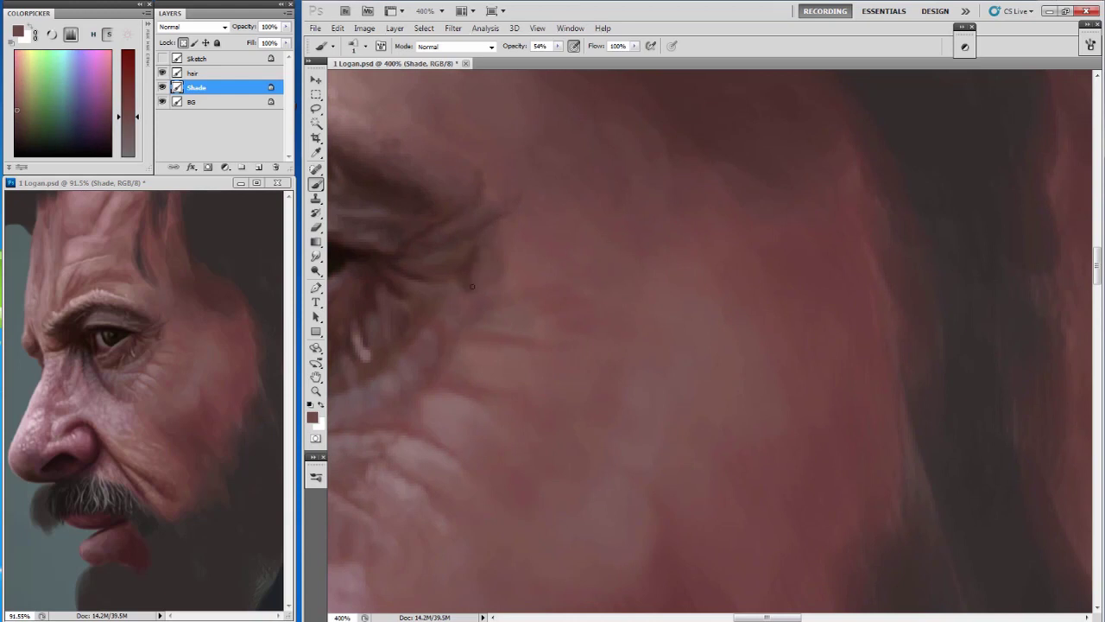
left_click(471, 288, "alt")
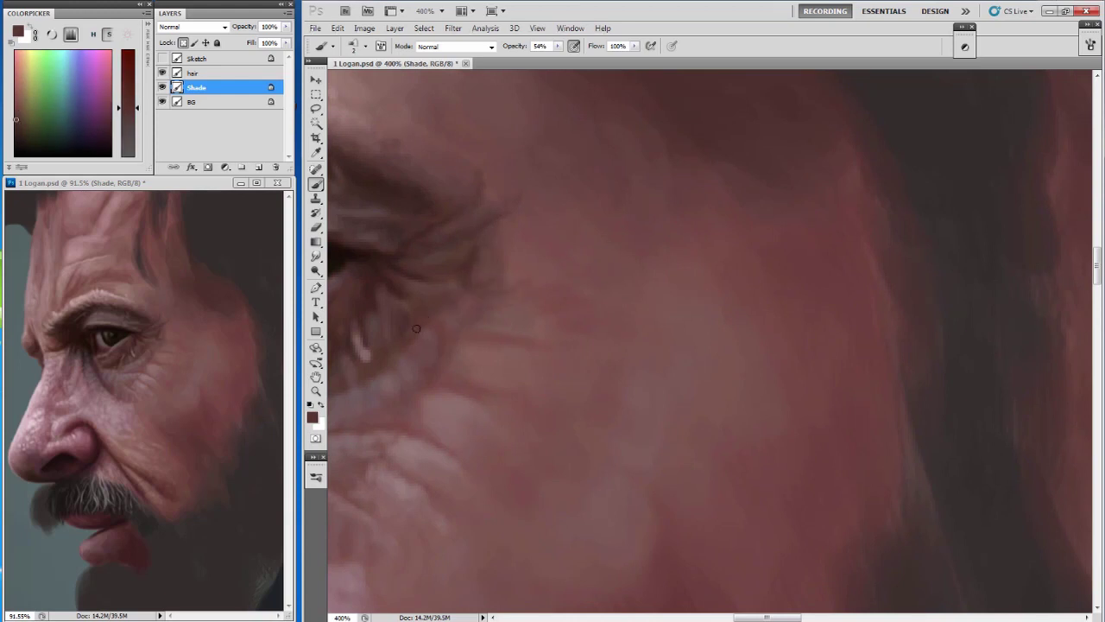
left_click_drag(453, 251, 464, 254)
left_click(464, 254, "alt")
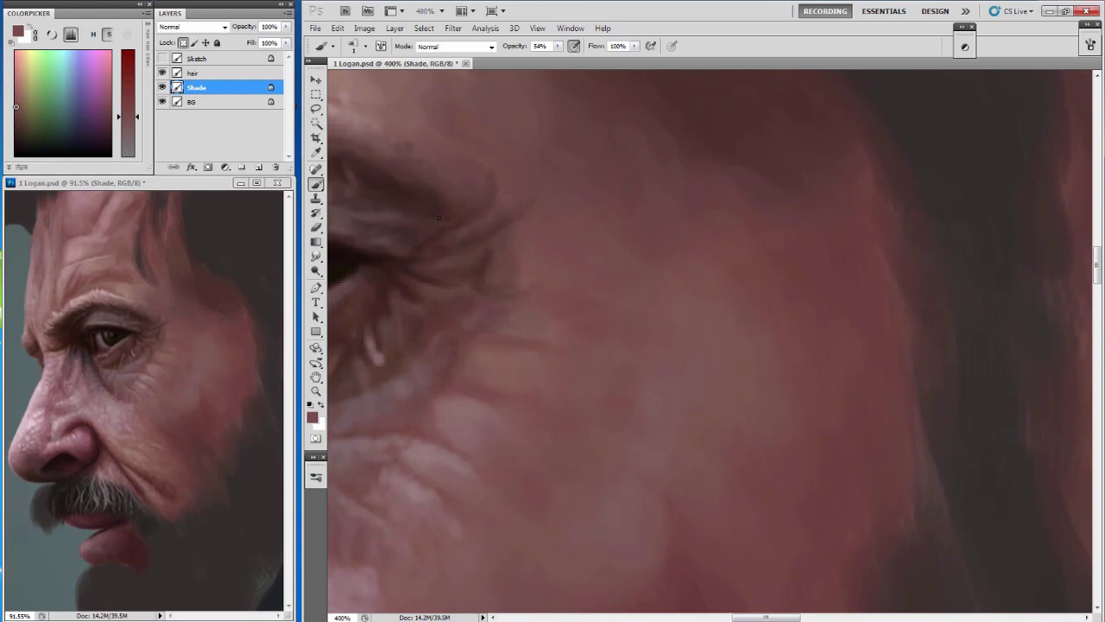
left_click(439, 218, "alt")
Test skin colours at the outer eye corner and settle on a darker wrinkle tone.
left_click_drag(454, 190, 499, 200)
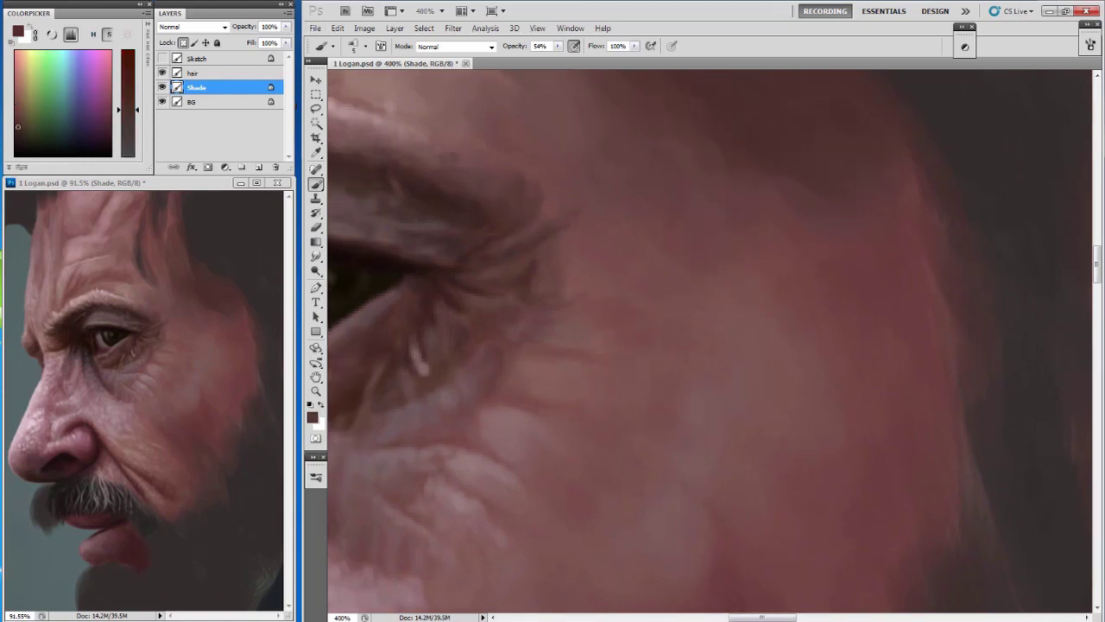
left_click(494, 174, "alt")
left_click(499, 259, "alt")
left_click(483, 272, "alt")
left_click(453, 254, "alt")
left_click(452, 259, "alt")
left_click(459, 251, "alt")
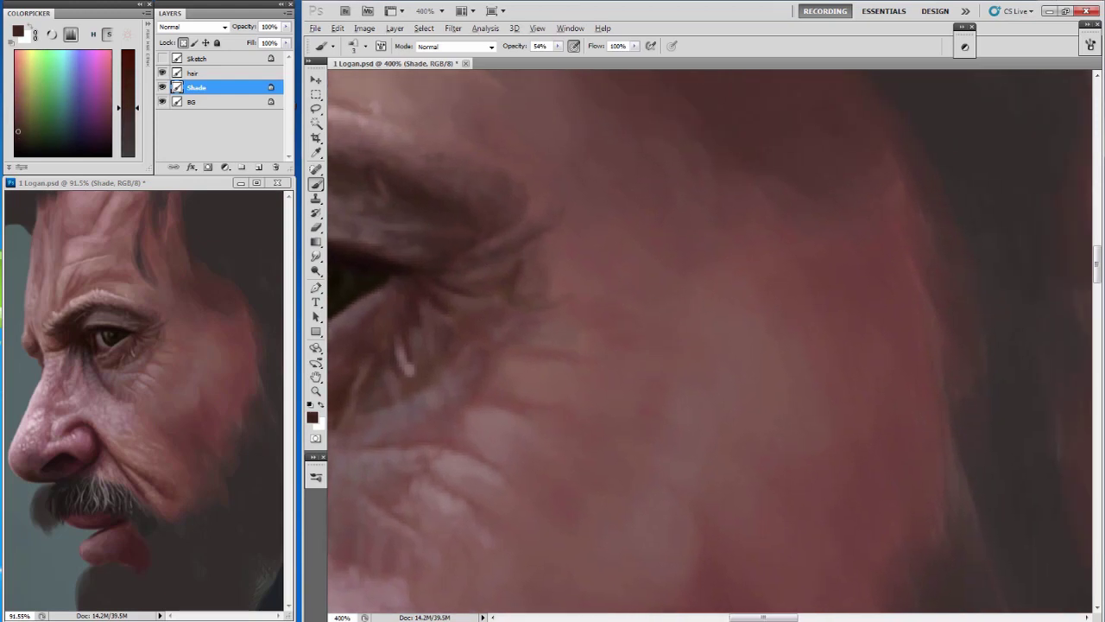
Retouch tones around the eye wrinkles and shrink the brush for fine lines.
left_click(422, 106, "alt")
left_click(485, 164, "alt")
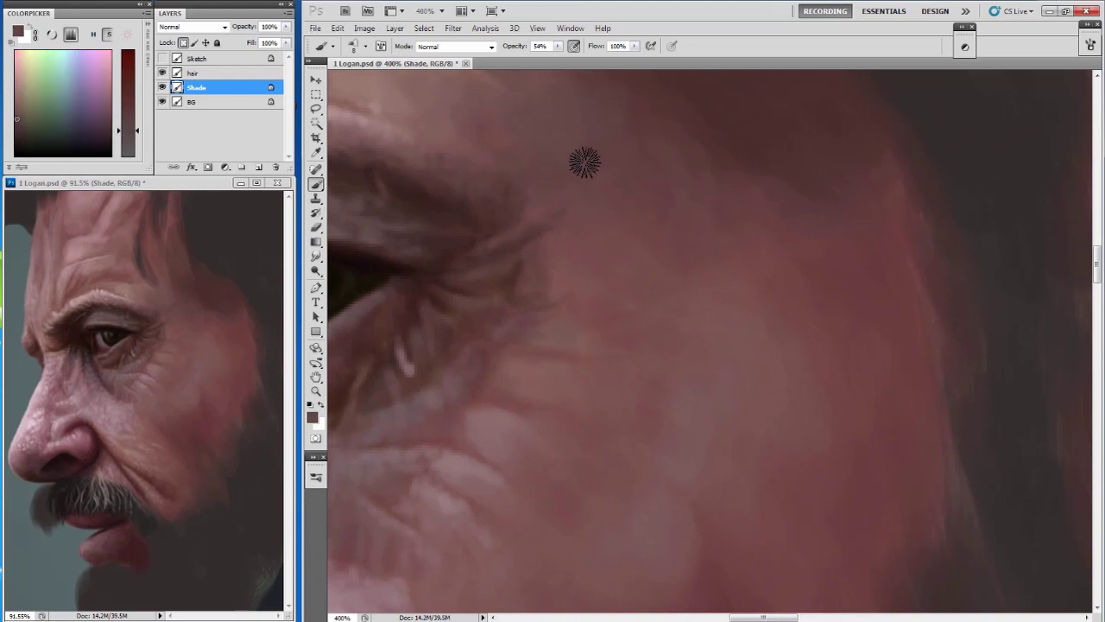
key("bracketleft")
key("bracketleft")
key("bracketleft")
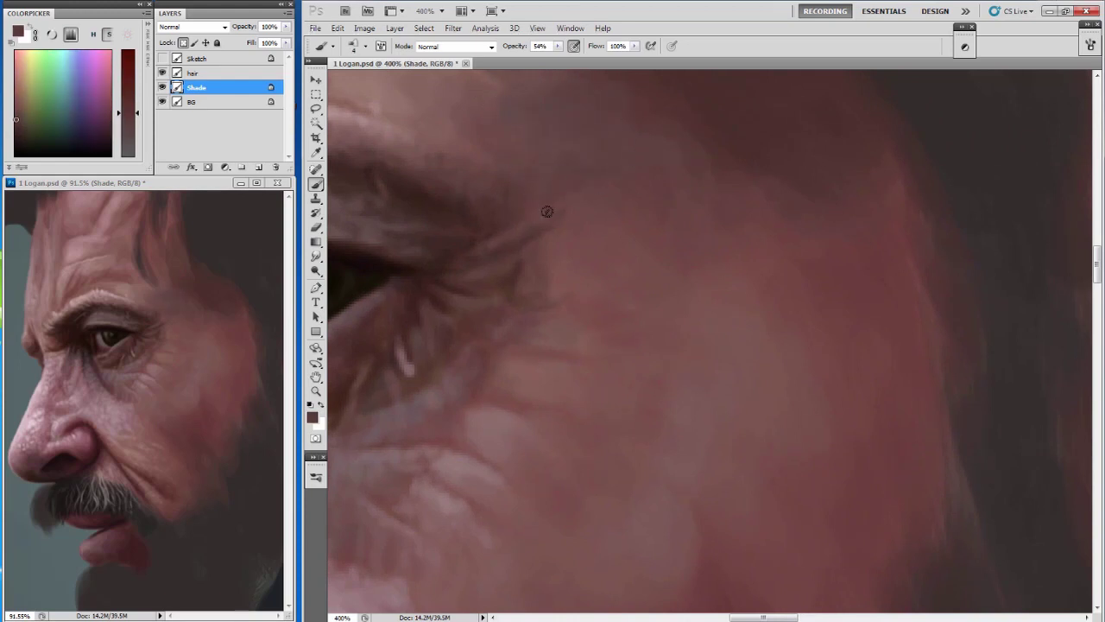
key("bracketleft")
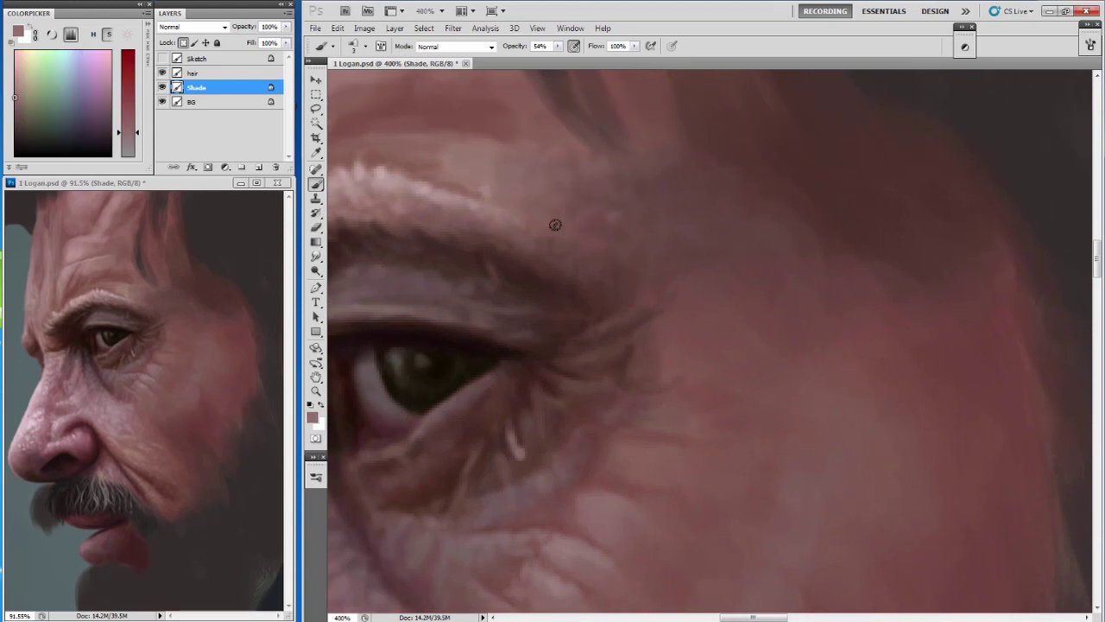
Sample light pink and darker reddish-brown brow tones, enlarging the brush slightly.
left_click(587, 242, "alt")
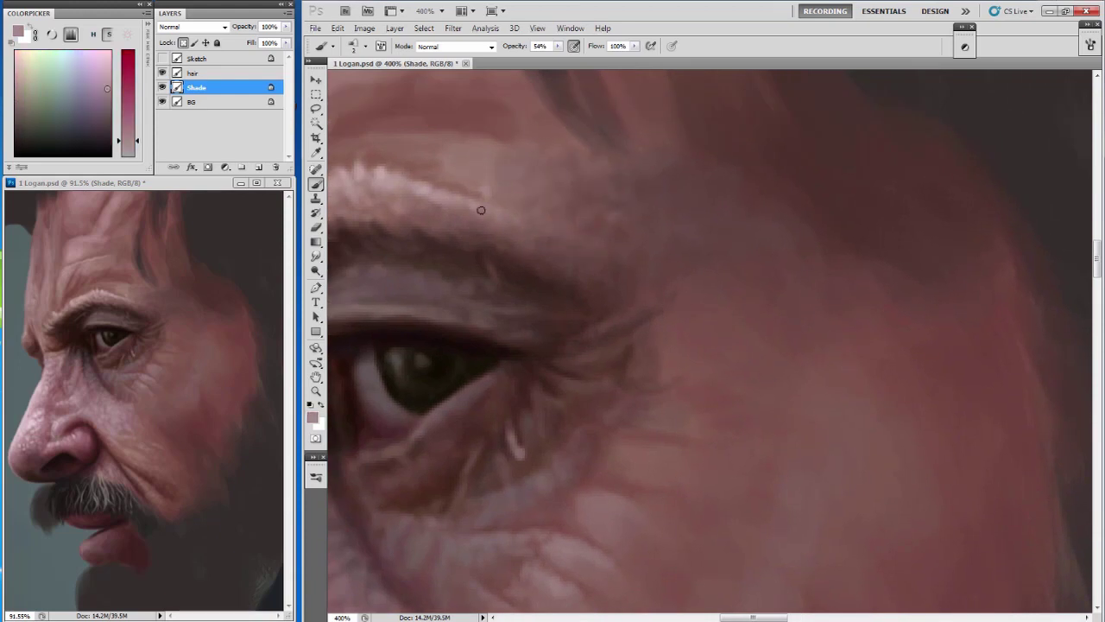
left_click(492, 221, "alt")
key("bracketright")
left_click(527, 227, "alt")
left_click(507, 219, "alt")
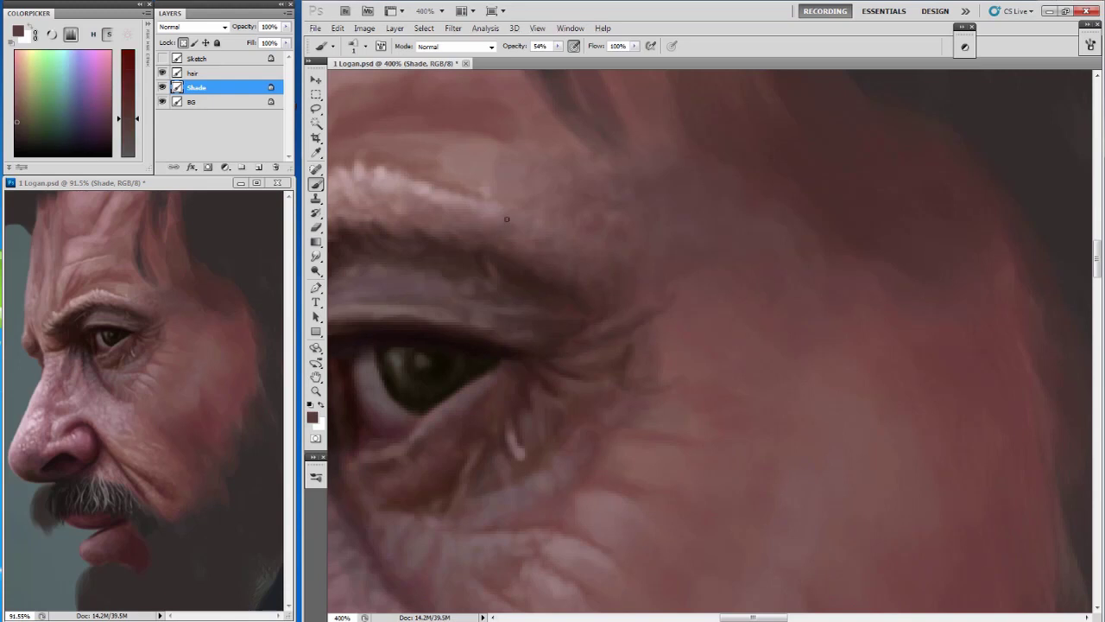
left_click(503, 259, "alt")
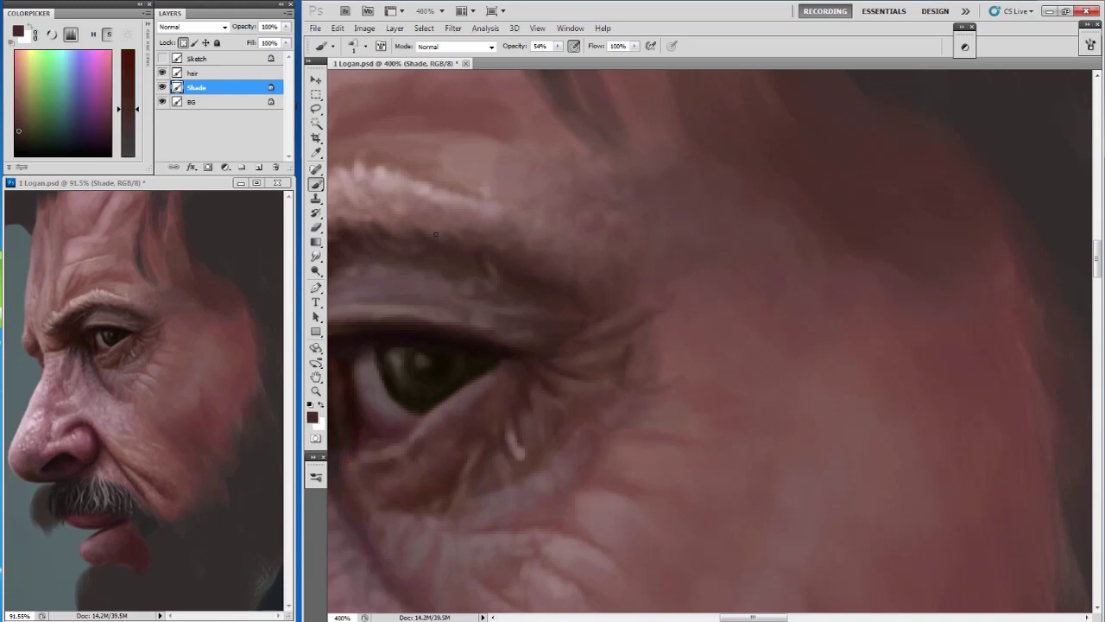
left_click(509, 226, "alt")
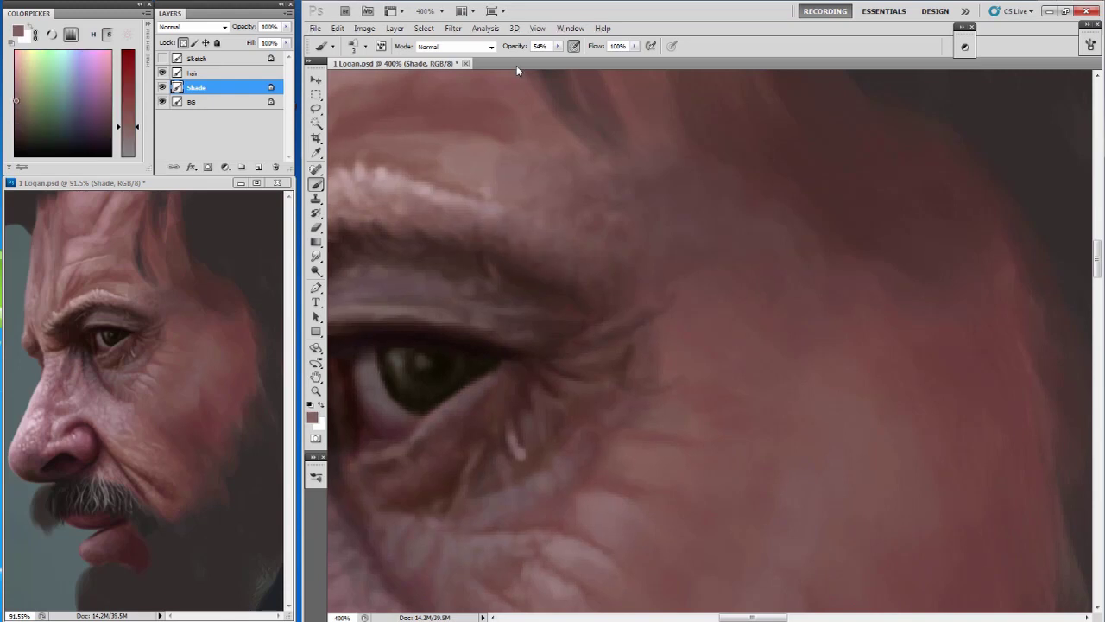
Centre the outer eye corner and pick darker brown crease tones with the finest brush.
left_click_drag(550, 190, 487, 155)
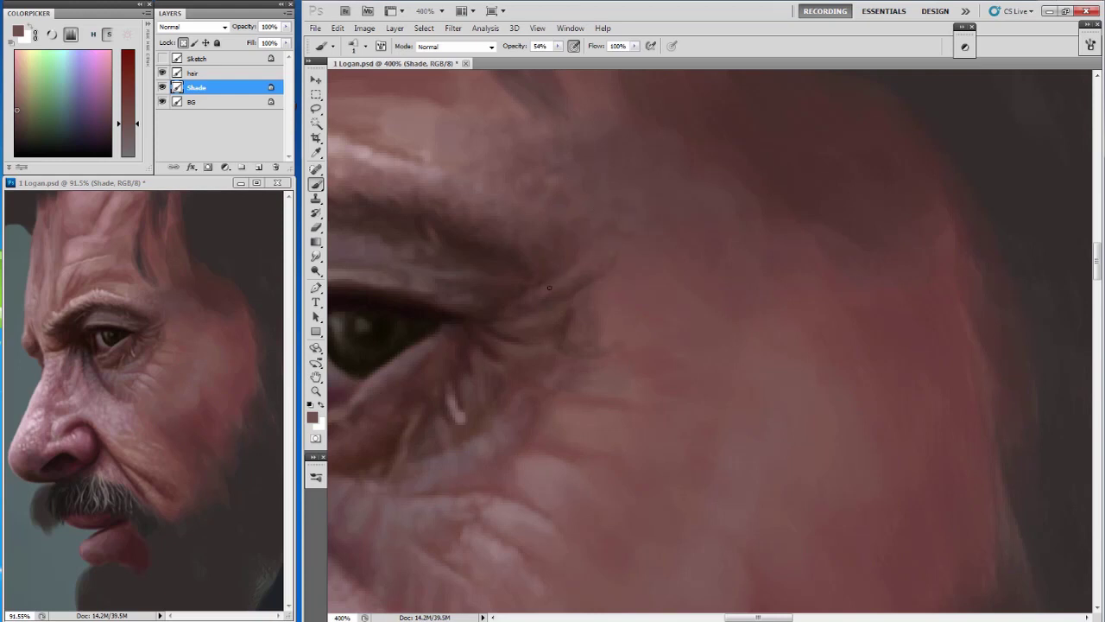
left_click(595, 229, "alt")
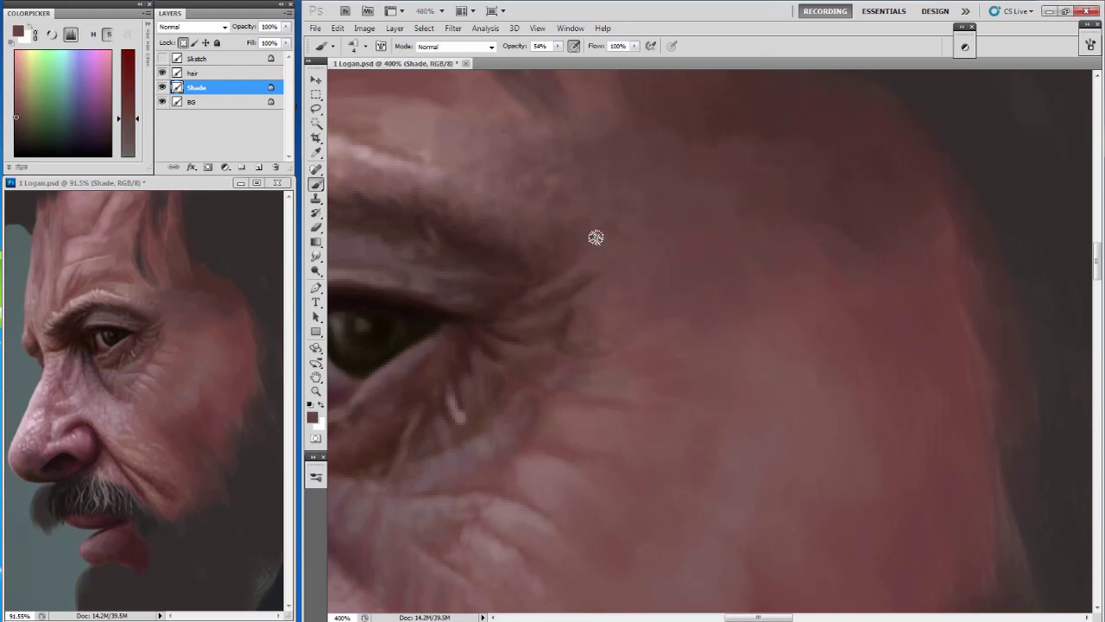
left_click(562, 292, "alt")
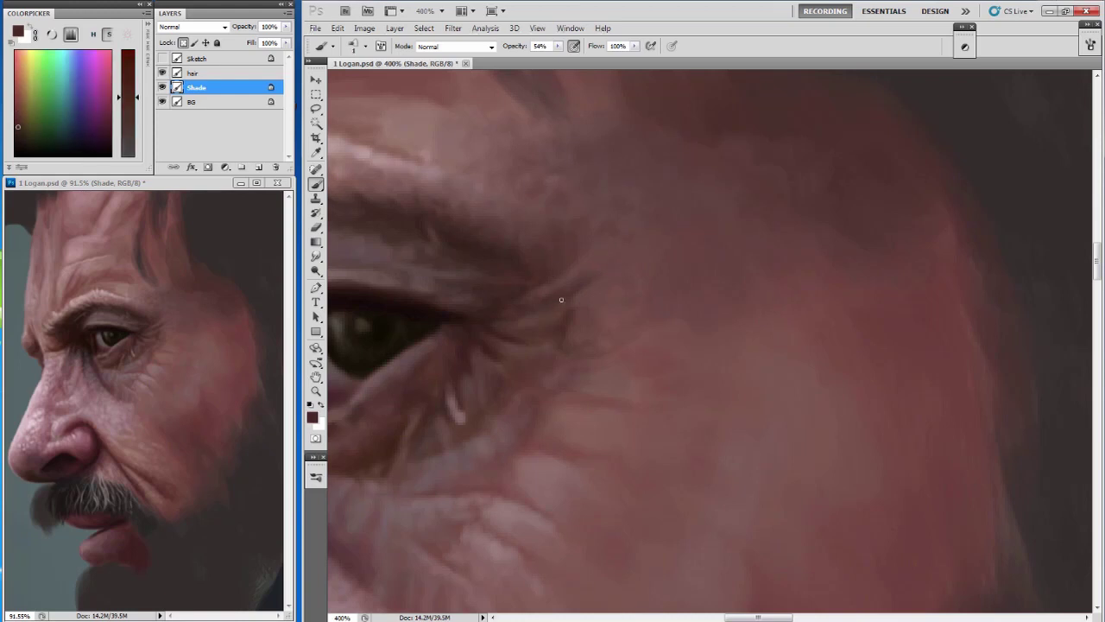
key("bracketleft")
left_click(559, 342, "alt")
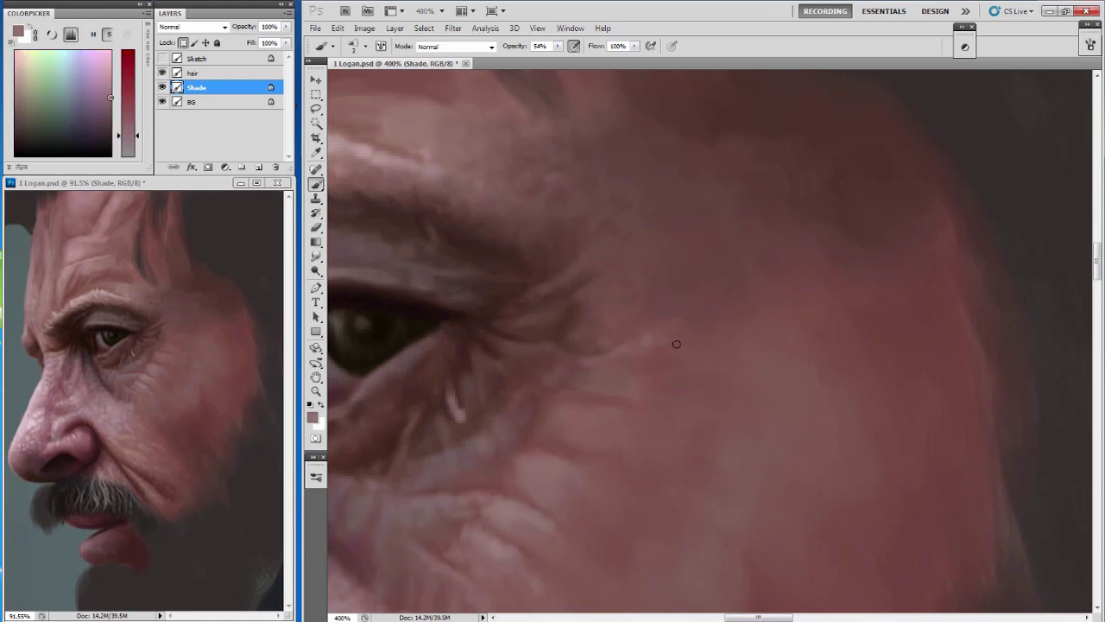
left_click(589, 333, "alt")
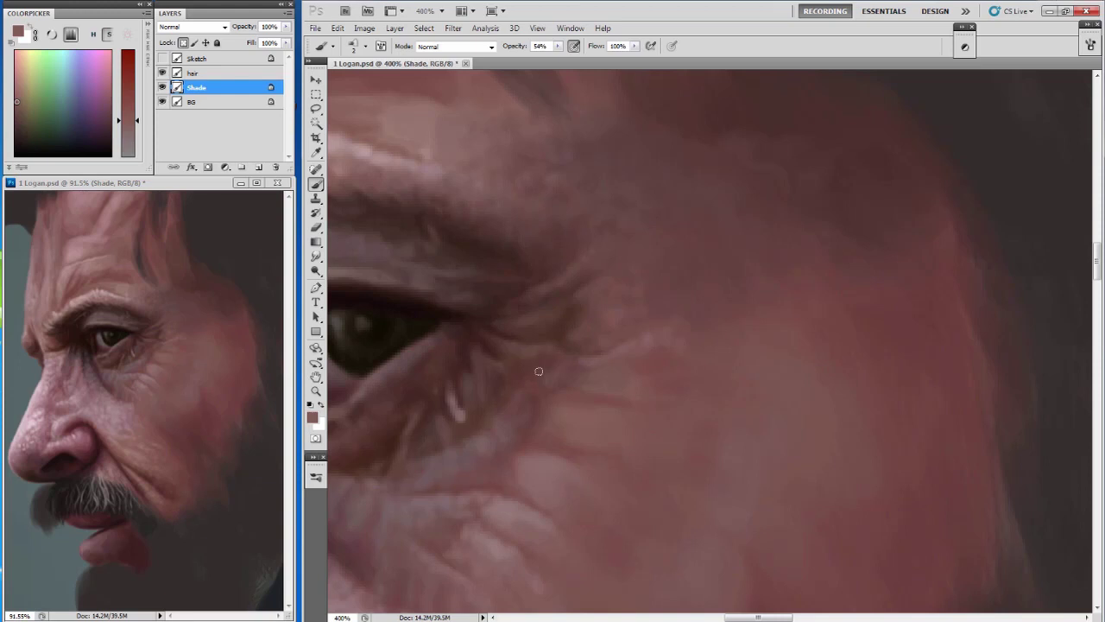
Paint light pink highlight strokes on the cheek just below the eye.
left_click_drag(632, 227, 736, 294)
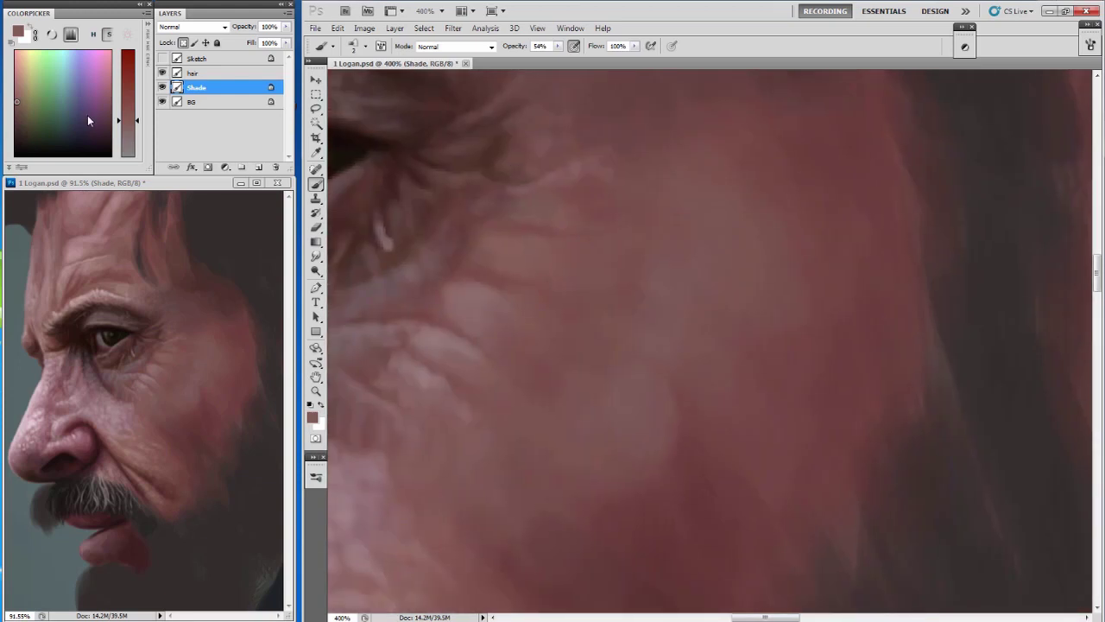
left_click_drag(710, 389, 605, 259)
left_click_drag(633, 188, 570, 267)
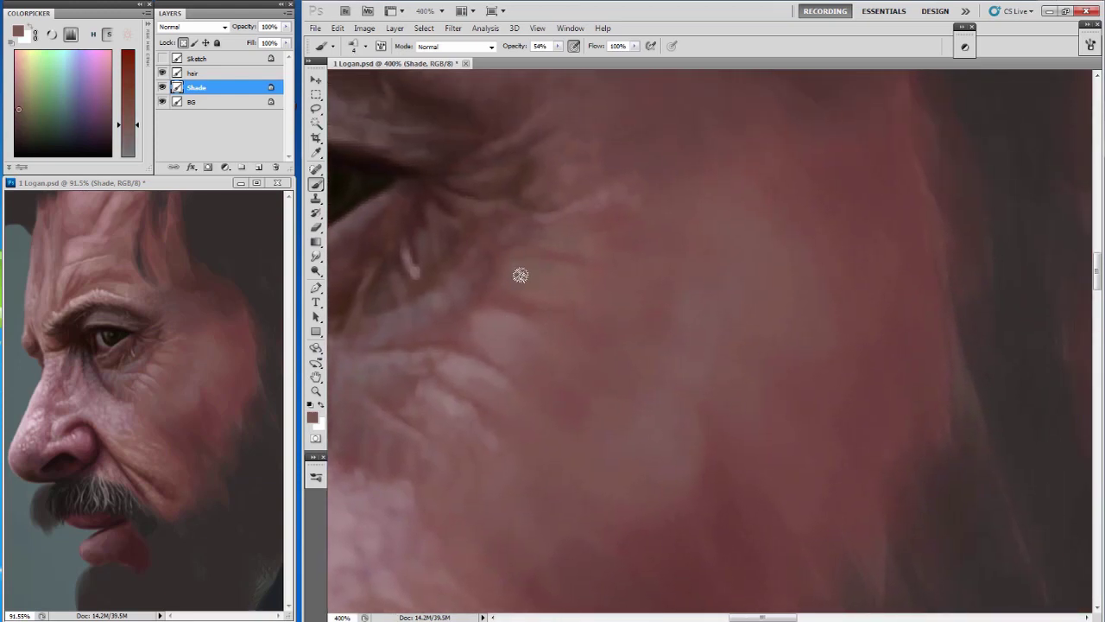
left_click(488, 328, "alt")
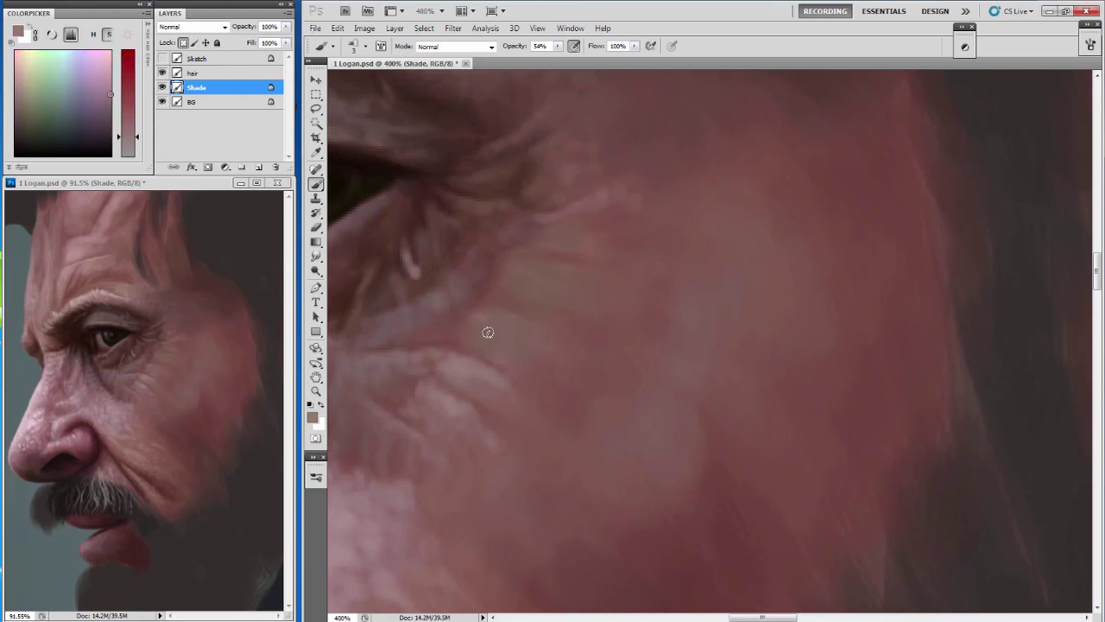
mouse_move(511, 287)
left_mouse_down()
mouse_move(541, 266)
mouse_move(578, 274)
mouse_move(569, 269)
left_mouse_up()
Add more light pink highlight strokes across the cheek, then refine with a smaller brush.
key("bracketright")
key("bracketright")
left_click(541, 324, "alt")
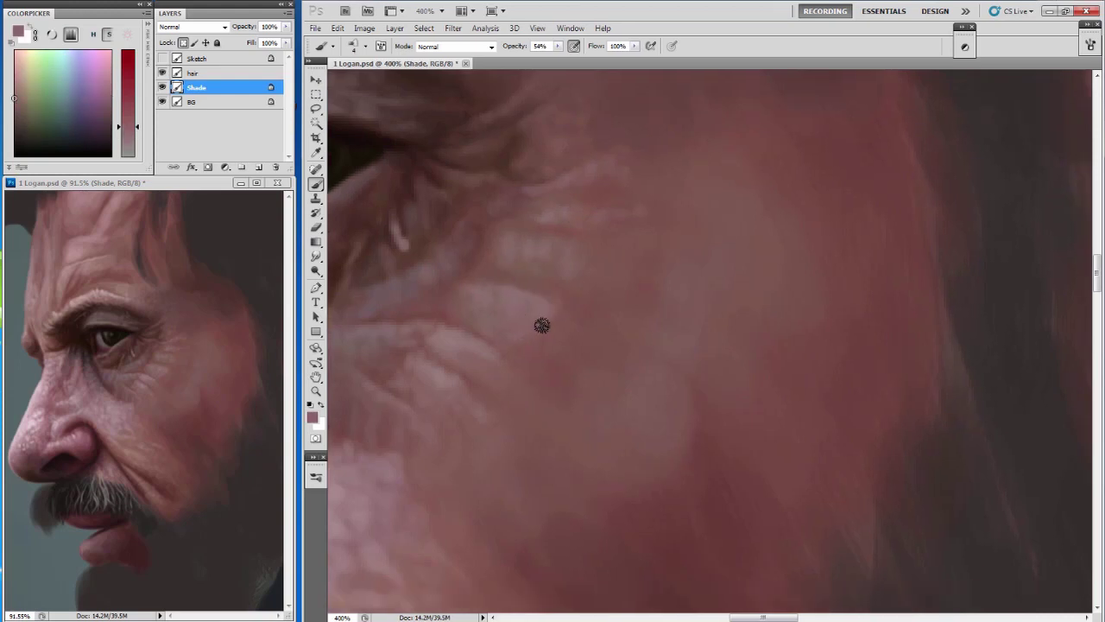
left_click_drag(541, 324, 494, 304)
left_click(467, 306, "alt")
key("bracketleft")
key("bracketleft")
key("bracketleft")
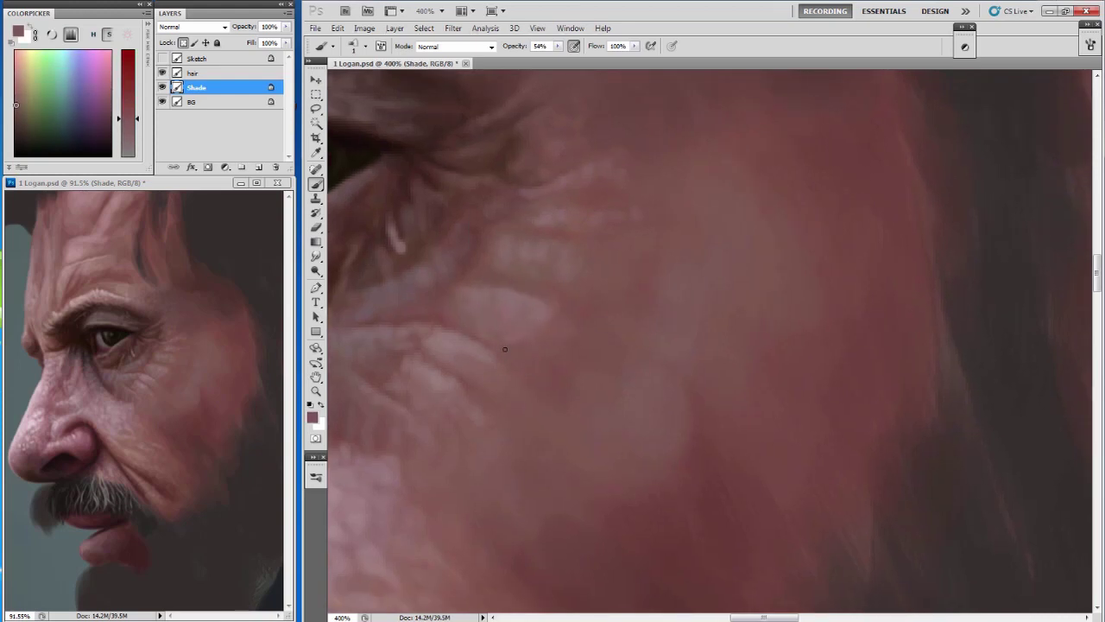
left_click(564, 295, "alt")
key("bracketleft")
left_click_drag(564, 295, 553, 318)
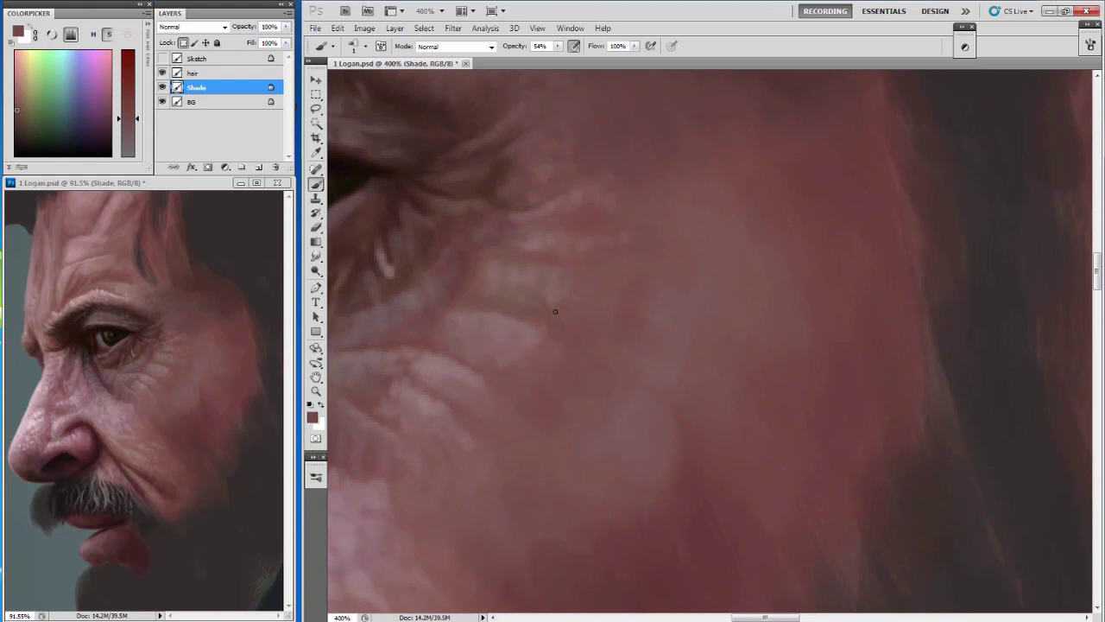
Resample cheek skin tones, including a darker red, while nudging the view.
left_click(549, 344, "alt")
key("bracketright")
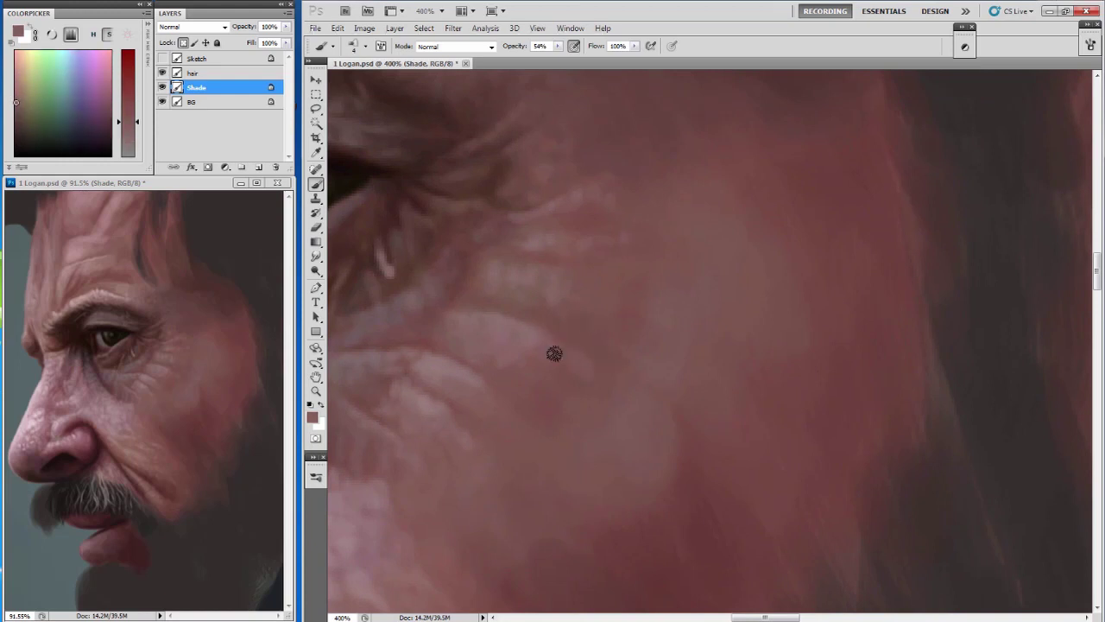
left_click_drag(554, 354, 542, 326)
left_click(542, 378, "alt")
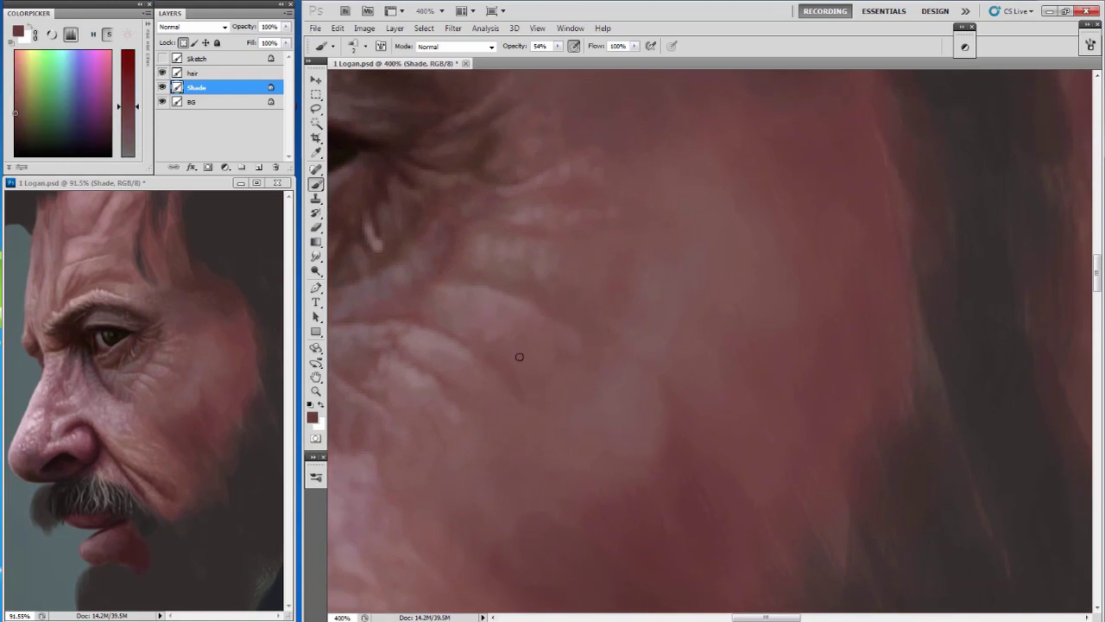
left_click_drag(515, 226, 489, 243)
left_click(500, 234, "alt")
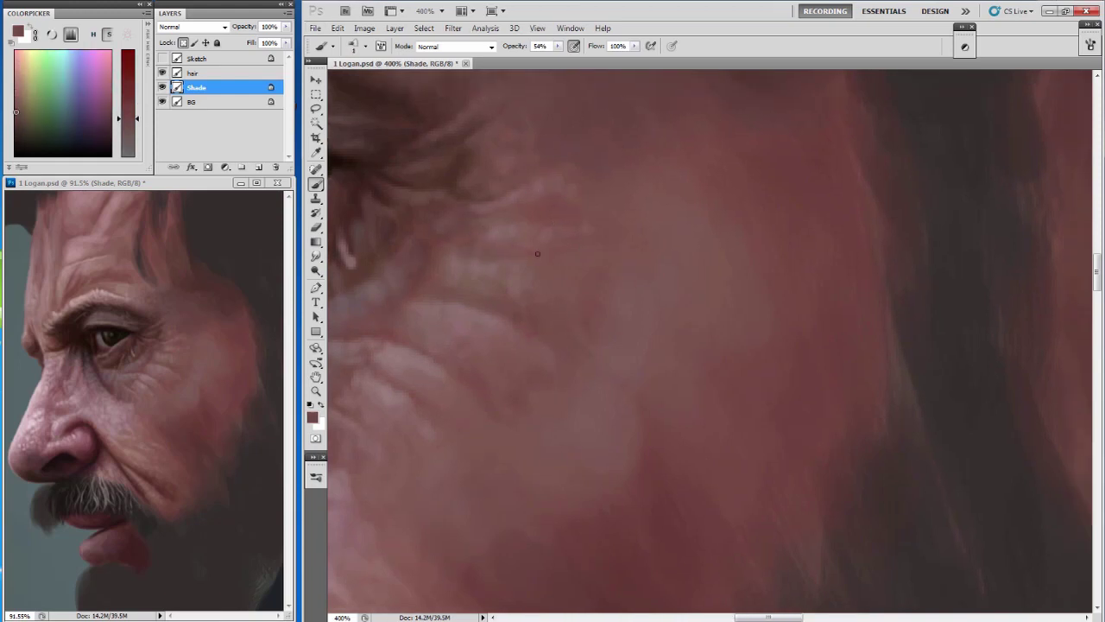
left_click(454, 248, "alt")
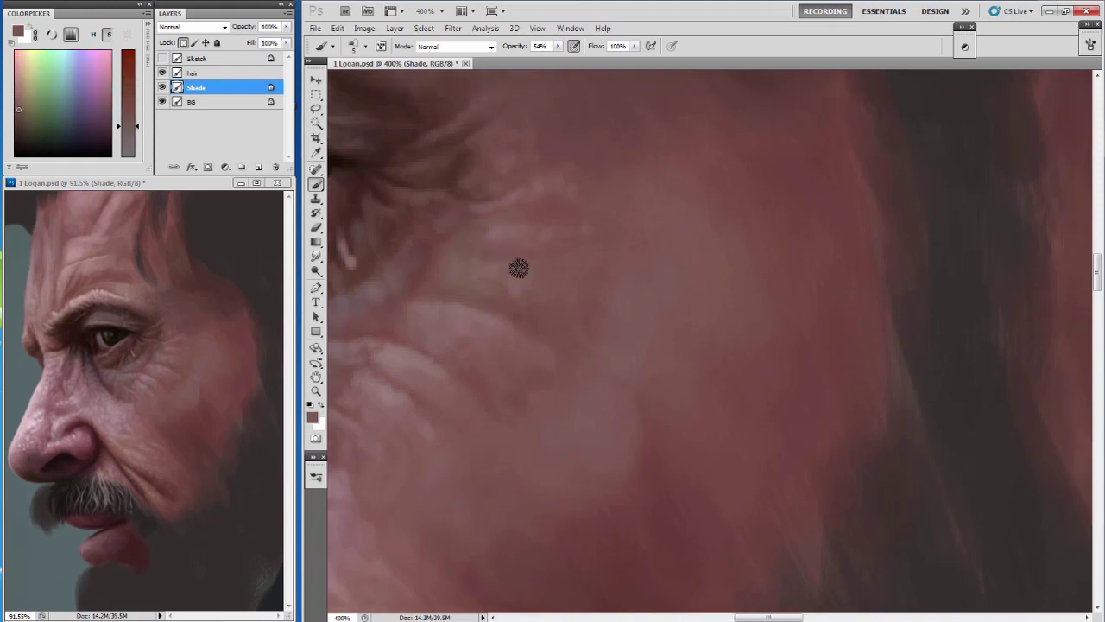
scroll(476, 110, "down", 2)
scroll(523, 86, "down", 2)
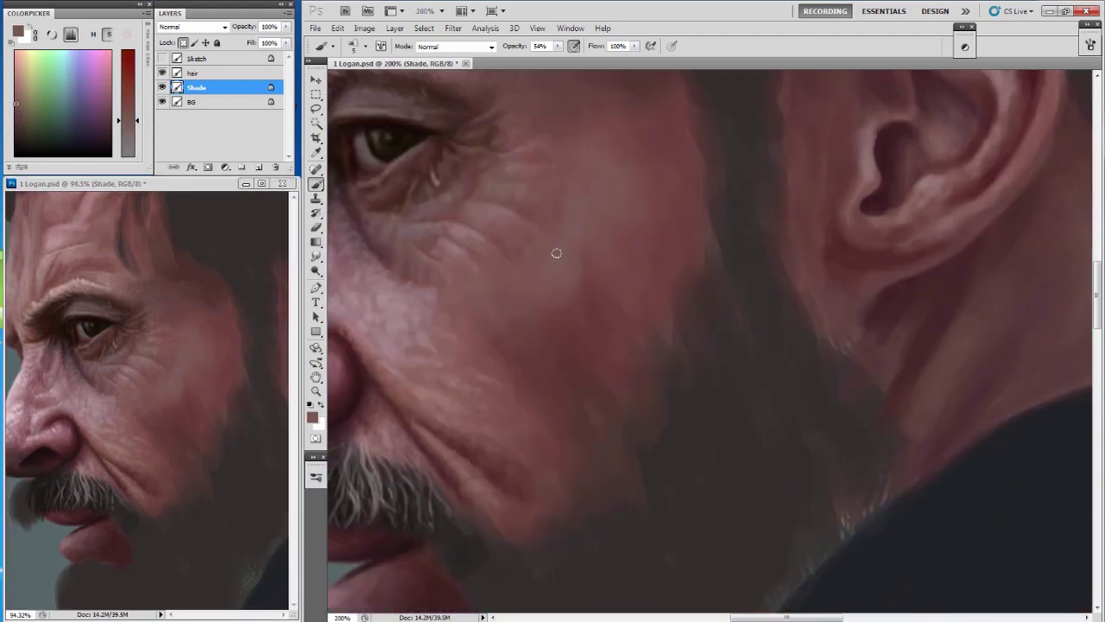
Shrink the brush to a fine size and pan to the cheek above the moustache.
left_click(570, 274, "alt")
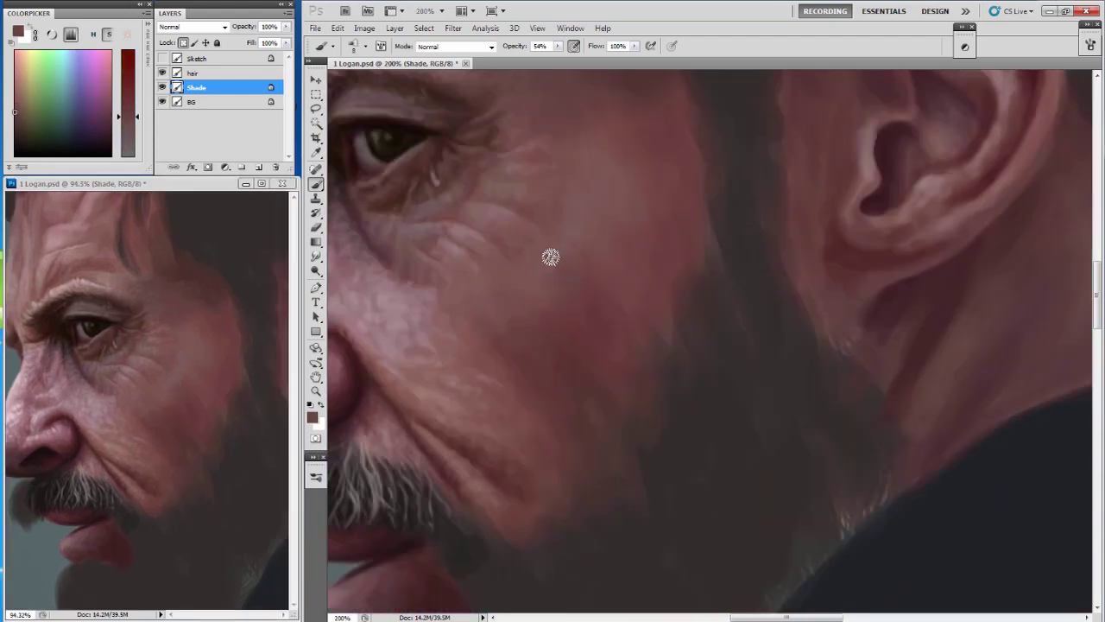
key("bracketleft")
key("bracketleft")
key("bracketleft")
scroll(427, 329, "up", 1)
key("bracketleft")
key("bracketleft")
left_click_drag(405, 244, 488, 207)
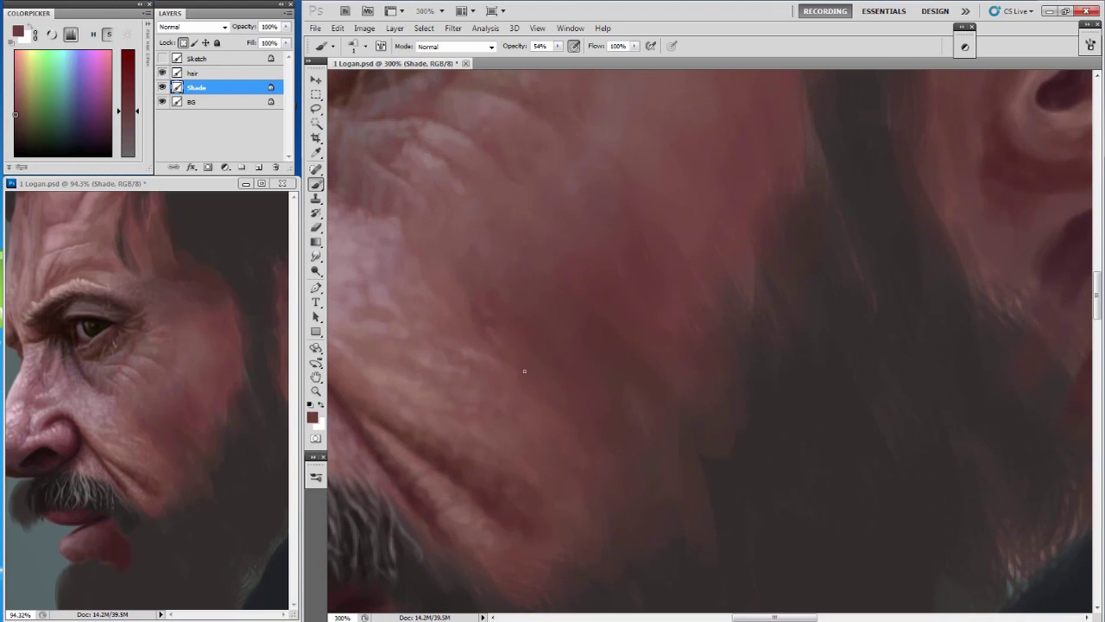
left_click_drag(544, 375, 532, 335)
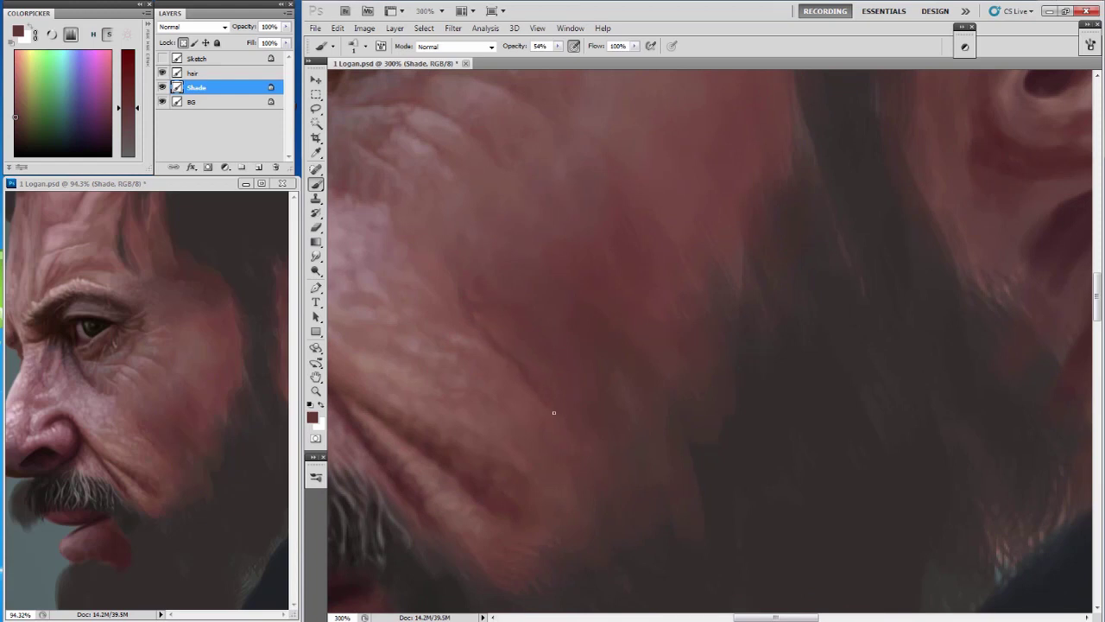
scroll(496, 297, "left", 2)
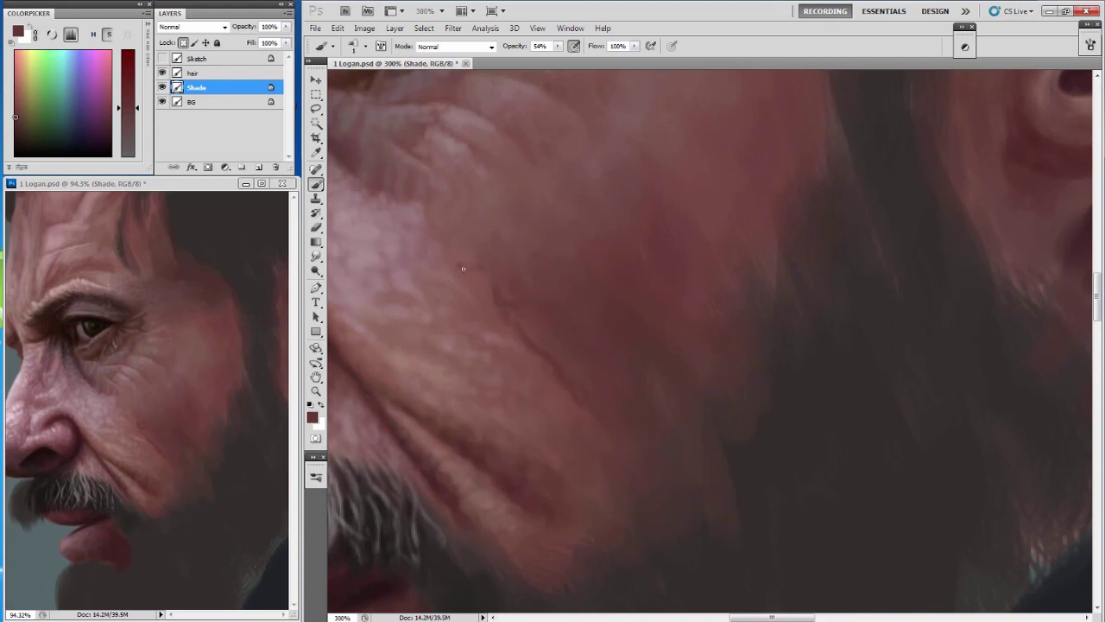
Sample lighter and darker cheek tones, adjusting brush size between strokes.
left_click(498, 298, "alt")
key("bracketright")
left_click(502, 301, "alt")
key("bracketleft")
left_click(473, 302, "alt")
key("bracketright")
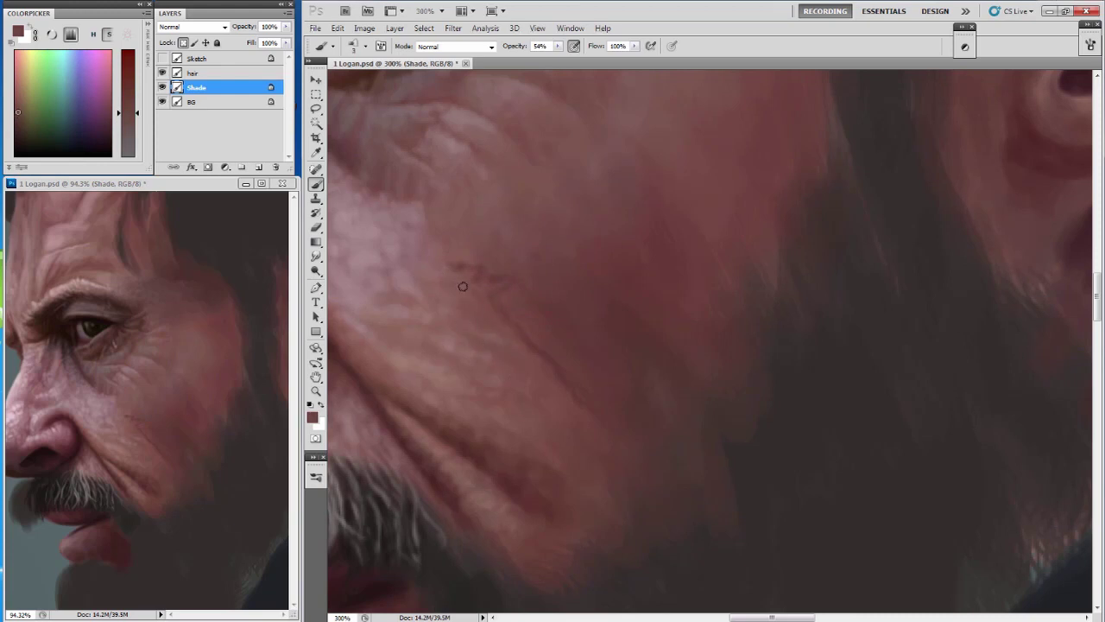
key("bracketright")
key("bracketright")
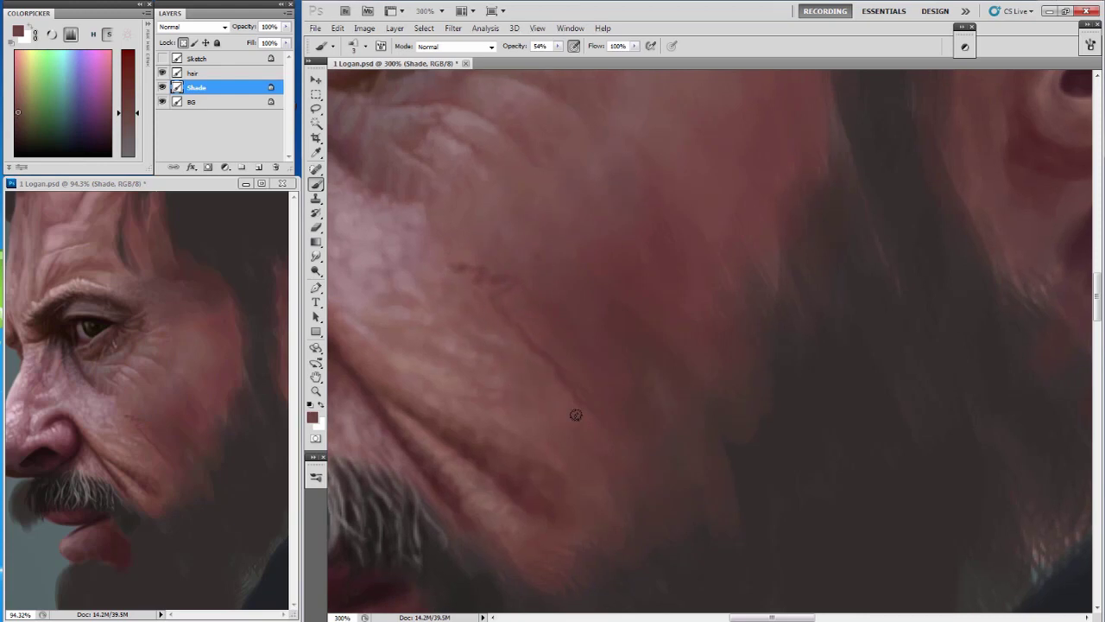
Build reddish creases on the lower cheek with alternating darker and lighter tones.
left_click(602, 445, "alt")
left_click_drag(525, 434, 546, 388)
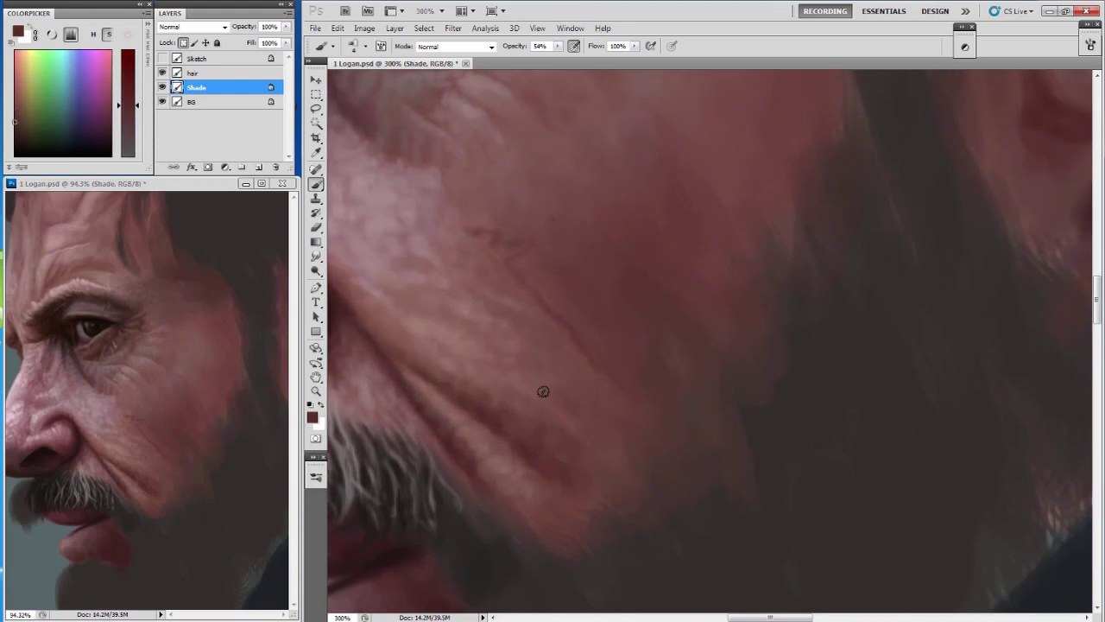
left_click(520, 455, "alt")
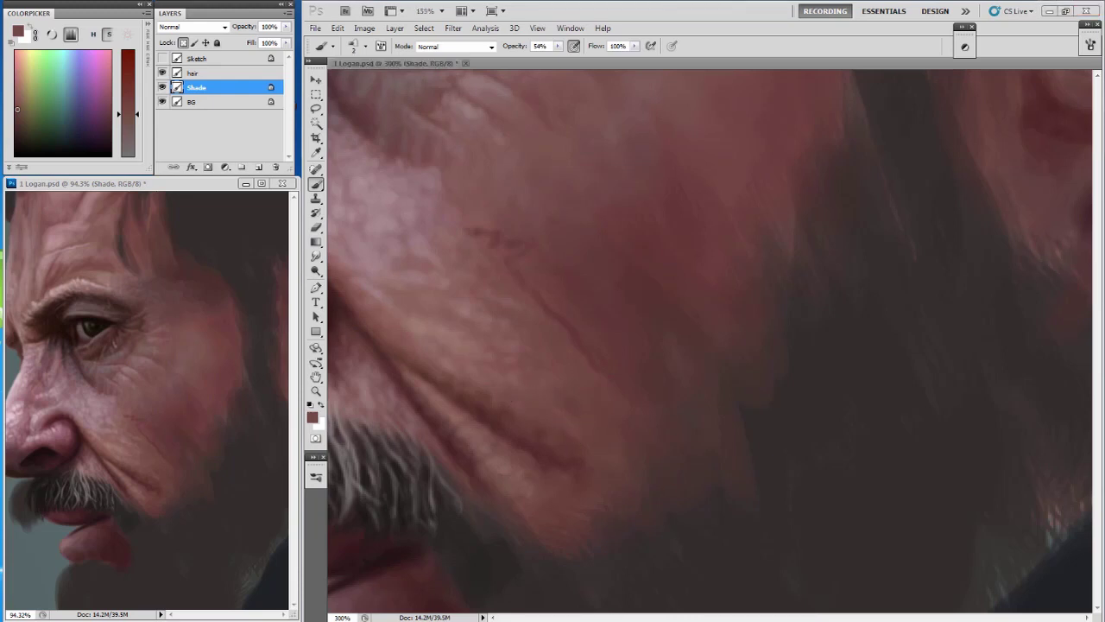
left_click(544, 384, "alt")
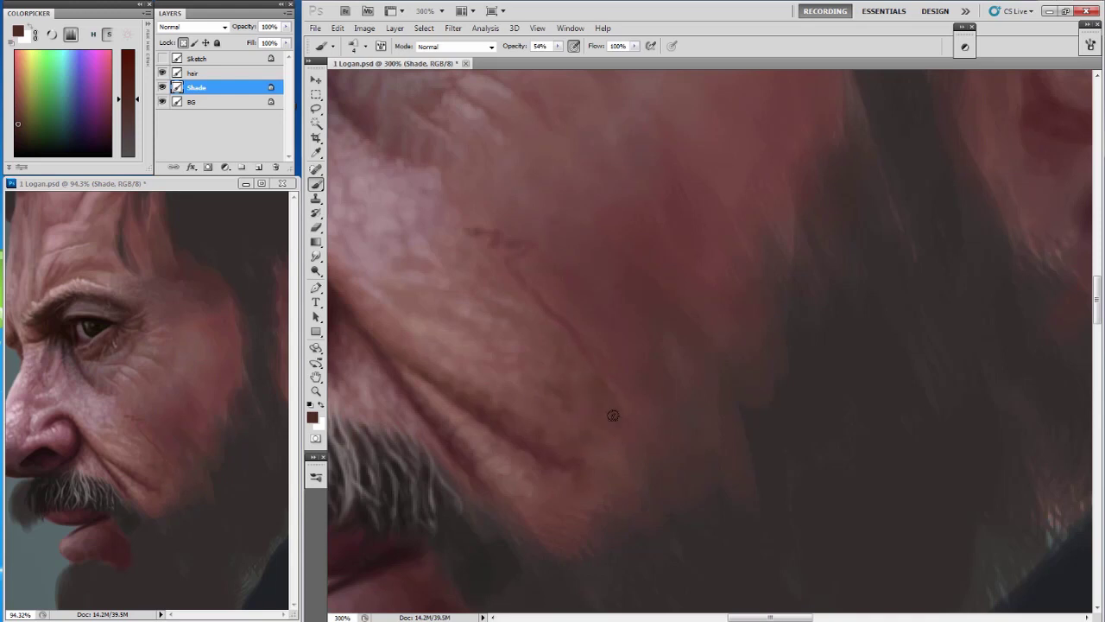
left_click(592, 391, "alt")
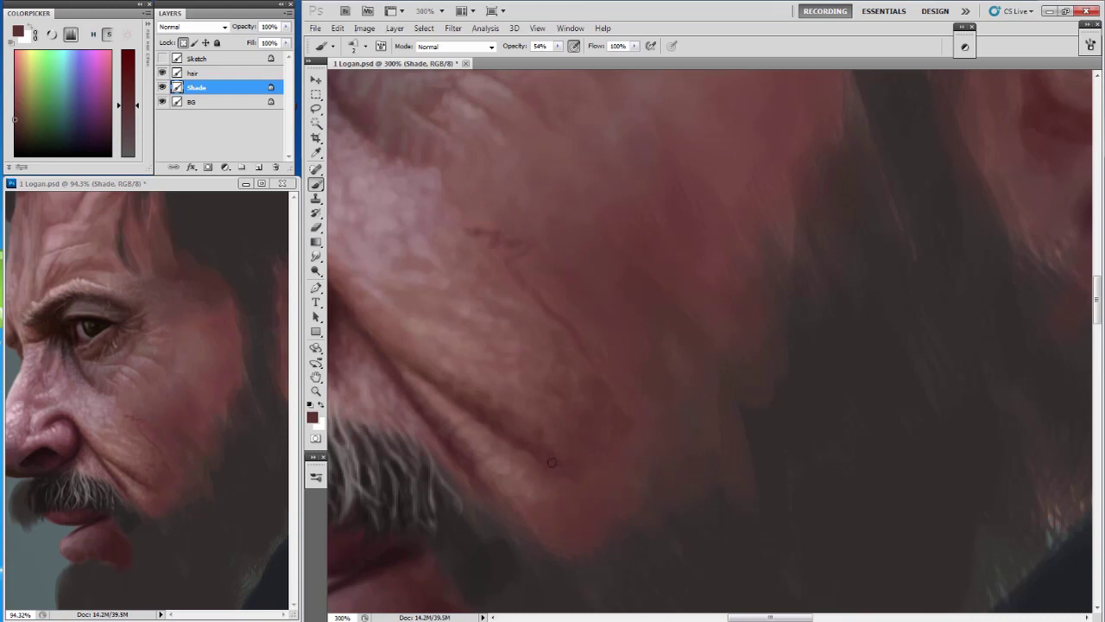
left_click(574, 511, "alt")
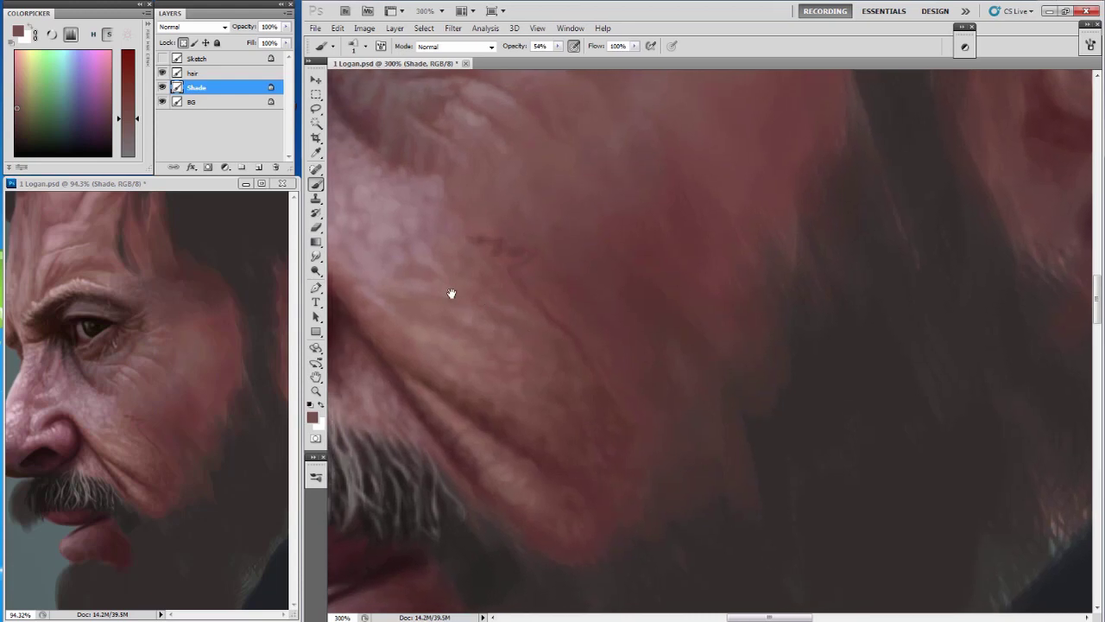
Sample light pink and darker skin tones while panning toward the nose.
left_click(464, 310, "alt")
left_click_drag(464, 311, 466, 326)
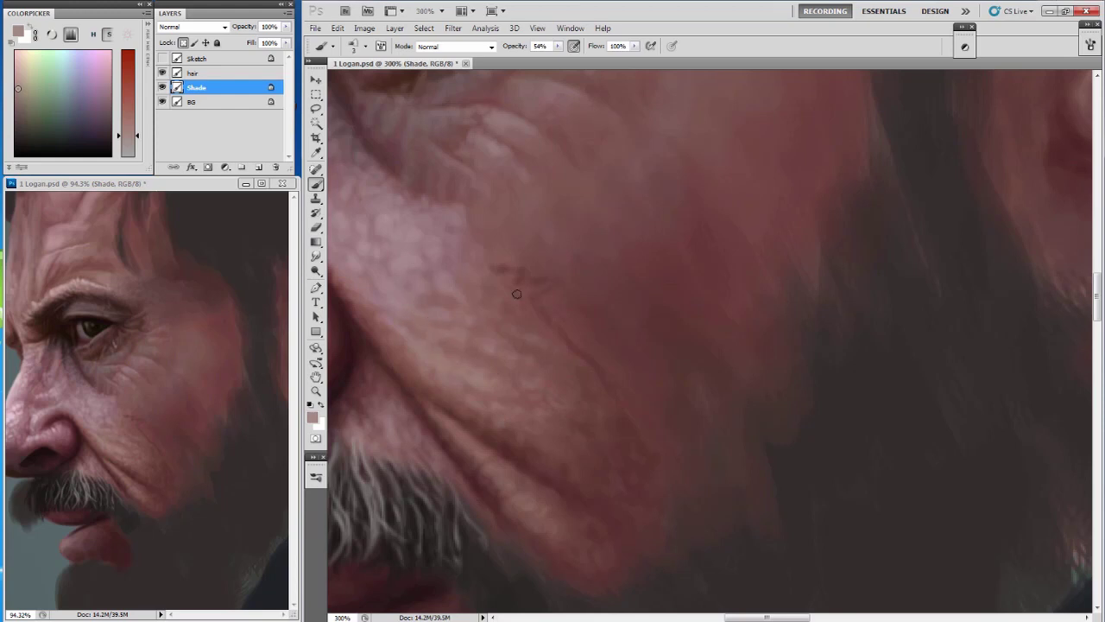
left_click(380, 501, "alt")
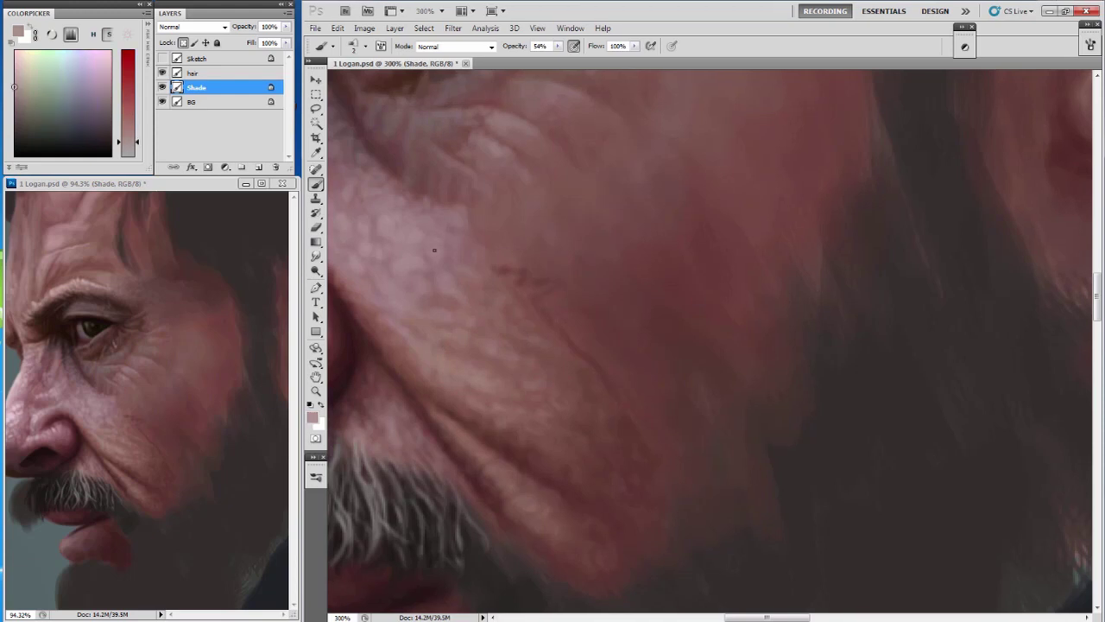
left_click_drag(459, 242, 494, 235)
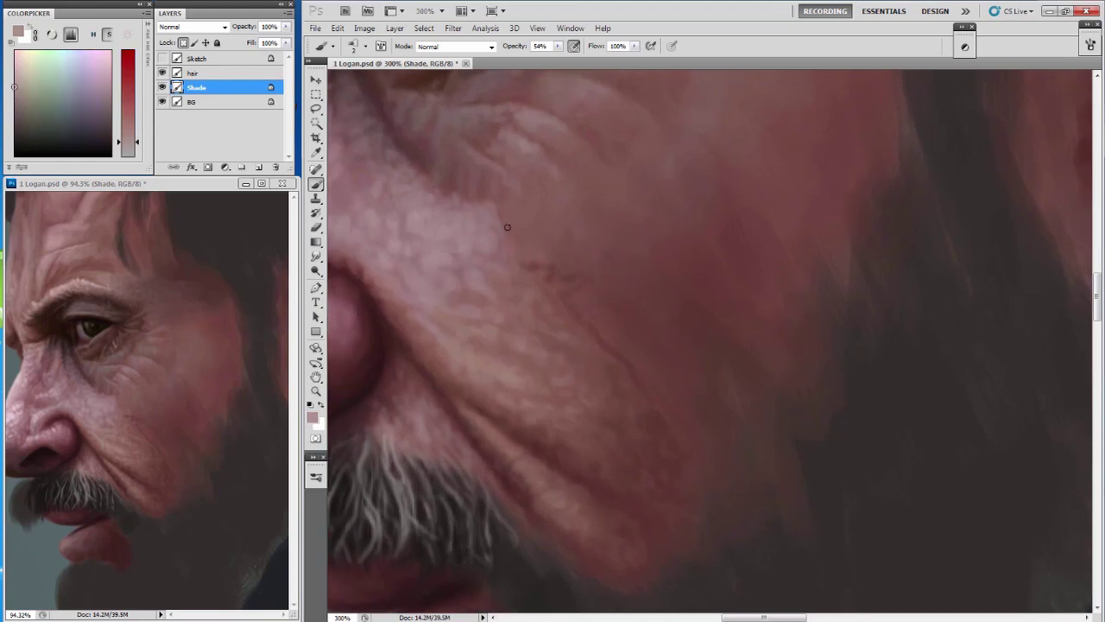
left_click(507, 218, "alt")
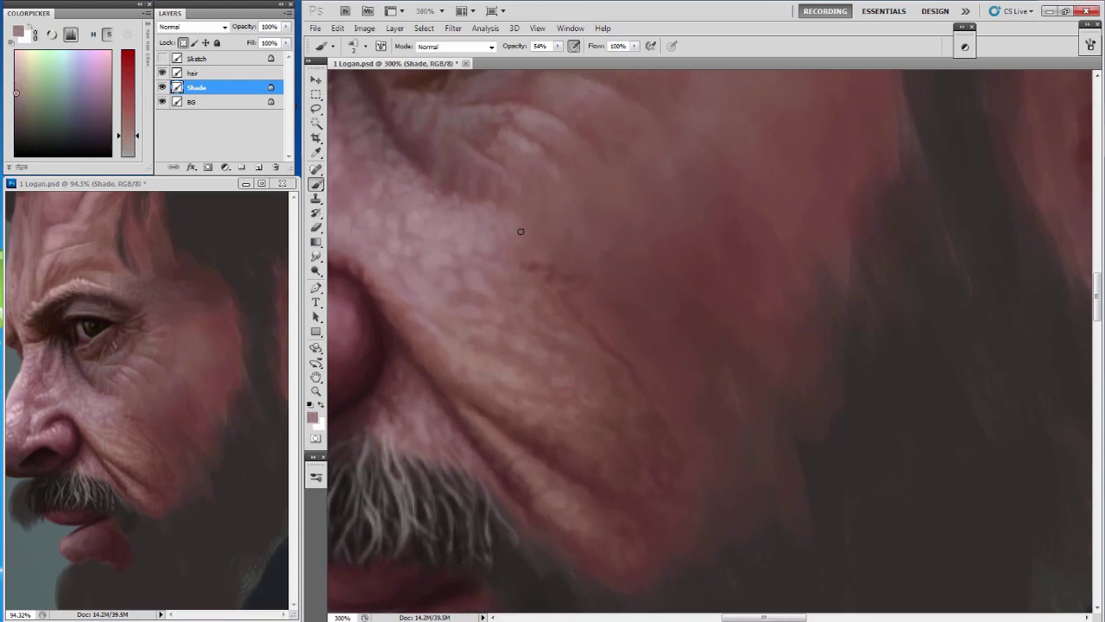
left_click_drag(521, 231, 535, 253)
Sample darker and new skin tones near the ear with a smaller brush.
key("bracketleft")
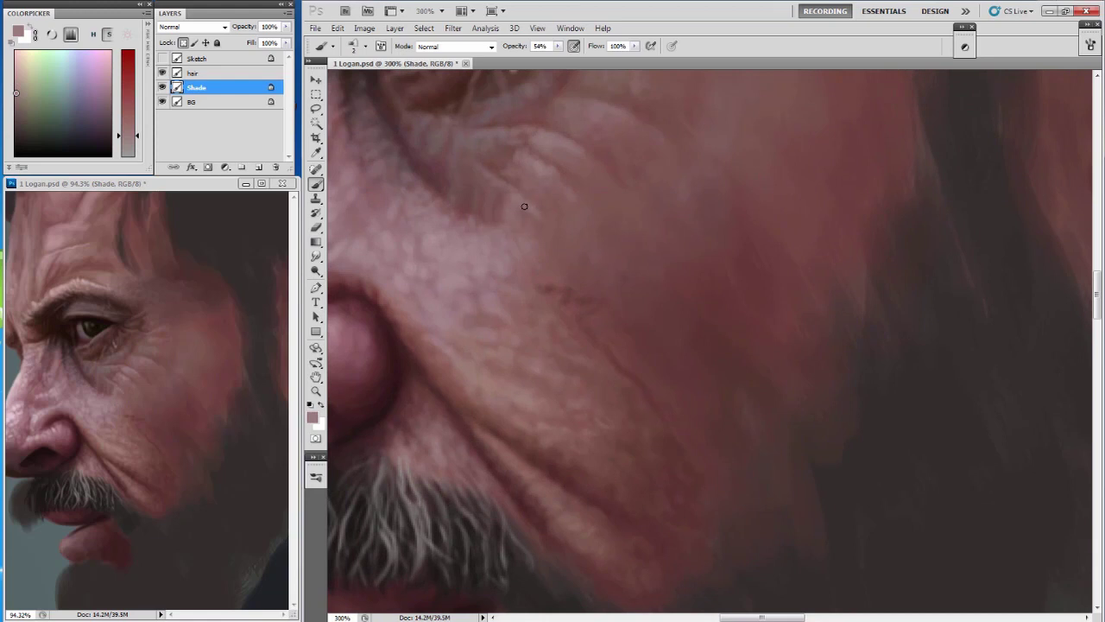
left_click(541, 260, "alt")
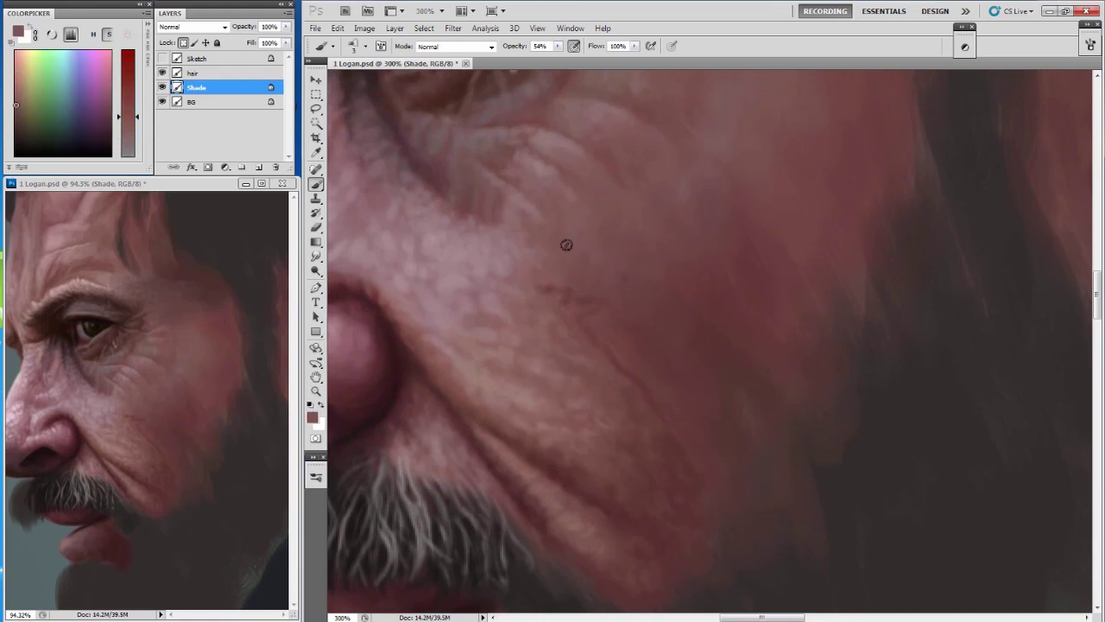
left_click_drag(641, 303, 542, 342)
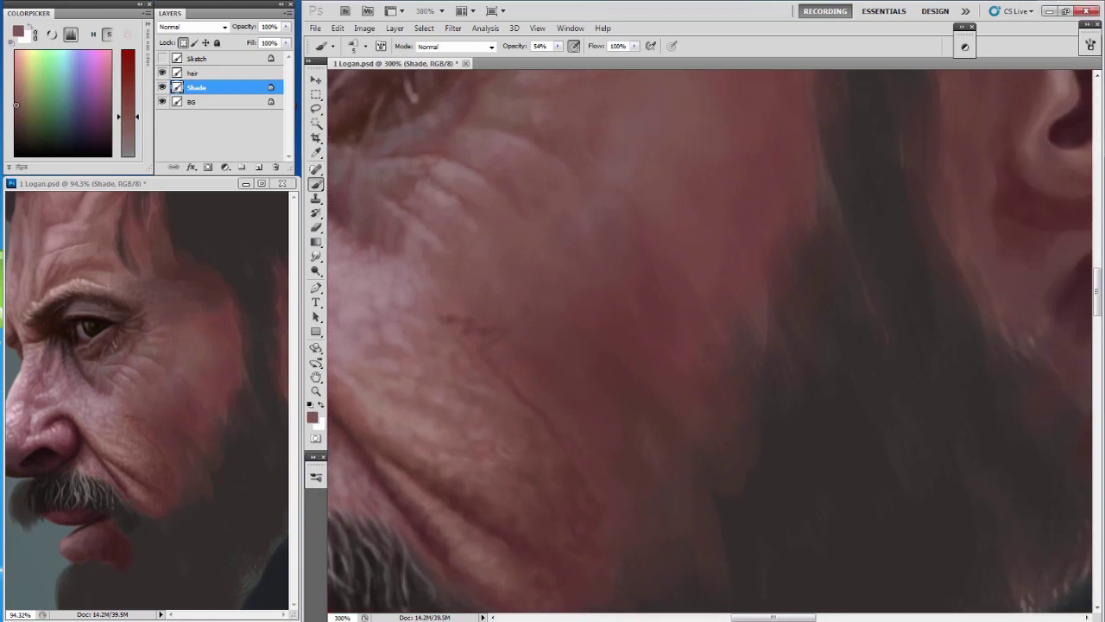
left_click(432, 264, "alt")
left_click(452, 273, "alt")
Dab fine pink crinkled texture beside the nose with the smallest brush sizes.
key("bracketleft")
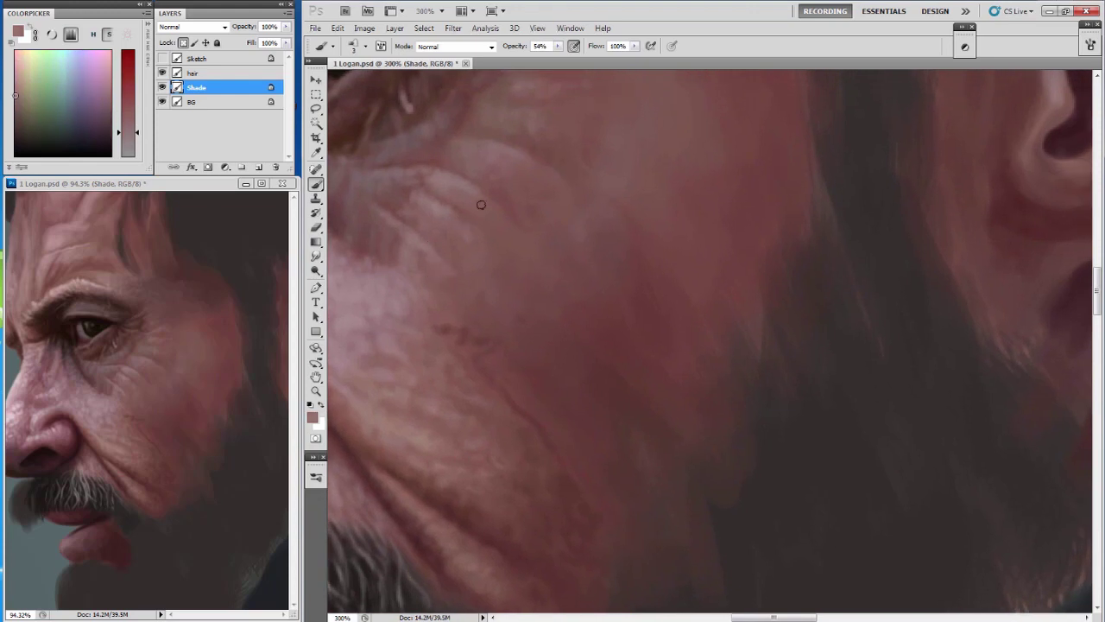
key("bracketleft")
left_click(518, 252, "alt")
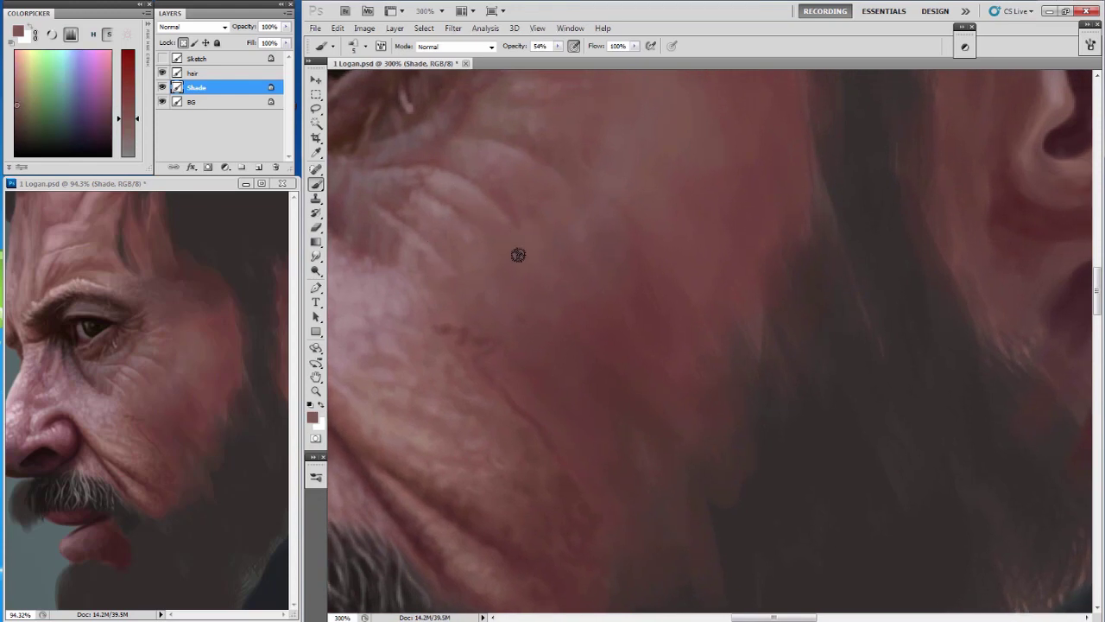
key("bracketright")
left_click(518, 206, "alt")
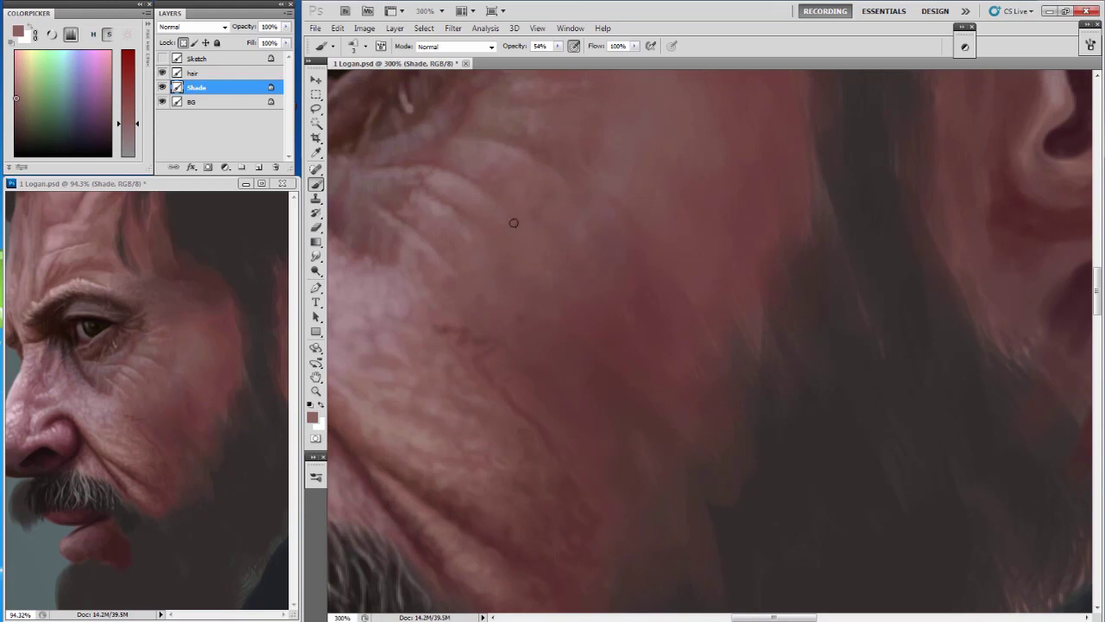
Zoom in on the cheek and paint a short dark crease.
key("ctrl+plus")
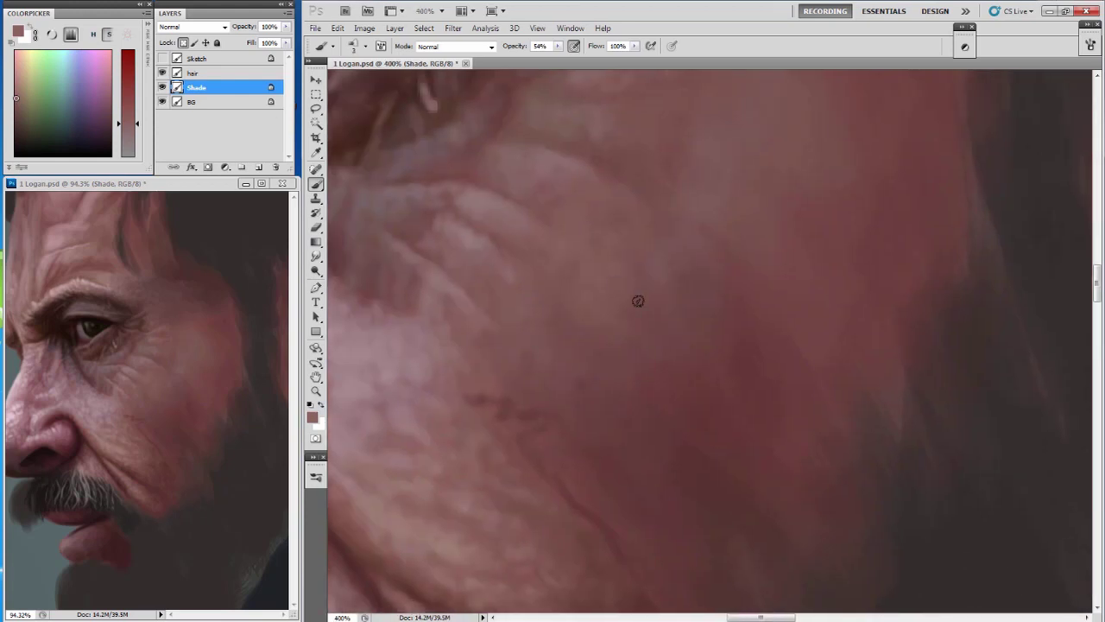
left_click_drag(530, 259, 512, 215)
left_click(512, 216, "alt")
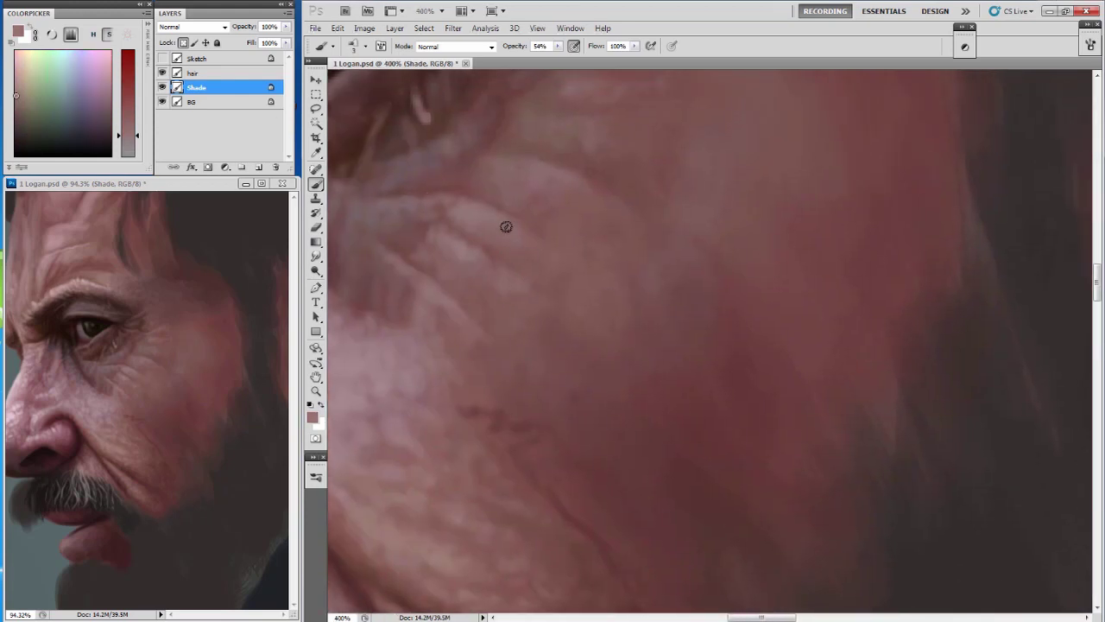
mouse_move(531, 307)
left_mouse_down()
mouse_move(509, 285)
mouse_move(465, 294)
left_mouse_up()
left_click(510, 285, "alt")
left_click(542, 296, "alt")
left_click(488, 308, "alt")
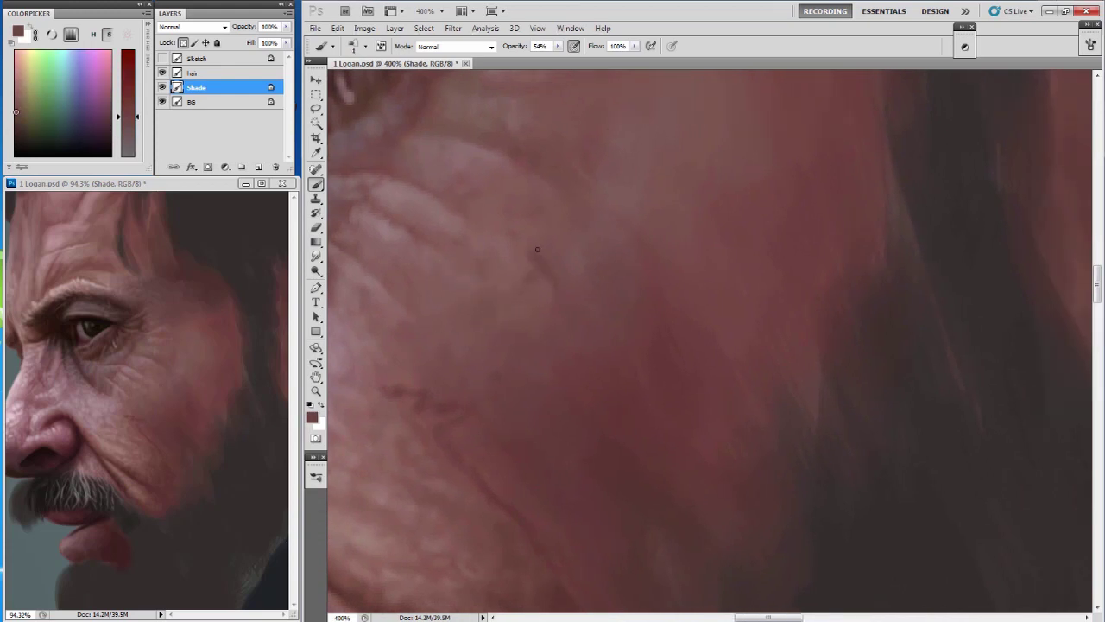
left_click_drag(505, 250, 526, 278)
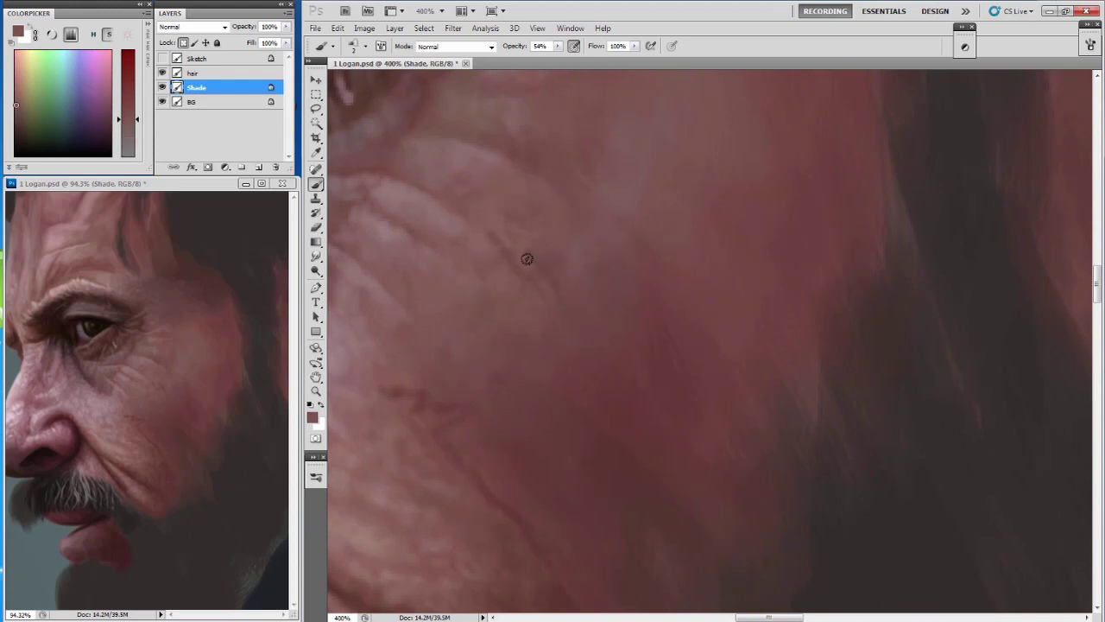
Sample lighter pinkish cheek tones and set the brush to size 3.
left_click(469, 154, "alt")
key("bracketleft")
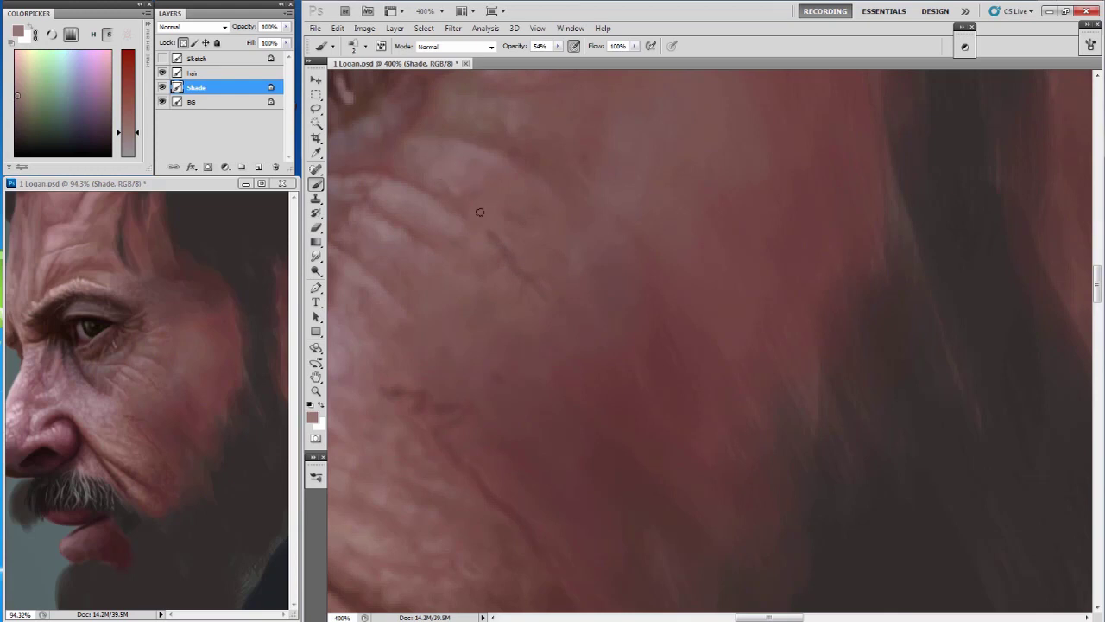
left_click(415, 207, "alt")
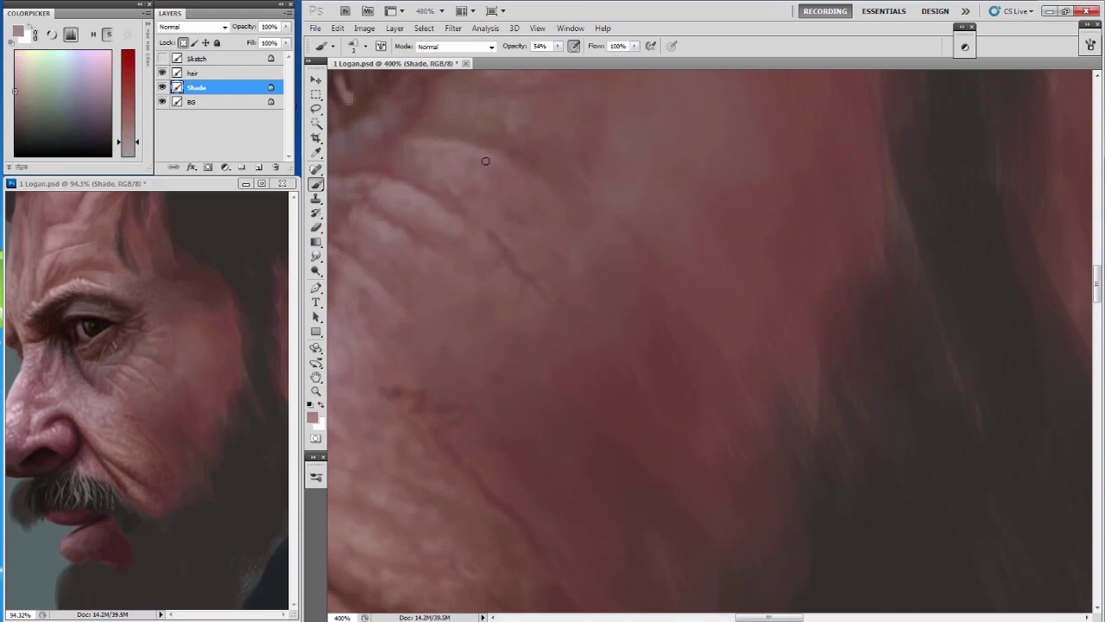
left_click_drag(467, 345, 488, 268)
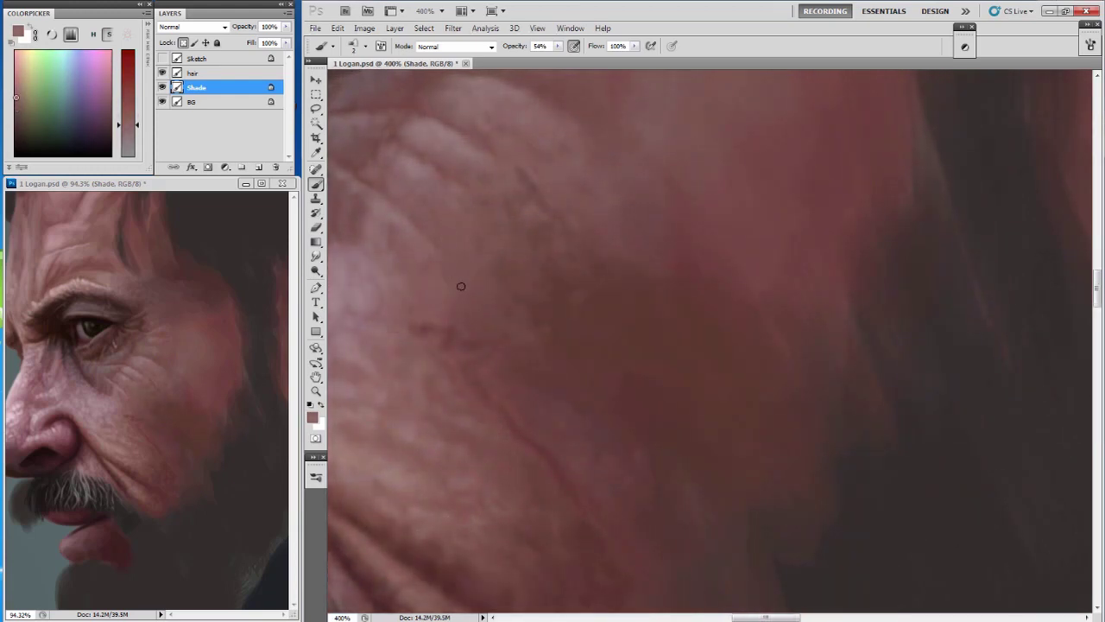
left_click(412, 287, "alt")
key("bracketright")
key("bracketright")
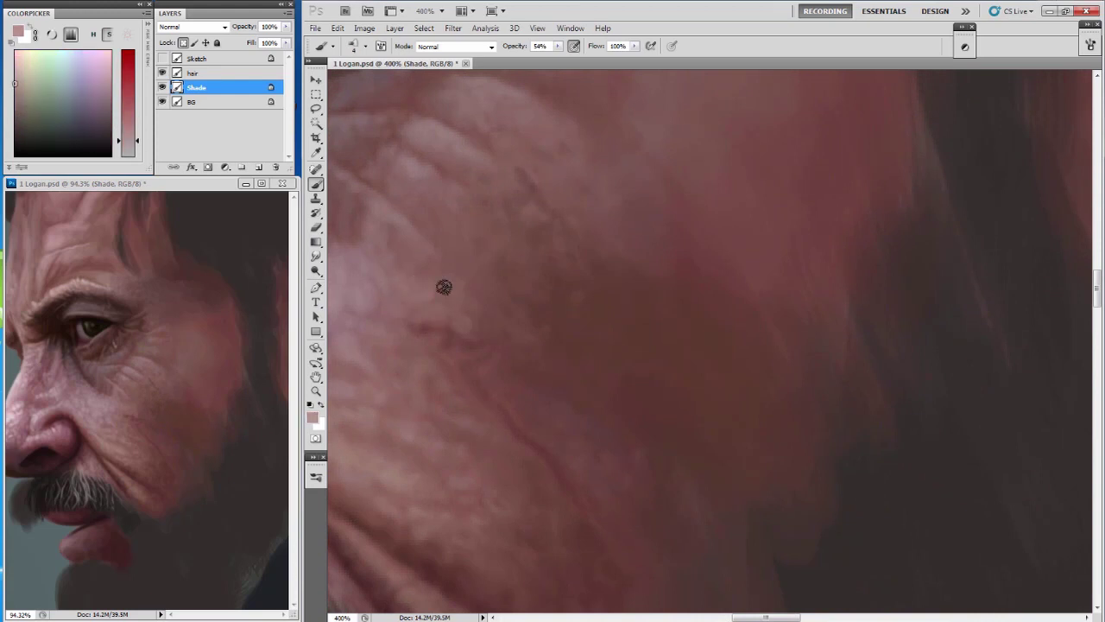
key("bracketleft")
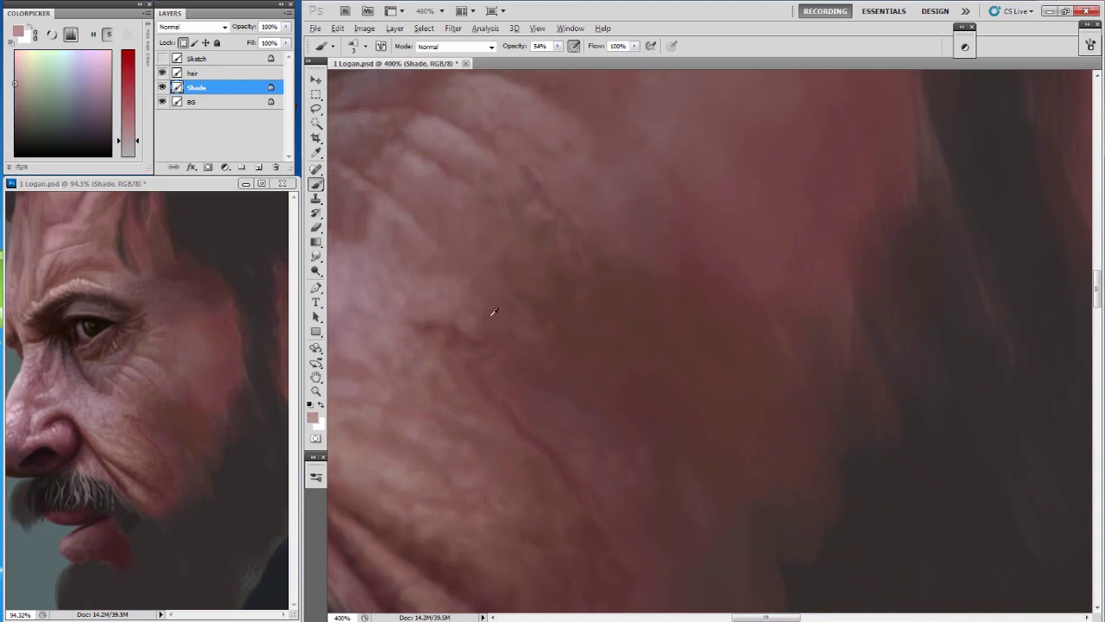
Sample darker red-brown wrinkle tones and reduce the brush to size 1.
left_click(494, 312, "alt")
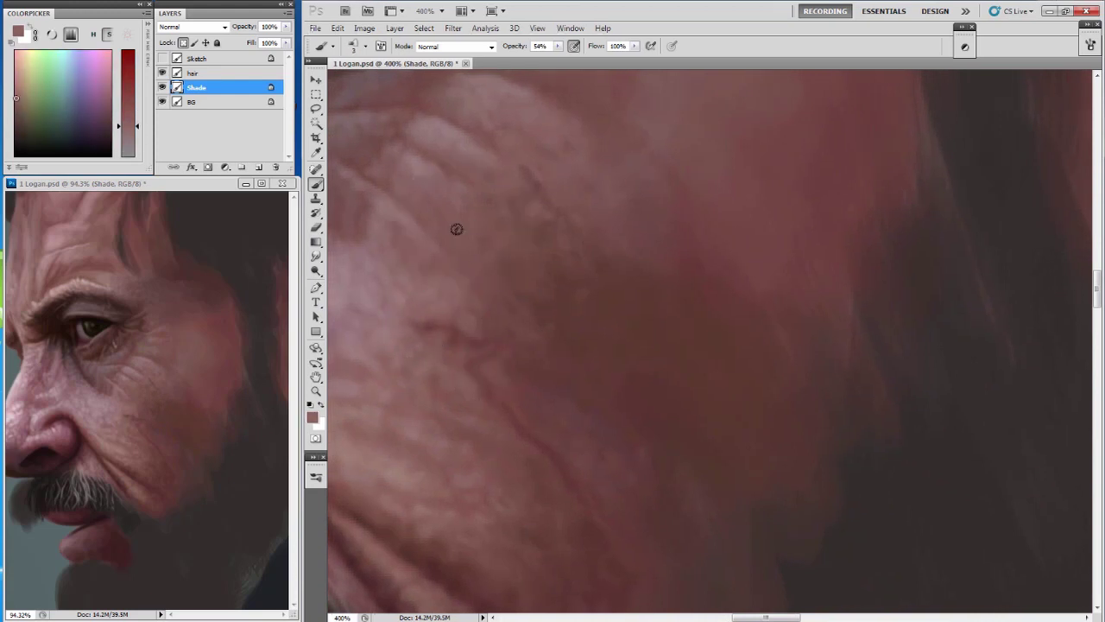
left_click(457, 296, "alt")
left_click(457, 248, "alt")
key("bracketleft")
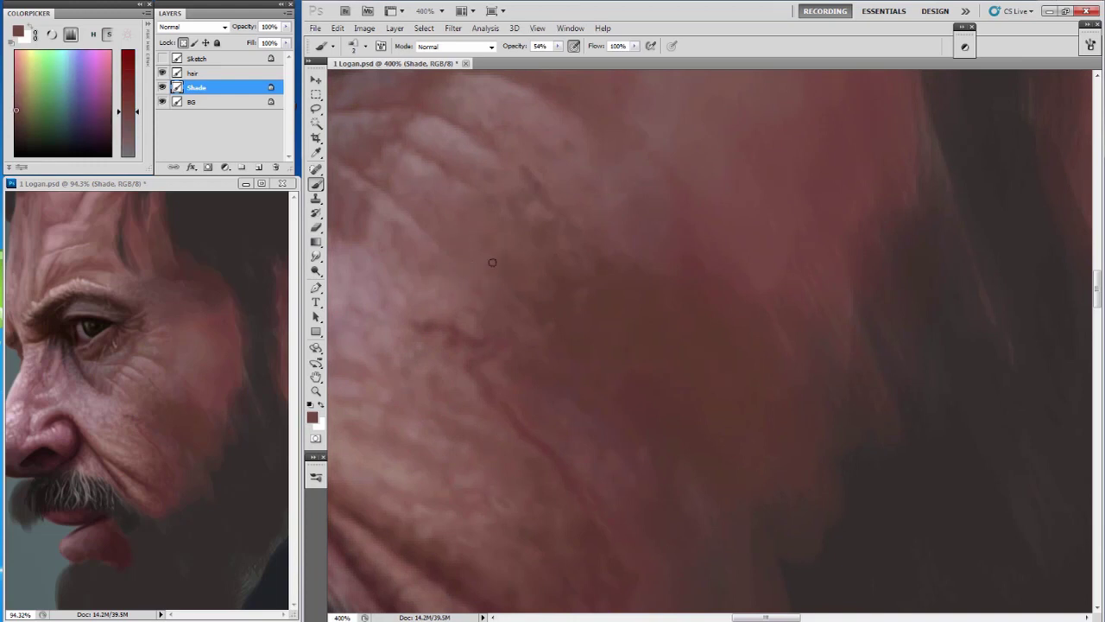
scroll(492, 262, "up", 1)
key("bracketleft")
left_click(483, 260, "alt")
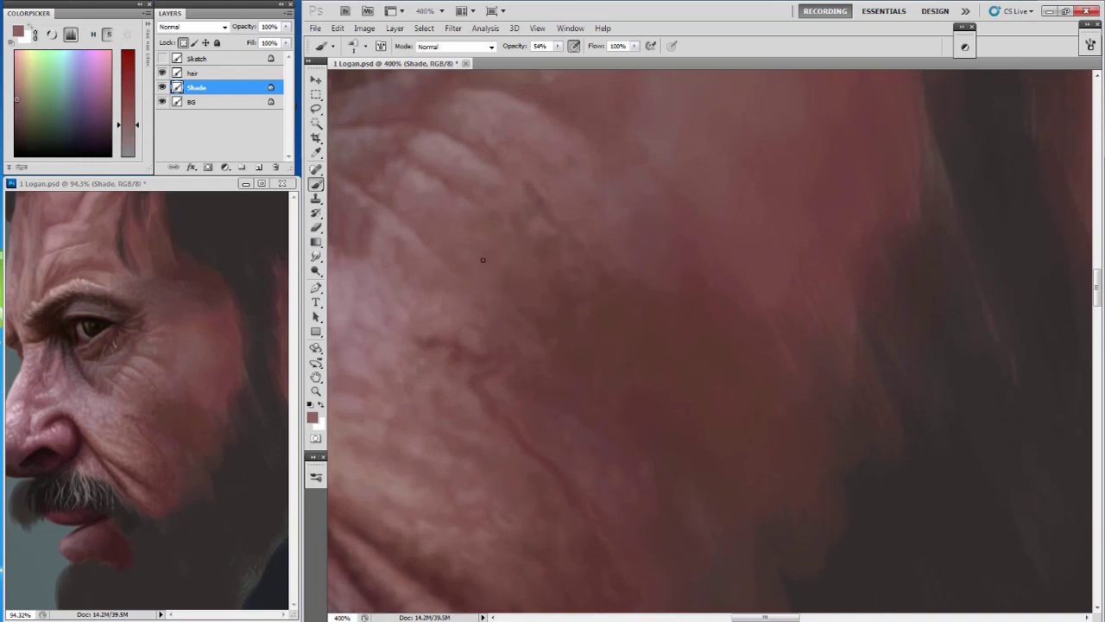
left_click(429, 164, "alt")
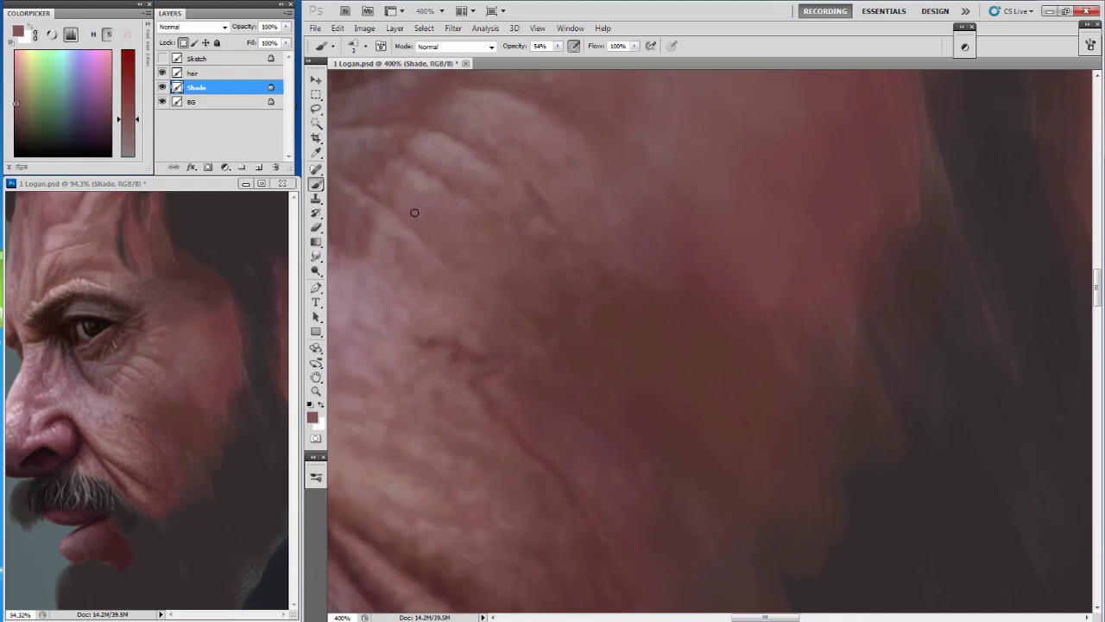
Sample a light pink highlight and a darker brown, setting the brush to size 3.
left_click(131, 222, "alt")
key("bracketleft")
key("bracketleft")
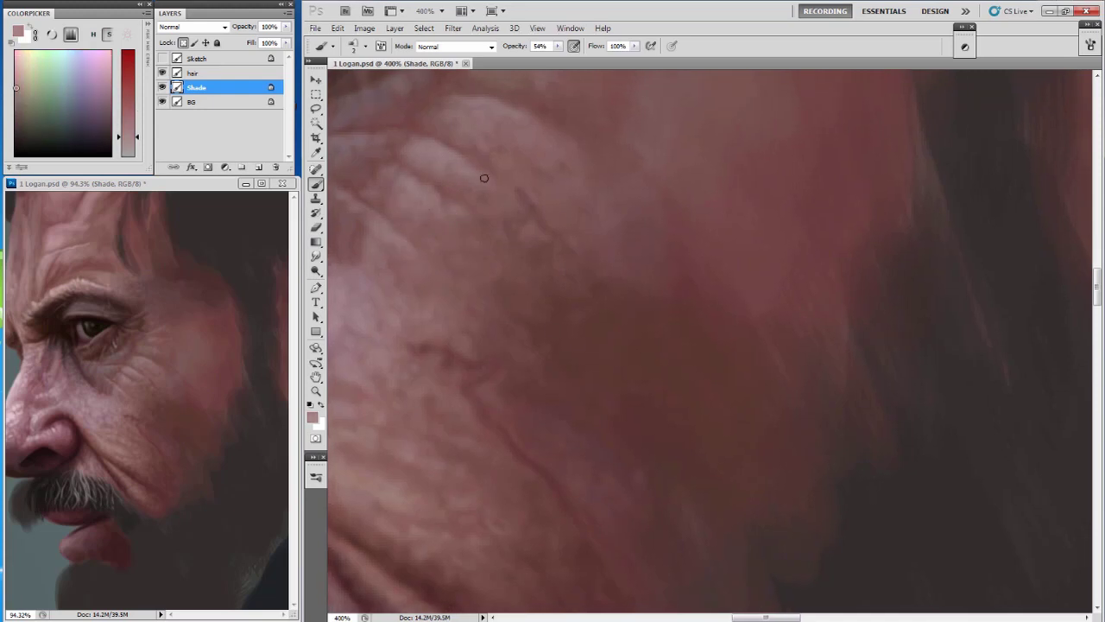
scroll(529, 197, "right", 1)
left_click(504, 186, "alt")
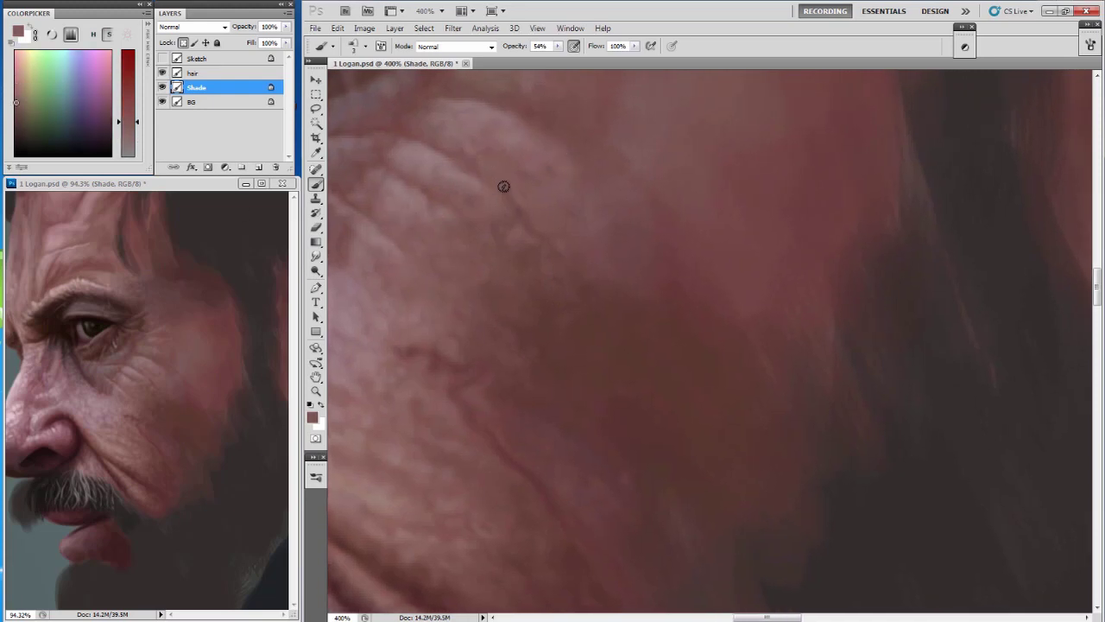
key("bracketright")
key("bracketright")
left_click_drag(539, 265, 531, 281)
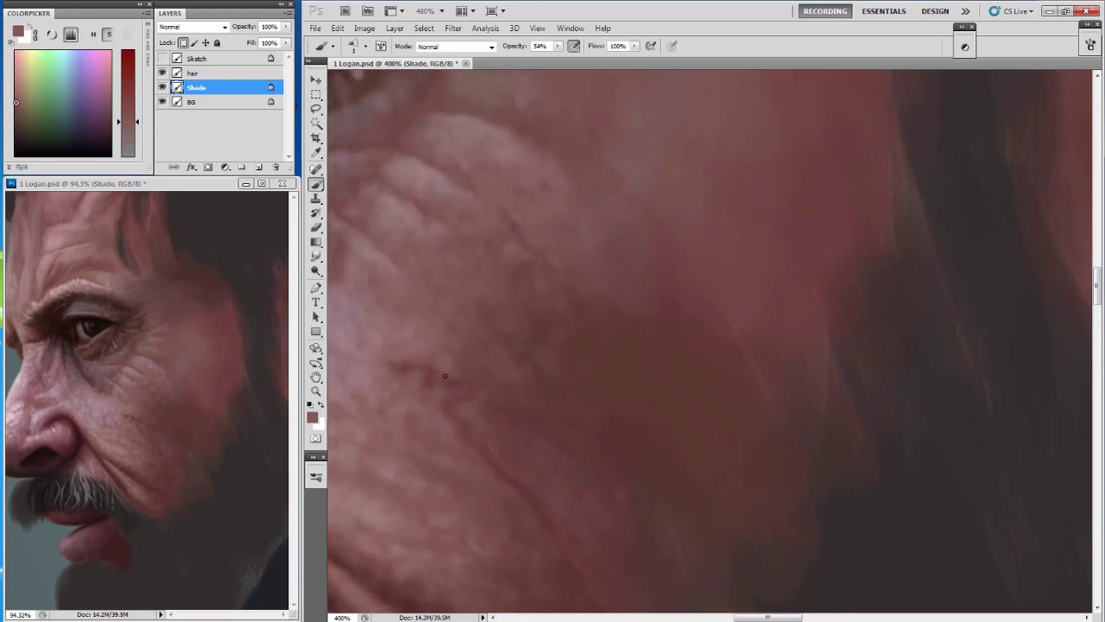
left_click_drag(437, 405, 421, 385)
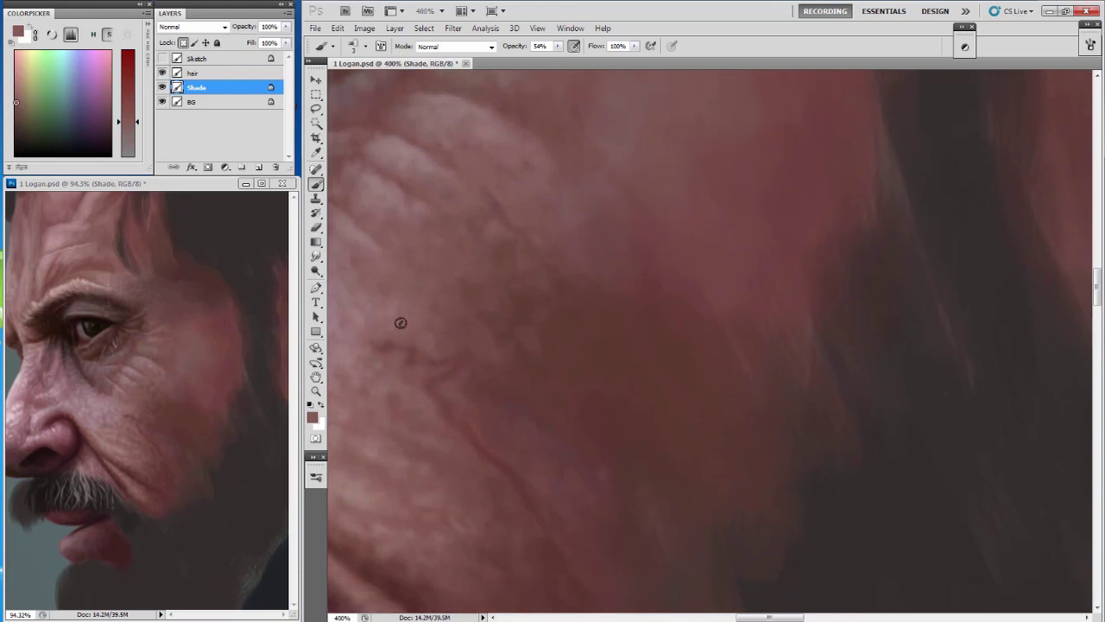
Add lighter and darker red wrinkle detail on the lower cheek.
left_click(400, 323, "alt")
left_click_drag(481, 344, 495, 321)
left_click(424, 365, "alt")
left_click(425, 262, "alt")
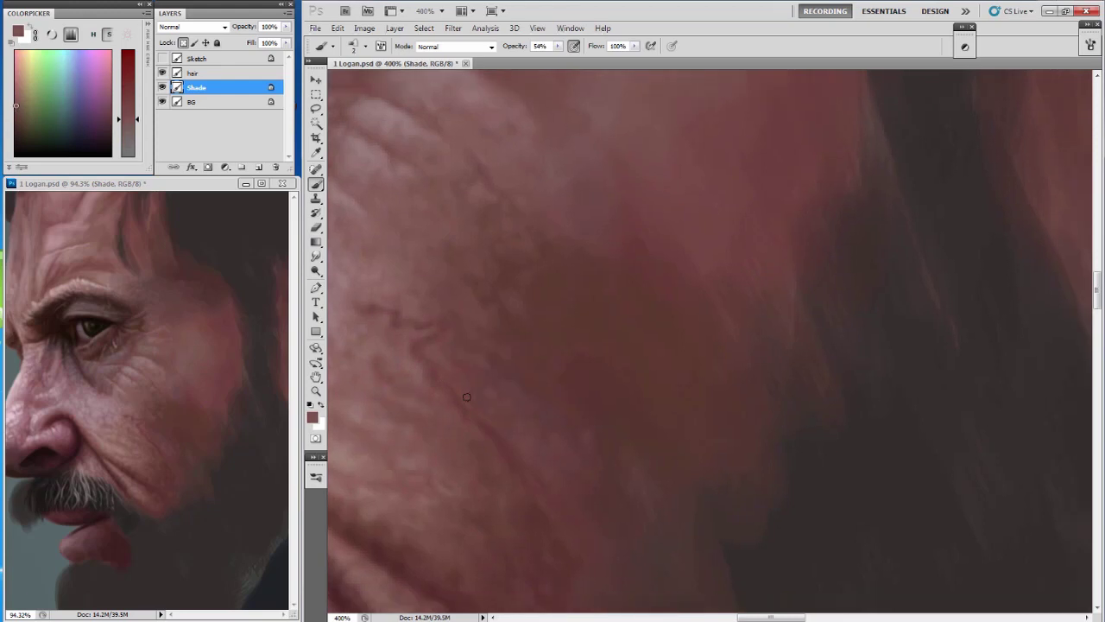
left_click_drag(563, 277, 506, 320)
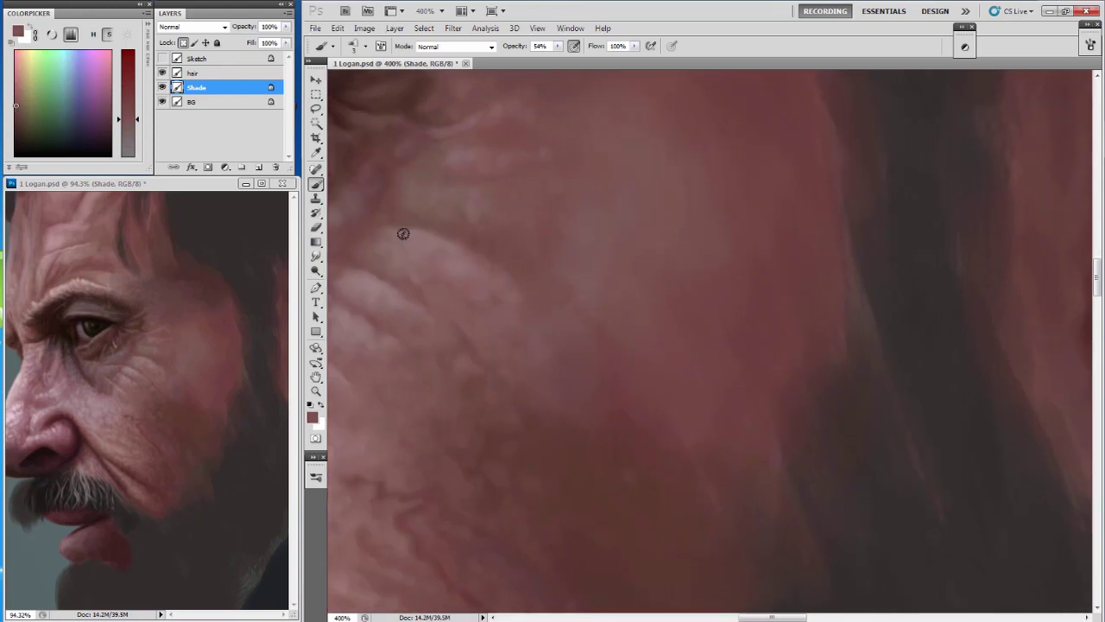
mouse_move(403, 233)
left_mouse_down()
mouse_move(611, 234)
mouse_move(605, 198)
left_mouse_up()
Sample skin tones beside the eye and temple with the brush reduced from 6 to 3.
left_click(662, 253, "alt")
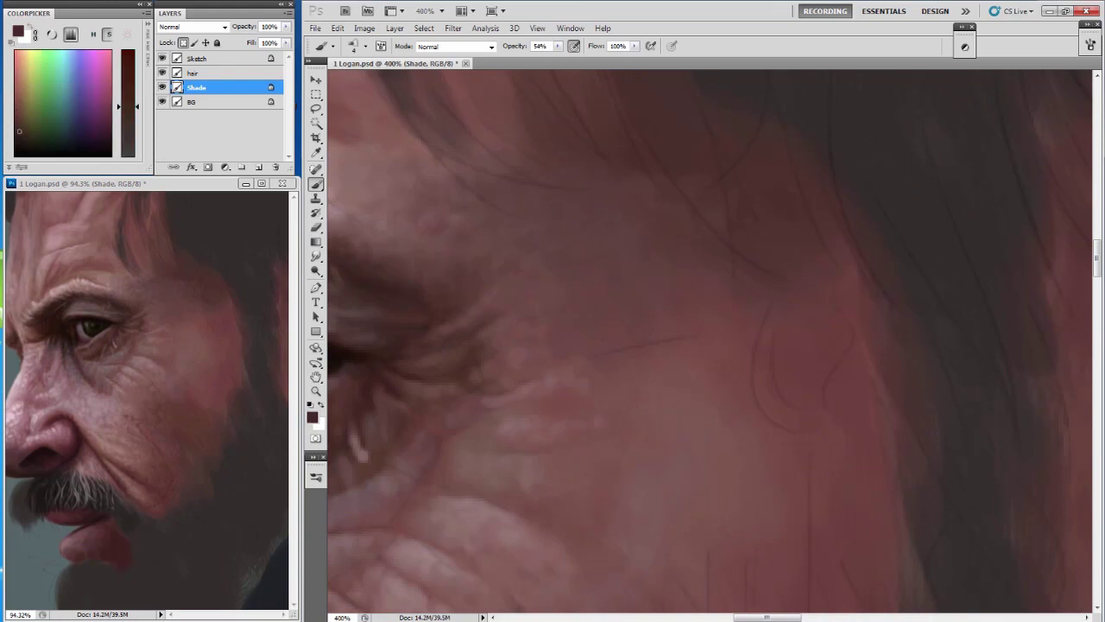
left_click(696, 207, "alt")
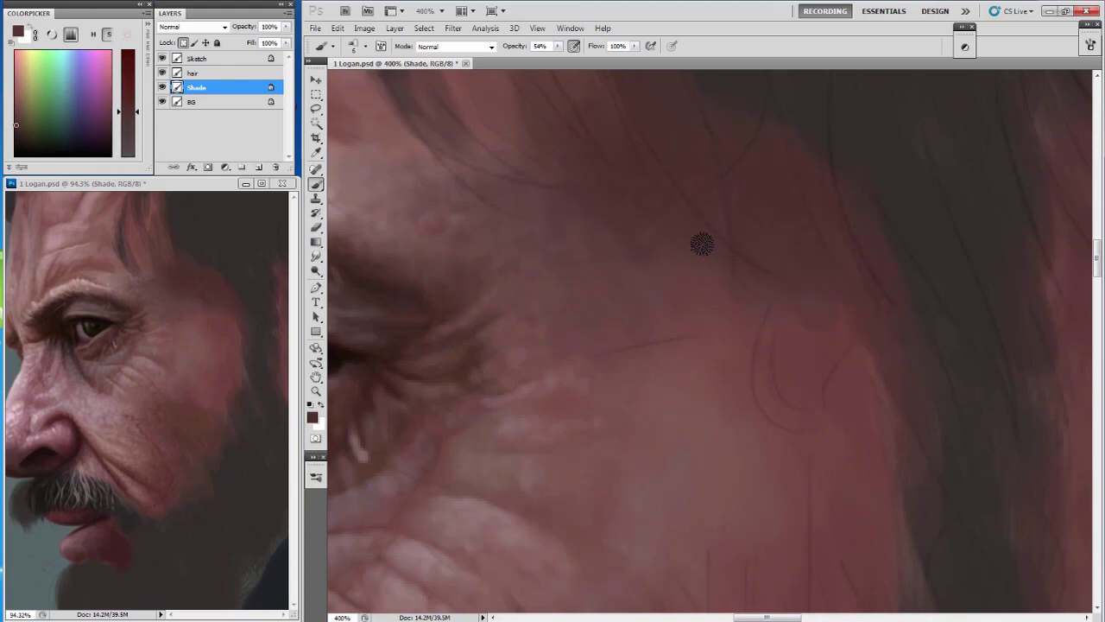
key("bracketleft")
key("bracketleft")
key("bracketleft")
left_click(592, 310, "alt")
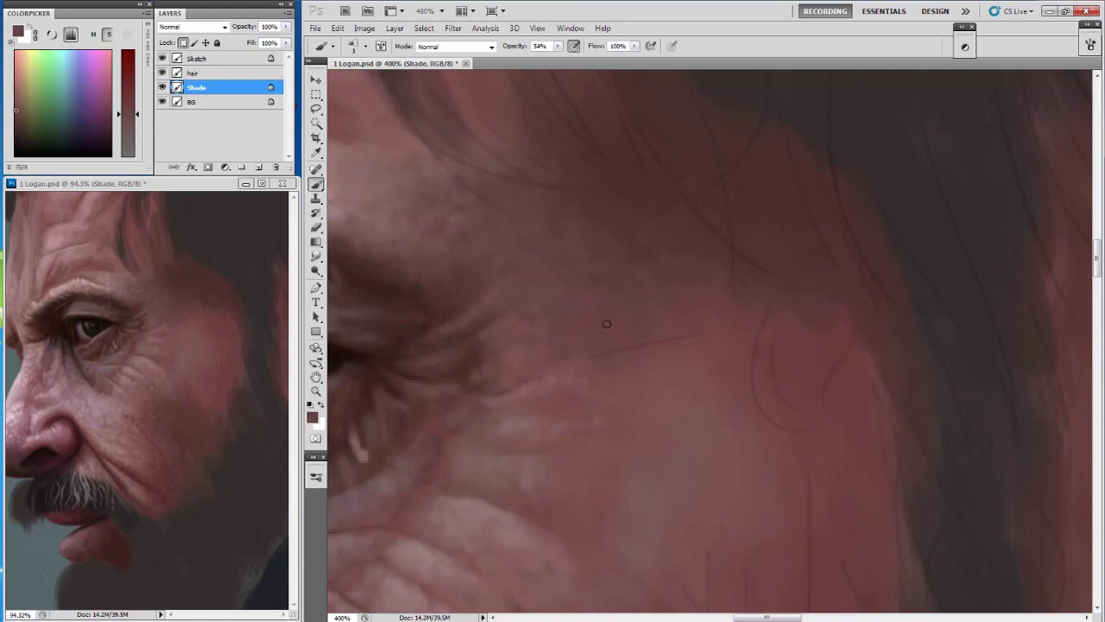
left_click(537, 342, "alt")
left_click(496, 335, "alt")
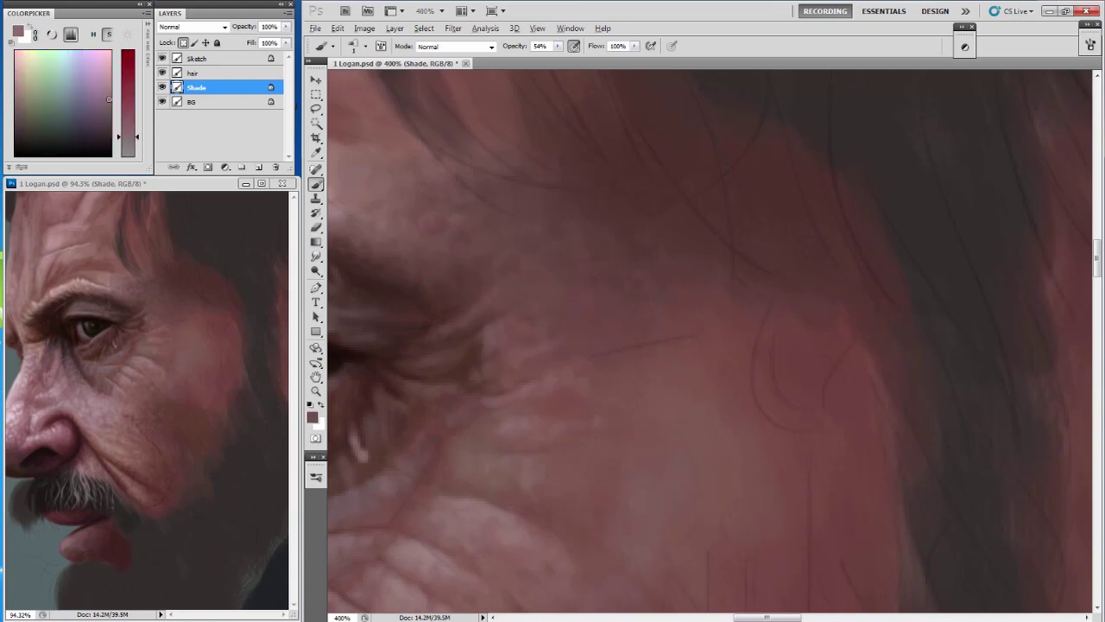
Toggle the Sketch layer's visibility and resample darker and lighter face tones.
left_click(162, 58)
left_click(509, 356, "alt")
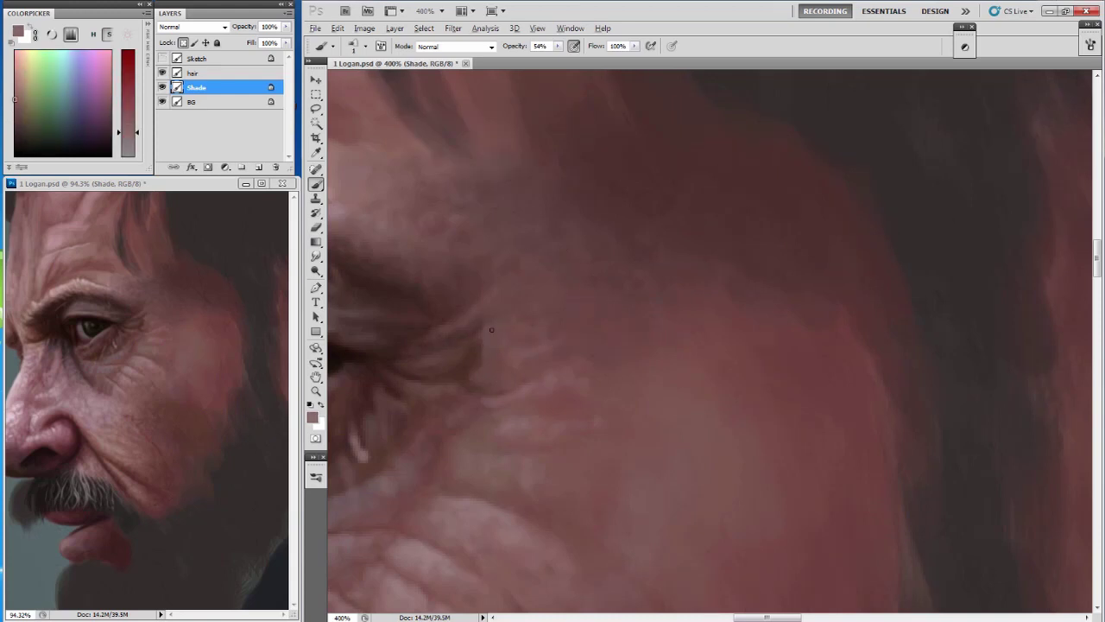
left_click(471, 303, "alt")
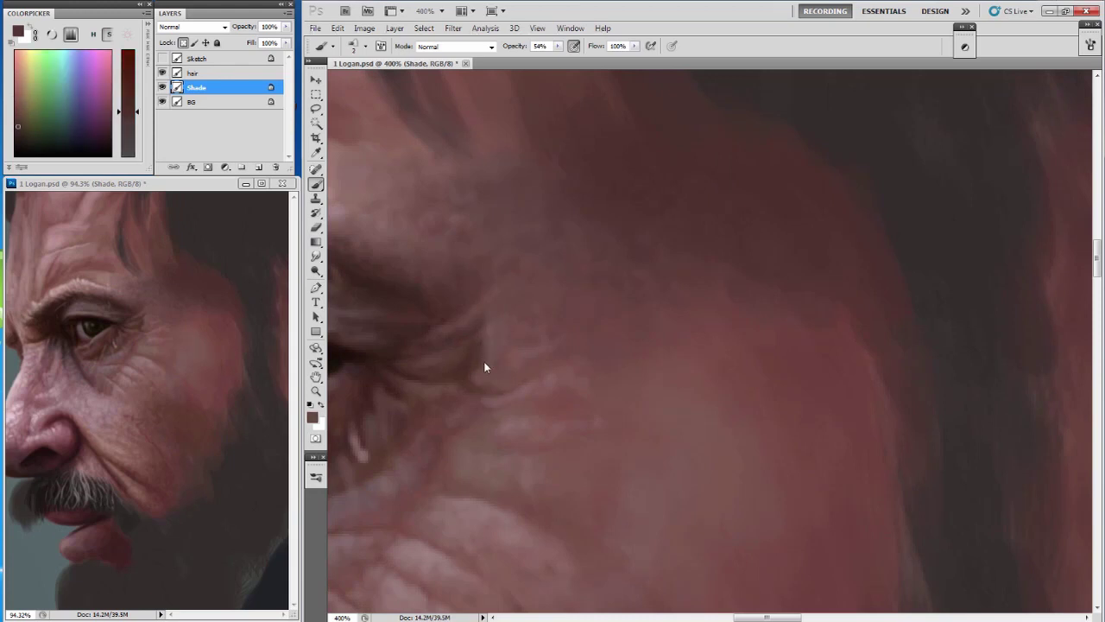
left_click(536, 343, "alt")
left_click(529, 328, "alt")
left_click(530, 325, "alt")
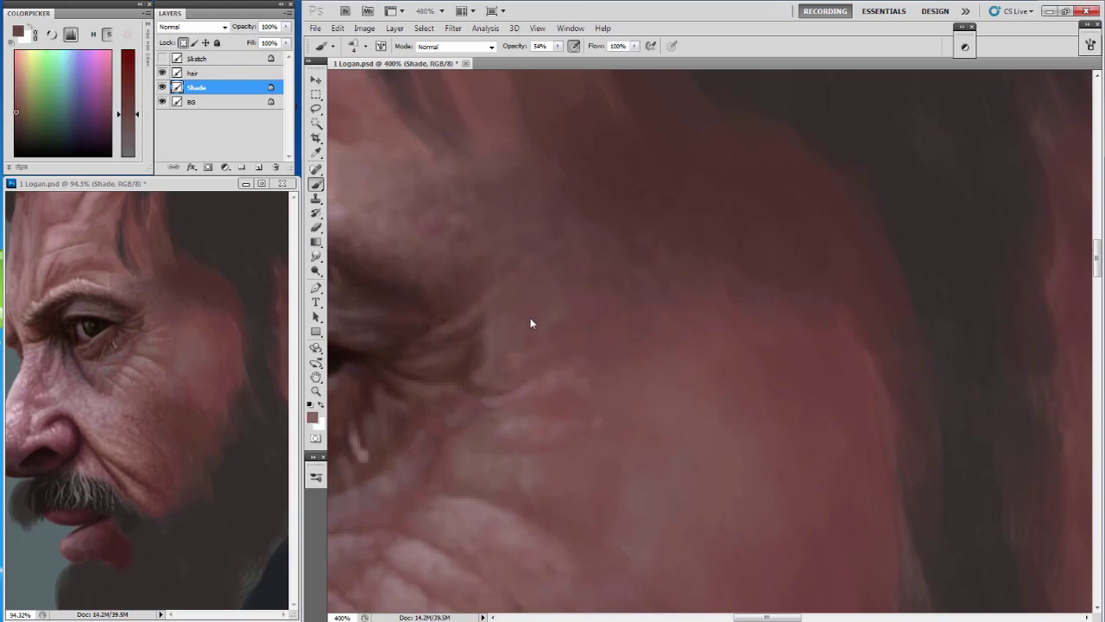
left_click(563, 329, "alt")
left_click(487, 328, "alt")
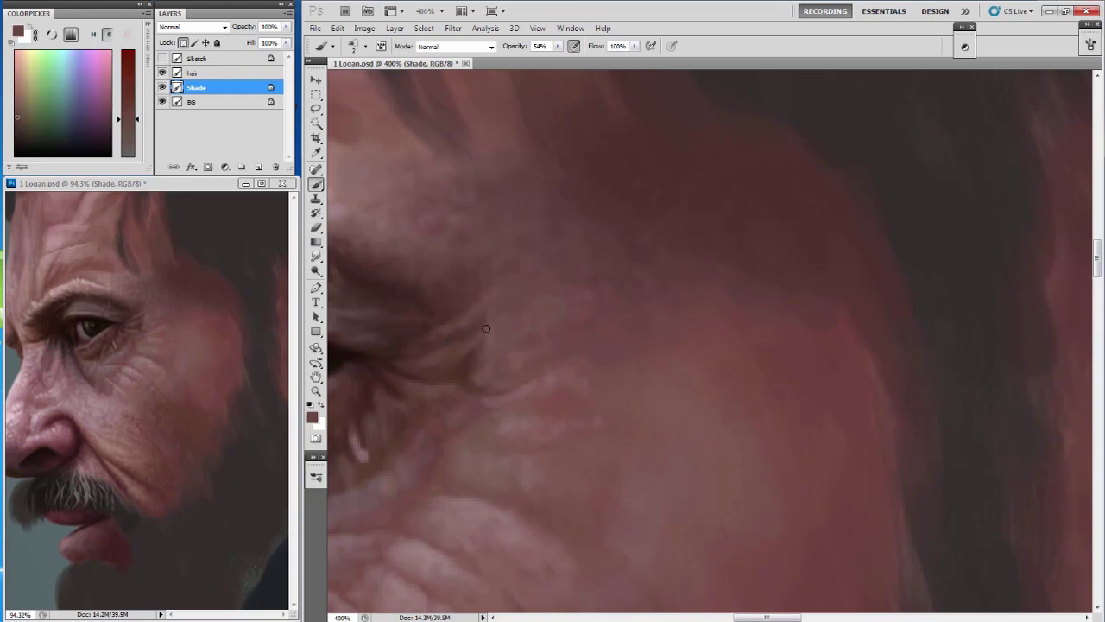
Sample darker and light pink tones across the temple and lower face.
left_click_drag(457, 386, 406, 351)
left_click(554, 319, "alt")
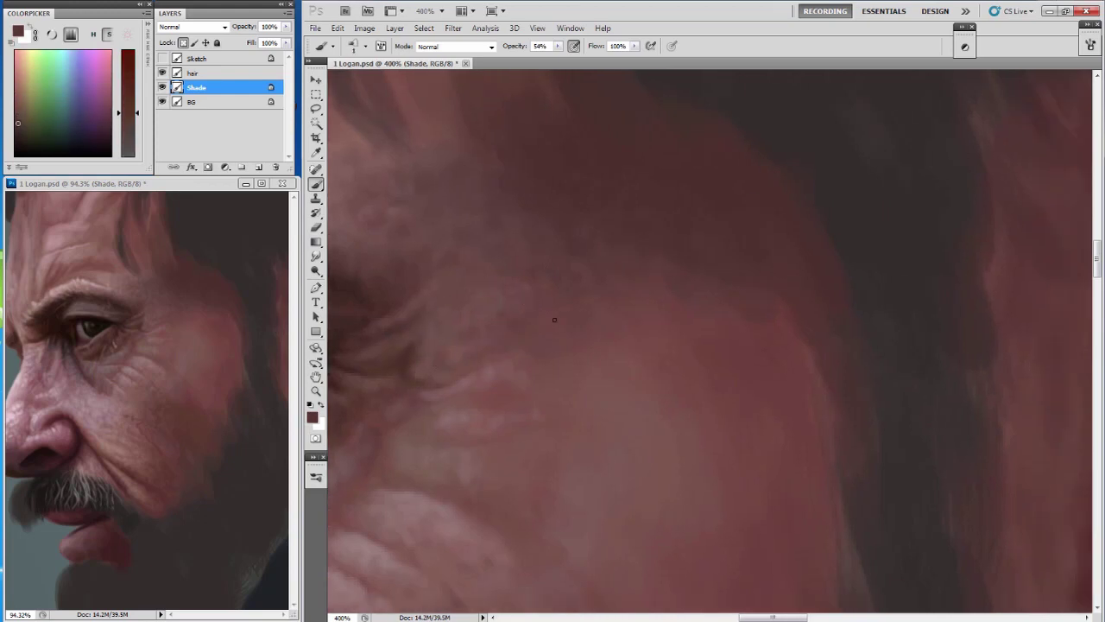
left_click(540, 254, "alt")
mouse_move(533, 372)
left_mouse_down()
mouse_move(533, 323)
mouse_move(517, 314)
left_mouse_up()
left_click(491, 322, "alt")
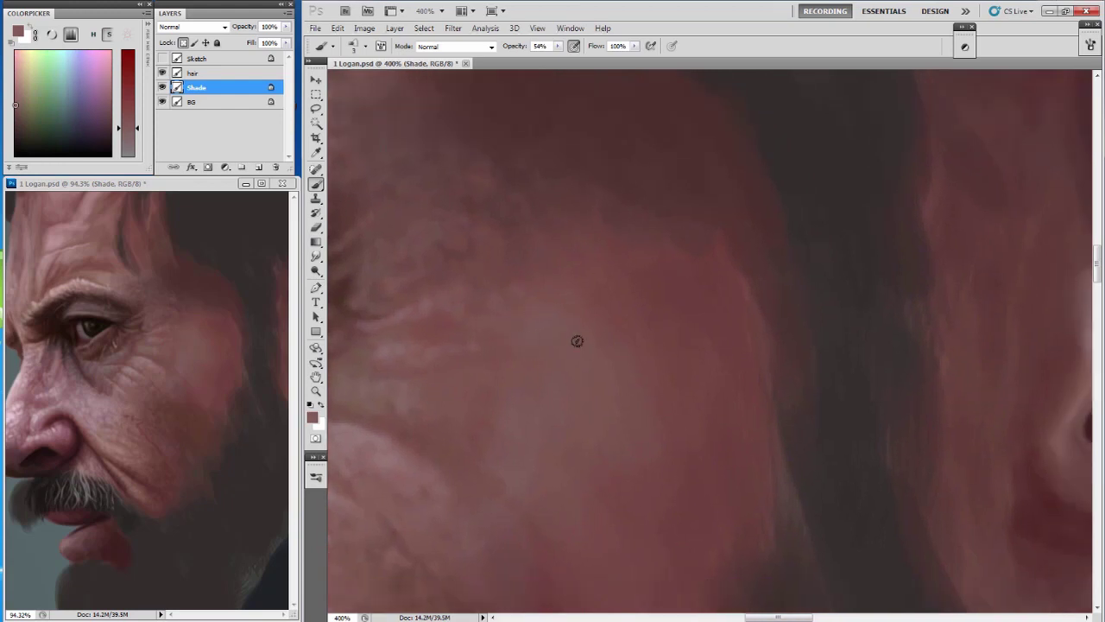
left_click(586, 309, "alt")
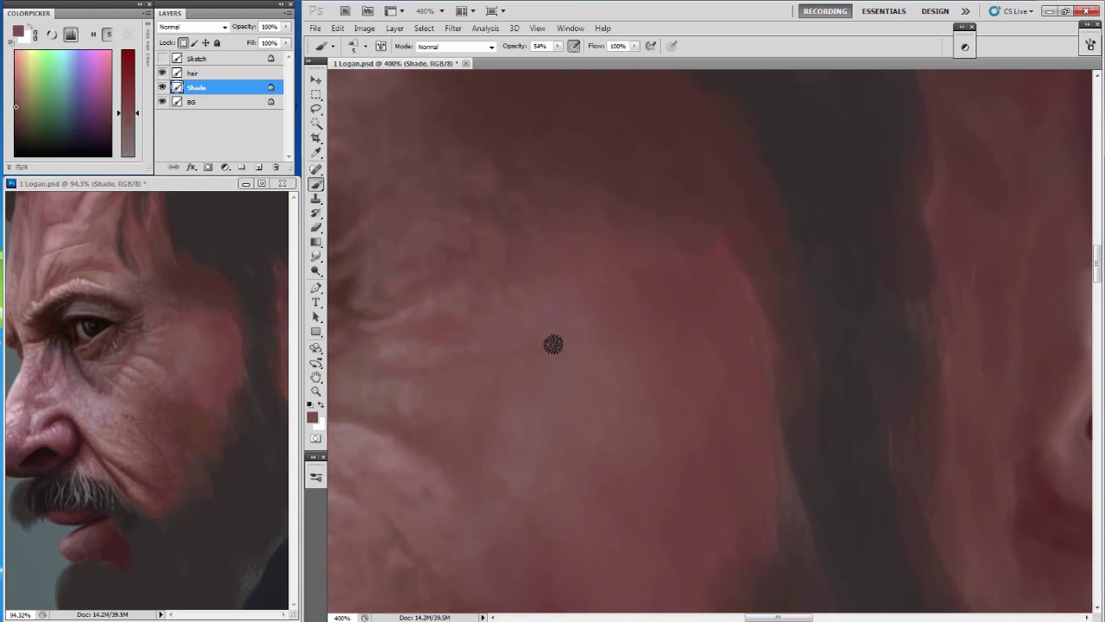
scroll(564, 345, "down", 1)
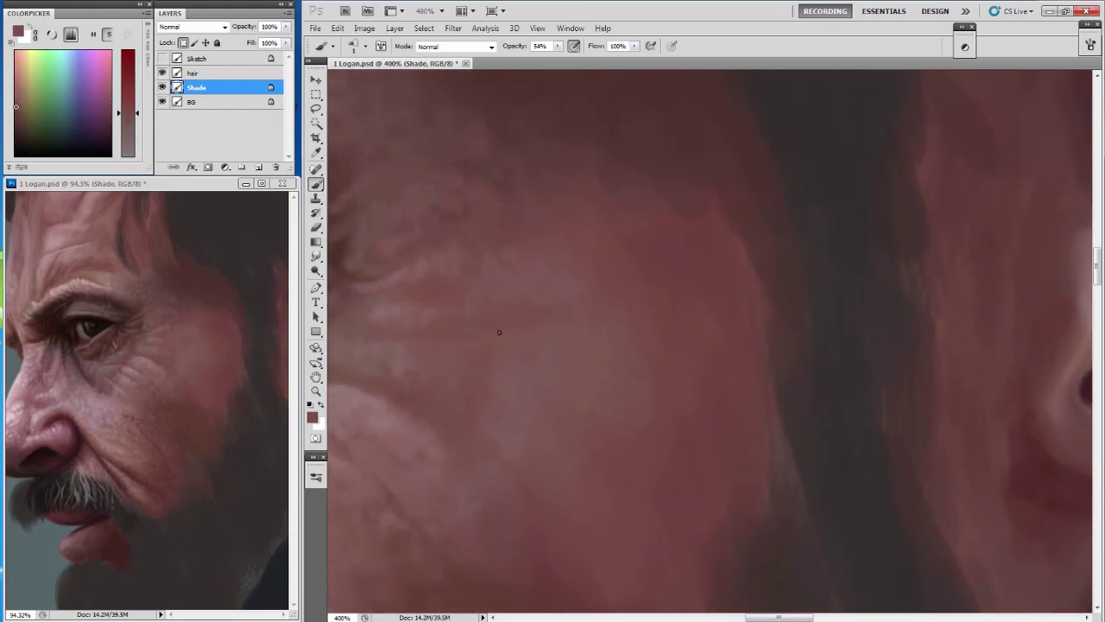
Sample darker and light pink cheek tones, enlarging the brush to size 3.
left_click(702, 385, "alt")
key("bracketright")
left_click(497, 290, "alt")
left_click(634, 331, "alt")
key("bracketright")
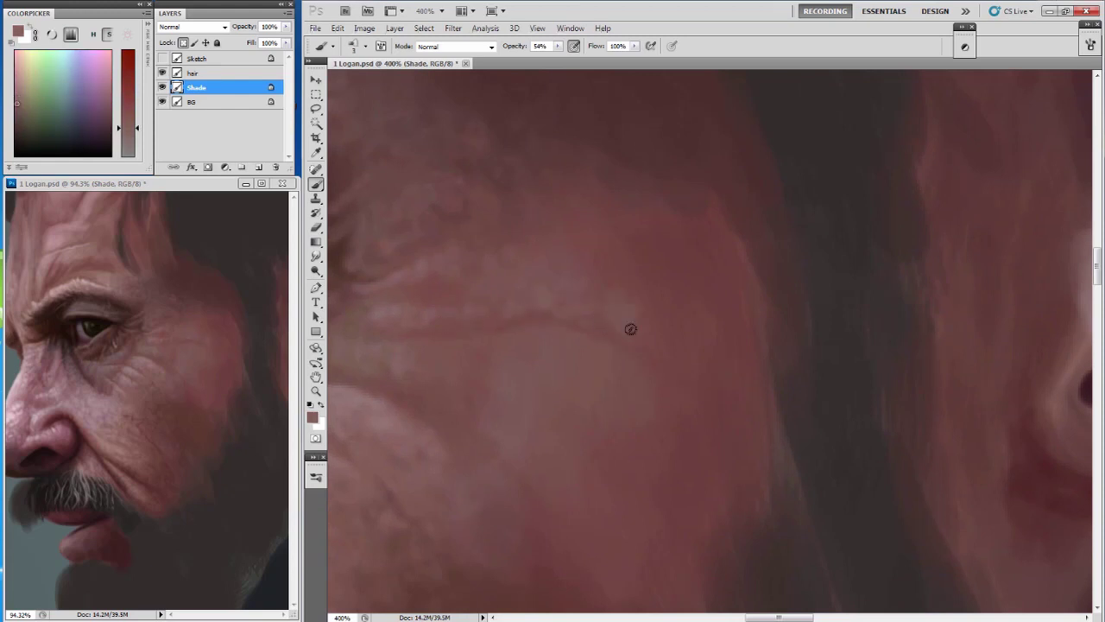
left_click(446, 300, "alt")
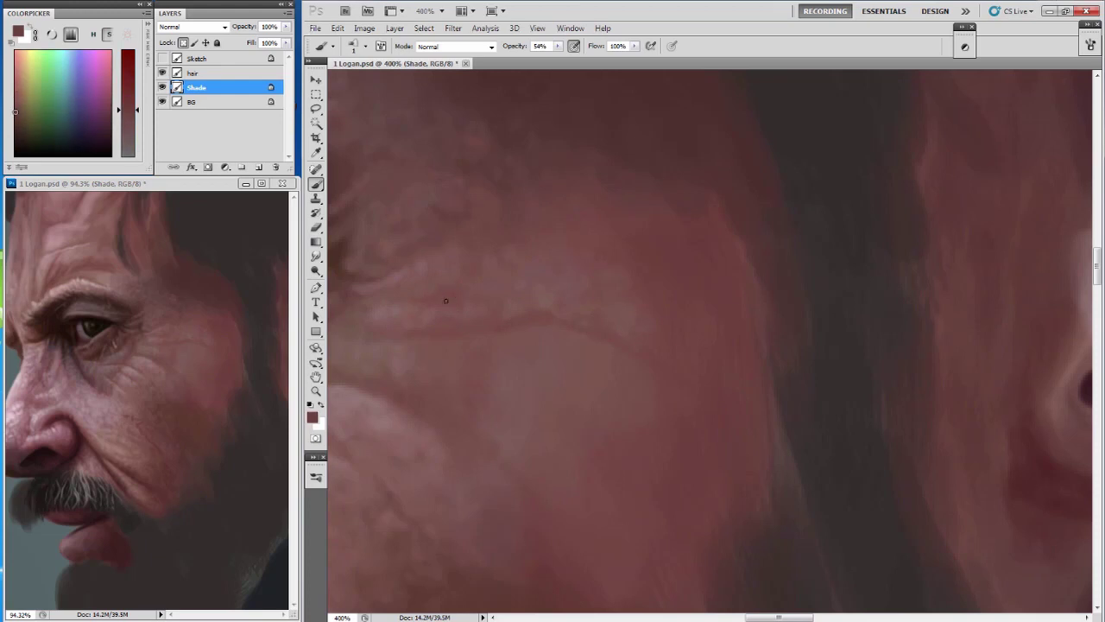
left_click(417, 291, "alt")
left_click(529, 285, "alt")
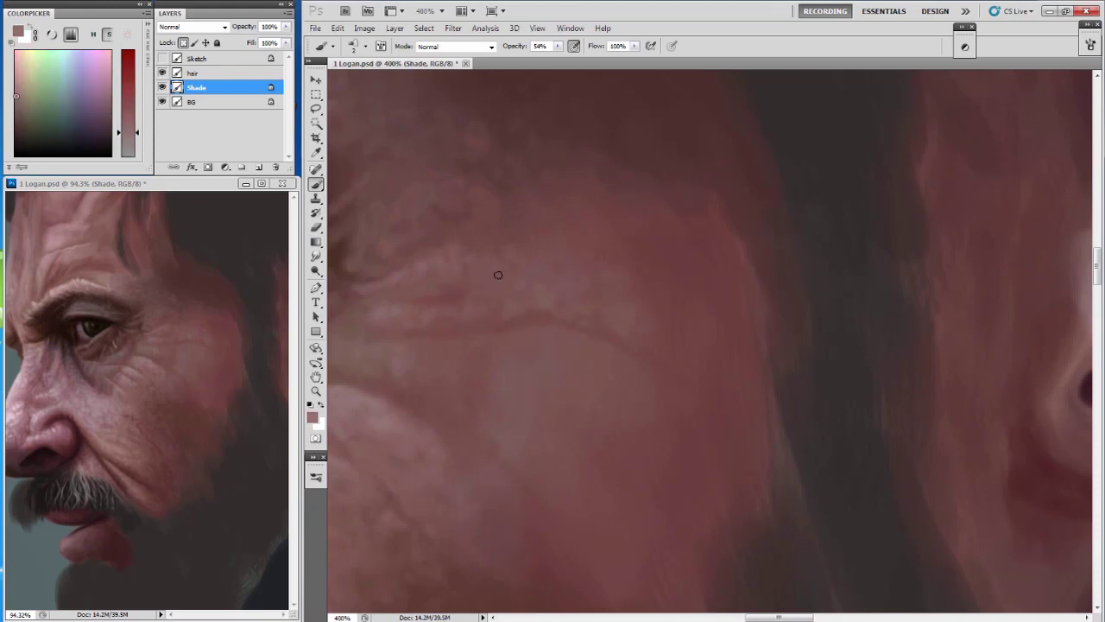
Paint a dark stroke near the temple hairline.
mouse_move(497, 275)
left_mouse_down()
mouse_move(475, 239)
mouse_move(568, 259)
left_mouse_up()
left_click(540, 254, "alt")
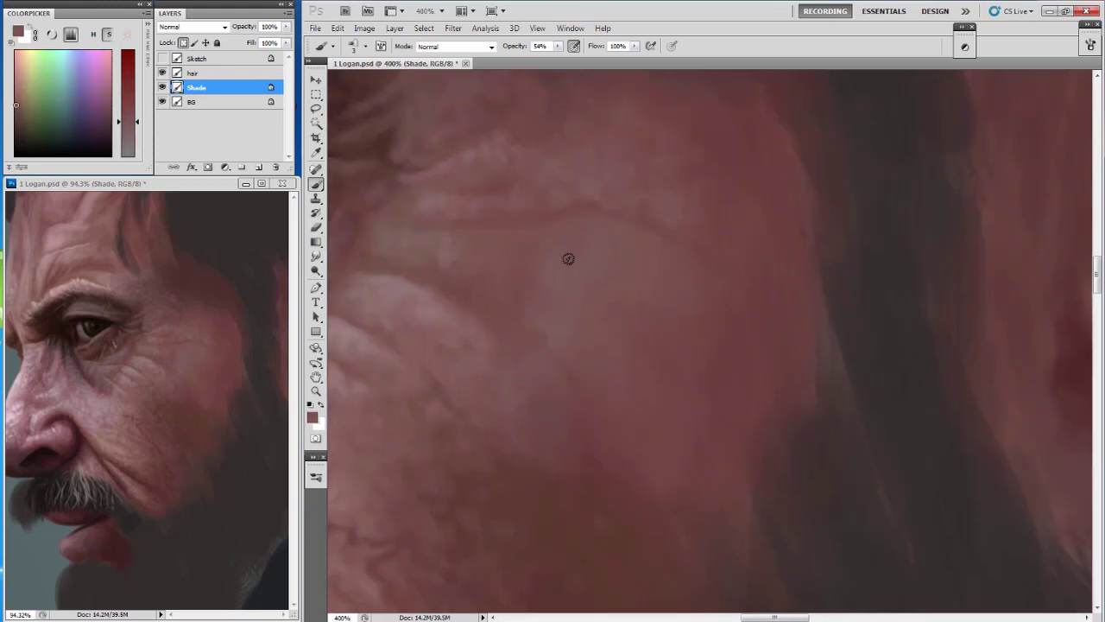
mouse_move(527, 103)
left_mouse_down()
mouse_move(556, 234)
mouse_move(642, 249)
left_mouse_up()
left_click(599, 230, "alt")
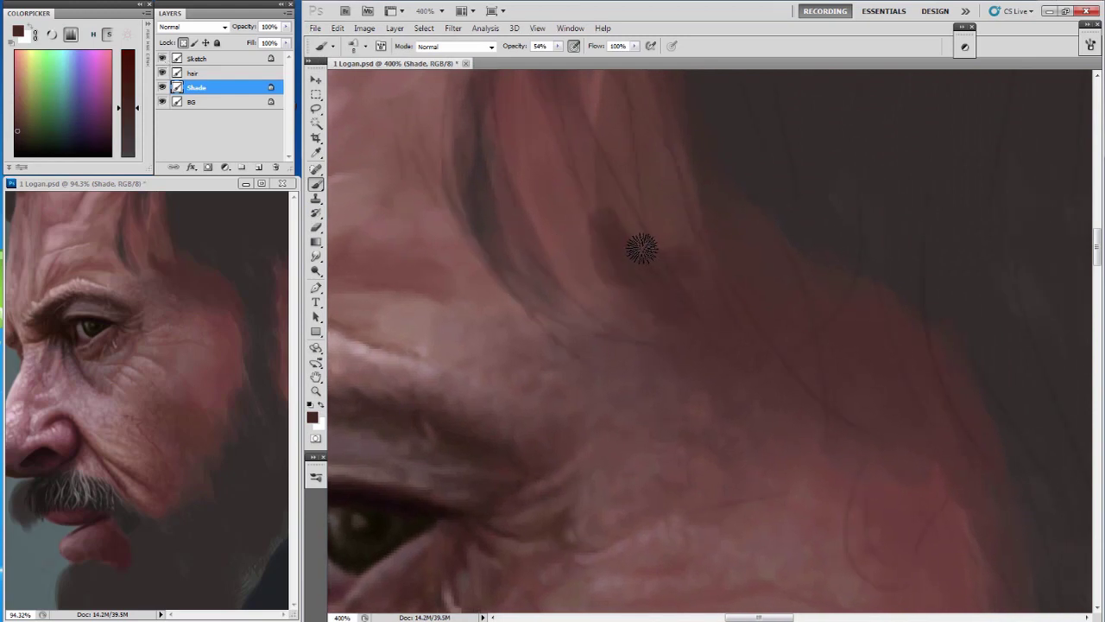
Darken the hair strands above the temple and deepen the shadow under the hair mass.
left_click_drag(616, 184, 662, 217)
left_click_drag(682, 95, 605, 199)
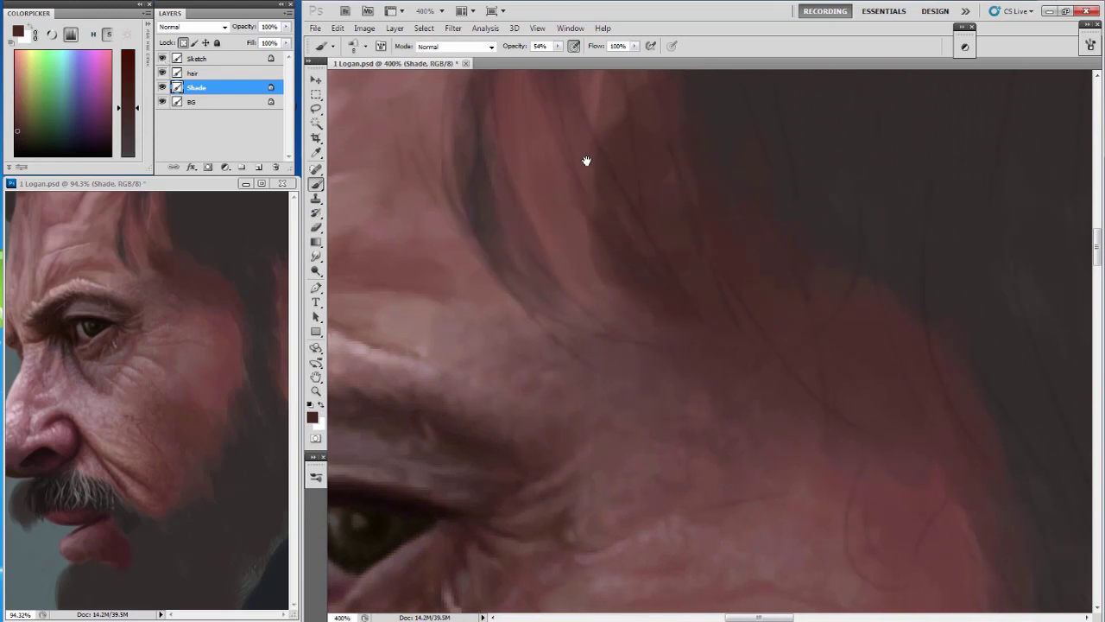
left_click_drag(586, 161, 588, 171)
left_click_drag(492, 157, 526, 234)
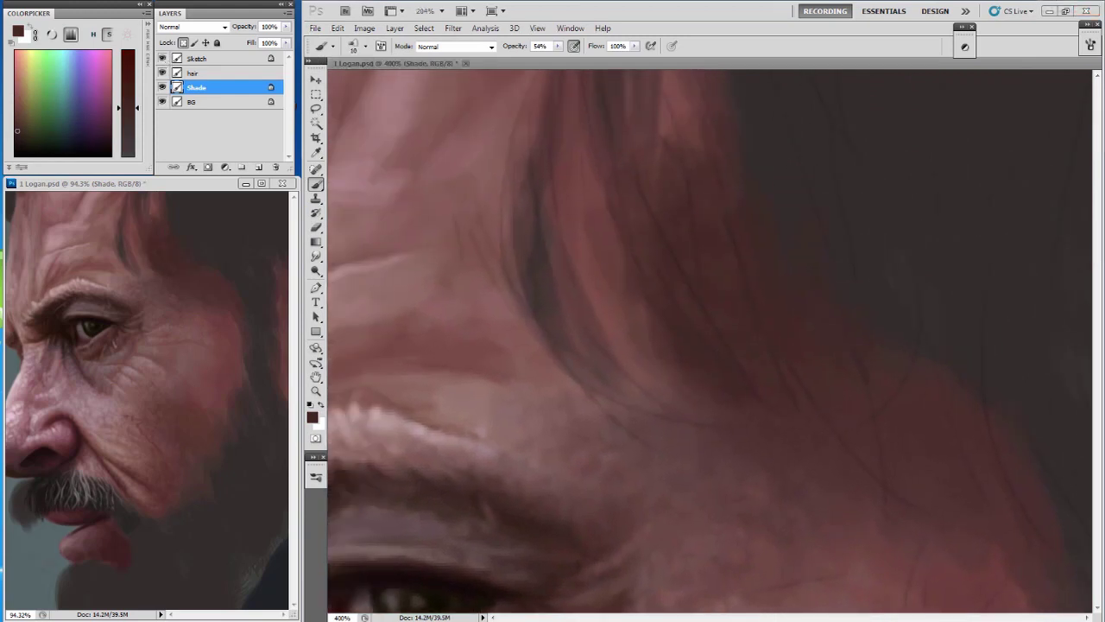
mouse_move(565, 170)
left_mouse_down()
mouse_move(546, 213)
mouse_move(595, 217)
left_mouse_up()
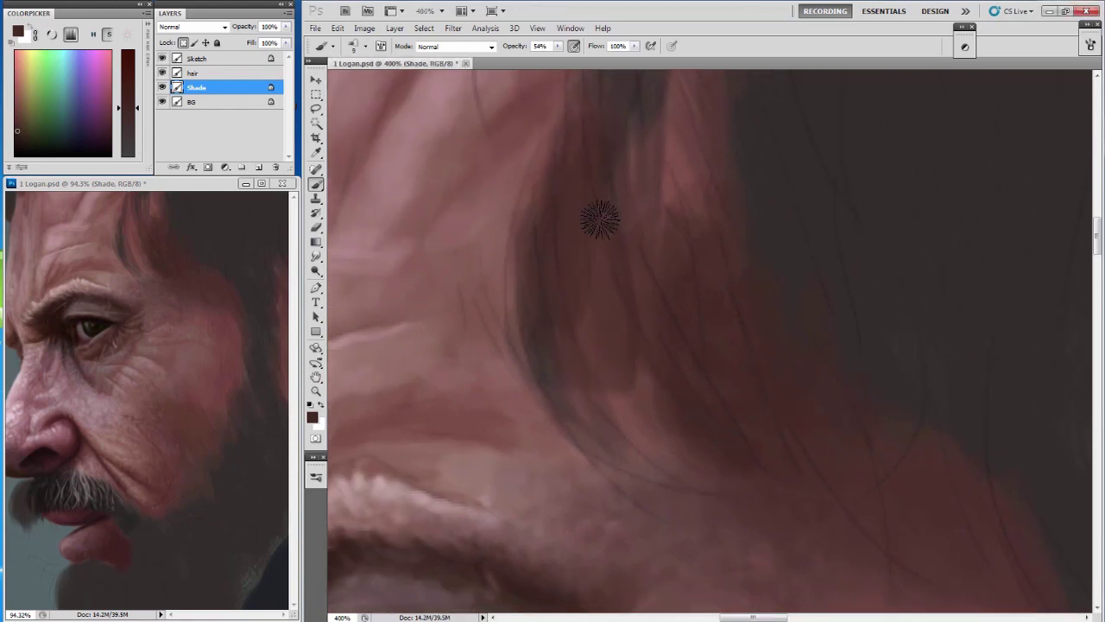
mouse_move(544, 371)
left_mouse_down()
mouse_move(622, 434)
mouse_move(669, 401)
left_mouse_up()
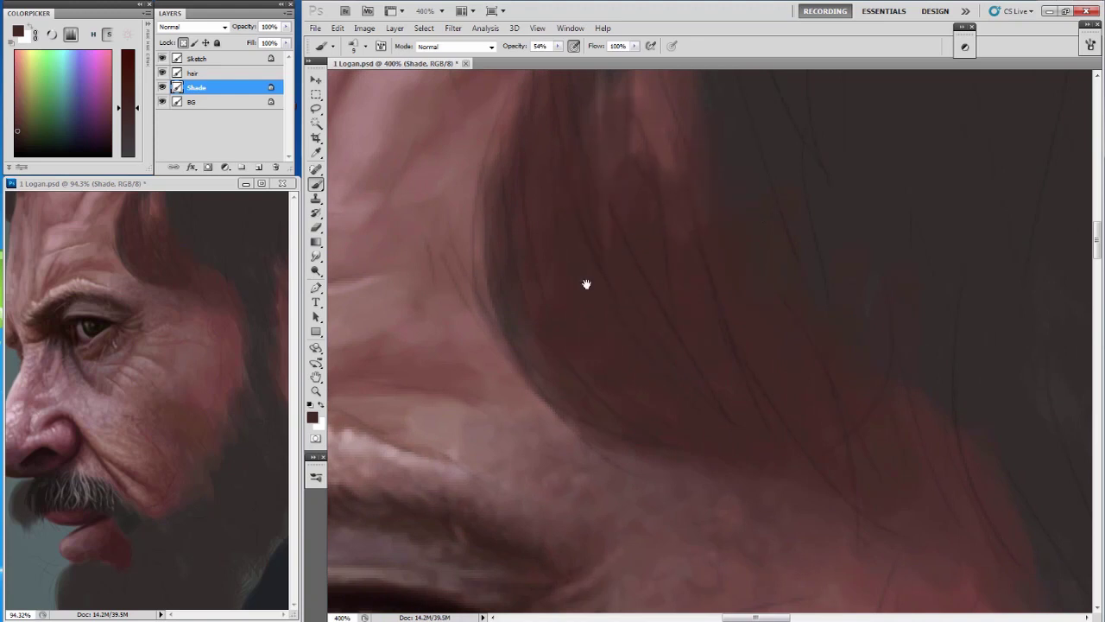
Paint lighter grey strokes along the hair edge using mauve sampled from the skin.
left_click_drag(585, 284, 595, 329)
left_click(495, 294, "alt")
left_click_drag(508, 181, 521, 393)
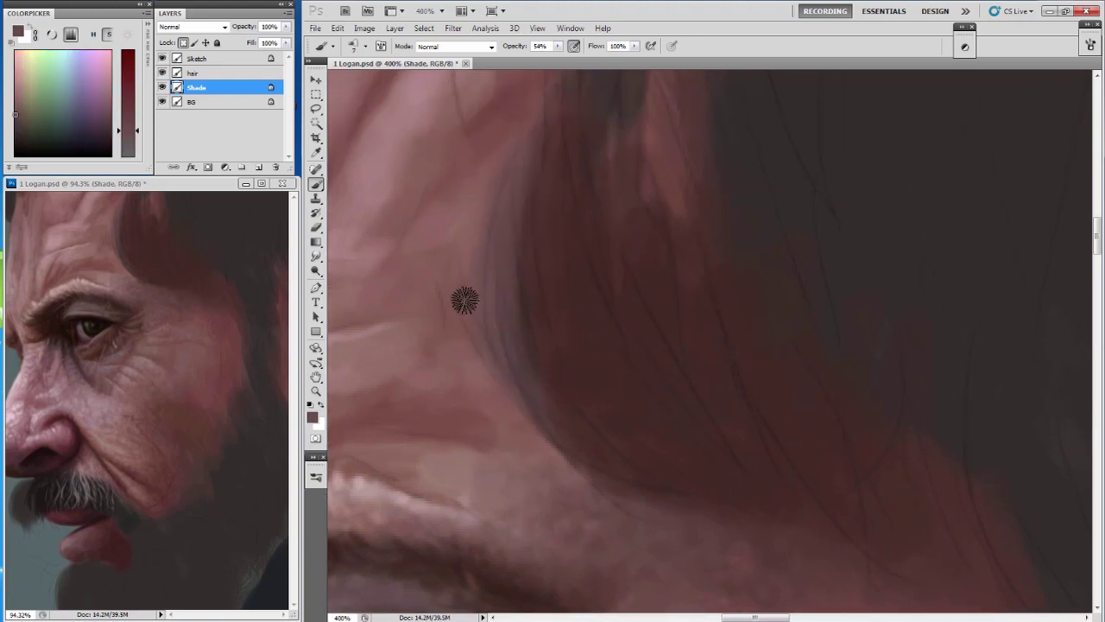
left_click_drag(465, 299, 565, 458)
left_click(493, 256, "alt")
left_click_drag(518, 414, 570, 464)
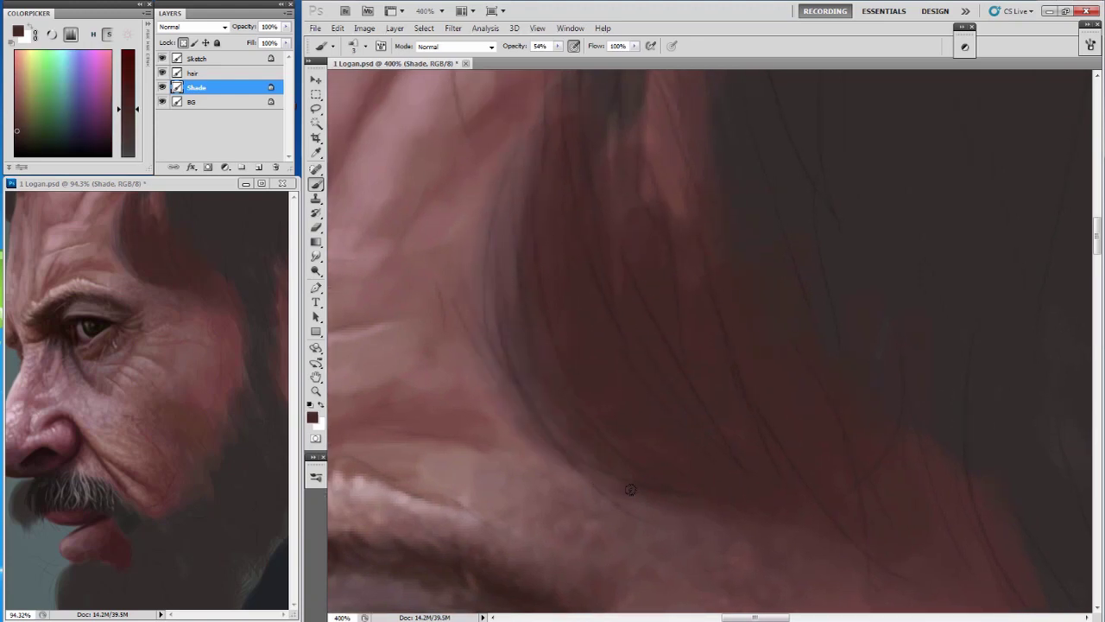
Add light mauve strokes on the skin just below the hair.
left_click(427, 474, "alt")
left_click(427, 474, "alt")
left_click_drag(475, 459, 544, 487)
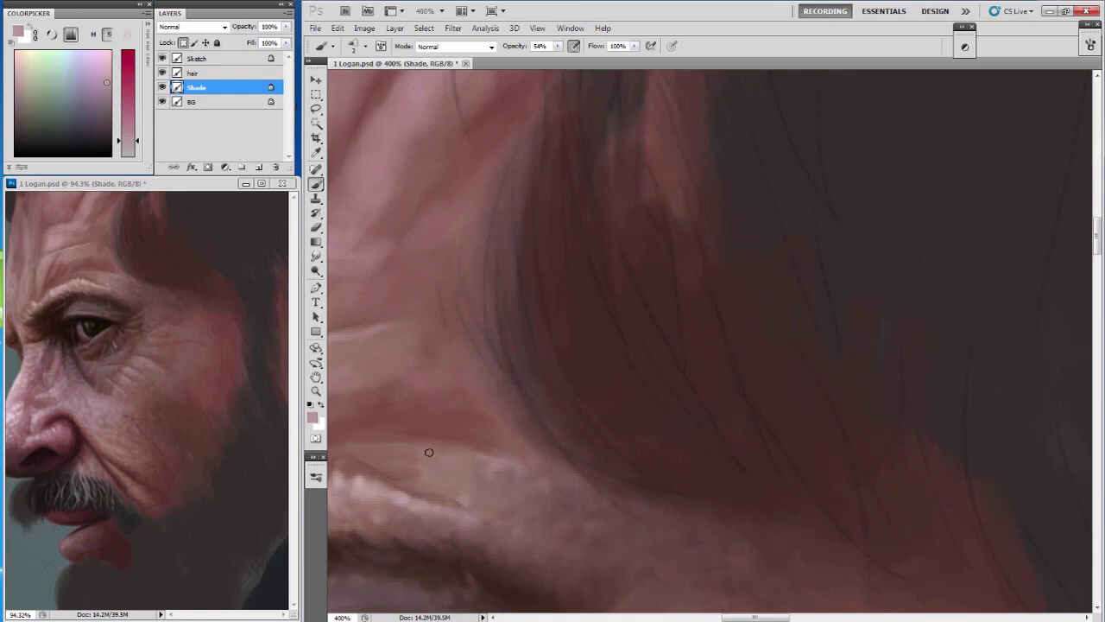
left_click_drag(428, 451, 486, 508)
Sample darker skin mauves and a dark hair colour, zoom out to 300%, and switch to the hair layer.
left_click(402, 328, "alt")
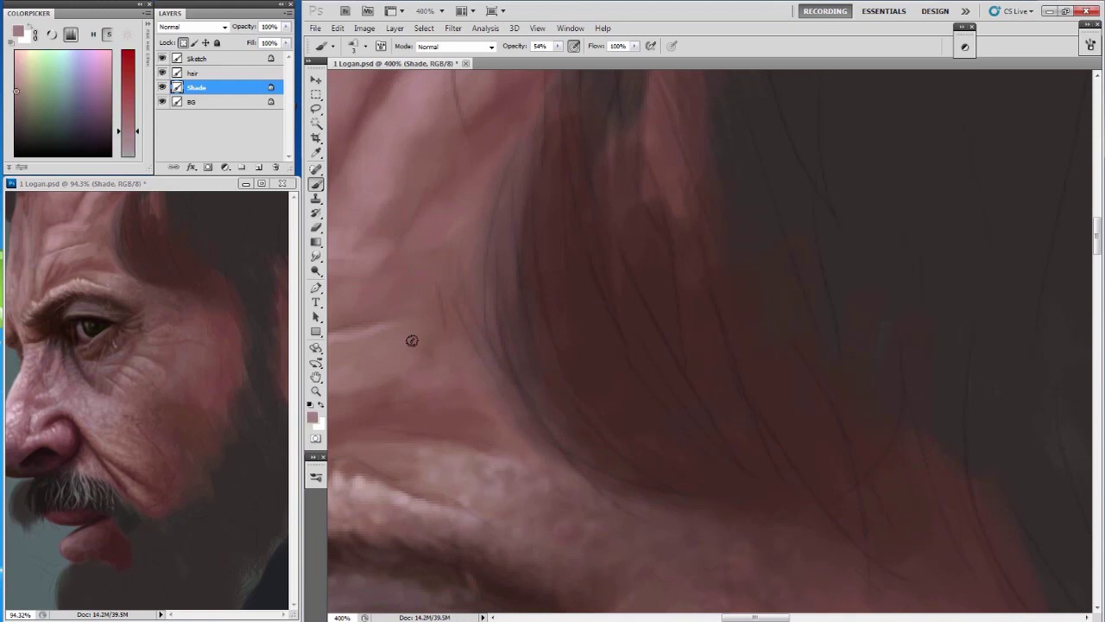
left_click(464, 434, "alt")
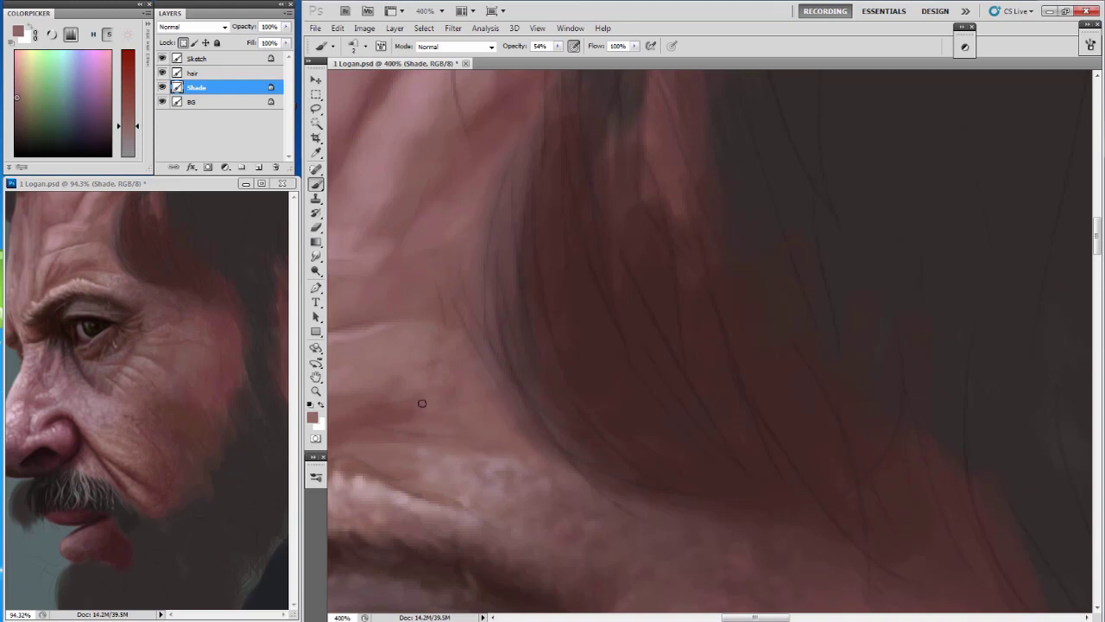
left_click(428, 460, "alt")
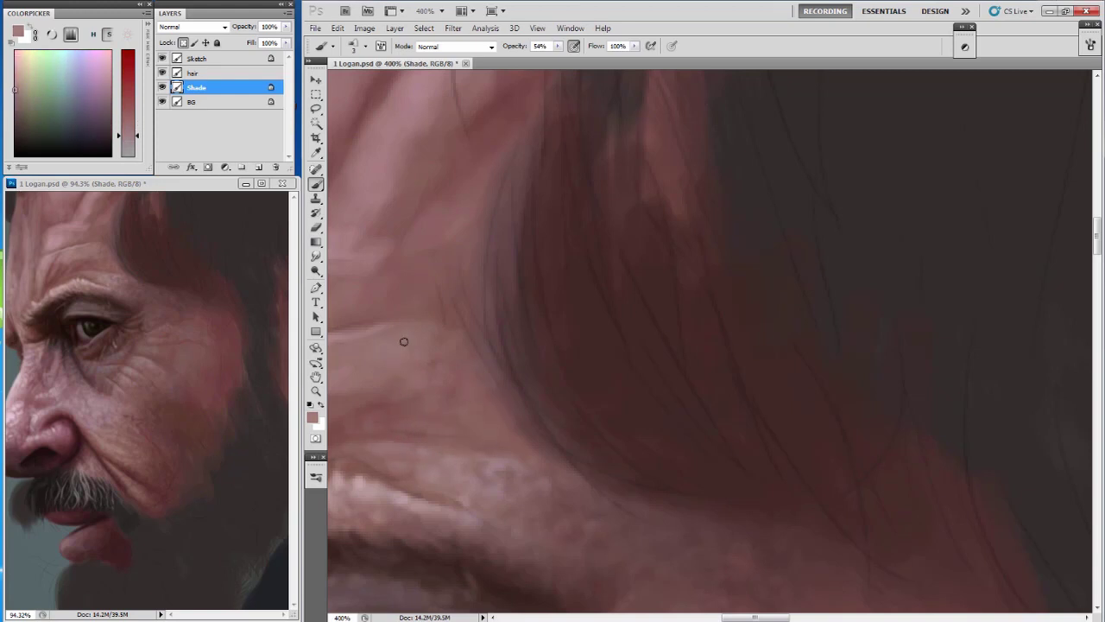
left_click(376, 500, "alt")
left_click(386, 399, "alt")
left_click(414, 402, "alt")
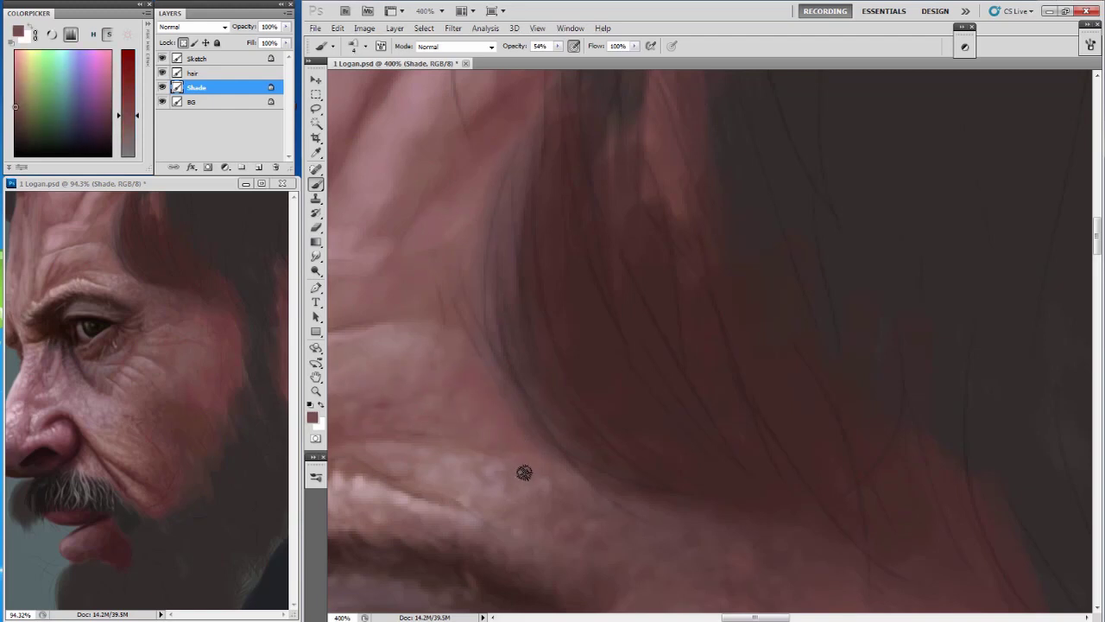
left_click(604, 371, "alt")
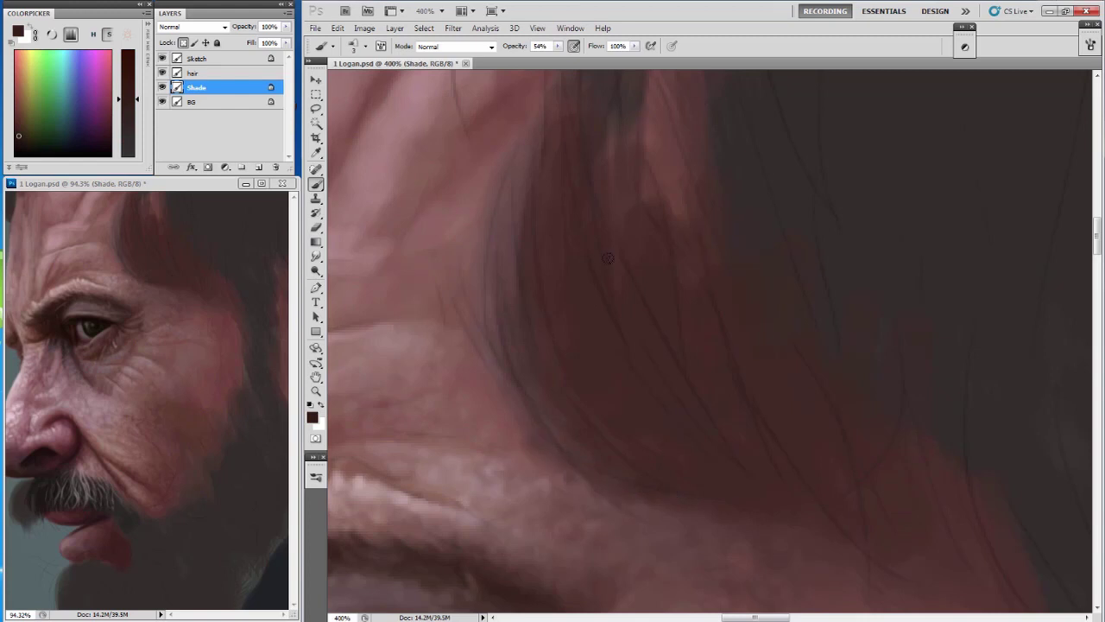
key("ctrl+minus")
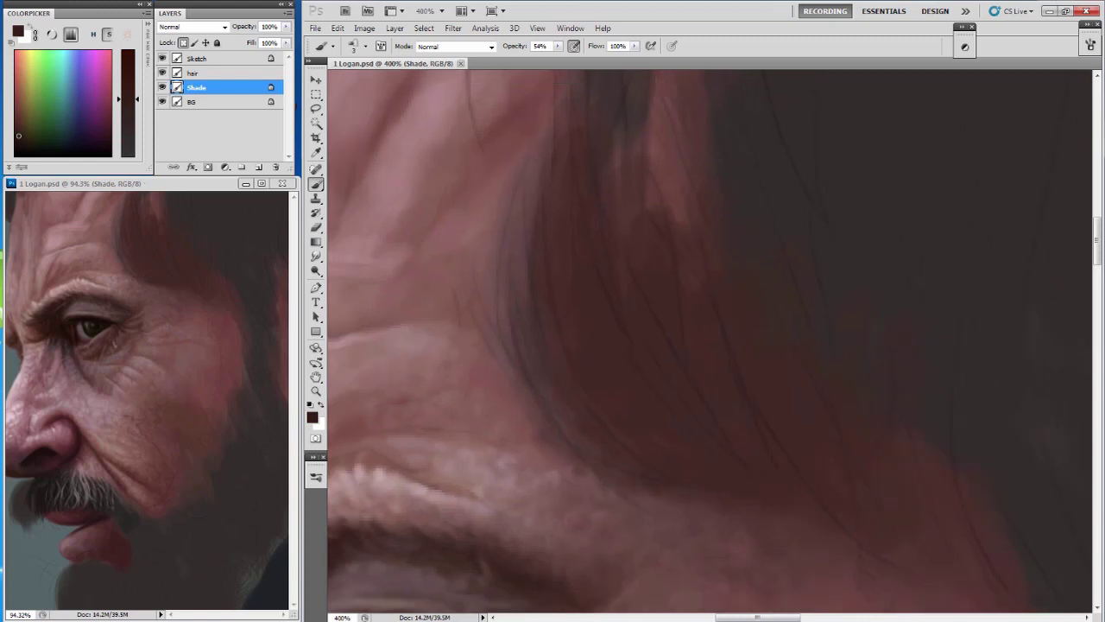
key("alt+bracketright")
left_click_drag(549, 222, 506, 223)
Darken a hair strand with a dark blue-grey.
left_click(573, 217, "alt")
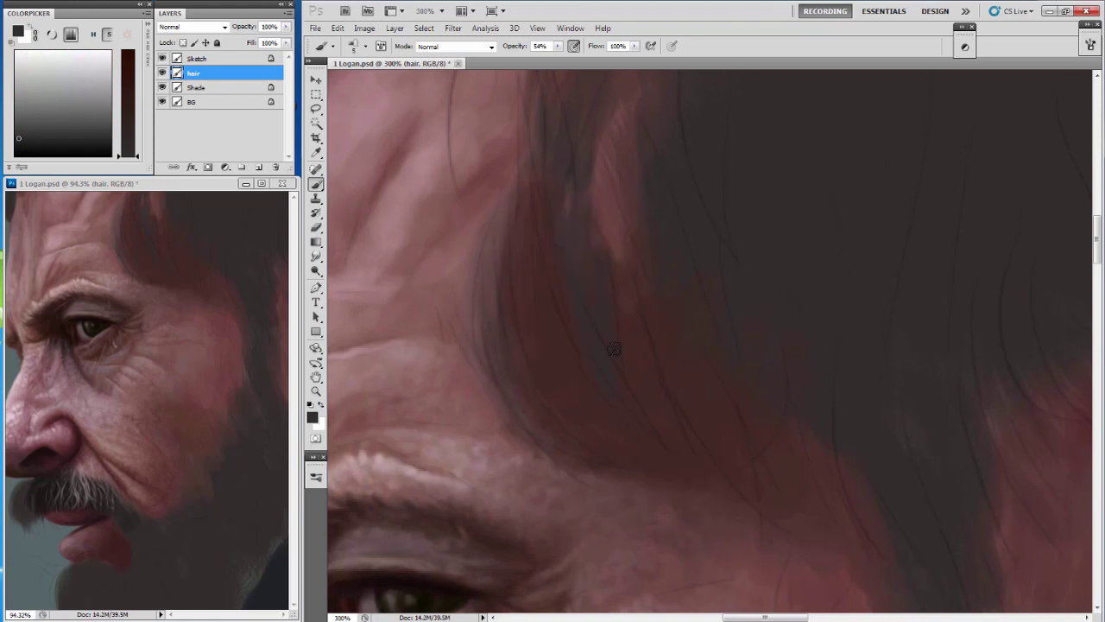
left_click_drag(584, 263, 563, 247)
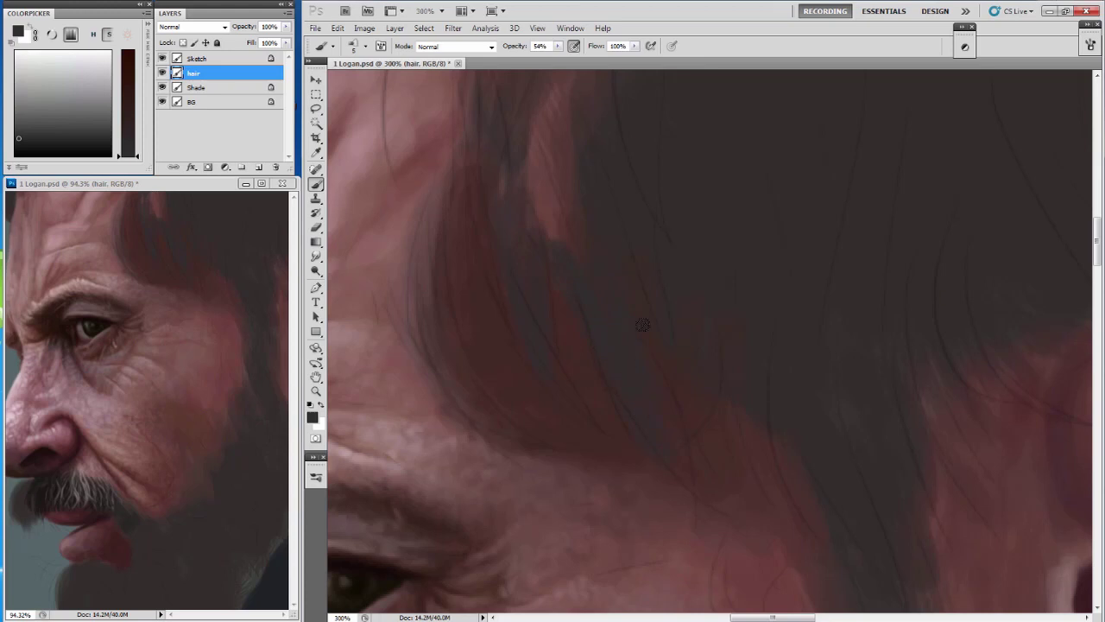
mouse_move(485, 279)
left_mouse_down()
mouse_move(533, 406)
mouse_move(501, 299)
mouse_move(575, 419)
left_mouse_up()
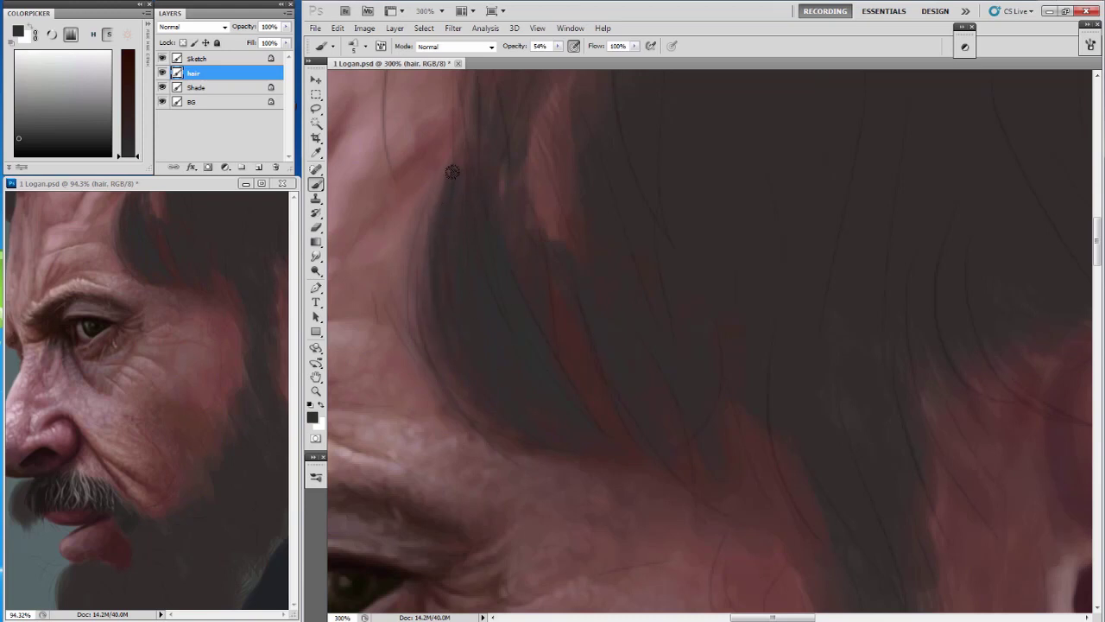
mouse_move(424, 217)
left_mouse_down()
mouse_move(461, 314)
mouse_move(444, 412)
left_mouse_up()
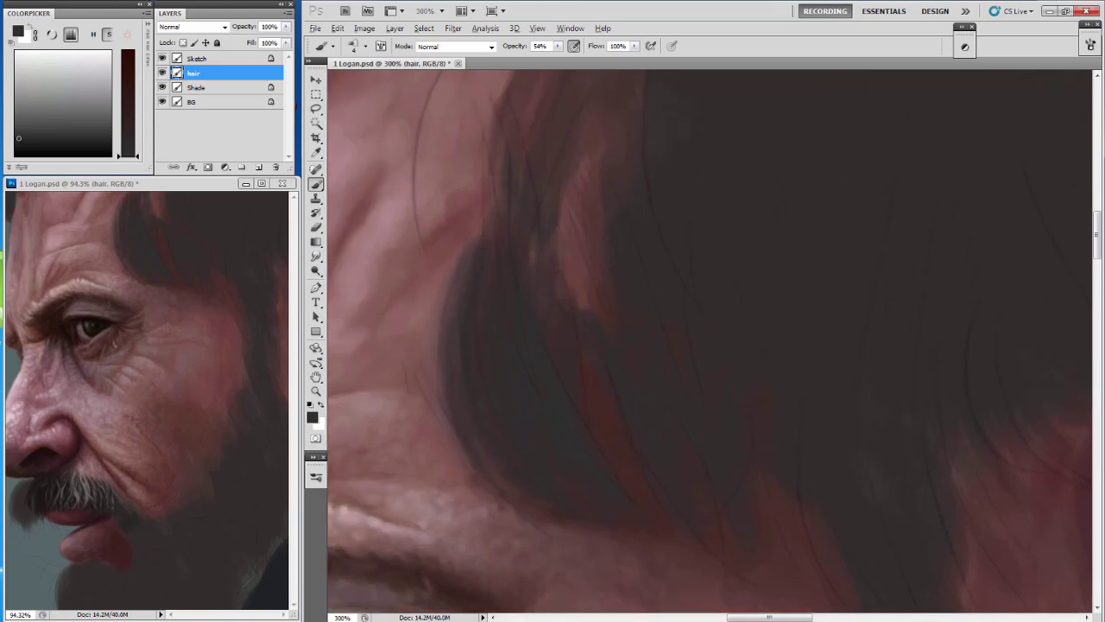
Paint a dark red-brown vertical hair strand and extend it downward.
left_click(555, 321, "alt")
mouse_move(555, 320)
left_mouse_down()
mouse_move(573, 197)
mouse_move(572, 296)
mouse_move(557, 210)
mouse_move(591, 337)
left_mouse_up()
mouse_move(604, 134)
left_mouse_down()
mouse_move(601, 349)
mouse_move(613, 341)
mouse_move(610, 206)
left_mouse_up()
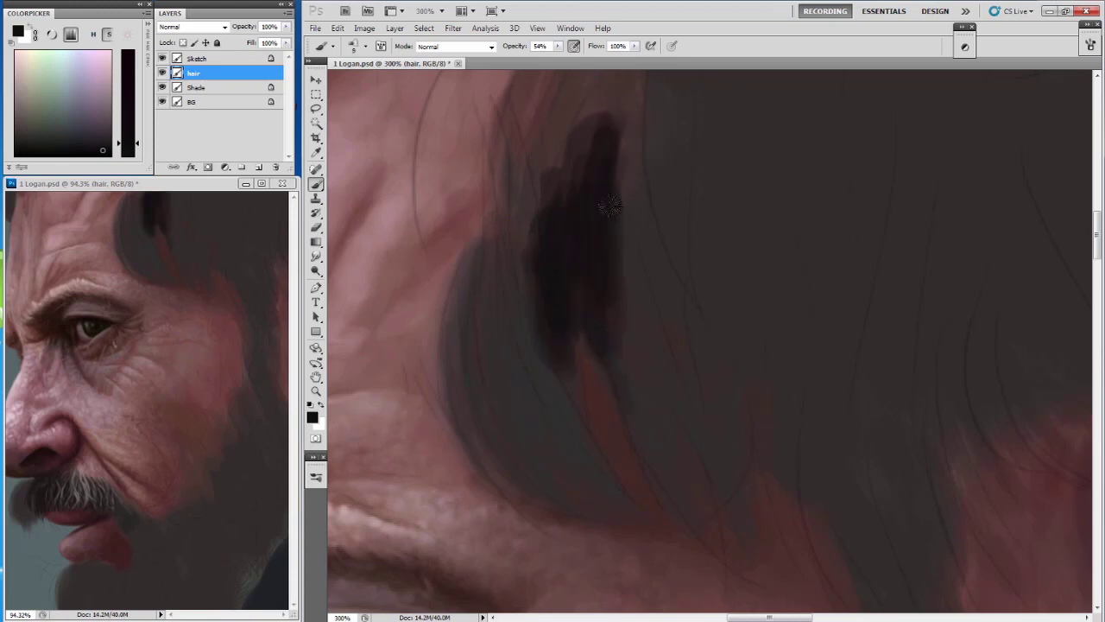
left_click_drag(618, 321, 665, 457)
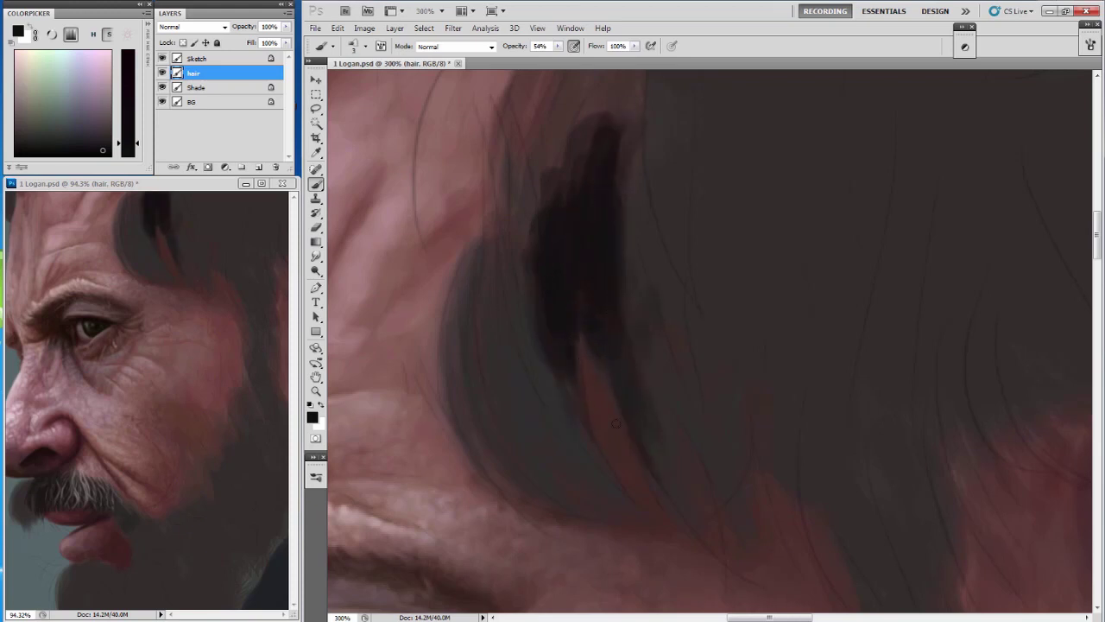
mouse_move(582, 342)
left_mouse_down()
mouse_move(600, 406)
mouse_move(557, 477)
left_mouse_up()
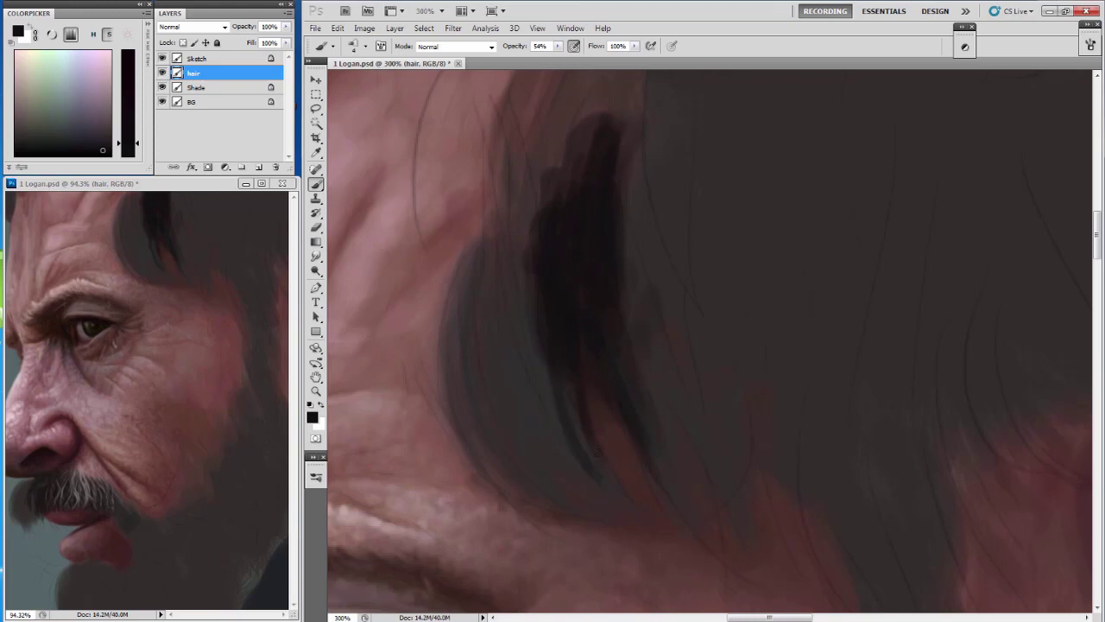
left_click_drag(530, 338, 558, 428)
left_click_drag(566, 391, 598, 463)
left_click_drag(508, 319, 551, 461)
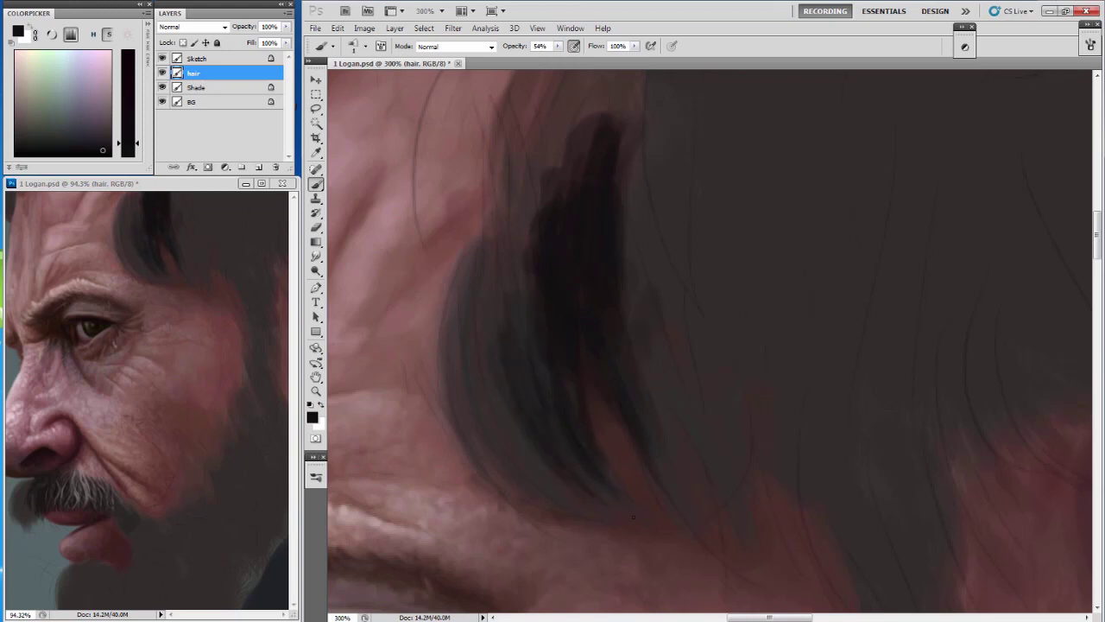
left_click_drag(482, 332, 546, 485)
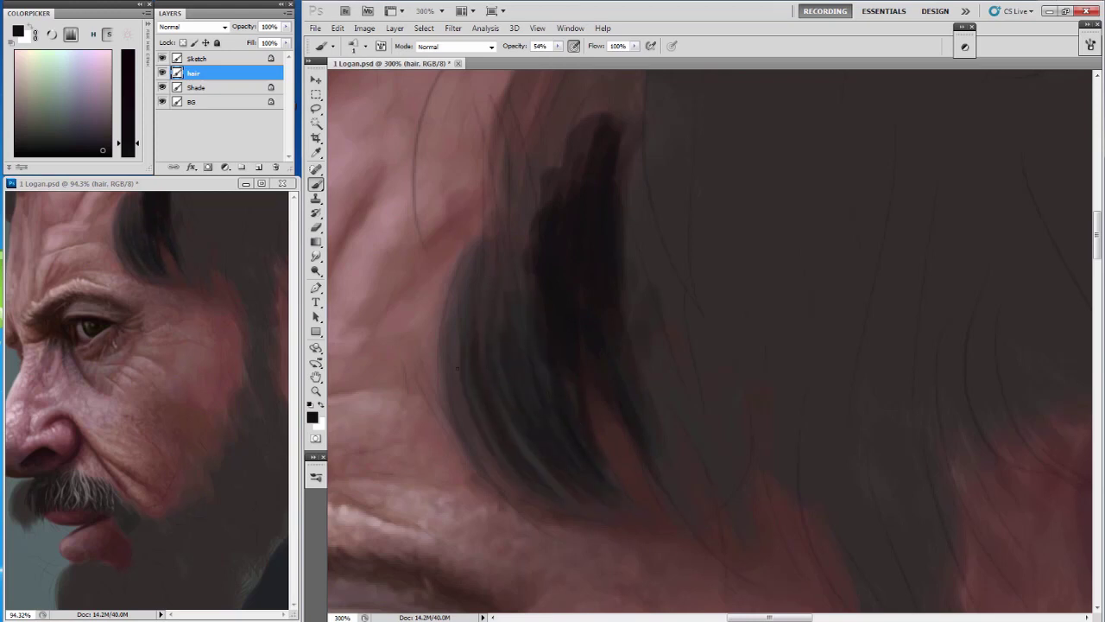
Switch to a 3 px brush preset at 100% opacity and paint lighter strands on the lock.
left_click(362, 47)
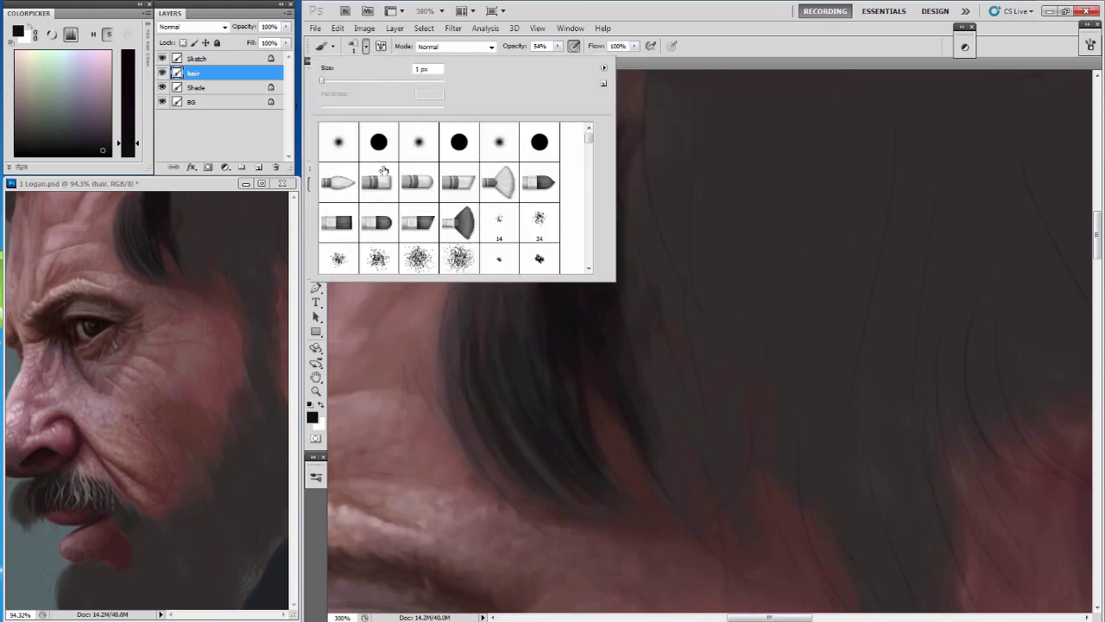
left_click(424, 223)
left_click(720, 180)
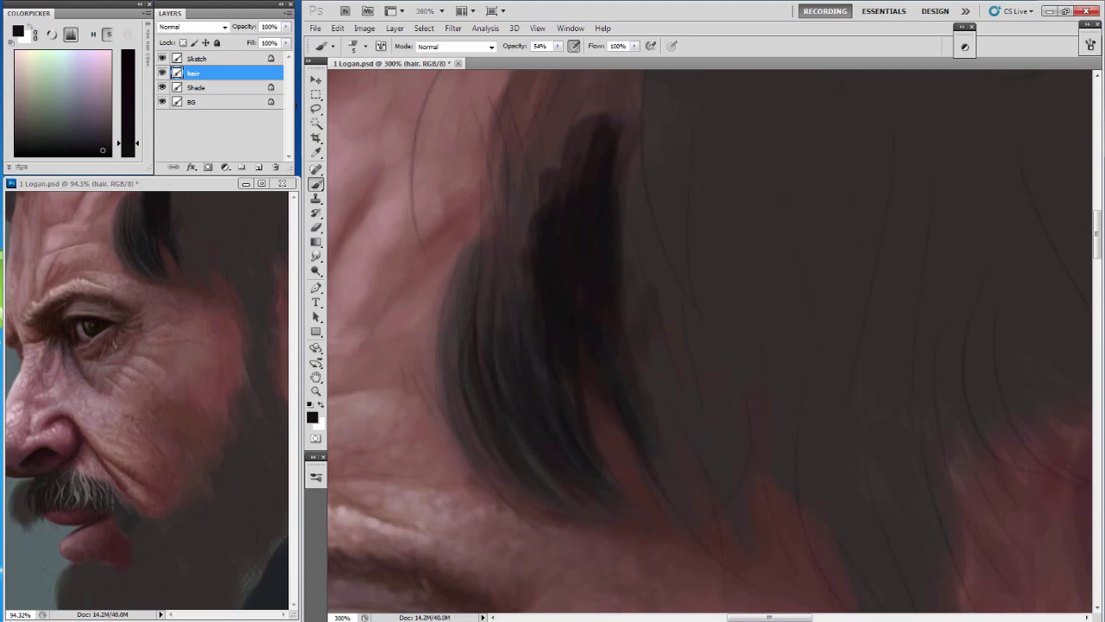
left_click(503, 248, "alt")
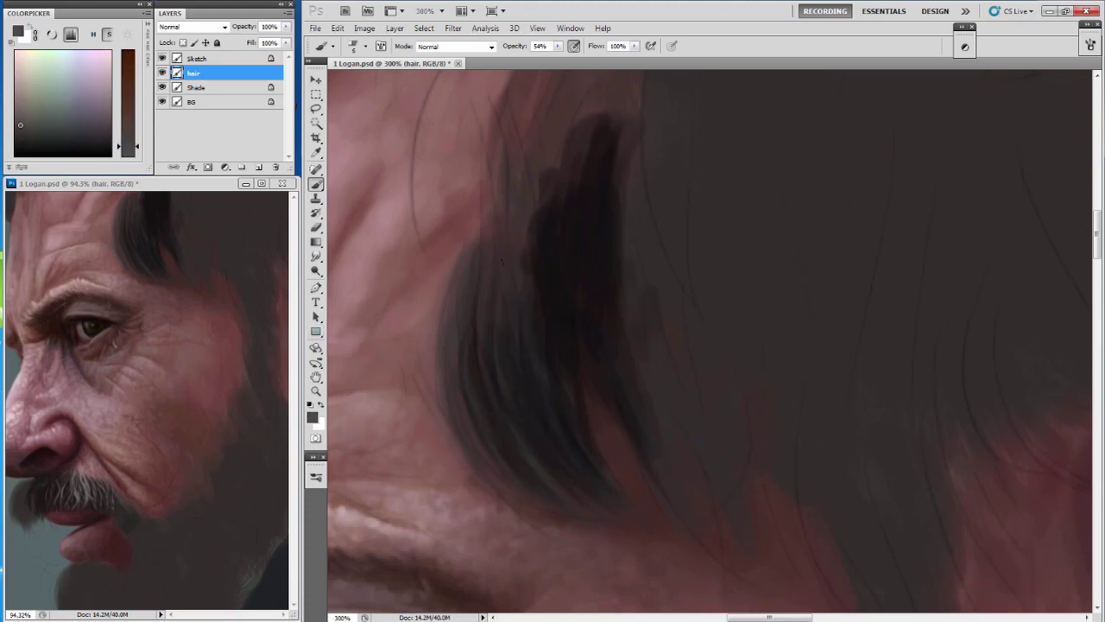
key("0")
left_click_drag(519, 385, 510, 297)
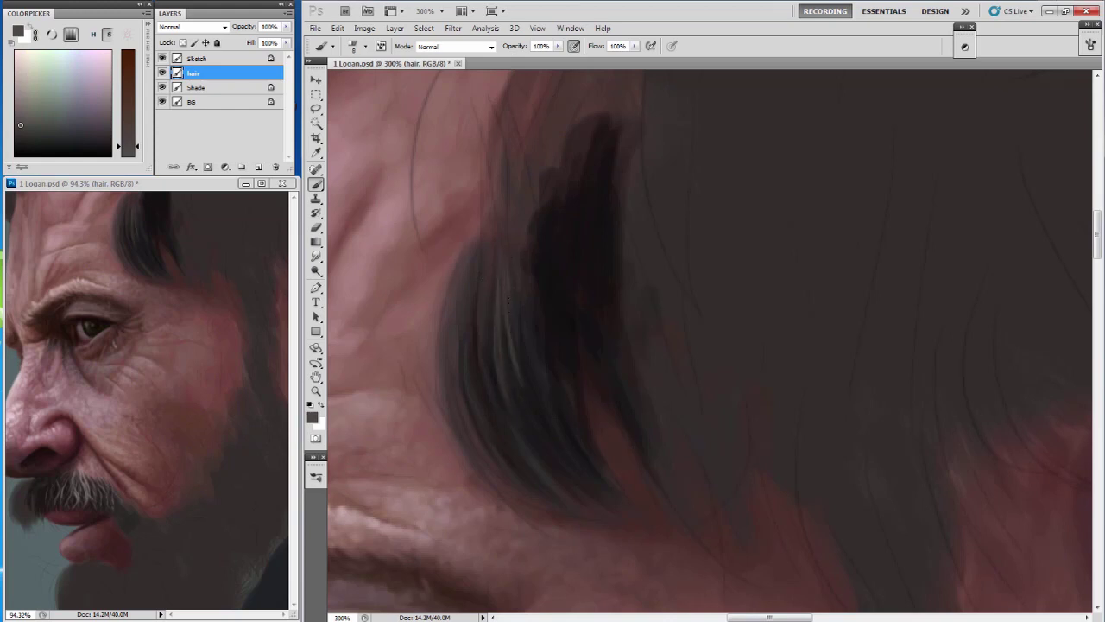
left_click_drag(523, 372, 508, 293)
Choose a new strand brush tip at 86% opacity and paint faint strands into the lock.
left_click(369, 46)
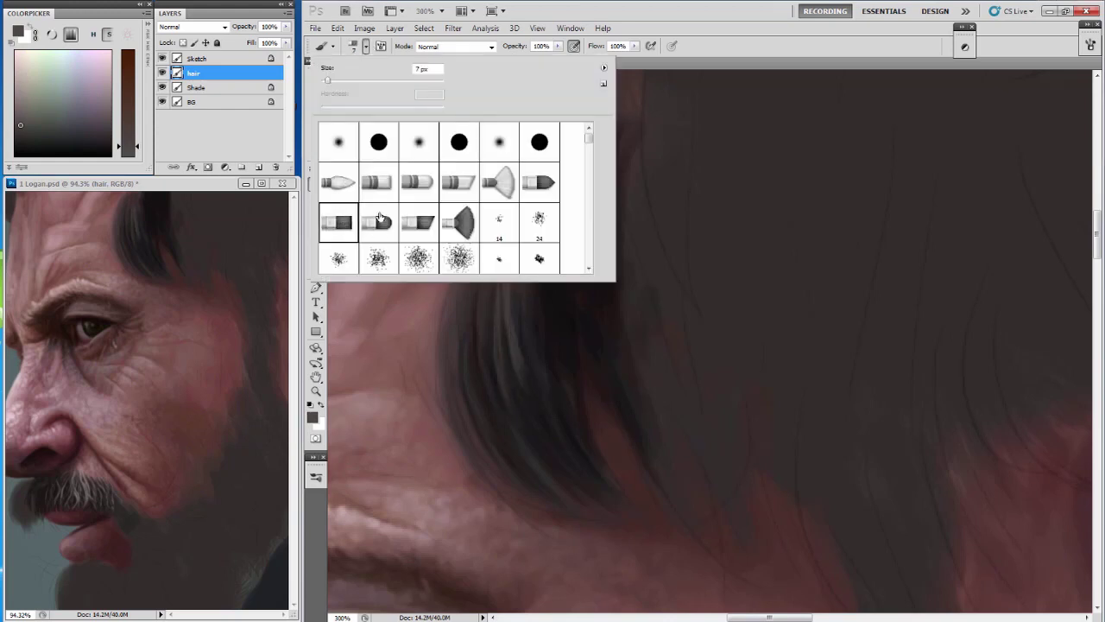
double_click(336, 222)
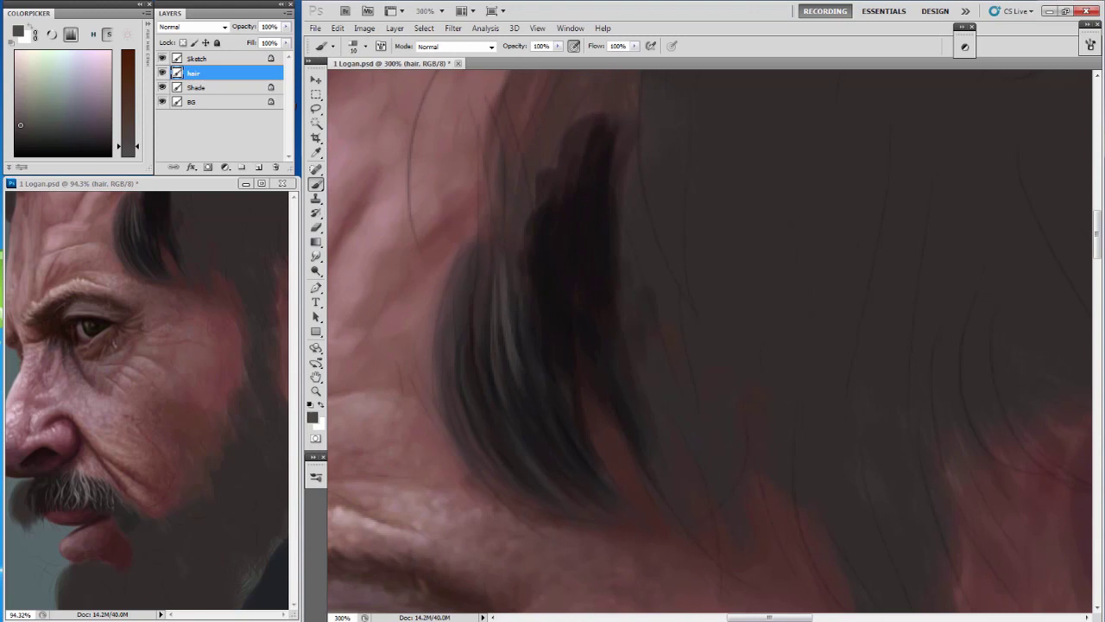
left_click_drag(548, 422, 521, 340)
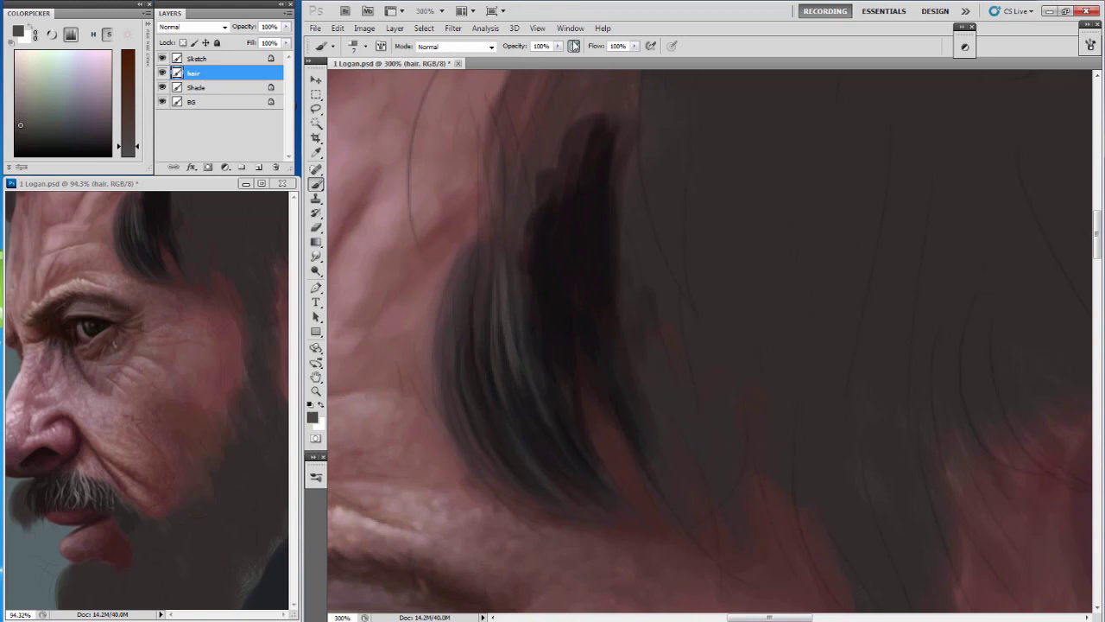
key("8")
key("6")
left_click_drag(550, 430, 518, 316)
mouse_move(576, 454)
left_mouse_down()
mouse_move(534, 368)
mouse_move(551, 422)
mouse_move(518, 378)
left_mouse_up()
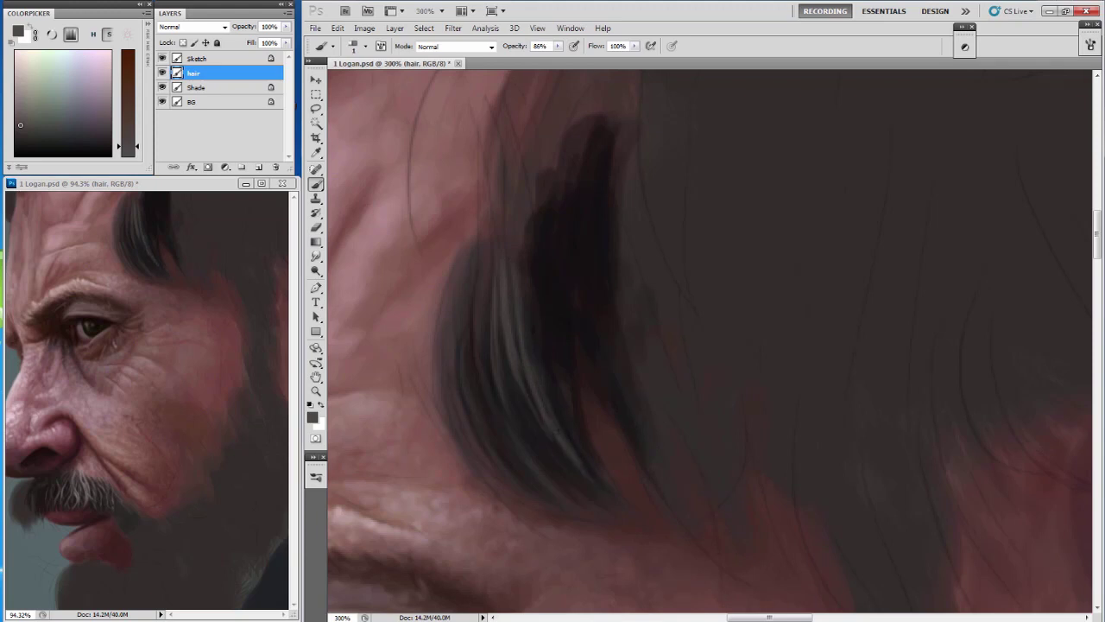
Add faint light strands across the lower end and edge of the dark lock.
left_click_drag(593, 461, 542, 388)
left_click_drag(568, 427, 535, 341)
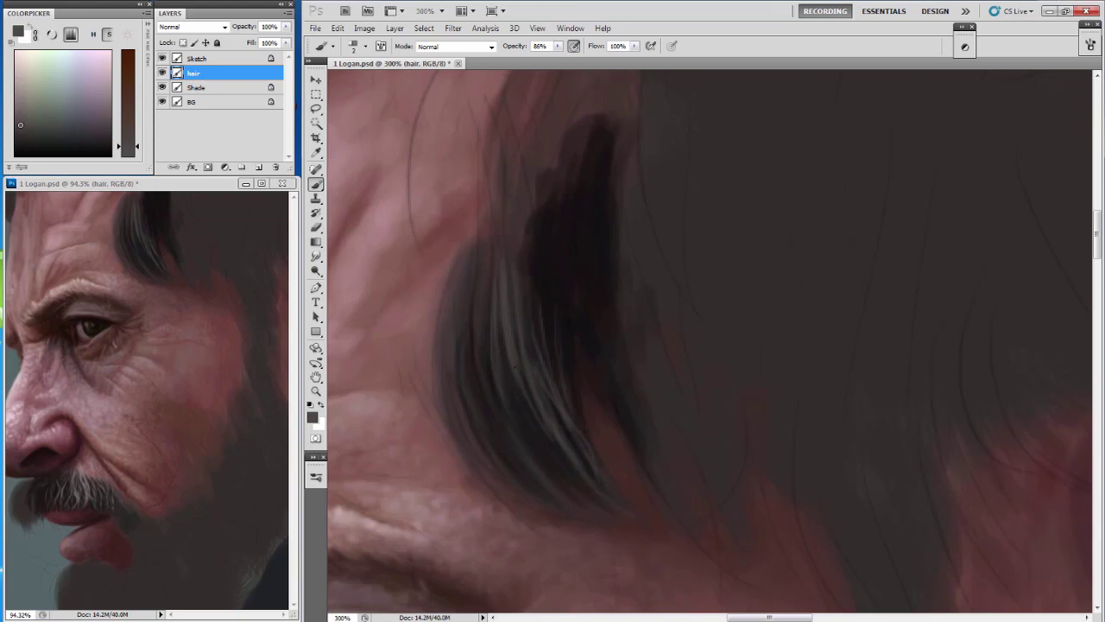
left_click_drag(555, 459, 520, 405)
left_click_drag(579, 482, 478, 343)
left_click_drag(461, 430, 474, 274)
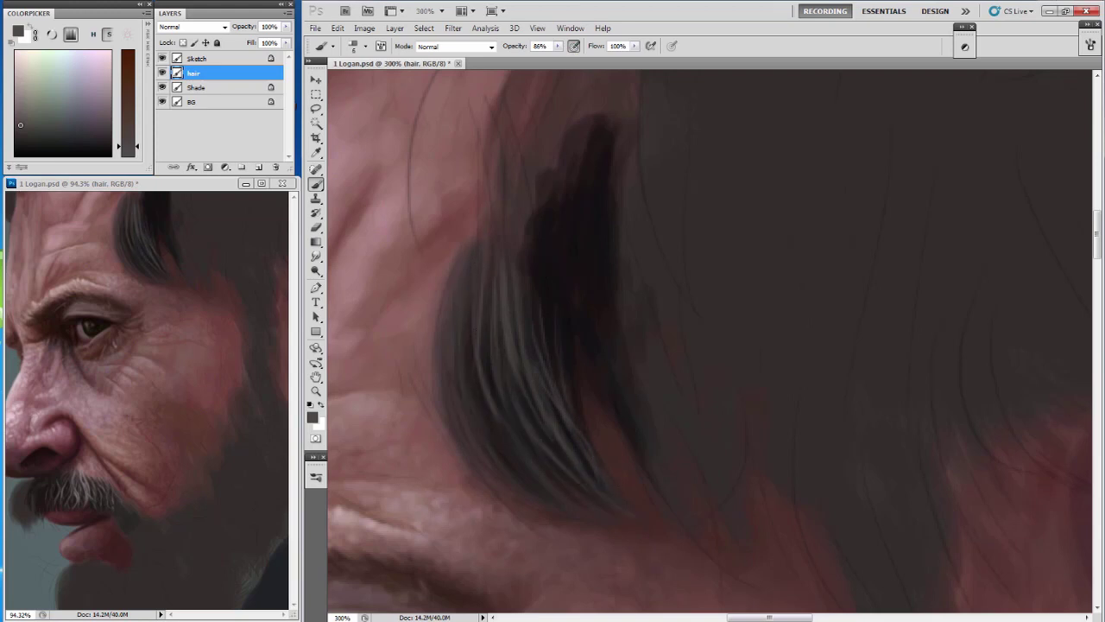
left_click_drag(511, 486, 473, 338)
left_click_drag(582, 247, 522, 257)
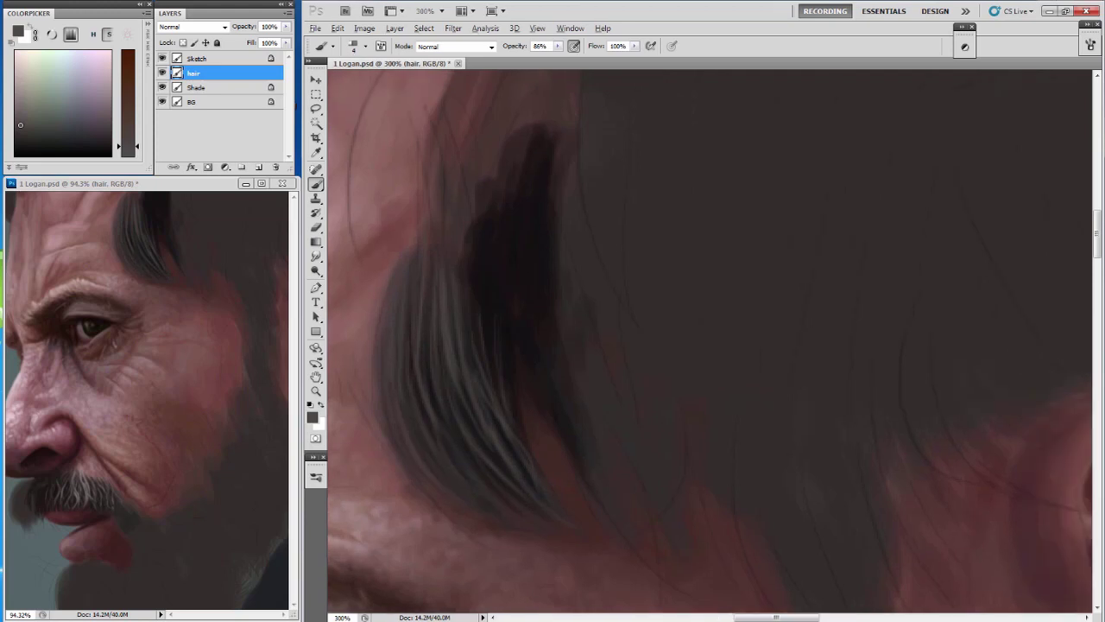
Pick a lighter grey and paint many light grey strands down the lock.
left_click(522, 257, "alt")
mouse_move(427, 414)
left_mouse_down()
mouse_move(426, 282)
mouse_move(425, 380)
left_mouse_up()
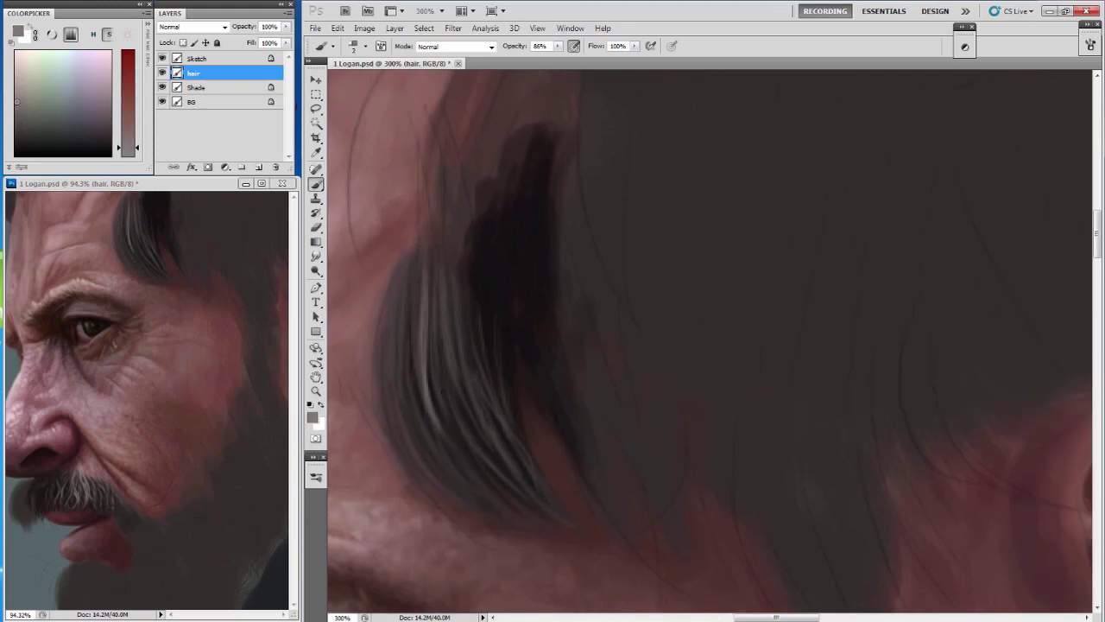
left_click_drag(451, 432, 420, 302)
left_click_drag(447, 376, 428, 299)
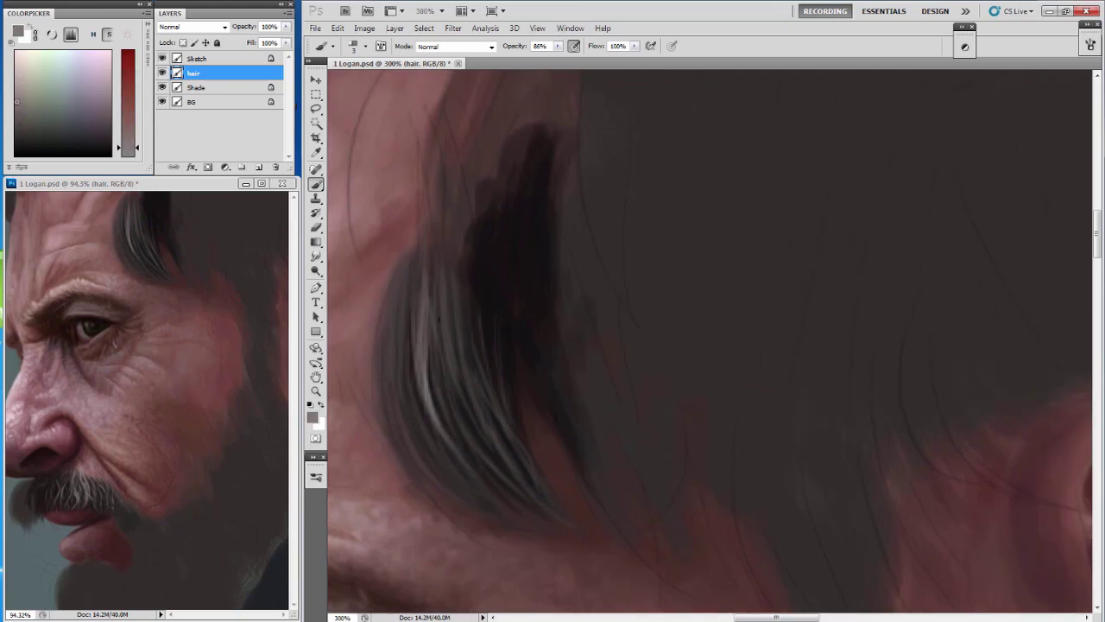
left_click_drag(453, 401, 432, 283)
left_click_drag(437, 341, 432, 231)
left_click_drag(453, 387, 435, 265)
left_click_drag(461, 420, 447, 314)
left_click_drag(478, 447, 447, 391)
mouse_move(482, 462)
left_mouse_down()
mouse_move(435, 366)
mouse_move(457, 413)
left_mouse_up()
Add thin light grey strands along the lock's left edge.
left_click_drag(394, 276, 409, 272)
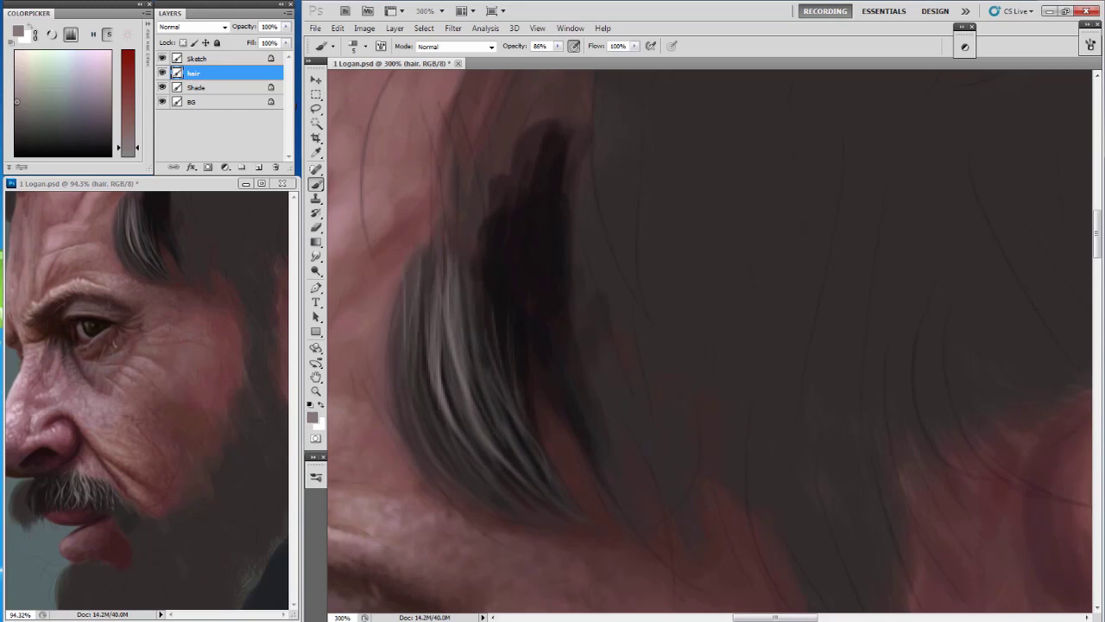
mouse_move(411, 366)
left_mouse_down()
mouse_move(422, 244)
mouse_move(401, 383)
left_mouse_up()
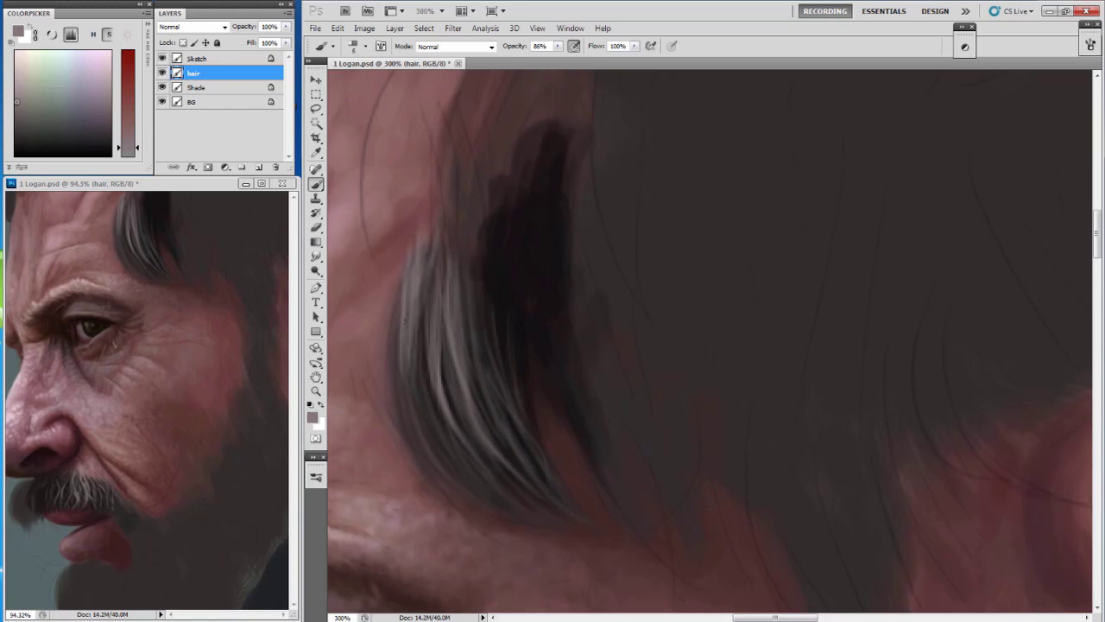
left_click_drag(399, 341, 437, 473)
mouse_move(394, 303)
left_mouse_down()
mouse_move(387, 371)
mouse_move(409, 411)
left_mouse_up()
left_click_drag(388, 337, 395, 403)
left_click_drag(394, 342, 394, 376)
left_click_drag(428, 367, 537, 484)
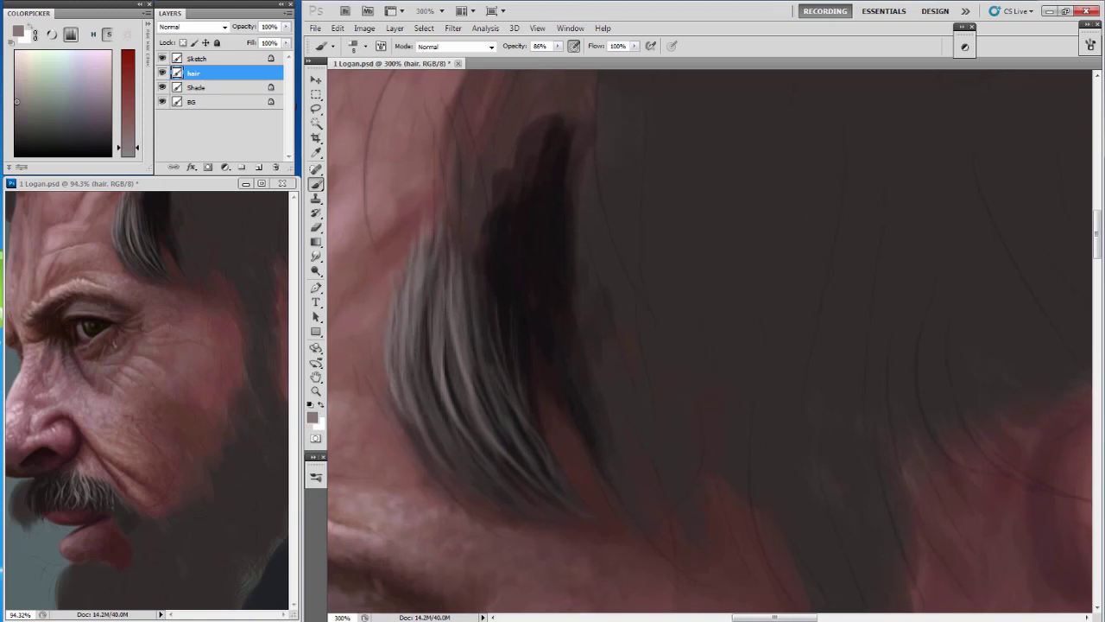
Set brush opacity to 61%, sample a lighter grey, and paint light strands into the lock.
left_click(352, 46)
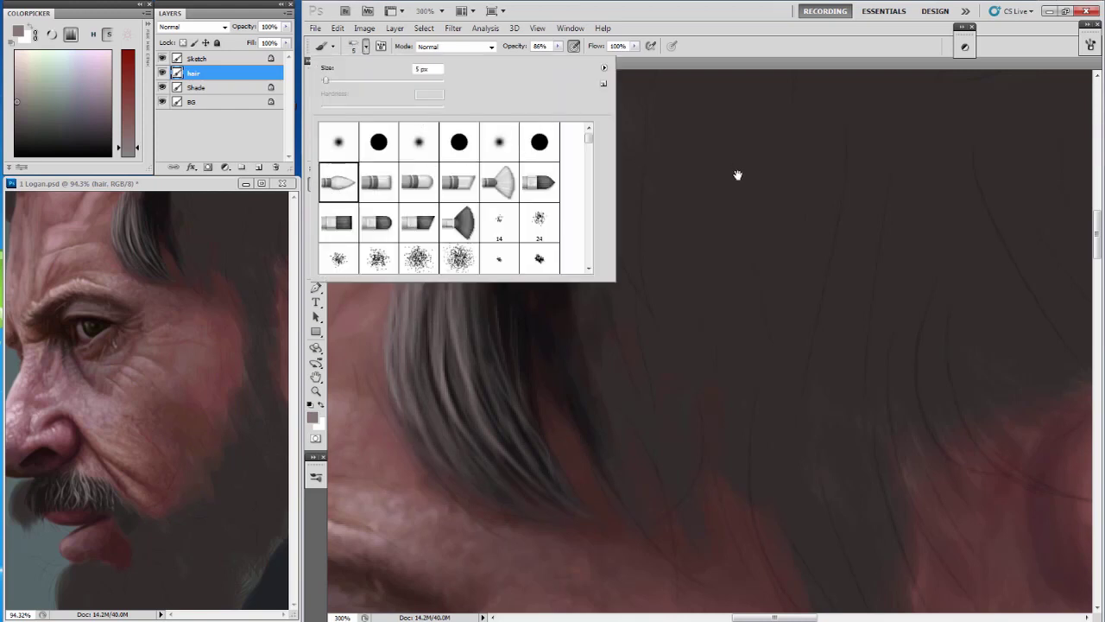
key("Return")
key("Return")
type("61")
key("Return")
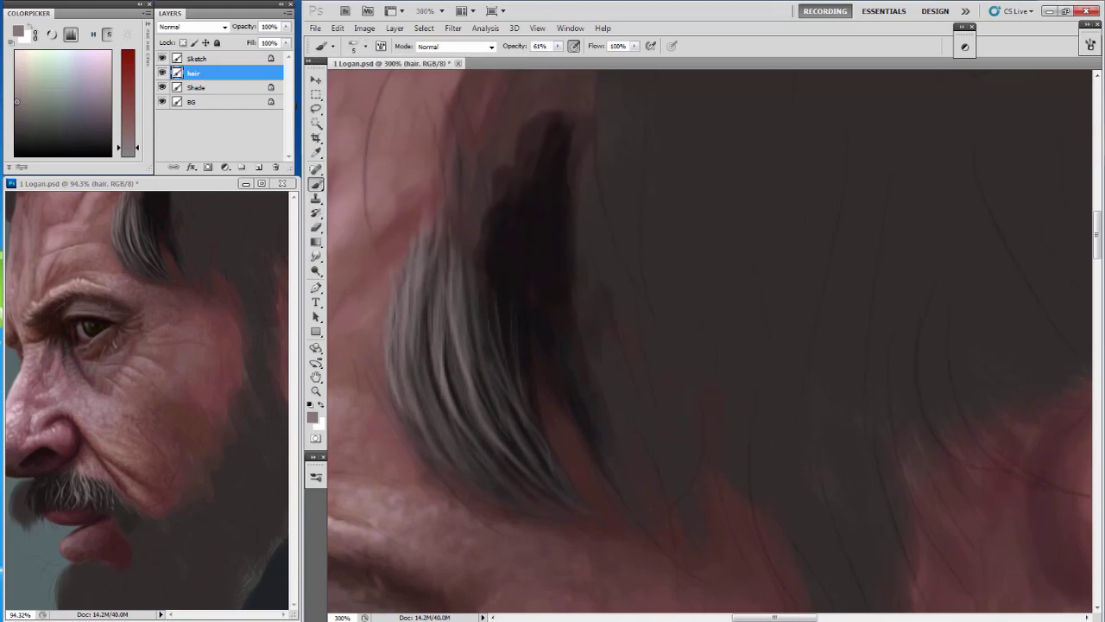
left_click(406, 285, "alt")
left_click_drag(411, 242, 400, 402)
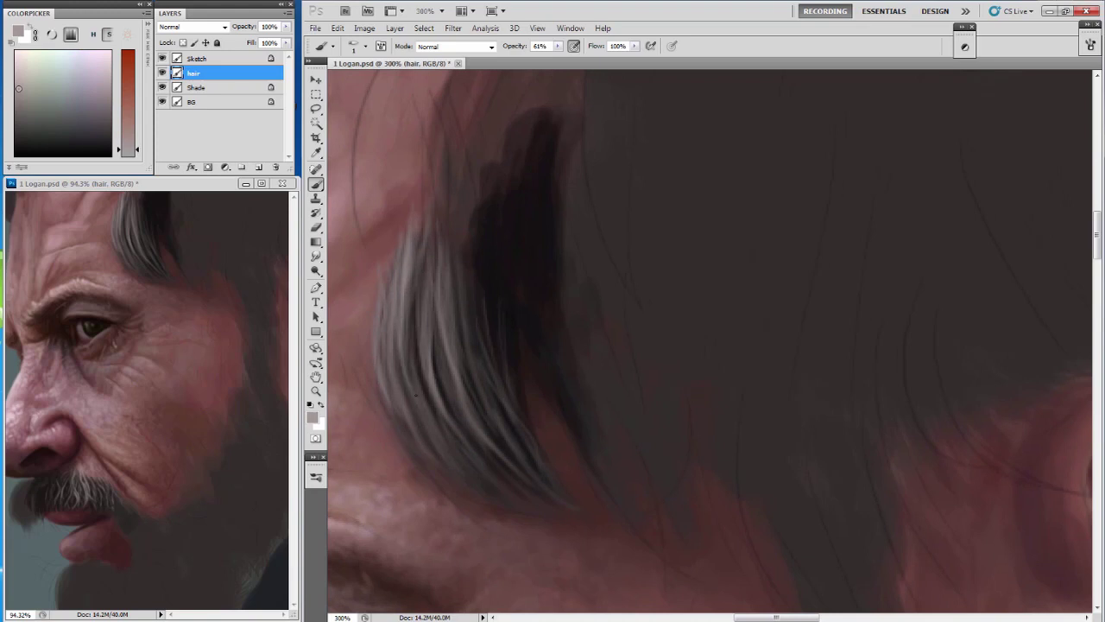
left_click_drag(442, 335, 417, 423)
left_click_drag(399, 293, 411, 401)
mouse_move(383, 321)
left_mouse_down()
mouse_move(402, 413)
mouse_move(449, 454)
left_mouse_up()
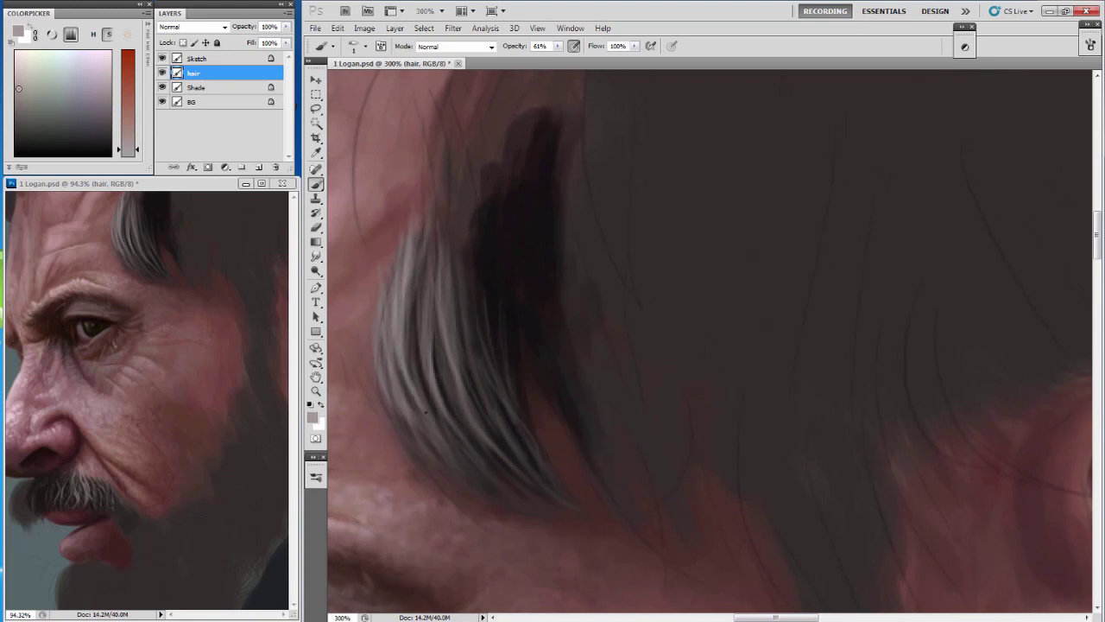
left_click_drag(426, 409, 449, 461)
Add light grey strands at the lock's top and a thin strand on its left edge.
left_click_drag(422, 347, 466, 351)
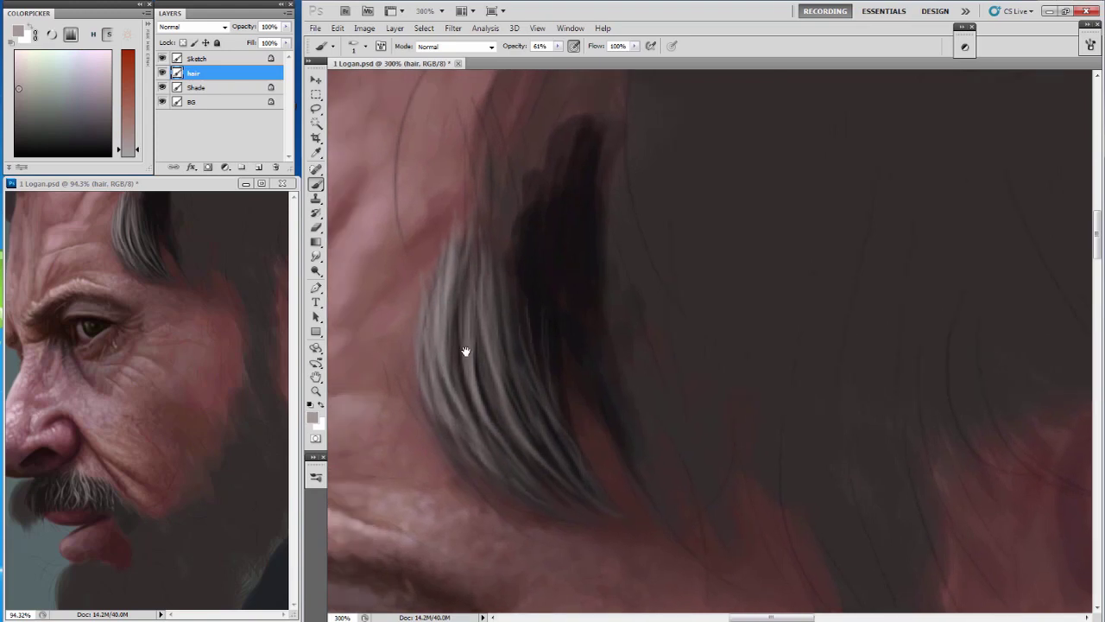
key("bracketright")
mouse_move(444, 218)
left_mouse_down()
mouse_move(432, 275)
mouse_move(449, 252)
left_mouse_up()
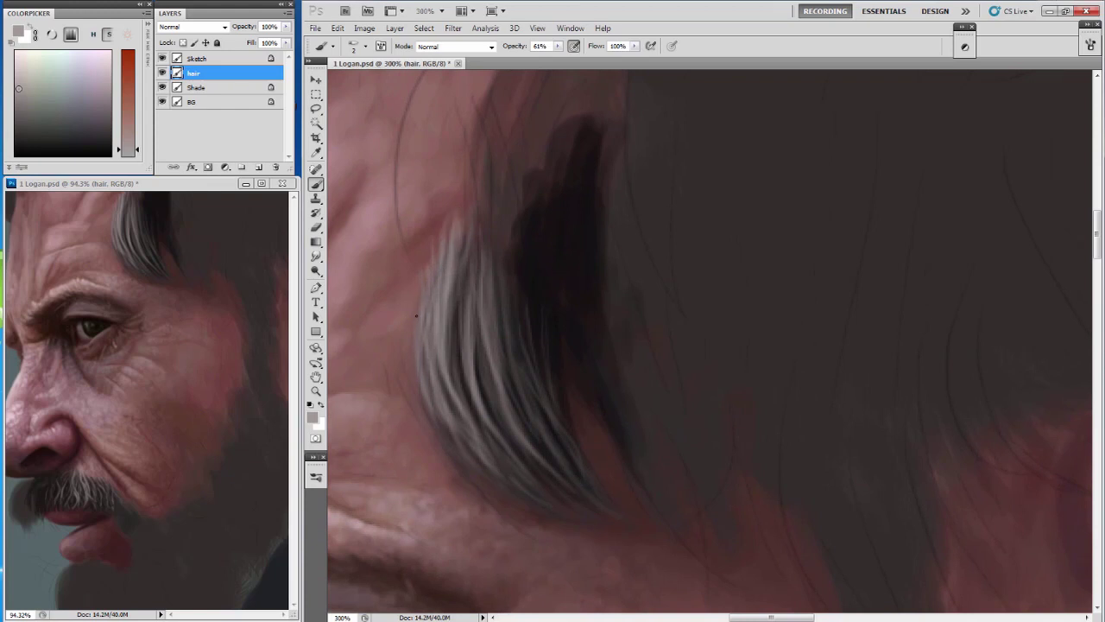
key("bracketleft")
left_click_drag(406, 348, 418, 411)
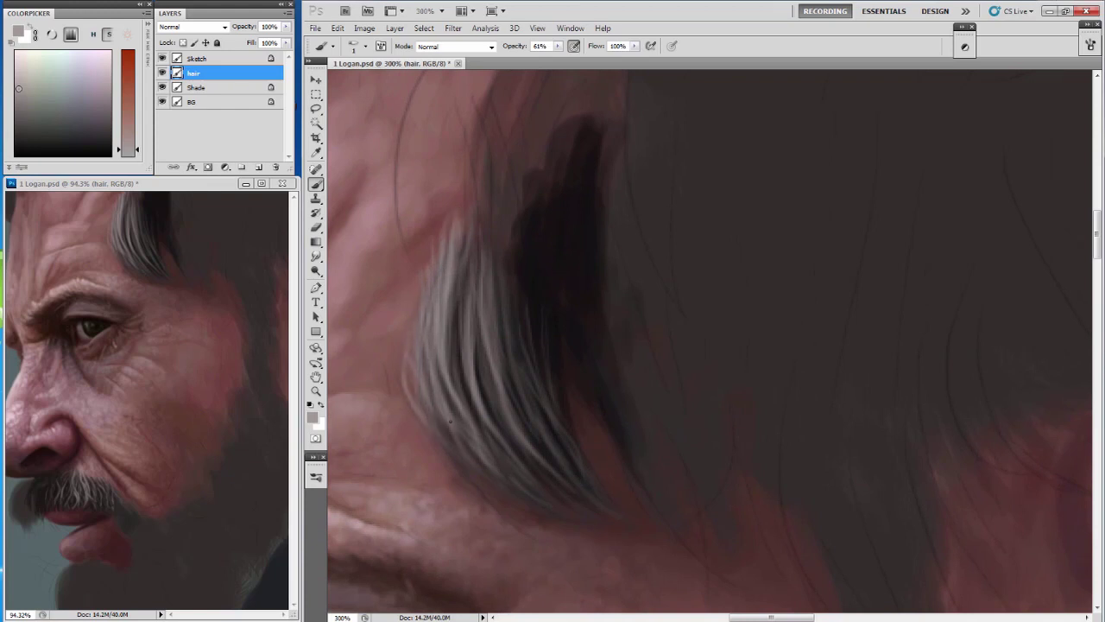
Repaint strands across the grey lock and add darker marks among the lower strands.
left_click(466, 473, "alt")
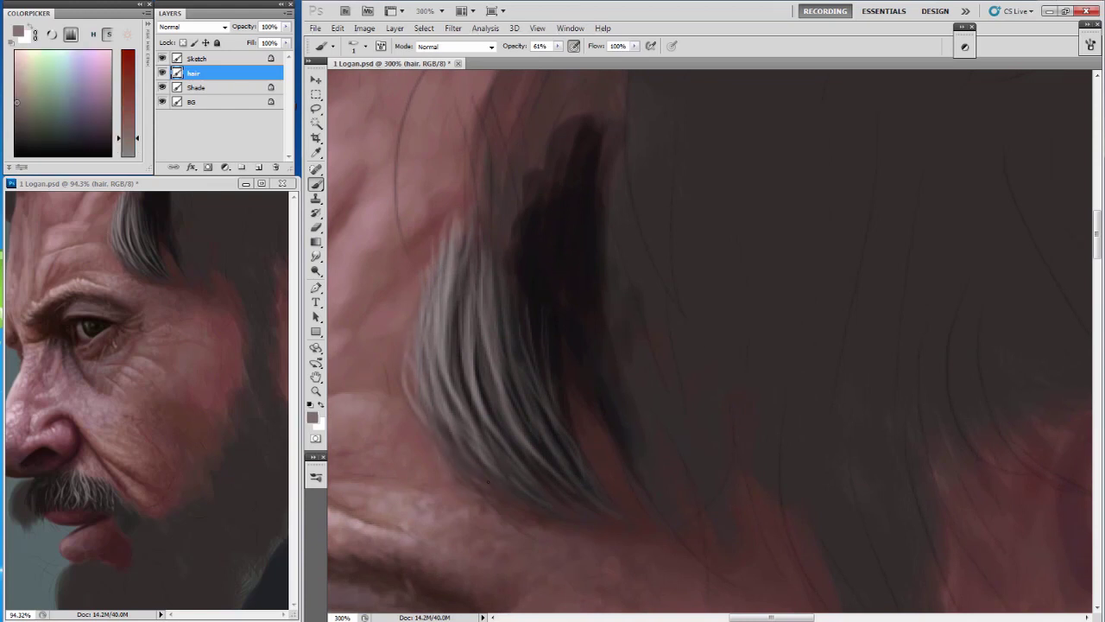
key("bracketright")
left_click_drag(457, 225, 518, 484)
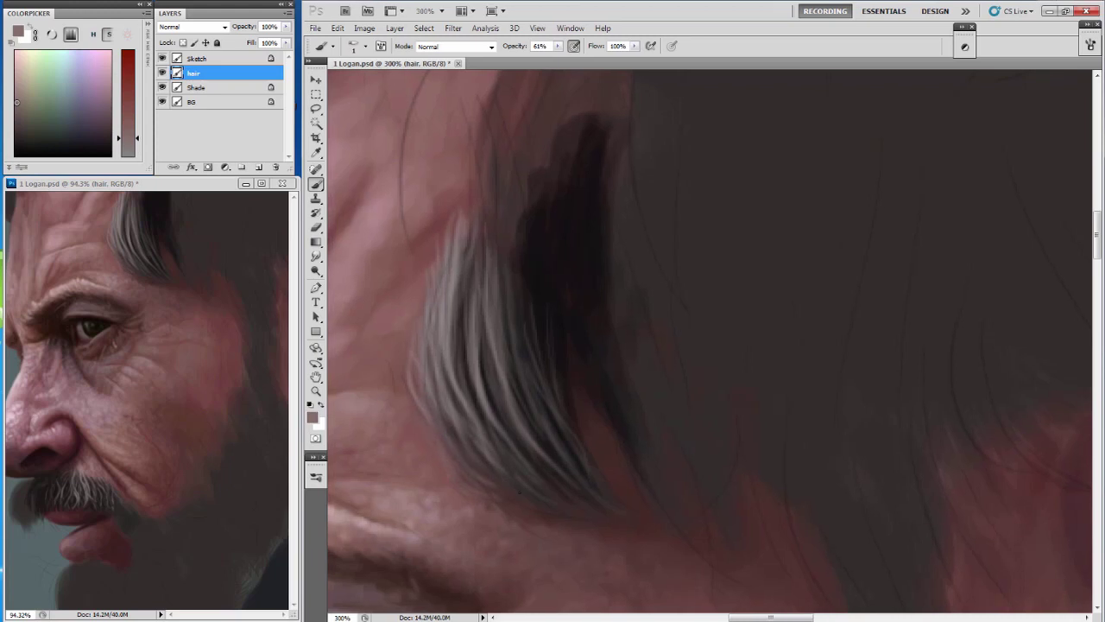
key("bracketright")
left_click(486, 426, "alt")
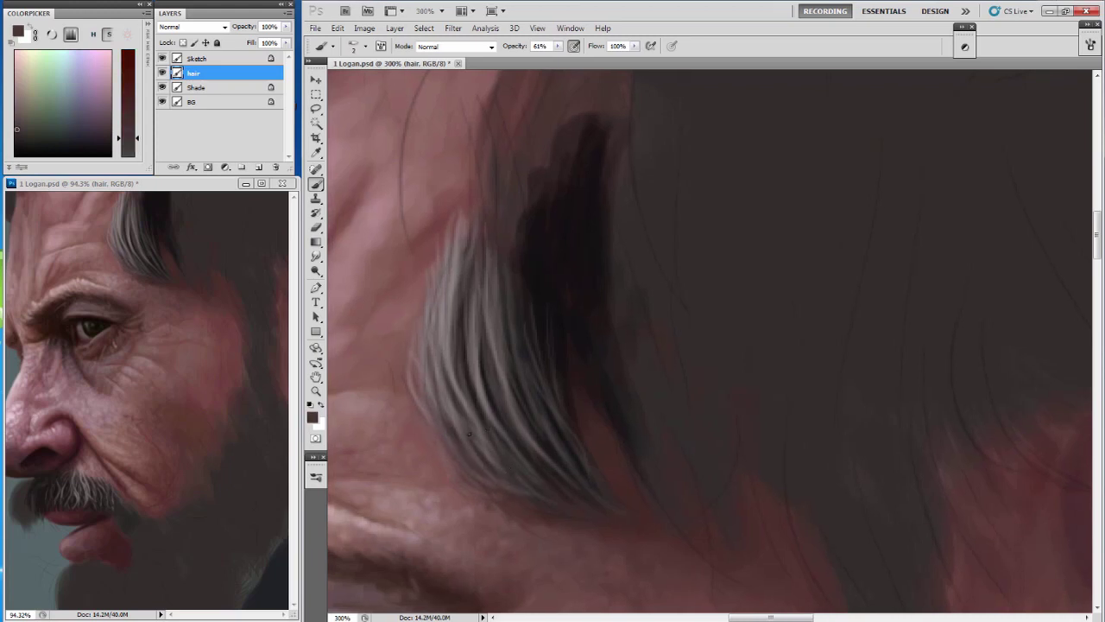
left_click(443, 387, "alt")
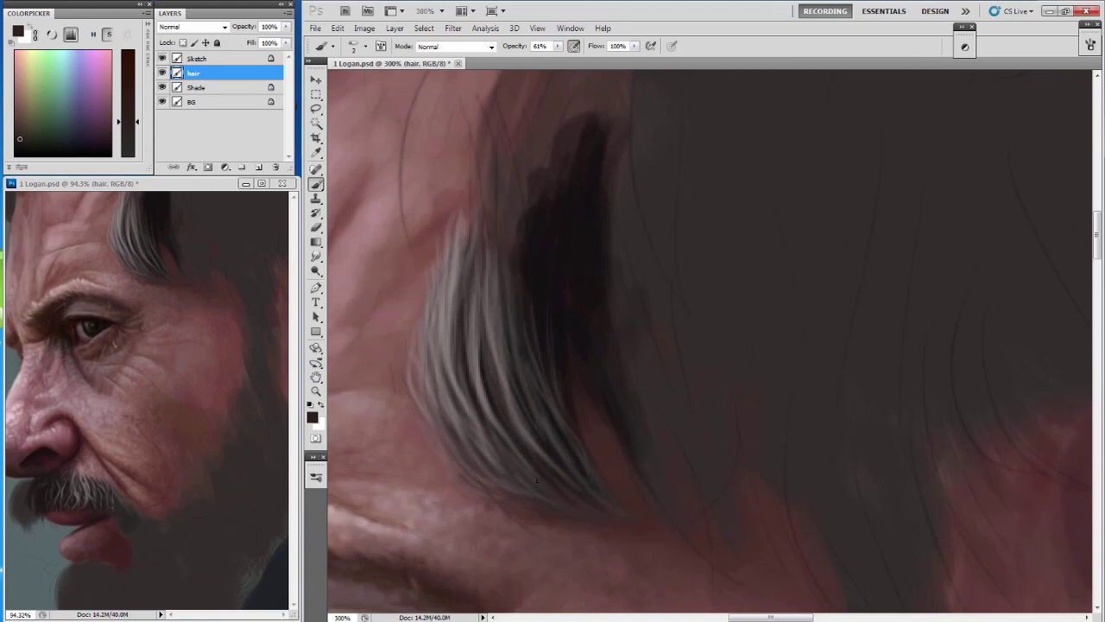
left_click_drag(474, 441, 523, 491)
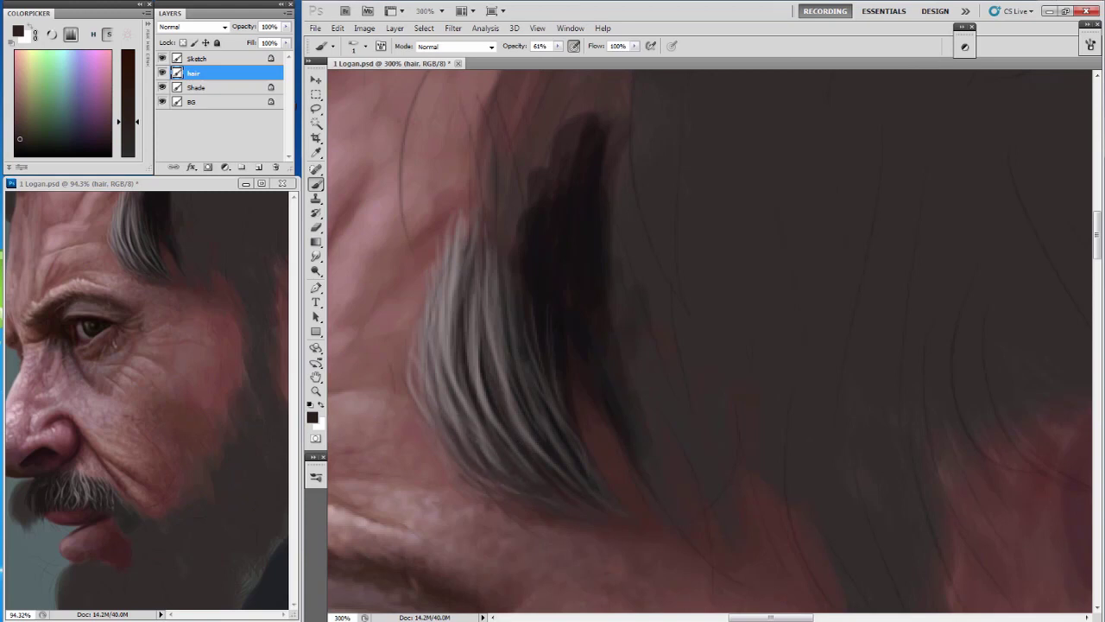
Paint a light grey-pink strand in the lower hair and enlarge the brush.
left_click_drag(515, 406, 493, 329)
left_click(459, 400, "alt")
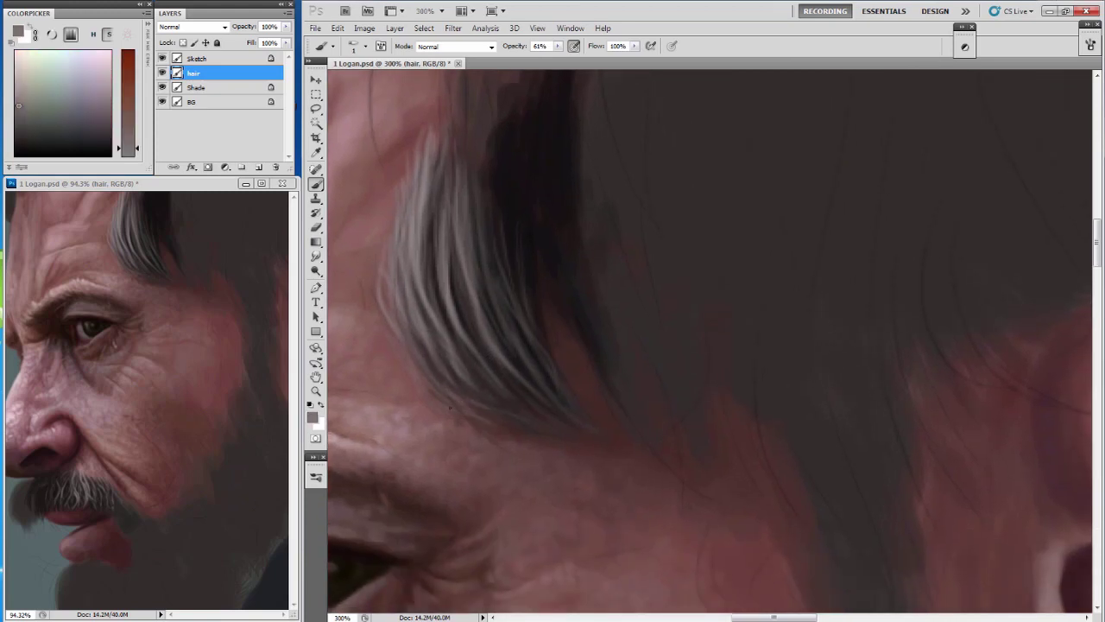
left_click_drag(446, 364, 509, 415)
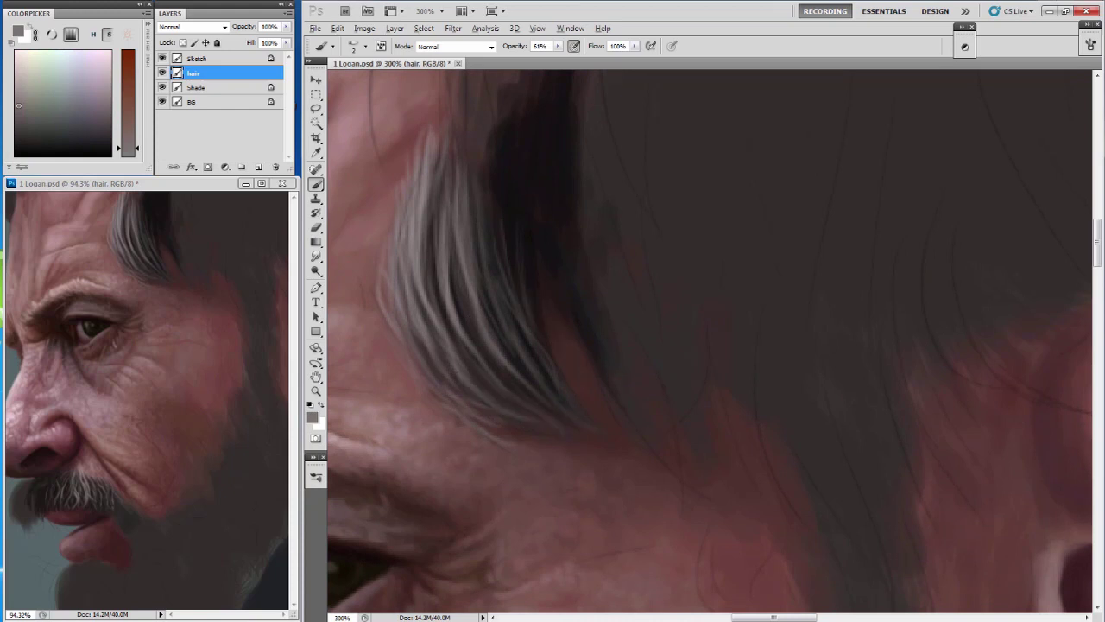
key("bracketright")
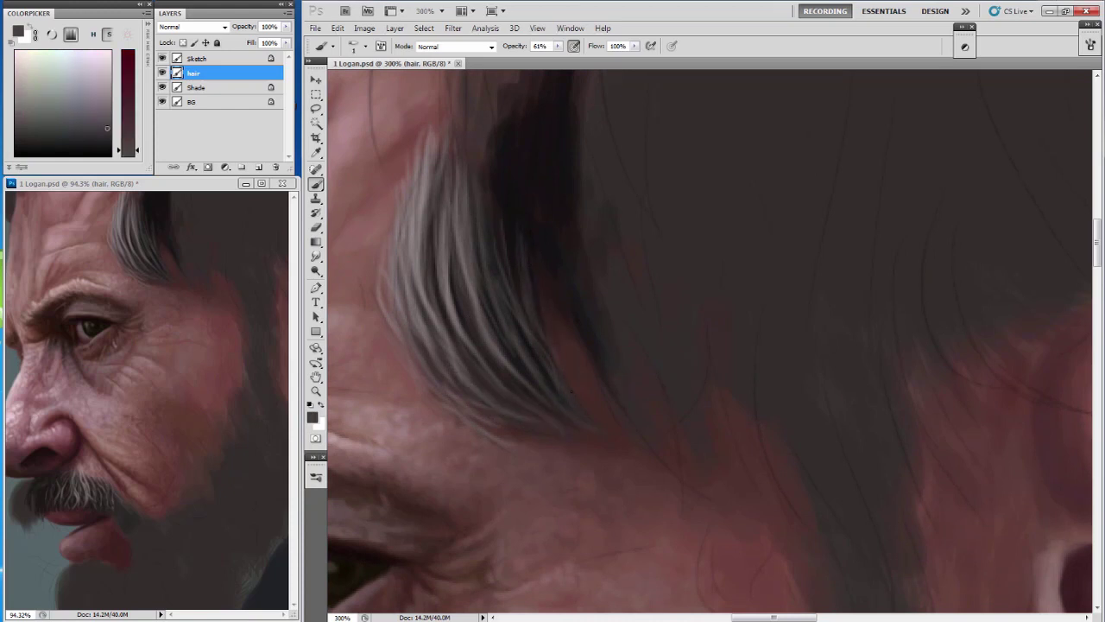
key("bracketright")
scroll(714, 341, "up", 2)
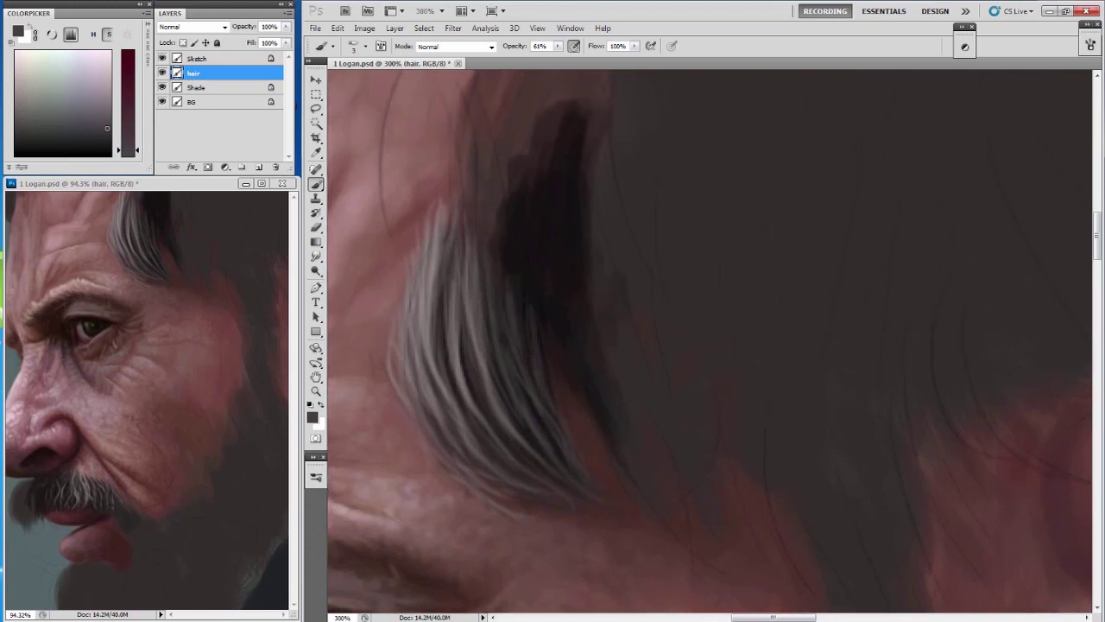
scroll(501, 310, "down", 4)
On the Shade layer at 47% opacity, paint fine dark red strands into the grey hair.
key("alt+bracketleft")
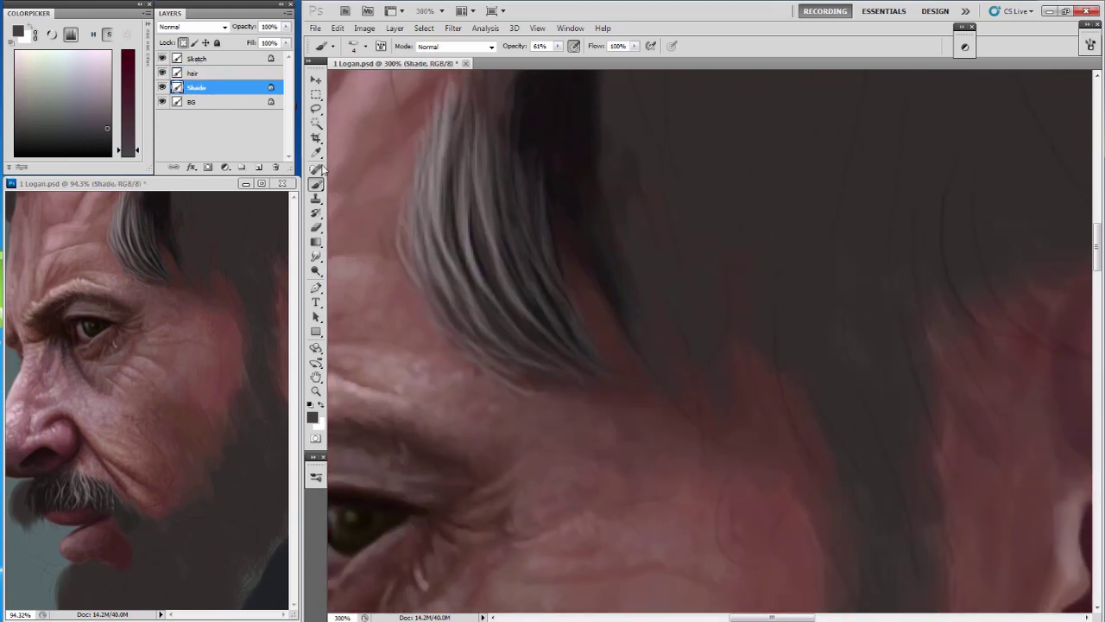
key("bracketleft")
key("bracketleft")
key("bracketleft")
key("4")
key("7")
left_click(562, 238, "alt")
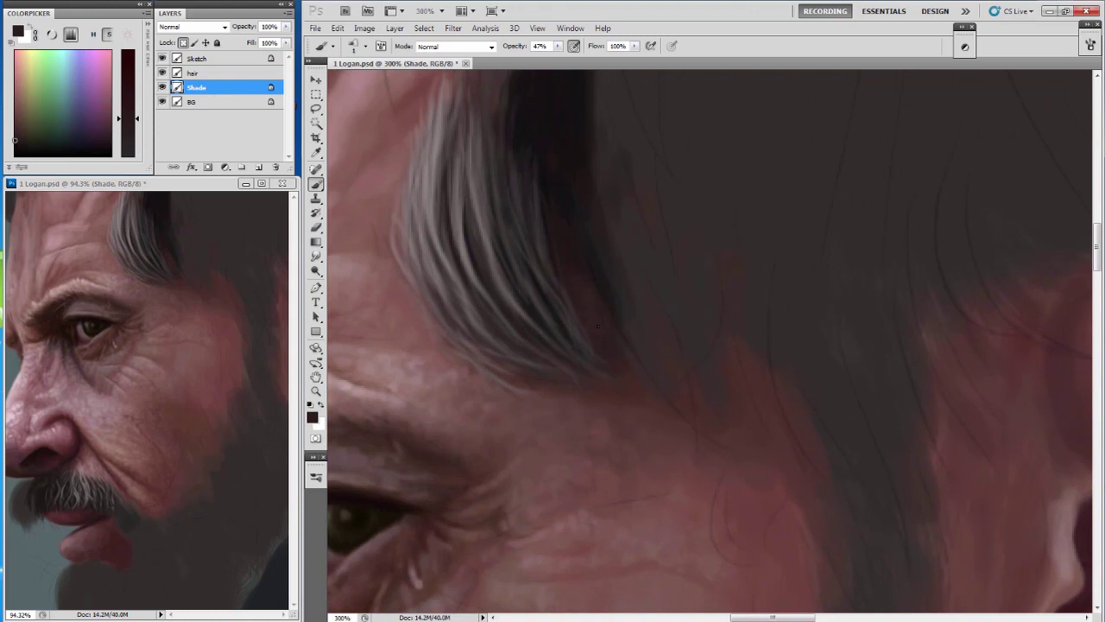
key("bracketright")
left_click_drag(453, 82, 532, 327)
Hide the sketch lines and sample new colours and a lighter skin tone along the temple.
left_click(161, 58)
key("bracketleft")
key("bracketleft")
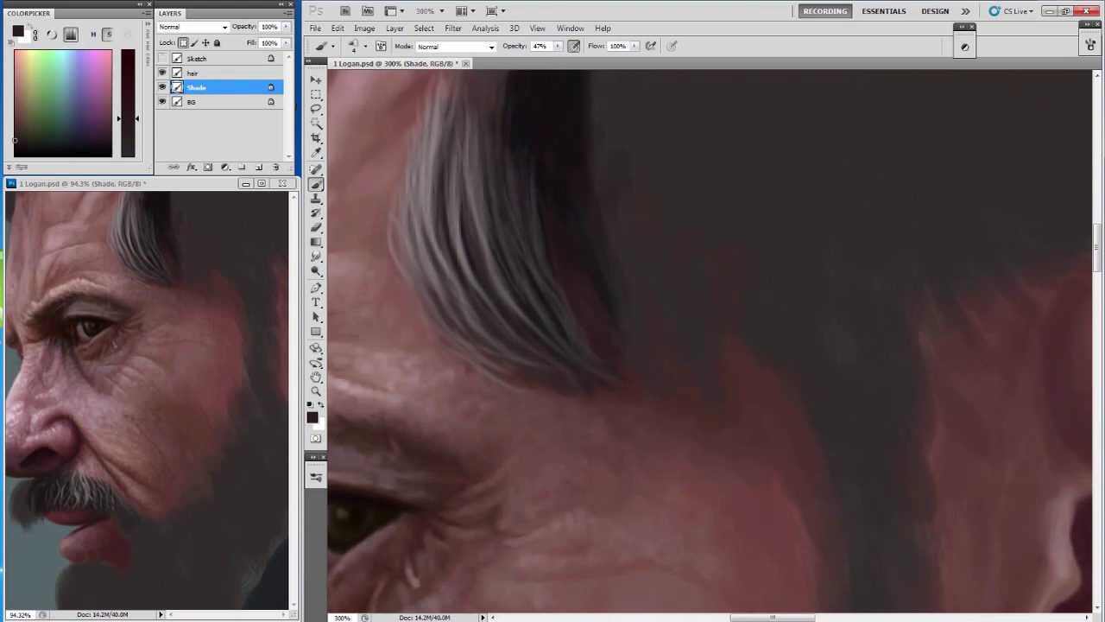
left_click(550, 393, "alt")
key("bracketright")
key("bracketleft")
key("bracketleft")
key("bracketleft")
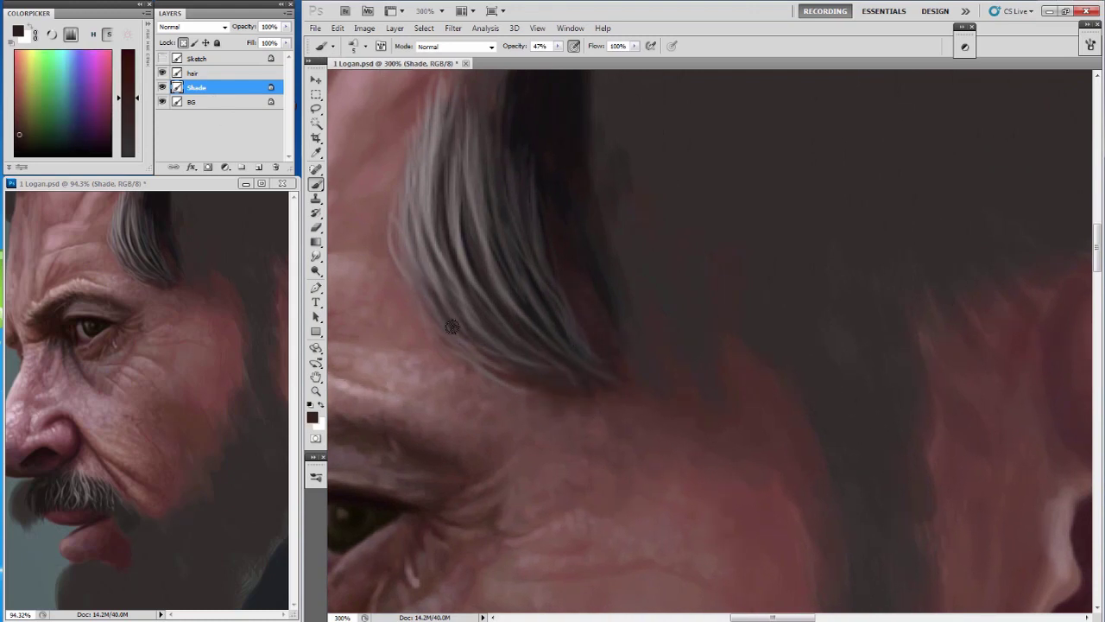
left_click_drag(424, 331, 454, 415)
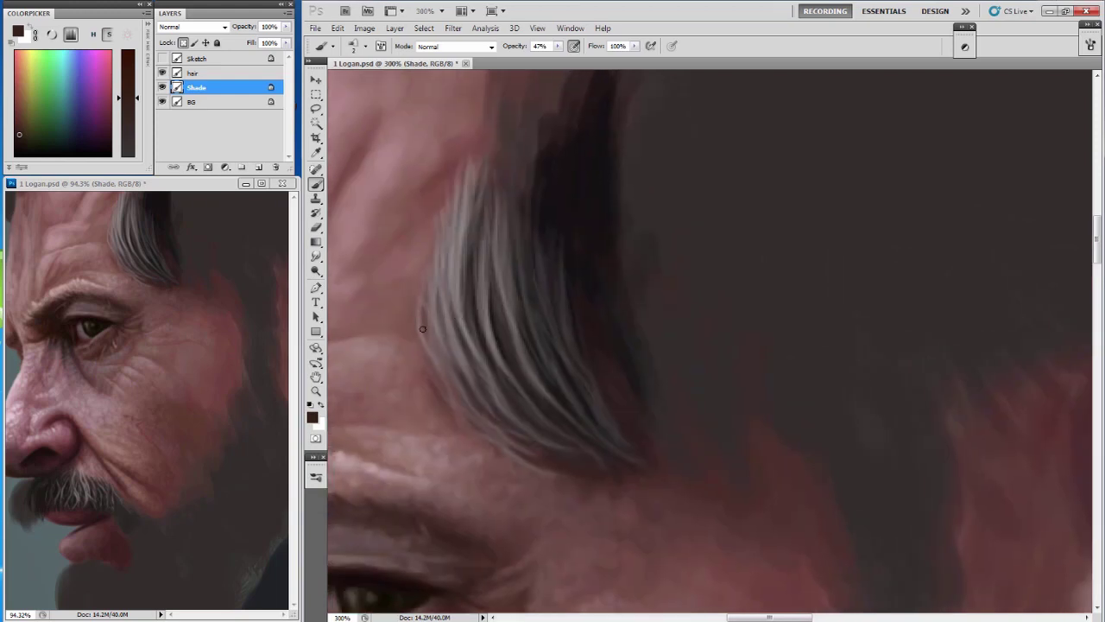
left_click(414, 301, "alt")
left_click_drag(421, 293, 438, 353)
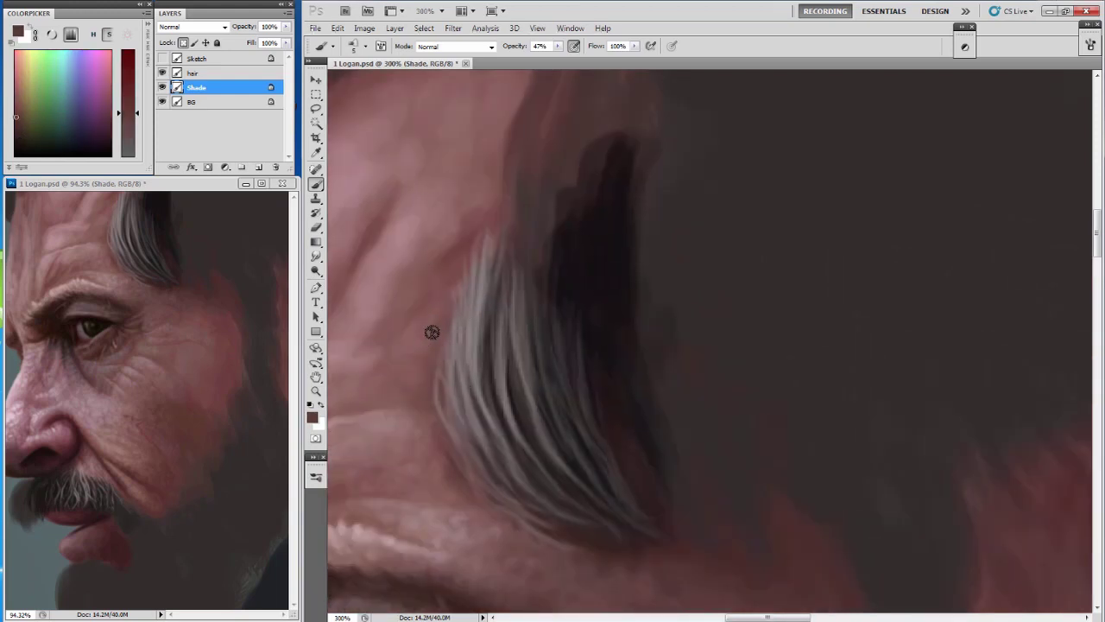
key("bracketright")
key("bracketright")
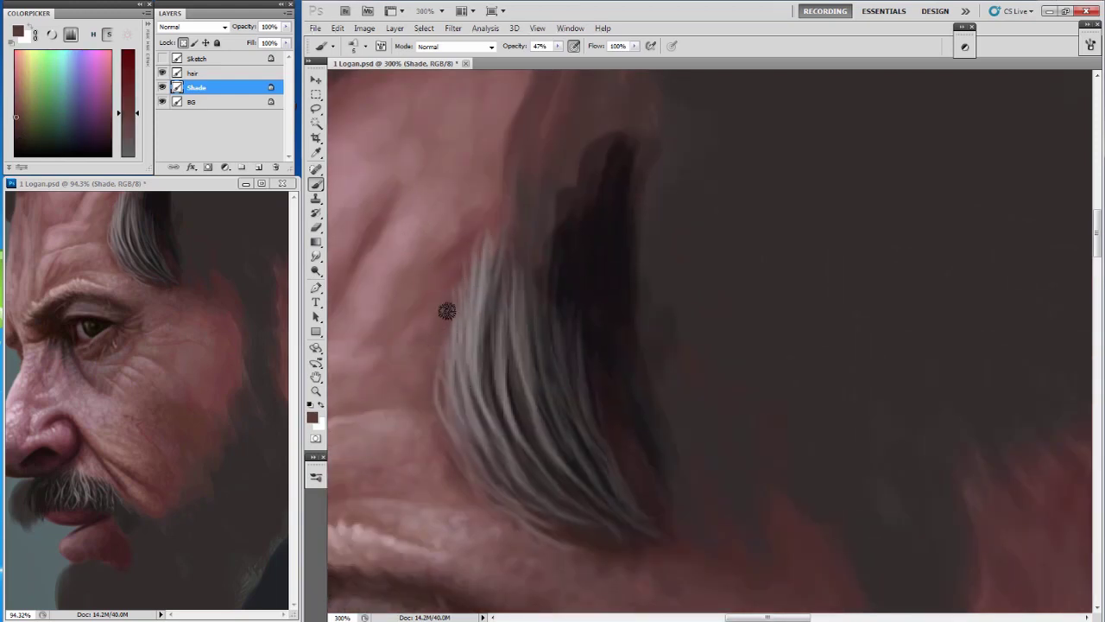
left_click_drag(628, 452, 525, 236)
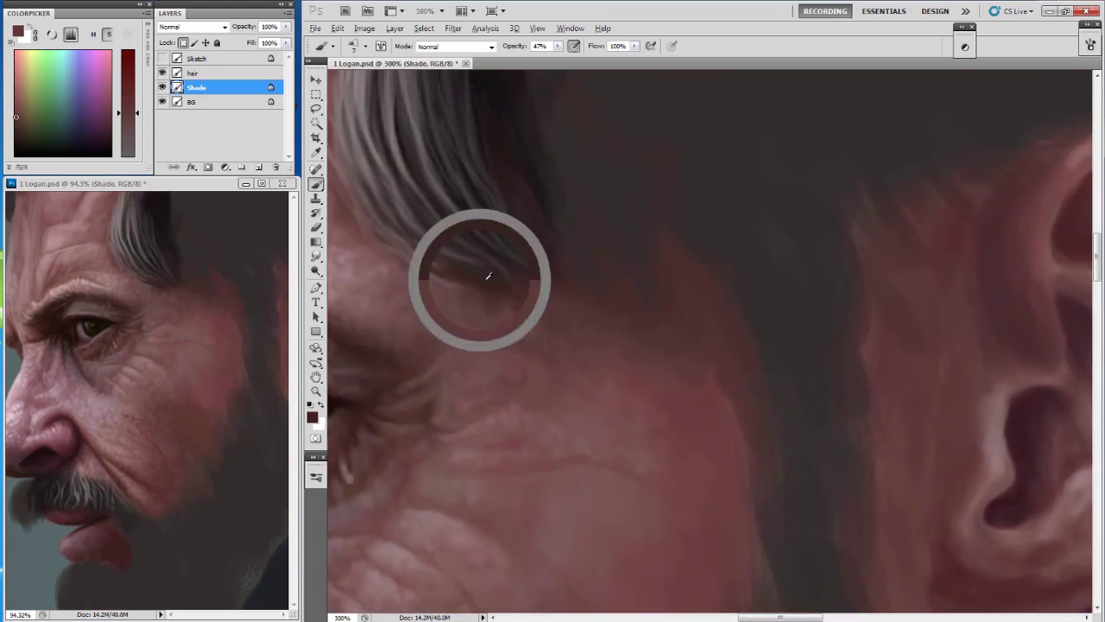
Show the sketch lines again, return to the Shade layer, and sample a skin pink near the eye.
left_click(164, 59)
left_click(197, 88)
left_click_drag(438, 295, 645, 278)
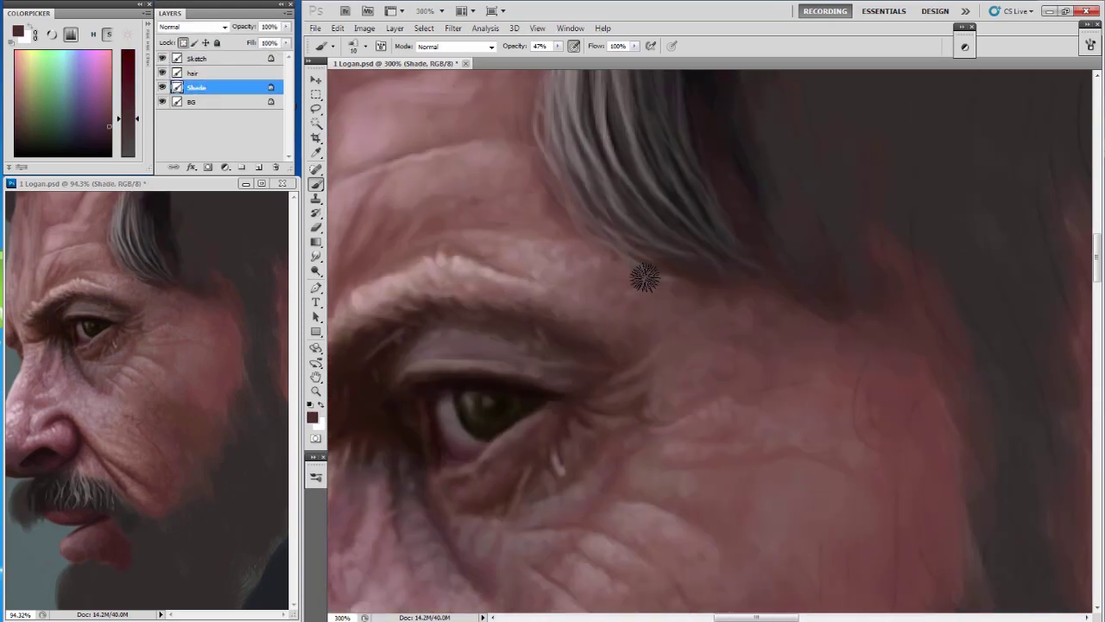
left_click(802, 322, "alt")
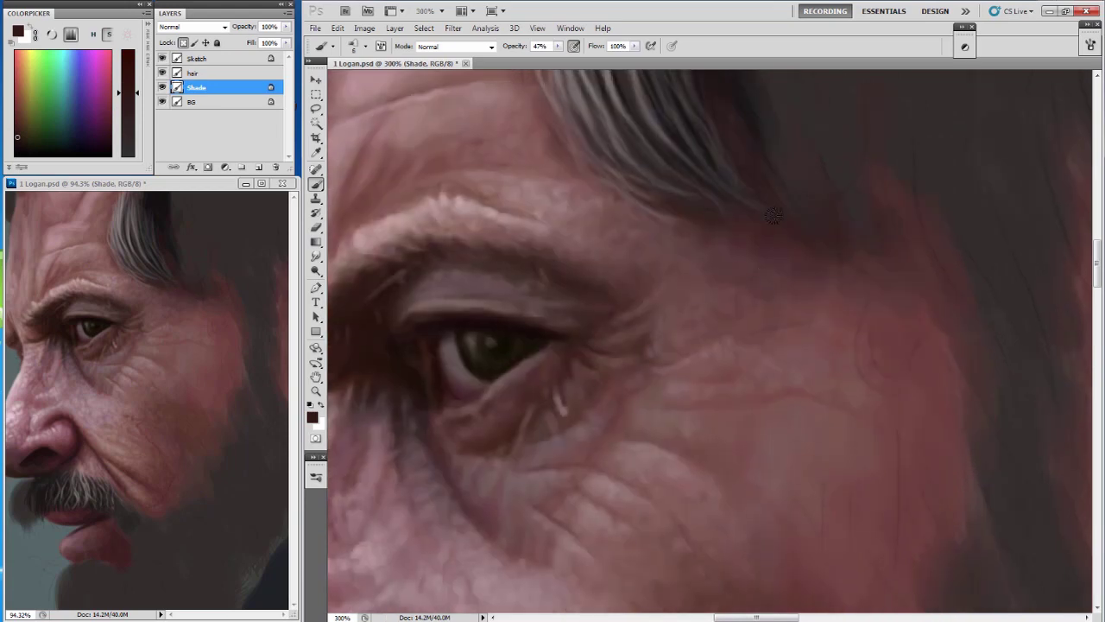
mouse_move(373, 122)
left_mouse_down()
mouse_move(522, 236)
mouse_move(474, 234)
mouse_move(652, 288)
left_mouse_up()
Zoom to 400% on the forehead and faintly lighten a wrinkle with a small light pink brush.
key("ctrl+plus")
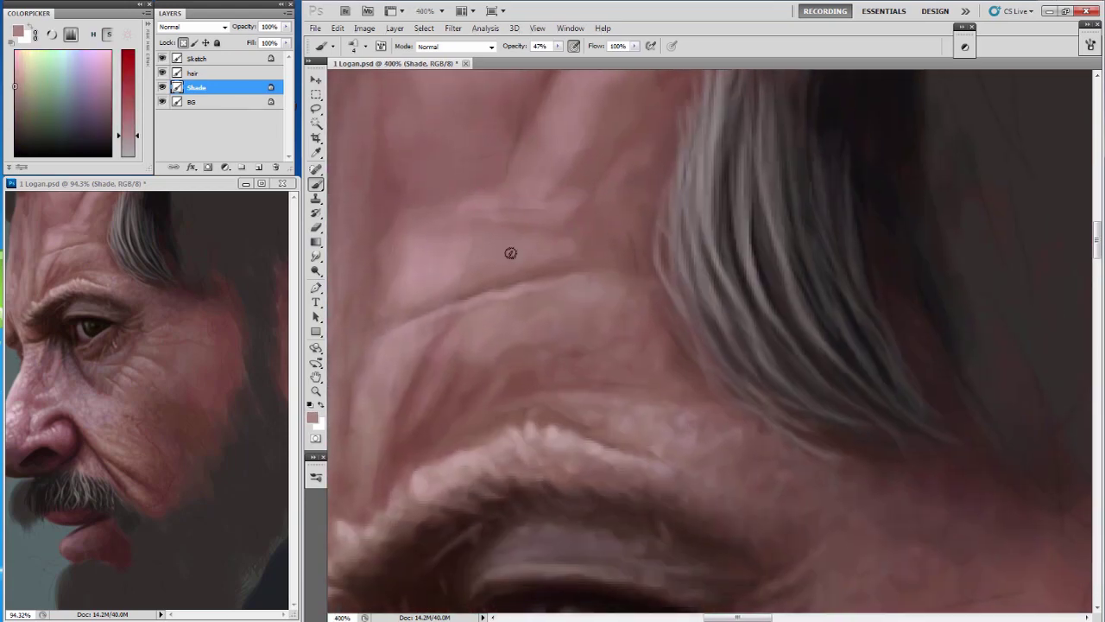
mouse_move(383, 229)
left_mouse_down()
mouse_move(452, 215)
mouse_move(422, 229)
mouse_move(449, 247)
mouse_move(471, 220)
left_mouse_up()
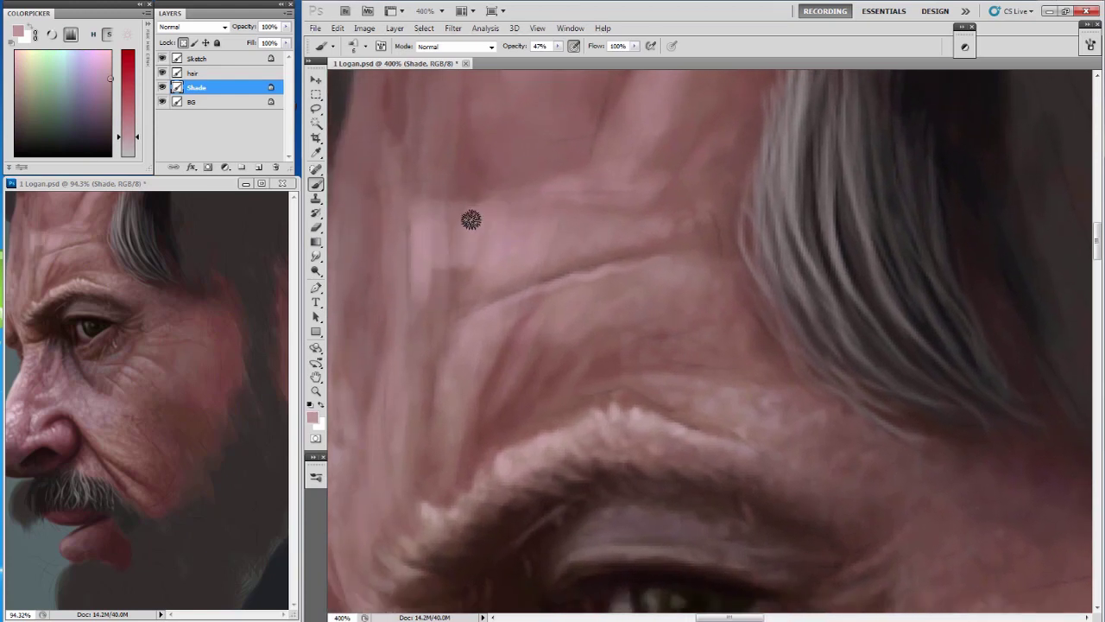
scroll(457, 224, "down", 1)
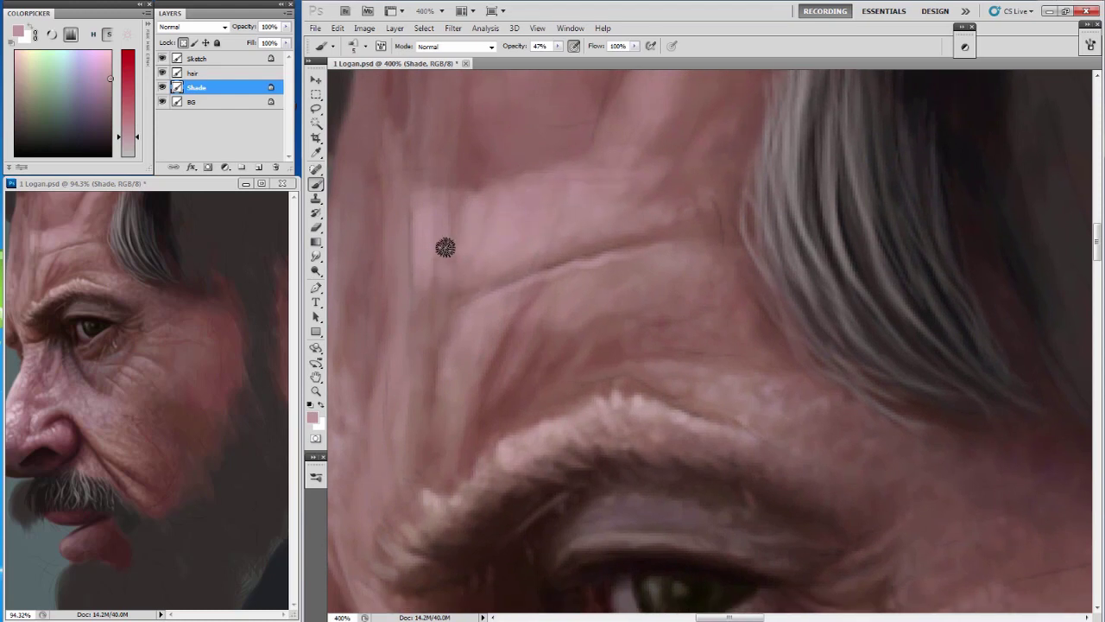
left_click_drag(467, 267, 454, 282)
left_click(440, 311, "alt")
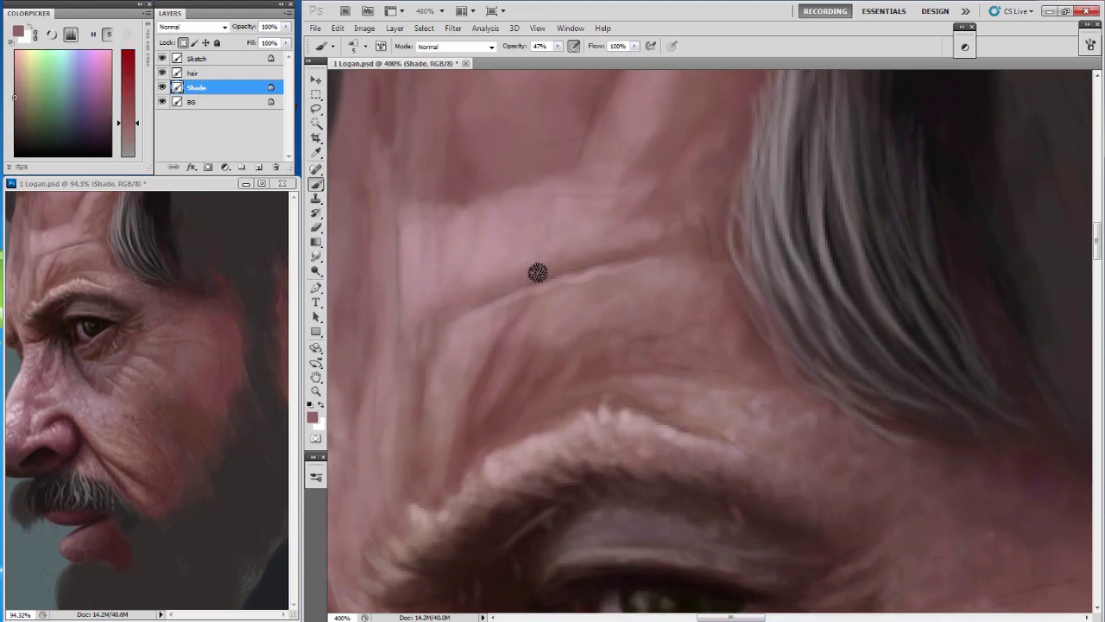
key("bracketleft")
key("bracketleft")
key("bracketleft")
left_click_drag(600, 231, 576, 254)
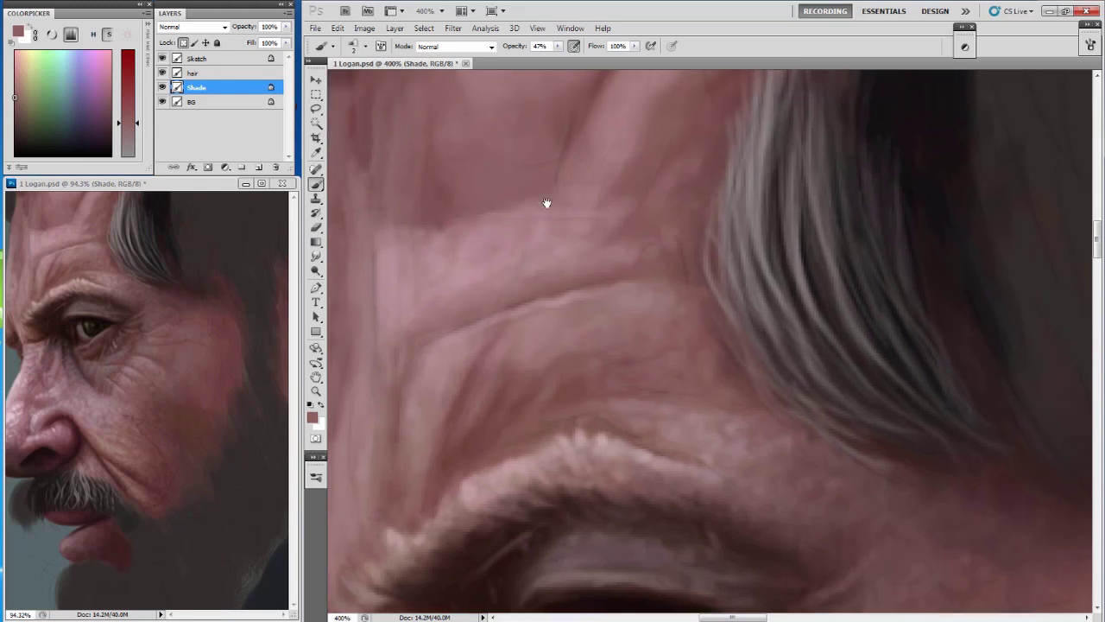
left_click(427, 237, "alt")
key("bracketright")
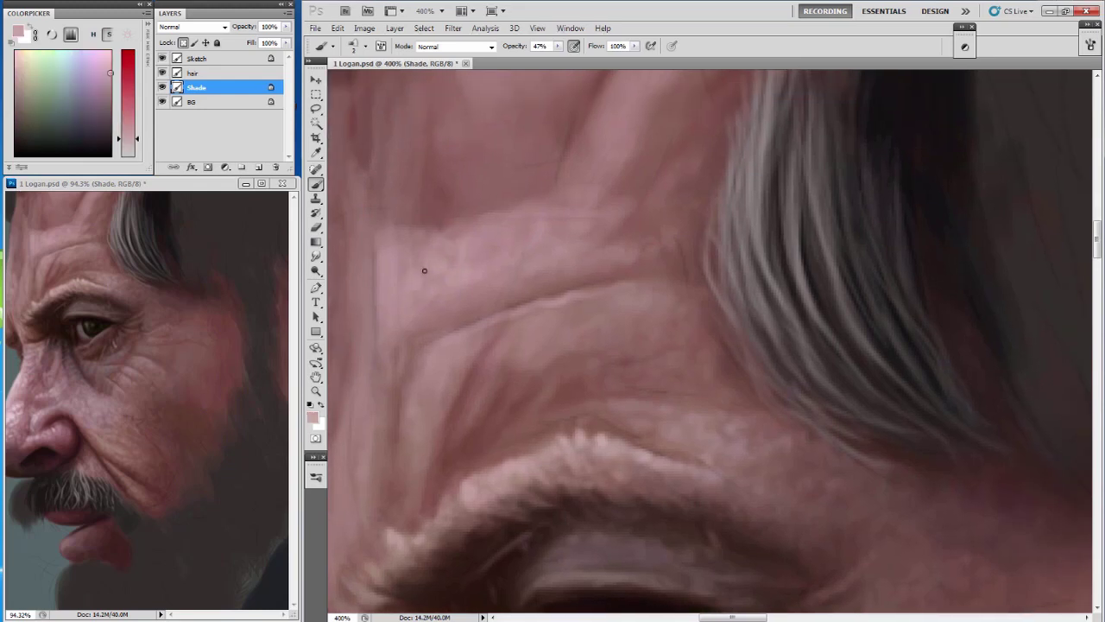
mouse_move(437, 311)
left_mouse_down()
mouse_move(452, 320)
mouse_move(468, 288)
mouse_move(504, 285)
left_mouse_up()
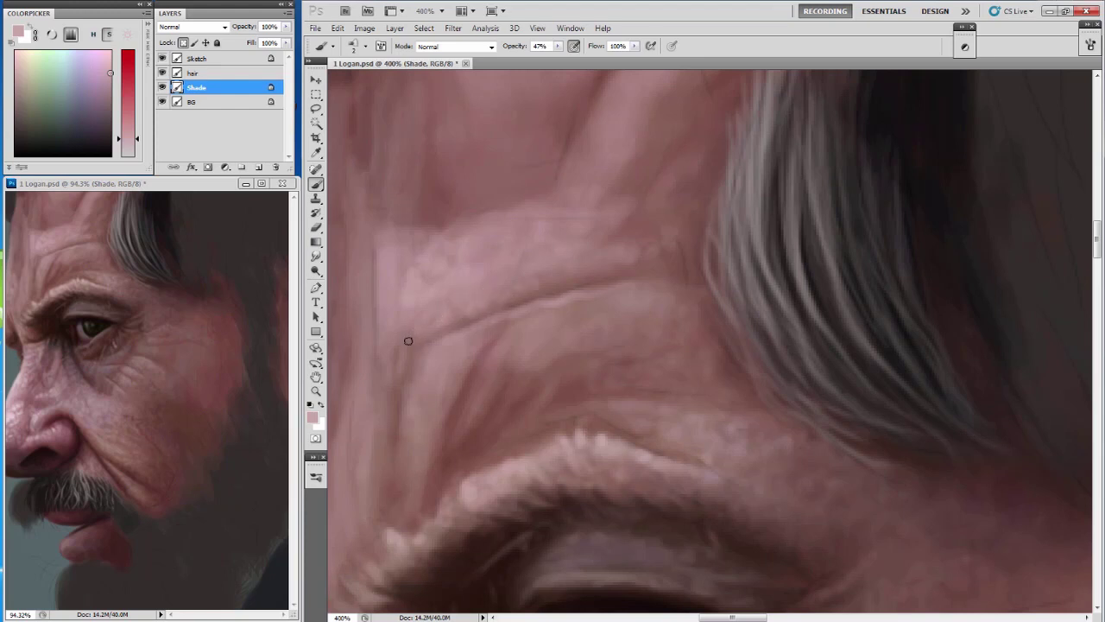
Sample mauve and light pink skin tones and paint a light pink highlight along a forehead wrinkle.
mouse_move(406, 325)
left_mouse_down()
mouse_move(370, 353)
mouse_move(371, 385)
left_mouse_up()
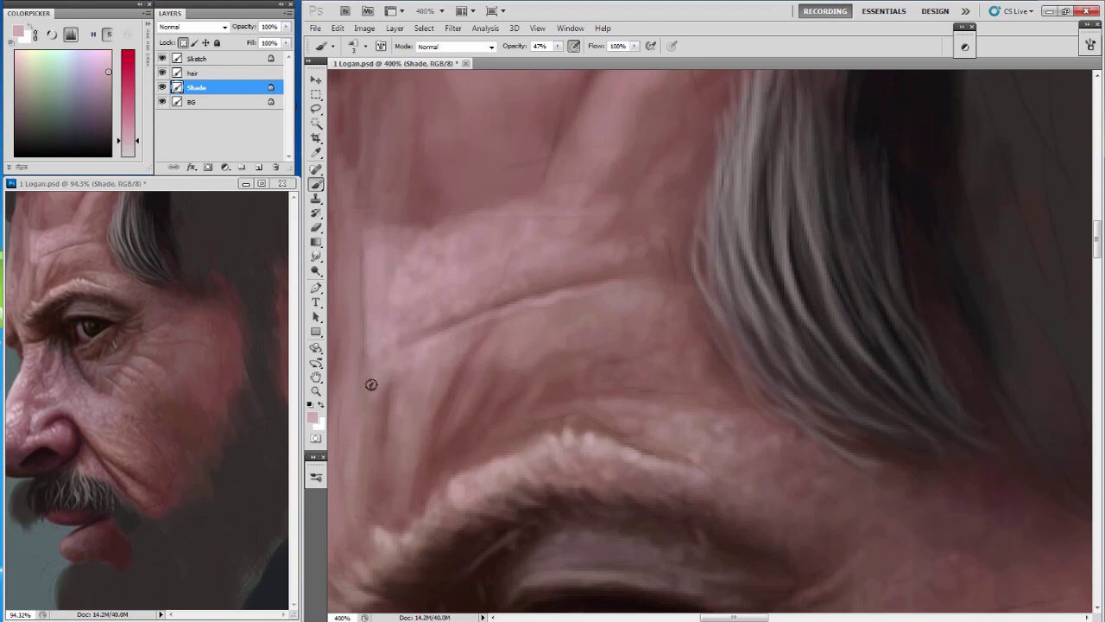
left_click(395, 242, "alt")
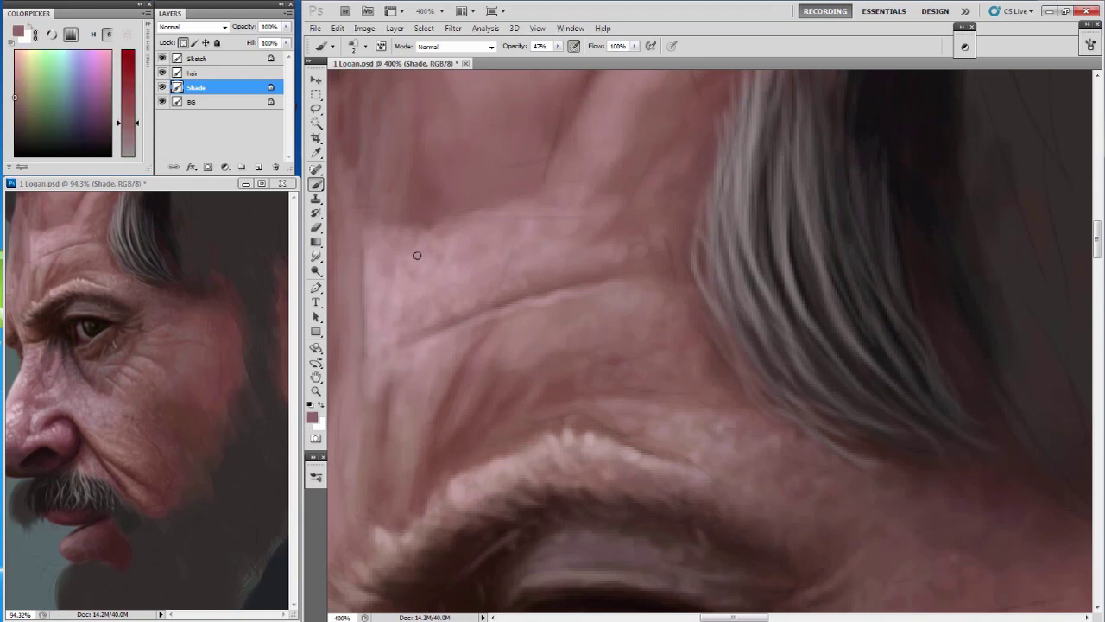
left_click(427, 226, "alt")
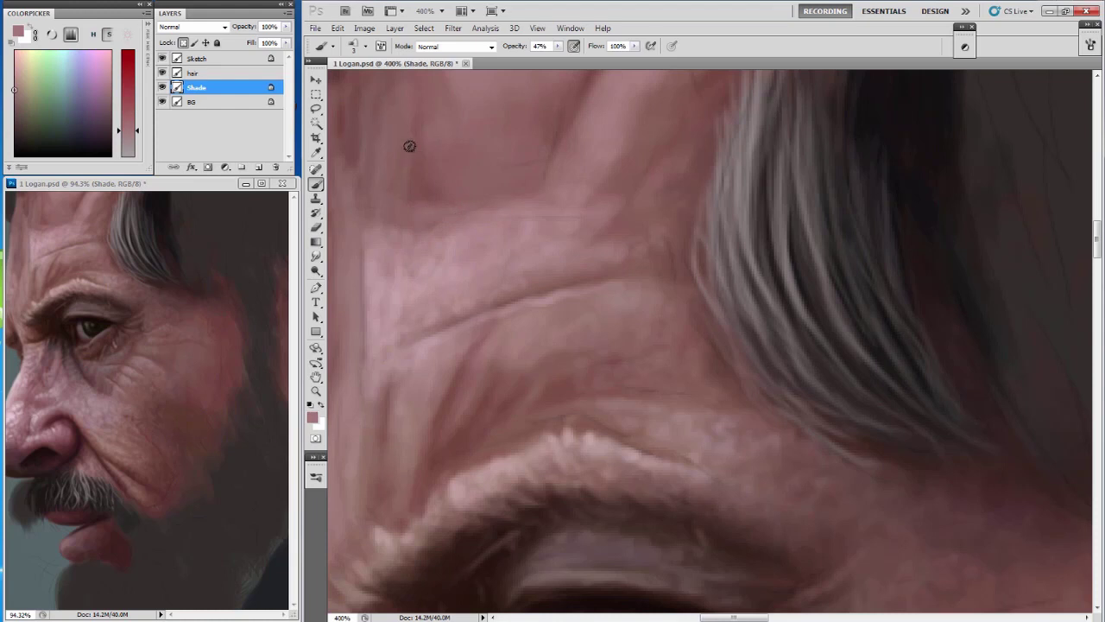
left_click(502, 203, "alt")
mouse_move(519, 219)
left_mouse_down()
mouse_move(565, 222)
mouse_move(407, 242)
left_mouse_up()
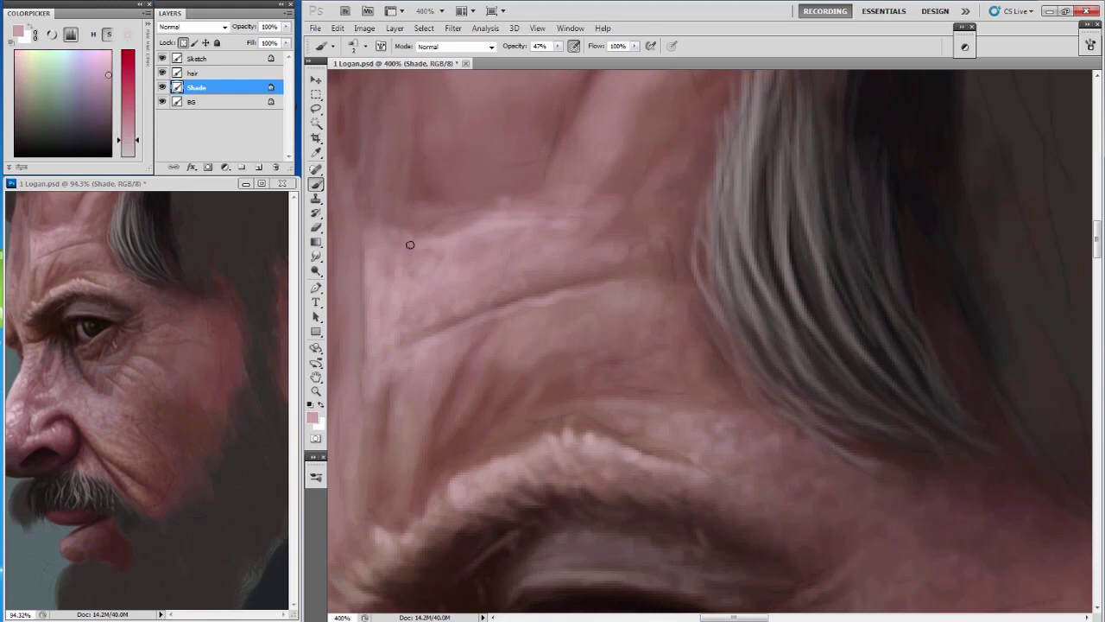
Re-sample lighter pinks and paint a second forehead wrinkle highlight with a size-4 brush.
left_click(505, 302, "alt")
left_click(607, 251, "alt")
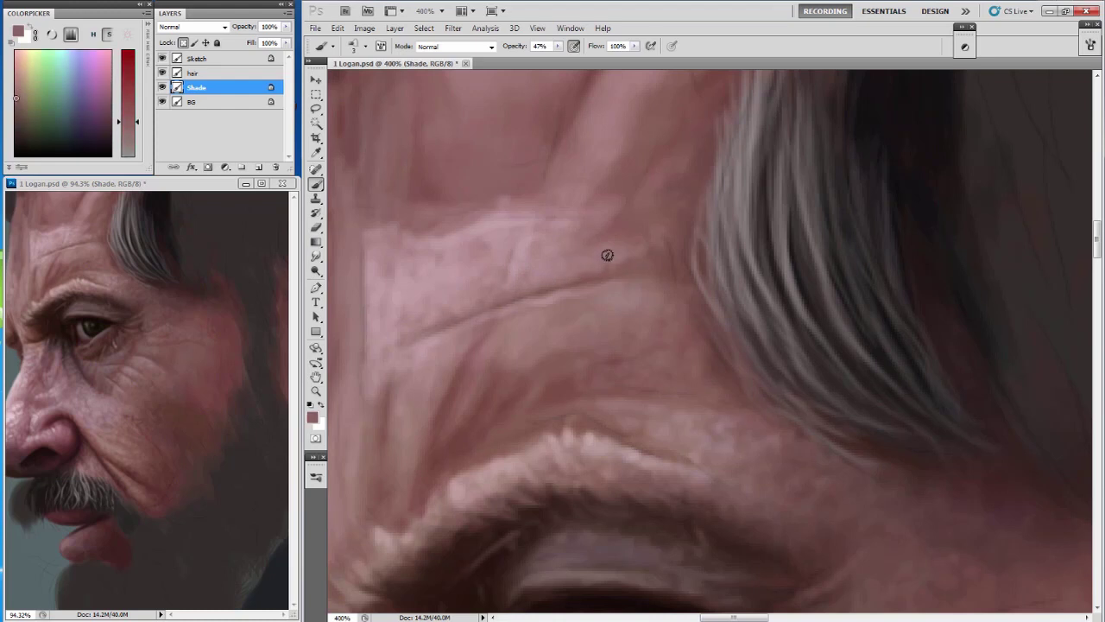
left_click_drag(595, 230, 558, 254)
left_click(575, 259, "alt")
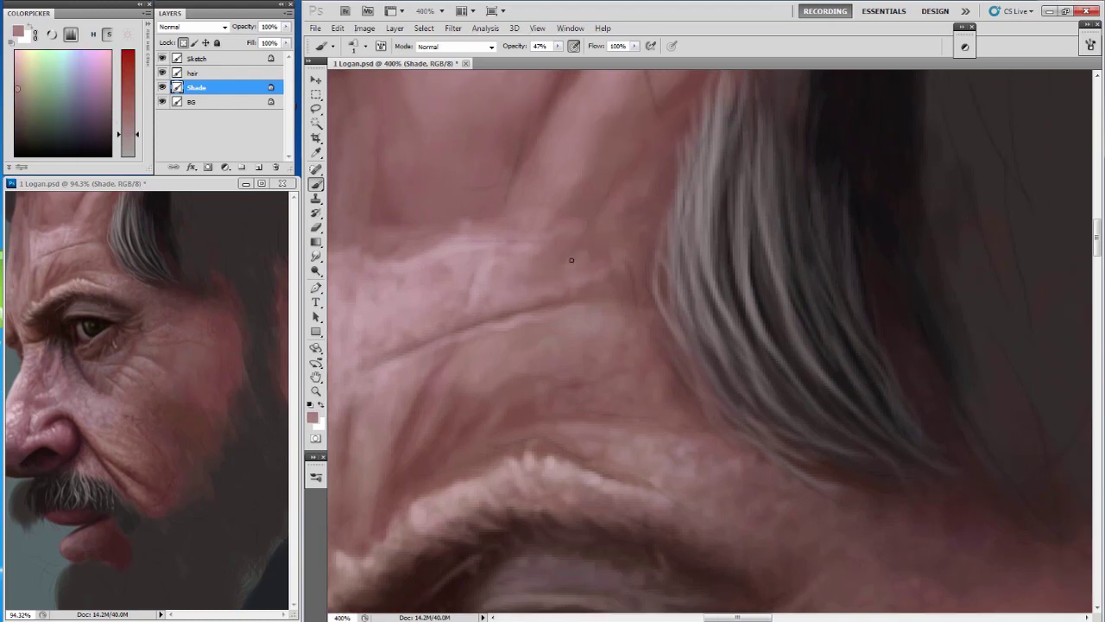
left_click(518, 285, "alt")
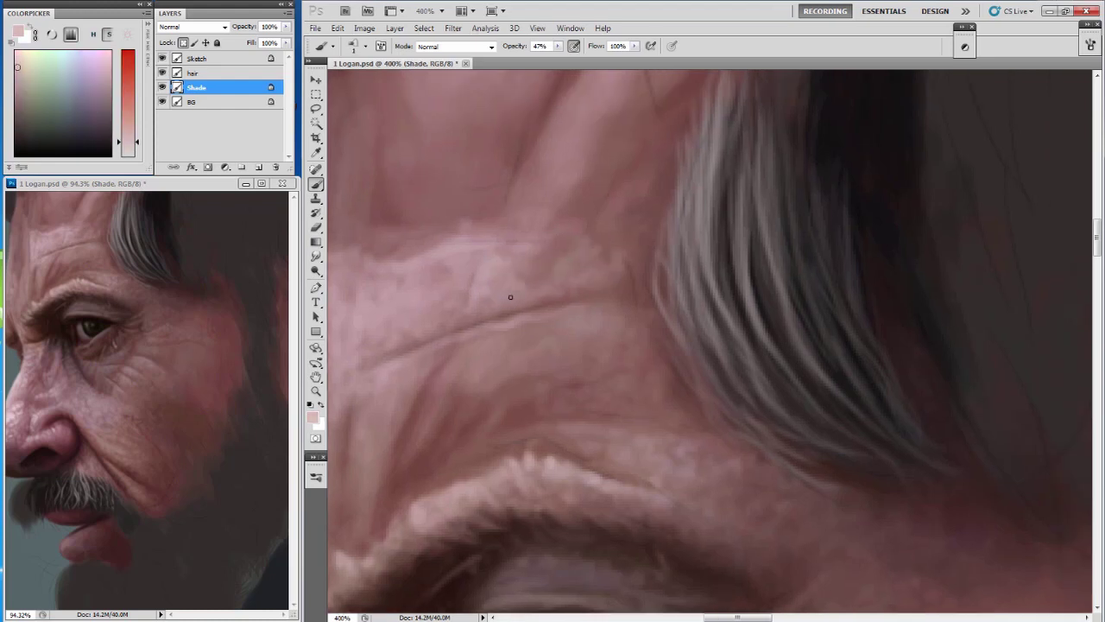
key("bracketright")
key("bracketright")
key("bracketright")
left_click_drag(388, 300, 415, 252)
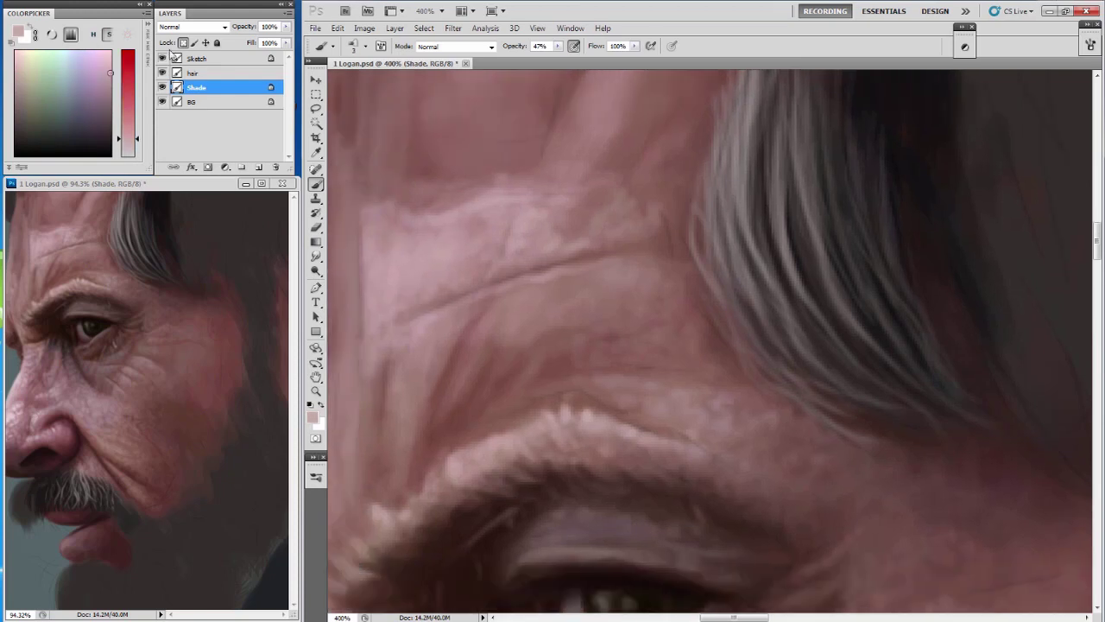
left_click(470, 273, "alt")
left_click_drag(485, 282, 606, 265)
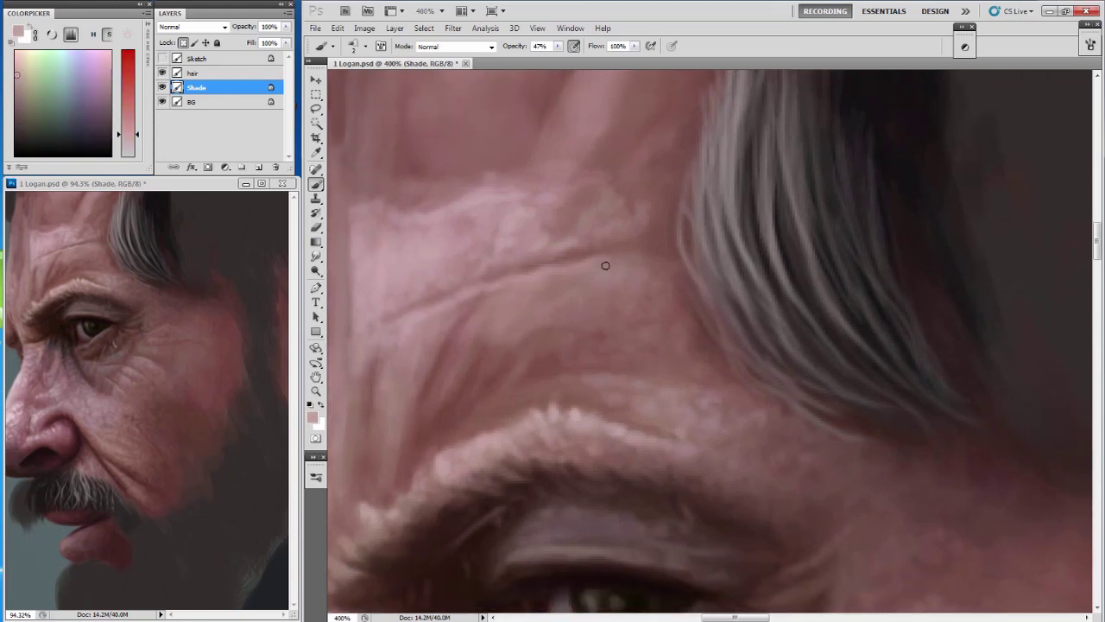
Sample mauve and light pink tones with a size-1 brush and bring the eyebrow and eye into view.
left_click(574, 274, "alt")
left_click(572, 250, "alt")
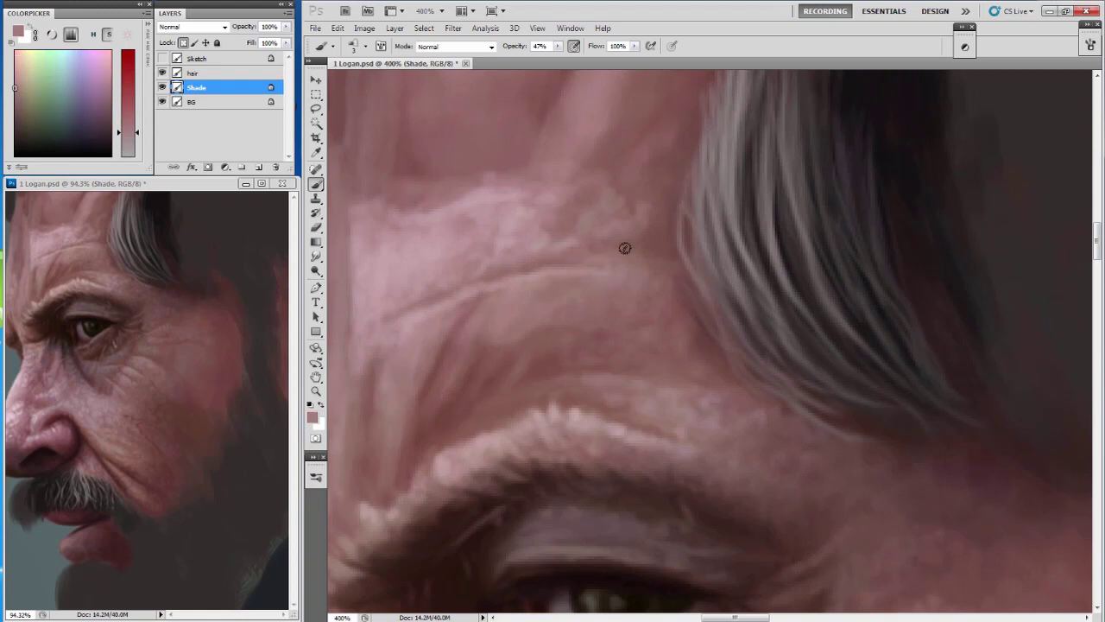
key("bracketright")
left_click(385, 157, "alt")
key("bracketleft")
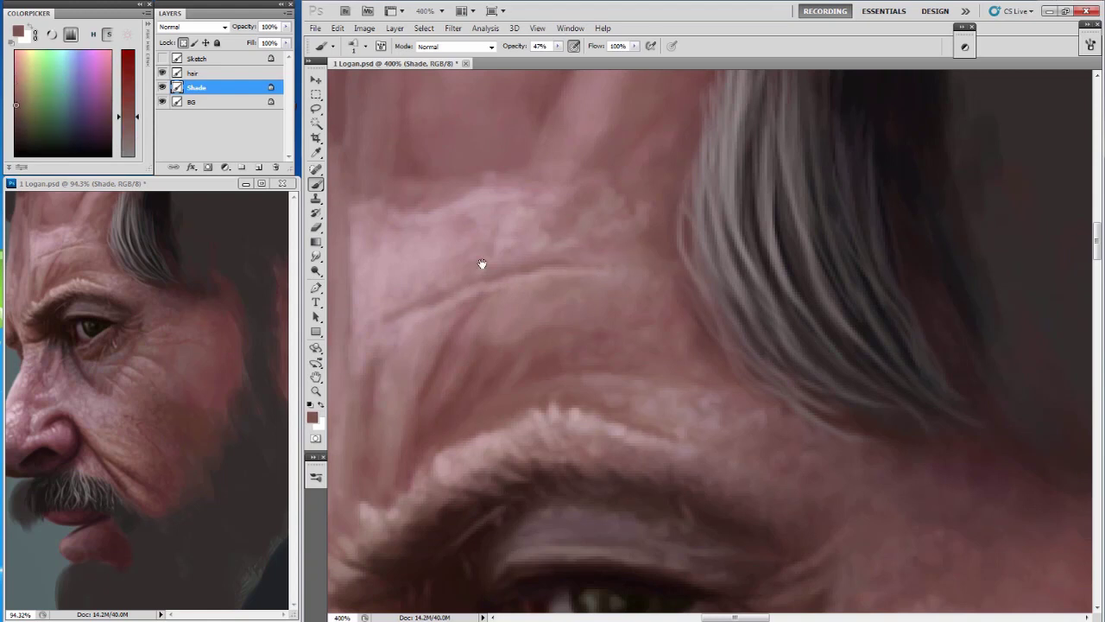
left_click(479, 267, "alt")
left_click_drag(579, 267, 601, 198)
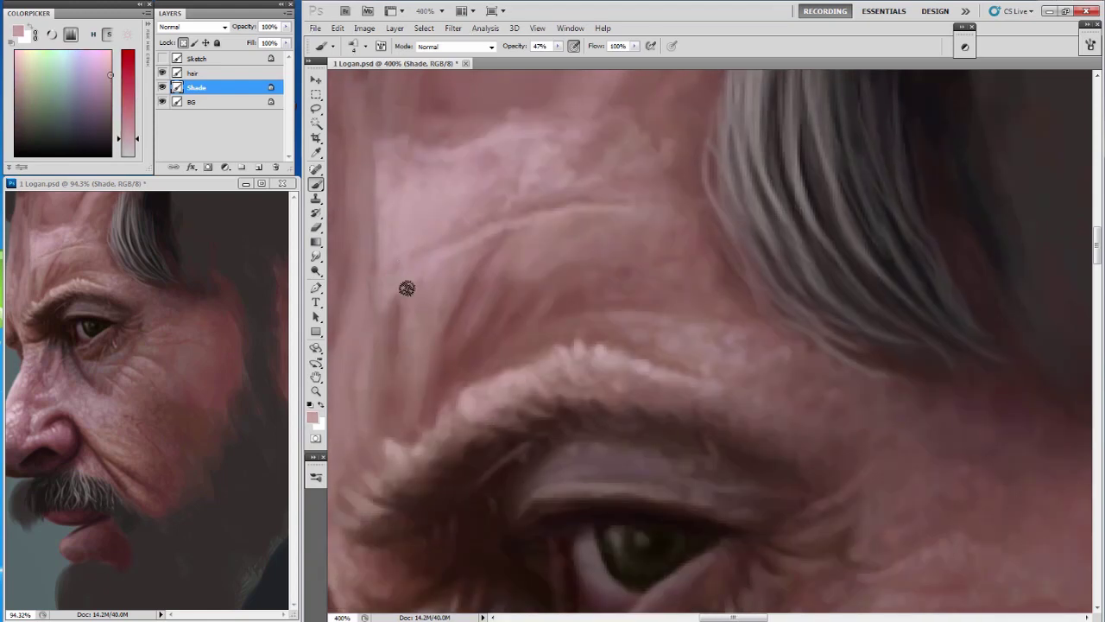
Sample dark red and light pink skin tones from the brow and set a fine brush tip.
left_click_drag(383, 308, 378, 299)
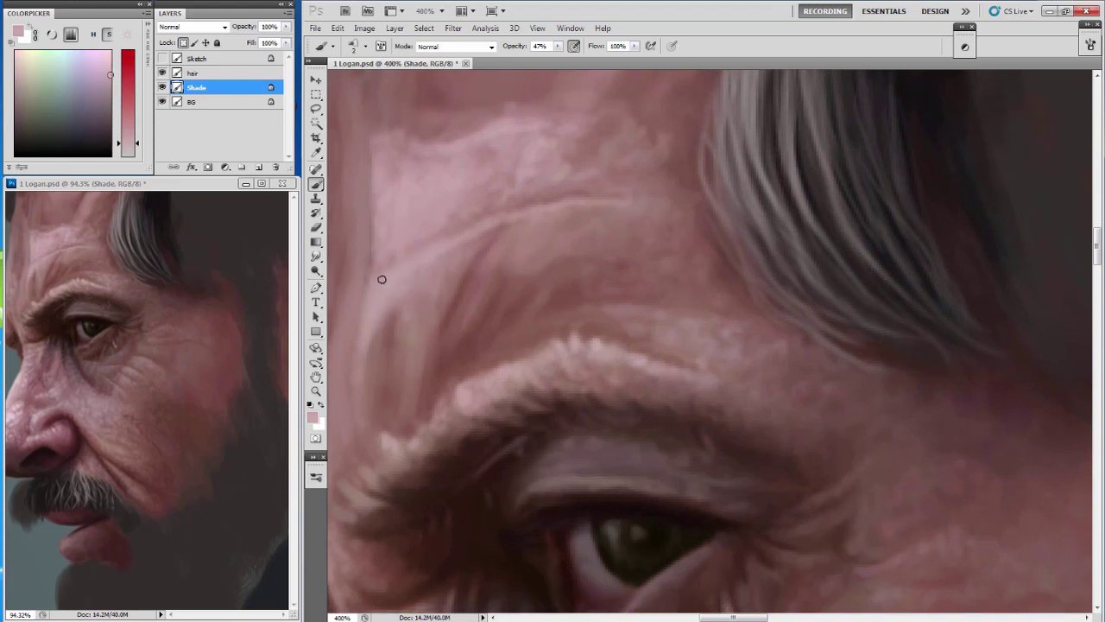
left_click(53, 372, "alt")
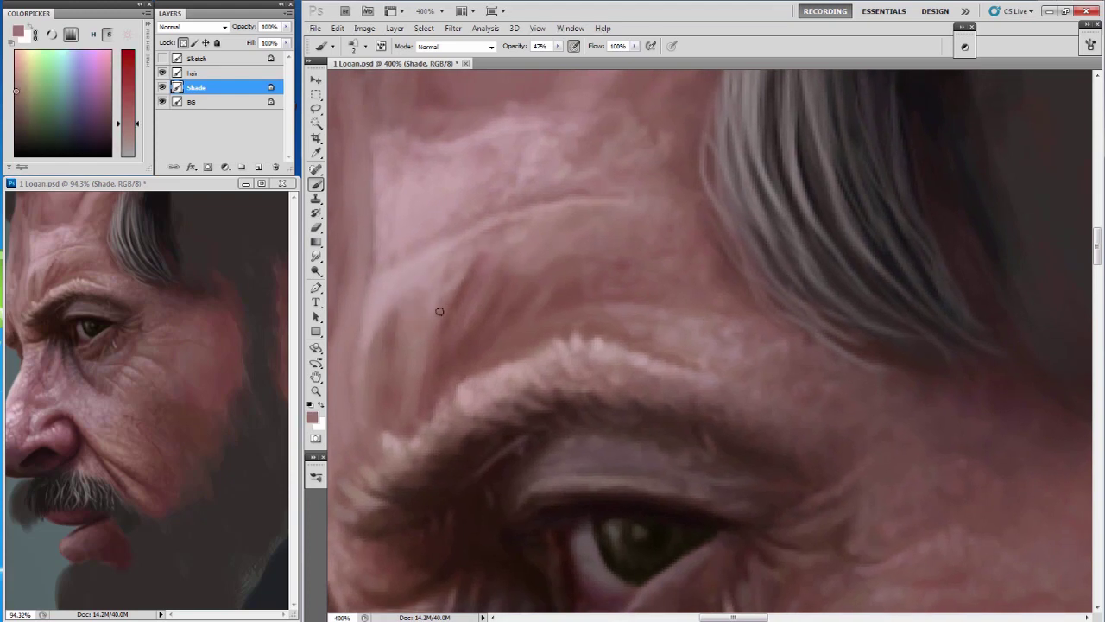
left_click(440, 311, "alt")
key("bracketright")
key("bracketright")
key("bracketright")
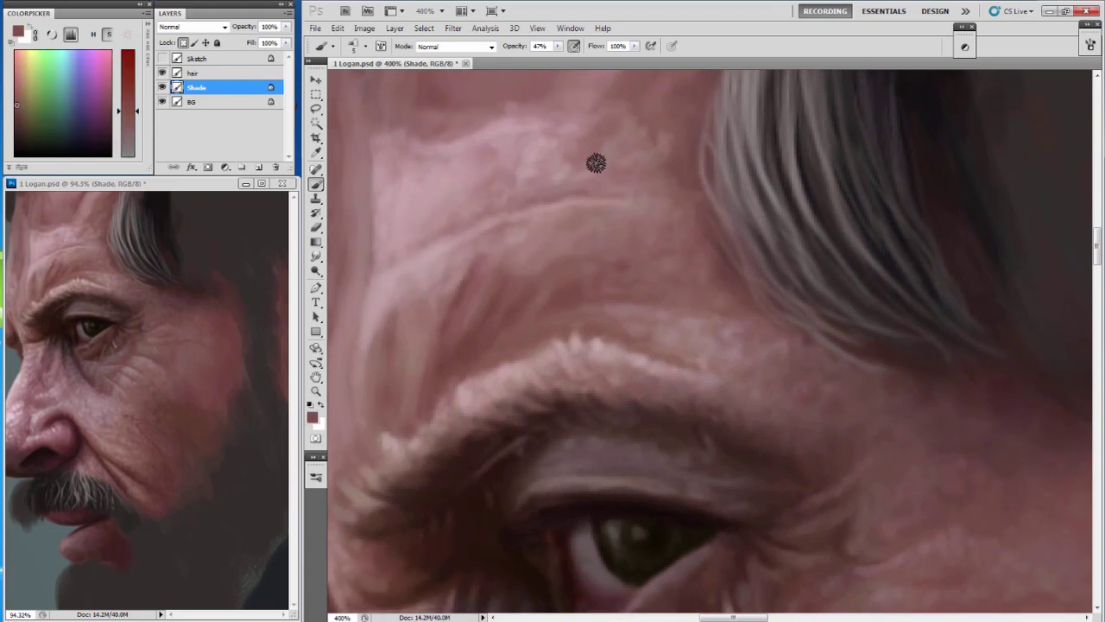
key("bracketleft")
key("bracketleft")
key("bracketleft")
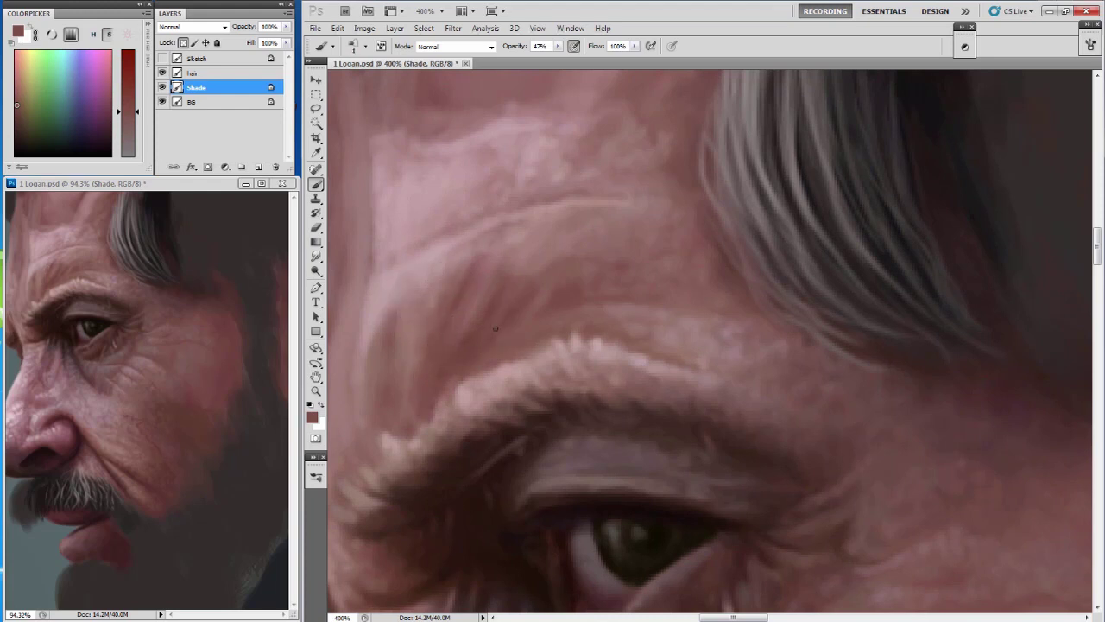
left_click(500, 256, "alt")
left_click(501, 252, "alt")
key("bracketright")
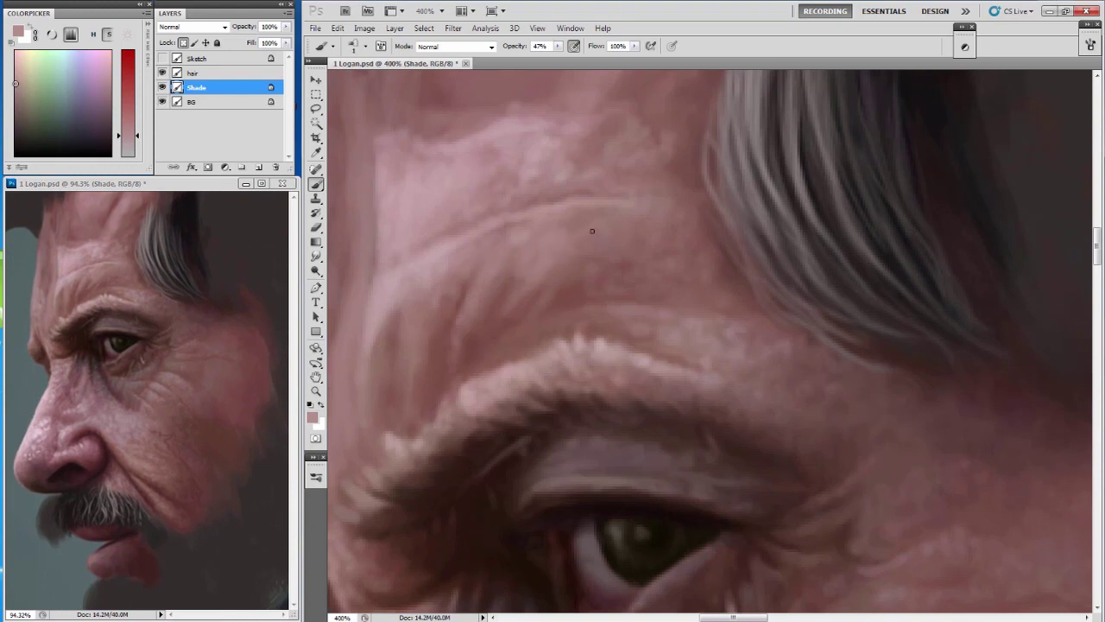
Paint light hair strokes along the top of the eyebrow using a sampled brow tone.
left_click(633, 273, "alt")
scroll(533, 311, "right", 1)
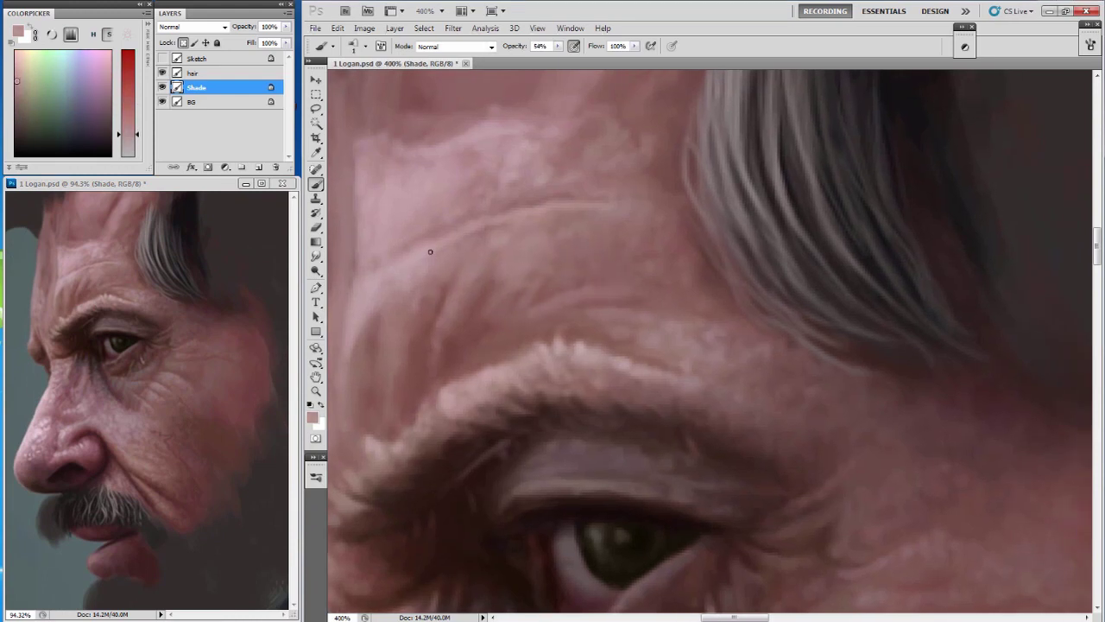
left_click(530, 329, "alt")
left_click_drag(572, 342, 607, 329)
left_click(543, 324, "alt")
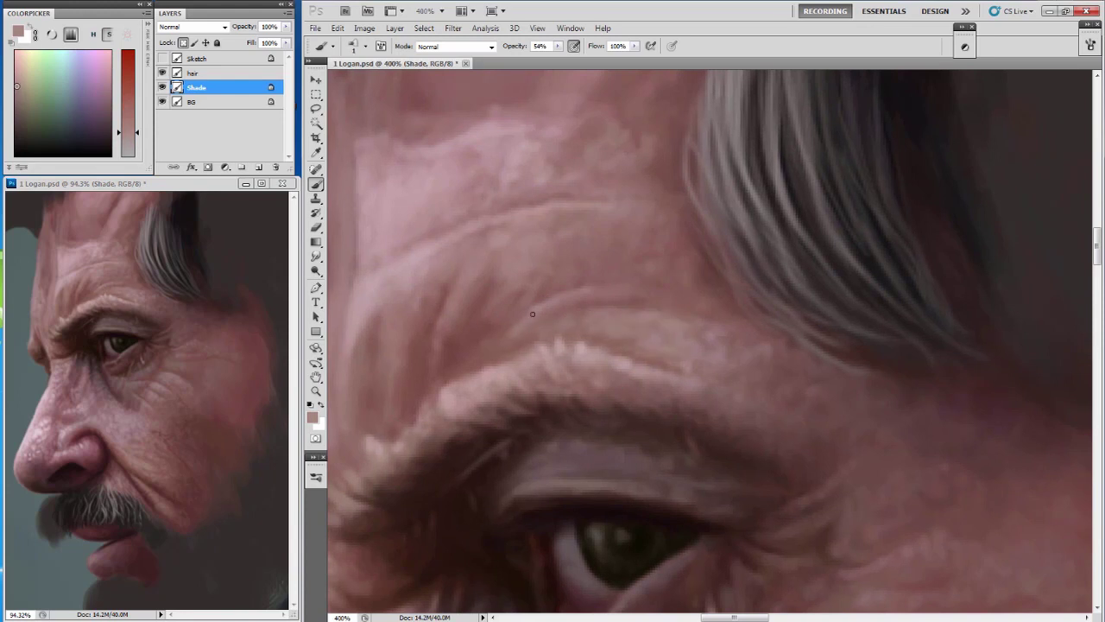
left_click_drag(335, 430, 345, 416)
Sample several darker and lighter pink skin shades around the brow for wrinkle refinement.
left_click(498, 353, "alt")
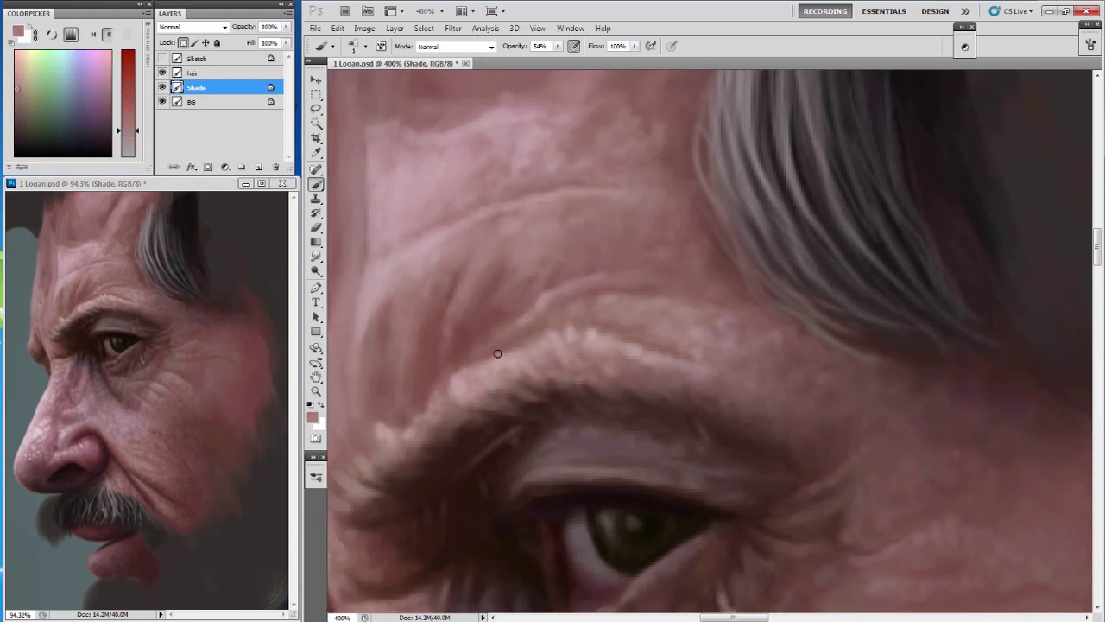
left_click(509, 363, "alt")
left_click(530, 354, "alt")
left_click(530, 374, "alt")
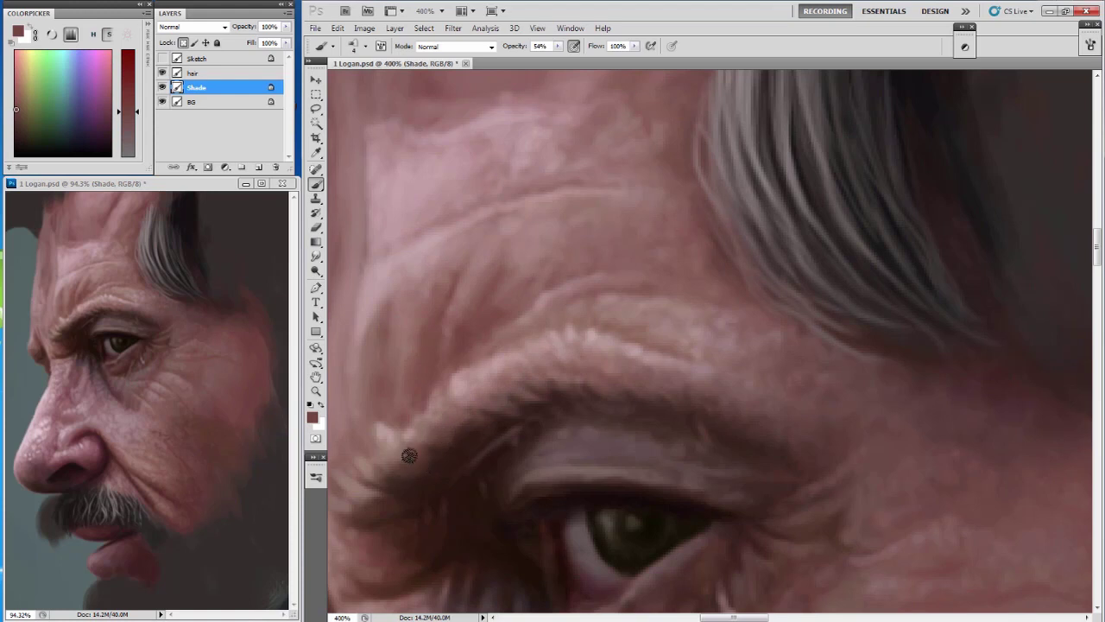
left_click(445, 459, "alt")
left_click_drag(419, 462, 536, 449)
left_click(537, 333, "alt")
left_click_drag(537, 334, 494, 346)
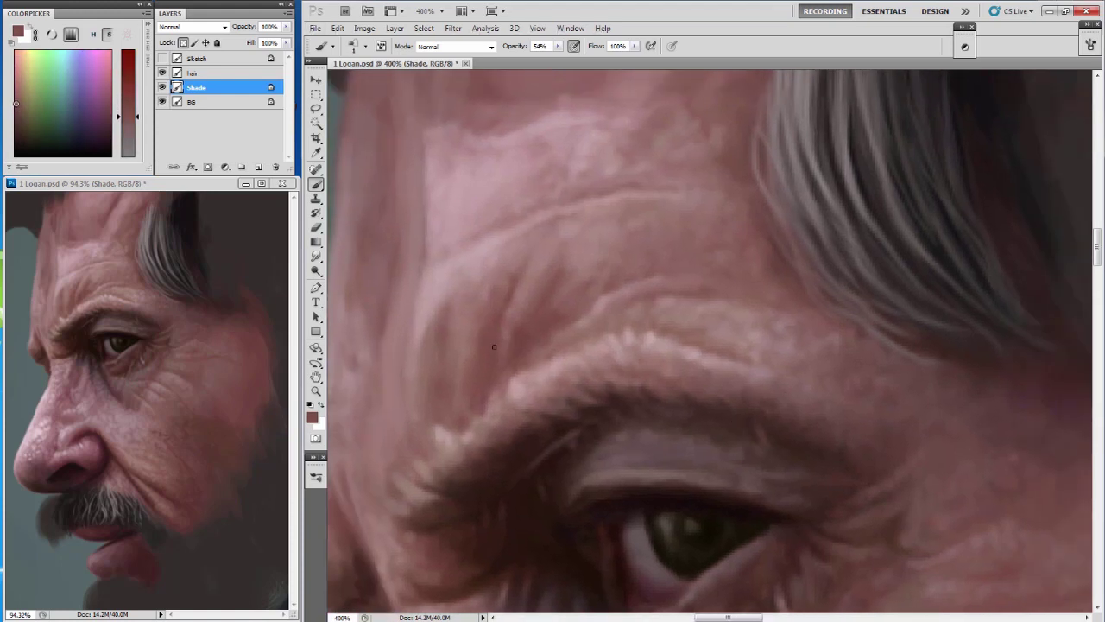
left_click(511, 350, "alt")
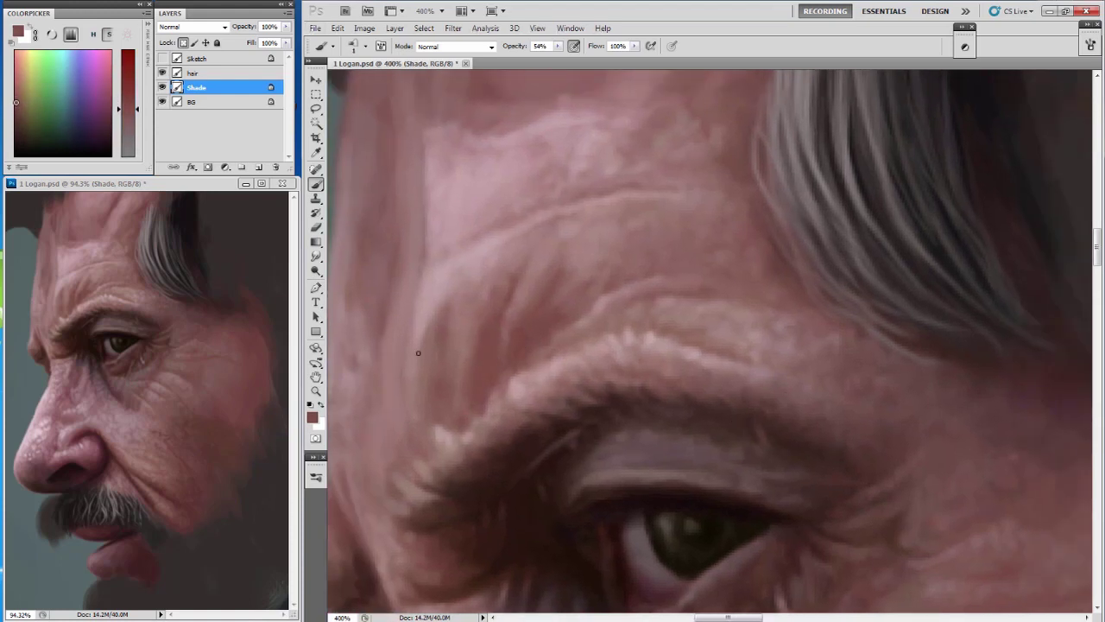
left_click(476, 374, "alt")
Sample forehead skin colours and adjust the brush size for finer wrinkle detail.
left_click(443, 282, "alt")
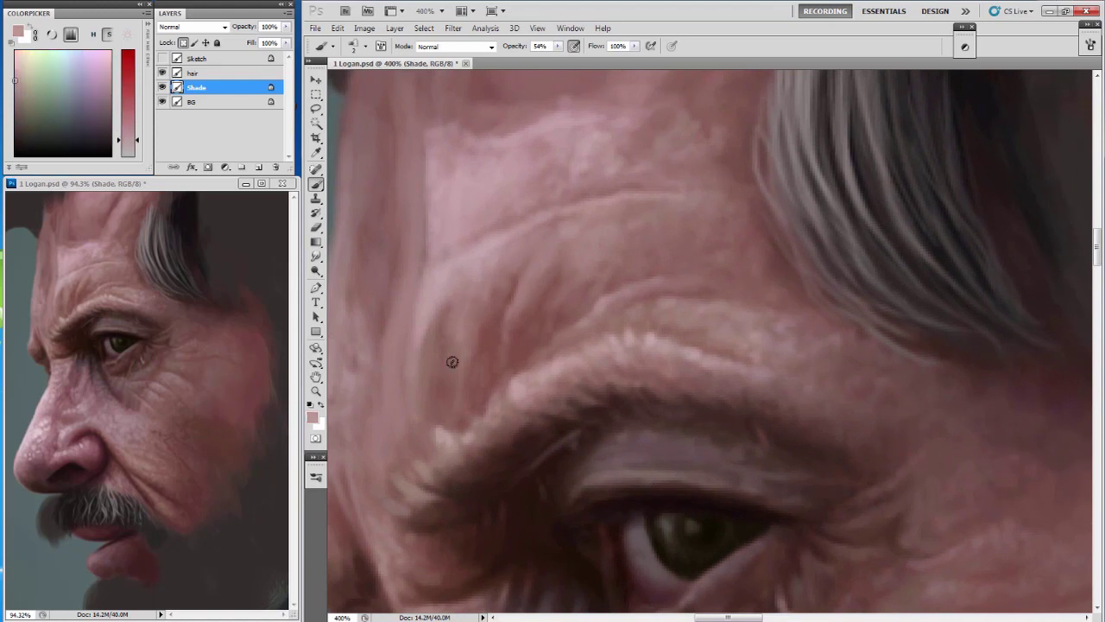
left_click(448, 311, "alt")
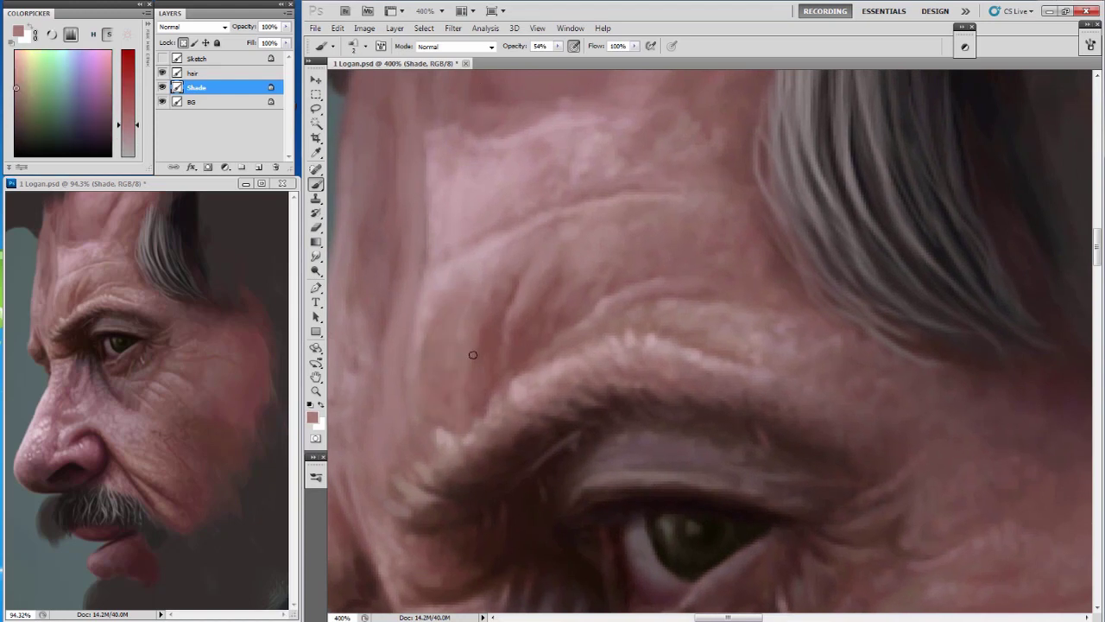
left_click(440, 253, "alt")
key("bracketleft")
key("bracketleft")
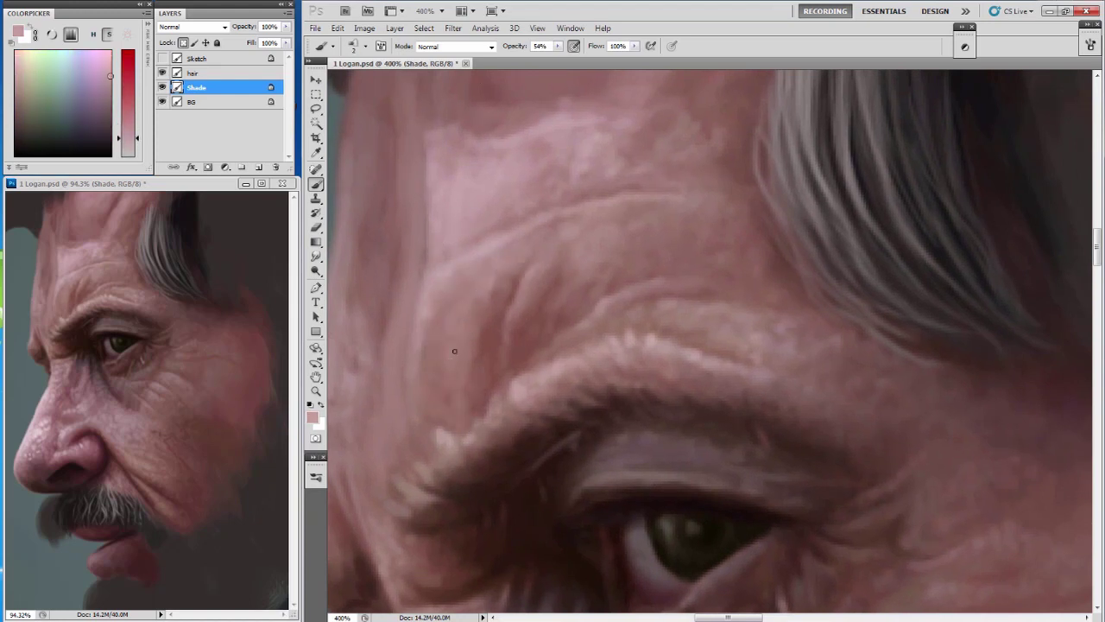
left_click_drag(424, 365, 449, 360)
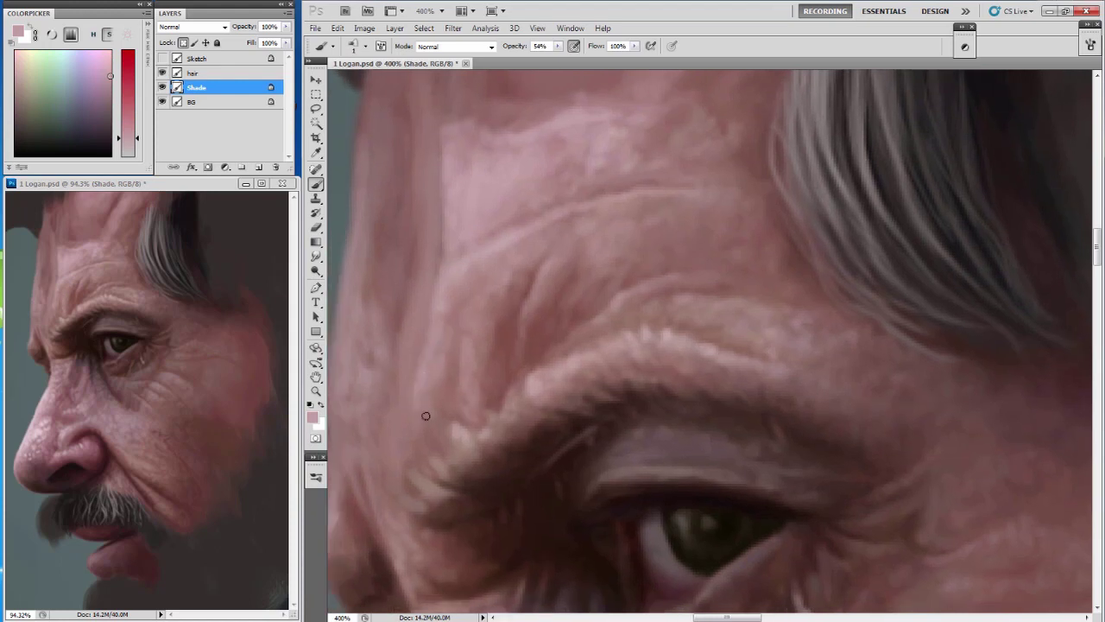
left_click_drag(425, 416, 458, 394)
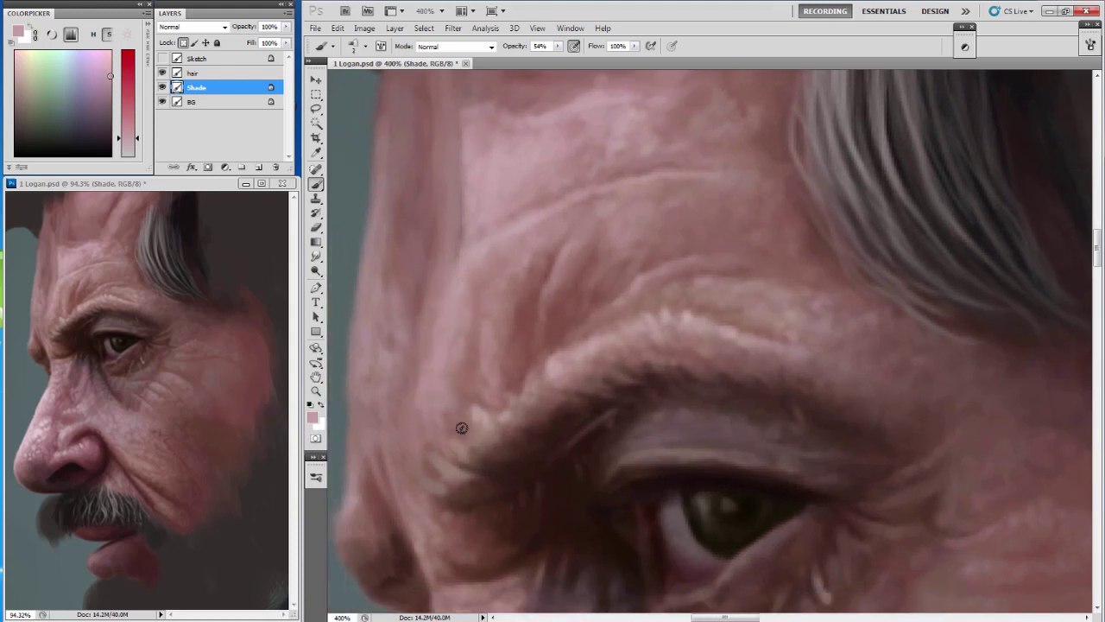
left_click(484, 365, "alt")
key("bracketright")
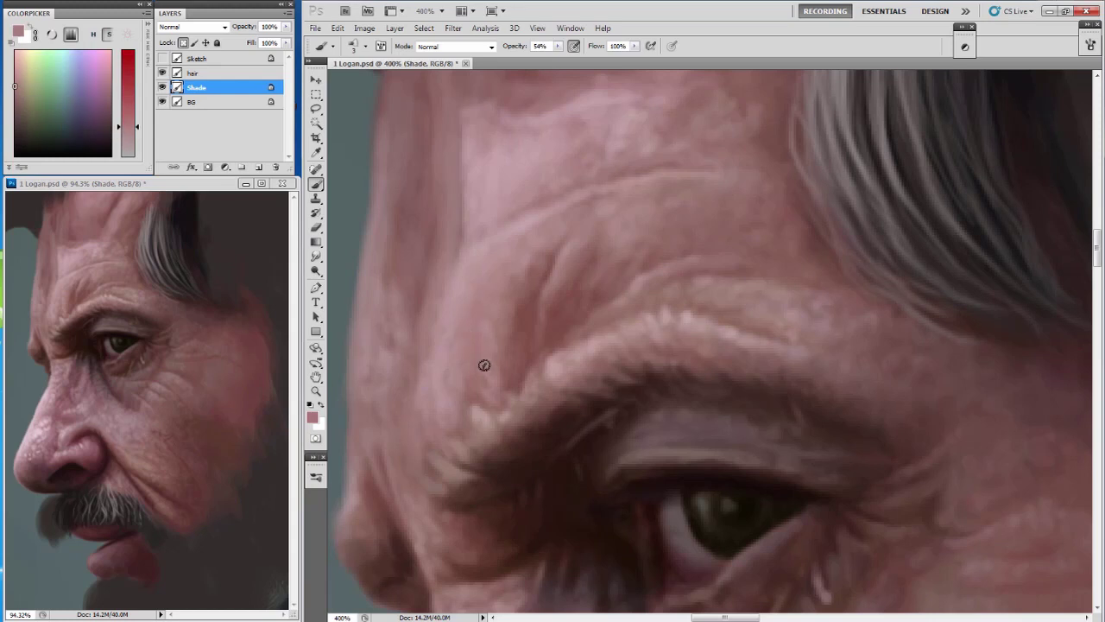
Sample darker skin tones with a fine brush tip and scroll the view toward the temple.
left_click_drag(596, 219, 582, 236)
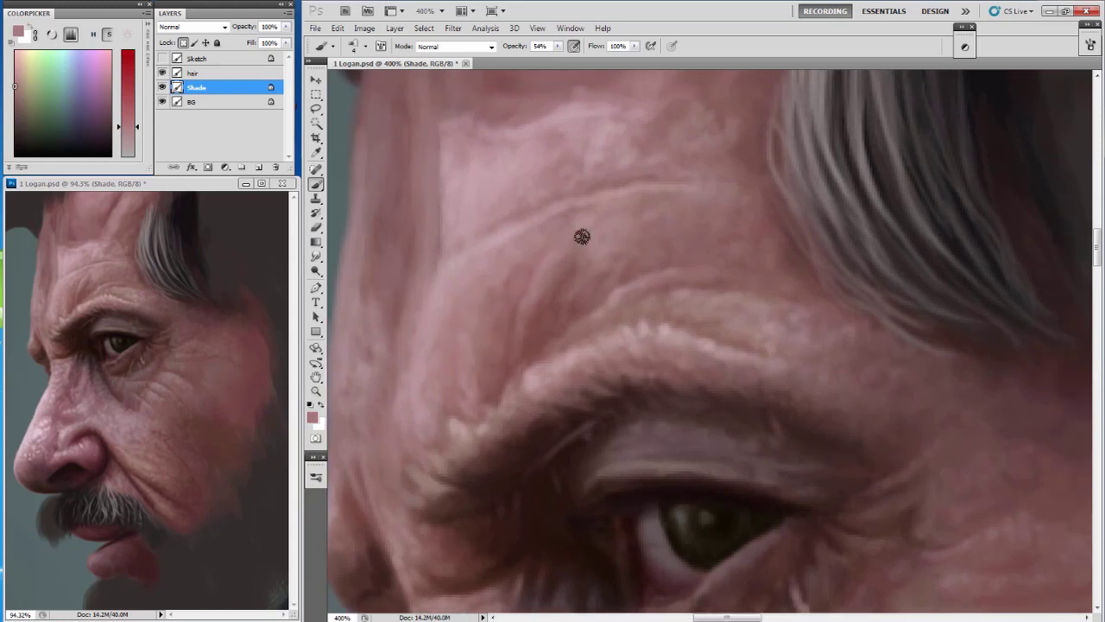
key("bracketleft")
left_click(658, 208, "alt")
left_click(652, 223, "alt")
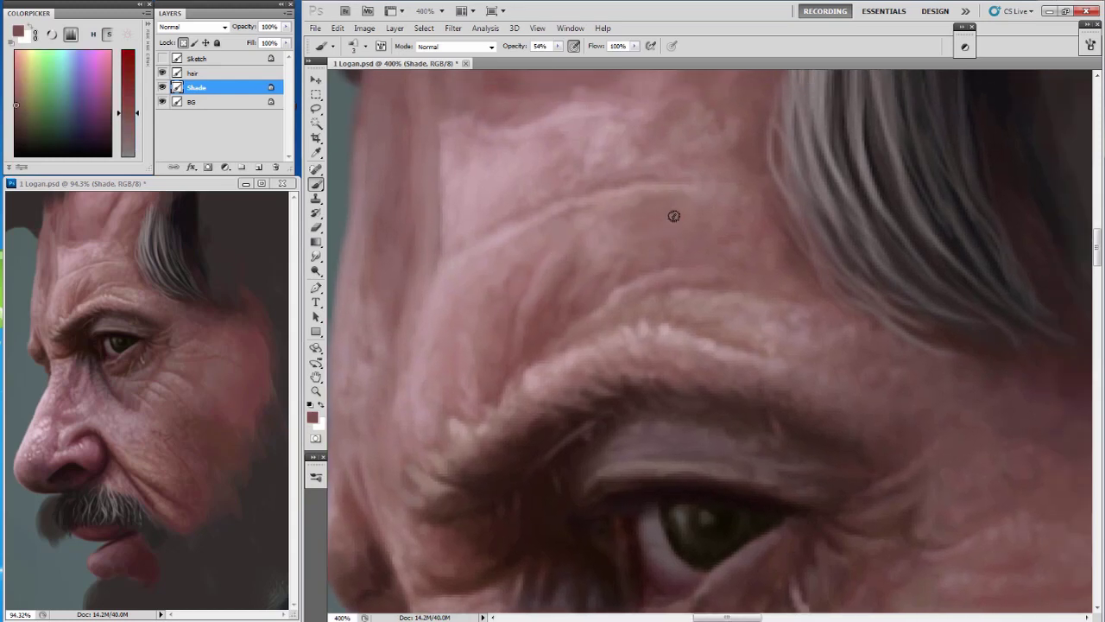
key("bracketleft")
scroll(570, 340, "down", 1)
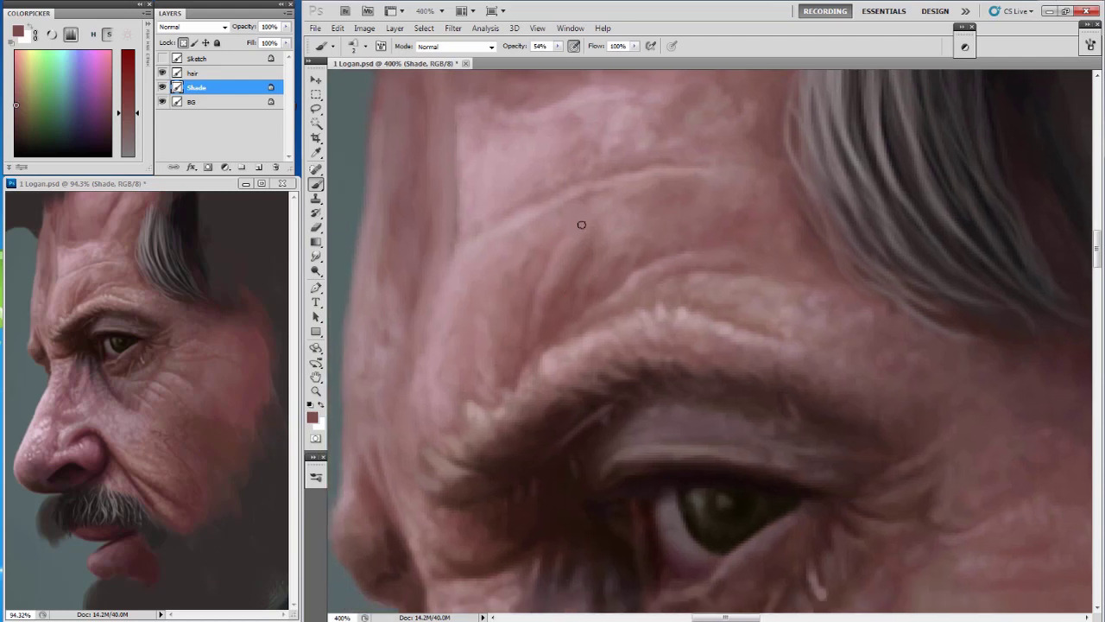
scroll(483, 291, "left", 1)
scroll(471, 399, "left", 1)
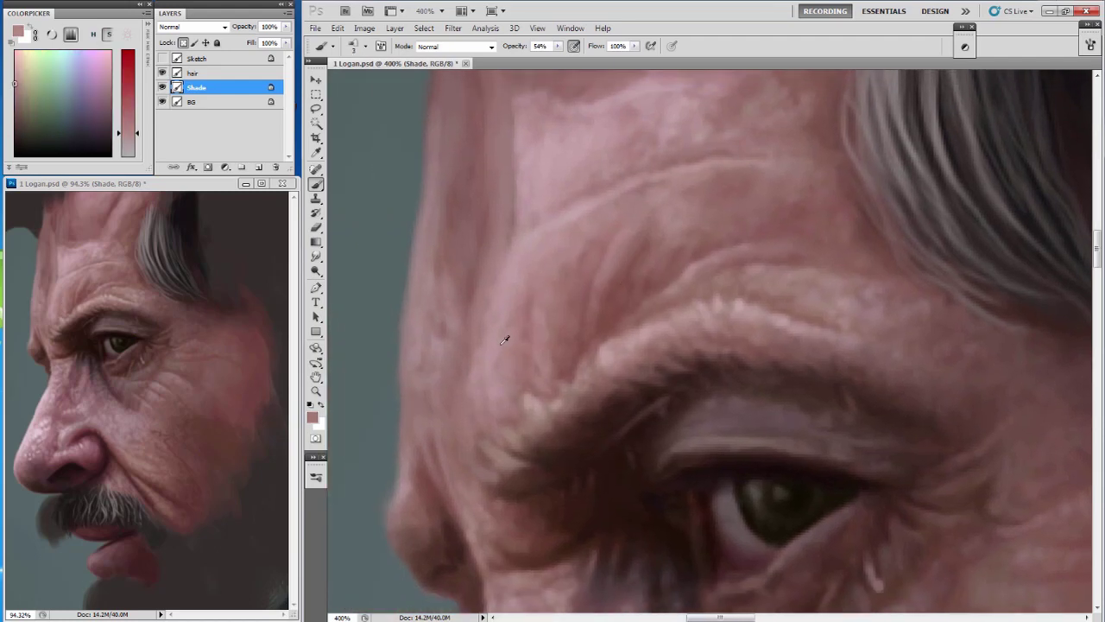
scroll(506, 268, "up", 1)
scroll(828, 577, "up", 3)
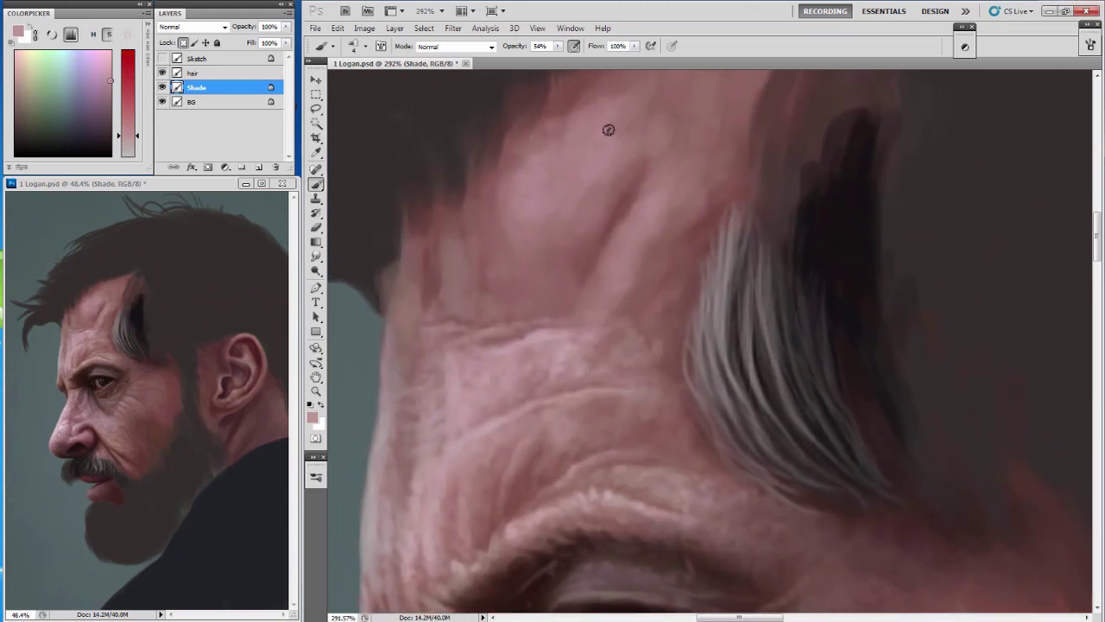
Smooth the temple skin beside the grey hair with sampled dark and desaturated pink tones.
scroll(607, 129, "up", 1)
scroll(639, 225, "up", 1)
left_click(646, 246, "alt")
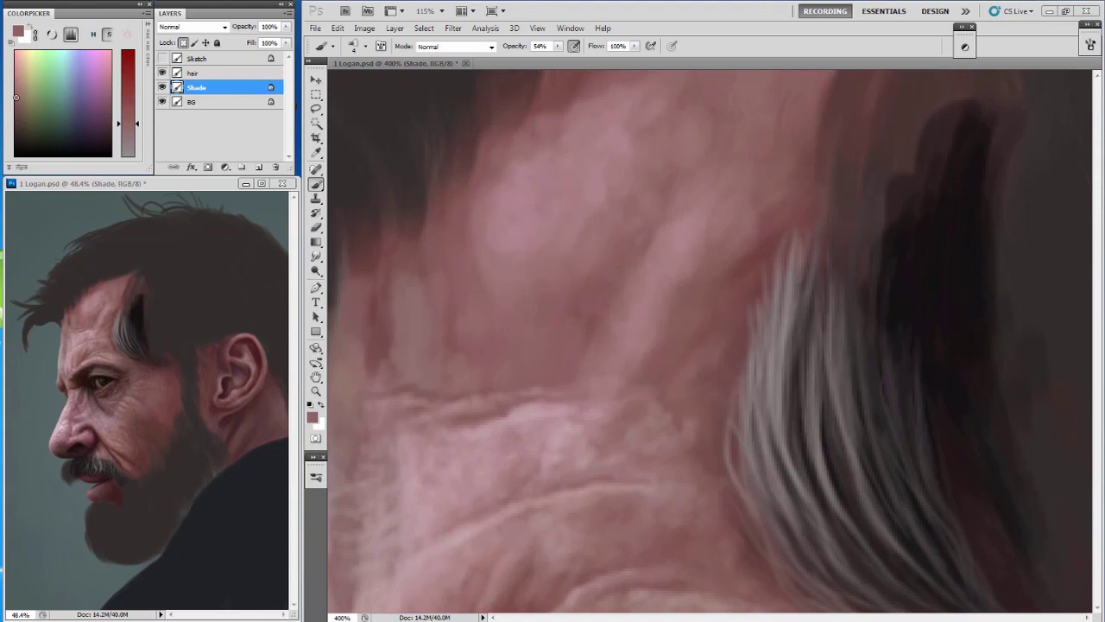
key("bracketleft")
key("bracketleft")
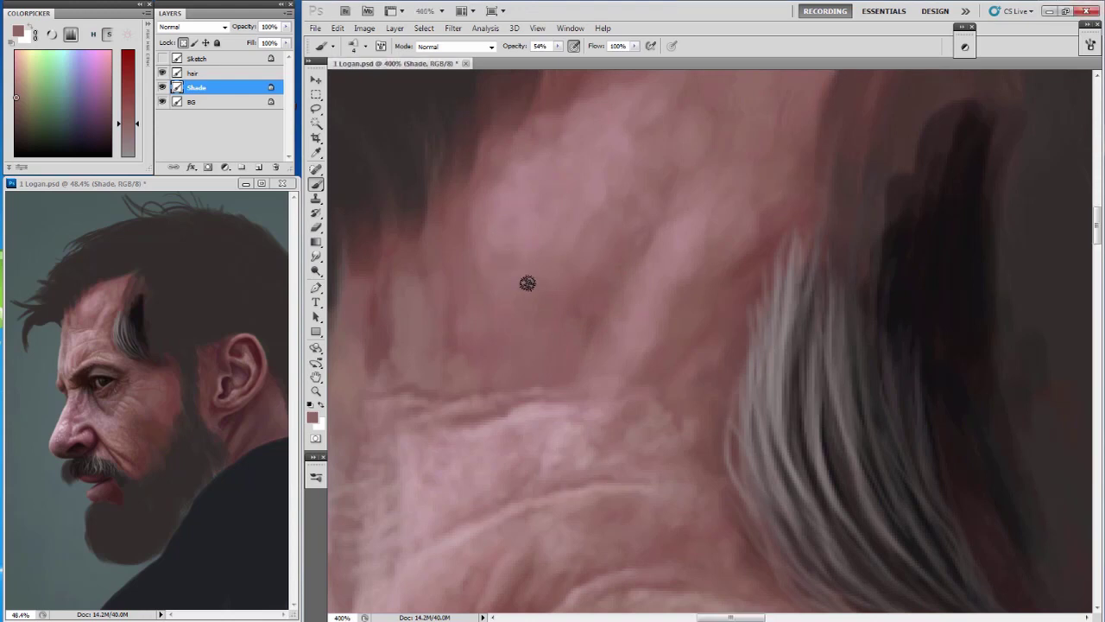
left_click(443, 198, "alt")
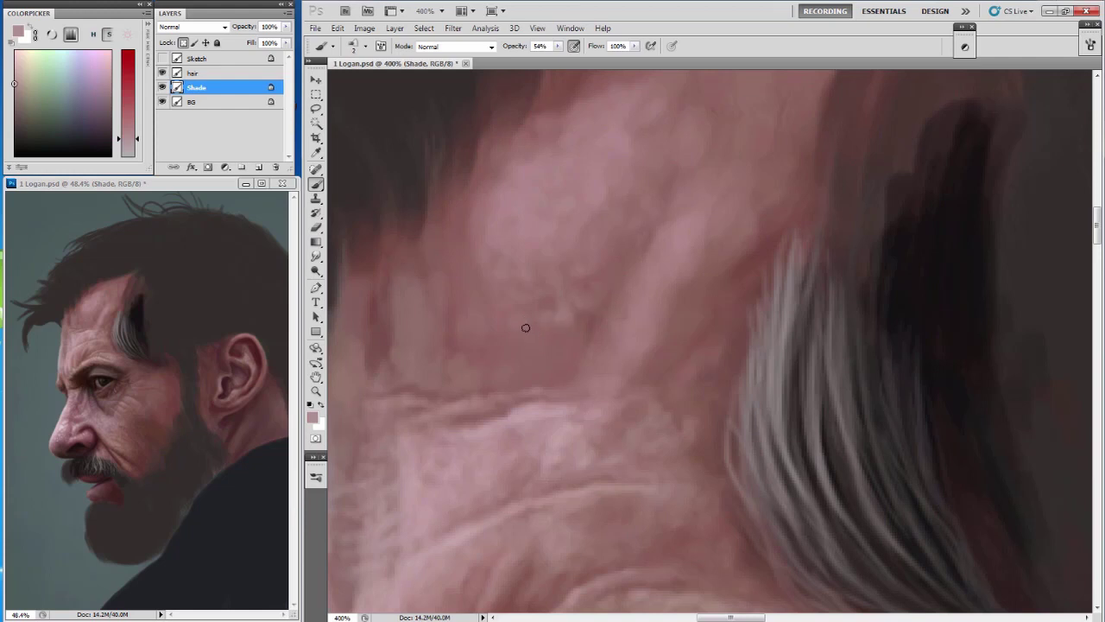
key("bracketleft")
key("bracketright")
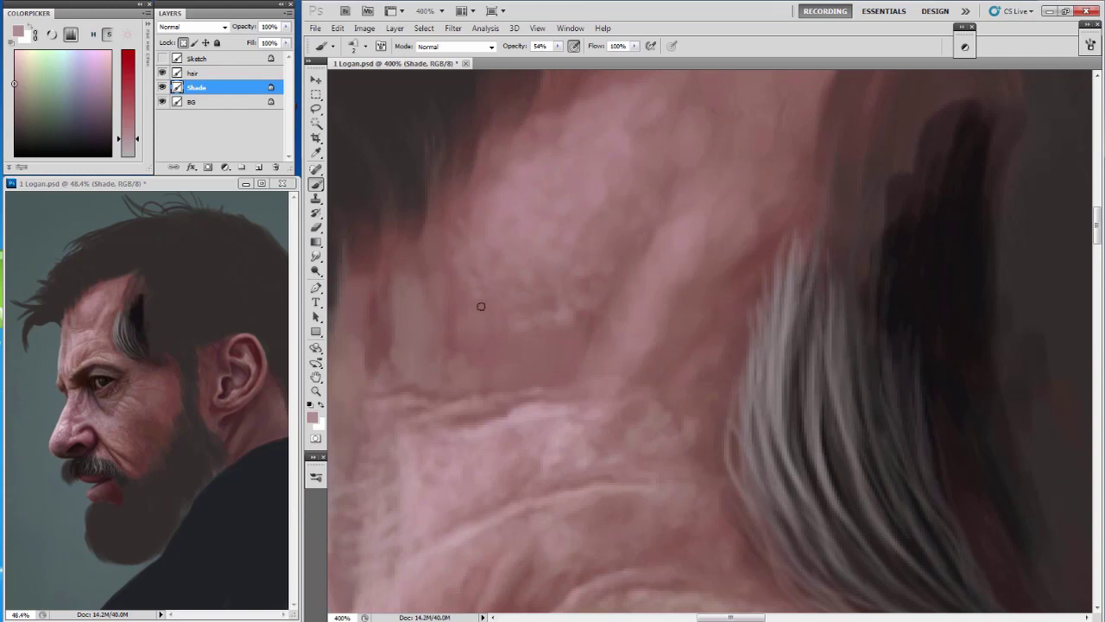
key("bracketright")
Zoom the side overview window in on the face, then return to brush painting in the close-up.
left_click(130, 216)
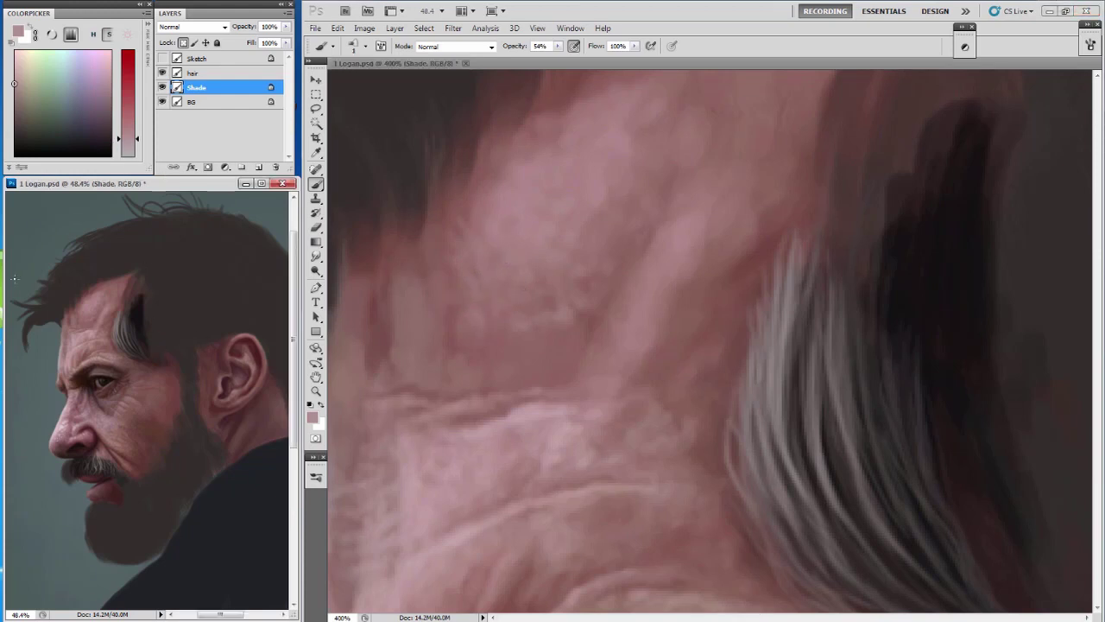
key("z")
left_click_drag(93, 302, 128, 271)
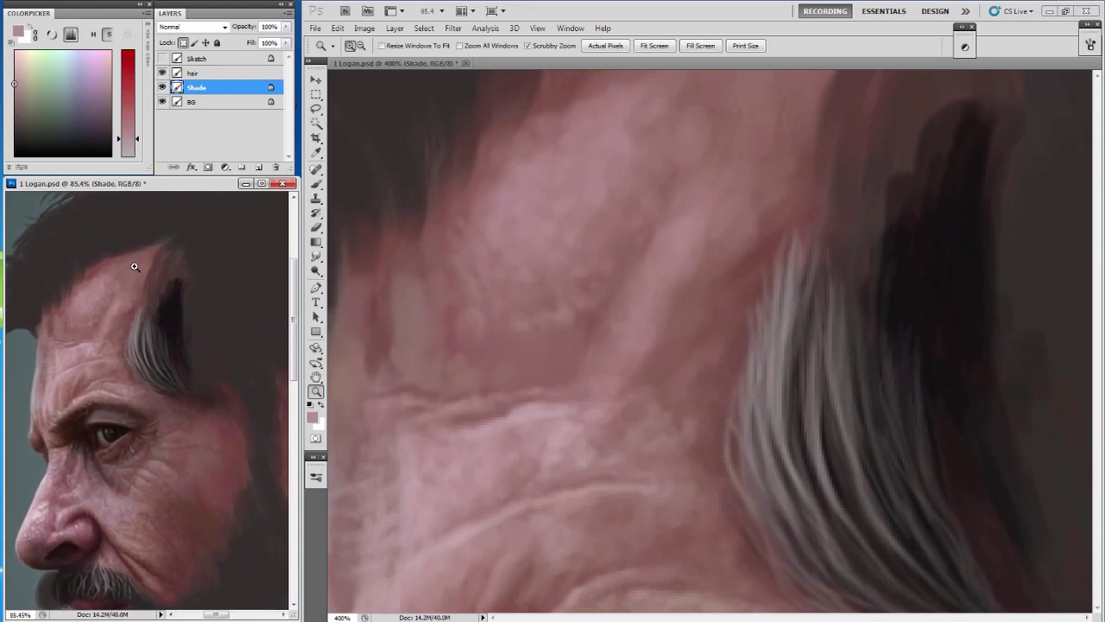
key("b")
left_click(497, 335)
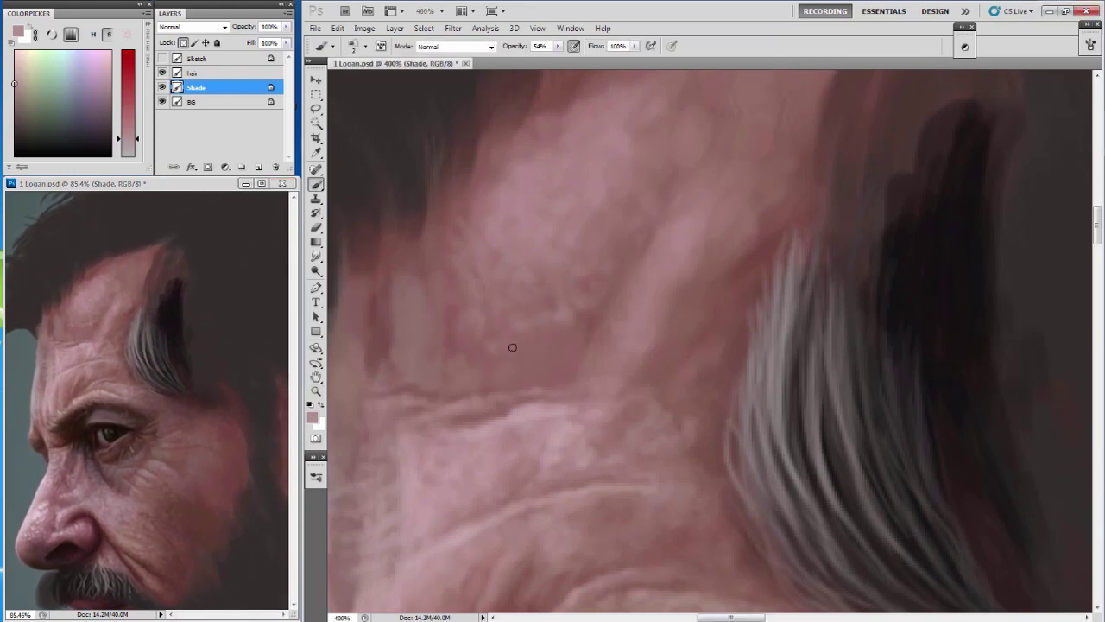
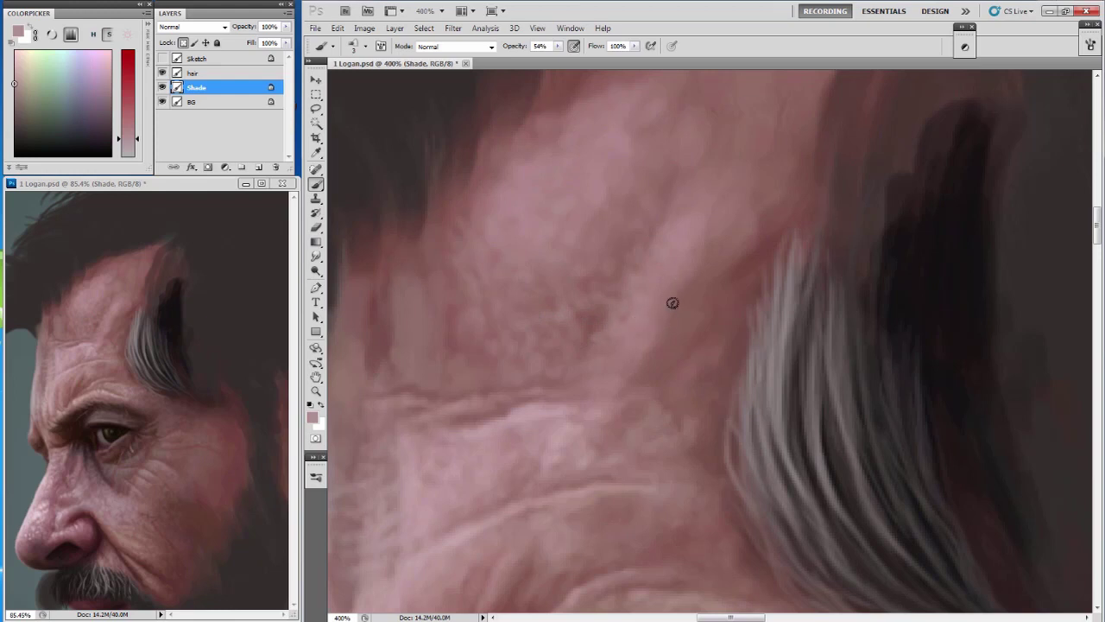
Size the brush to a fine tip and sample pink, brownish-red and mauve skin tones.
key("bracketright")
key("bracketleft")
key("bracketleft")
left_click(546, 407, "alt")
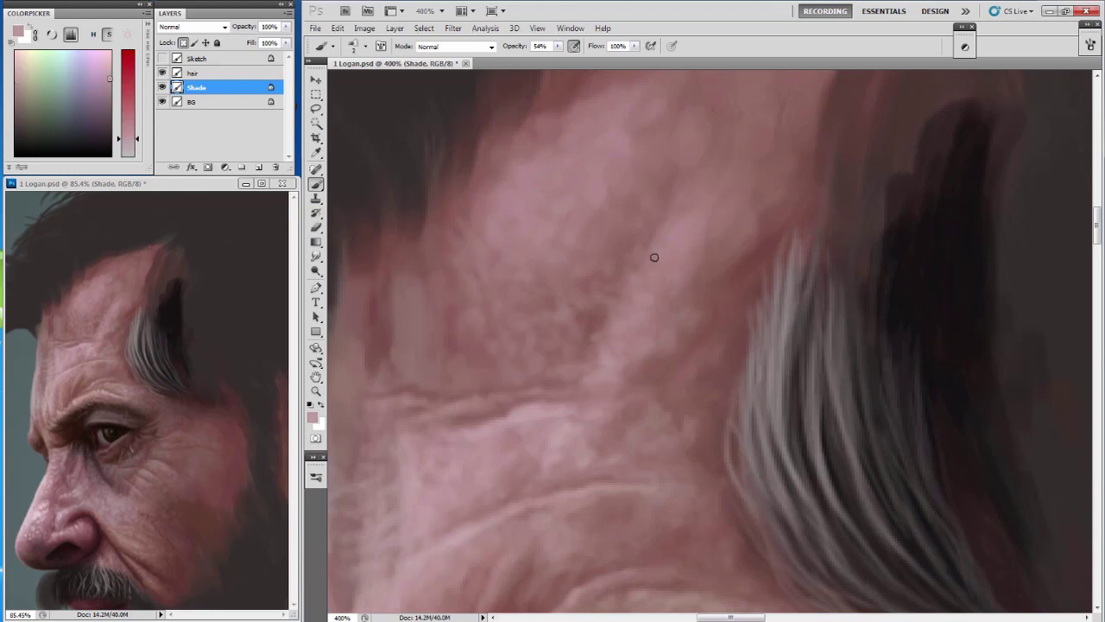
scroll(545, 359, "down", 1)
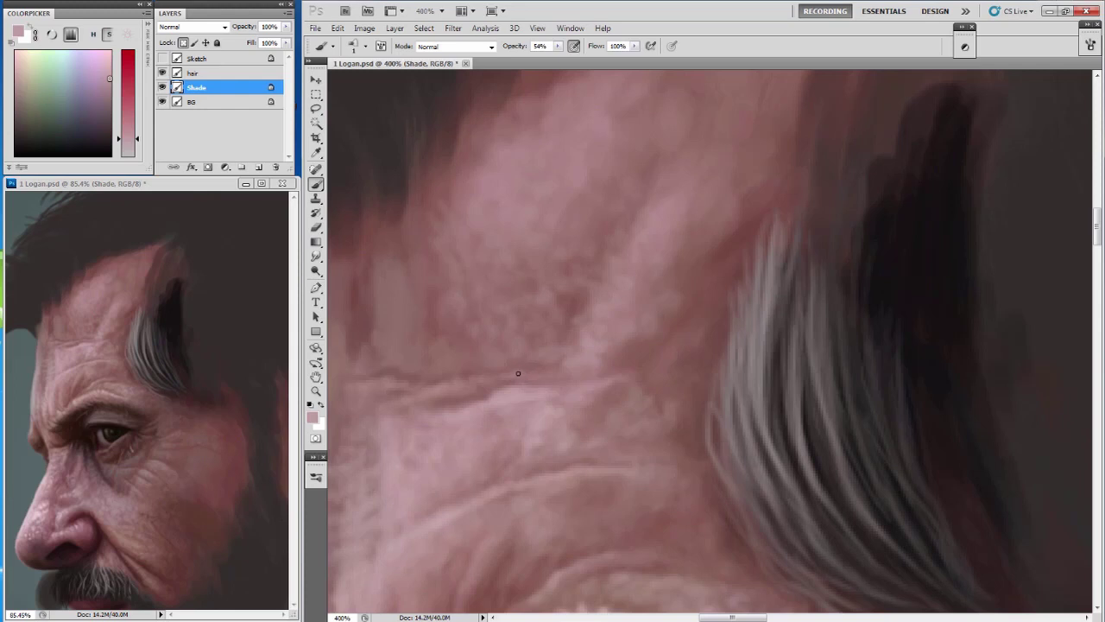
left_click(551, 345, "alt")
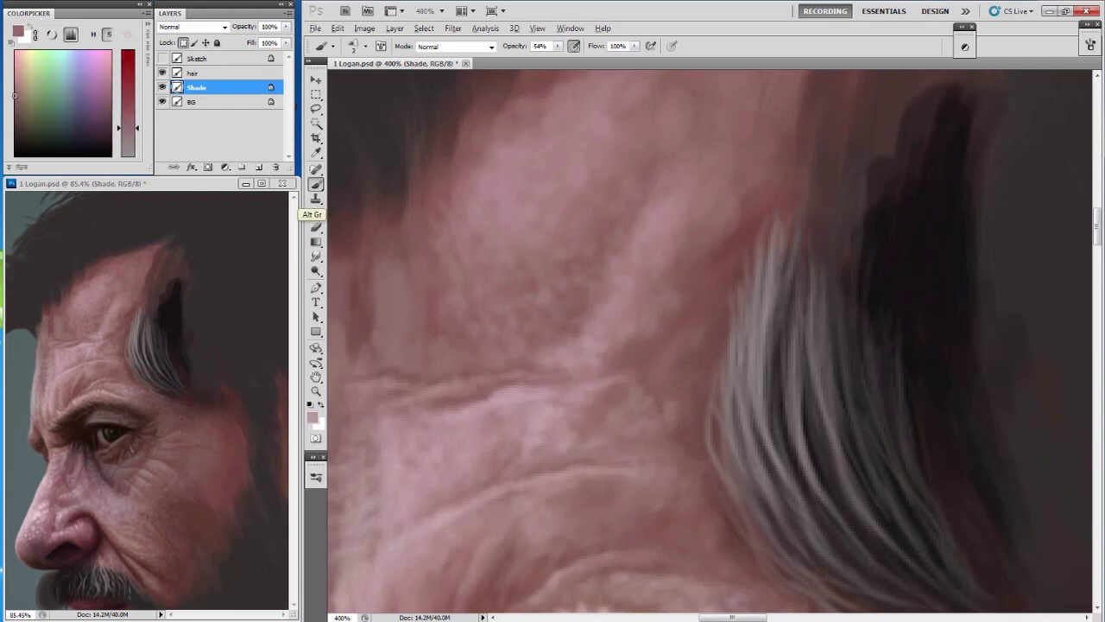
left_click(538, 194, "alt")
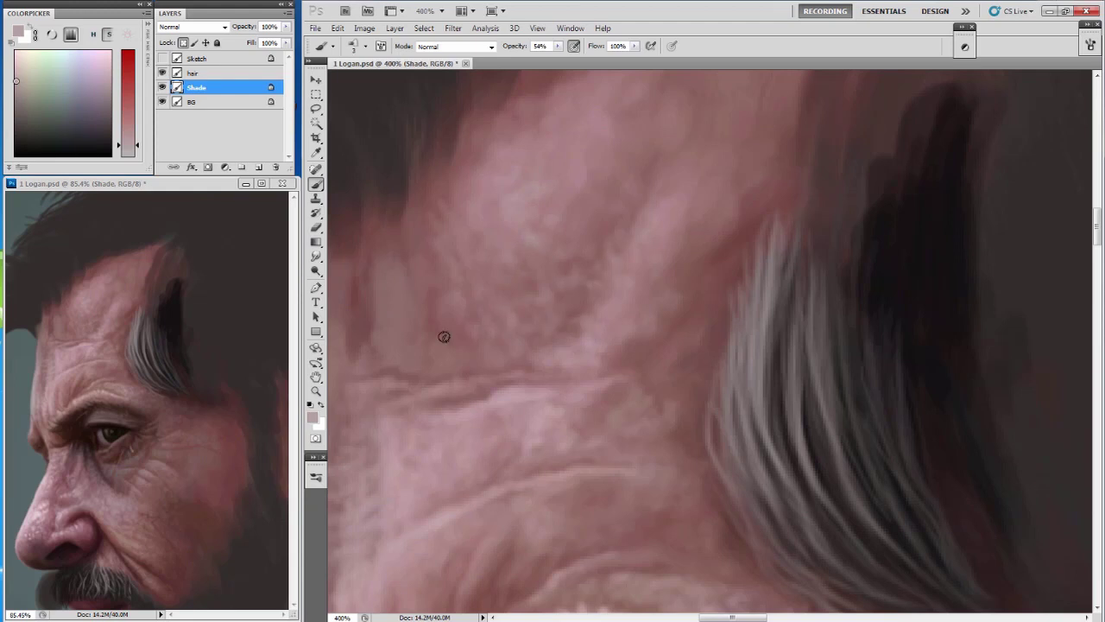
left_click(622, 188, "alt")
left_click(610, 177, "alt")
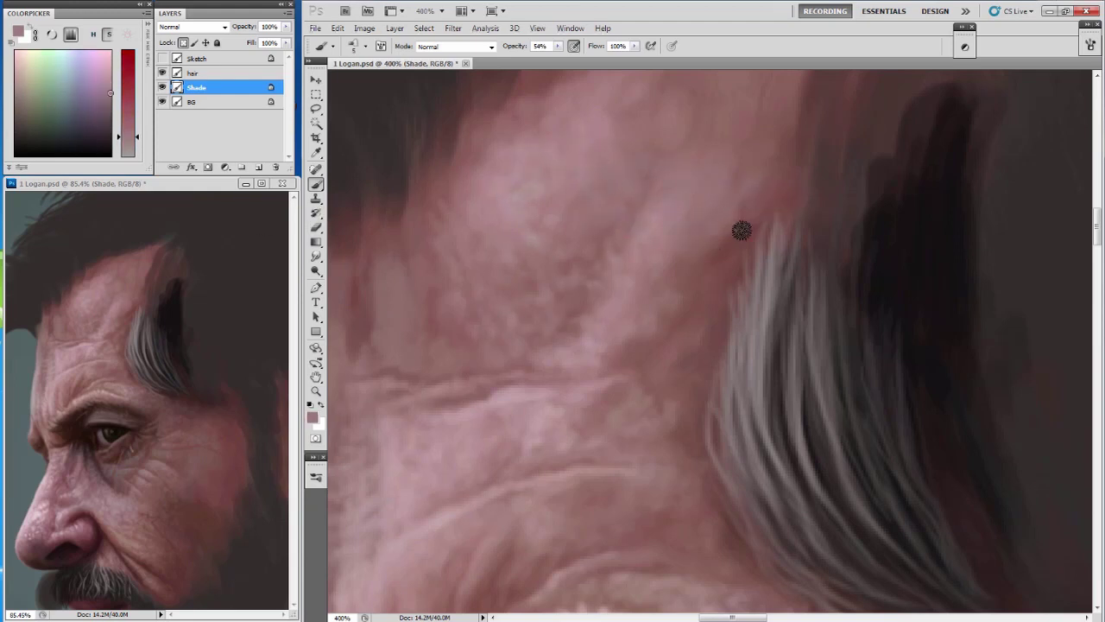
Paint lighter skin tone over the hair tips and a faint light stroke on the cheek.
left_click(743, 190, "alt")
left_click_drag(772, 190, 807, 195)
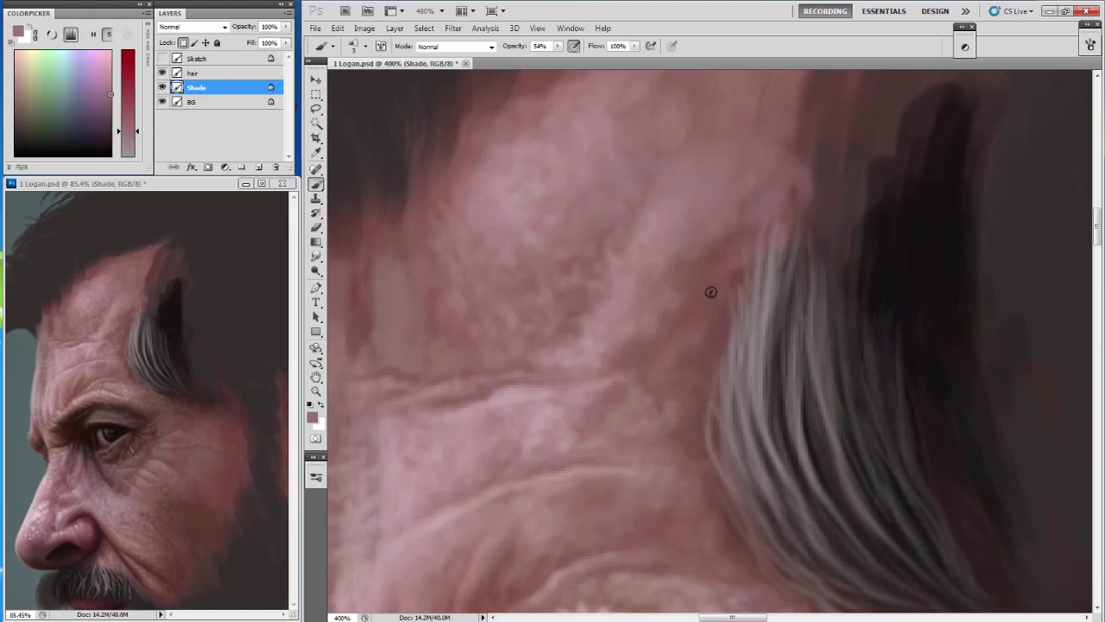
left_click(716, 247, "alt")
left_click(674, 207, "alt")
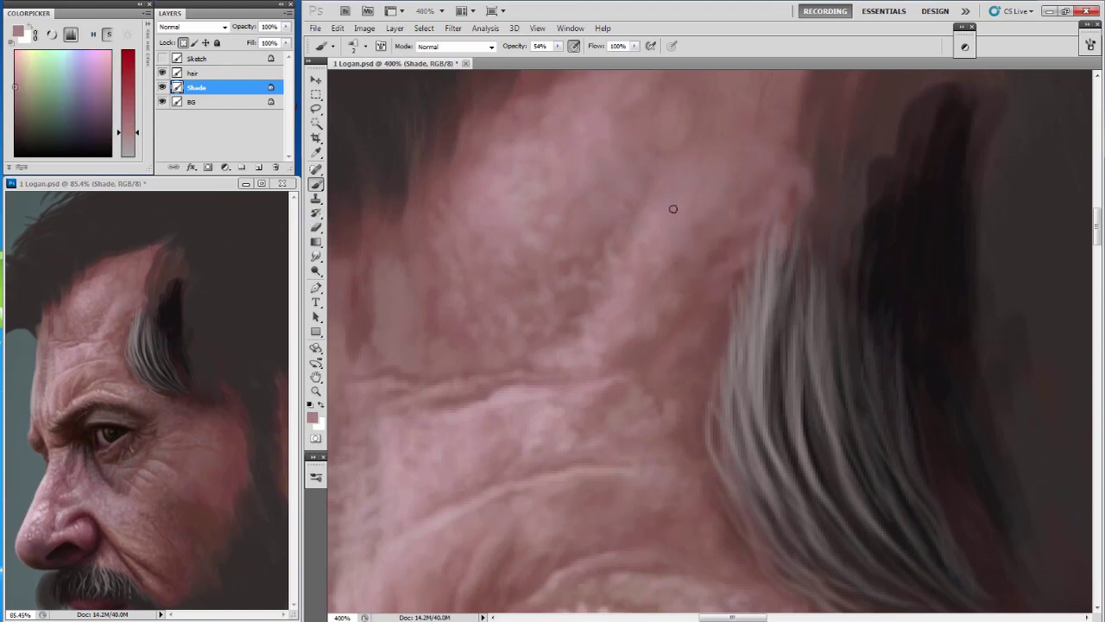
left_click(625, 267, "alt")
mouse_move(624, 268)
left_mouse_down()
mouse_move(706, 181)
mouse_move(694, 158)
left_mouse_up()
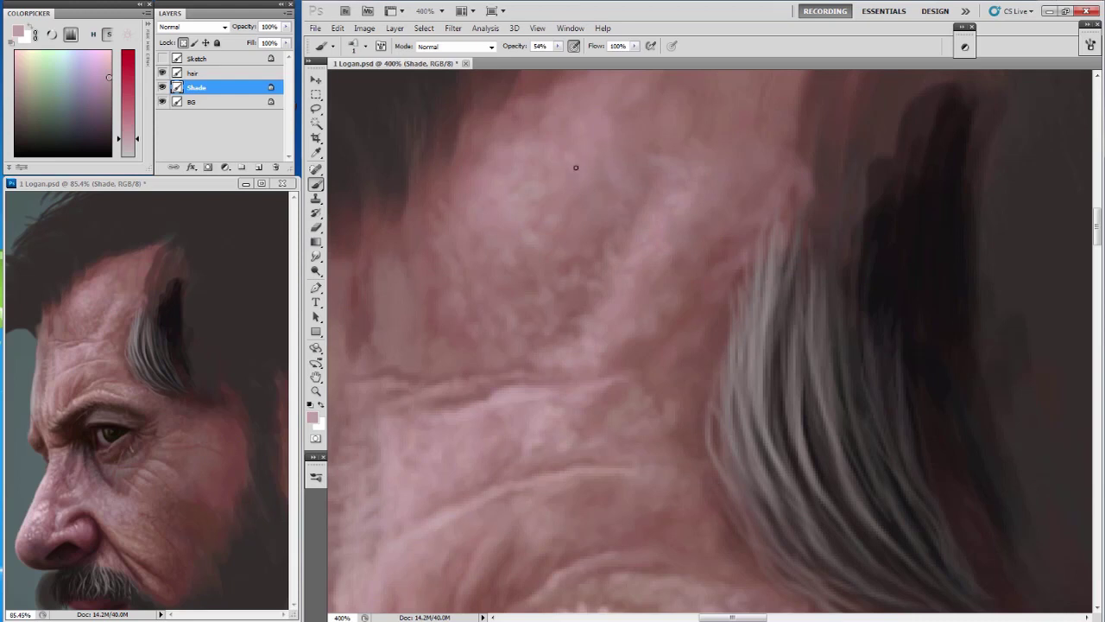
Dab small light-pink highlight spots and texture down the wrinkled temple skin with the smallest brush.
left_click(450, 229, "alt")
key("bracketleft")
left_click_drag(560, 223, 508, 253)
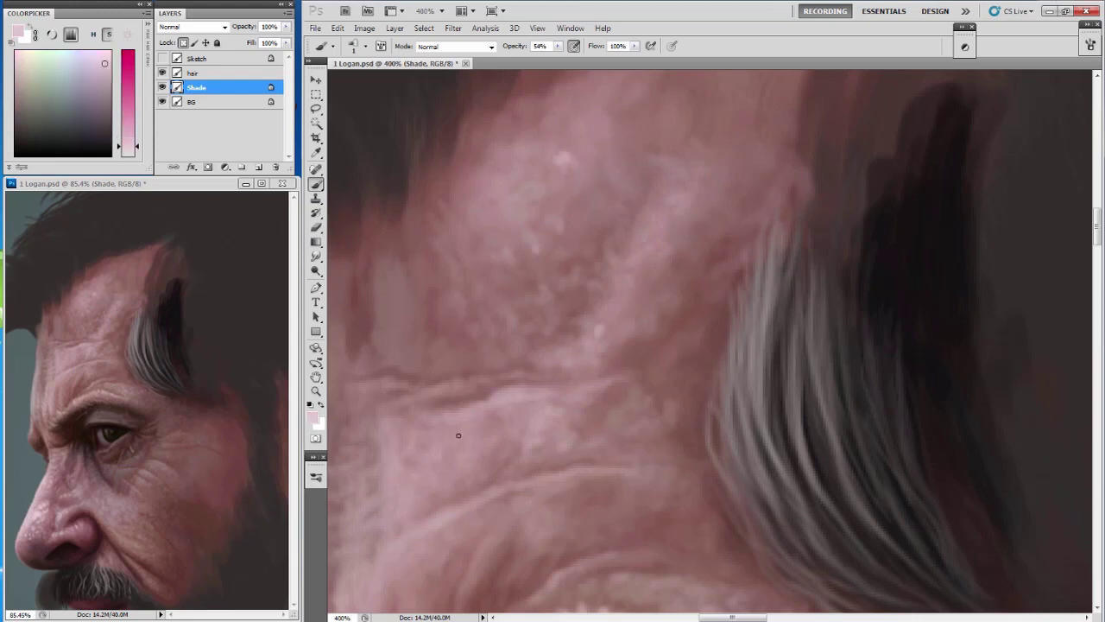
left_click_drag(458, 435, 411, 540)
left_click_drag(432, 208, 483, 280)
left_click(535, 164, "alt")
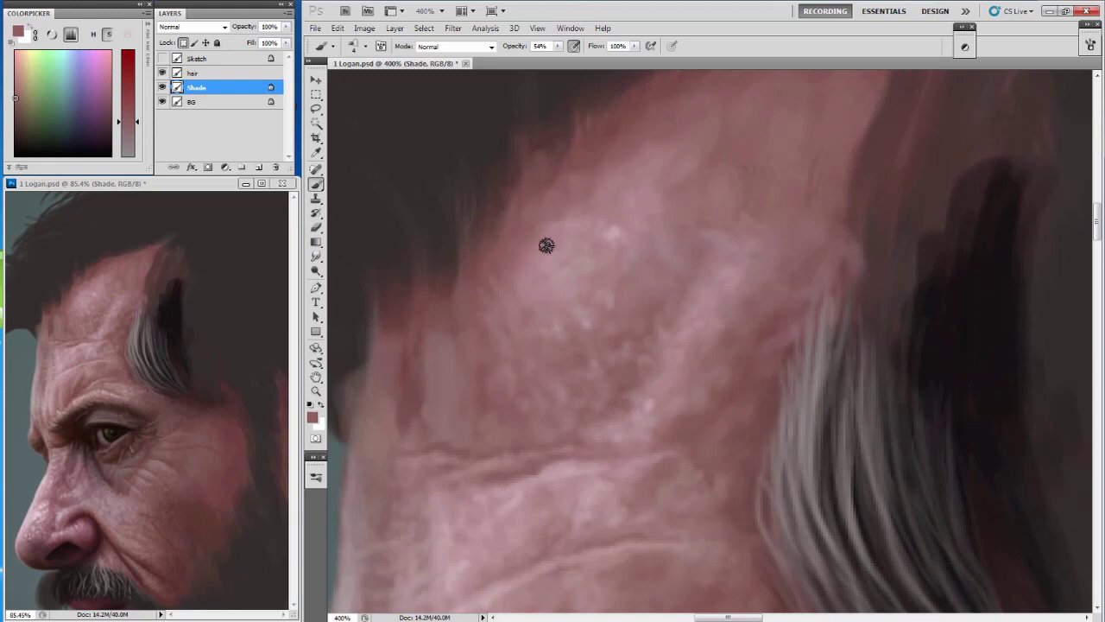
left_click(522, 272, "alt")
Sample darker and lighter pink skin tones and blend a stroke along the temple's outer edge.
scroll(506, 294, "down", 1)
scroll(439, 314, "down", 4)
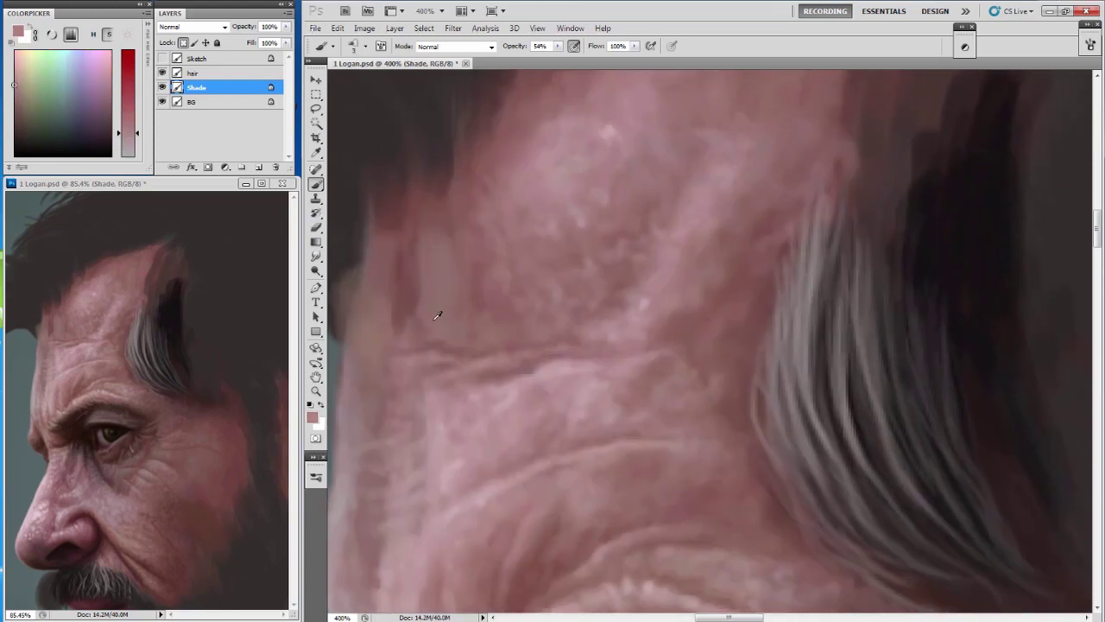
left_click(380, 345, "alt")
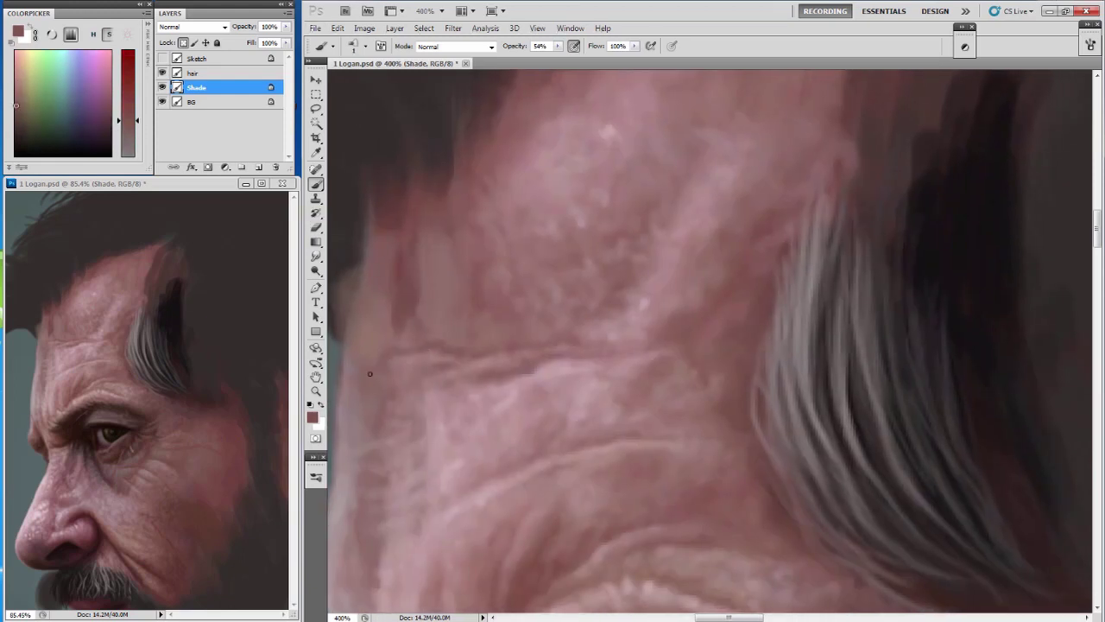
left_click(394, 318, "alt")
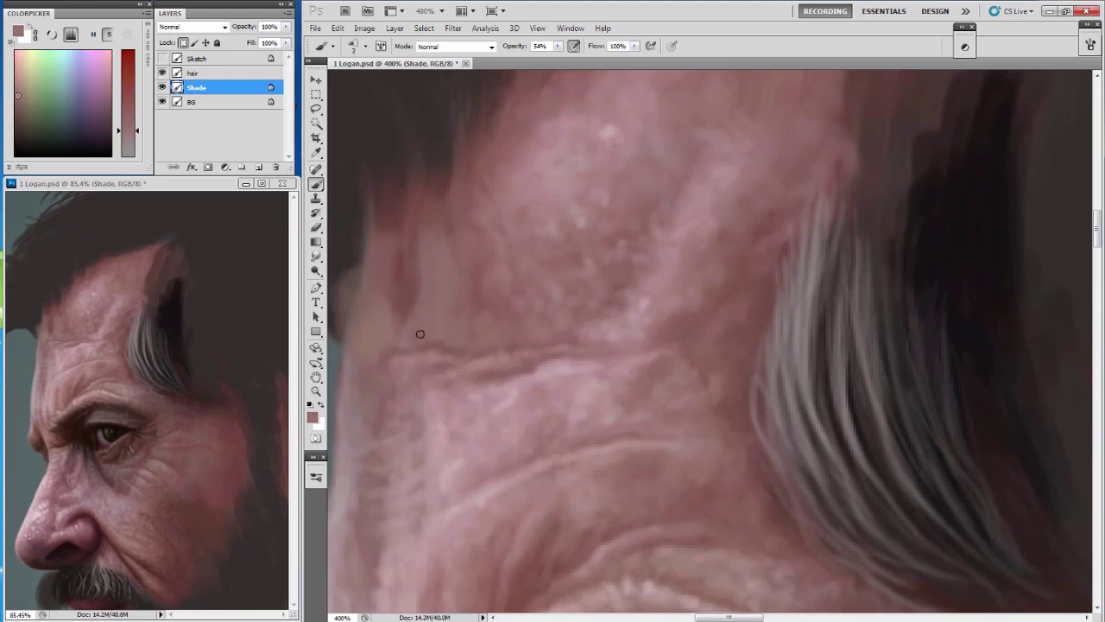
left_click(416, 302, "alt")
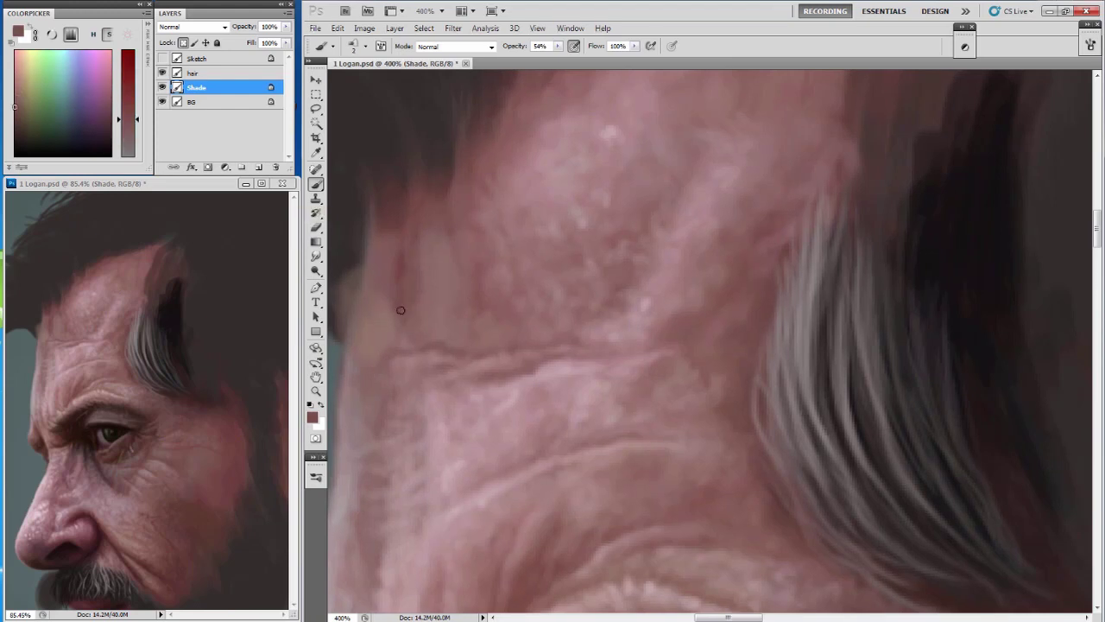
left_click(428, 267, "alt")
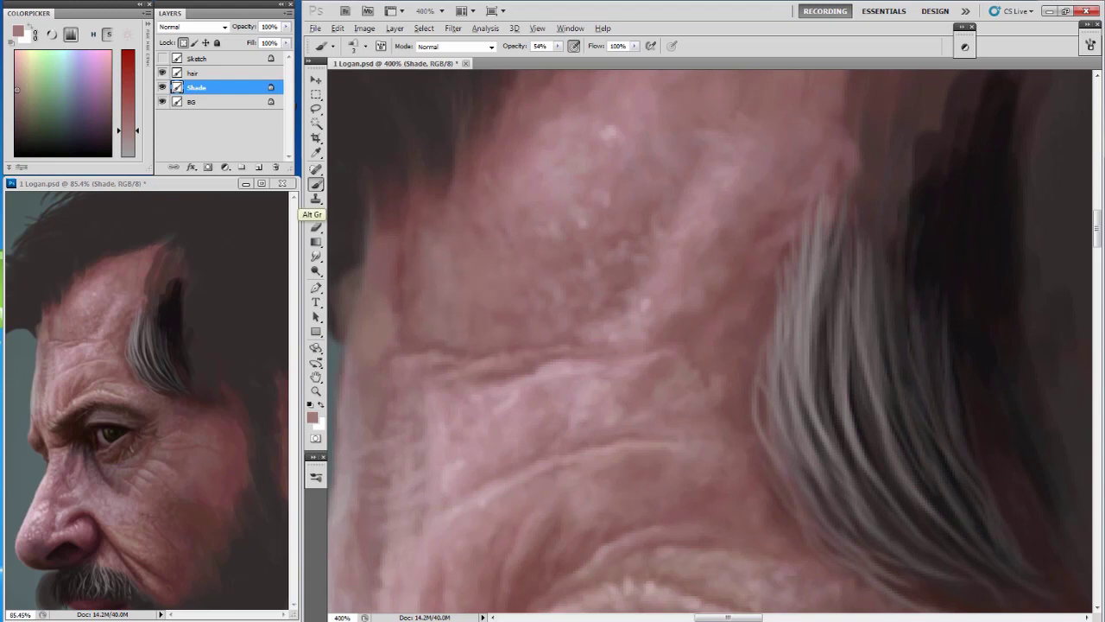
left_click(467, 275, "alt")
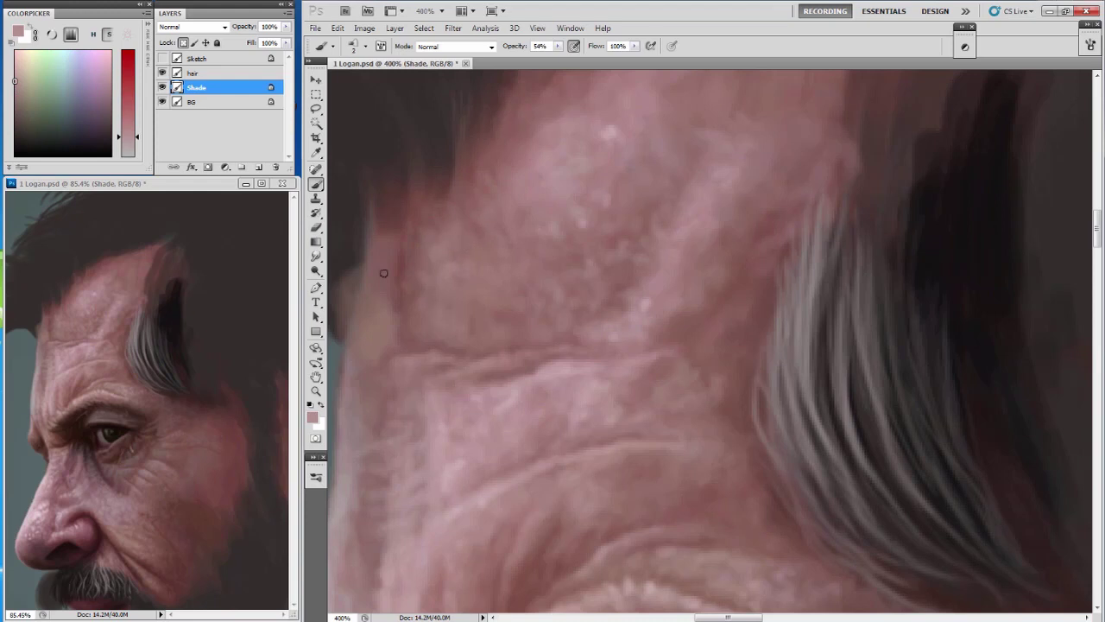
left_click_drag(429, 276, 404, 289)
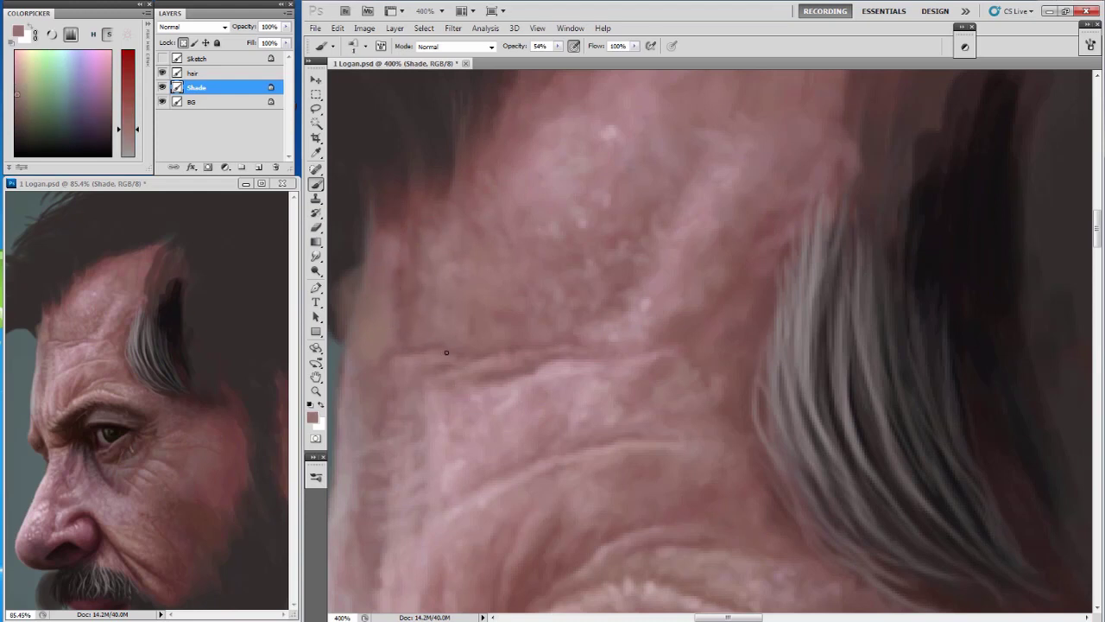
left_click(377, 349, "alt")
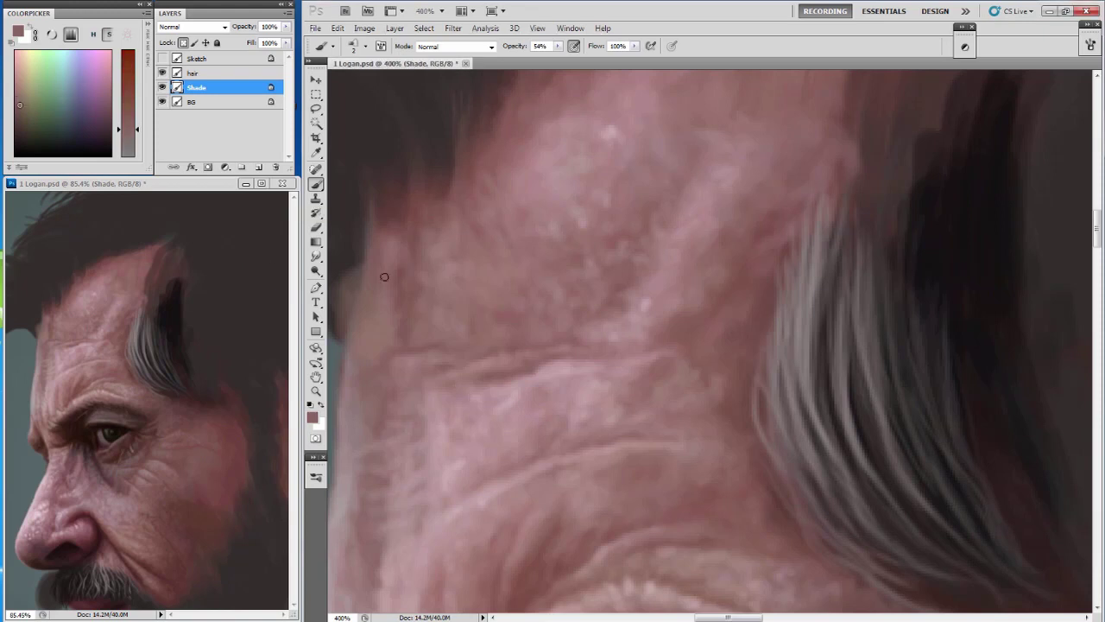
Shrink the brush to its smallest size and sample light pink and dark reddish-brown near the hairline.
left_click_drag(402, 271, 454, 256)
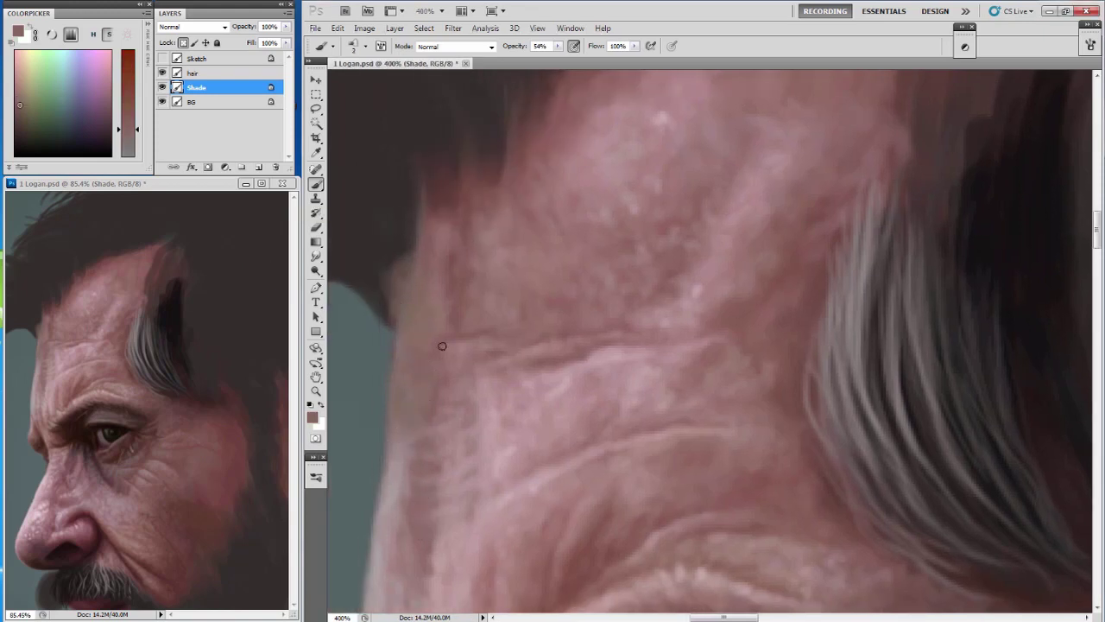
key("bracketleft")
left_click(432, 380, "alt")
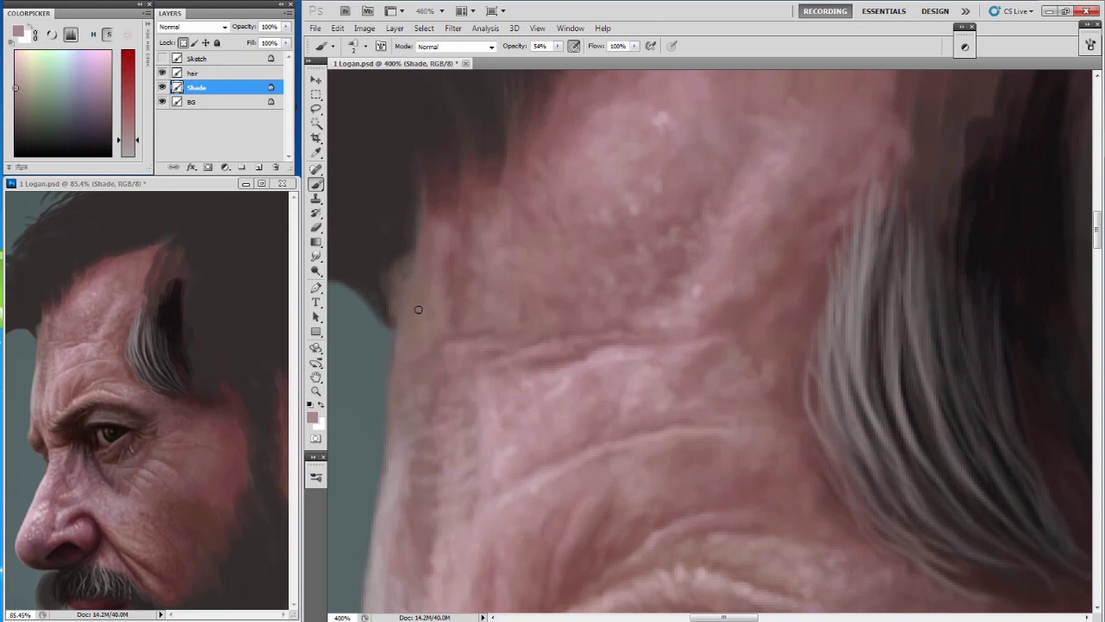
left_click(443, 242, "alt")
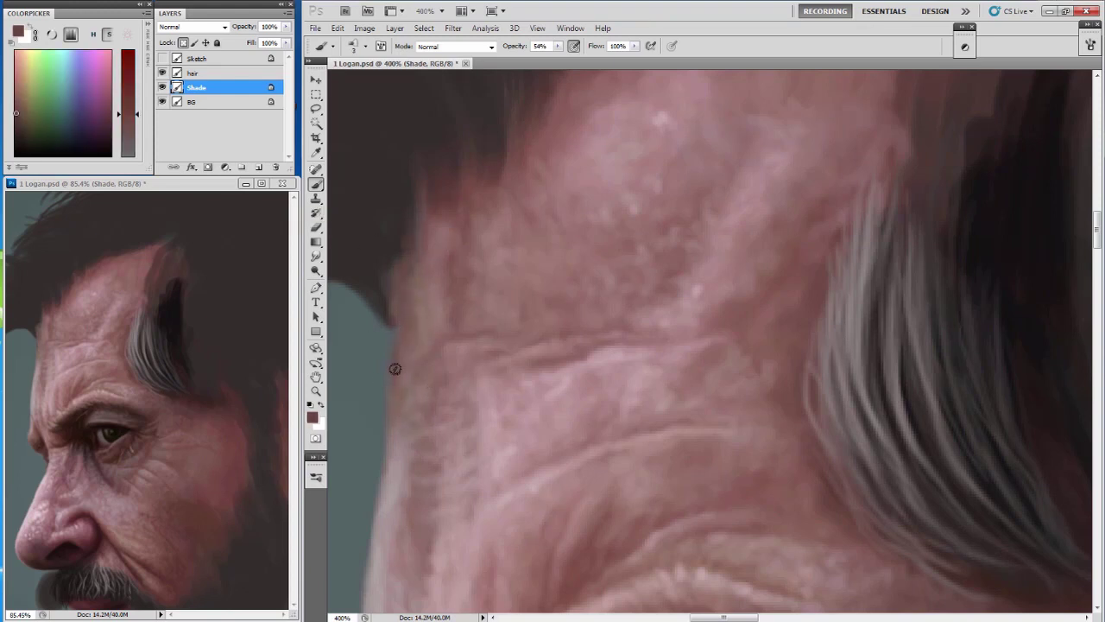
left_click_drag(411, 253, 463, 331)
scroll(462, 330, "up", 3)
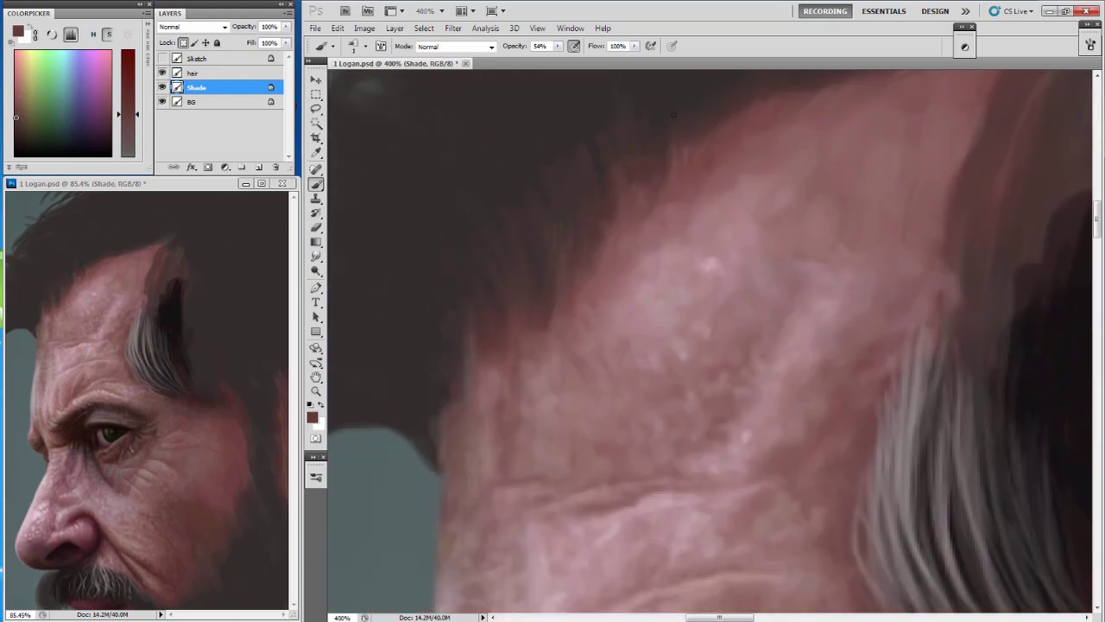
Draw a thin dark curved hair strand over the hairline, resampling dark brown and skin pink.
left_click_drag(673, 113, 626, 280)
left_click_drag(844, 227, 795, 466)
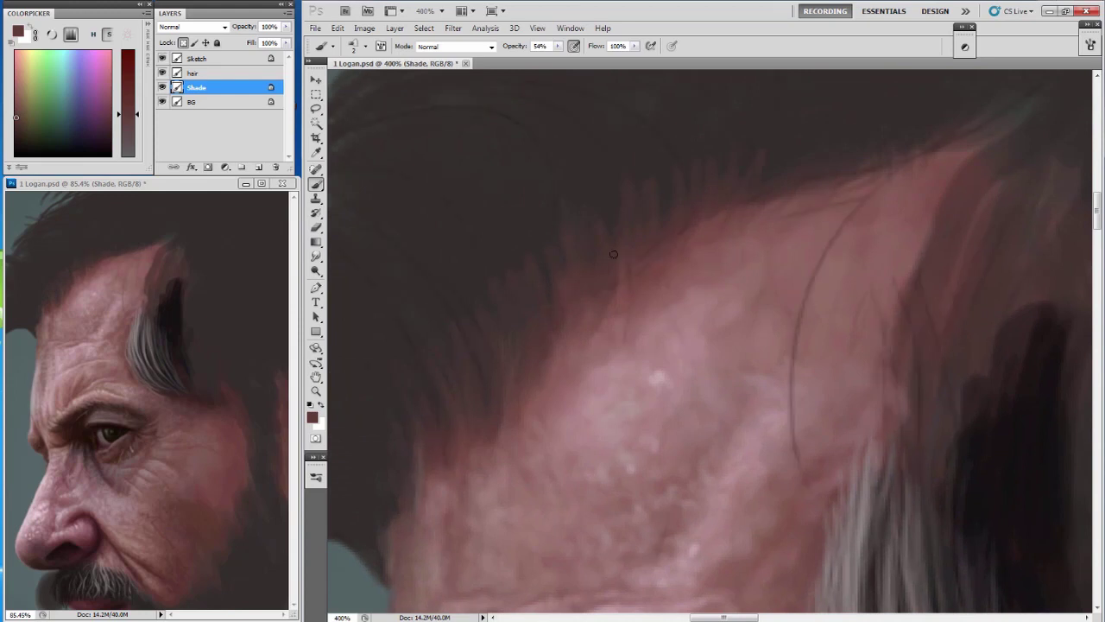
left_click(564, 188, "alt")
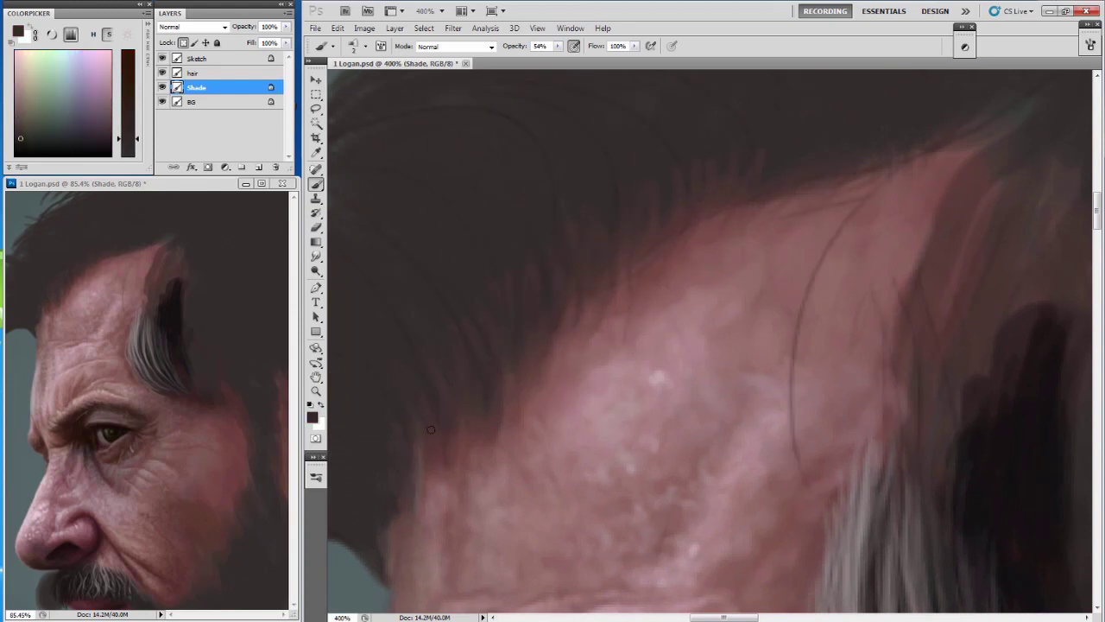
left_click(493, 409, "alt")
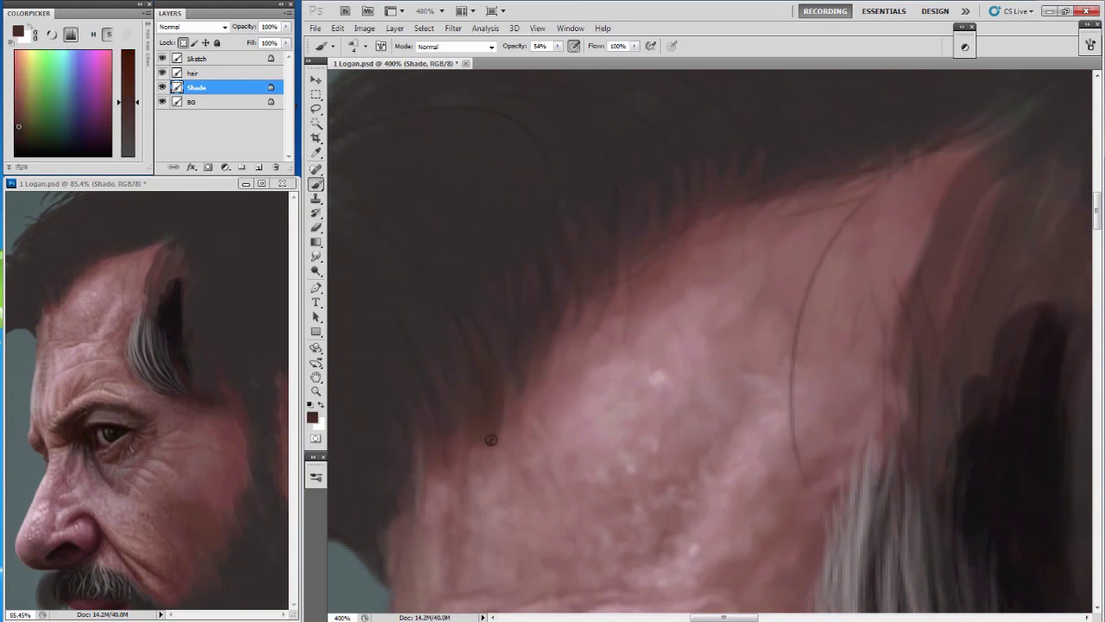
left_click(441, 466, "alt")
left_click(530, 367, "alt")
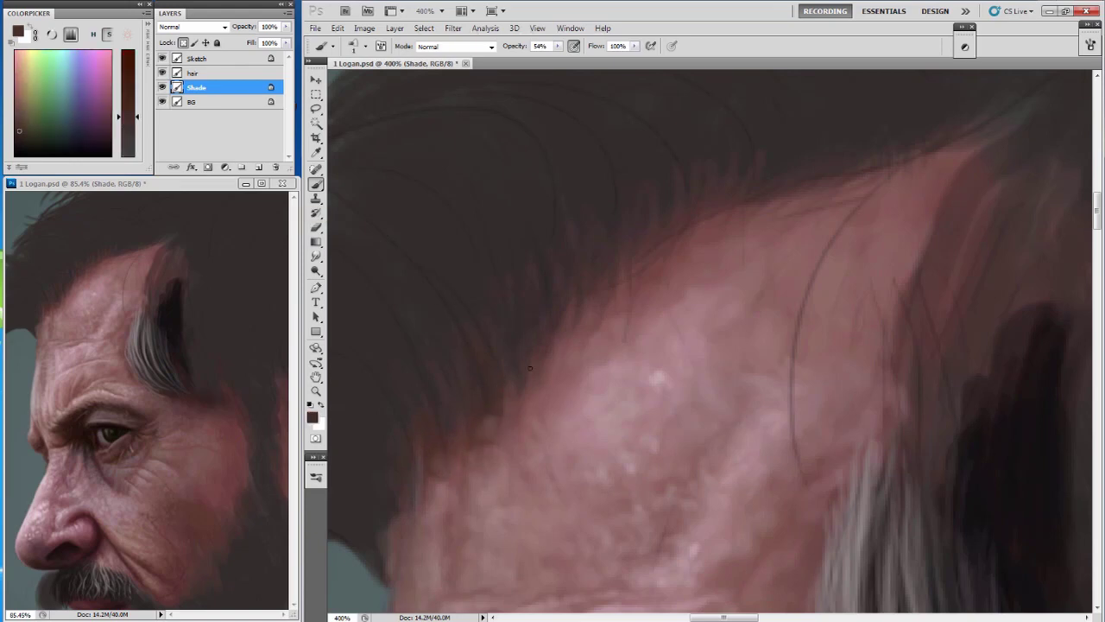
mouse_move(543, 152)
left_mouse_down()
mouse_move(501, 299)
mouse_move(666, 155)
left_mouse_up()
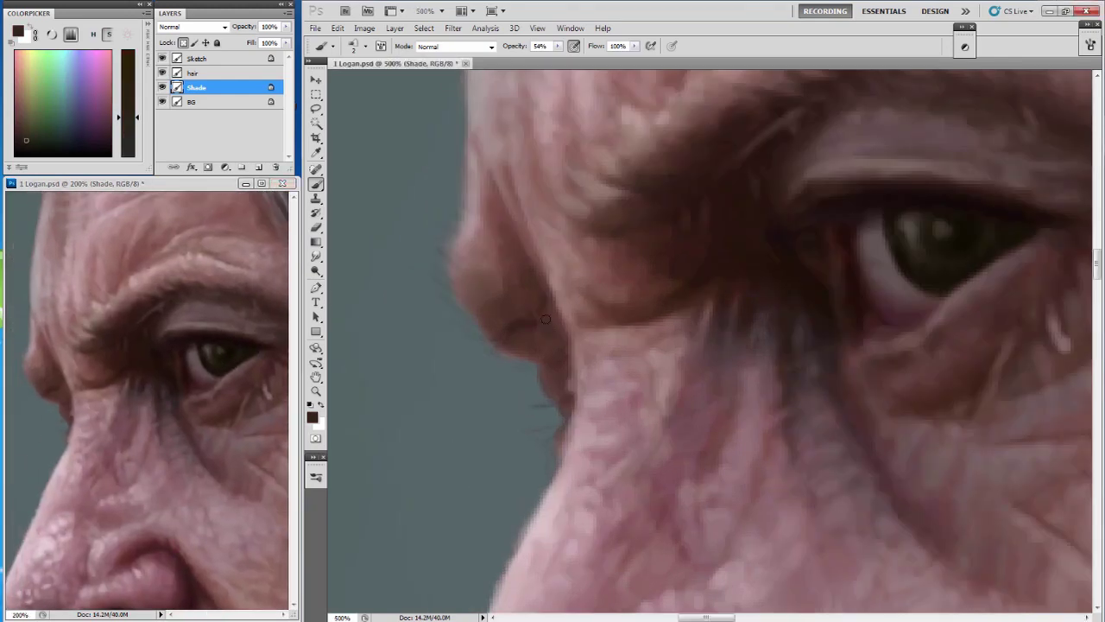
Darken the nose's outer edge and the profile beside the eye with thin dark lash strokes.
left_click(550, 336, "alt")
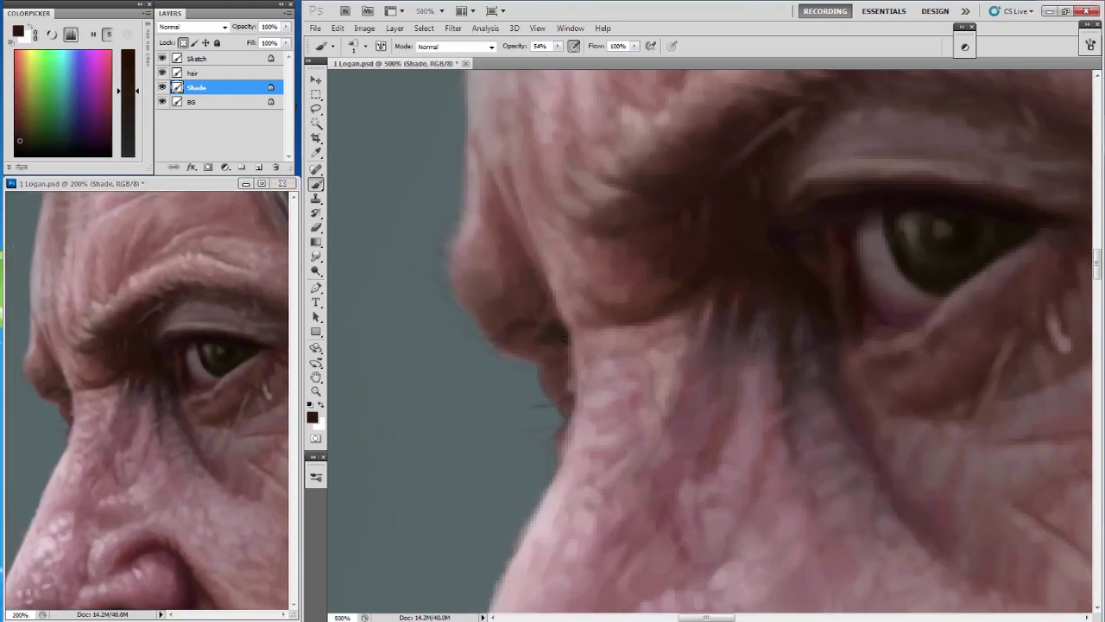
mouse_move(556, 315)
left_mouse_down()
mouse_move(571, 396)
mouse_move(518, 366)
mouse_move(523, 349)
left_mouse_up()
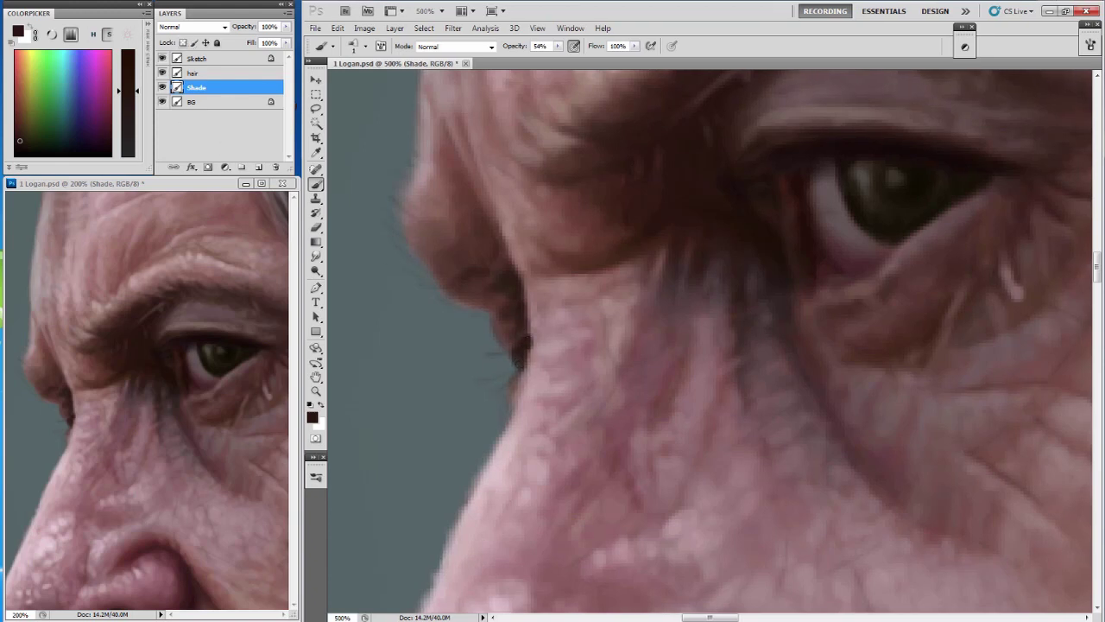
left_click(339, 45)
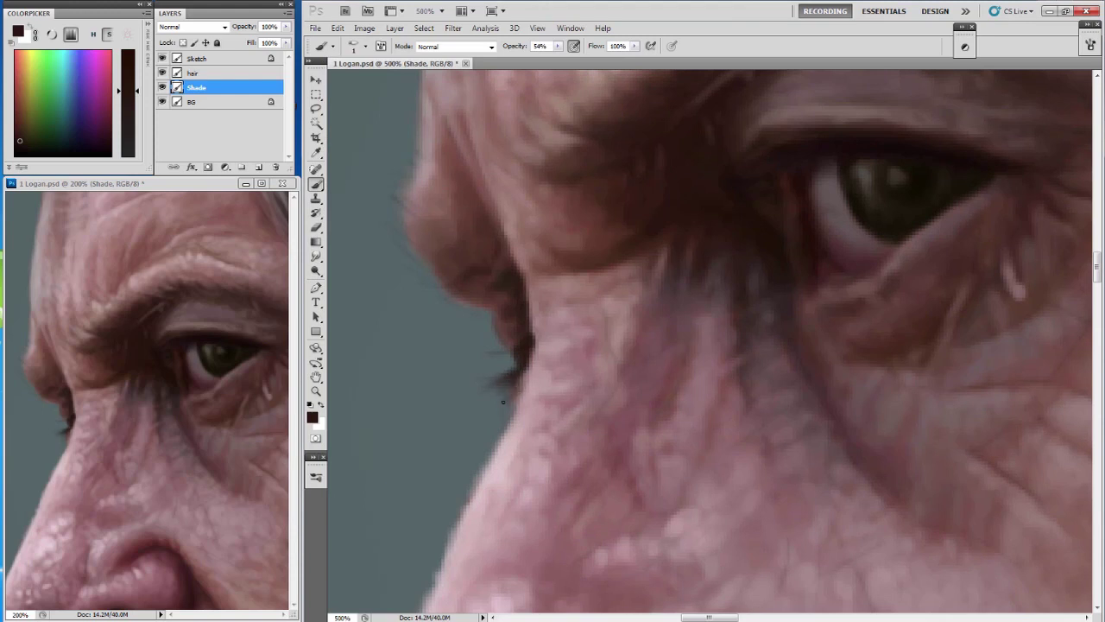
left_click_drag(522, 374, 520, 393)
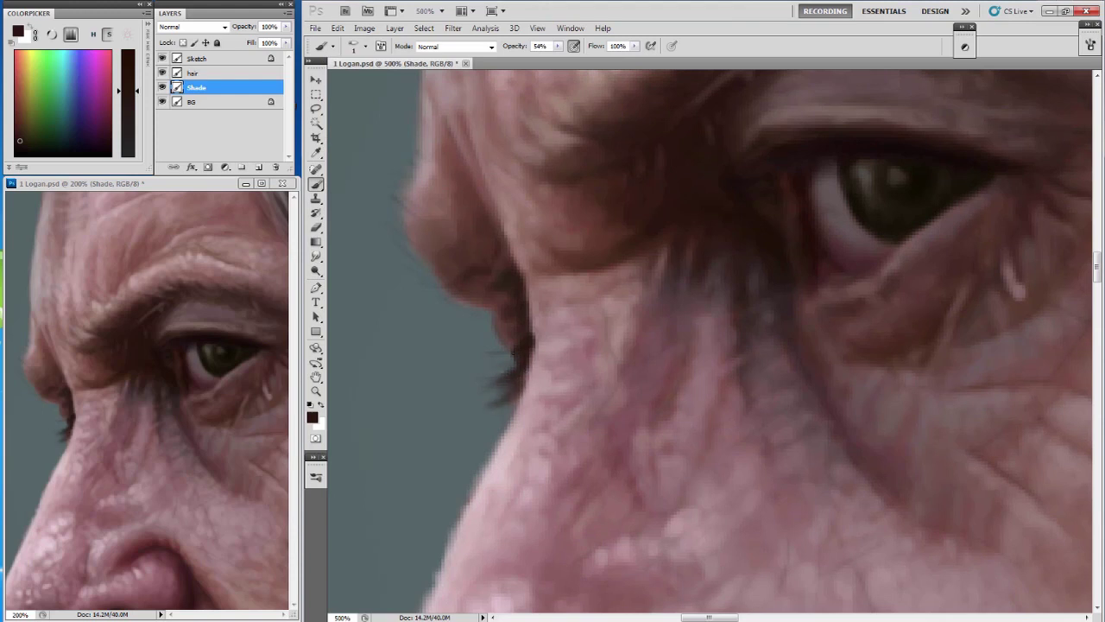
left_click_drag(513, 353, 475, 354)
Hide the Sketch layer and darken the eyelashes below the brow ridge in very dark brown.
left_click(487, 350, "alt")
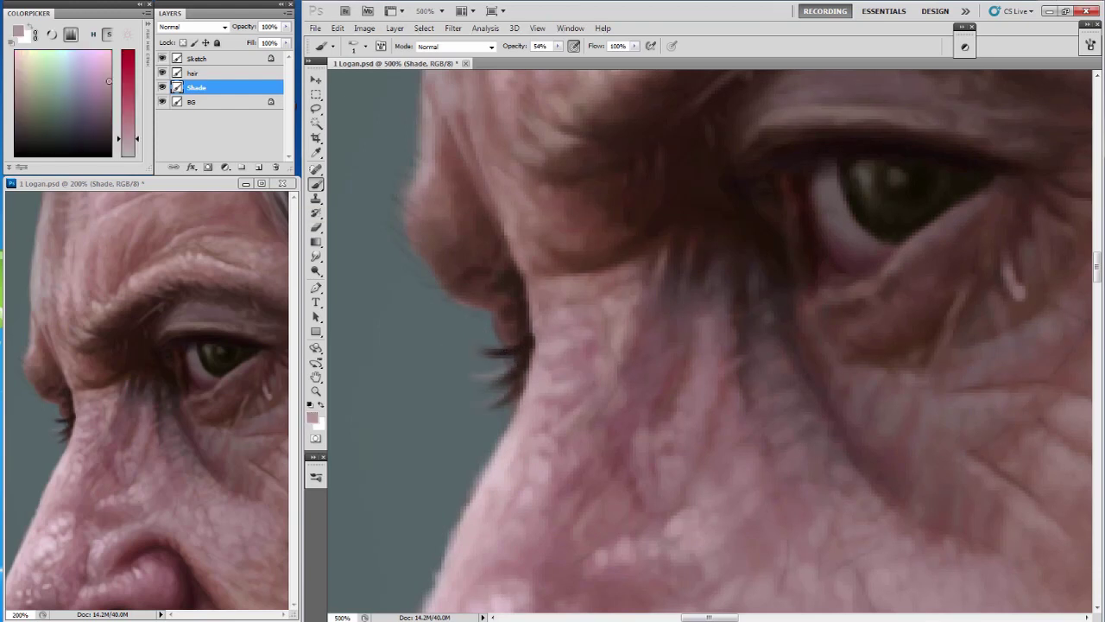
left_click_drag(534, 352, 527, 292)
left_click(75, 320, "alt")
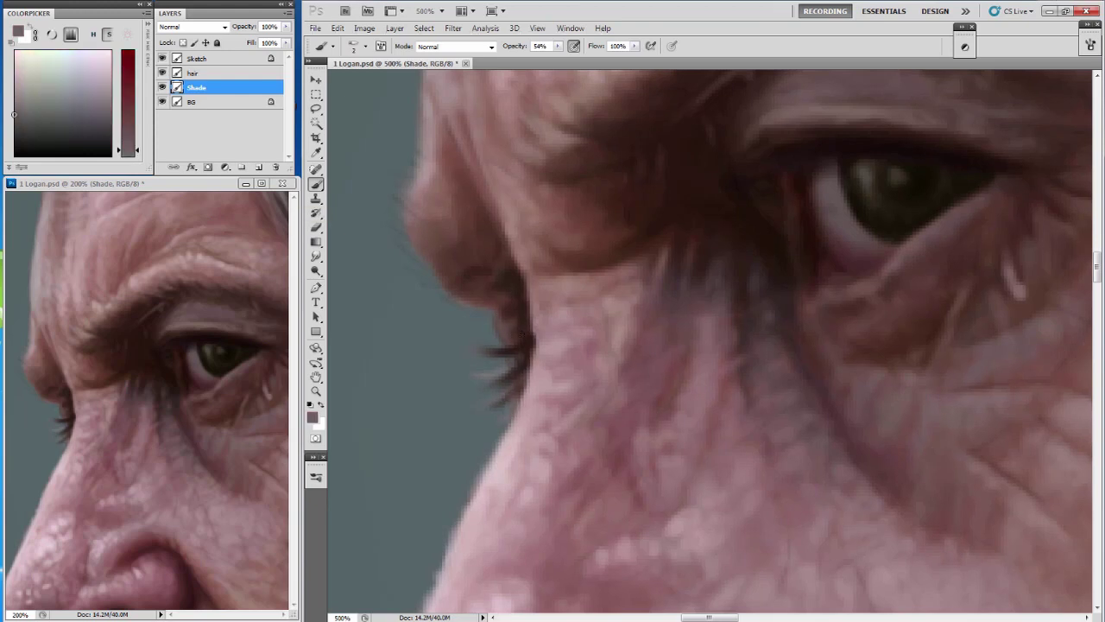
left_click(162, 58)
left_click(486, 282, "alt")
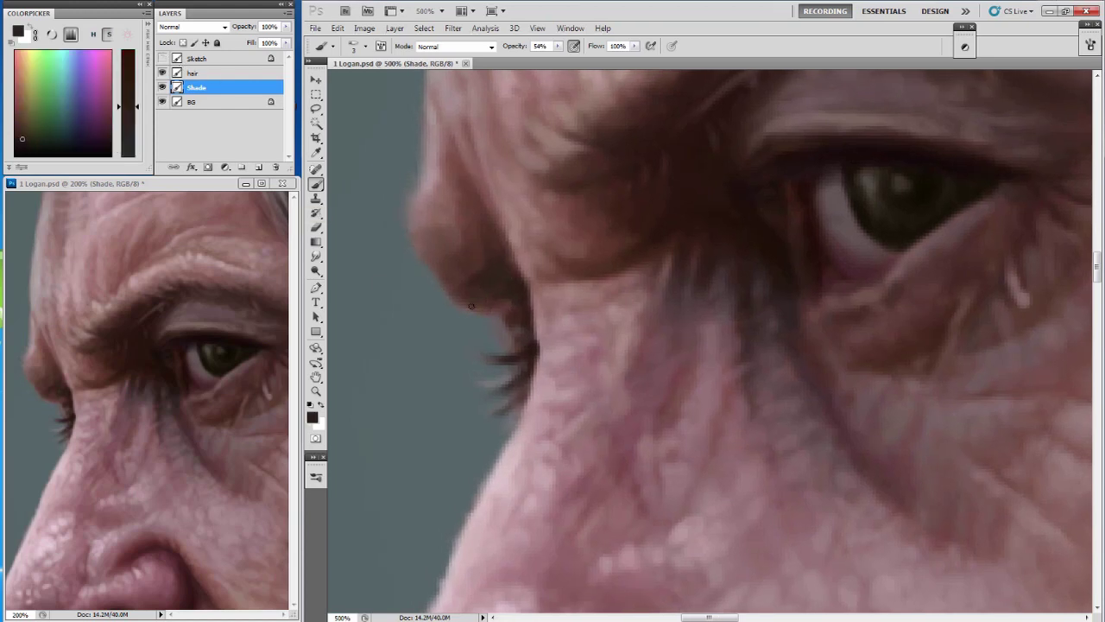
mouse_move(470, 306)
left_mouse_down()
mouse_move(504, 318)
mouse_move(520, 340)
left_mouse_up()
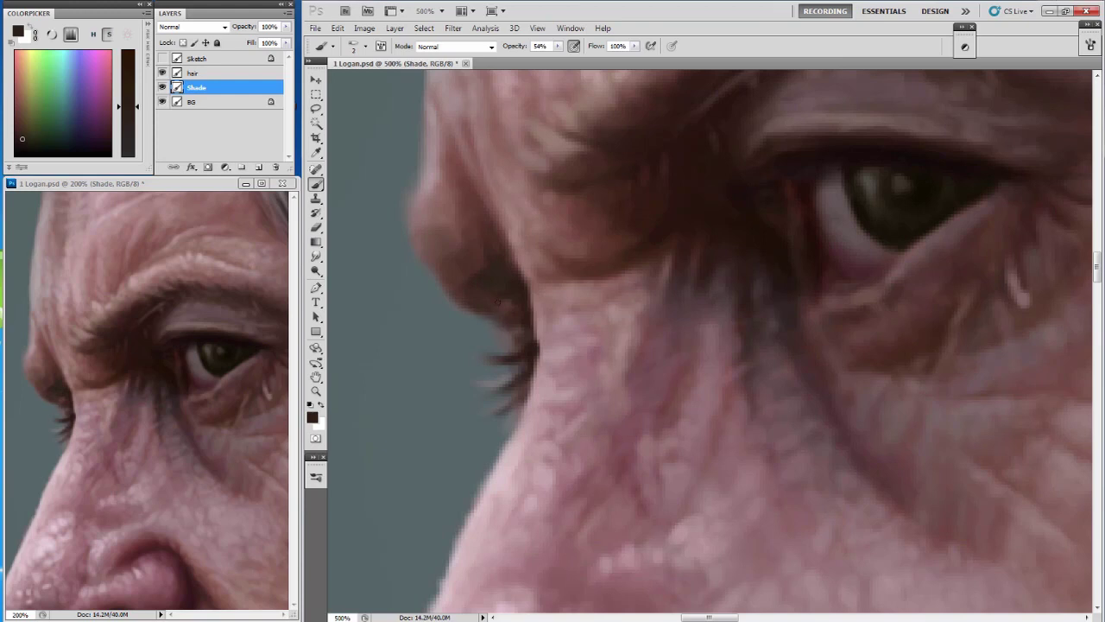
Paint light pink along the eyelid edge and deepen the shadow beside the brow.
left_click(582, 293, "alt")
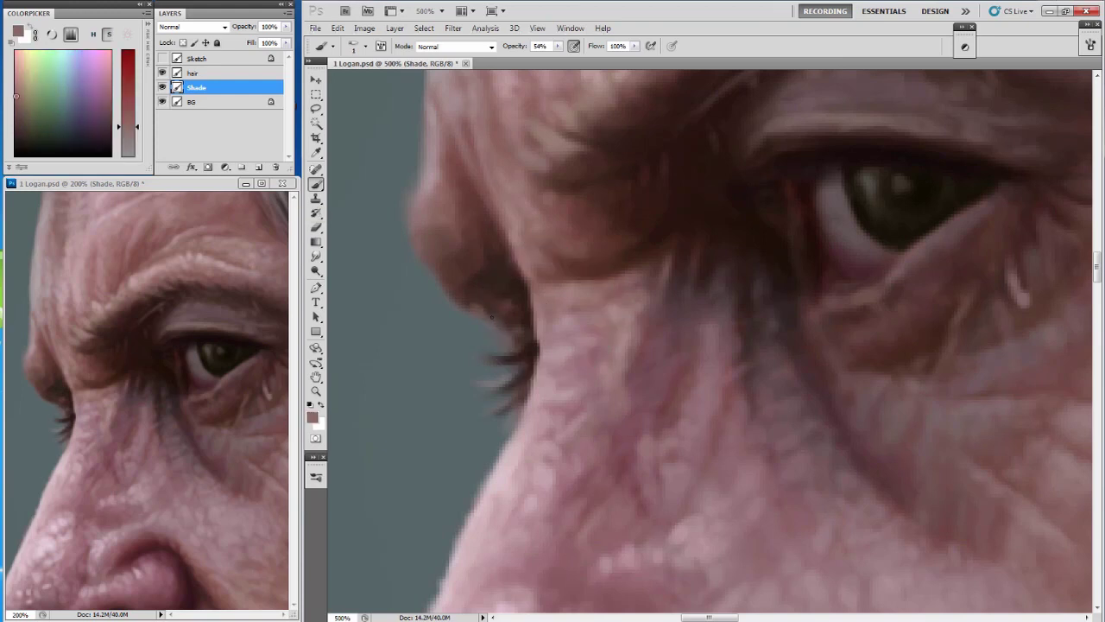
left_click(477, 309, "alt")
mouse_move(490, 305)
left_mouse_down()
mouse_move(524, 349)
mouse_move(530, 328)
left_mouse_up()
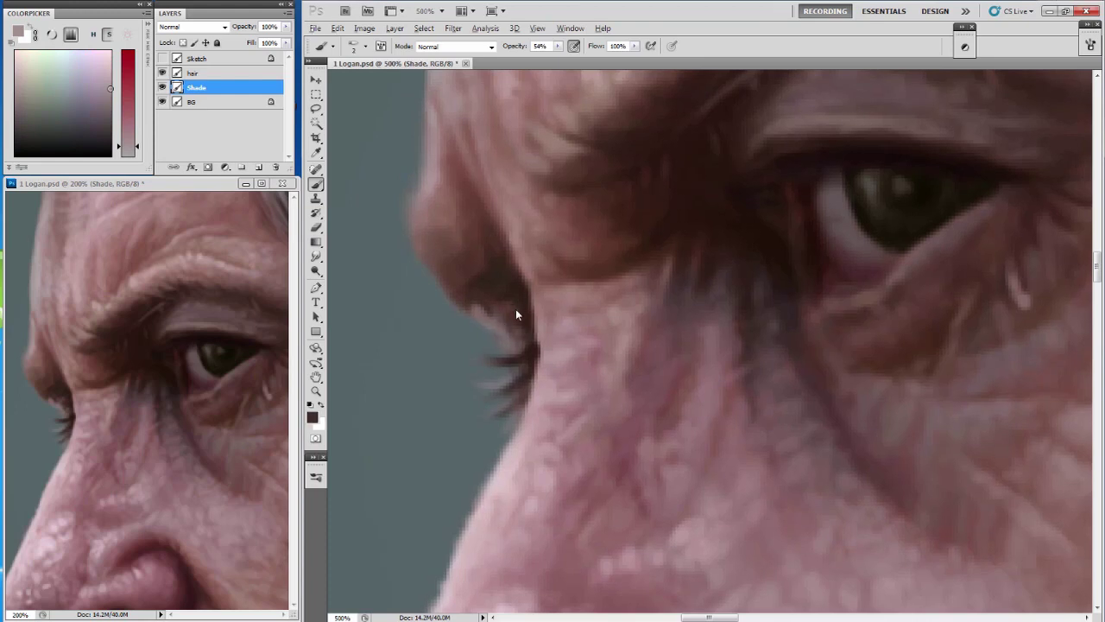
key("bracketright")
left_click(487, 279, "alt")
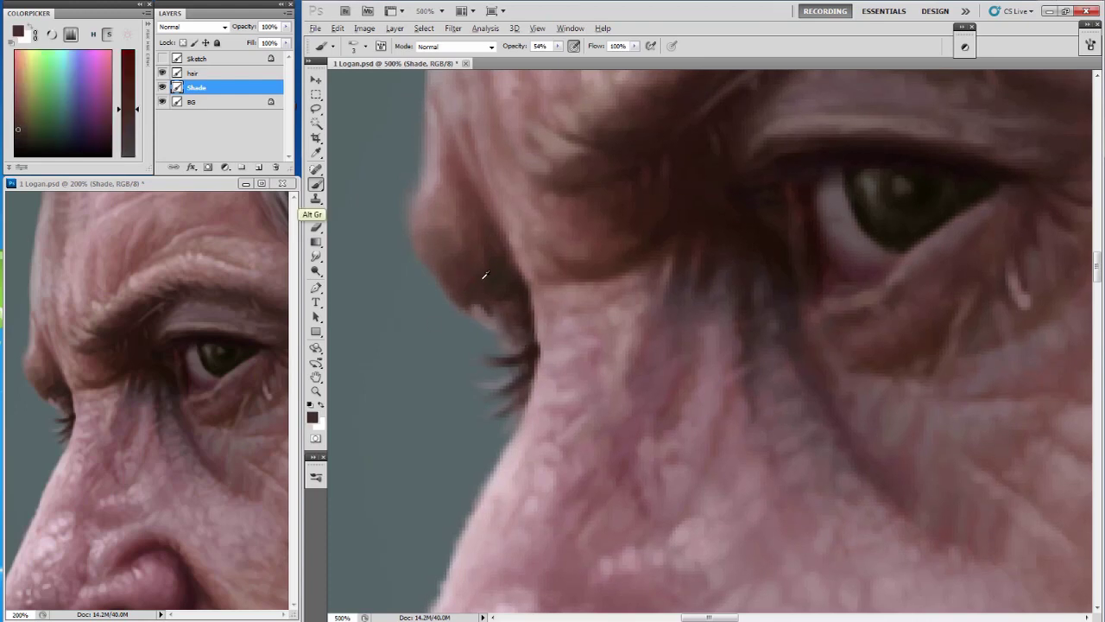
left_click(506, 239, "alt")
mouse_move(506, 239)
left_mouse_down()
mouse_move(415, 223)
mouse_move(398, 262)
left_mouse_up()
key("bracketleft")
left_click_drag(407, 219, 423, 254)
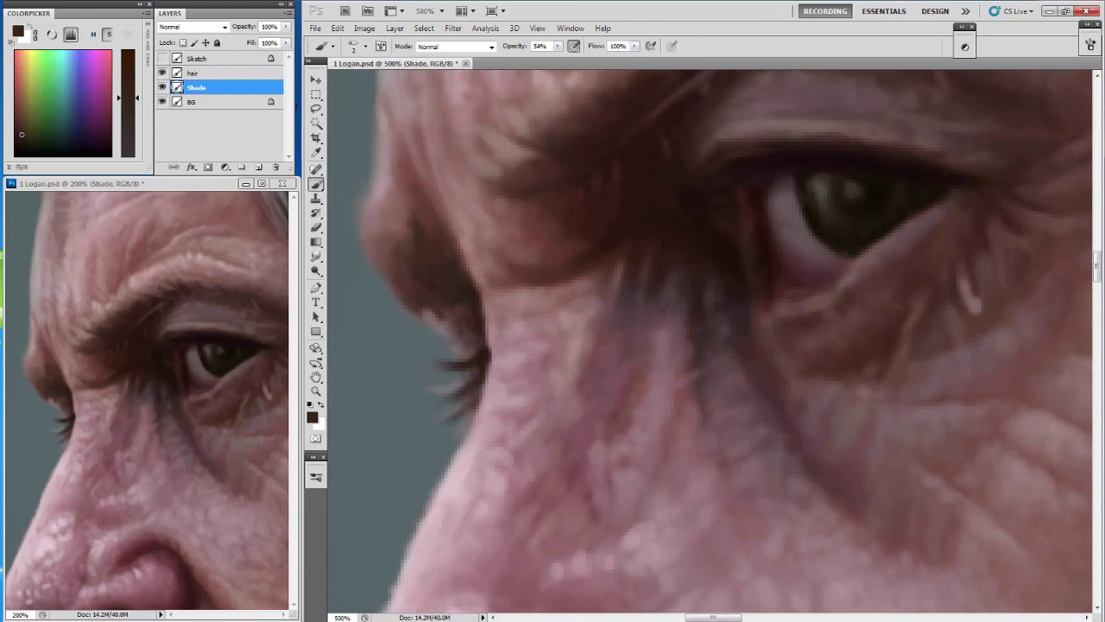
Paint brown strokes along the brow edge and dab a light pinkish-grey touch on the profile.
left_click(608, 214, "alt")
key("bracketright")
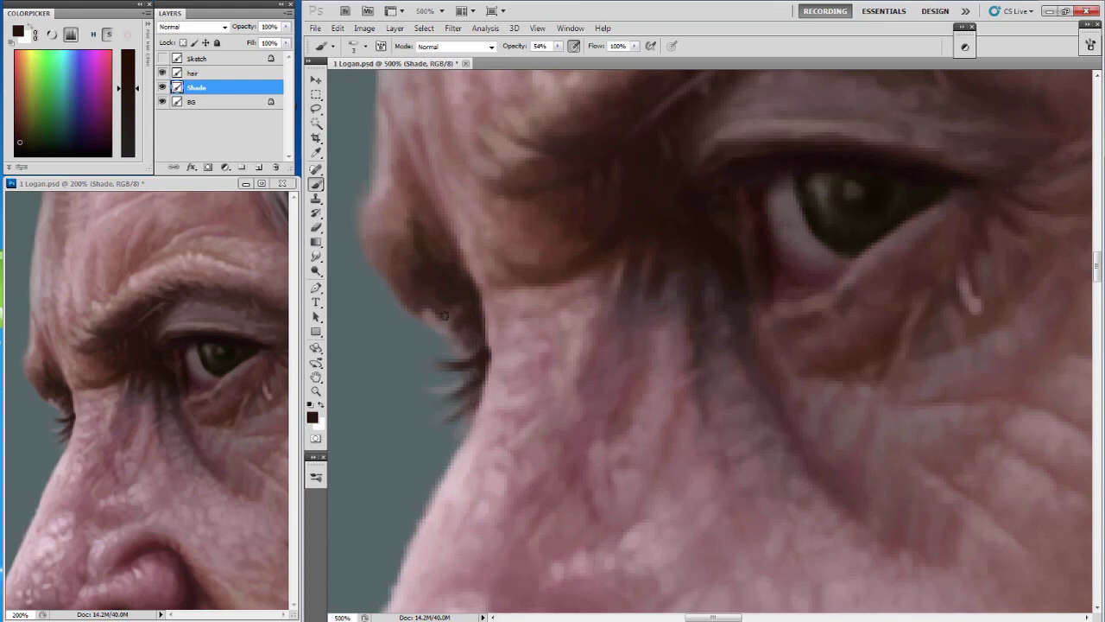
left_click(410, 299, "alt")
key("bracketright")
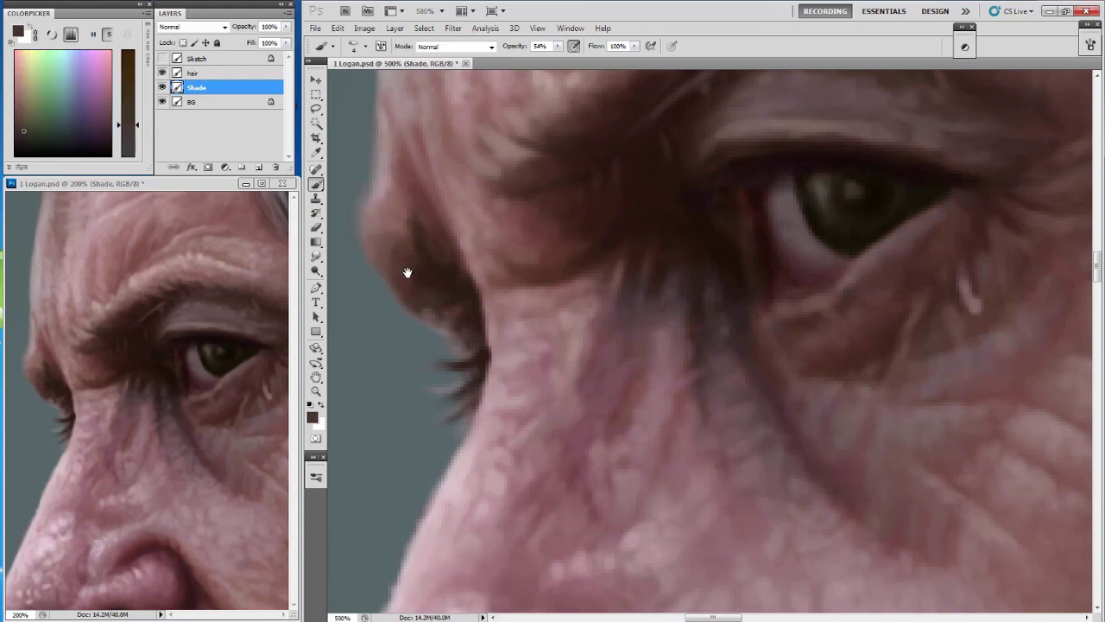
left_click_drag(406, 272, 424, 316)
left_click(419, 232, "alt")
key("bracketleft")
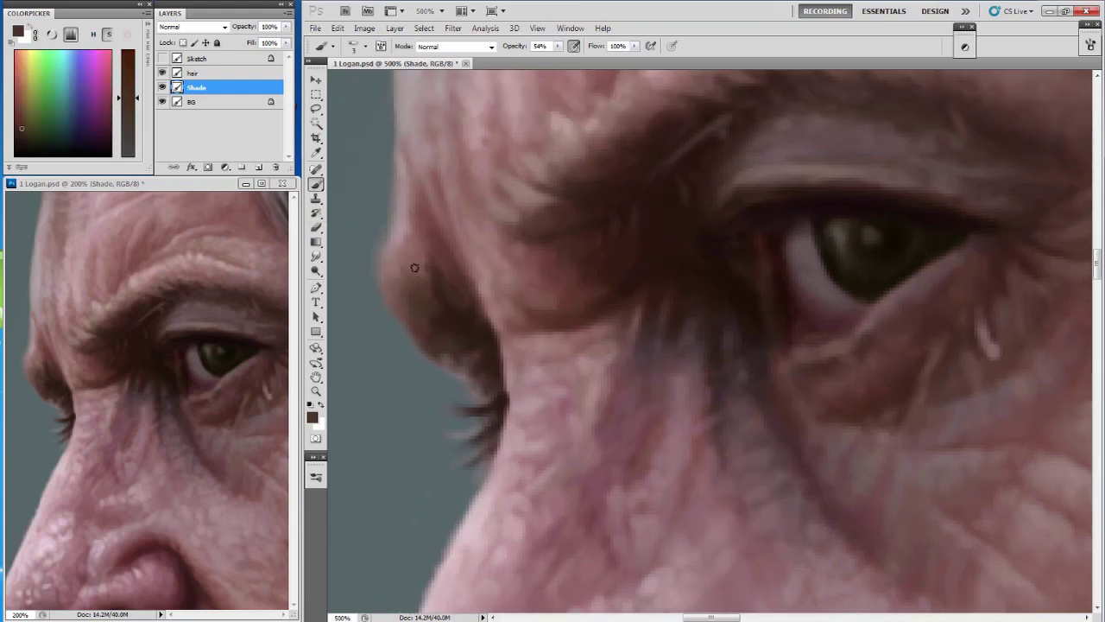
mouse_move(415, 268)
left_mouse_down()
mouse_move(399, 259)
mouse_move(427, 254)
mouse_move(422, 204)
mouse_move(390, 256)
left_mouse_up()
left_click(439, 255, "alt")
left_click(407, 209, "alt")
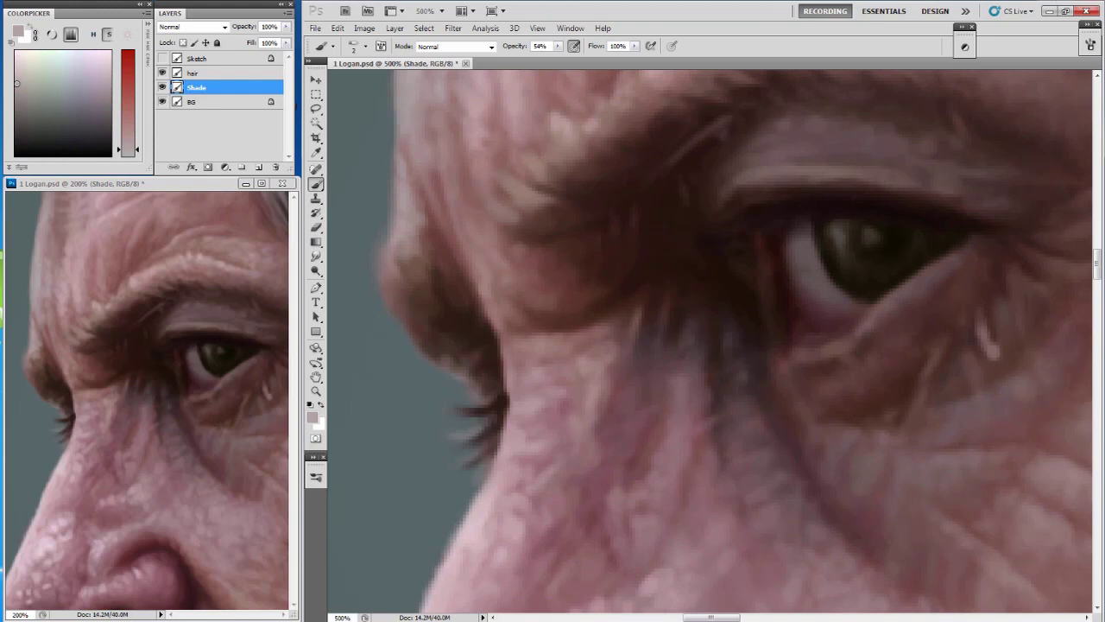
left_click(396, 251, "alt")
Retry light pinkish-grey strokes along the hair/skin and brow edge, undoing the unwanted ones.
key("ctrl+alt+z")
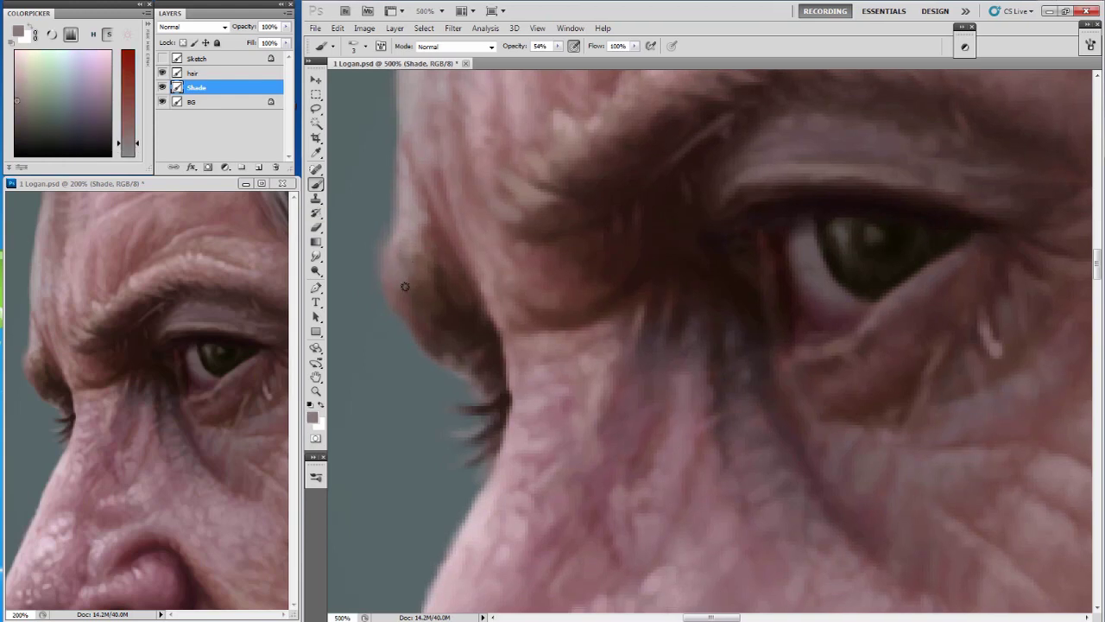
key("bracketleft")
key("bracketright")
key("bracketright")
key("bracketright")
key("ctrl+shift+z")
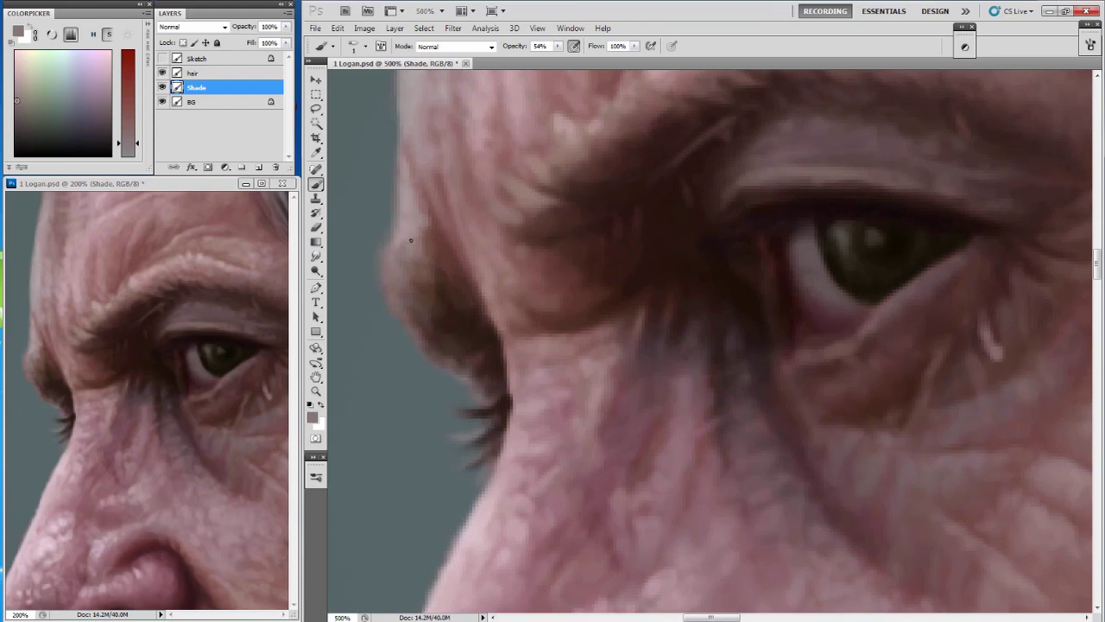
scroll(432, 261, "left", 1)
left_click(416, 257, "alt")
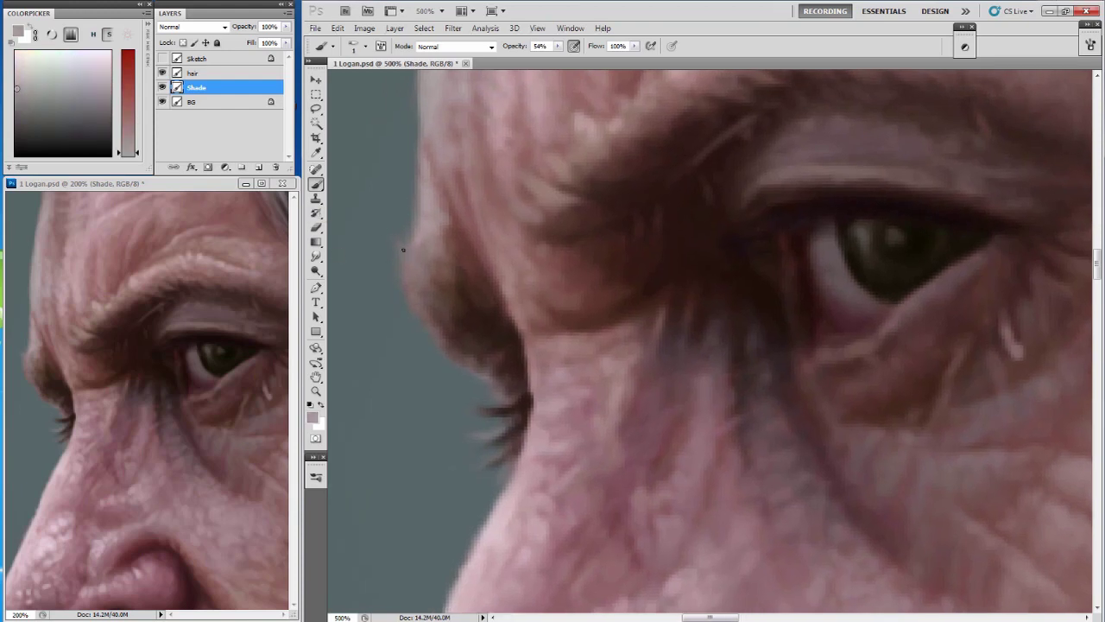
left_click_drag(412, 192, 414, 220)
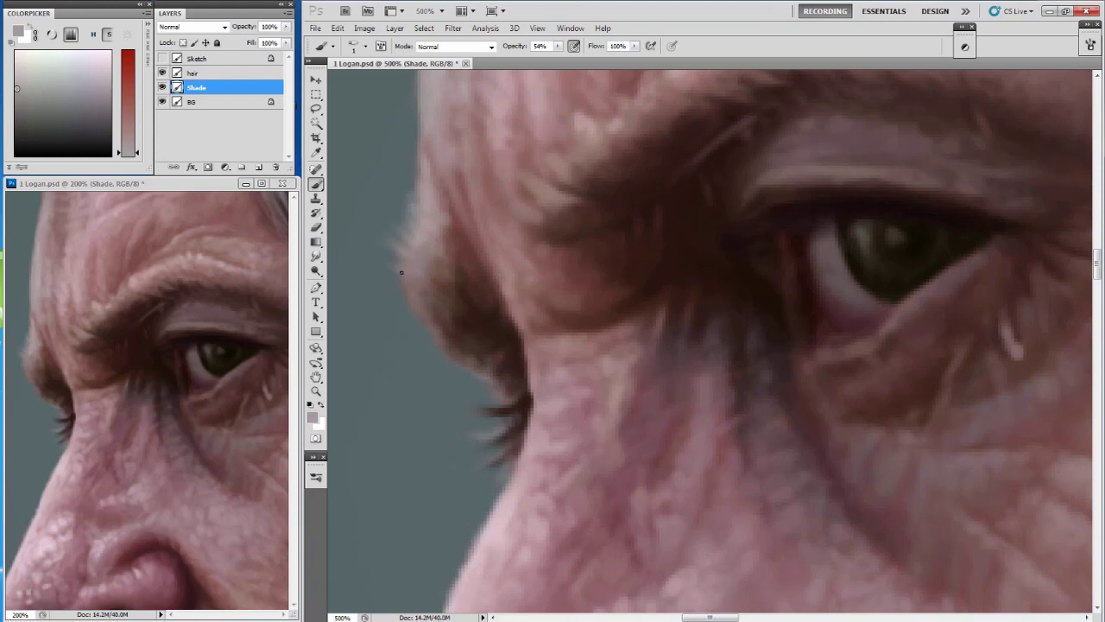
mouse_move(408, 294)
left_mouse_down()
mouse_move(383, 279)
mouse_move(427, 311)
mouse_move(422, 325)
mouse_move(480, 395)
mouse_move(475, 408)
left_mouse_up()
key("ctrl+z")
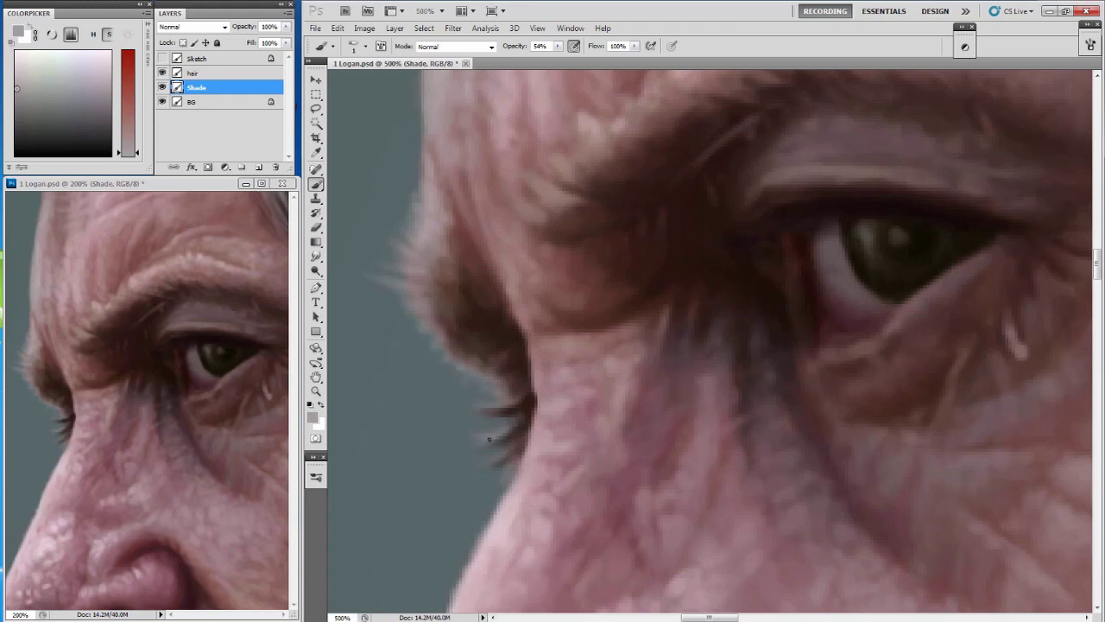
Paint short dark hair strands at the brow edge and sample pinks and greys from the brow.
left_click_drag(493, 465, 508, 455)
left_click(539, 385, "alt")
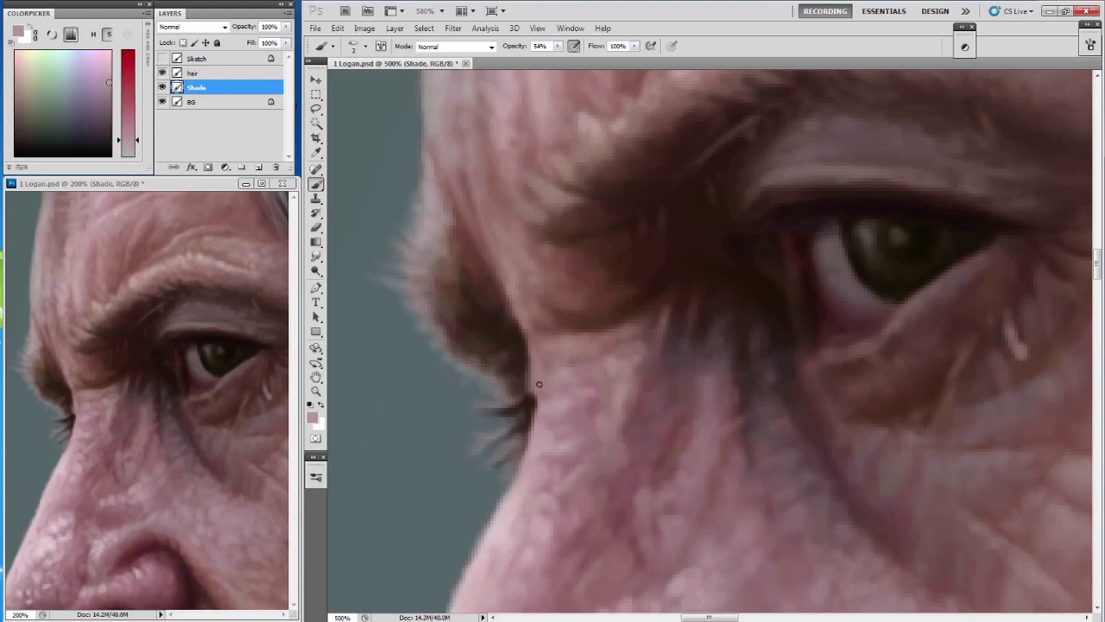
left_click(528, 339, "alt")
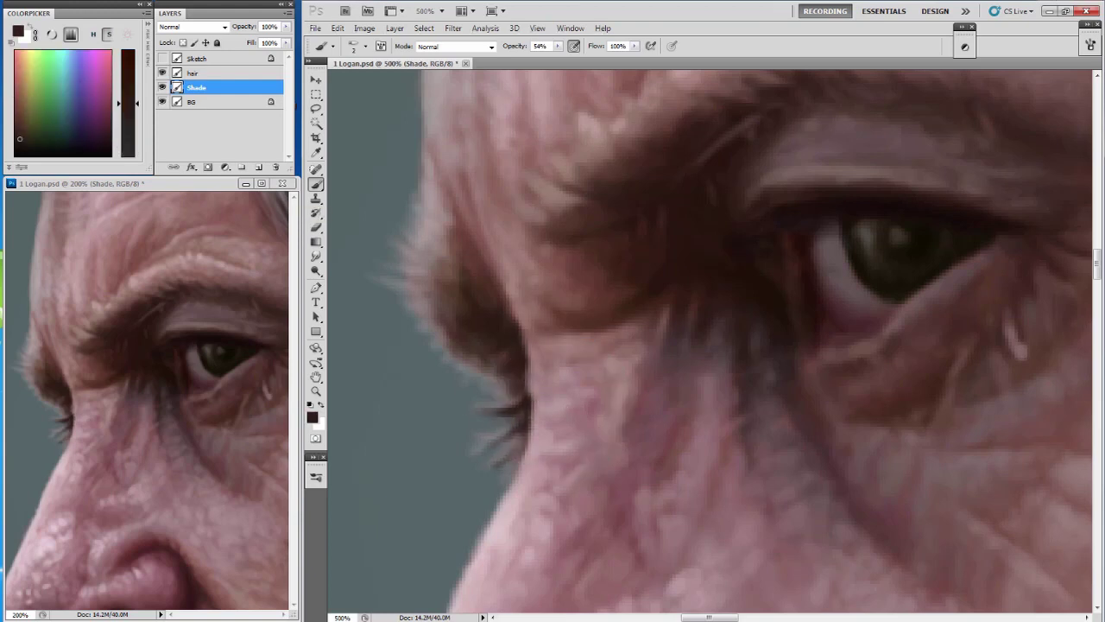
left_click_drag(526, 370, 528, 390)
left_click_drag(504, 264, 530, 316)
left_click(531, 316, "alt")
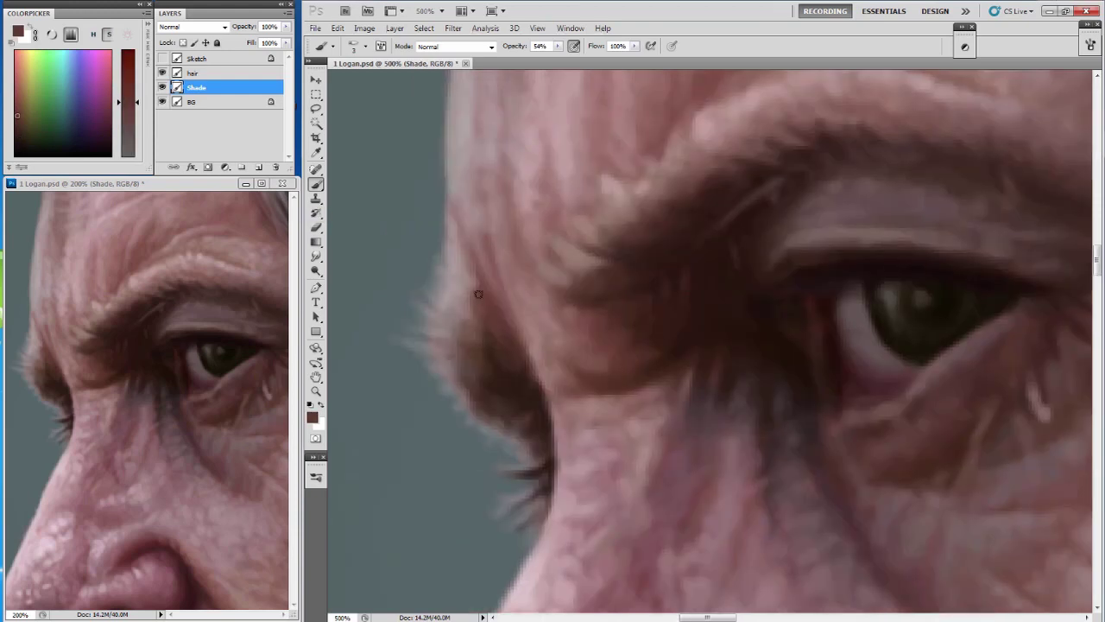
left_click(501, 240, "alt")
left_click(518, 308, "alt")
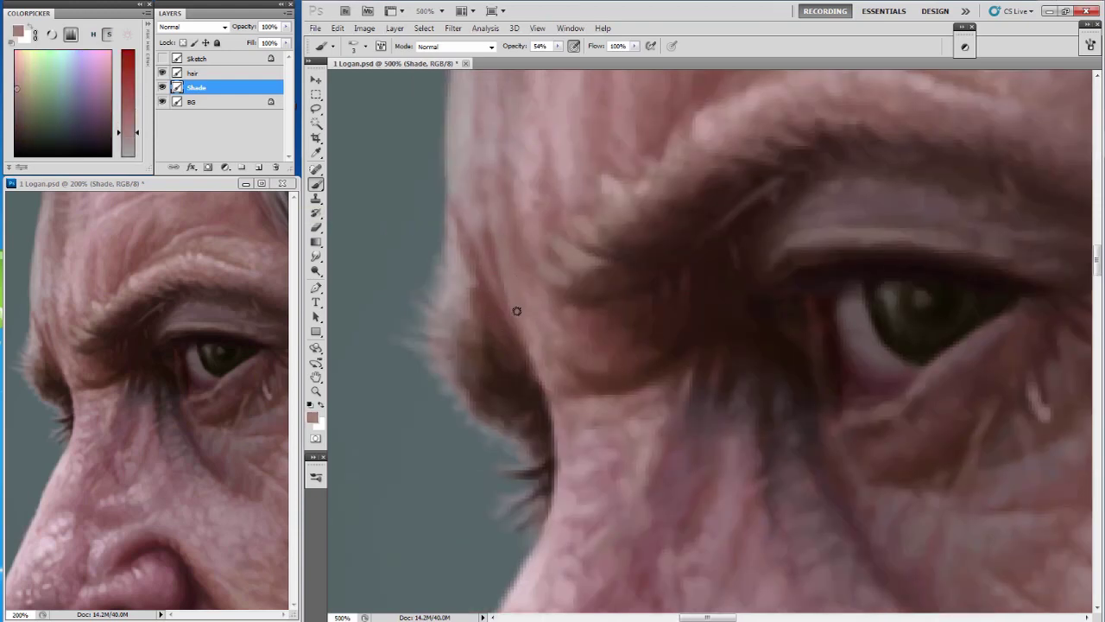
left_click(466, 233, "alt")
left_click_drag(497, 326, 489, 375)
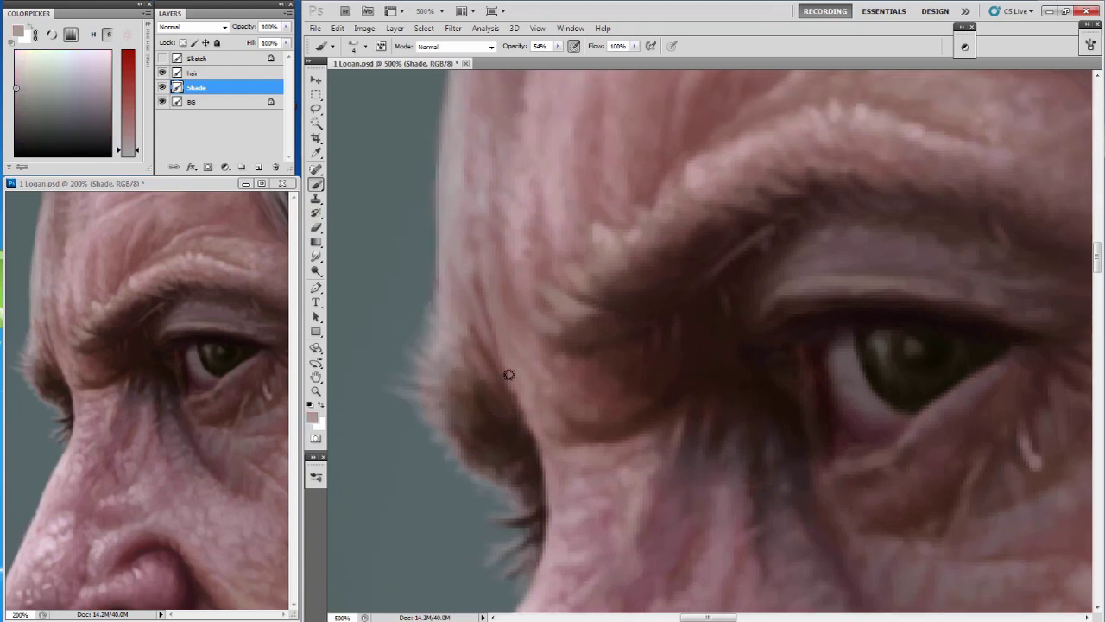
Sample browns and reddish tones from the brow while resizing the brush, ending on a much darker brown.
left_click(506, 303, "alt")
left_click(532, 356, "alt")
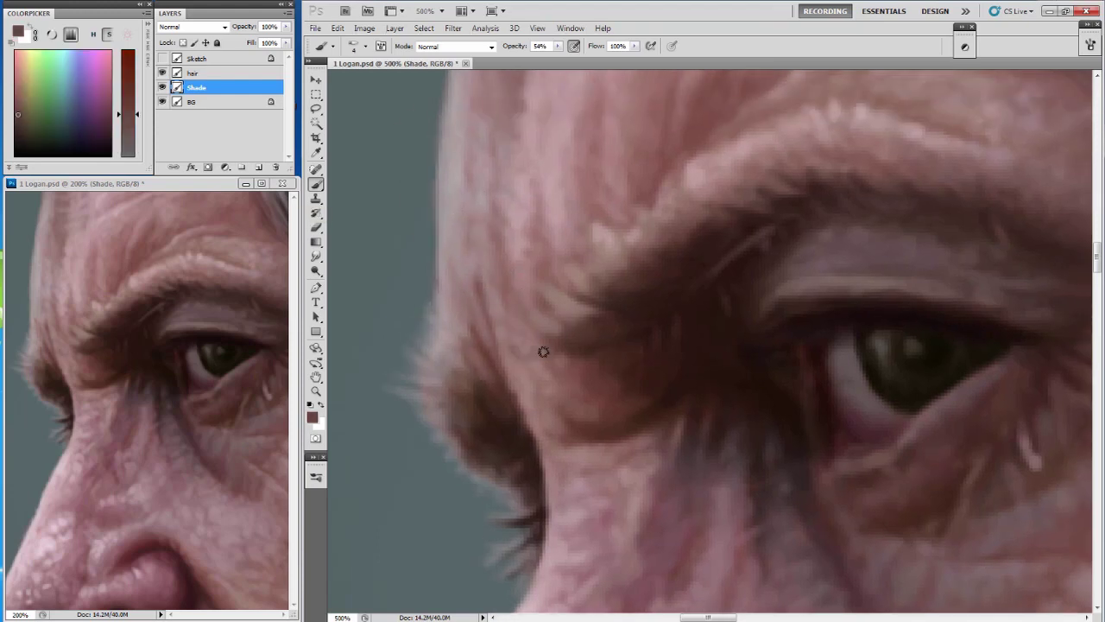
key("bracketright")
key("bracketright")
key("bracketright")
left_click(599, 406, "alt")
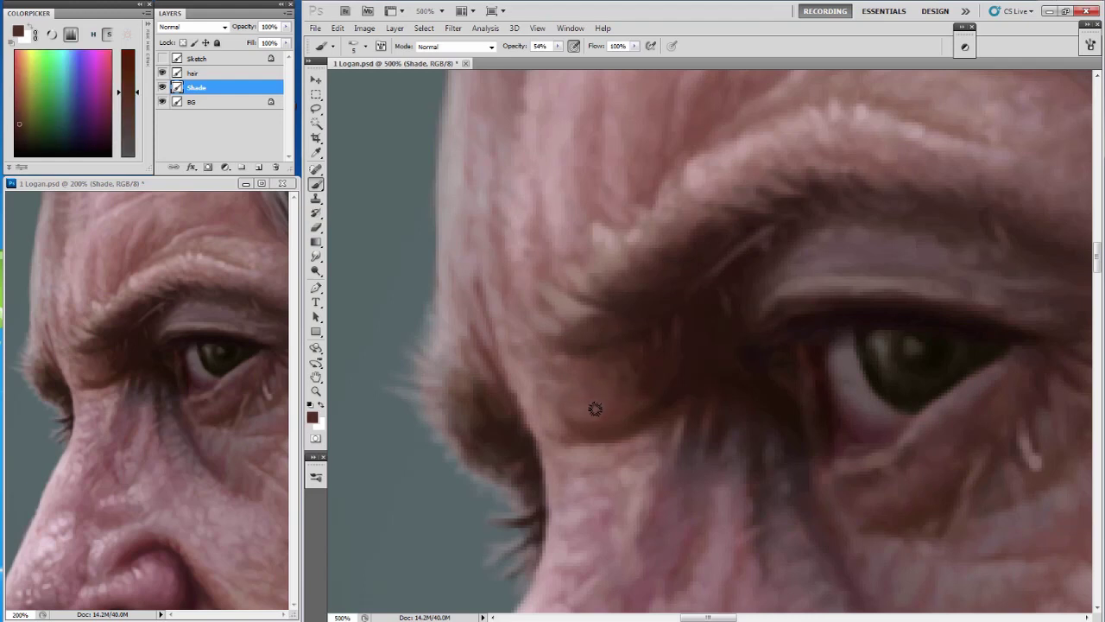
left_click(565, 423, "alt")
key("bracketleft")
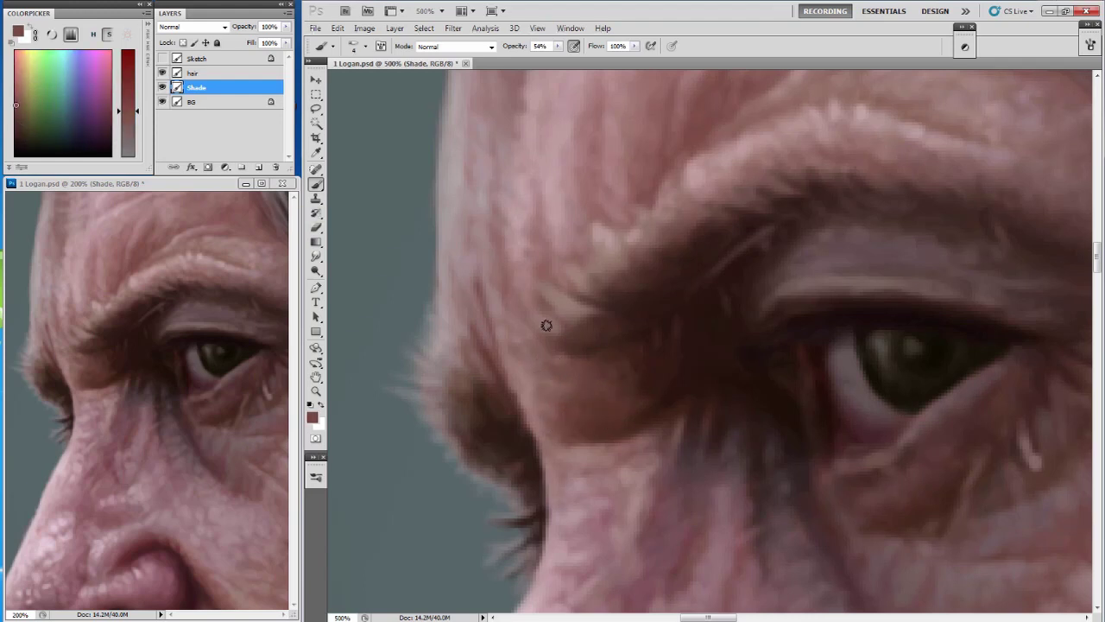
left_click(497, 349, "alt")
key("bracketleft")
key("bracketleft")
left_click(488, 386, "alt")
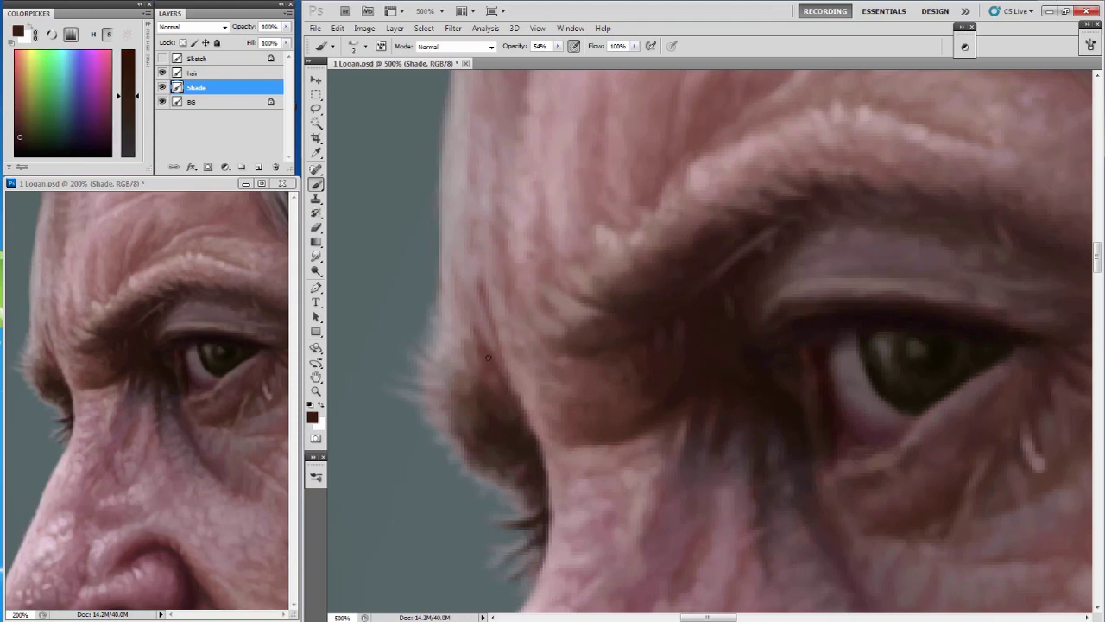
Shrink the brush to size 1 and paint fine dark hairs along the brow's lower edge.
scroll(449, 242, "up", 3)
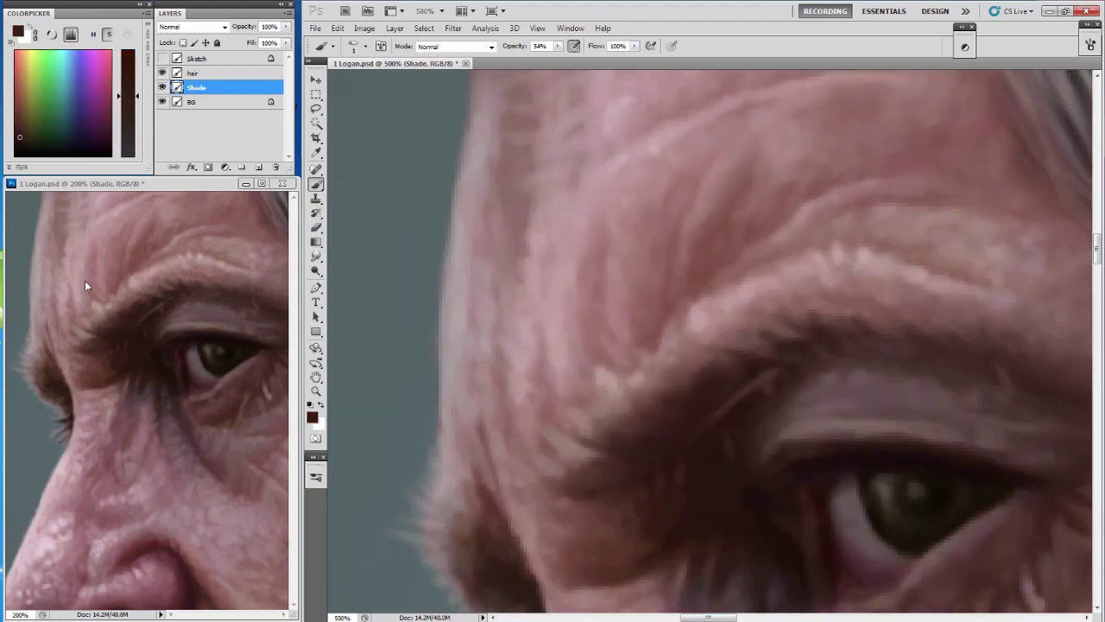
left_click(89, 289, "alt")
key("bracketright")
key("bracketright")
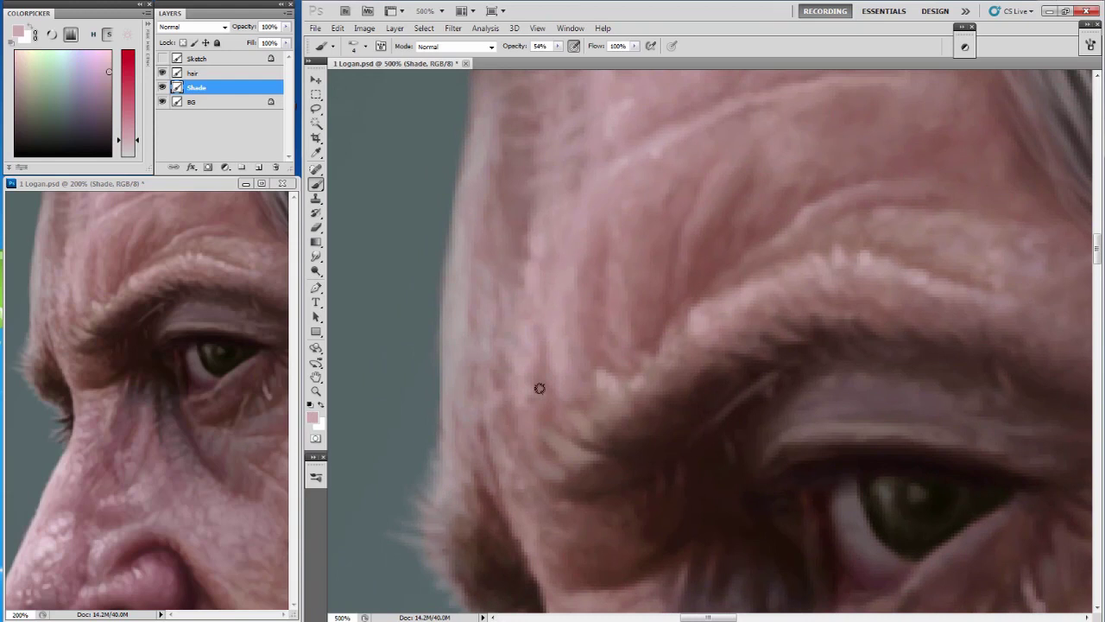
left_click_drag(538, 388, 481, 343)
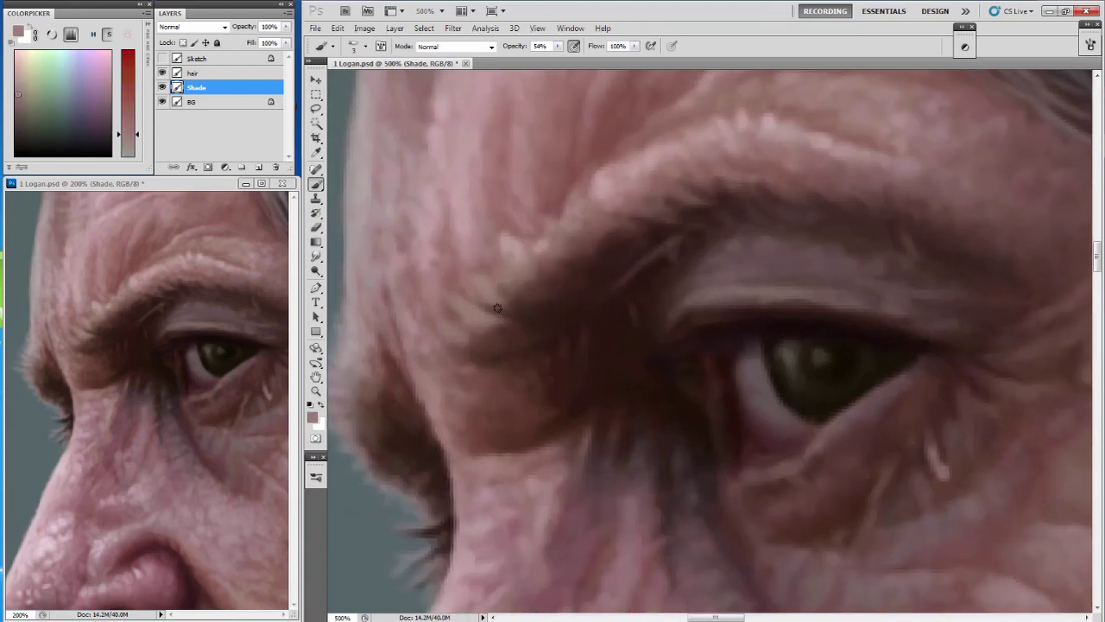
left_click(496, 257, "alt")
key("bracketleft")
key("bracketleft")
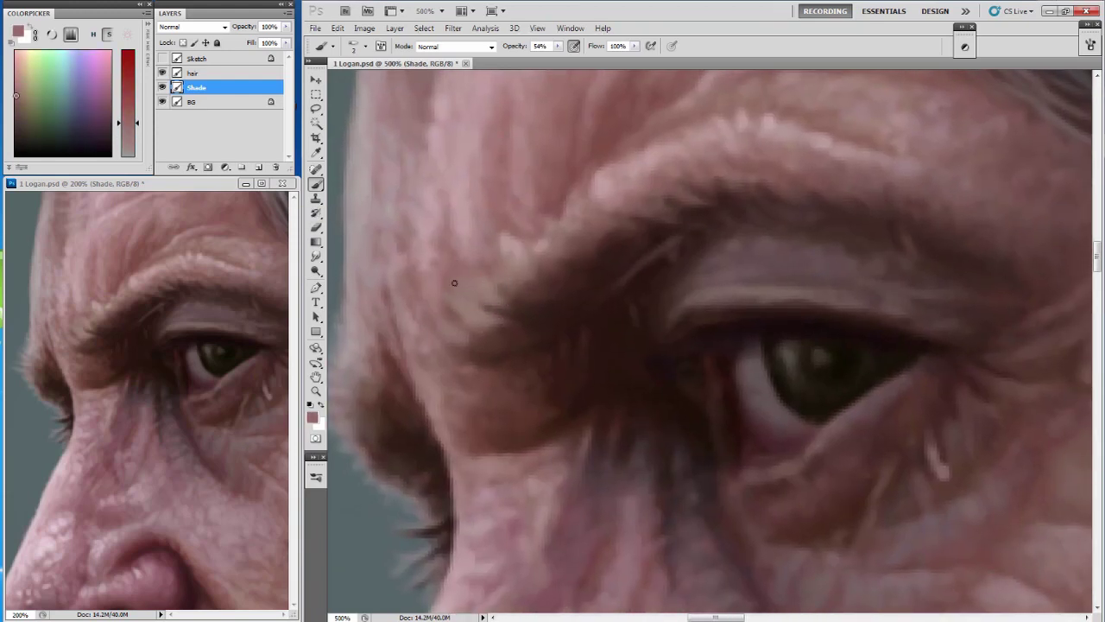
left_click(482, 337, "alt")
key("bracketleft")
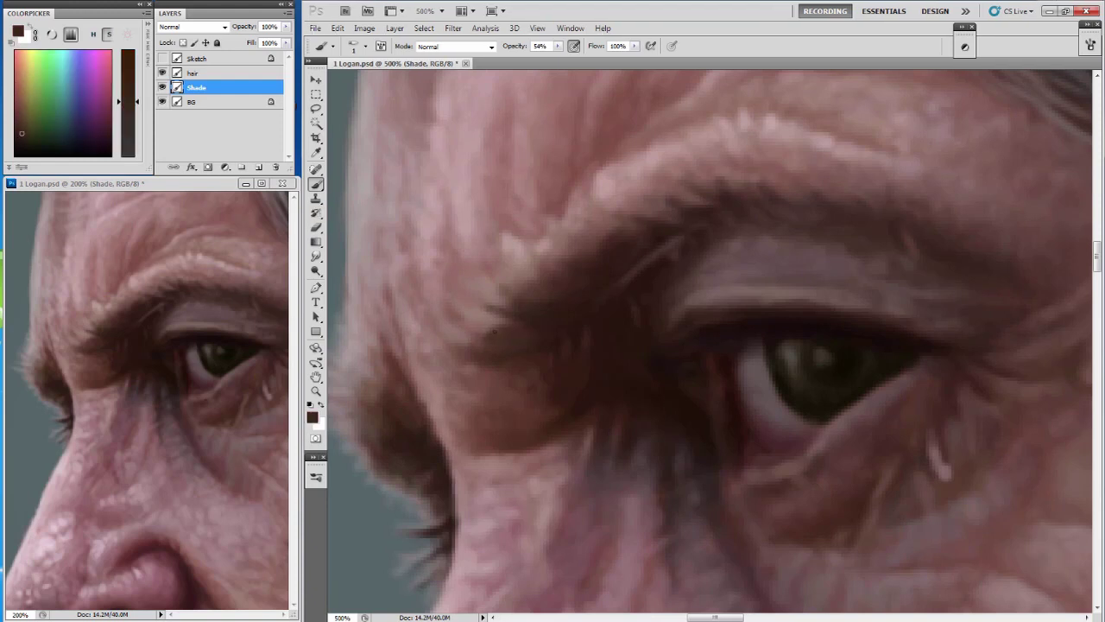
left_click_drag(493, 329, 477, 302)
Stroke light pink skin over the brow's lower edge, resample darker brown at size 3, and zoom out.
left_click(483, 295, "alt")
left_click(507, 292, "alt")
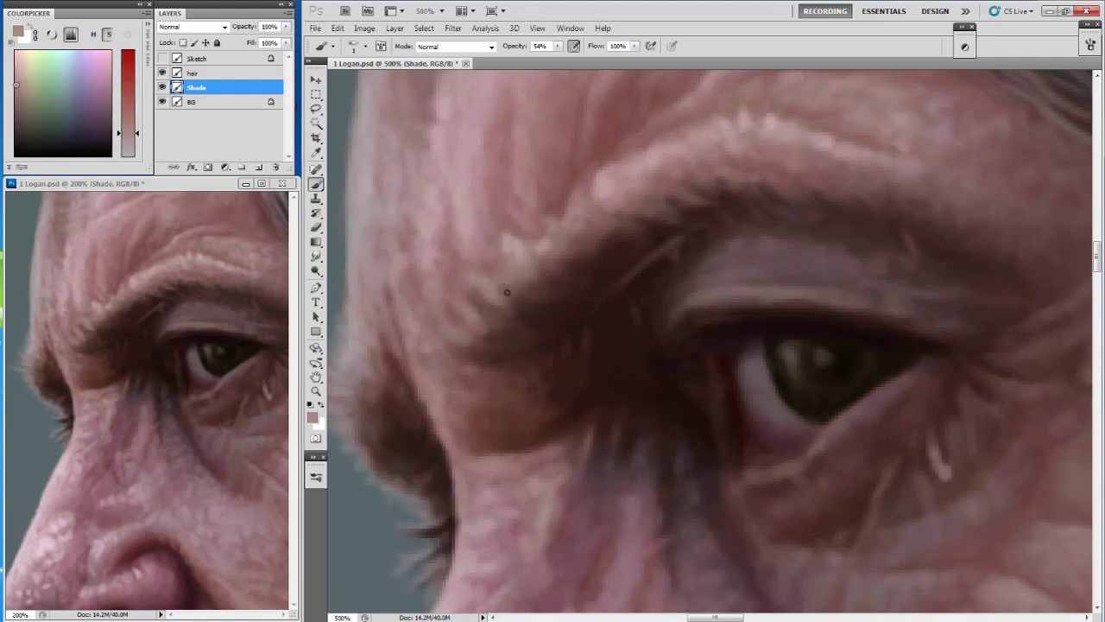
left_click_drag(464, 289, 485, 382)
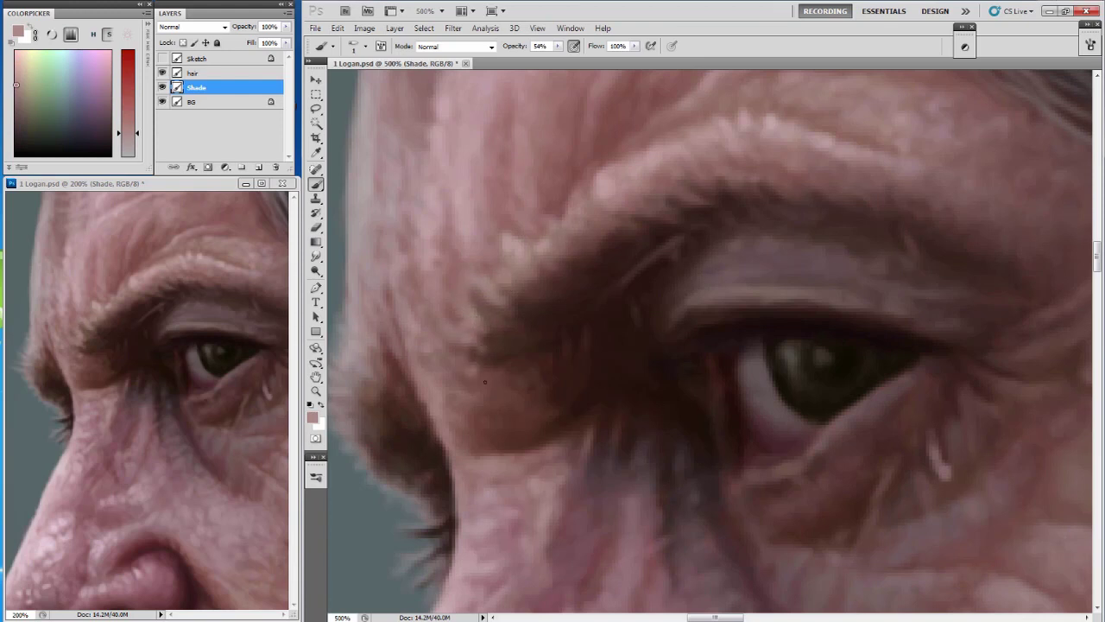
scroll(484, 363, "up", 1)
left_click(566, 205, "alt")
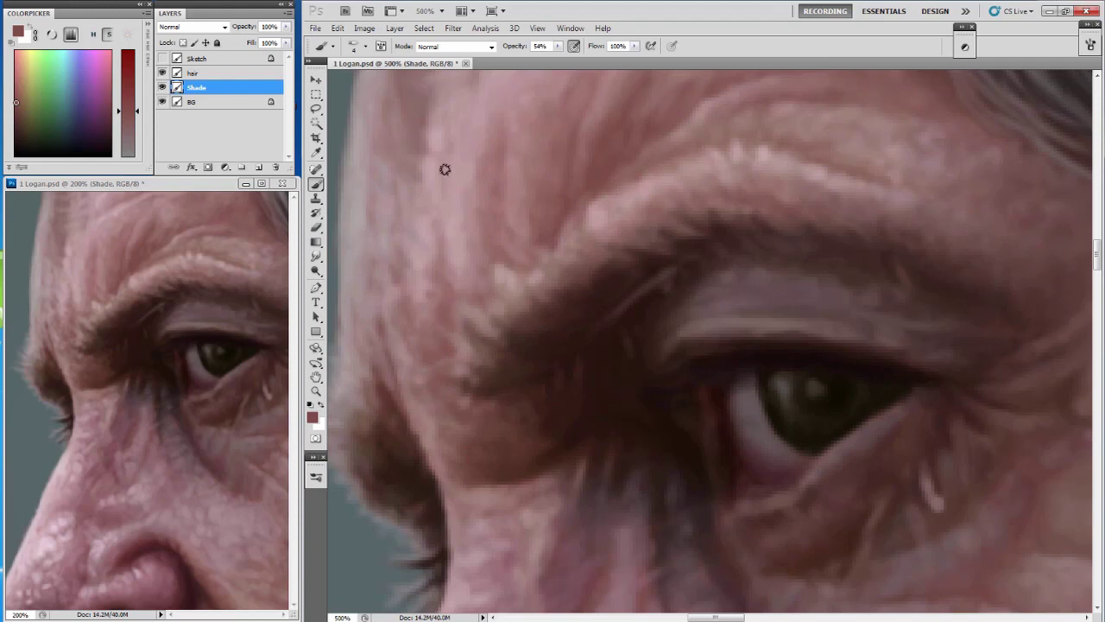
scroll(464, 325, "down", 5)
scroll(506, 192, "down", 1)
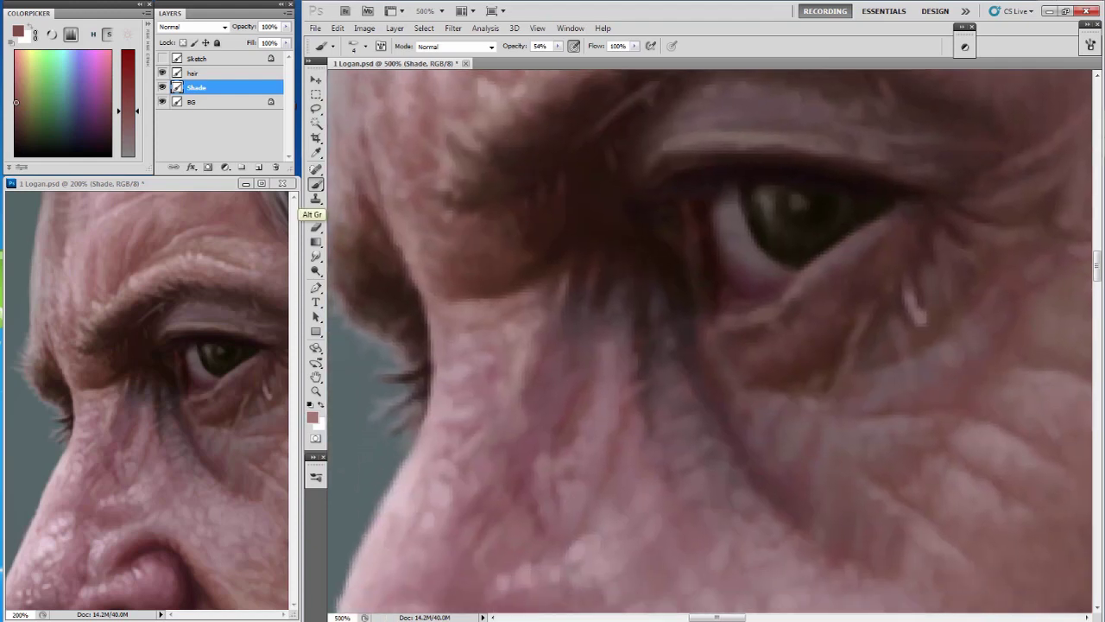
left_click(449, 363, "alt")
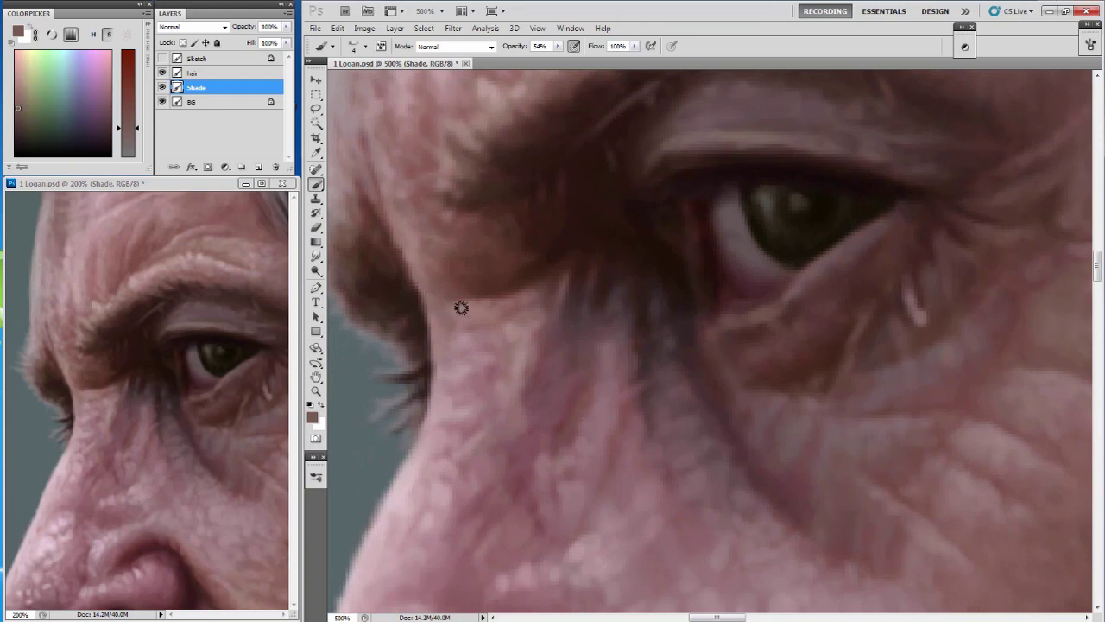
key("bracketleft")
key("ctrl+minus")
key("ctrl+minus")
key("ctrl+minus")
mouse_move(582, 230)
left_mouse_down()
mouse_move(575, 265)
mouse_move(533, 192)
mouse_move(538, 234)
mouse_move(567, 220)
left_mouse_up()
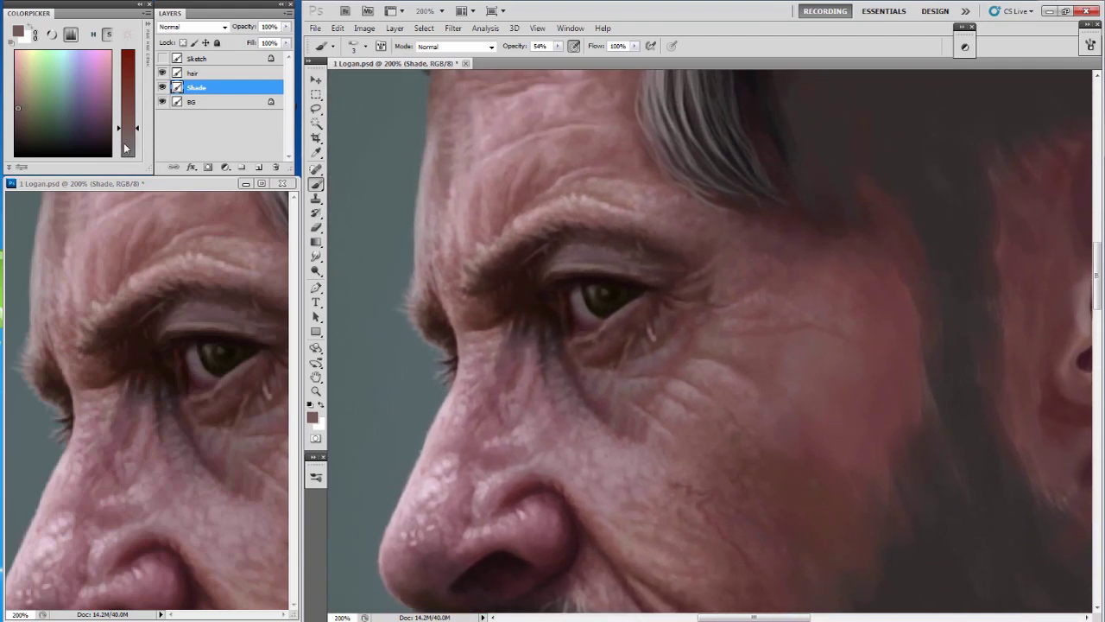
Zoom in on the eye and sample greyish-pink eyelid tones with the brush at size 3.
key("ctrl+plus")
key("ctrl+plus")
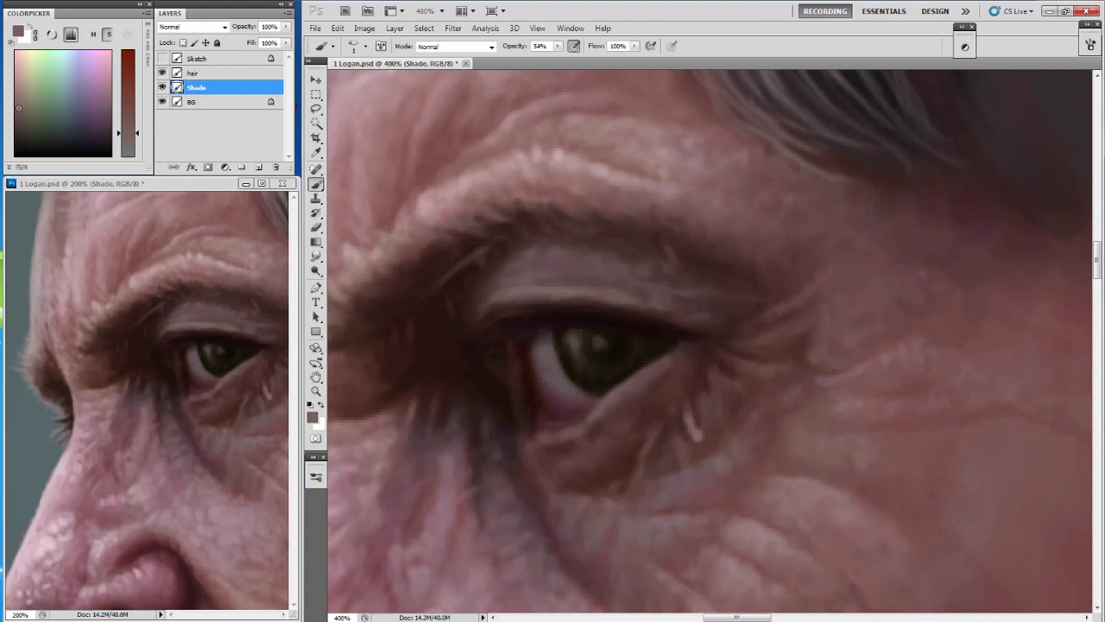
left_click_drag(18, 108, 16, 119)
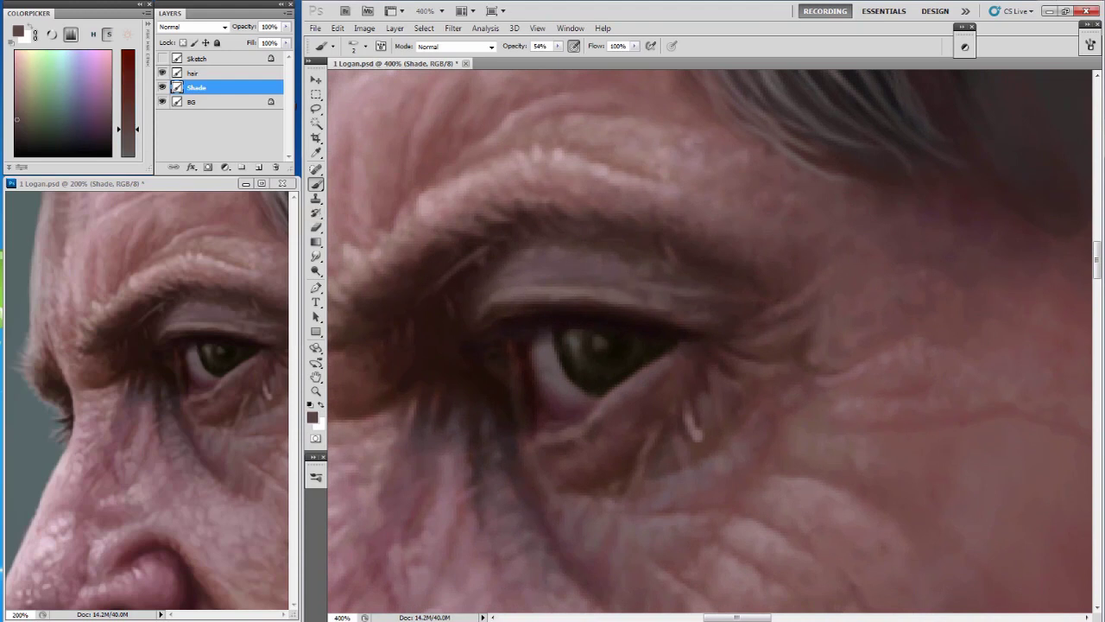
left_click(583, 285, "alt")
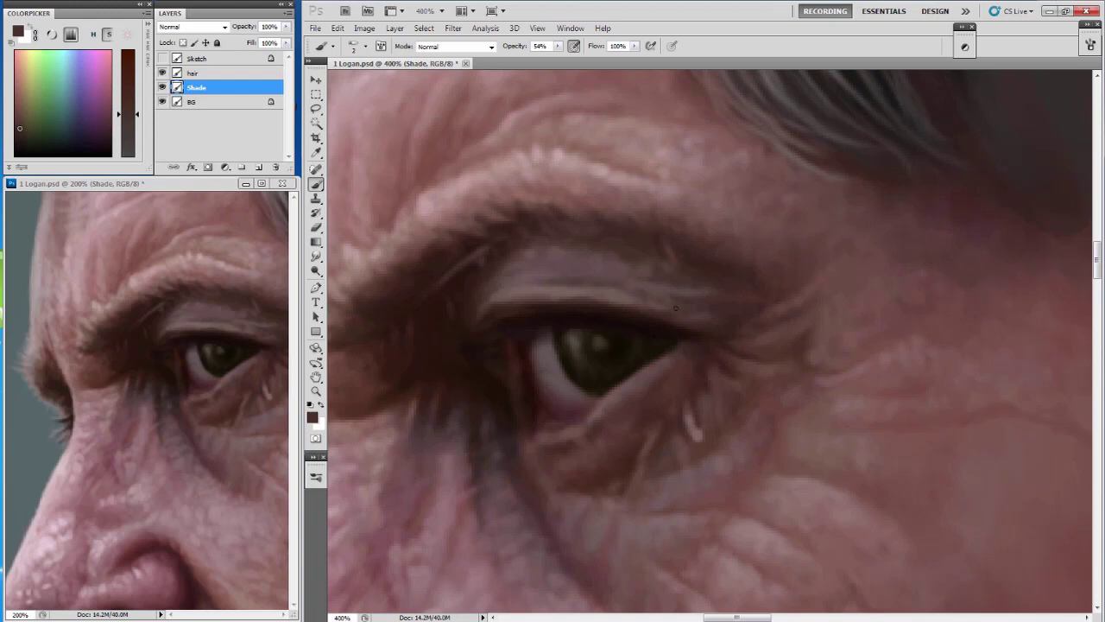
left_click(687, 263, "alt")
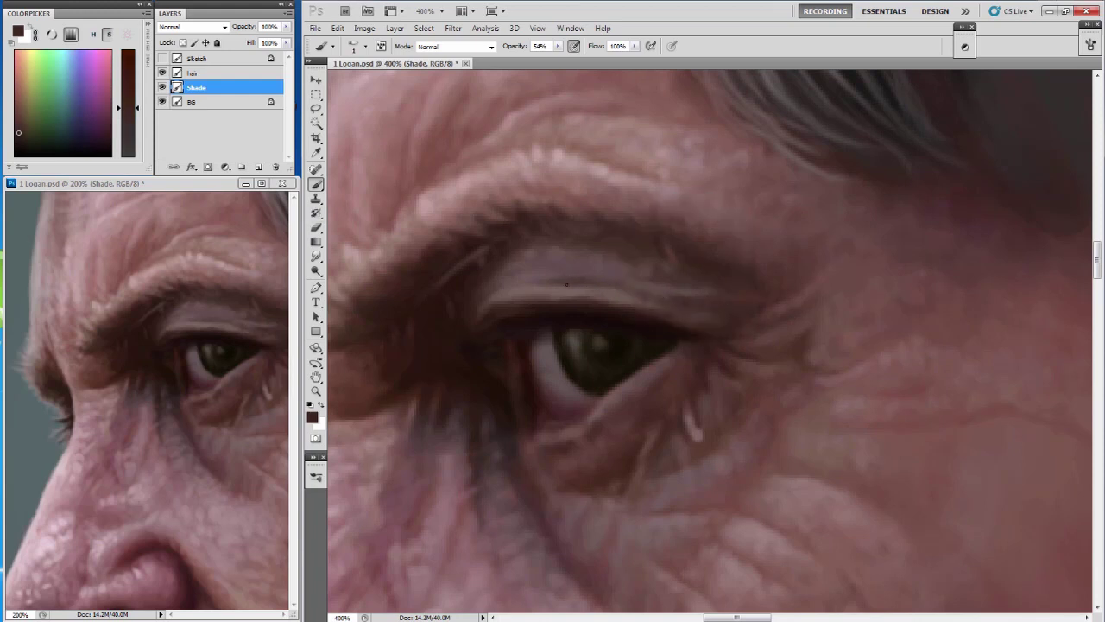
left_click(518, 207, "alt")
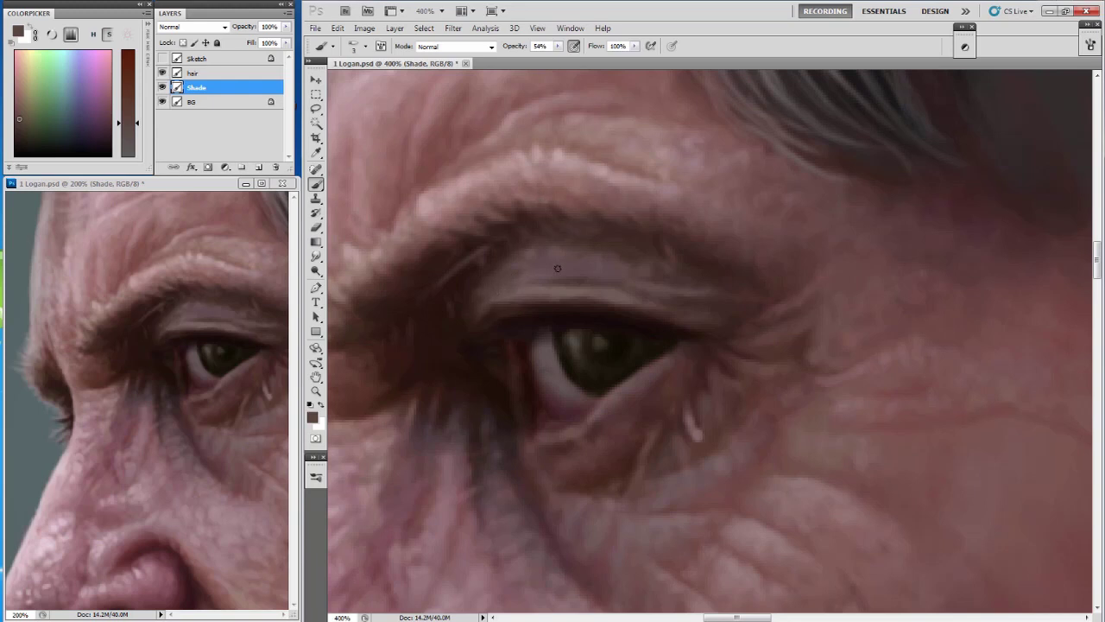
left_click(544, 272, "alt")
key("bracketleft")
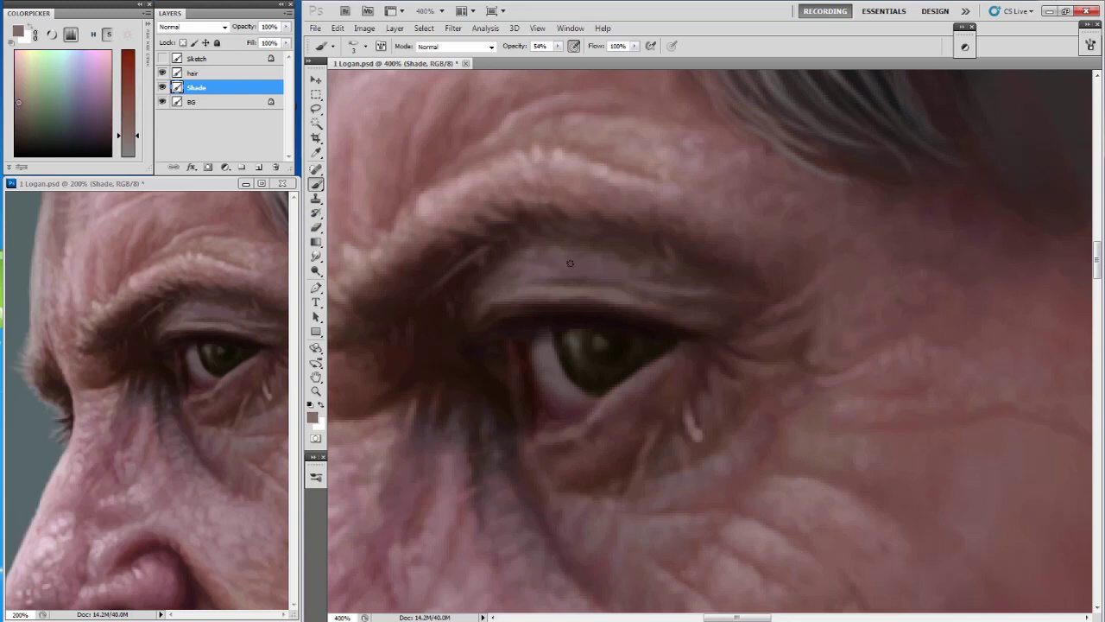
key("bracketright")
key("bracketright")
key("bracketleft")
left_click(535, 294, "alt")
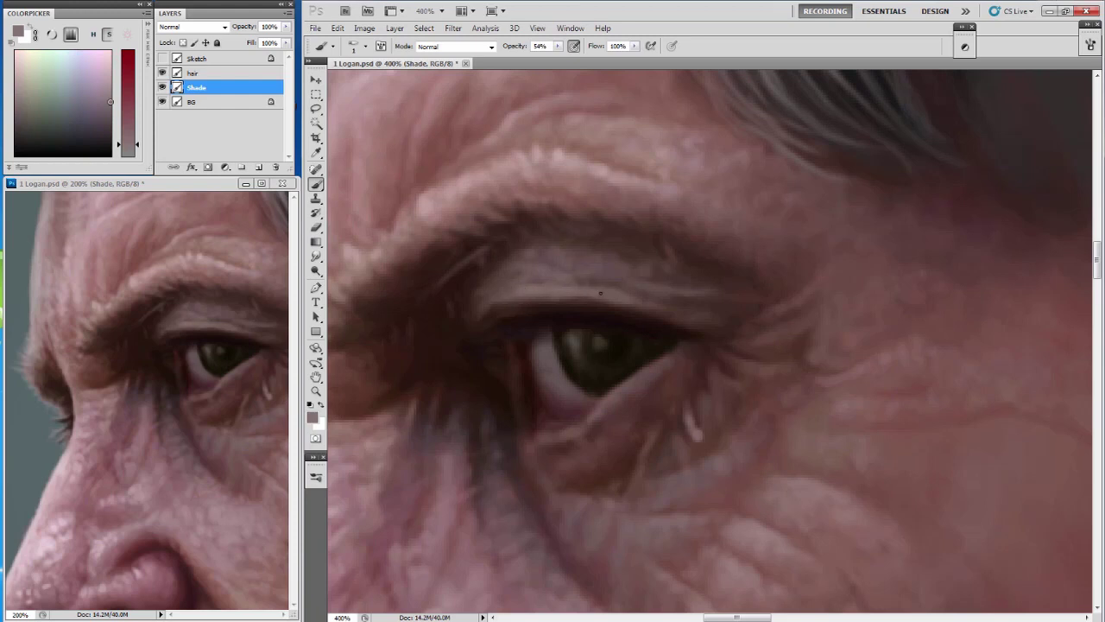
Select the Blur tool from the Smudge/Blur toolbar flyout.
left_click_drag(603, 241, 609, 208)
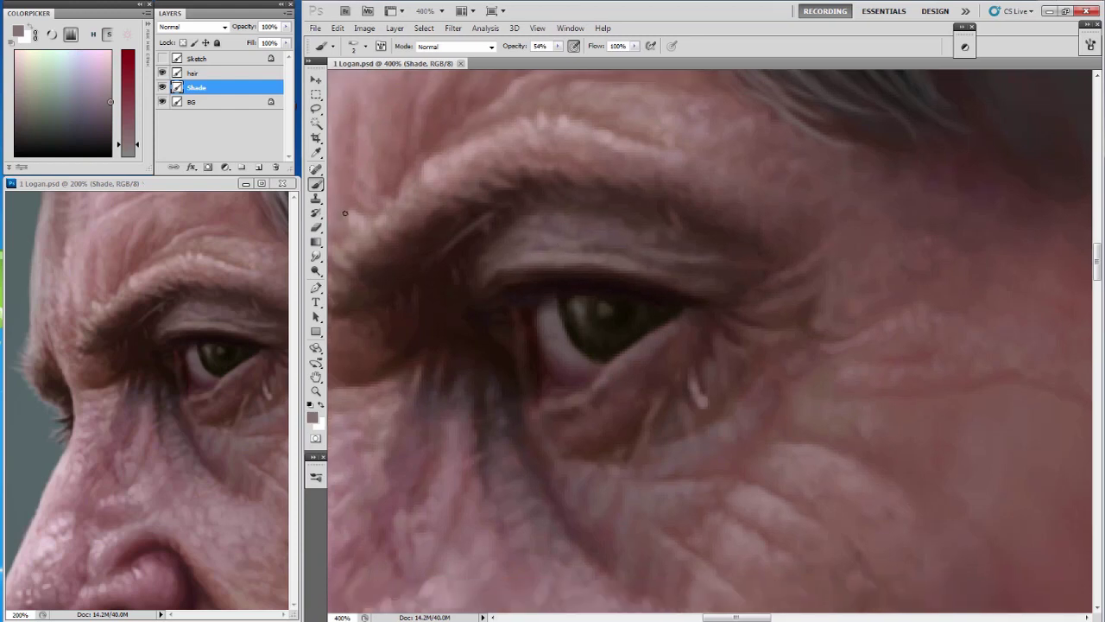
left_click(316, 258)
left_click(363, 255)
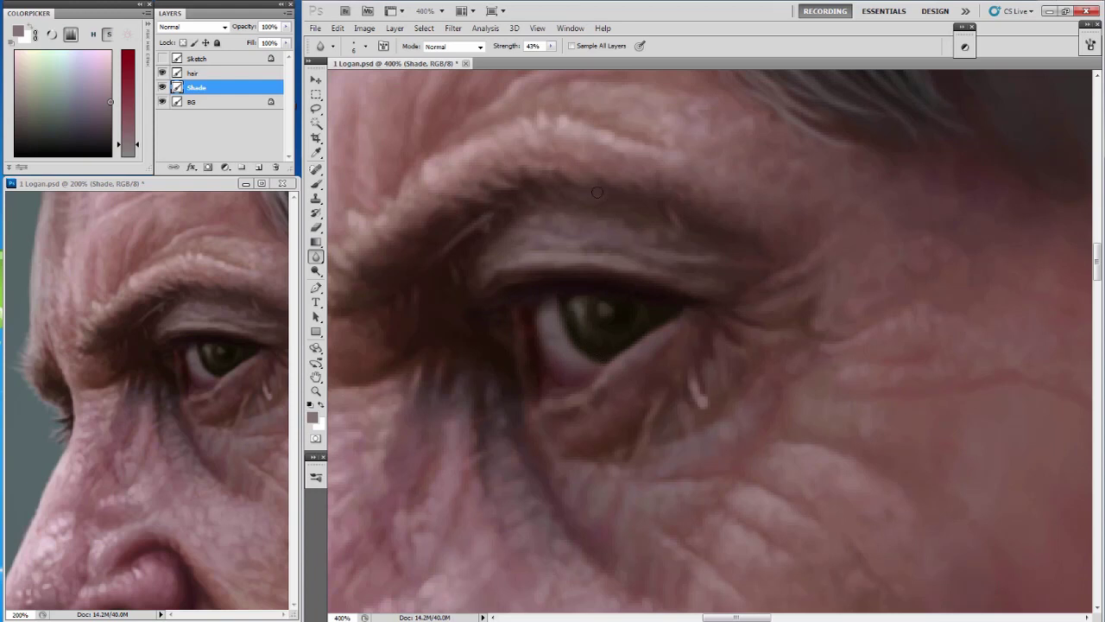
Return to the Brush with a 1 px tip and default black as the colour.
left_click(359, 48)
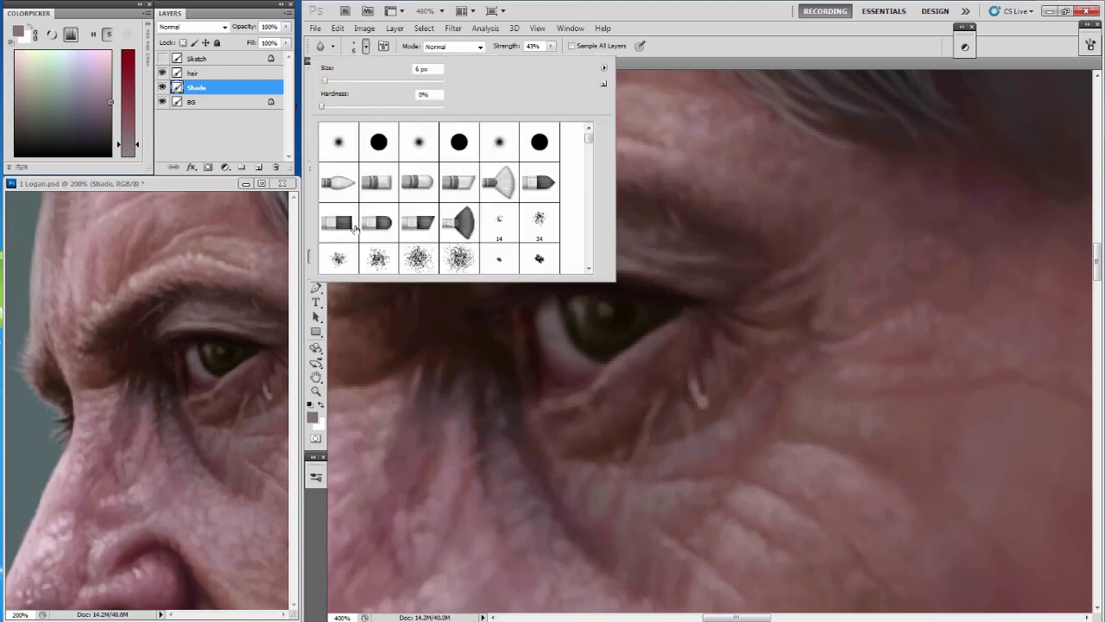
left_click(745, 234)
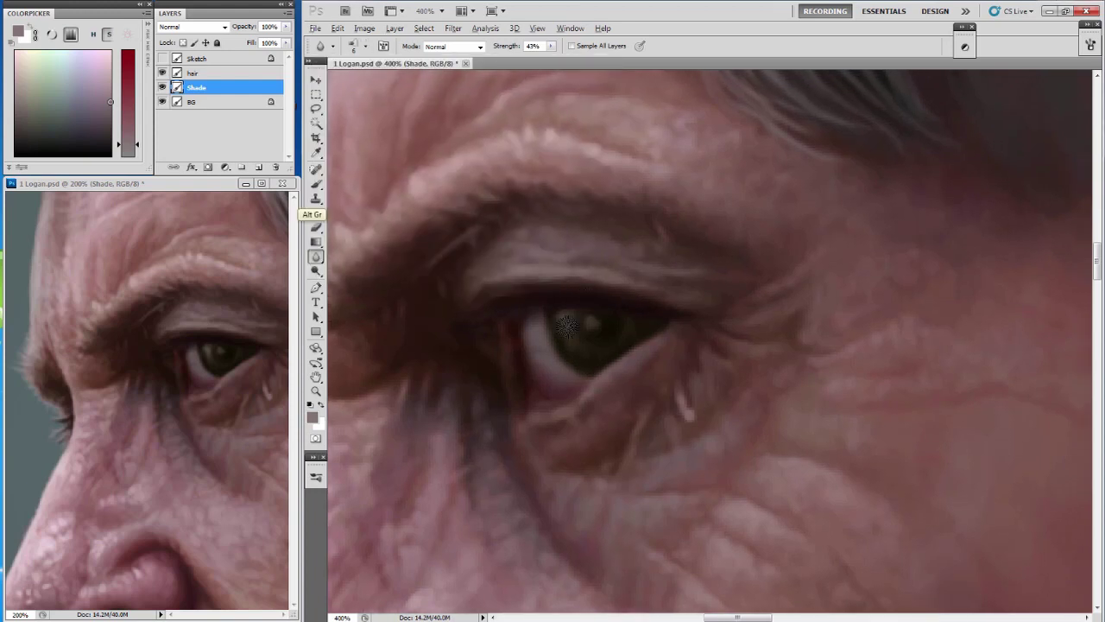
left_click(316, 183)
left_click(366, 48)
left_click(484, 183)
key("Return")
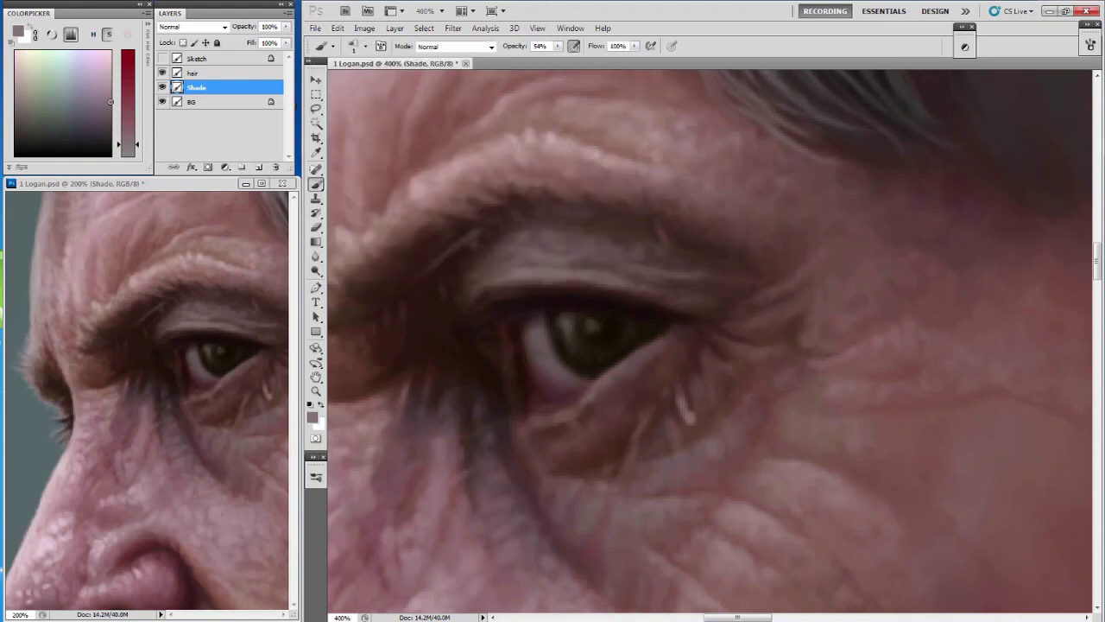
key("d")
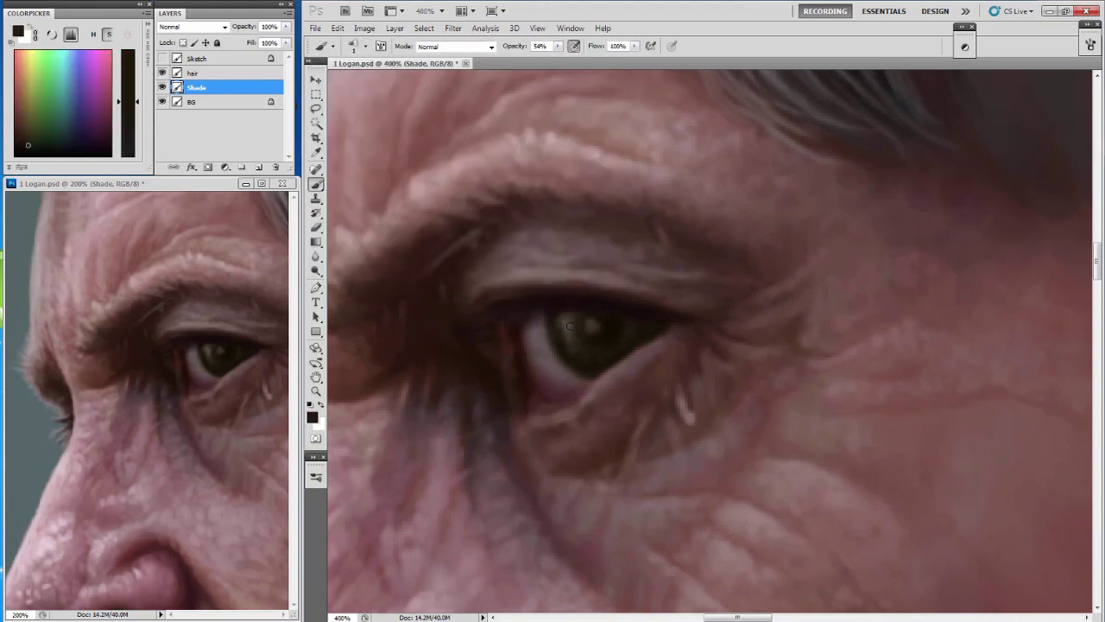
Sample near-black from the pupil and paint a fine dark stroke along the iris edge.
left_click(572, 308, "alt")
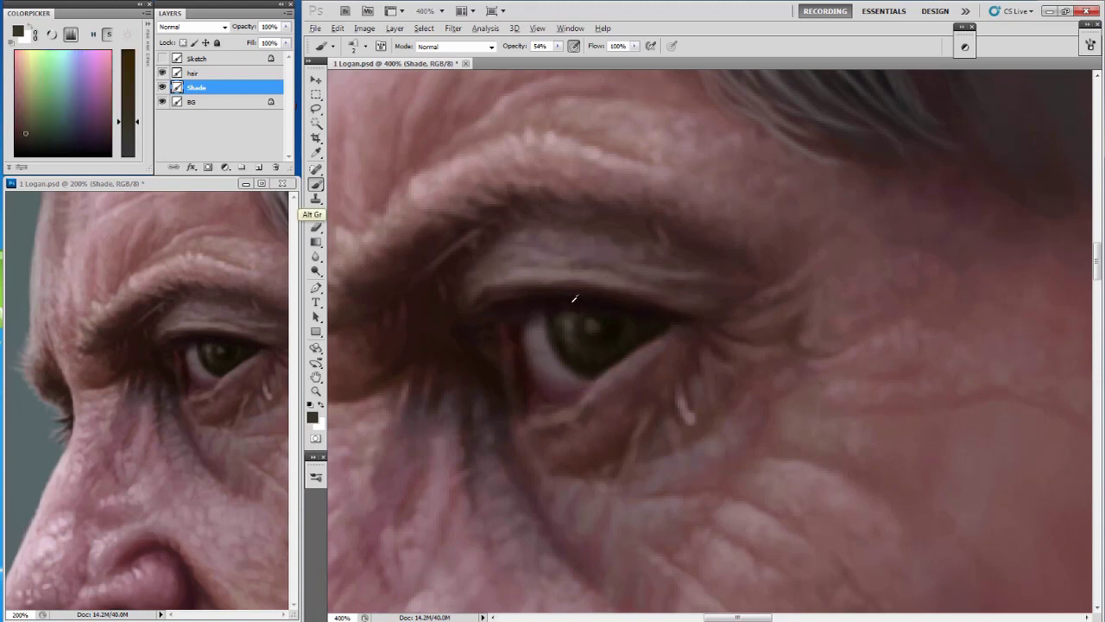
left_click(563, 323, "alt")
left_click_drag(566, 321, 551, 371)
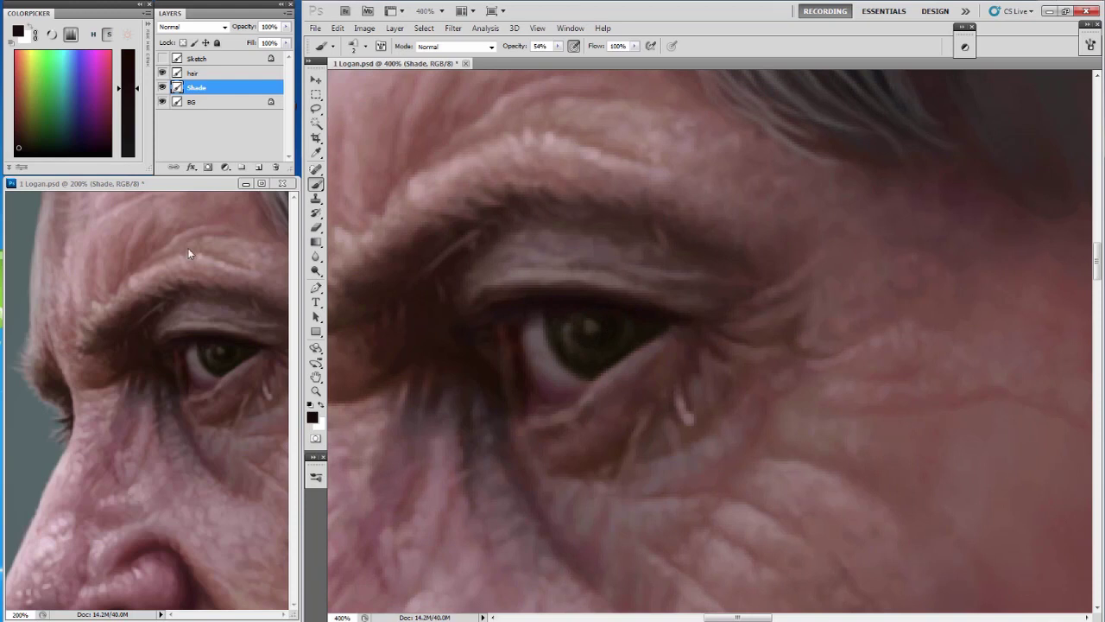
key("bracketleft")
left_click(324, 217, "alt")
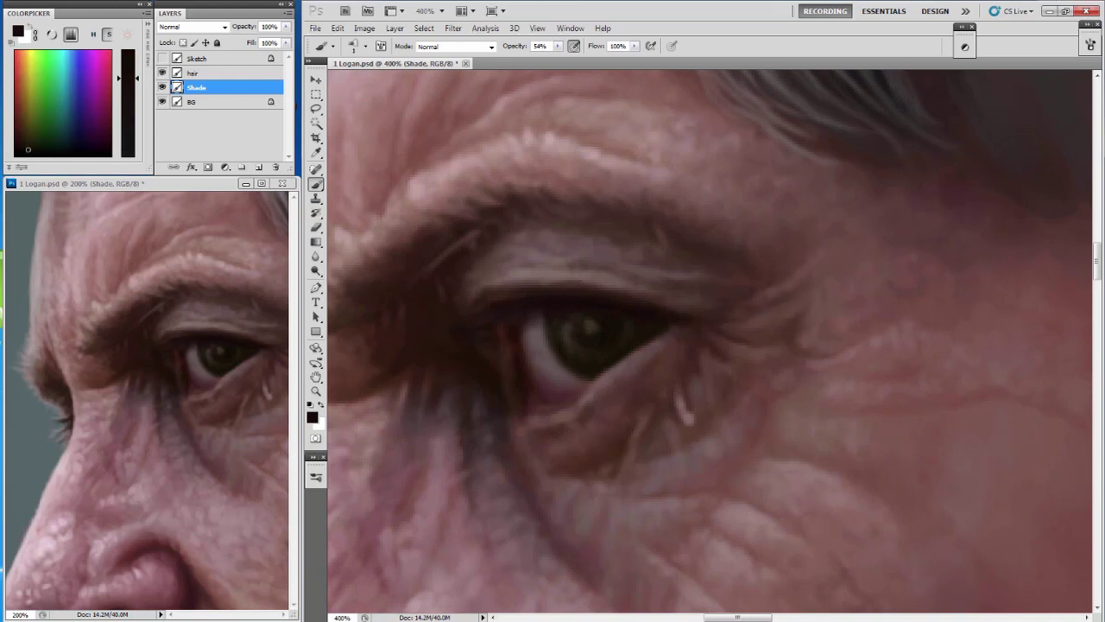
key("bracketleft")
left_click(668, 336, "alt")
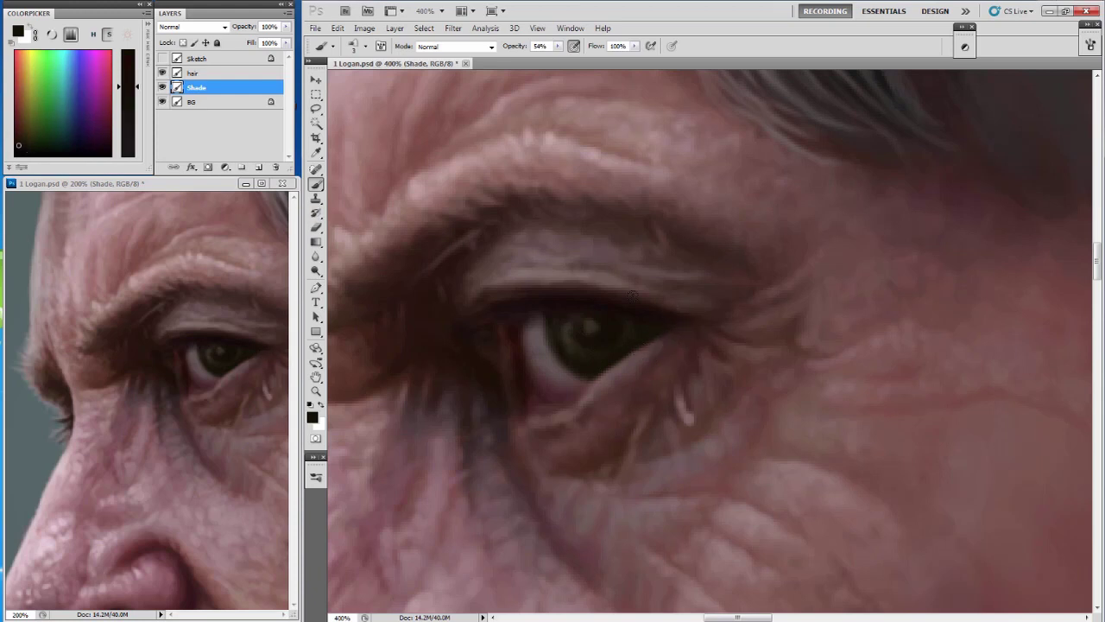
Sample a dark red-brown skin tone at 1 px and zoom out to the whole portrait.
left_click_drag(663, 370, 619, 356)
left_click(600, 340, "alt")
key("bracketleft")
key("bracketleft")
scroll(836, 524, "down", 3)
scroll(836, 524, "down", 3)
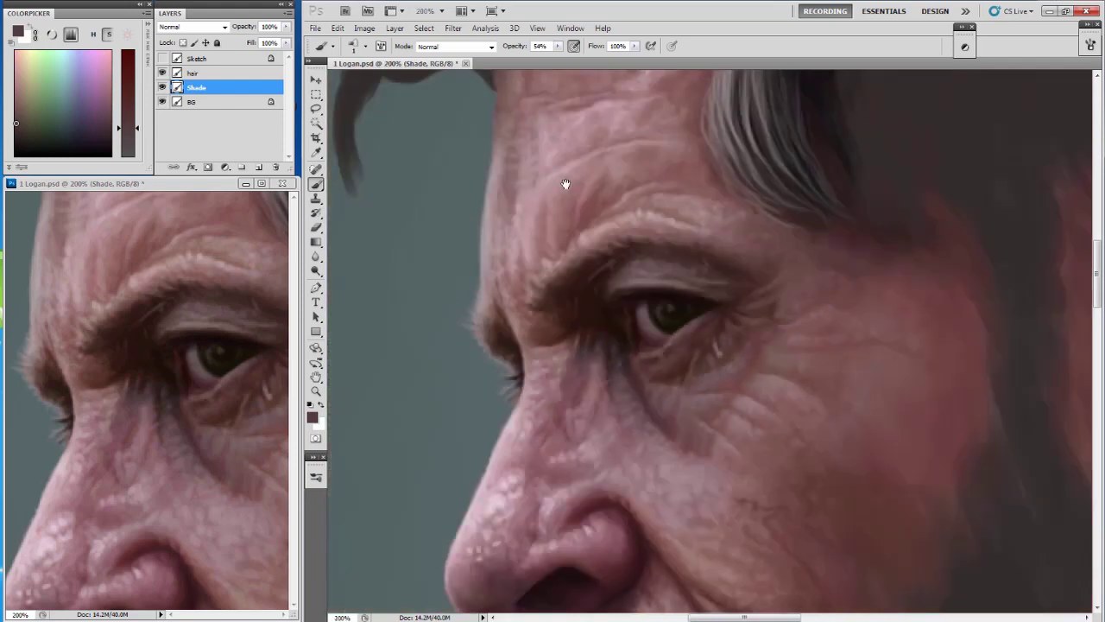
key("v")
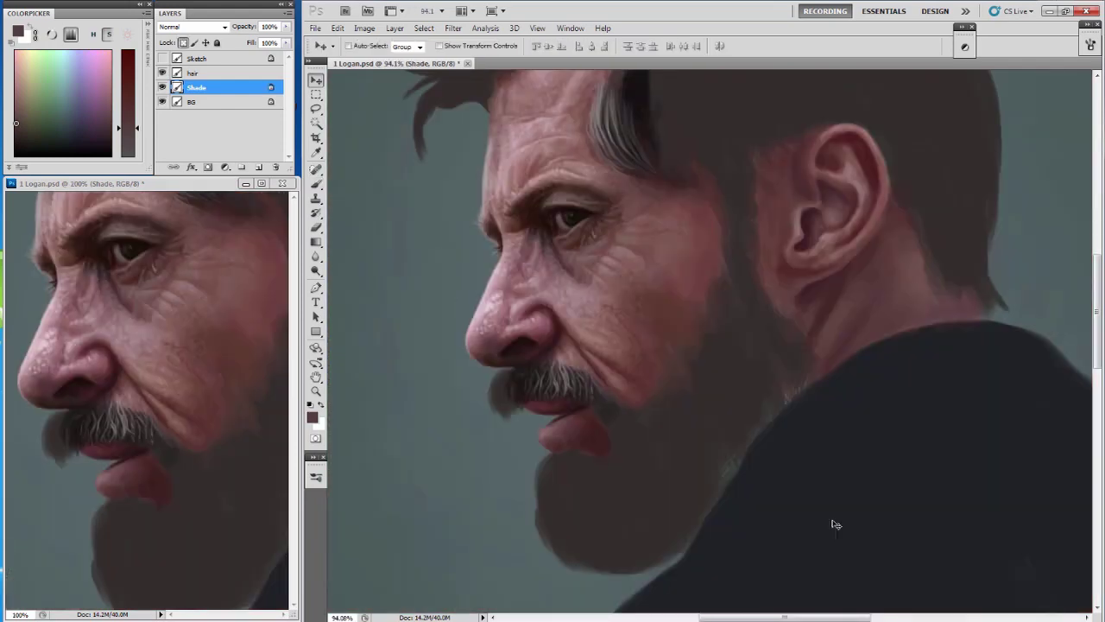